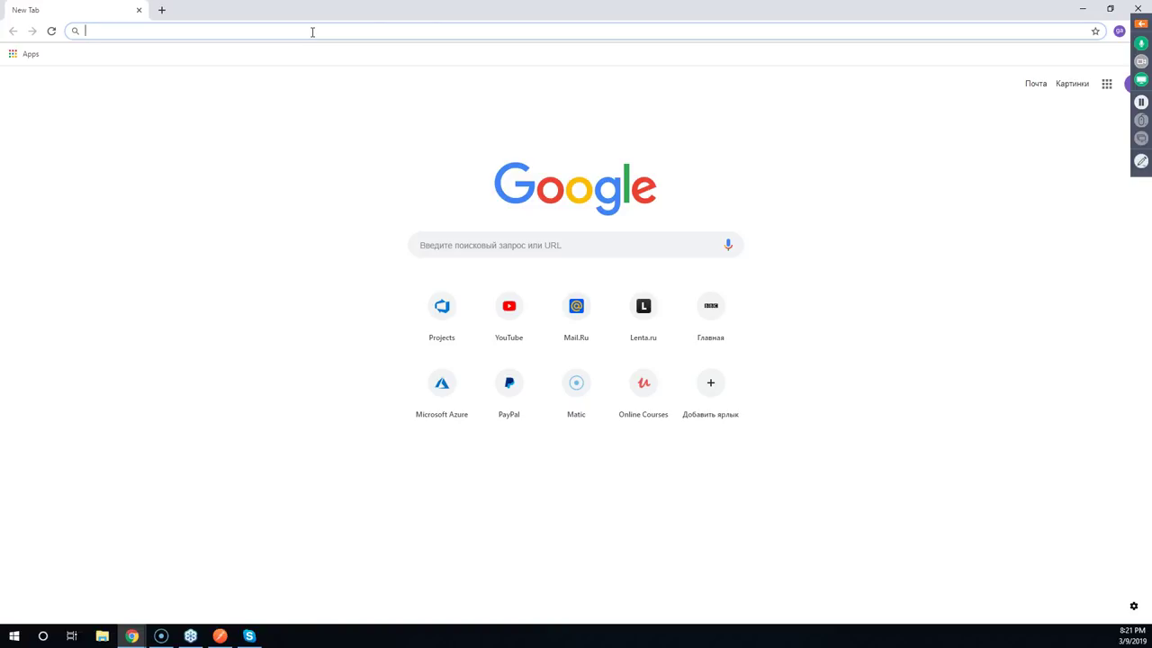
type("jav")
key("BackSpace")
key("BackSpace")
key("BackSpace")
type("a")
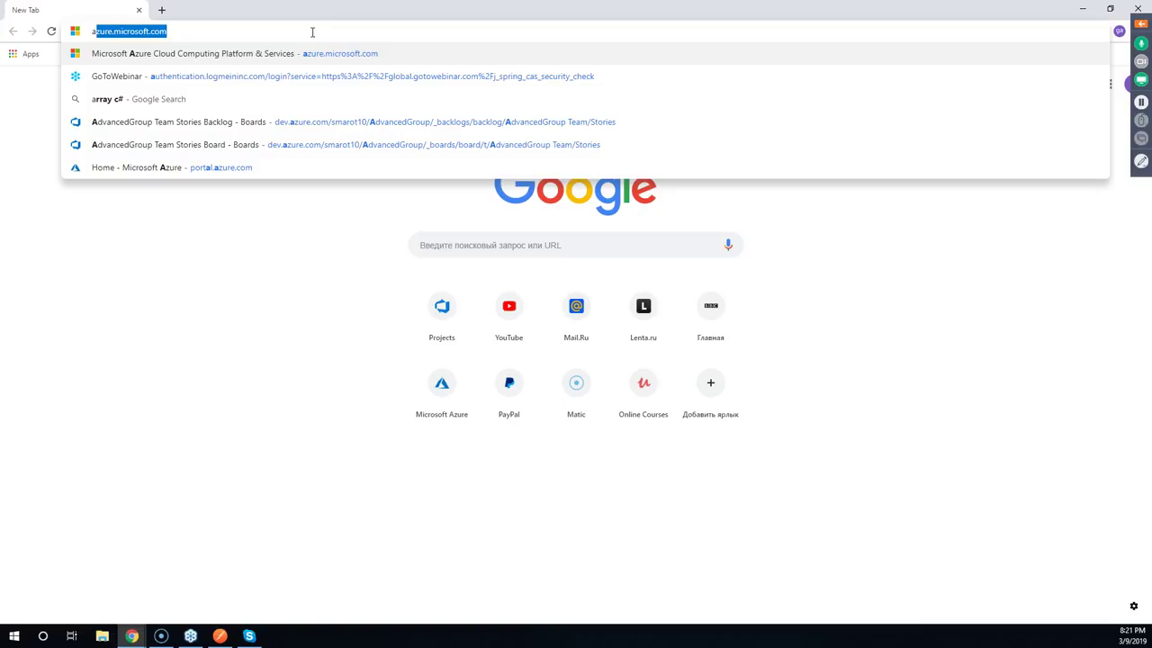
key("BackSpace")
key("BackSpace")
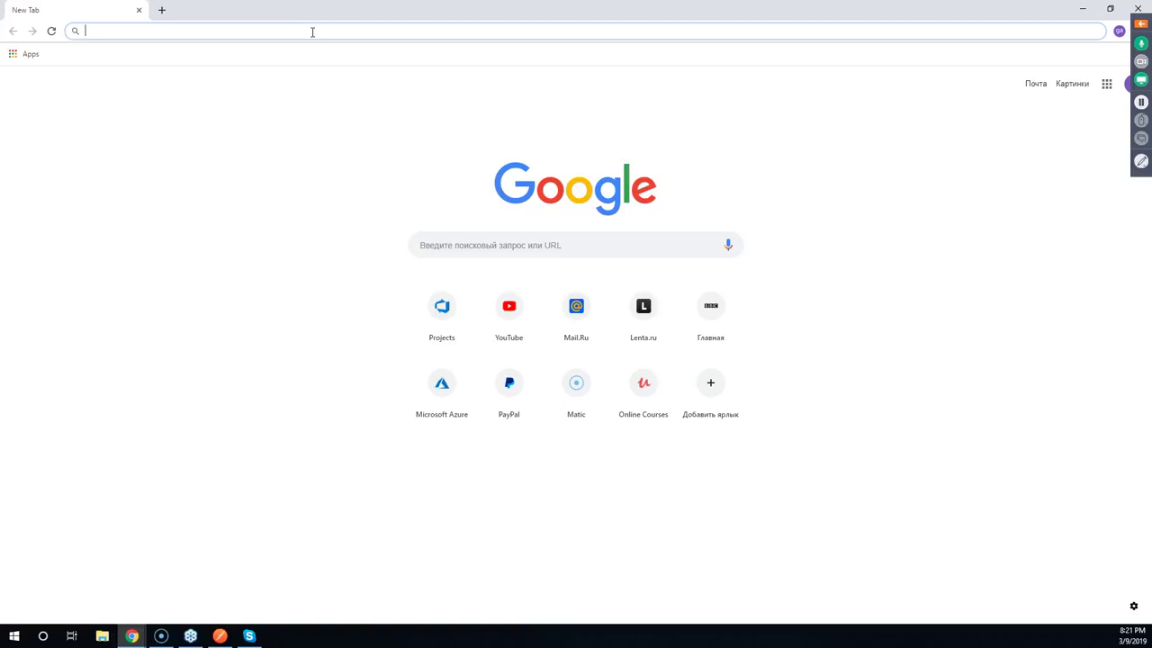
Search for aviasales and open the Aviasales.com flight booking site
type("a")
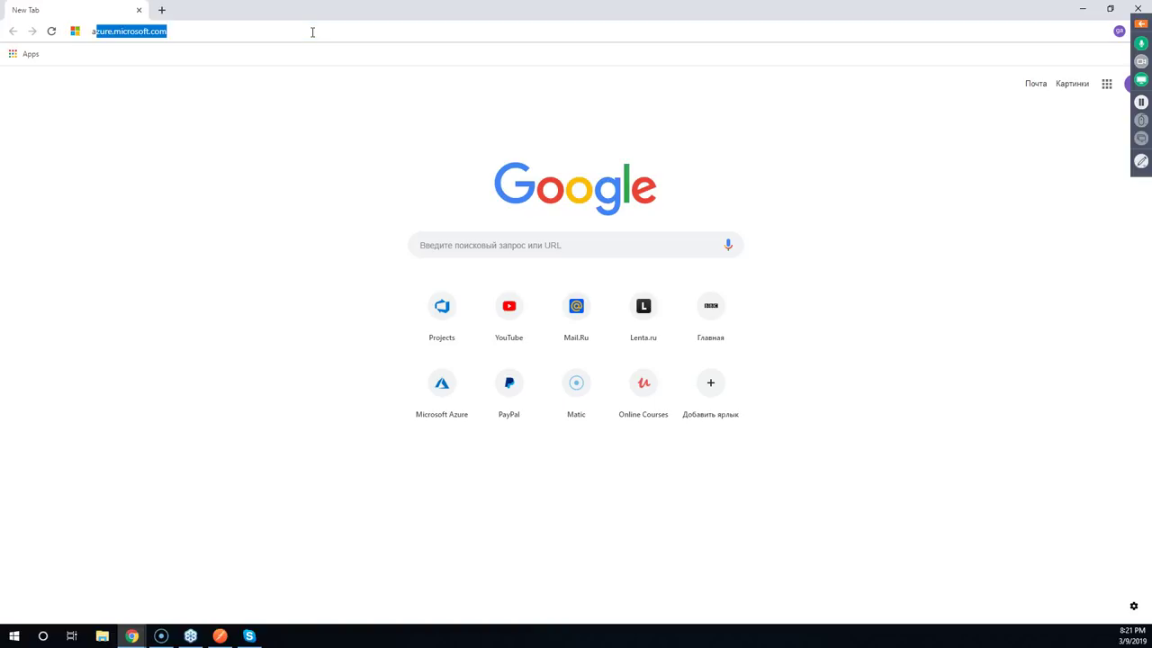
type("vi")
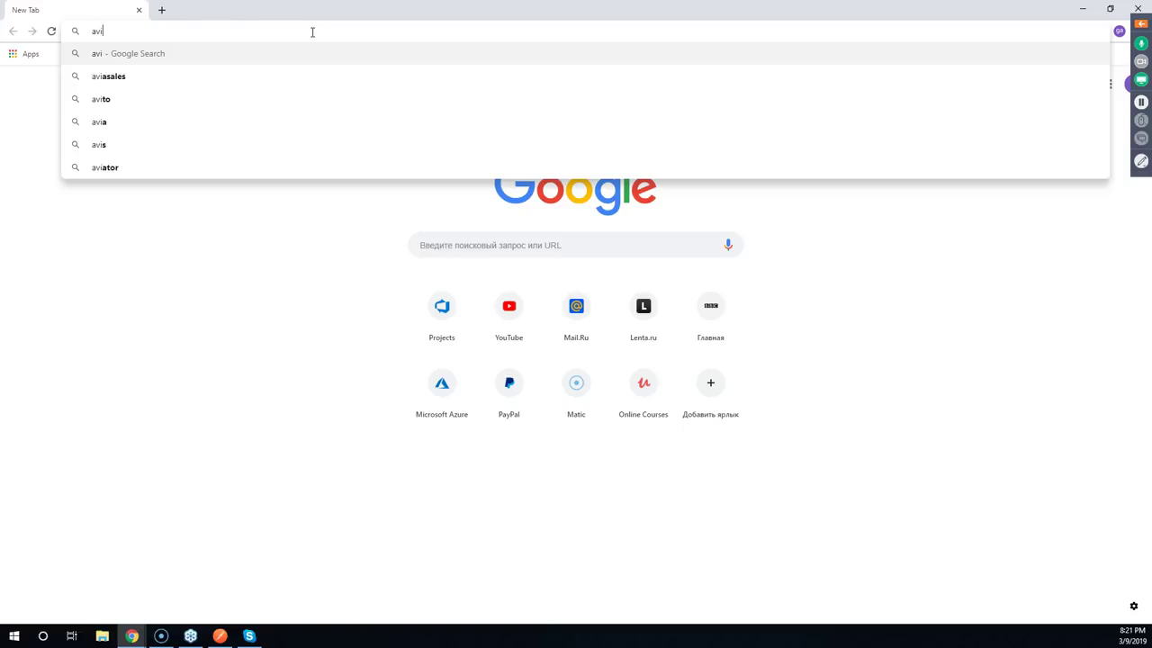
type("asale")
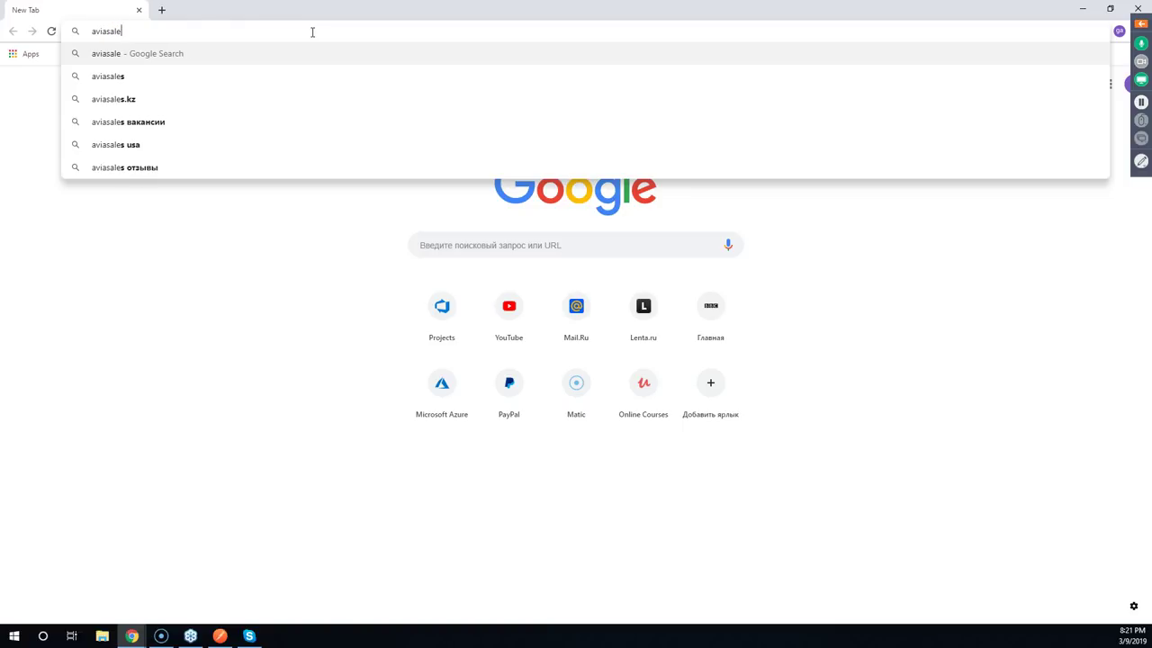
type("s")
key("Return")
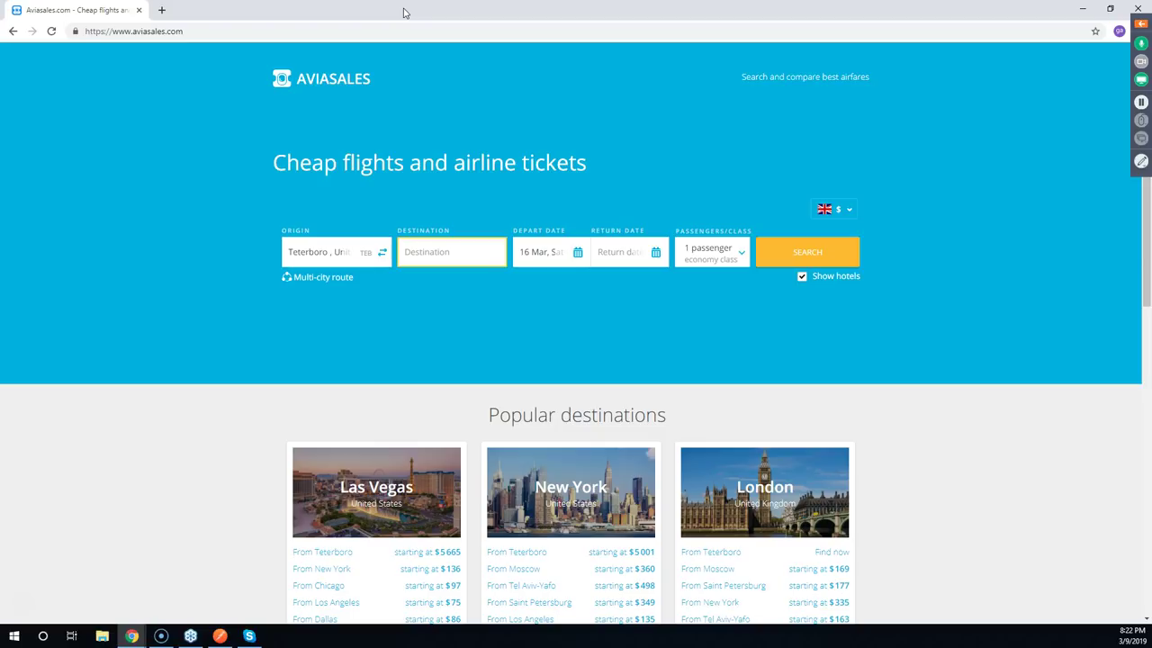
Open the developer tools in a widened pane beside the page and show only XHR requests in the network log
key("ctrl+shift+i")
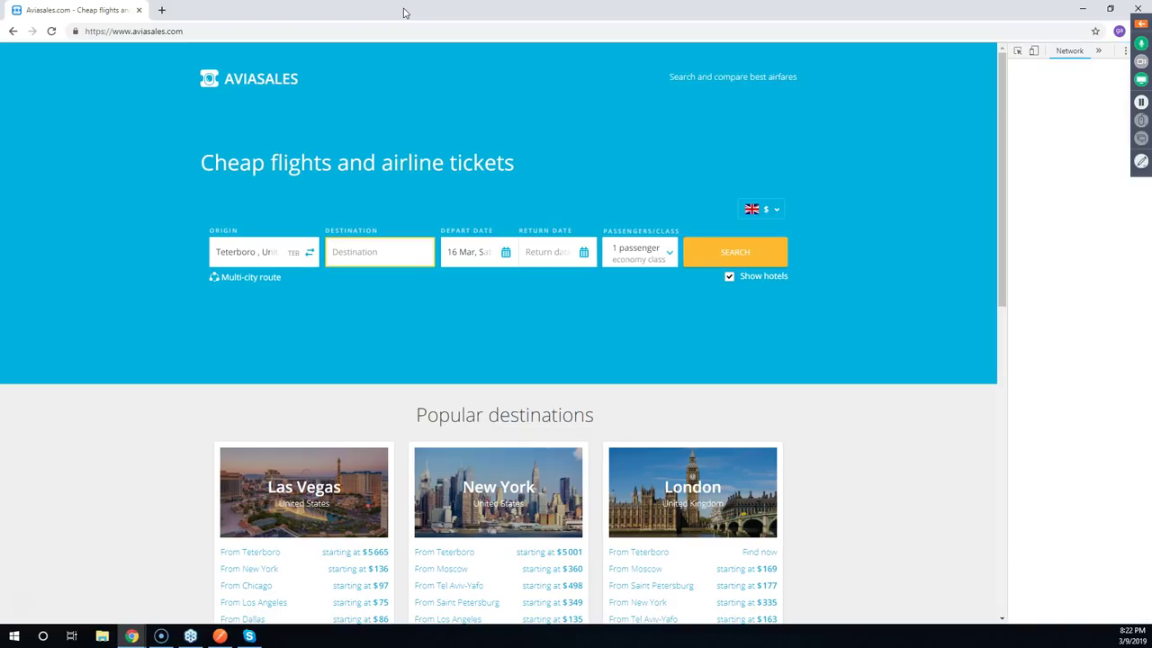
left_click_drag(1008, 252, 697, 244)
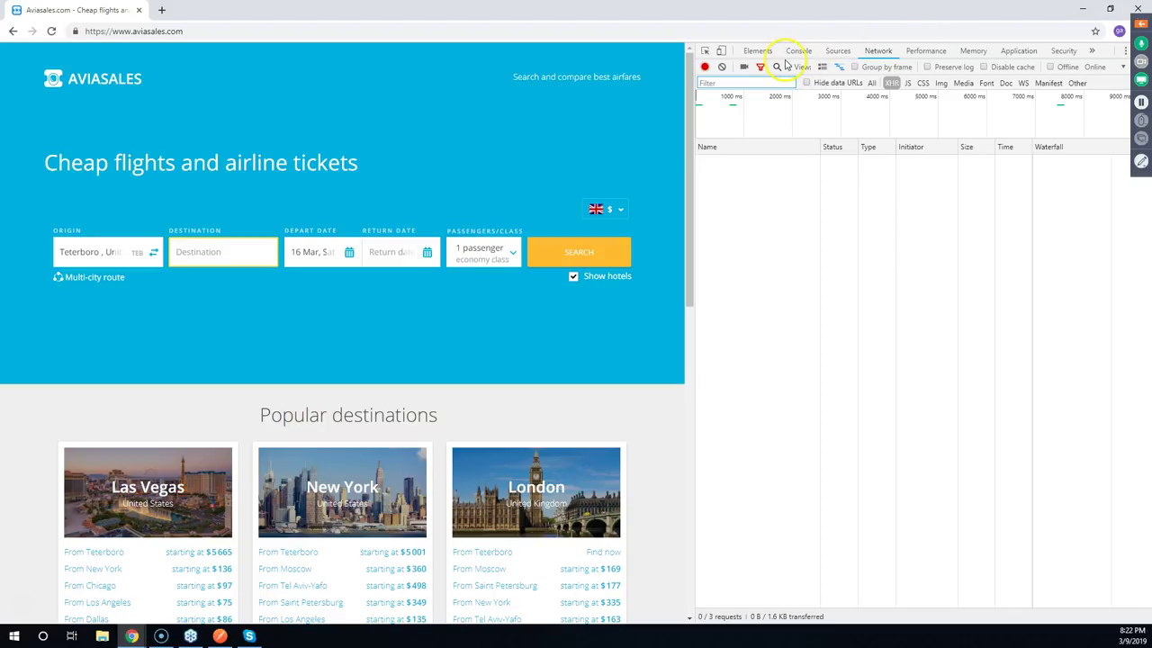
left_click(797, 51)
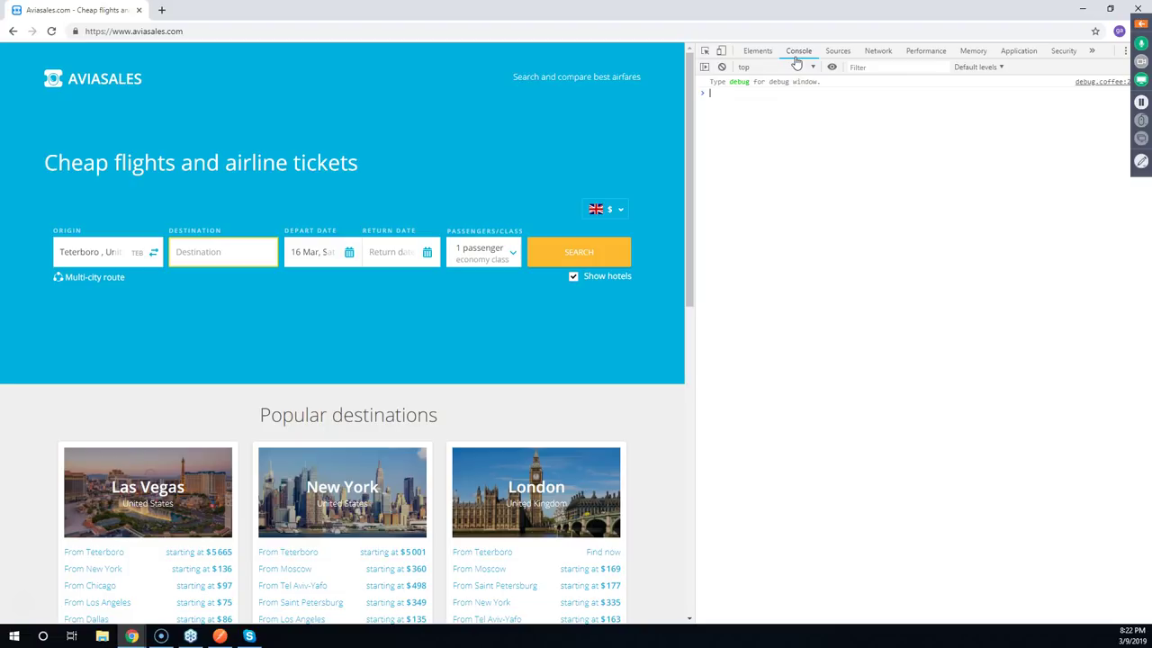
left_click(877, 51)
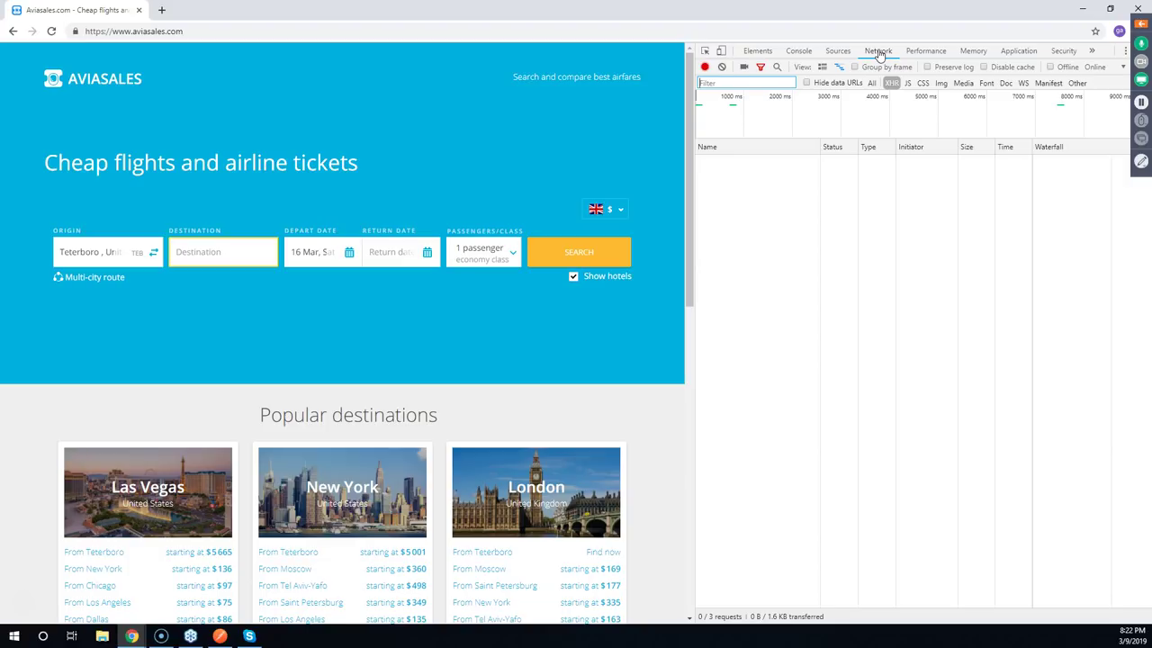
left_click(871, 82)
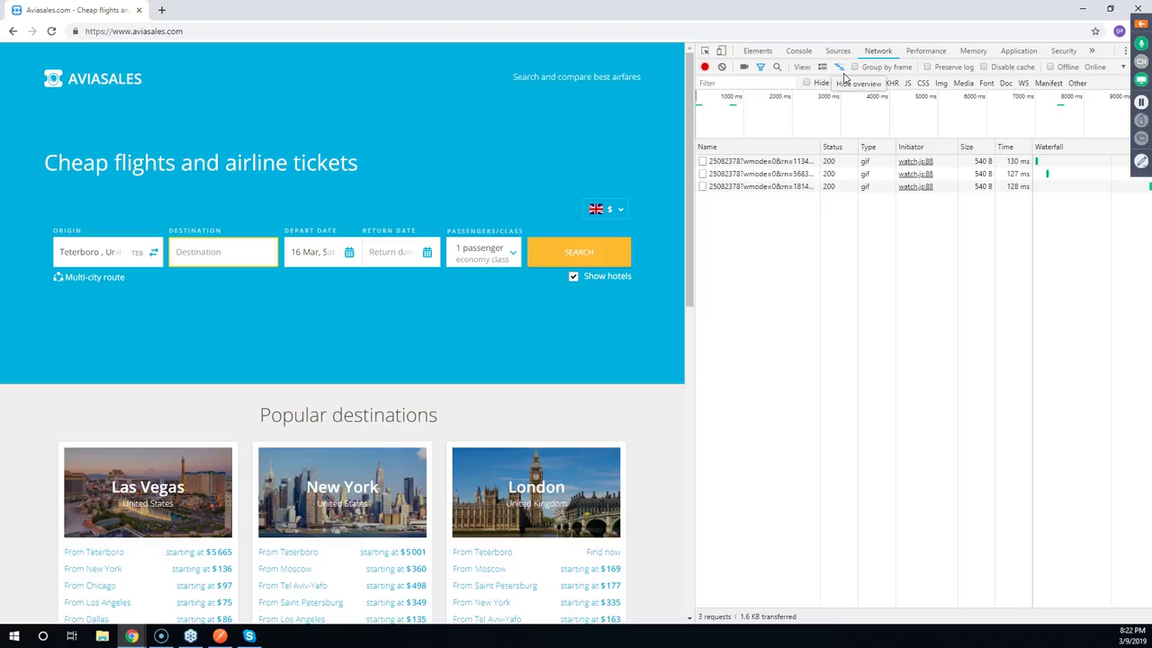
left_click(862, 119)
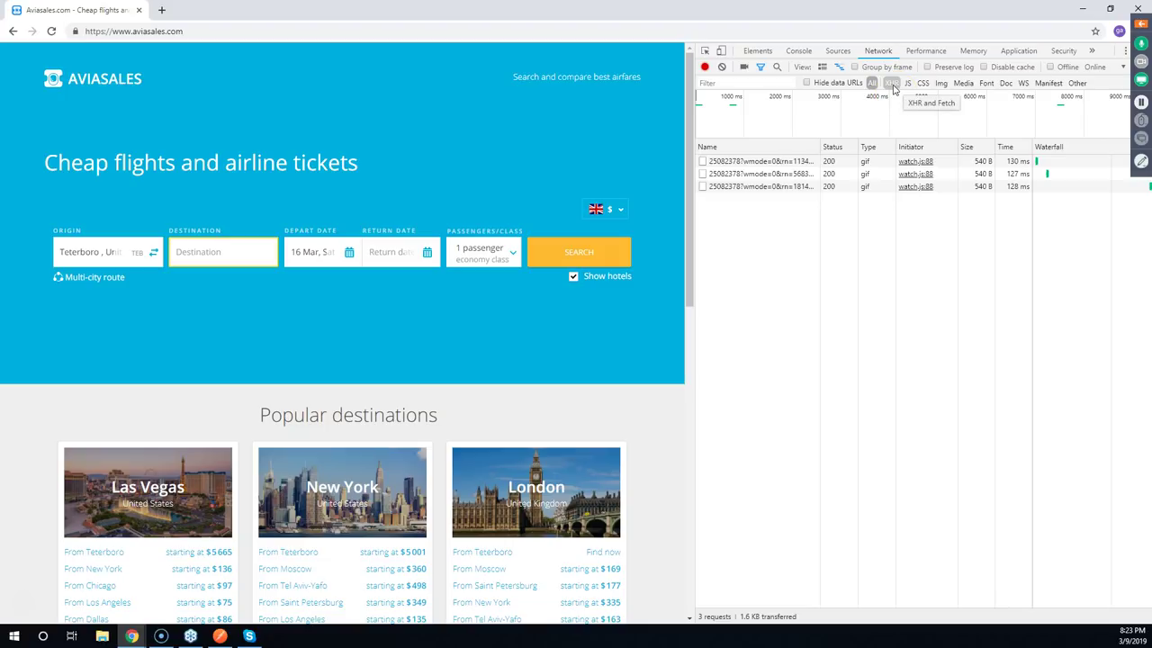
left_click(891, 85)
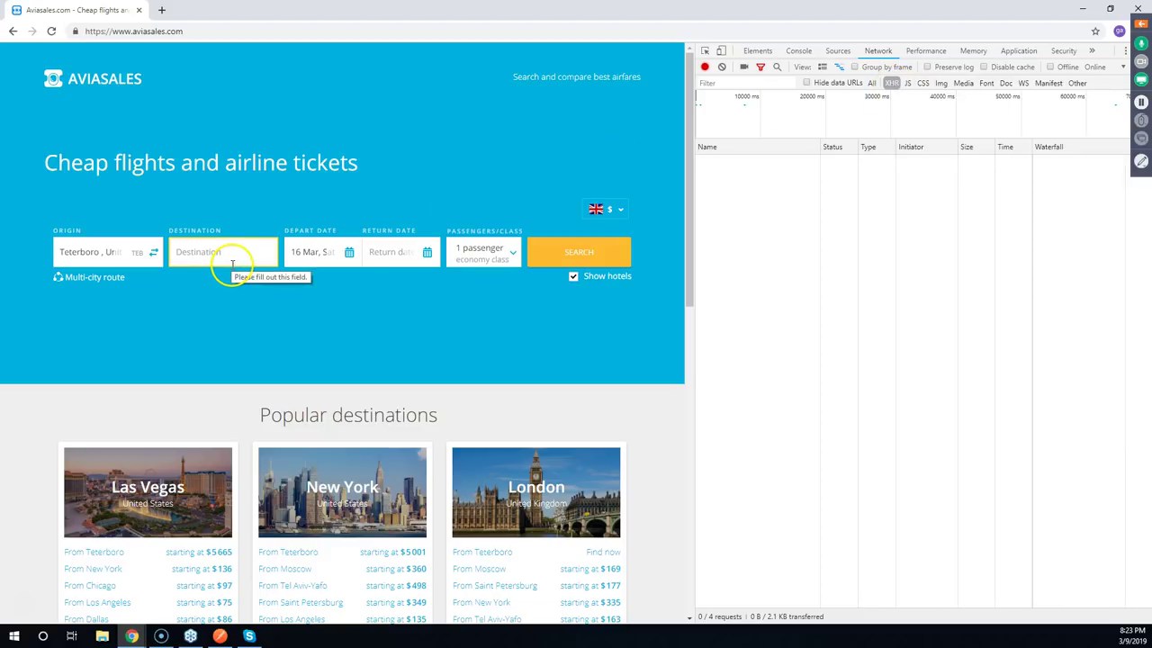
Swap the origin and destination, then set the flight's origin to New York, JFK airport
left_click(152, 253)
left_click(92, 251)
type("i")
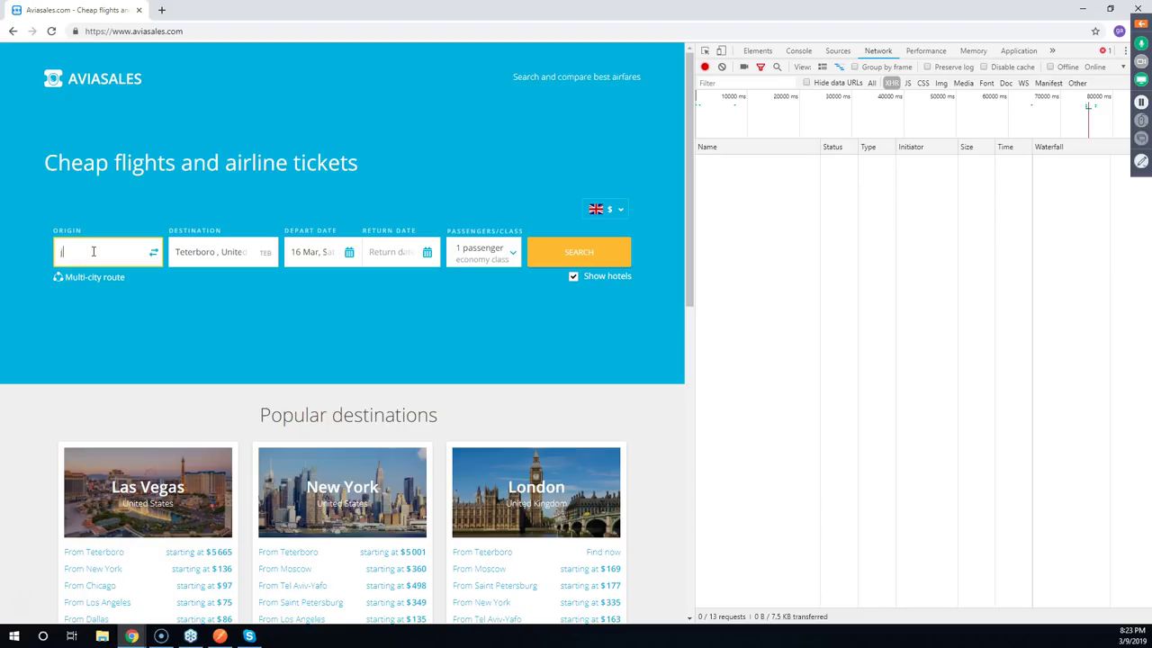
type("fk")
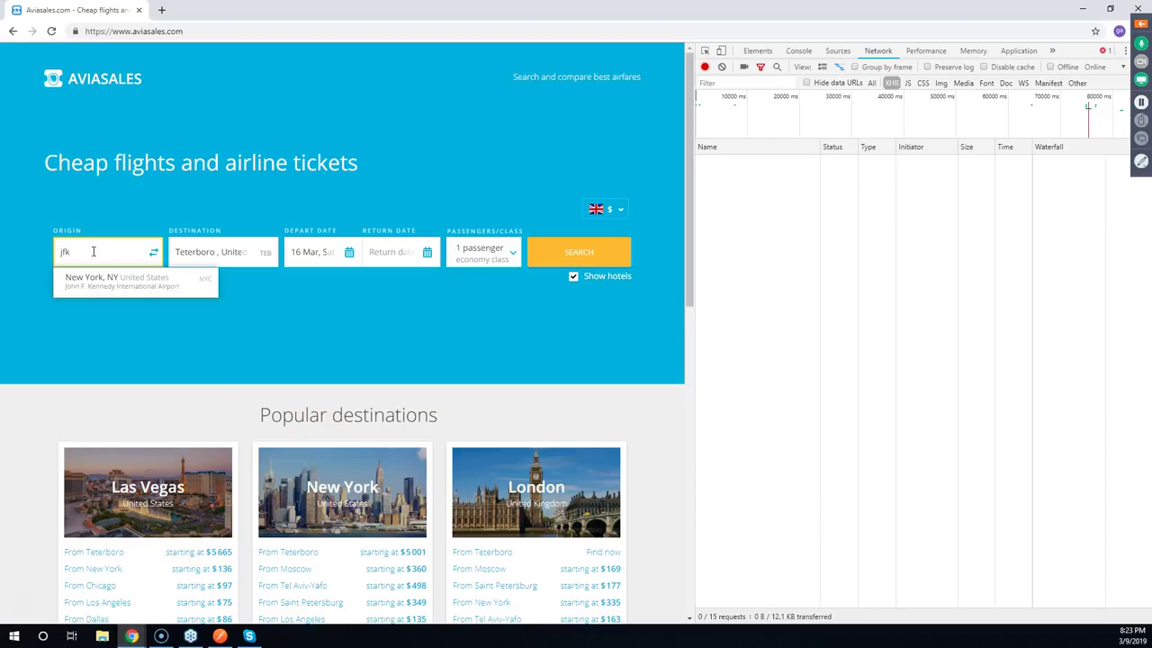
left_click(74, 278)
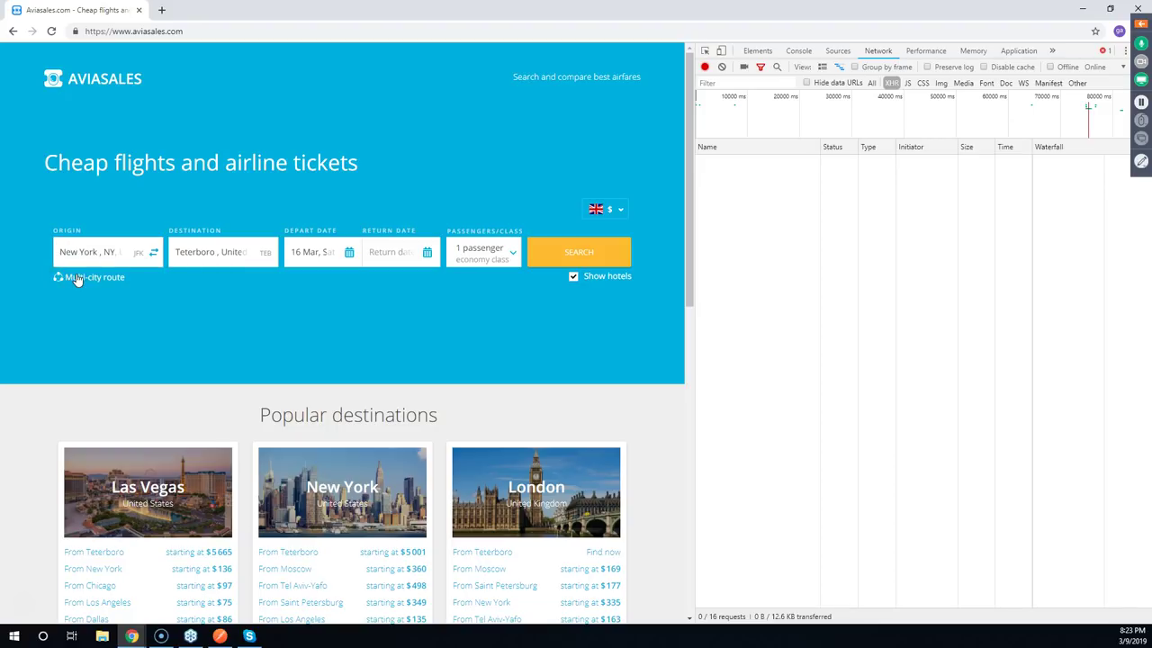
Replace the flight's destination with Las Vegas, NV (LAS), all airports
double_click(202, 246)
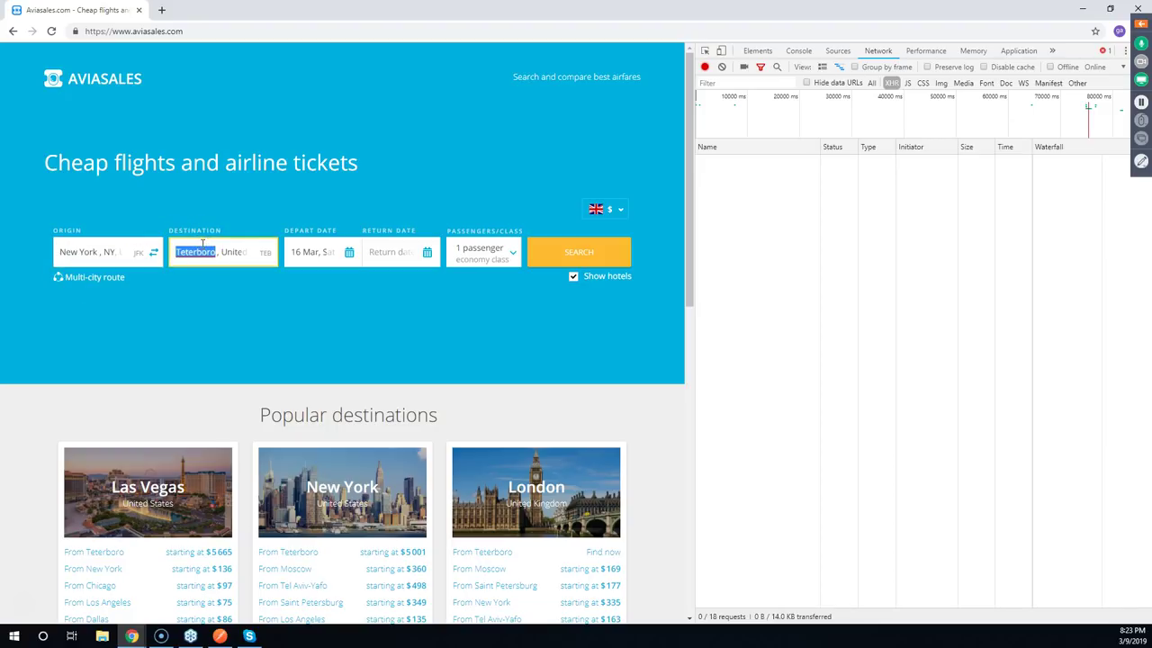
key("BackSpace")
type("las")
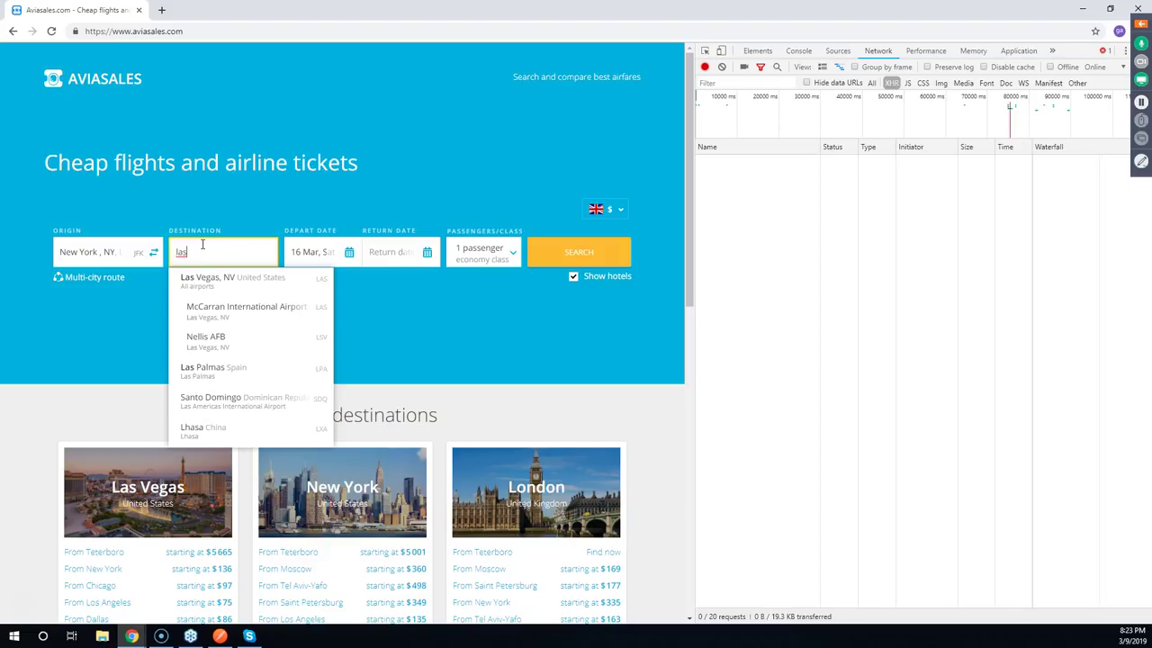
left_click(225, 277)
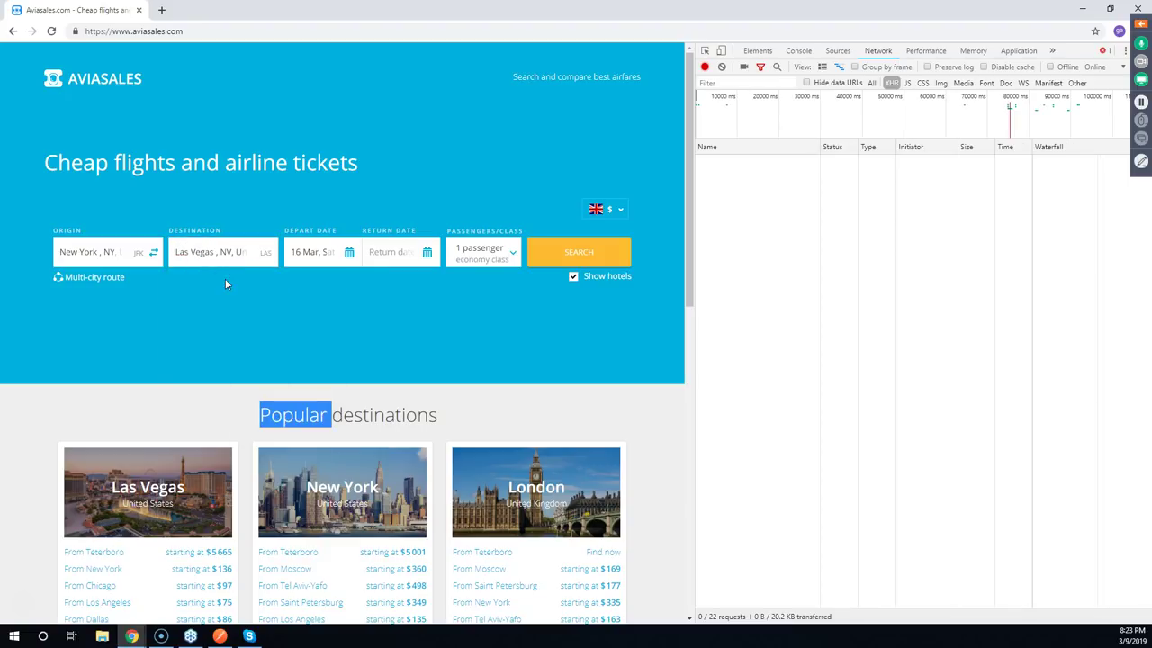
Set the departure to 1 April 2019 and the return to 5 April 2019, and run the flight search
left_click(312, 252)
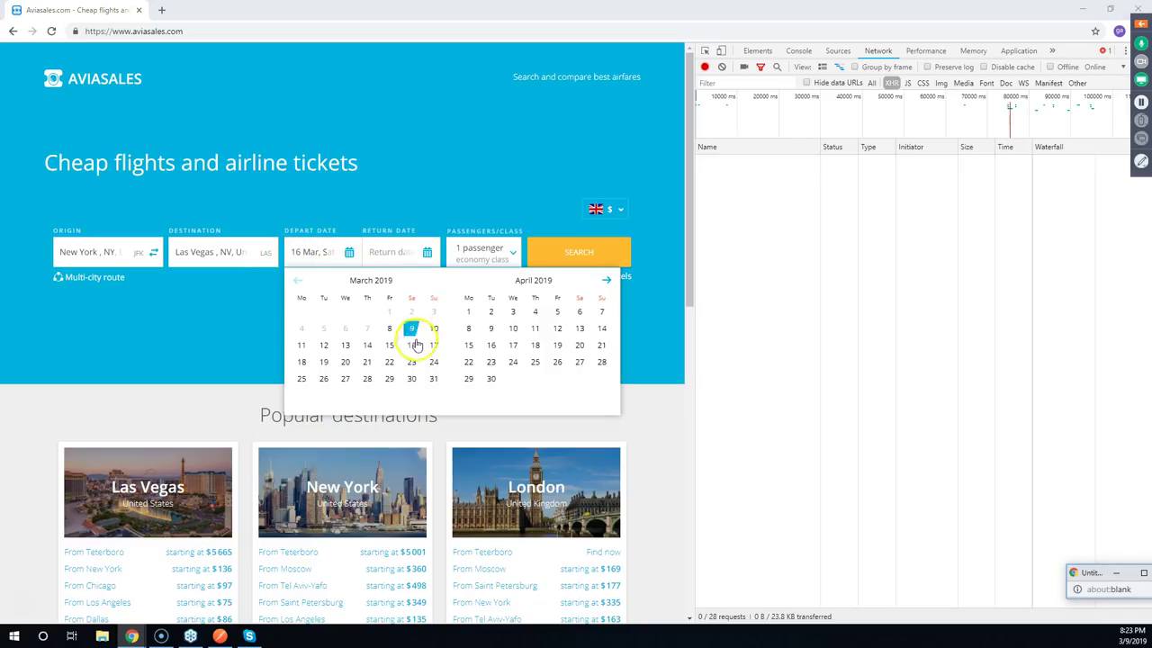
left_click(466, 313)
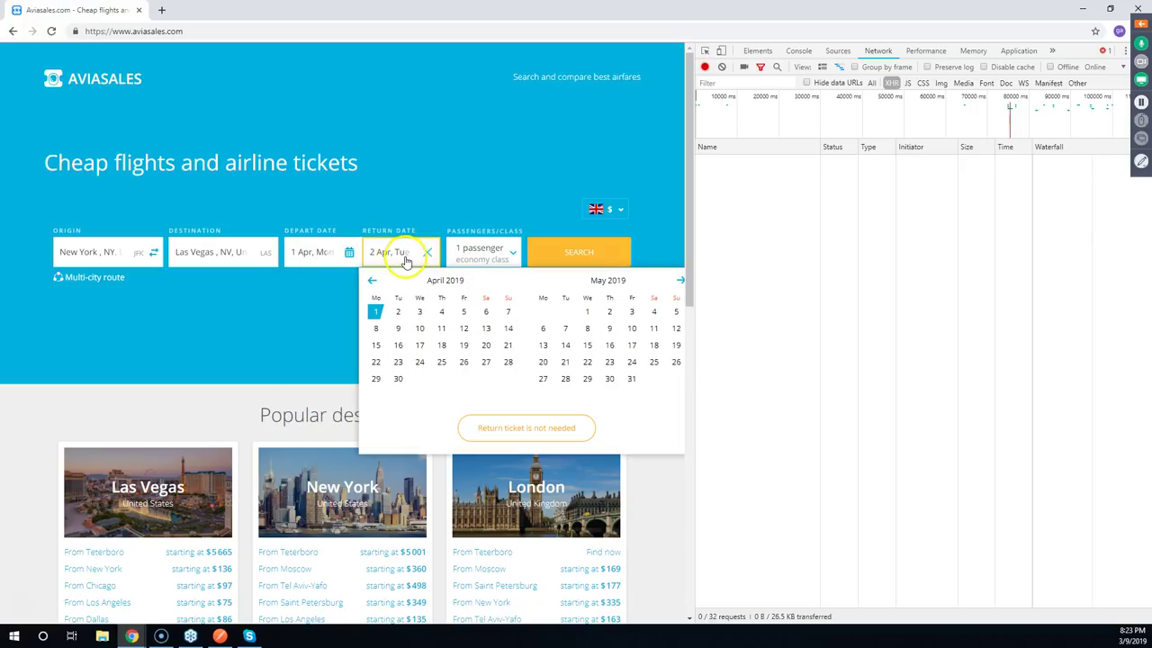
left_click(464, 312)
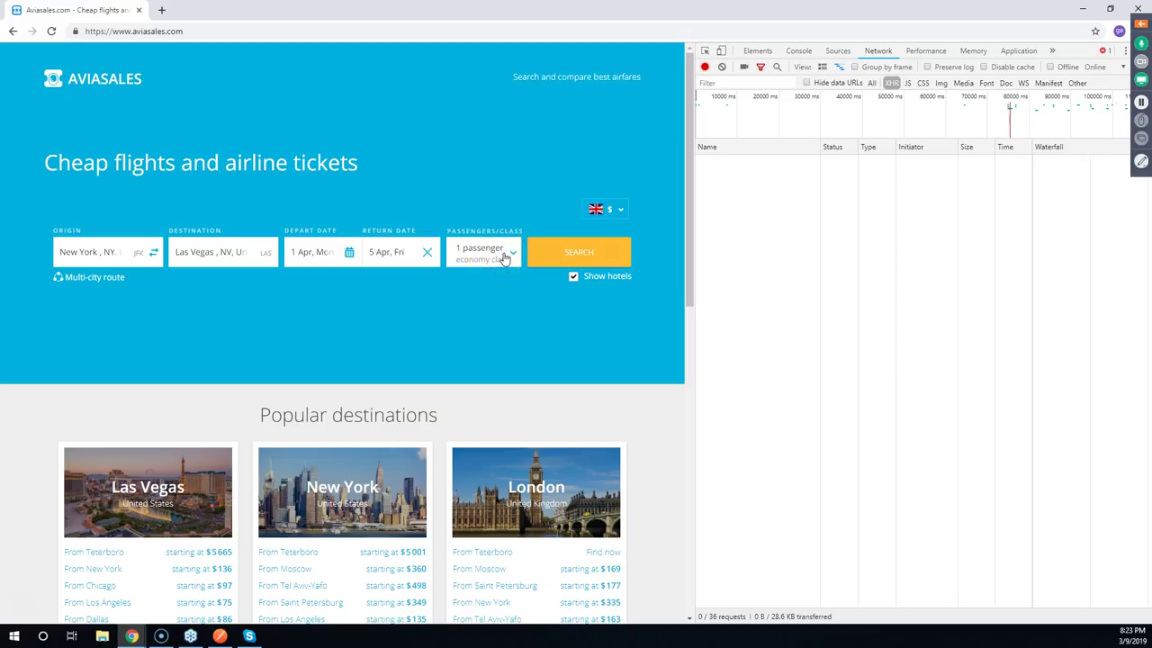
left_click(576, 288)
left_click(351, 319)
left_click(547, 261)
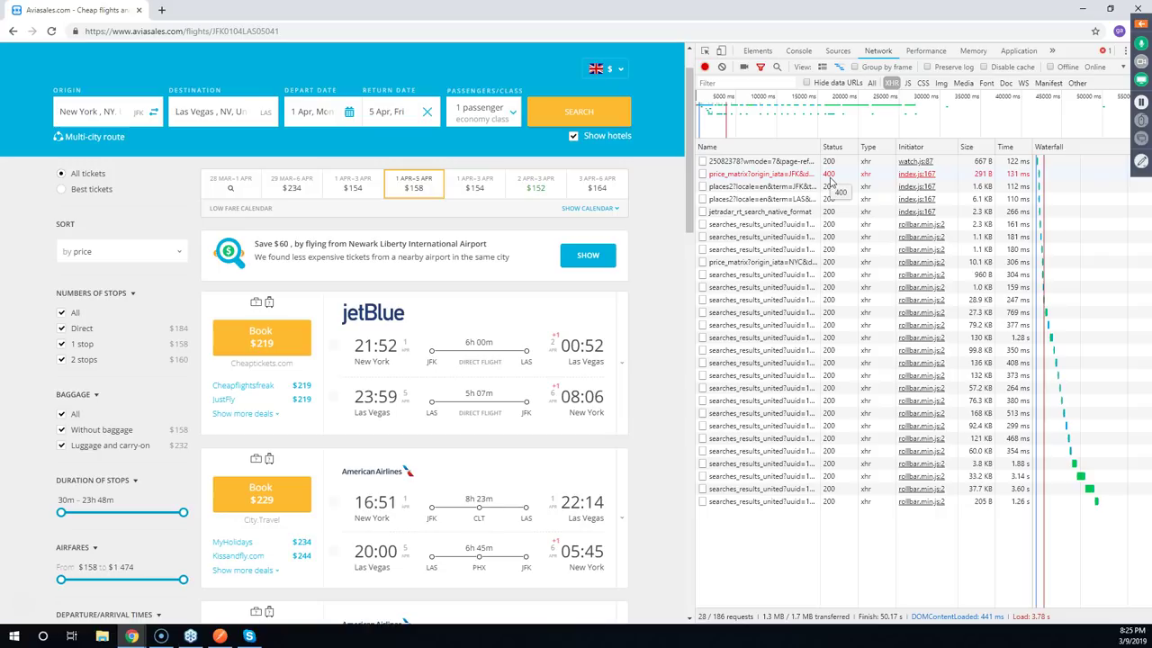
Open the details of the price_matrix request with origin JFK and widen the developer tools further
left_click(797, 174)
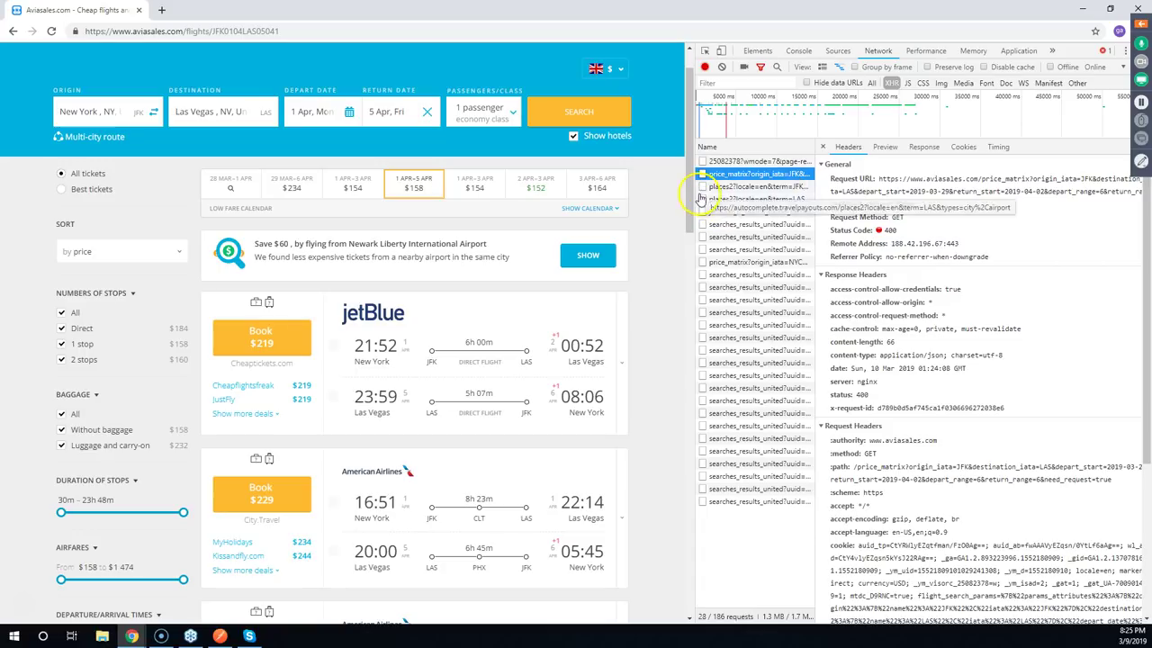
left_click_drag(696, 210, 342, 246)
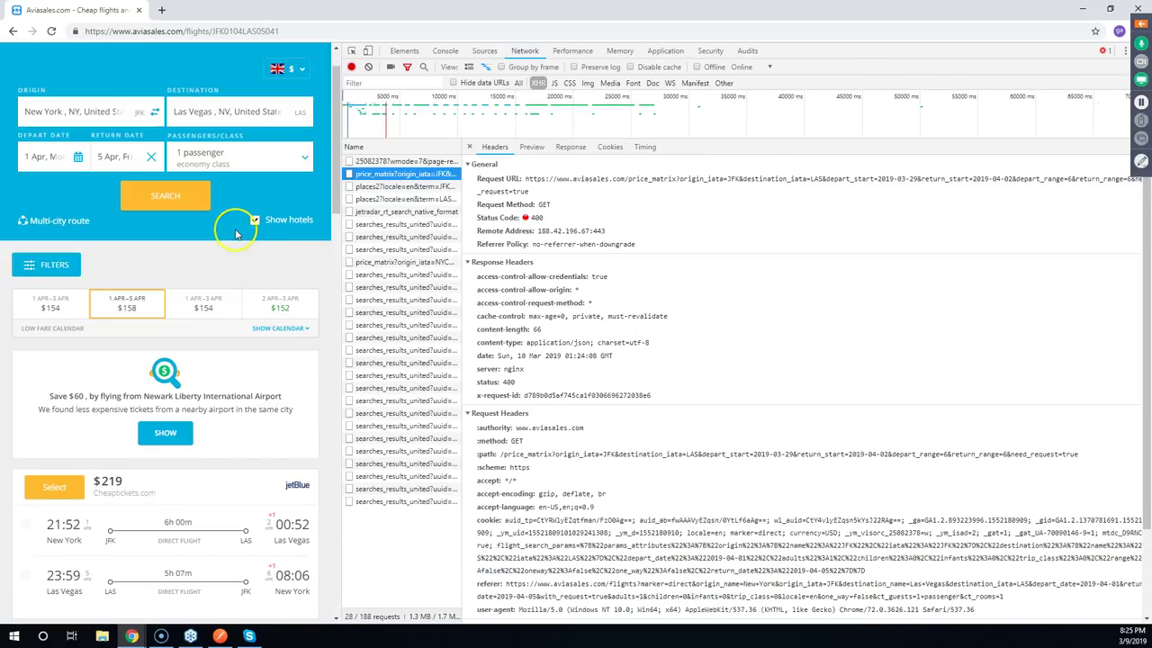
Examine the headers of the first request in the list, focusing on the mc.yandex.ru/watch part of its URL
left_click(431, 162)
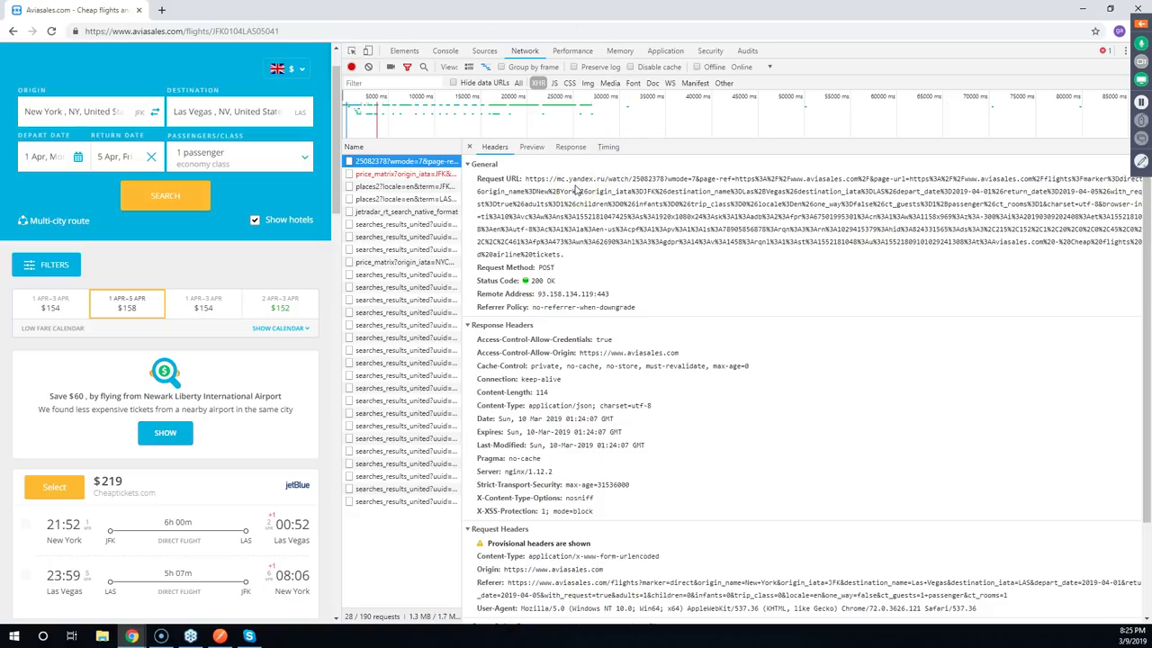
left_click(576, 186)
left_click_drag(589, 179, 593, 181)
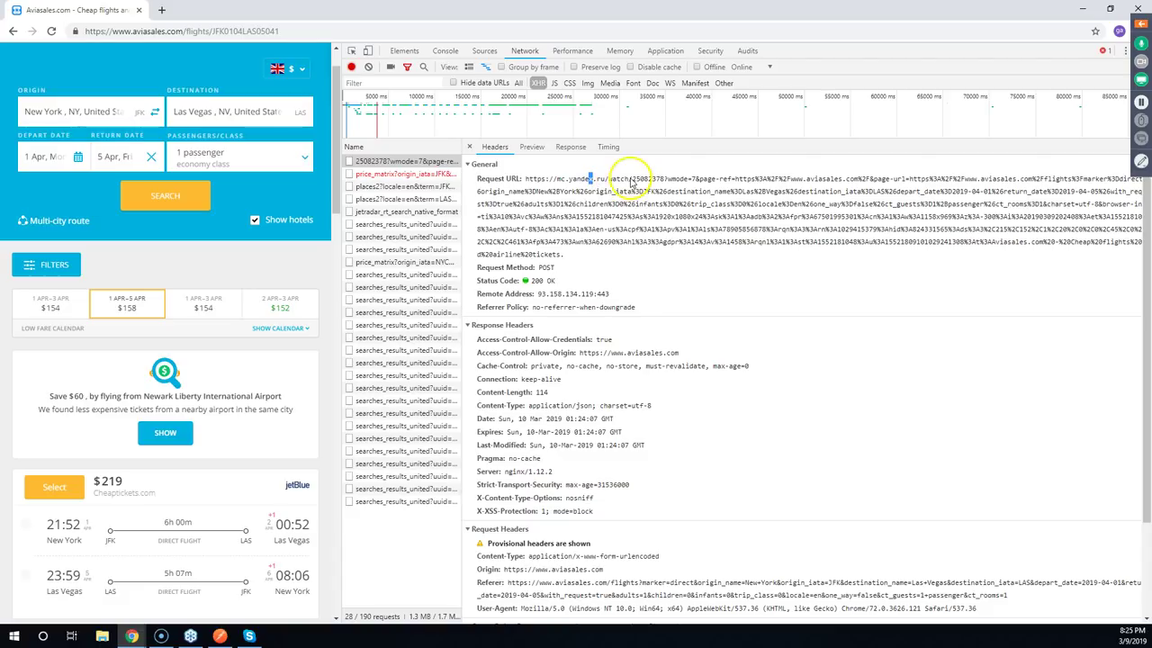
scroll(641, 197, "down", 3)
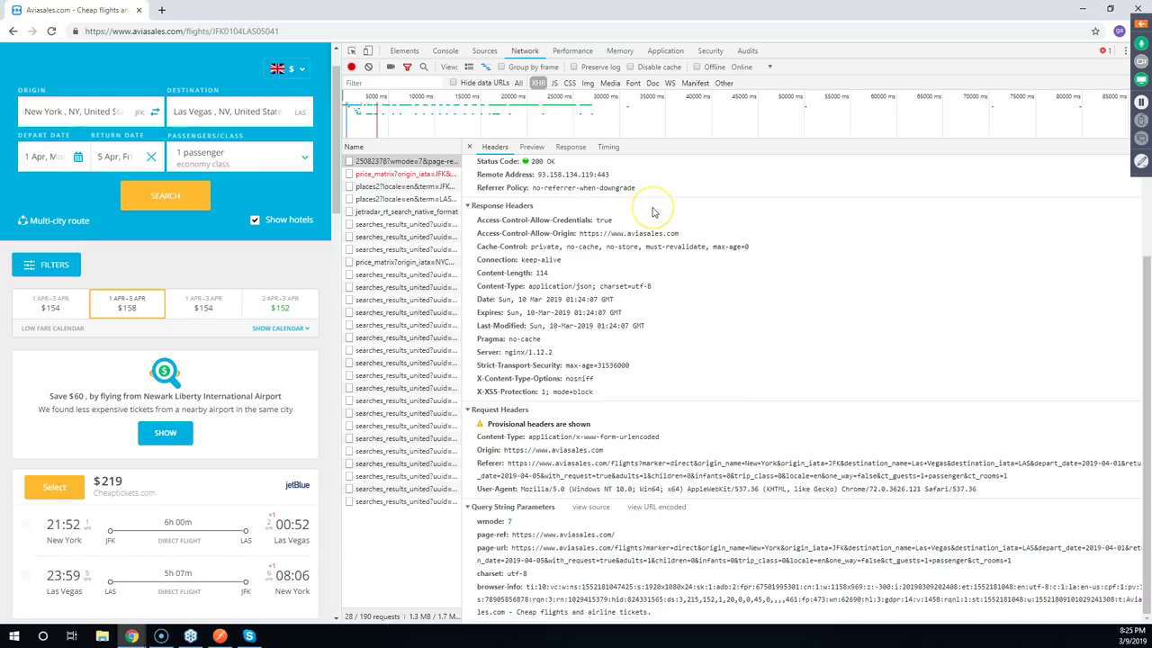
scroll(654, 211, "up", 3)
left_click(583, 185)
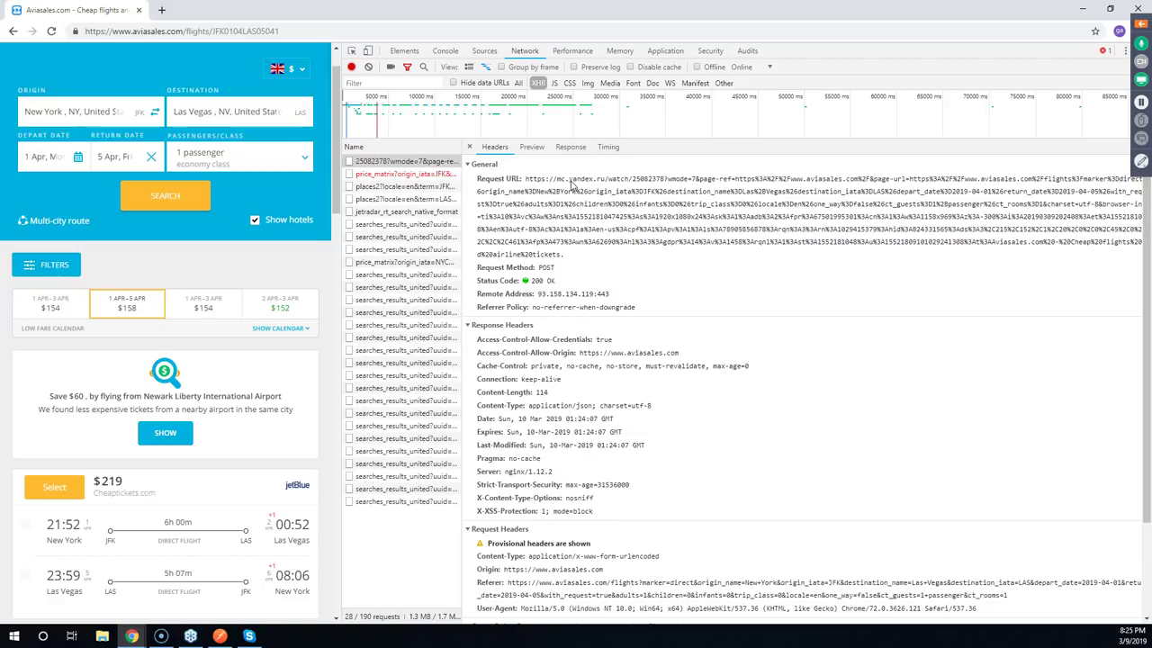
left_click_drag(556, 179, 636, 180)
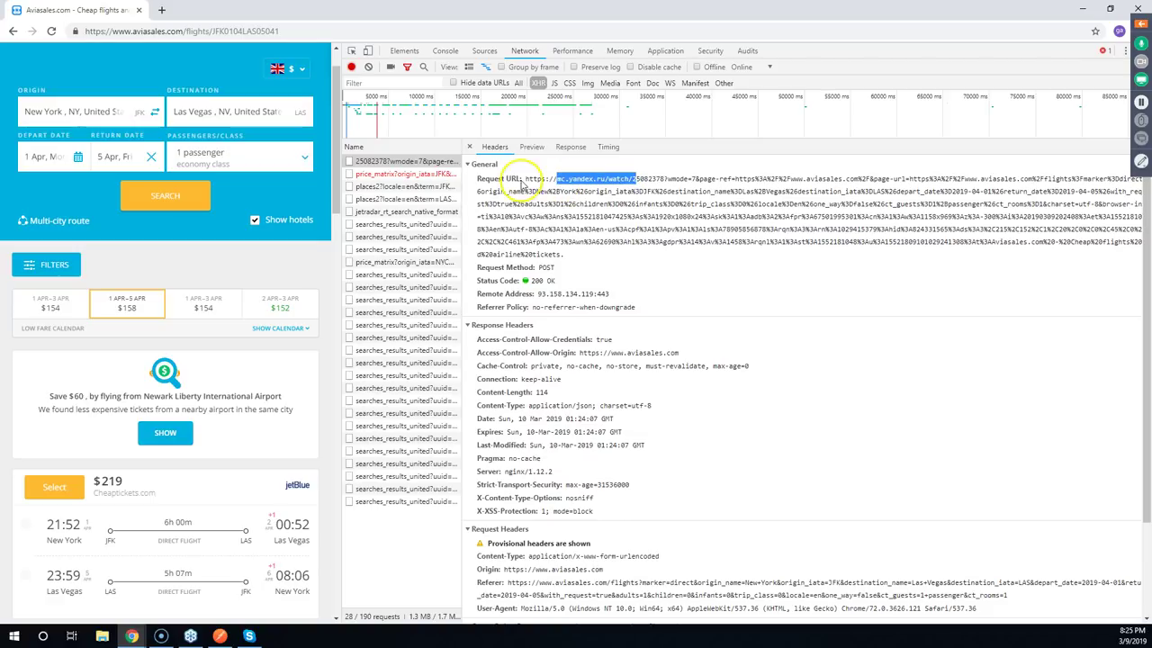
Return to the JFK price_matrix request's headers and examine its request method
left_click(399, 175)
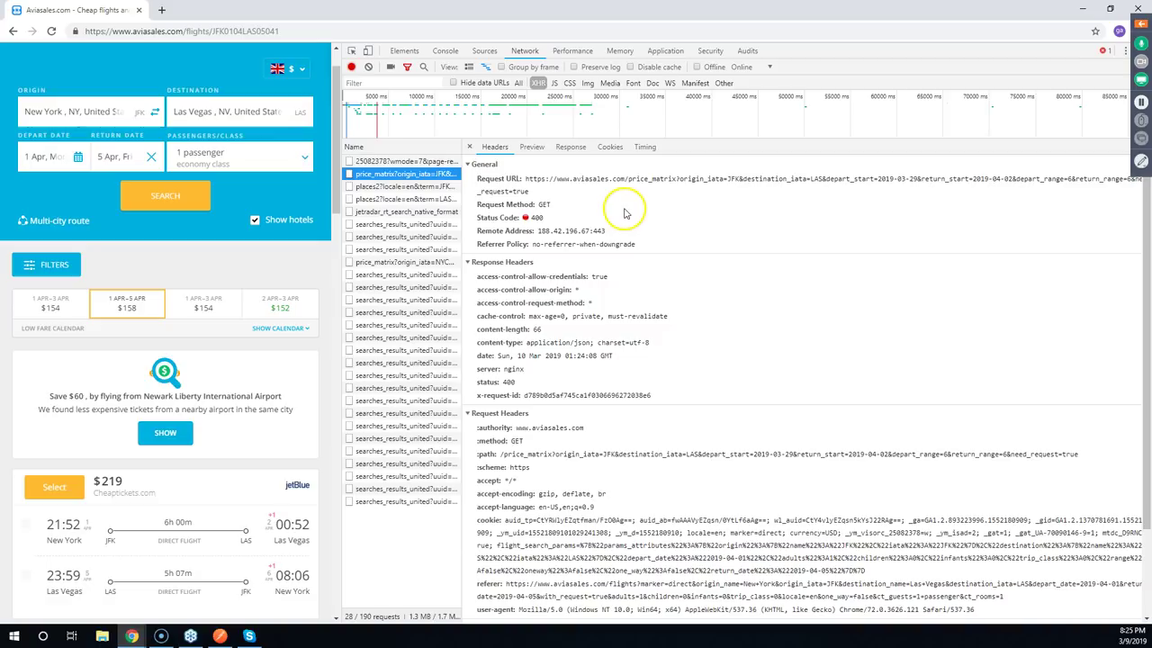
left_click(542, 207)
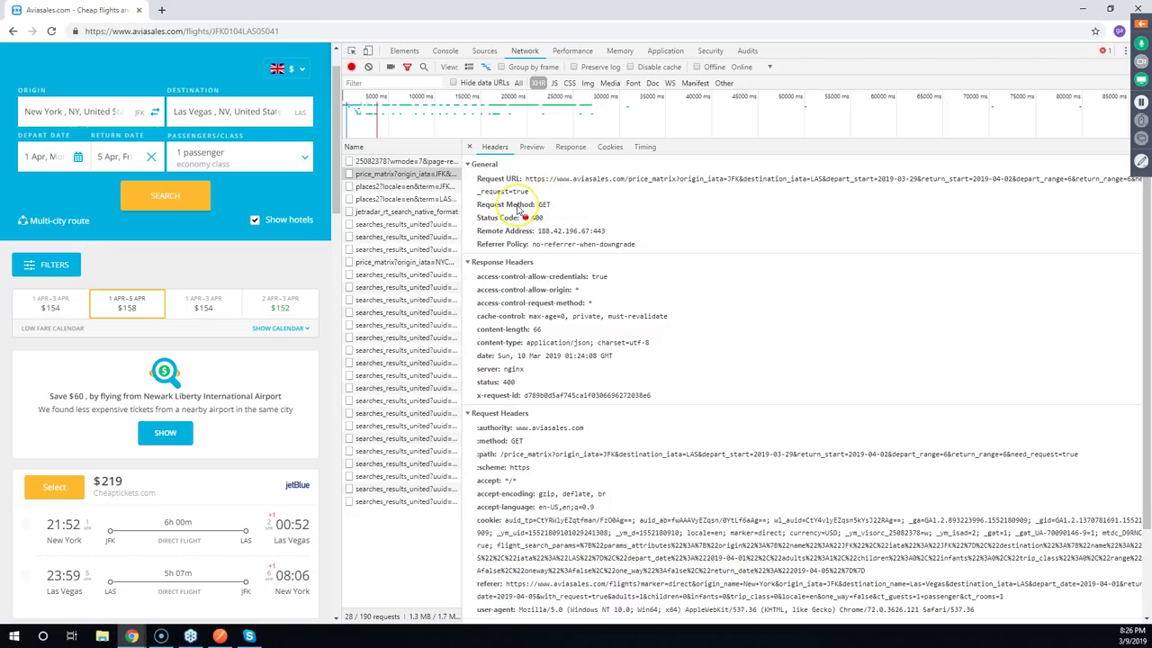
double_click(543, 205)
Examine the price_matrix request URL from its https address up to the question mark that separates the parameters
left_click_drag(527, 178, 677, 182)
left_click(679, 232)
left_click_drag(526, 179, 679, 183)
left_click(680, 182)
double_click(676, 178)
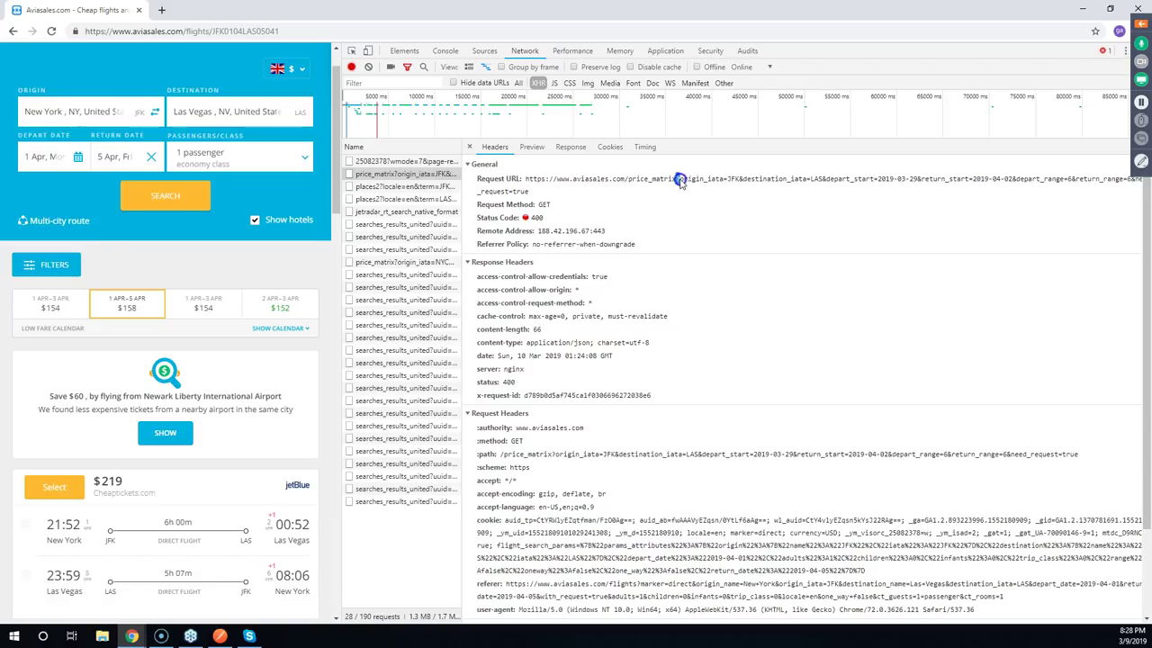
Examine the query string parameters of the price_matrix request
left_click(679, 261)
left_click(688, 256)
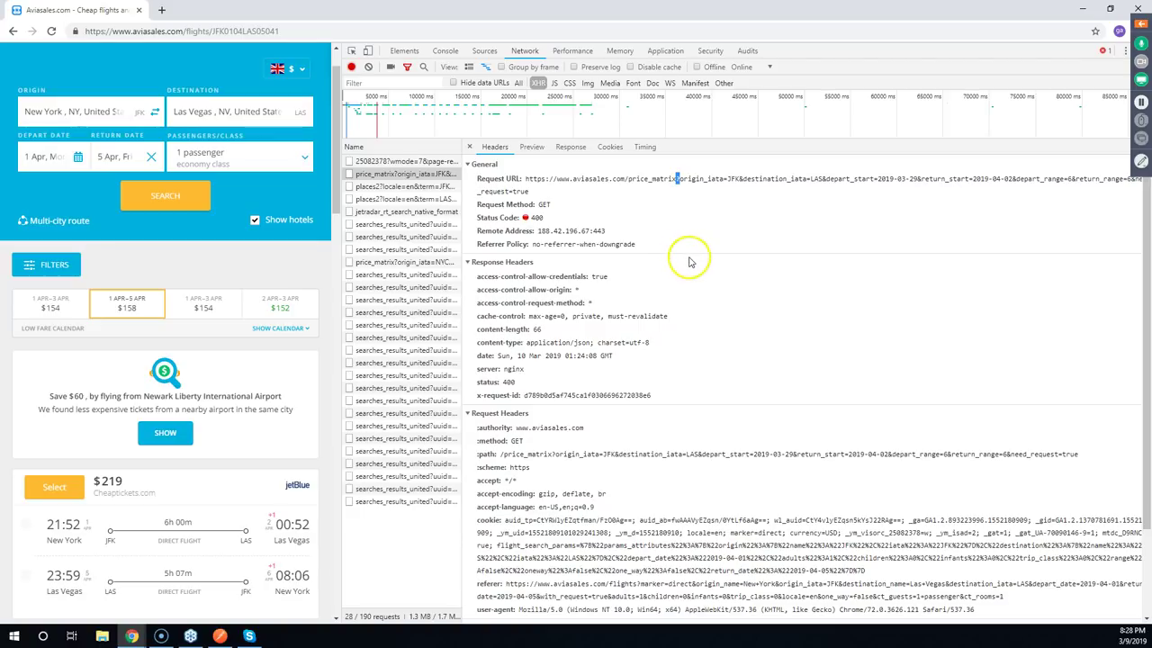
scroll(689, 265, "down", 2)
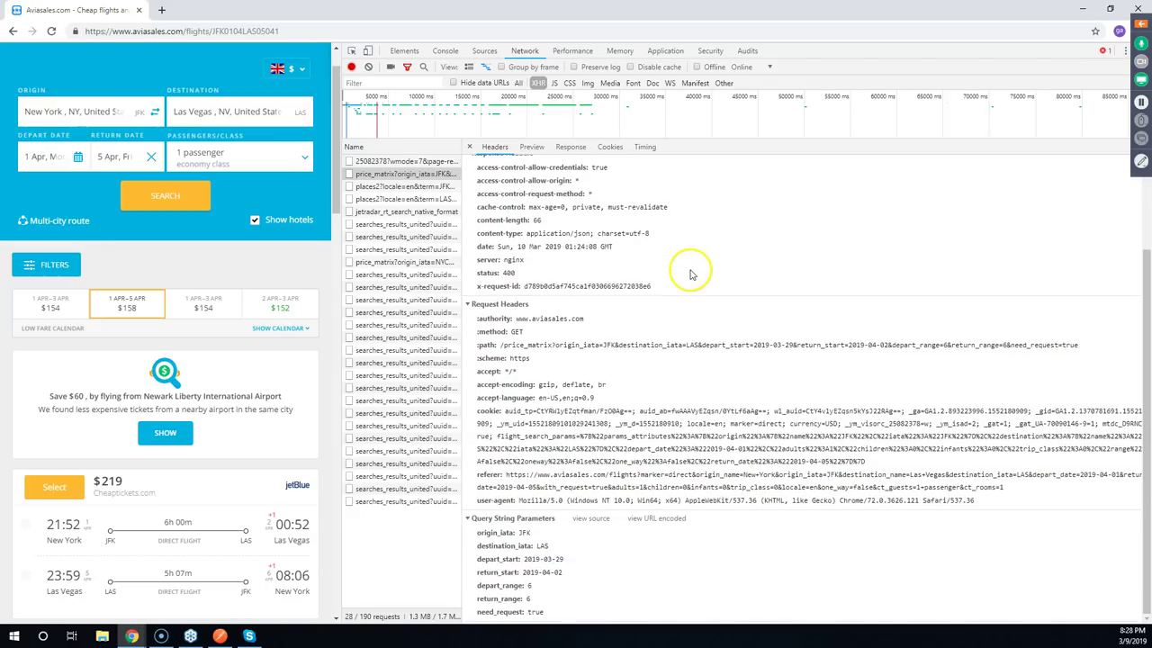
Examine the question mark and ampersand separators in the price_matrix request URL
scroll(692, 274, "up", 3)
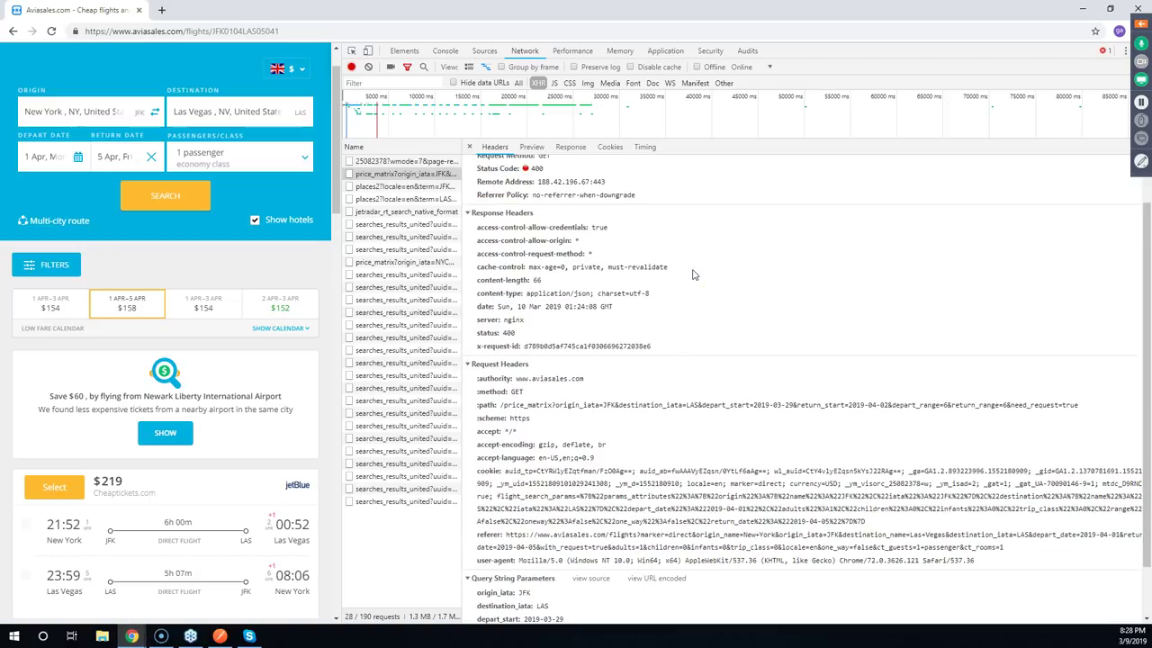
left_click(677, 192)
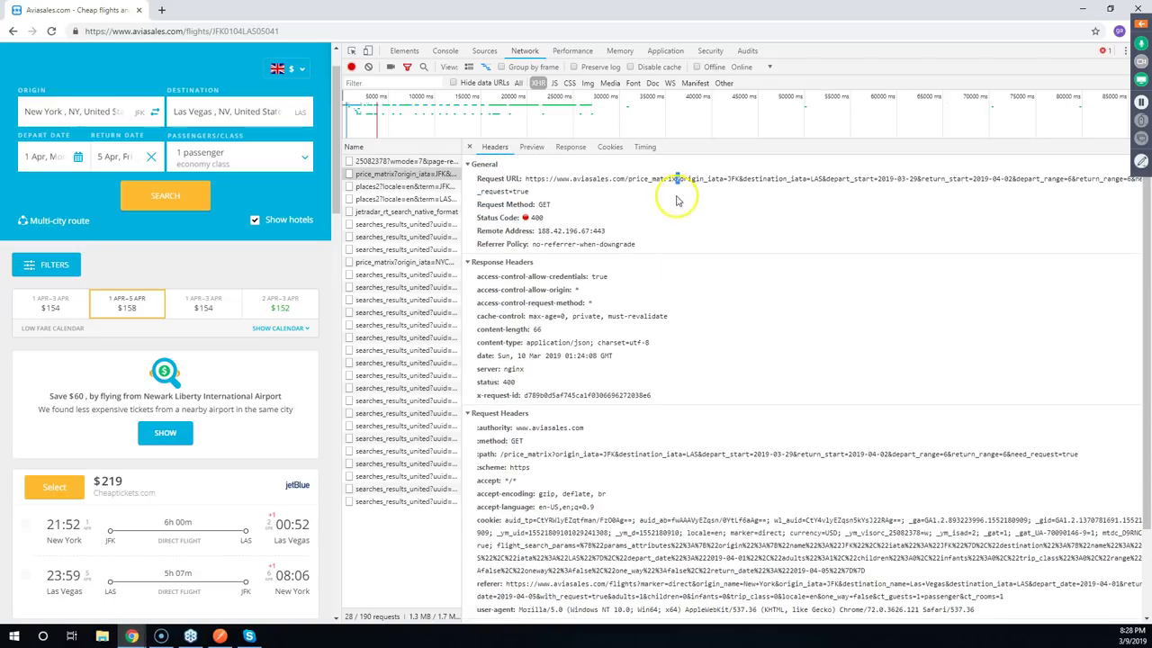
left_click(819, 202)
double_click(822, 179)
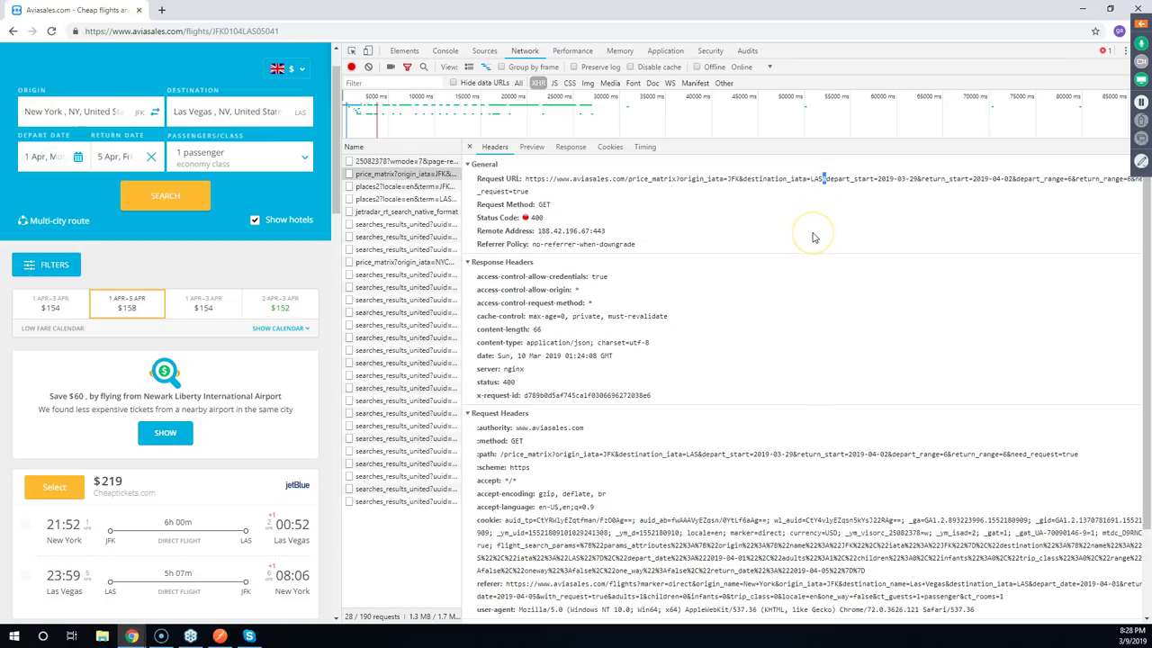
left_click(751, 250)
Examine the name and value of the origin_iata entry in the price_matrix query string parameters
scroll(756, 252, "down", 2)
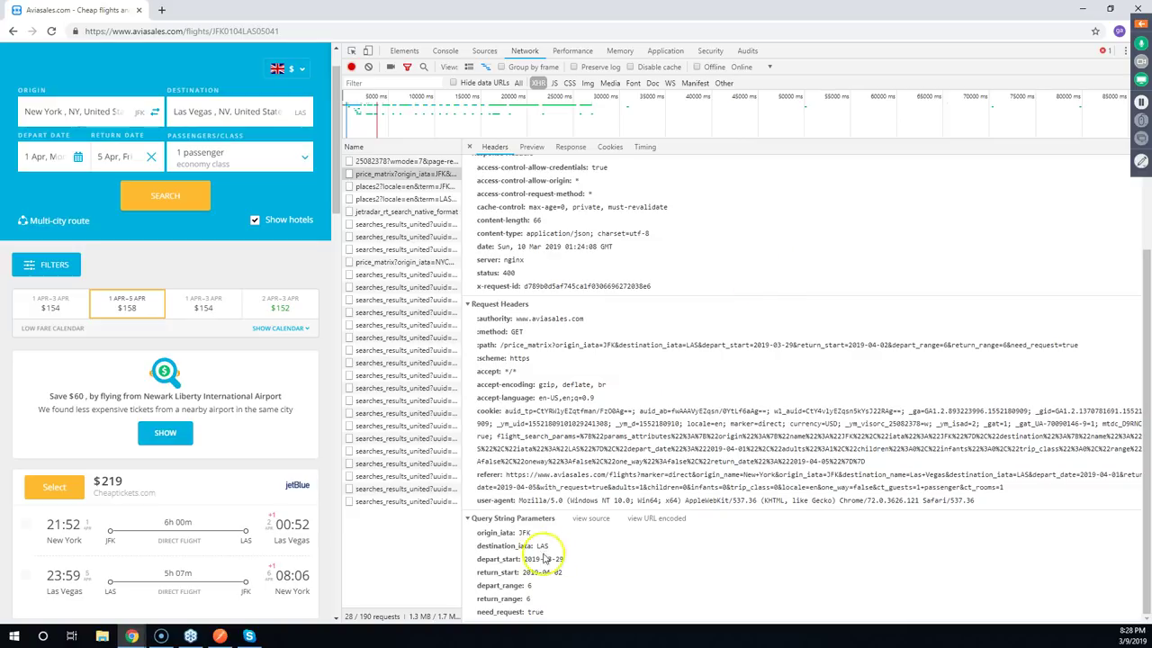
left_click(526, 534)
left_click(492, 534)
Return to the price_matrix request URL and examine the question mark where its parameters begin
scroll(609, 562, "up", 3)
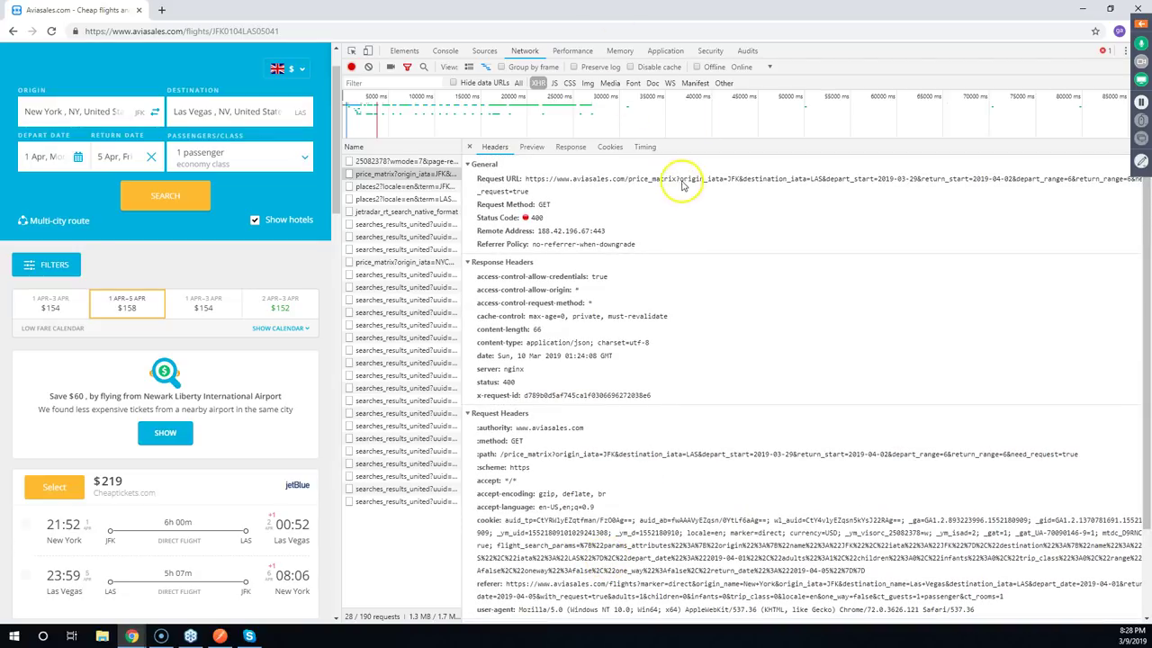
mouse_move(675, 178)
left_mouse_down()
mouse_move(691, 182)
mouse_move(679, 187)
left_mouse_up()
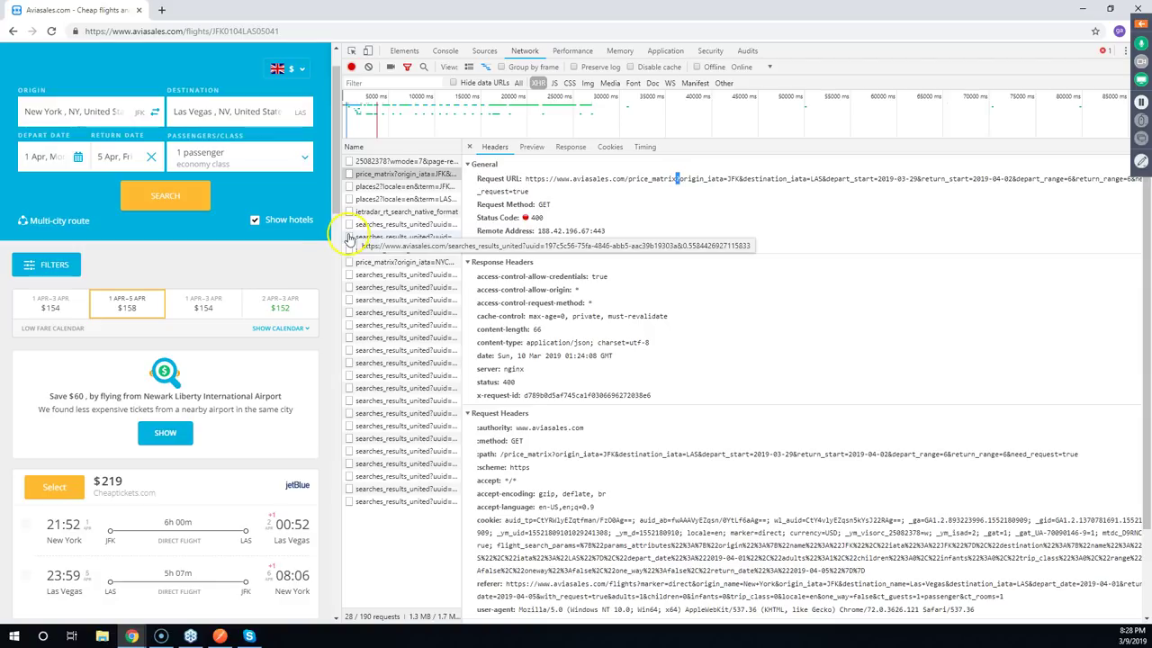
left_click(717, 186)
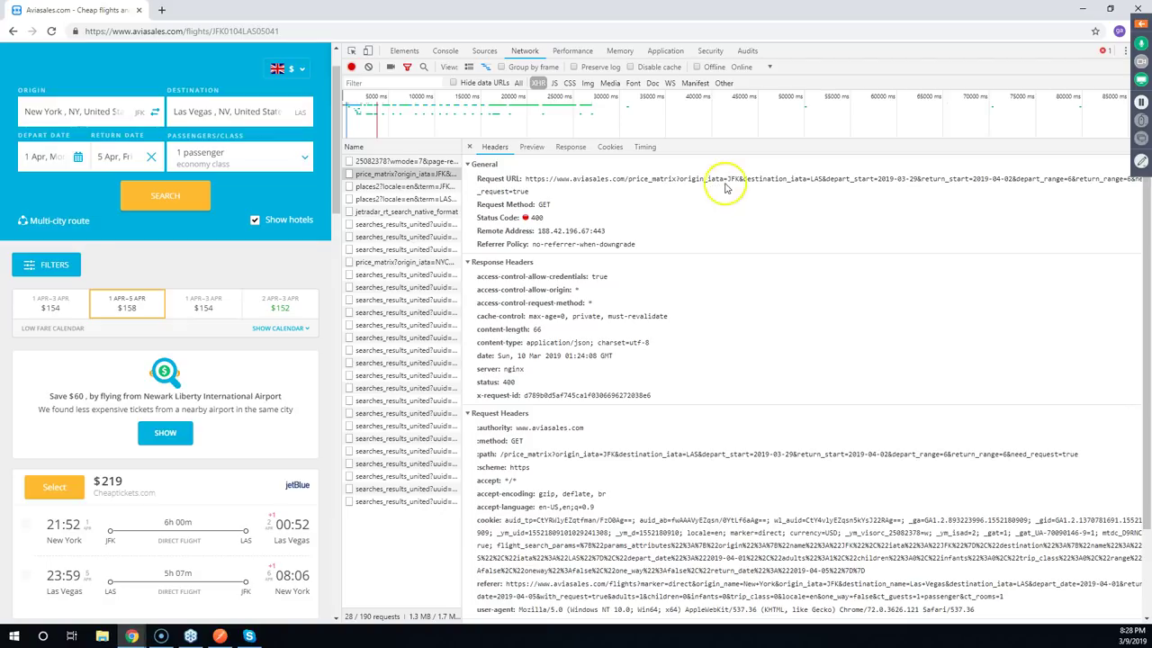
left_click(675, 180)
left_click(682, 182)
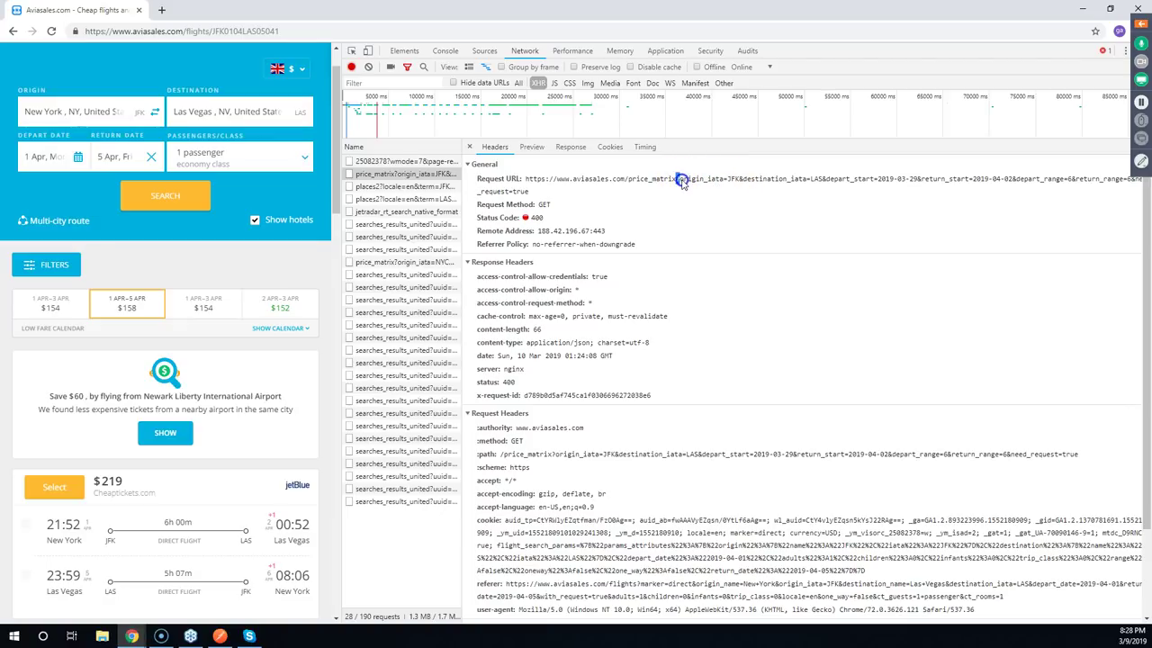
left_click(670, 298)
Compare the parameters in the price_matrix request URL, including return_start, with the entries listed as query string parameters
scroll(669, 299, "down", 3)
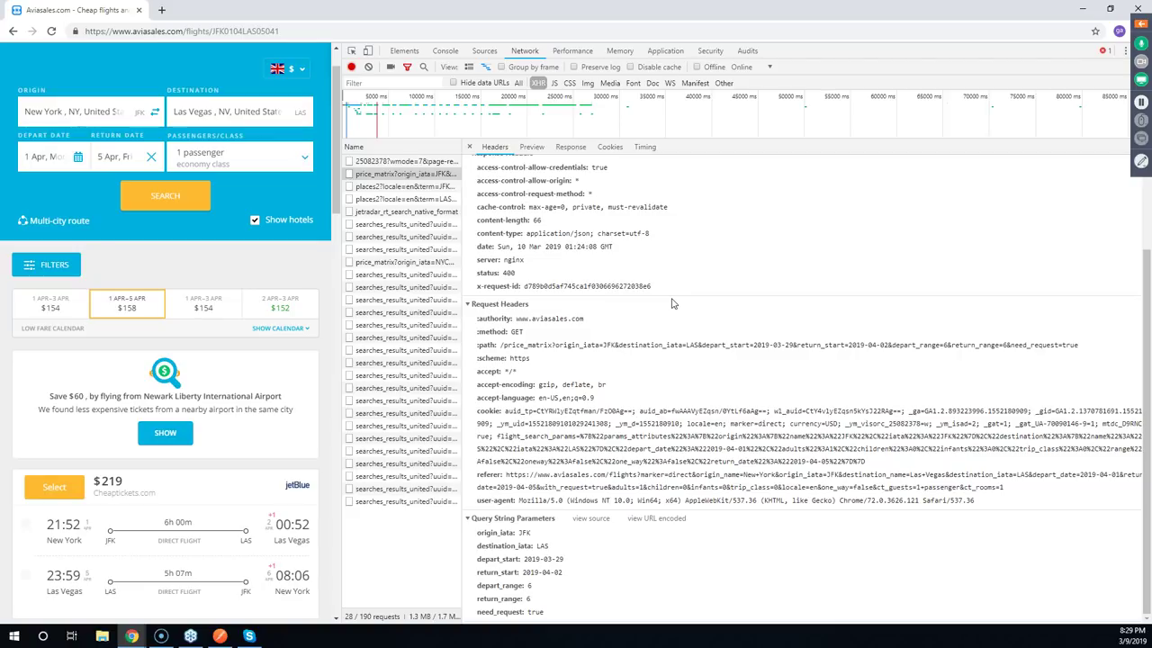
scroll(672, 303, "up", 3)
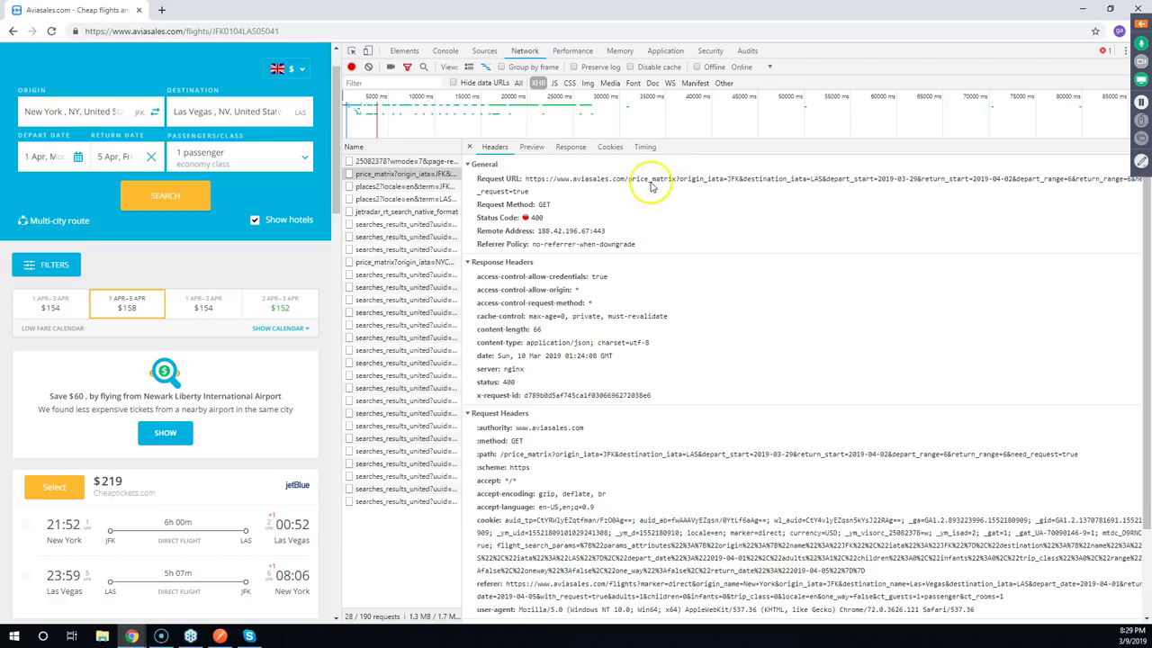
left_click_drag(525, 180, 809, 184)
left_click(689, 182)
left_click_drag(814, 183, 1030, 181)
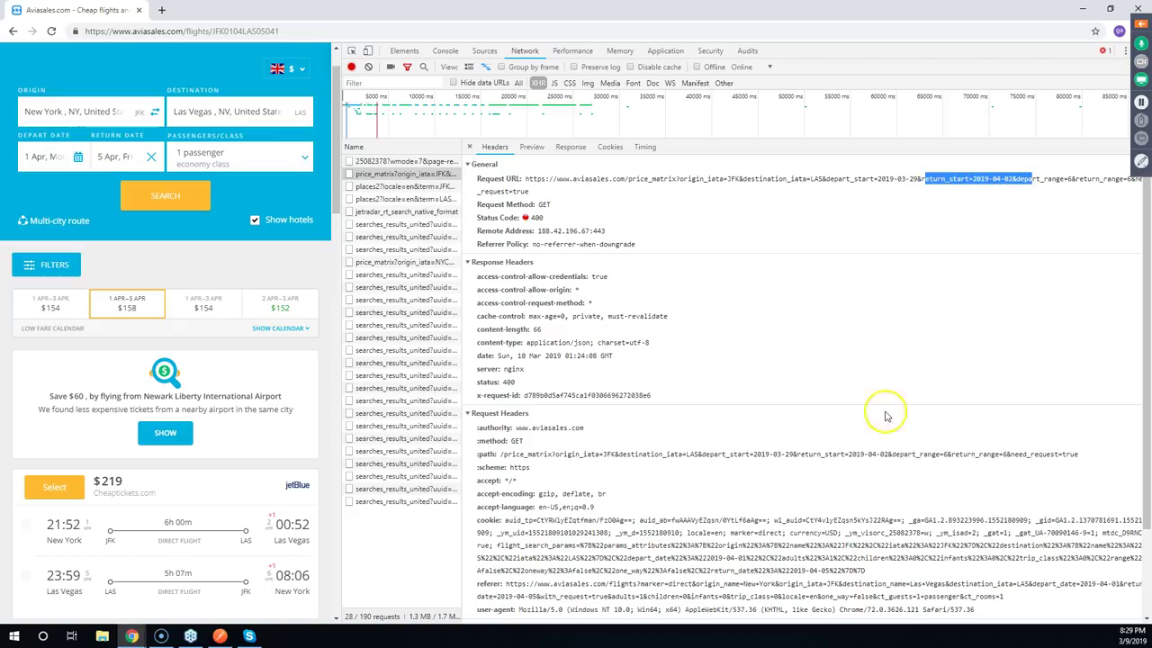
scroll(629, 504, "down", 2)
left_click(697, 474)
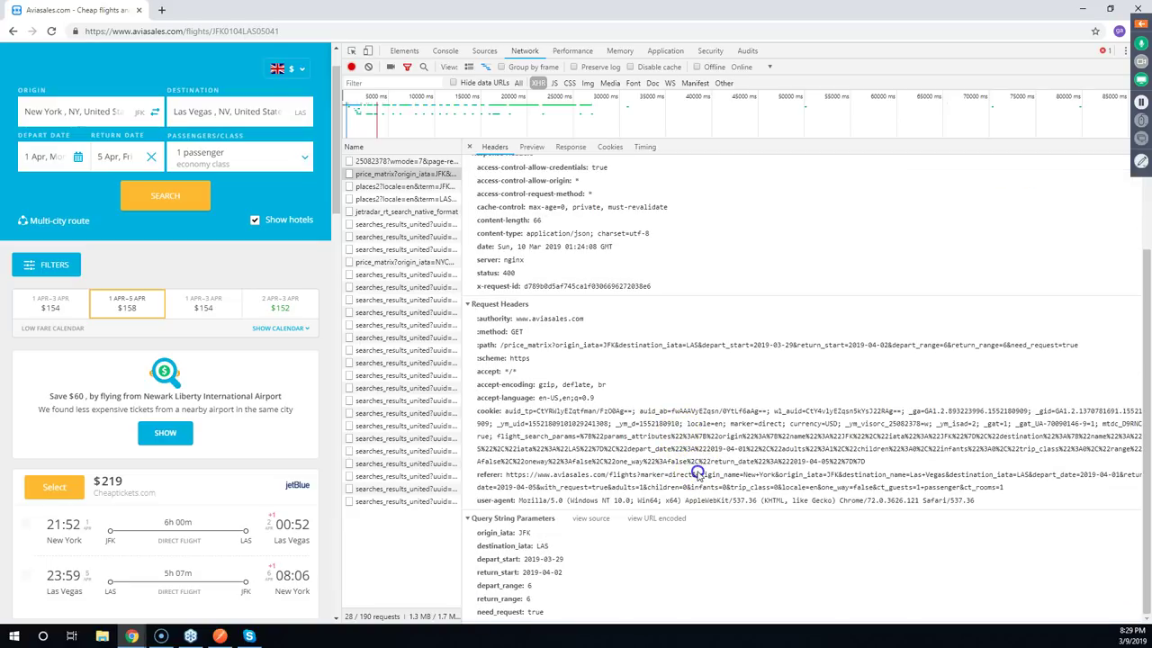
left_click(517, 615)
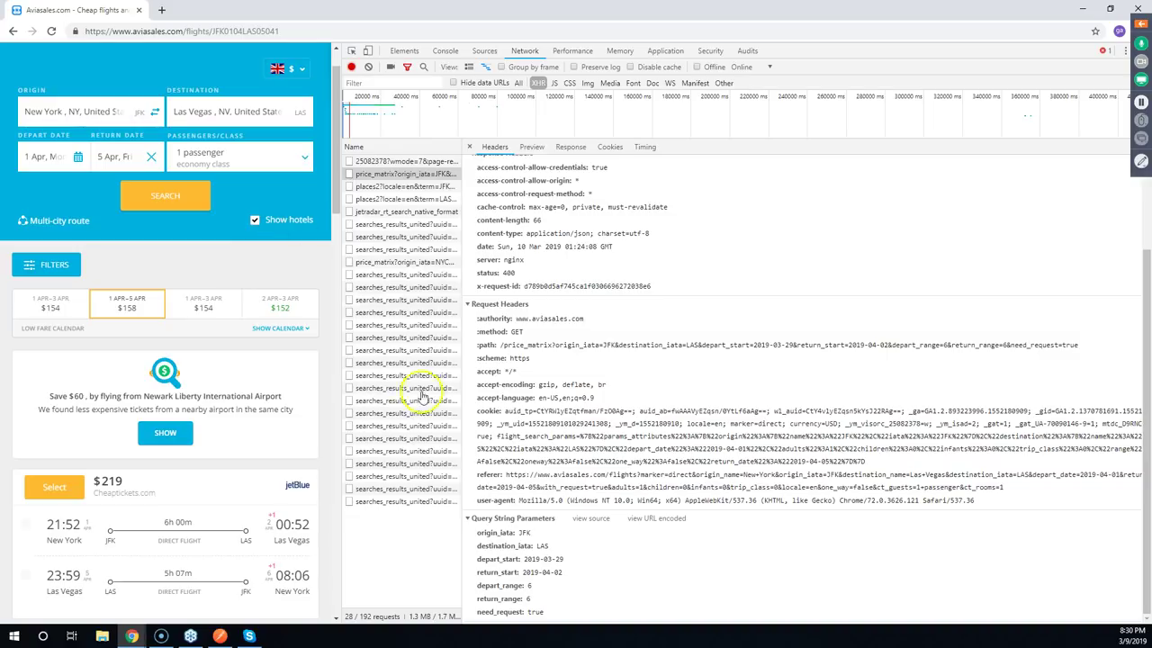
Show the price_matrix query string parameters as source, compare them with the request URL, and return them to the parsed view
scroll(807, 456, "up", 3)
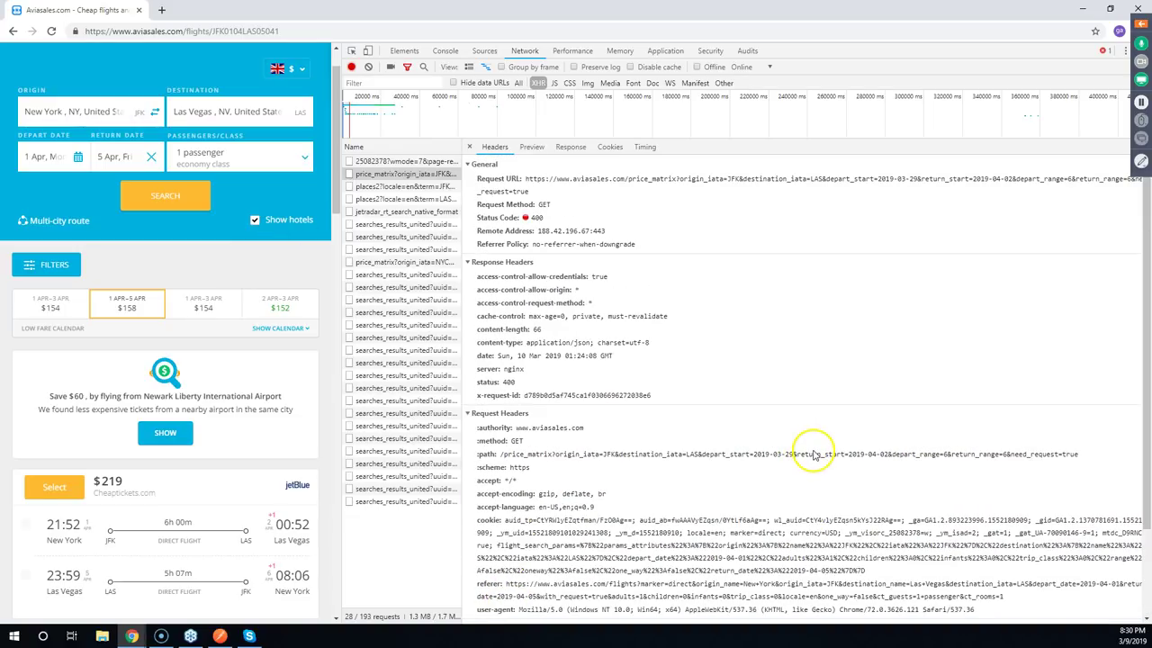
scroll(616, 459, "down", 3)
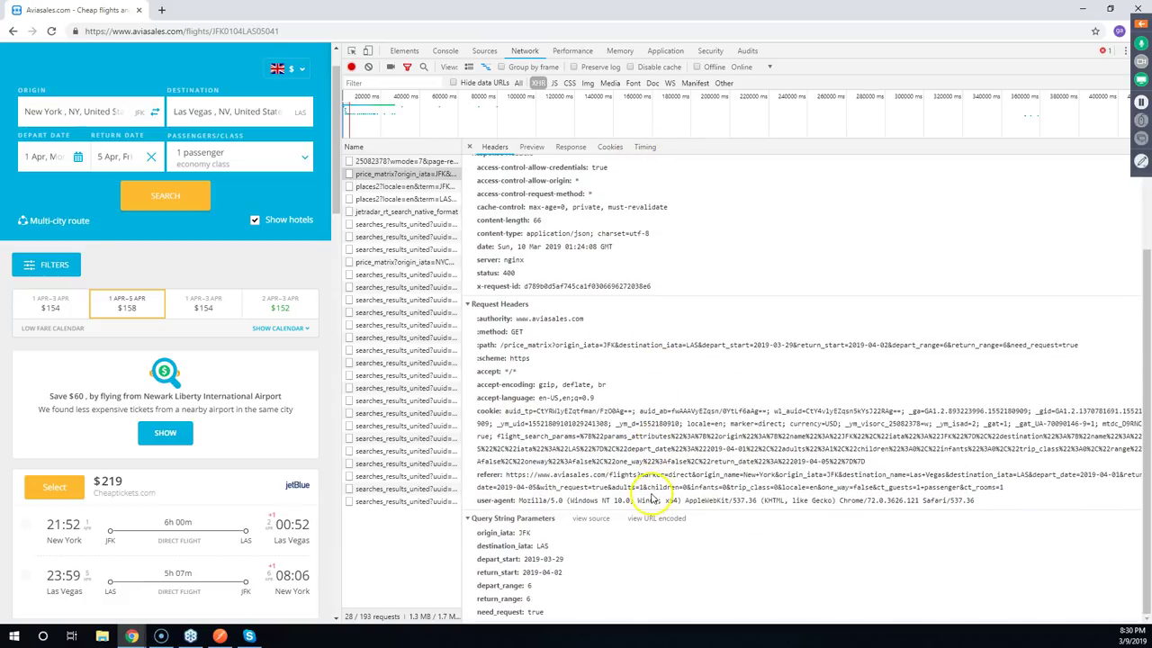
left_click(587, 518)
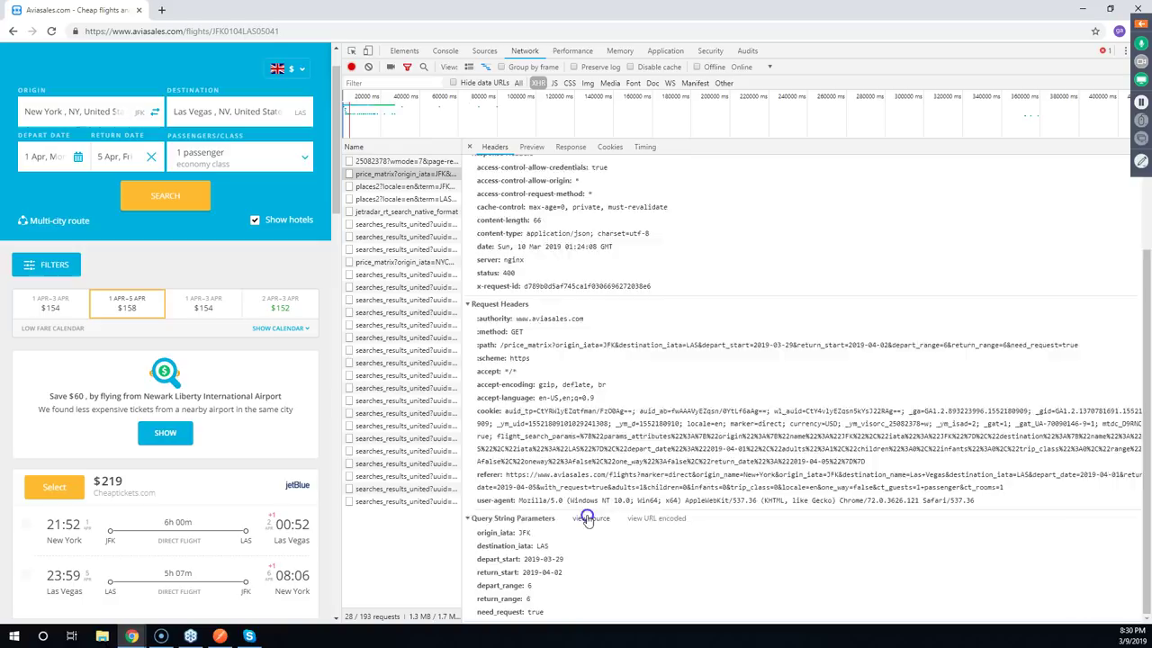
scroll(694, 405, "up", 3)
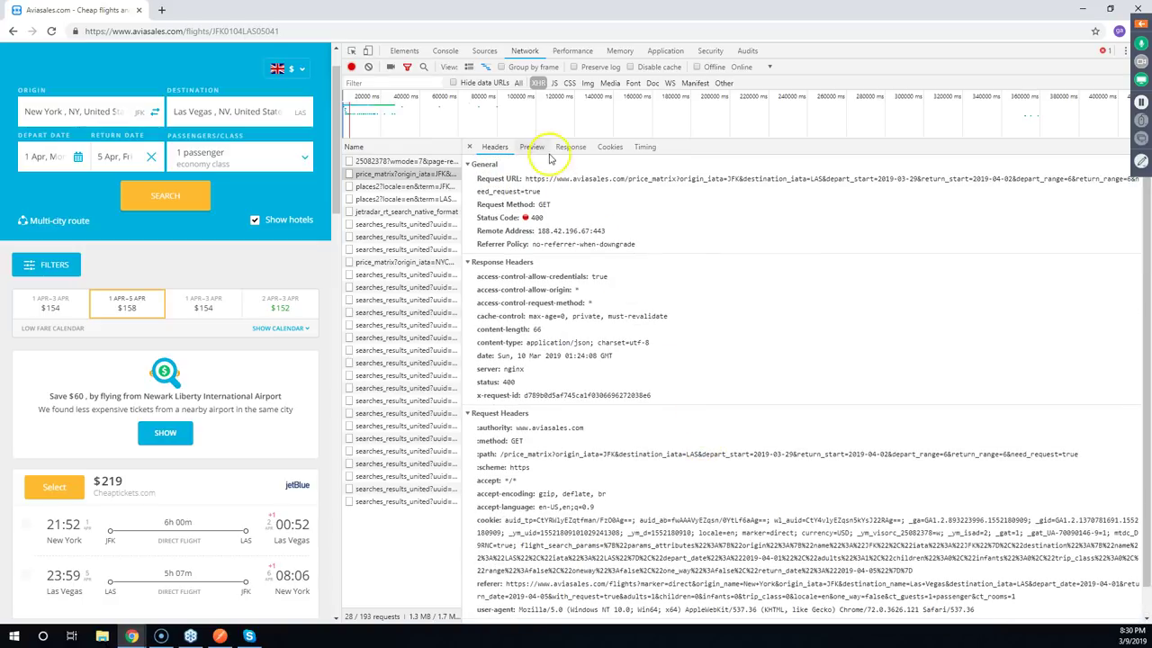
scroll(630, 360, "down", 2)
left_click(596, 598)
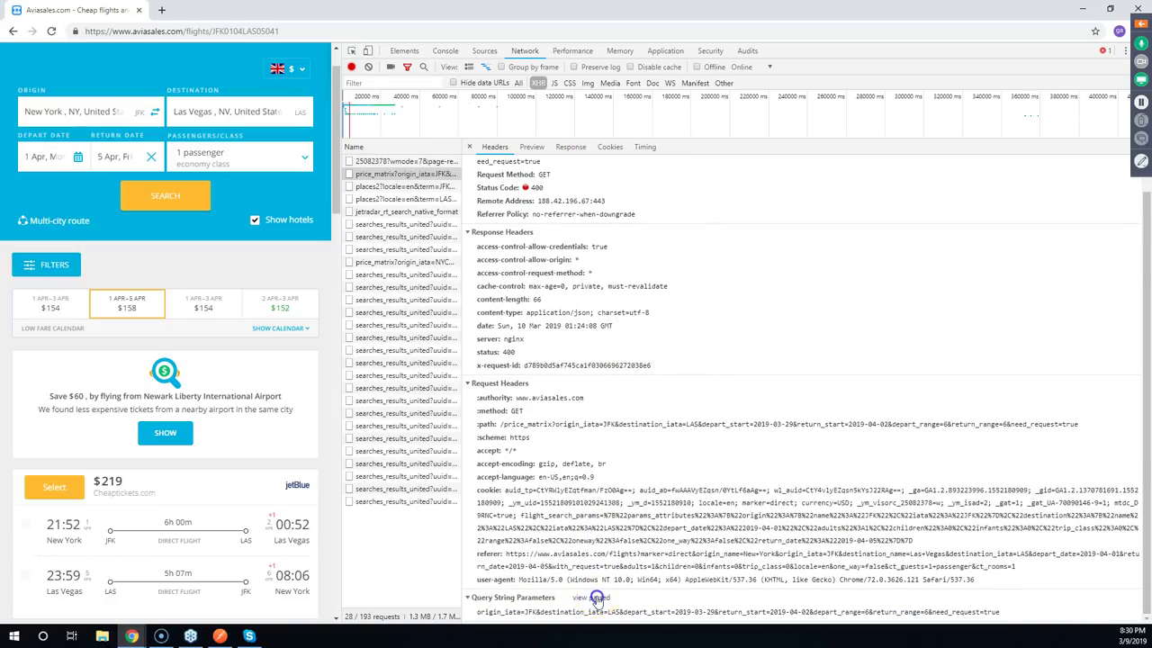
View the price_matrix request's preview and raw response, and highlight the whole response text
left_click(533, 147)
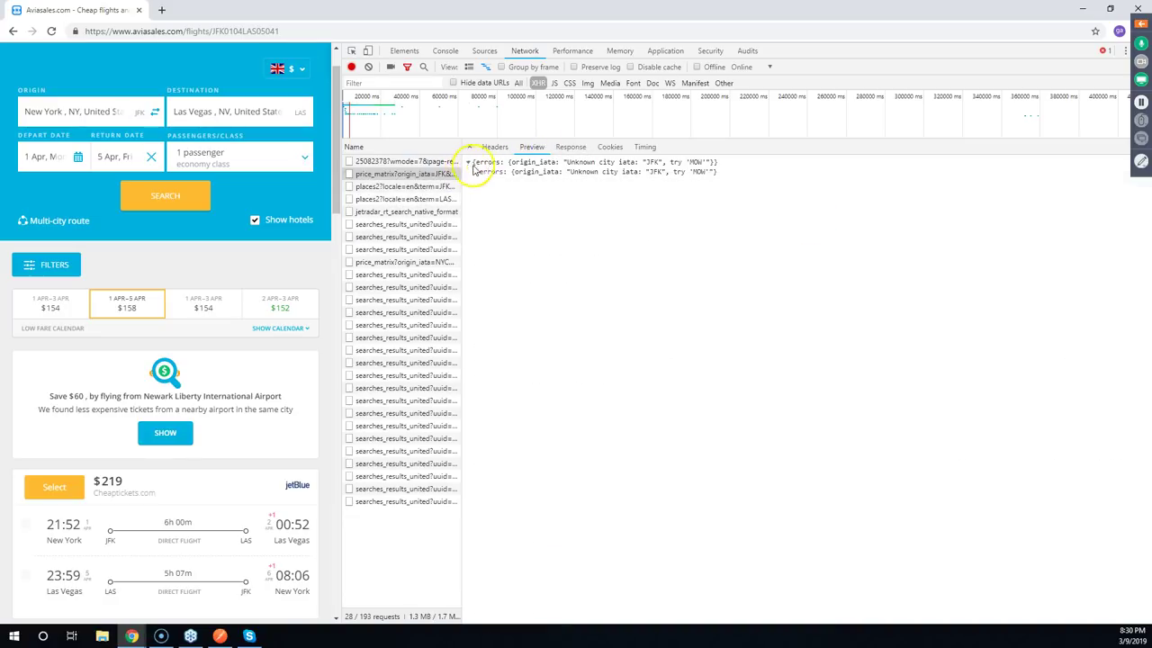
left_click(571, 146)
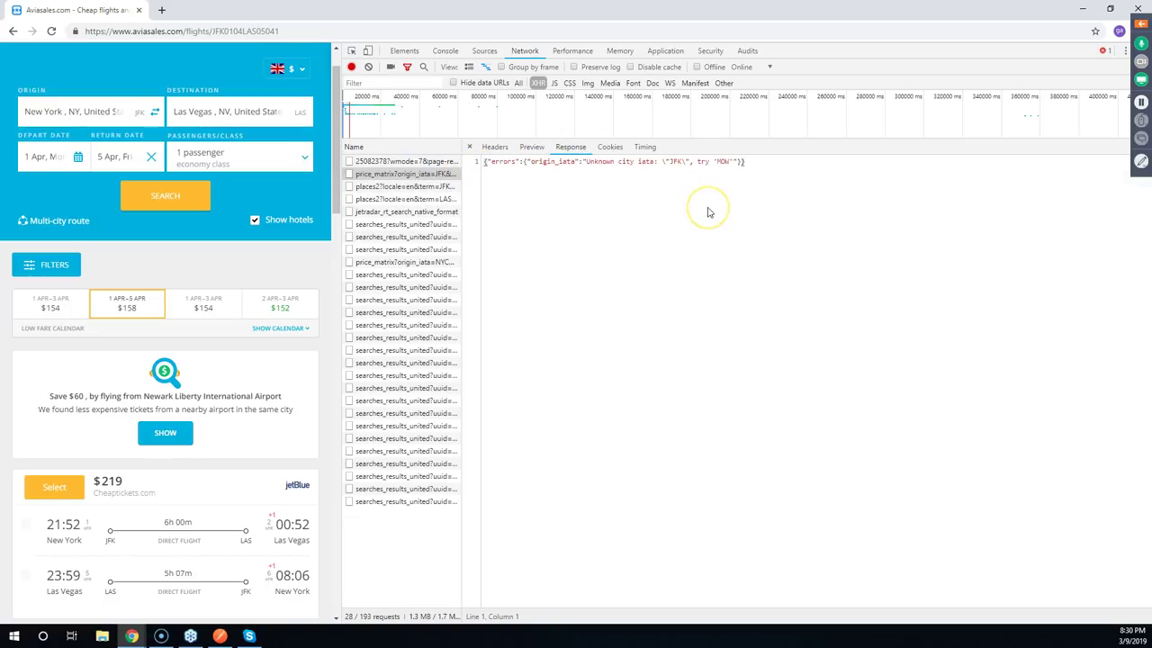
left_click_drag(468, 164, 768, 162)
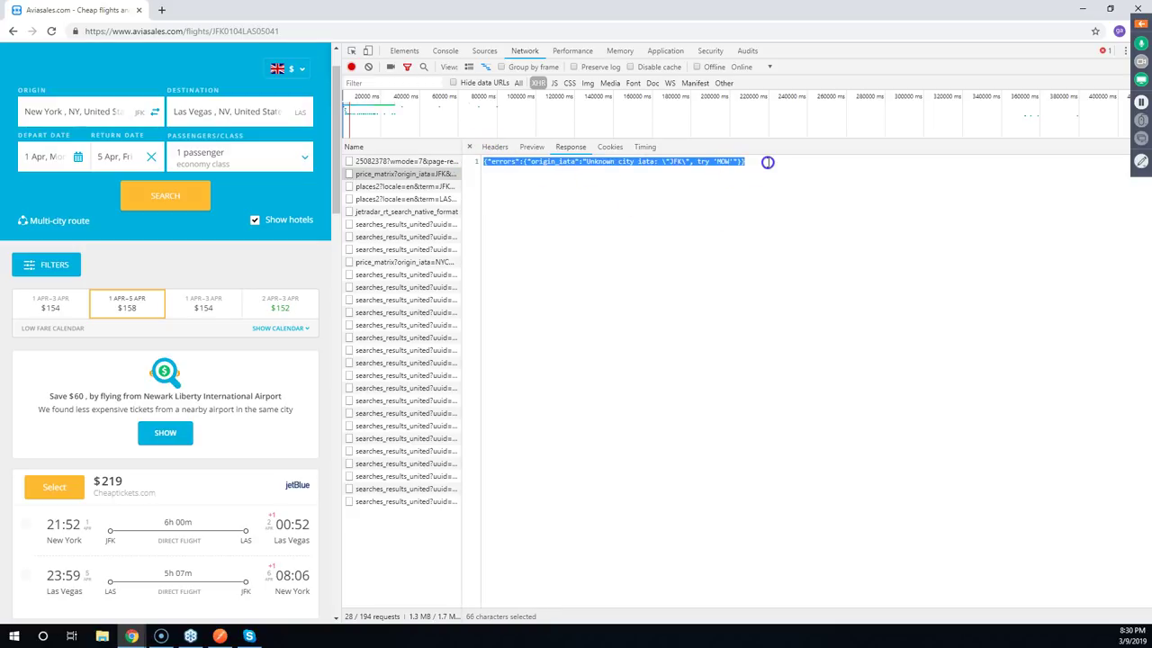
Return to the price_matrix request's headers and examine its base URL and status code
left_click(495, 148)
left_click_drag(526, 179, 670, 182)
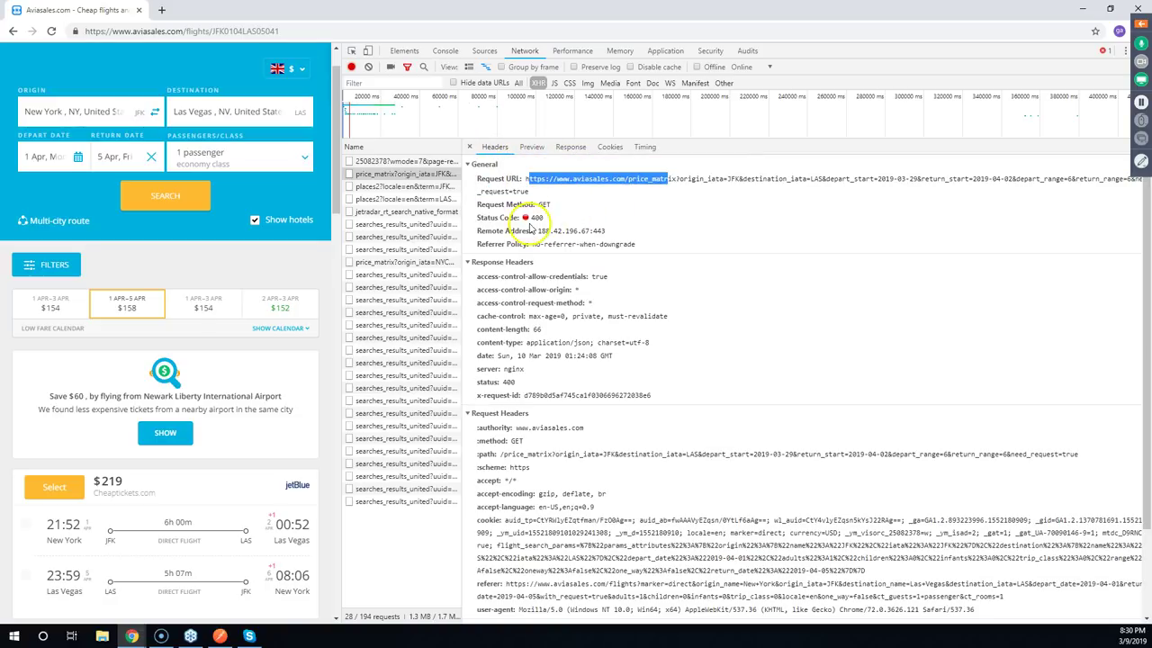
left_click(537, 222)
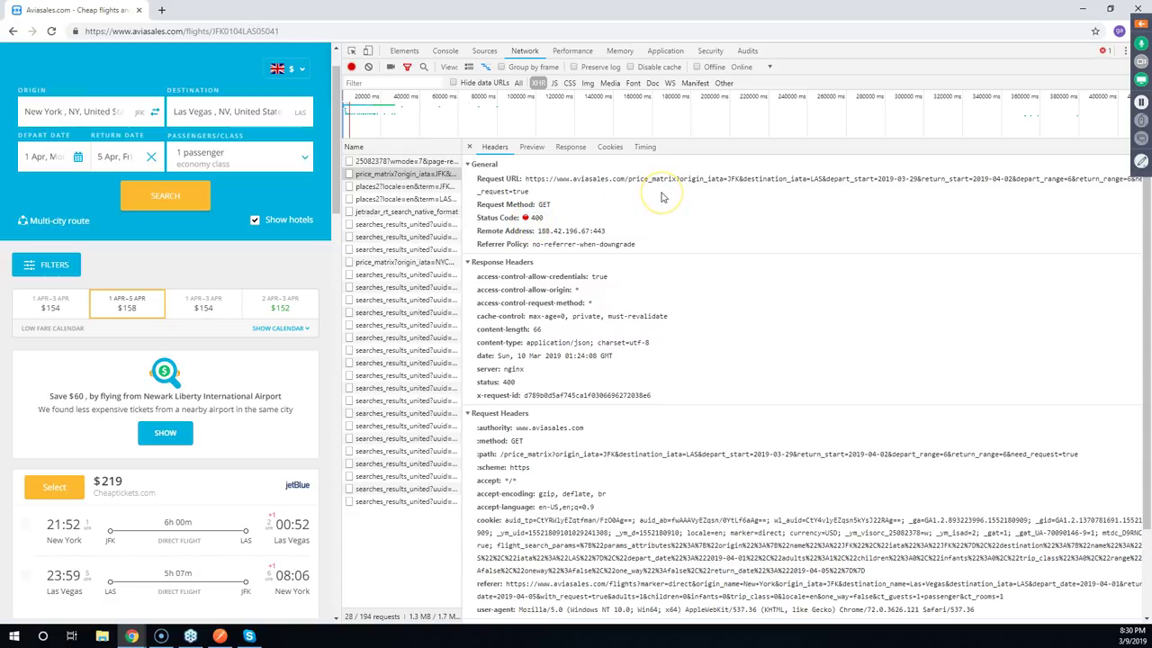
Reopen the price_matrix request's raw response and examine its full text again
left_click(570, 147)
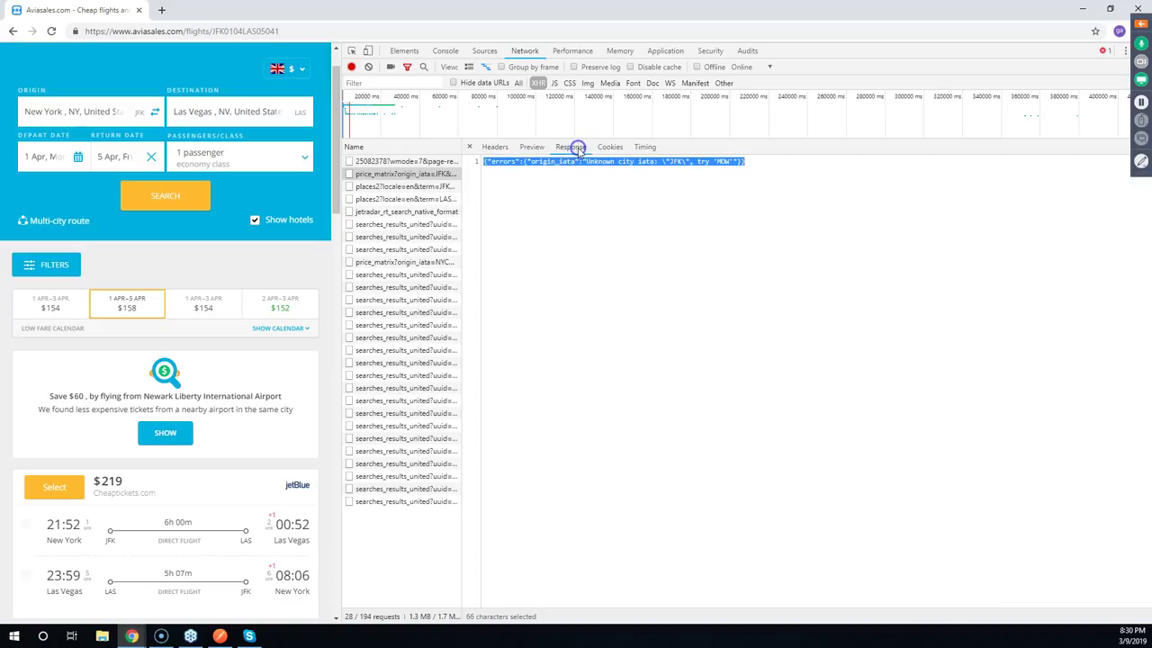
left_click(580, 180)
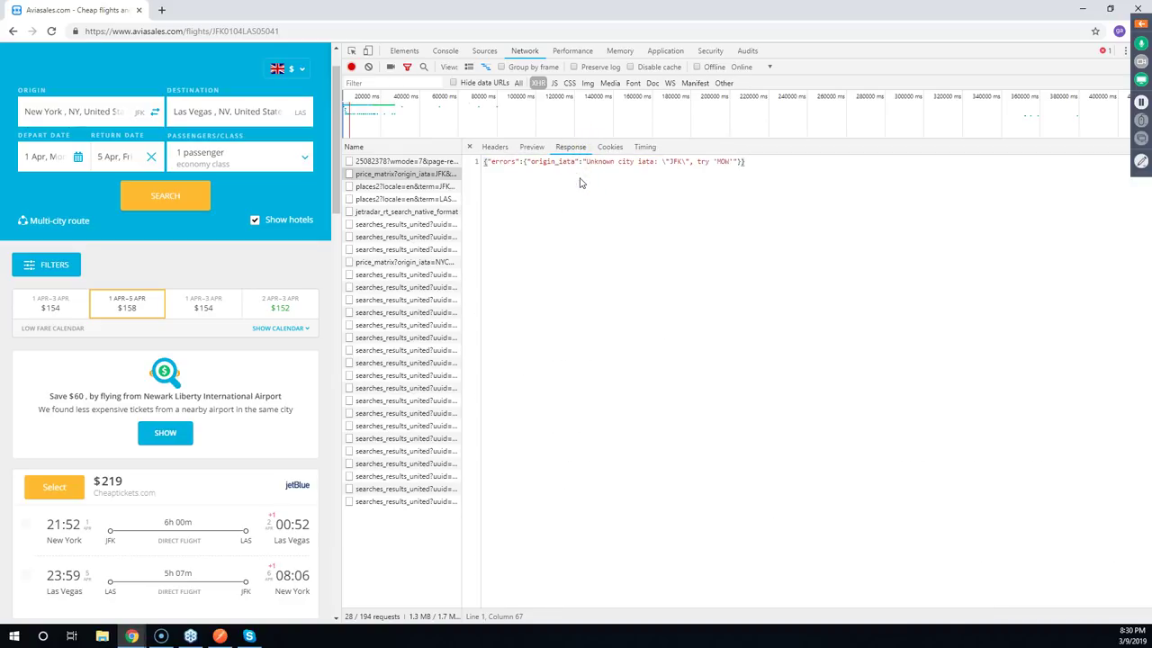
left_click_drag(746, 162, 480, 163)
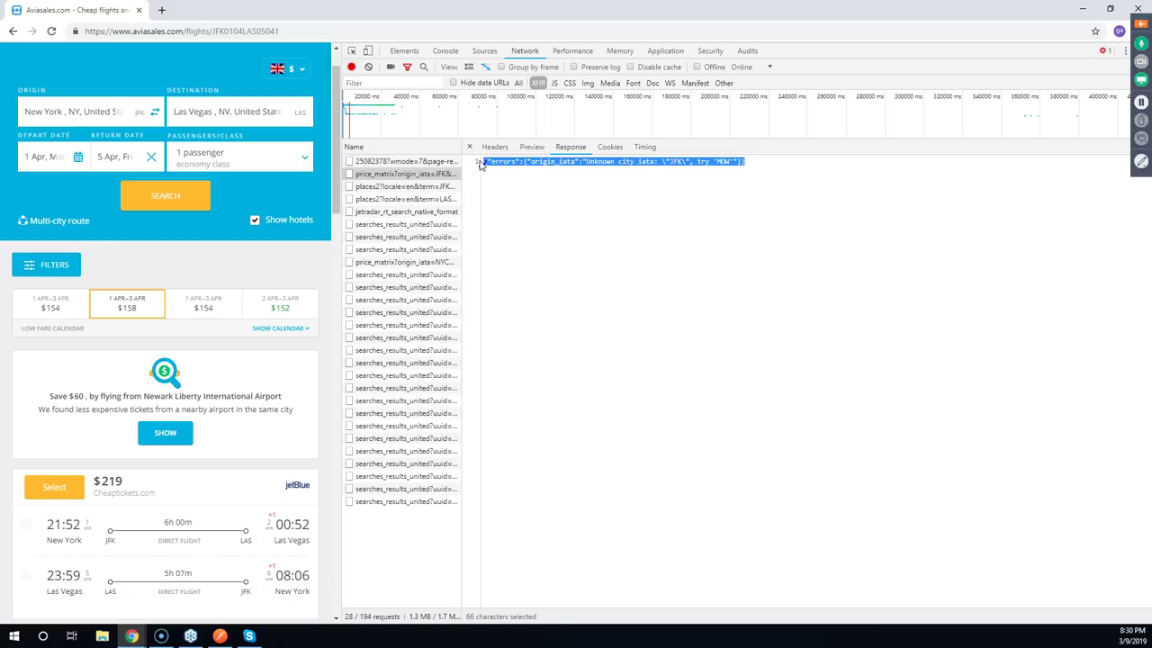
left_click(528, 165)
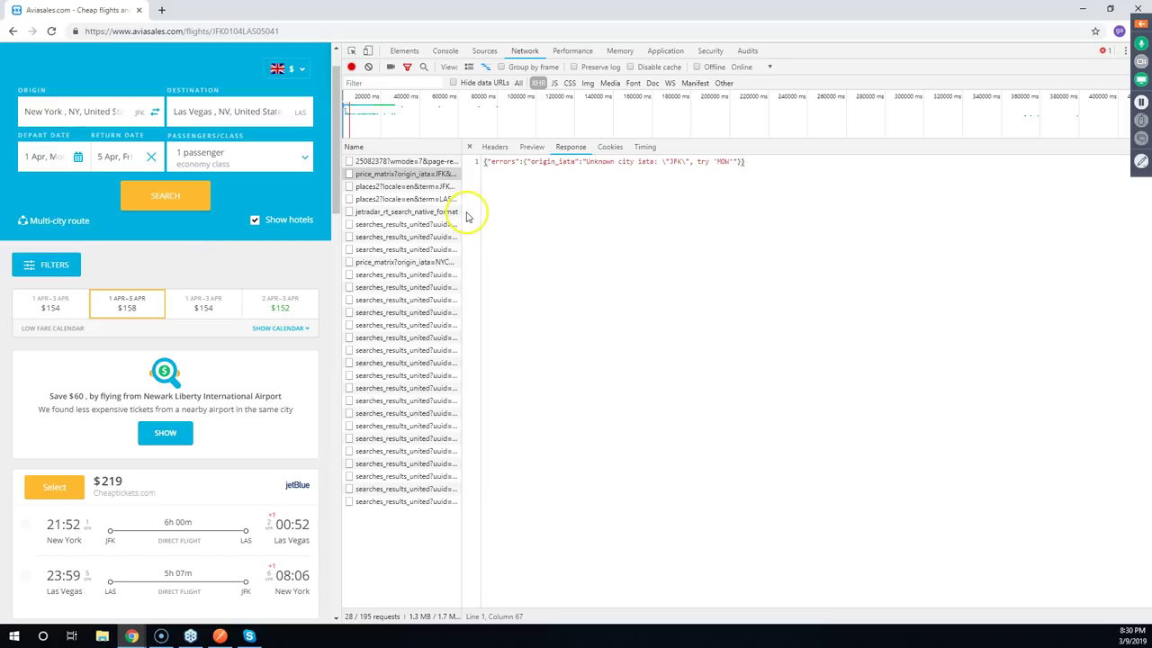
Widen the request name column to show longer names, and return to the JFK price_matrix request's response
left_click_drag(463, 213, 556, 216)
left_click(429, 186)
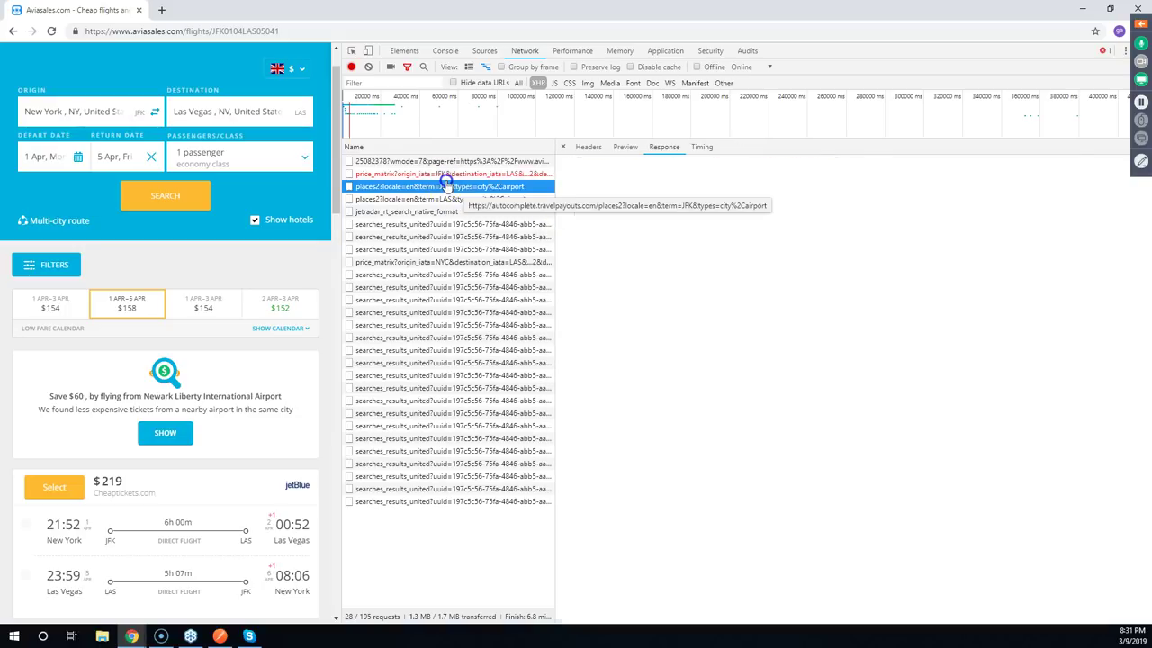
left_click(428, 173)
left_click(618, 176)
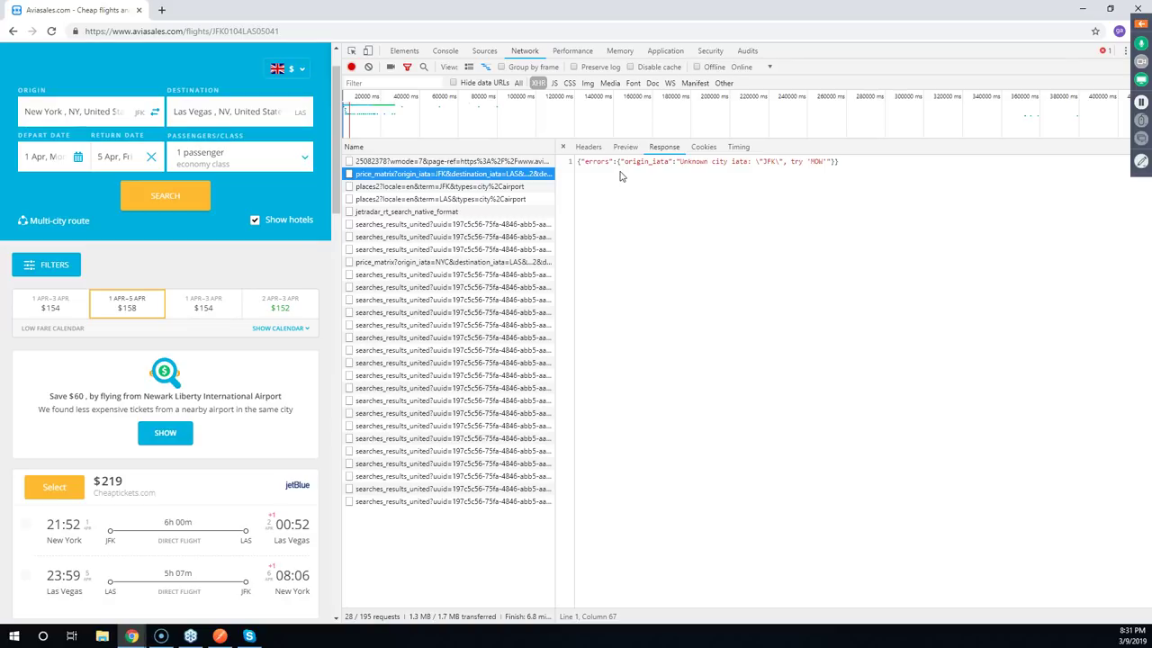
left_click(618, 175)
left_click(616, 174)
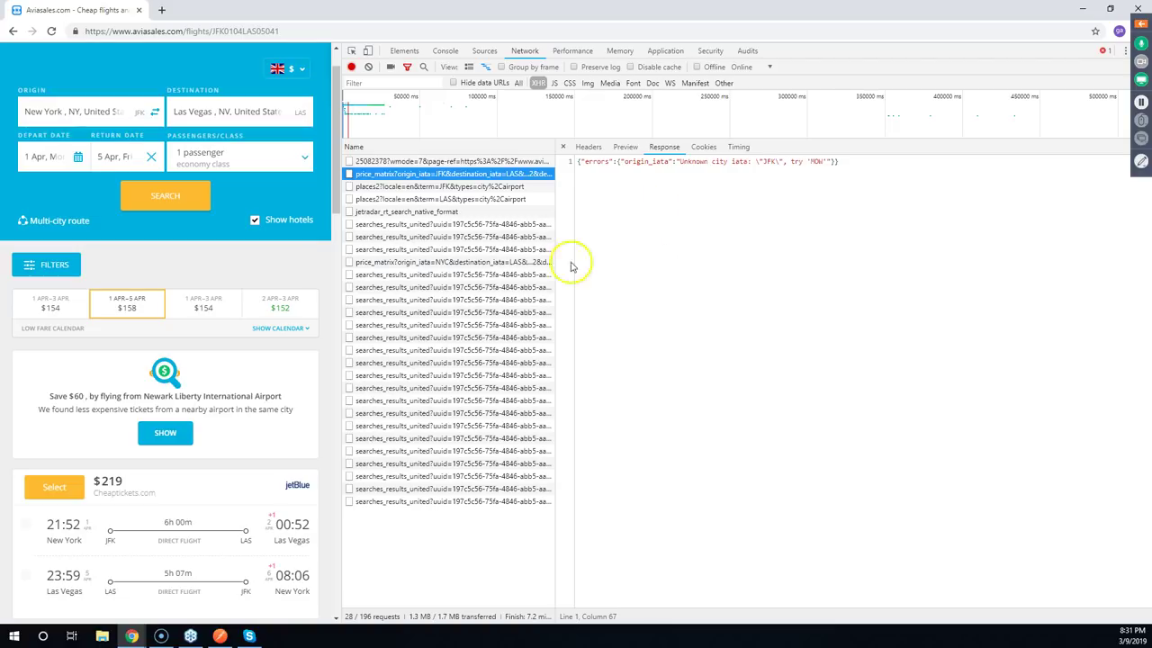
Open the headers of the JFK places2 request and examine the autocomplete.travelpayouts.com host in its URL
left_click(518, 188)
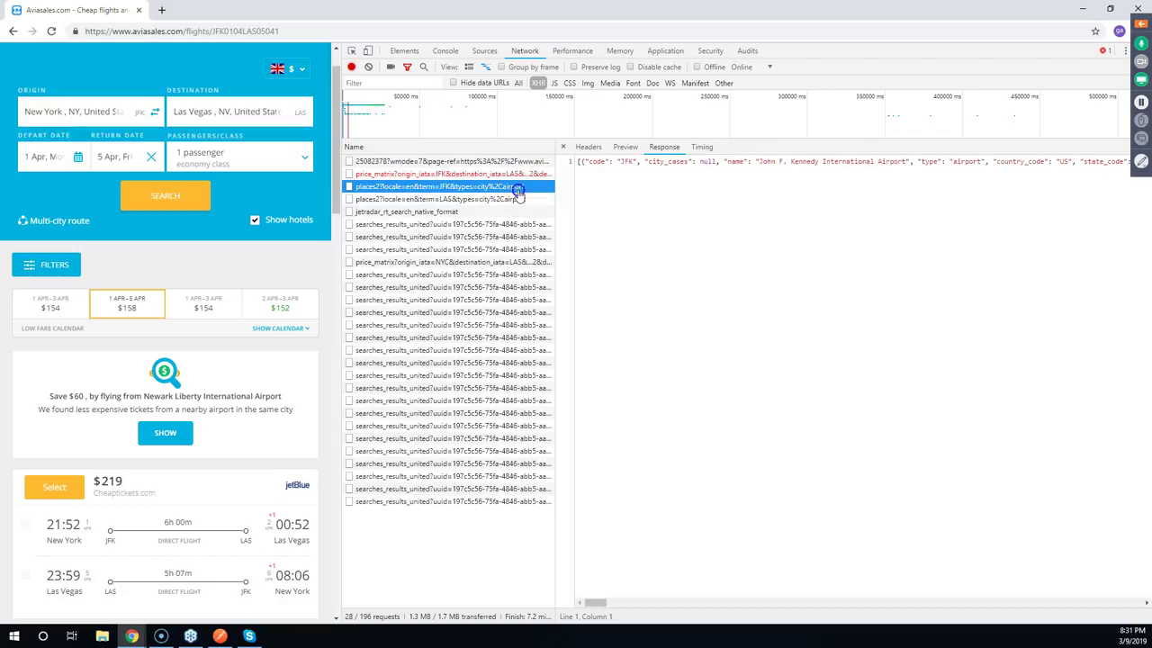
left_click(590, 147)
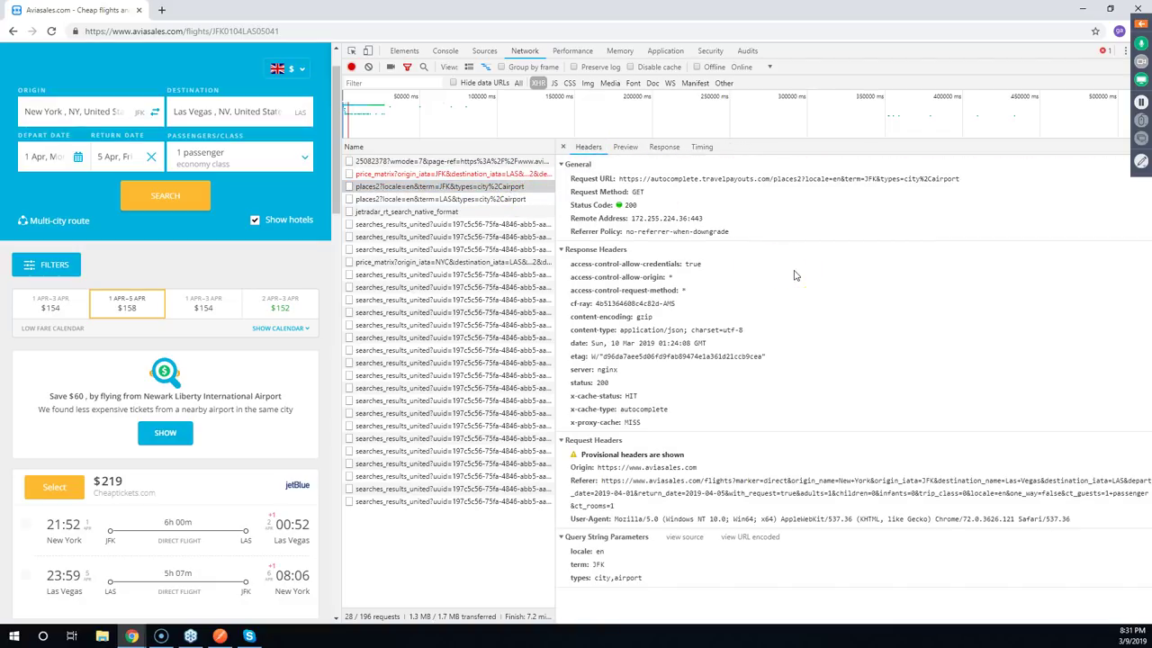
left_click(801, 277)
left_click_drag(655, 180, 766, 186)
left_click(770, 186)
Open the headers of the LAS places2 request and examine the travelpayouts part of its URL
left_click(466, 211)
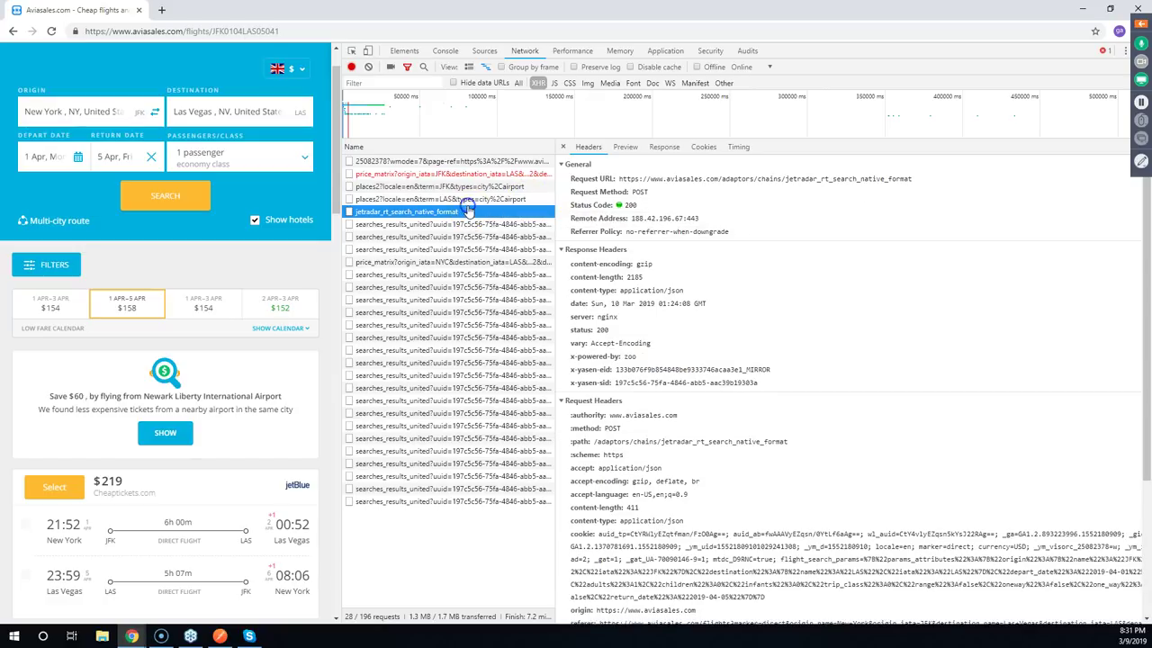
left_click(466, 199)
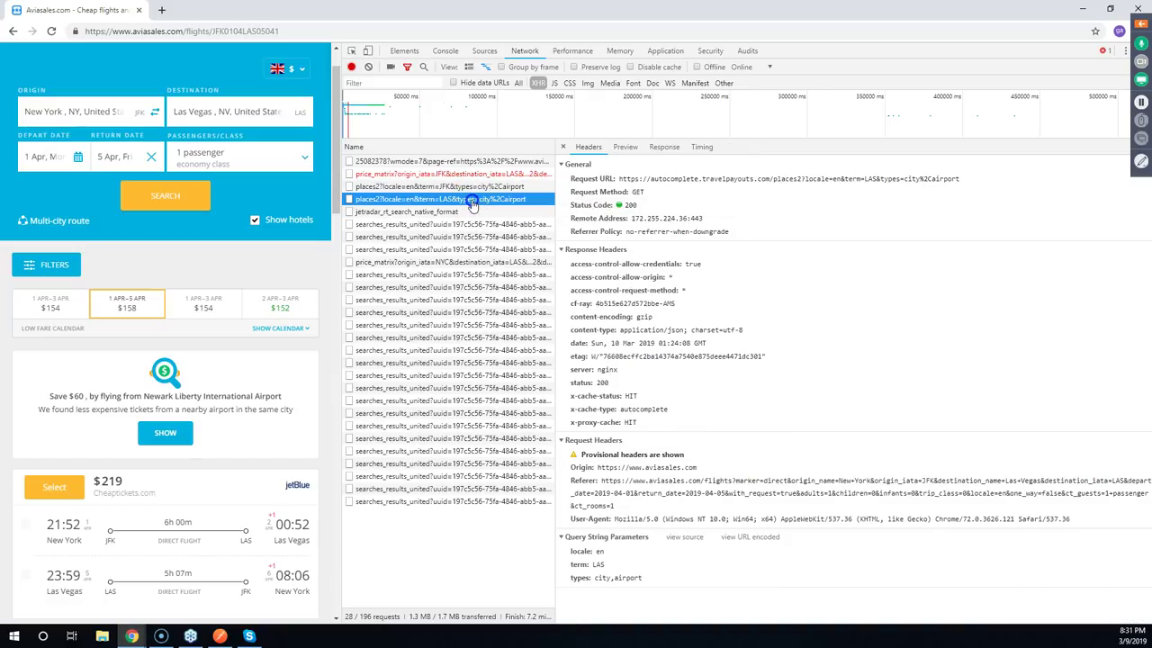
left_click_drag(703, 182, 747, 182)
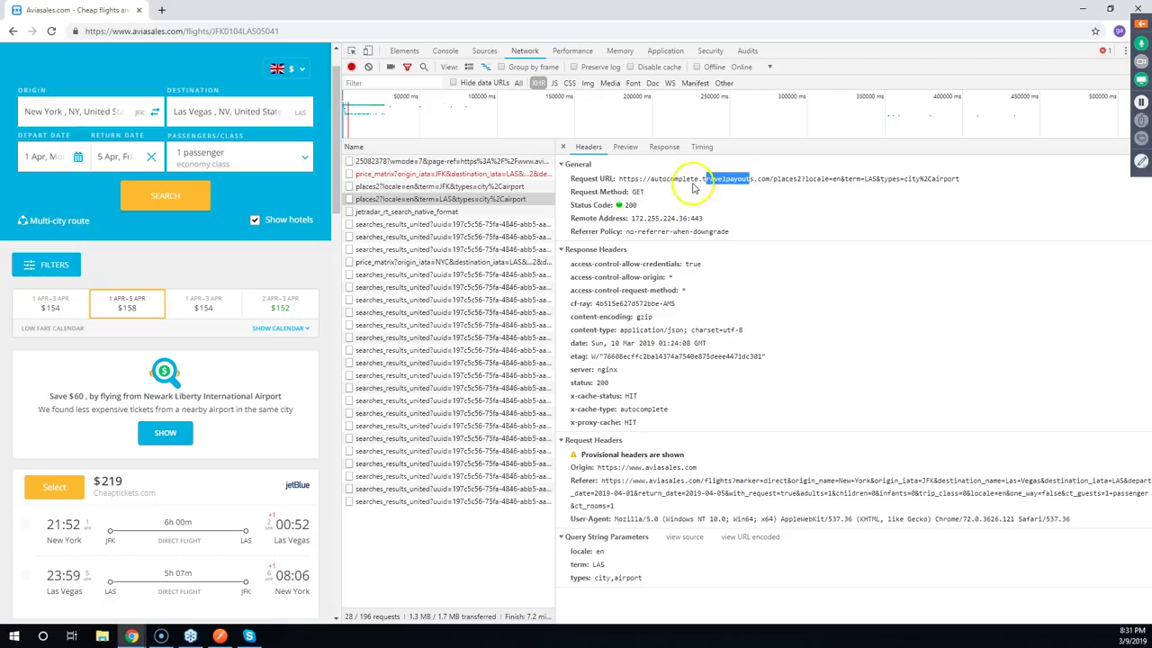
Open the headers of the jetradar_rt_search_native_format request and examine its request method and full URL
left_click(452, 210)
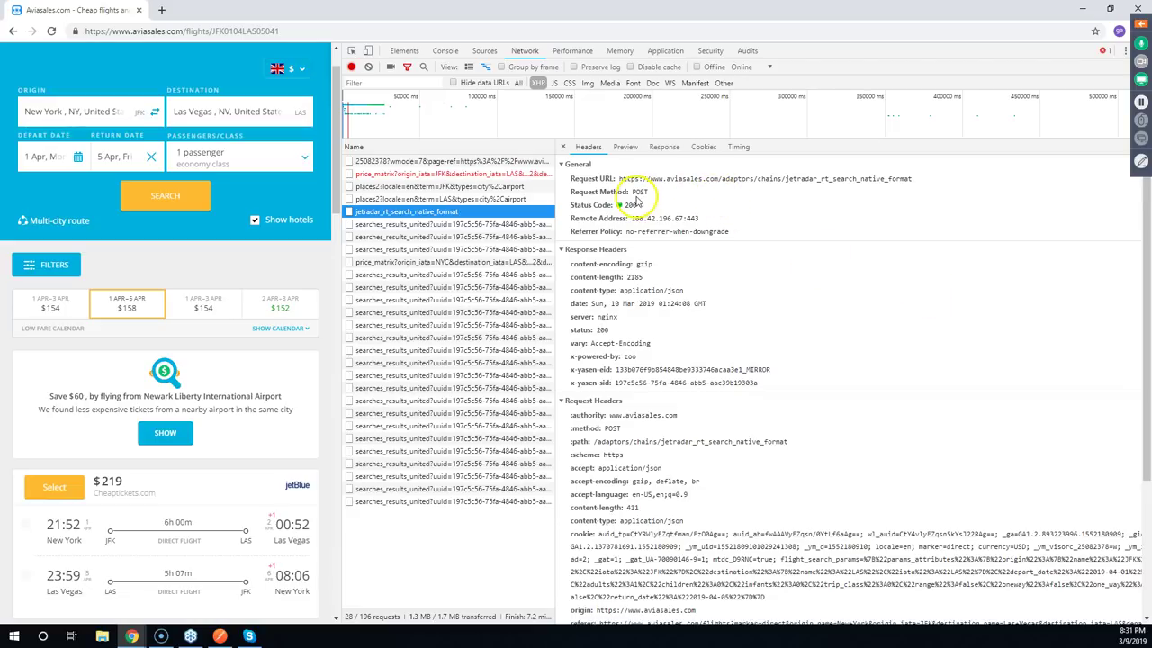
double_click(639, 192)
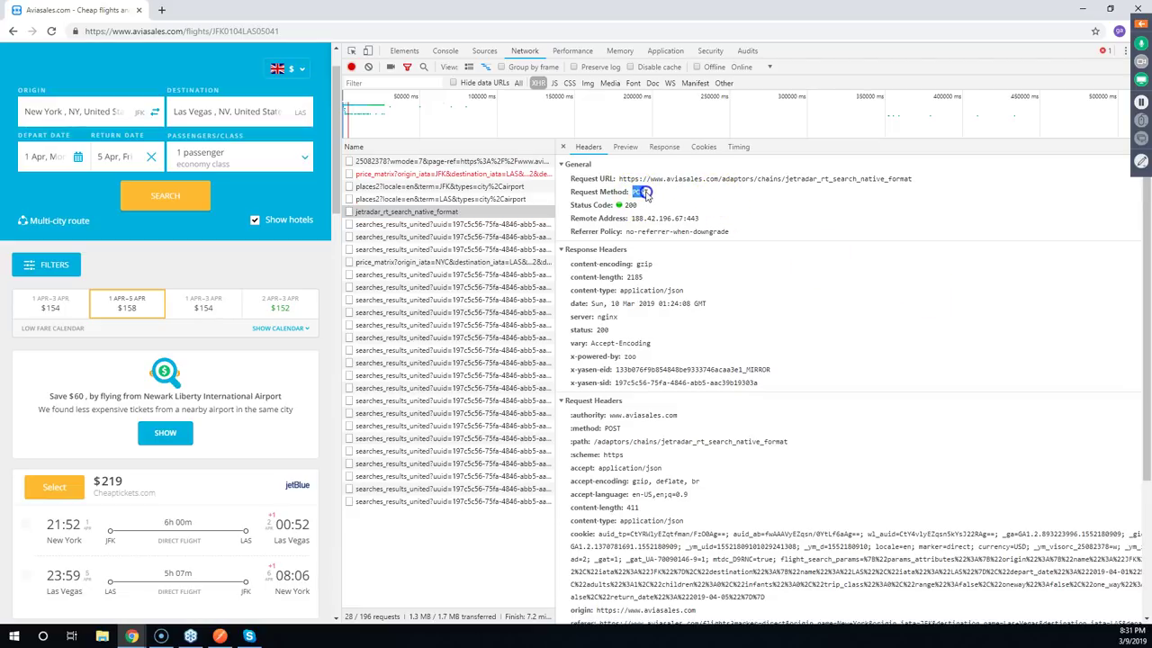
left_click(740, 194)
left_click(621, 178)
left_click_drag(620, 179, 932, 181)
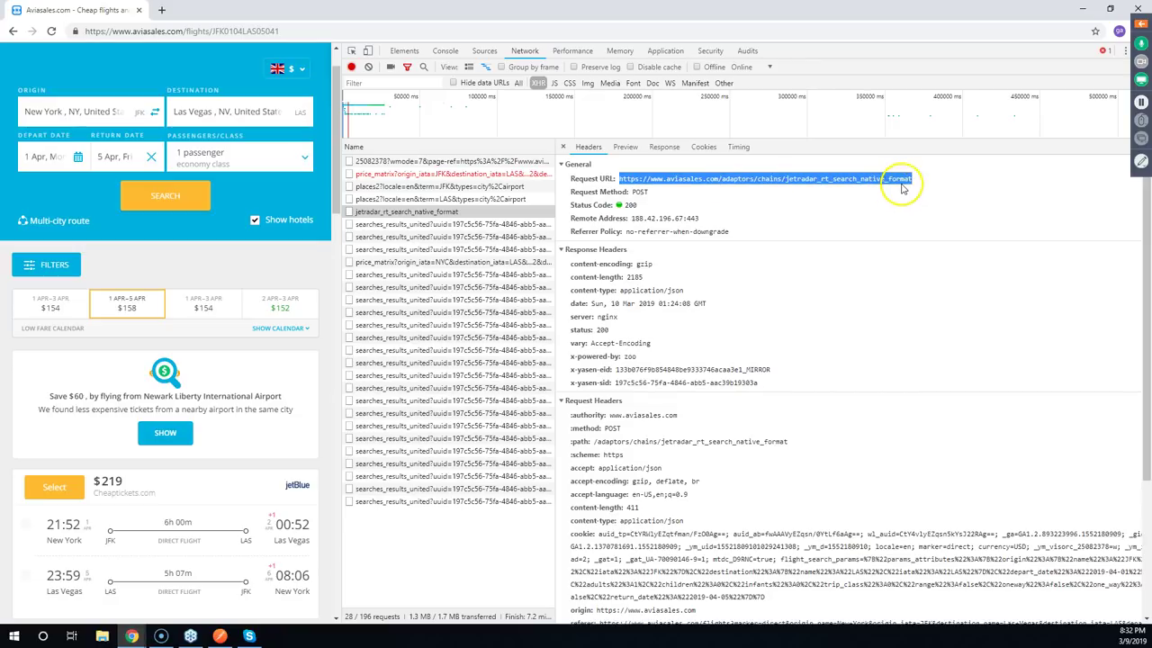
left_click(704, 183)
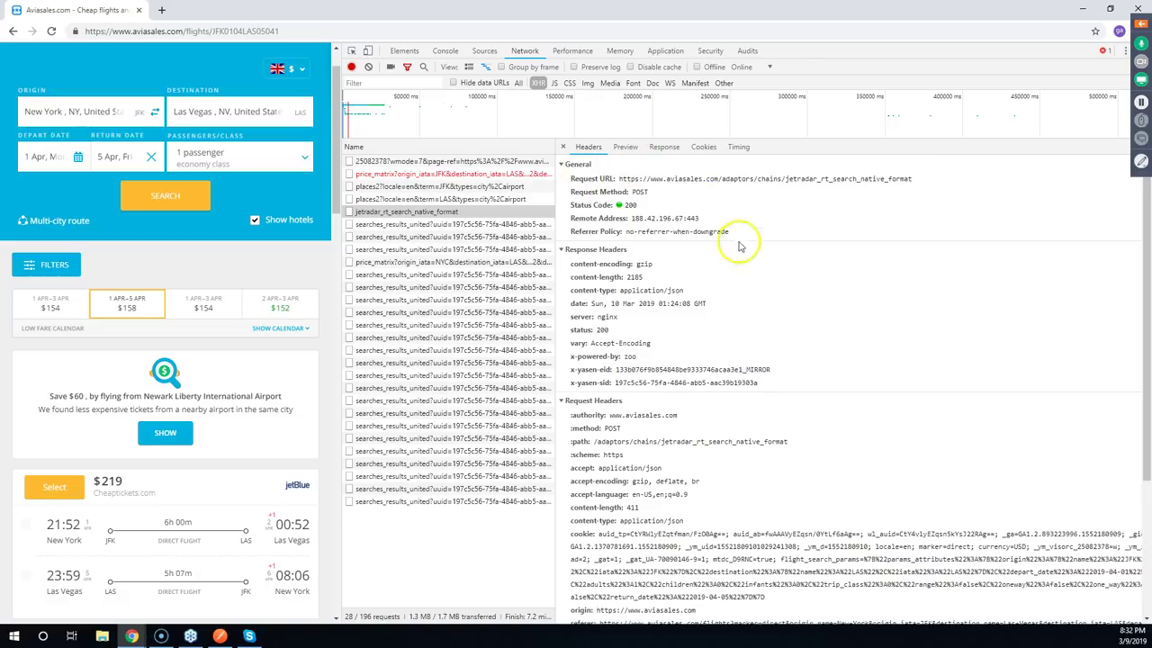
Show the source view of the request payload and copy its full JSON text
scroll(747, 247, "down", 3)
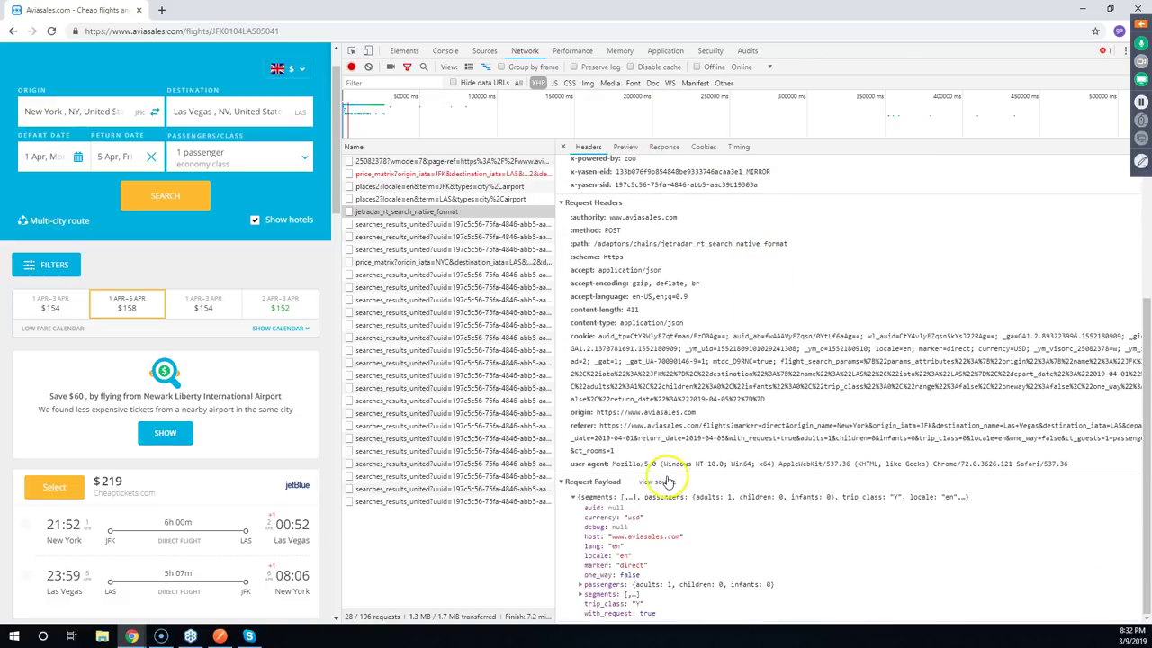
left_click(662, 481)
left_click(657, 572)
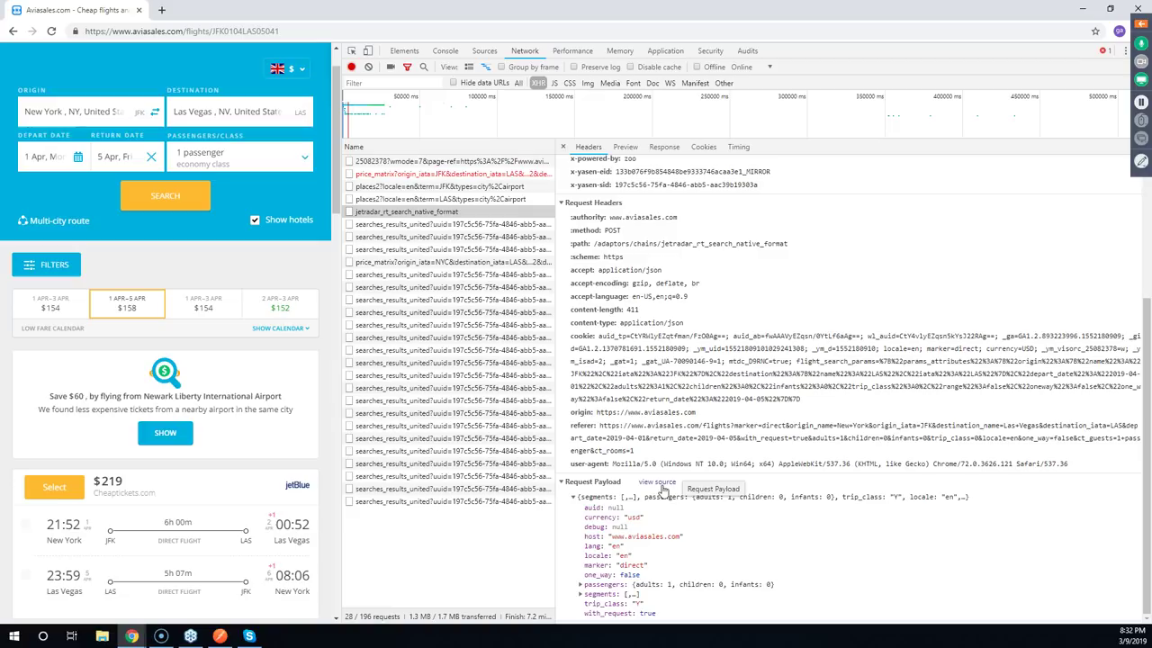
left_click(662, 482)
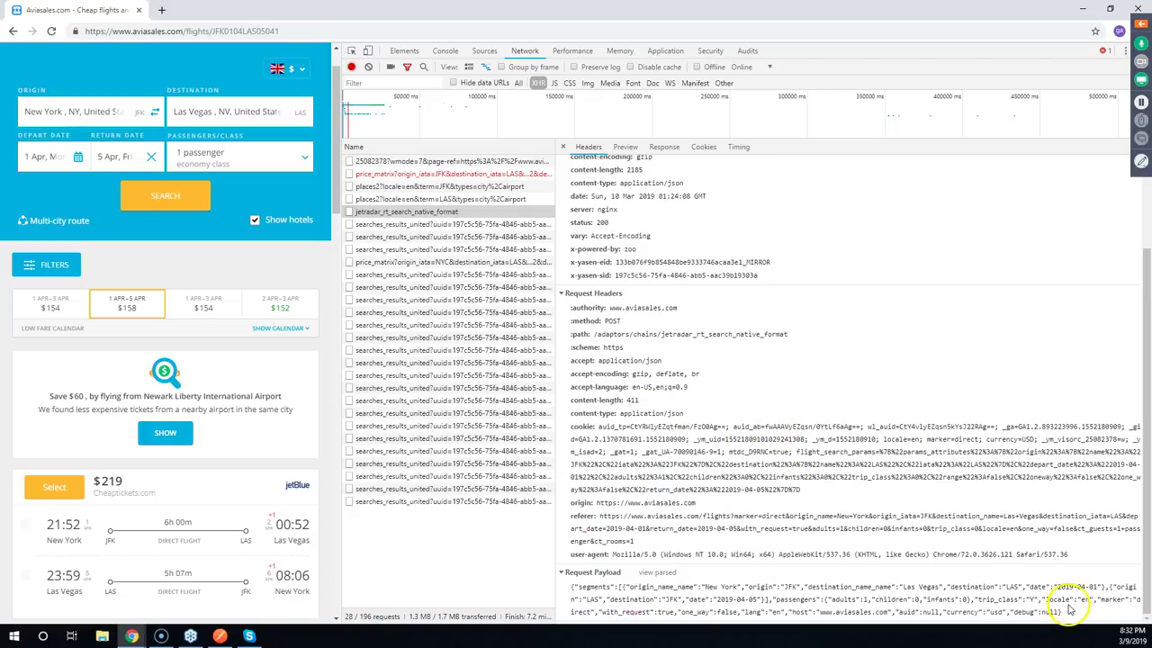
left_click_drag(1015, 612, 571, 587)
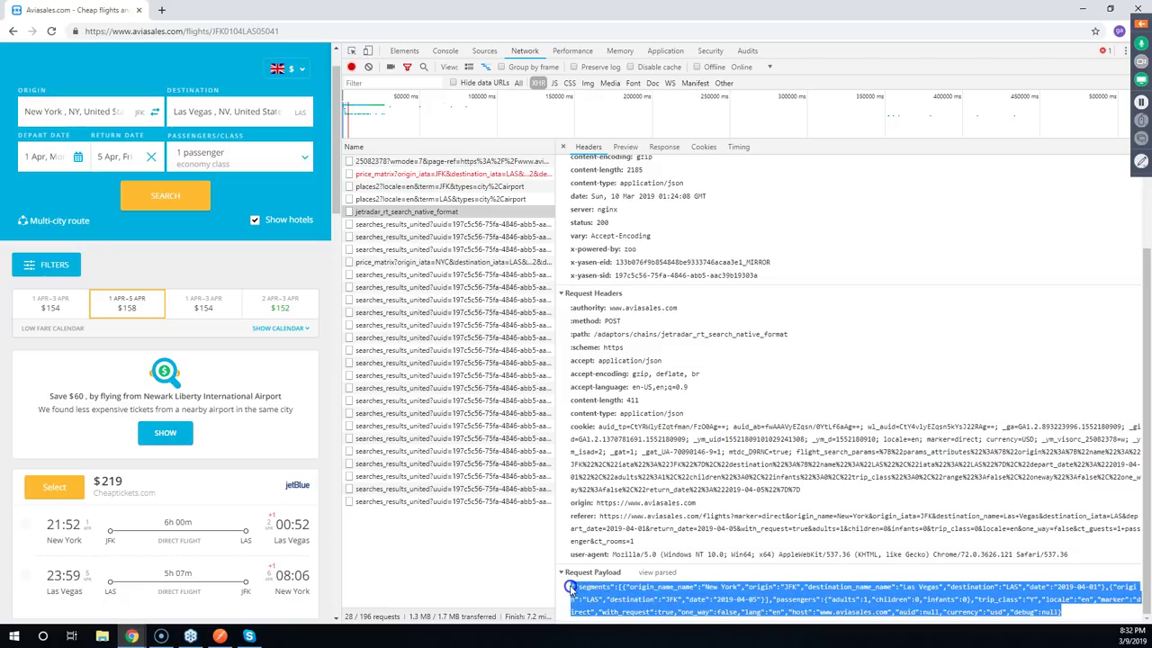
right_click(644, 592)
left_click(667, 596)
left_click(656, 572)
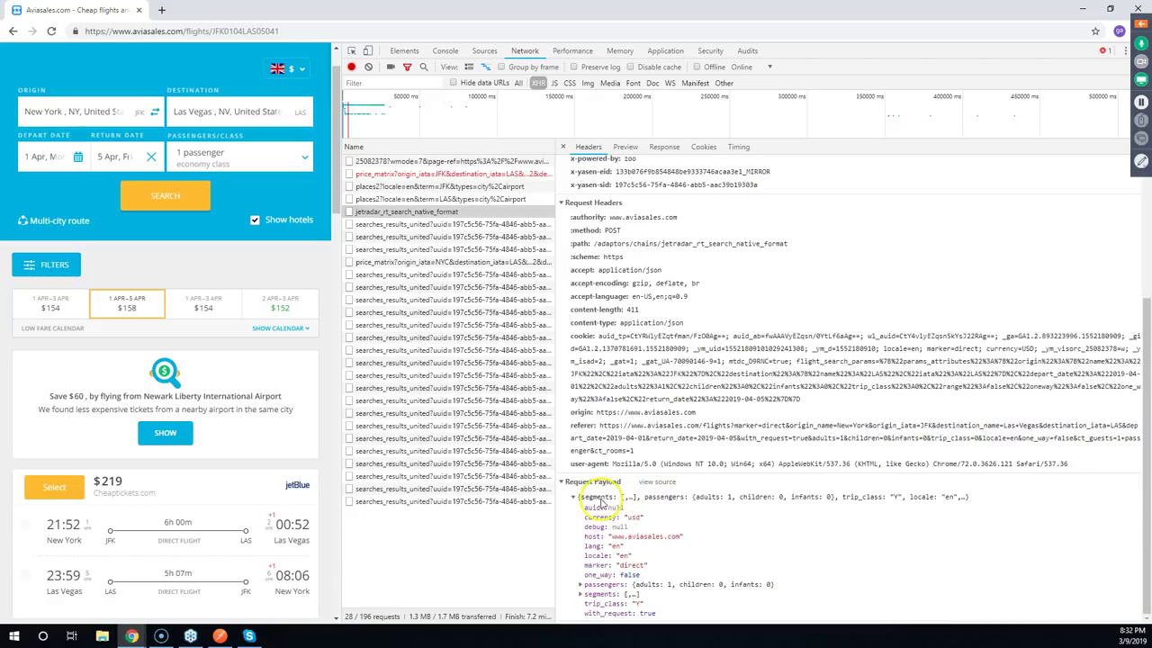
left_click(656, 483)
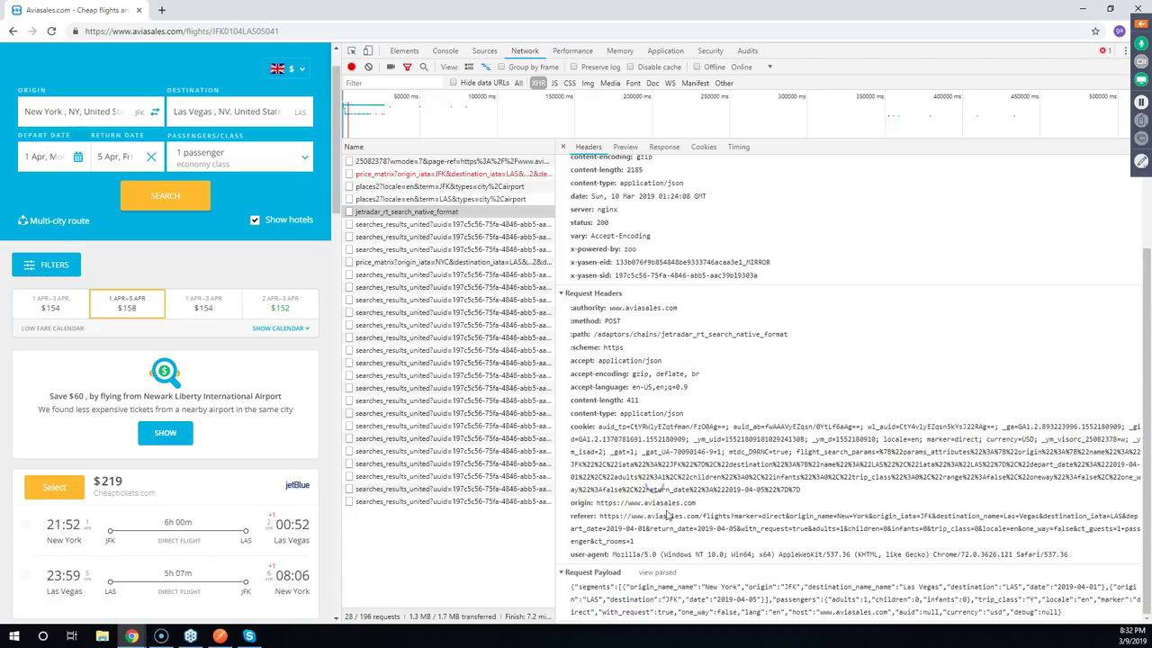
Search Google for "jsononline" in a new tab, open JSON Editor Online from the results and clear its sample JSON text
left_click(161, 10)
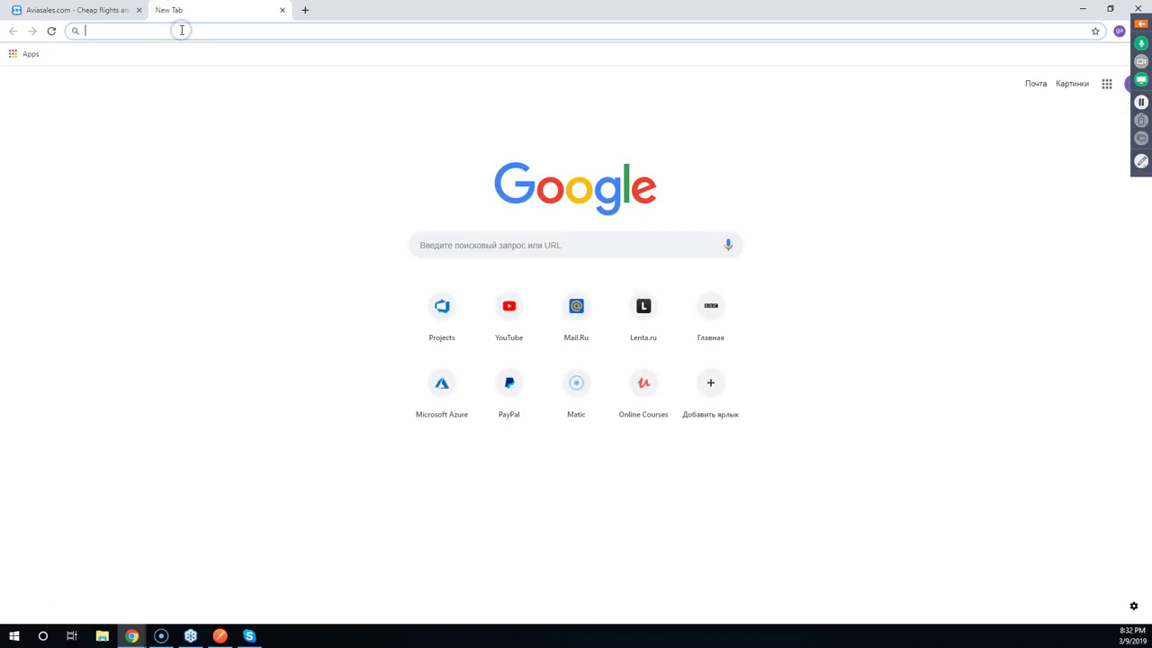
left_click(181, 30)
type("js")
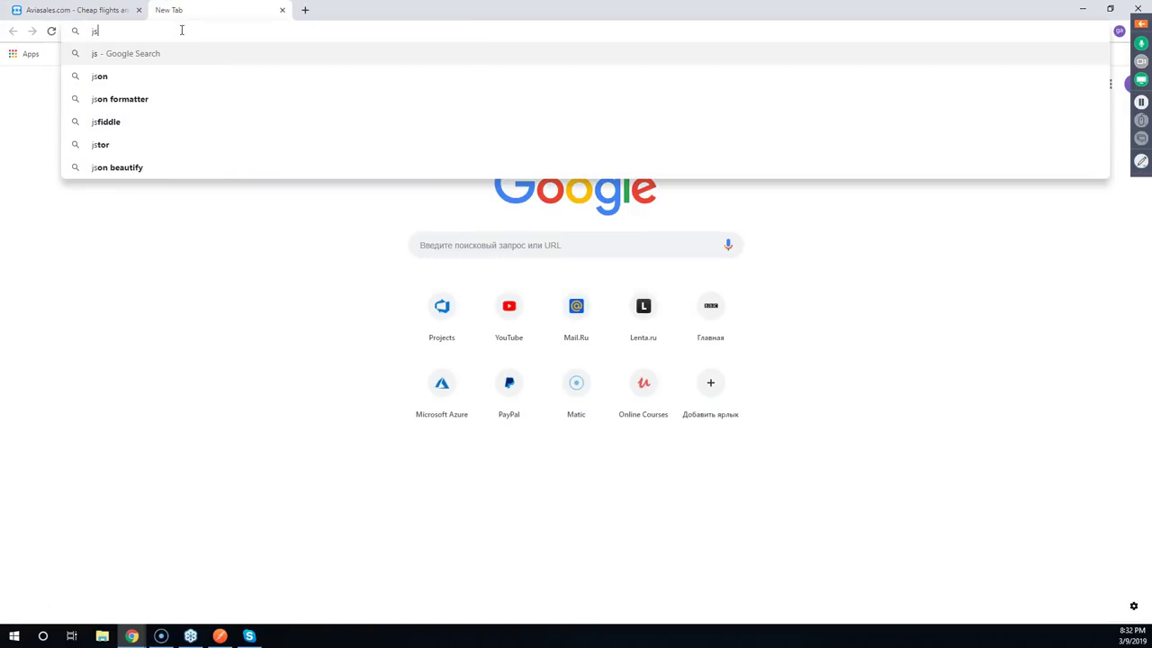
type("on")
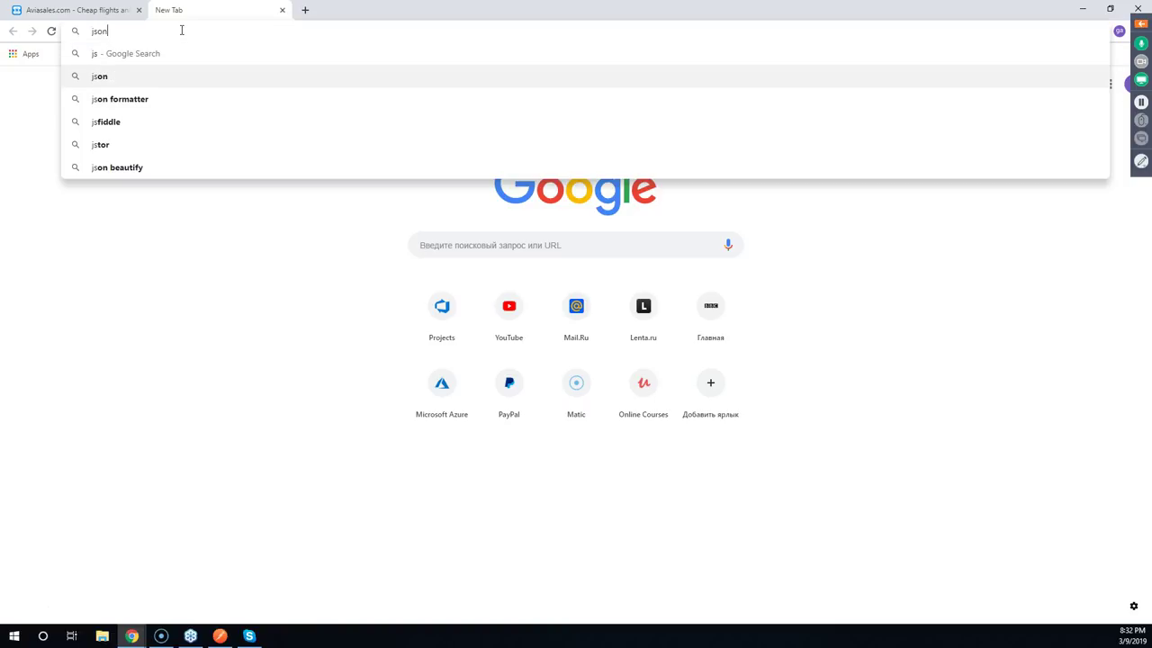
type("on")
key("Down")
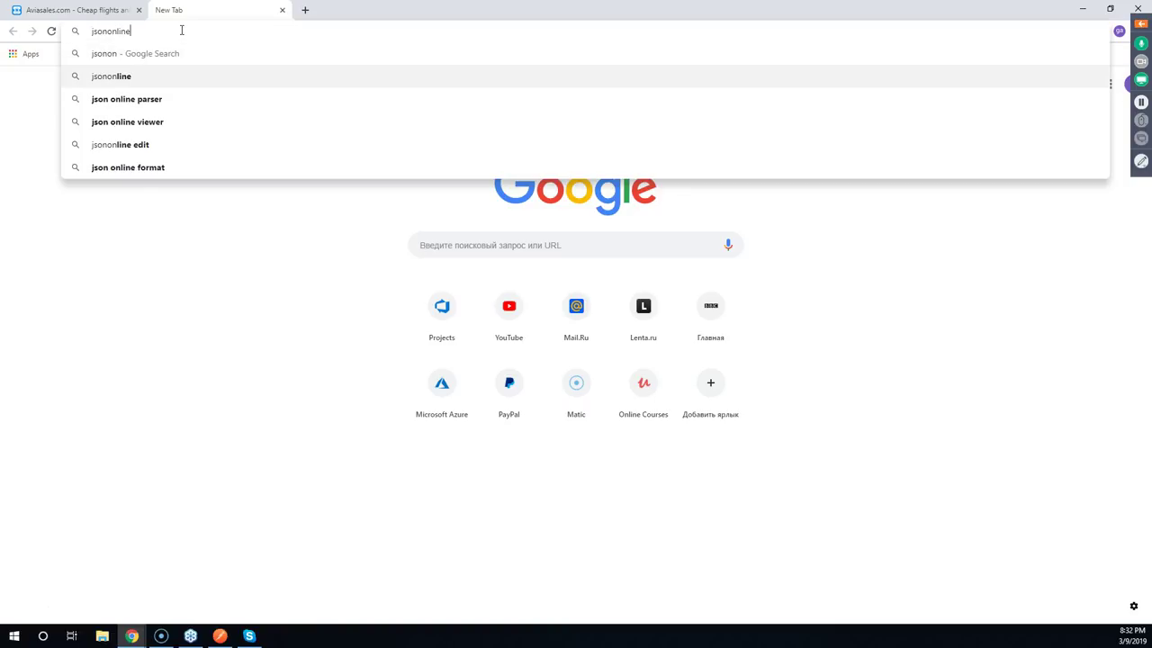
key("Return")
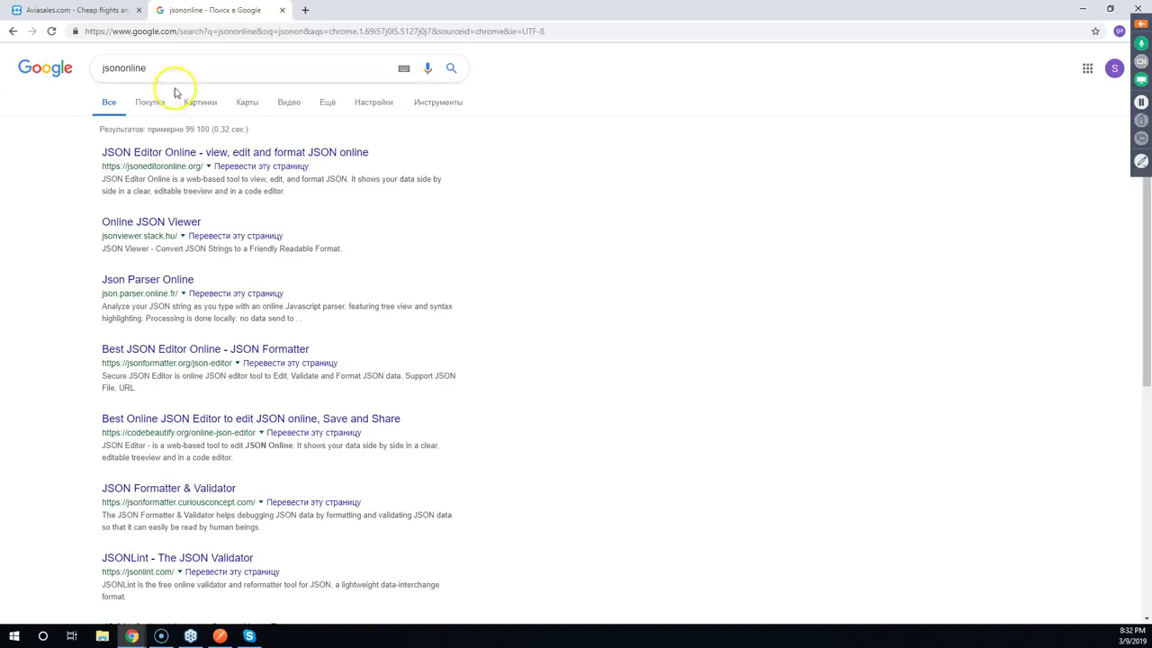
left_click(143, 152)
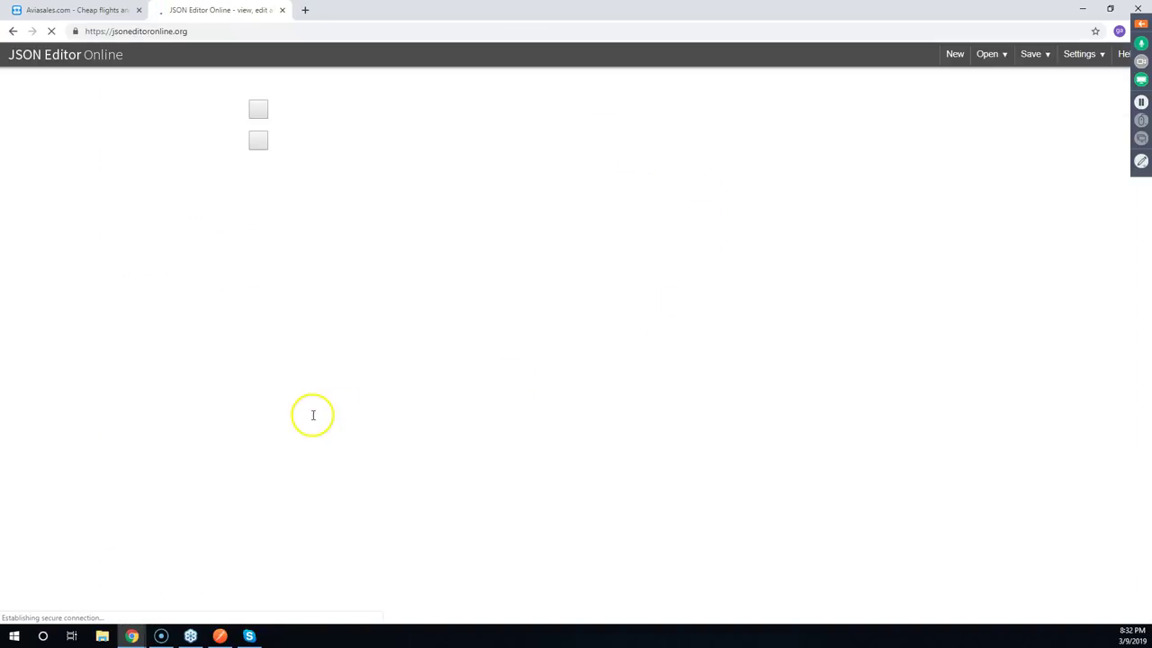
left_click_drag(44, 278, 19, 97)
key("Delete")
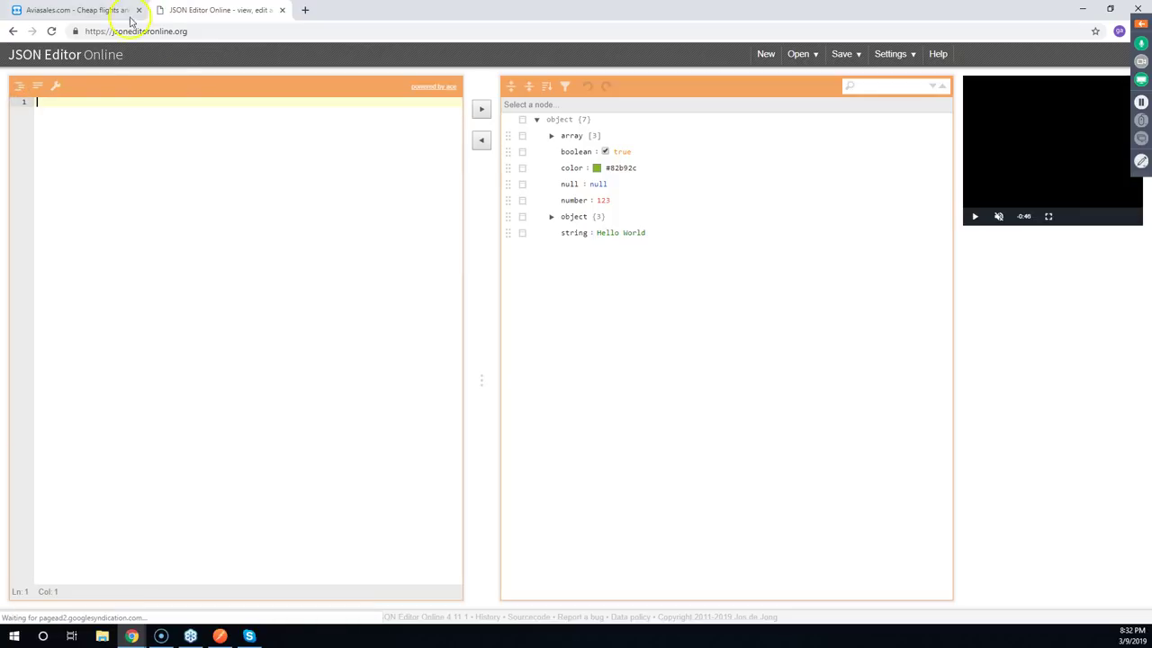
Return to the Aviasales tab and look over the headers and payload of the jetradar_rt_search_native_format request
left_click(104, 11)
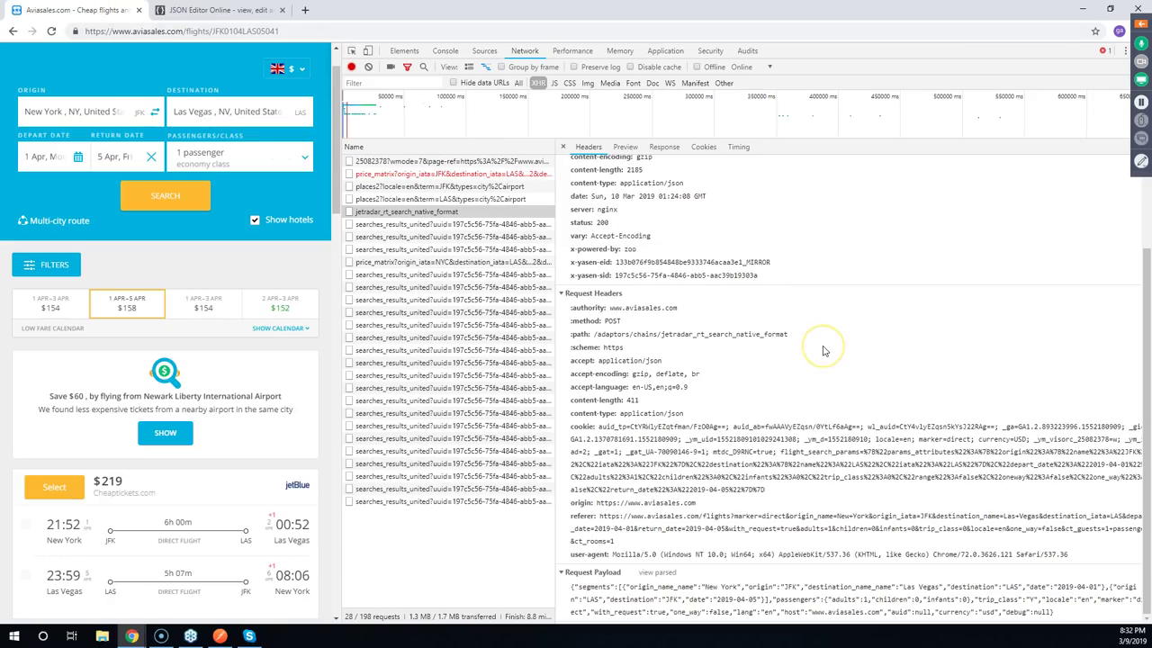
left_click(795, 350)
left_click(790, 339)
Search Google for "json" in a new tab, read the definition in the results and close the tab
left_click(304, 10)
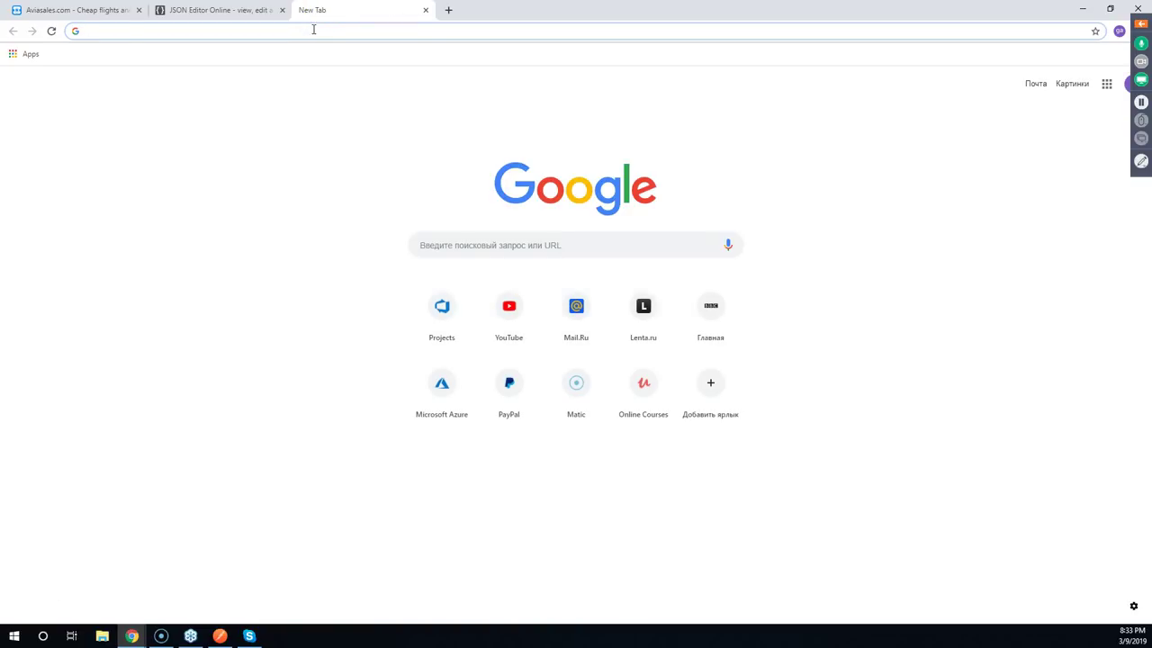
type("json")
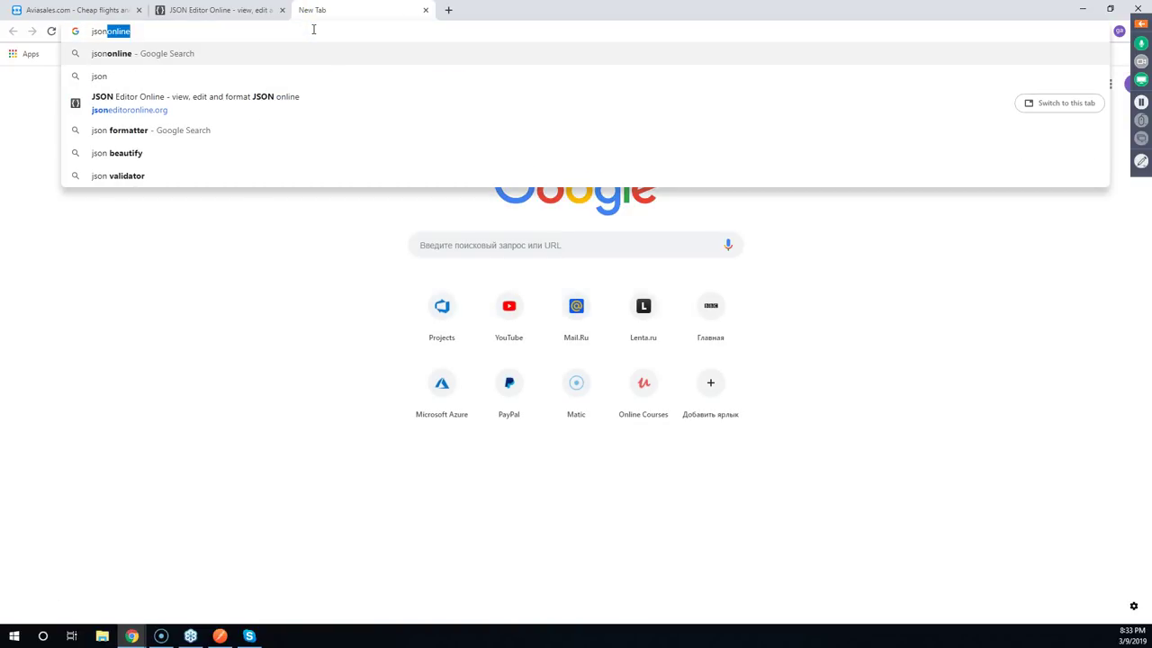
key("BackSpace")
key("Return")
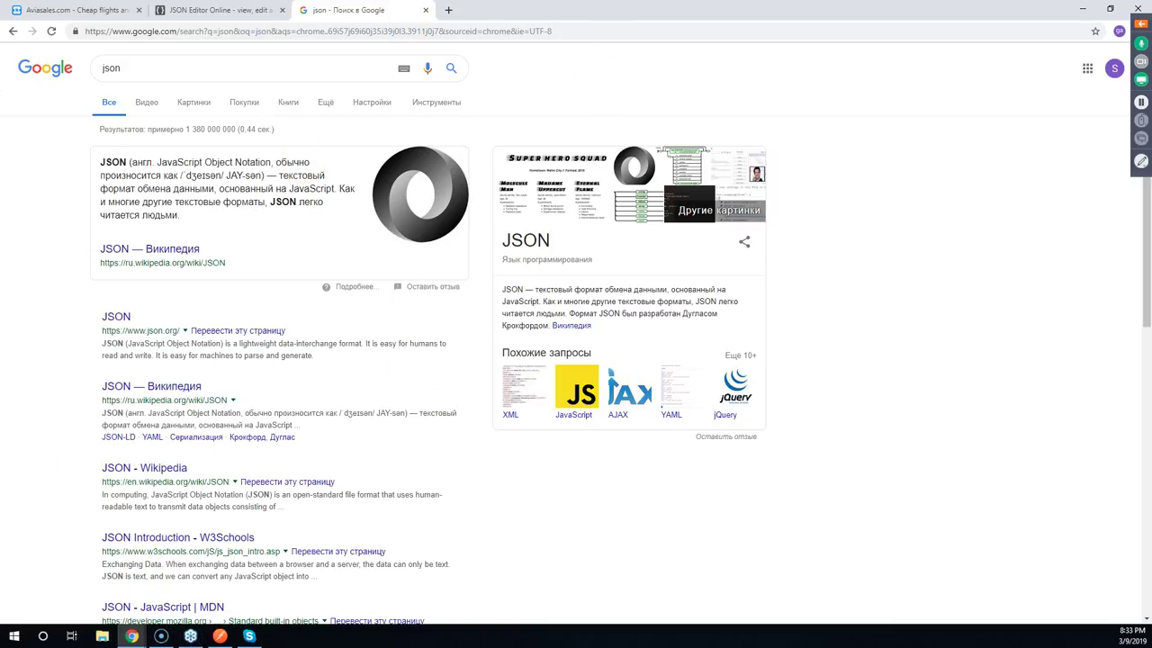
left_click(429, 10)
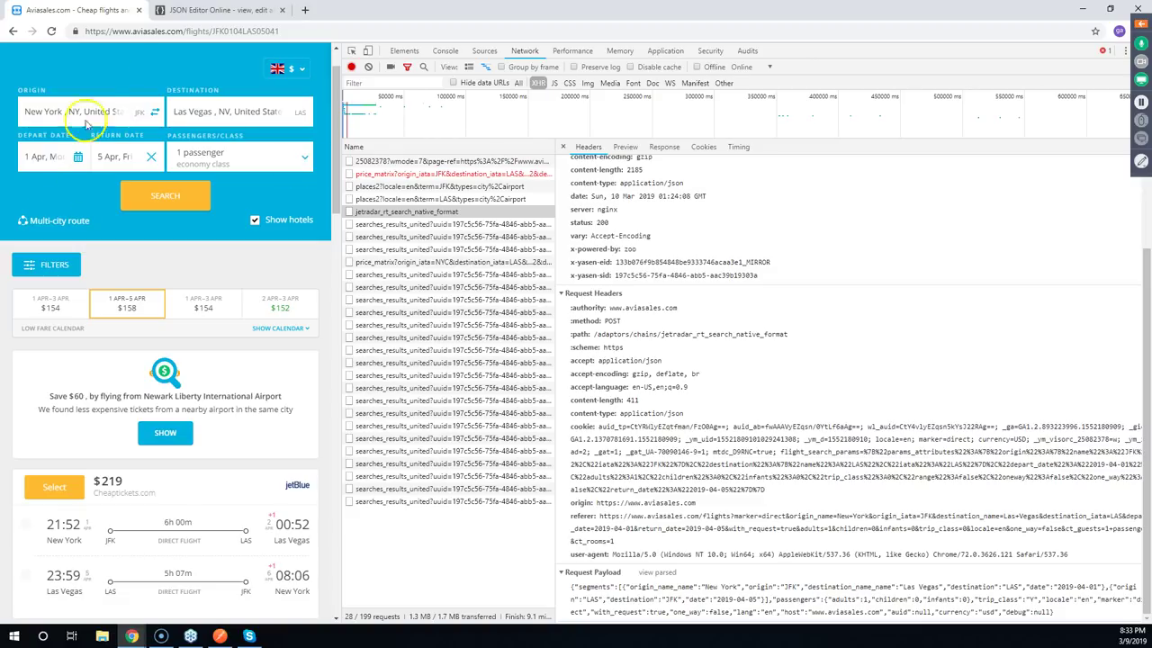
Paste the copied payload into JSON Editor Online's text editor, convert it to the tree view and back into formatted text
left_click(184, 9)
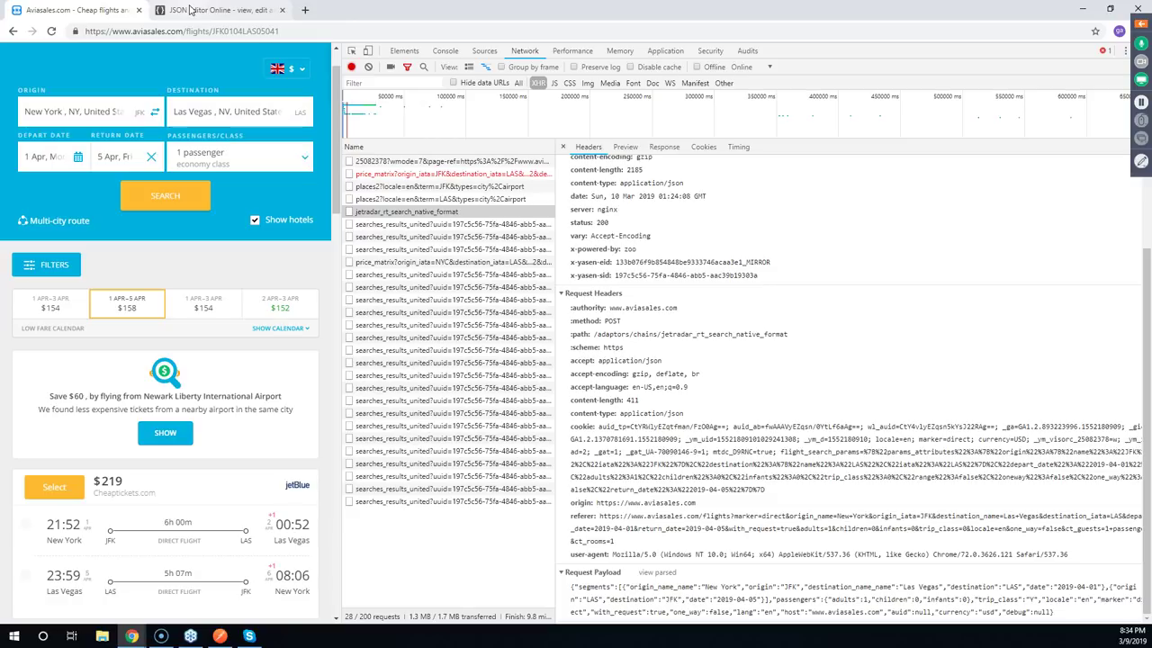
left_click(191, 9)
right_click(70, 104)
left_click(96, 198)
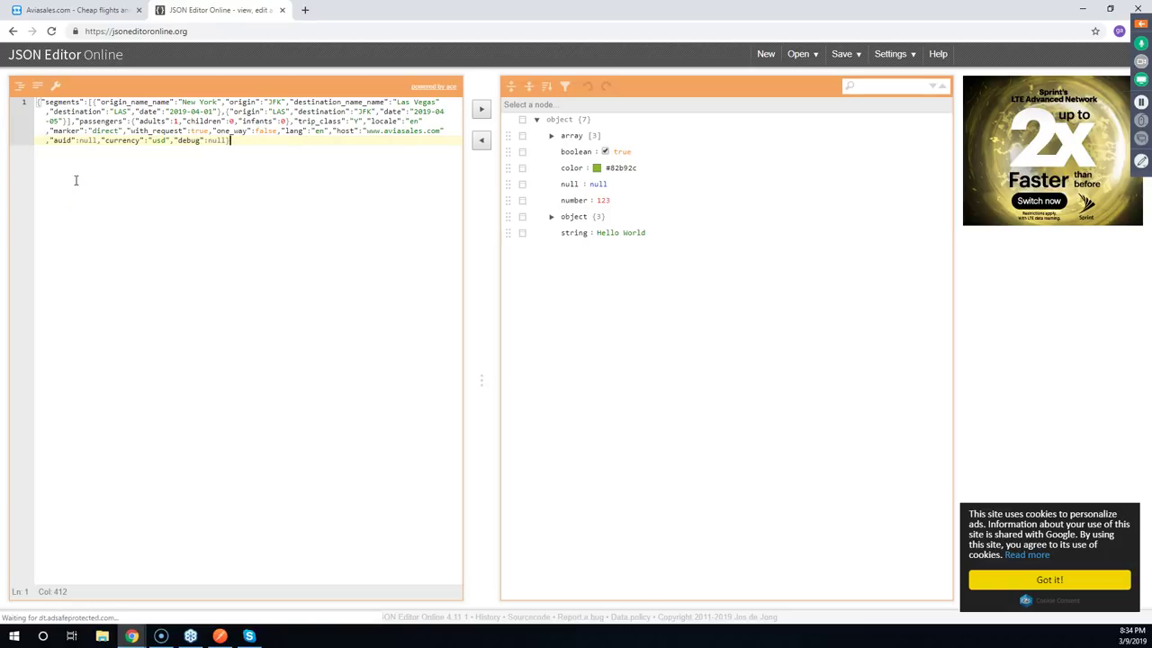
left_click(479, 109)
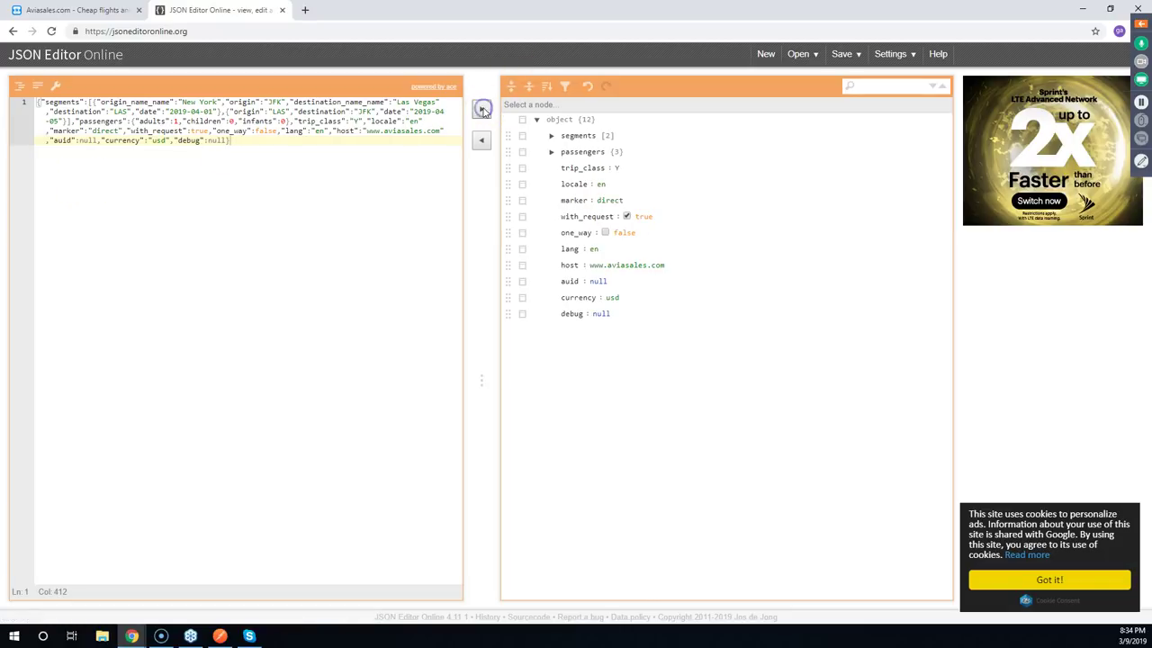
left_click(486, 146)
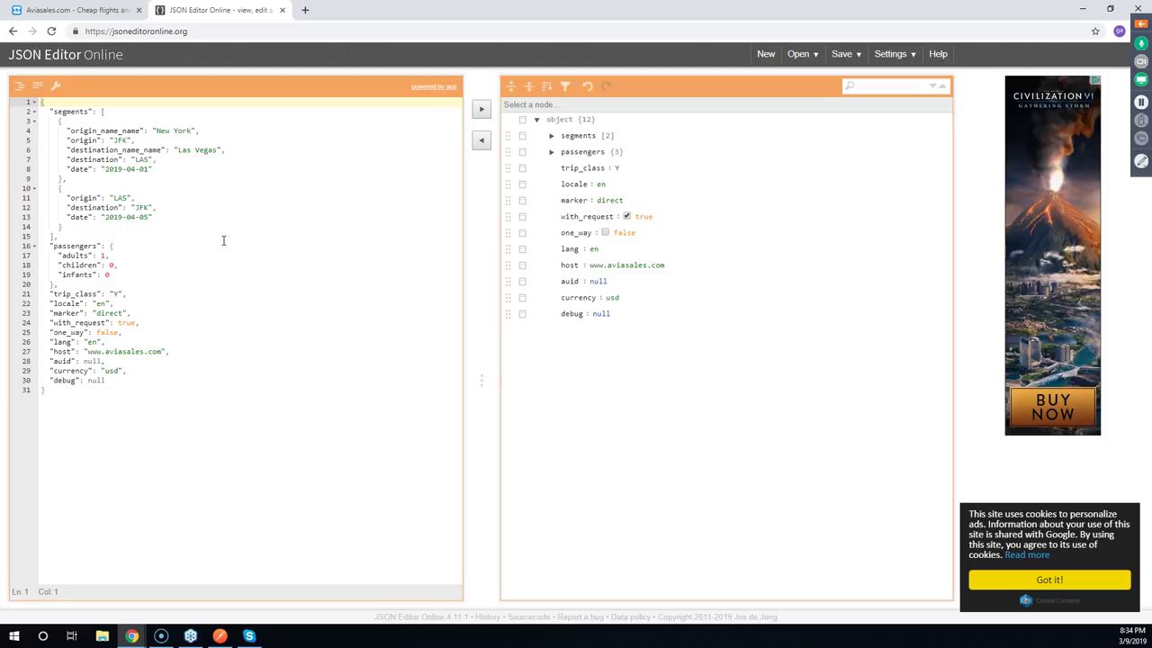
Examine where the segments array opens and closes in the formatted JSON, and the objects it contains
double_click(105, 112)
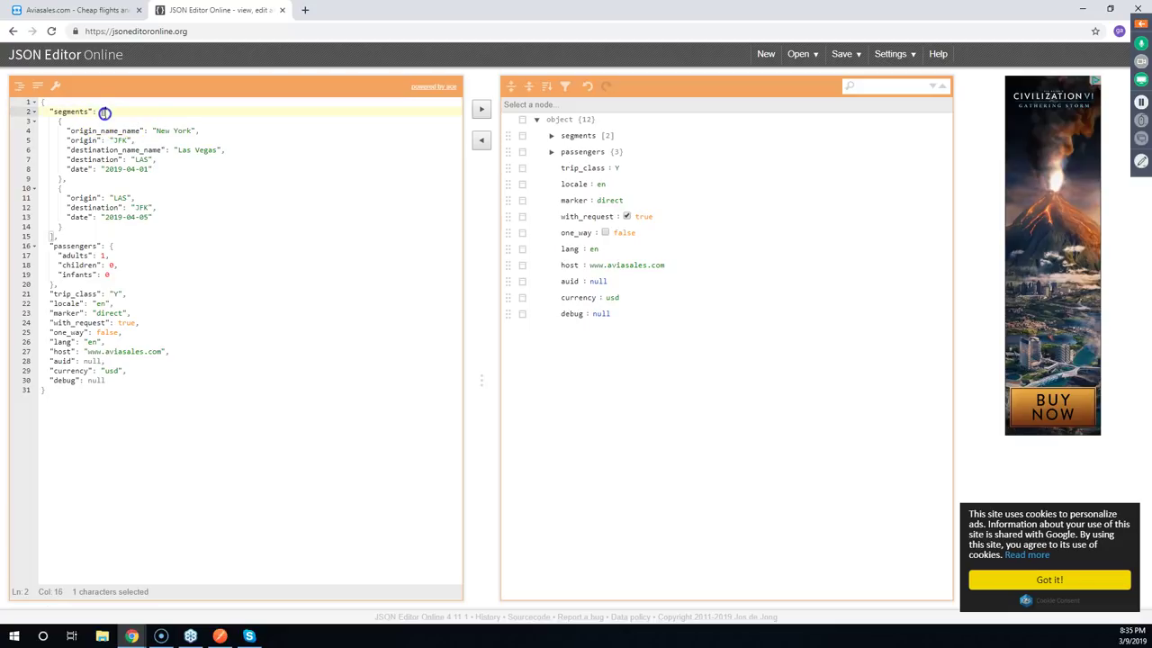
double_click(50, 236)
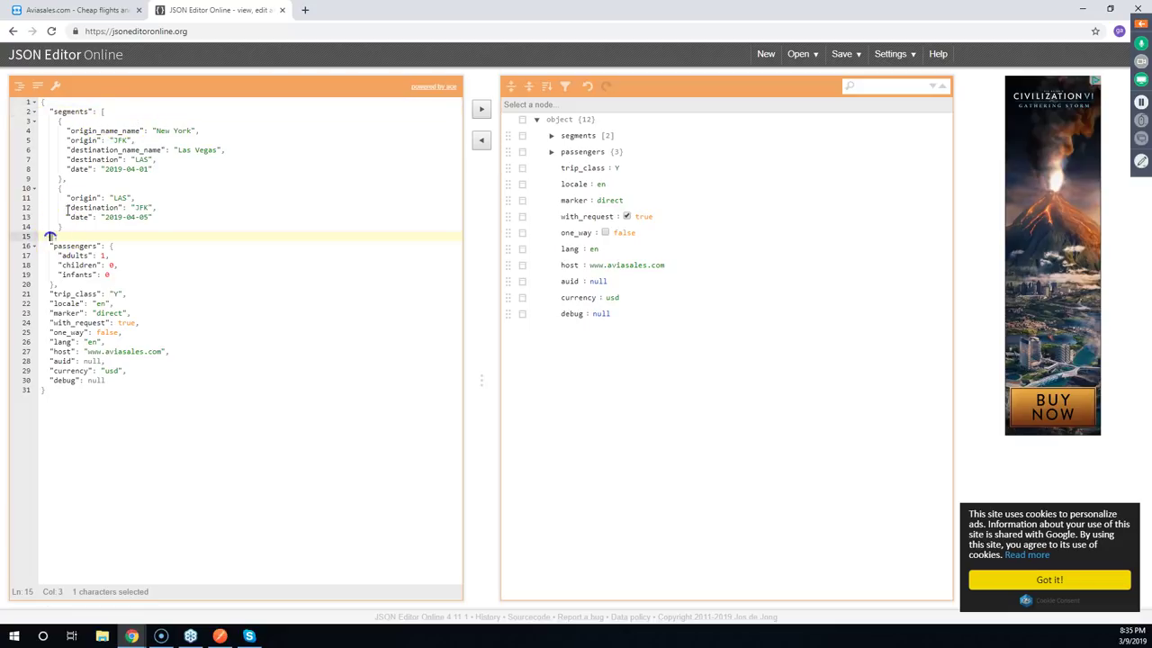
left_click(108, 105)
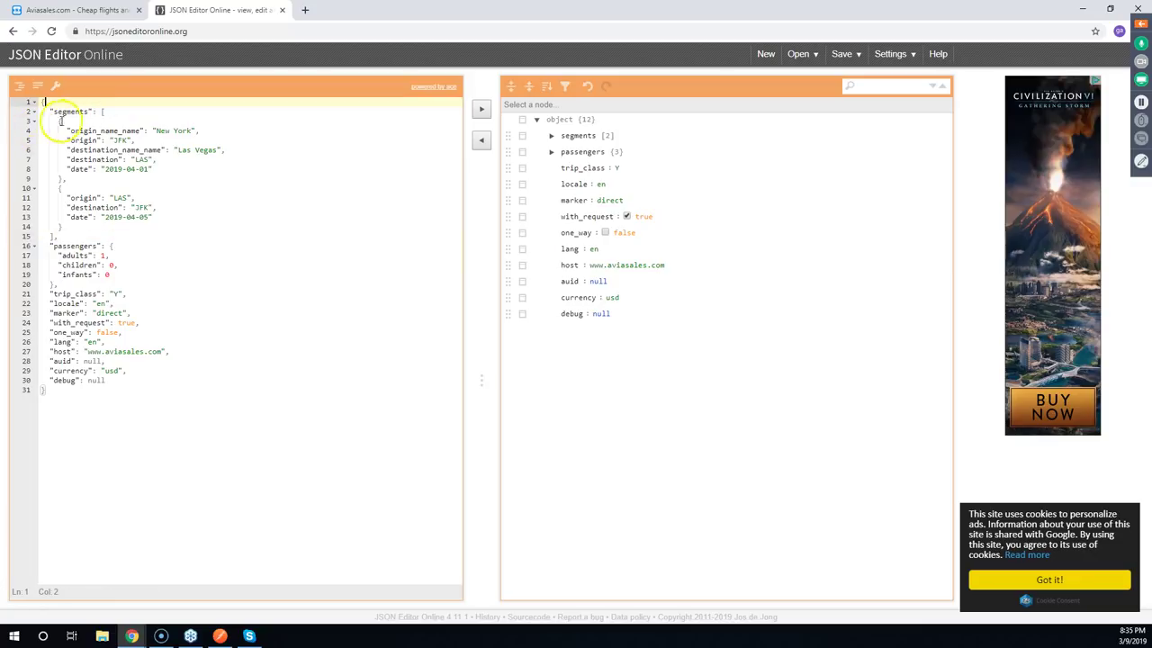
left_click(56, 122)
left_click_drag(56, 121, 64, 226)
left_click(208, 206)
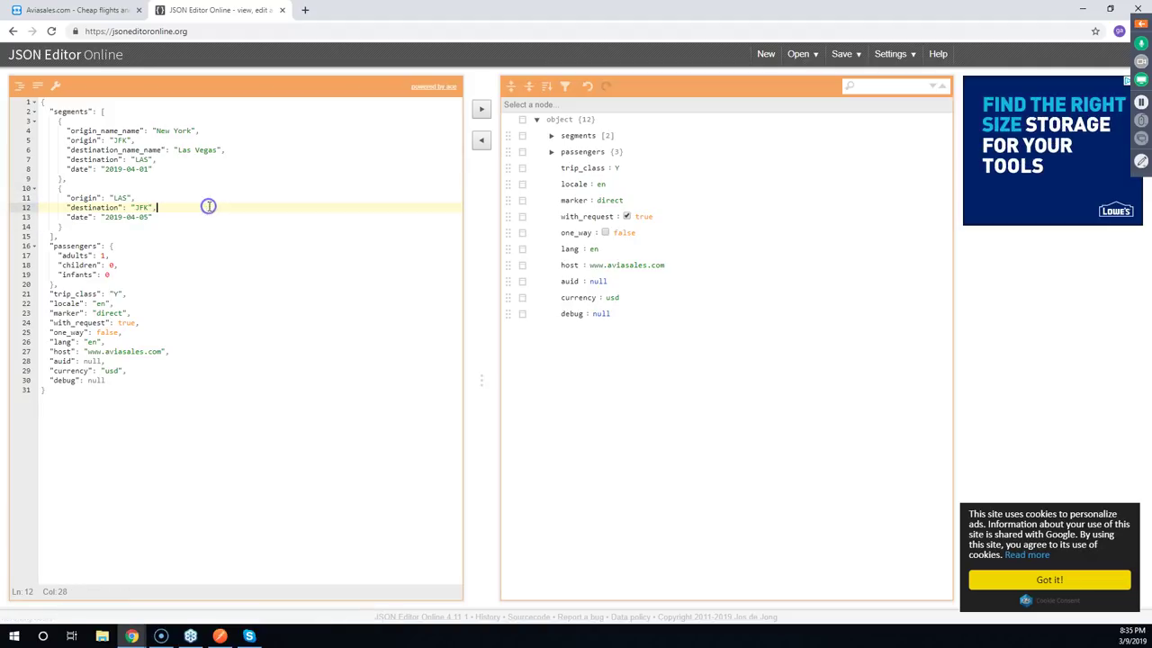
Compare the origin fields of the two segments and examine the full contents of the outbound and return objects
left_click(106, 131)
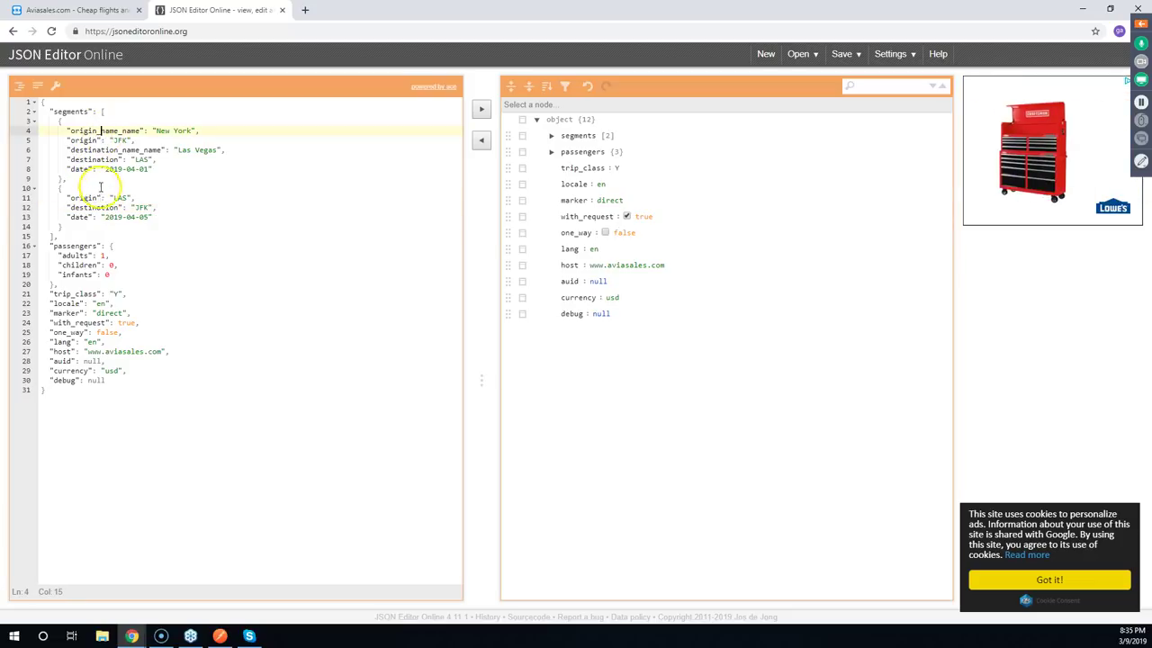
left_click(93, 141)
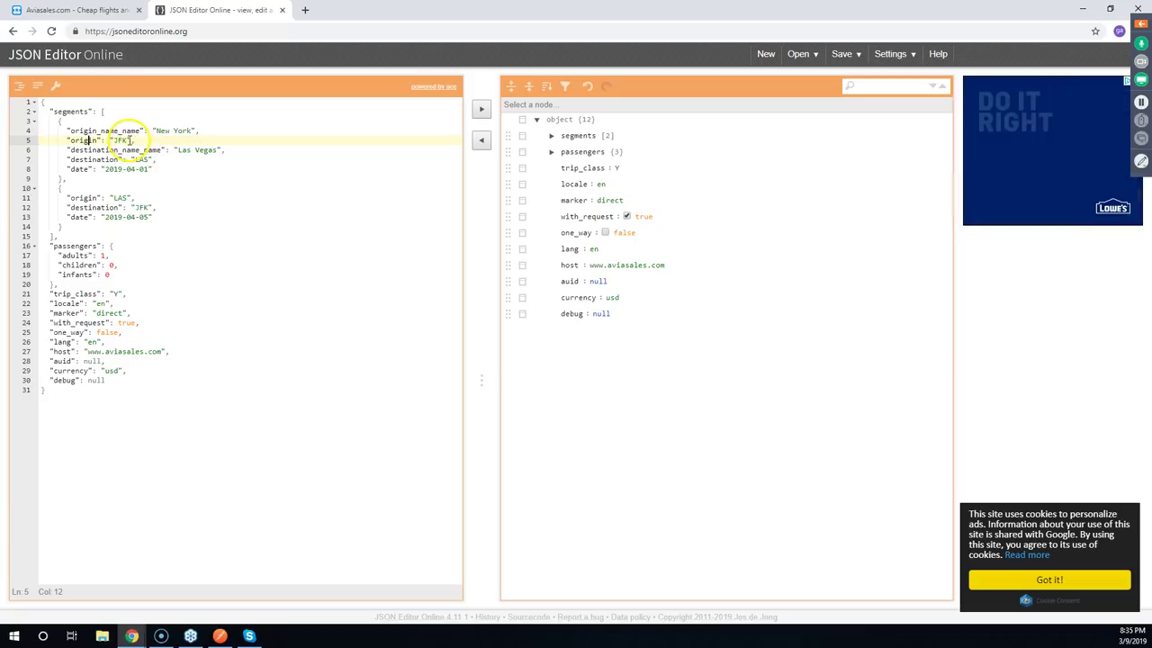
double_click(119, 140)
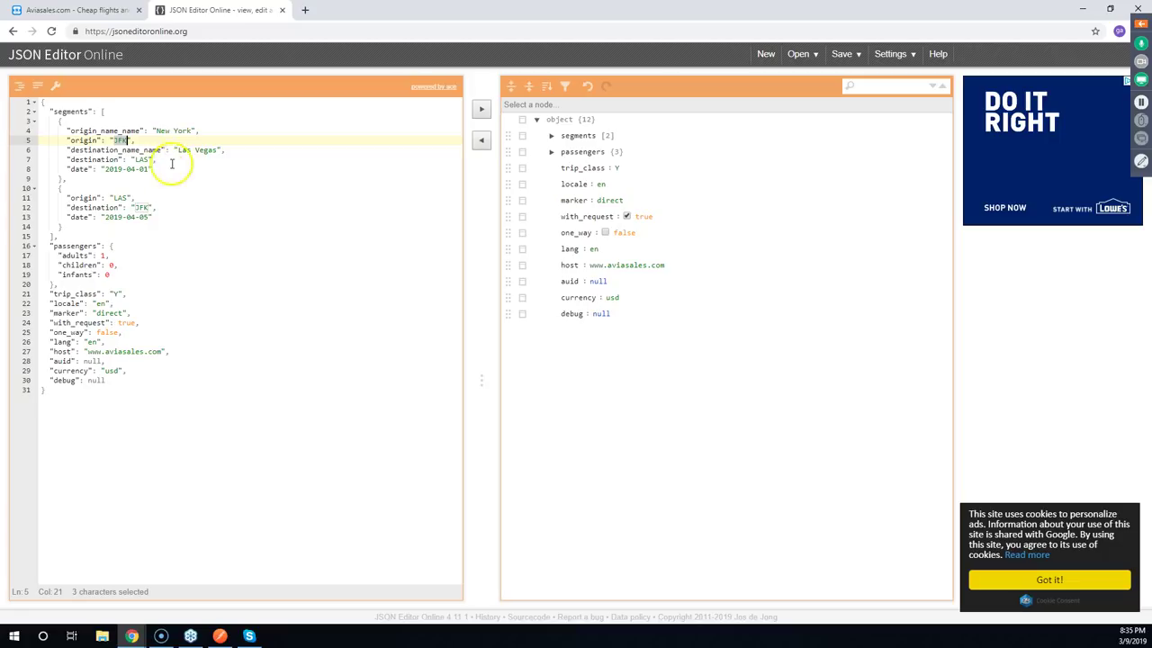
double_click(119, 197)
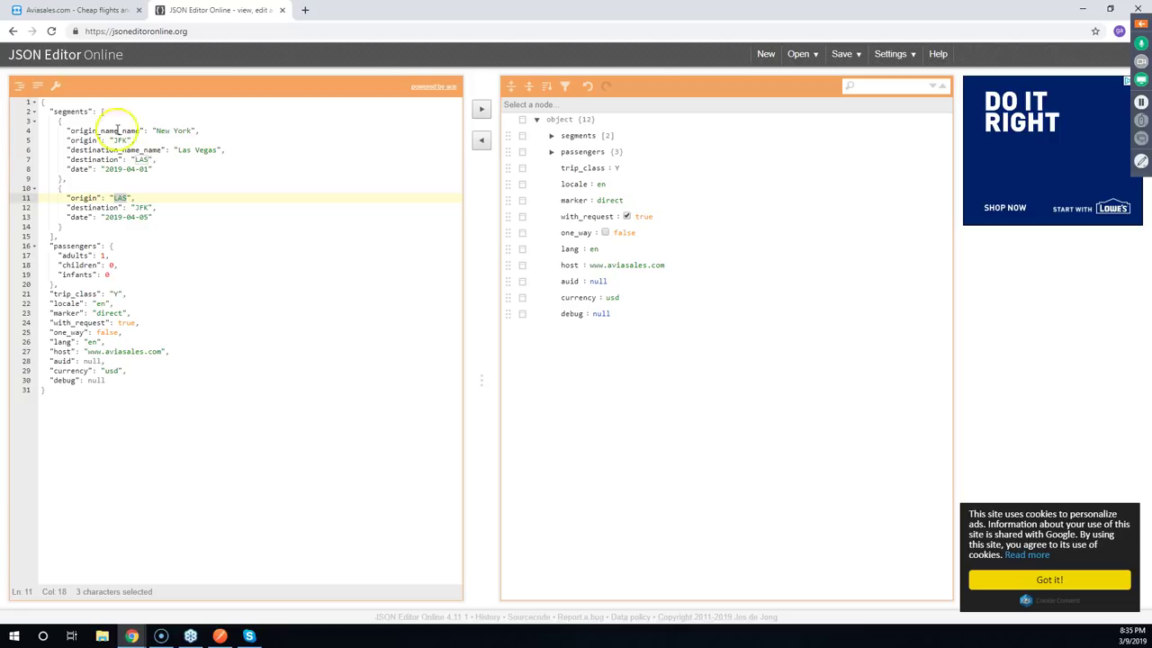
left_click_drag(67, 130, 153, 169)
left_click_drag(65, 189, 158, 222)
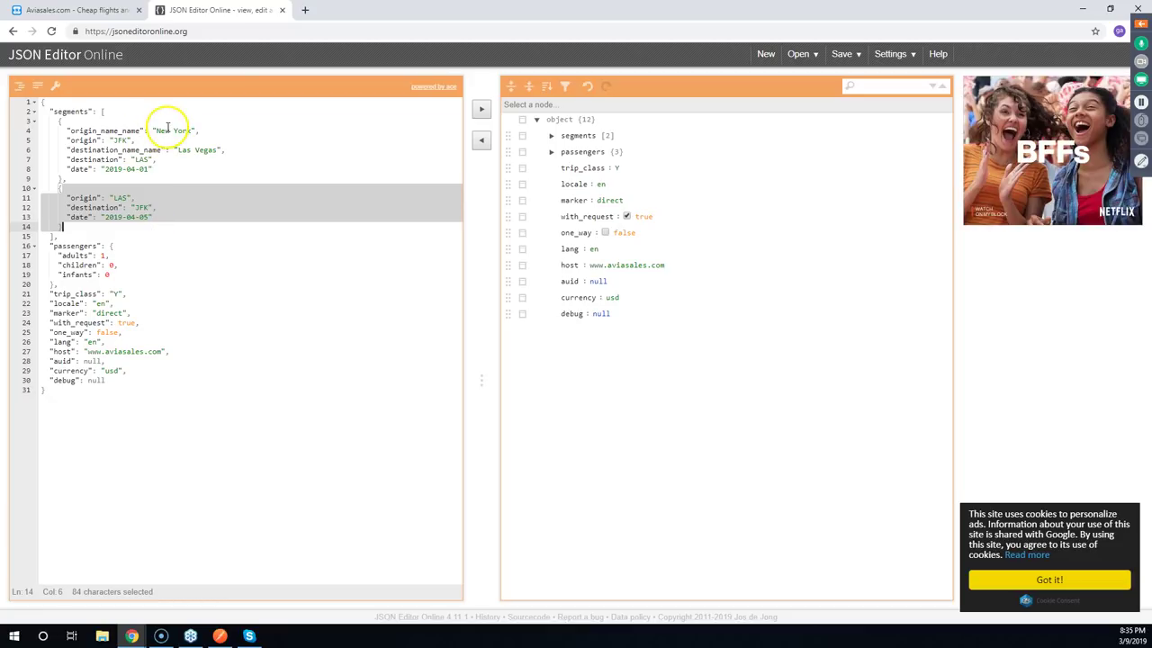
Compare the origin, destination and date values of the outbound and return segments in the formatted JSON
left_click(118, 141)
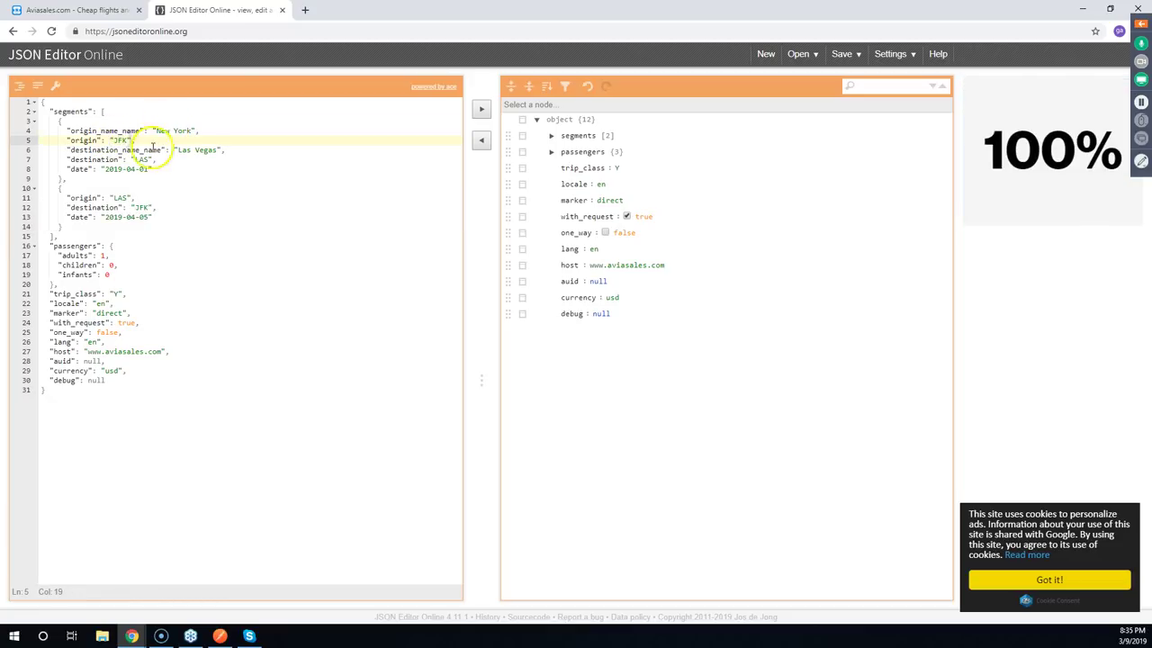
left_click(144, 159)
left_click_drag(105, 169, 145, 170)
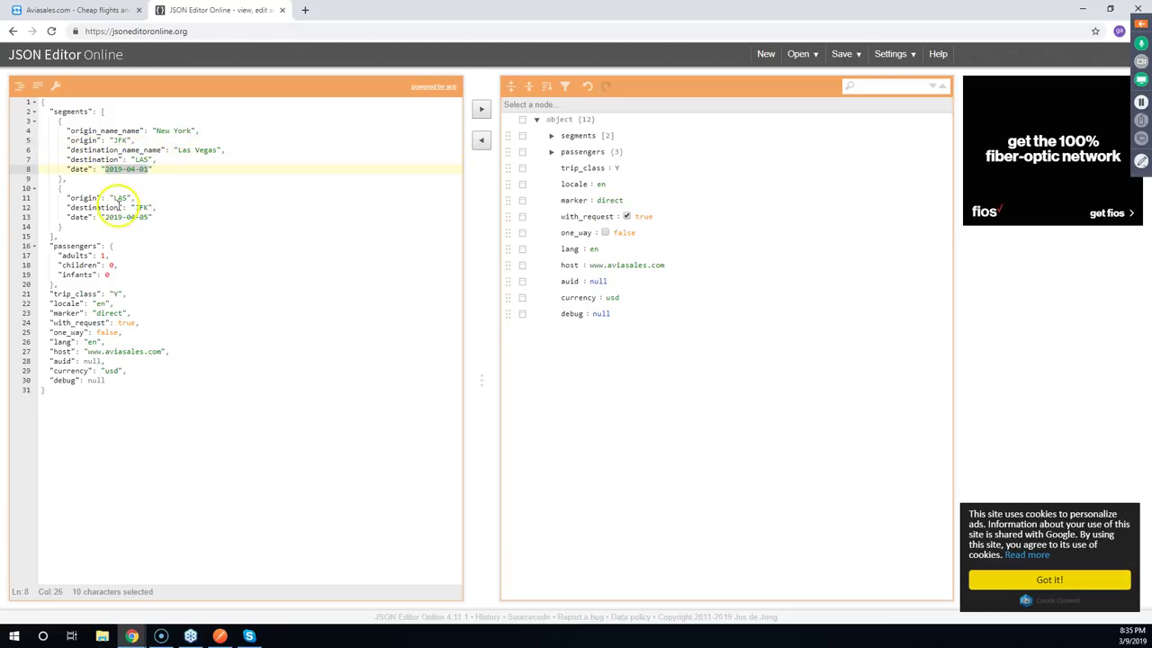
double_click(117, 198)
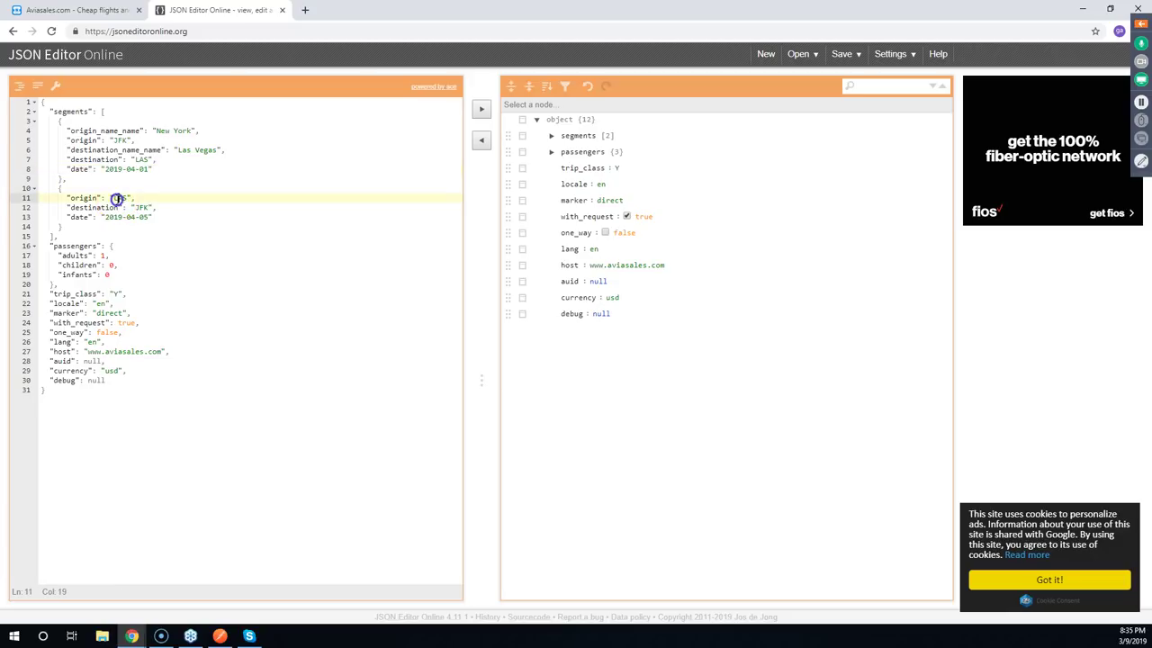
left_click(137, 206)
left_click(140, 217)
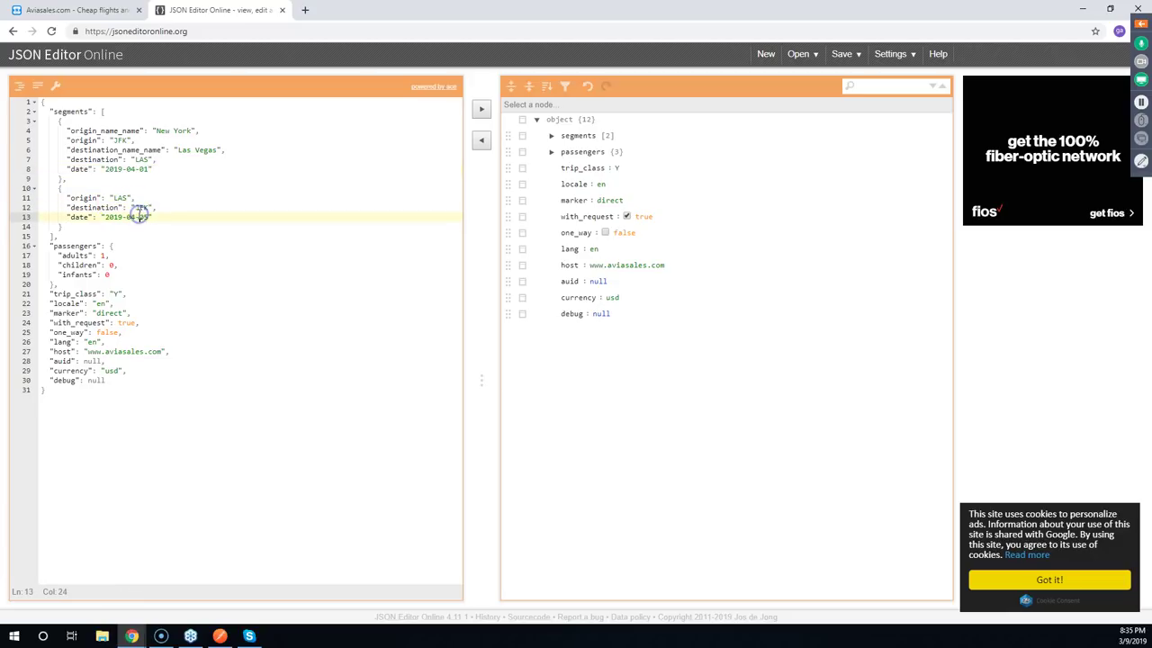
Examine the passengers, trip_class, locale and marker fields, and highlight the whole JSON payload from its closing to its opening brace
left_click(74, 256)
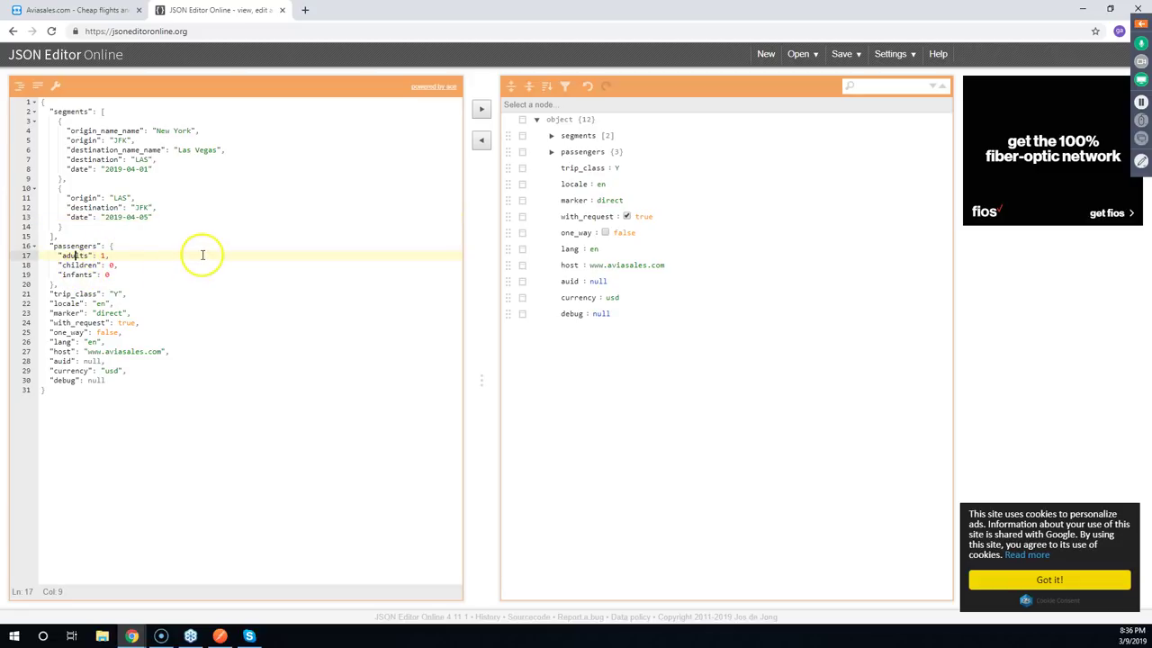
left_click(78, 294)
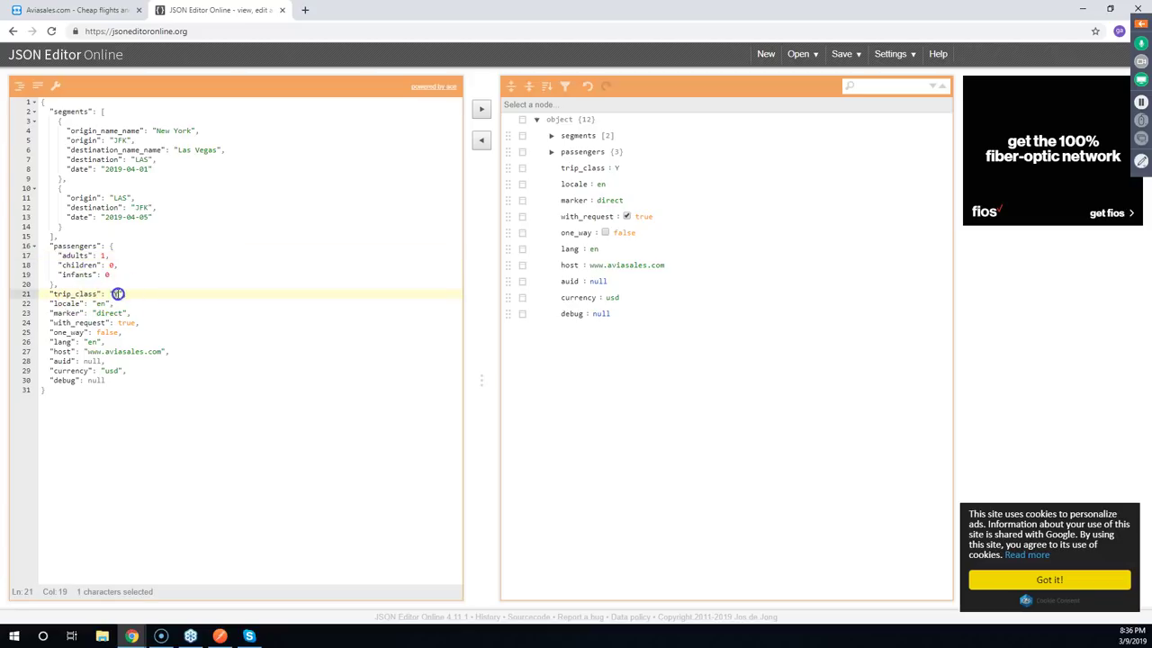
left_click(234, 257)
left_click(79, 303)
left_click(67, 314)
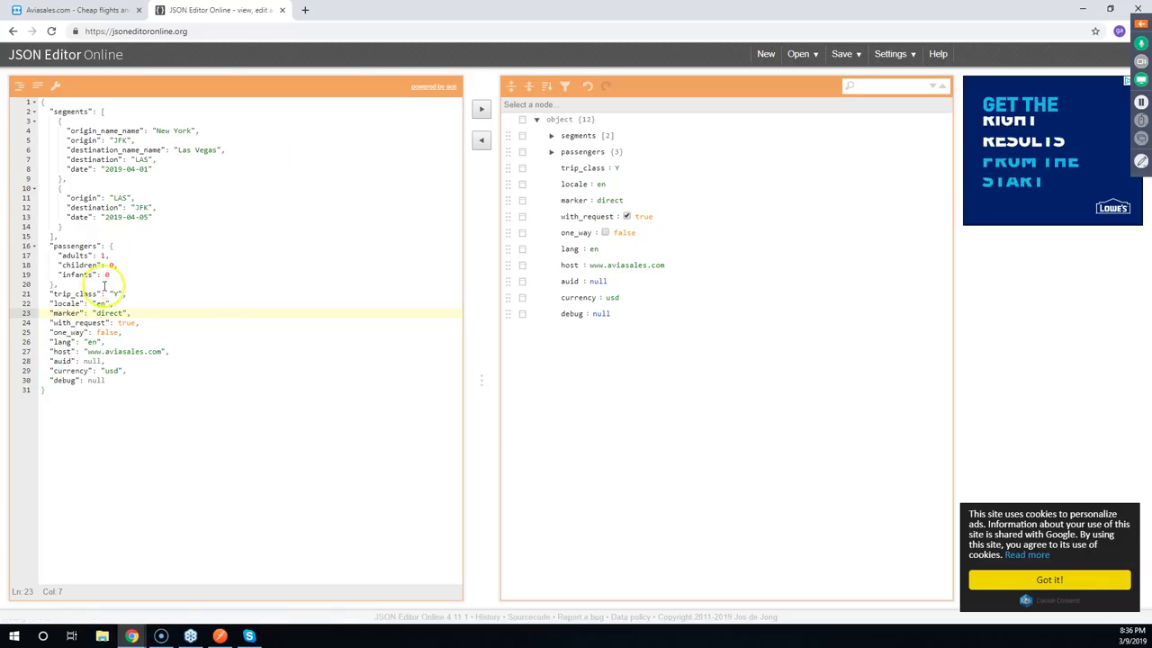
left_click_drag(55, 388, 40, 103)
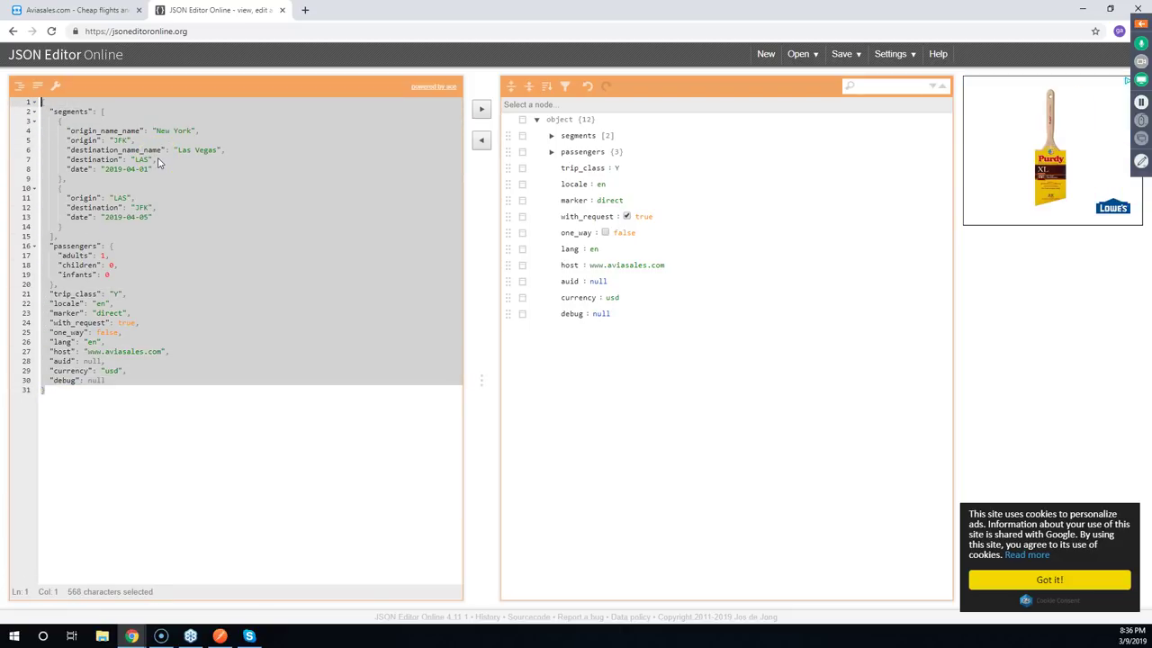
Examine the jetradar_rt_search_native_format request URL in the Aviasales tab's developer tools, and return to the formatted payload in JSON Editor Online
left_click(72, 12)
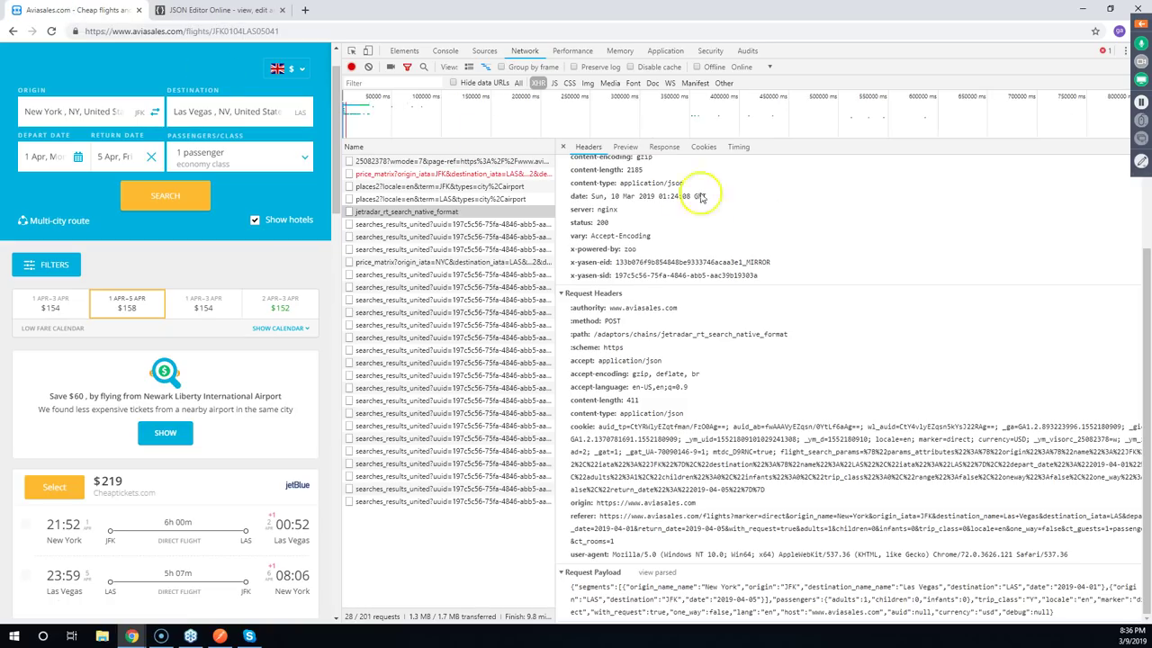
scroll(754, 265, "up", 1)
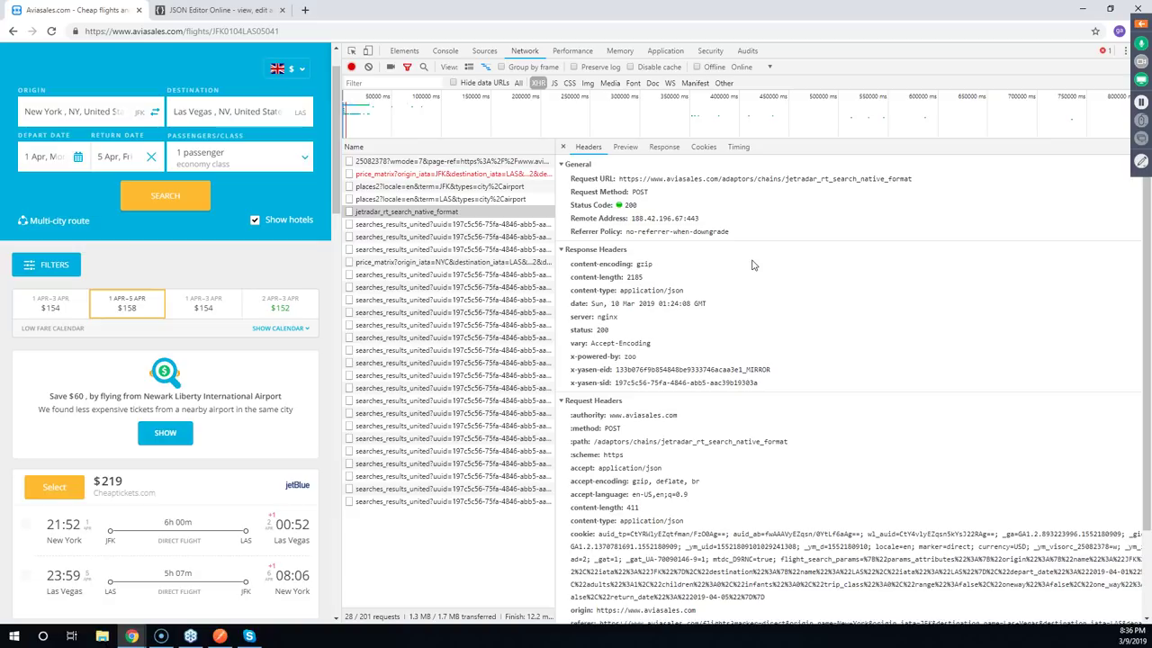
scroll(754, 265, "down", 3)
scroll(754, 265, "up", 3)
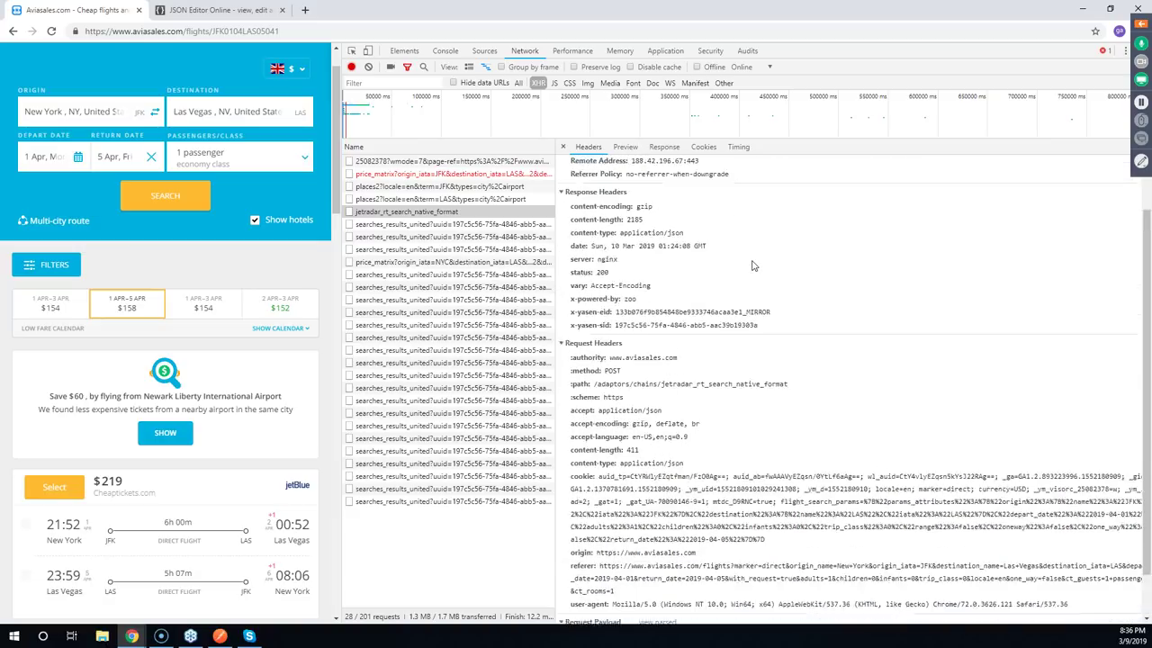
left_click(610, 201)
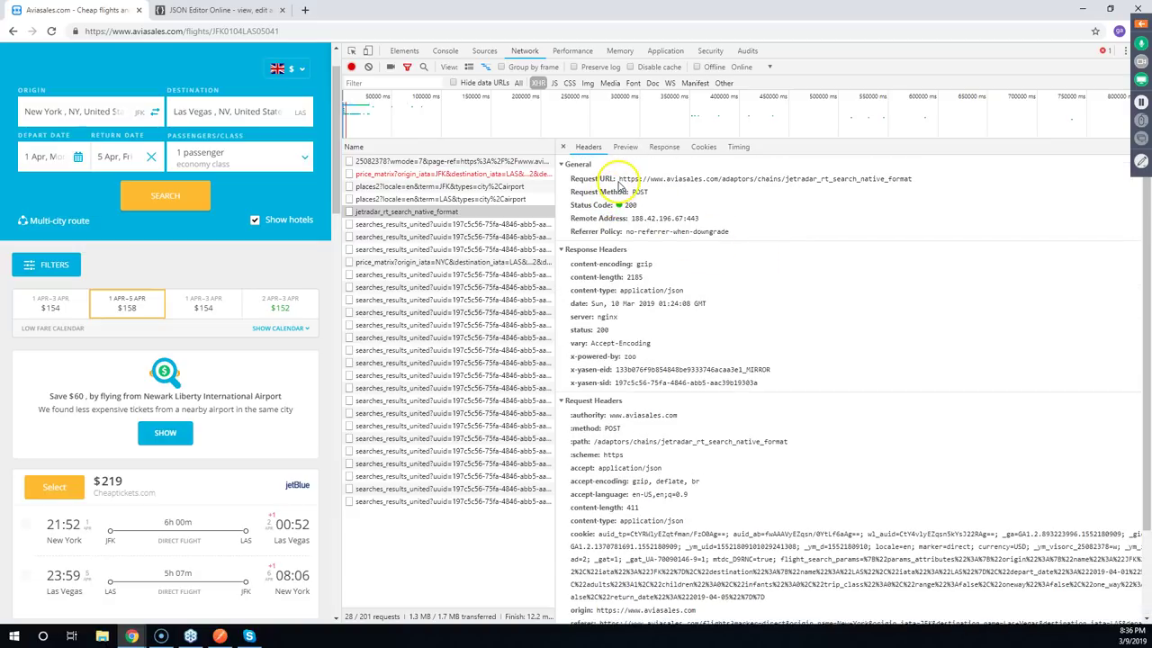
left_click_drag(619, 178, 909, 180)
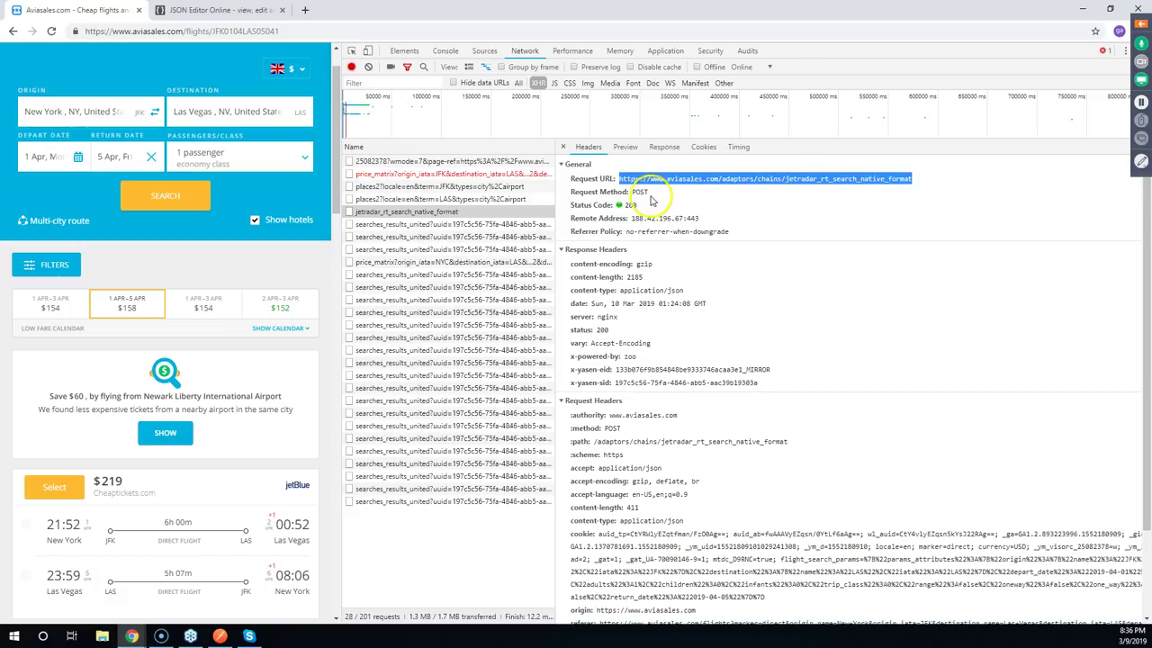
scroll(736, 277, "down", 1)
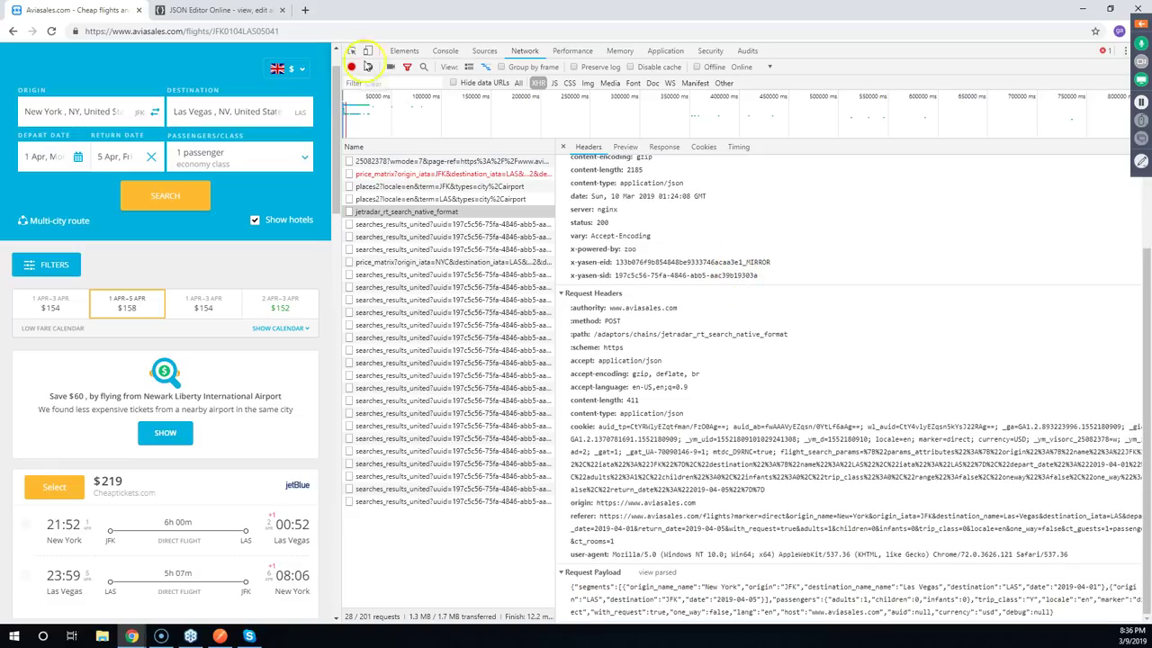
left_click(181, 11)
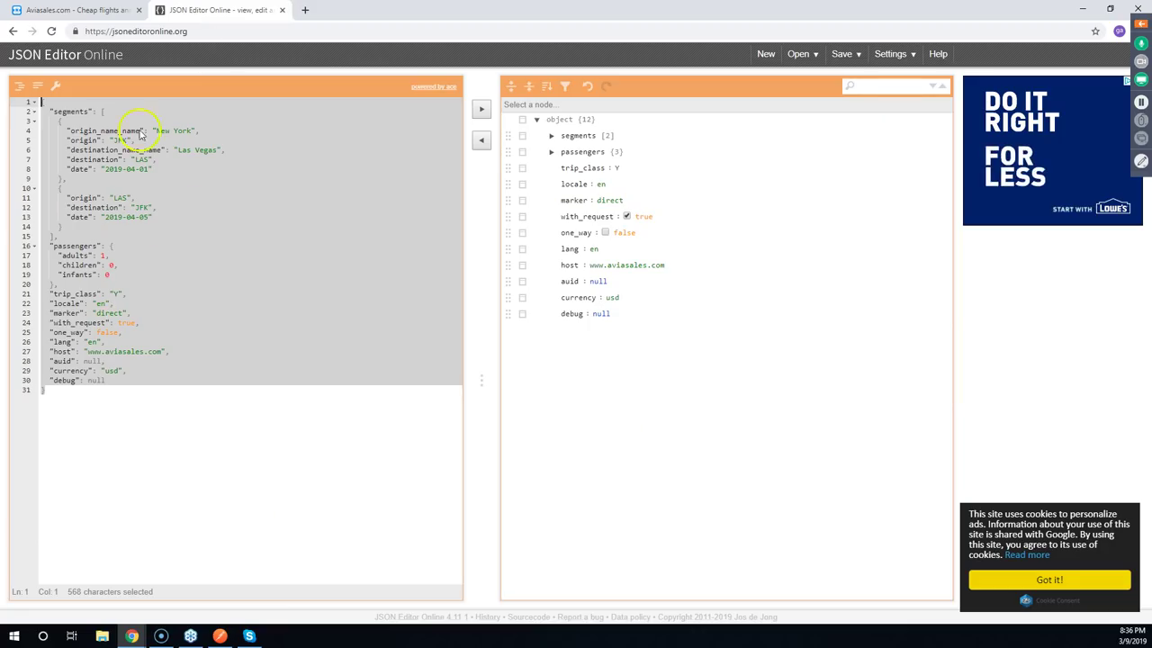
Switch back to the Aviasales tab and examine the request method, full request payload and status code of jetradar_rt_search_native_format
left_click(79, 10)
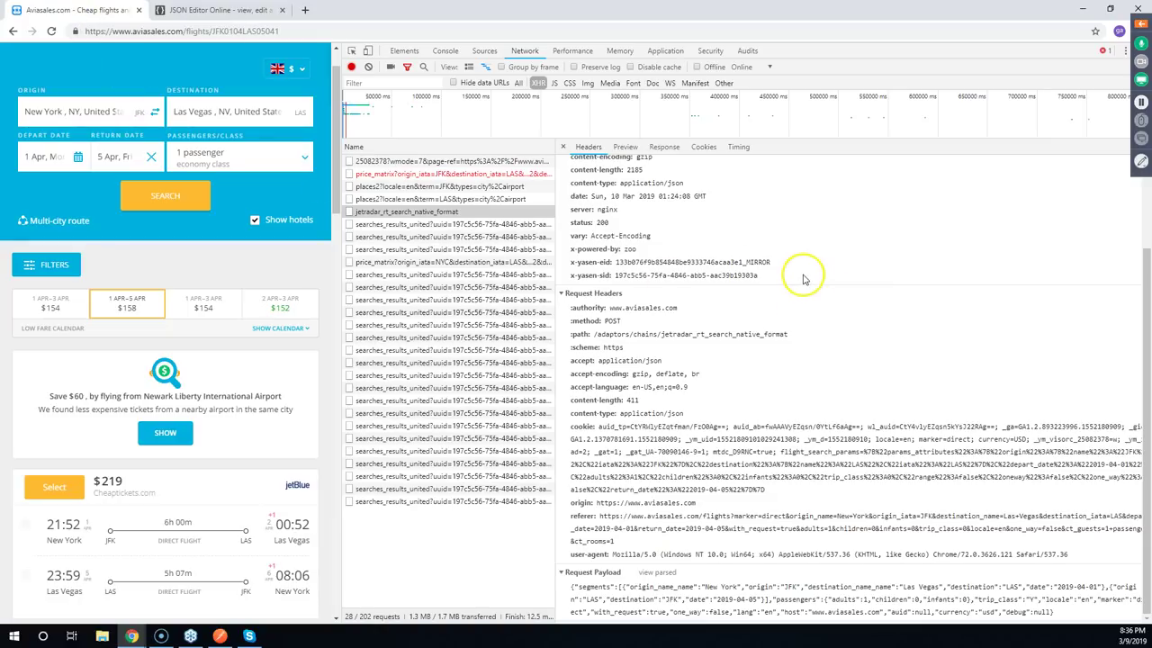
scroll(801, 275, "up", 2)
left_click(634, 191)
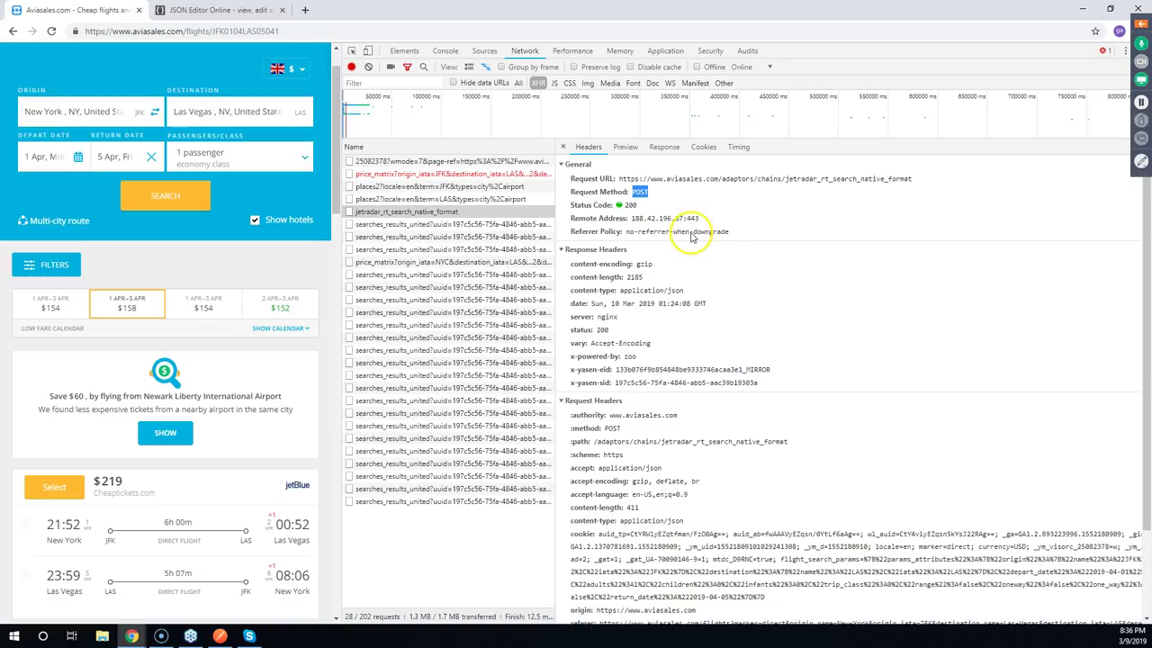
scroll(694, 239, "down", 2)
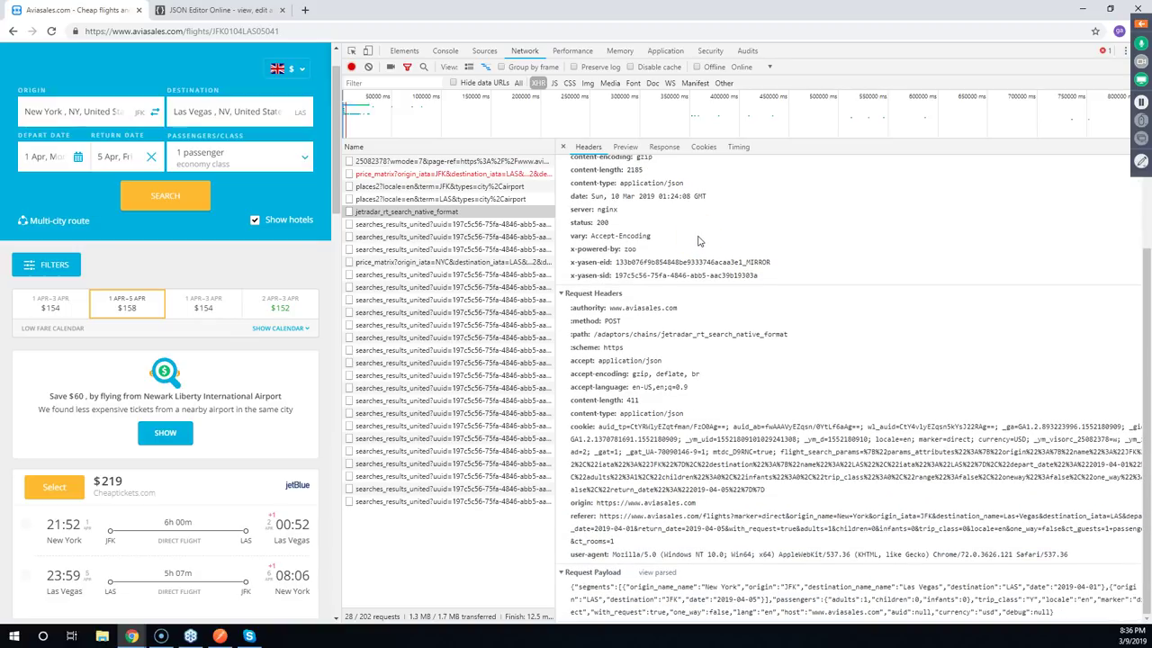
left_click_drag(571, 585, 1109, 612)
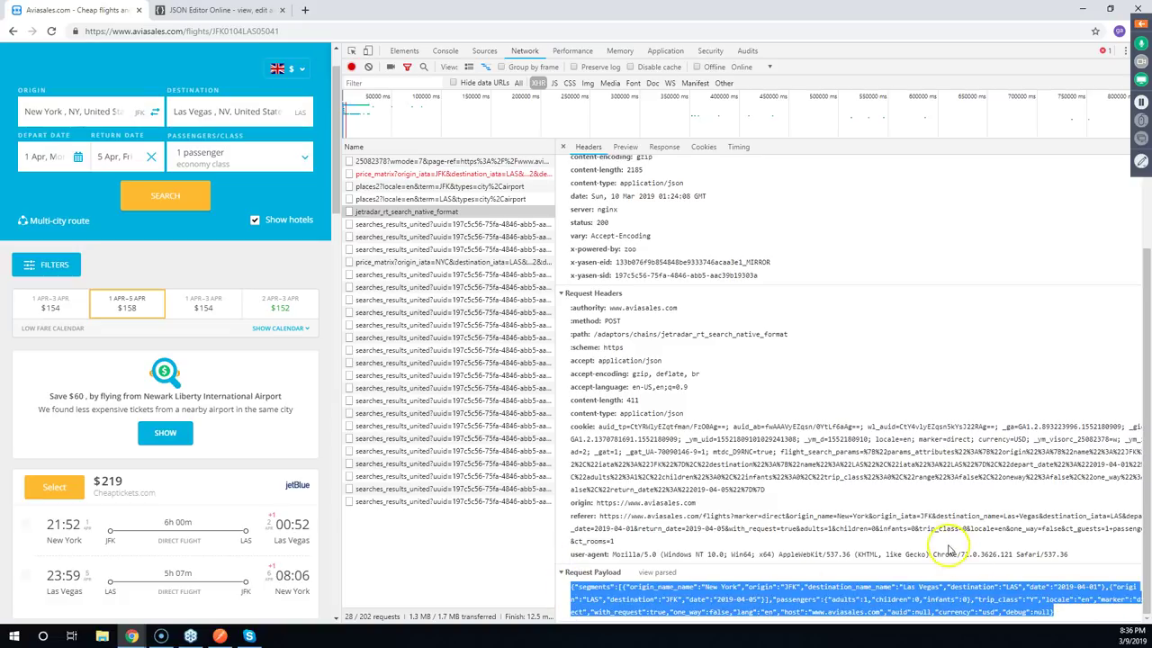
scroll(945, 546, "up", 2)
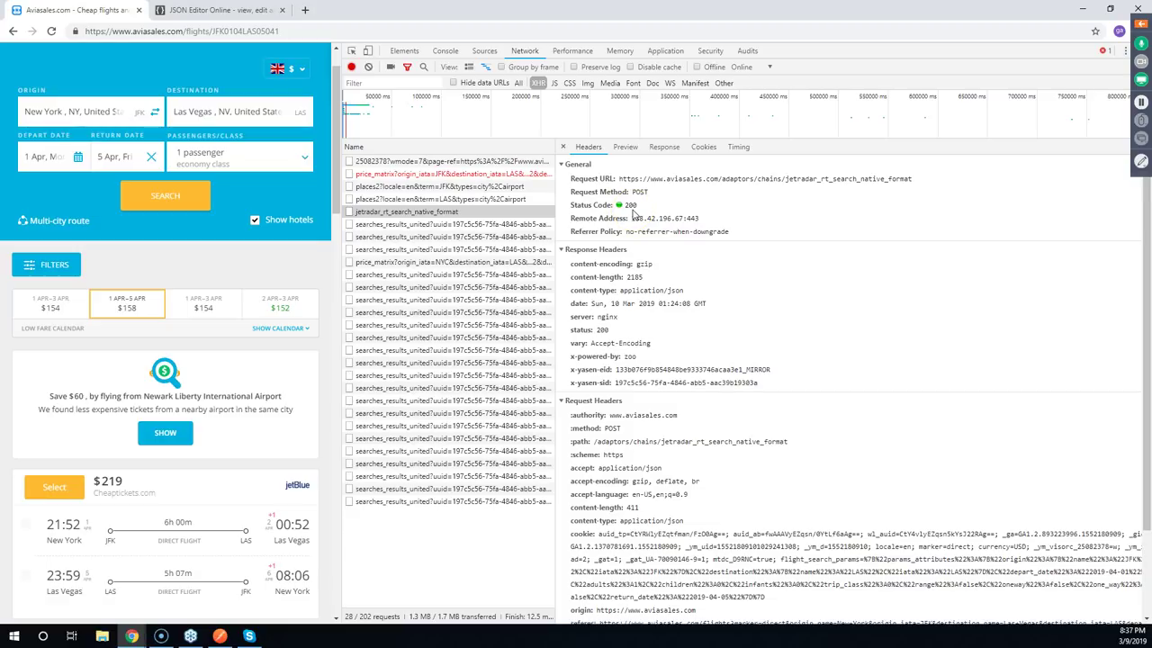
Open the response of the jetradar_rt_search_native_format request and copy its entire JSON text
left_click(666, 147)
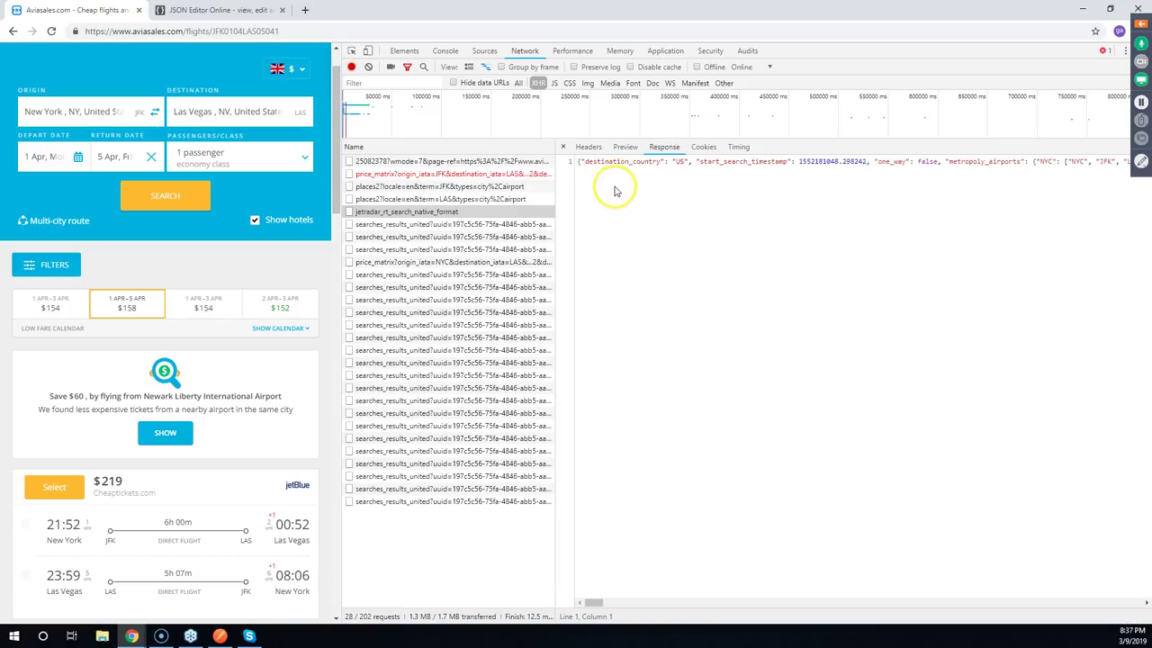
left_click_drag(583, 163, 1148, 198)
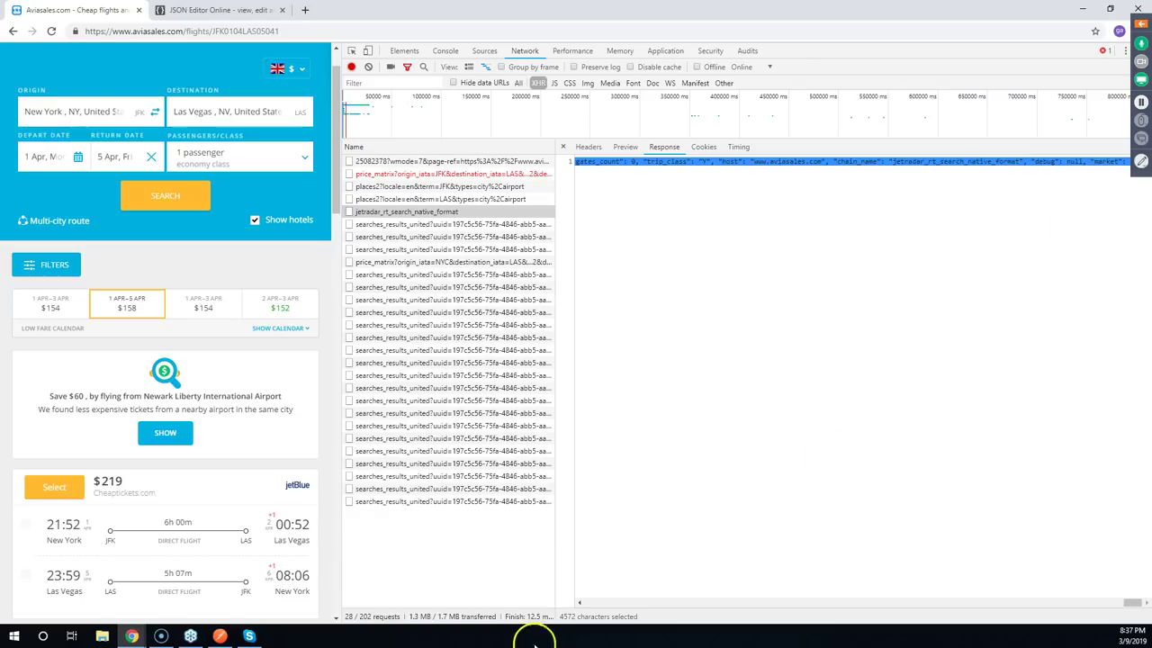
left_click(760, 163)
right_click(760, 162)
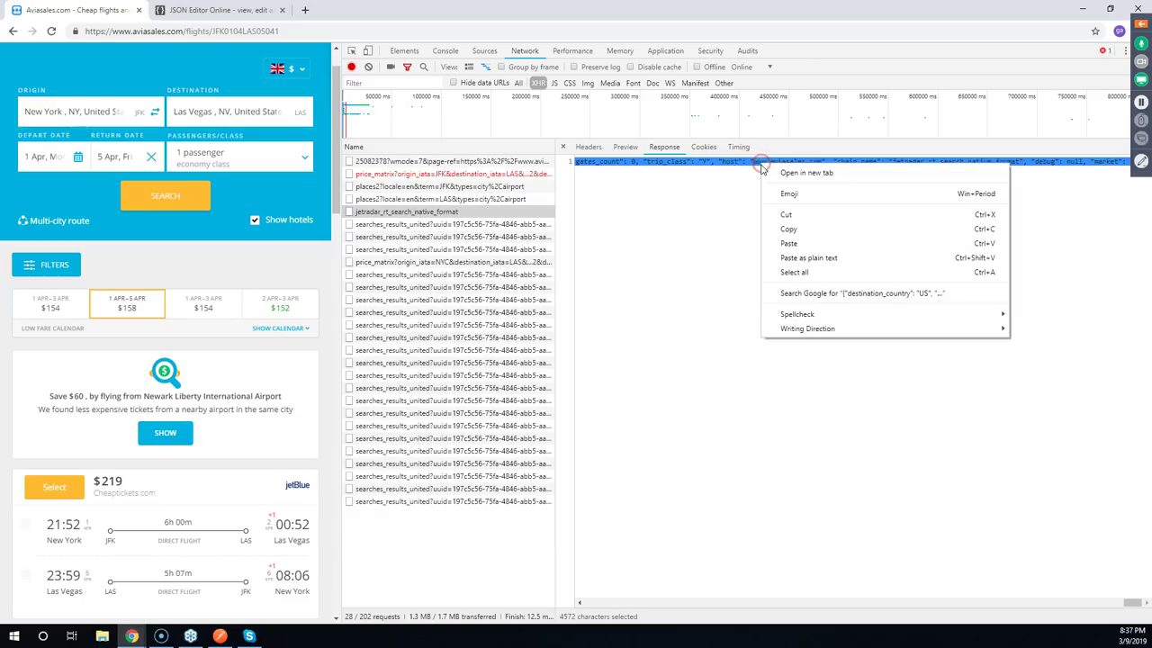
left_click(774, 225)
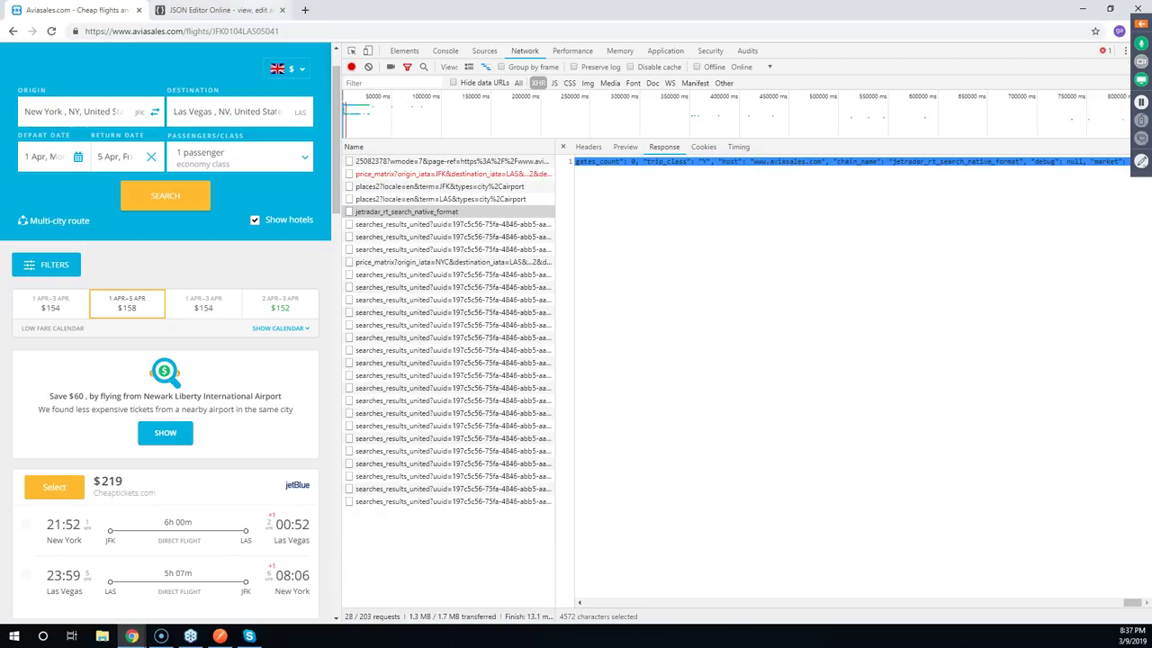
Replace the JSON in JSON Editor Online's text editor with the copied response, convert it to the tree view and back into formatted text
left_click(251, 9)
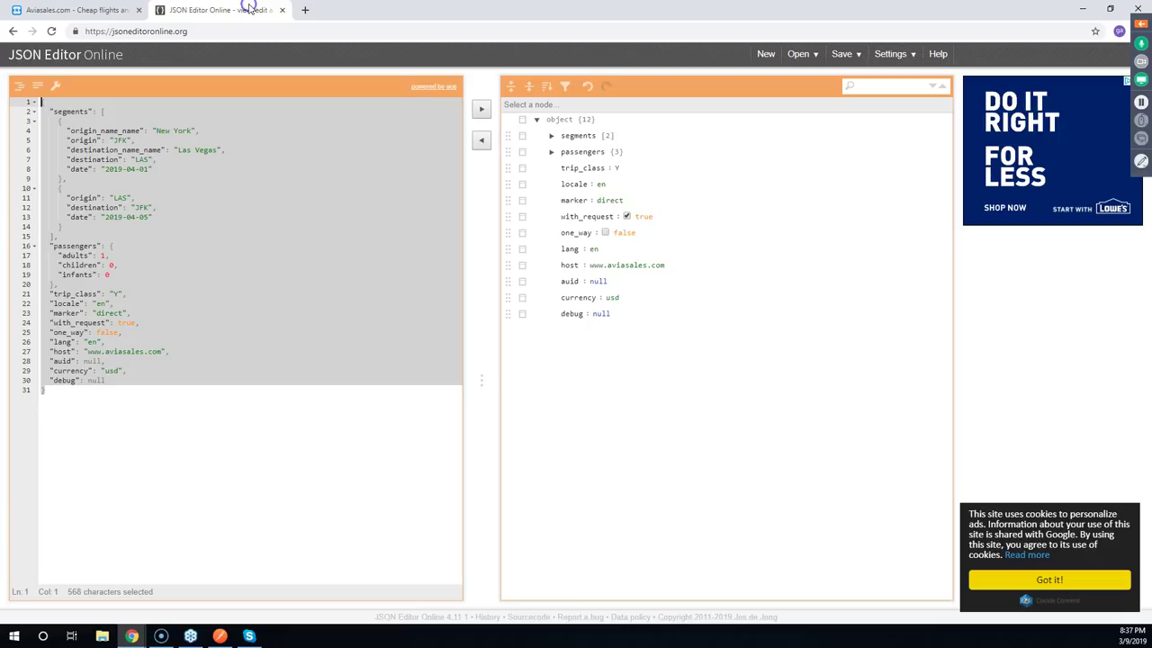
left_click(191, 171)
key("ctrl+a")
key("BackSpace")
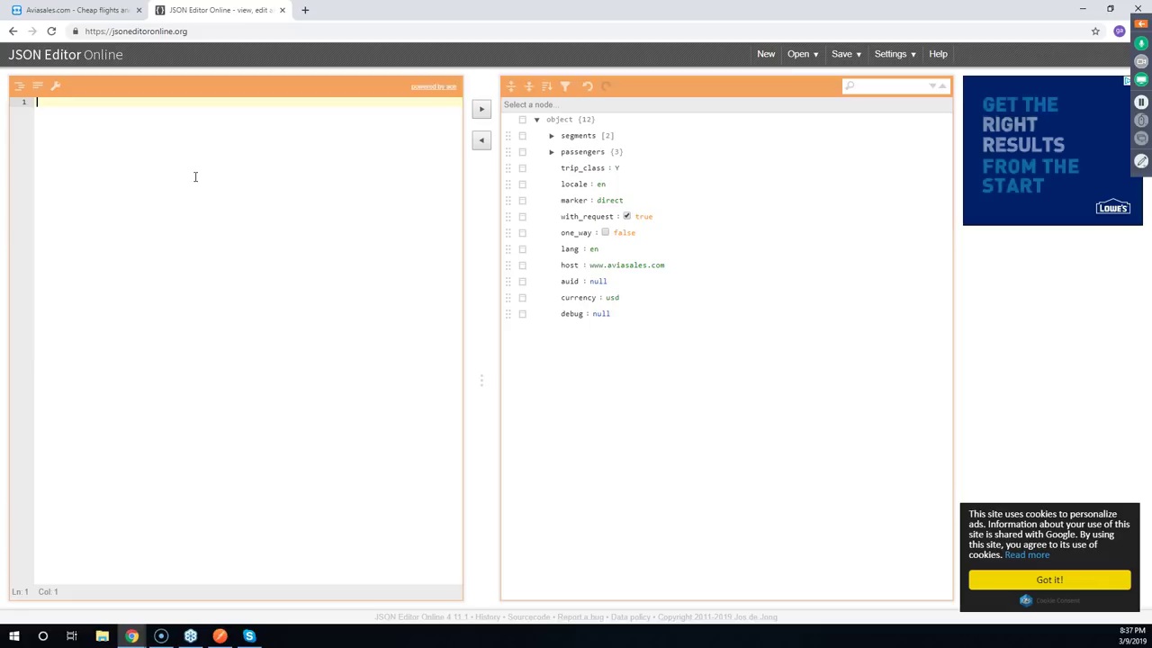
key("ctrl+v")
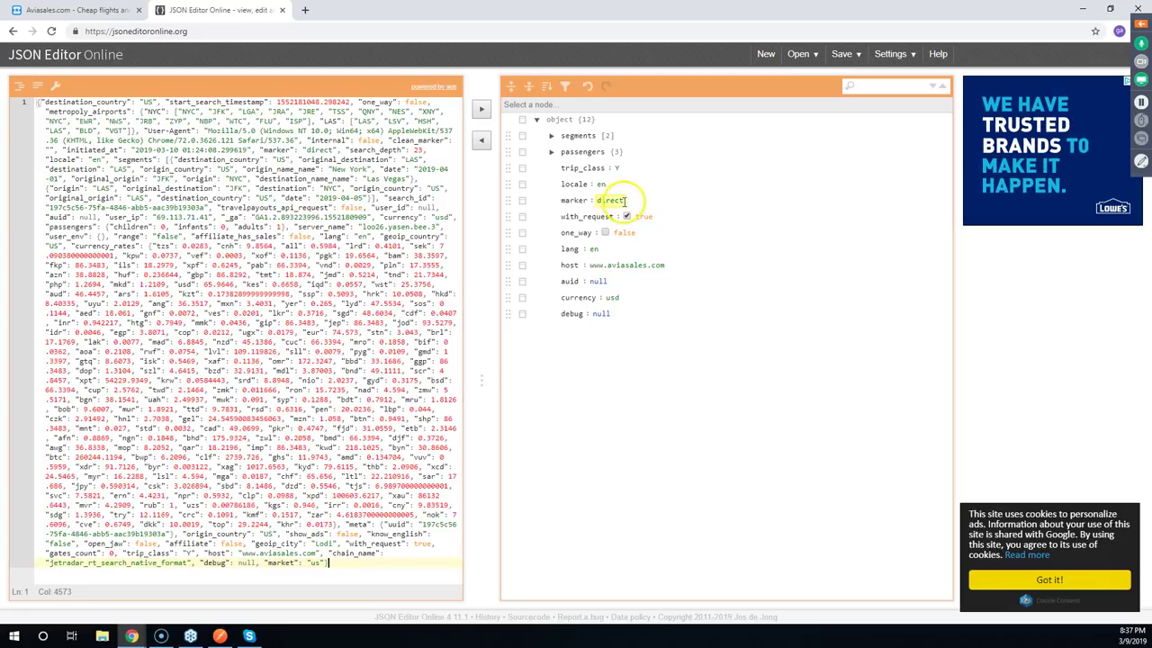
left_click(482, 109)
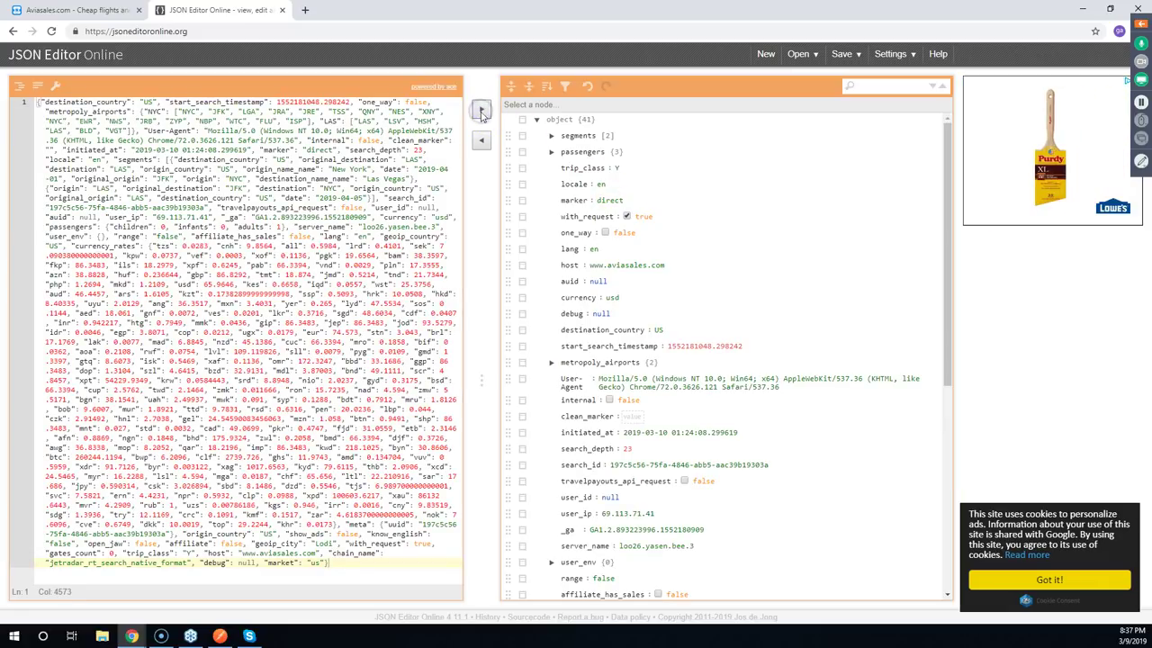
left_click(481, 141)
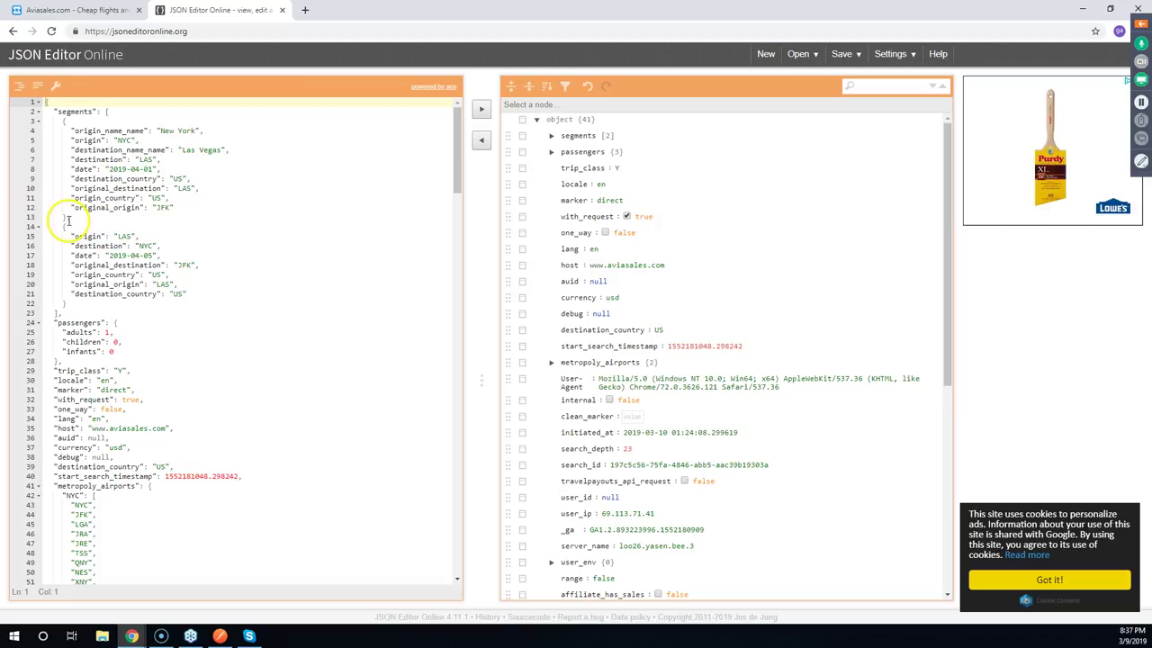
Examine the two segment objects in the formatted response, compare their origin_country fields and look over the fields that follow
left_click_drag(65, 219, 21, 123)
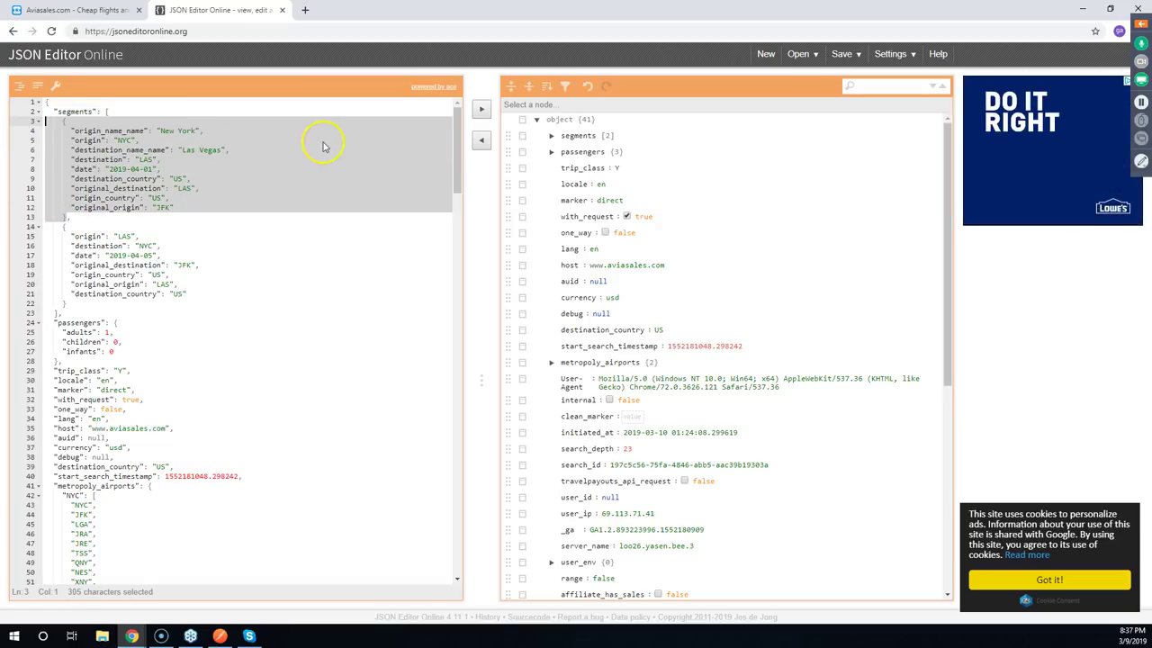
left_click_drag(71, 303, 11, 229)
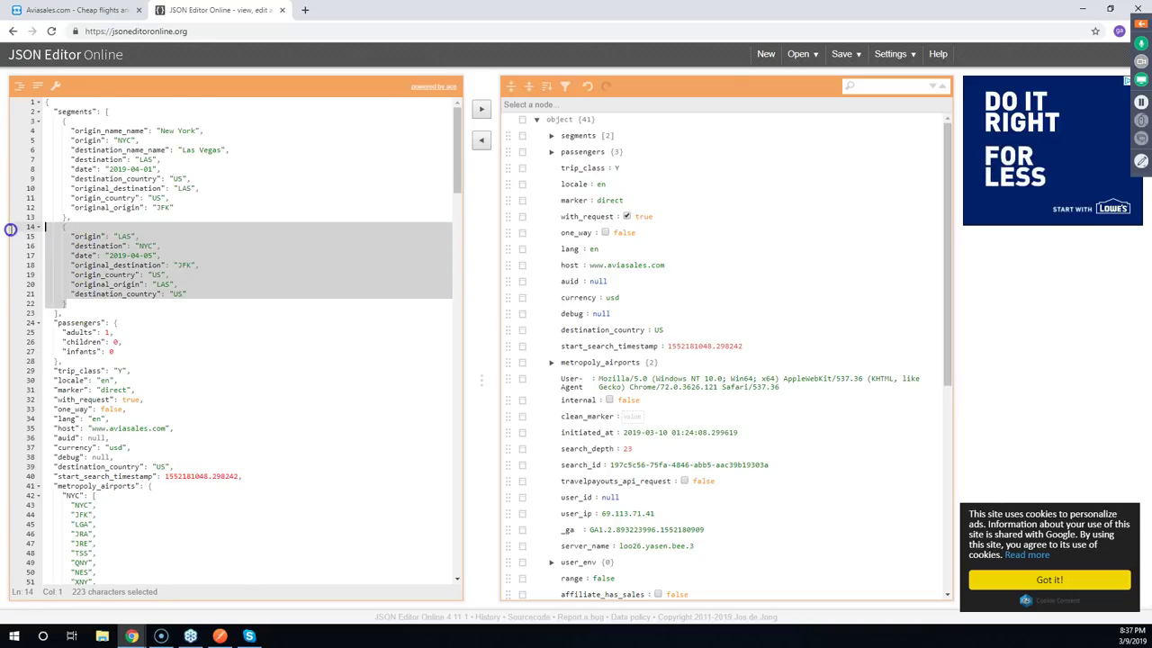
left_click(341, 205)
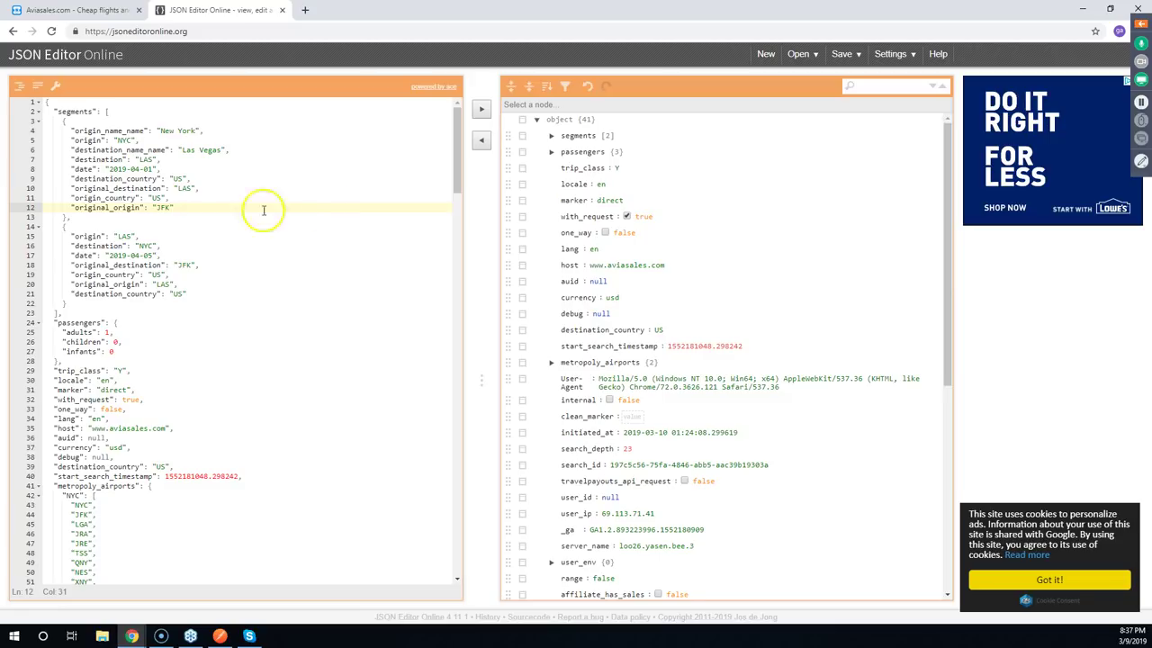
left_click(117, 198)
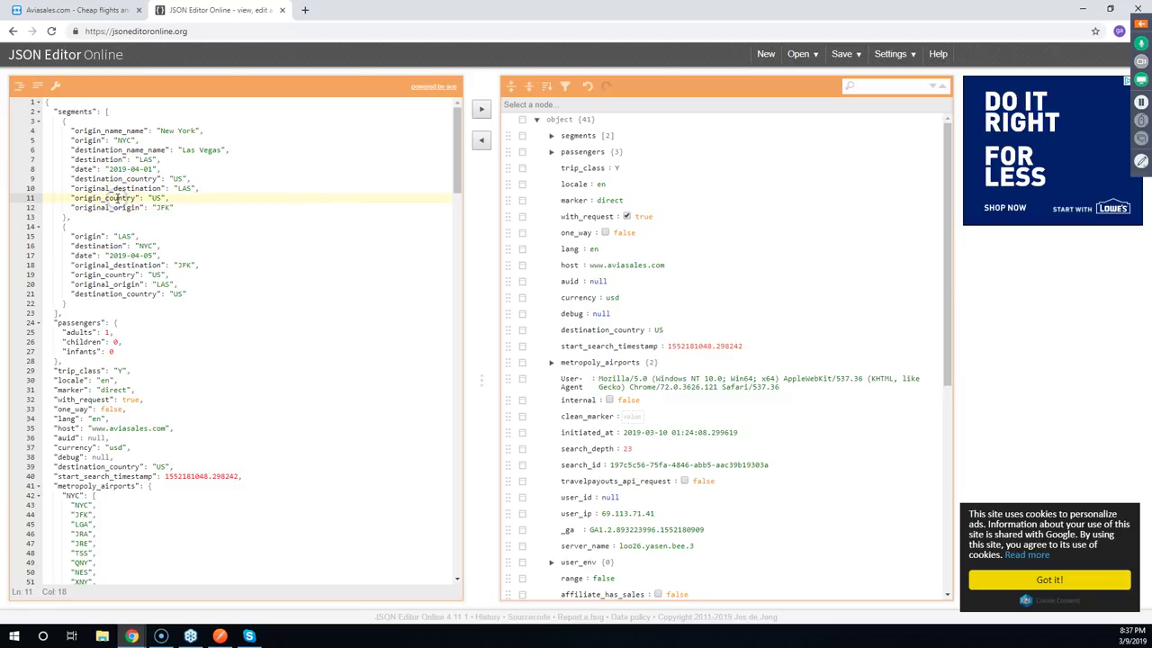
left_click(100, 274)
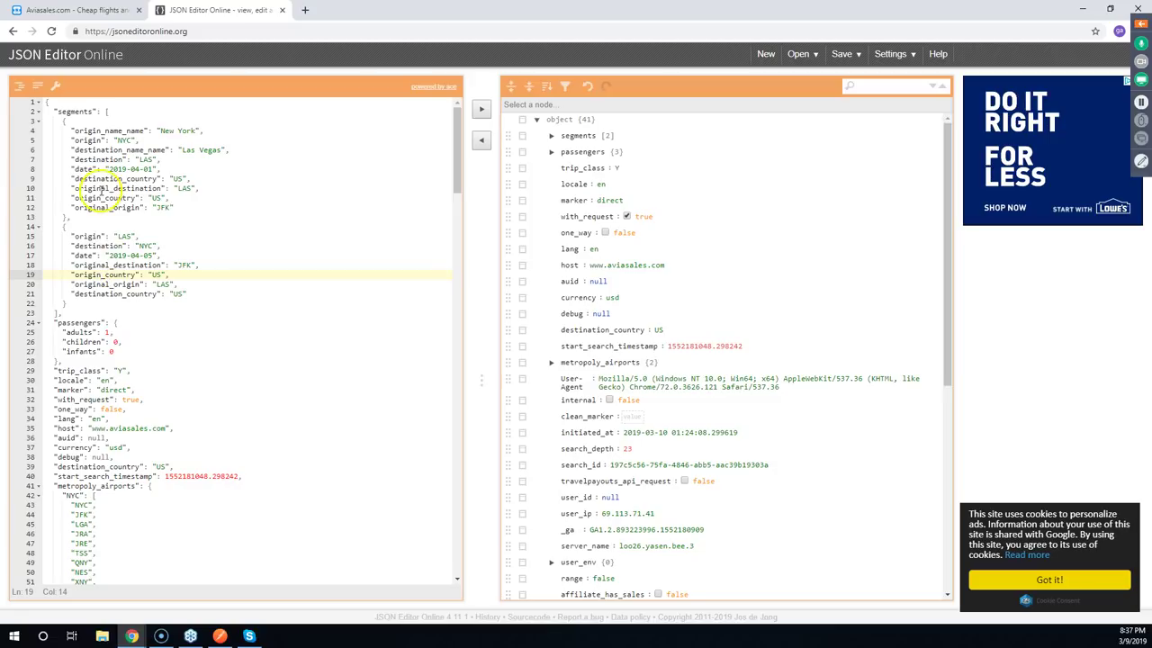
scroll(324, 221, "down", 3)
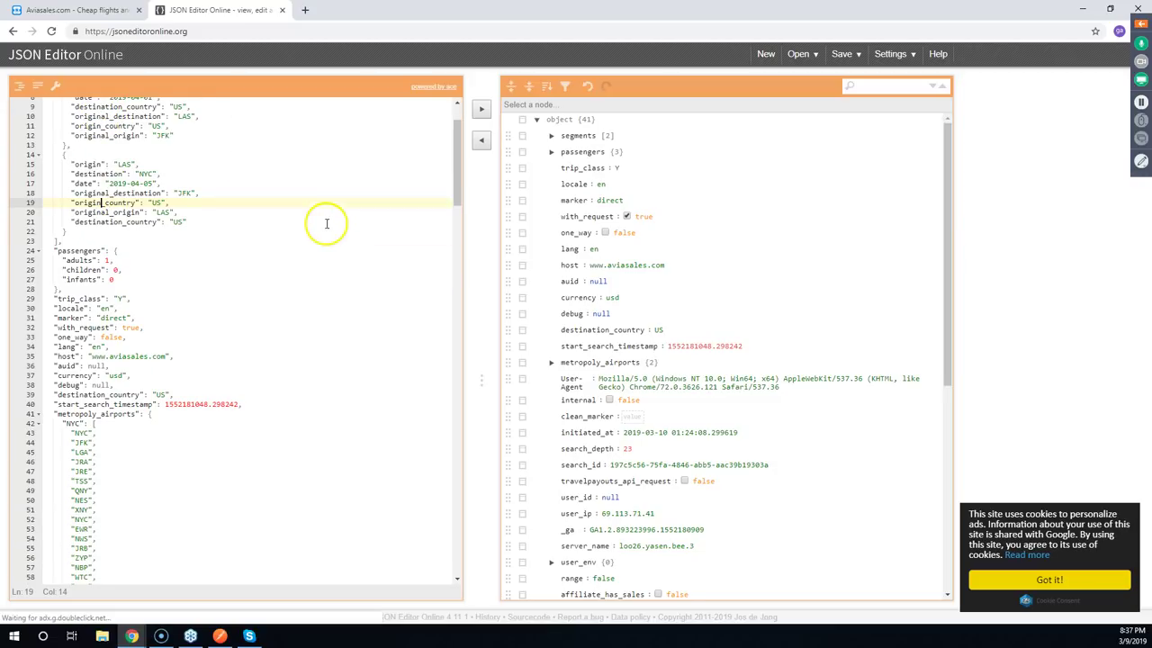
Examine the passengers and trip_class fields and the NYC airport codes under metropoly_airports, including LGA and EWR
left_click(103, 259)
left_click(90, 299)
scroll(267, 232, "down", 3)
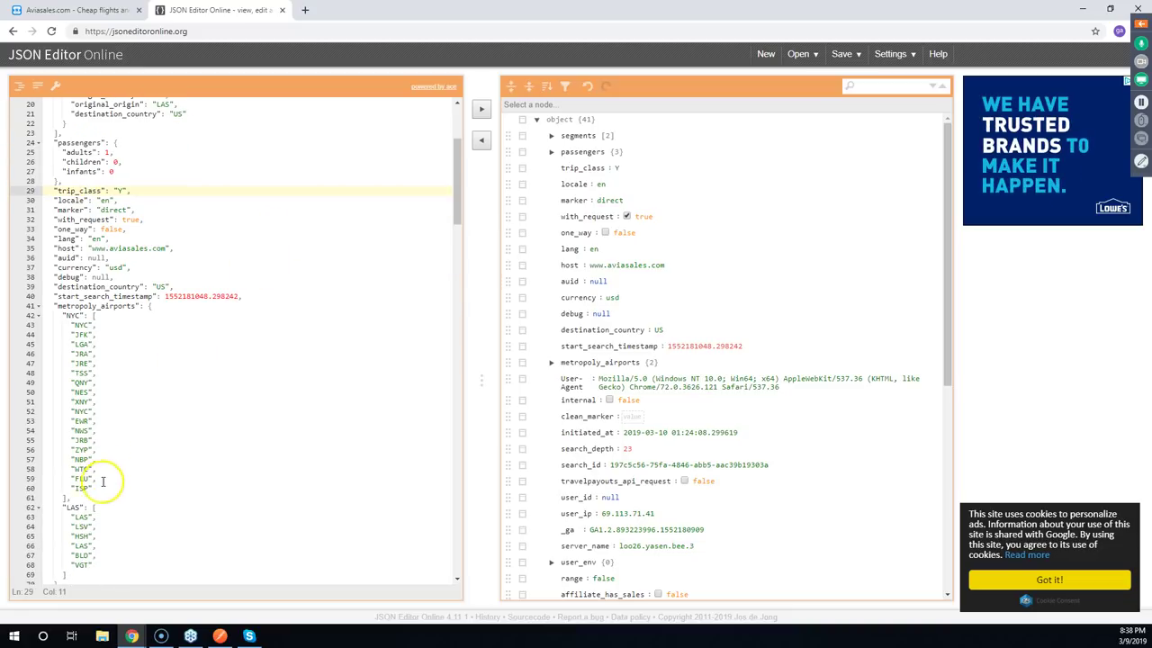
left_click_drag(93, 488, 45, 326)
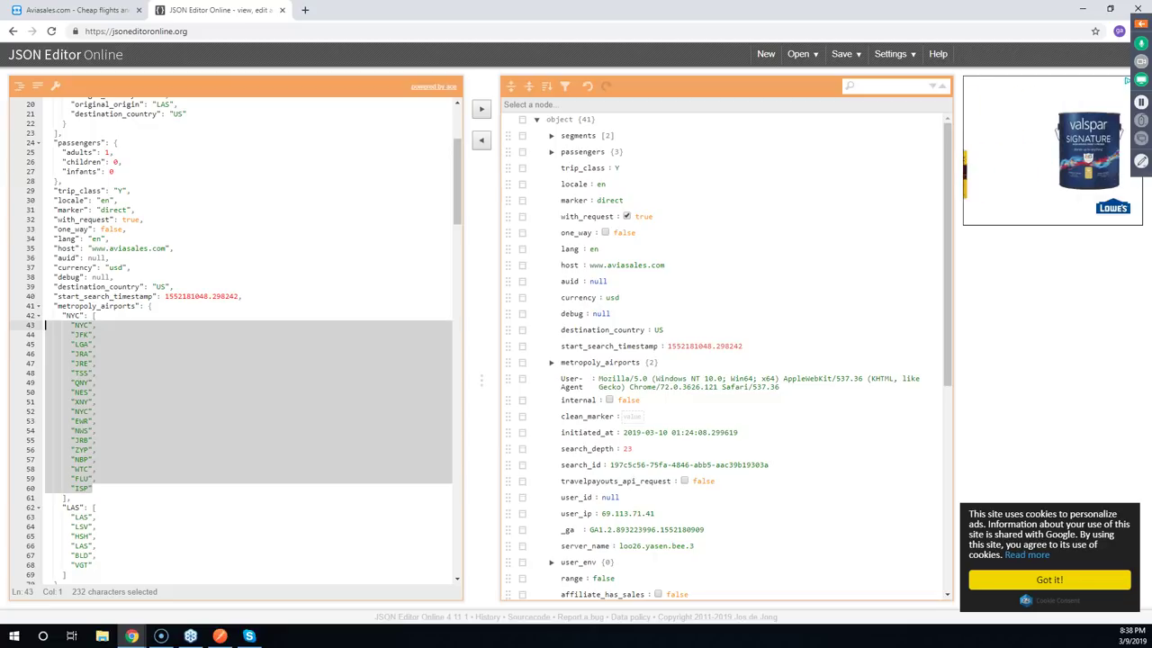
left_click(78, 327)
left_click(80, 344)
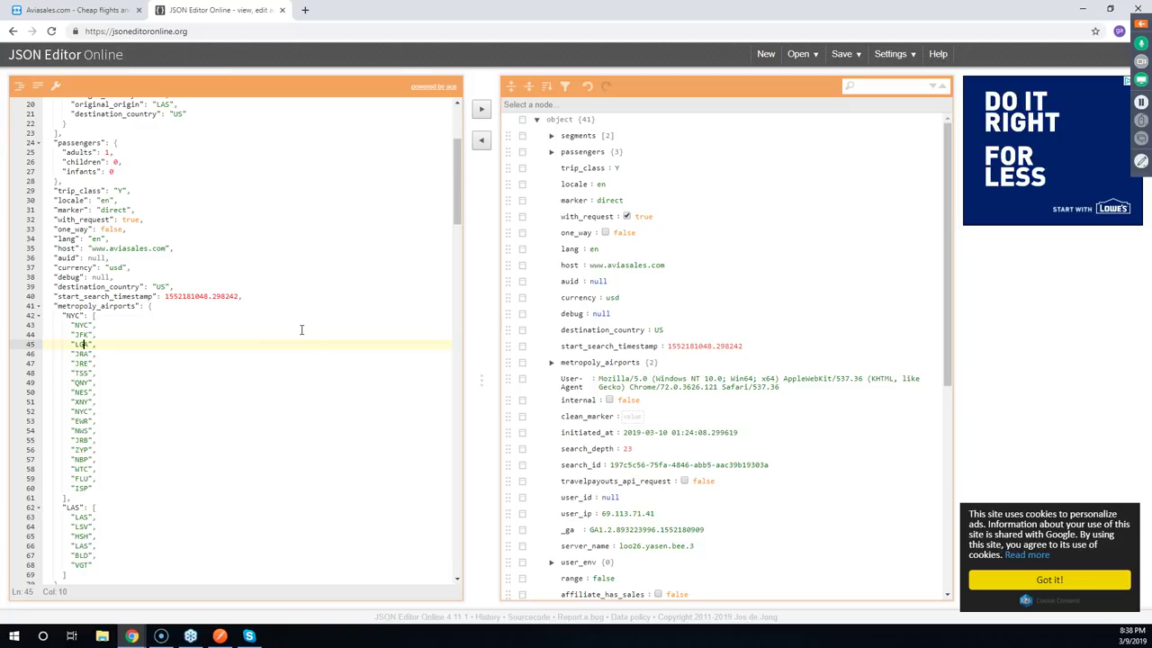
left_click(242, 335)
left_click(87, 420)
double_click(81, 420)
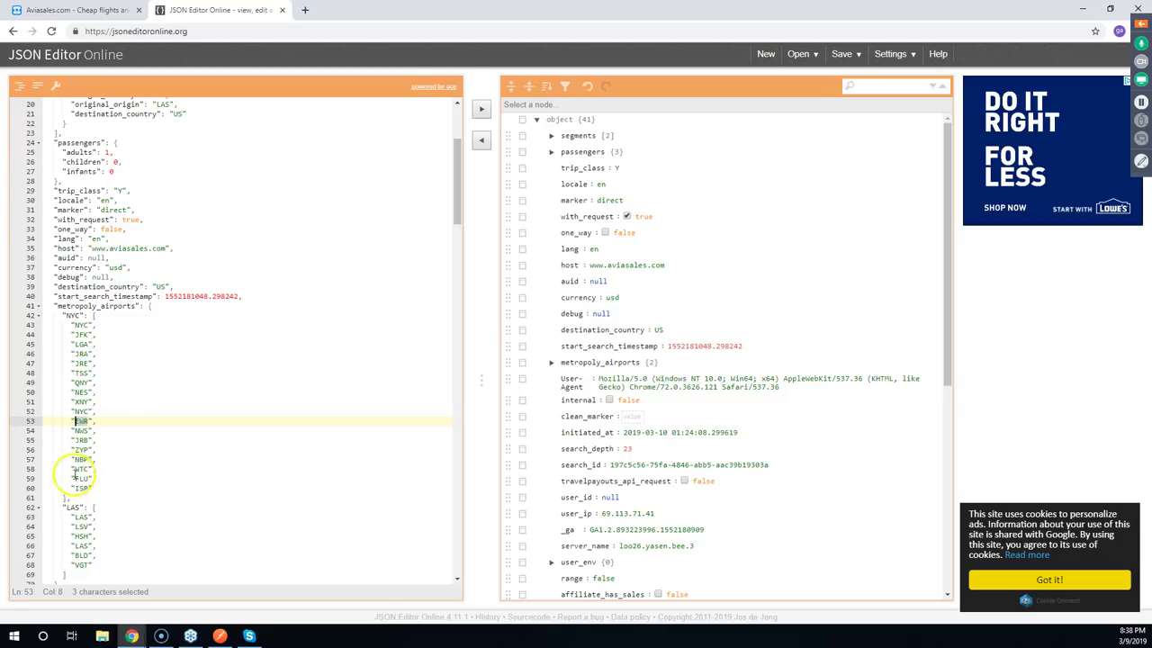
Examine the list of LAS airport codes under metropoly_airports in the formatted response
scroll(135, 387, "down", 3)
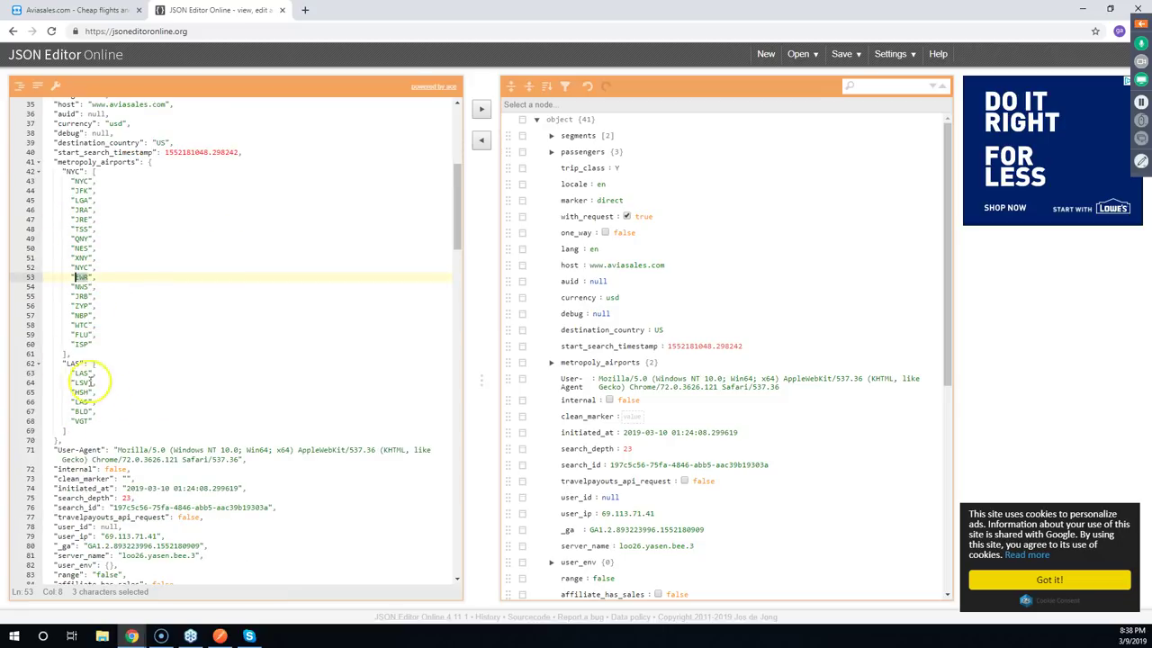
left_click_drag(79, 373, 80, 420)
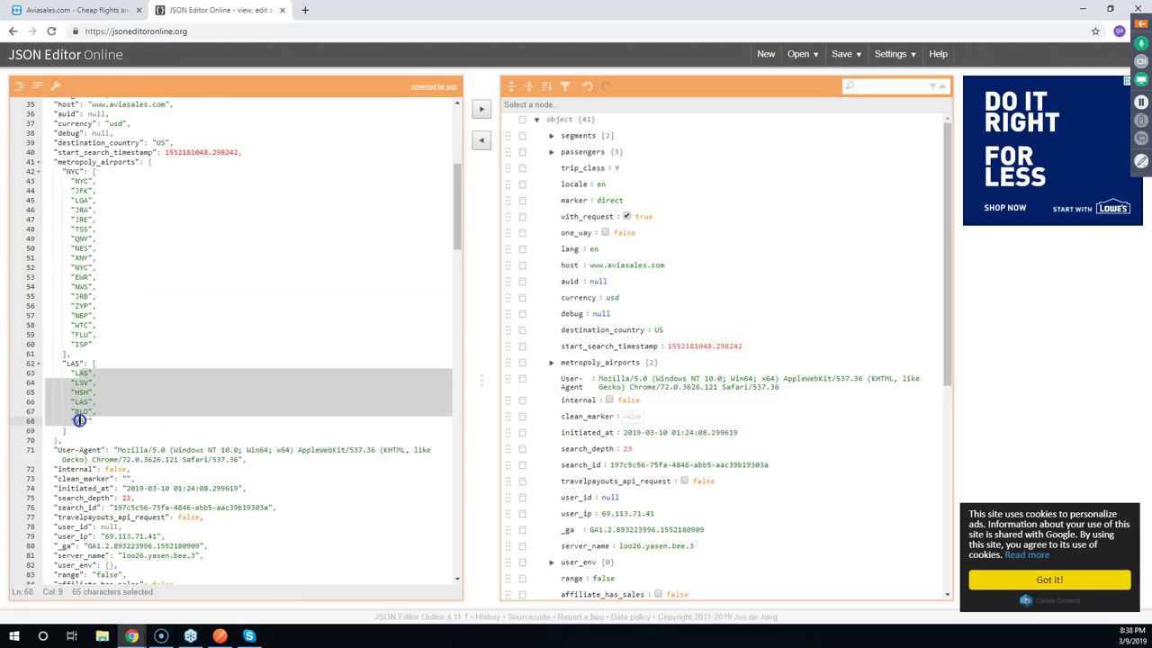
left_click(167, 394)
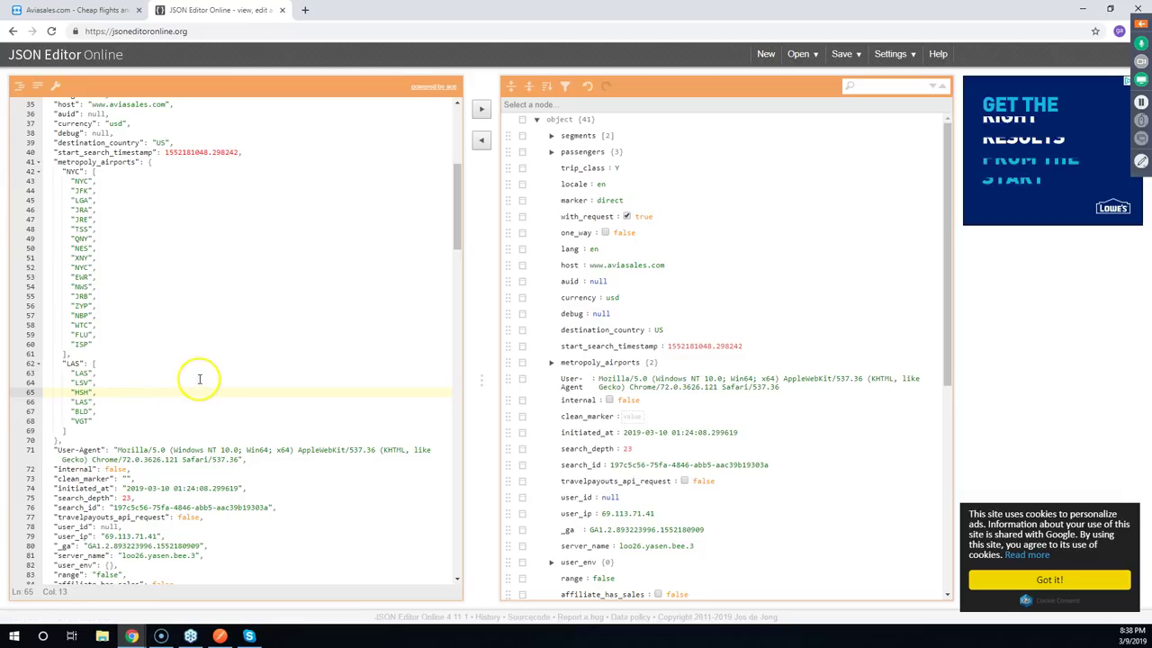
Look over the remaining response fields from User-Agent through currency_rates to the end of the JSON
scroll(198, 379, "down", 3)
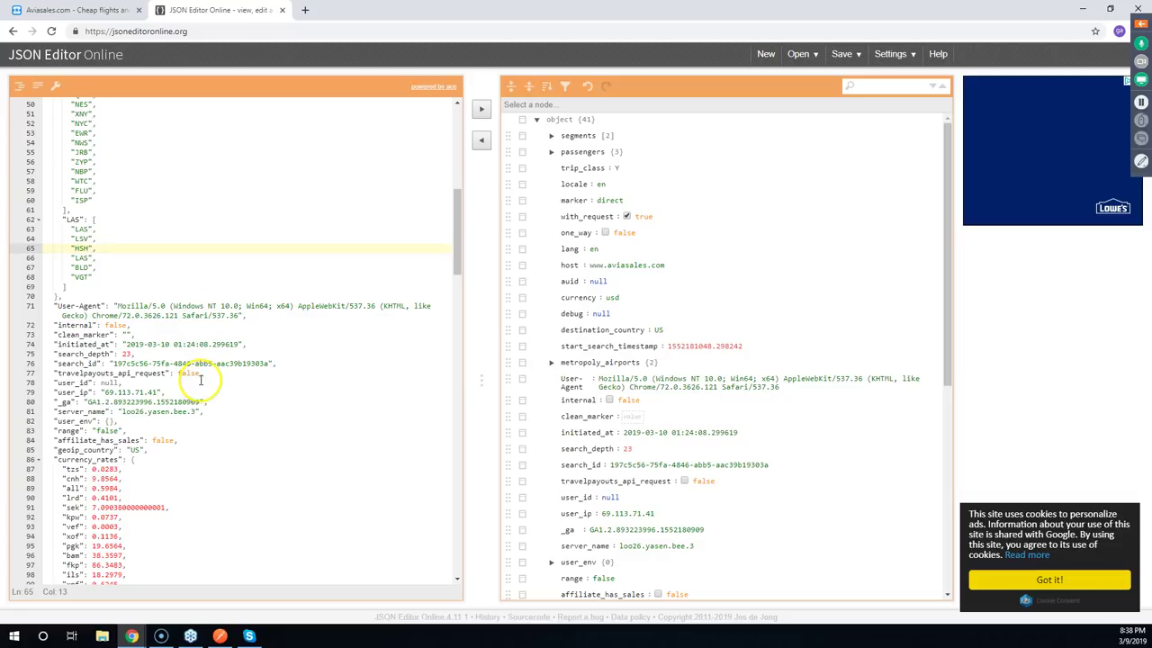
scroll(200, 379, "down", 2)
left_click_drag(54, 194, 151, 379)
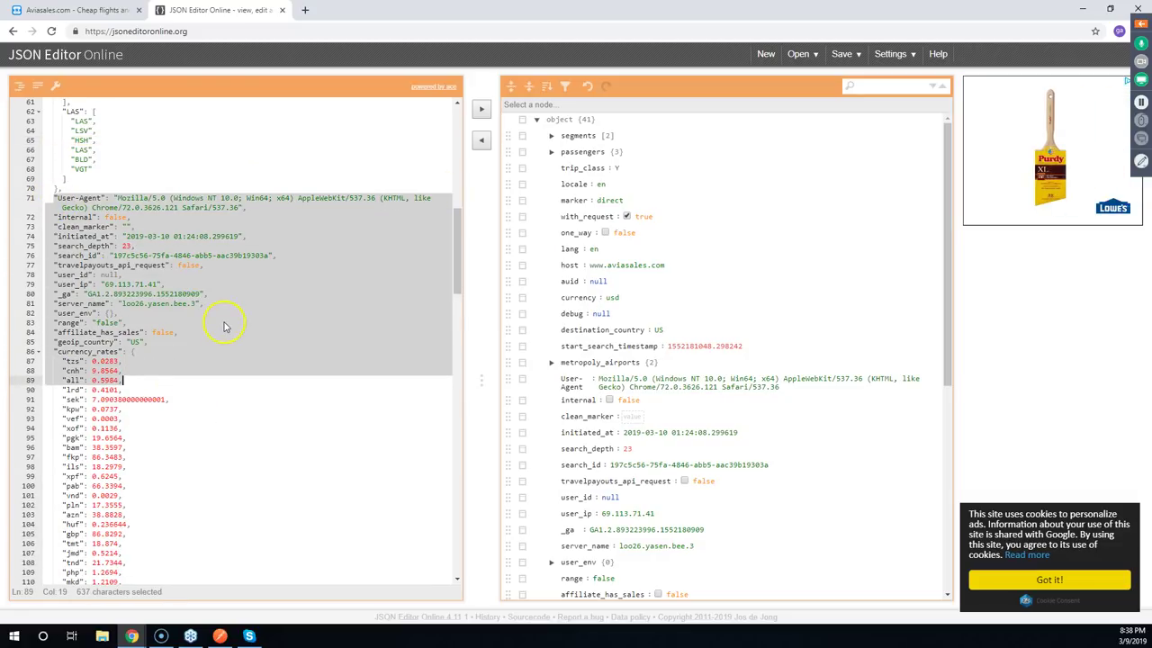
scroll(225, 328, "down", 15)
scroll(152, 339, "down", 17)
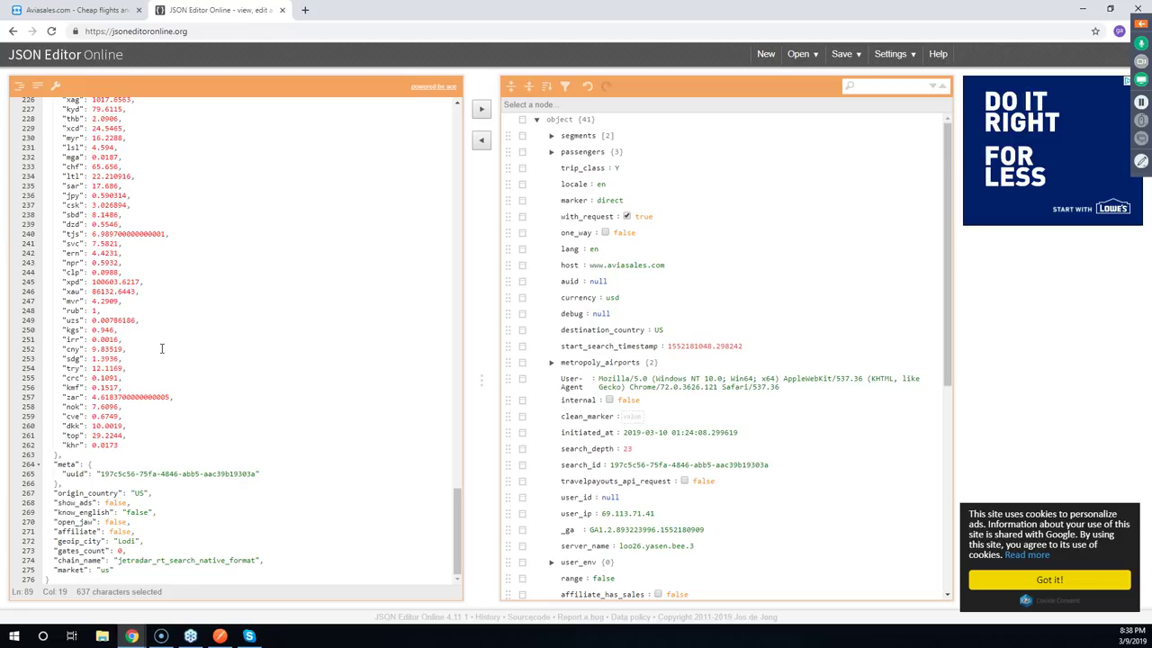
Switch back to the Aviasales tab and review the request payload and response of jetradar_rt_search_native_format
left_click(117, 11)
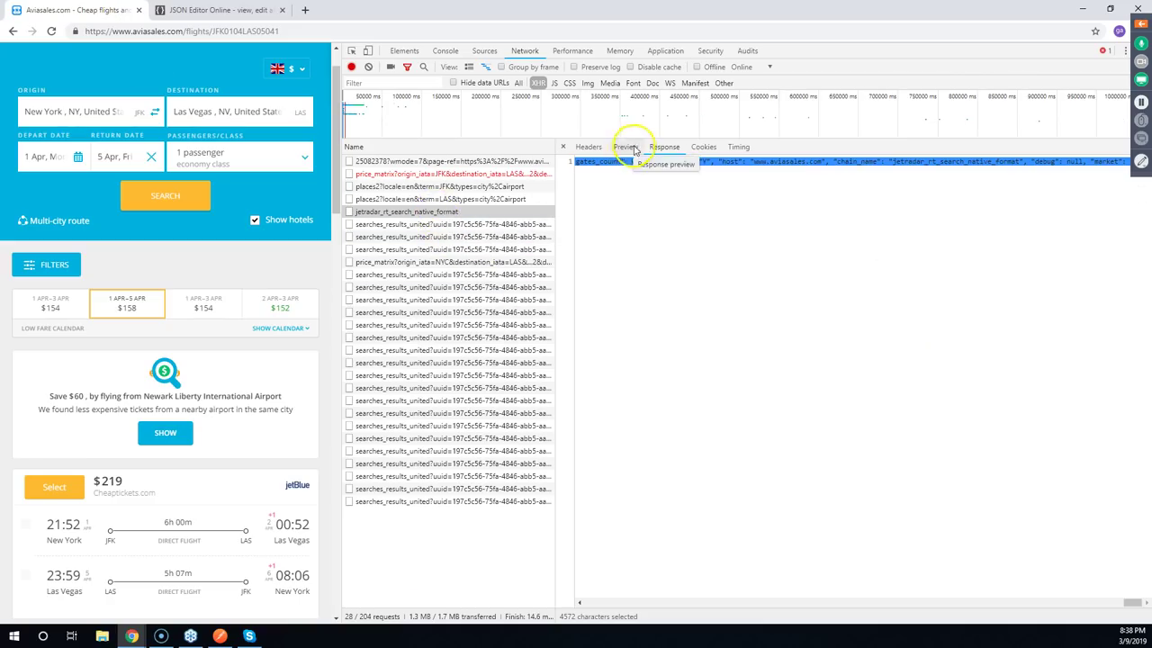
left_click(589, 146)
scroll(691, 414, "down", 3)
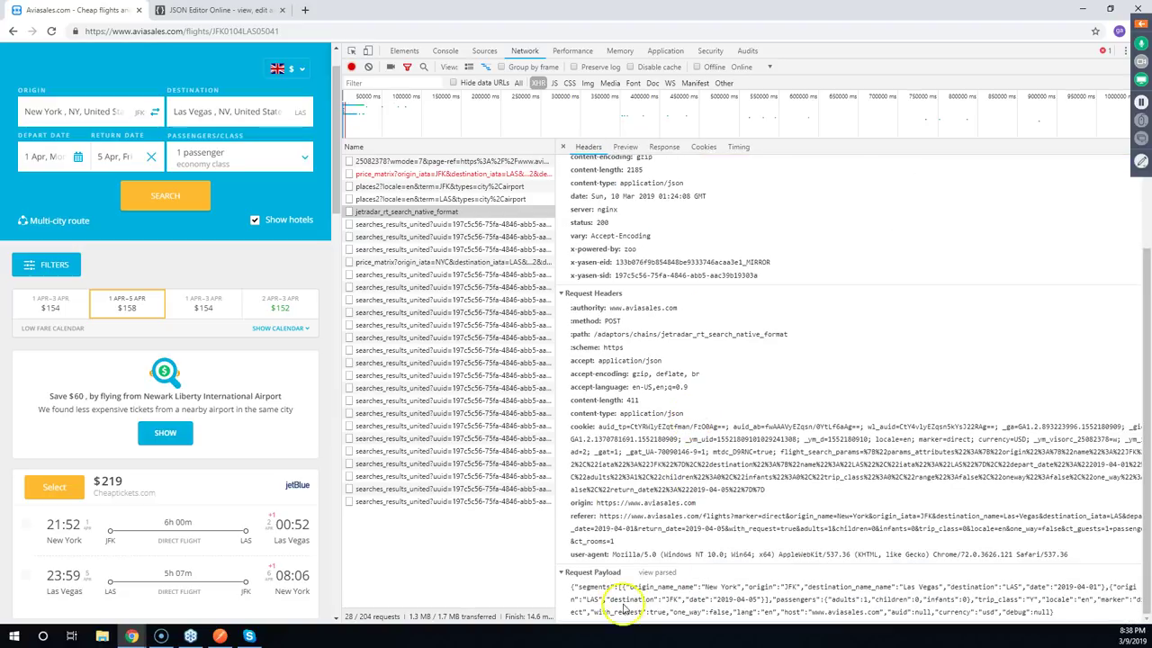
left_click(662, 147)
key("ctrl+a")
left_click(625, 147)
left_click(663, 147)
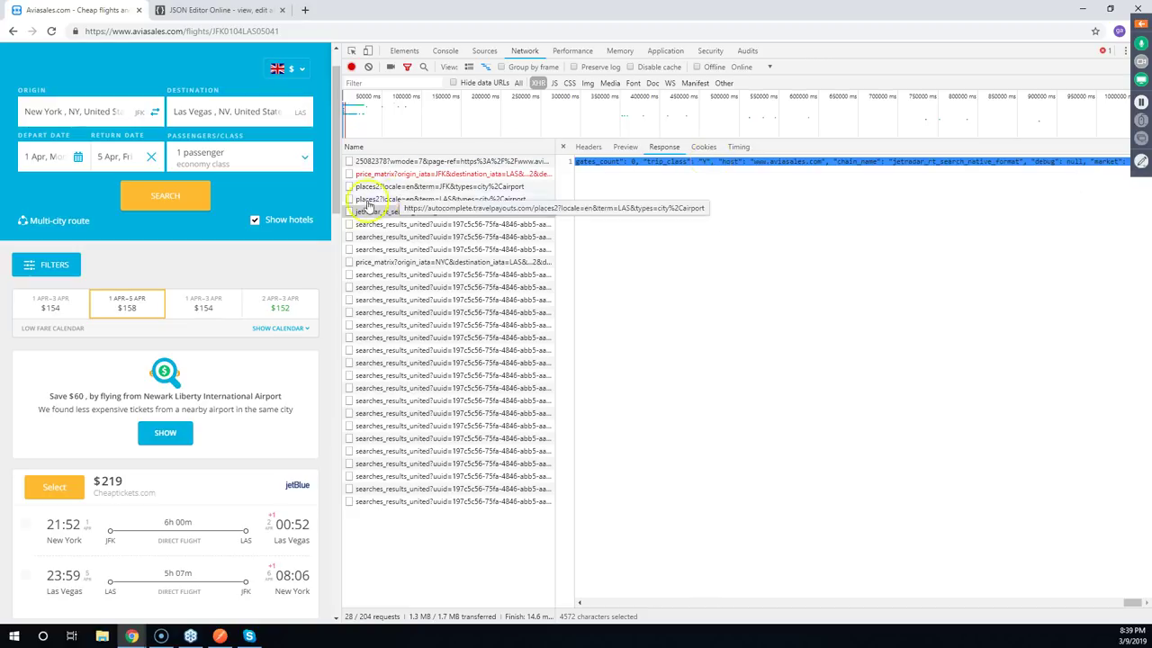
Widen the Aviasales page area and look over the listed flight results and the search filters
left_click_drag(334, 193, 994, 185)
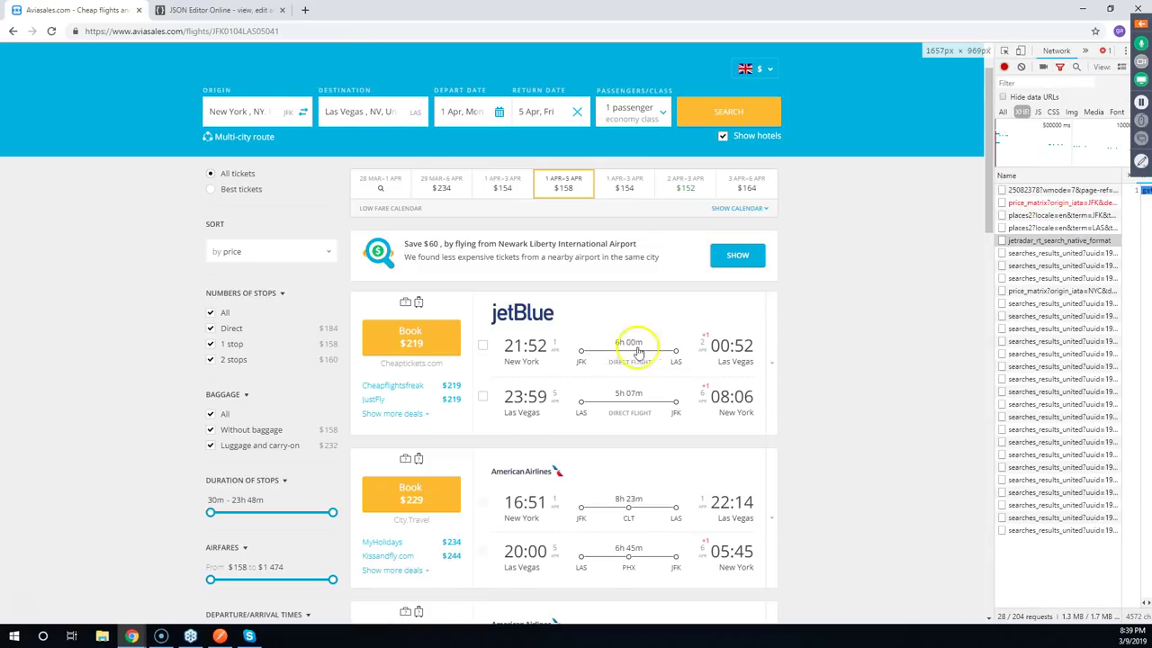
scroll(697, 351, "down", 3)
scroll(706, 354, "up", 3)
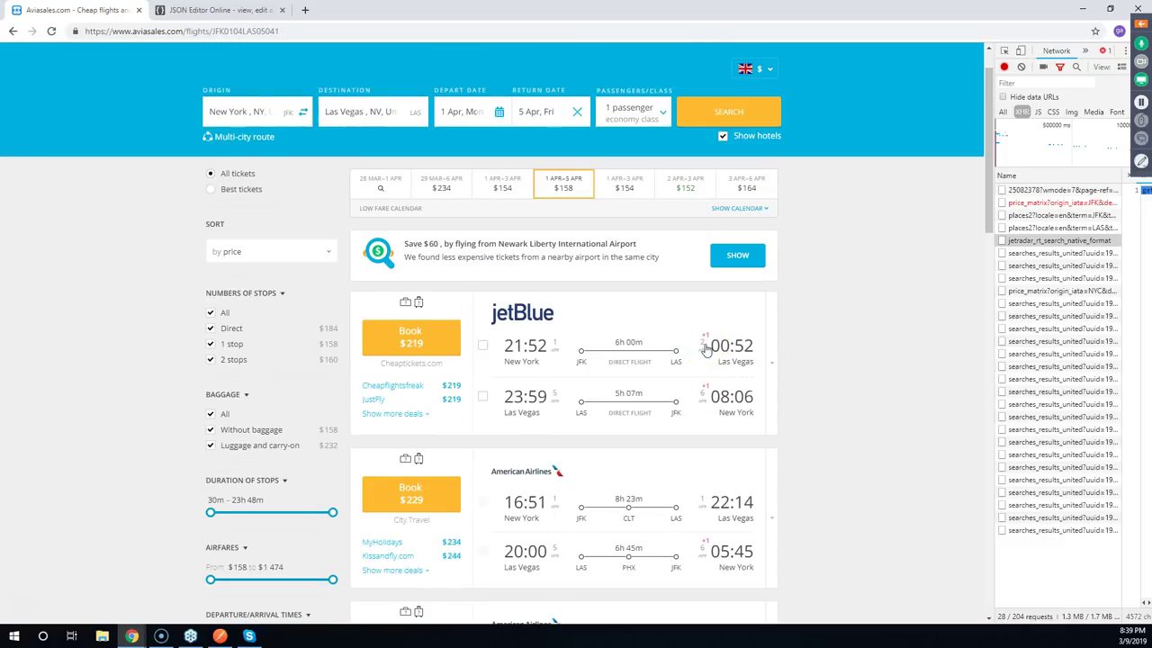
left_click(908, 294)
scroll(610, 309, "down", 3)
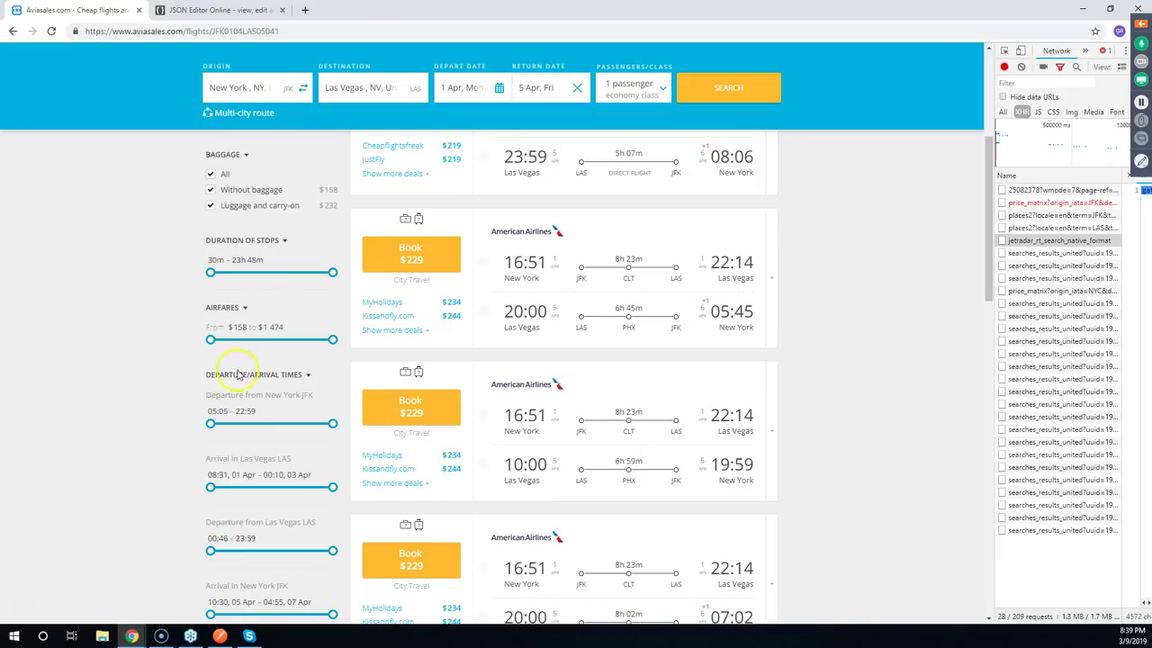
scroll(822, 535, "down", 2)
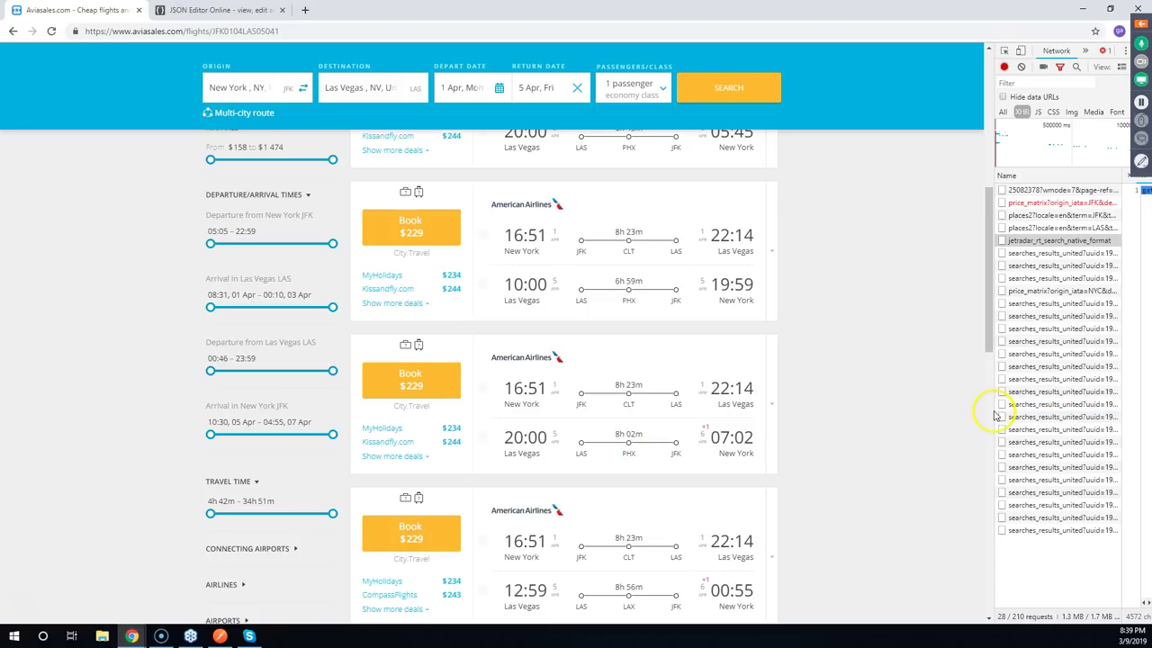
Open the response of the first searches_results_united request and enlarge the developer tools area
left_click_drag(993, 410, 542, 442)
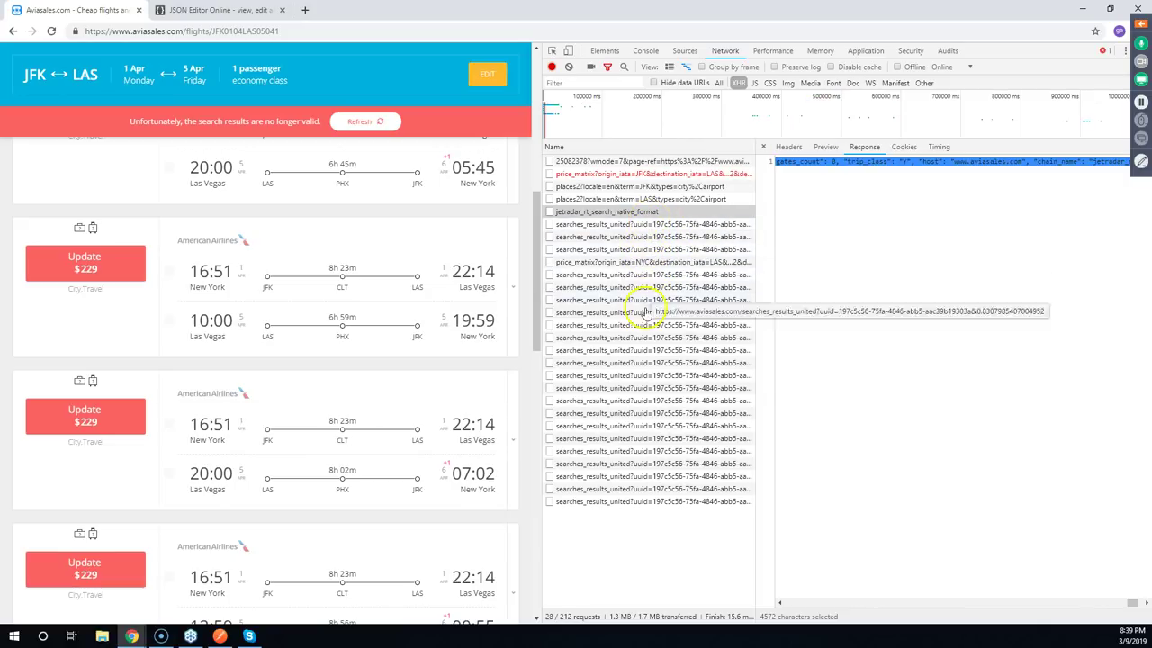
left_click(615, 241)
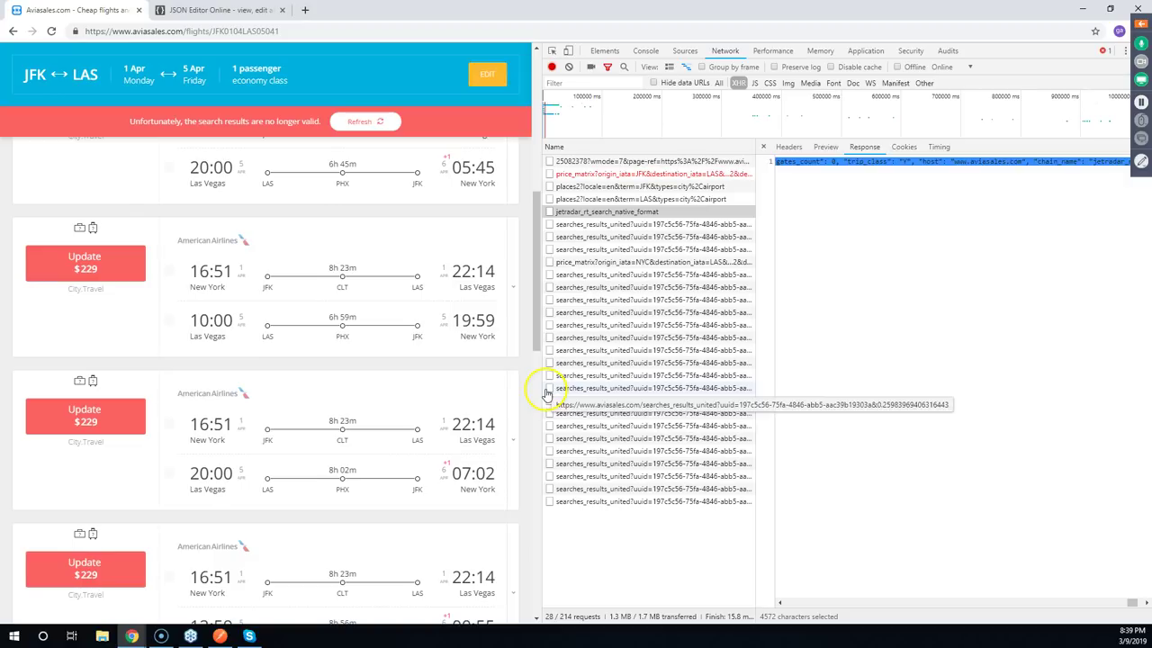
left_click_drag(549, 387, 717, 387)
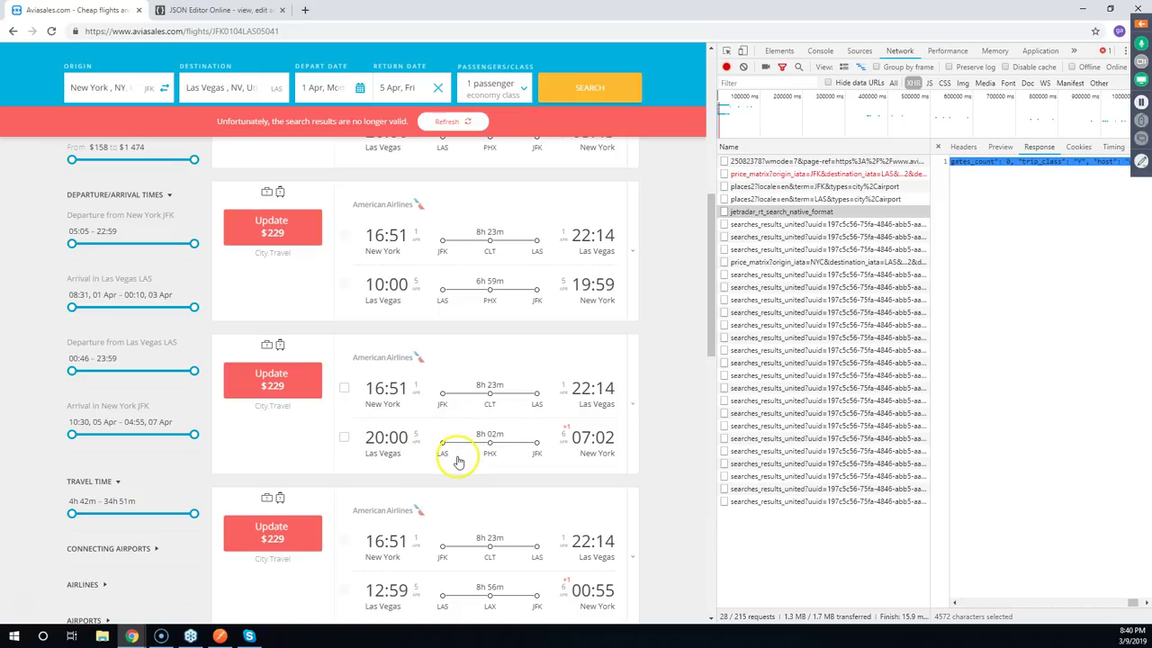
left_click(835, 226)
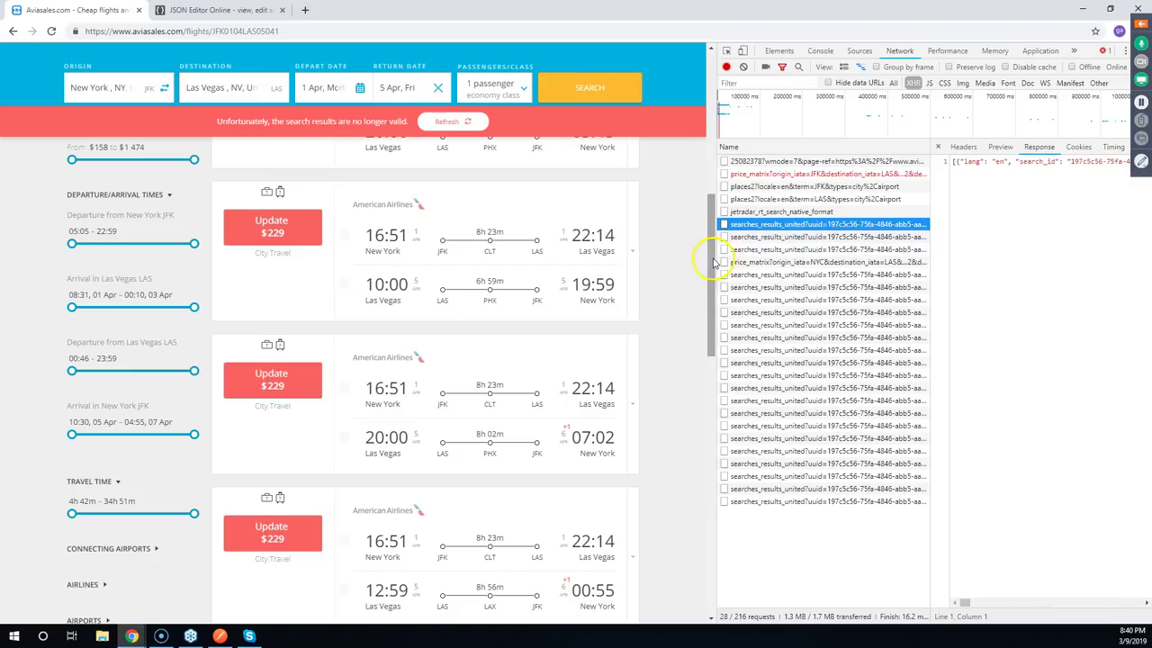
left_click_drag(720, 257, 462, 291)
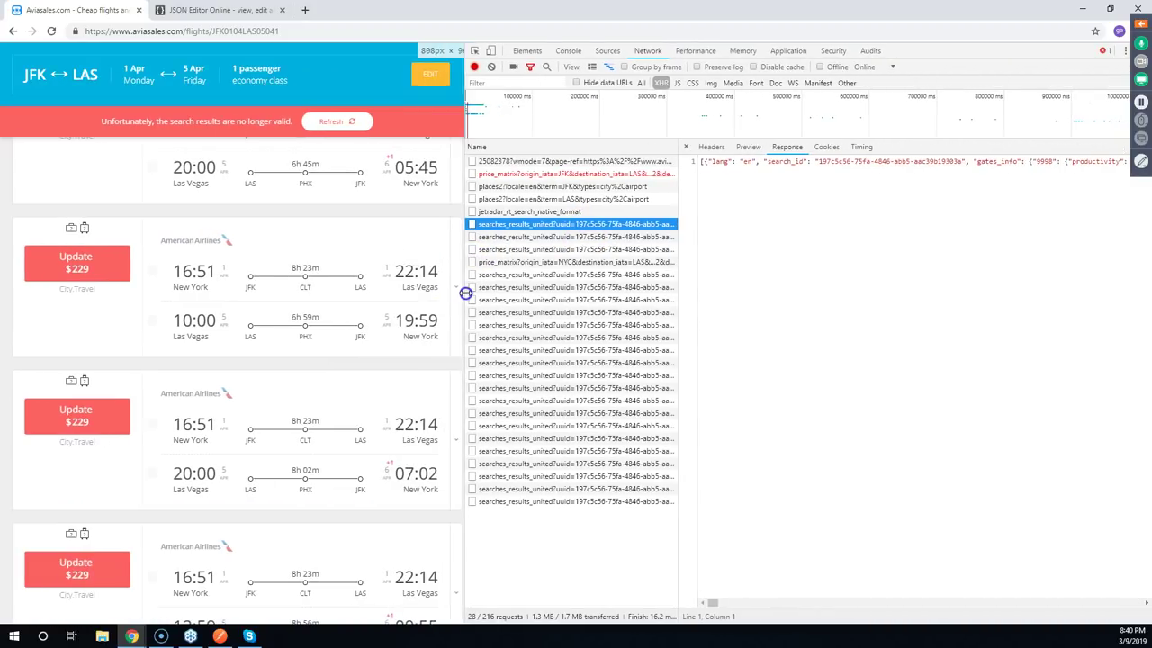
Examine the first searches_results_united request's headers, focusing on the uuid parameter and trailing number in its request URL
left_click(711, 147)
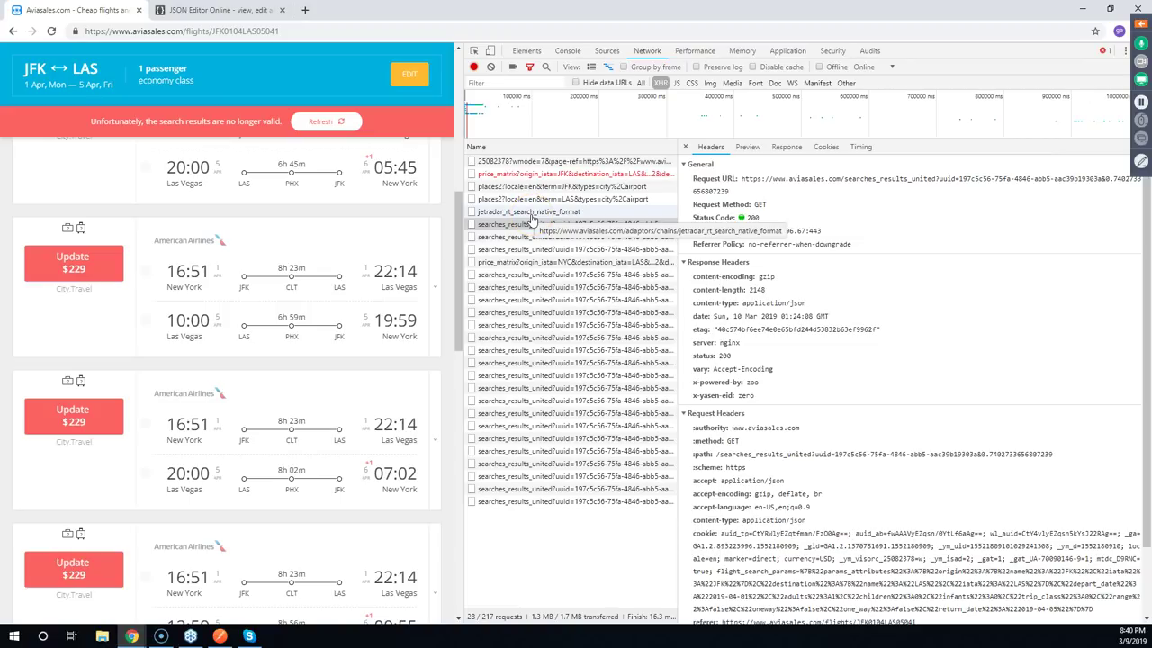
left_click(536, 224)
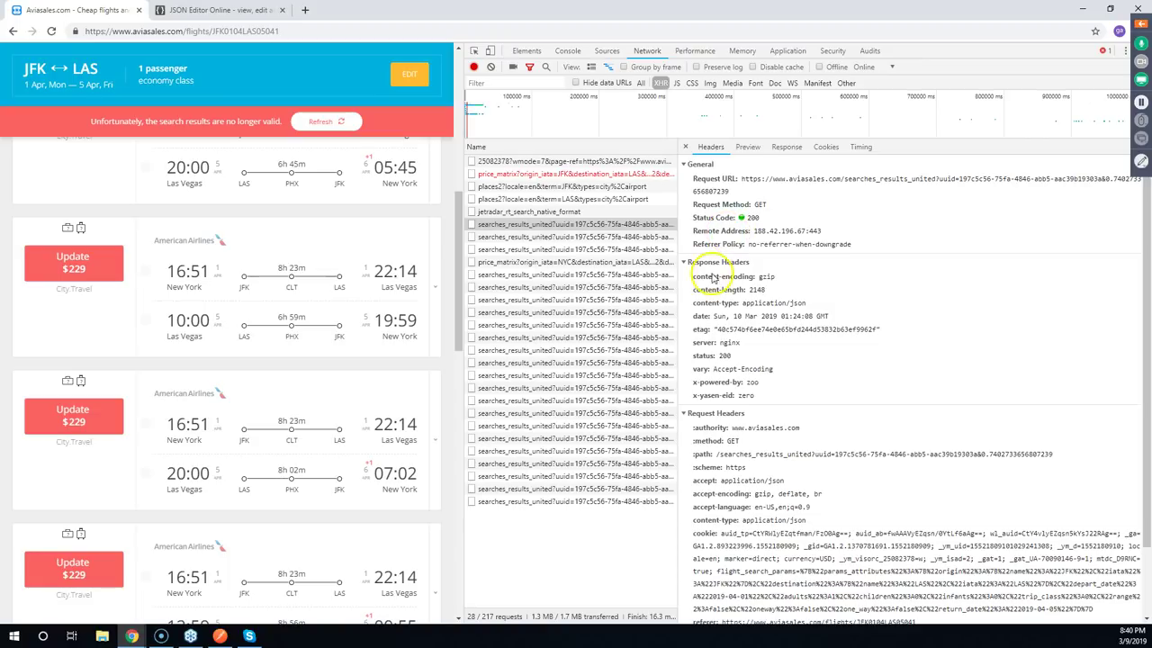
left_click_drag(464, 316, 312, 321)
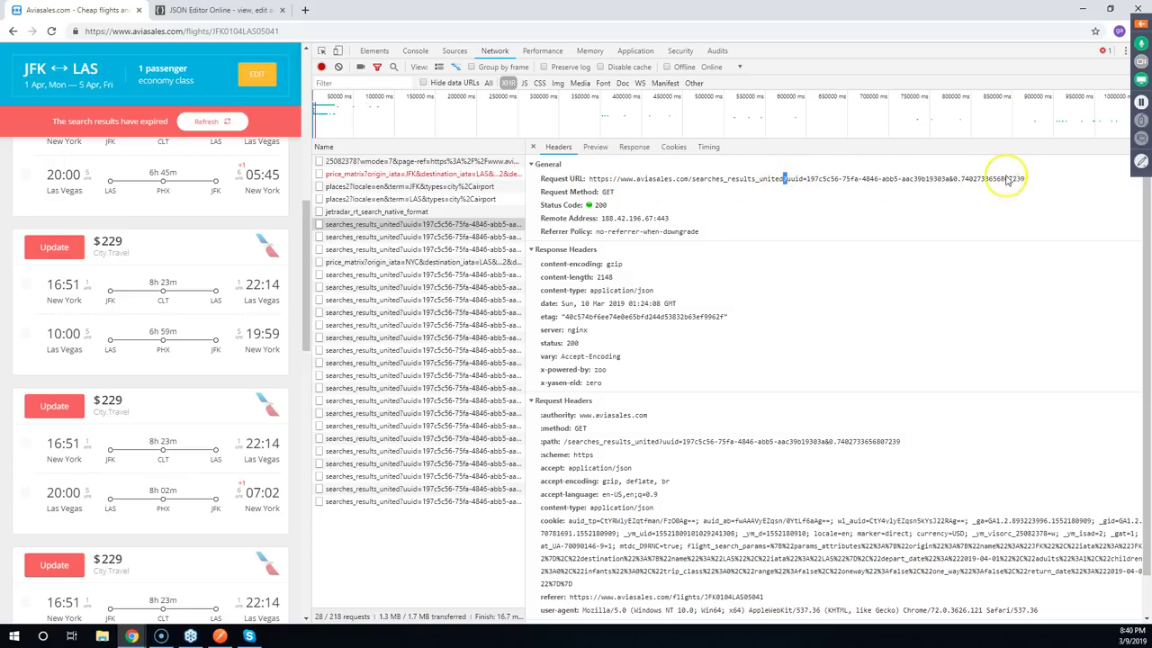
left_click(790, 180)
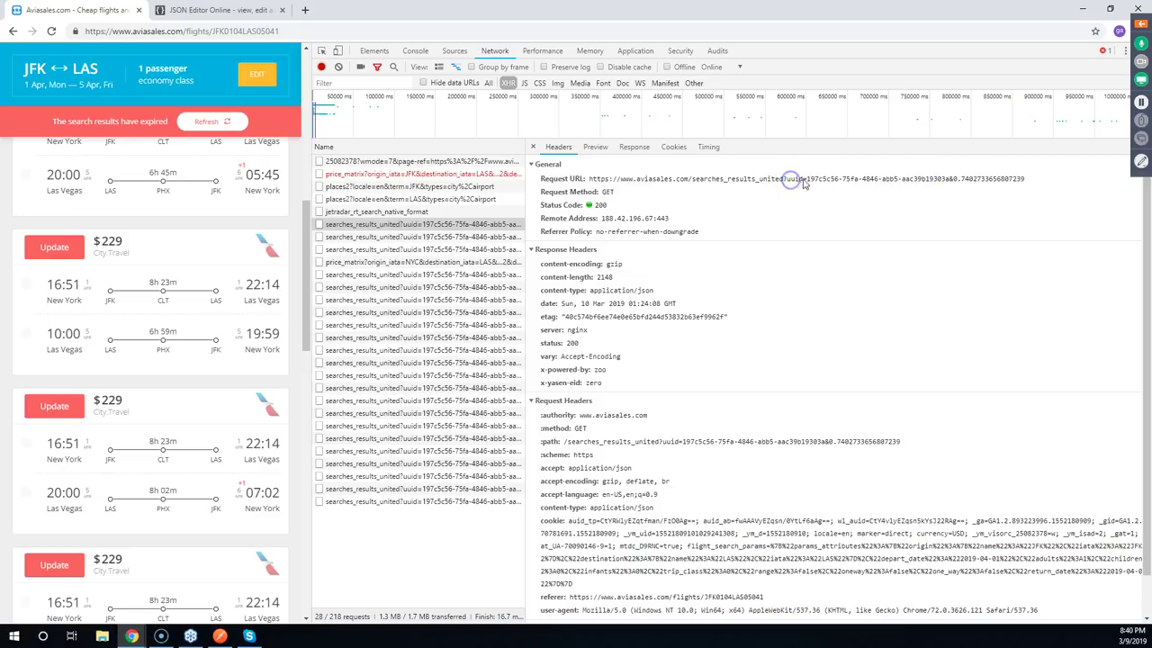
left_click_drag(810, 179, 1041, 181)
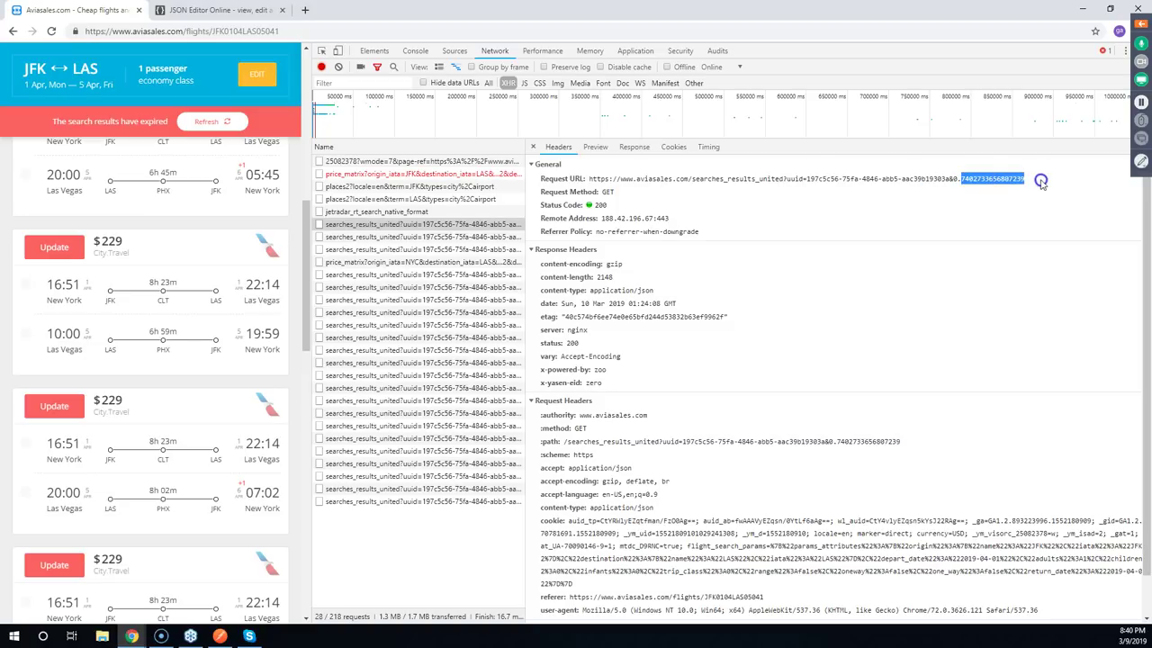
left_click(991, 184)
Reopen the jetradar_rt_search_native_format request, look through its headers and select its entire response text
left_click(416, 213)
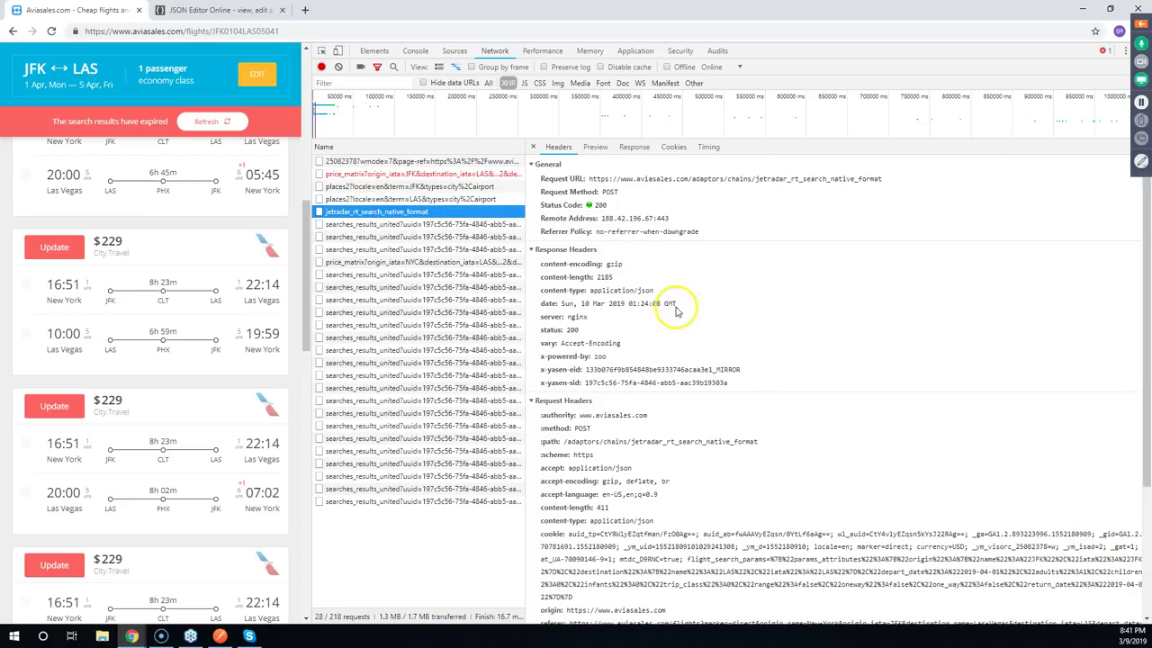
scroll(675, 306, "down", 5)
left_click(634, 146)
left_click(736, 312)
key("ctrl+a")
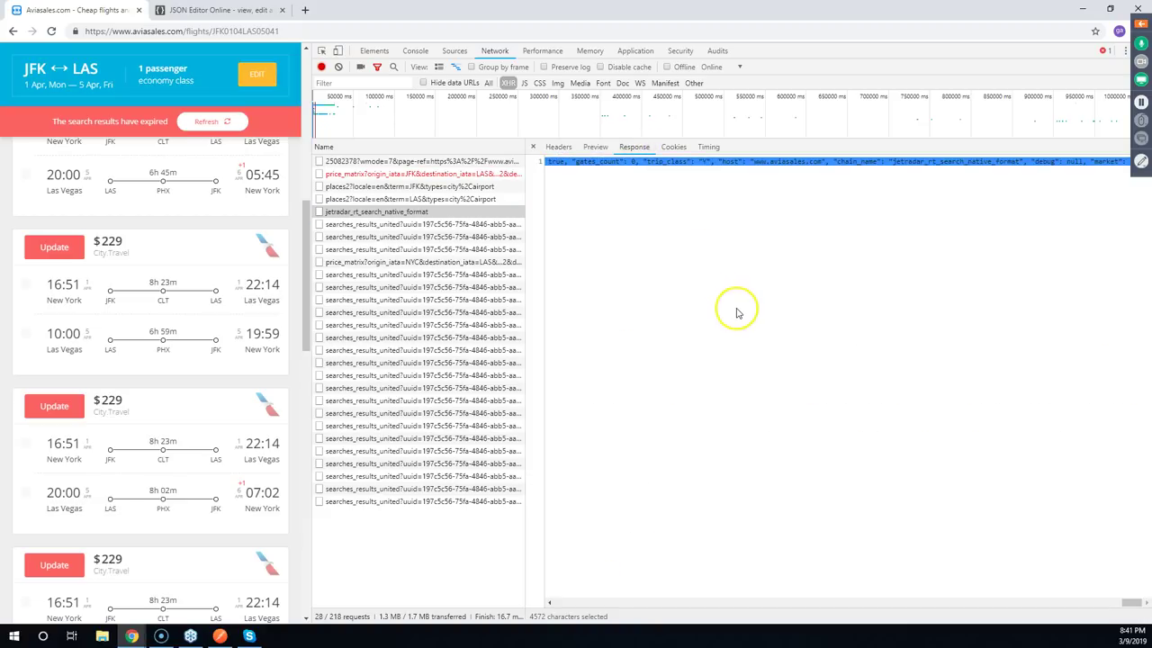
Switch to JSON Editor Online and look back through the formatted response up to the start of currency_rates
left_click(217, 10)
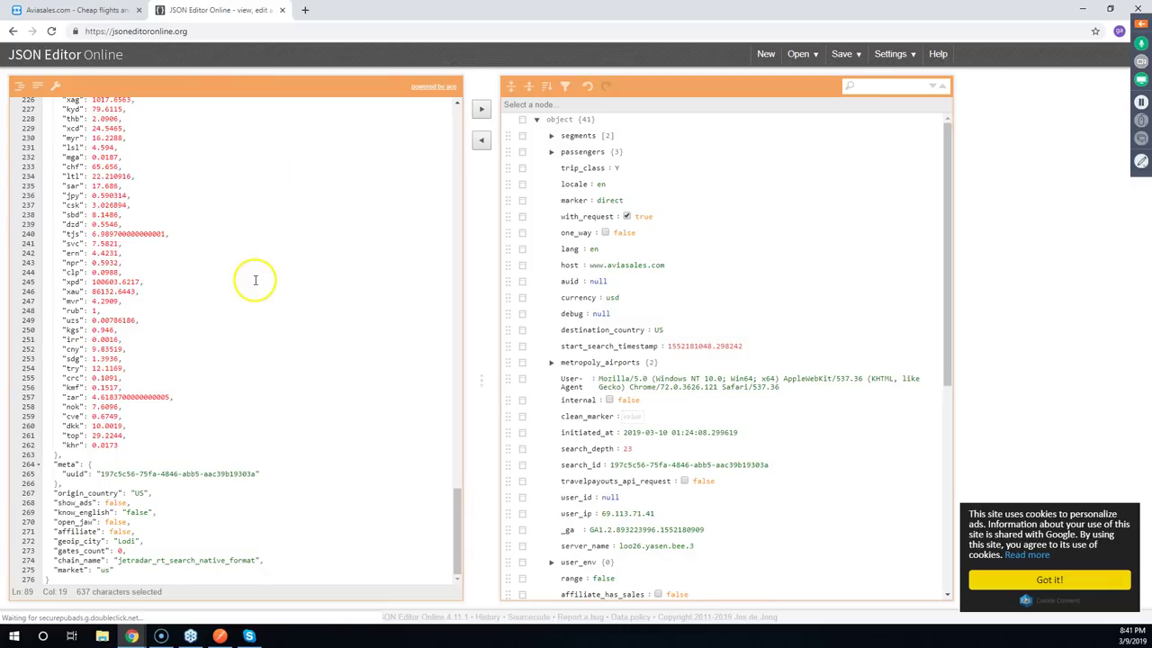
scroll(257, 278, "up", 2)
scroll(127, 310, "up", 8)
scroll(130, 310, "up", 6)
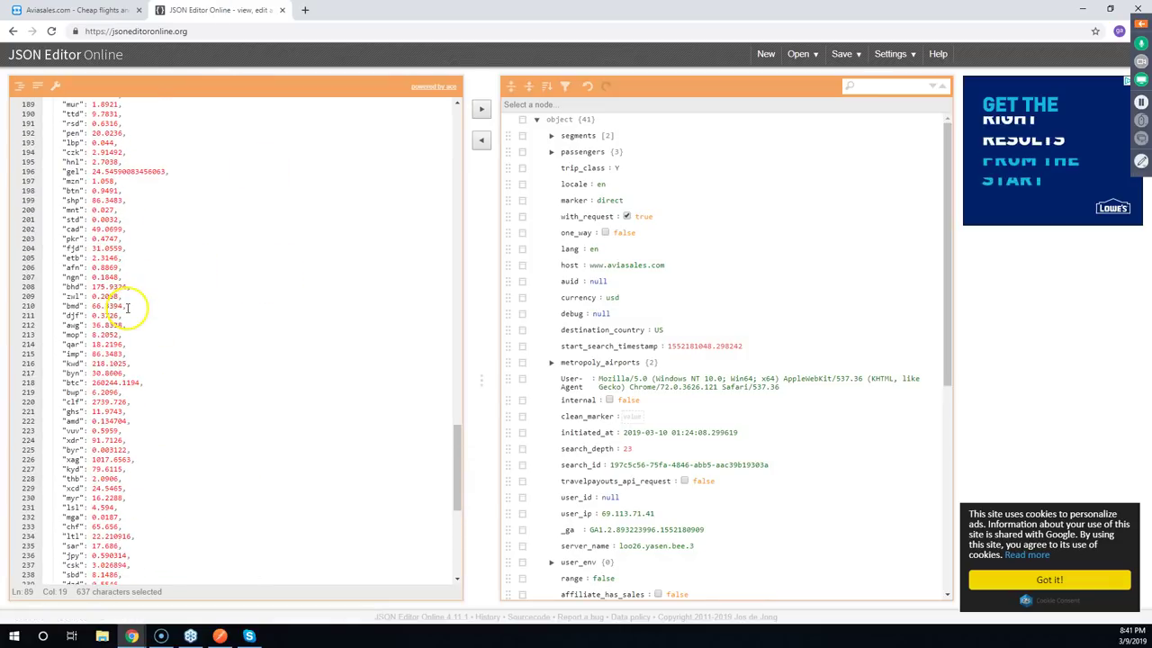
scroll(136, 310, "up", 6)
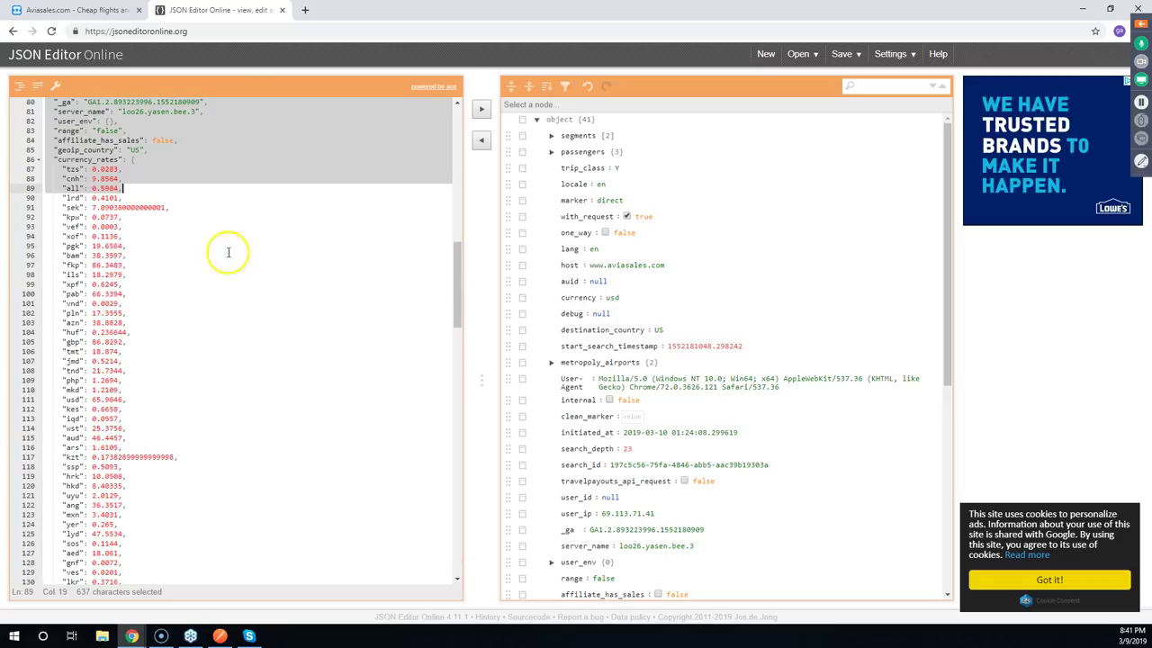
left_click(122, 207)
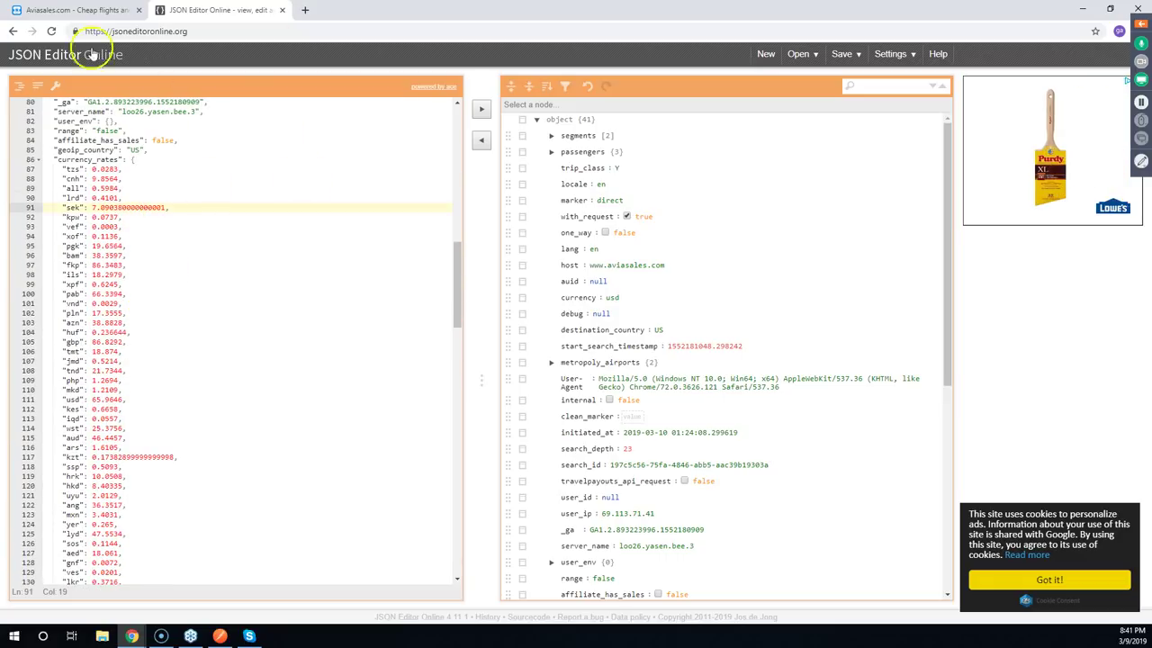
Return to the Aviasales tab and reopen the headers of the first searches_results_united request
left_click(90, 15)
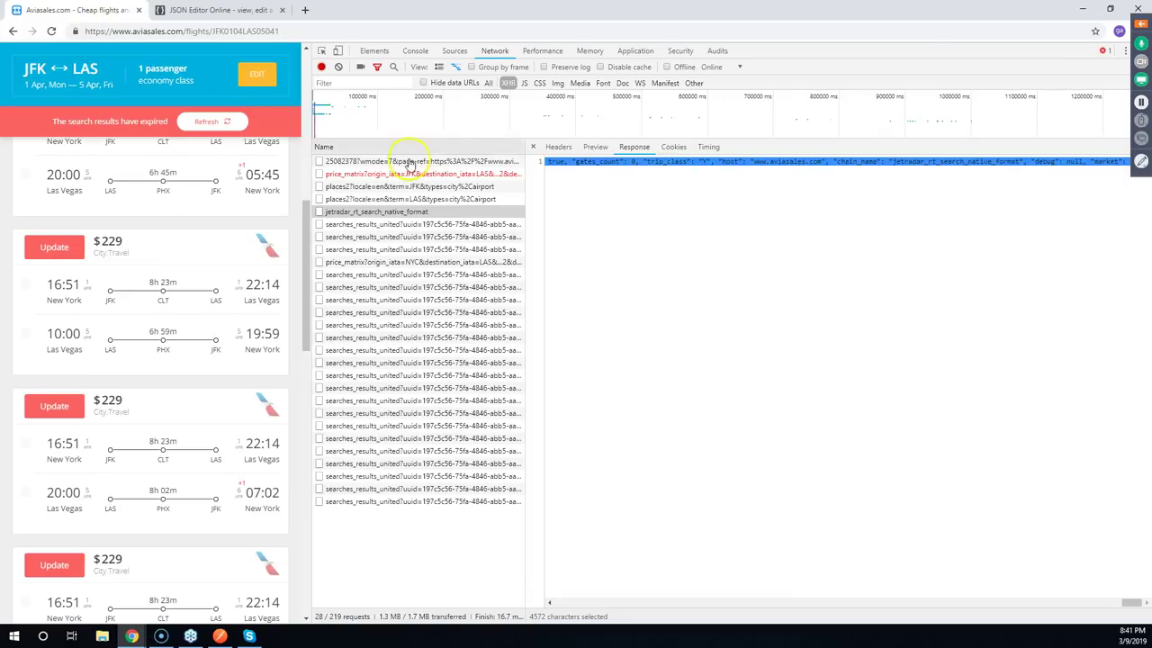
left_click(400, 225)
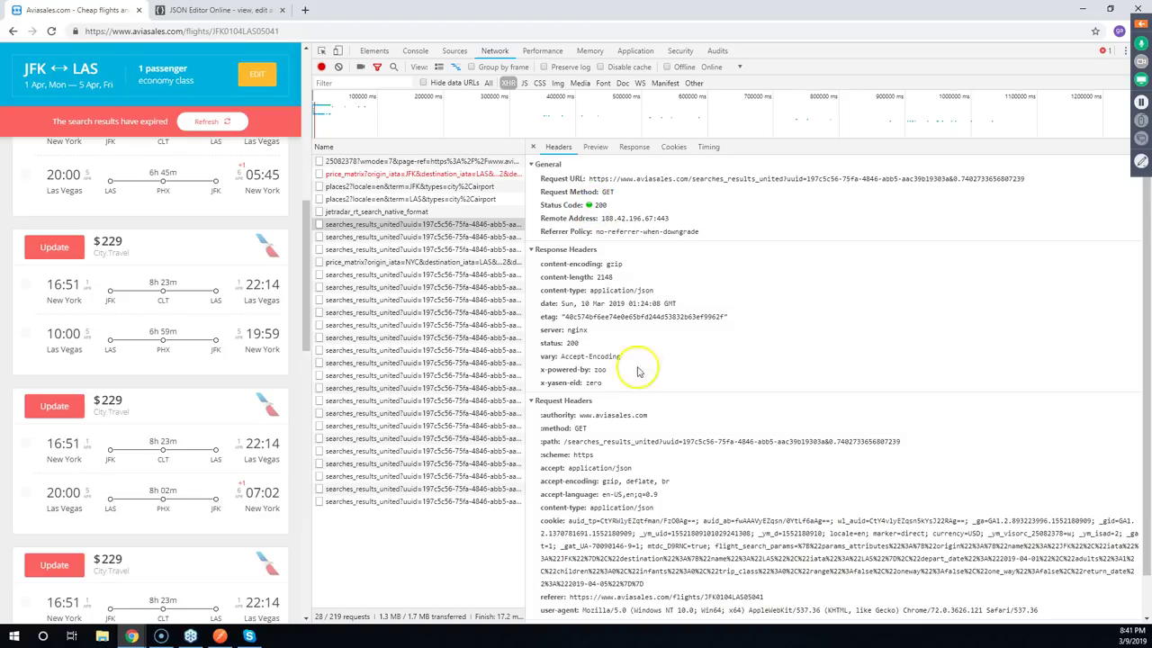
Examine the first searches_results_united request's general details, highlighting its base URL, request method and status code
scroll(652, 399, "down", 1)
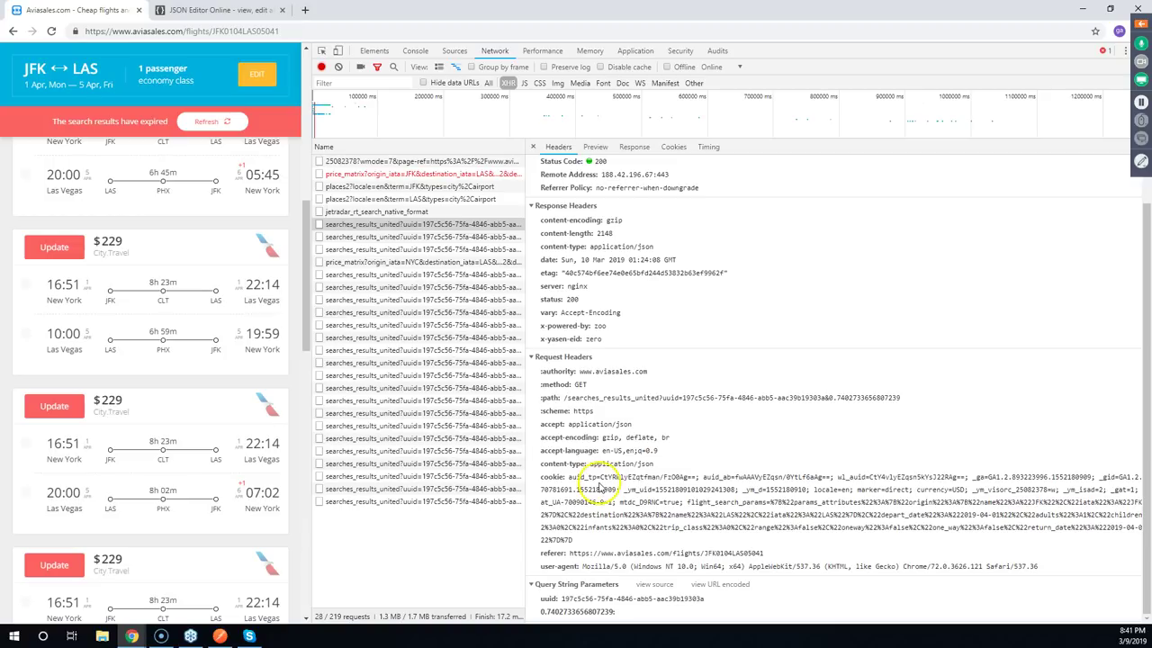
scroll(621, 478, "up", 1)
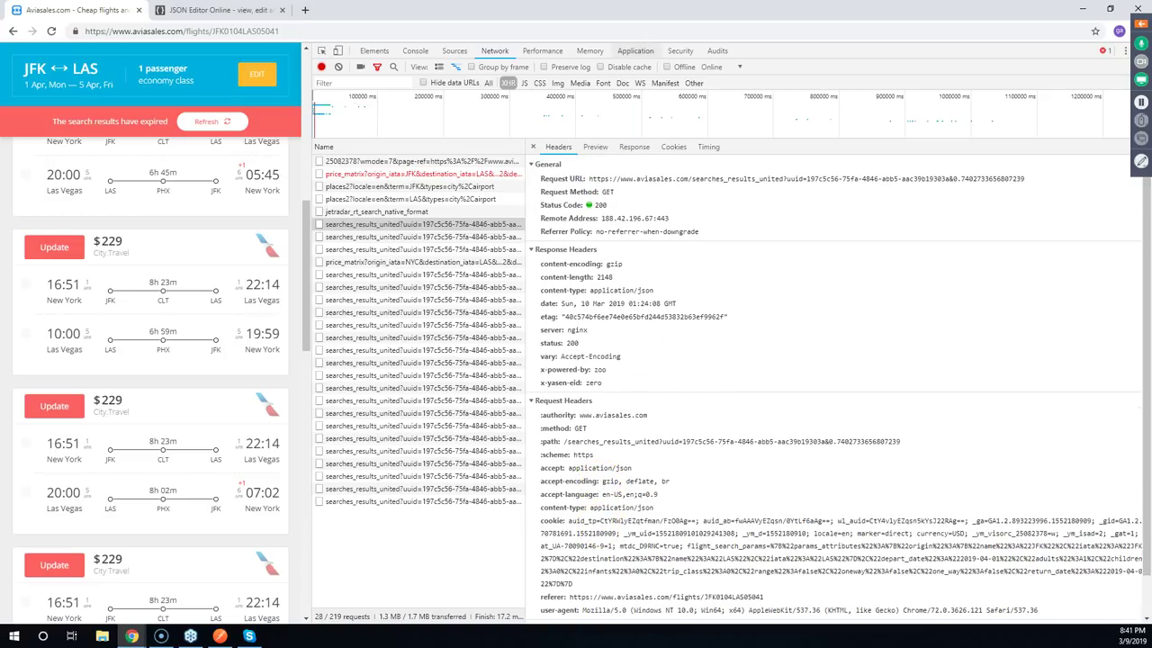
left_click_drag(592, 179, 775, 182)
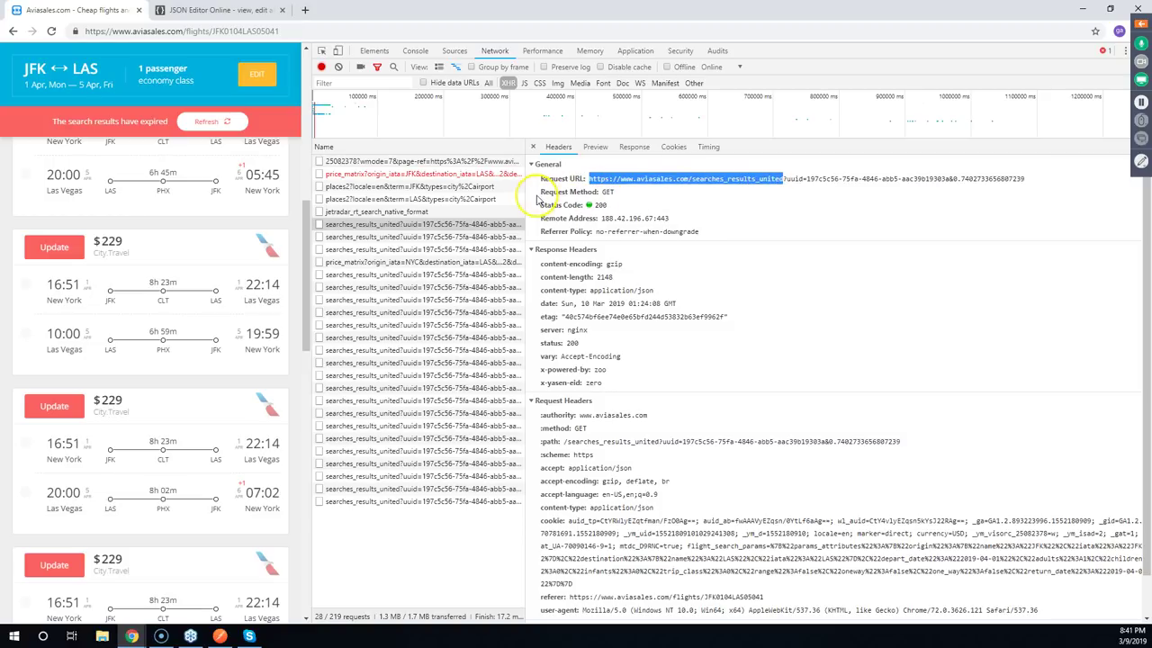
left_click_drag(545, 191, 612, 206)
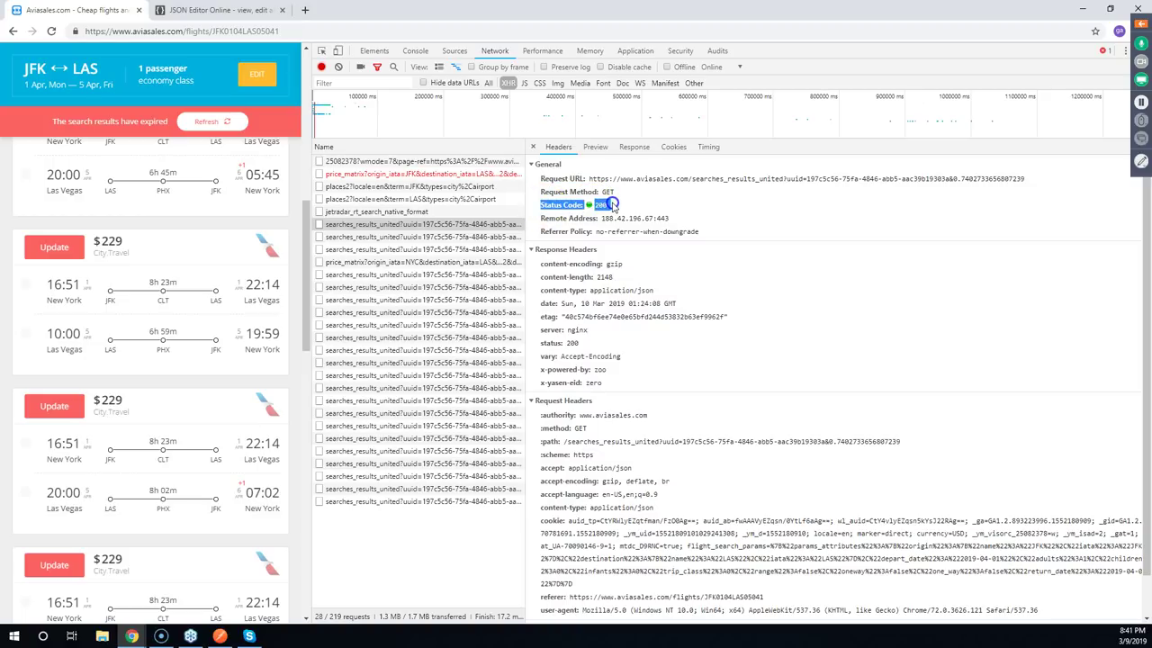
left_click(630, 205)
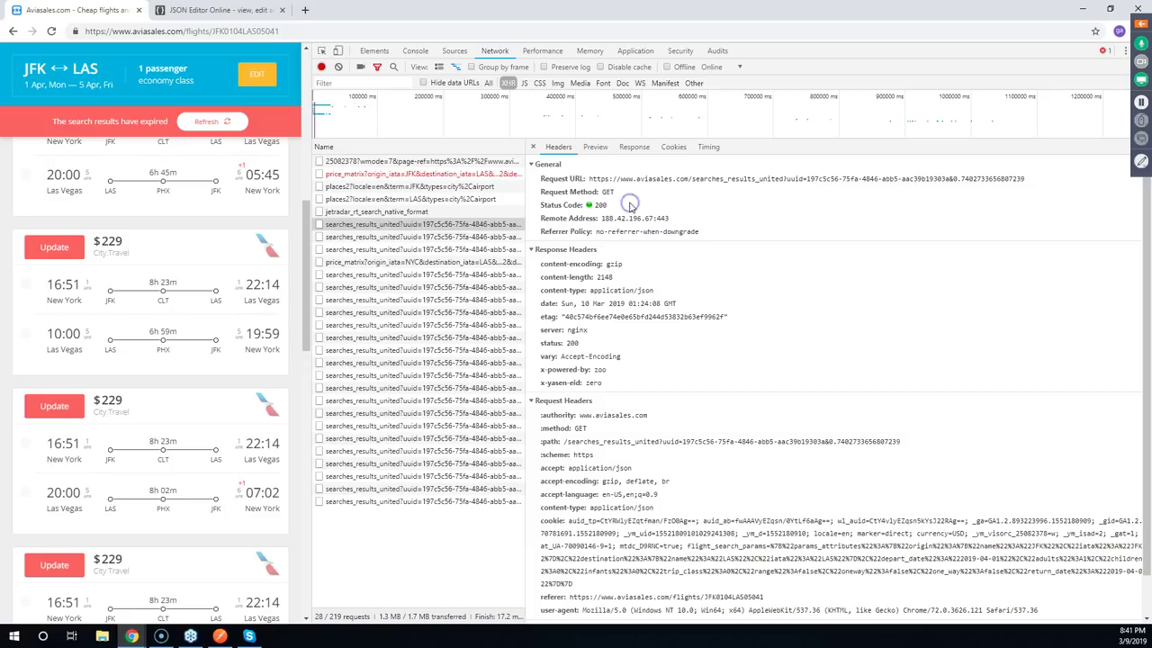
Go through the request headers one by one, from authority, method and scheme to accept, accept-encoding and accept-language
scroll(630, 205, "down", 1)
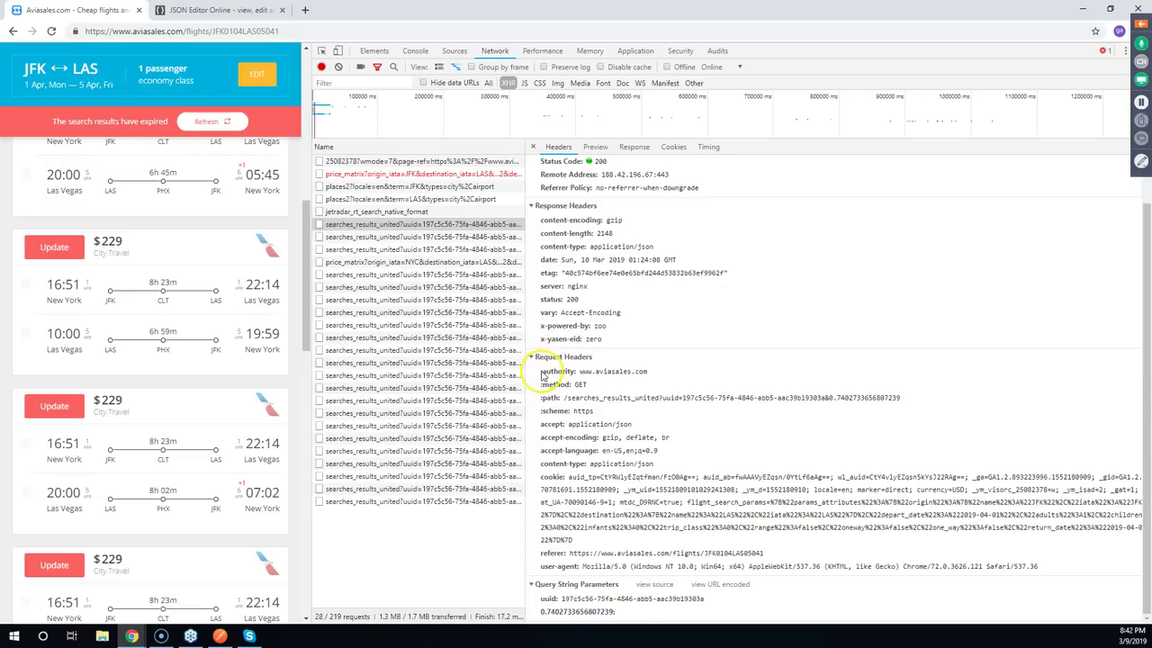
left_click_drag(543, 376, 641, 376)
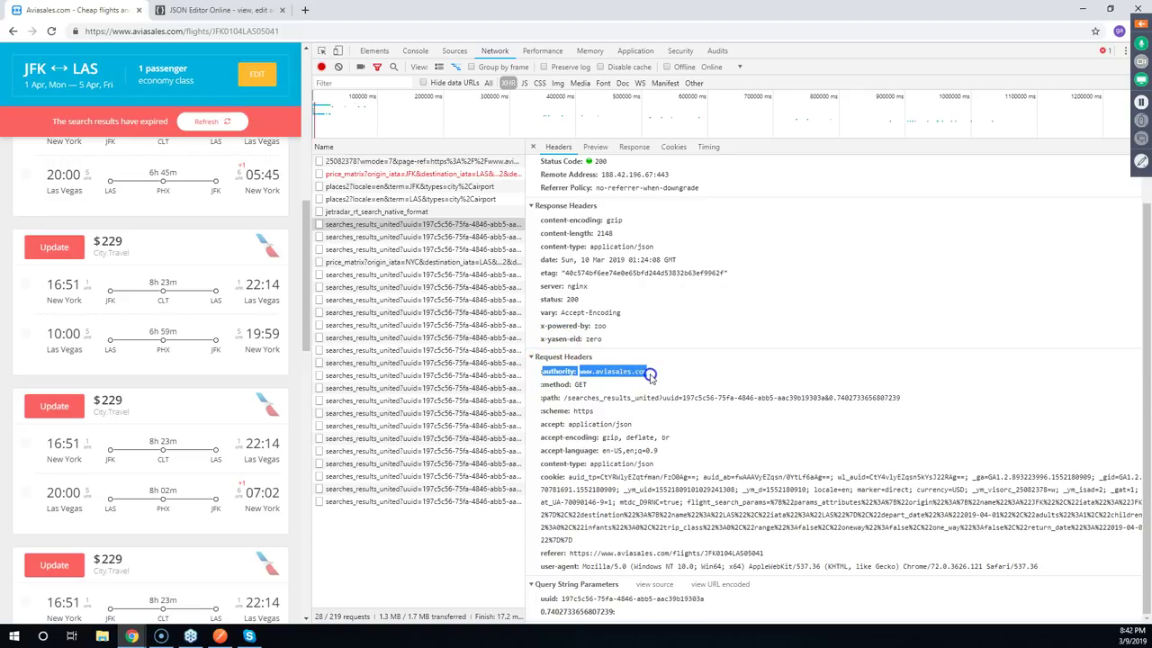
left_click(697, 387)
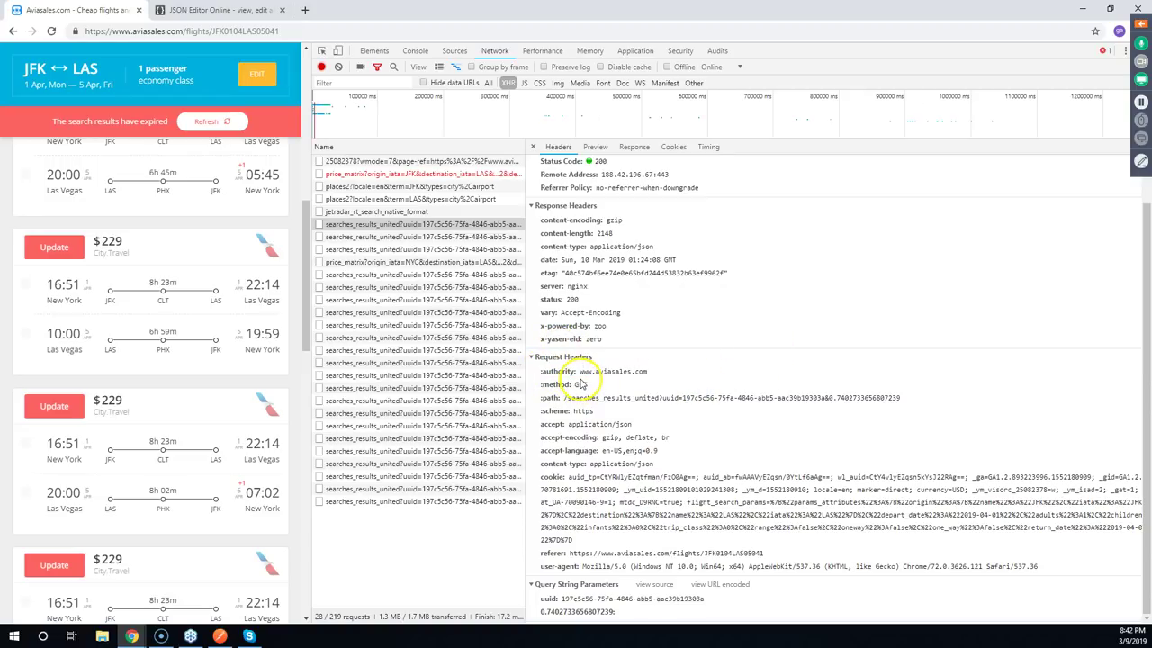
left_click_drag(542, 371, 597, 398)
left_click(605, 385)
left_click(603, 414)
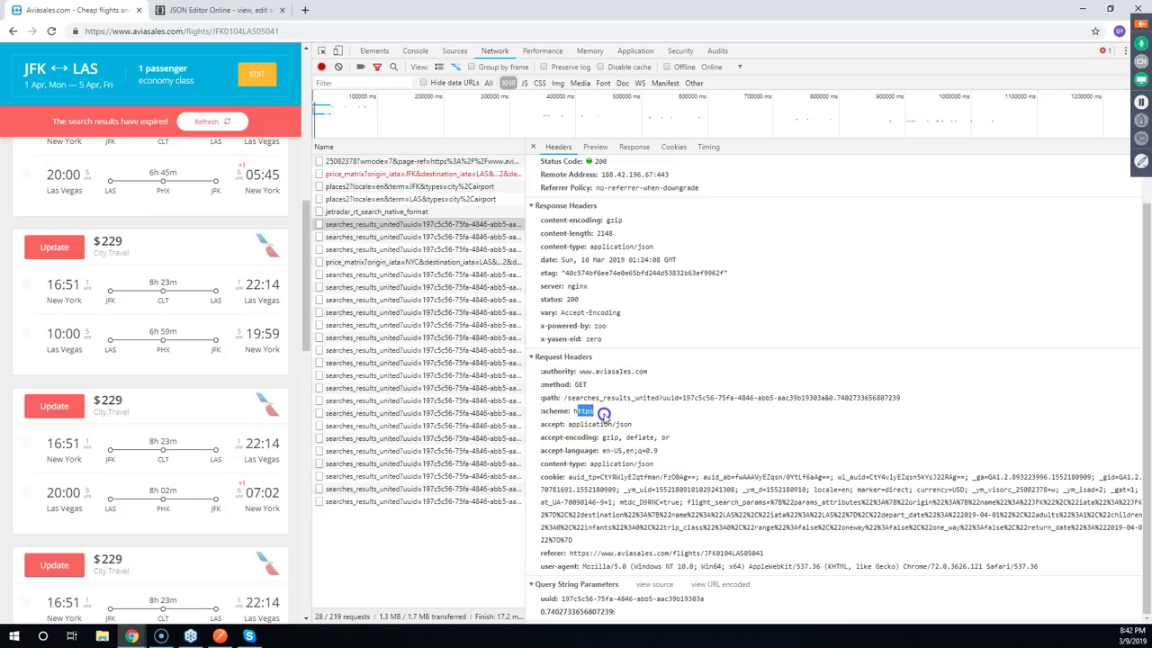
left_click_drag(540, 424, 632, 424)
left_click_drag(541, 437, 670, 452)
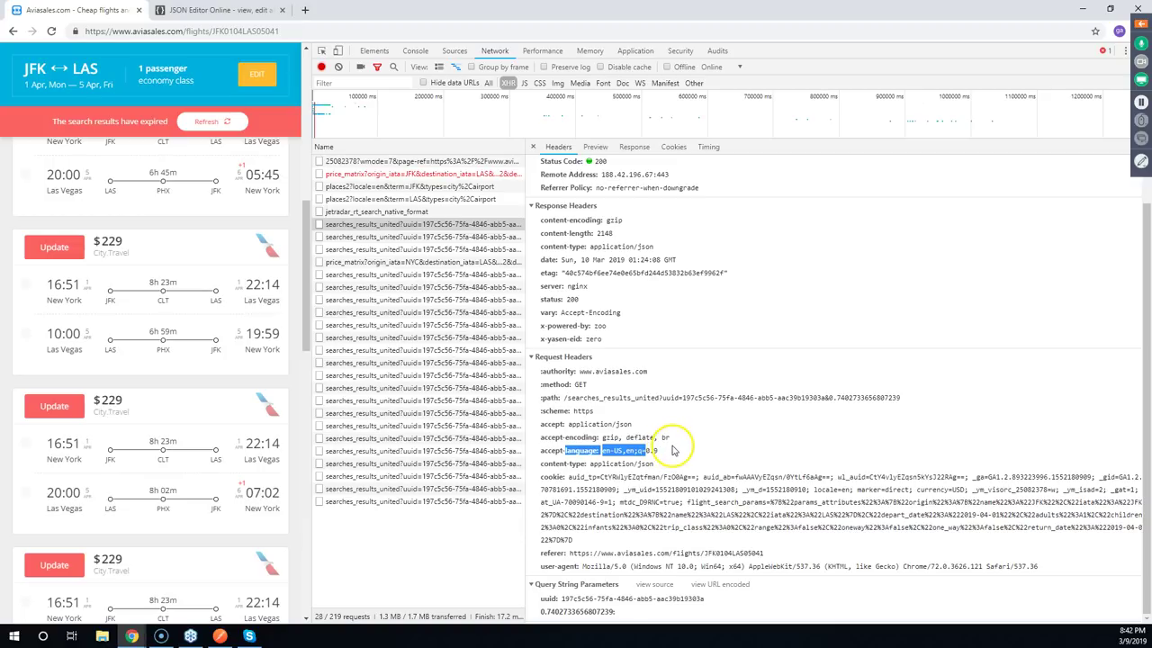
Highlight the uuid query in the request URL and compare this request with the jetradar_rt_search_native_format request
scroll(670, 453, "up", 1)
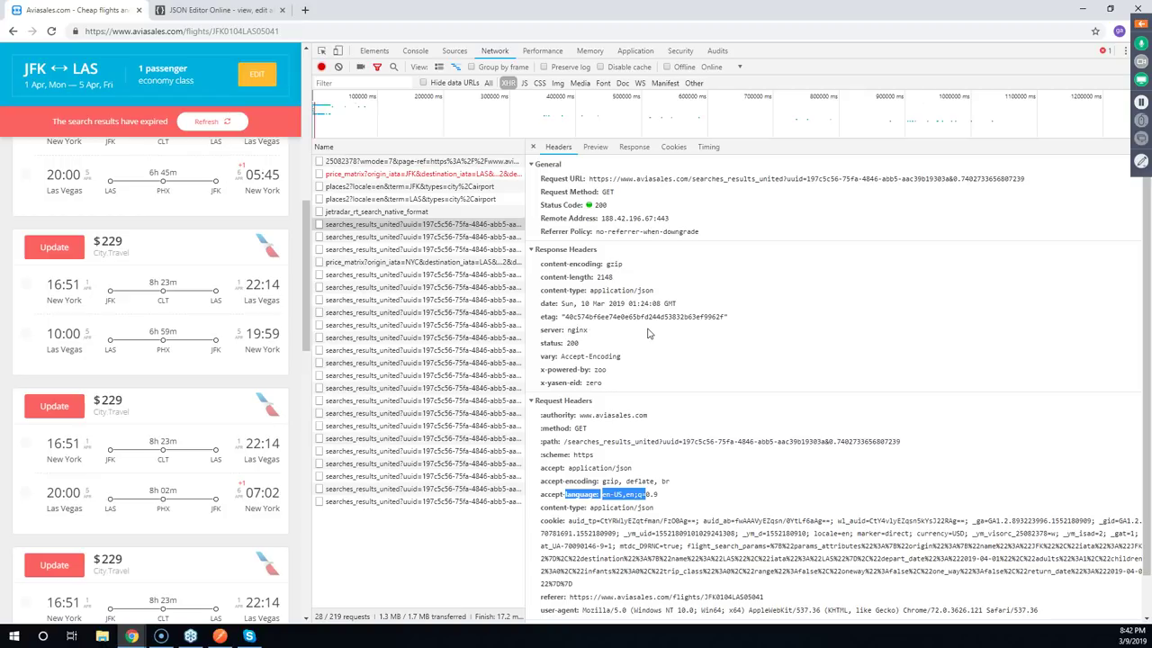
scroll(646, 333, "down", 1)
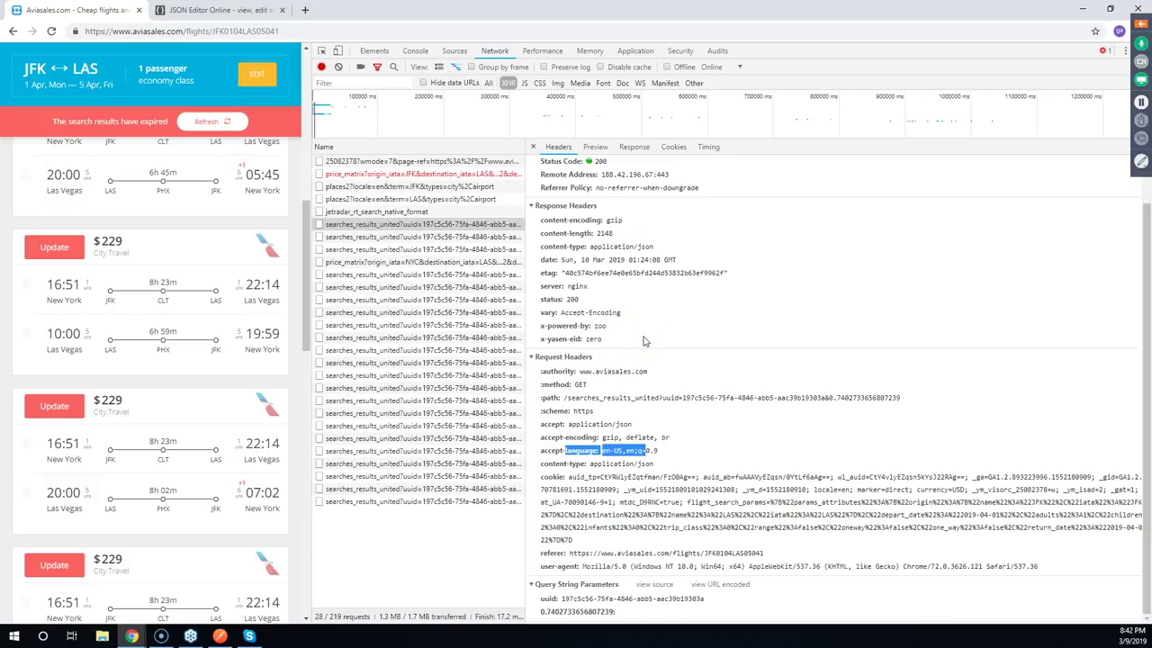
scroll(644, 341, "up", 1)
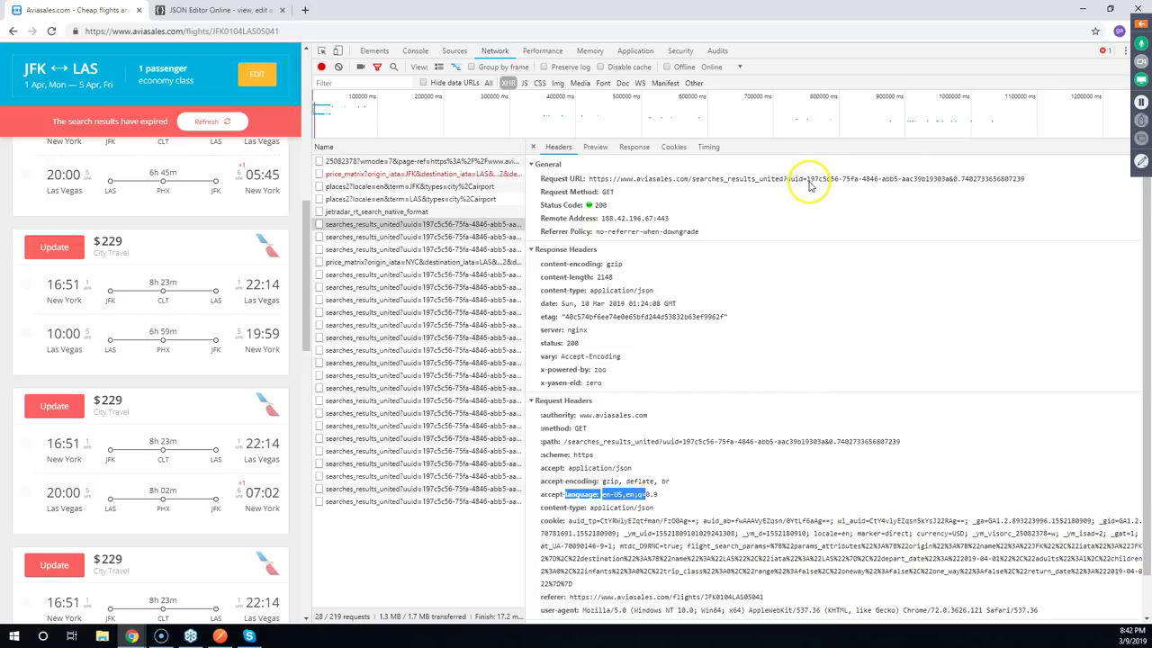
left_click_drag(790, 179, 1027, 180)
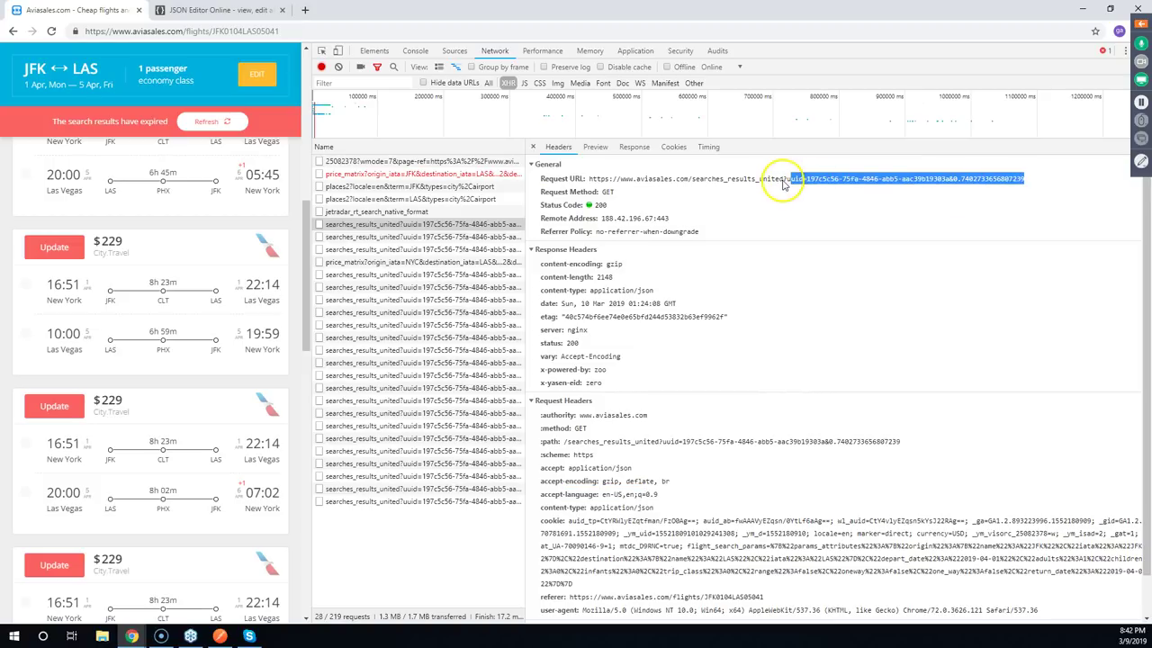
left_click(358, 211)
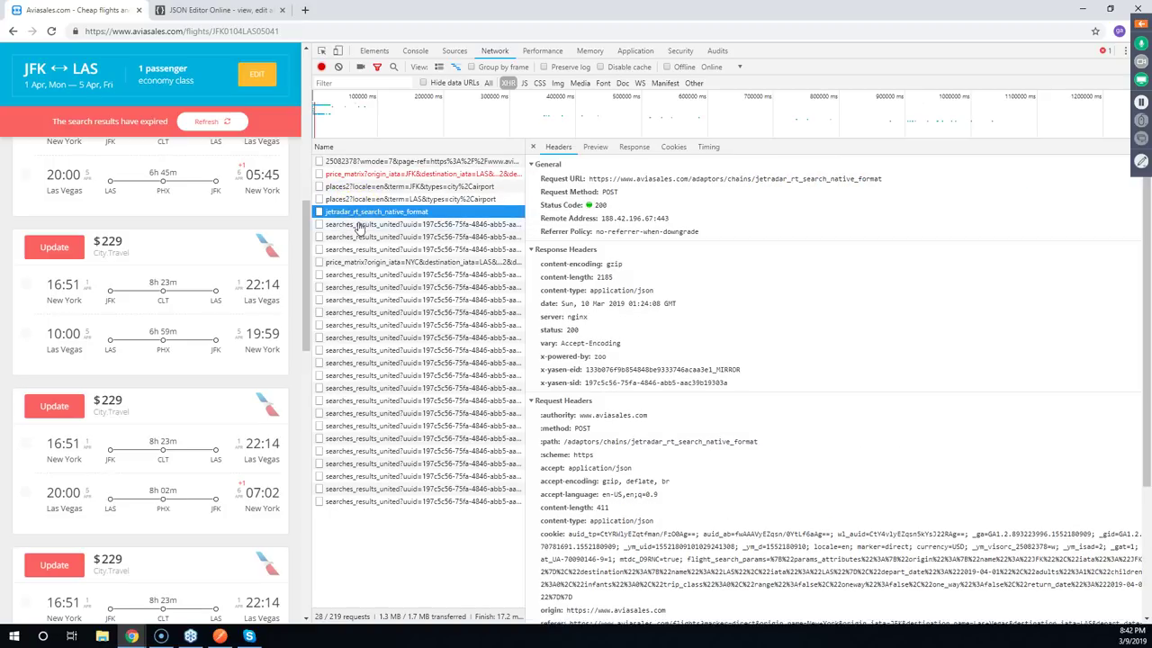
left_click(358, 224)
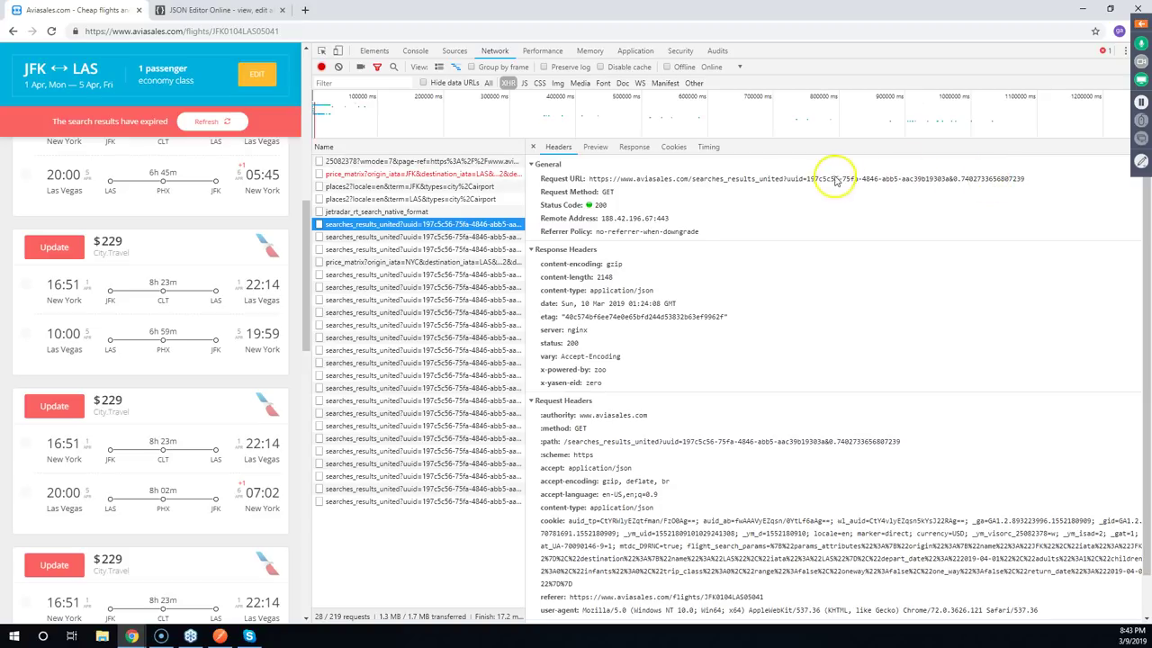
Examine the uuid in the first searches_results_united request's URL alongside its query string parameters
left_click_drag(817, 178, 646, 255)
left_click(989, 183)
scroll(645, 252, "down", 1)
scroll(646, 255, "up", 1)
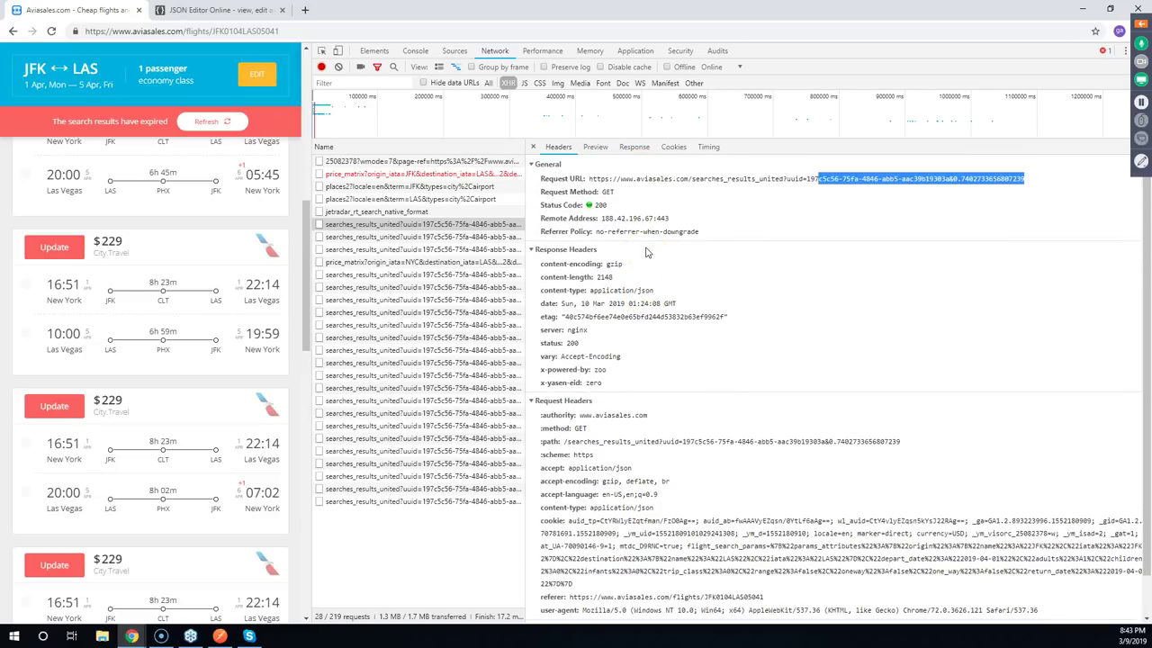
scroll(646, 253, "down", 1)
left_click_drag(568, 593, 569, 620)
scroll(668, 327, "up", 2)
Open the first searches_results_united request's response and copy its entire text
left_click(632, 146)
left_click(545, 162)
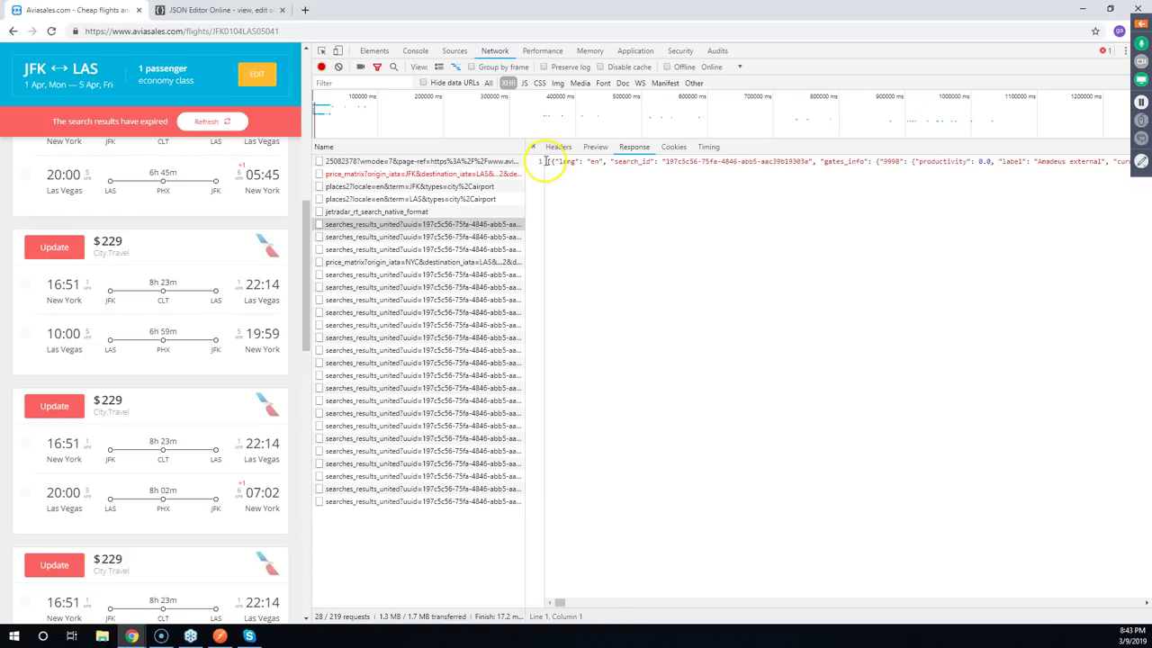
key("ctrl+a")
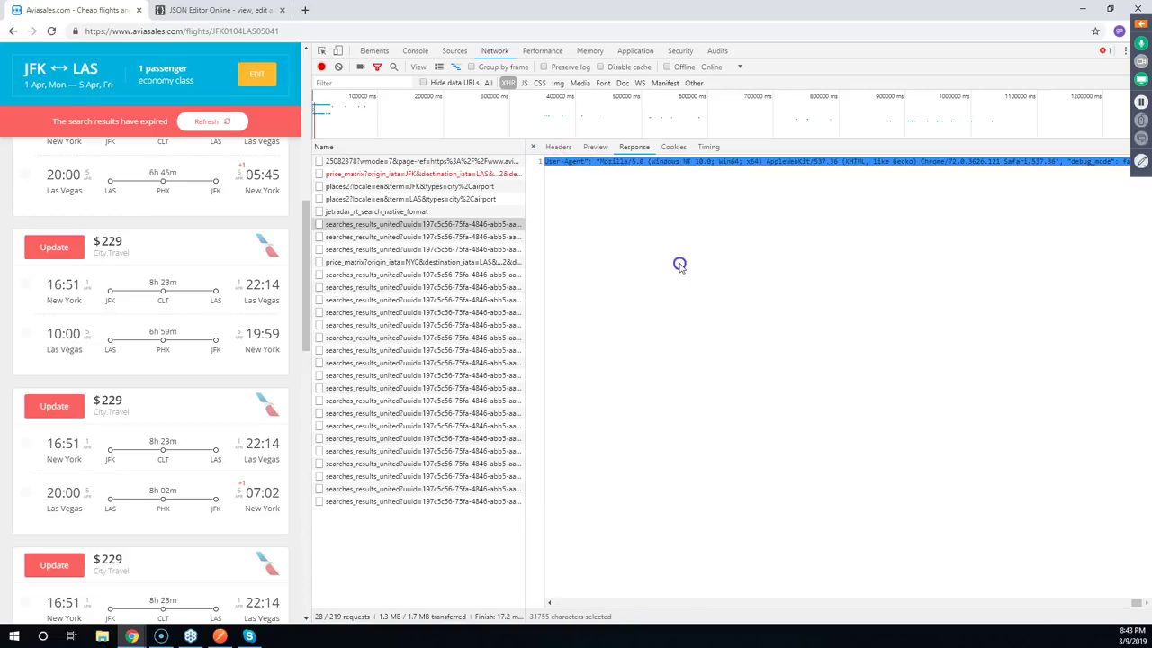
right_click(673, 155)
left_click(698, 223)
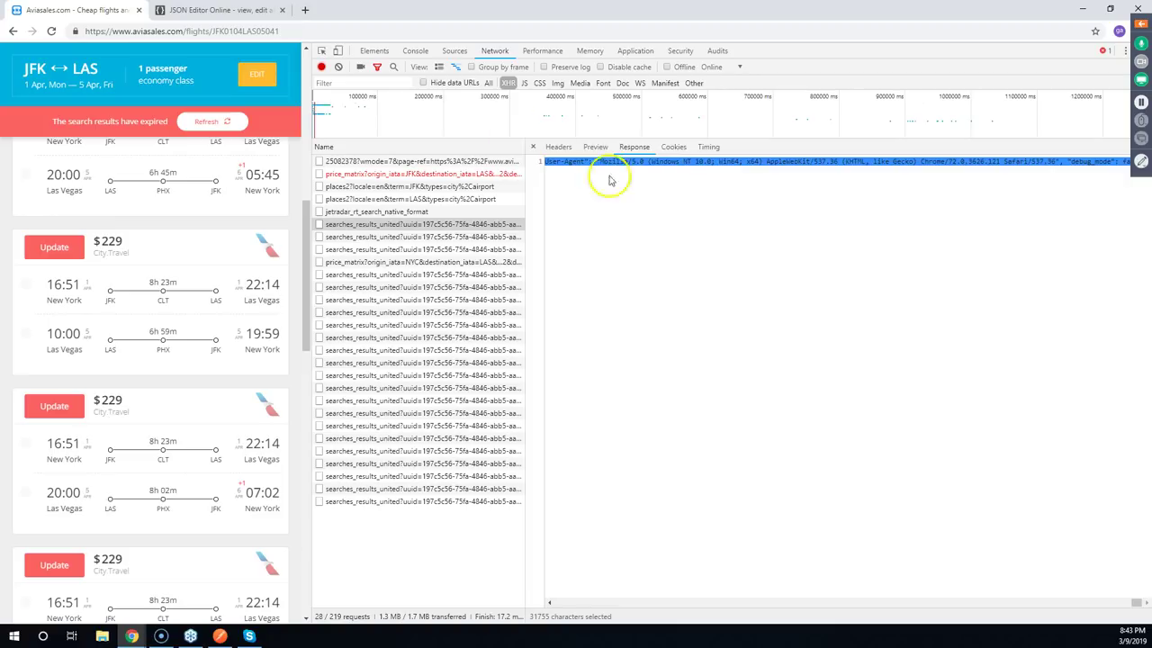
Switch to JSON Editor Online, replace the old JSON with the copied response, load it into the tree and format the text from there
left_click(225, 11)
left_click(203, 206)
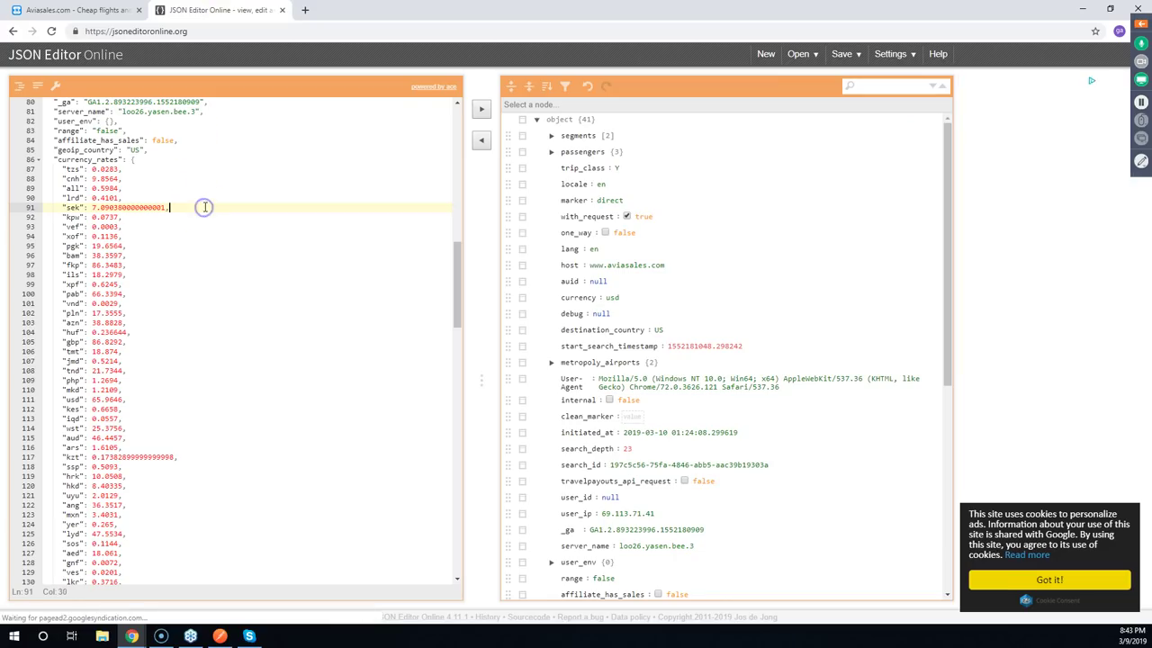
key("ctrl+a")
key("Delete")
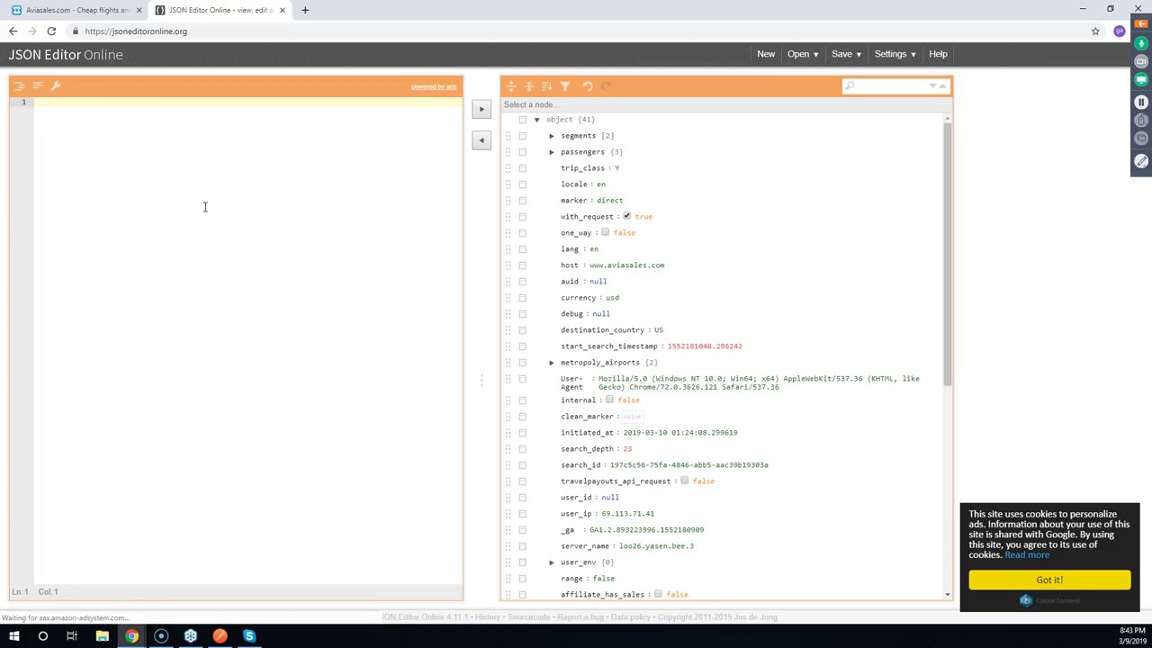
key("ctrl+v")
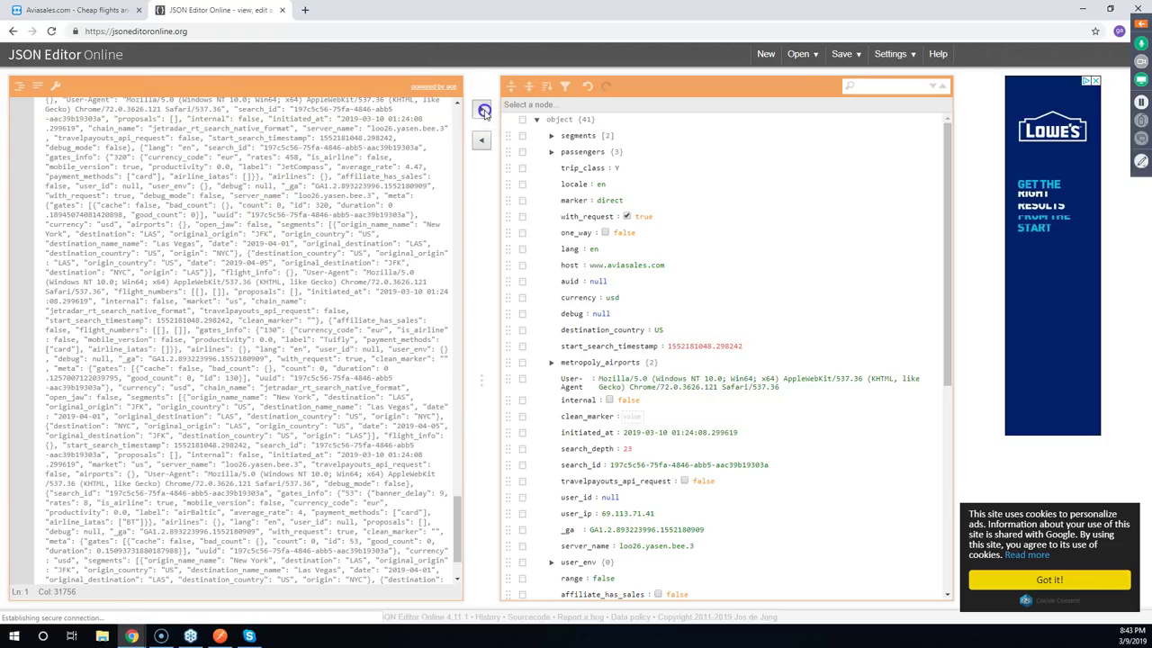
left_click(485, 109)
left_click(481, 141)
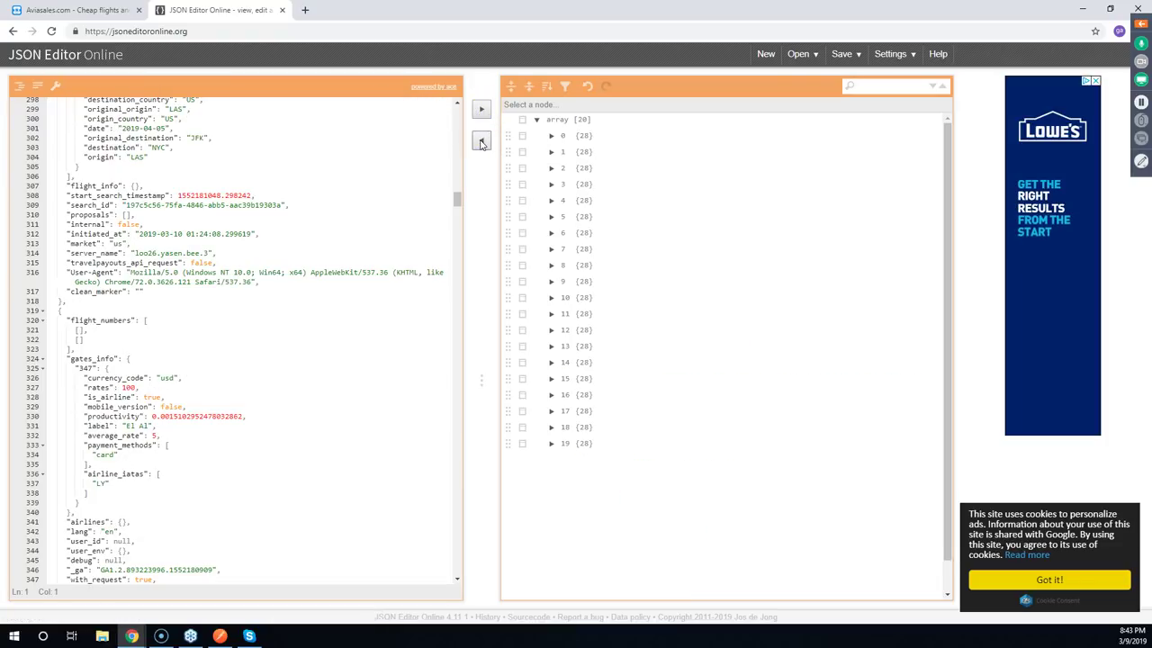
Return to the start of the formatted response and examine the search_id value in the first array item
left_click(463, 205)
left_click_drag(463, 205, 463, 115)
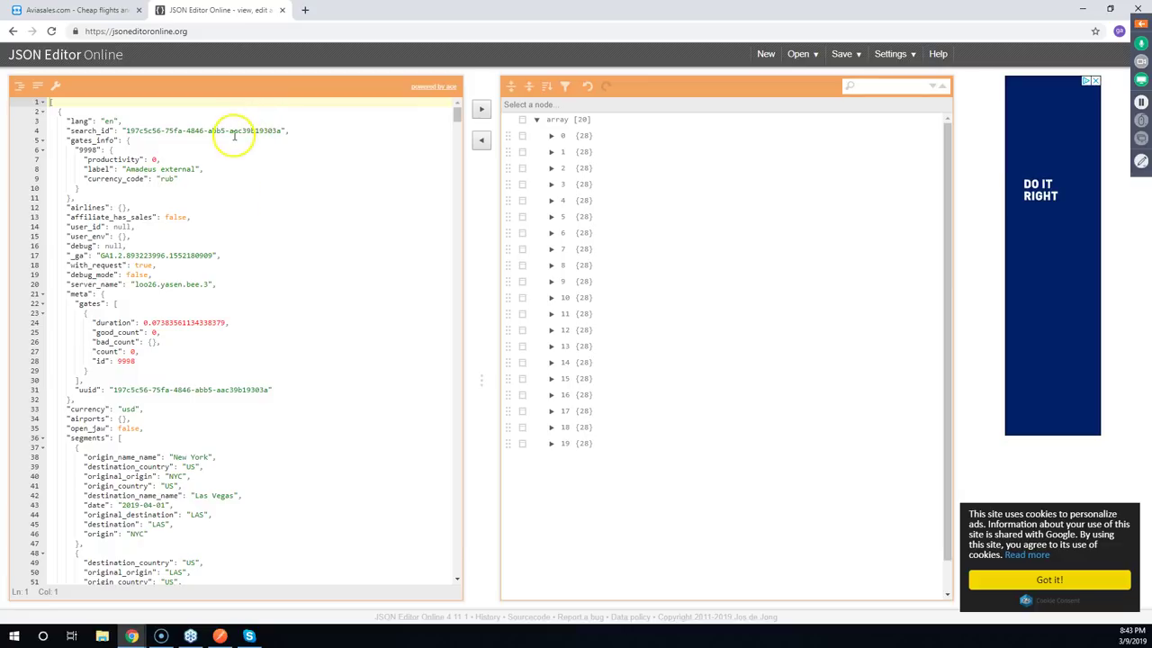
left_click(192, 132)
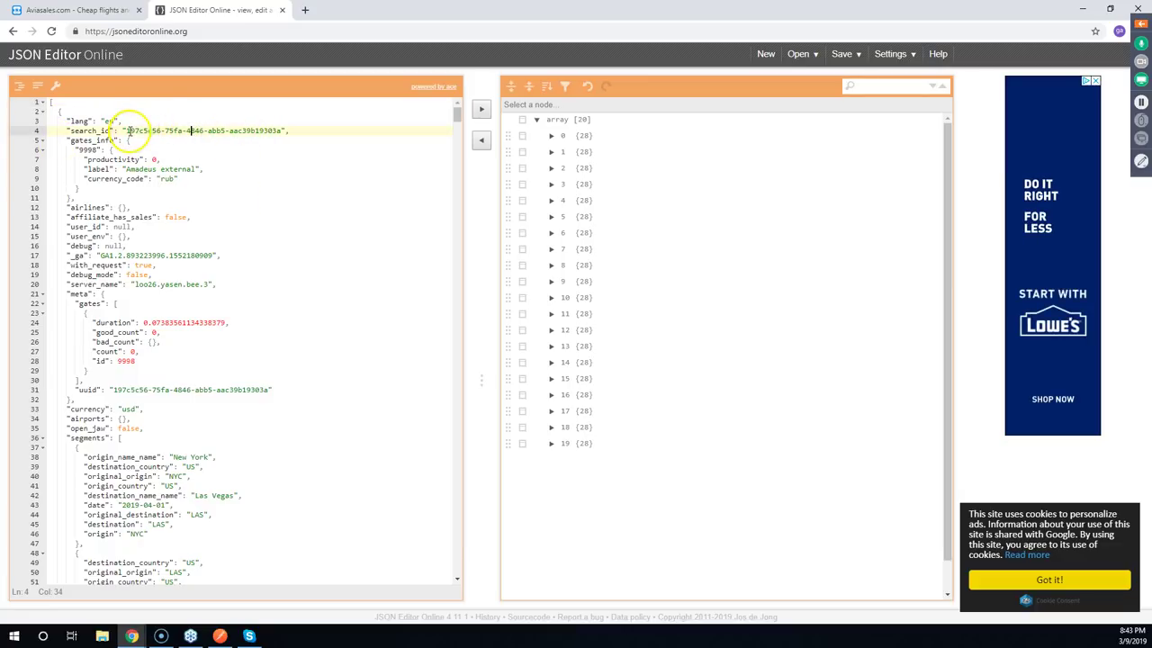
left_click_drag(127, 130, 277, 130)
left_click(268, 130)
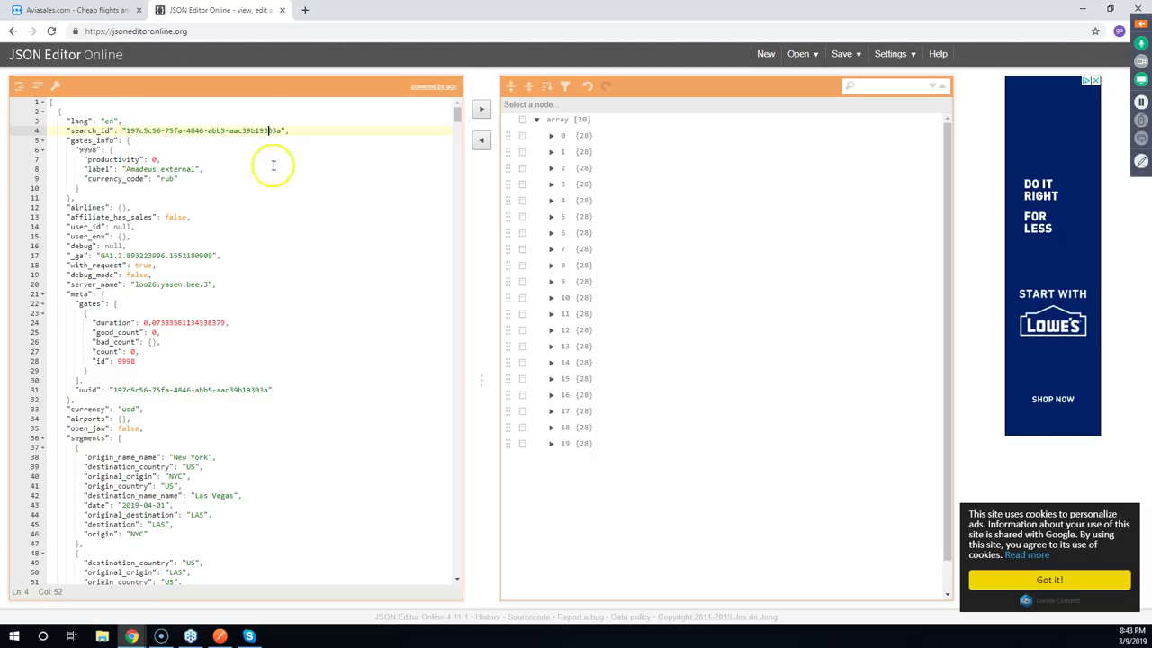
Examine the first array item's meta, segments and proposals fields in the formatted JSON response
scroll(236, 198, "down", 1)
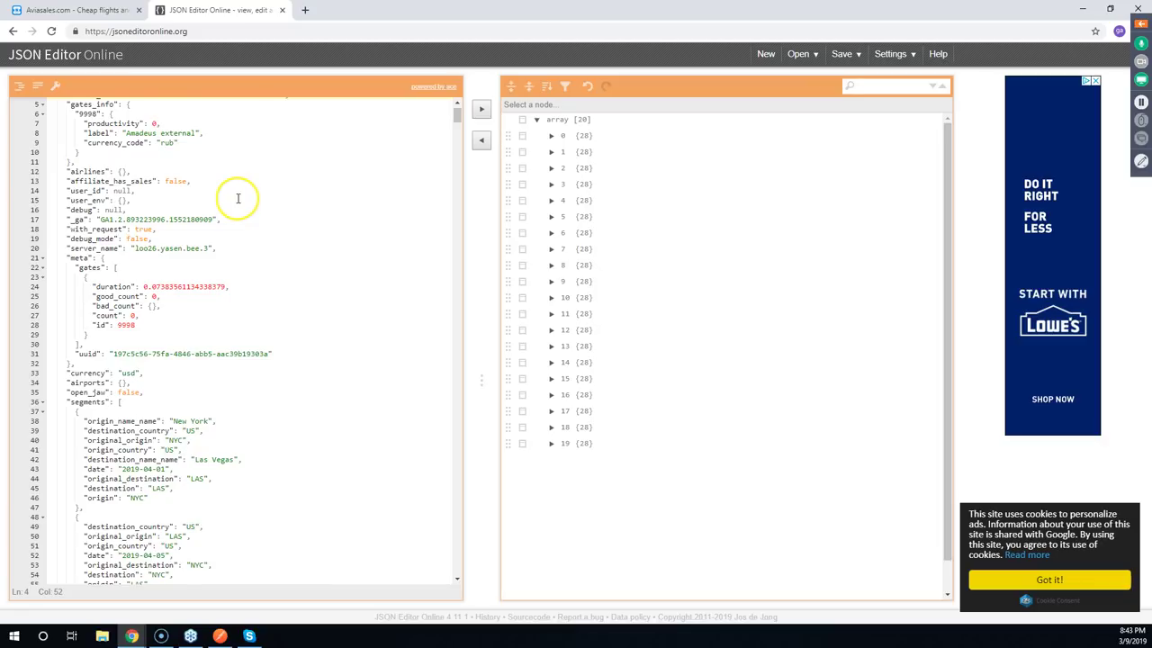
scroll(238, 198, "down", 2)
scroll(242, 198, "down", 2)
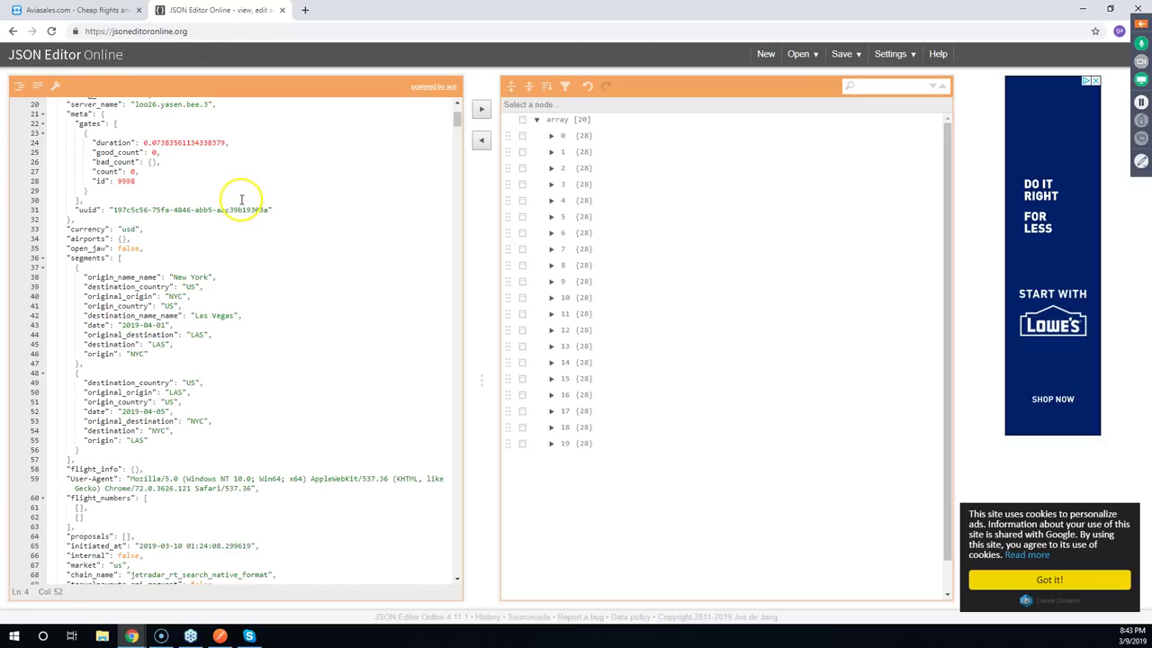
scroll(121, 270, "down", 2)
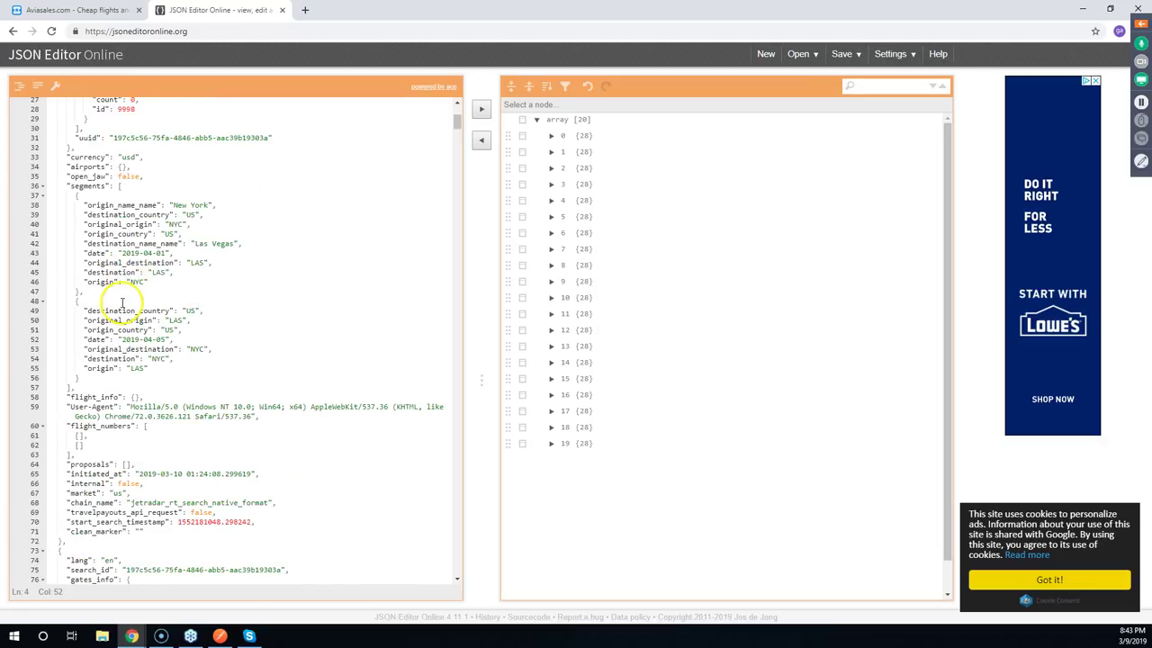
scroll(106, 349, "down", 1)
scroll(105, 349, "down", 2)
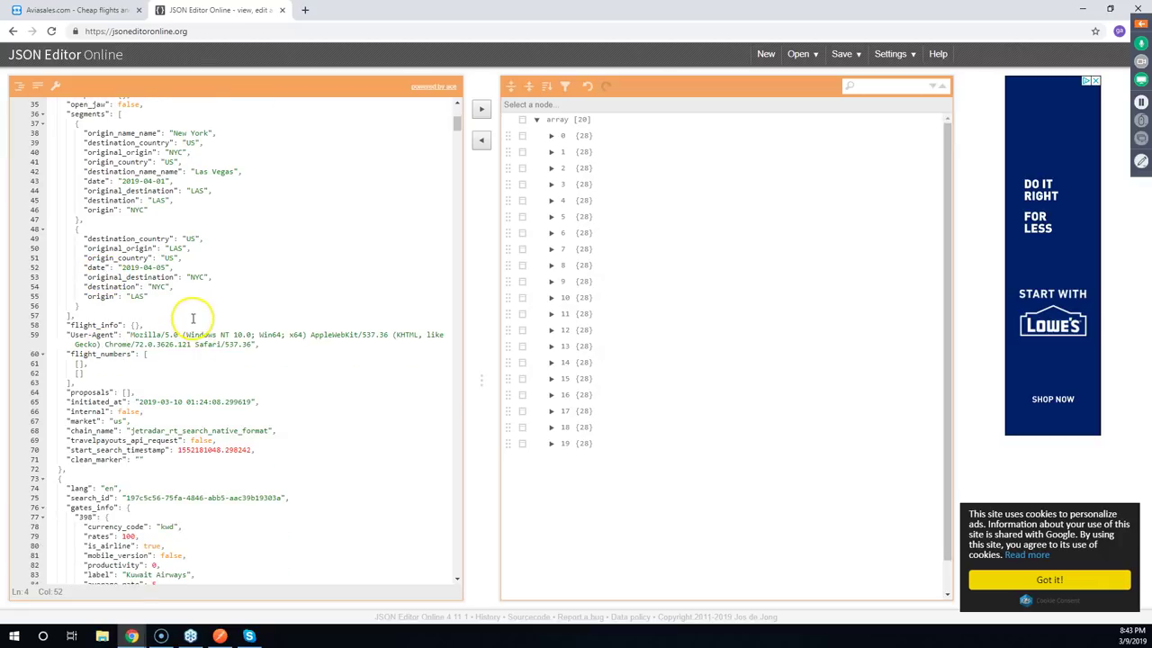
scroll(193, 334, "down", 2)
scroll(213, 306, "down", 2)
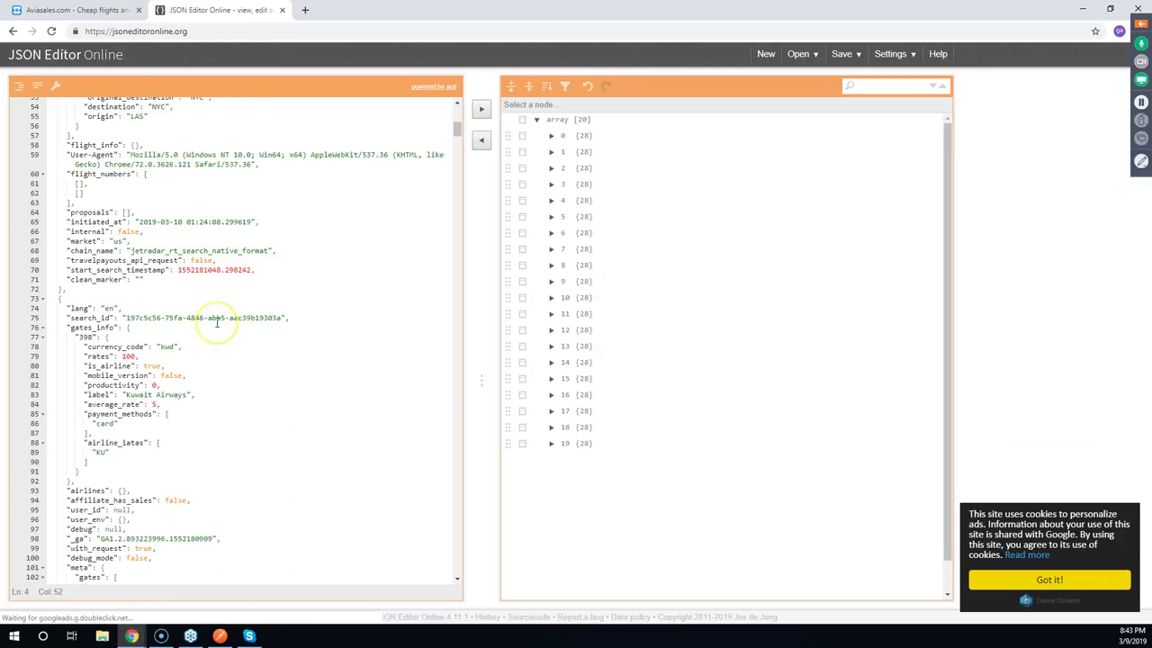
Read through the following array items, comparing their gates_info, meta uuid, segments and proposals entries
scroll(216, 320, "down", 2)
scroll(216, 322, "down", 4)
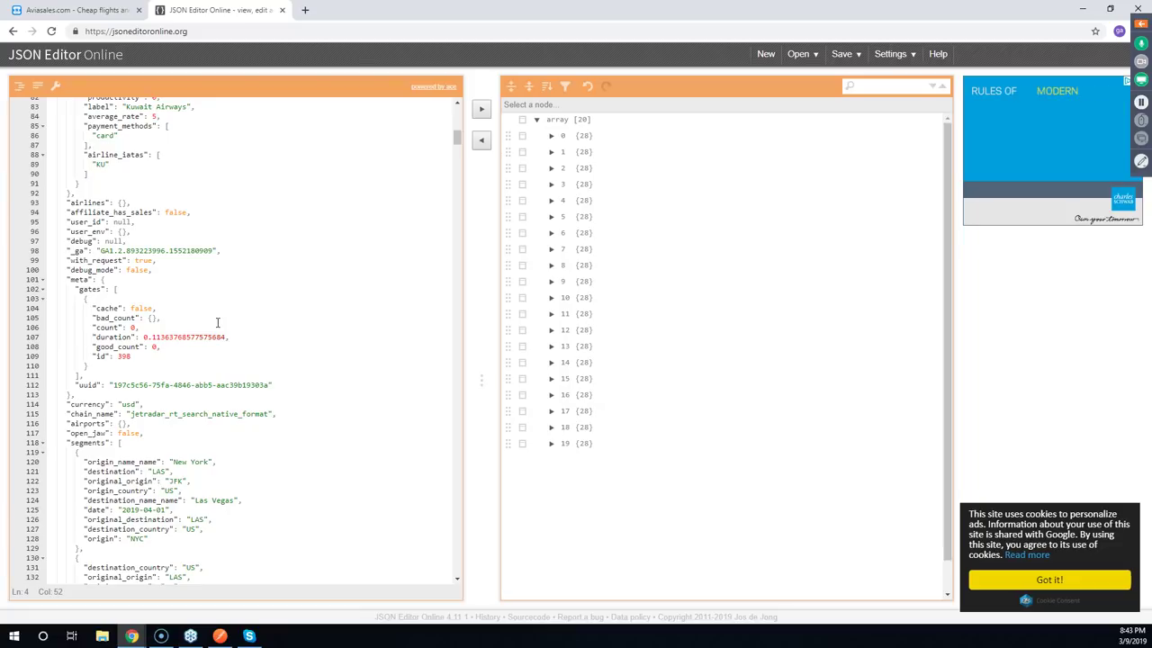
scroll(217, 323, "down", 3)
scroll(217, 322, "down", 4)
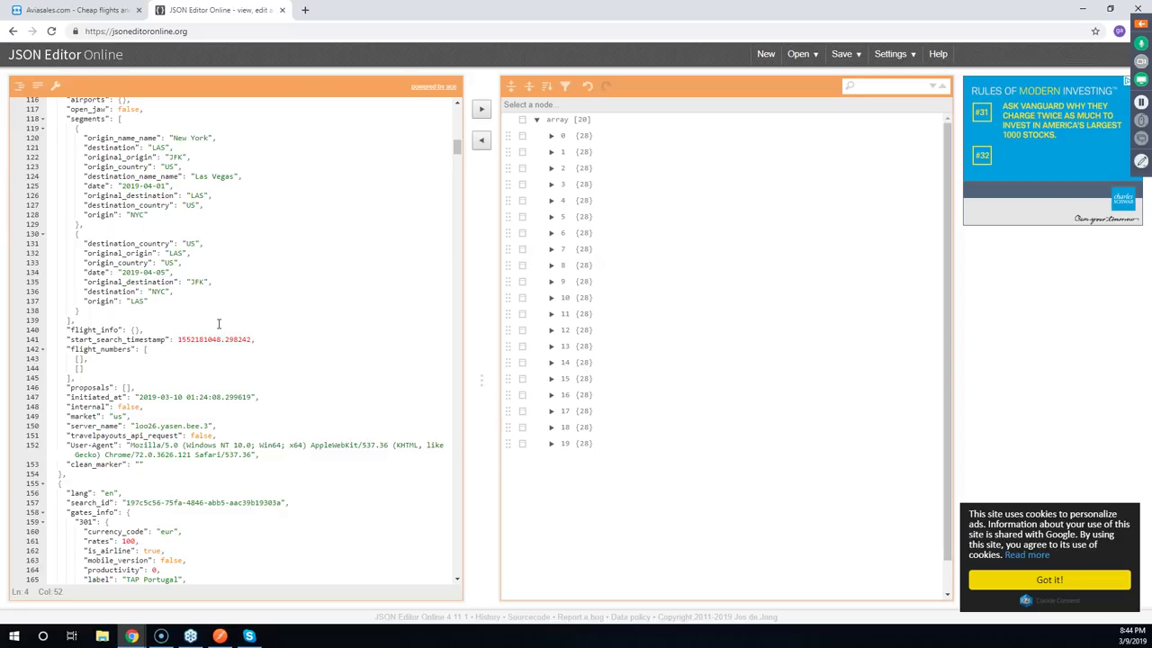
scroll(217, 323, "down", 3)
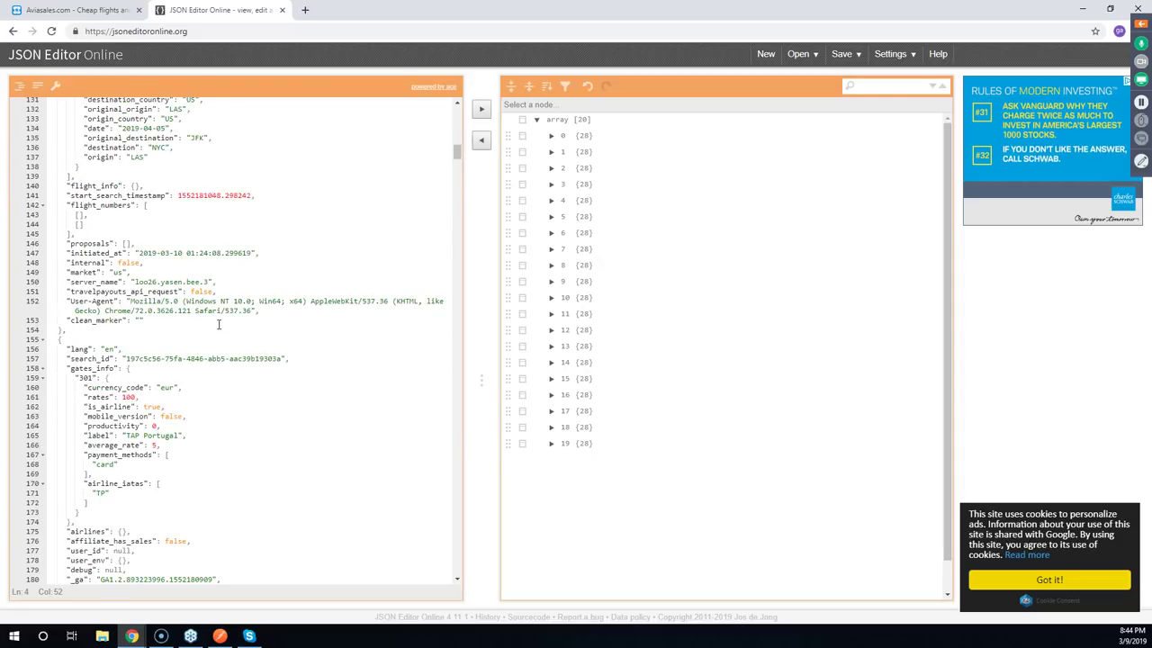
scroll(218, 324, "down", 2)
scroll(217, 324, "down", 2)
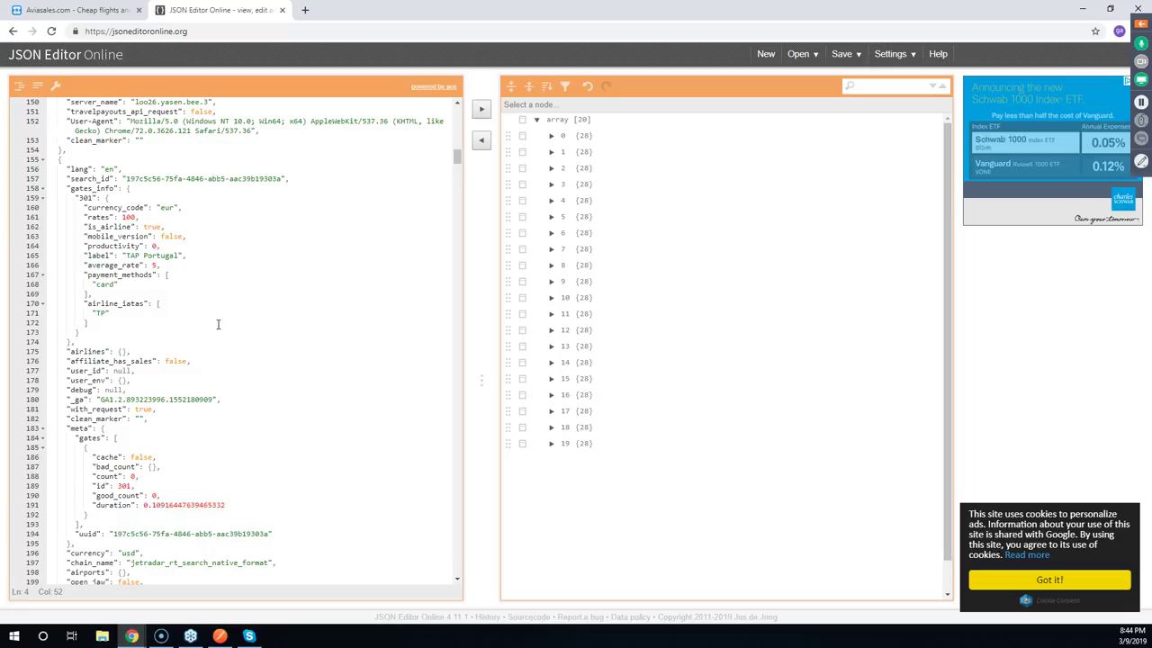
scroll(217, 324, "down", 3)
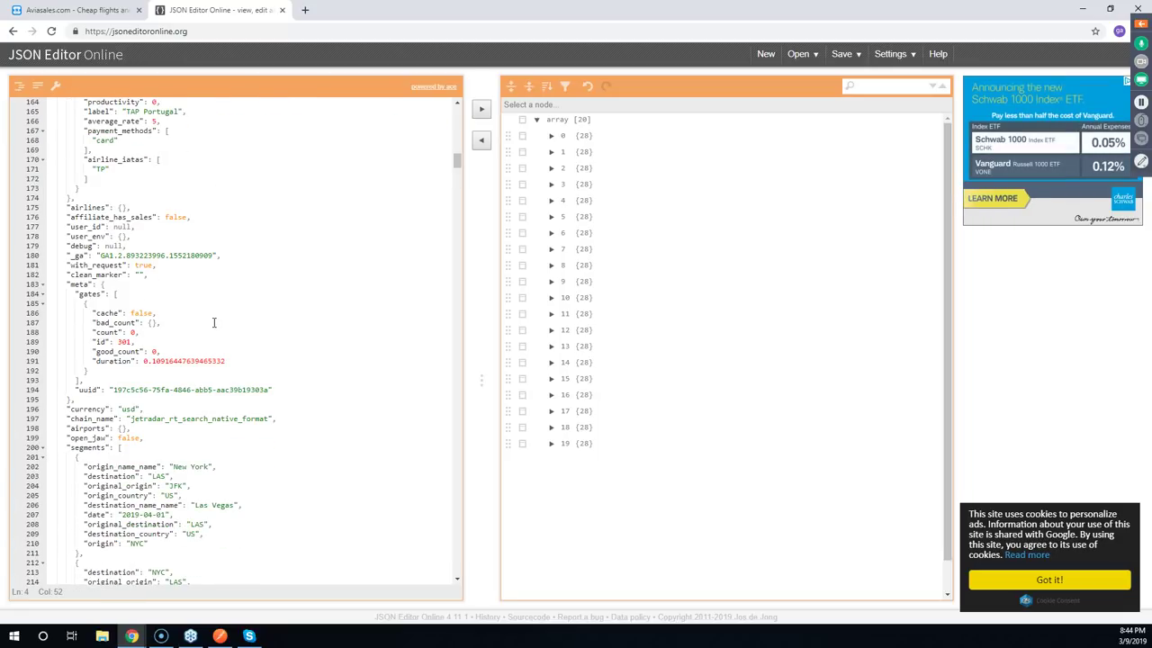
scroll(214, 323, "down", 4)
scroll(208, 323, "down", 3)
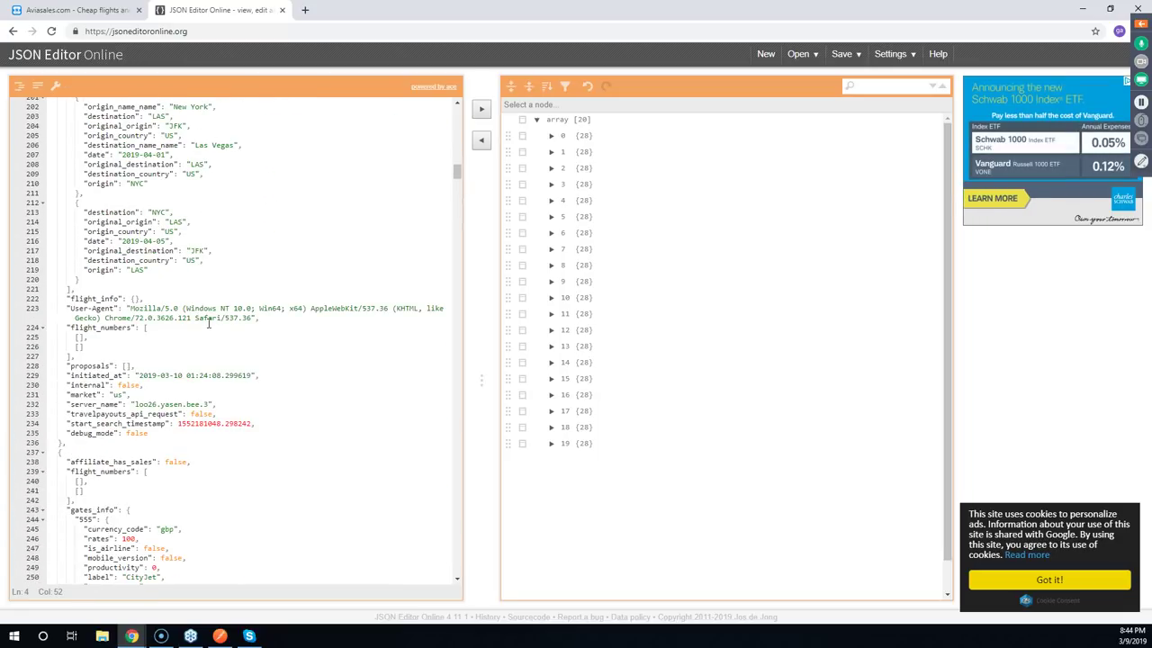
scroll(207, 324, "down", 7)
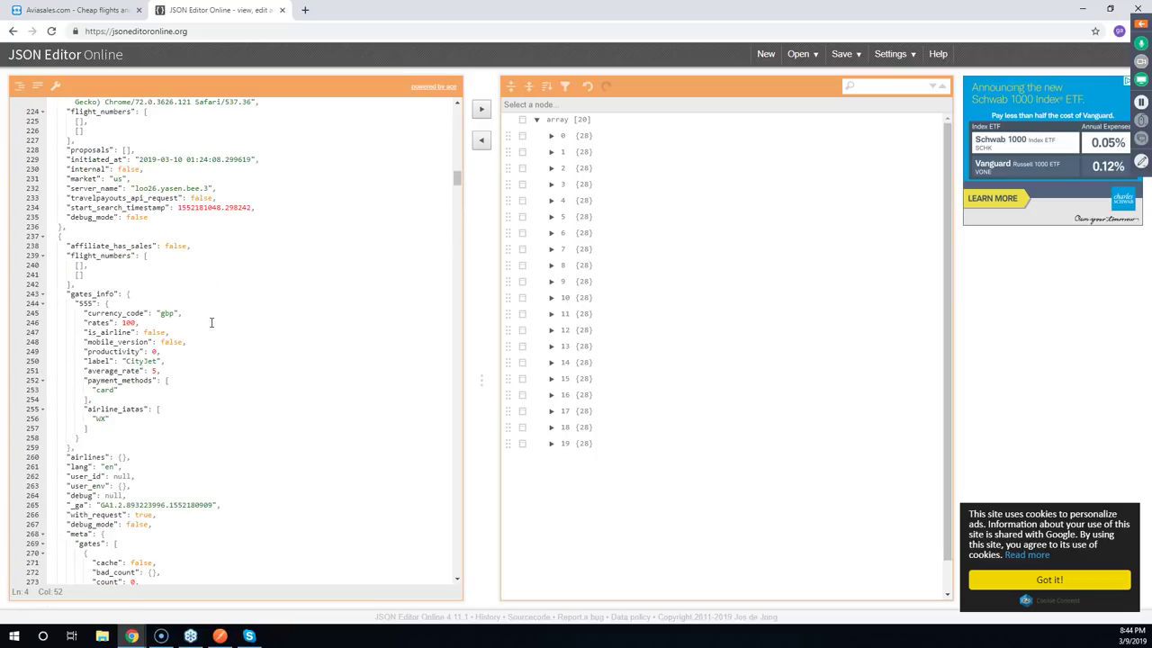
scroll(212, 322, "down", 3)
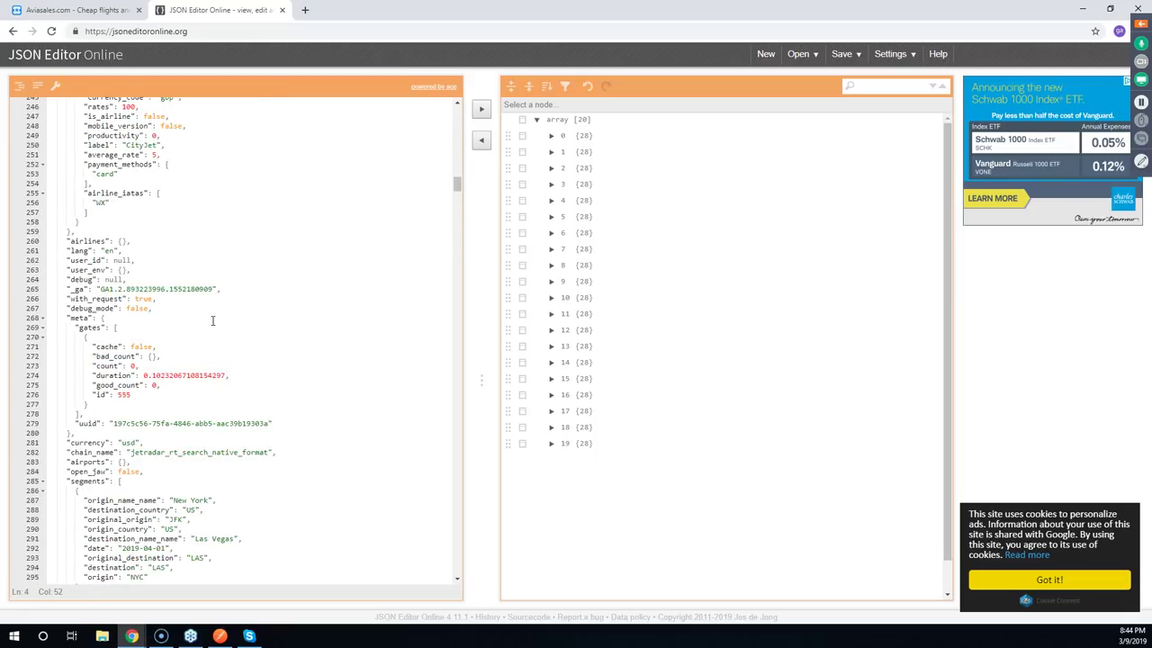
scroll(212, 320, "down", 3)
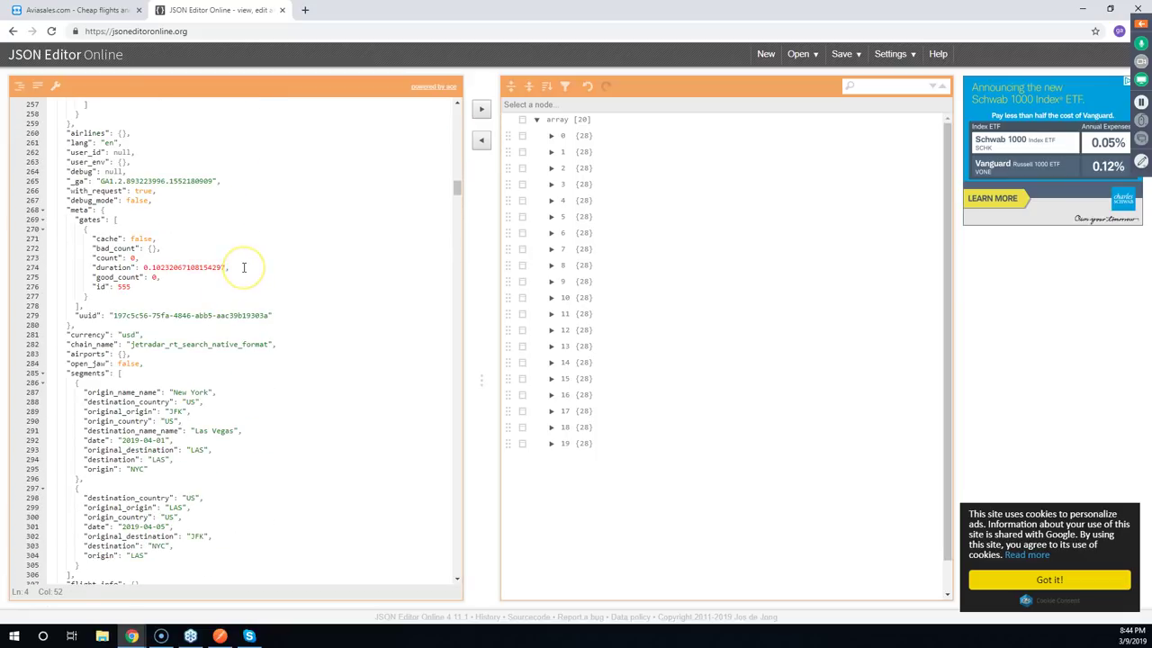
scroll(243, 267, "down", 5)
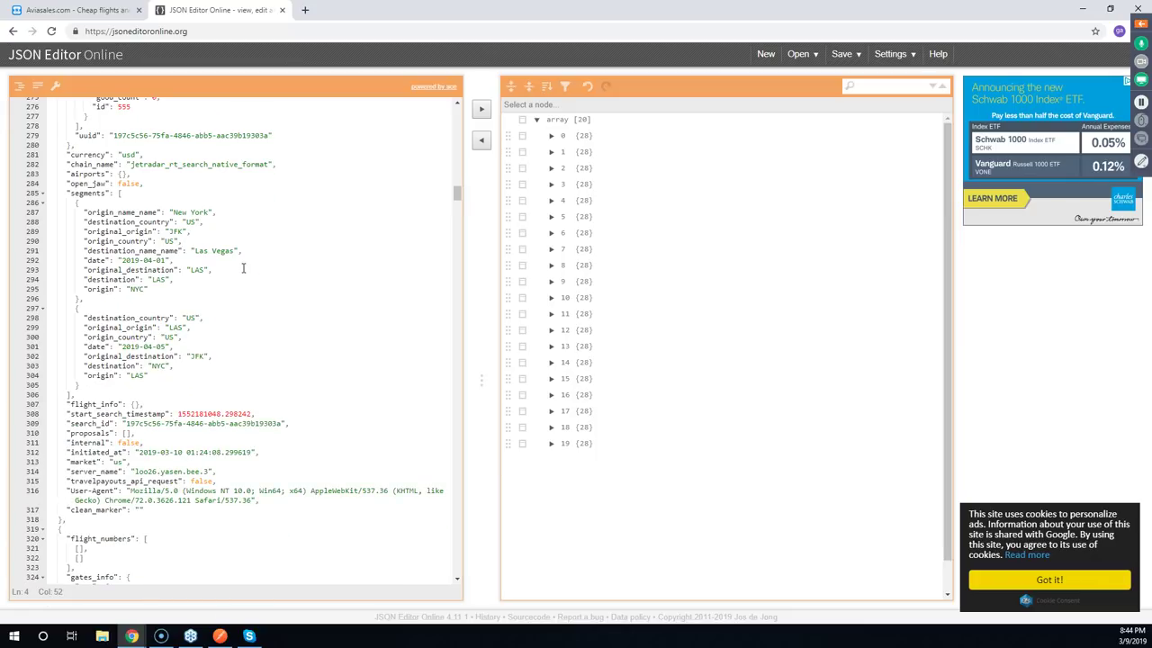
scroll(243, 267, "down", 5)
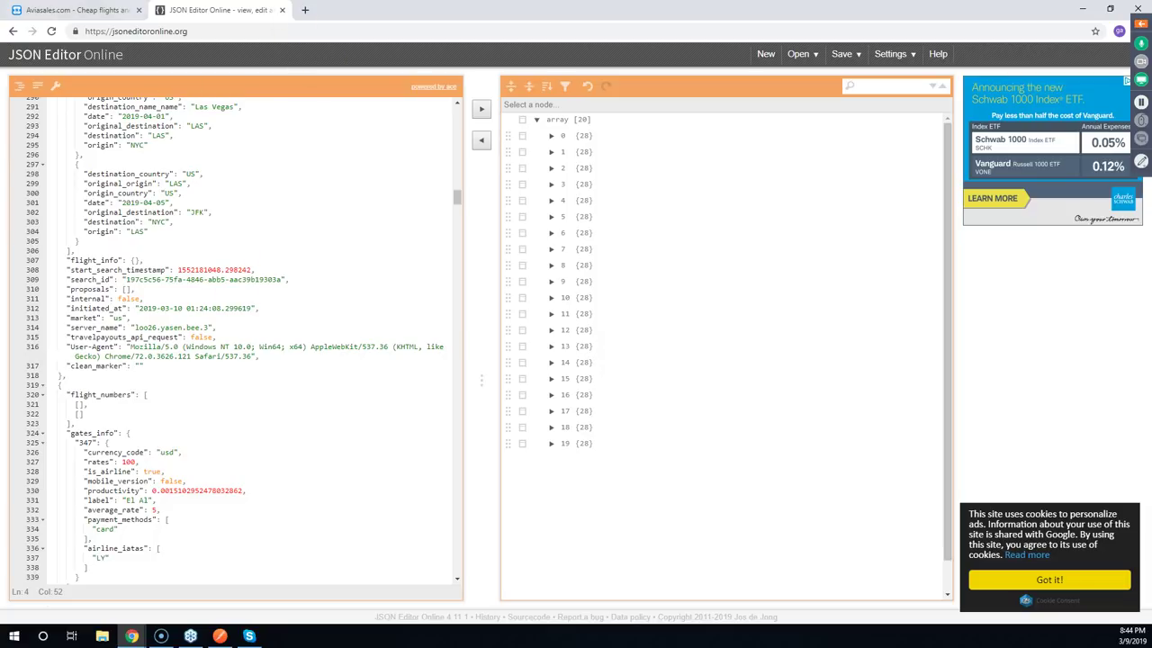
Switch to the Aviasales page, widen it beside the developer tools and examine the price of the first listed ticket
left_click(77, 10)
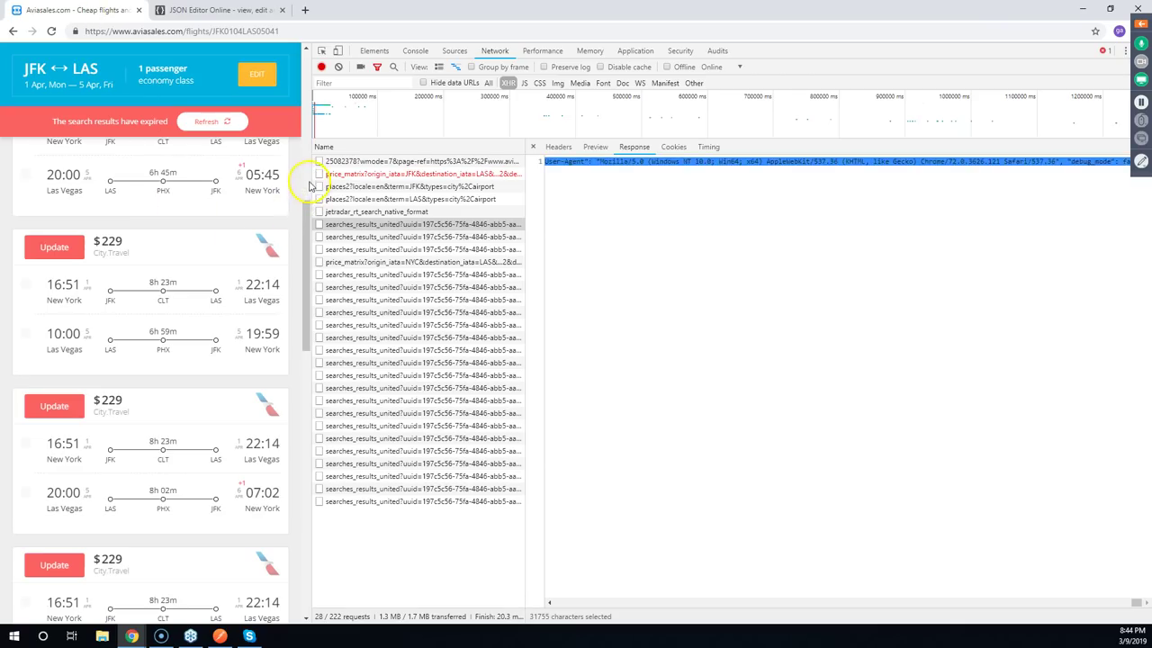
left_click_drag(306, 174, 736, 172)
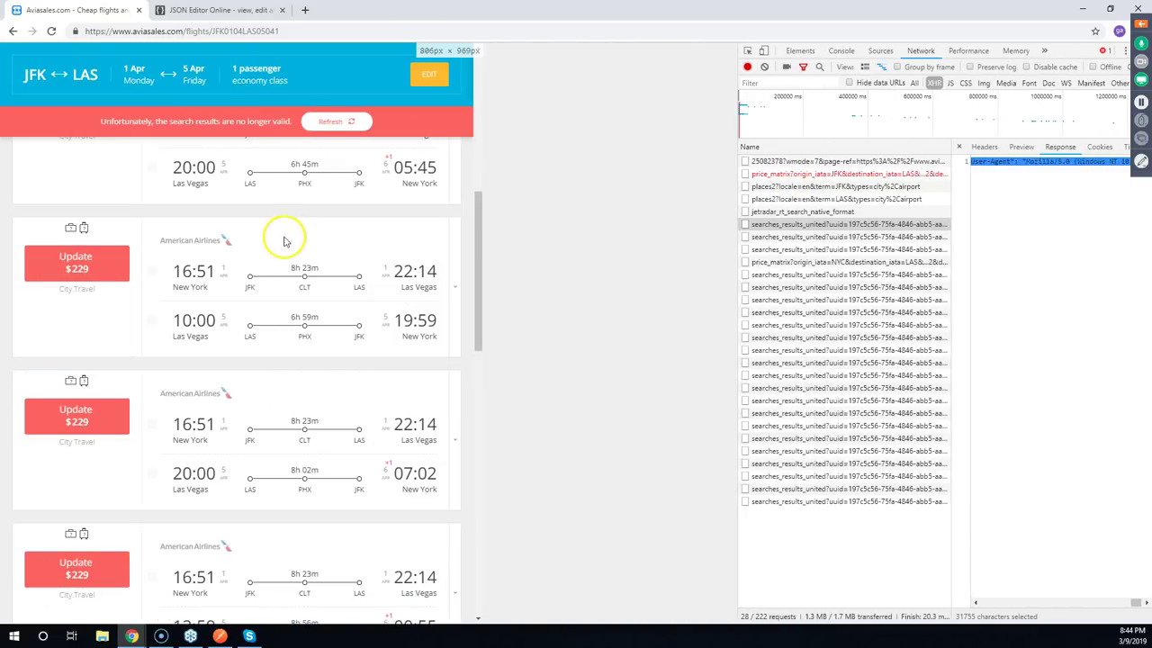
scroll(295, 257, "up", 2)
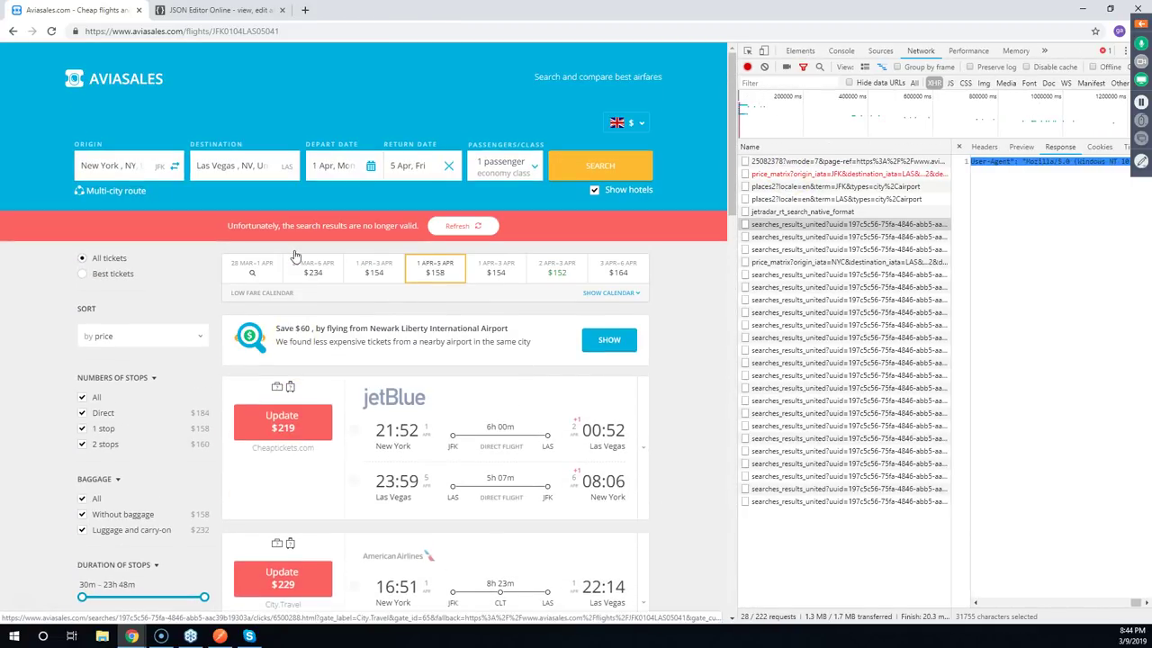
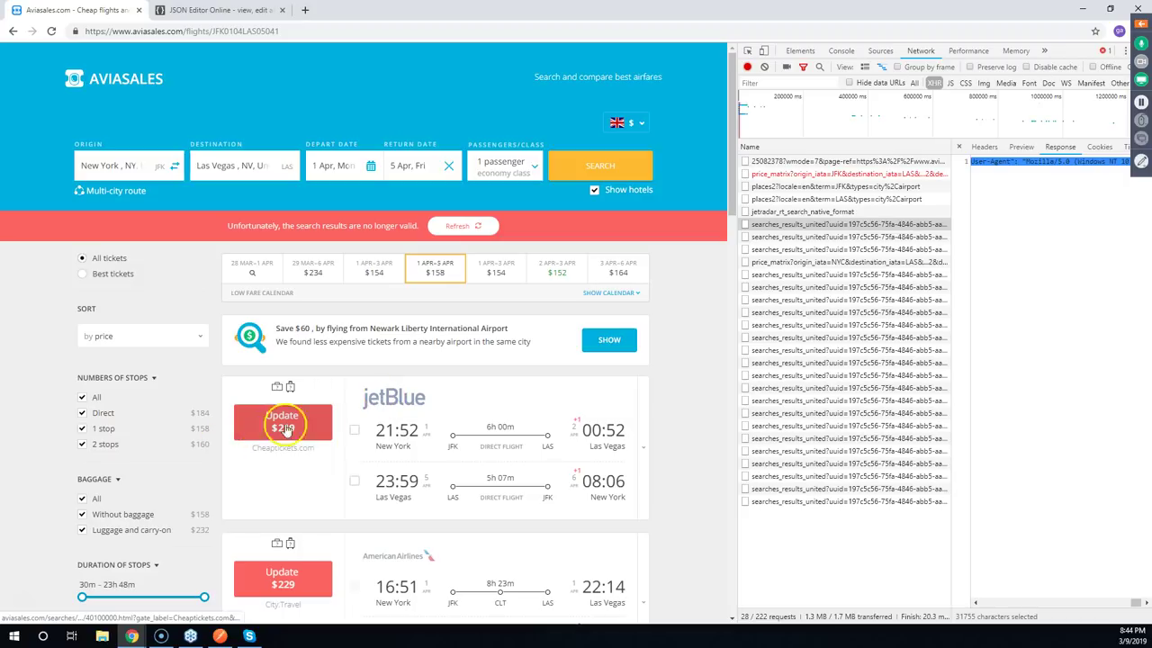
Switch to JSON Editor Online and search the response text for 219
left_click(239, 11)
left_click(294, 195)
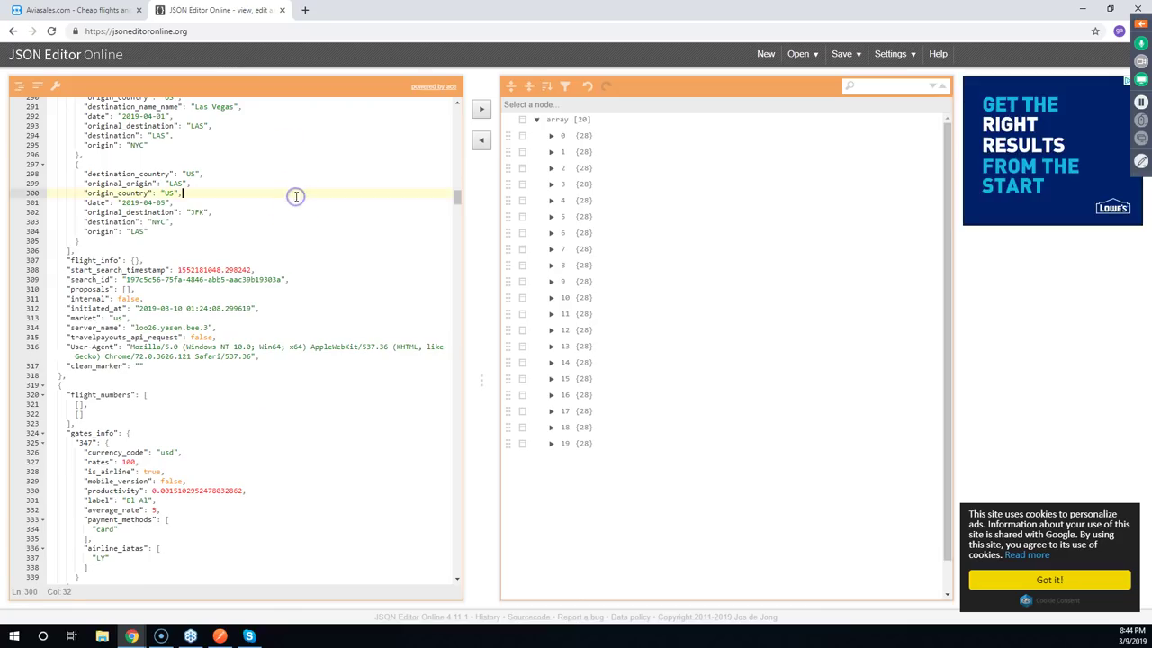
type("2")
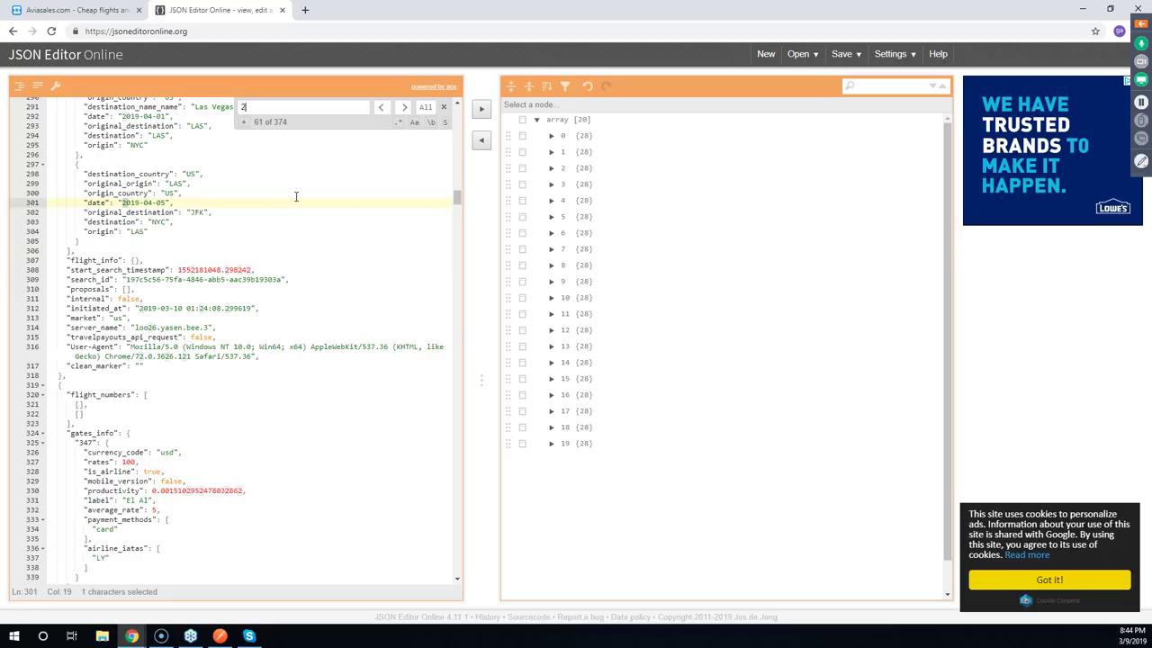
type("19")
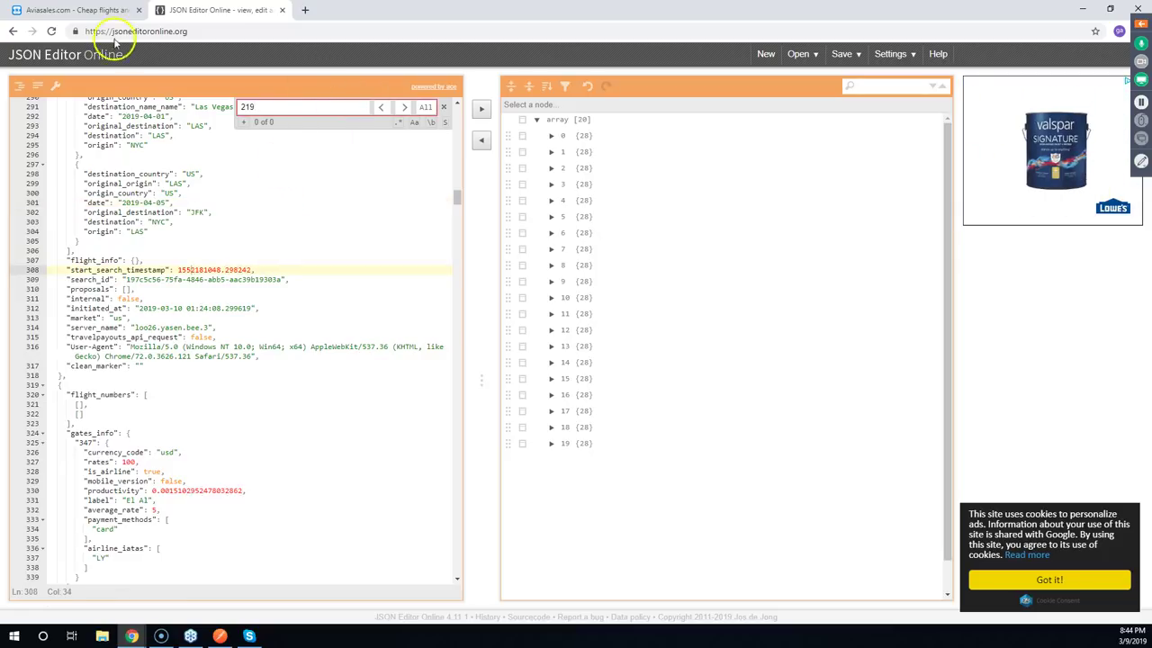
Switch back to Aviasales, widen the developer tools and examine the second searches_results_united request's headers and query string parameters
left_click(67, 10)
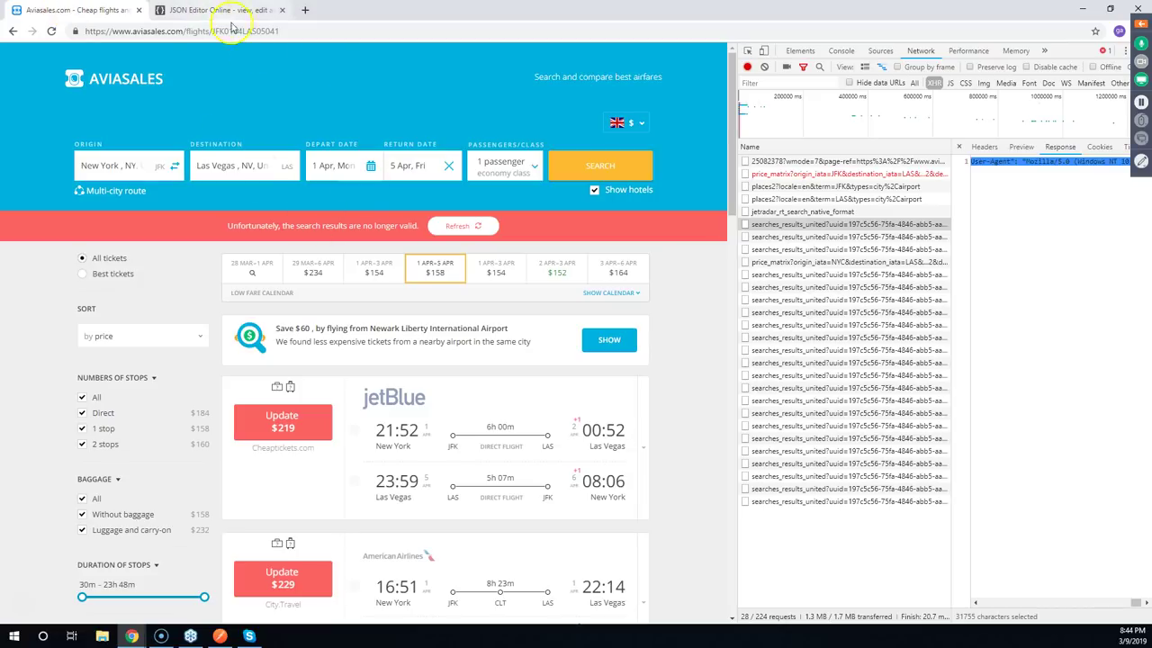
left_click(766, 239)
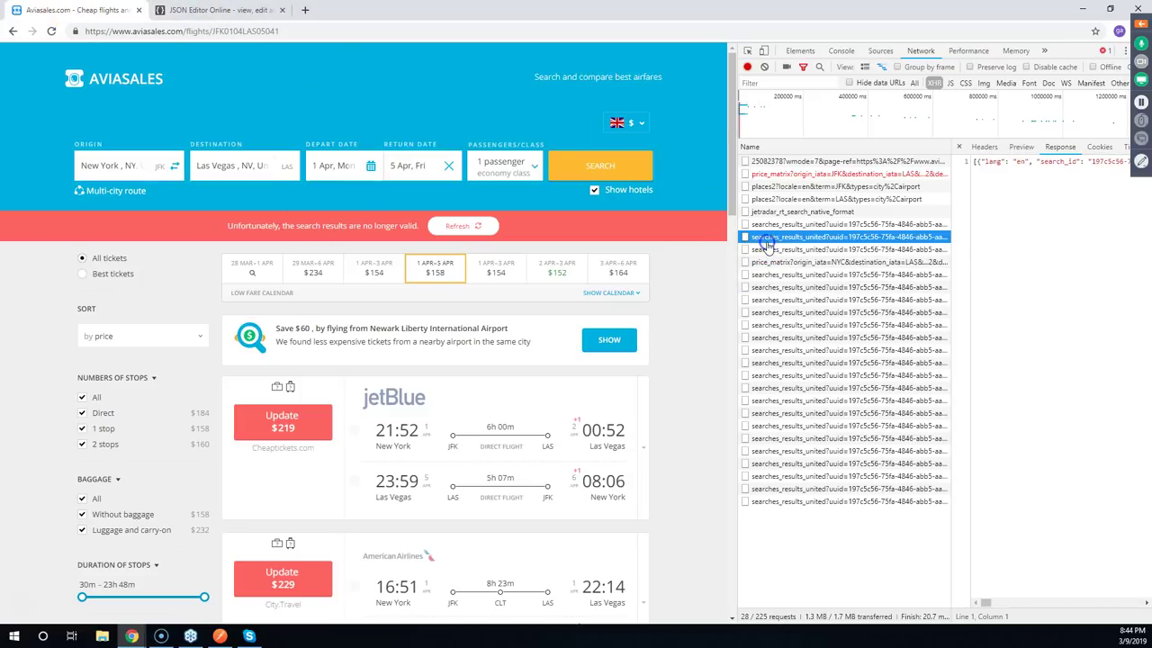
scroll(732, 247, "down", 4)
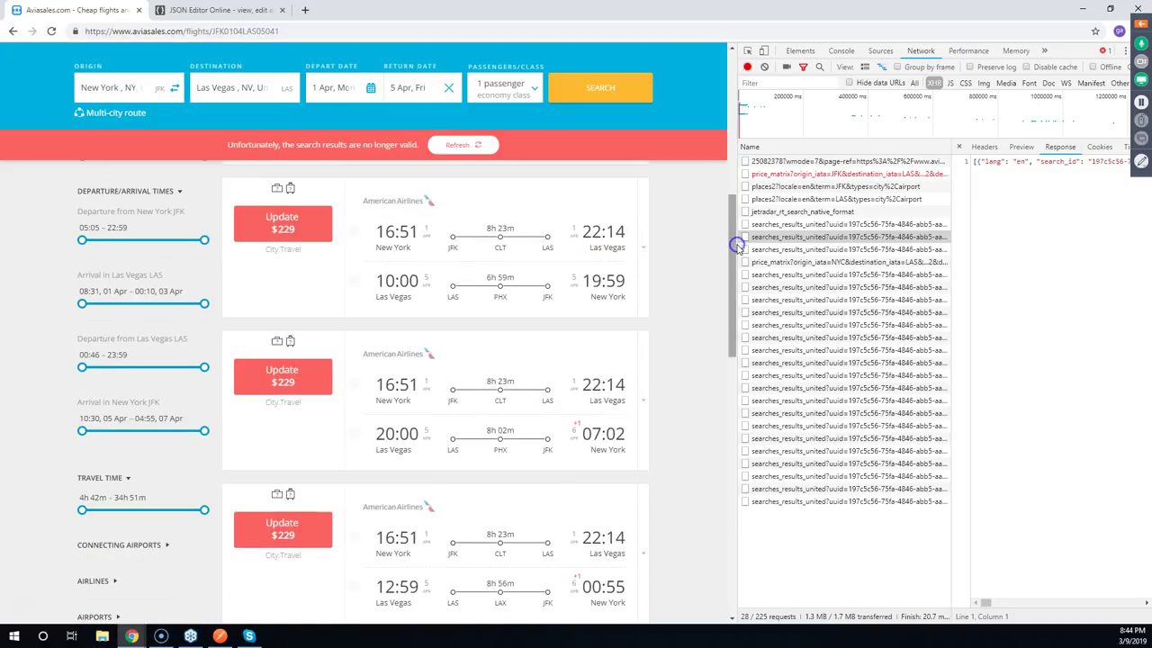
left_click_drag(736, 247, 328, 158)
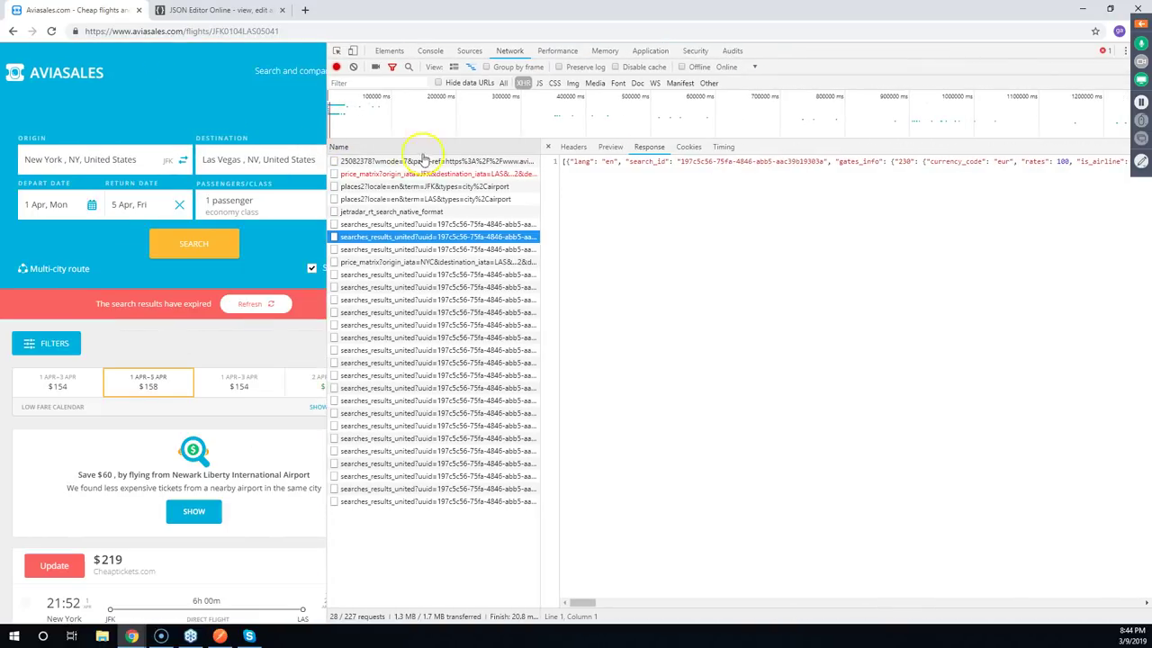
left_click(578, 149)
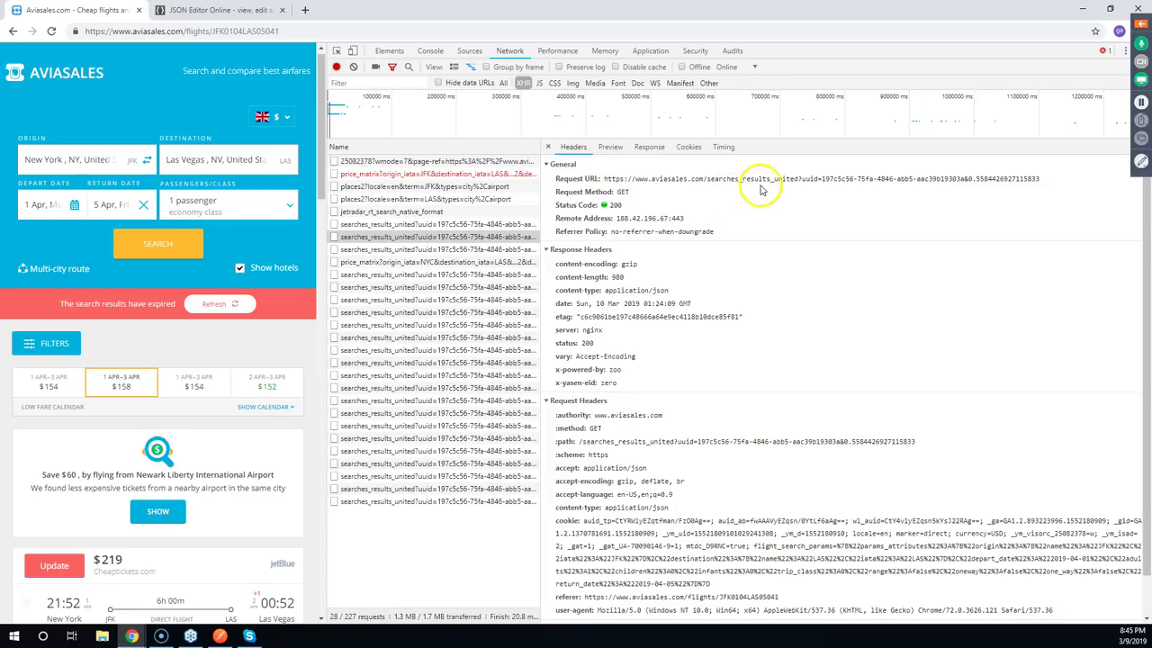
scroll(783, 258, "down", 1)
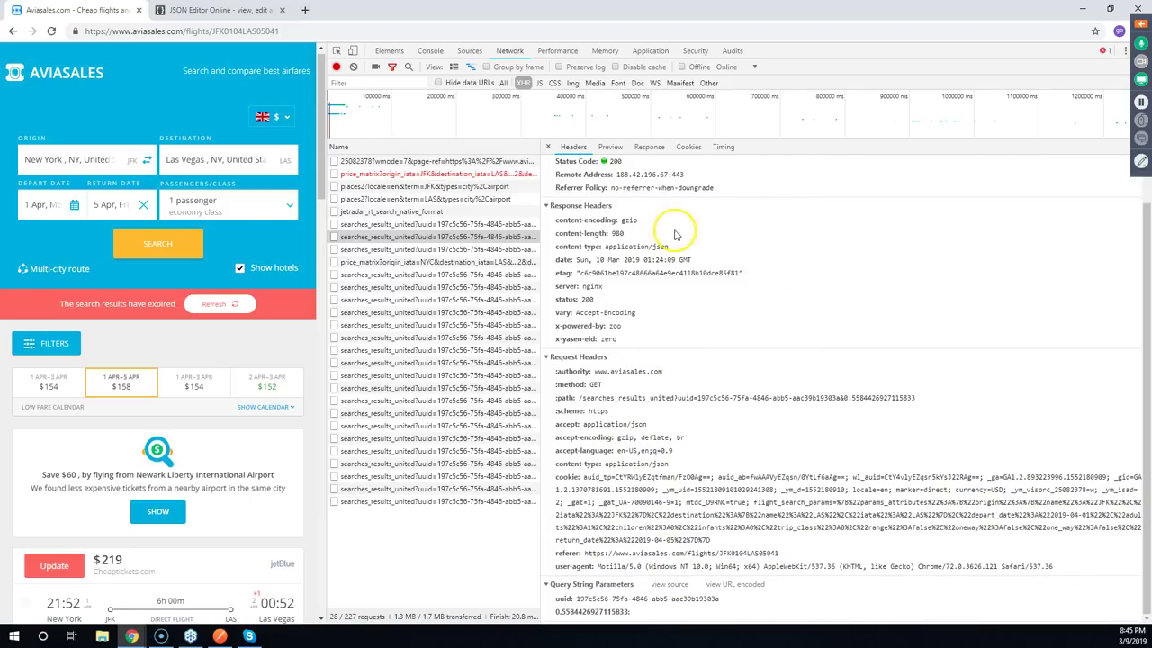
Preview the second request's response, expand items 0 and 1, and examine the first segment inside item 1
left_click(609, 148)
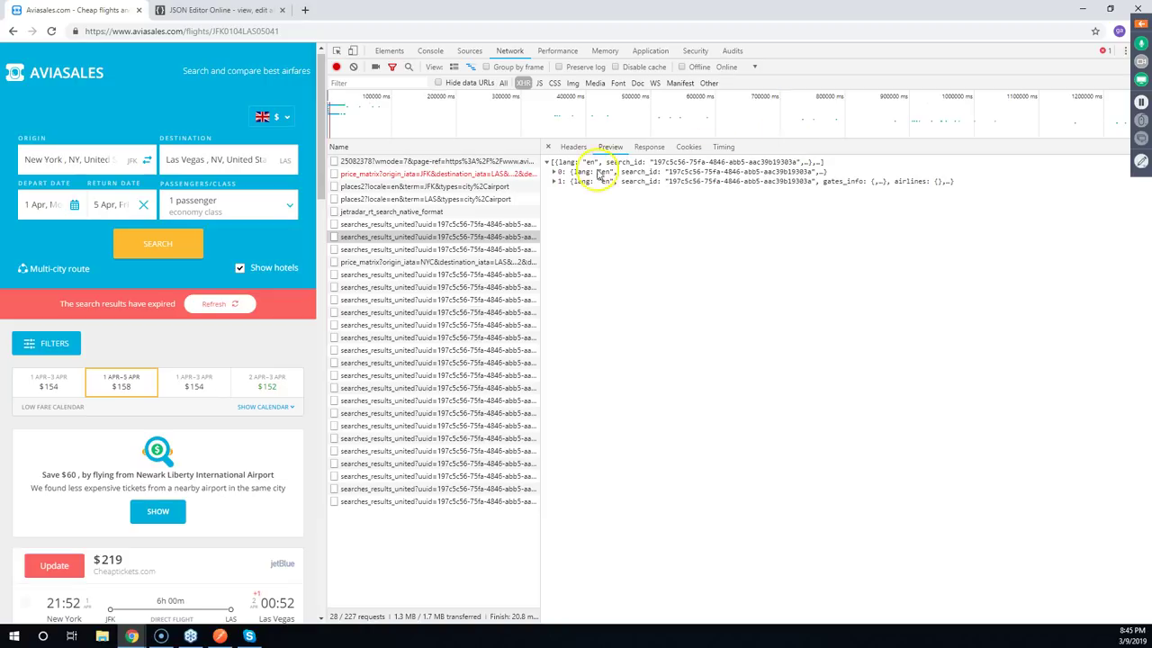
left_click(554, 172)
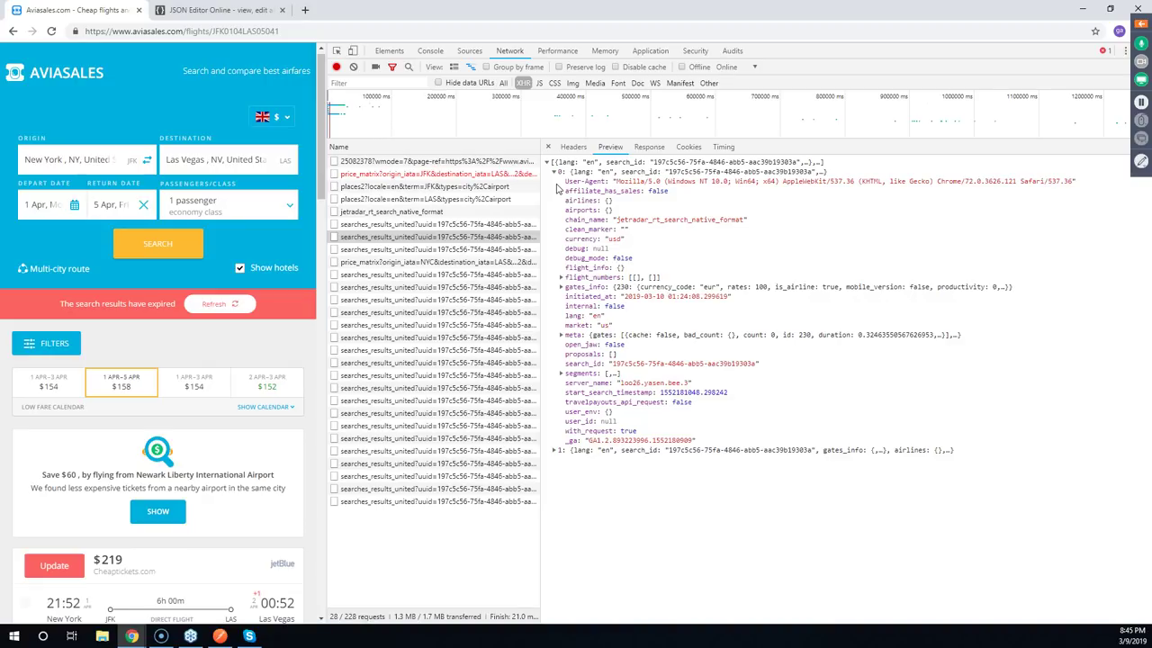
left_click(553, 449)
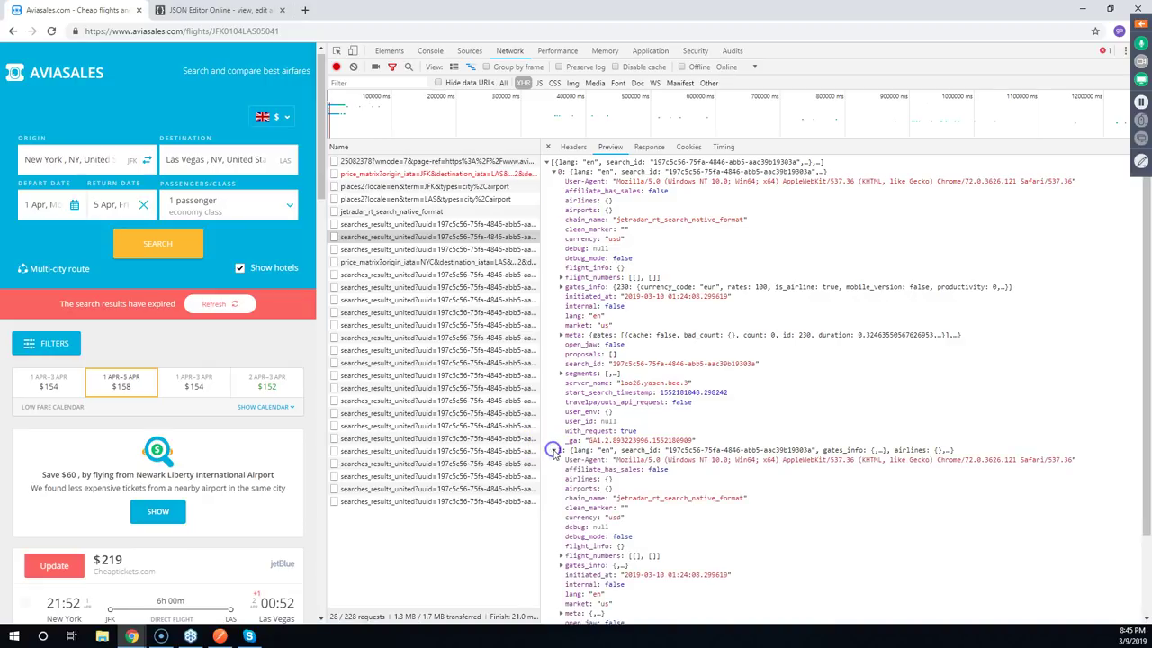
scroll(585, 394, "down", 2)
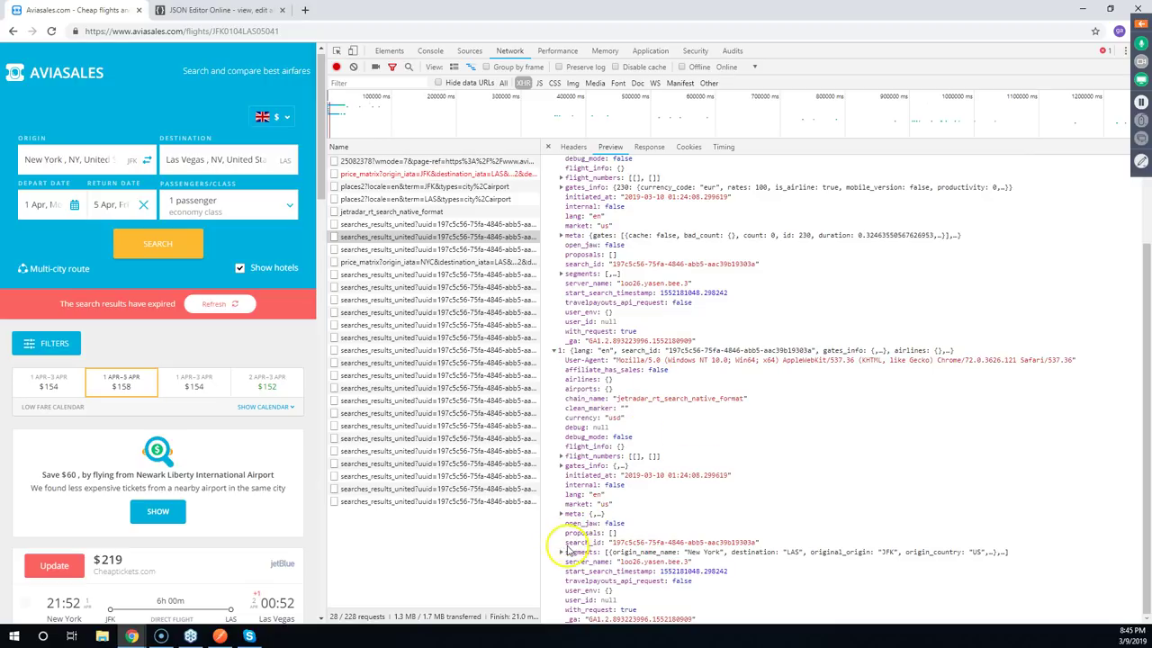
left_click(562, 551)
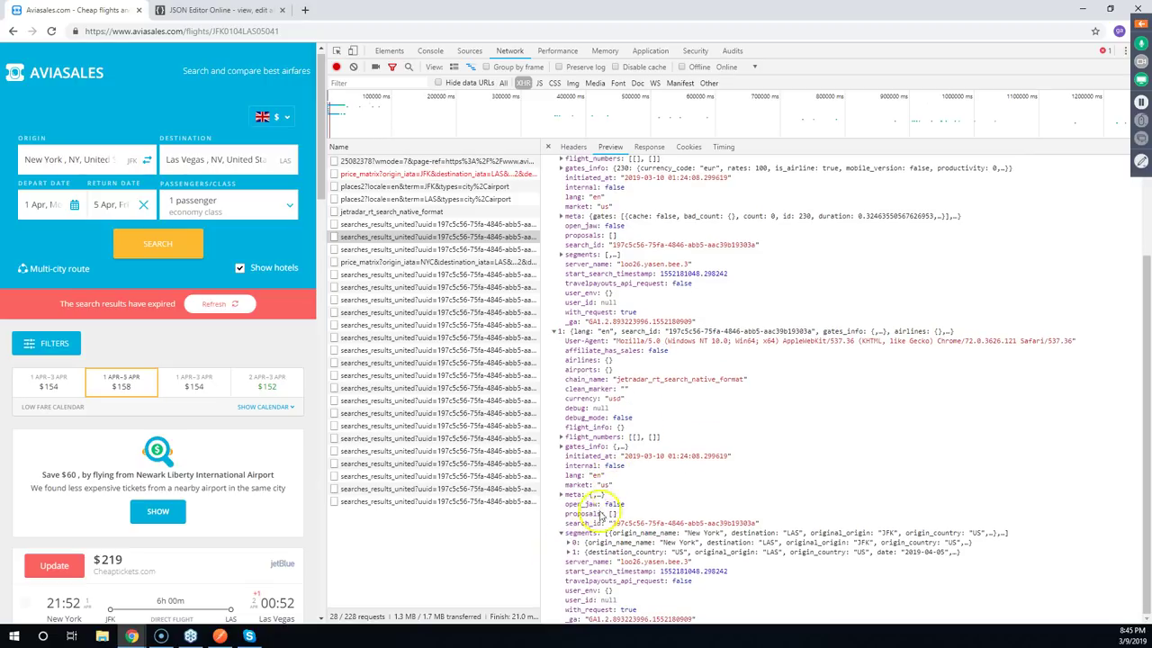
left_click(569, 543)
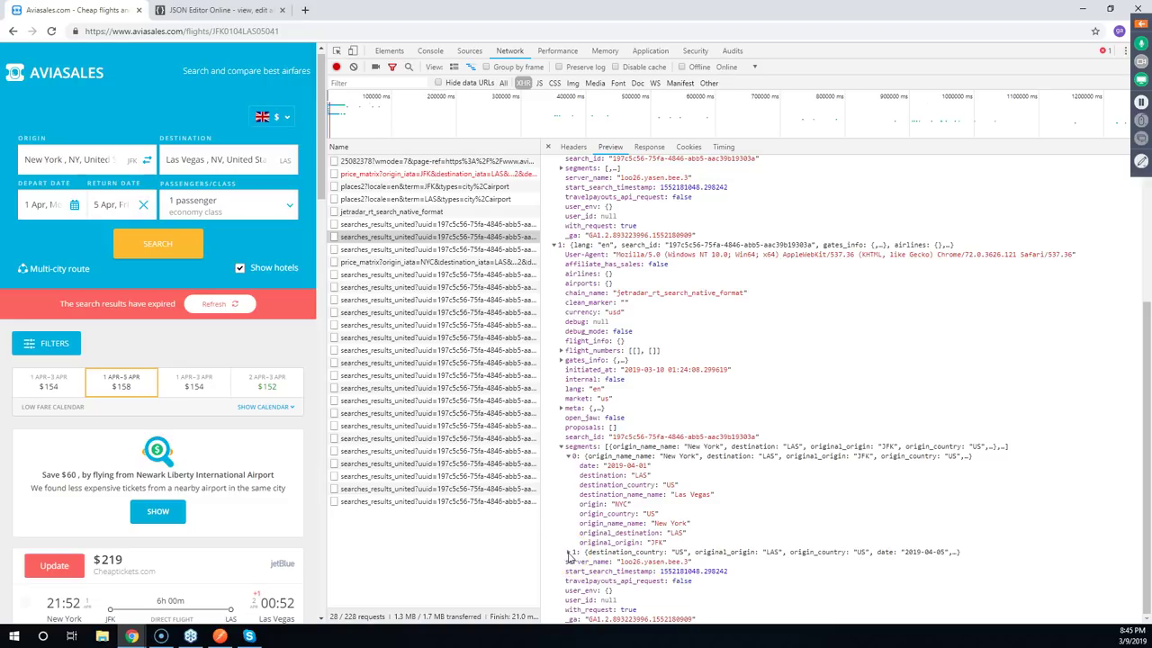
Expand meta and gates_info inside item 1 of the previewed response and examine gate entry 48
scroll(206, 377, "down", 2)
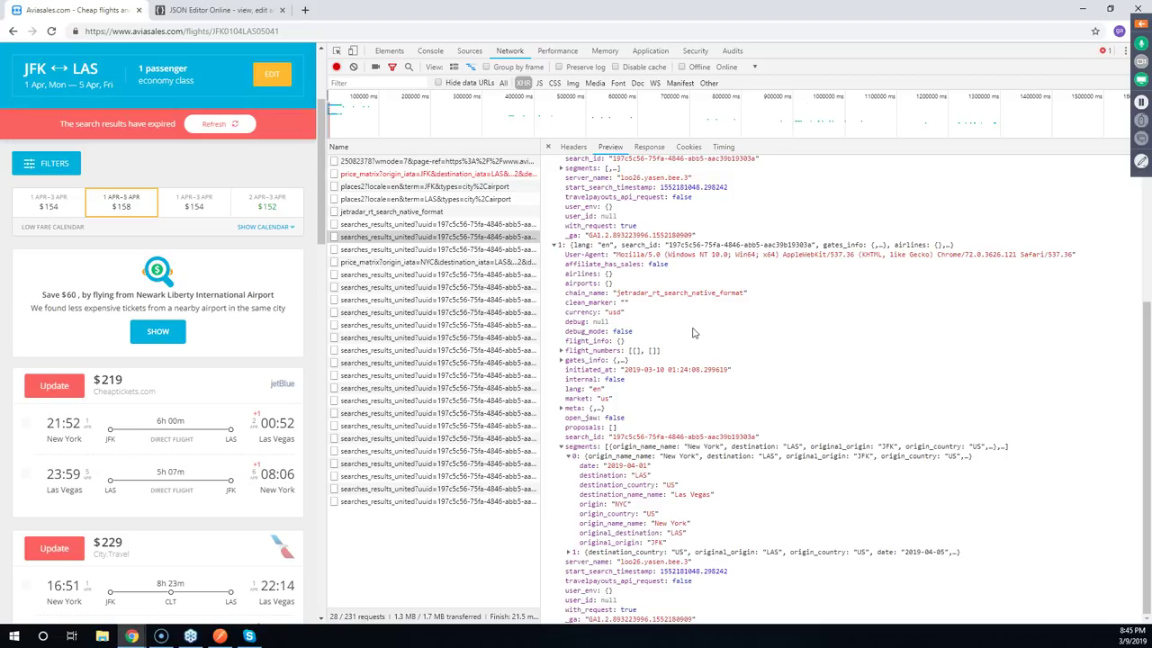
scroll(693, 335, "up", 2)
scroll(692, 335, "down", 2)
left_click(561, 410)
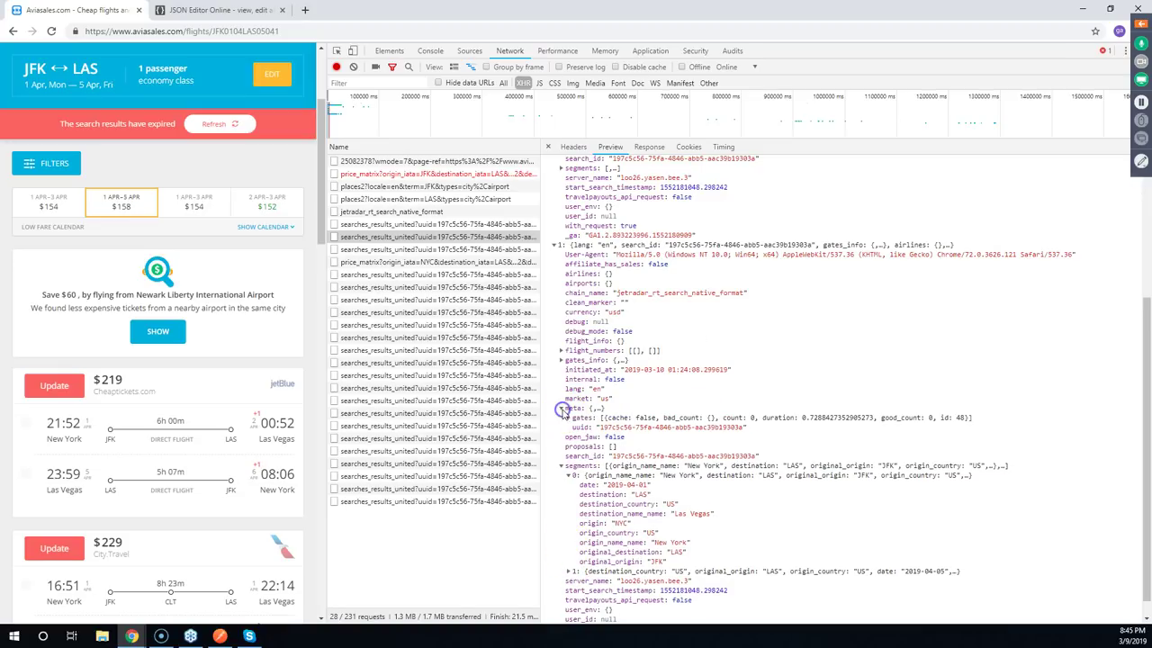
left_click(561, 361)
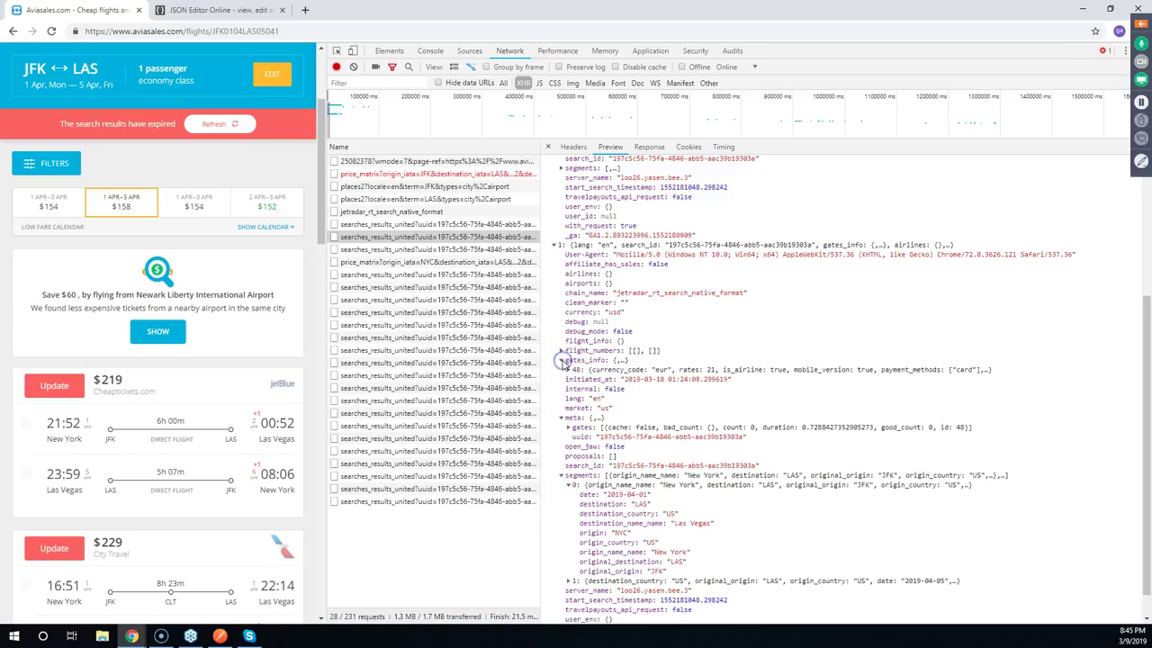
left_click(567, 369)
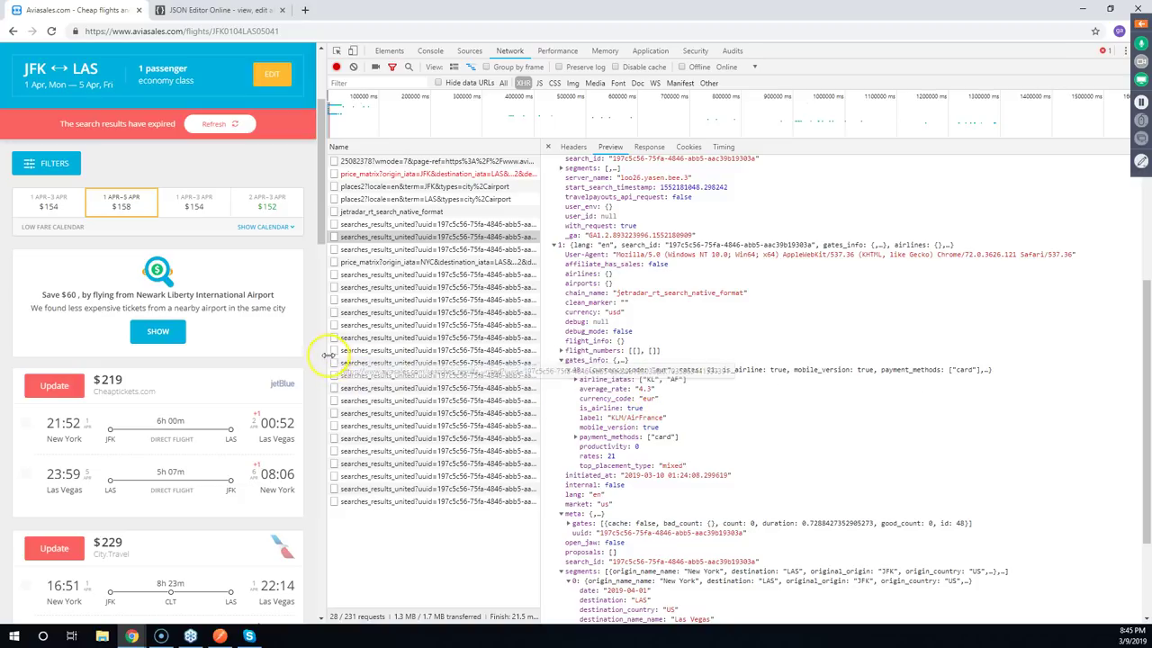
Widen the Aviasales page beside the developer tools and look through the prices of the listed tickets
left_click_drag(324, 360, 627, 357)
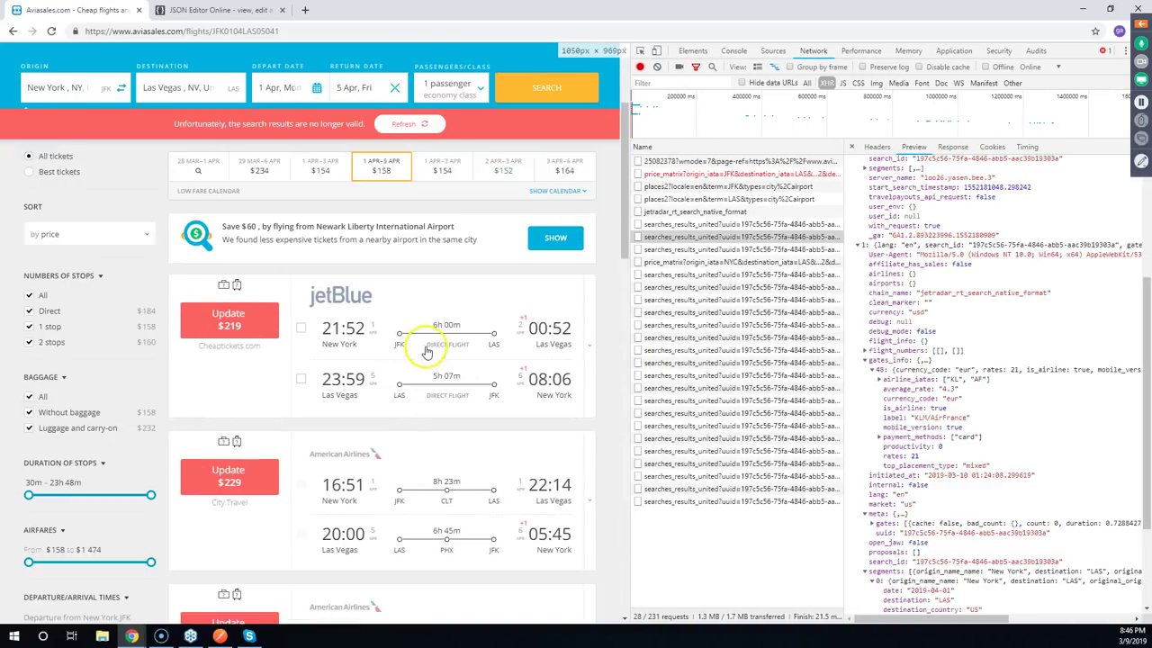
scroll(427, 351, "down", 3)
scroll(429, 355, "down", 1)
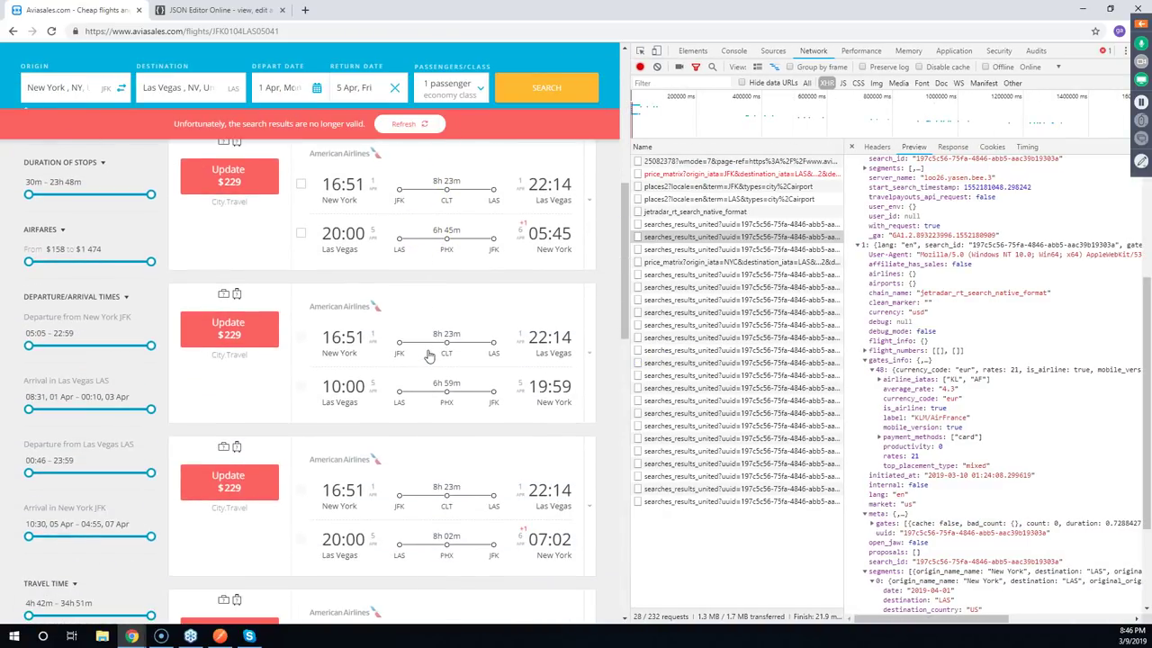
scroll(429, 355, "up", 5)
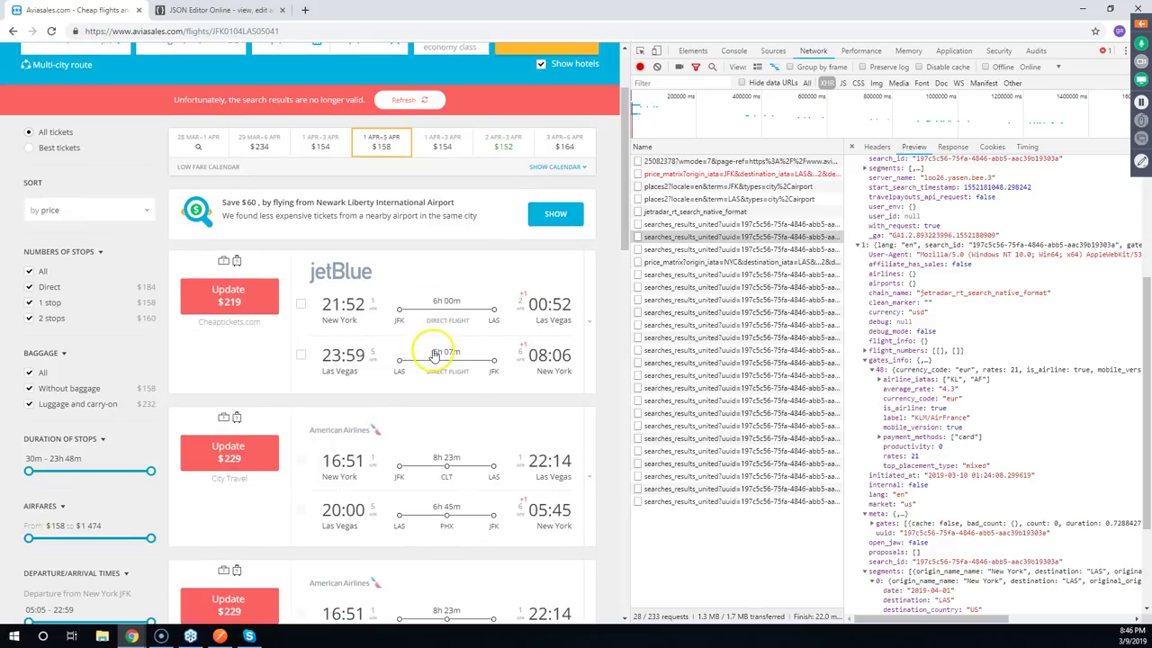
scroll(451, 348, "down", 1)
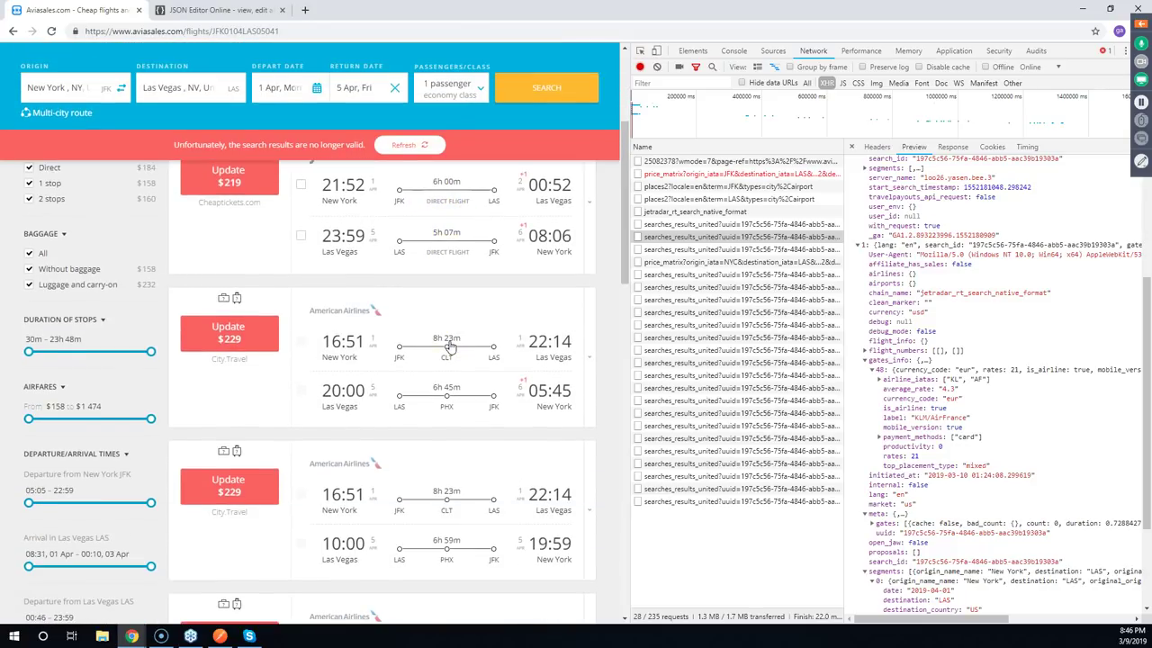
scroll(451, 348, "down", 3)
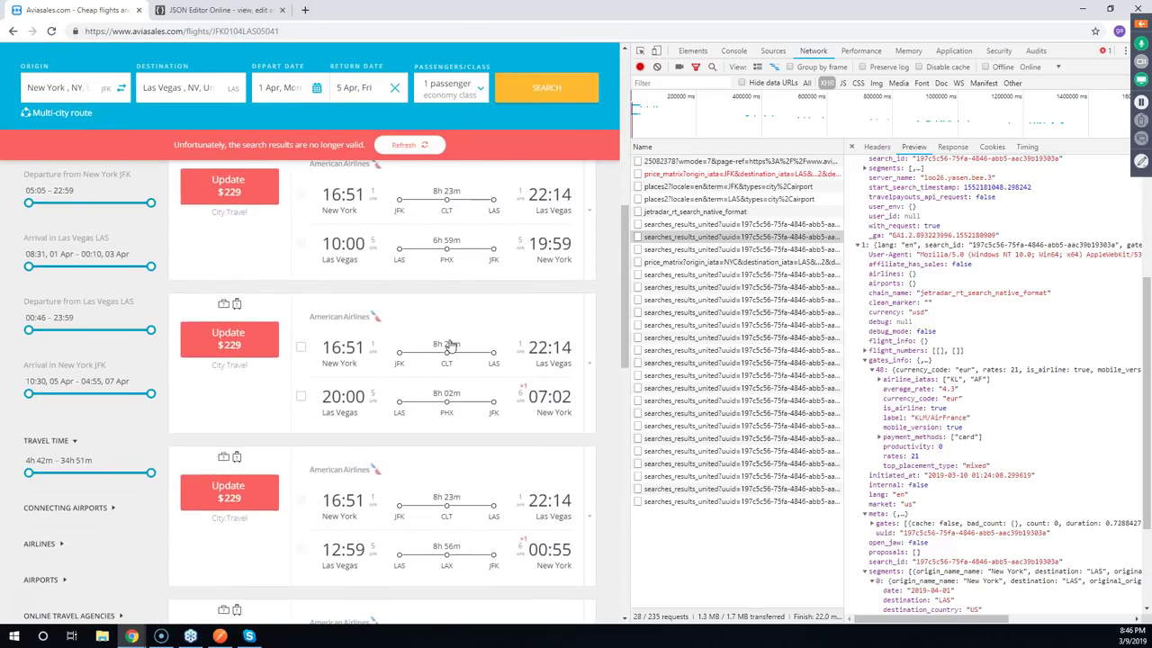
scroll(450, 346, "down", 2)
scroll(451, 347, "down", 2)
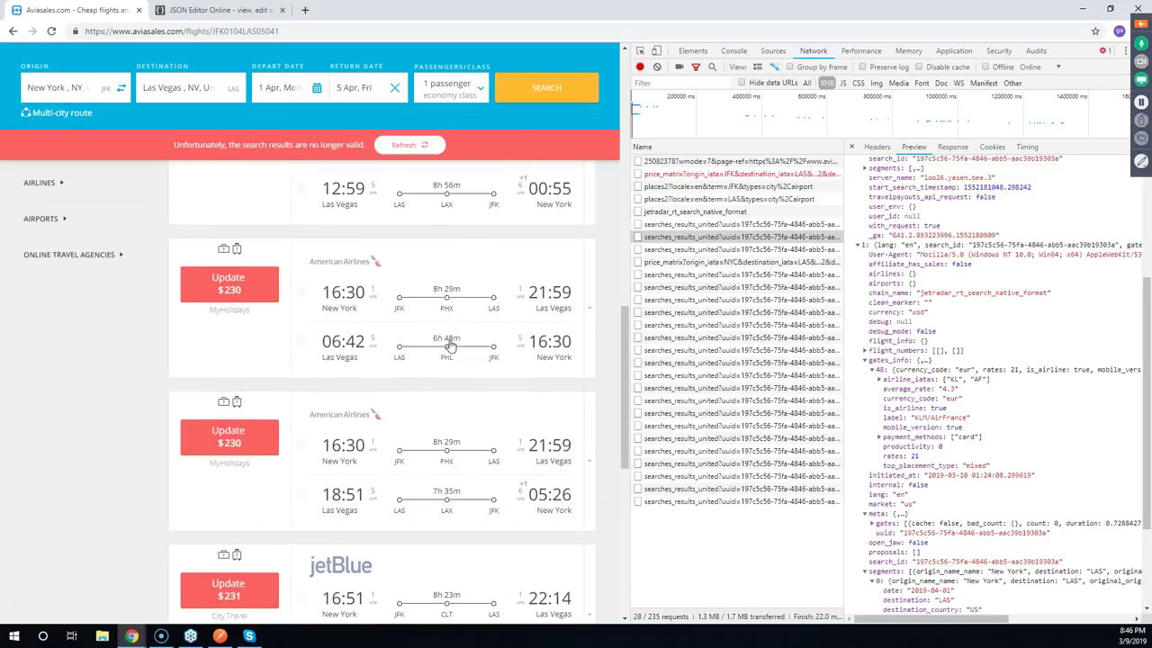
scroll(450, 346, "down", 2)
scroll(451, 346, "down", 2)
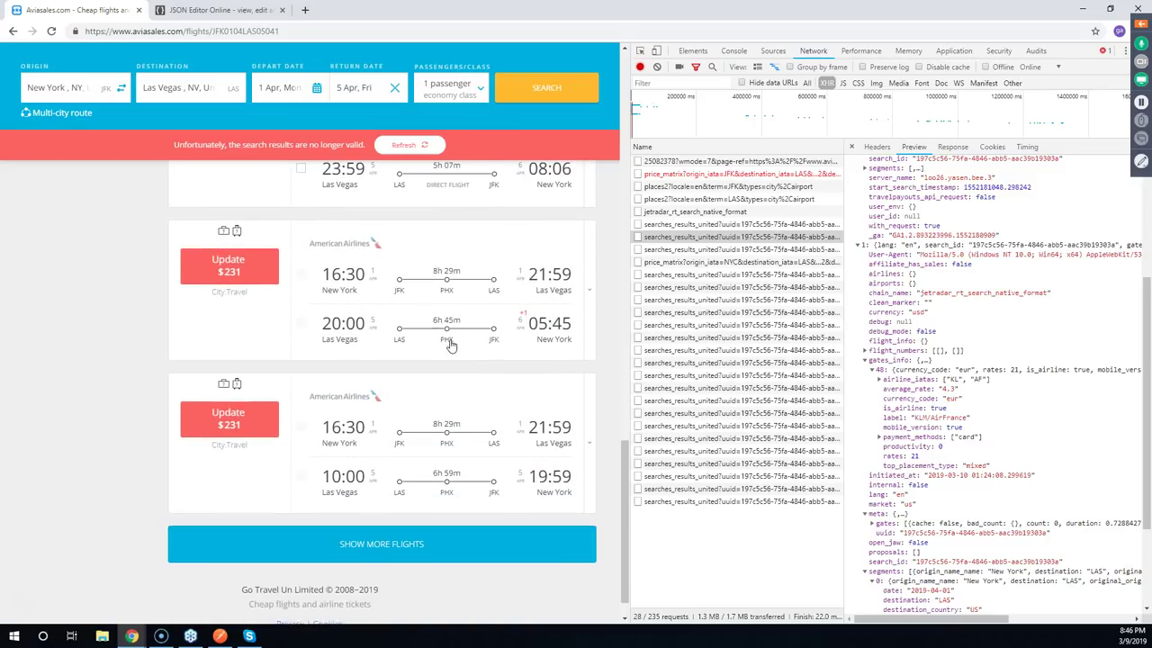
scroll(451, 346, "up", 8)
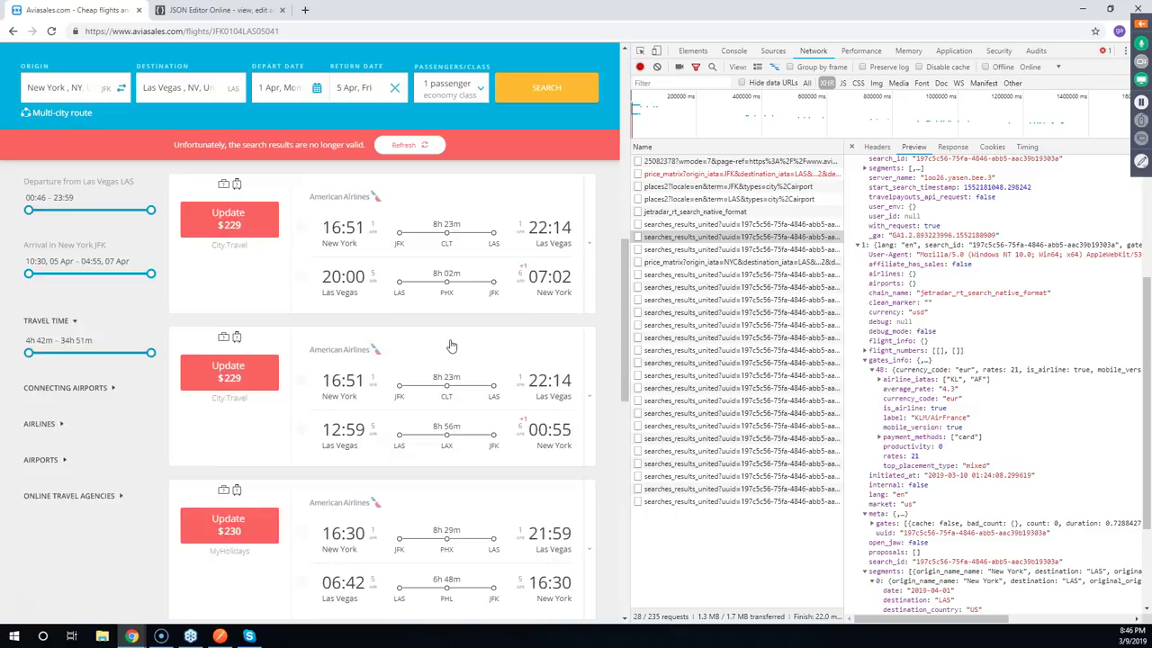
scroll(291, 318, "up", 3)
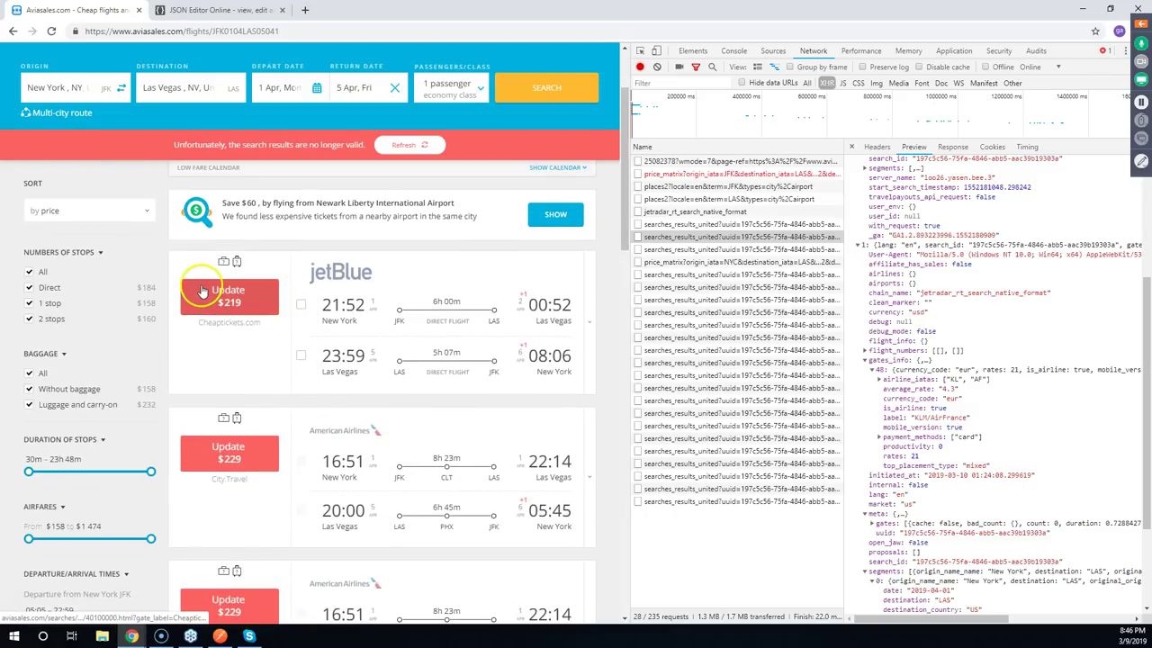
Clear the network log and rerun the New York to Las Vegas flight search
left_click(657, 68)
left_click(555, 86)
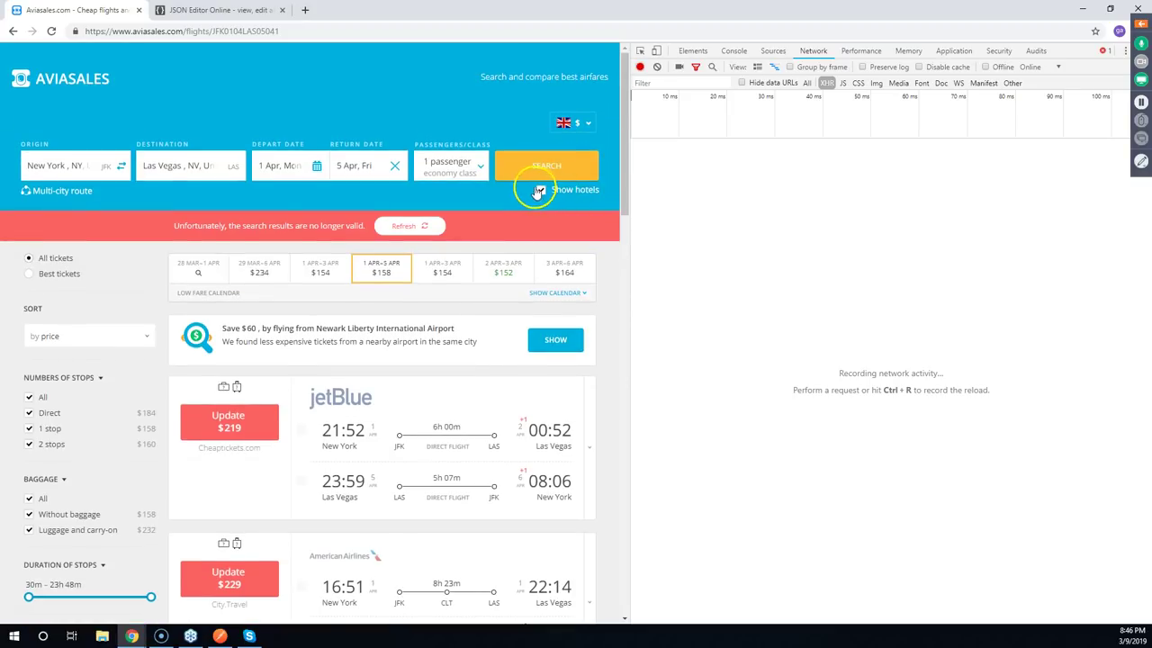
left_click(559, 171)
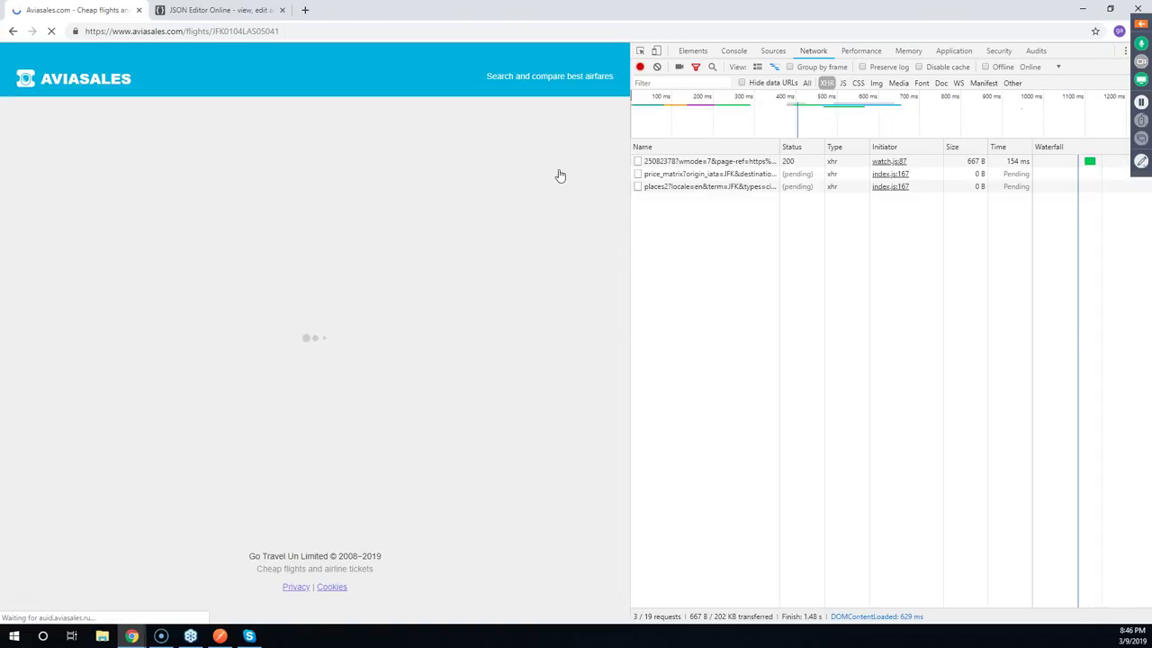
left_click(550, 203)
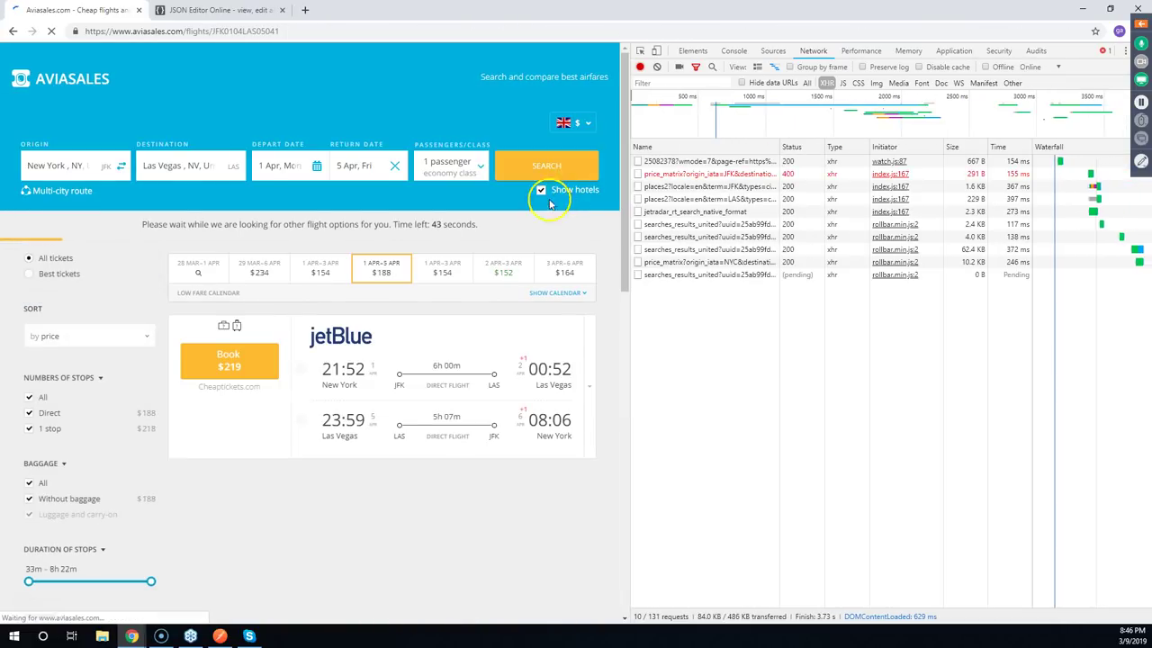
scroll(550, 203, "down", 1)
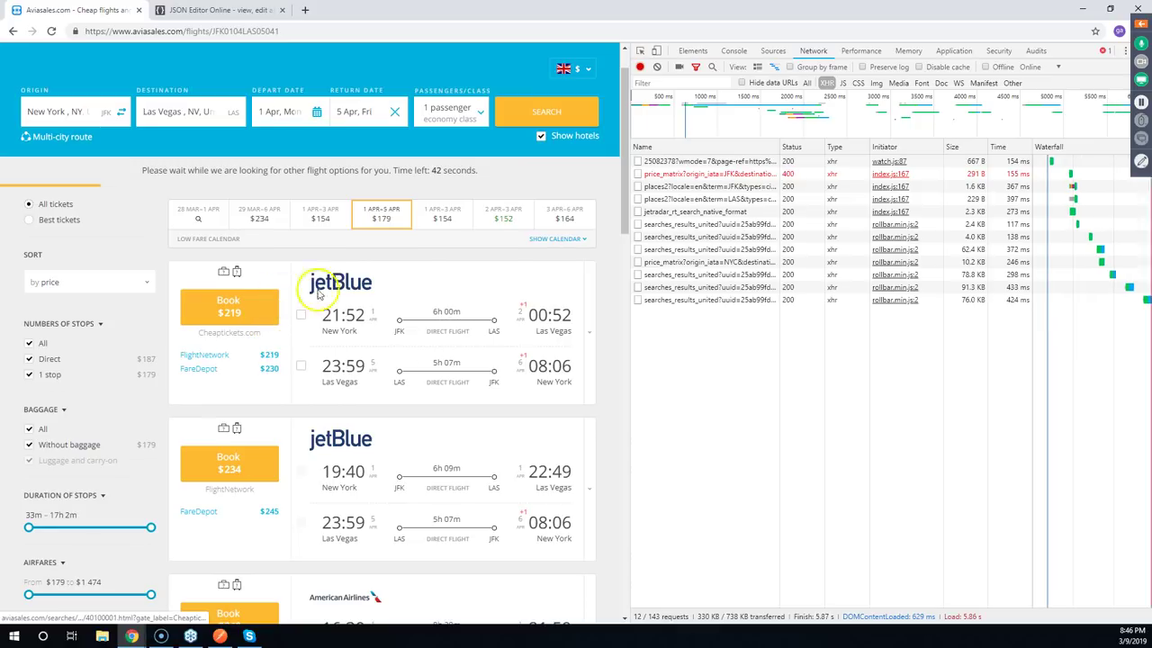
Preview the first searches_results_united response of the new search, widen the developer tools and expand items 0 and 1
left_click(710, 186)
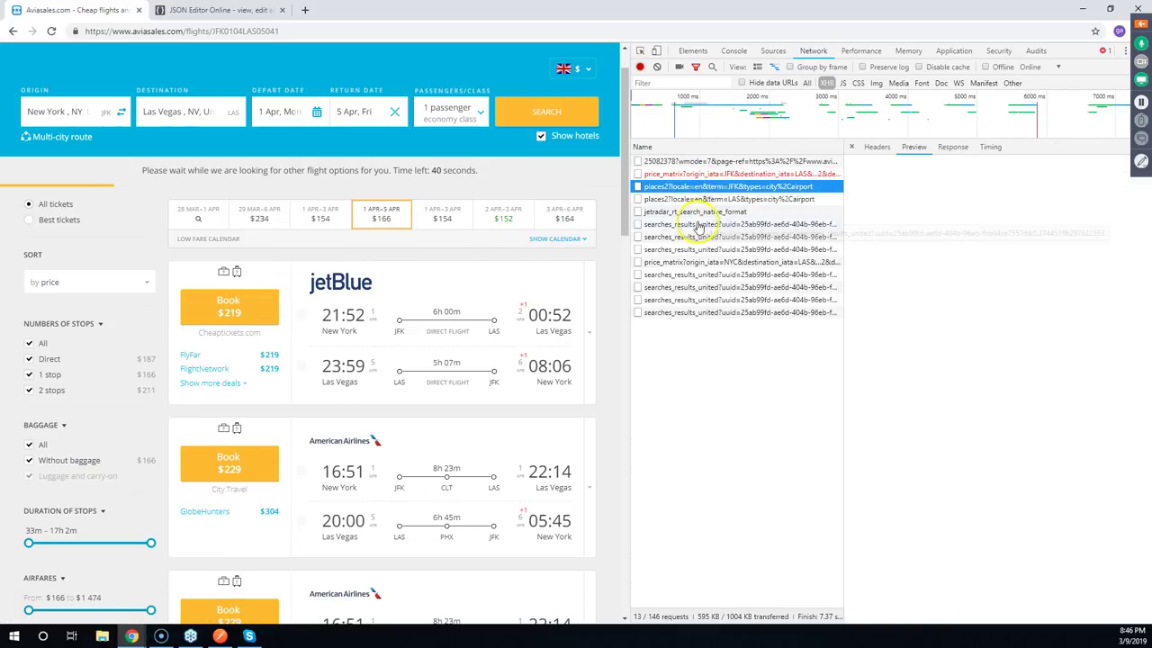
left_click(698, 225)
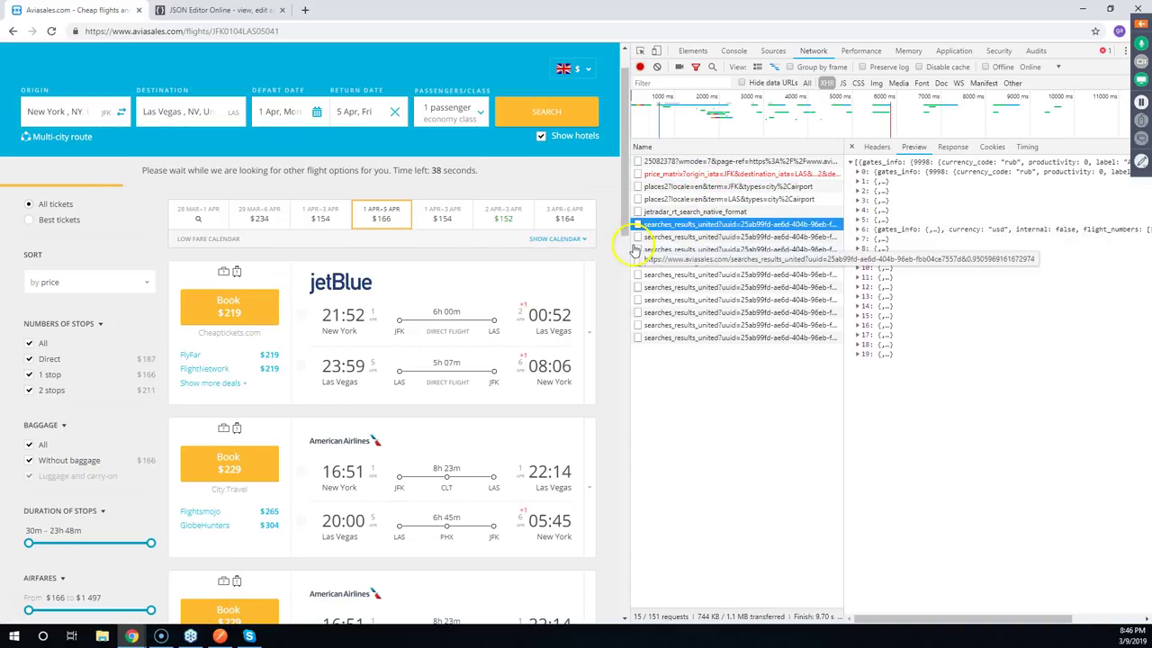
left_click_drag(629, 248, 328, 265)
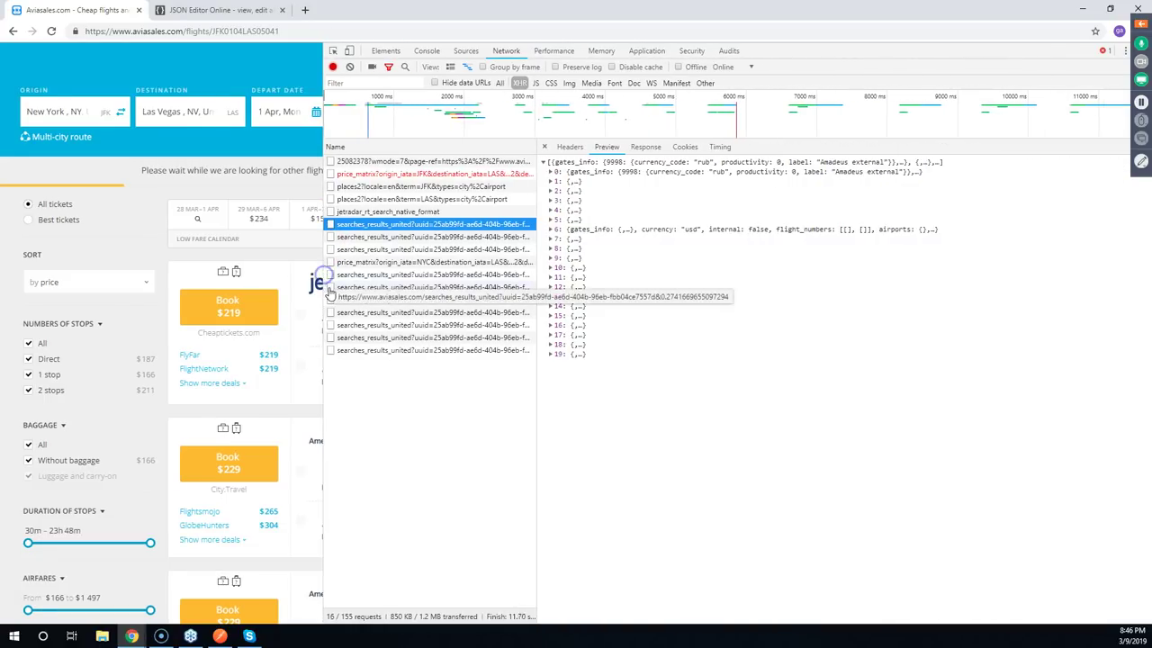
left_click(551, 182)
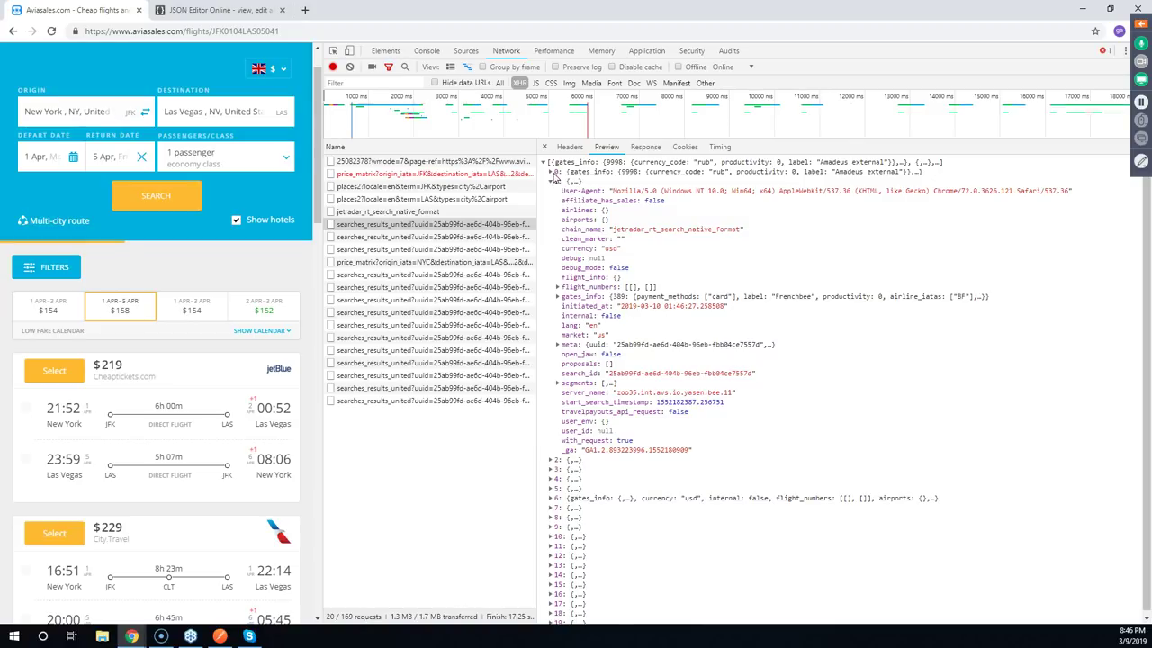
left_click(552, 173)
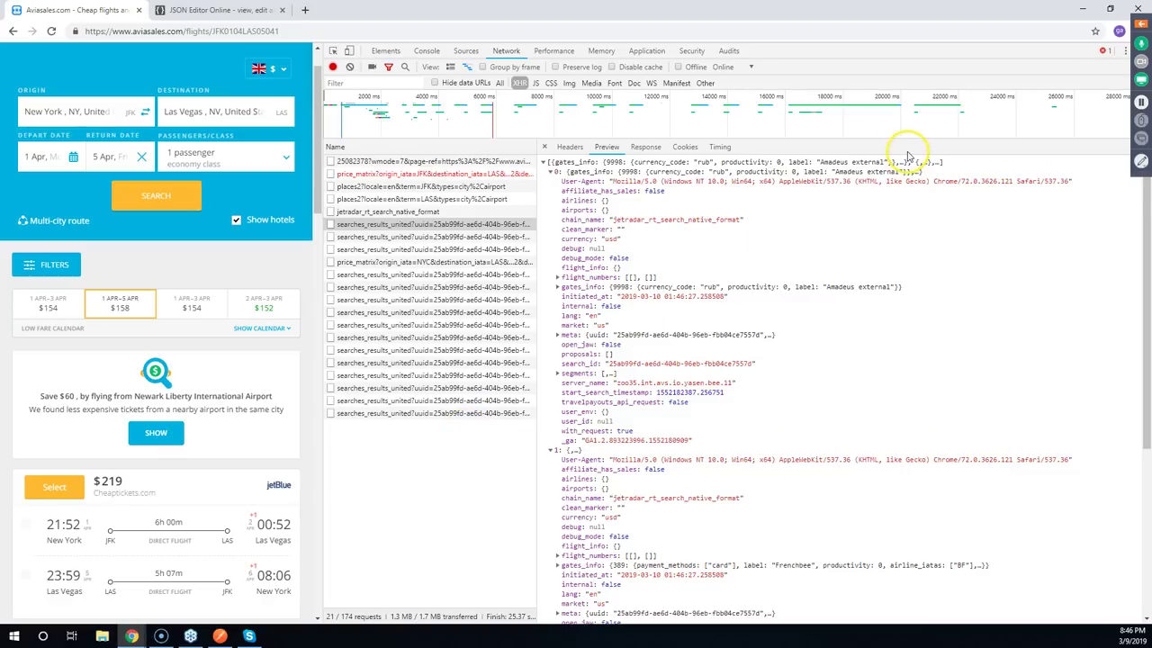
Expand the segments, meta, gates_info and flight_numbers of item 0 and examine gate 9998 and the meta gates entry
scroll(856, 202, "down", 2)
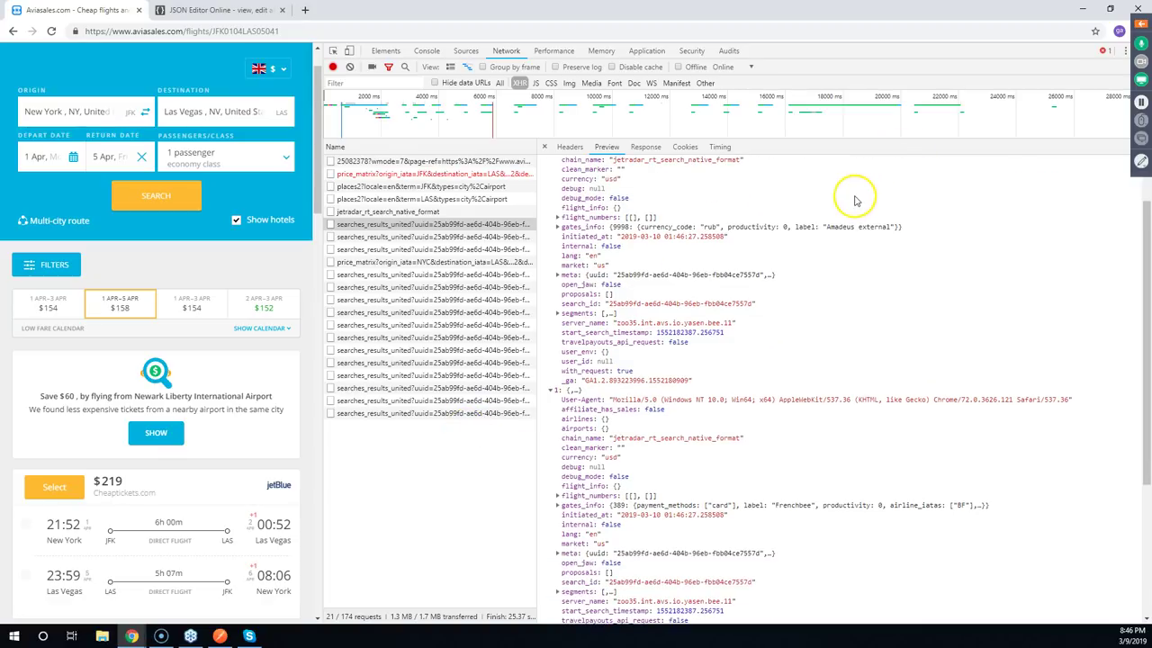
left_click(558, 313)
left_click(558, 275)
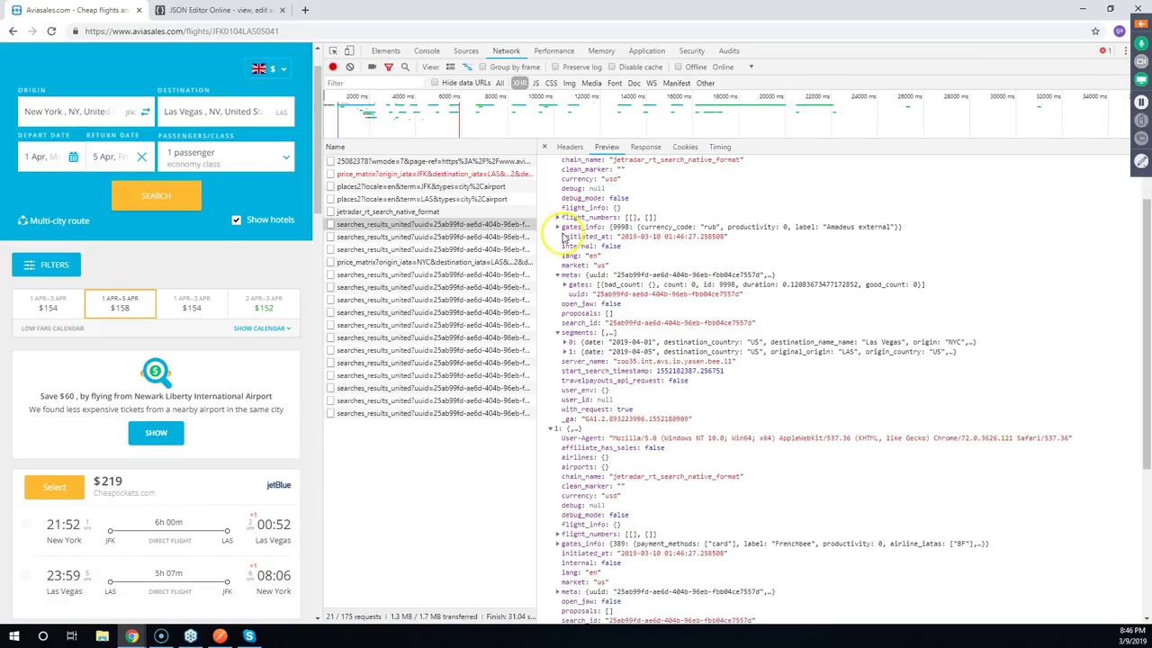
left_click(558, 227)
left_click(558, 218)
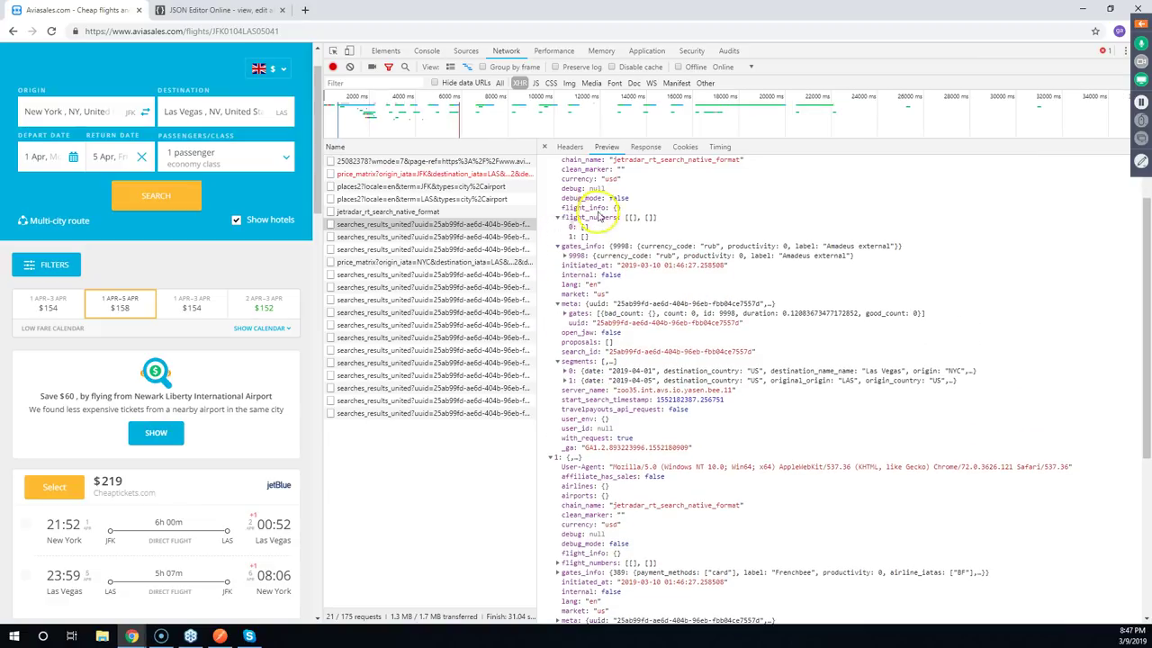
left_click(564, 257)
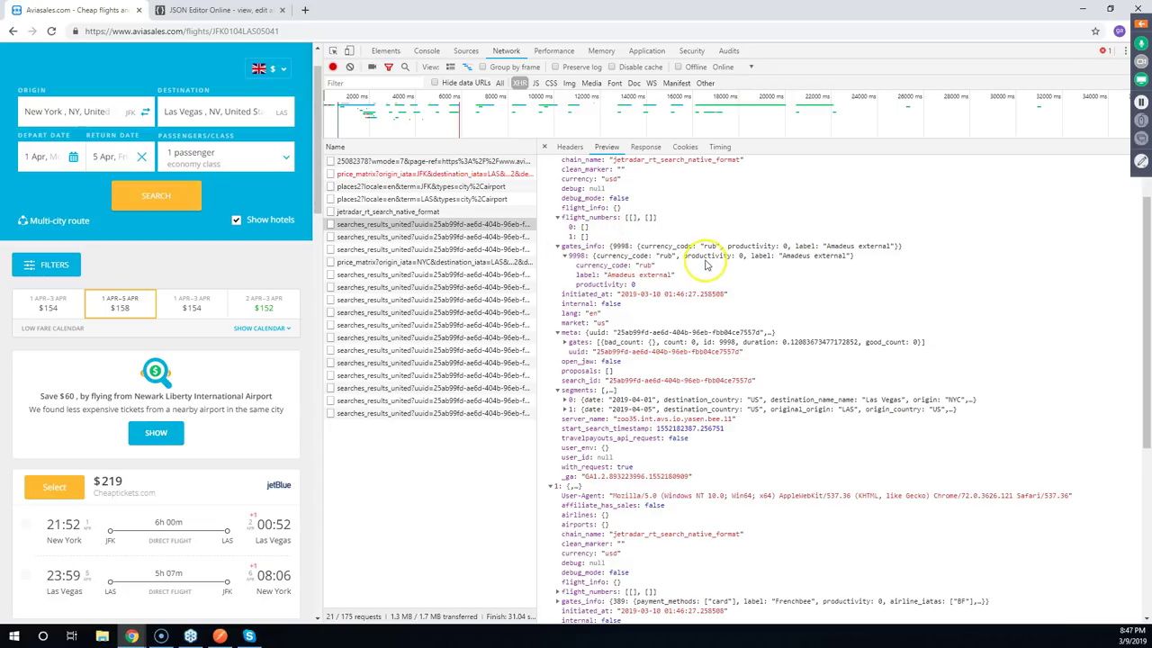
left_click(564, 343)
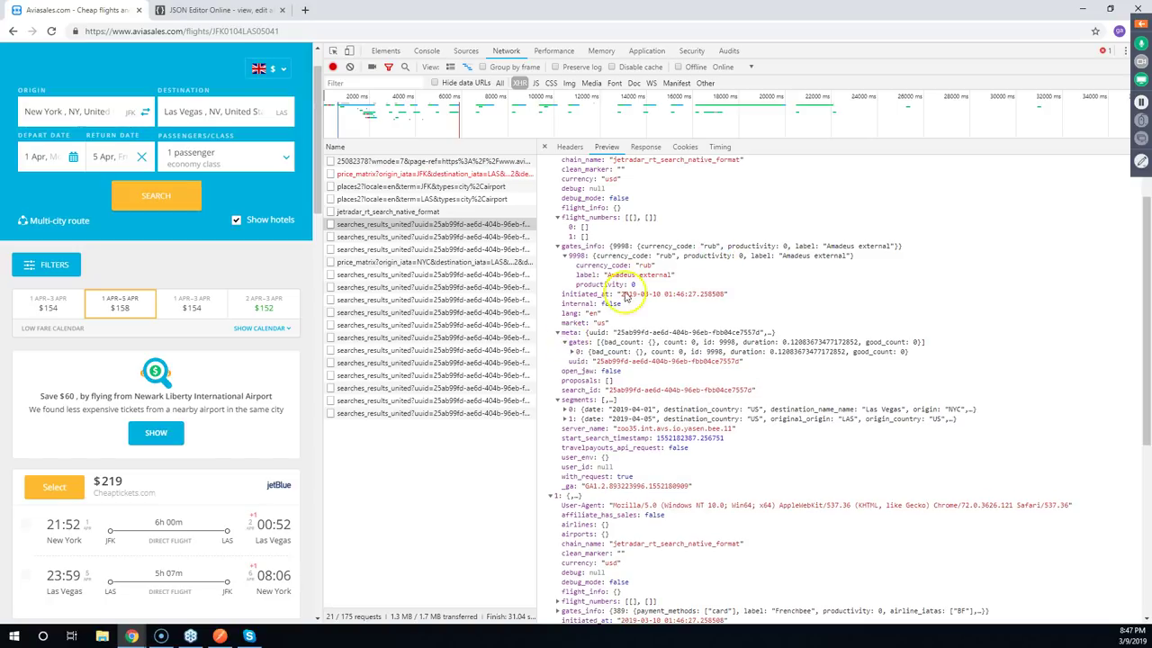
left_click(574, 352)
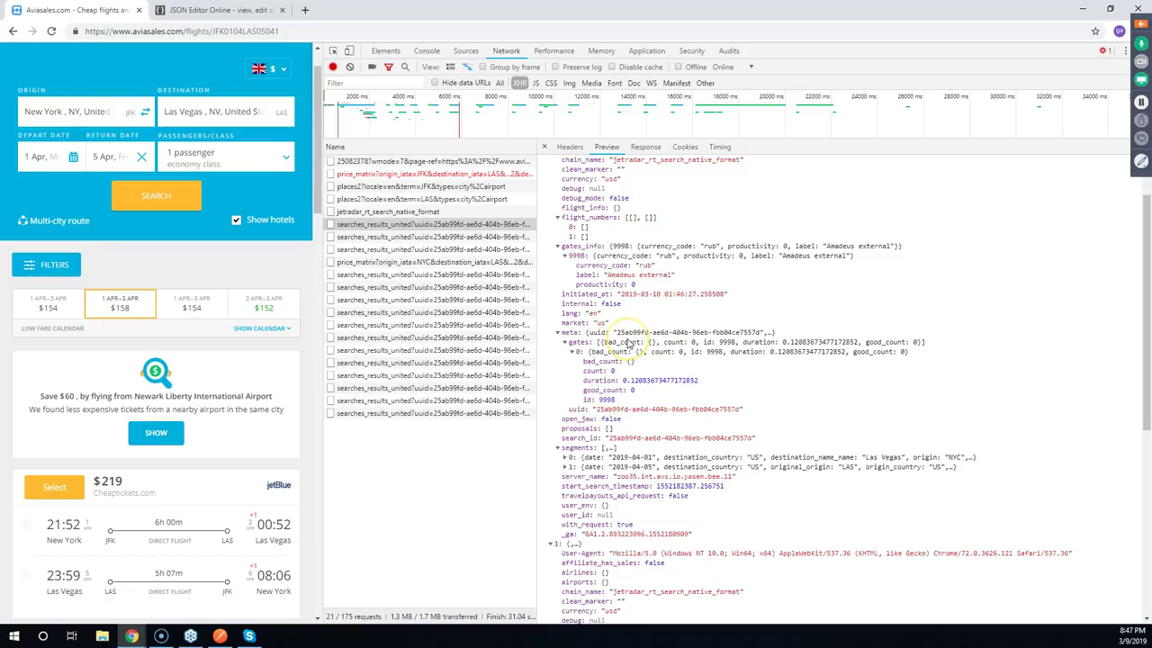
key("ctrl+f")
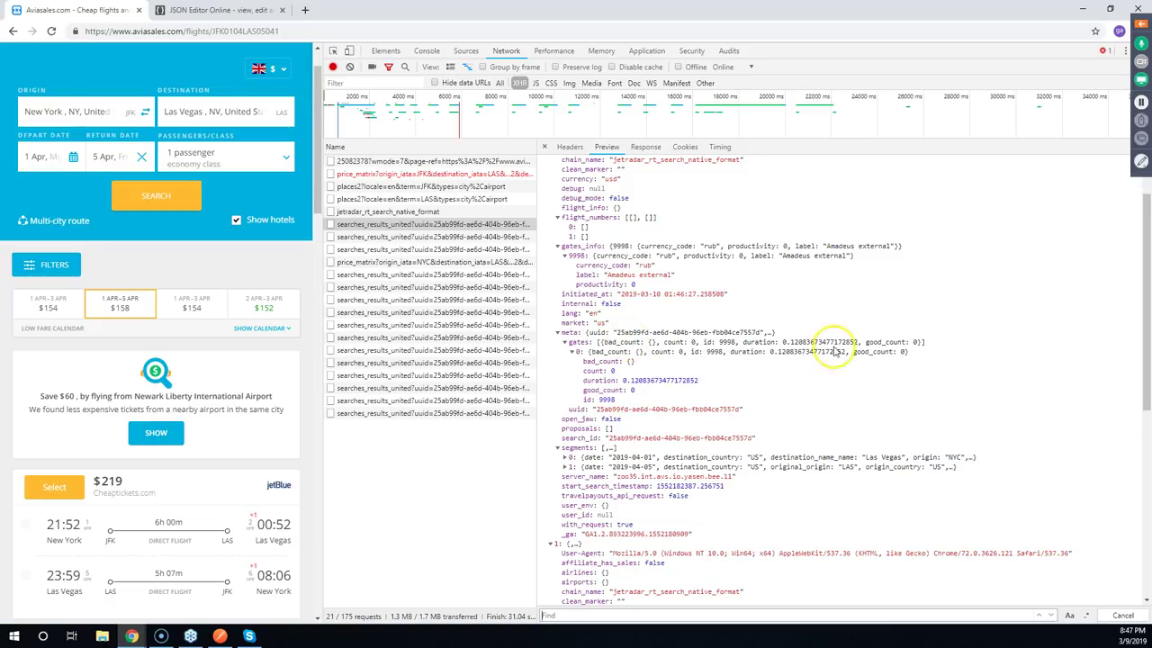
right_click(803, 213)
left_click(777, 219)
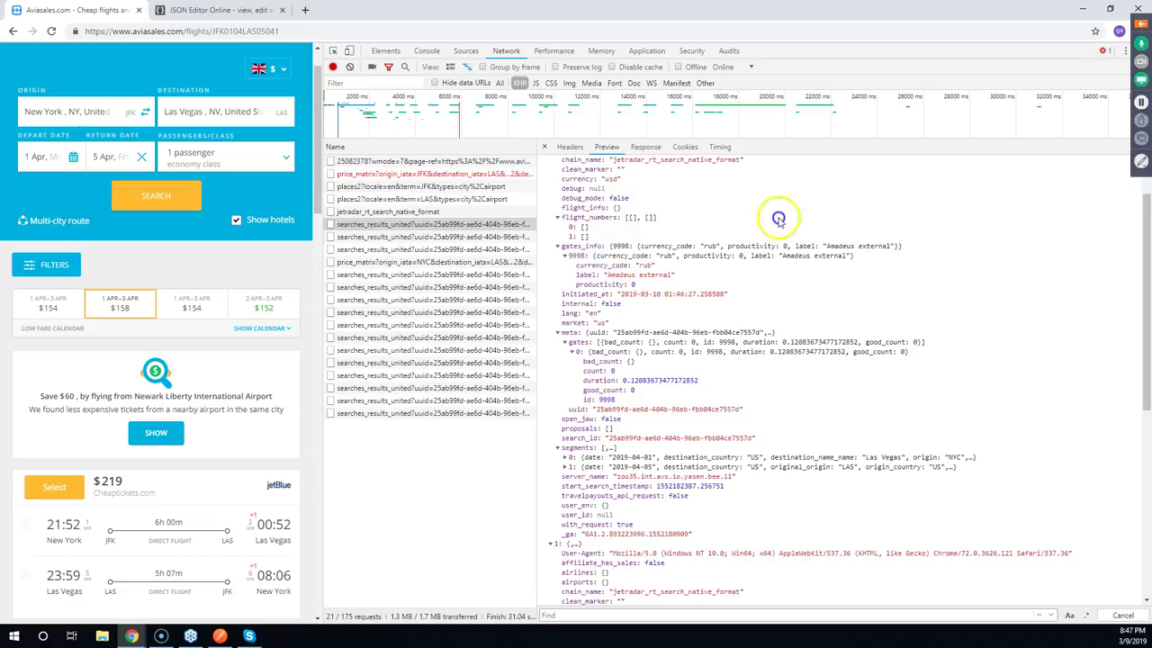
Copy the full raw response of the first searches_results_united request and paste it over the existing text in JSON Editor Online
left_click(650, 146)
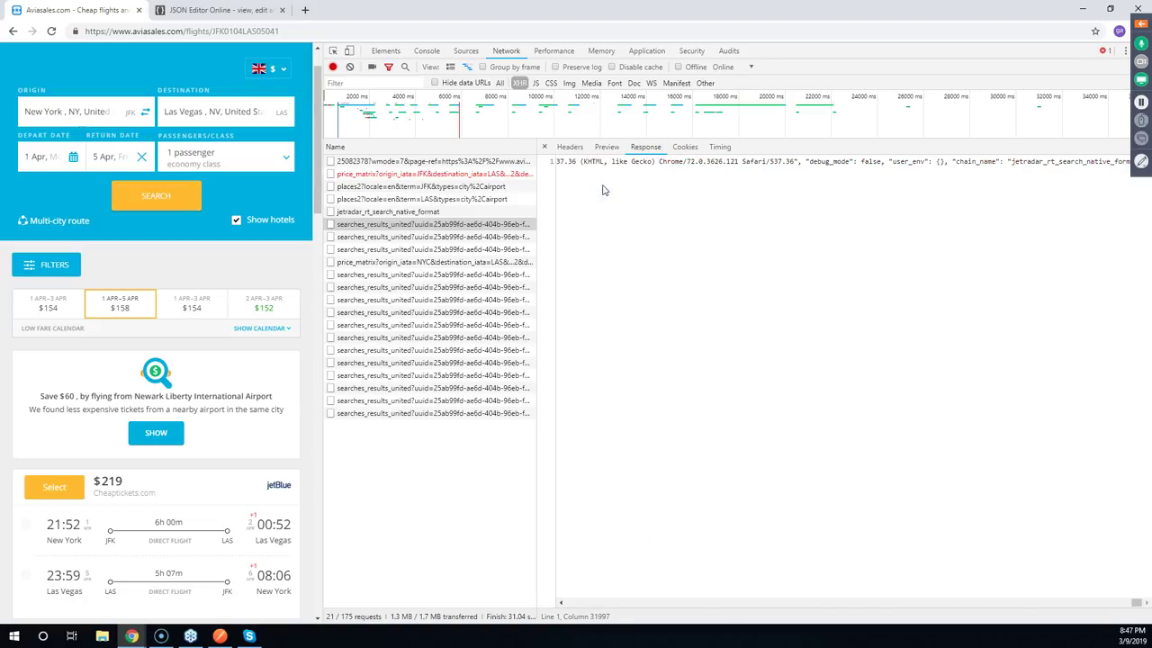
key("ctrl+a")
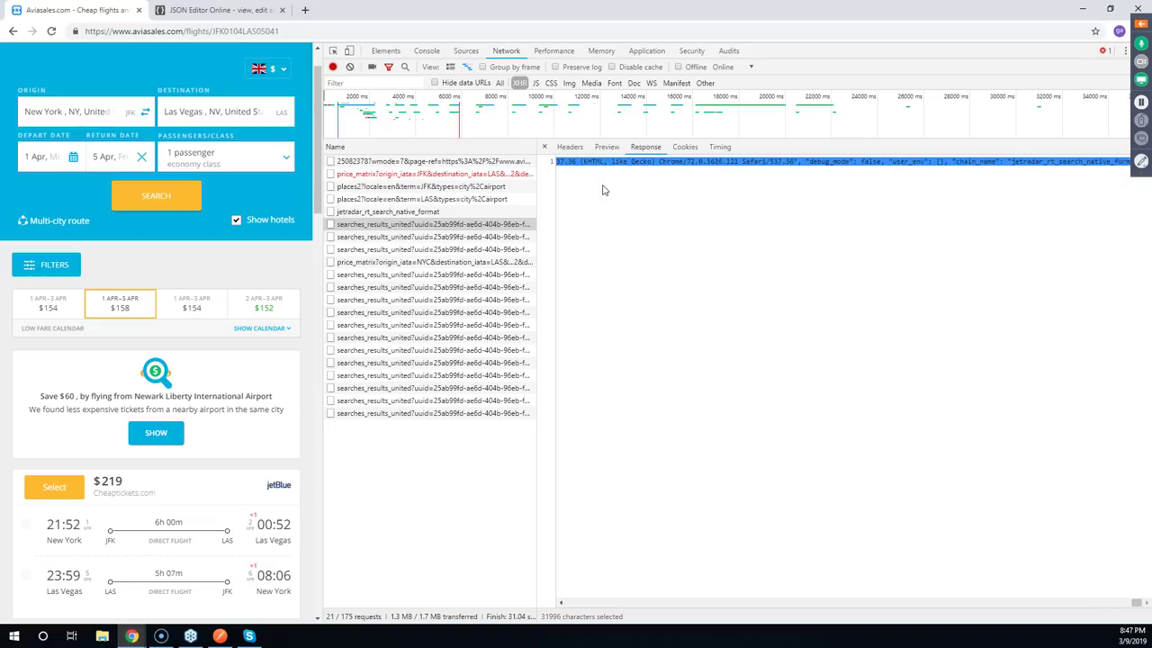
left_click(198, 11)
left_click(135, 152)
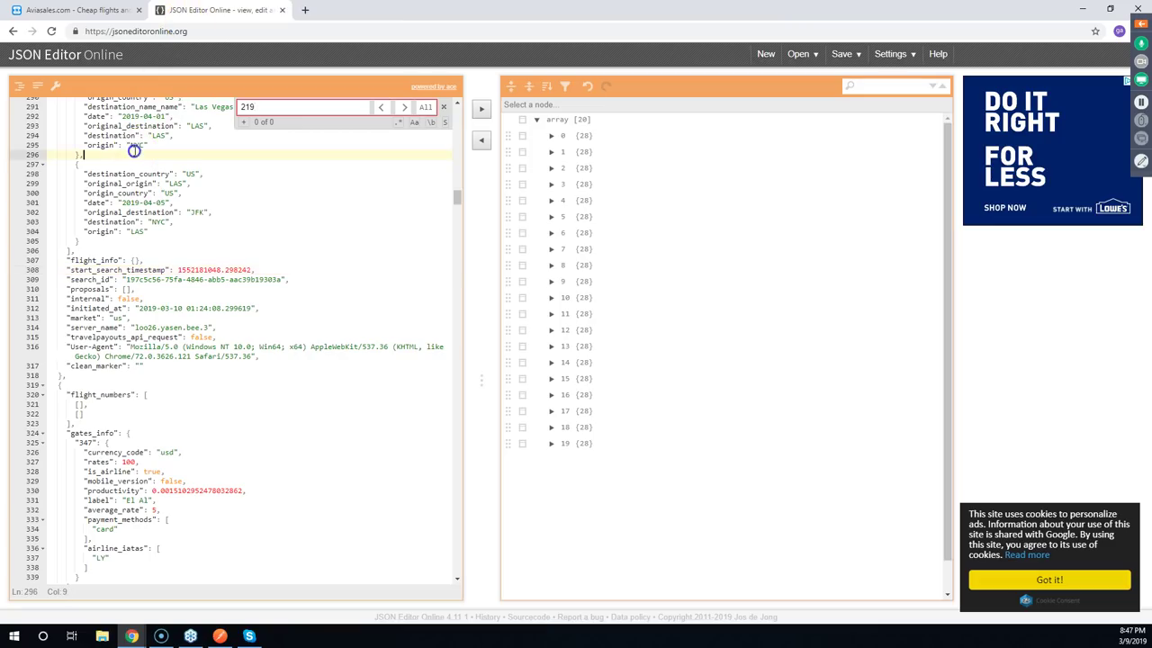
key("ctrl+a")
key("Delete")
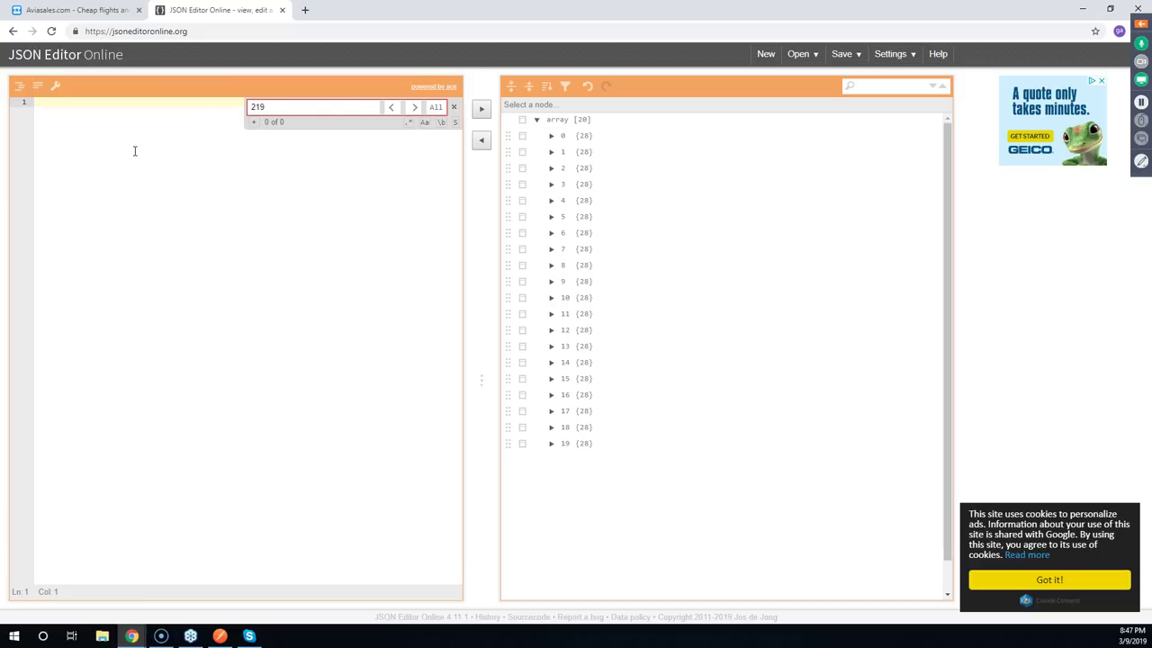
key("ctrl+v")
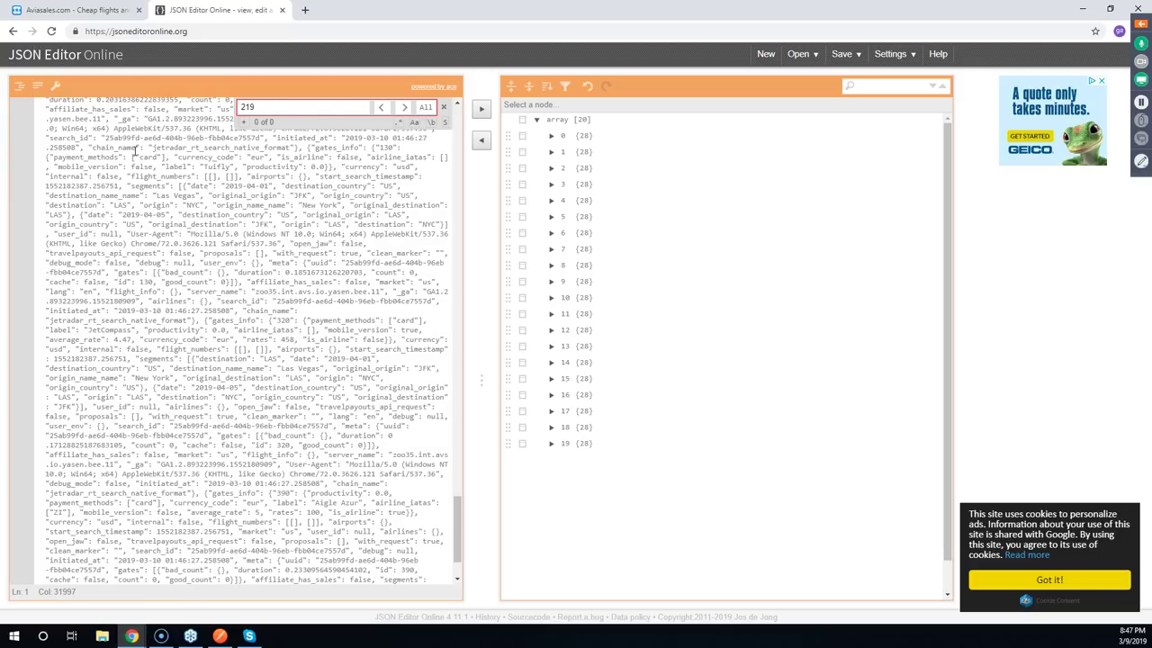
Replace the raw pasted text with the formatted JSON from the tree, then expand items 0 and 1 and examine their fields
left_click(483, 140)
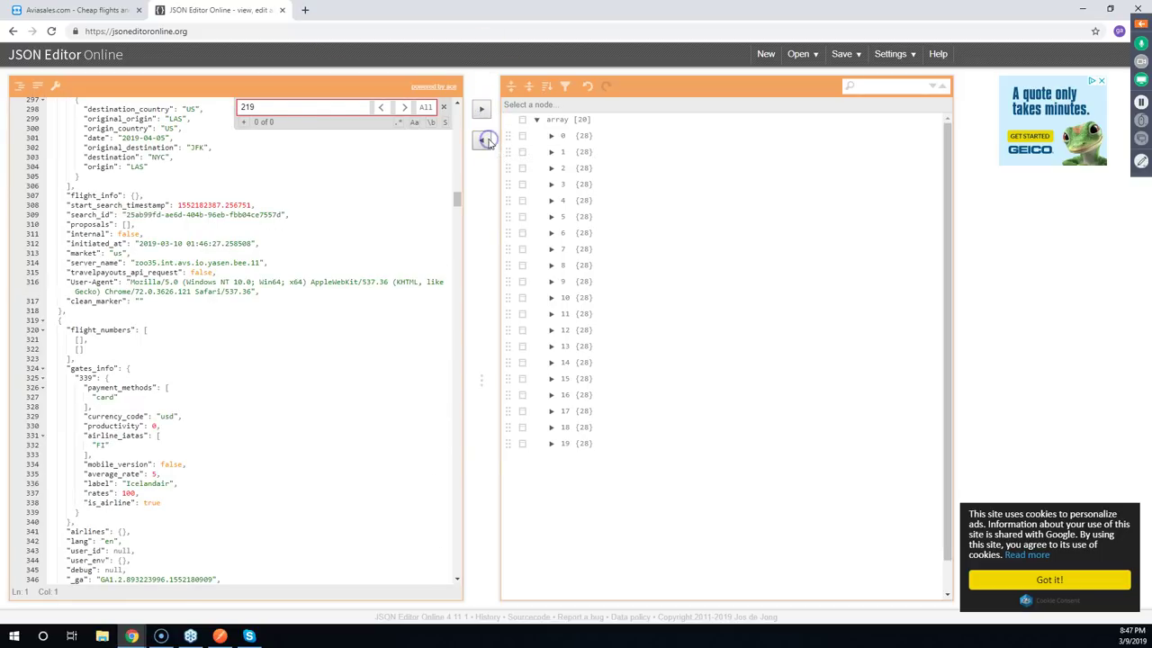
left_click(552, 137)
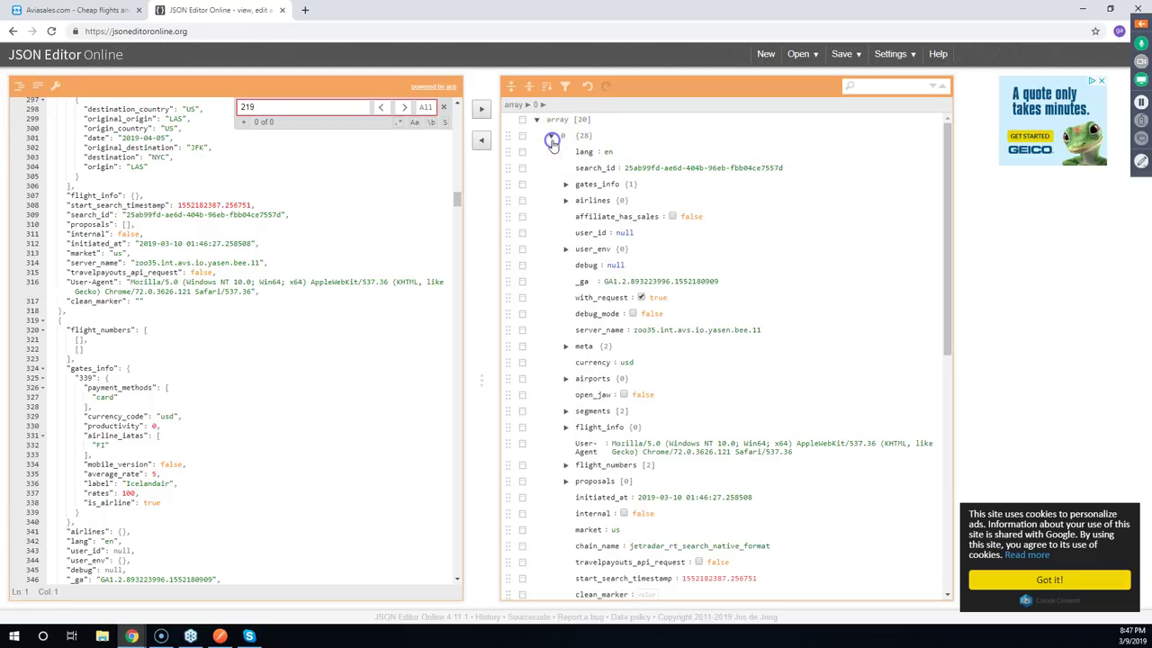
scroll(549, 270, "down", 3)
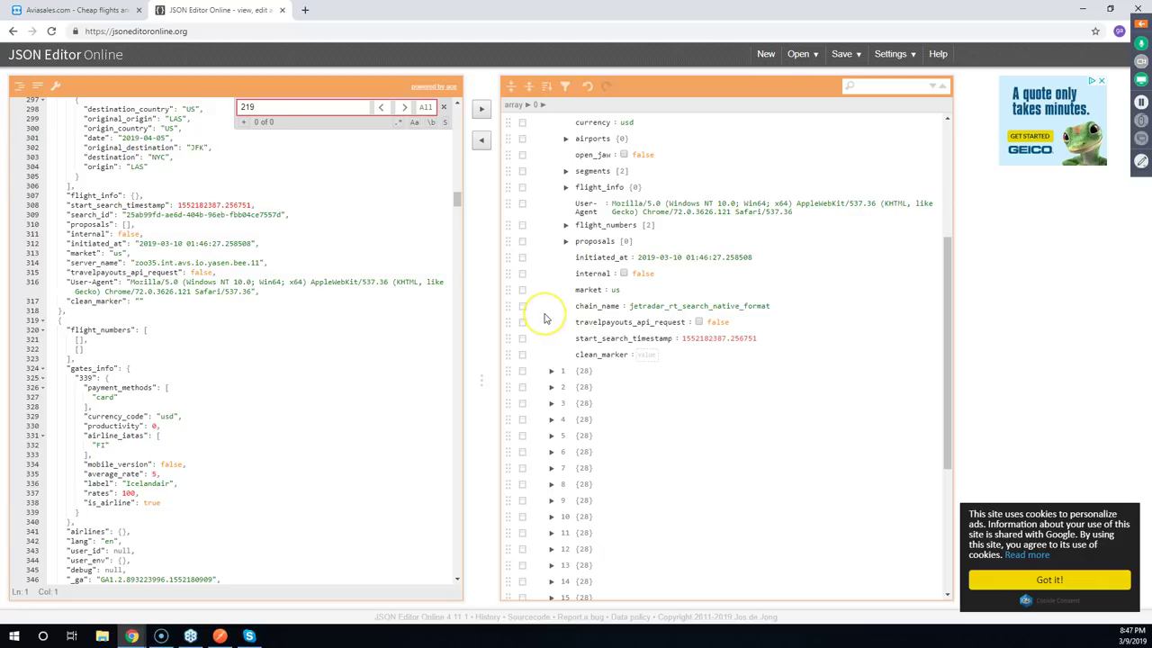
scroll(544, 318, "up", 1)
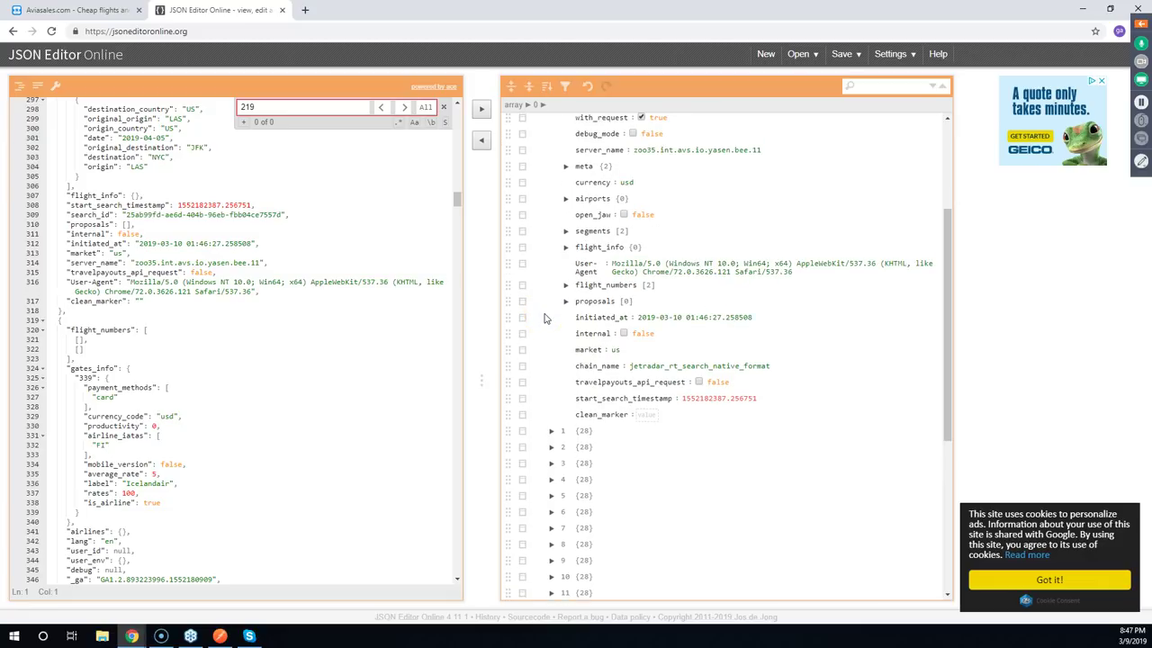
scroll(544, 317, "up", 2)
scroll(545, 323, "down", 4)
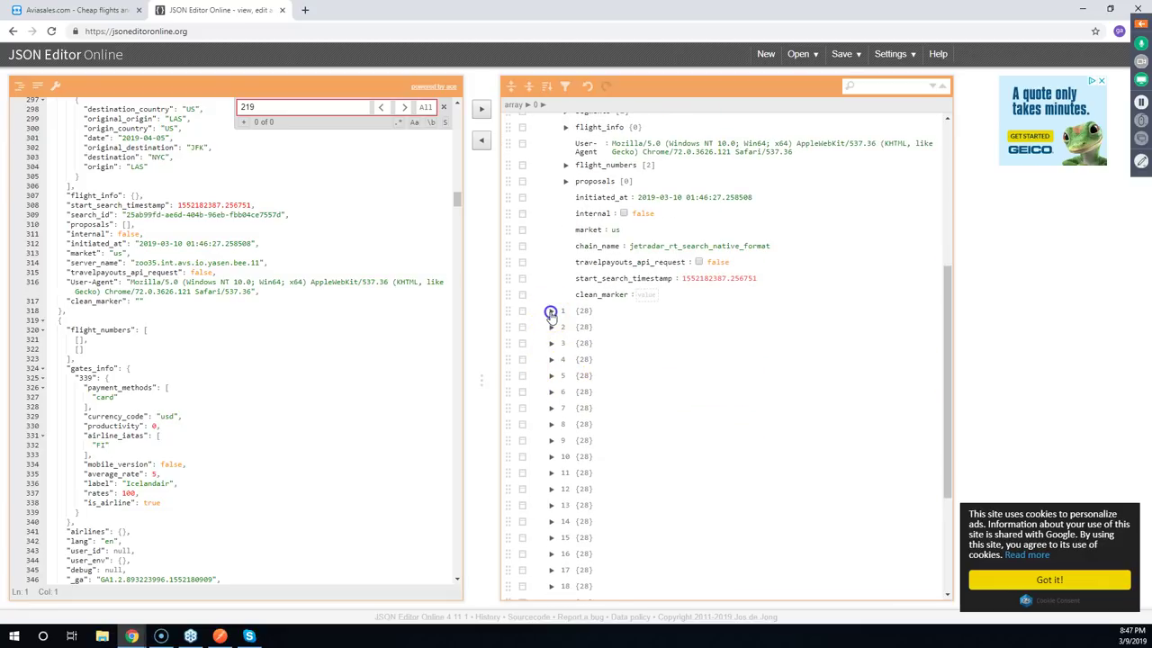
left_click(551, 311)
scroll(551, 315, "down", 5)
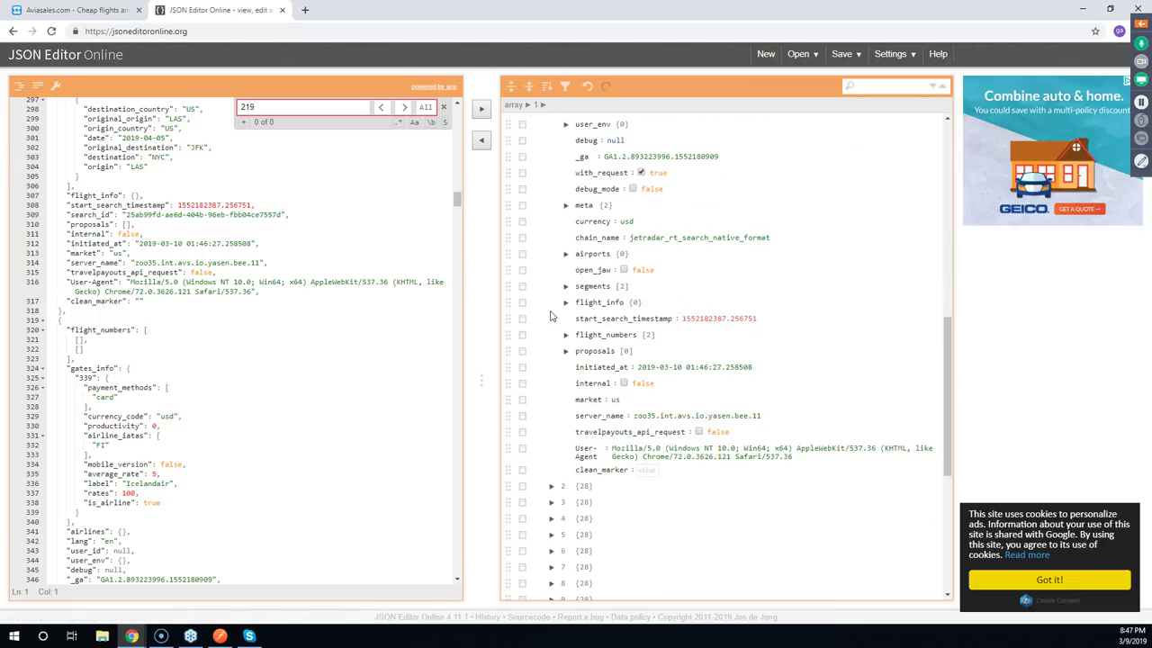
scroll(552, 315, "up", 9)
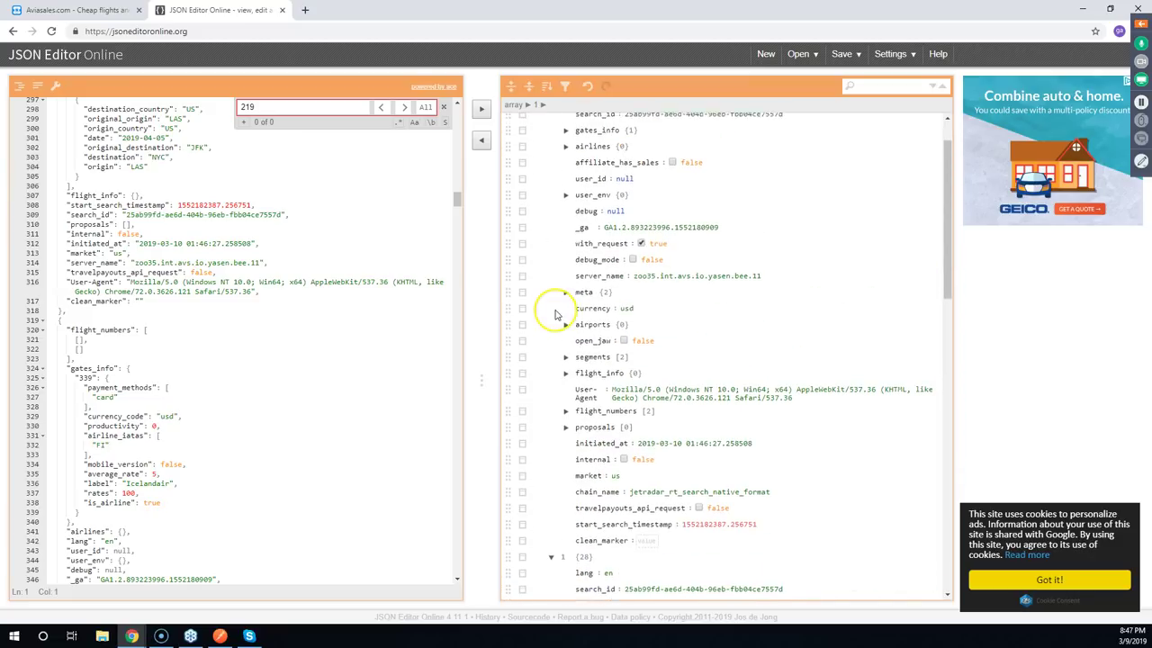
scroll(555, 314, "up", 1)
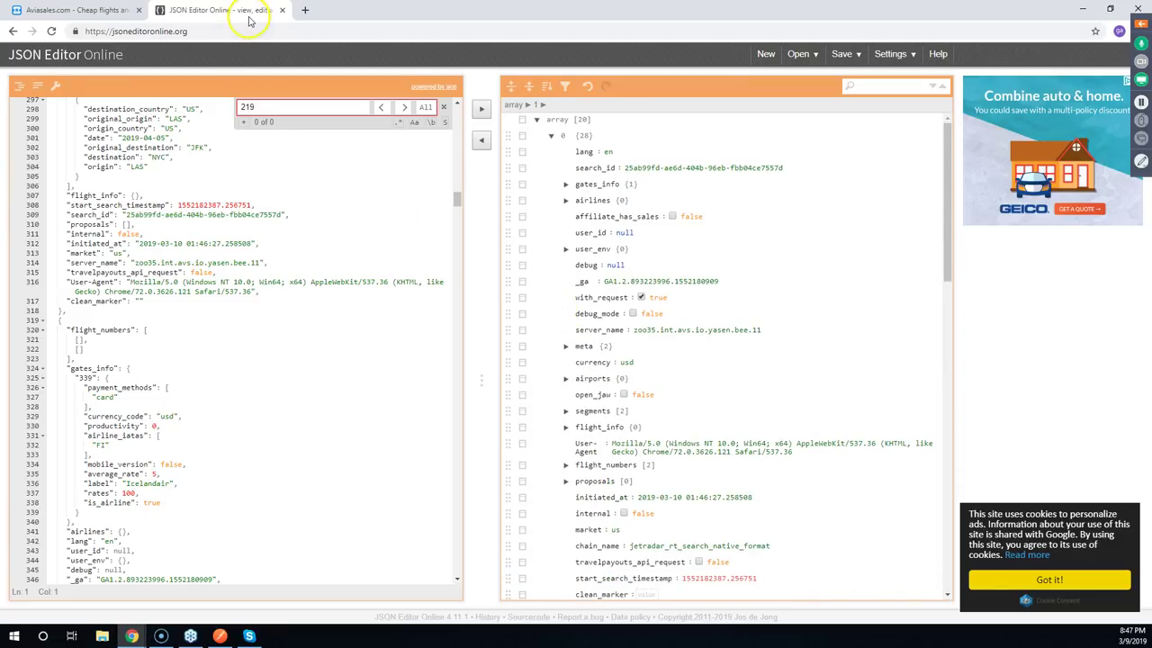
Close JSON Editor Online, narrow the developer tools beside the Aviasales results, and view the next searches_results_united and NYC price_matrix responses
left_click(281, 9)
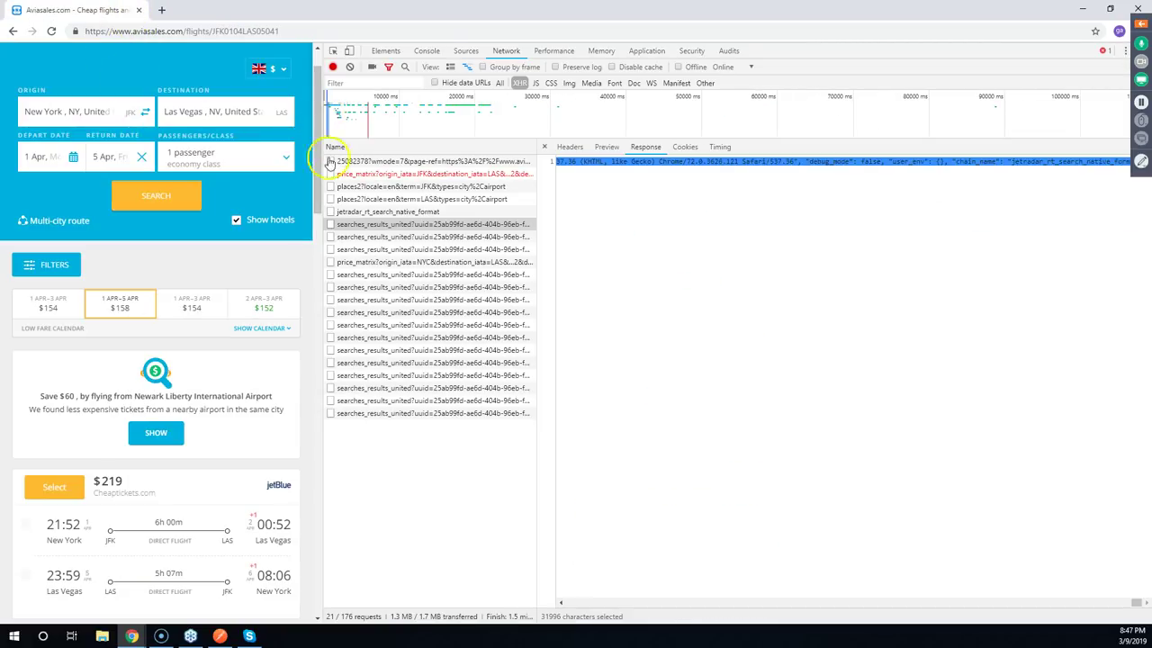
left_click_drag(321, 232, 745, 232)
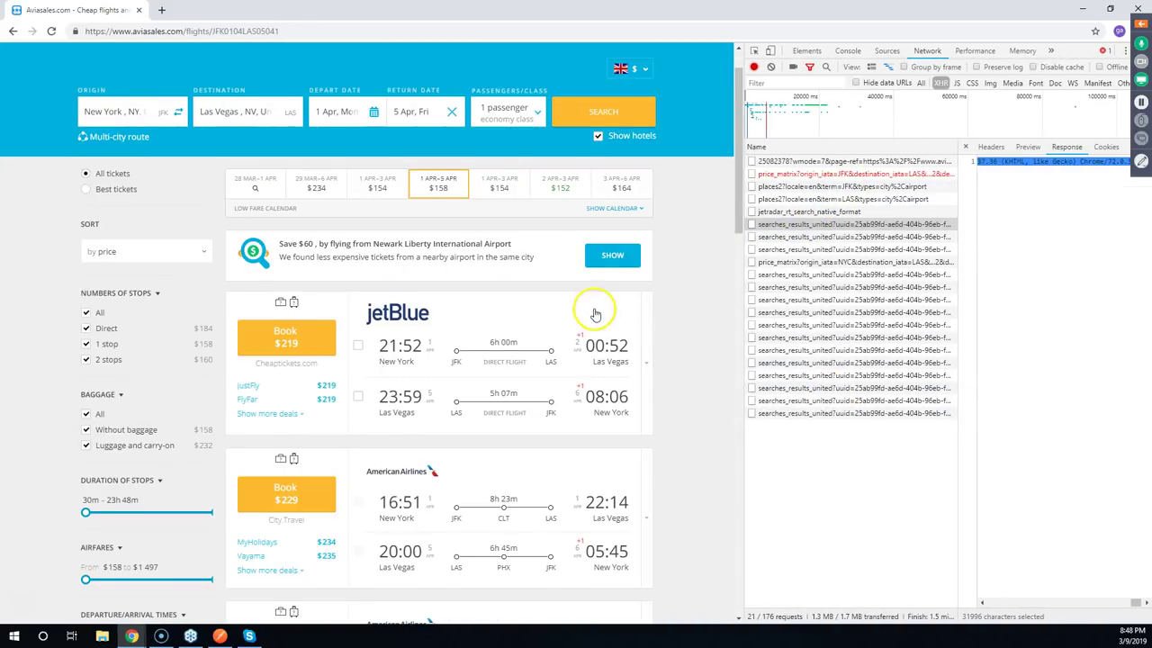
scroll(595, 313, "down", 2)
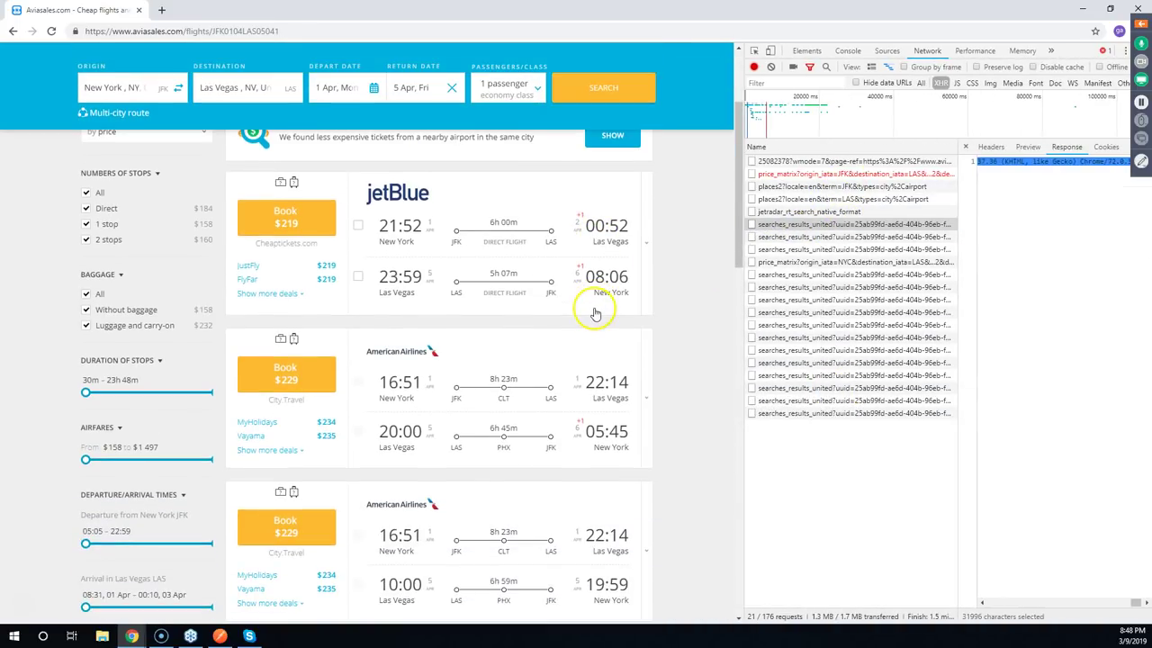
left_click(815, 236)
left_click(814, 250)
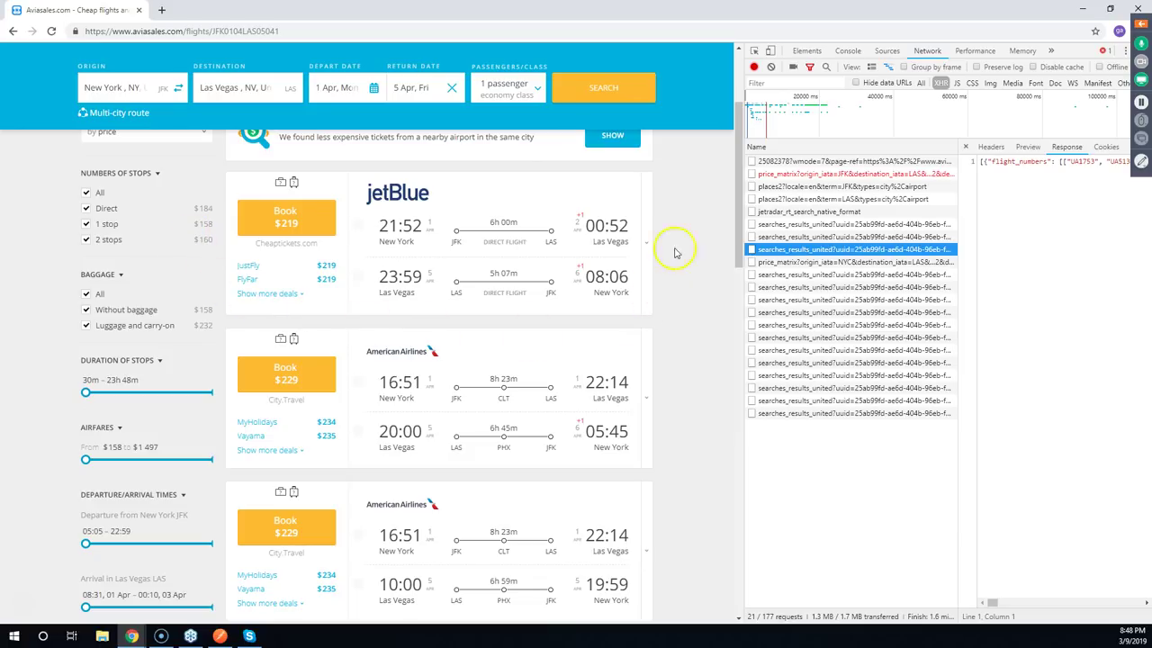
left_click(782, 264)
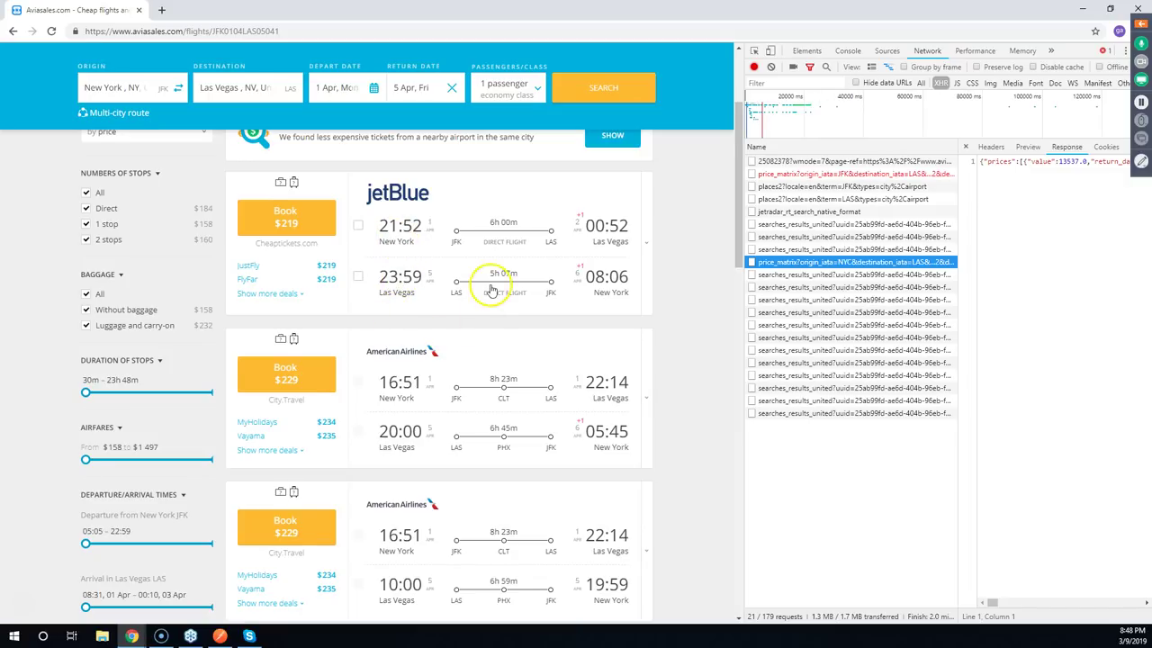
Look through the listed New York to Las Vegas flights and reopen the first searches_results_united response
scroll(491, 288, "down", 3)
scroll(495, 295, "up", 4)
scroll(499, 297, "down", 8)
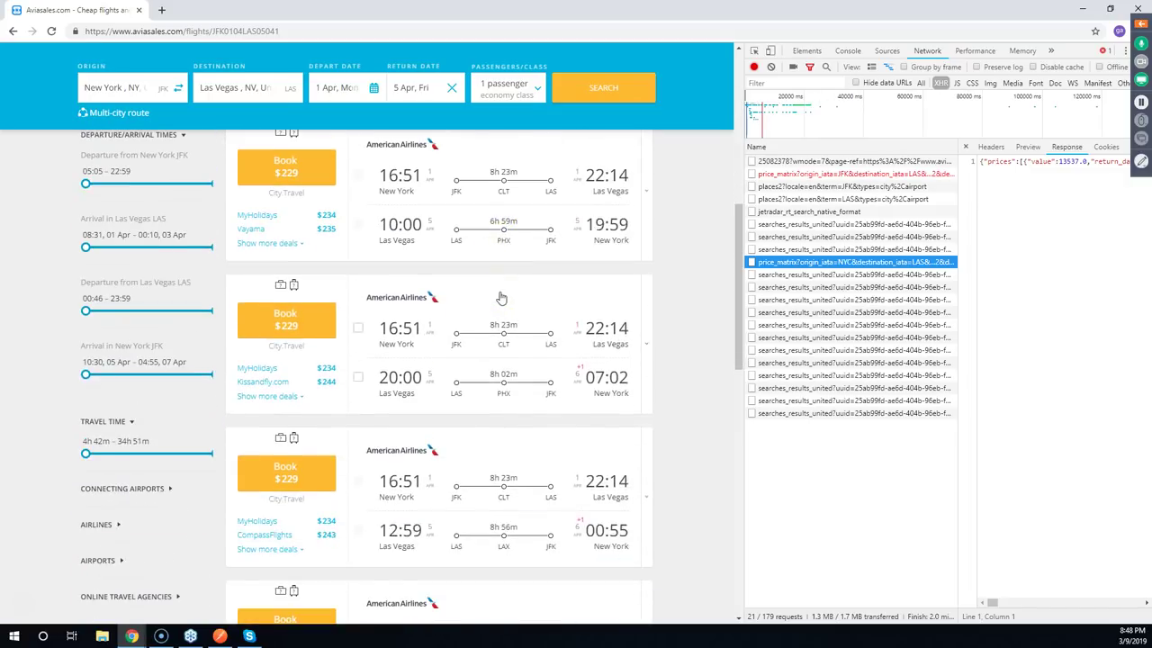
scroll(515, 305, "down", 3)
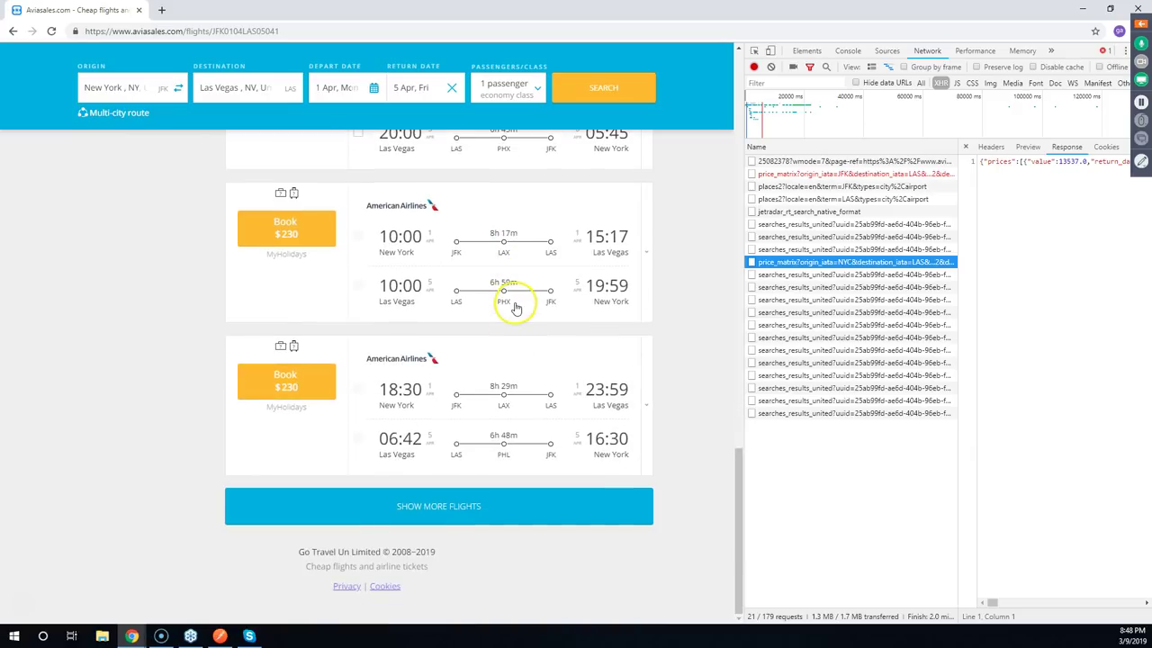
scroll(531, 311, "up", 5)
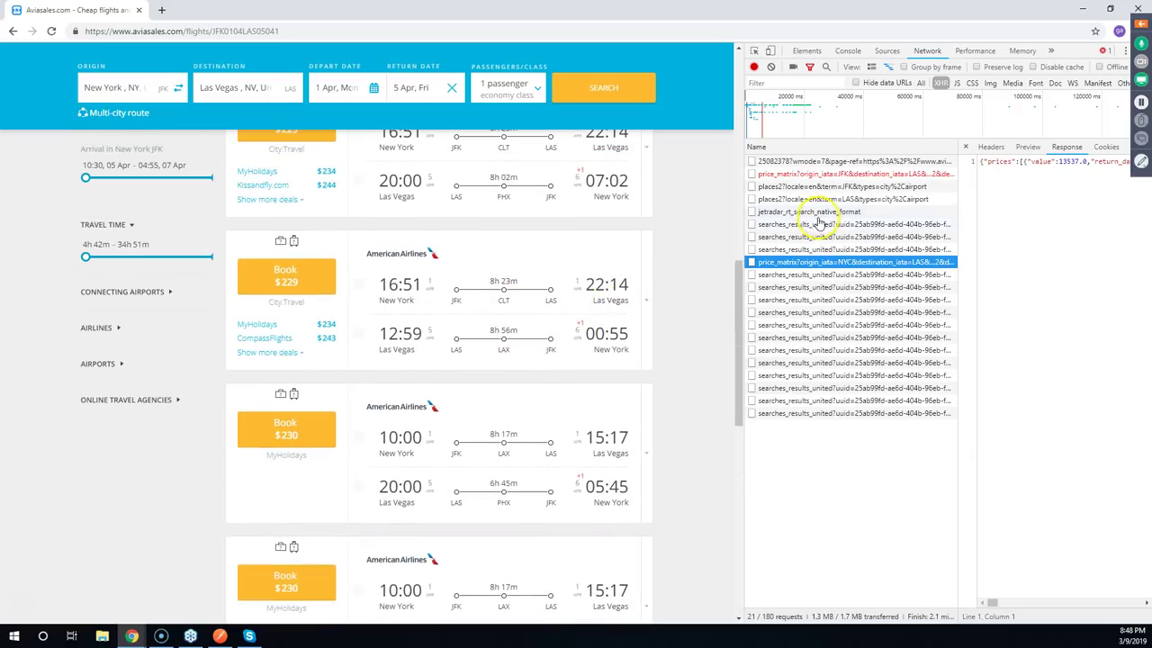
left_click(820, 224)
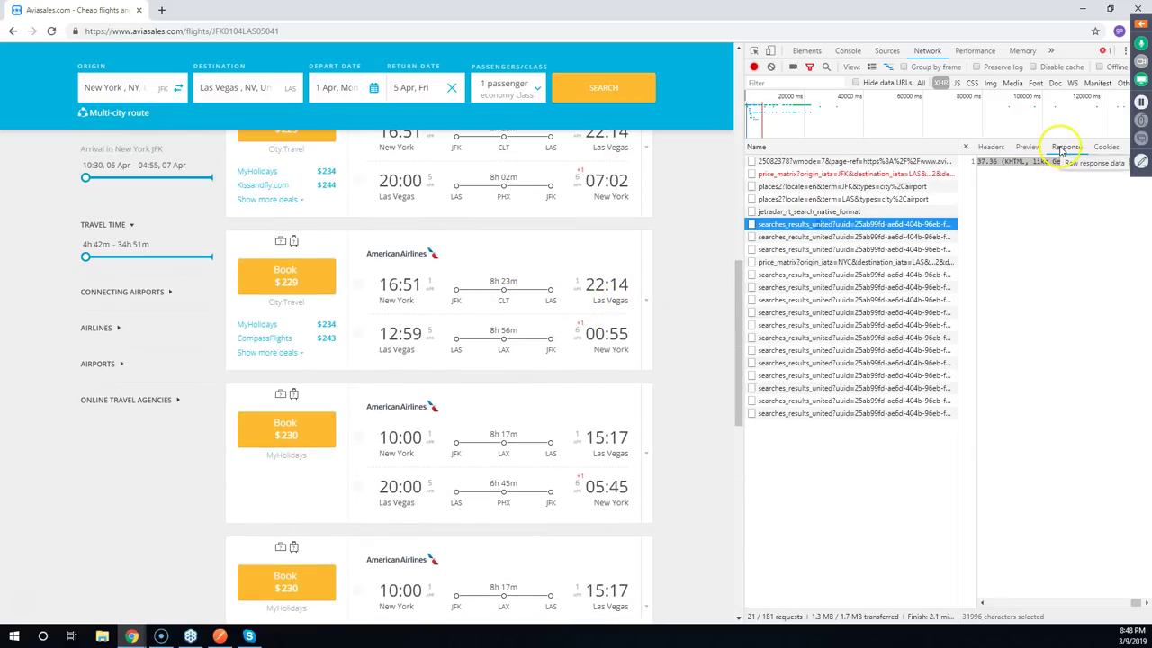
scroll(576, 261, "up", 5)
Open the Udemy website in the current browser tab in place of Aviasales
left_click(329, 30)
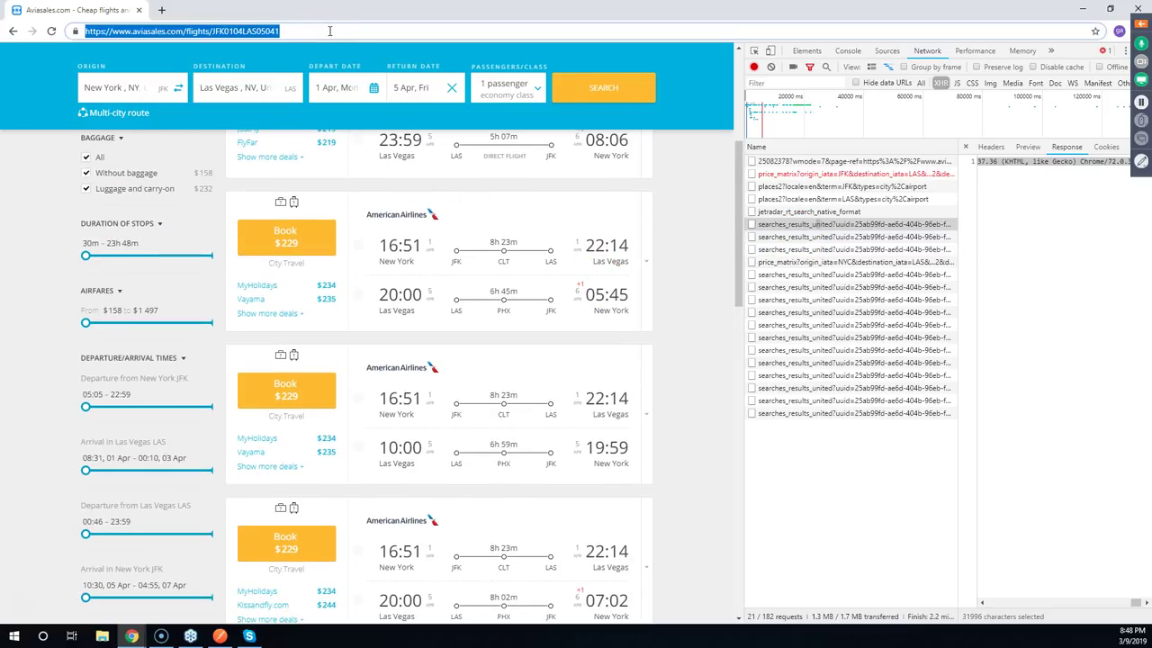
type("ude")
key("Return")
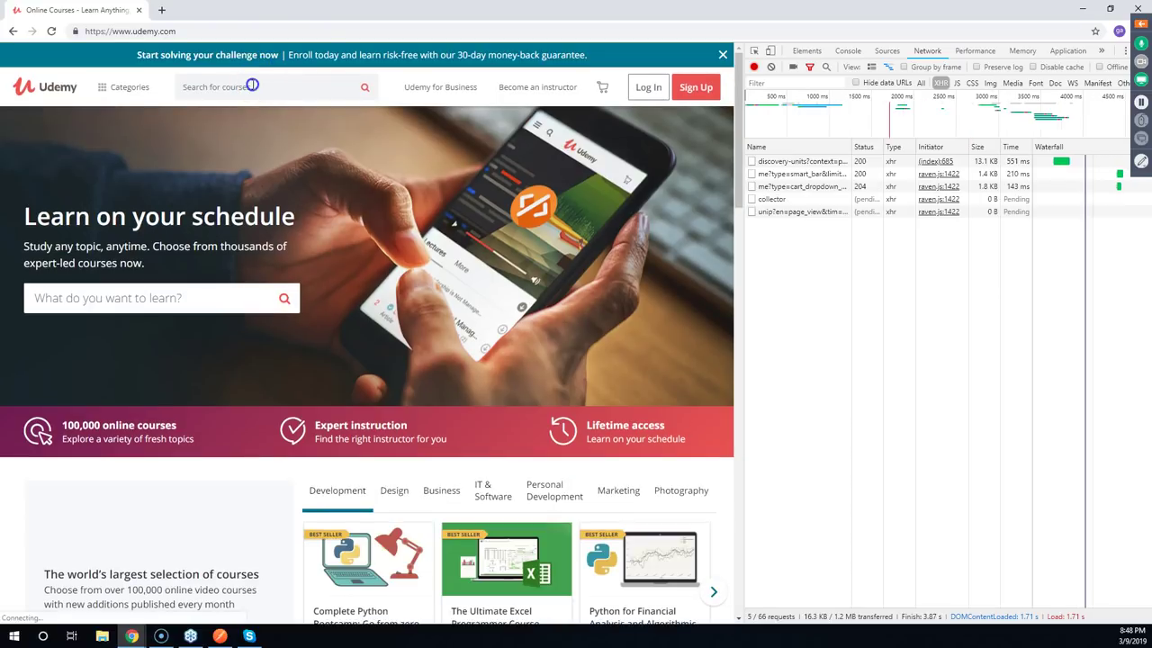
Search the Udemy course catalogue for c#
left_click(253, 85)
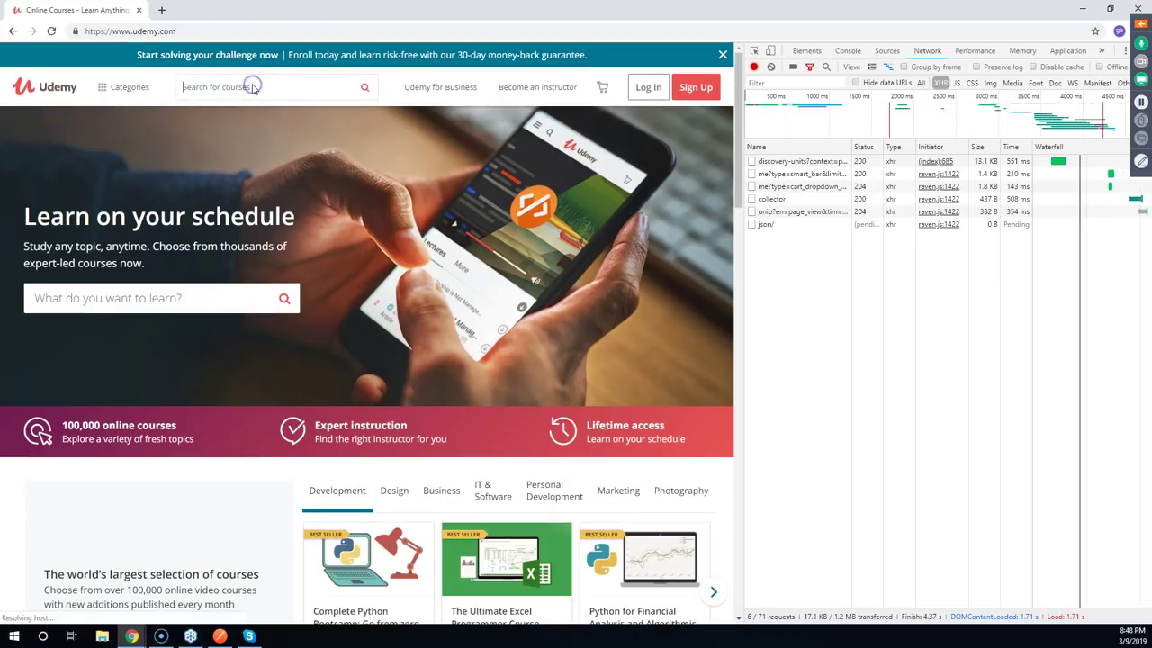
type("web")
key("BackSpace")
key("BackSpace")
key("BackSpace")
type("c#")
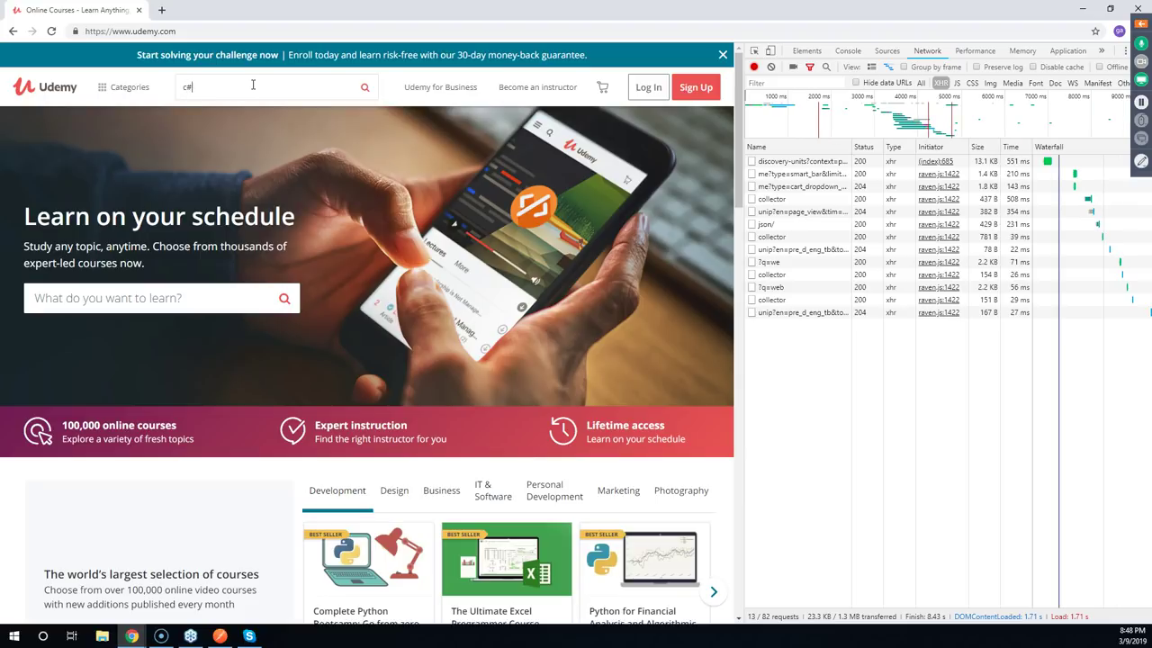
key("Return")
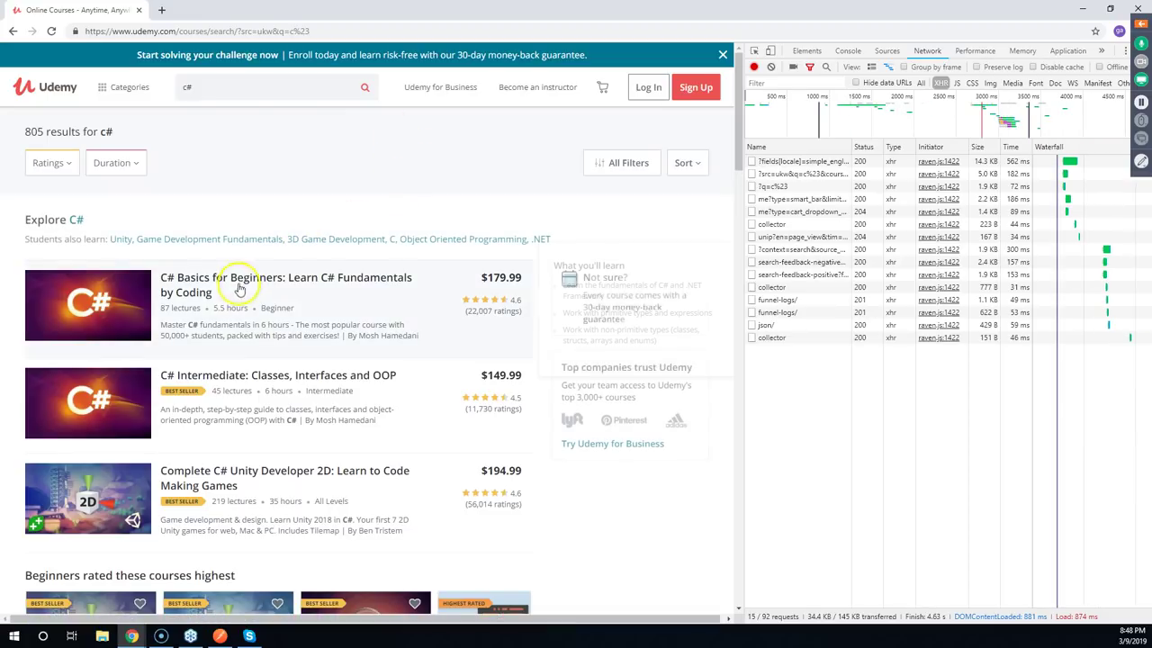
Widen the developer tools, check all network requests before filtering back to XHR, and view the headers of the first search-courses request
mouse_move(155, 428)
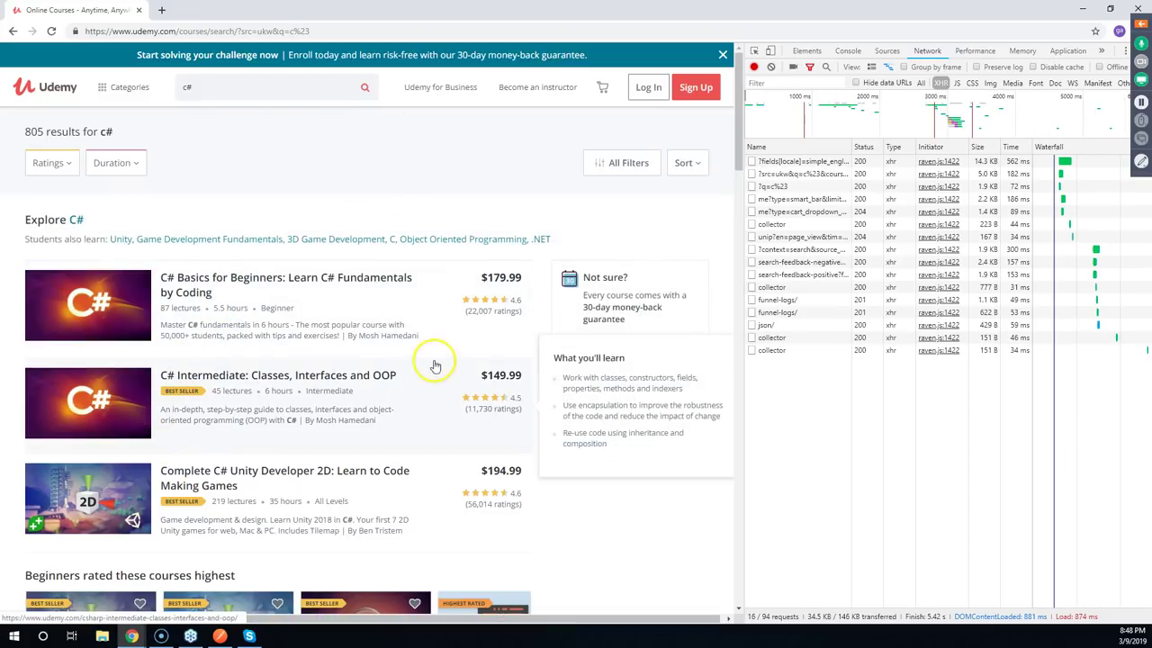
mouse_move(438, 360)
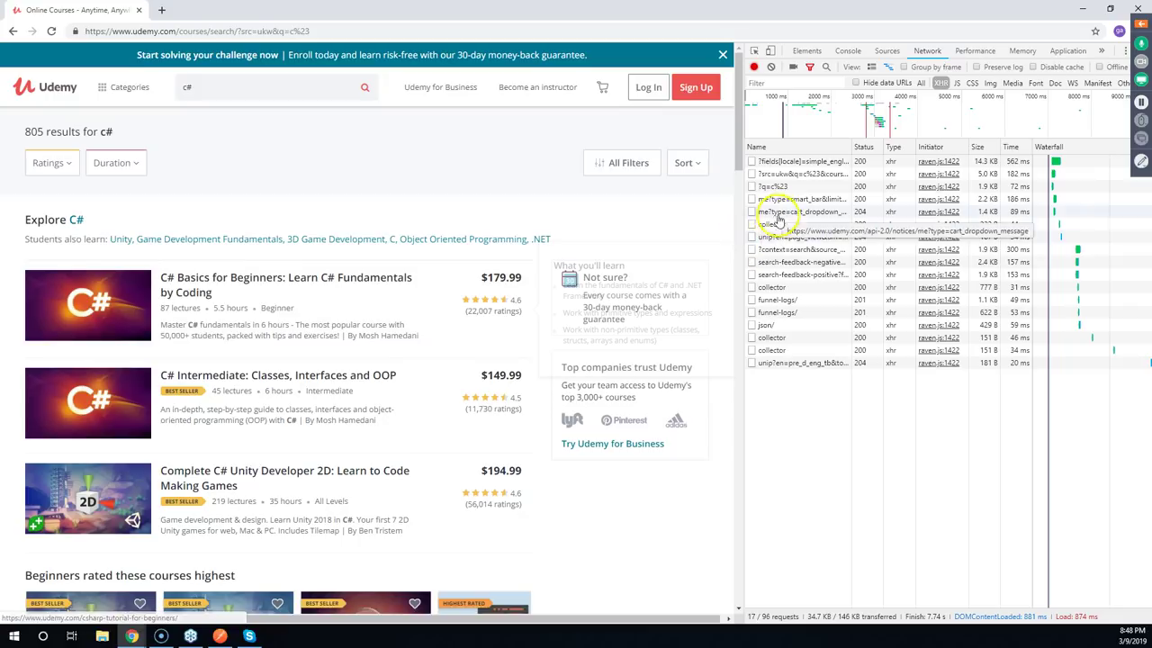
left_click_drag(743, 216, 366, 217)
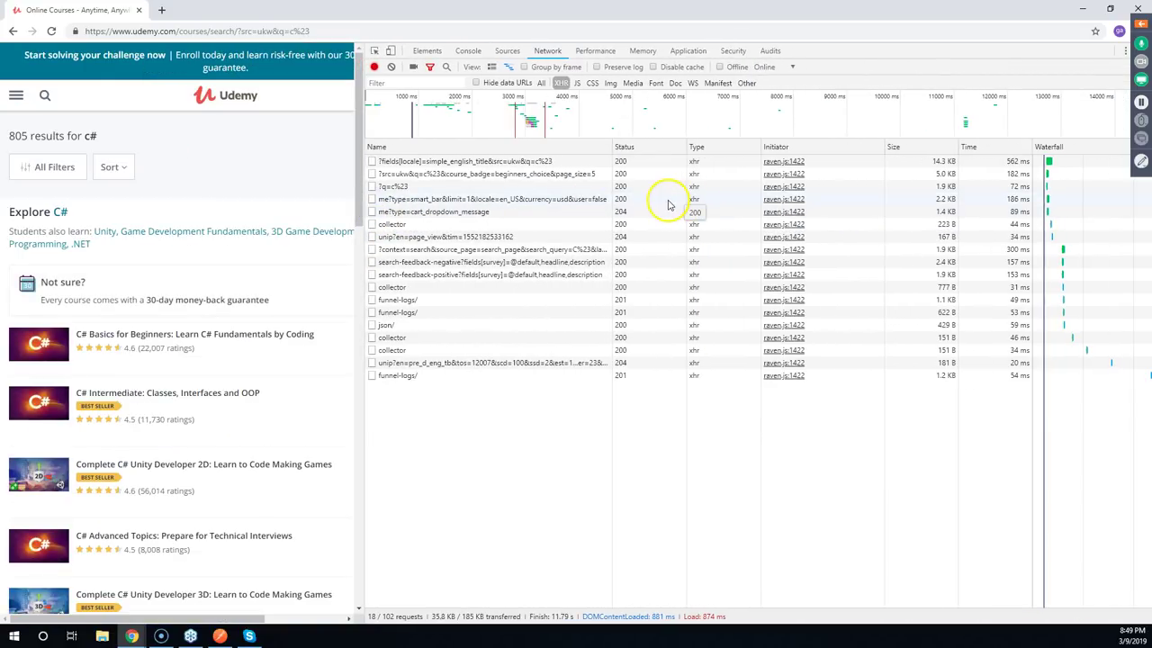
left_click(542, 83)
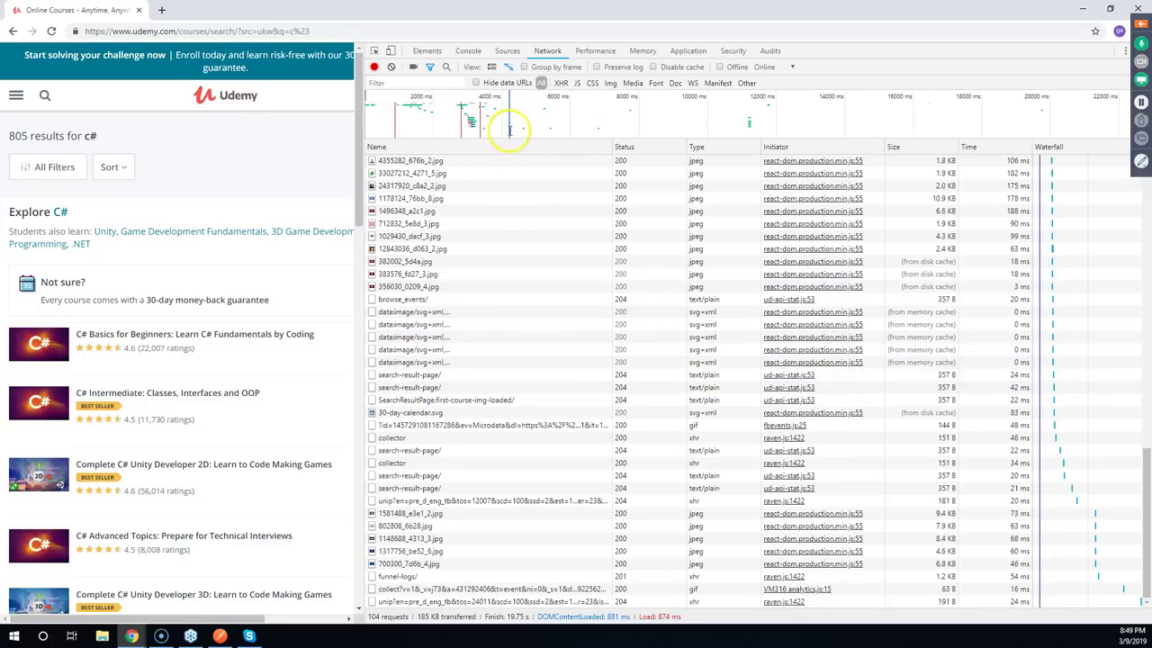
scroll(527, 132, "up", 2)
left_click(558, 83)
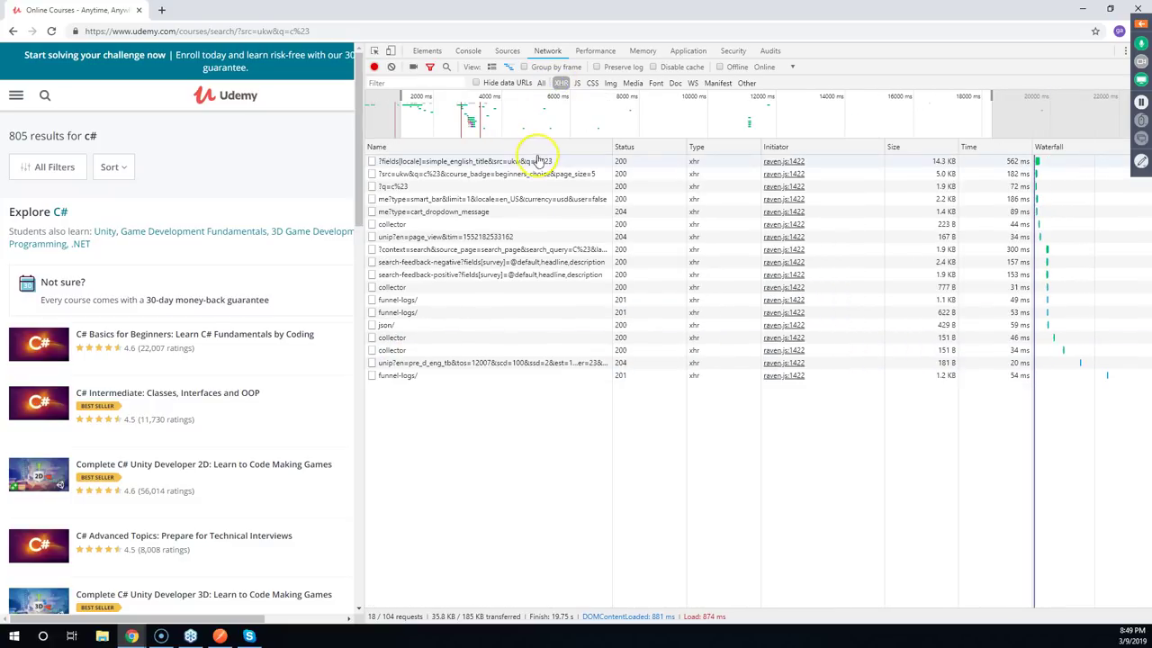
left_click(487, 162)
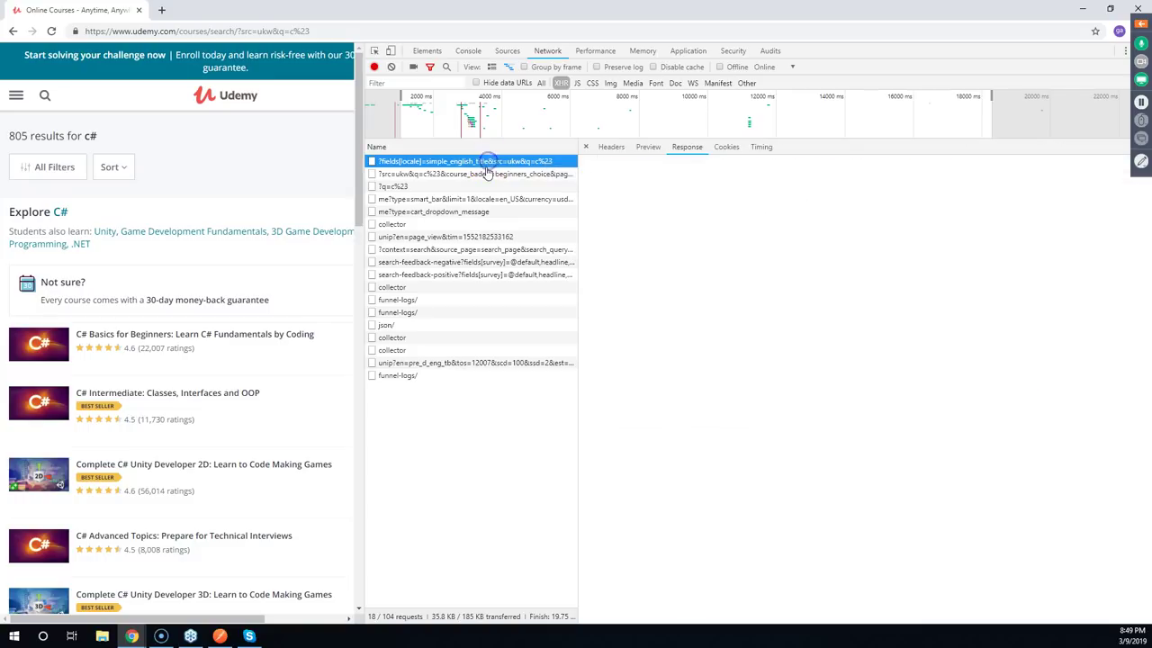
left_click(610, 146)
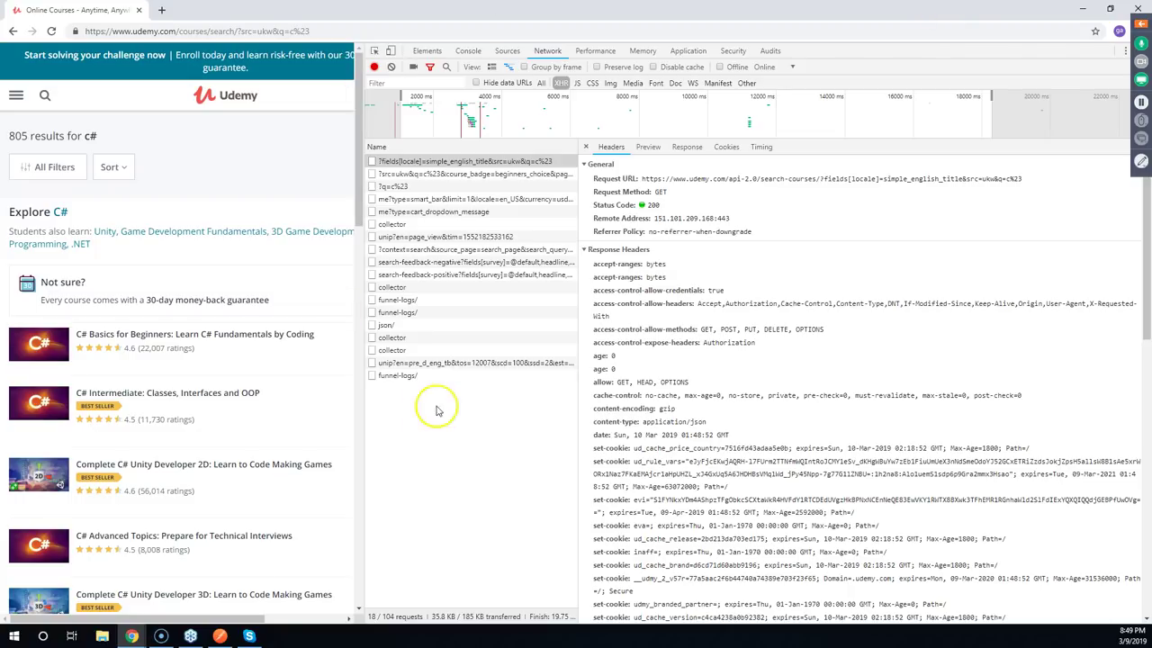
Clear the network log, search Udemy for Java courses, and widen the developer tools to show the recorded XHR requests
left_click_drag(361, 364, 727, 363)
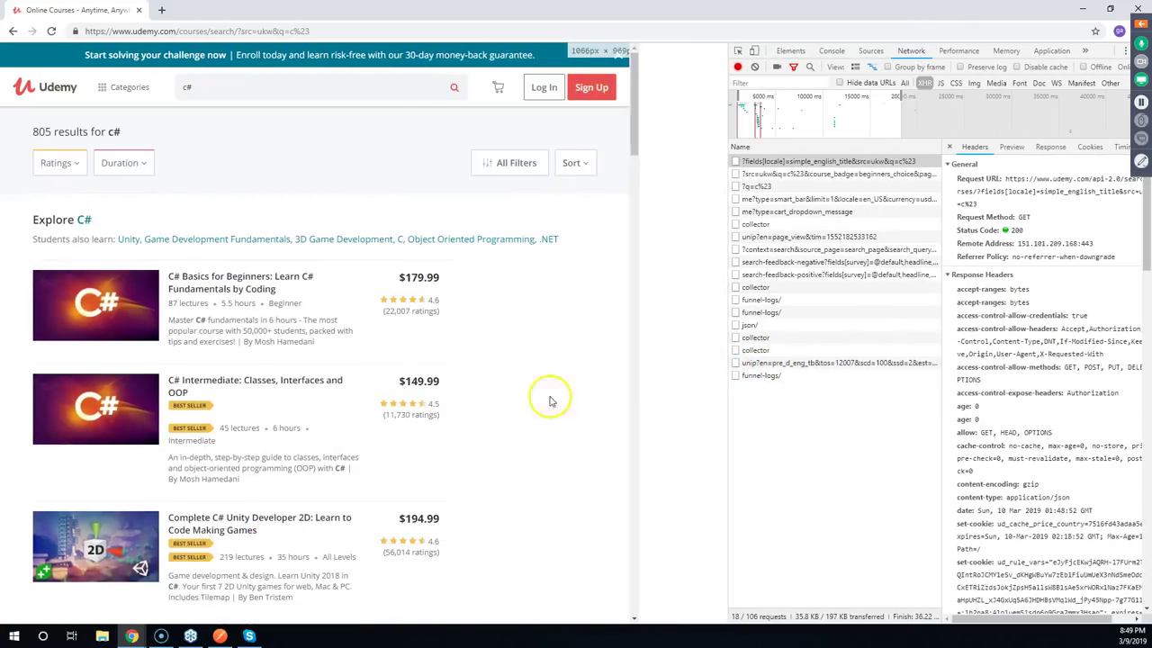
left_click(198, 84)
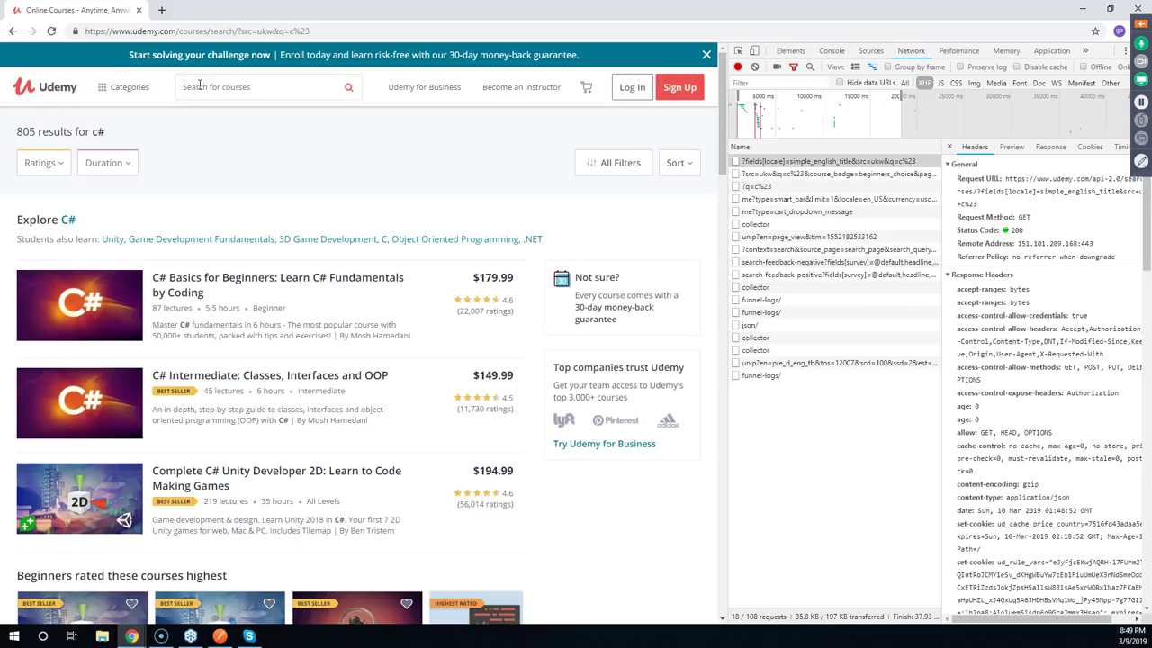
type("Java")
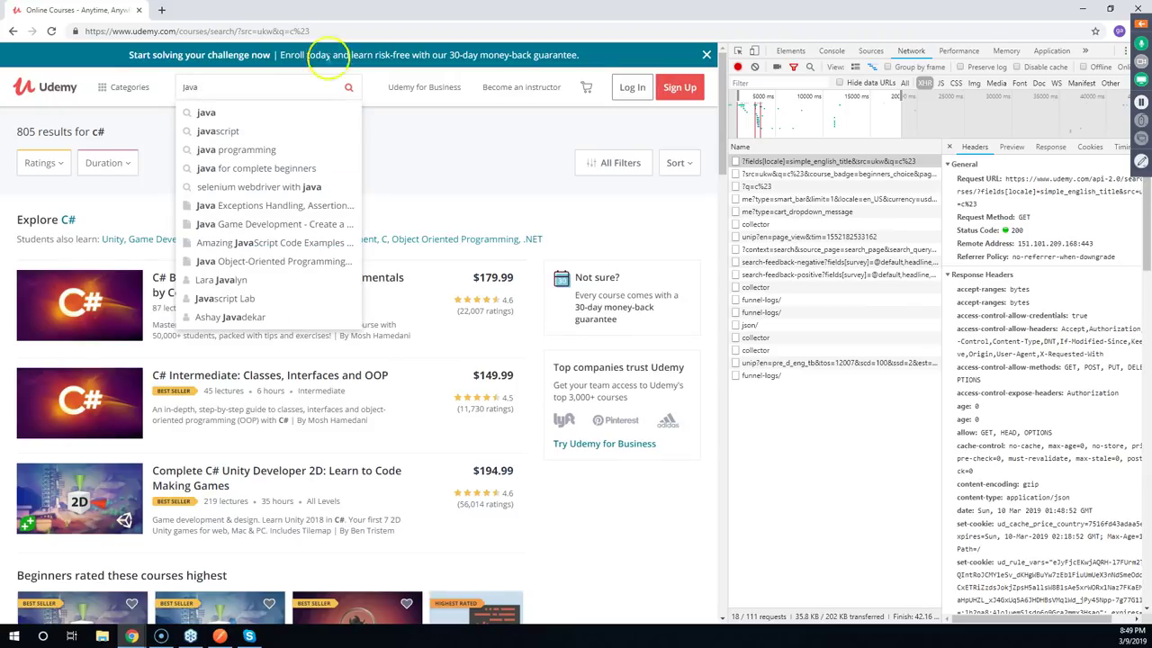
left_click(754, 66)
mouse_move(549, 107)
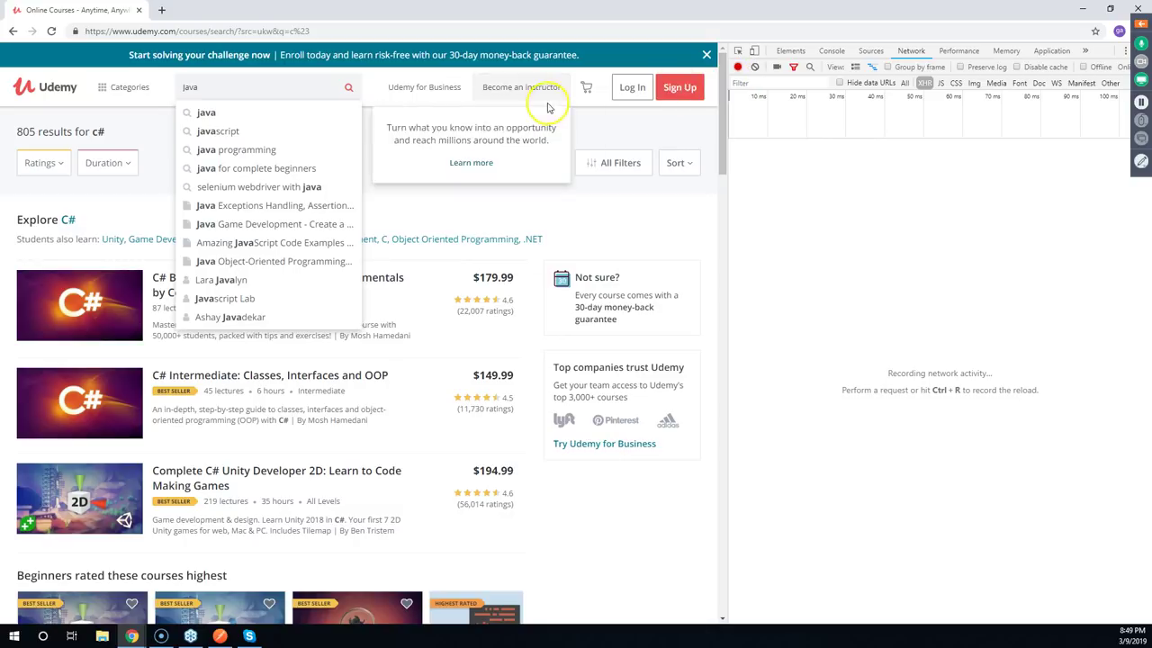
left_click(348, 88)
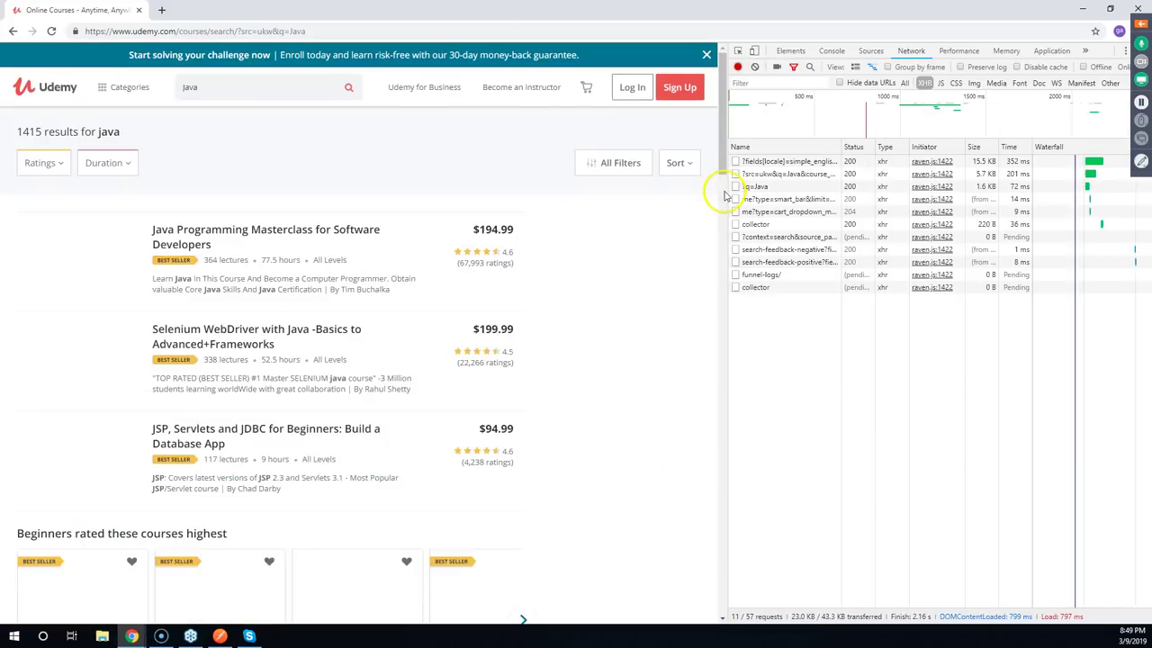
left_click_drag(724, 195, 375, 200)
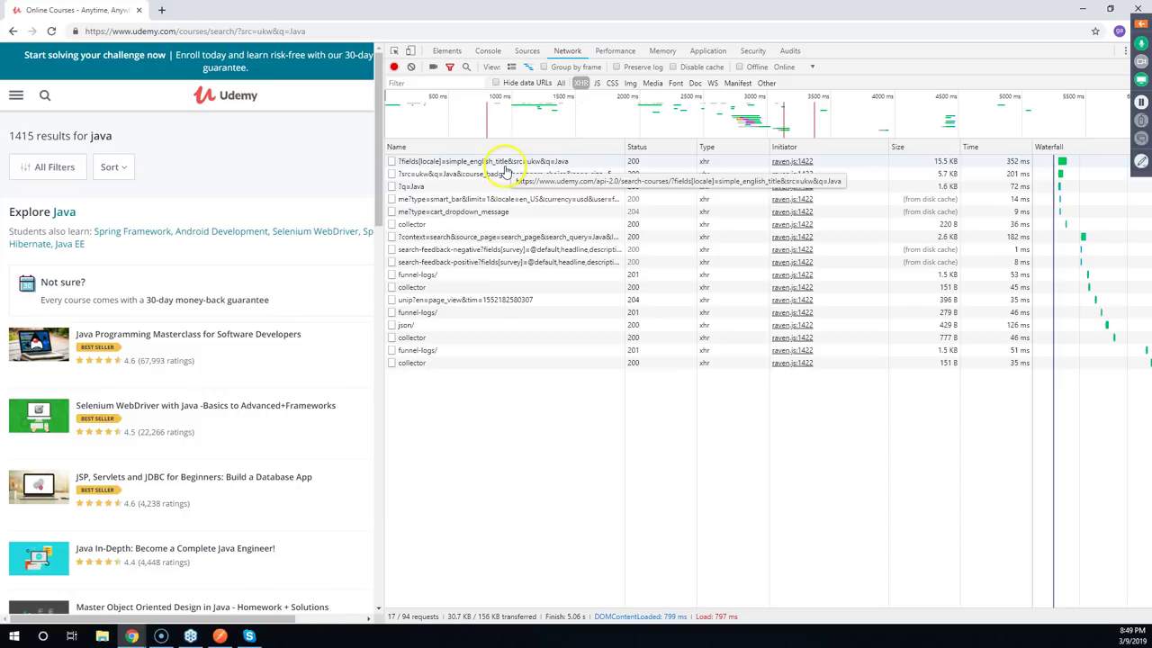
Examine the request URL and query string parameters in the headers of the first search-courses request for Java
left_click(508, 163)
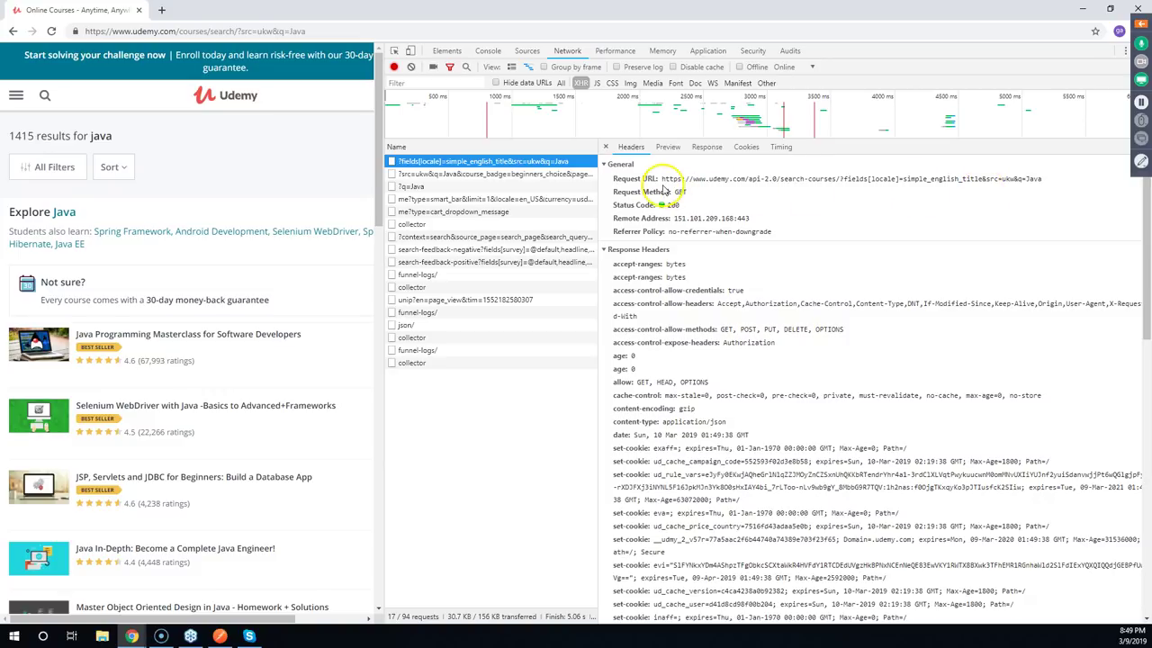
left_click(672, 180)
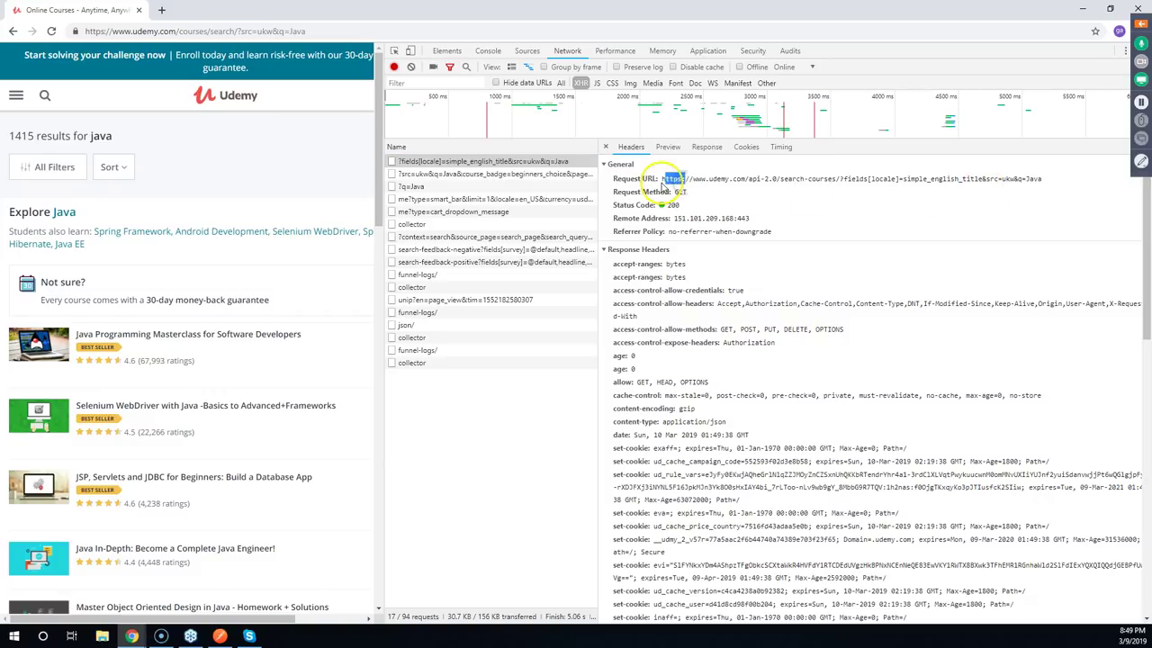
left_click_drag(689, 182, 747, 183)
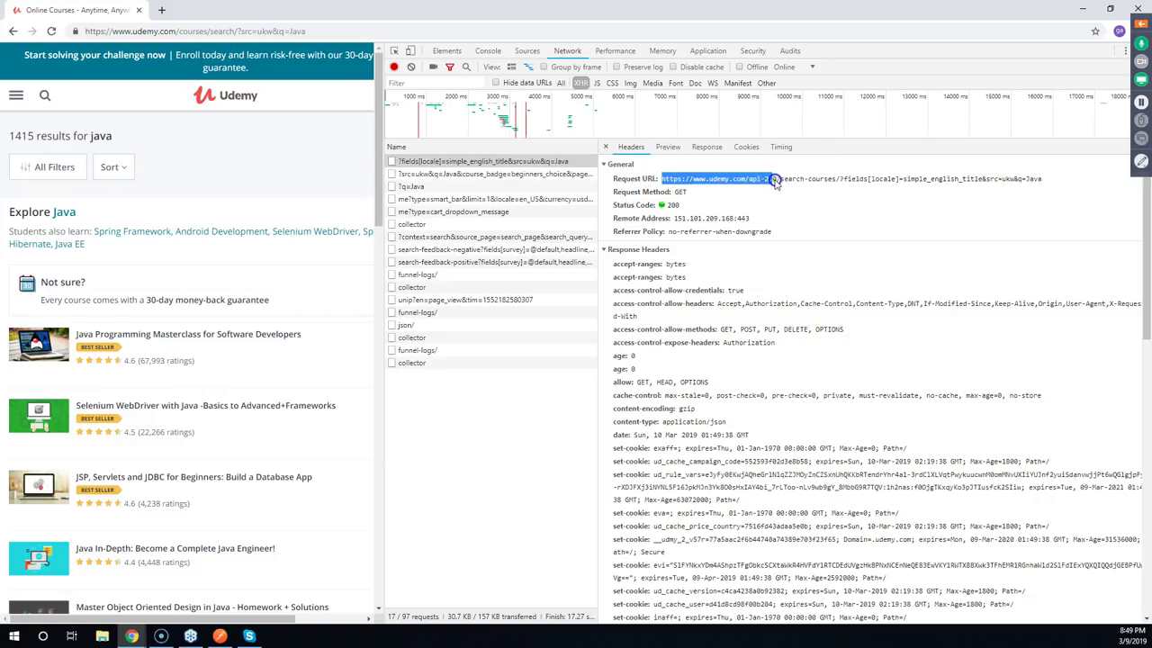
left_click(839, 182)
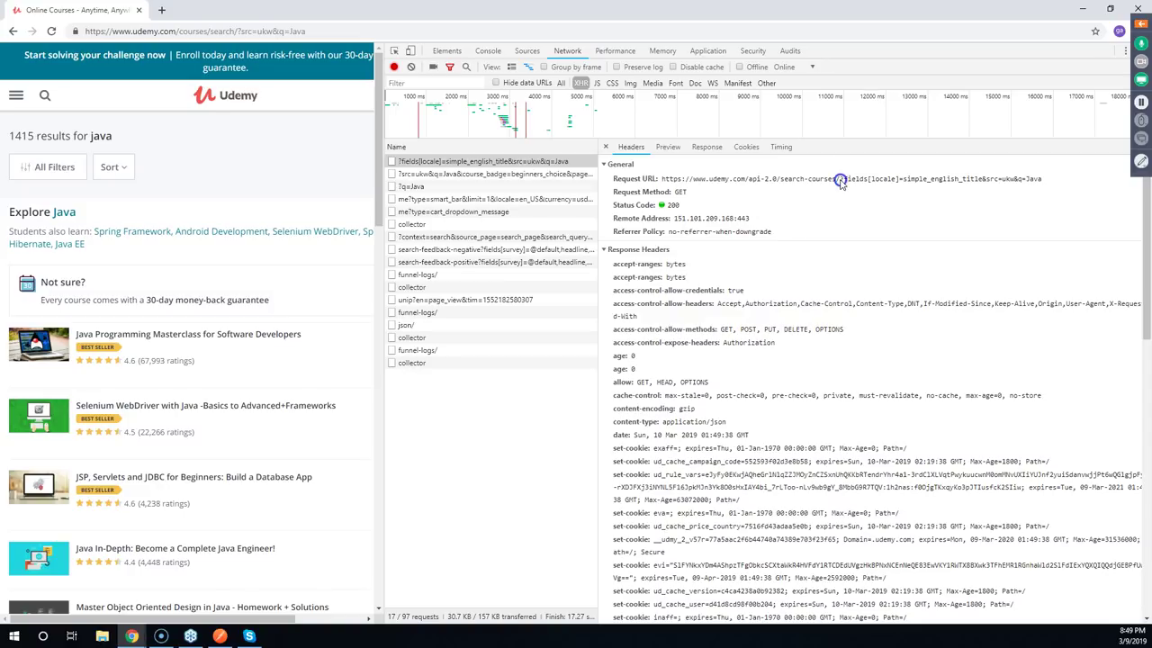
scroll(884, 229, "down", 10)
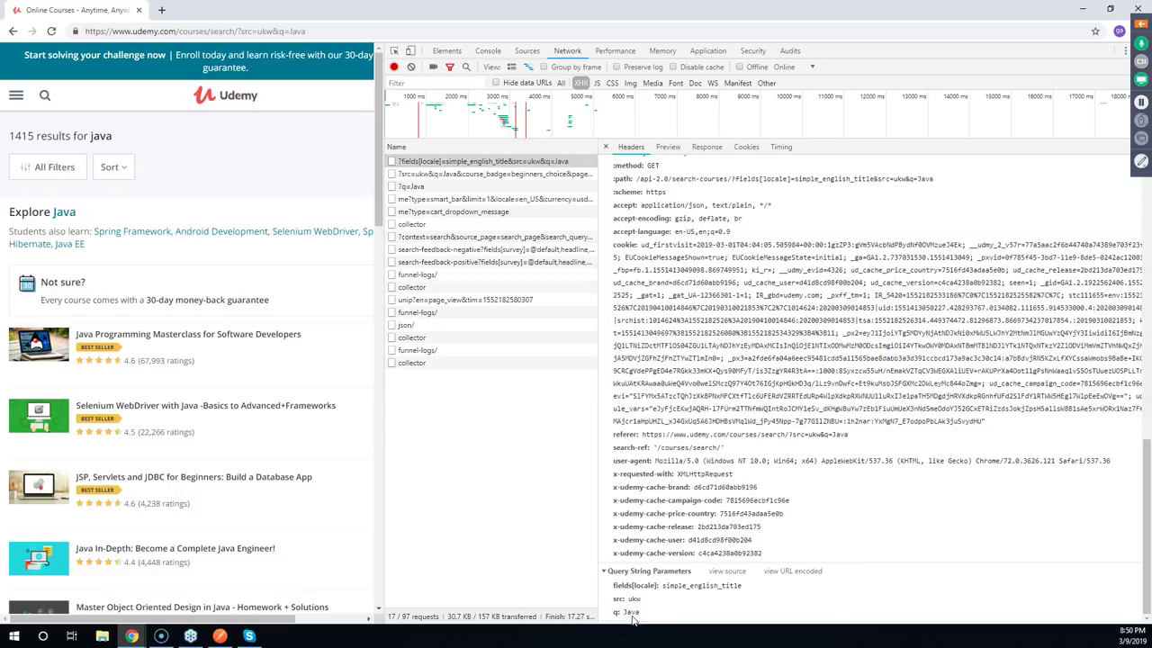
scroll(634, 614, "up", 10)
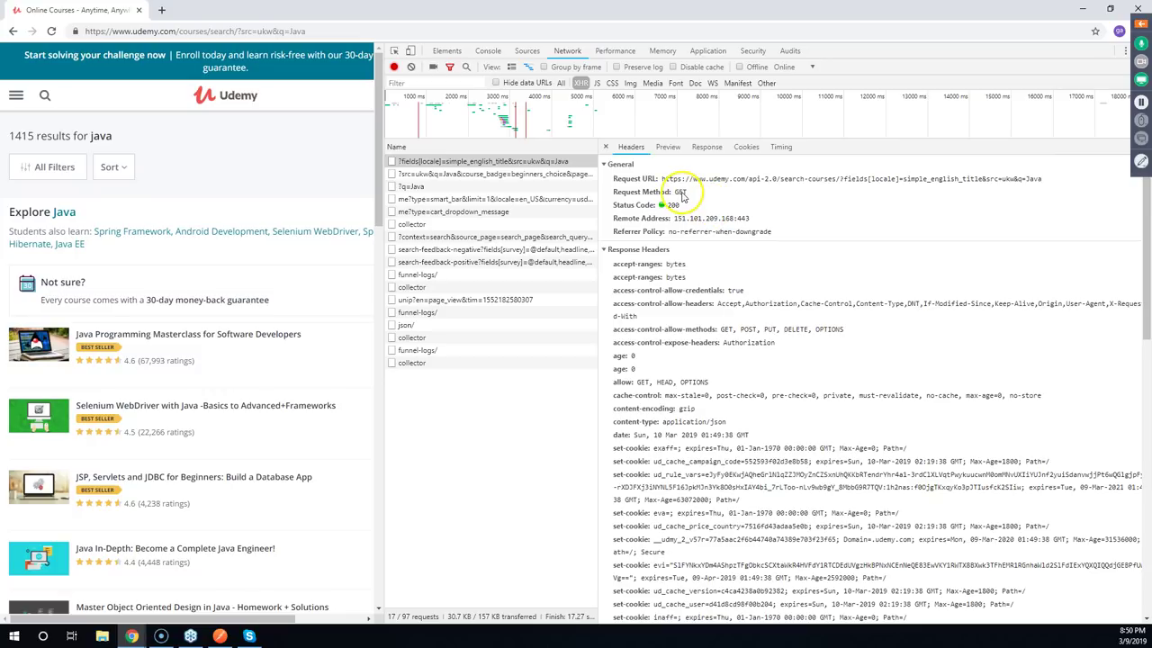
Copy the entire response body of the first Java search-courses request
left_click(706, 146)
left_click_drag(620, 162, 856, 243)
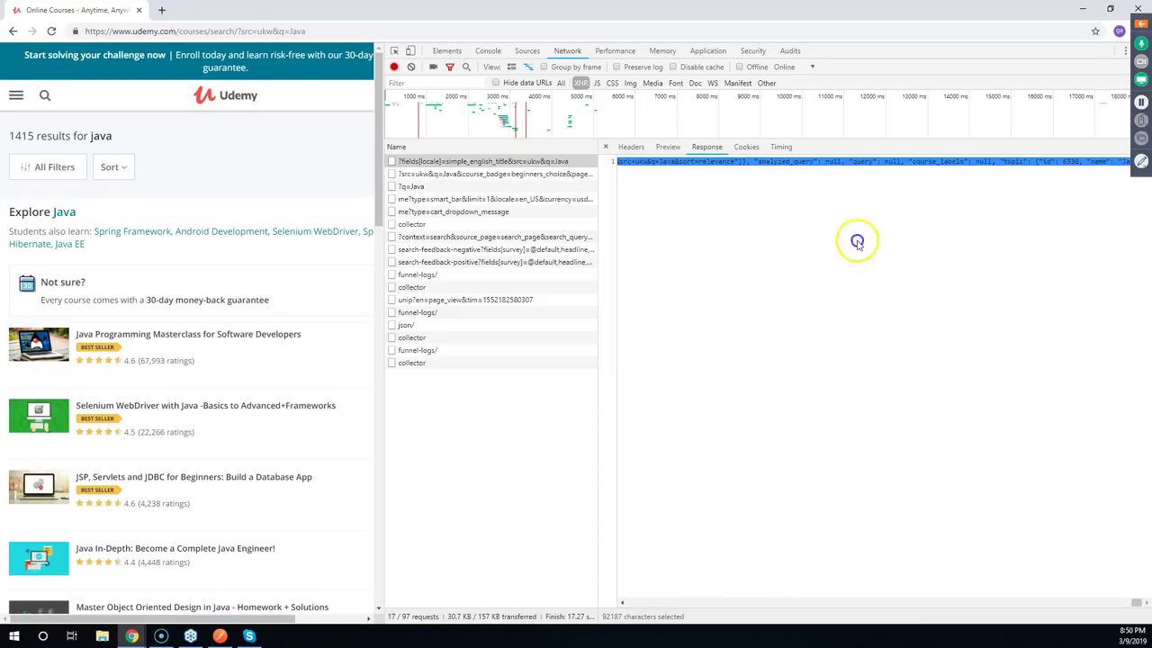
right_click(850, 164)
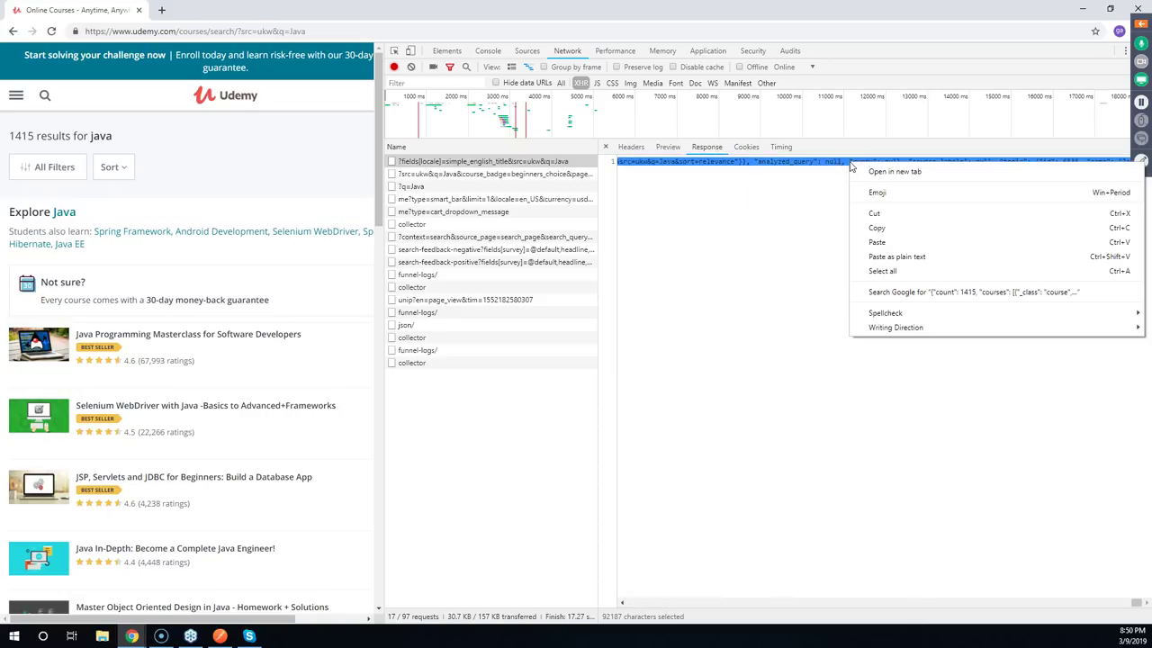
left_click(873, 228)
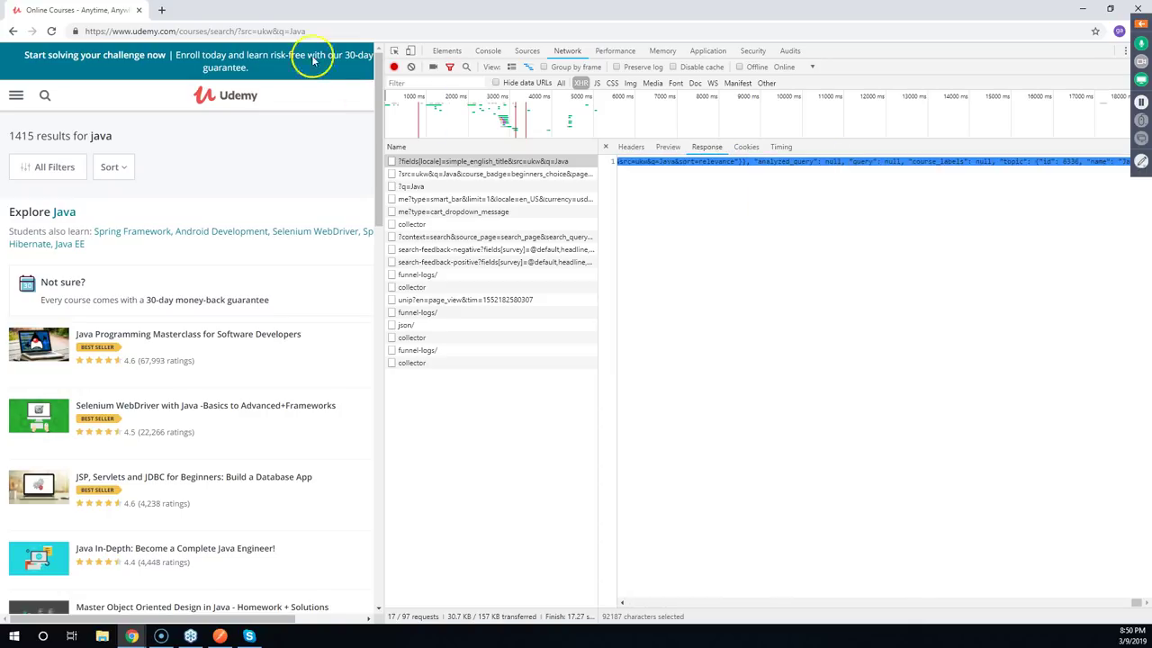
Open JSON Editor Online (jsoneditoronline.org) in a new browser tab
left_click(157, 10)
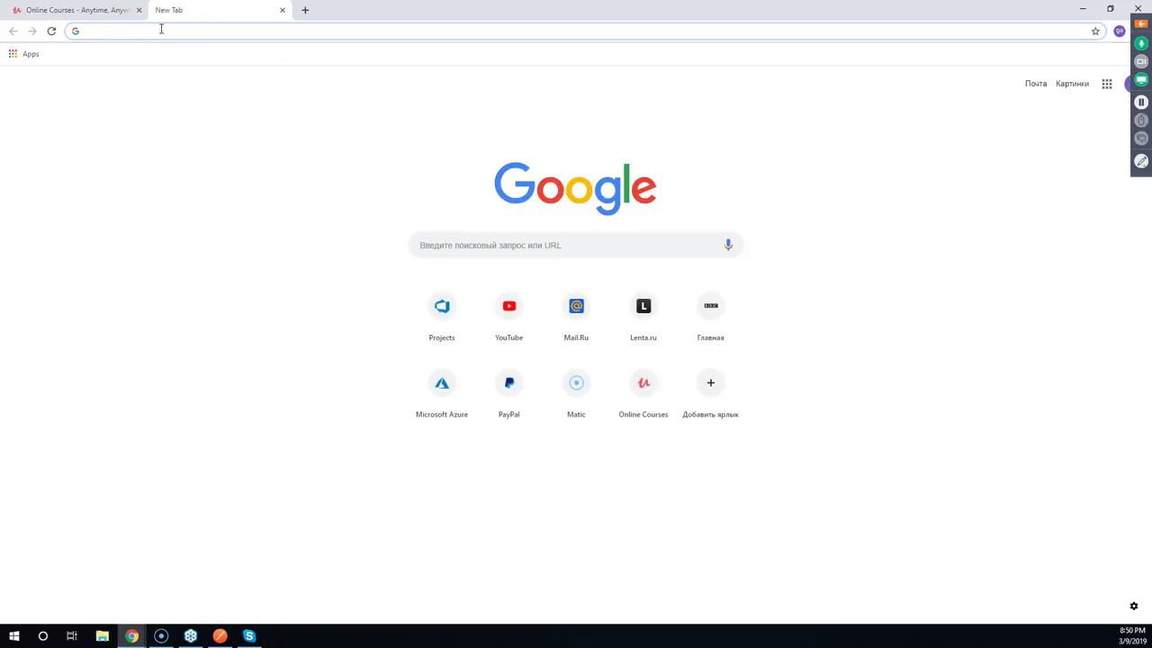
type("js")
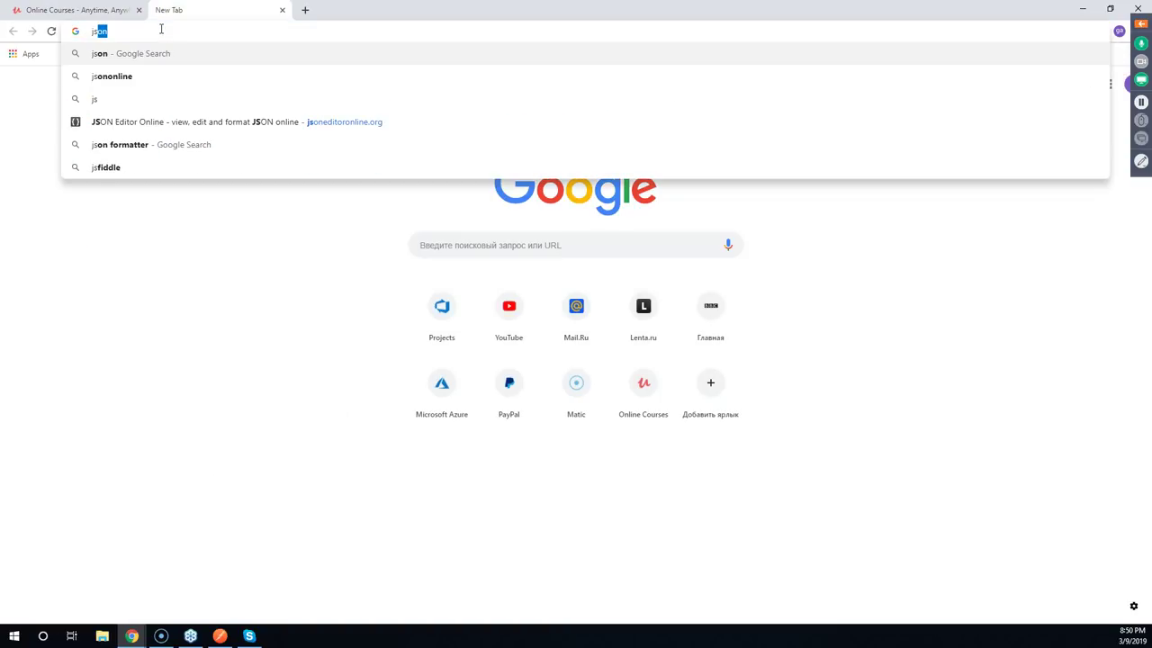
key("Down")
key("Down")
key("Down")
key("Return")
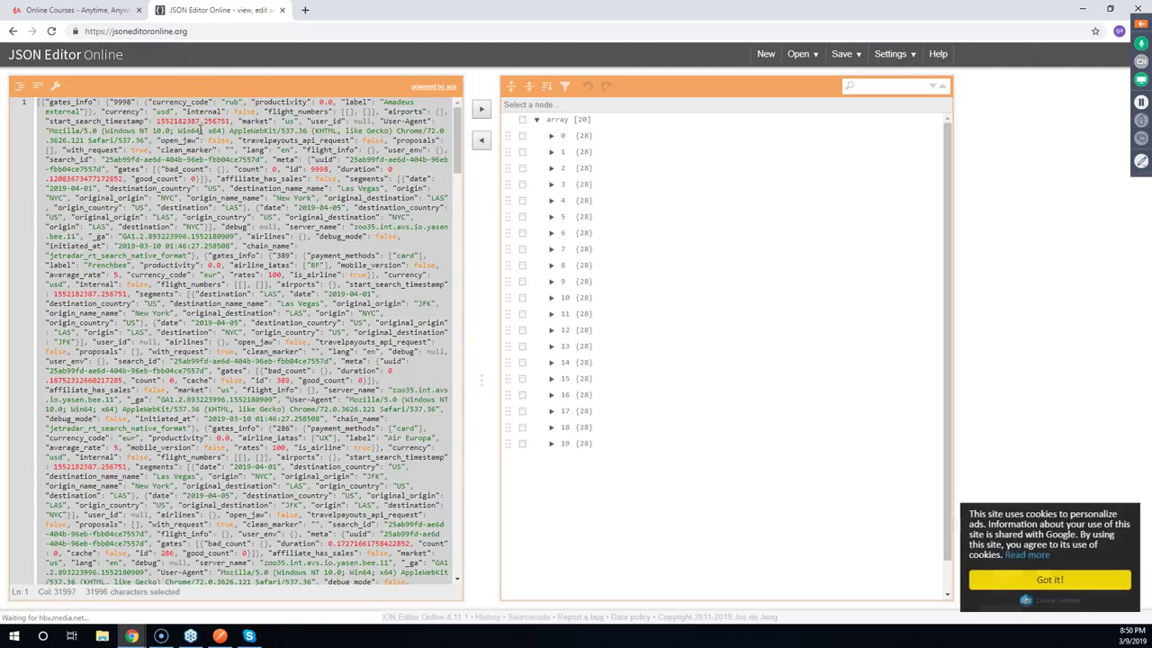
Replace the old JSON with the copied Udemy response, load it into the tree view, and send it back as formatted text
key("ctrl+v")
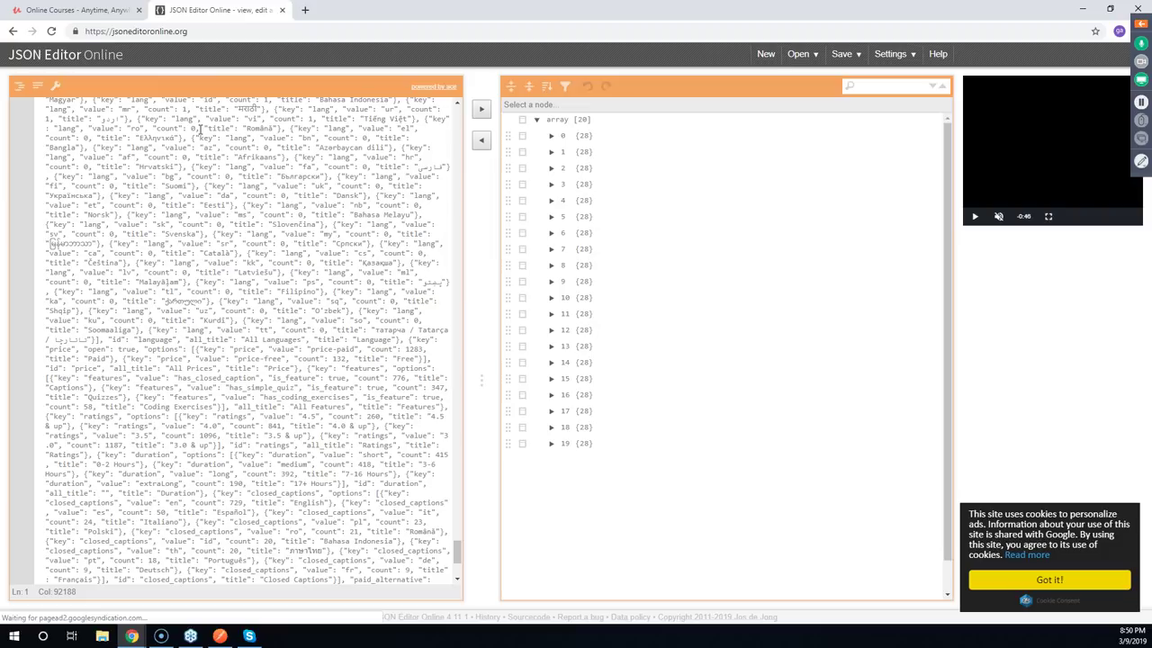
left_click(480, 109)
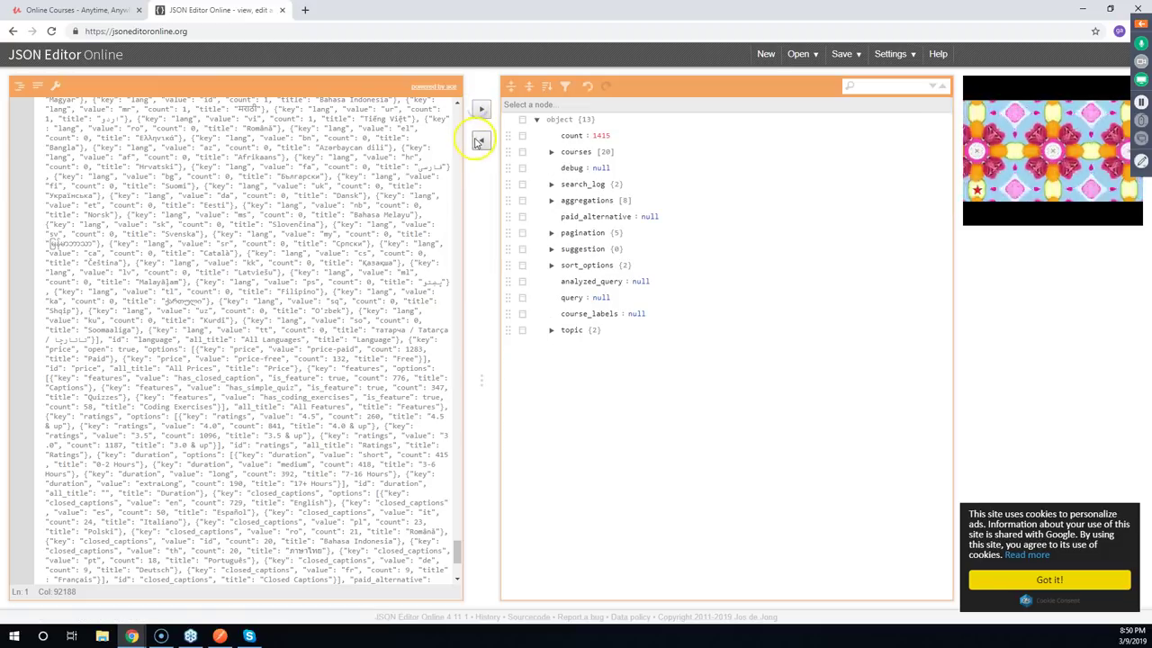
left_click(480, 140)
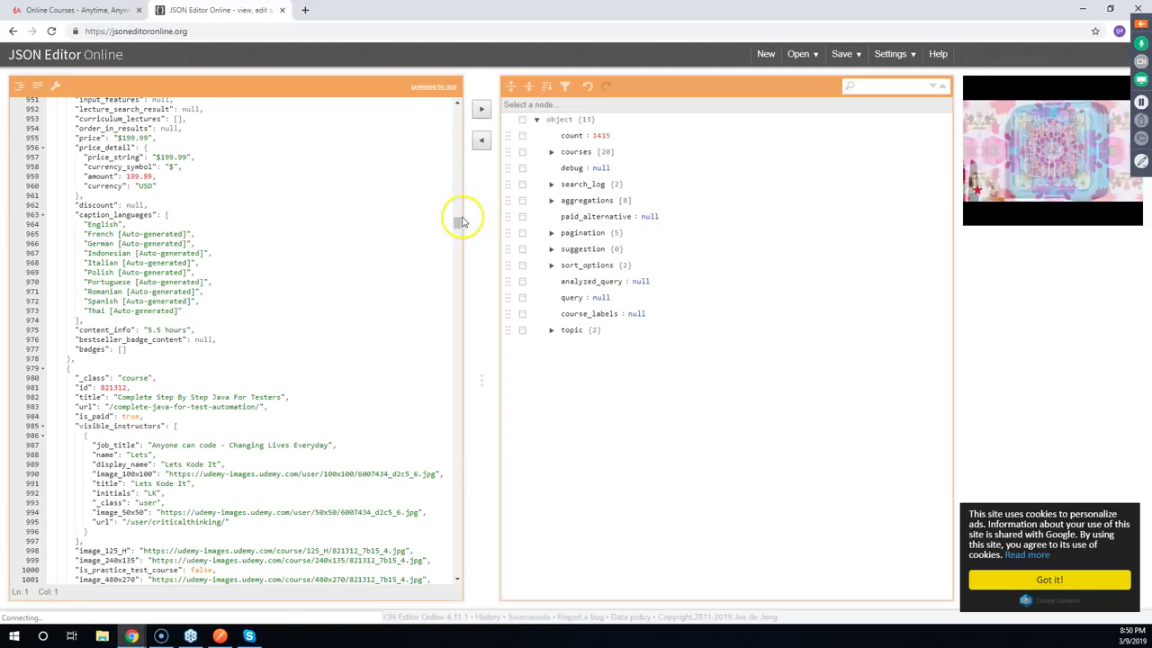
Return to the start of the JSON text and expand the courses array and its first entry in the tree
left_click_drag(456, 223, 461, 109)
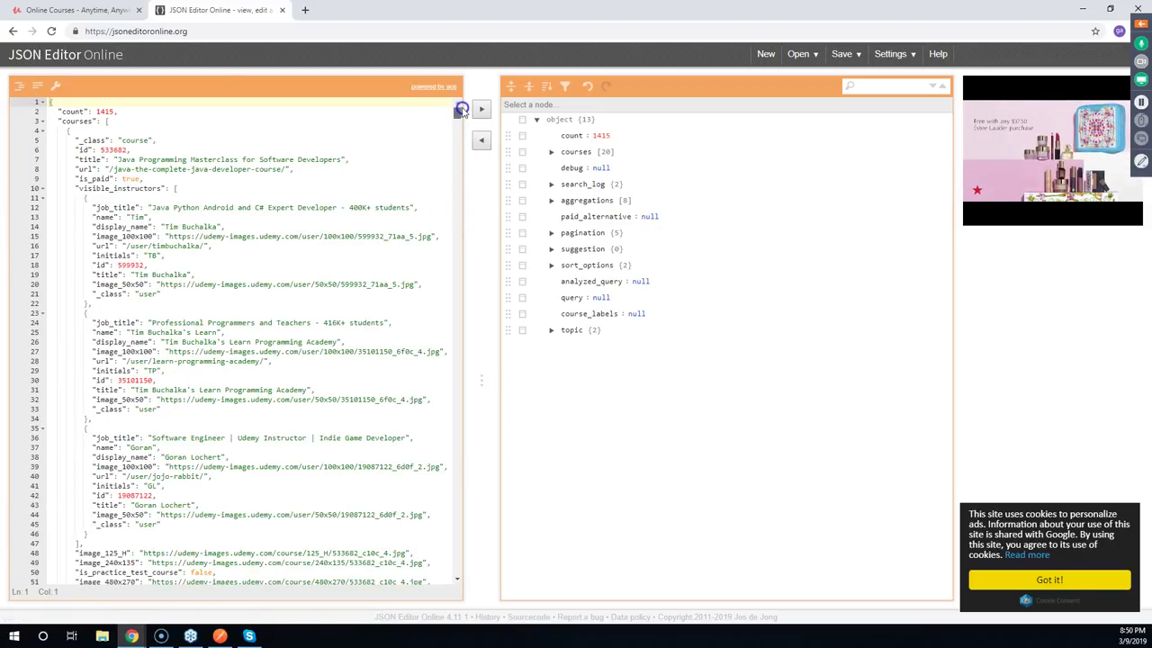
left_click(560, 133)
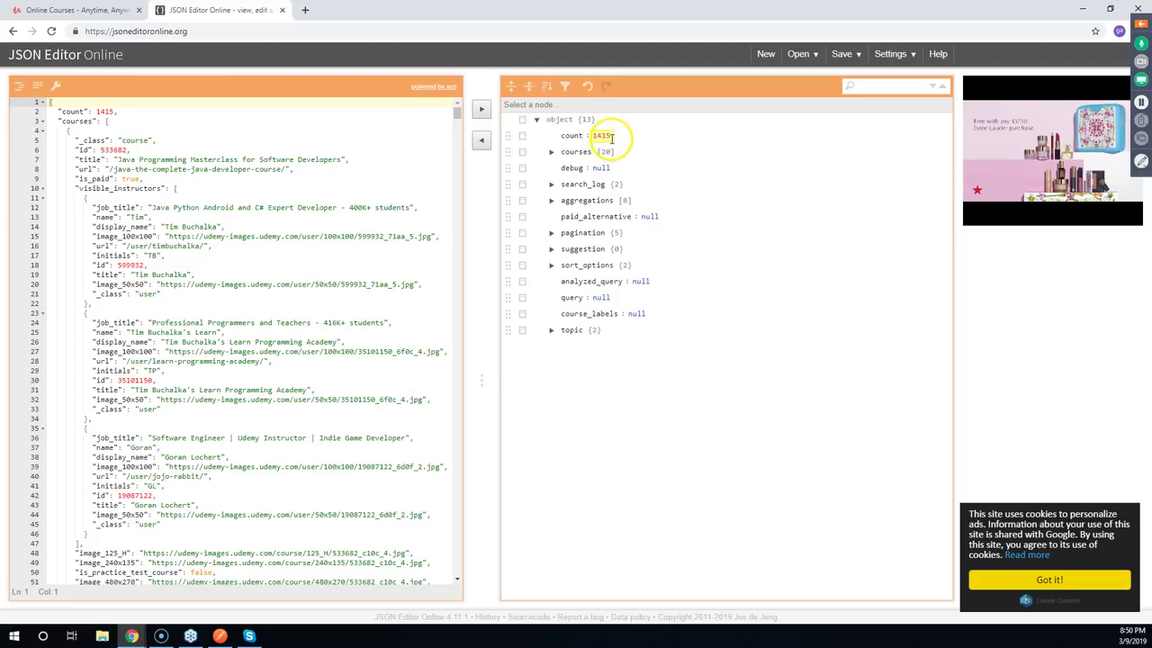
left_click(551, 152)
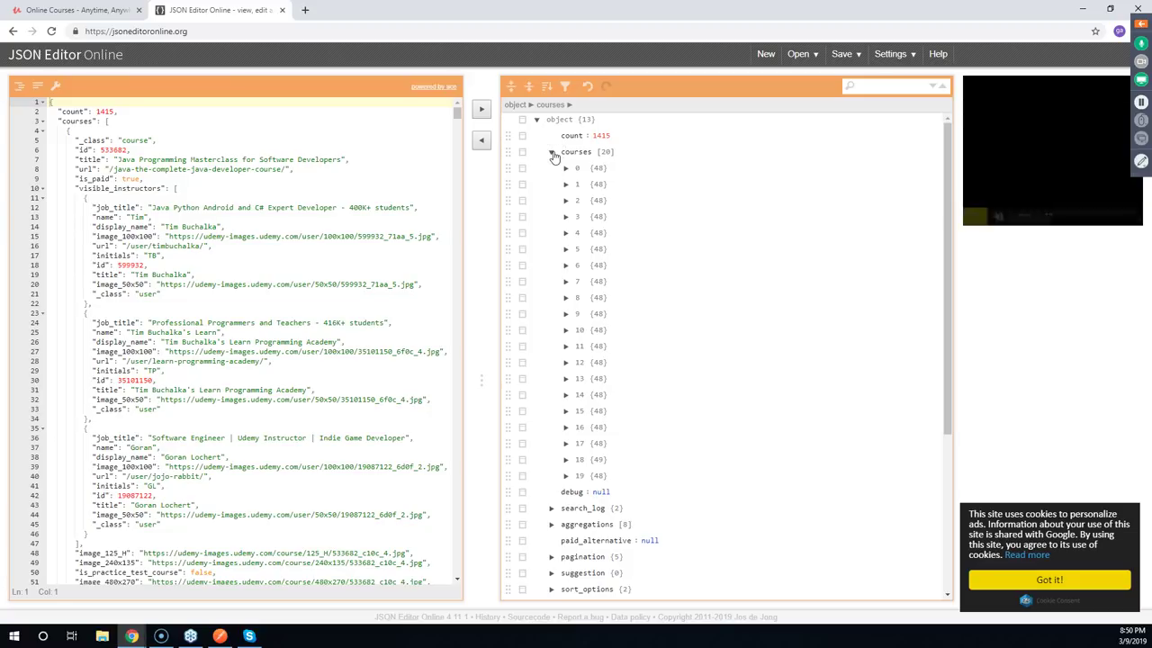
left_click(565, 169)
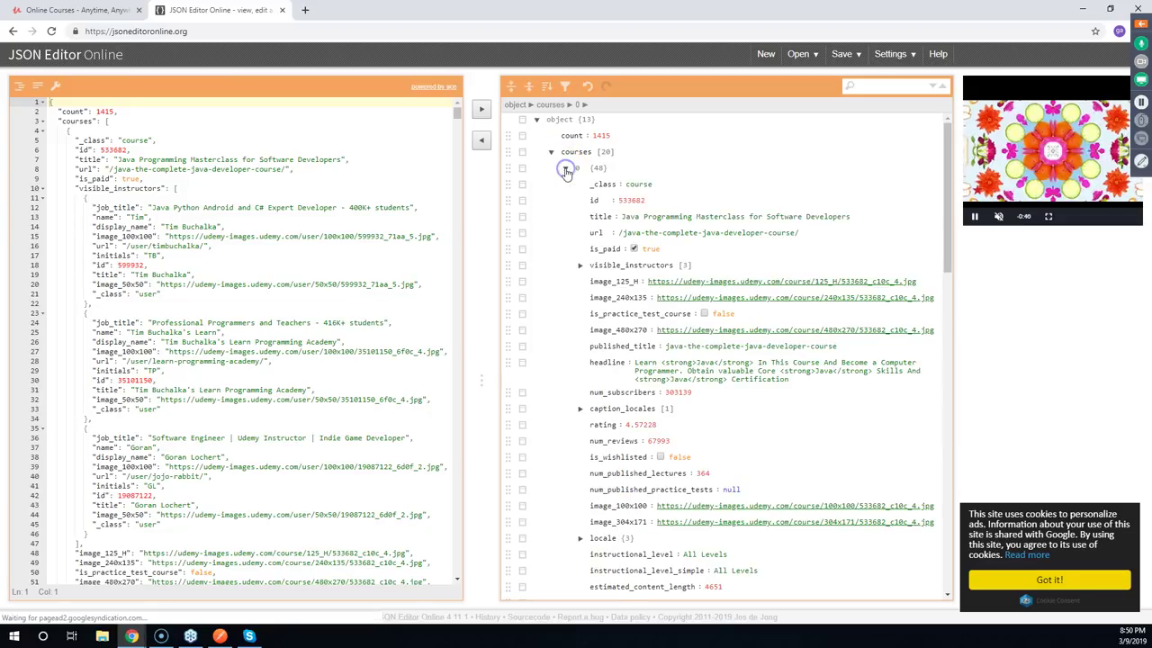
Widen the Udemy results page beside the developer tools and compare its result count and first course with the JSON data
left_click(78, 15)
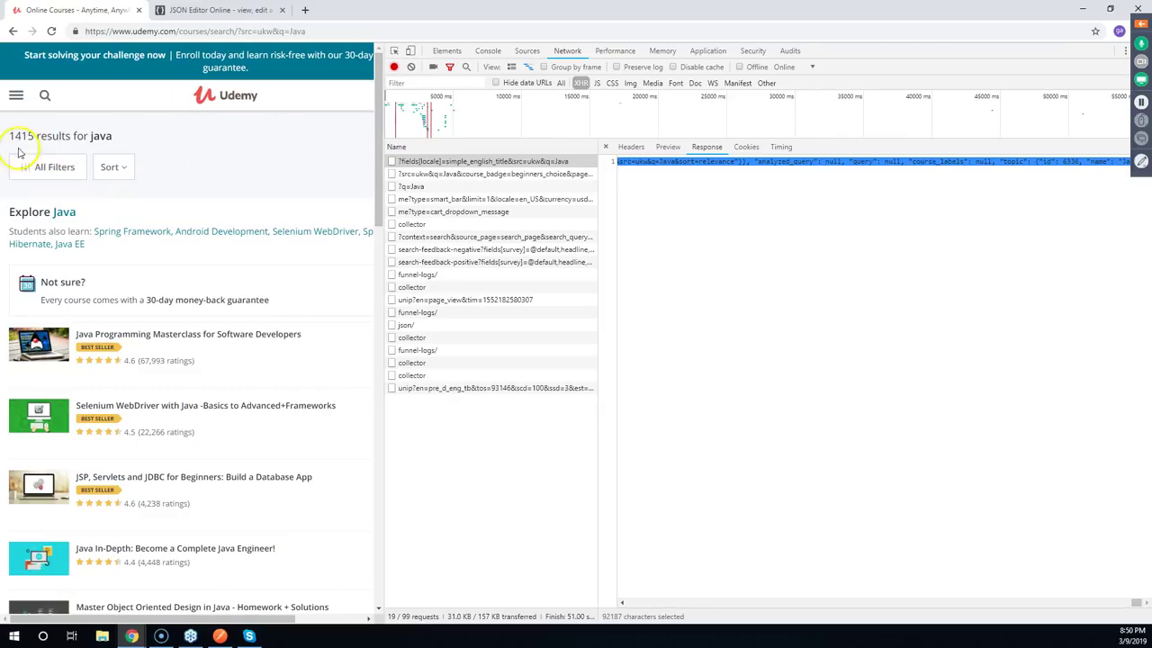
left_click_drag(386, 135, 696, 134)
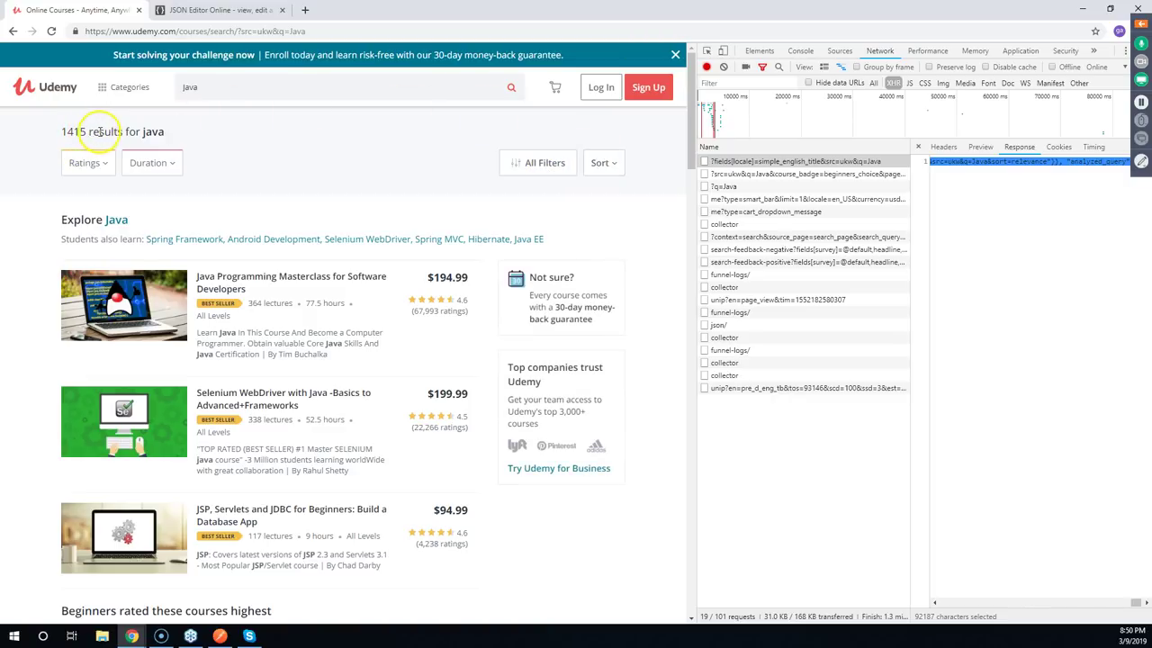
left_click(218, 10)
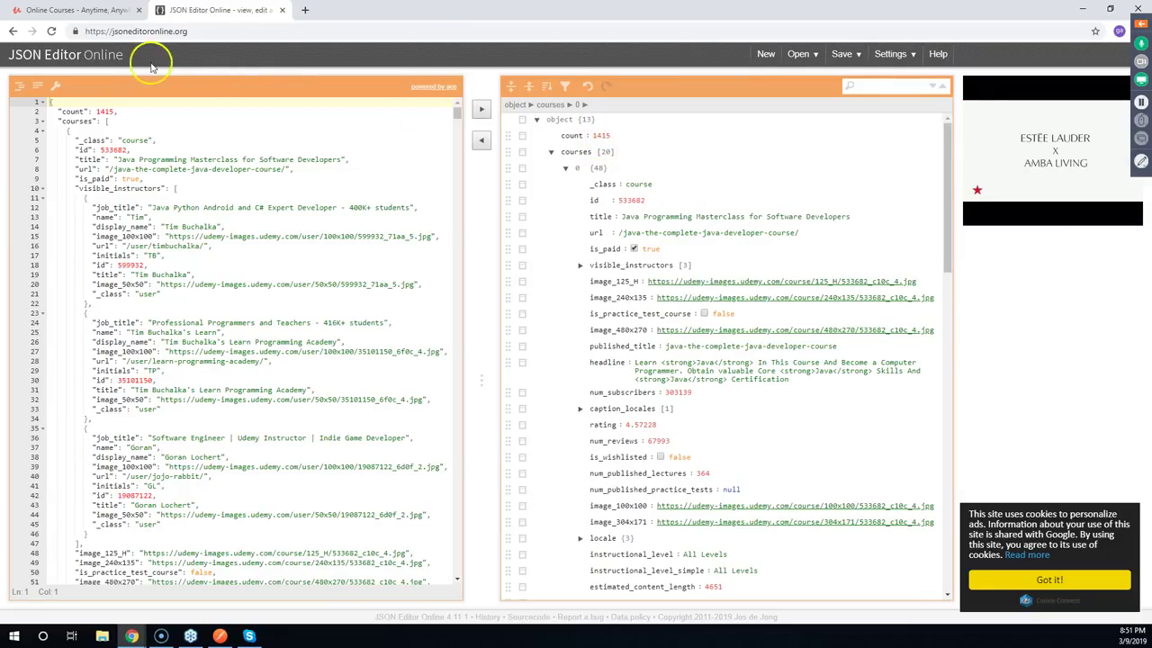
left_click(90, 10)
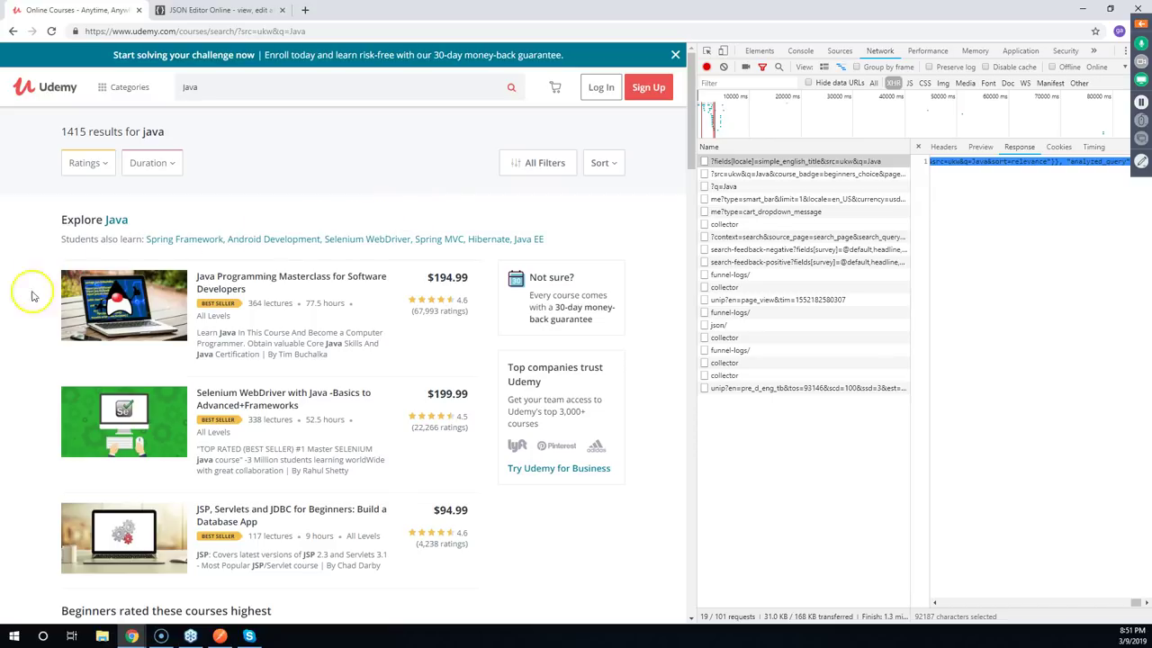
mouse_move(291, 322)
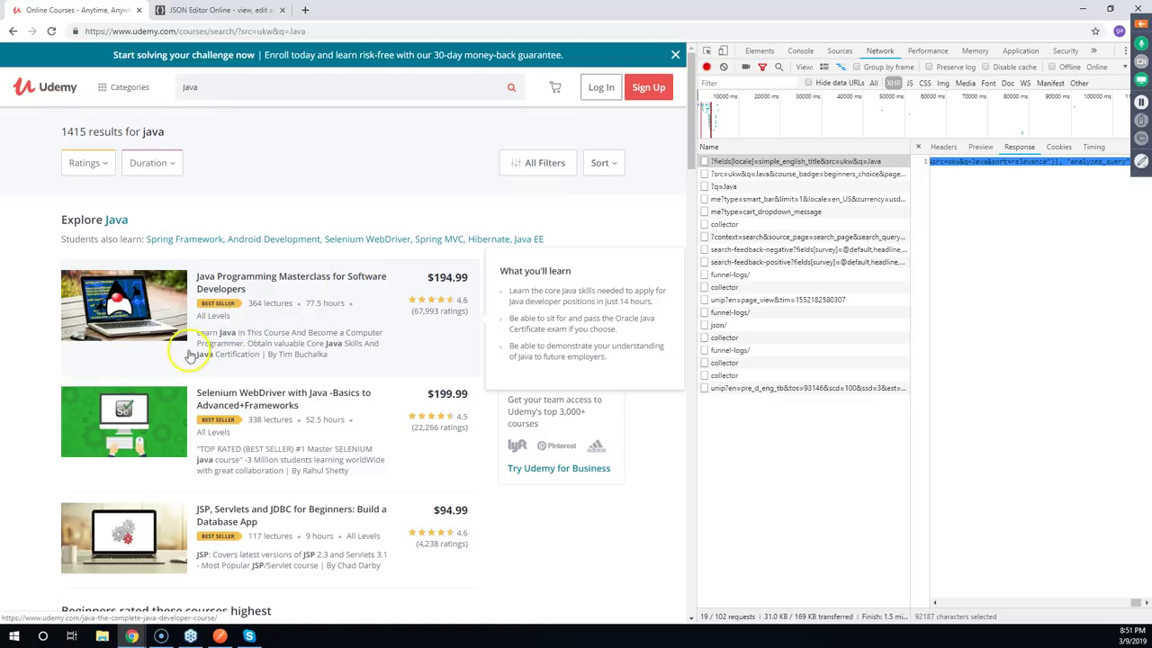
left_click(223, 10)
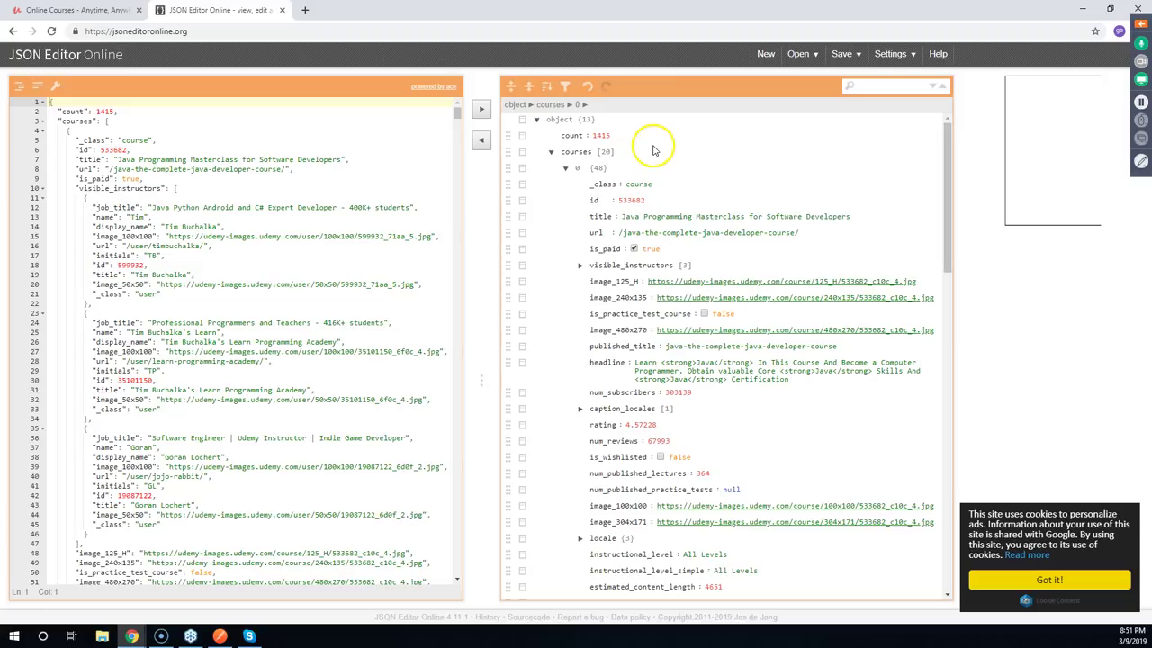
Collapse the first course in the tree and select lines 4 to 46 of the JSON text
left_click(566, 168)
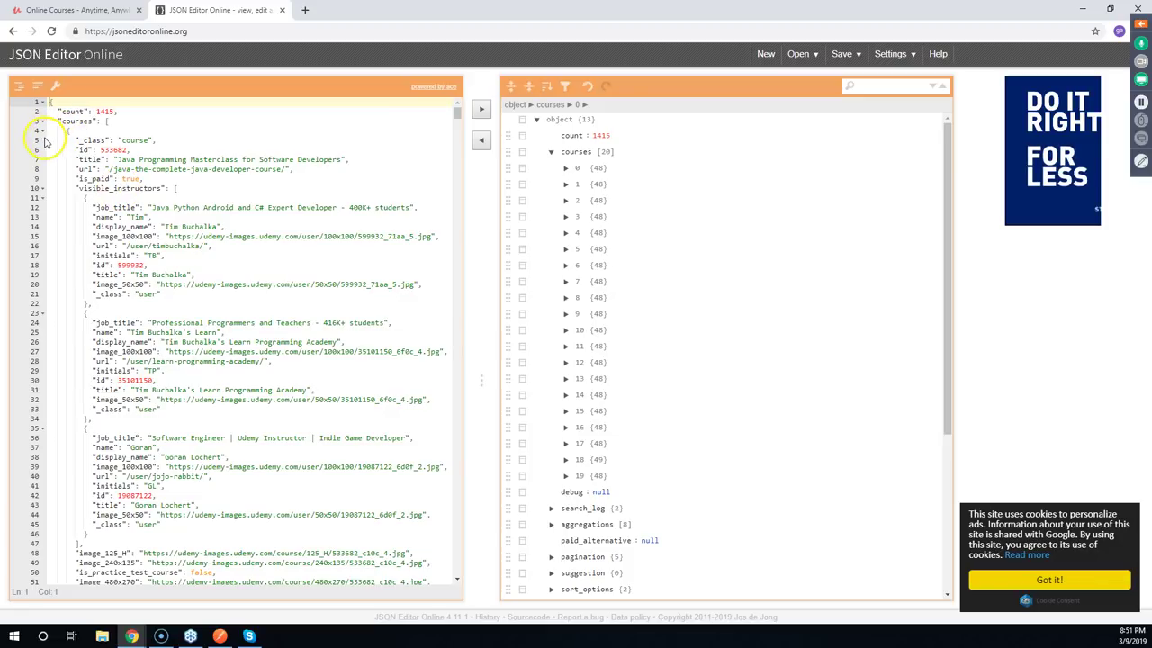
left_click_drag(104, 120, 88, 533)
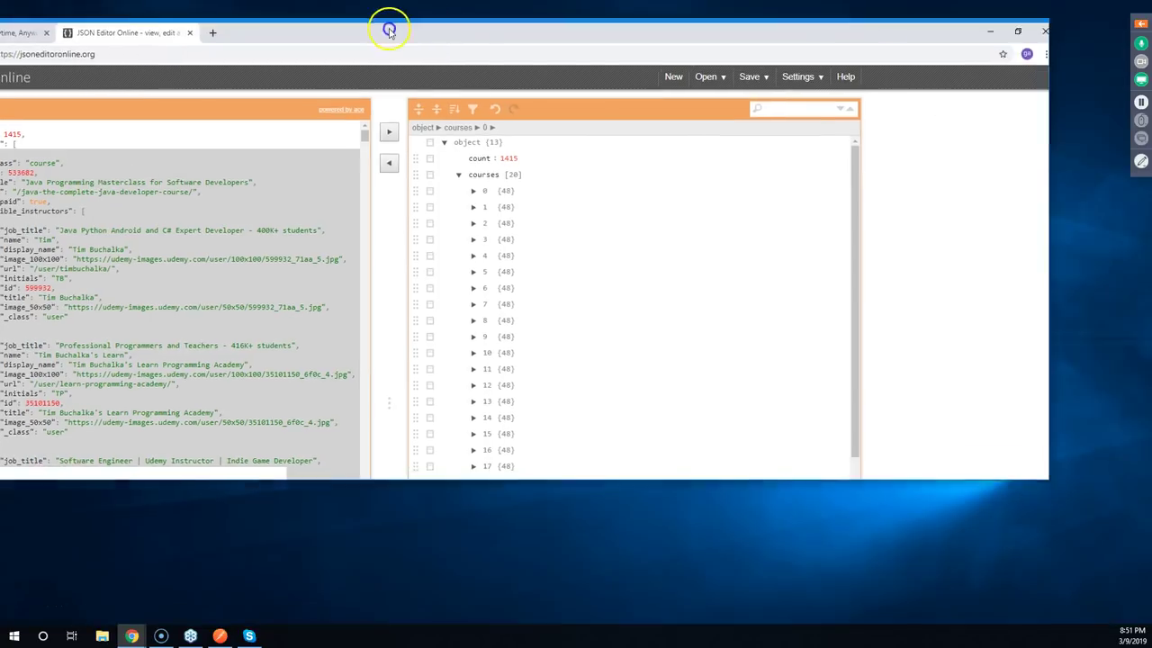
Arrange the JSON Editor and the Udemy results in separate side-by-side windows and close Udemy's developer tools
left_click_drag(531, 9, 1144, 18)
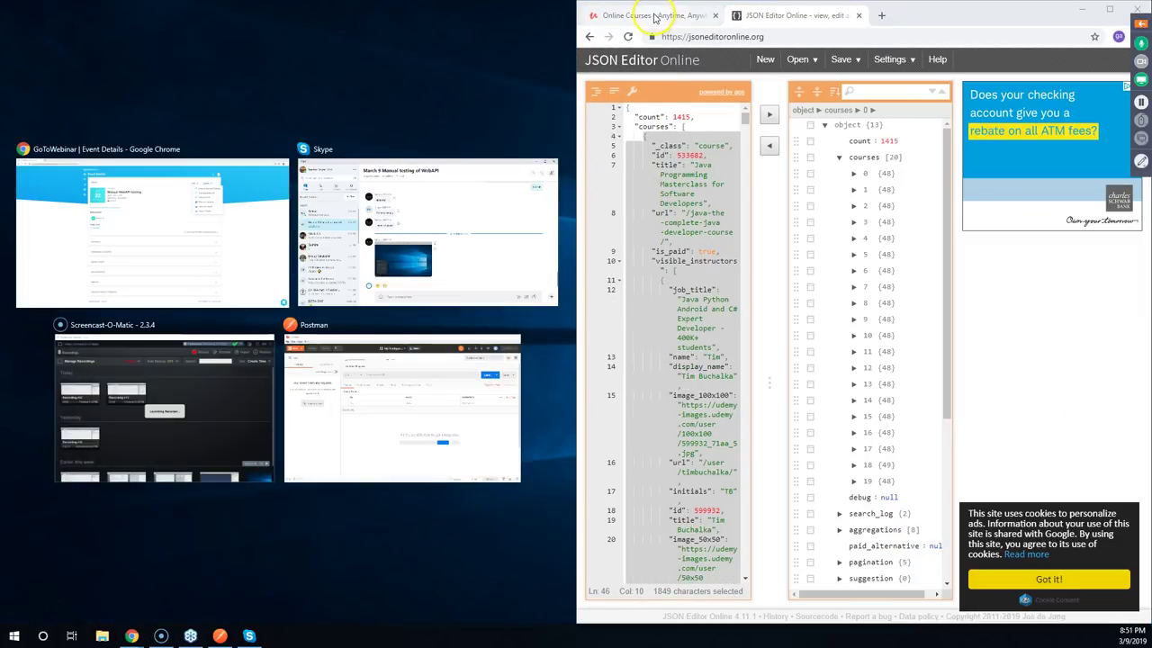
left_click(654, 20)
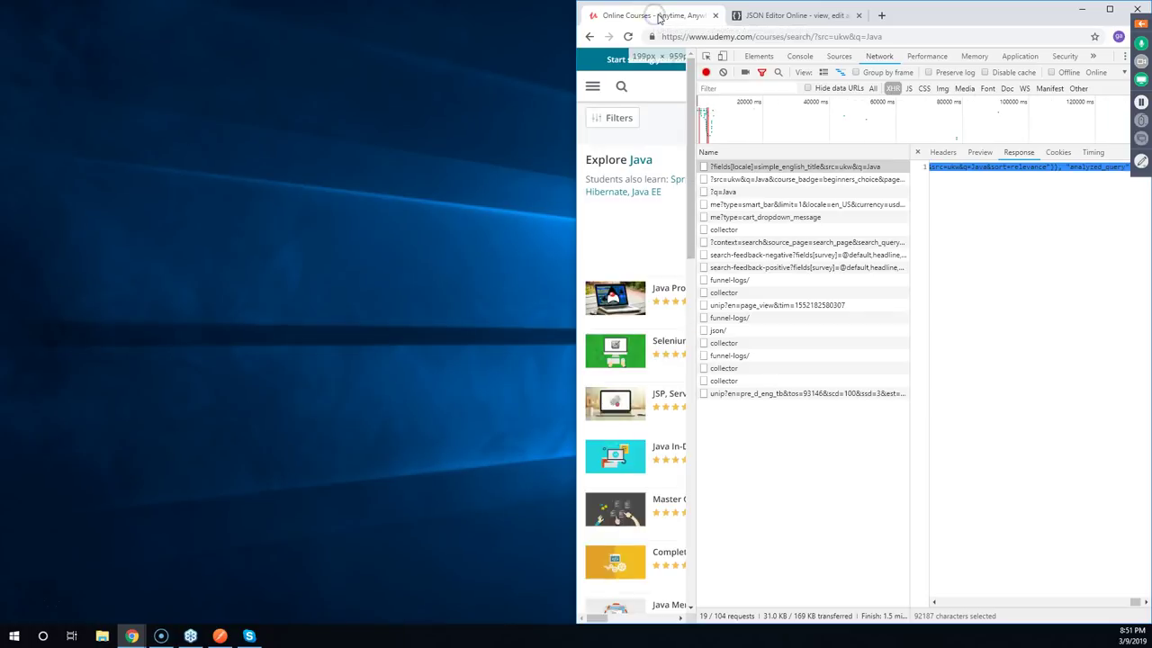
left_click_drag(663, 13, 3, 16)
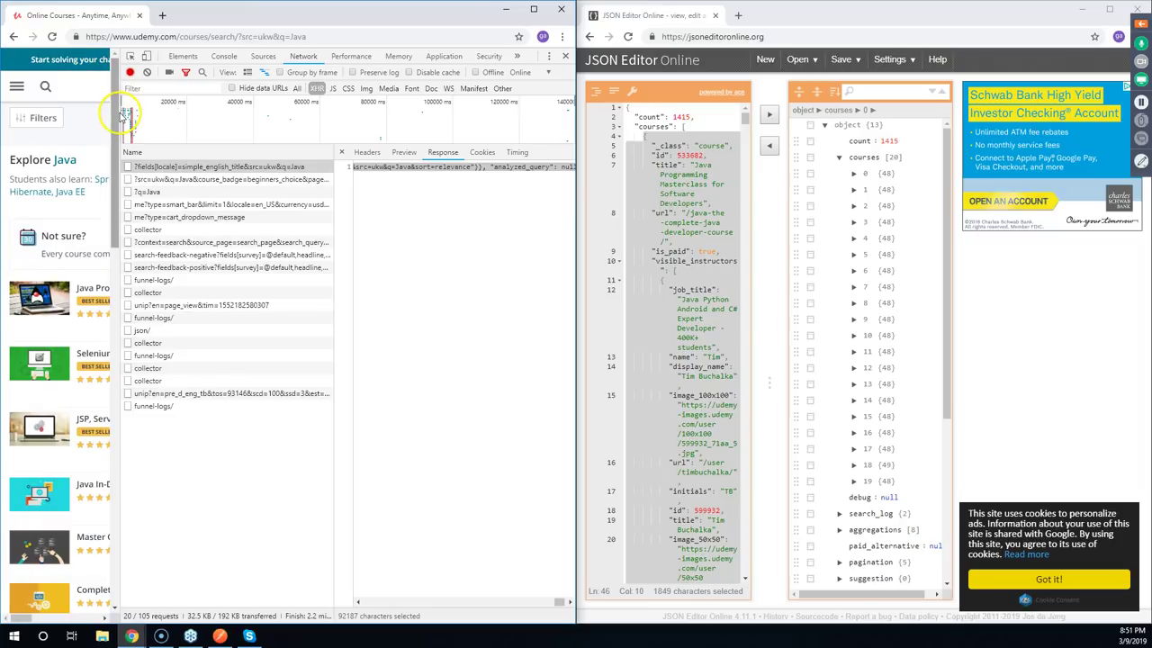
left_click_drag(124, 114, 428, 126)
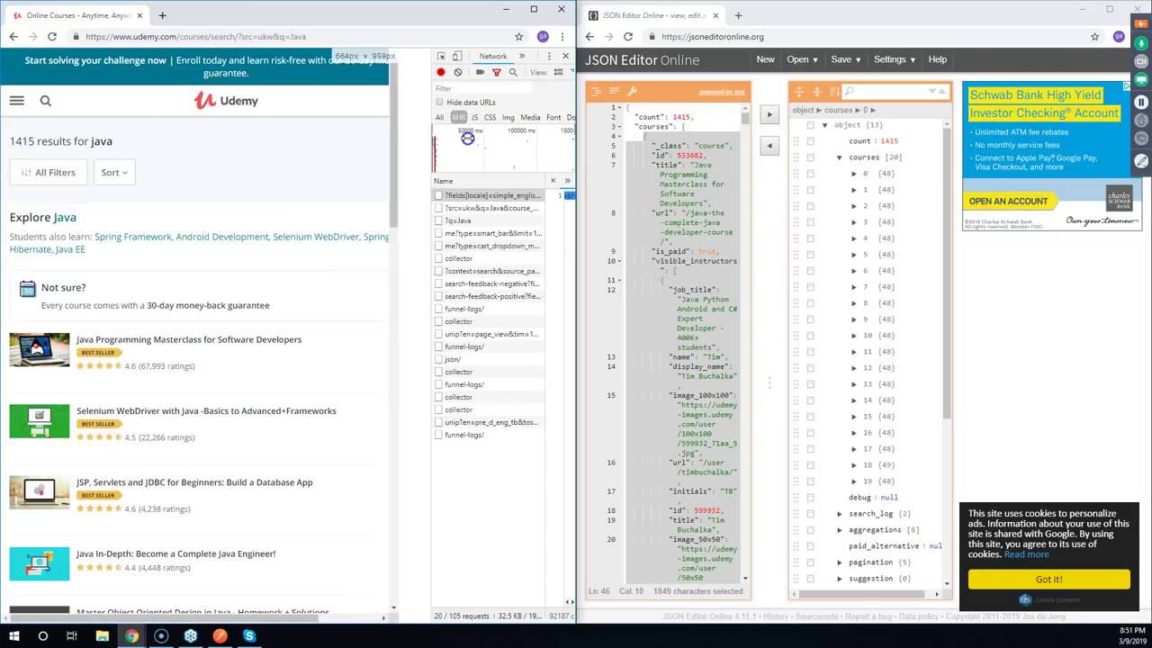
left_click(565, 56)
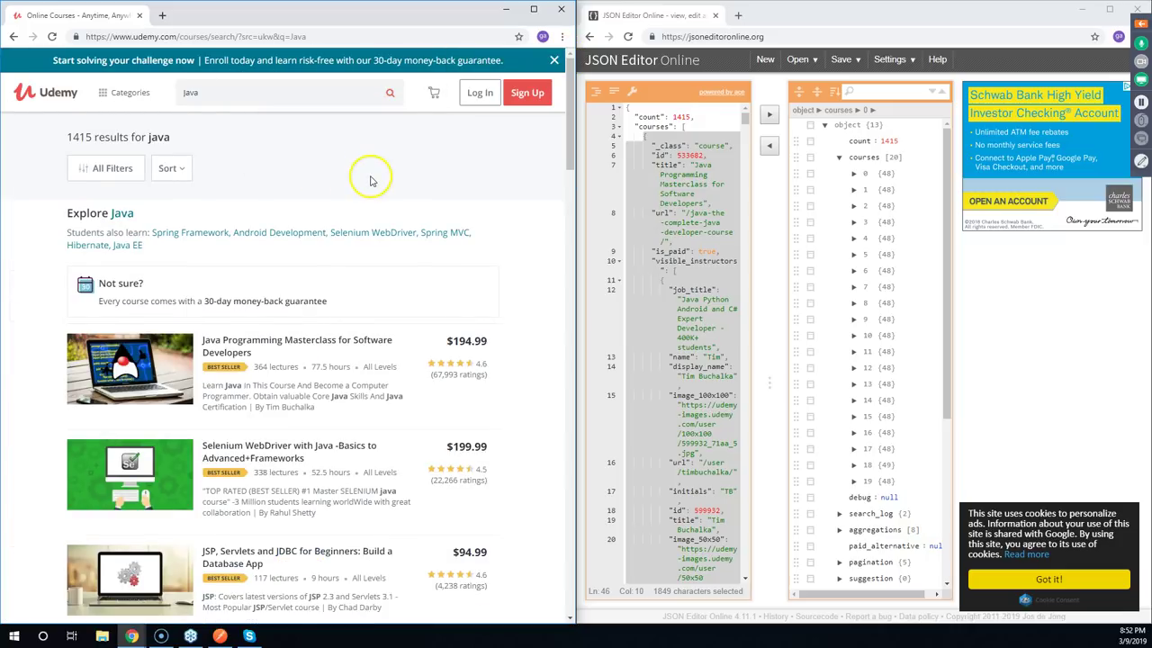
scroll(374, 183, "down", 3)
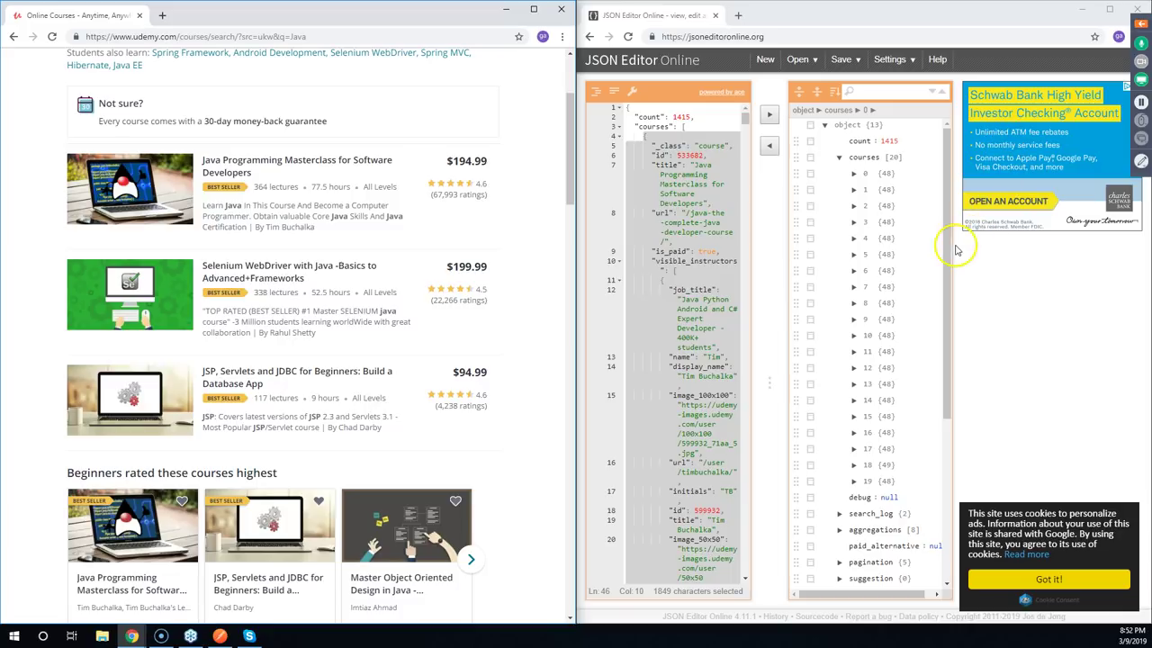
Close the advertisement next to the JSON tree and line the JSON Editor window up beside the Udemy window
left_click(1124, 88)
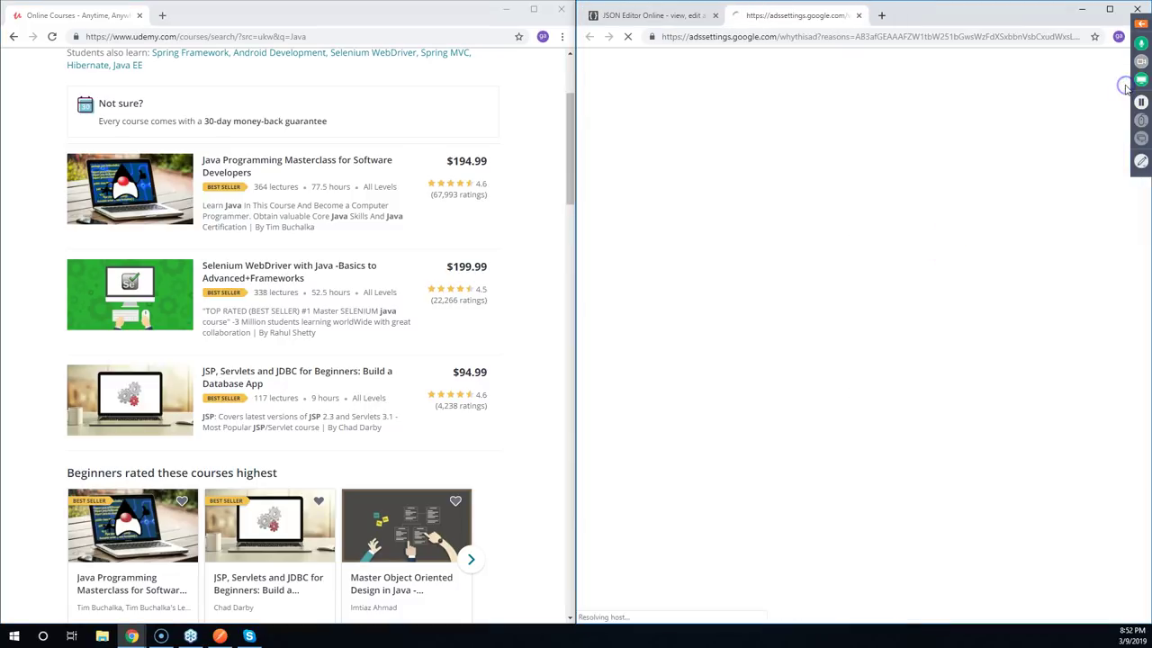
left_click(859, 15)
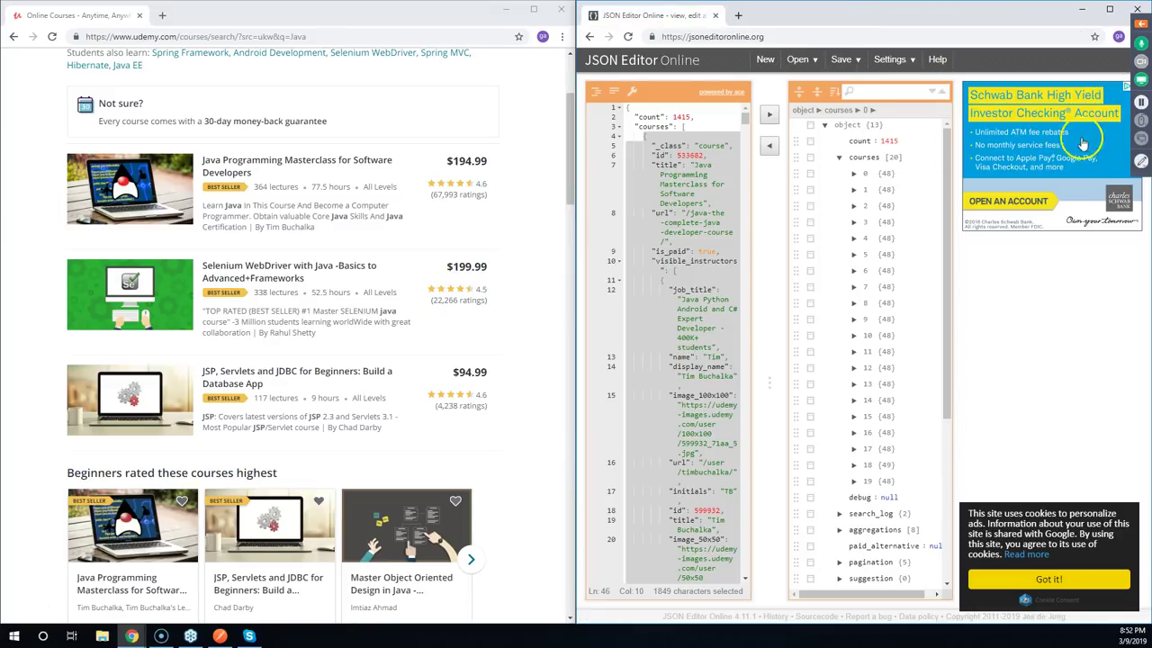
left_click_drag(1039, 11, 999, 9)
left_click(1098, 86)
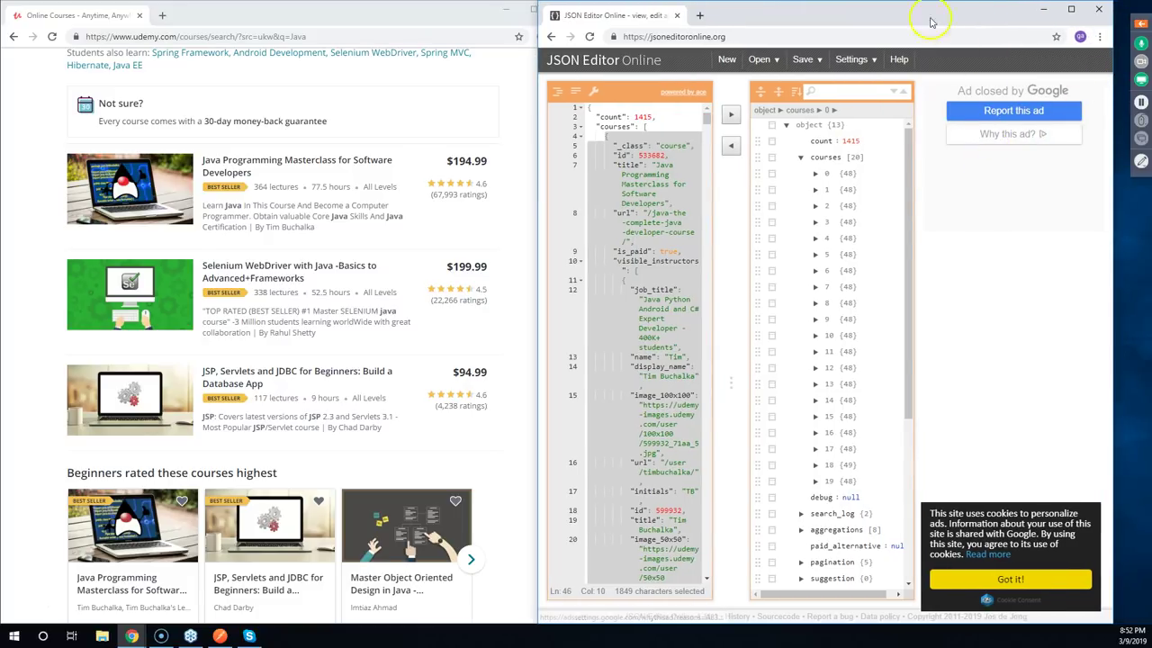
left_click_drag(930, 10, 964, 9)
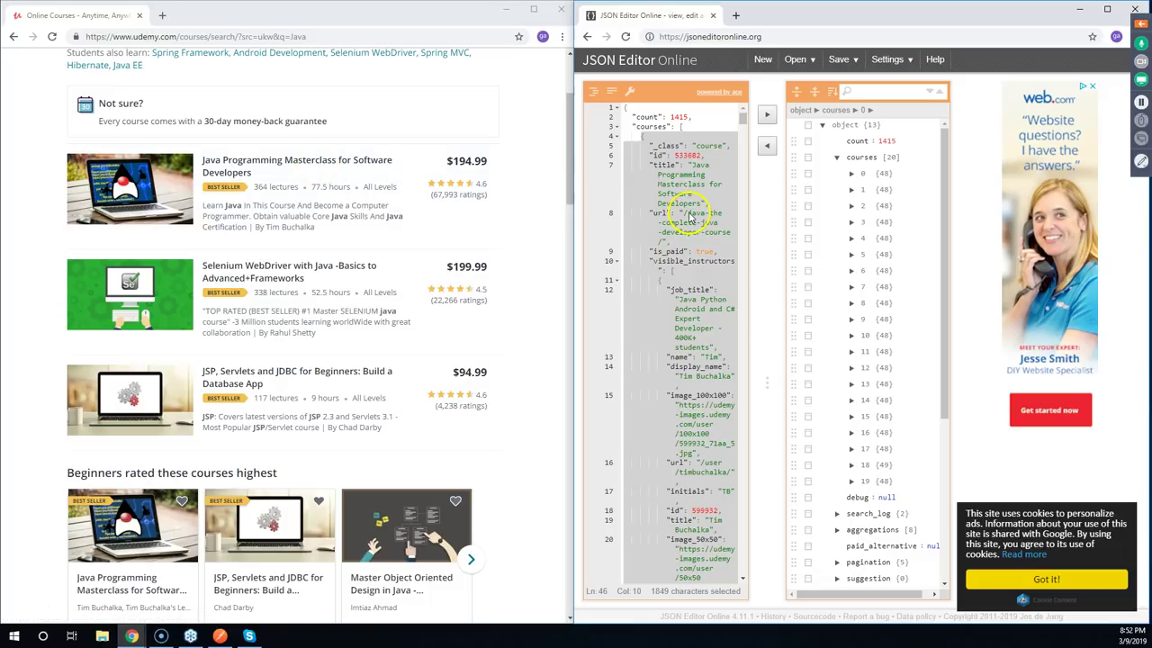
Maximize the JSON Editor window and read through the first course's fields in the JSON text
scroll(692, 213, "down", 1)
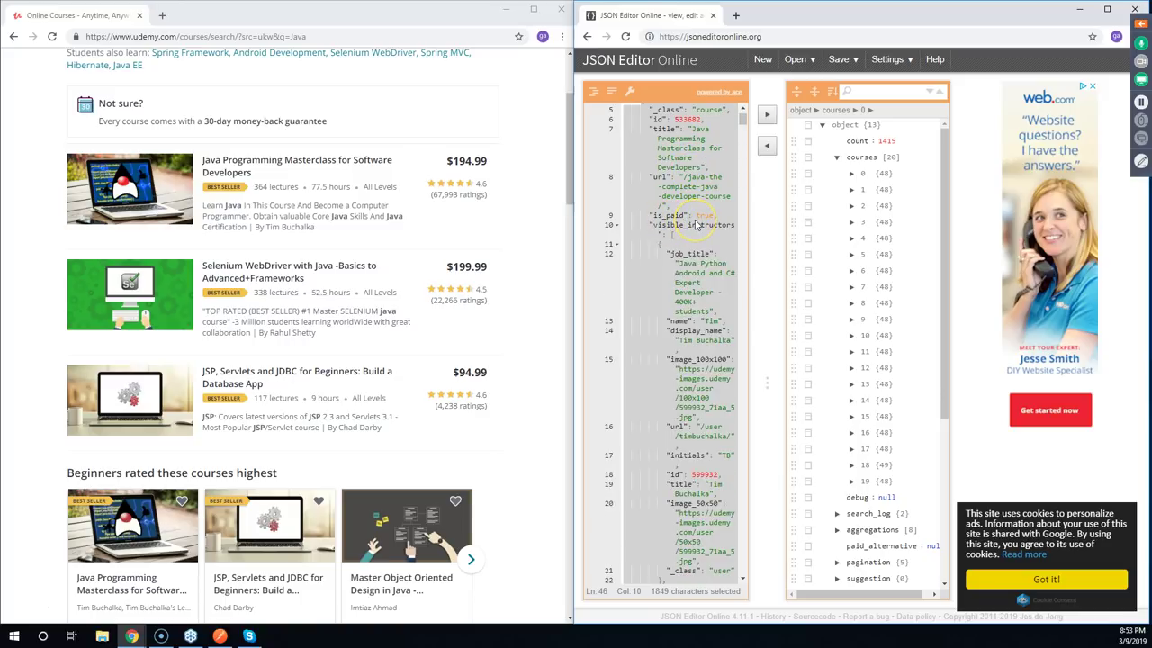
scroll(694, 224, "down", 1)
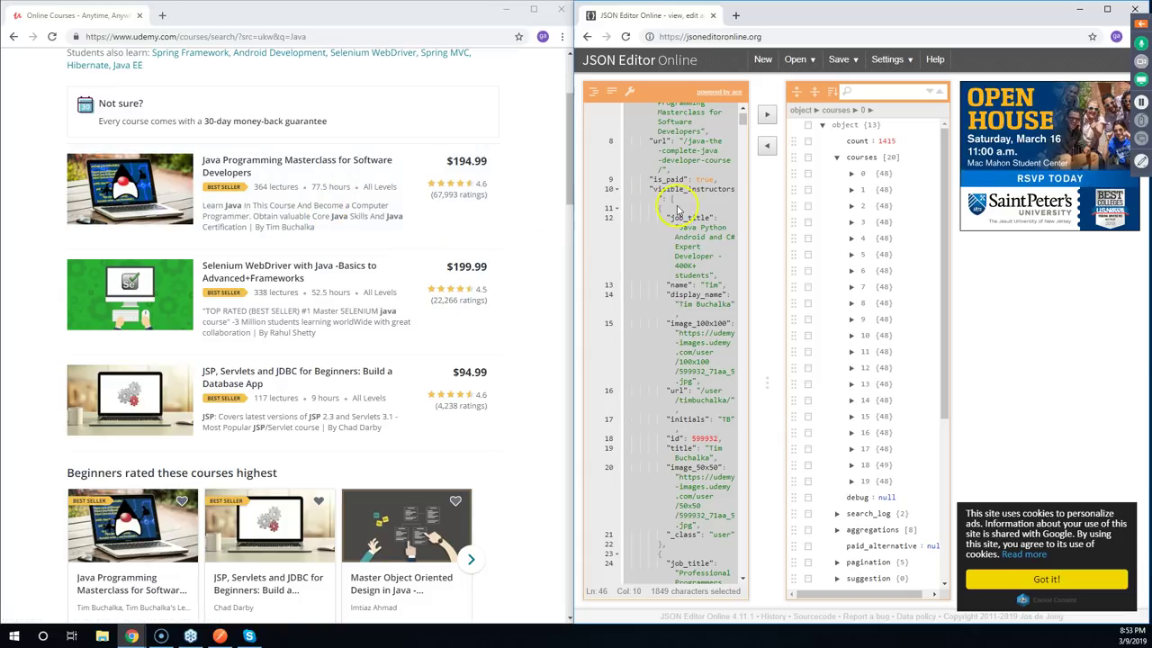
scroll(697, 225, "down", 1)
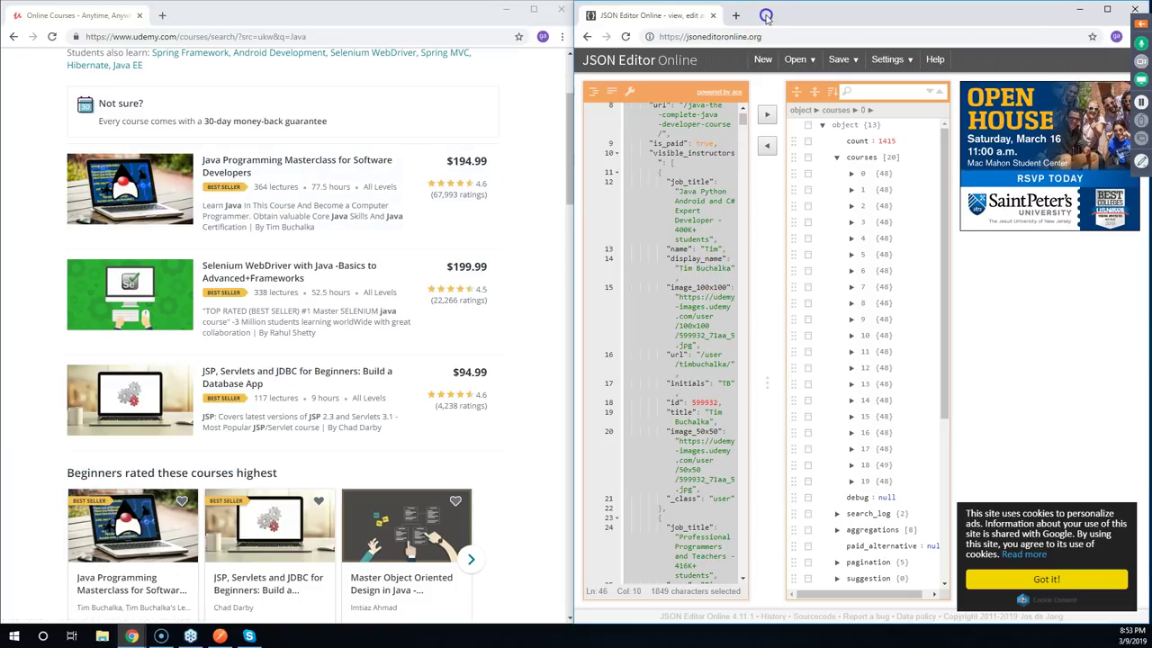
left_click_drag(766, 15, 161, 24)
double_click(142, 33)
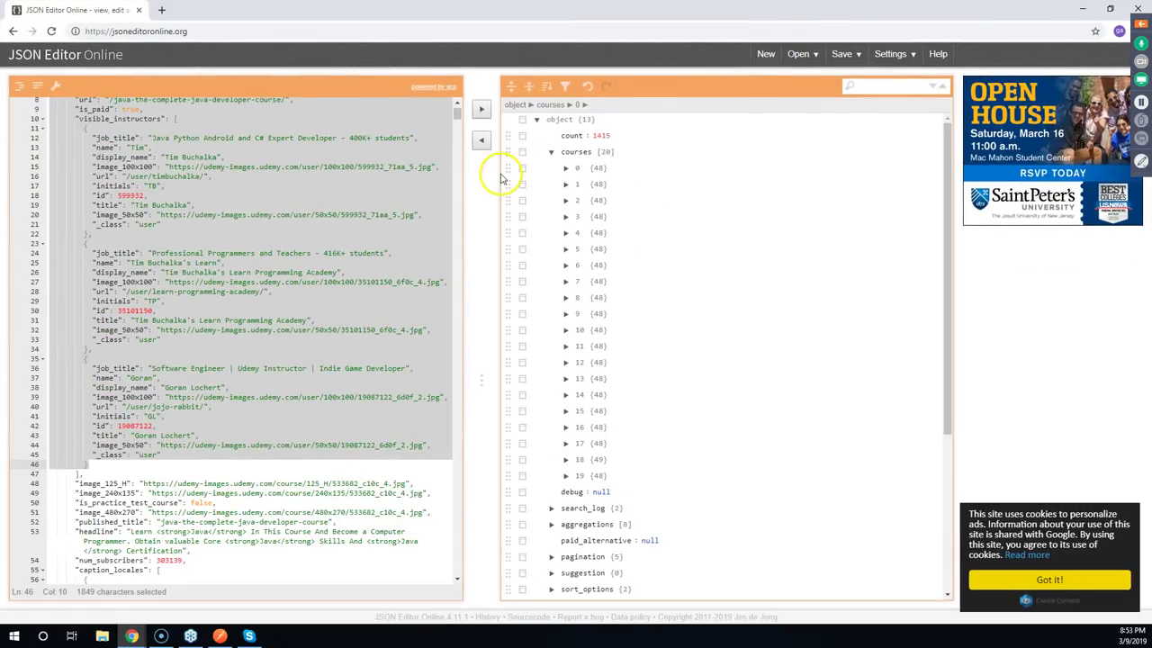
scroll(180, 195, "up", 2)
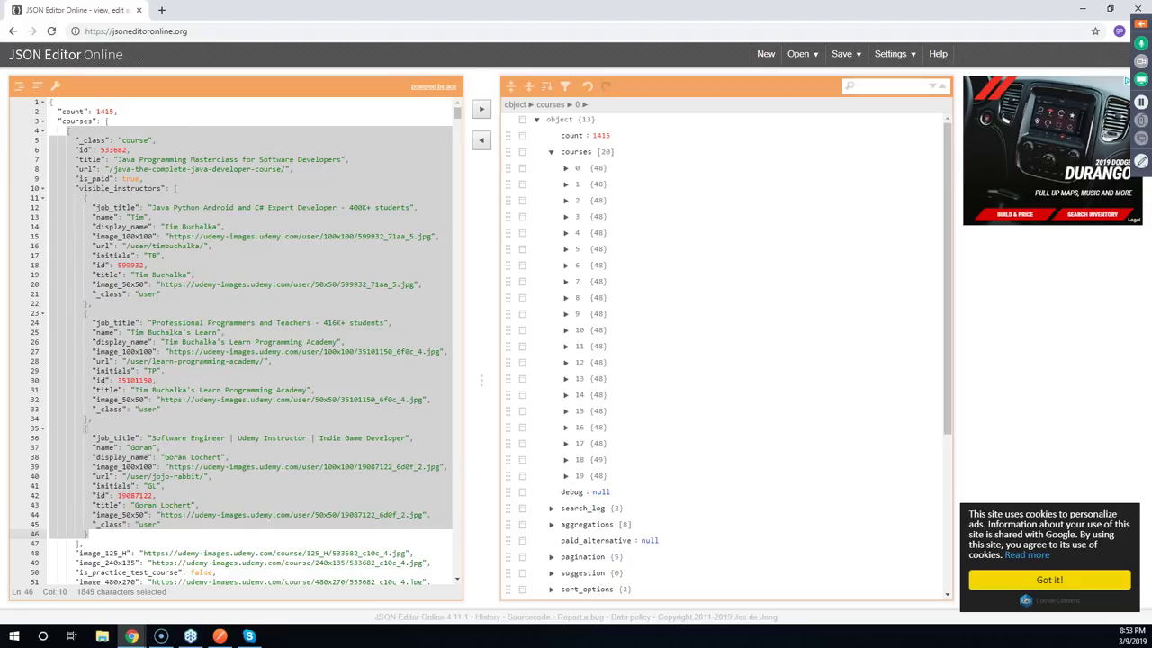
Minimize the JSON Editor window, maximize the Udemy window and look through the list of Java courses
left_click(1082, 8)
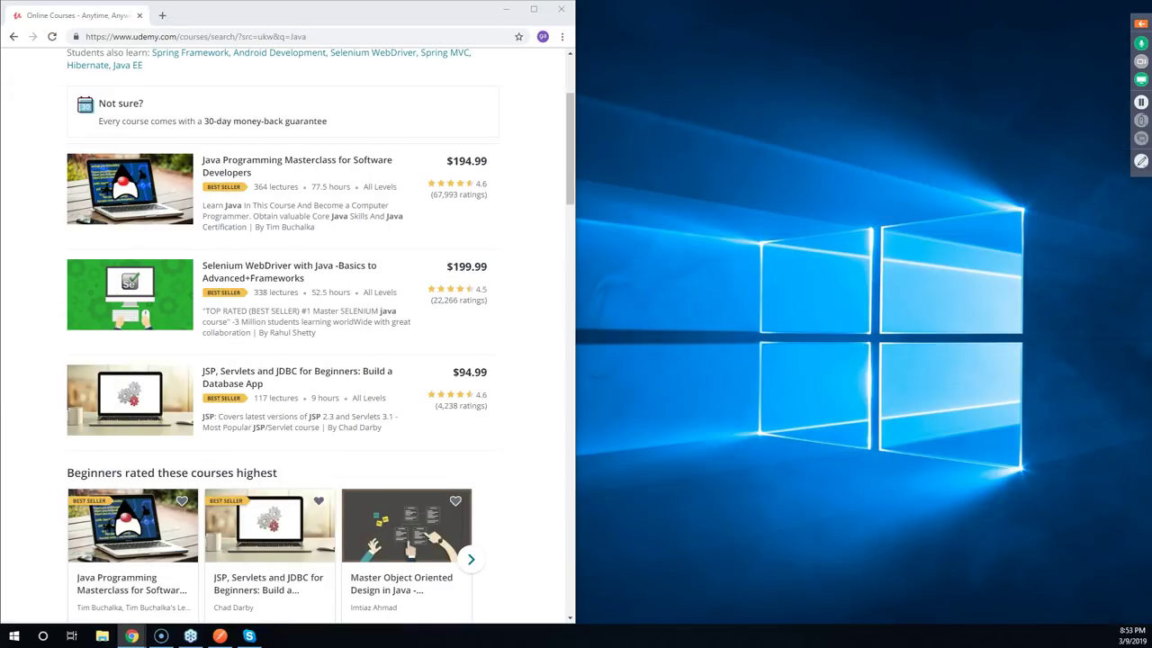
double_click(279, 13)
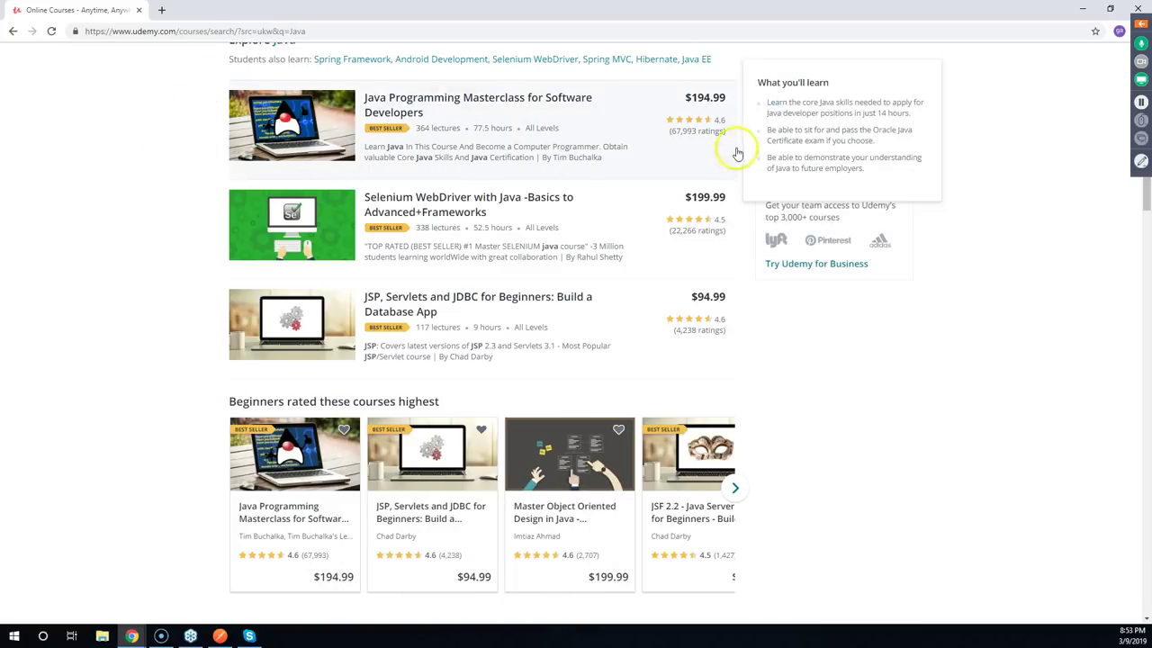
scroll(225, 180, "up", 2)
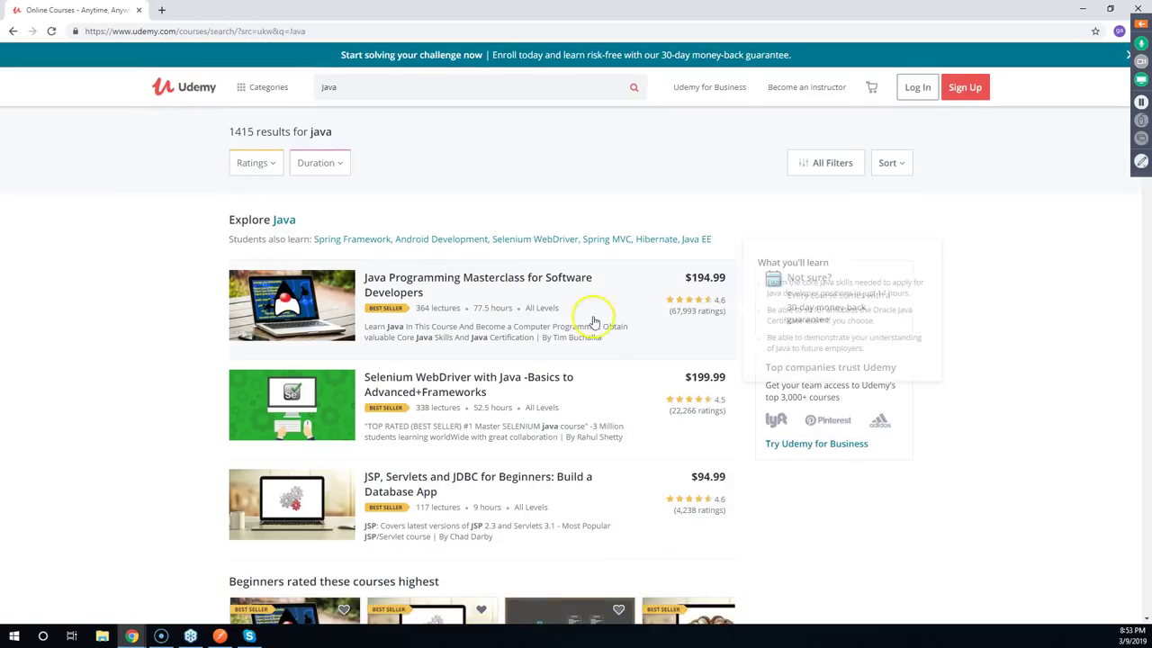
scroll(591, 309, "down", 4)
scroll(591, 309, "down", 10)
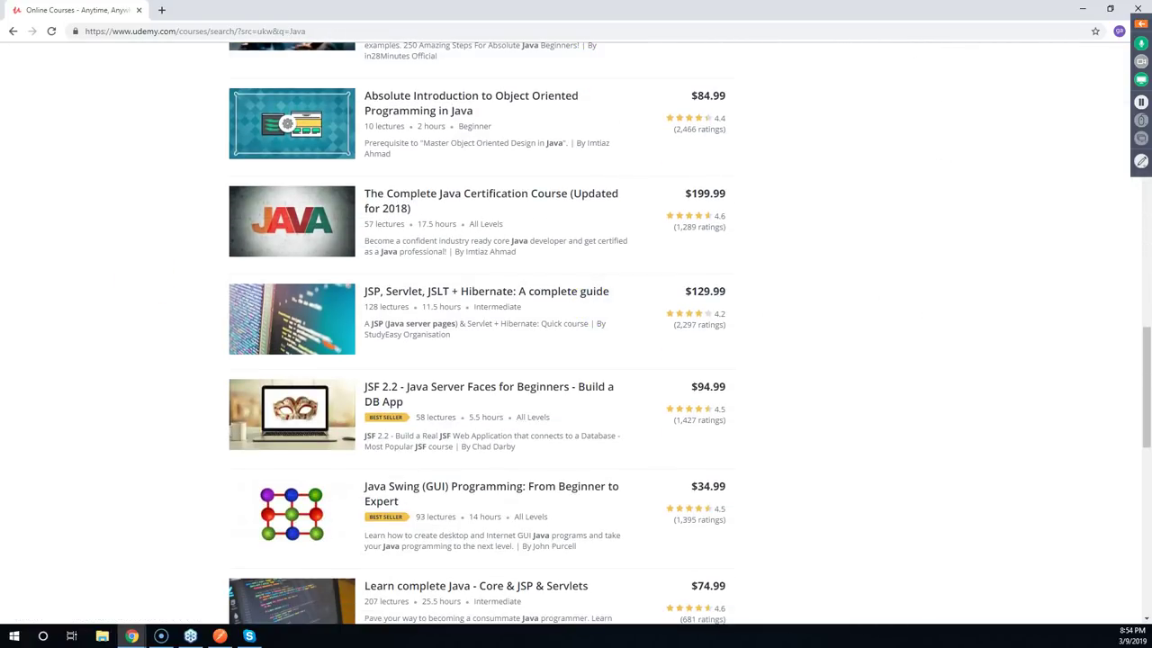
key("alt+Tab")
left_click_drag(393, 138, 647, 75)
key("alt+Tab")
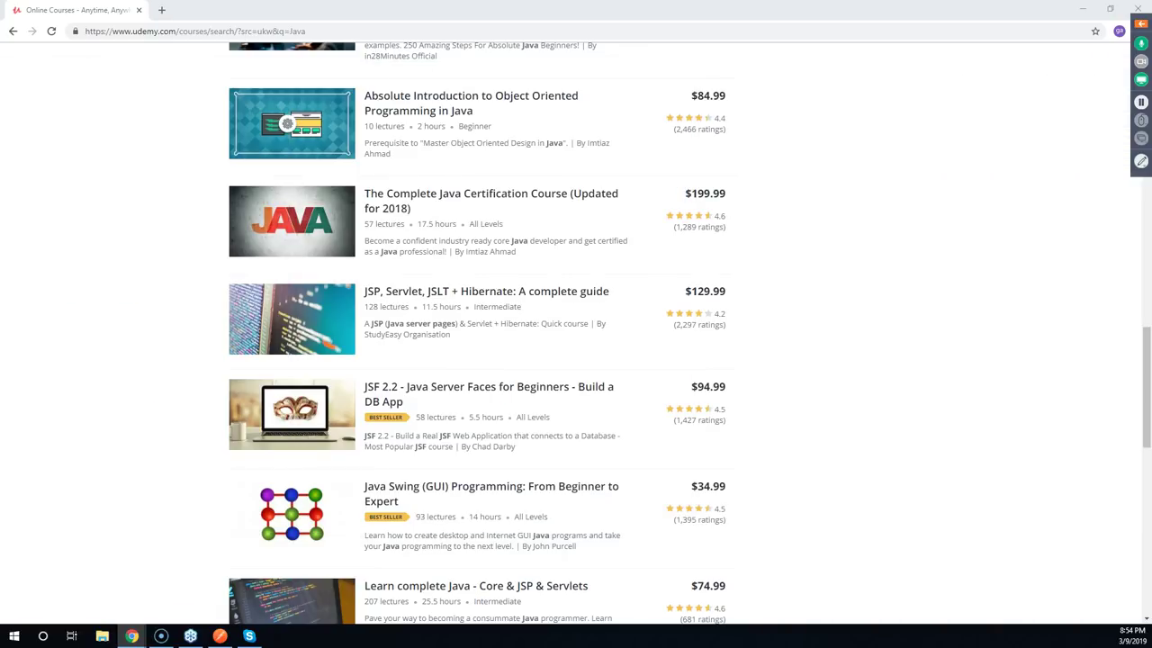
scroll(303, 81, "up", 9)
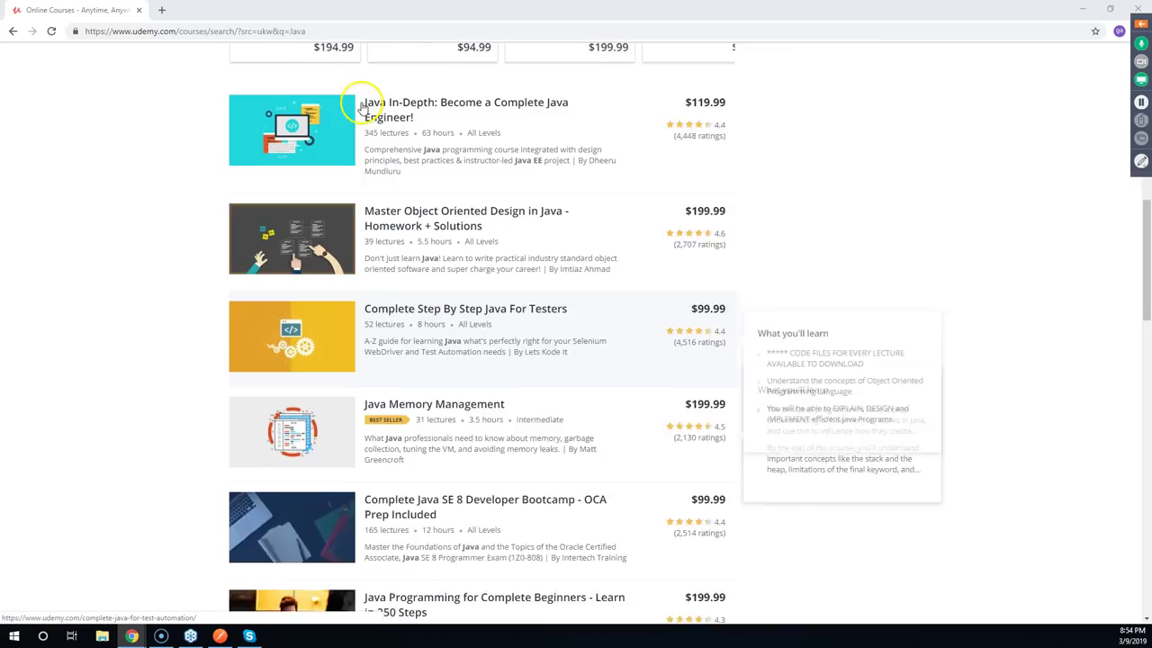
scroll(360, 106, "up", 6)
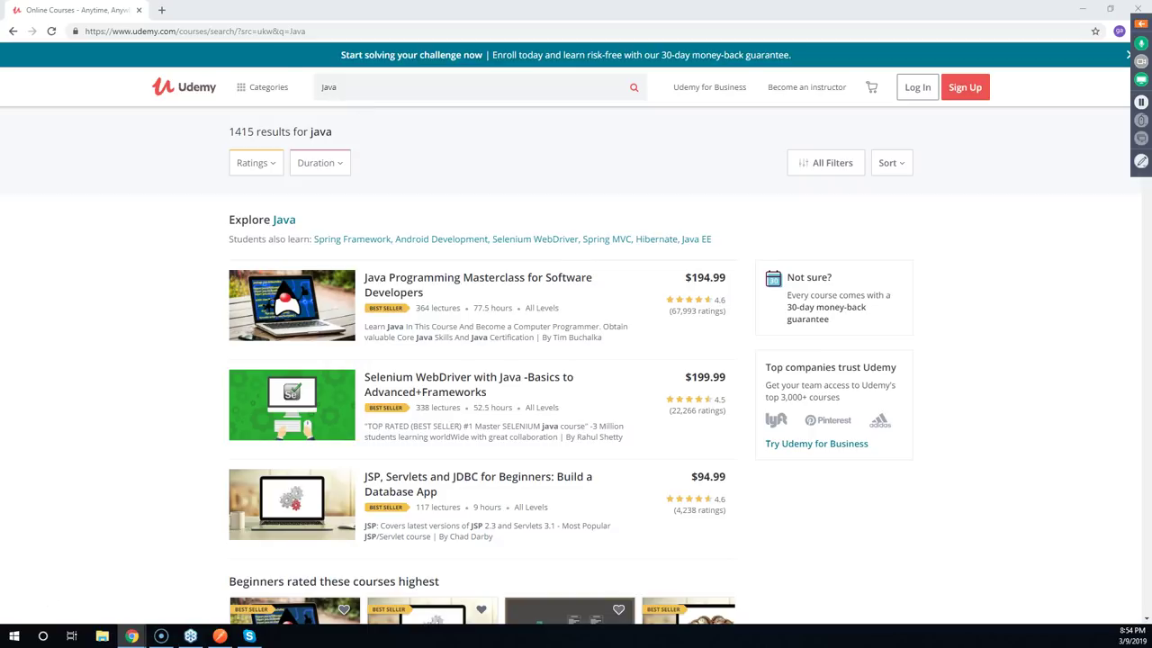
Open the developer tools on the maximized Udemy results page and widen them to about two thirds of the window
double_click(442, 10)
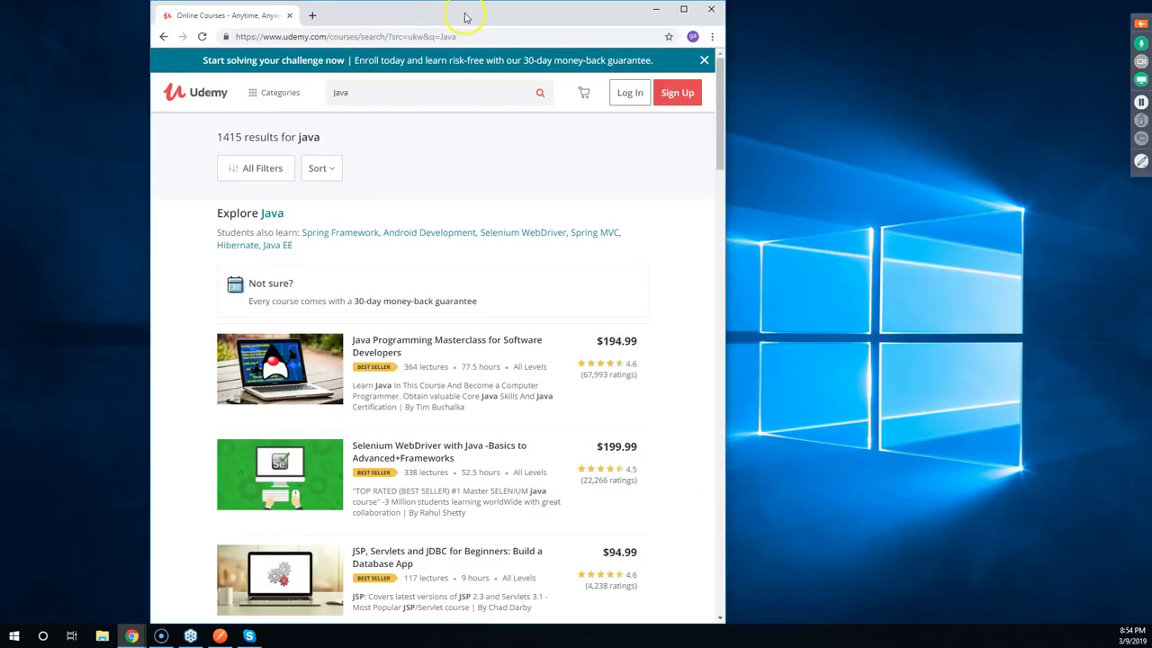
key("F12")
left_click(681, 10)
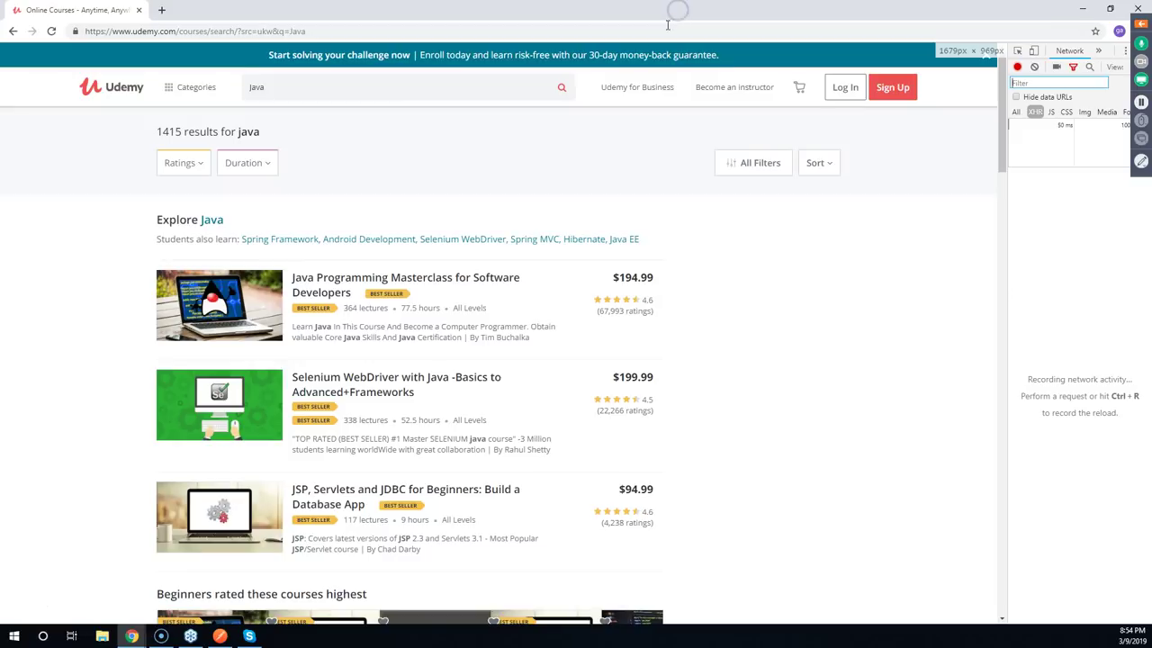
left_click_drag(1010, 183, 420, 219)
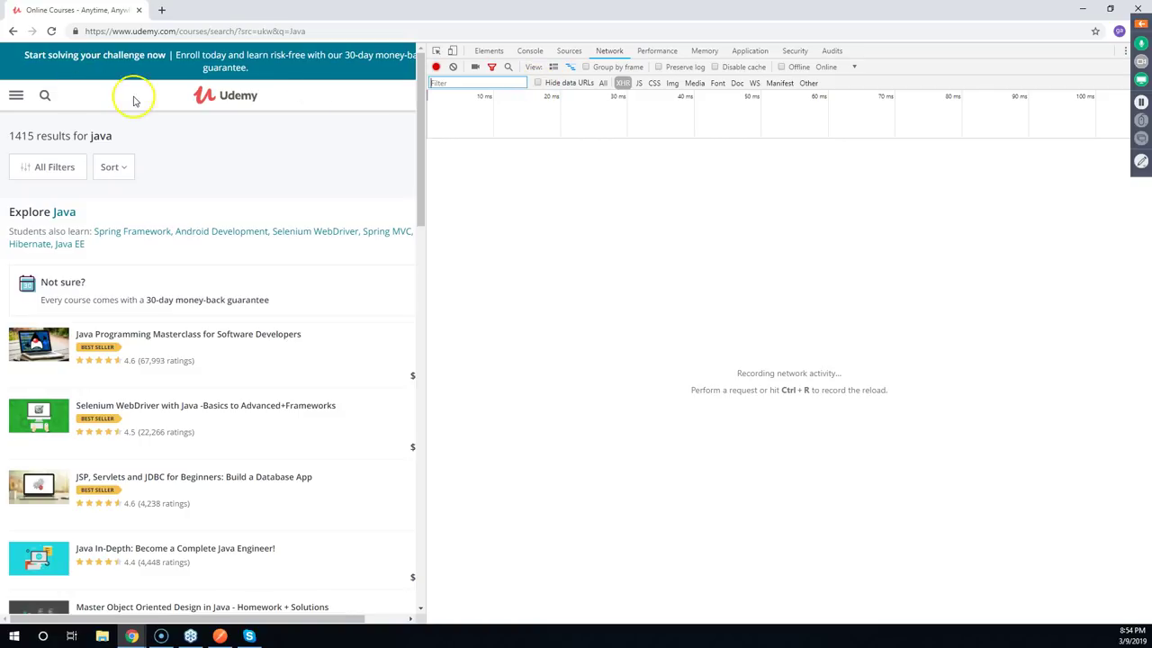
With the network log limited to XHR requests, search Udemy for Python using the "python" suggestion
left_click(90, 98)
left_click(44, 95)
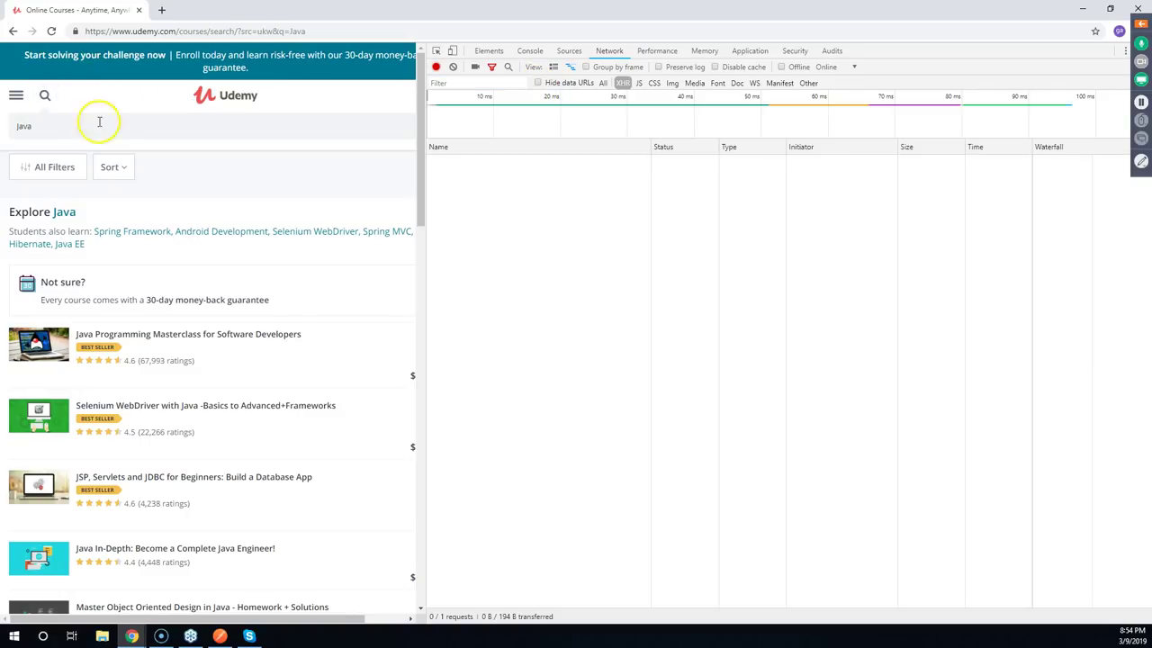
left_click(48, 96)
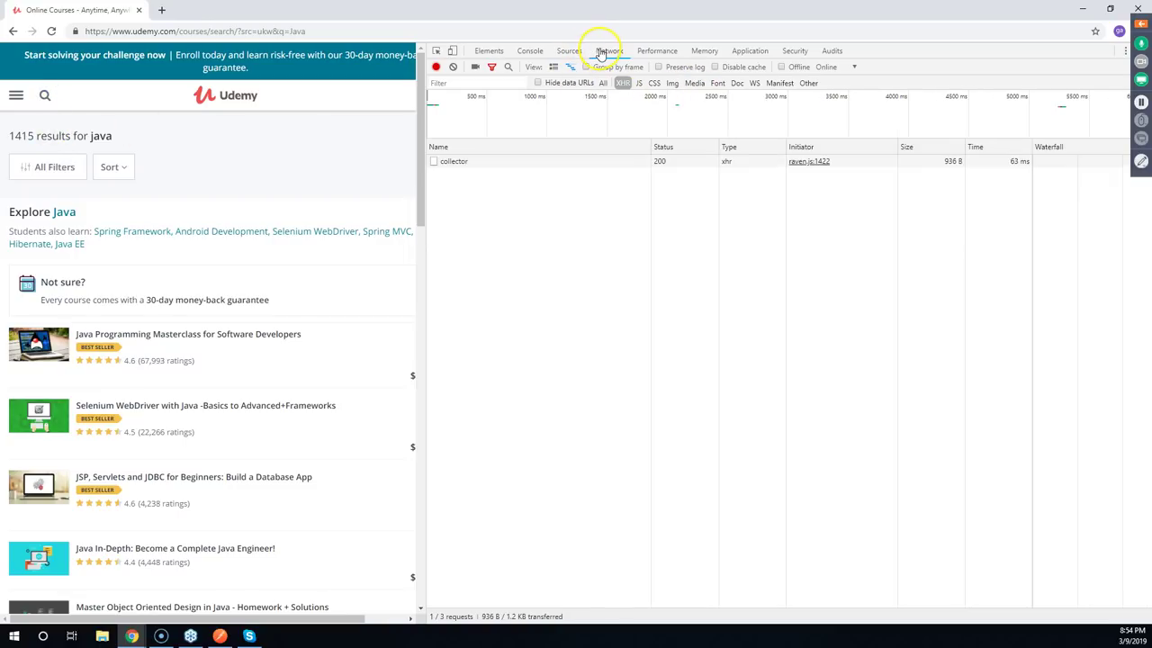
left_click(623, 83)
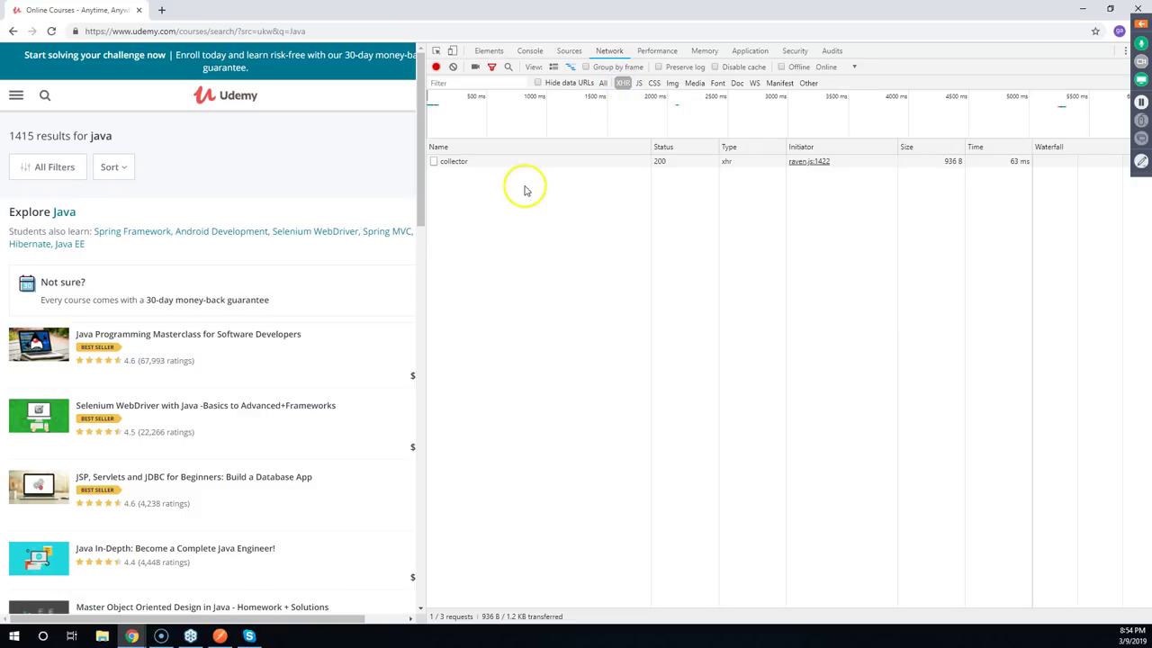
left_click(45, 95)
double_click(23, 126)
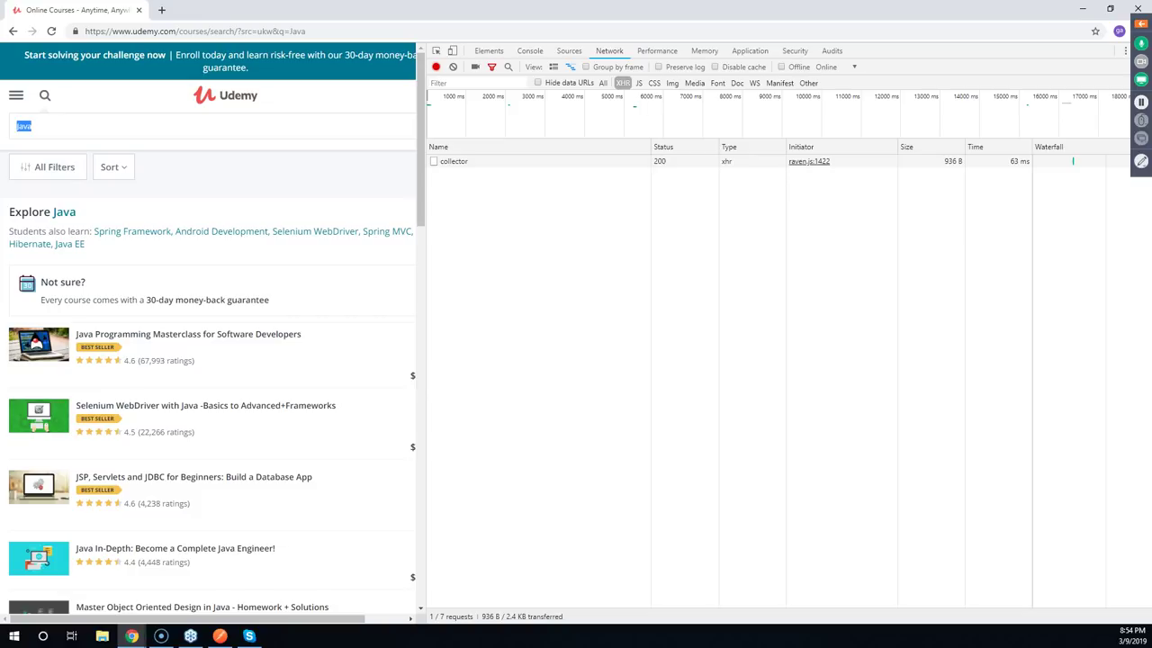
type("Python")
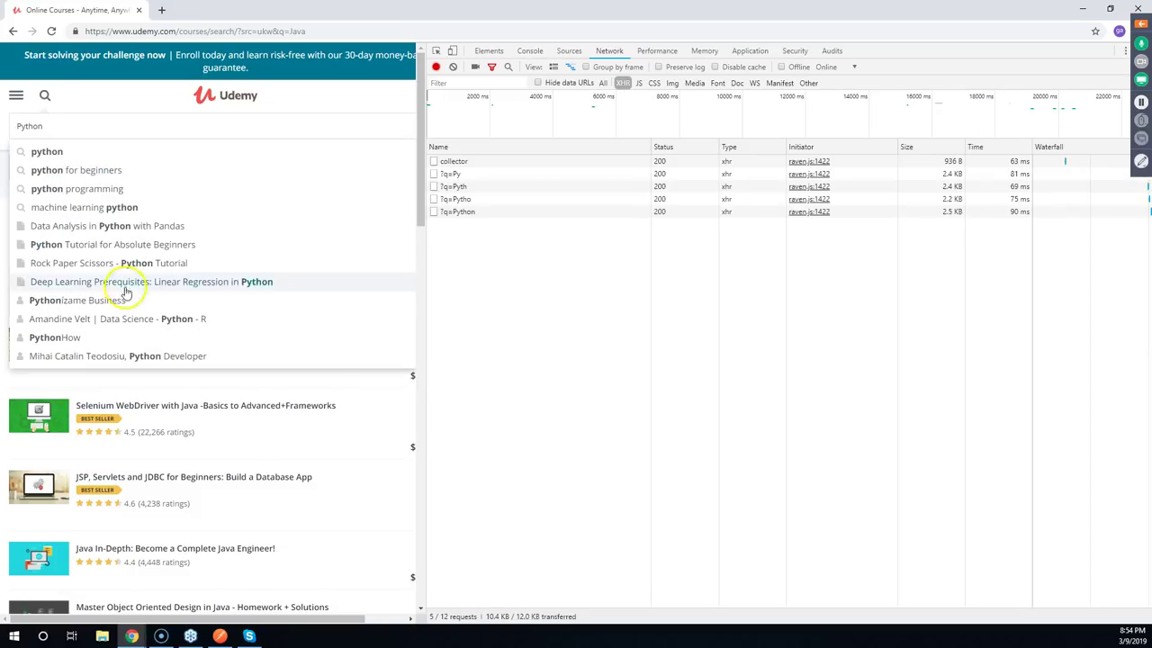
left_click(40, 152)
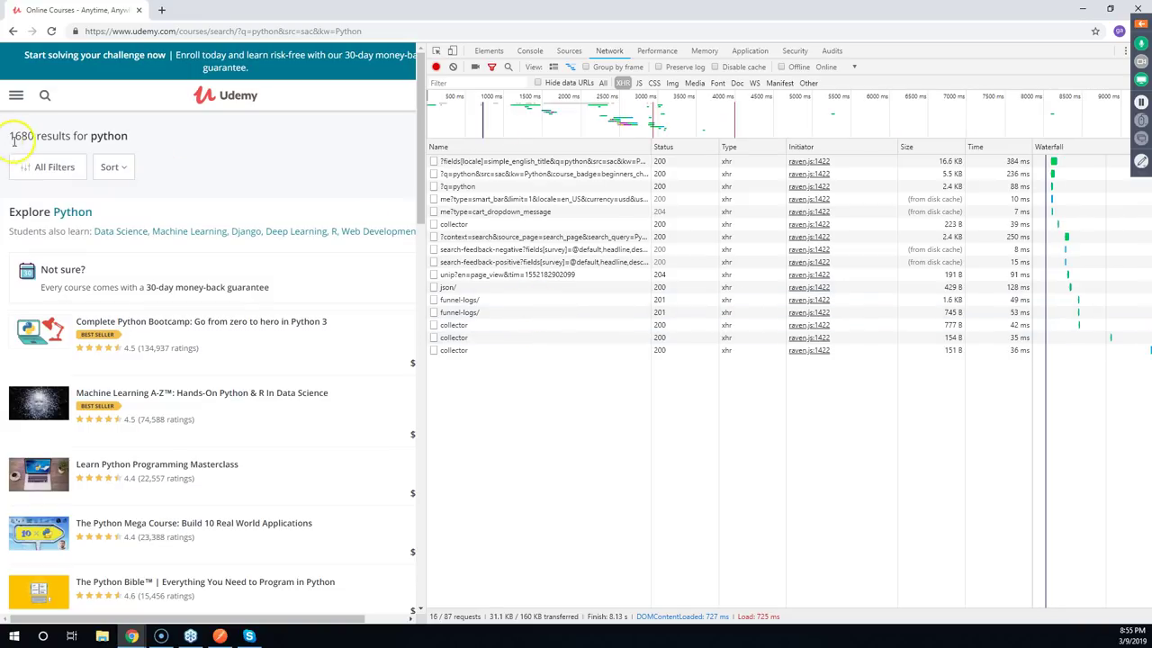
Show the headers of the first search-courses request in wider developer tools and copy its full request URL
left_click(495, 163)
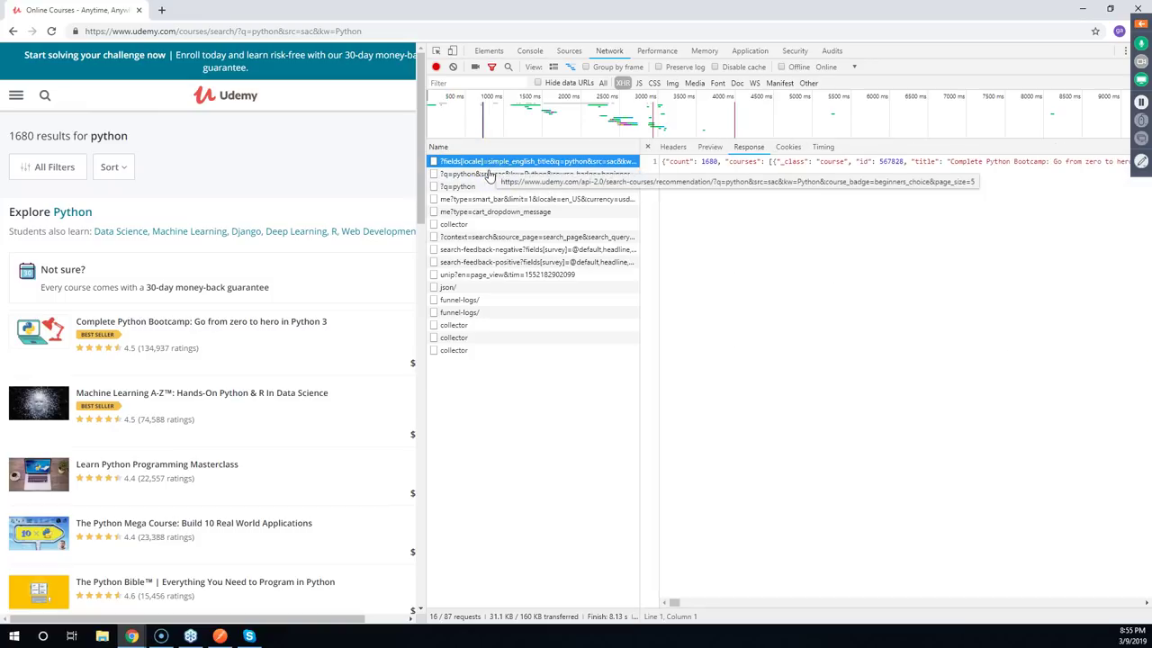
left_click(673, 147)
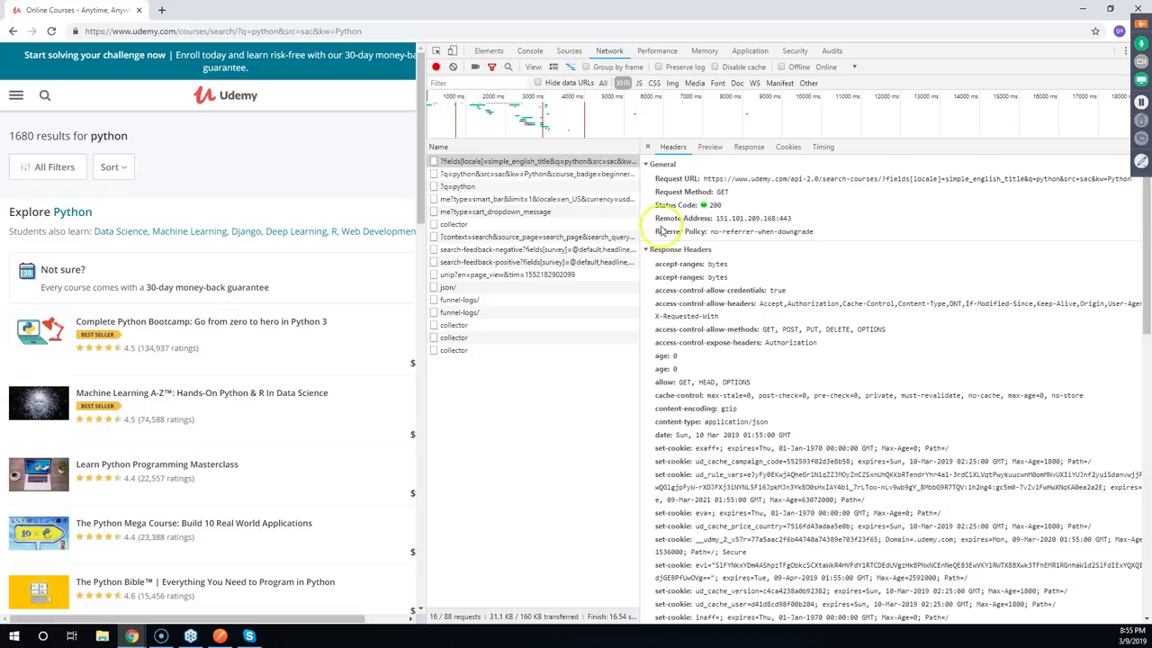
left_click_drag(418, 239, 318, 243)
left_click_drag(1023, 177, 598, 182)
right_click(627, 179)
left_click(648, 186)
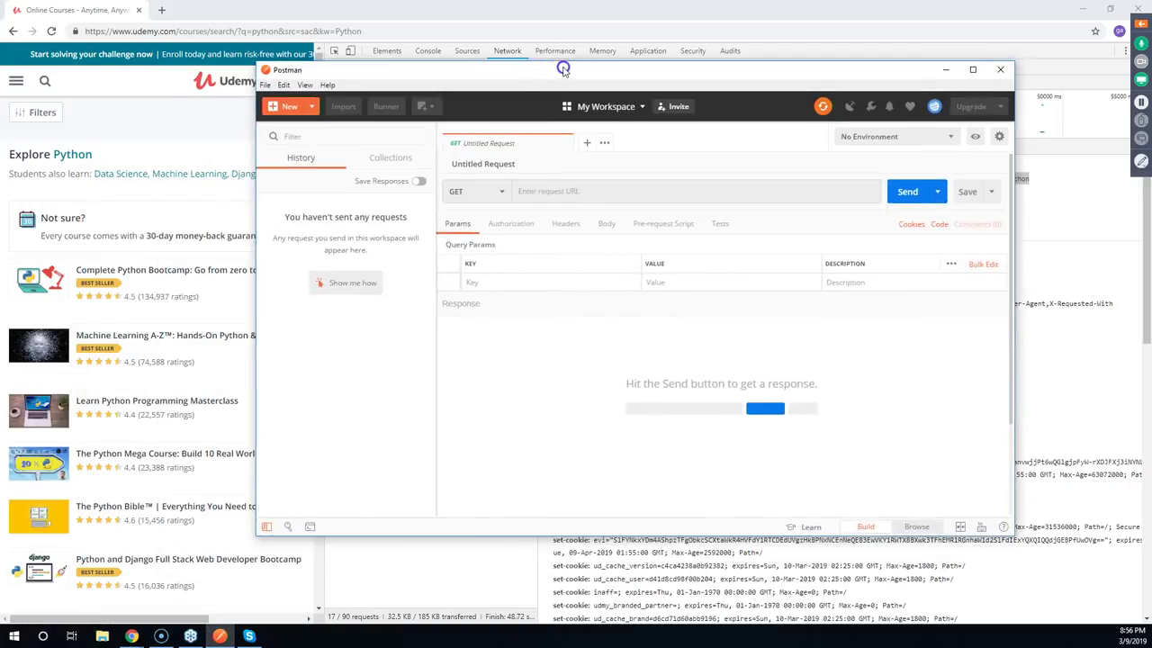
Switch to Postman, send a GET request to the copied search-courses URL and examine the detail message in the response
double_click(563, 62)
left_click(329, 123)
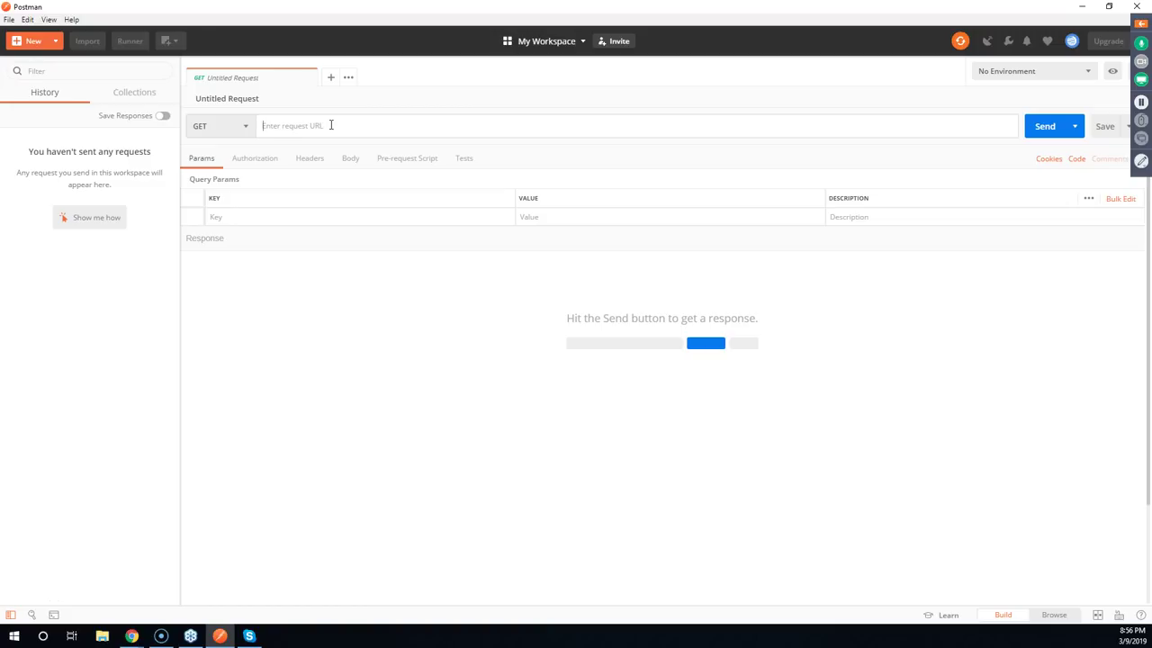
key("ctrl+v")
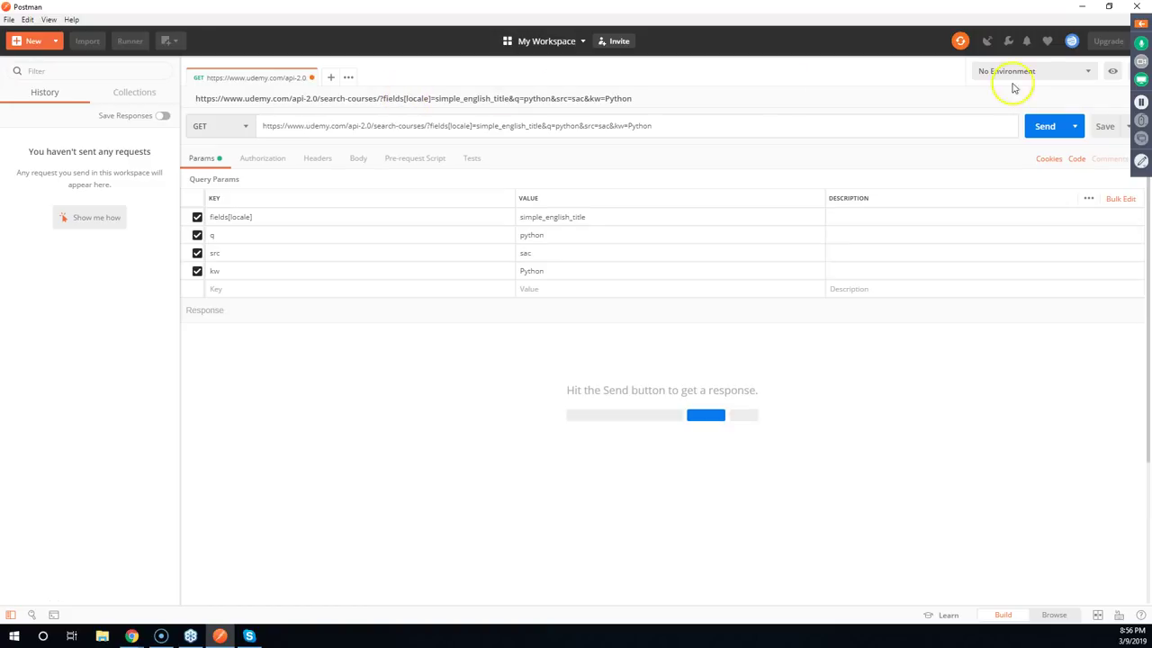
left_click(1039, 126)
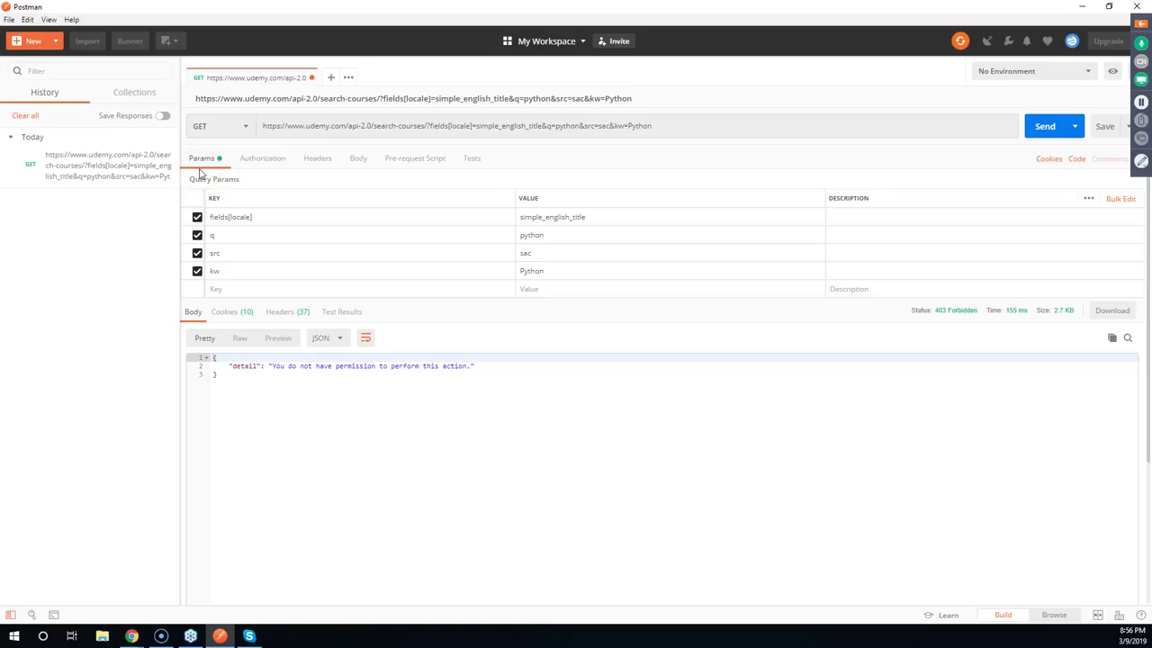
left_click_drag(484, 365, 228, 365)
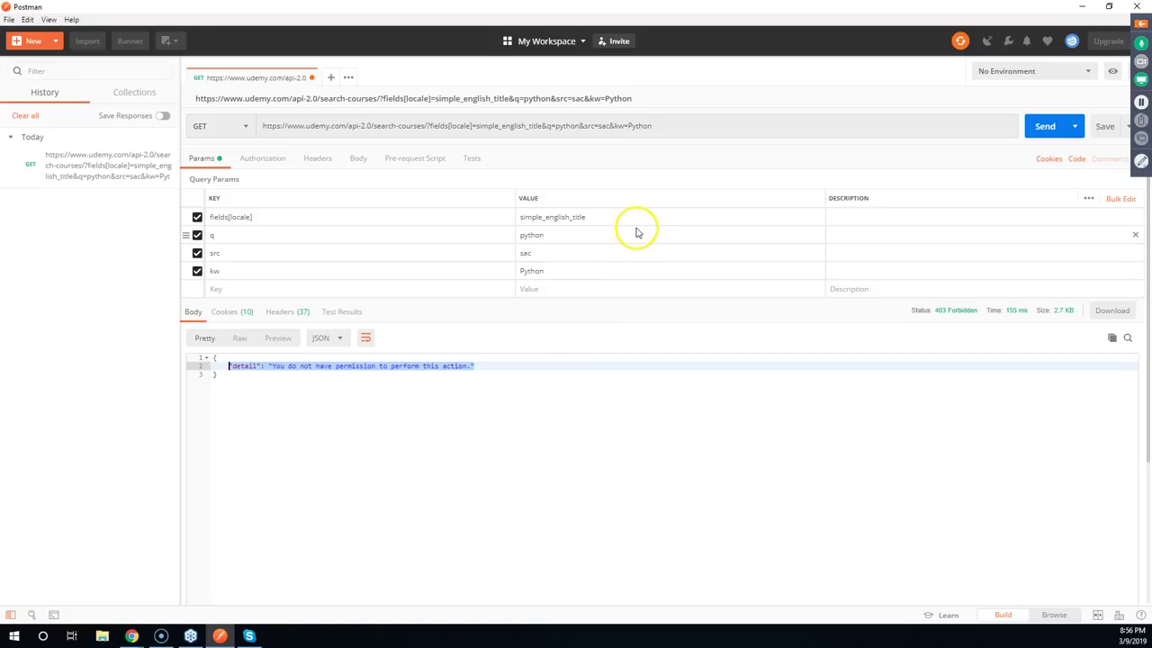
Switch to Chrome and read through the response and request headers of the first search-courses request, including its cookies
left_click_drag(433, 14, 513, 46)
key("alt+Tab")
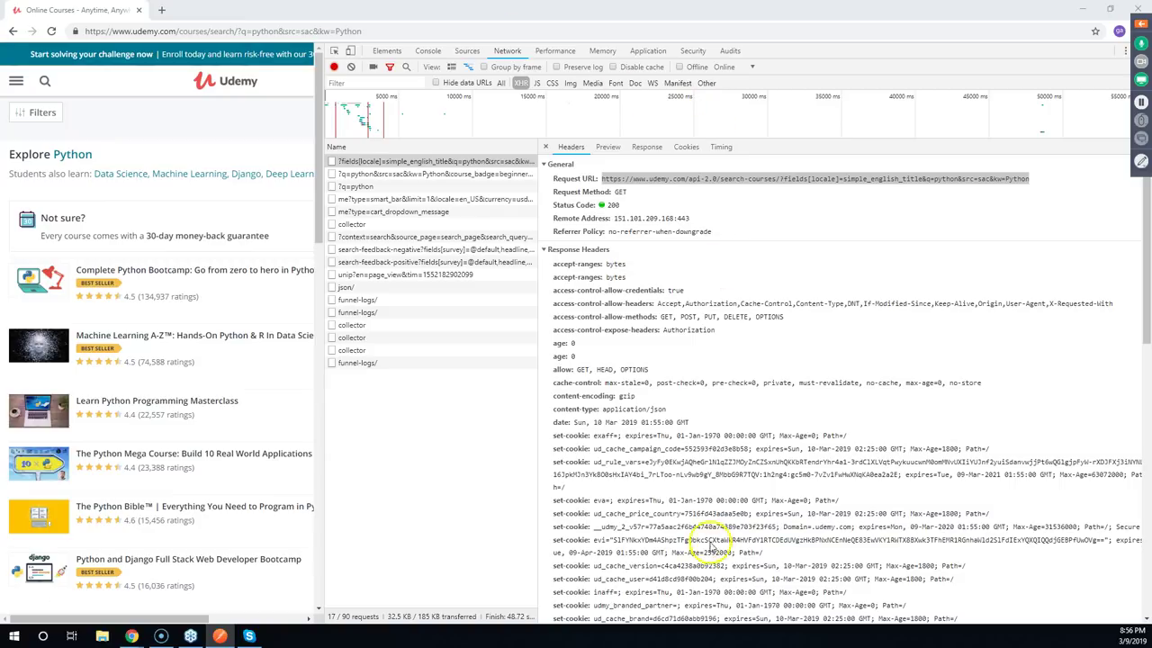
scroll(719, 499, "down", 1)
scroll(720, 499, "down", 8)
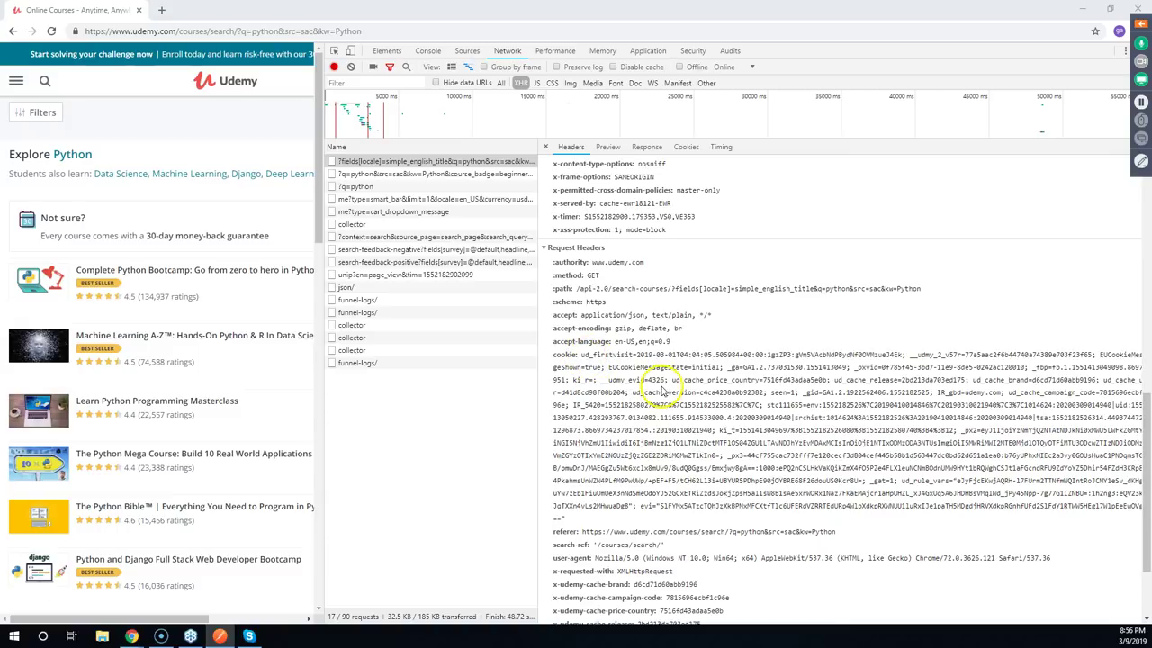
scroll(630, 387, "up", 3)
scroll(684, 405, "up", 6)
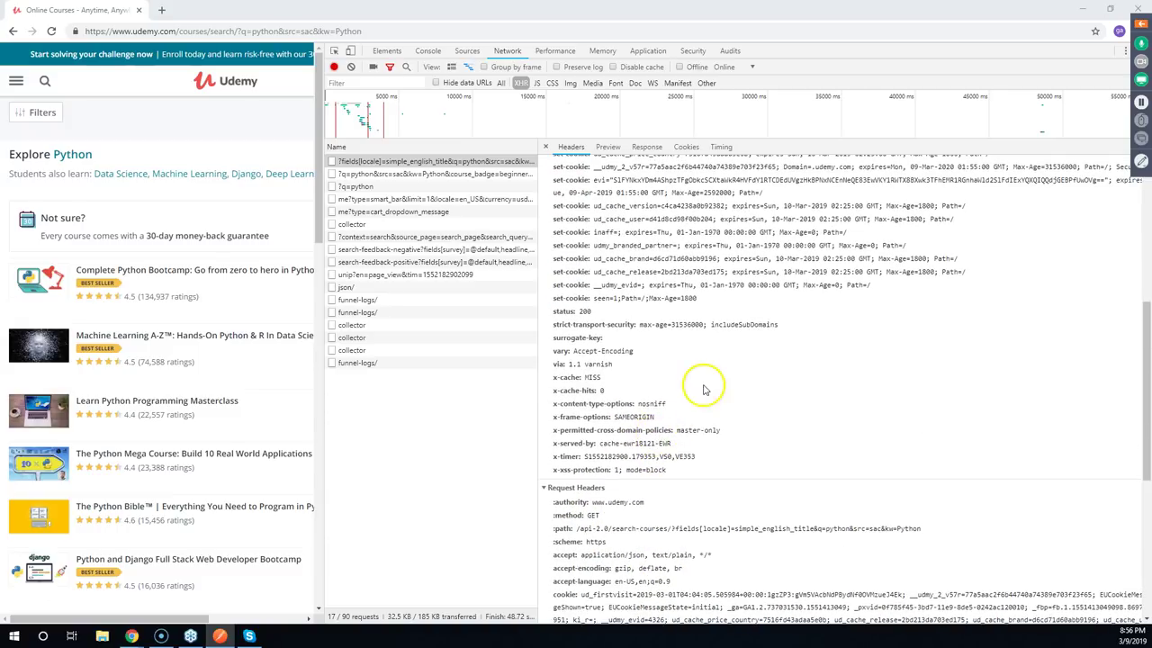
scroll(673, 268, "up", 2)
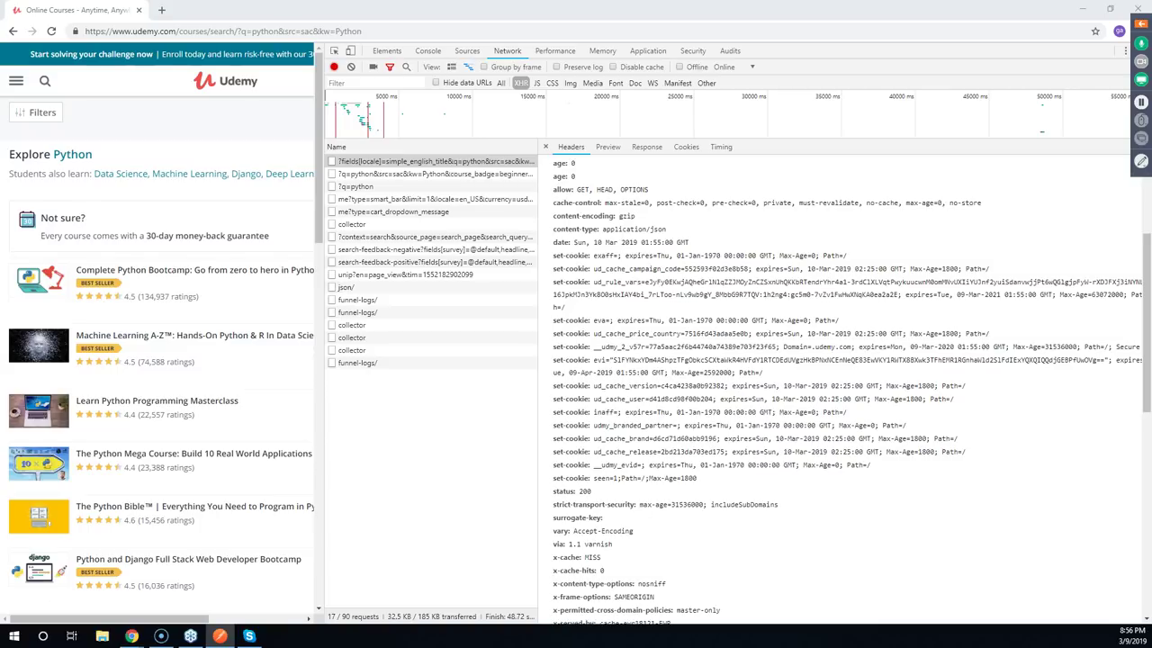
Review the response in Postman again and return to the general headers of the search-courses request in Chrome
key("alt+Tab")
left_click_drag(907, 57, 450, 56)
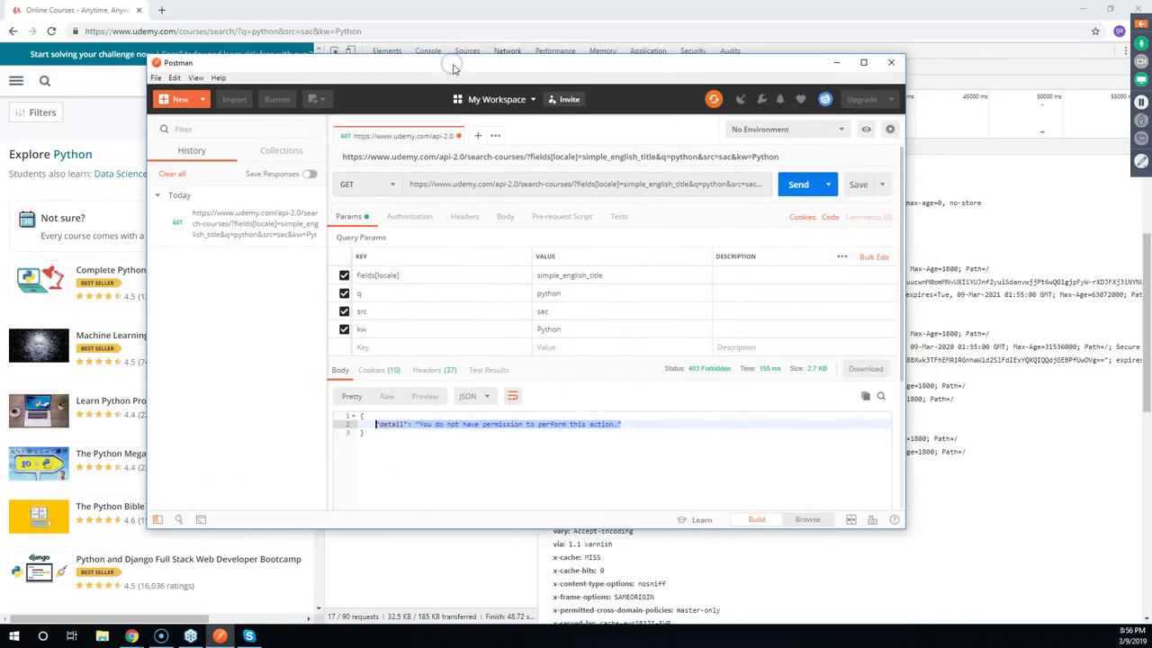
double_click(475, 64)
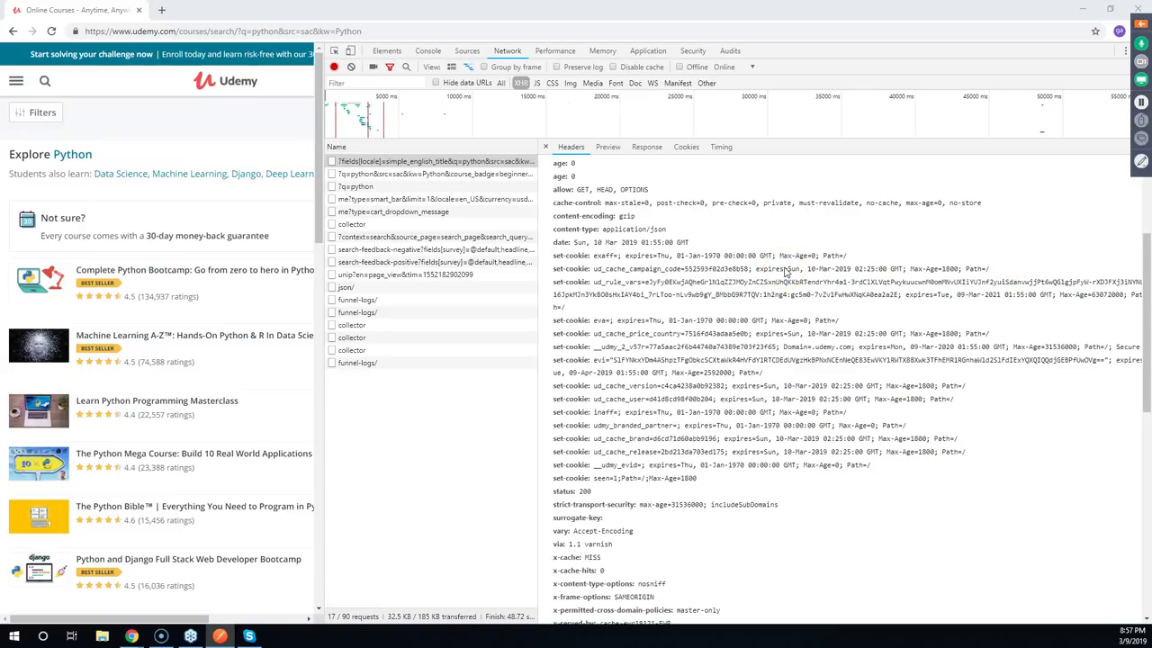
scroll(784, 270, "up", 3)
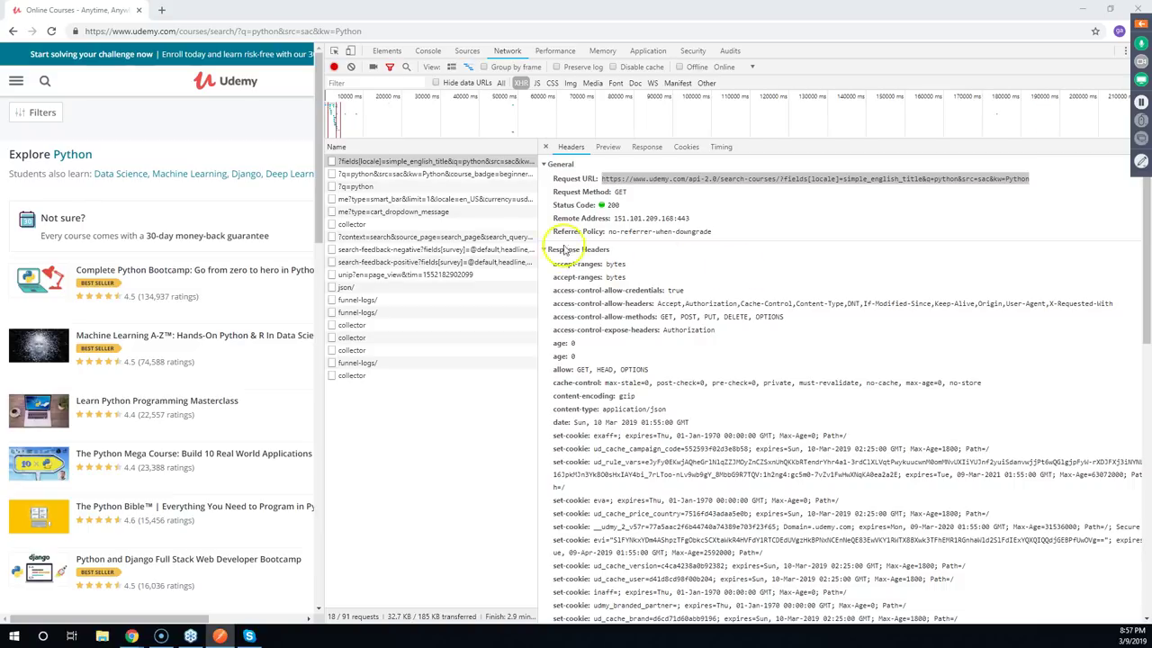
Go through the remaining XHR requests from the course recommendation request to the last one, examining each one's URL and request method
left_click(410, 176)
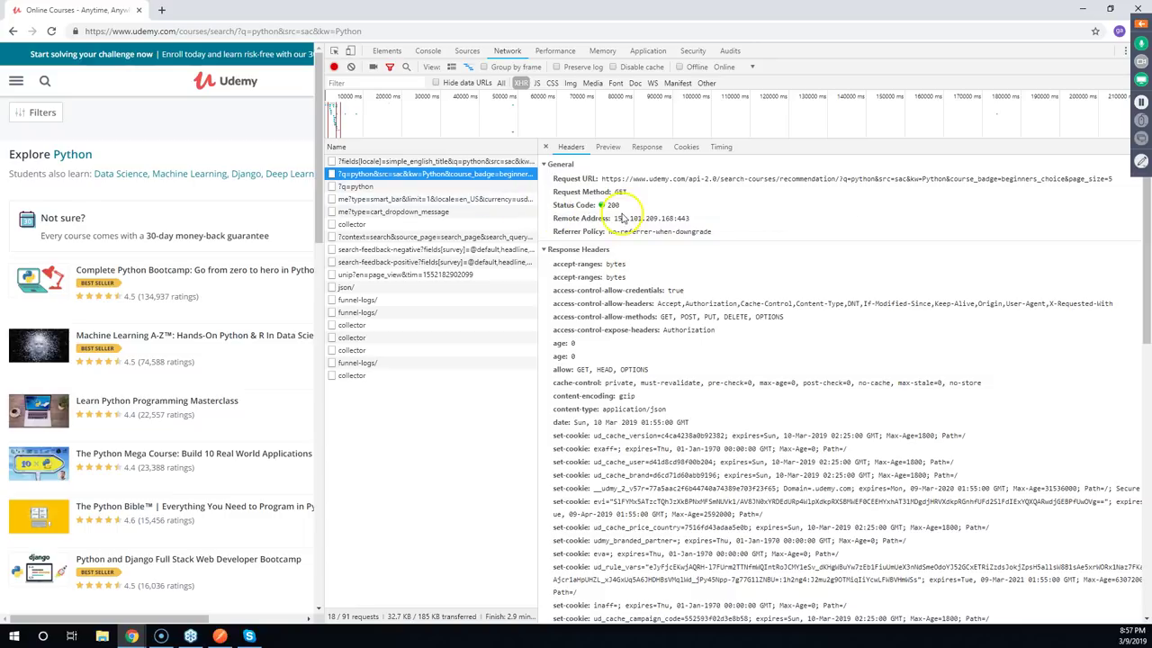
key("Down")
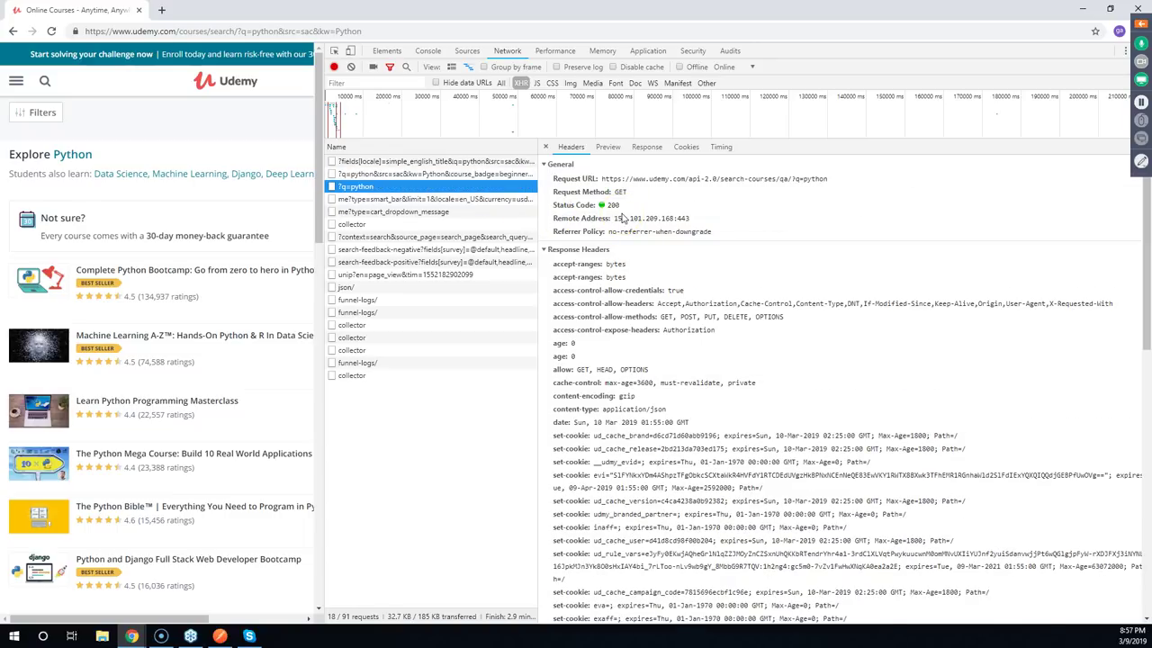
key("Down")
key("Down")
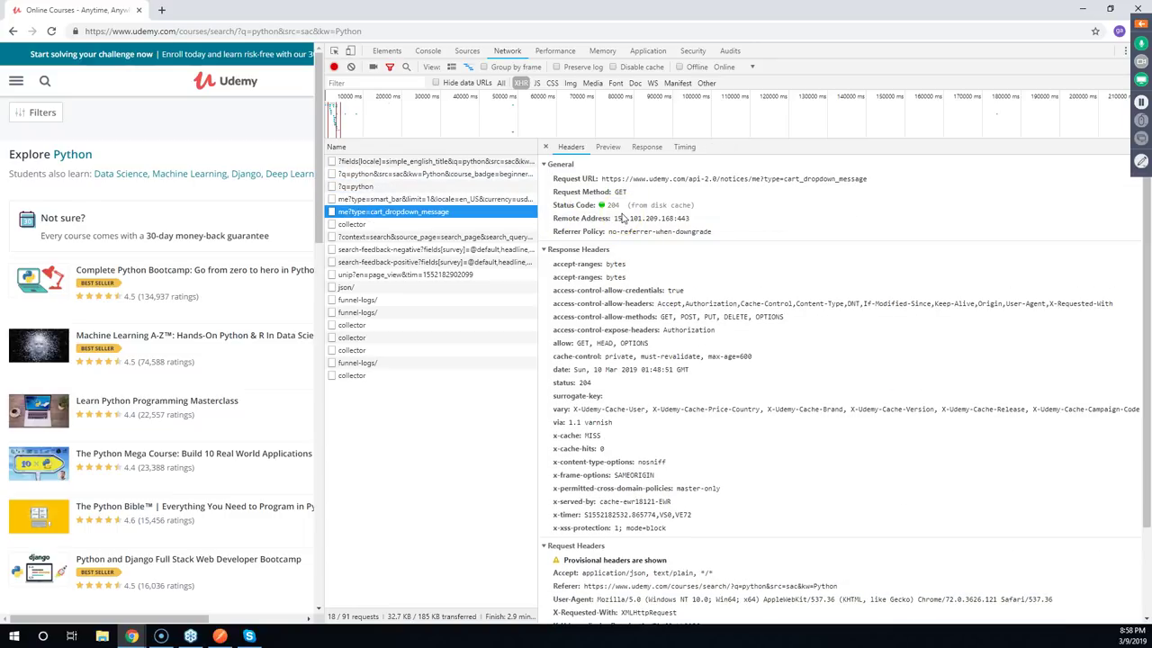
left_click(633, 194)
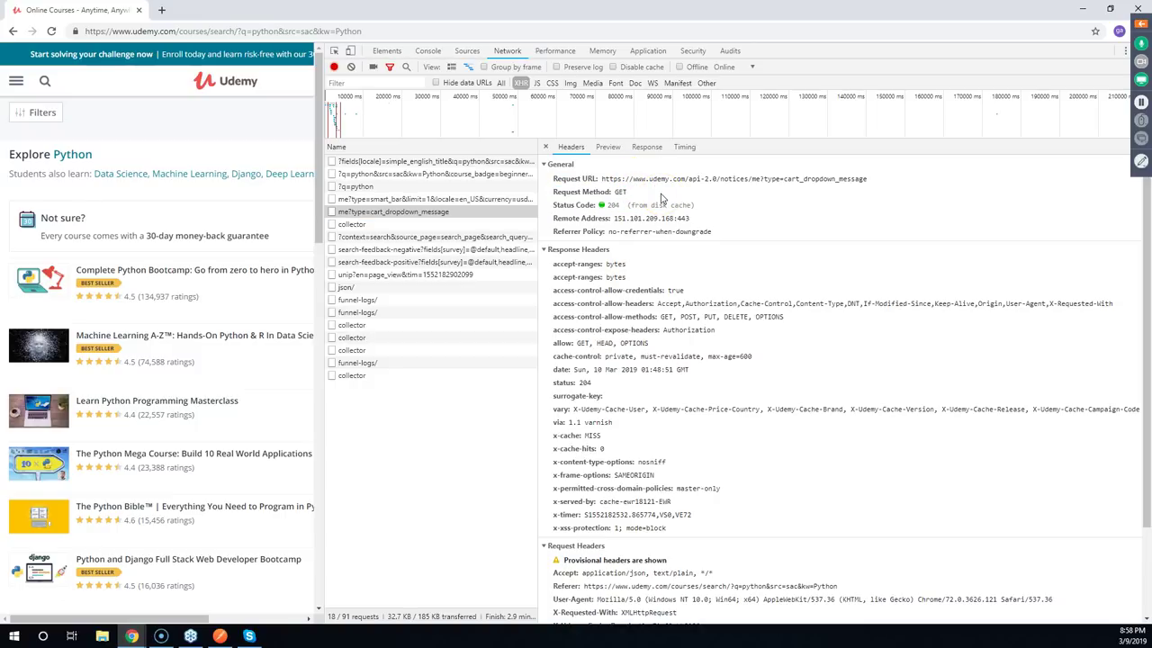
left_click(355, 225)
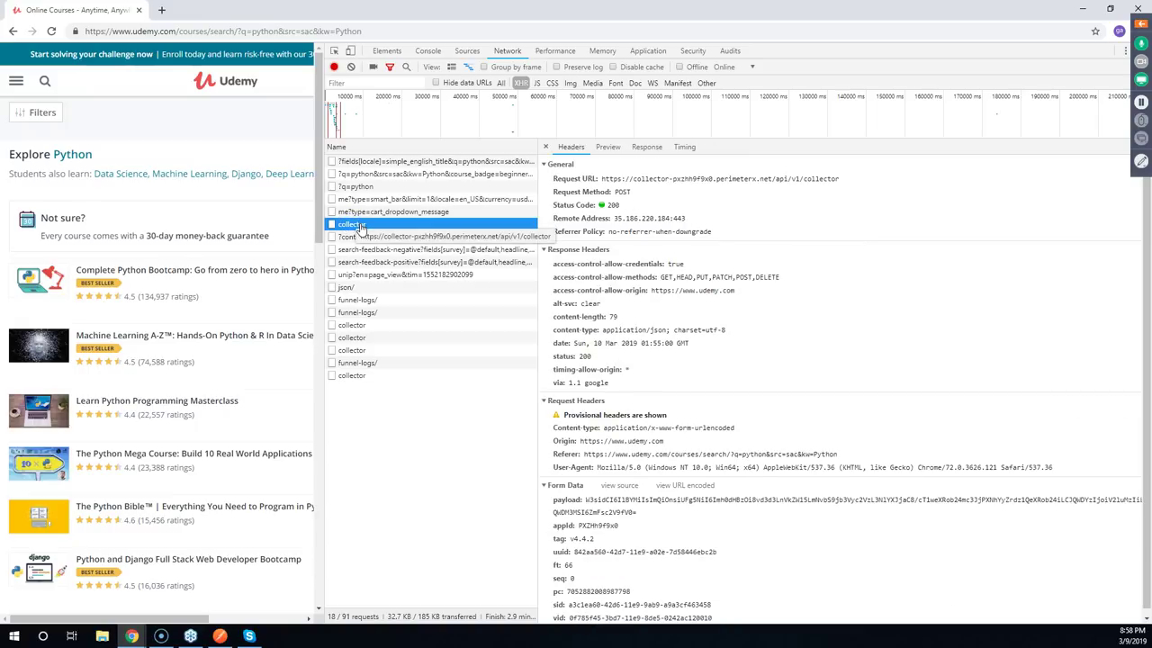
key("Down")
key("Down")
key("Down")
key("Down")
key("Down")
key("Down")
key("Down")
key("Down")
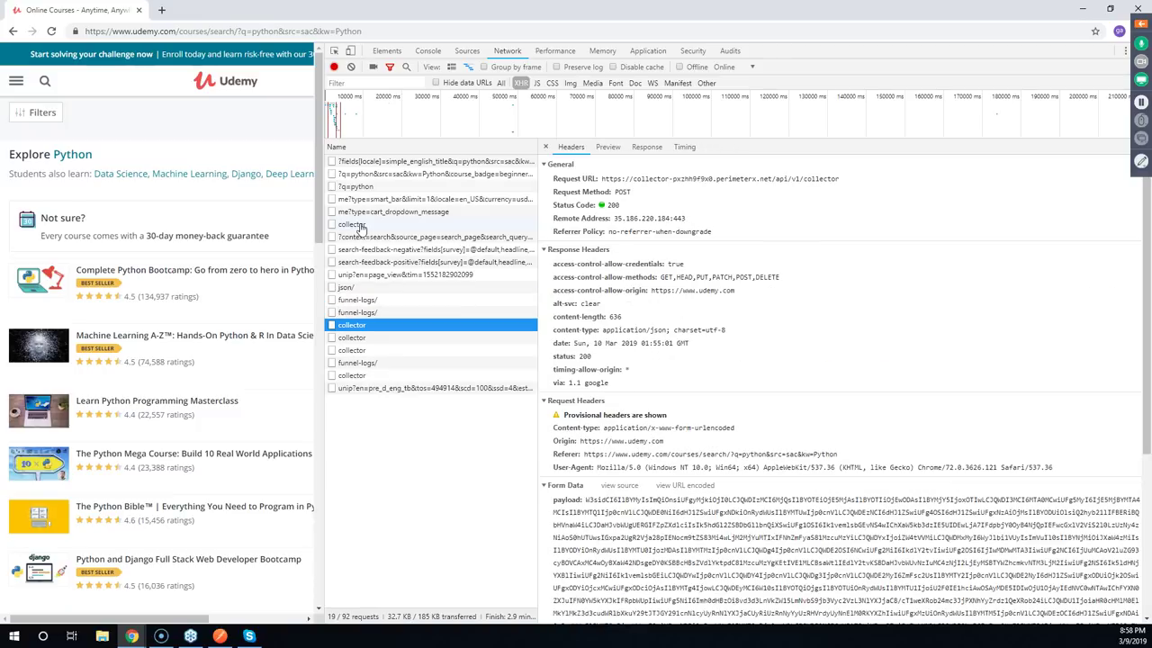
key("Down")
key("Down")
key("Down")
key("Down")
key("Down")
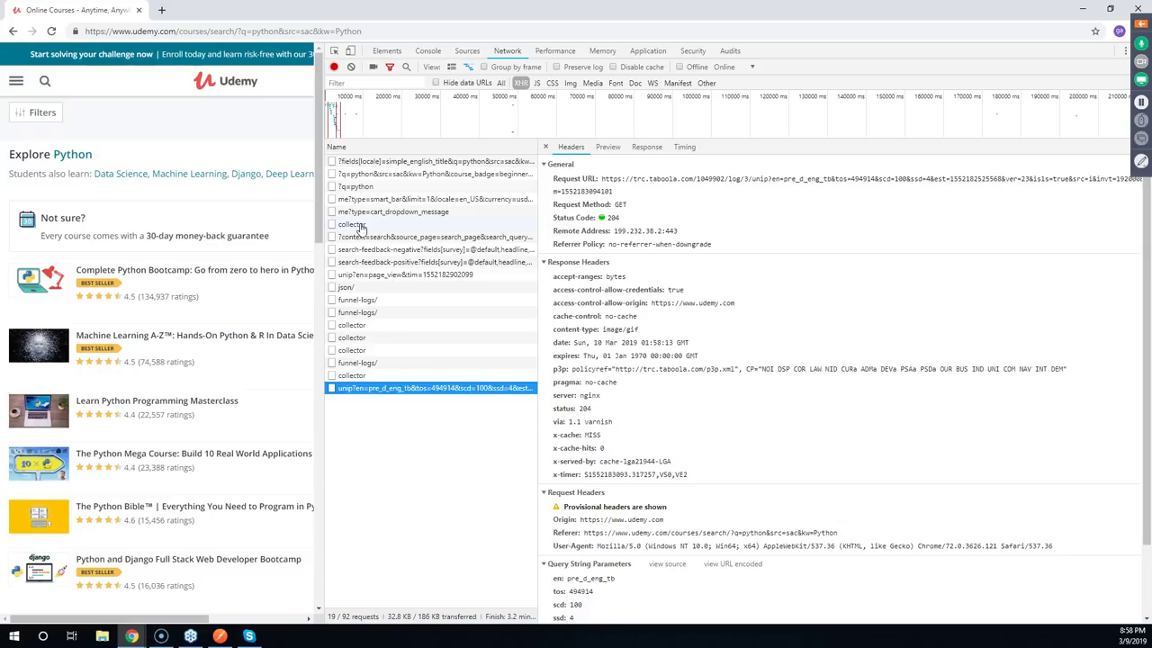
Go back up to the course recommendation request and examine its request URL and query string parameters
key("Up")
key("Up")
key("Up")
key("Up")
key("Up")
key("Up")
key("Up")
key("Up")
key("Up")
key("Up")
key("Up")
key("Up")
key("Up")
key("Up")
key("Up")
key("Up")
key("Up")
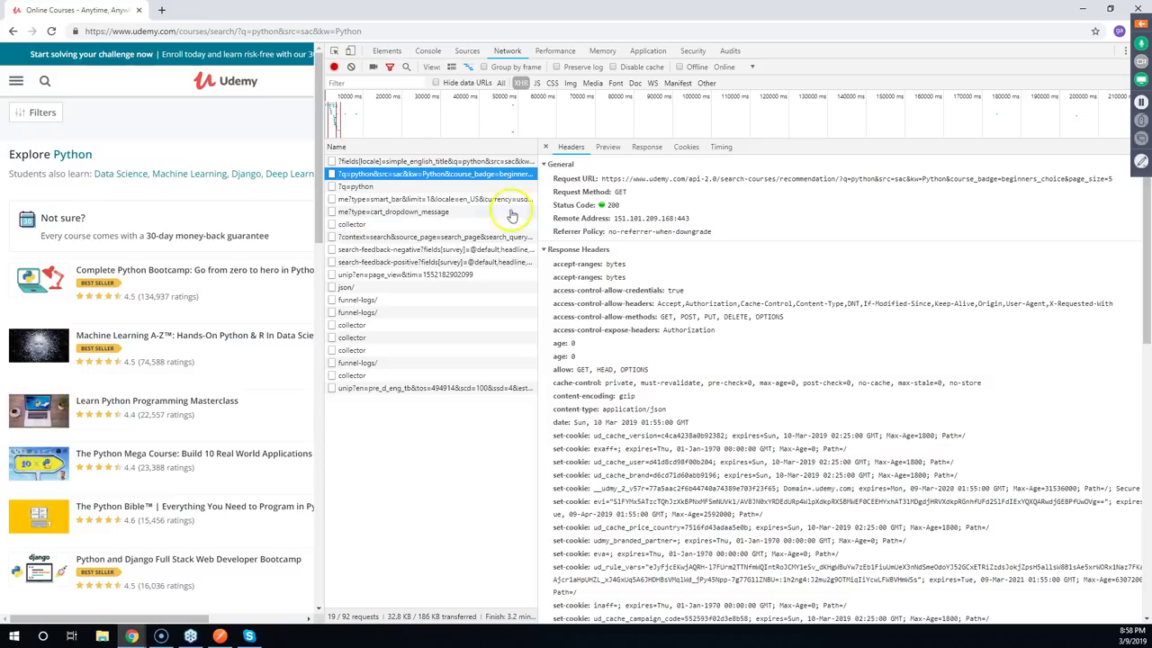
left_click(841, 179)
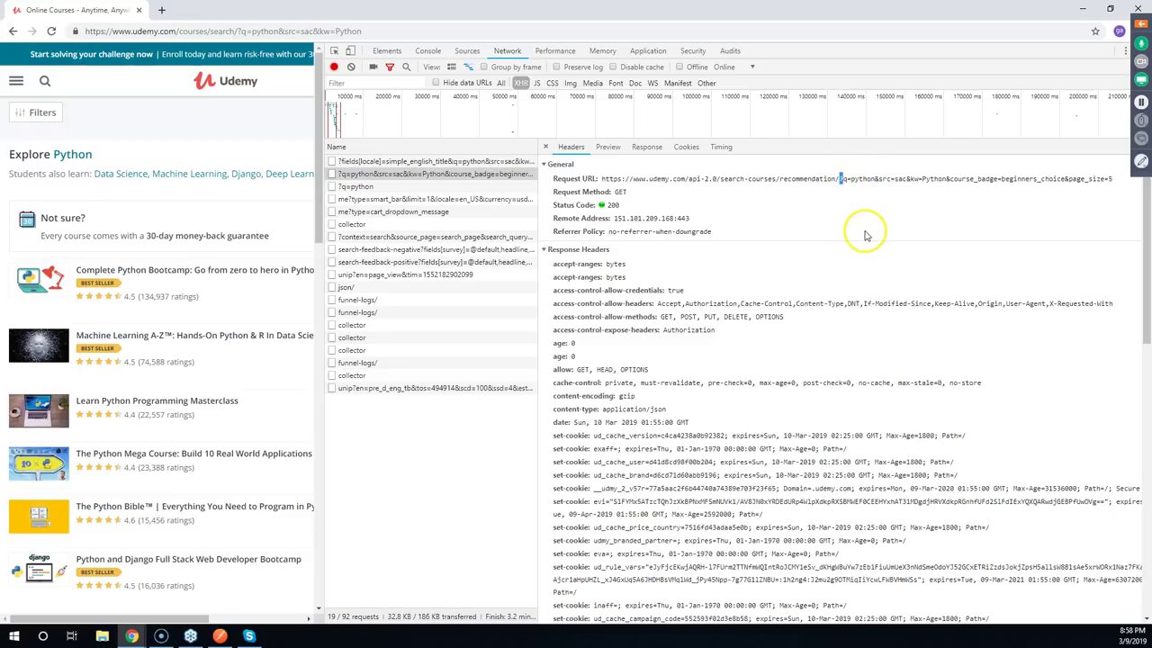
scroll(863, 236, "down", 10)
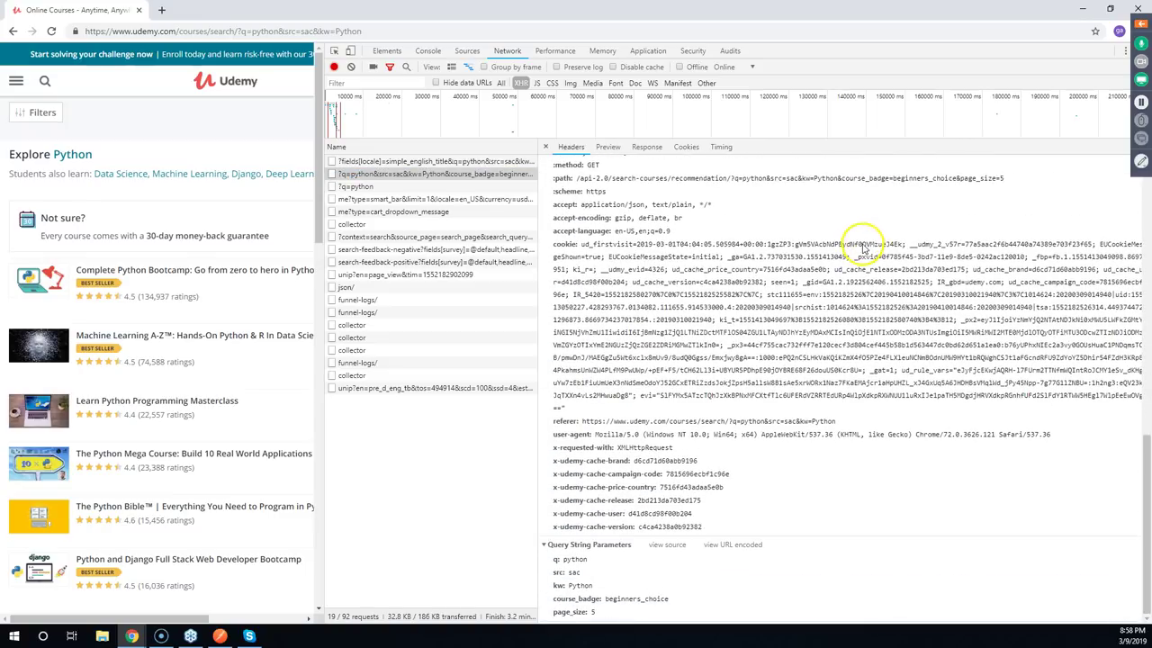
left_click(573, 574)
scroll(594, 599, "up", 10)
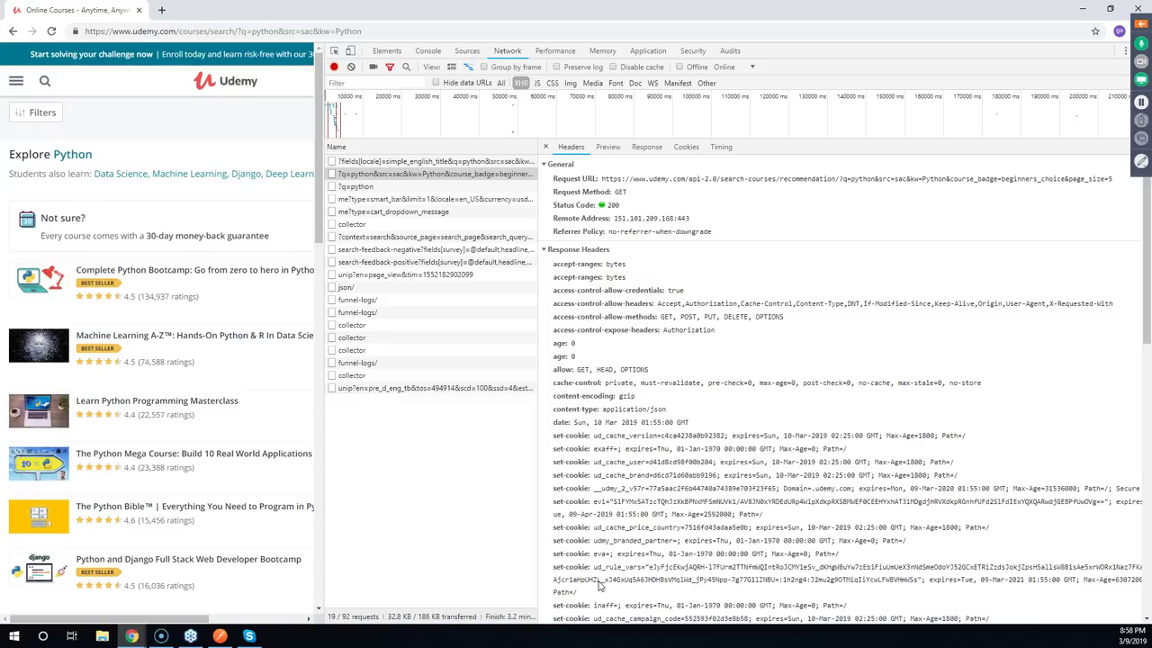
Search Google for CRUD in a new browser tab and read the result on create, read, update and delete
left_click(161, 10)
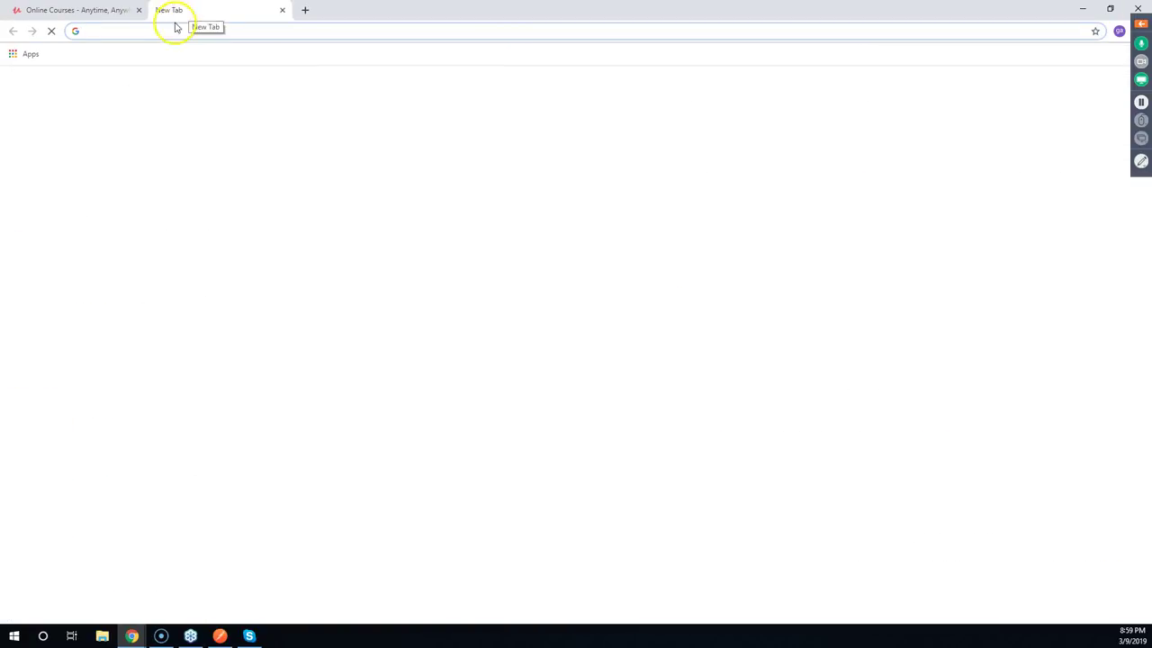
type("CRUD")
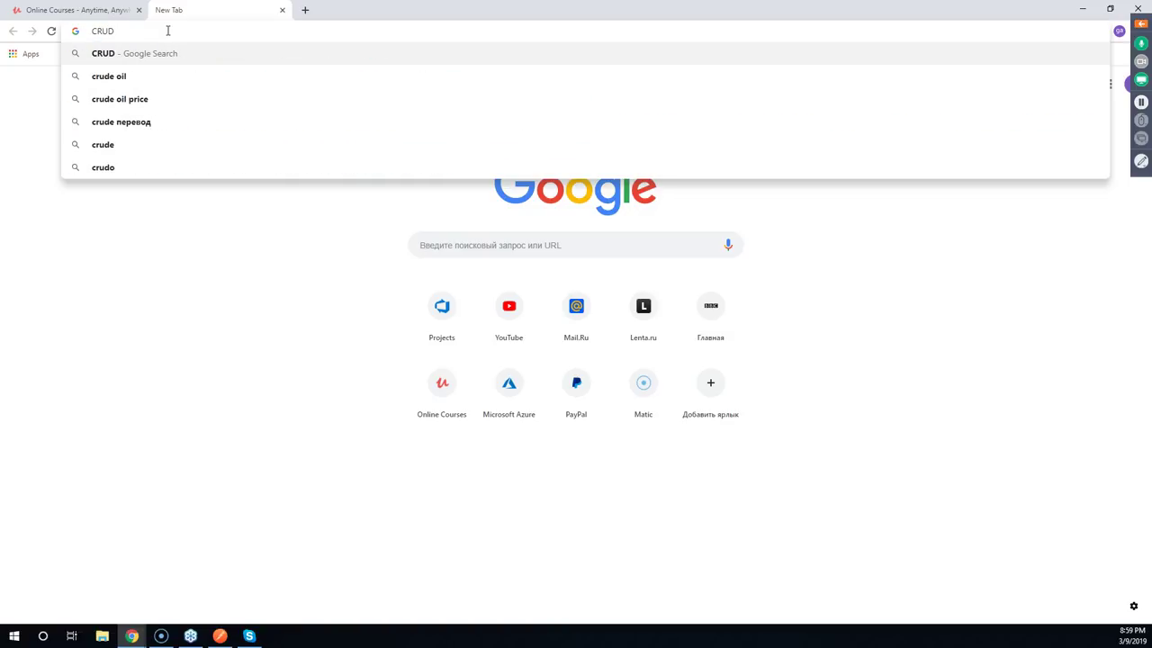
key("Return")
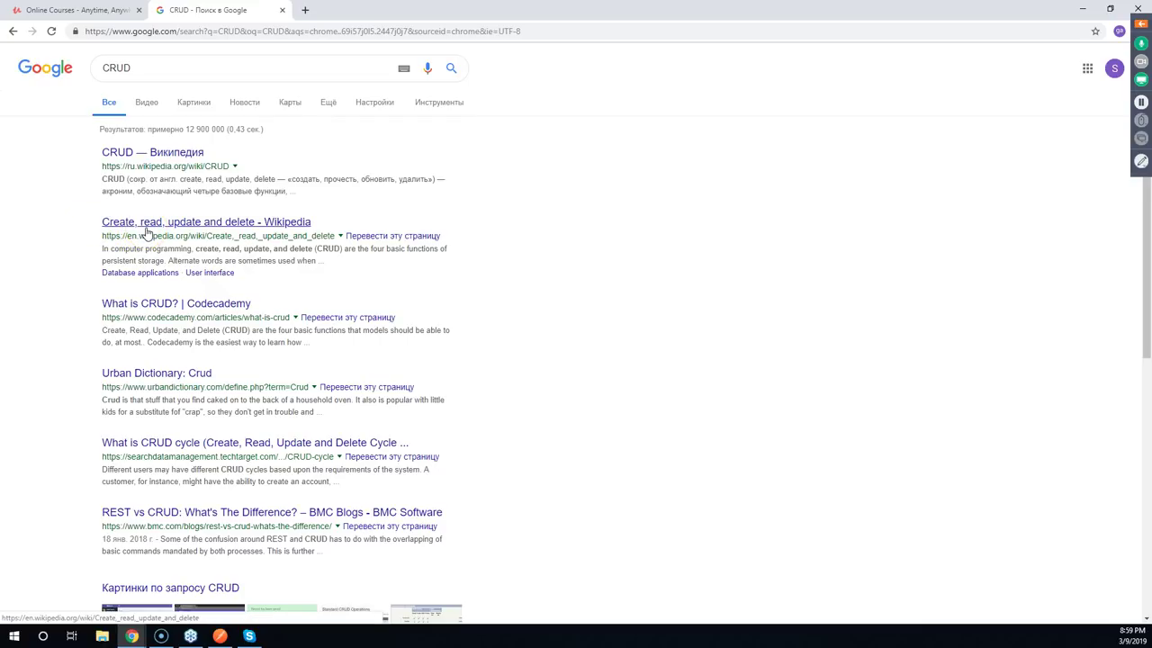
left_click(180, 226)
left_click(222, 226)
left_click(653, 206)
left_click(715, 206)
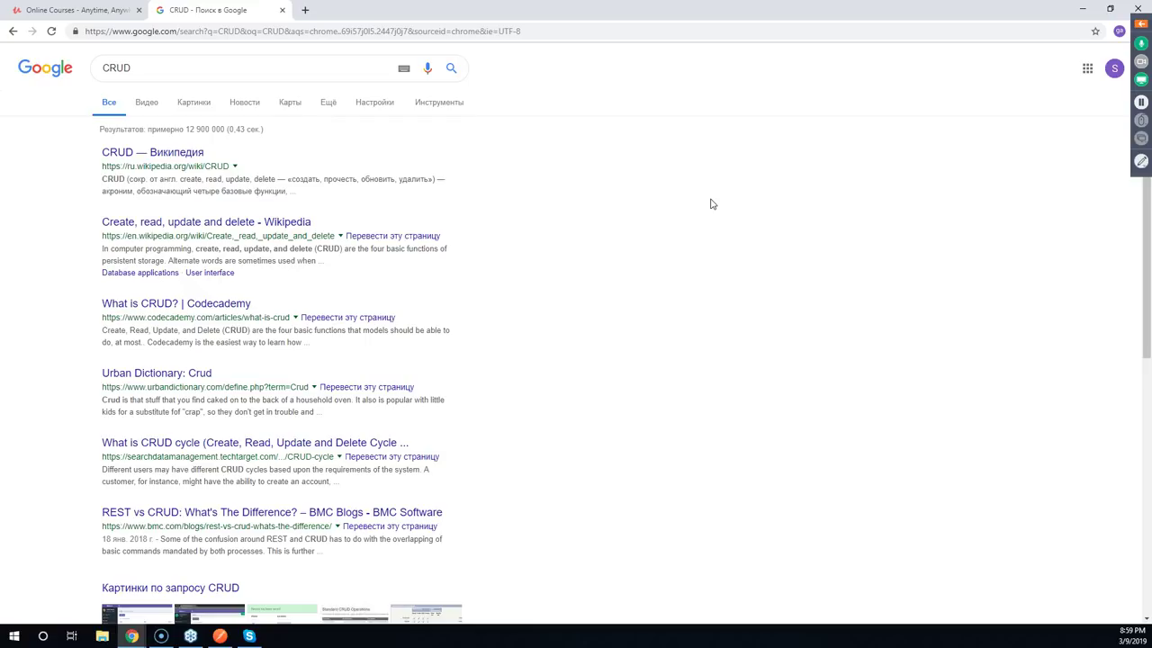
left_click(705, 209)
left_click(693, 176)
left_click(687, 165)
left_click(135, 77)
left_click(709, 222)
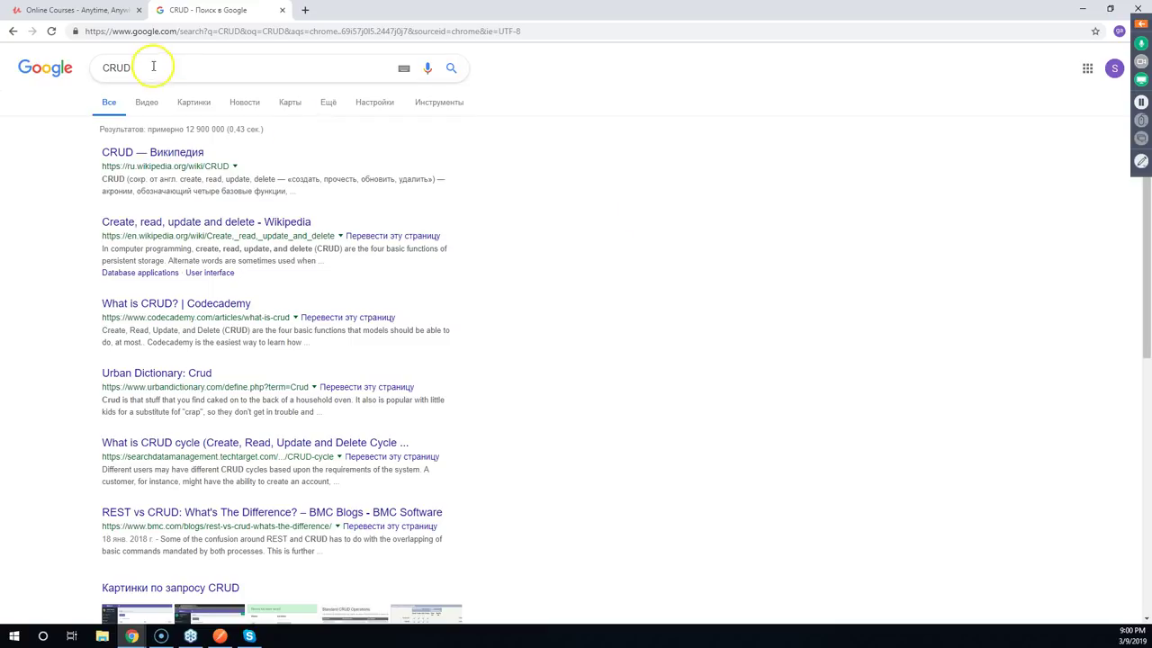
Write the method name POST in the address bar without running a search, and clear it again
left_click(170, 32)
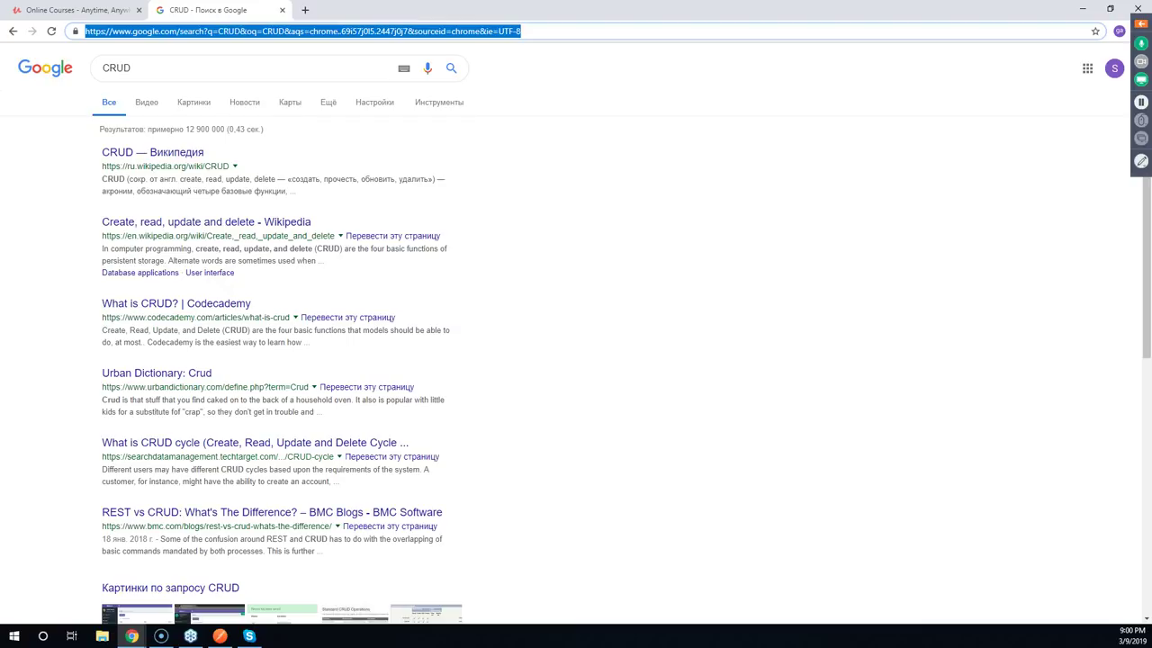
type("C")
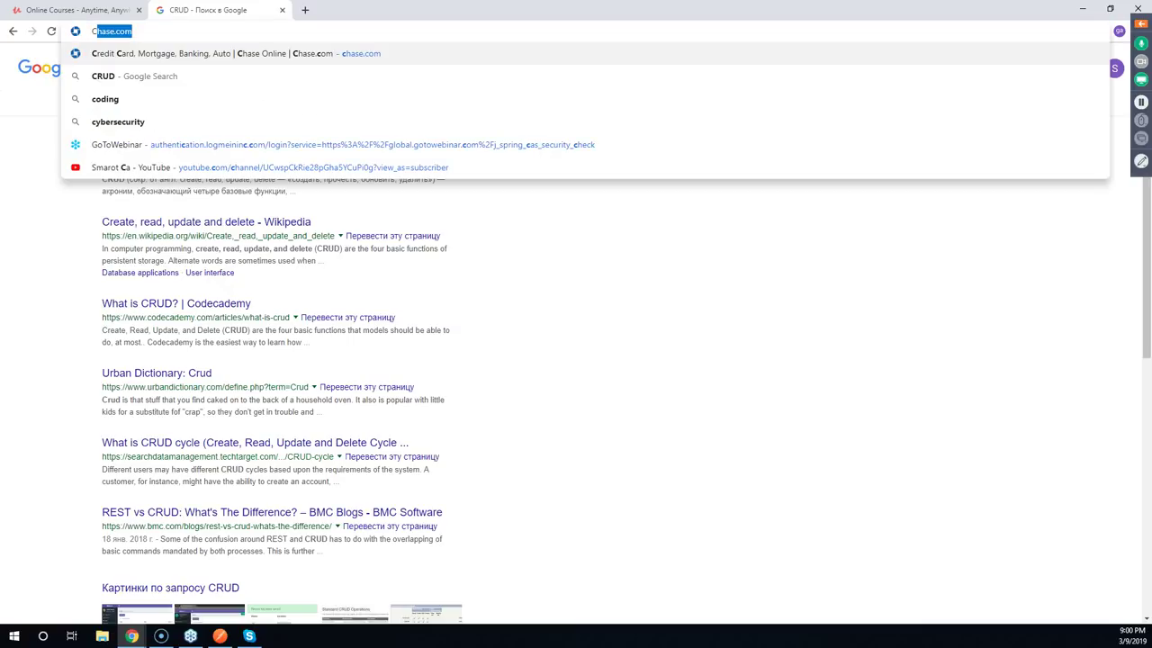
key("BackSpace")
key("BackSpace")
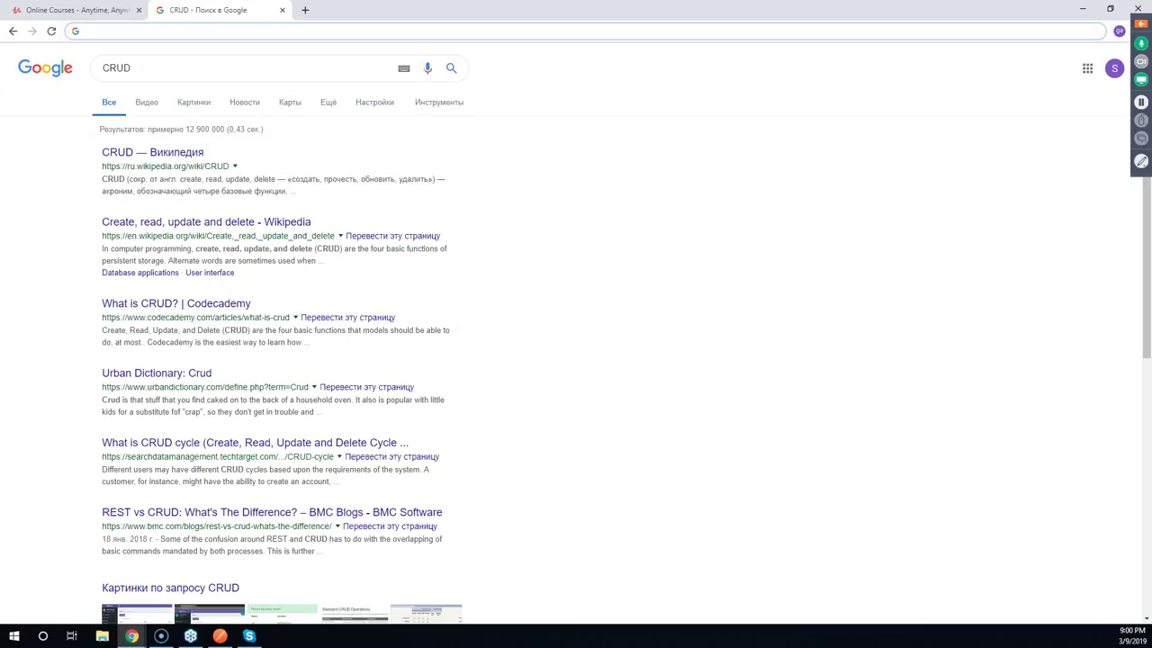
type("POST")
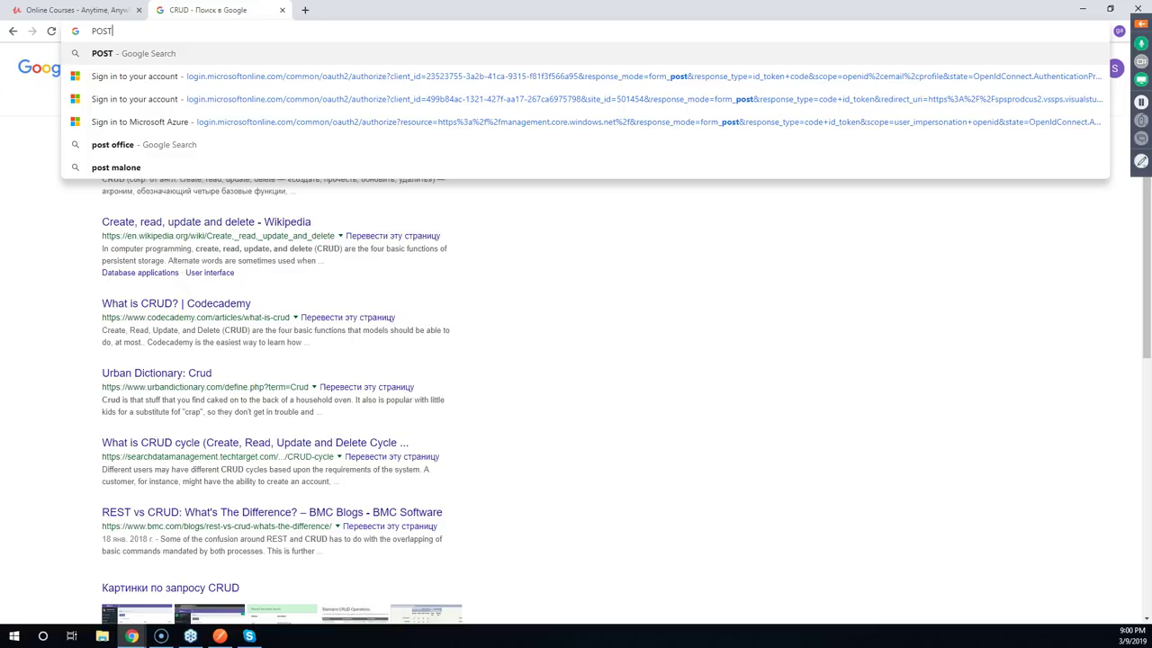
key("BackSpace")
key("BackSpace")
key("BackSpace")
key("BackSpace")
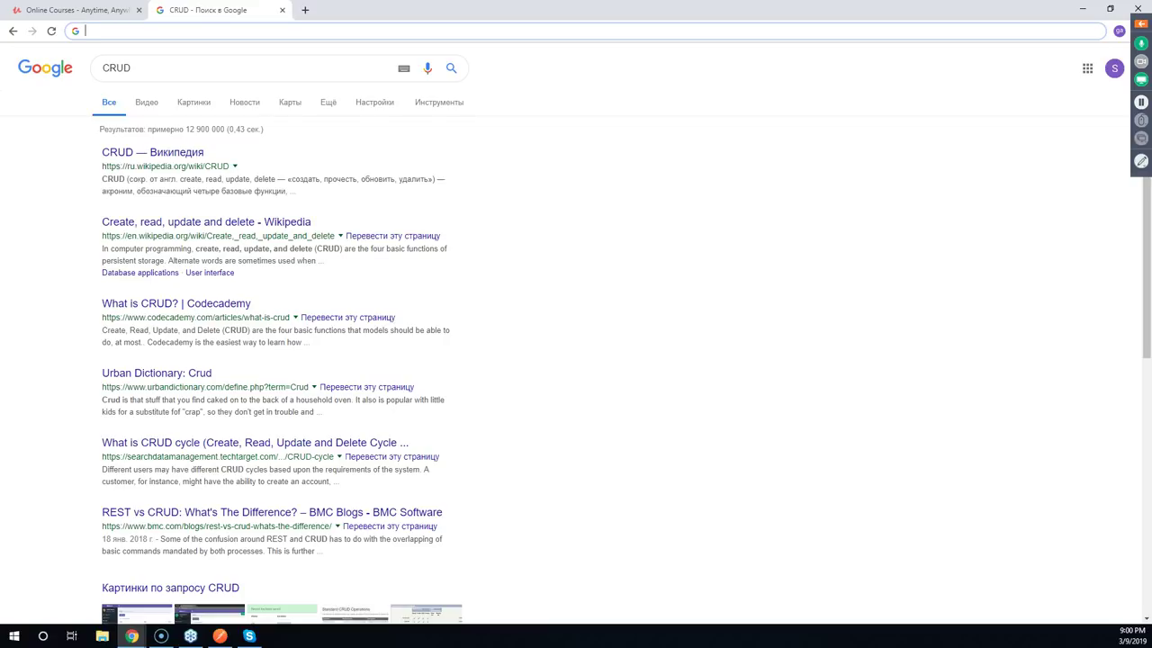
Write the method name GET in the address bar without running a search, and clear it again
type("G")
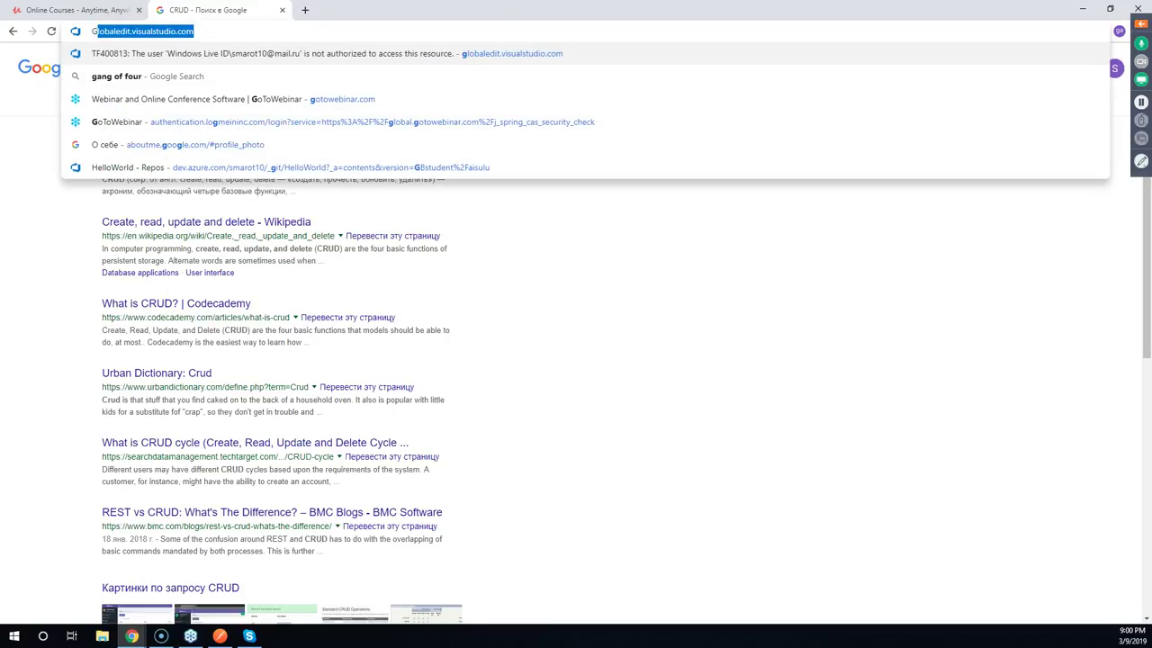
type("l")
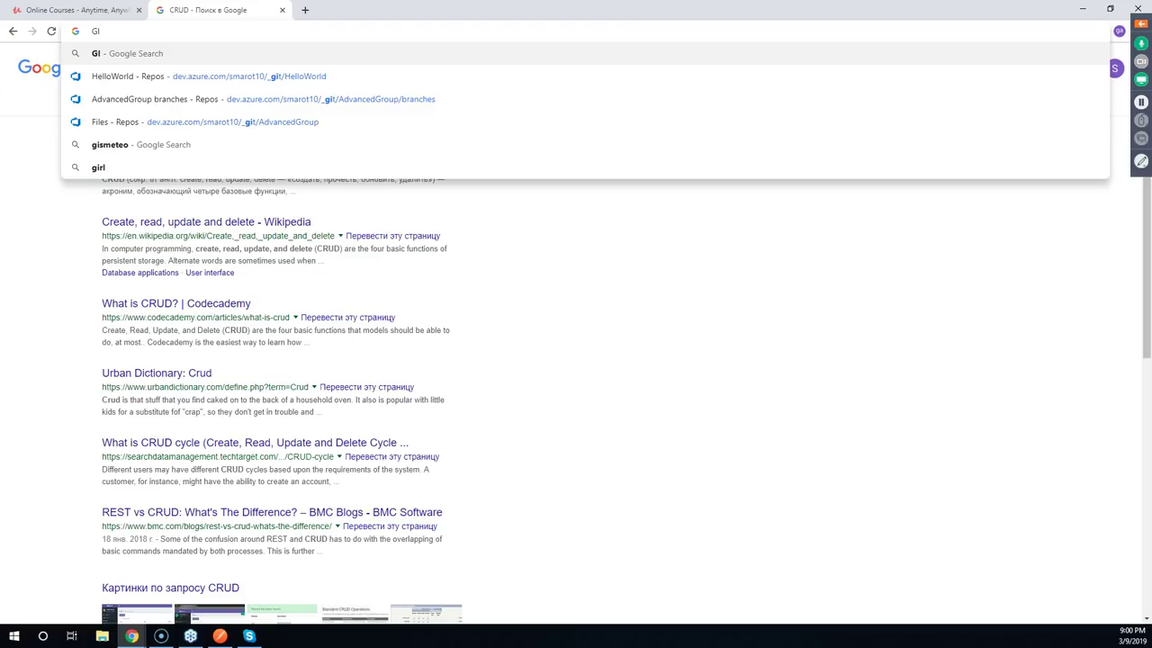
key("BackSpace")
type("ET")
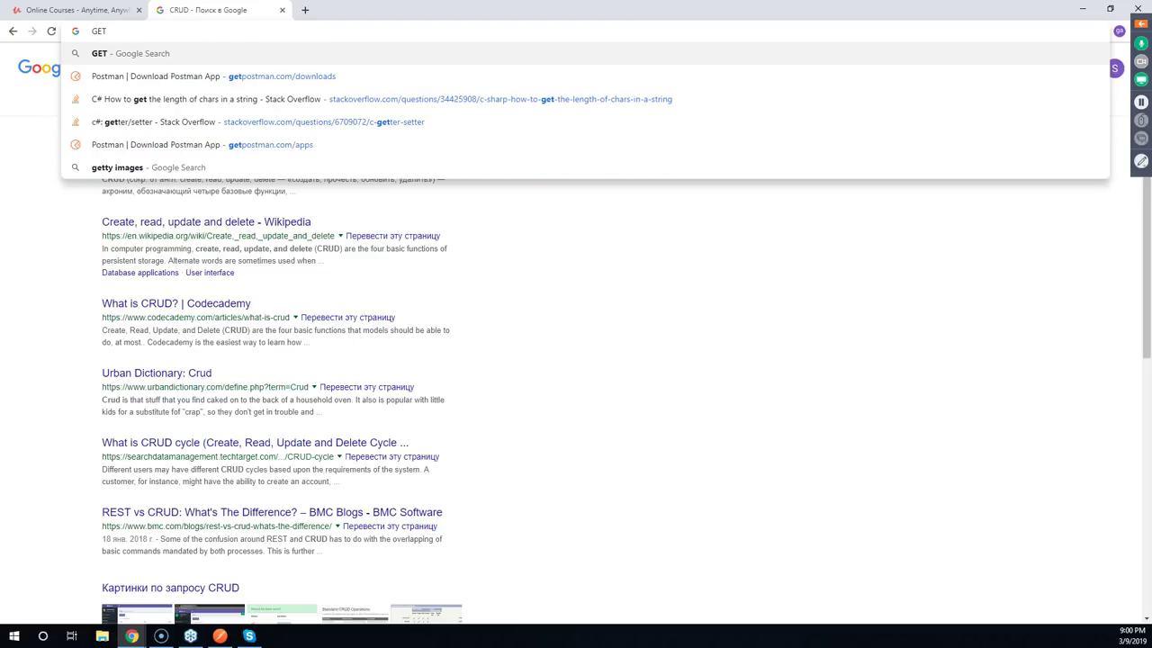
key("BackSpace")
key("BackSpace")
key("BackSpace")
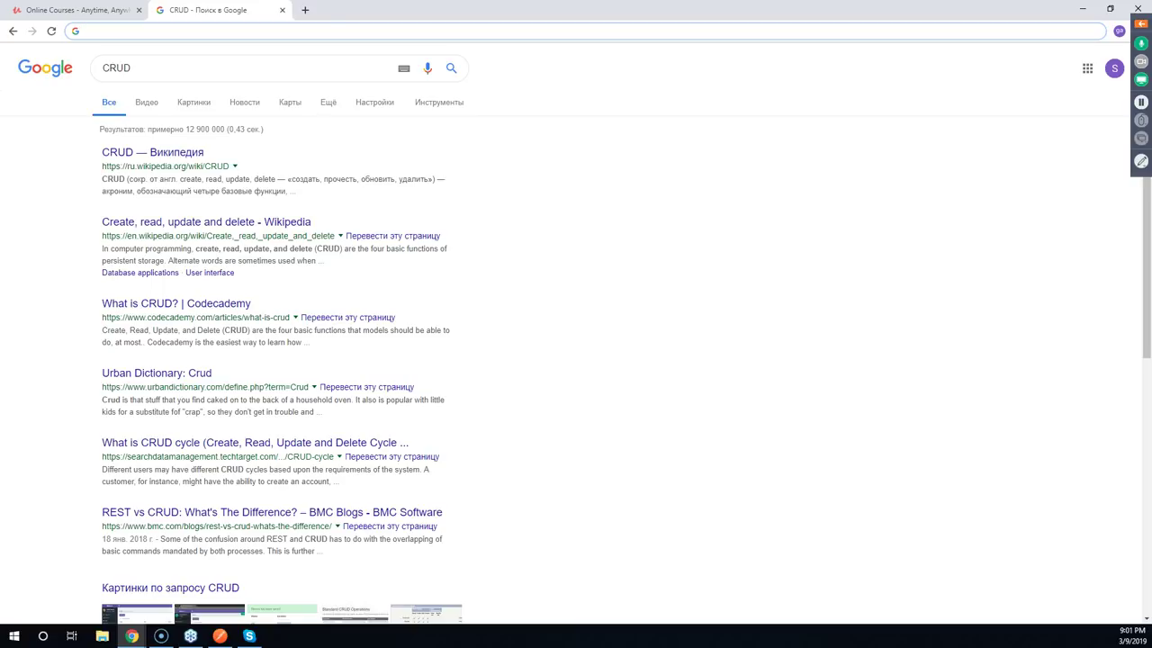
Write the method name PUT in the address bar without running a search, and clear it again
type("PU")
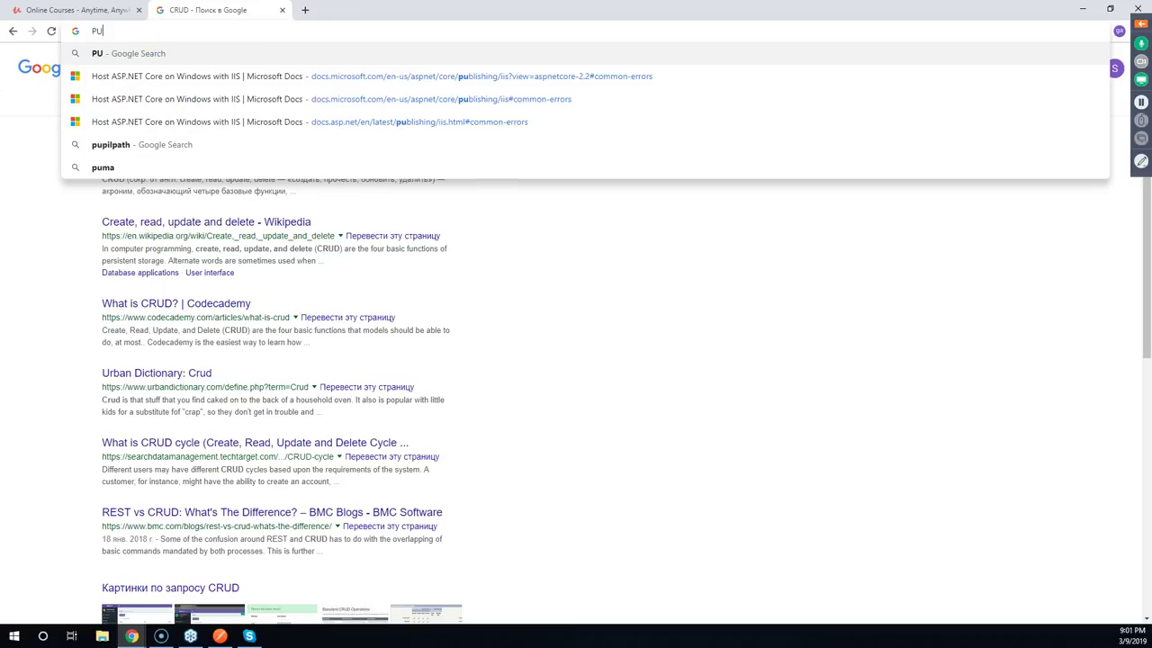
type("T")
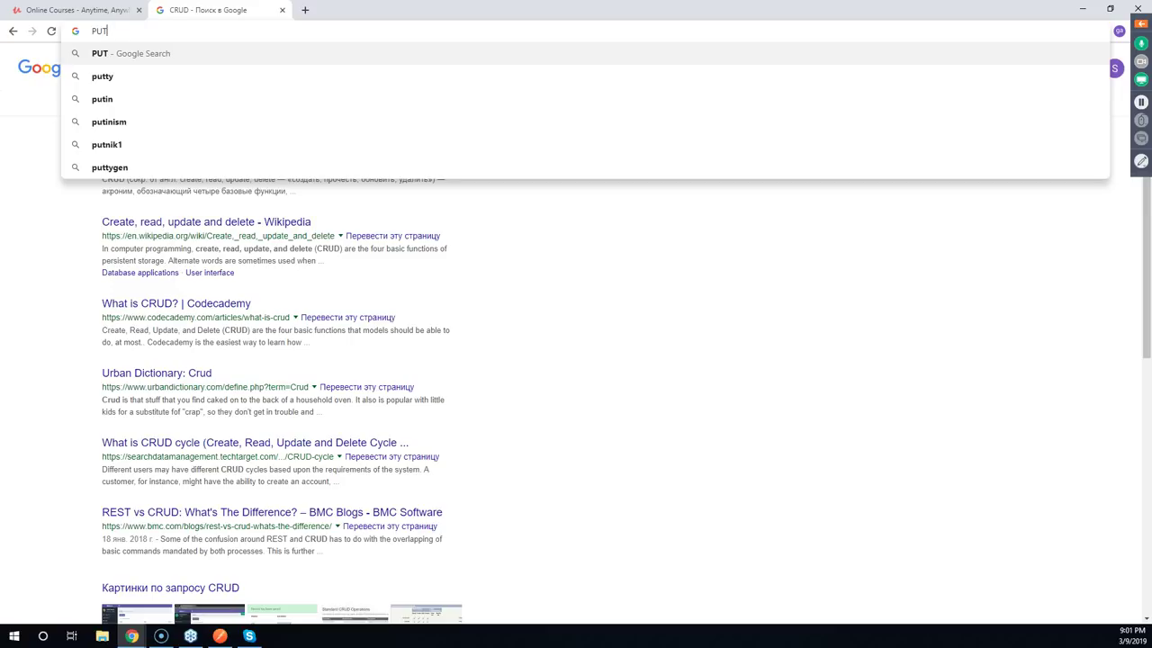
key("BackSpace")
key("BackSpace")
key("BackSpace")
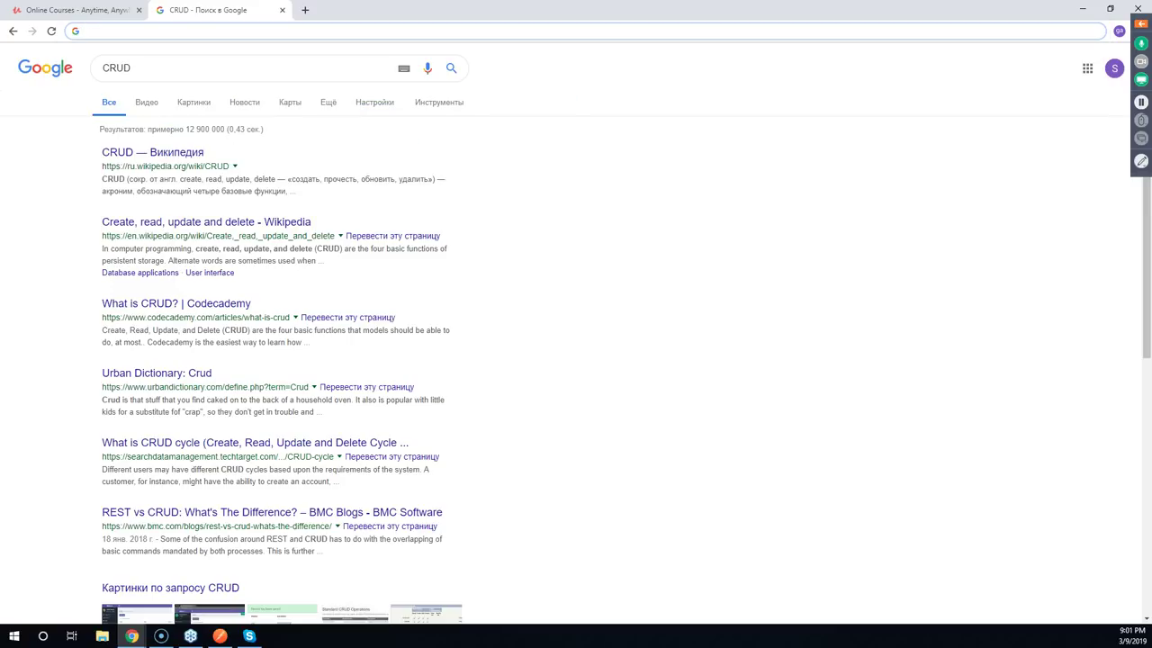
Write the method name DELETE in the address bar without running a search, and clear it again
type("DE")
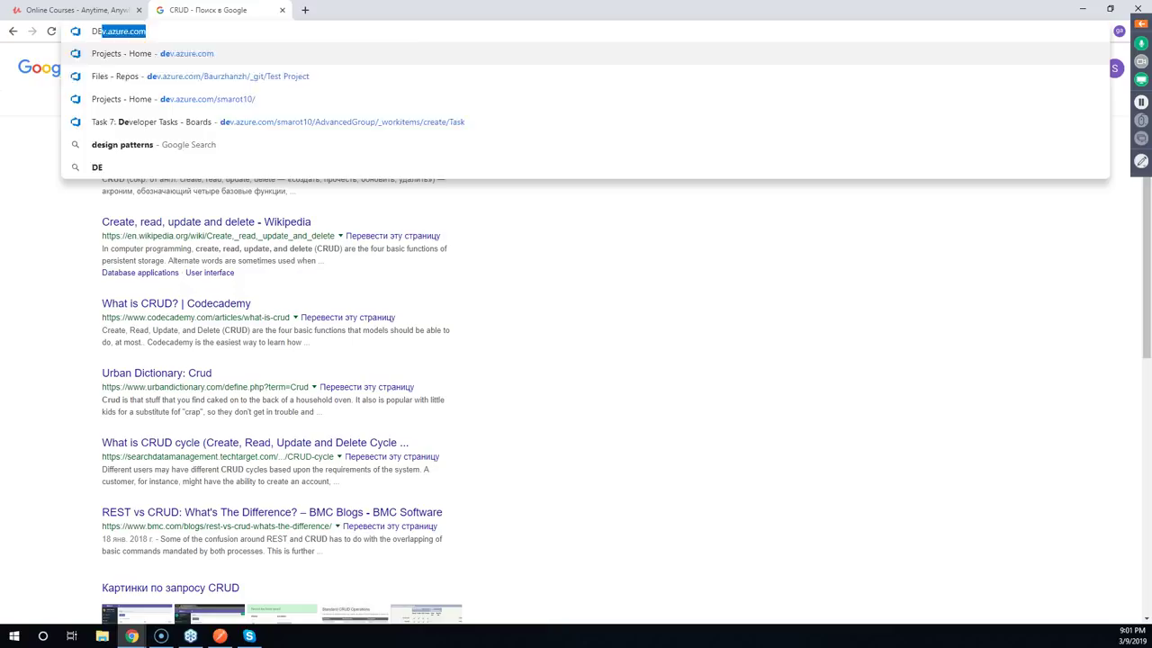
type("LETE")
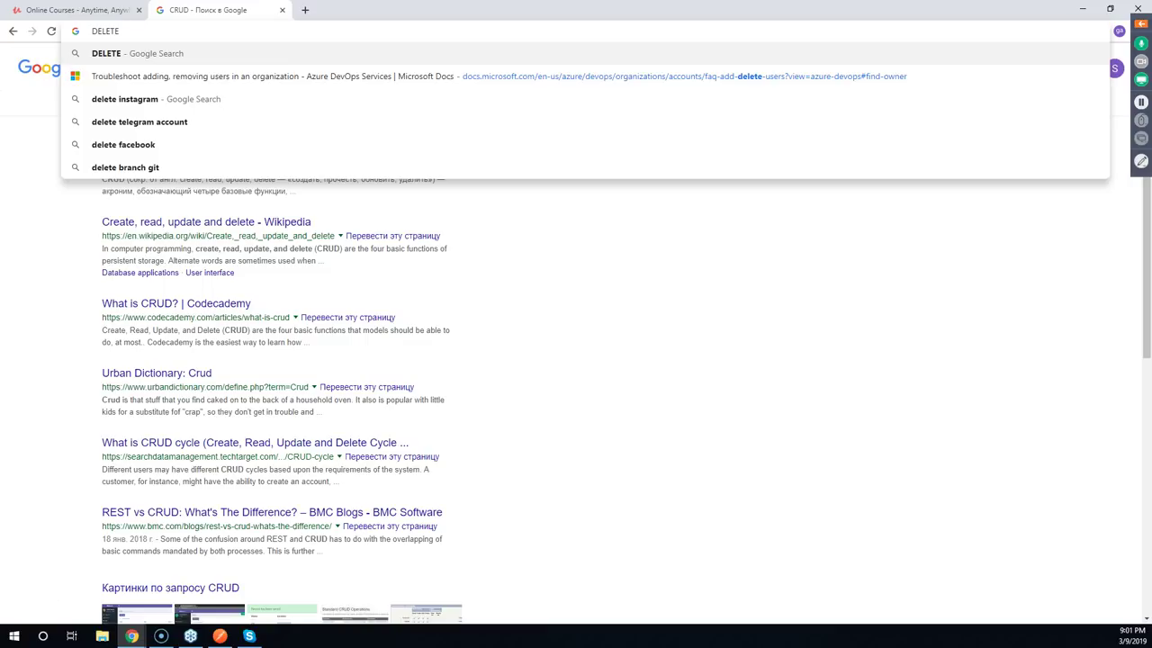
key("BackSpace")
key("BackSpace")
key("BackSpace")
key("BackSpace")
key("BackSpace")
key("BackSpace")
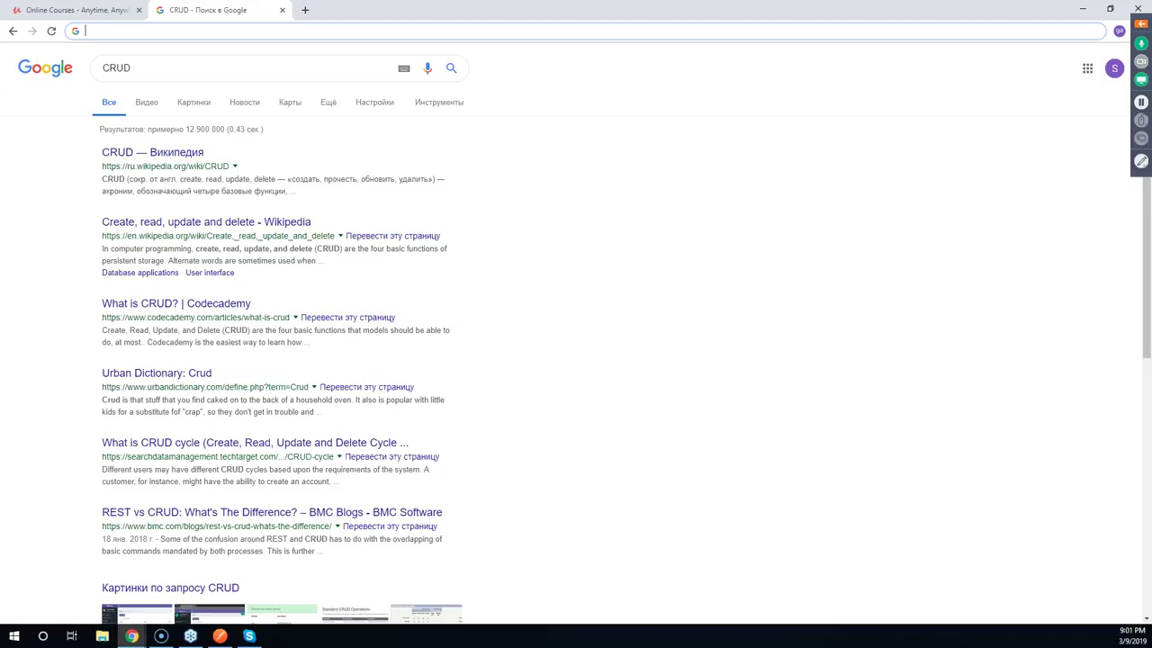
Write the method name PATCH in the address bar without running a search, and clear it again
type("PAT")
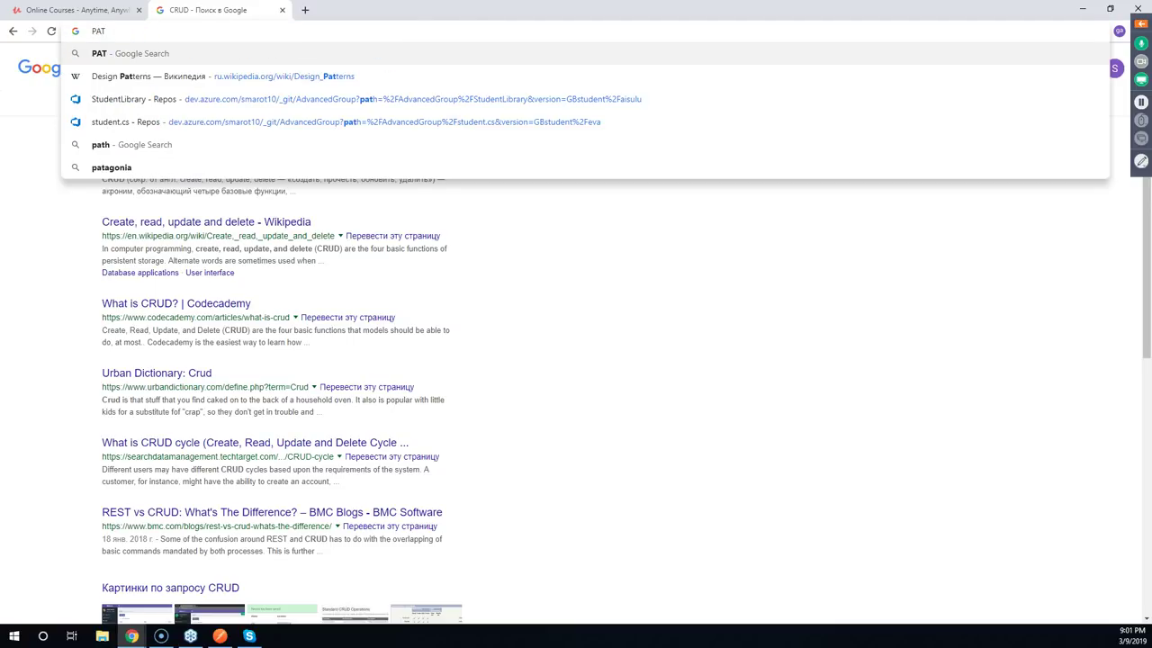
type("CH")
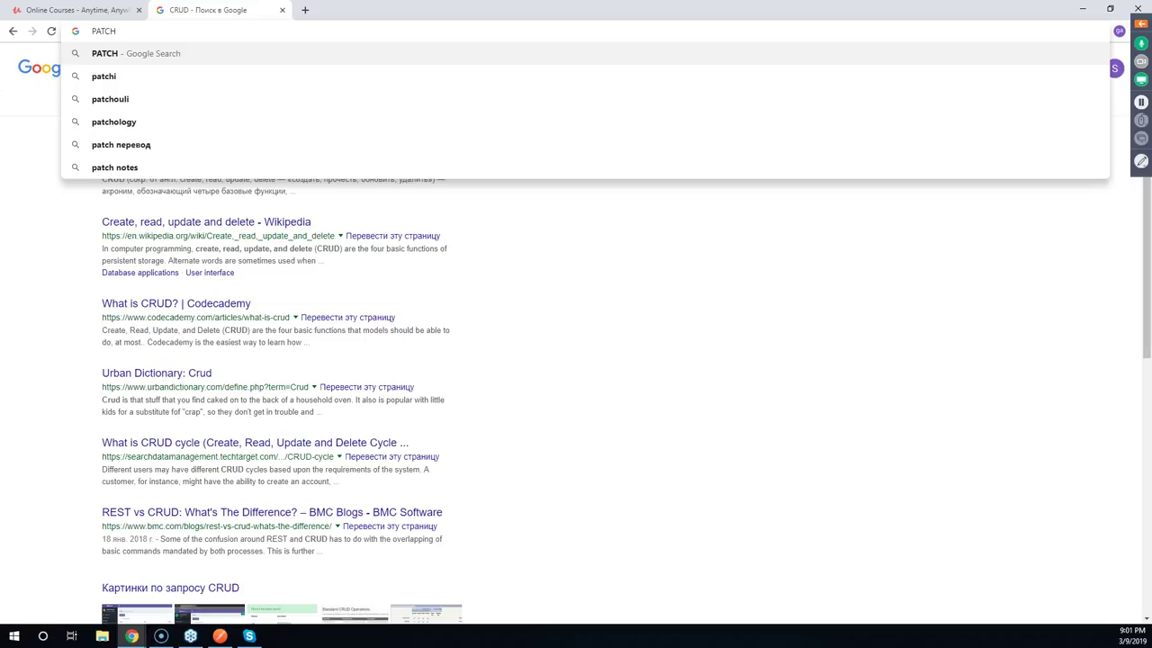
key("BackSpace")
key("BackSpace")
key("BackSpace")
key("BackSpace")
key("BackSpace")
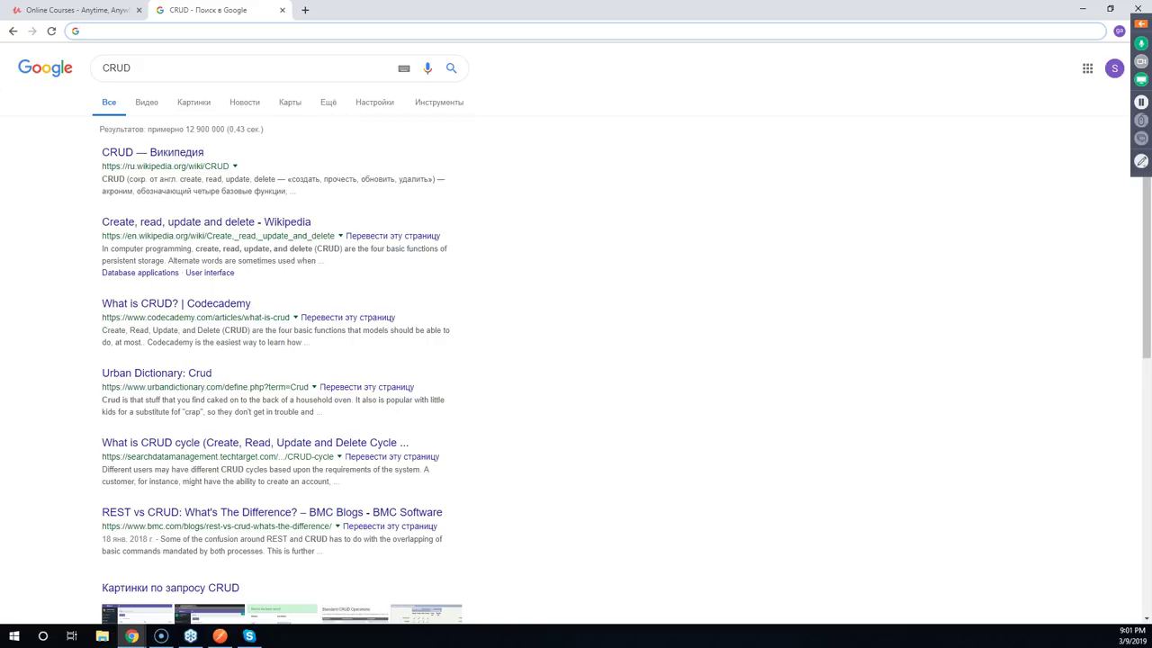
Close the CRUD search tab and go down Udemy's XHR requests from the first search-courses request, examining each one's request method
left_click(282, 10)
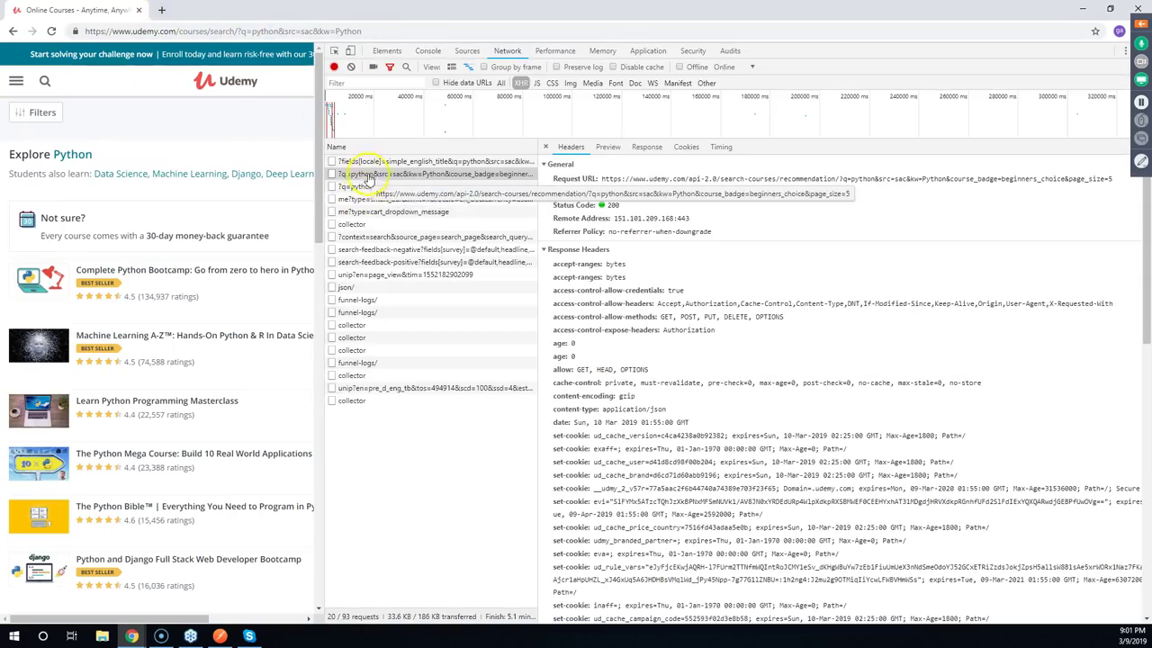
left_click(369, 163)
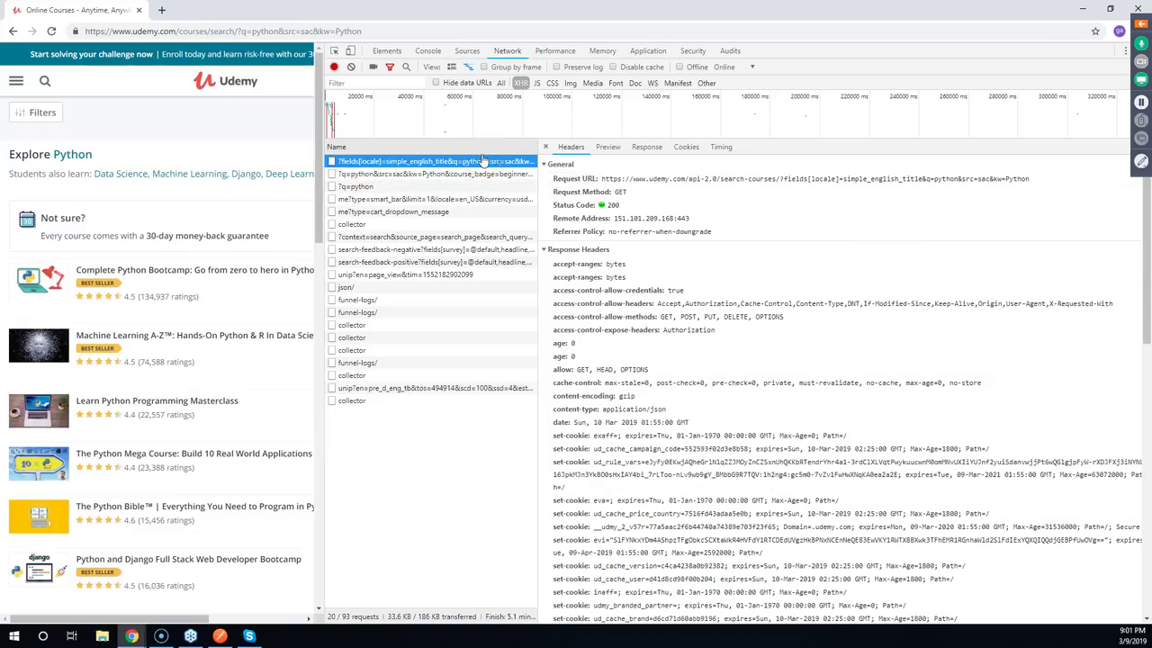
key("Down")
key("Down")
key("Down")
key("Down")
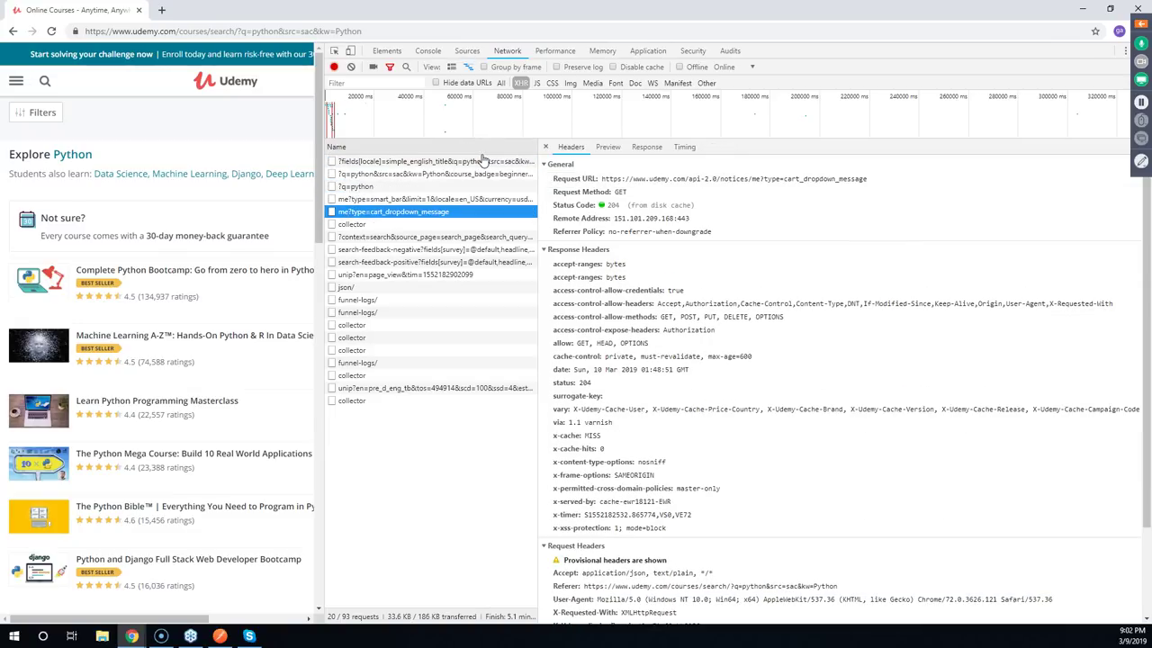
key("Down")
key("Down")
key("Down")
key("Down")
key("Down")
key("Down")
key("Down")
key("Down")
key("Down")
key("Down")
key("Down")
key("Down")
key("Down")
key("Down")
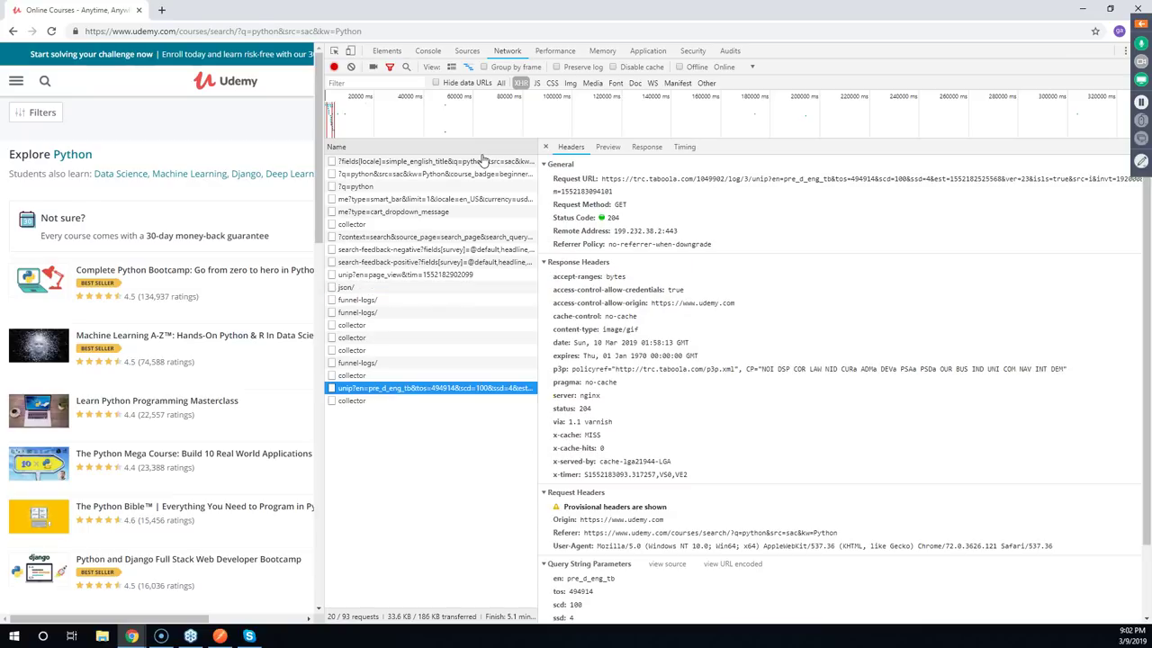
Go back up to the last funnel-logs request and examine its request URL, method and response headers
key("Up")
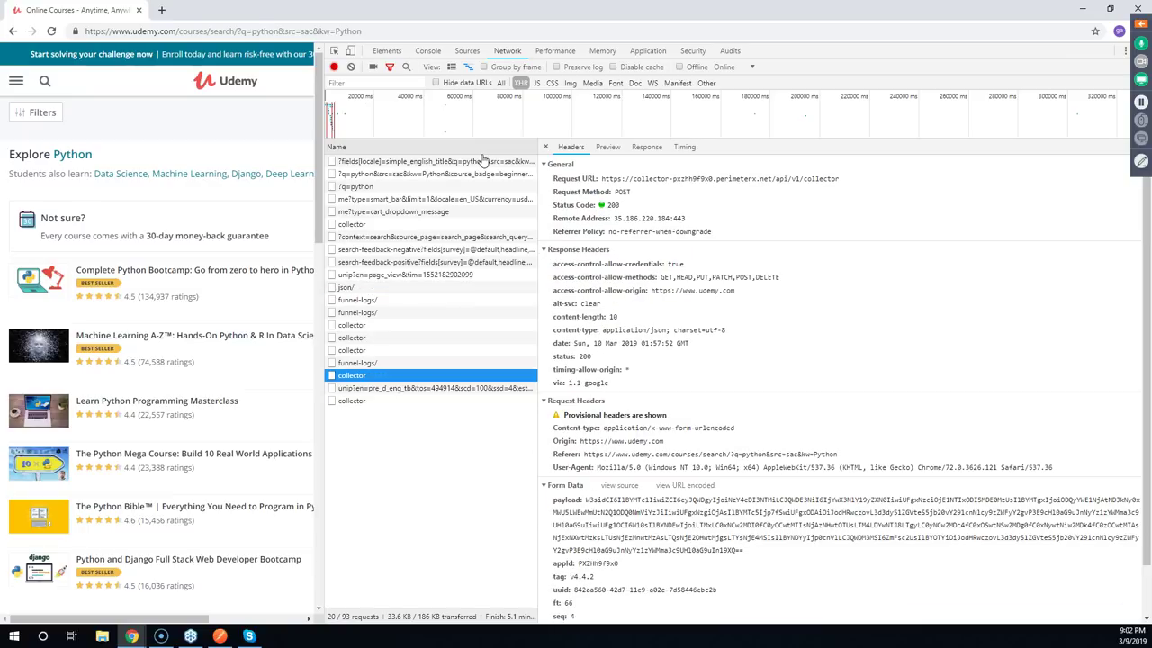
key("Up")
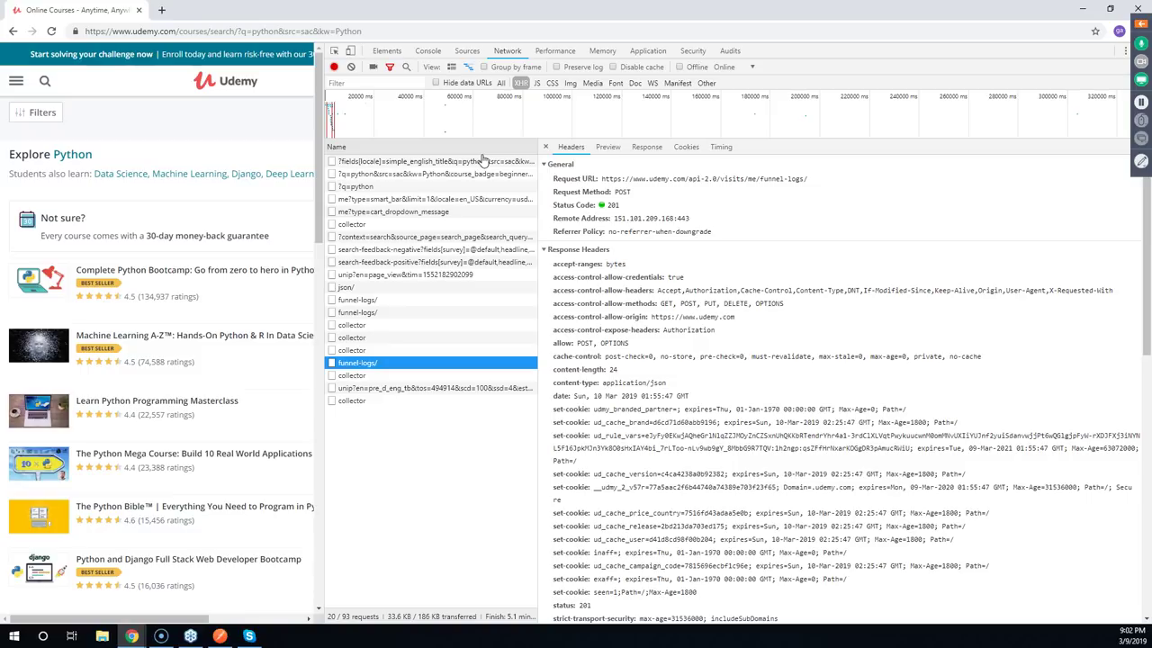
double_click(691, 12)
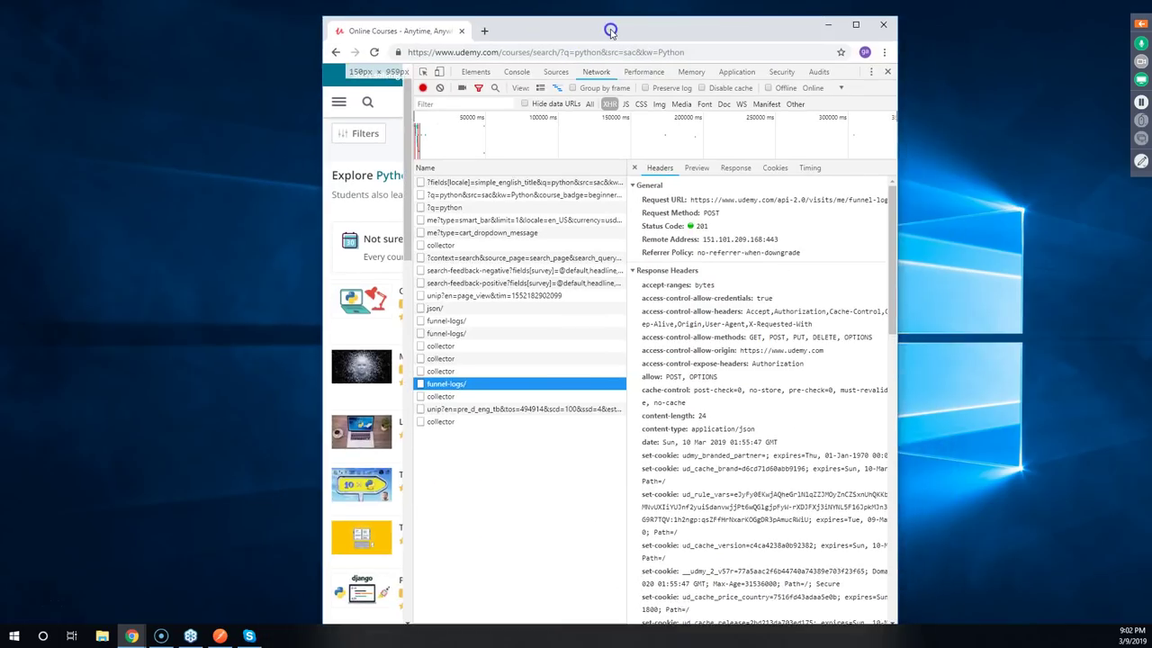
double_click(573, 22)
left_click(585, 150)
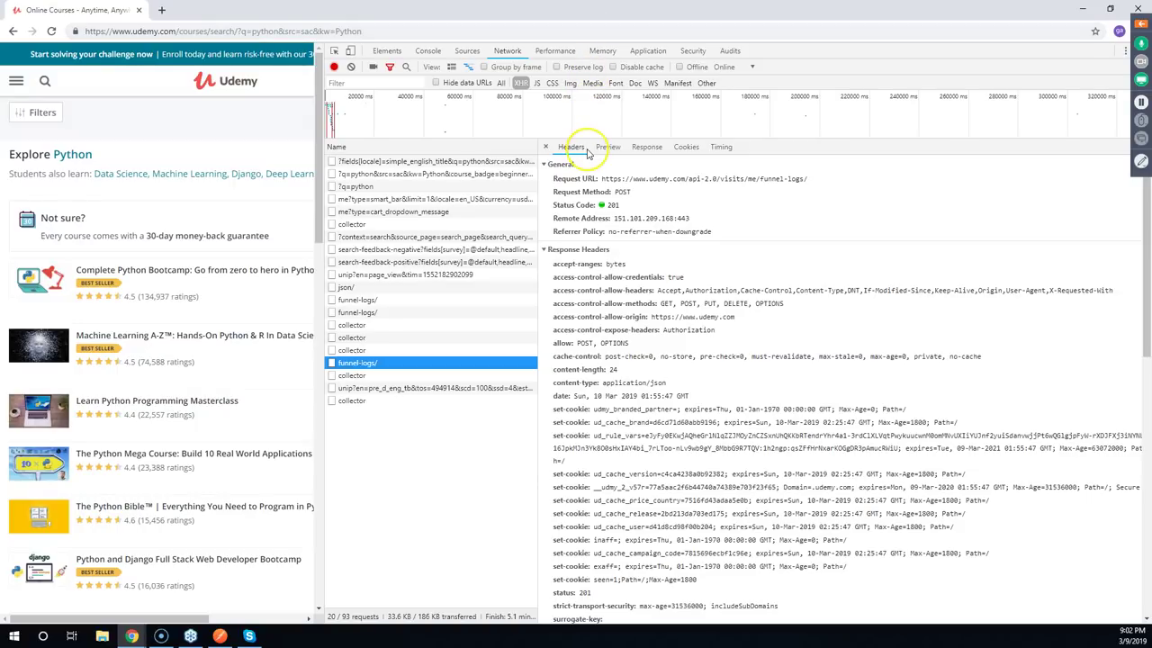
left_click(585, 159)
left_click(642, 270)
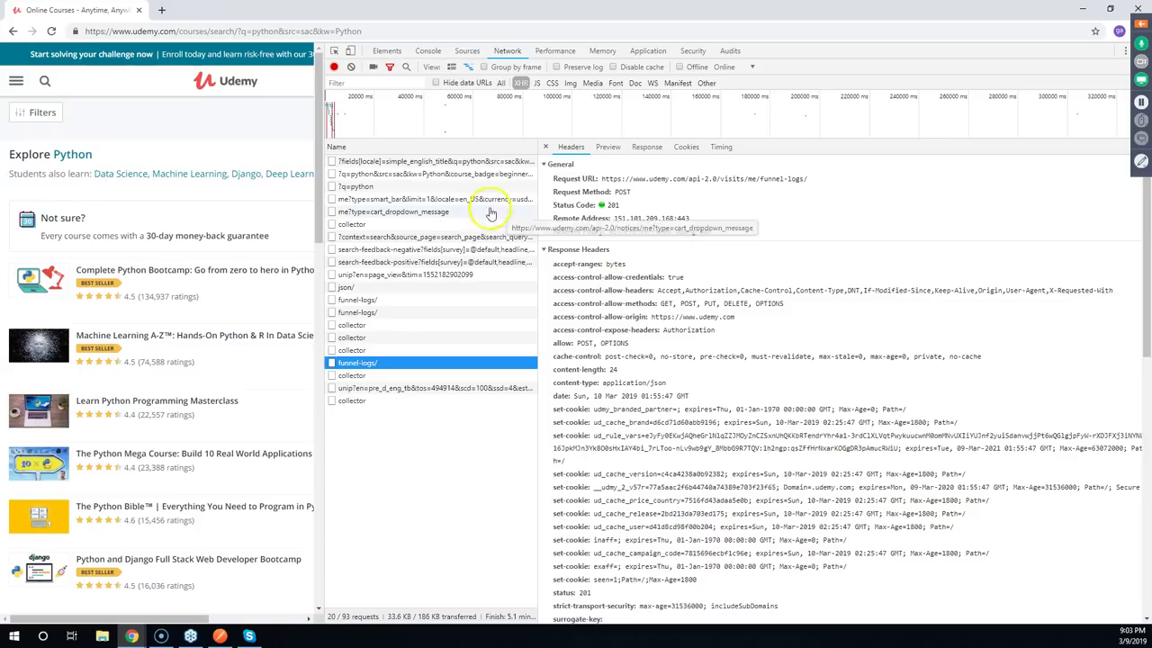
Open the Swagger Petstore site at petstore.swagger.io in place of the Udemy page
left_click(378, 33)
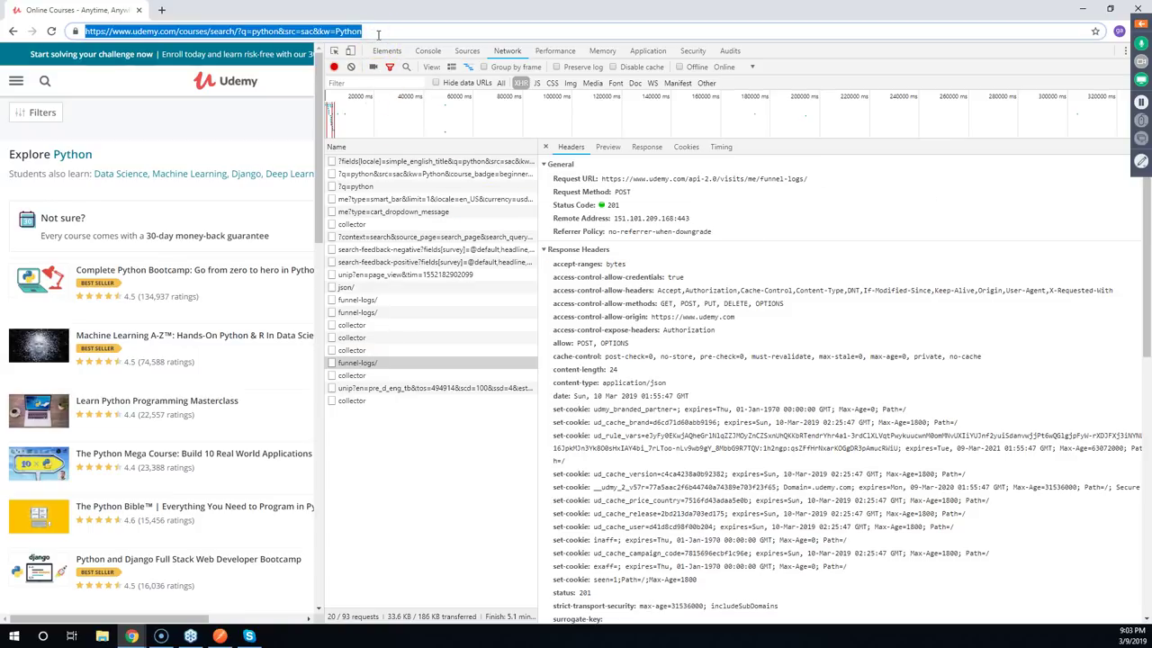
type("petstore.swagger.io")
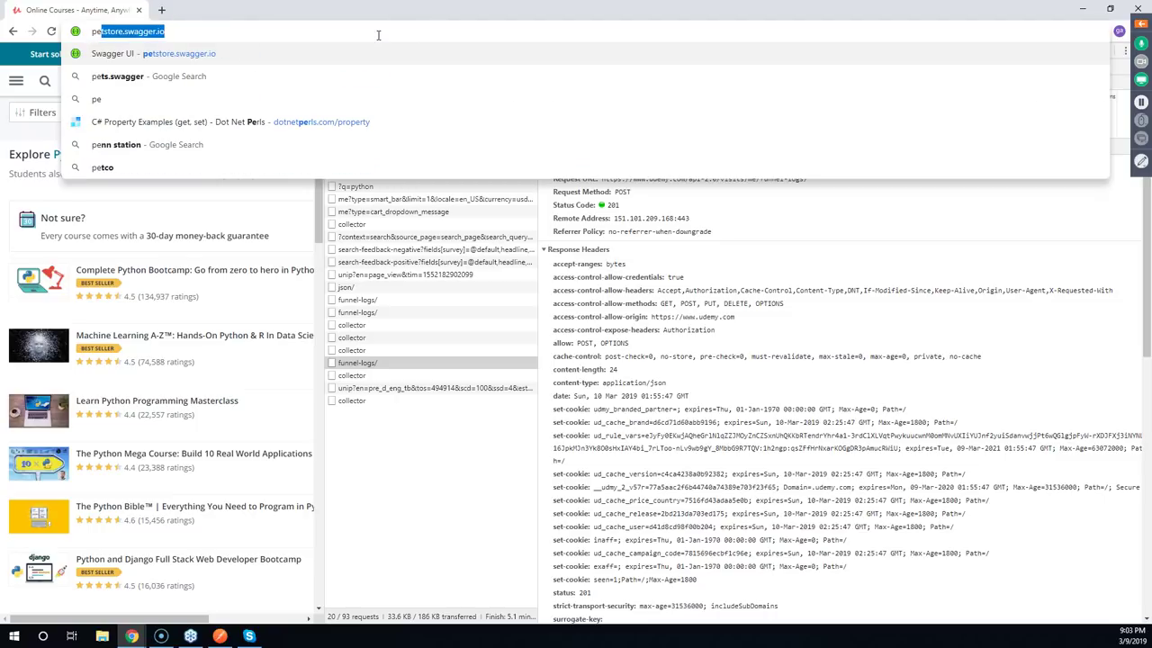
key("Return")
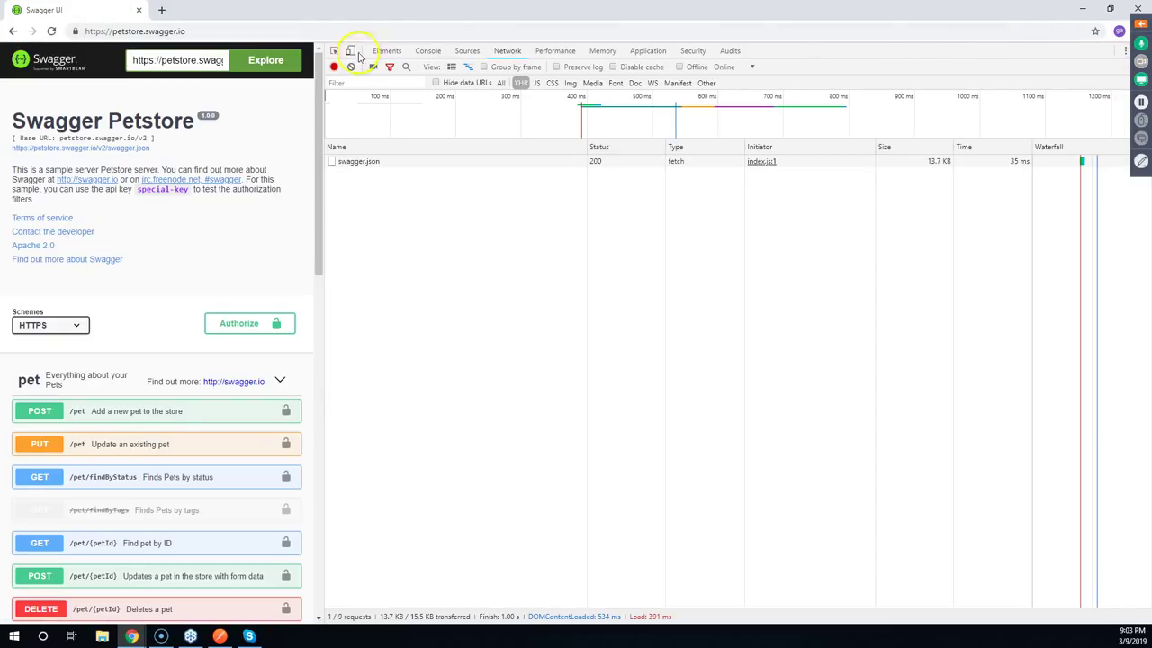
Close the developer tools so the Swagger Petstore page fills the browser window
left_click(1124, 52)
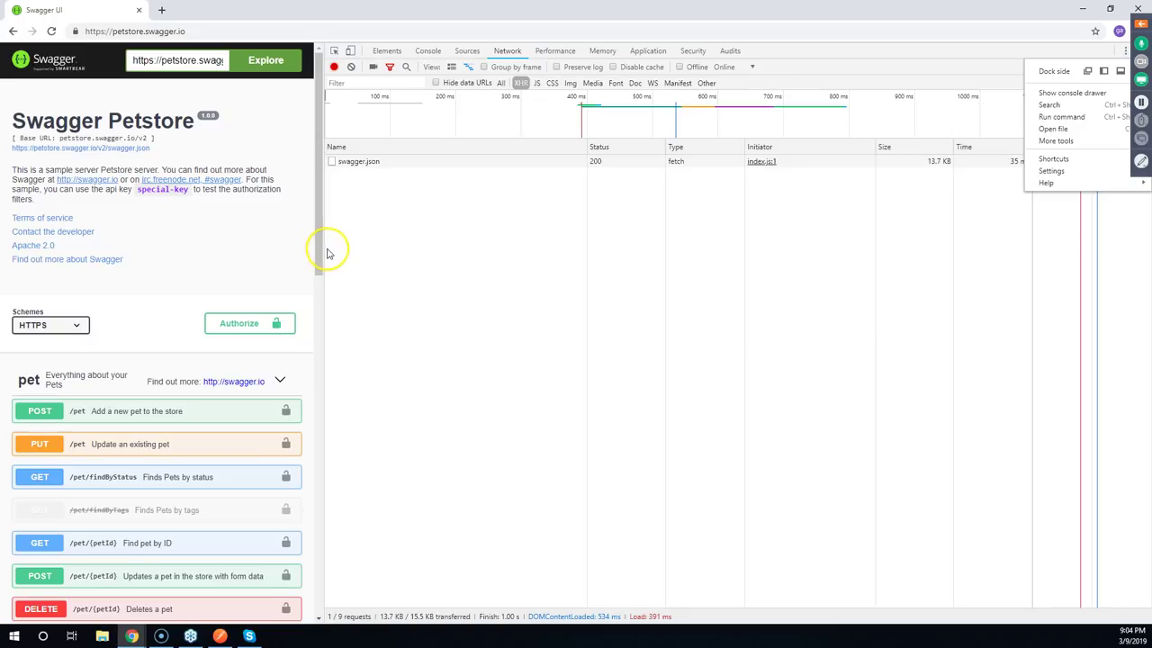
left_click(396, 278)
key("F12")
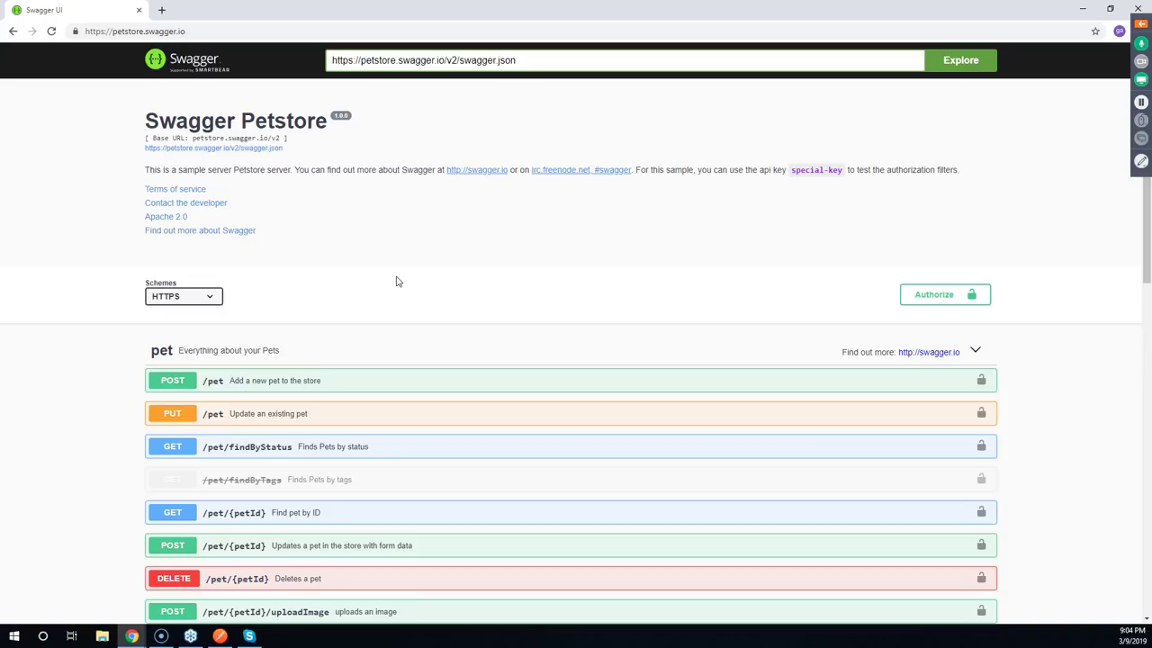
Look through the Petstore introduction and the pet and store endpoints, briefly expanding and collapsing the POST /pet operation
scroll(567, 207, "down", 1)
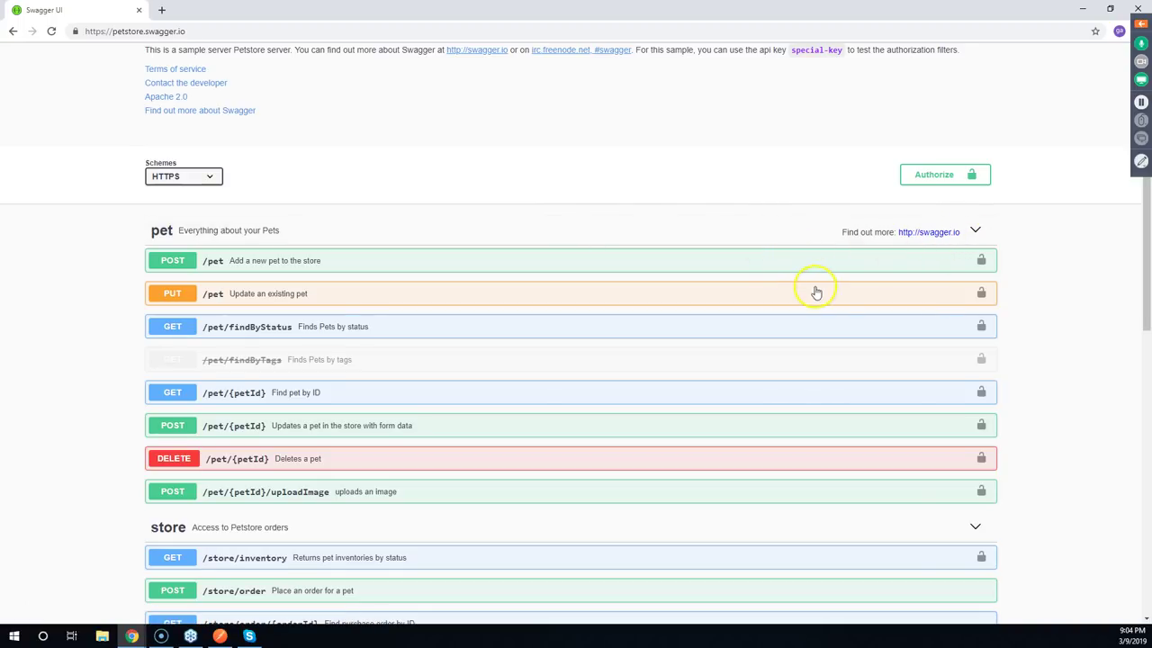
scroll(303, 157, "up", 2)
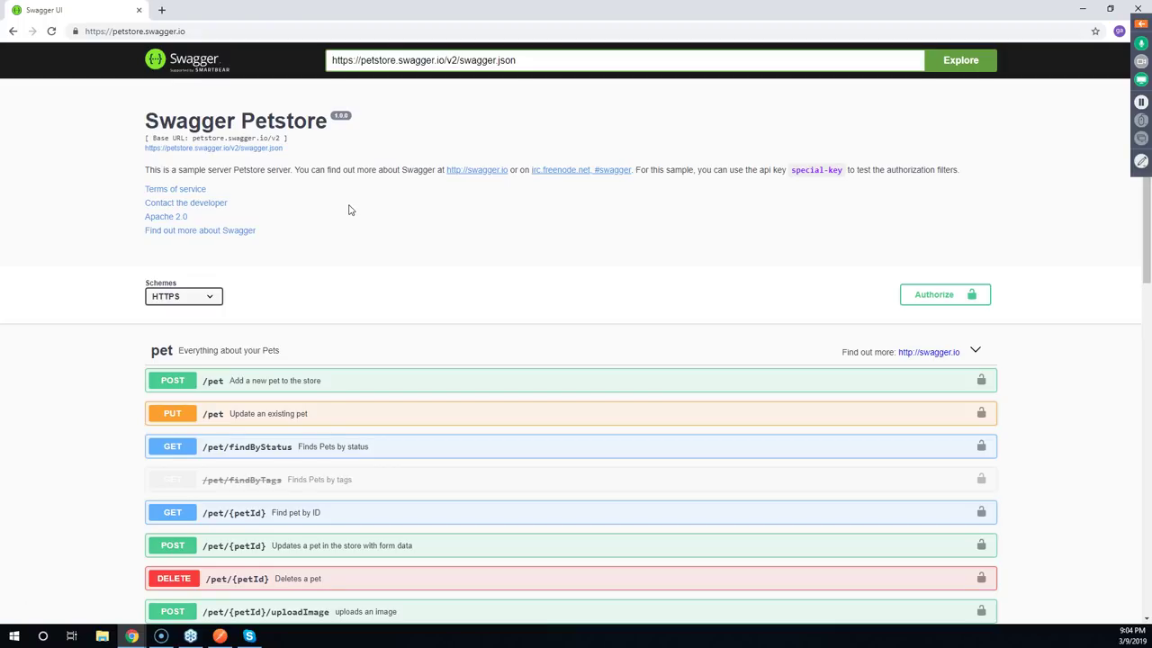
left_click(385, 230)
left_click(401, 231)
left_click(416, 232)
scroll(426, 233, "down", 1)
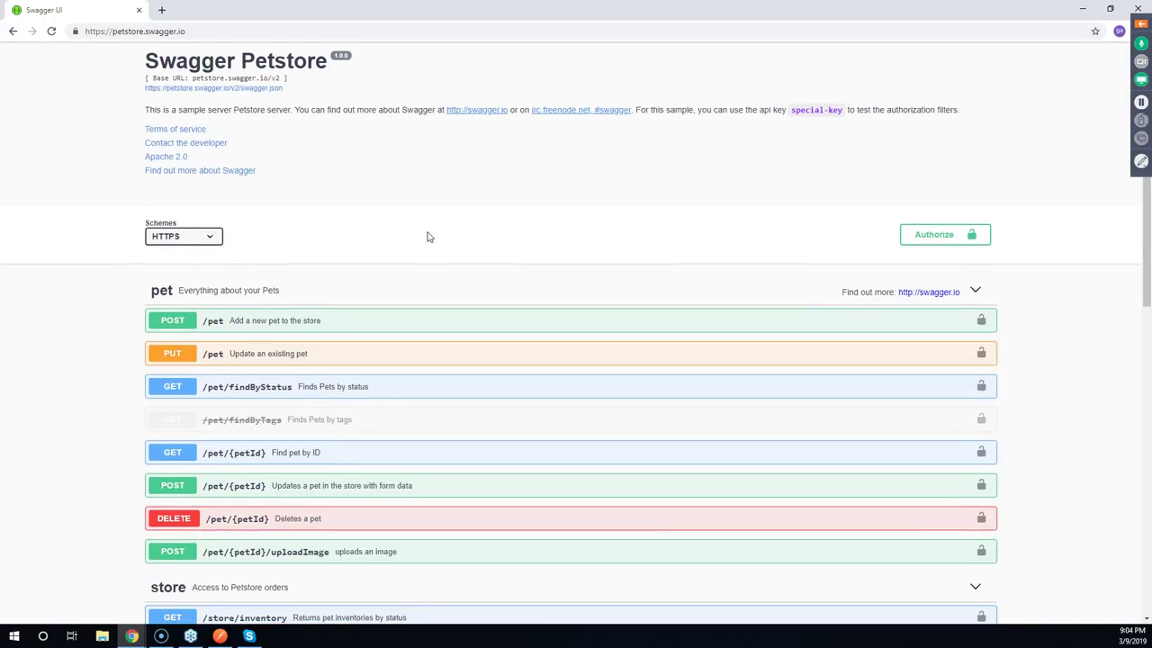
scroll(428, 237, "down", 1)
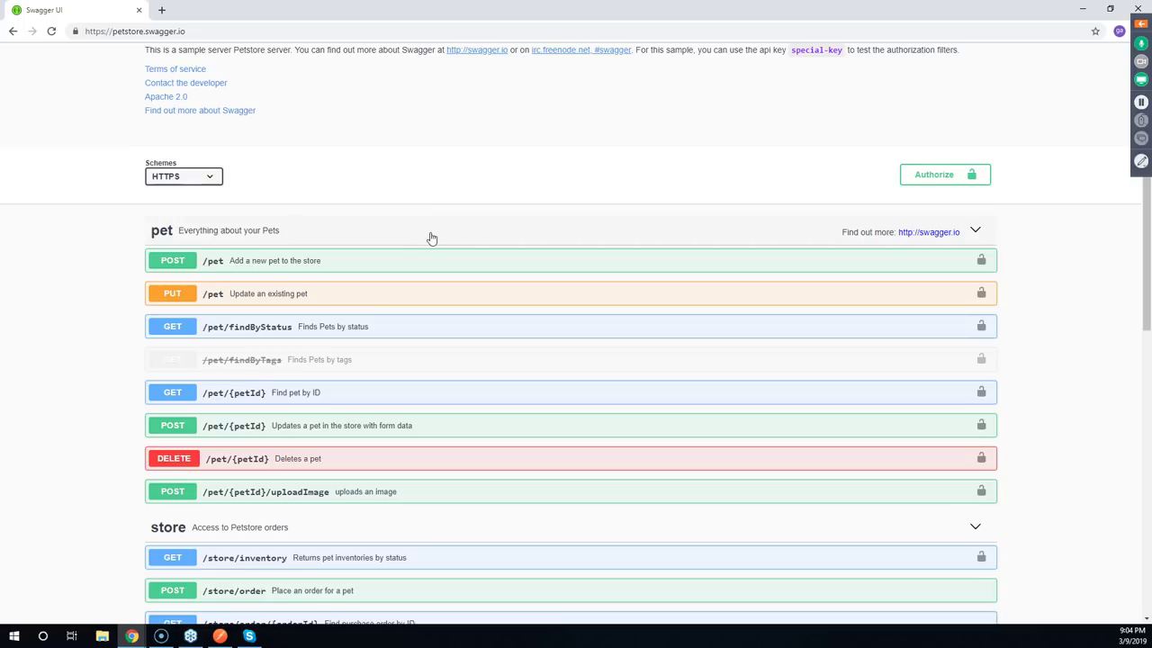
scroll(432, 238, "down", 1)
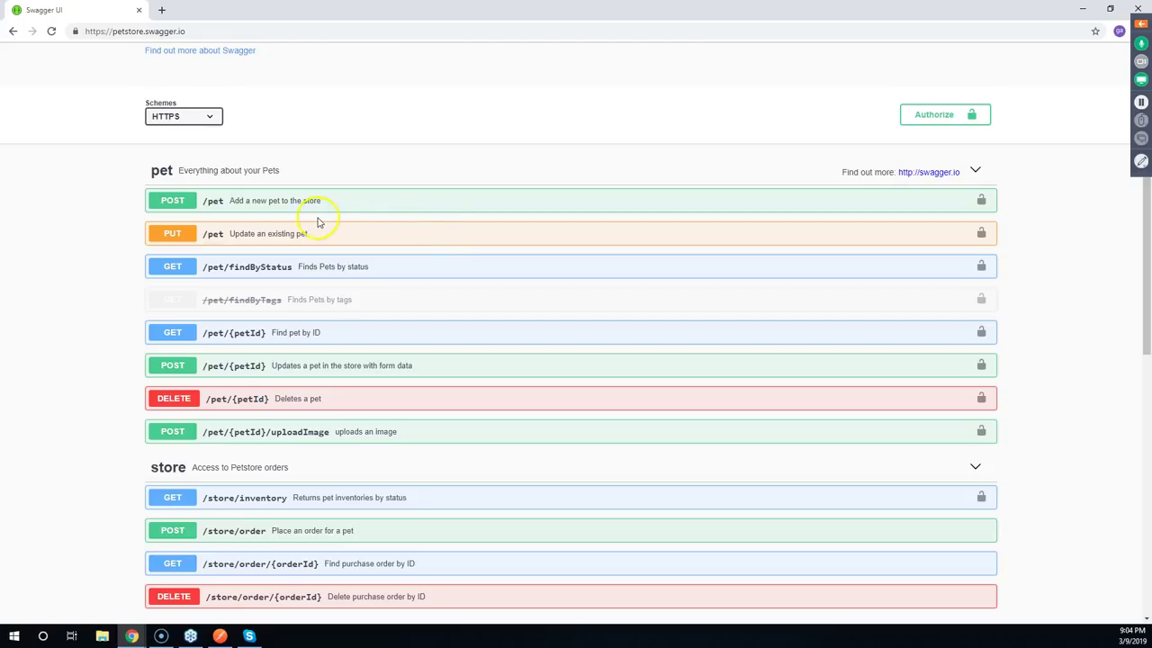
left_click(283, 201)
left_click(282, 200)
scroll(324, 226, "up", 2)
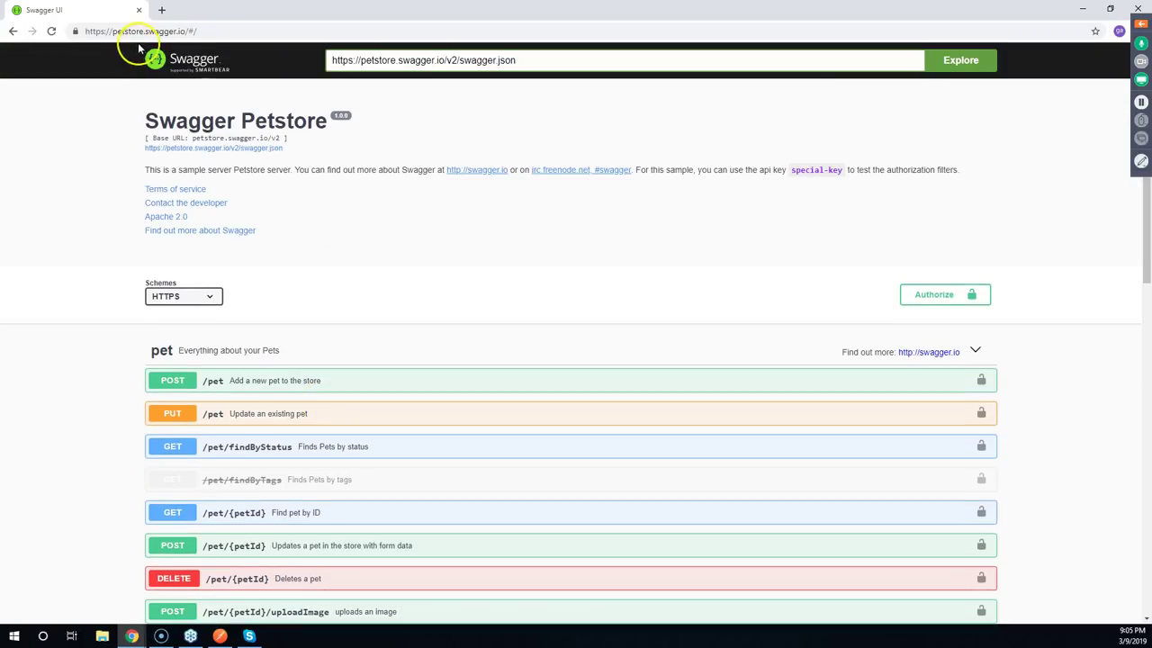
Highlight the petstore part of the page's web address
left_click_drag(112, 31, 151, 31)
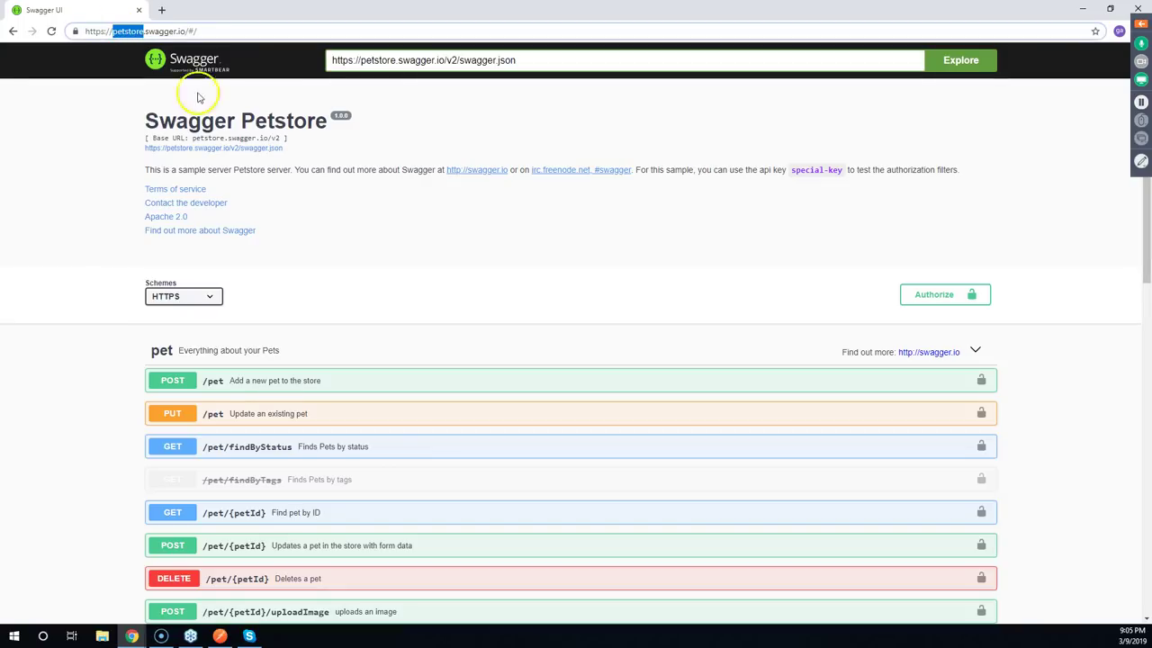
left_click(510, 254)
left_click(429, 237)
Examine the HTTP methods and paths listed for the pet, store and user groups, returning to the pet endpoints
scroll(441, 239, "down", 1)
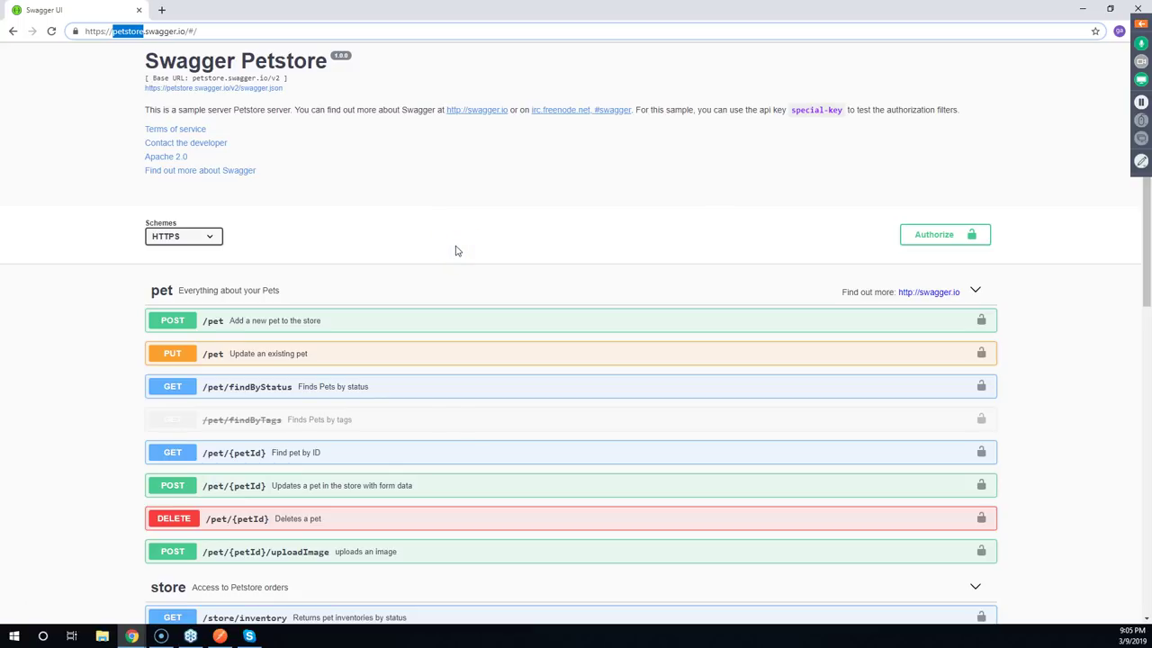
left_click(487, 264)
scroll(488, 267, "down", 8)
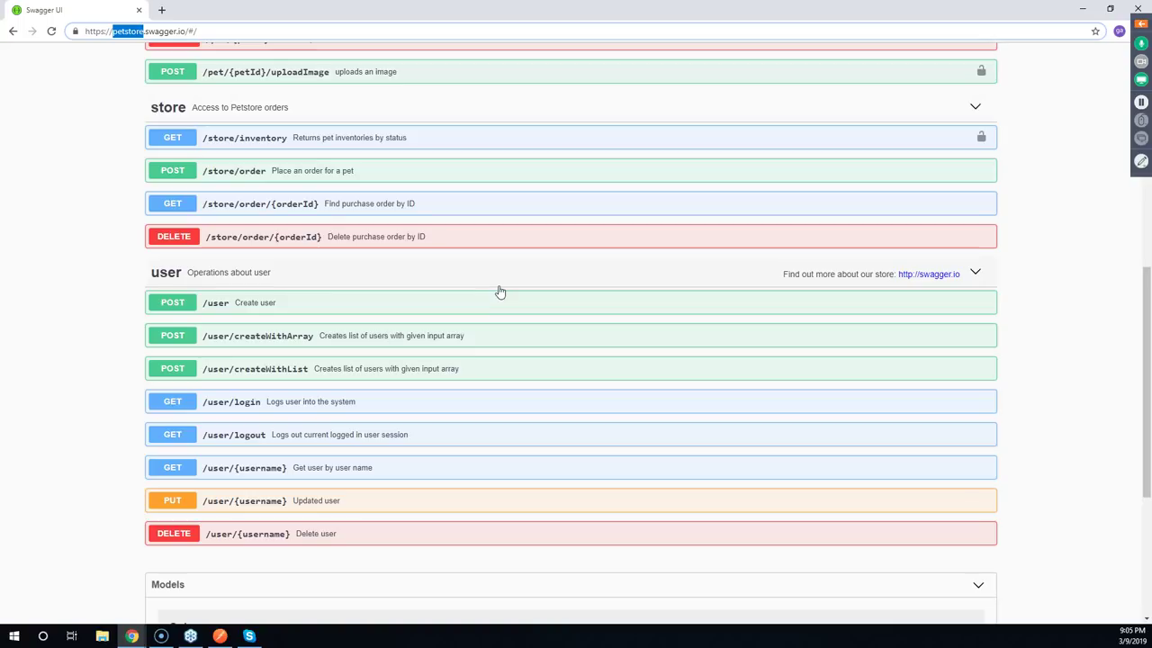
scroll(500, 291, "up", 3)
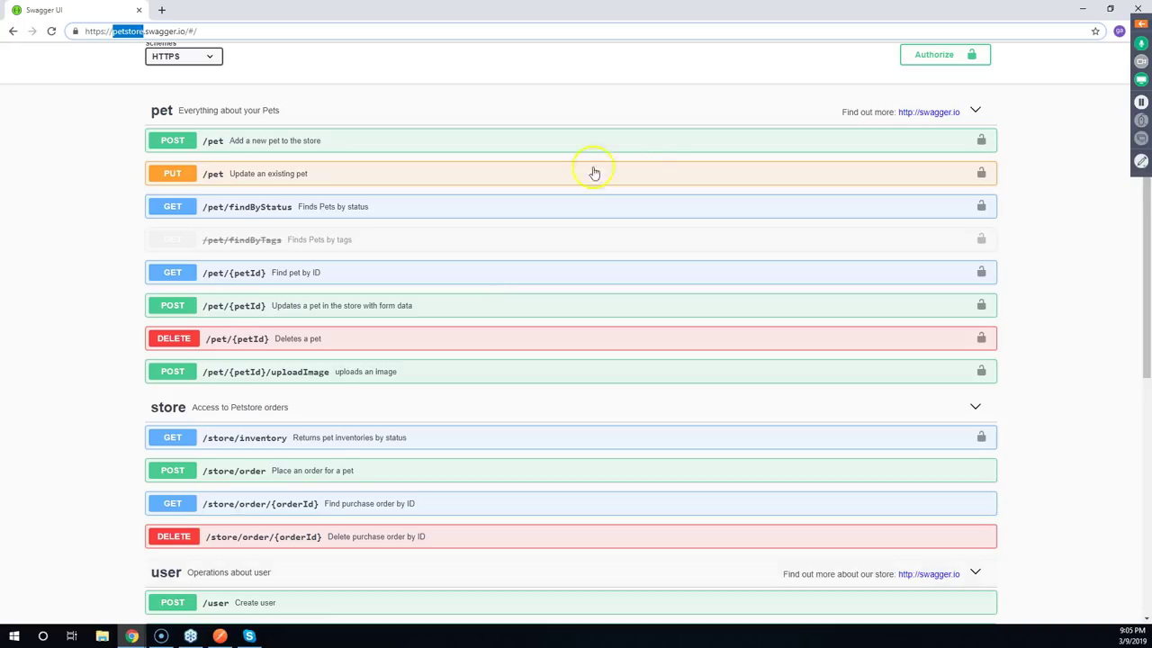
left_click(207, 146)
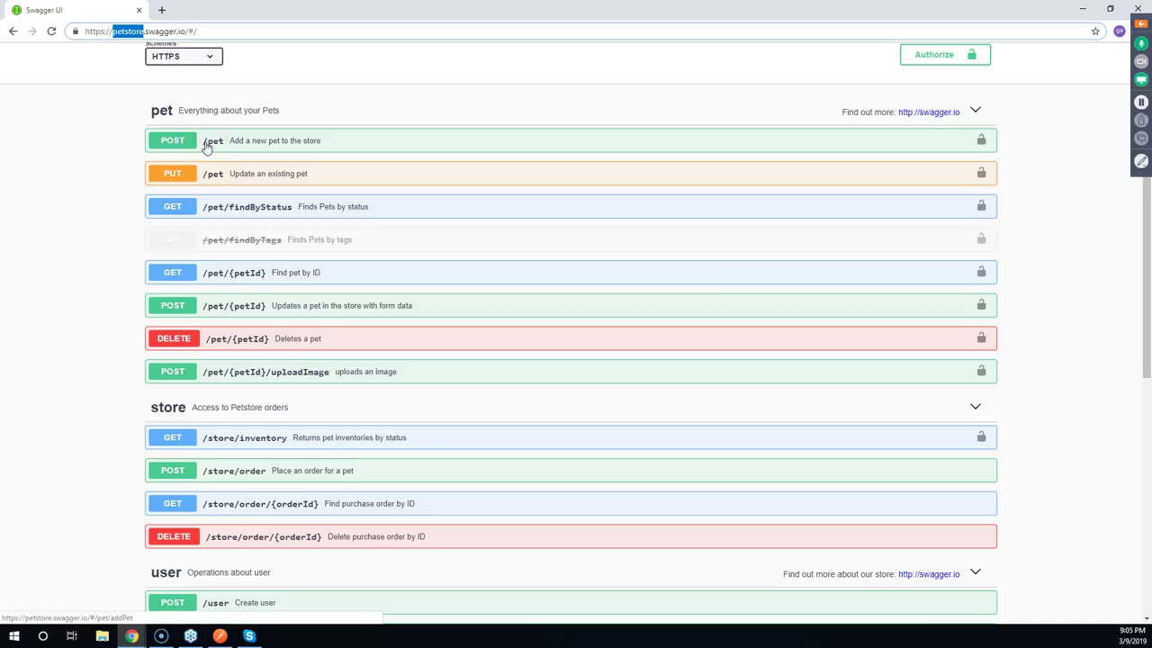
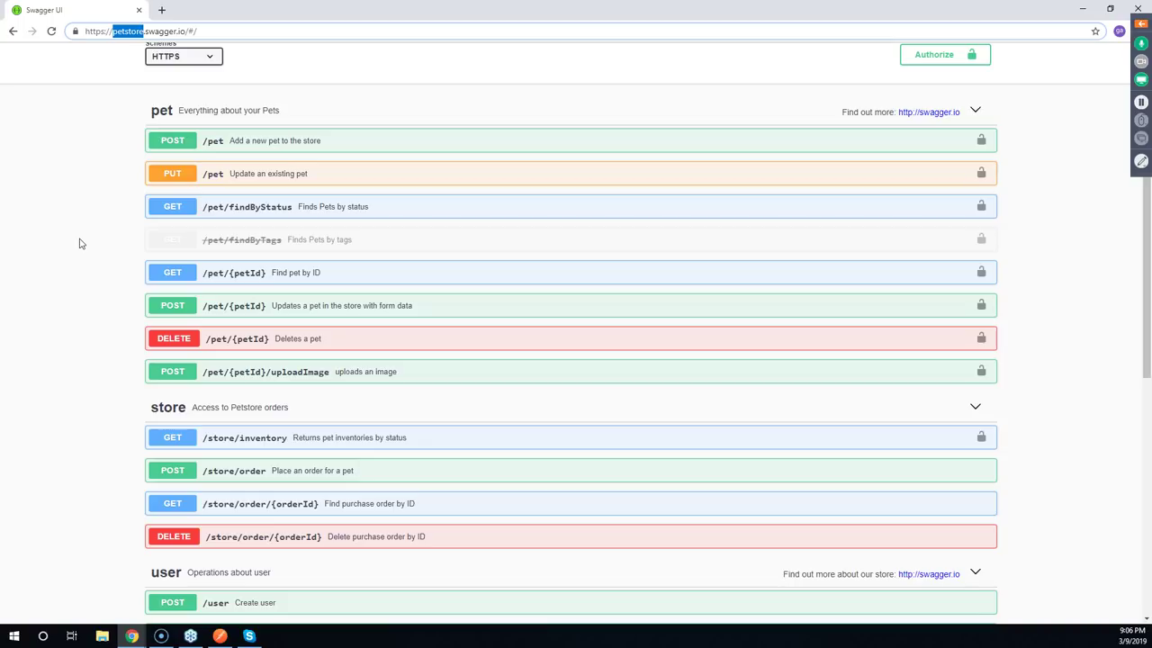
scroll(79, 243, "down", 3)
scroll(79, 243, "down", 10)
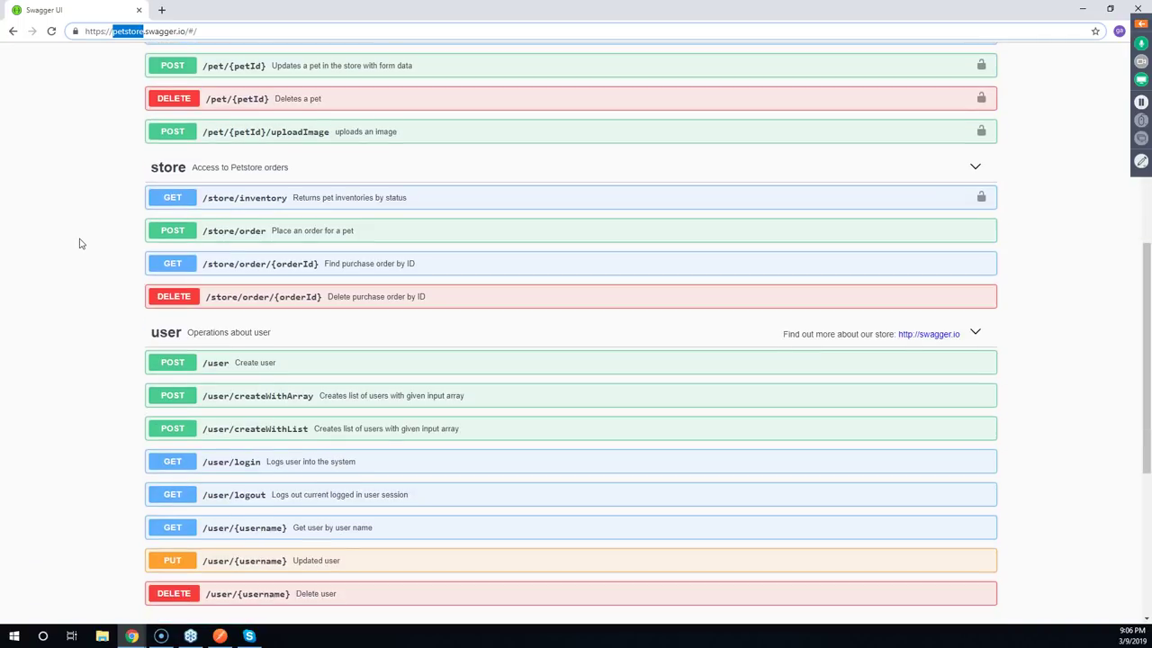
scroll(79, 243, "up", 13)
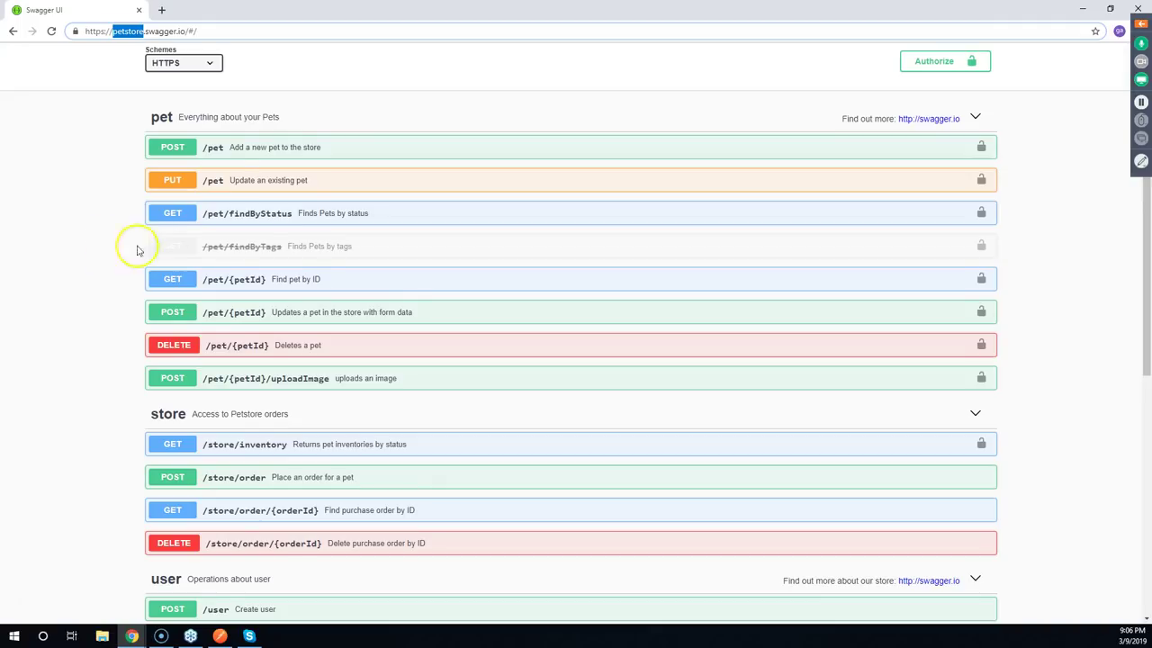
Open the GET /pet/findByStatus operation, try it out with status available and execute the request
left_click(173, 216)
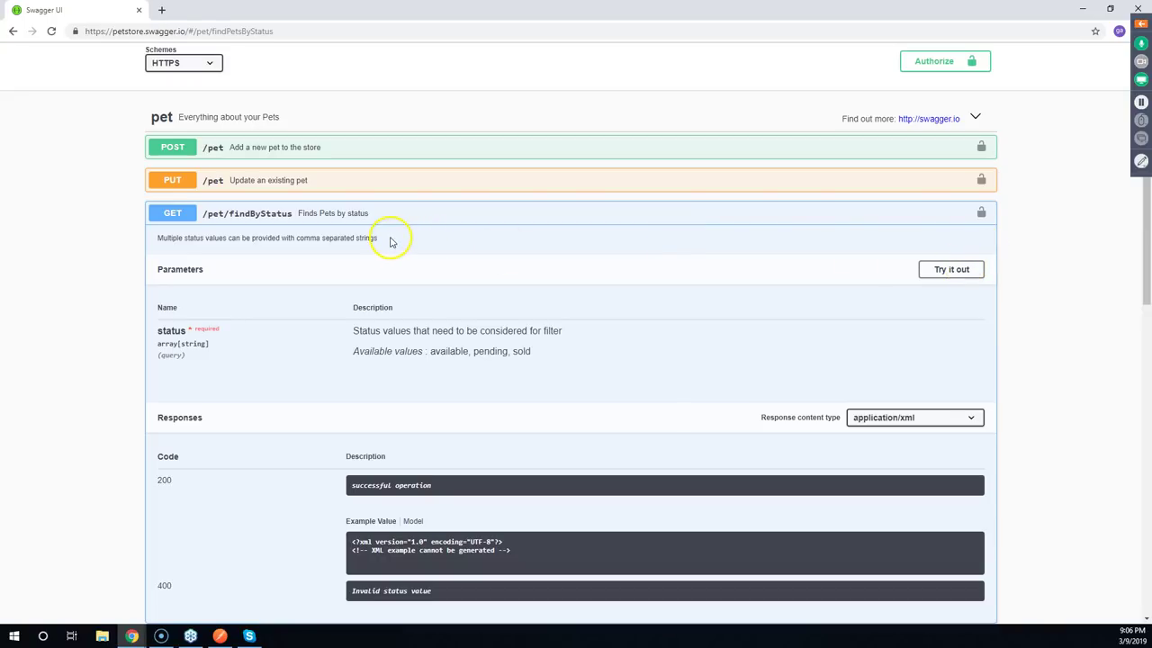
scroll(404, 226, "down", 1)
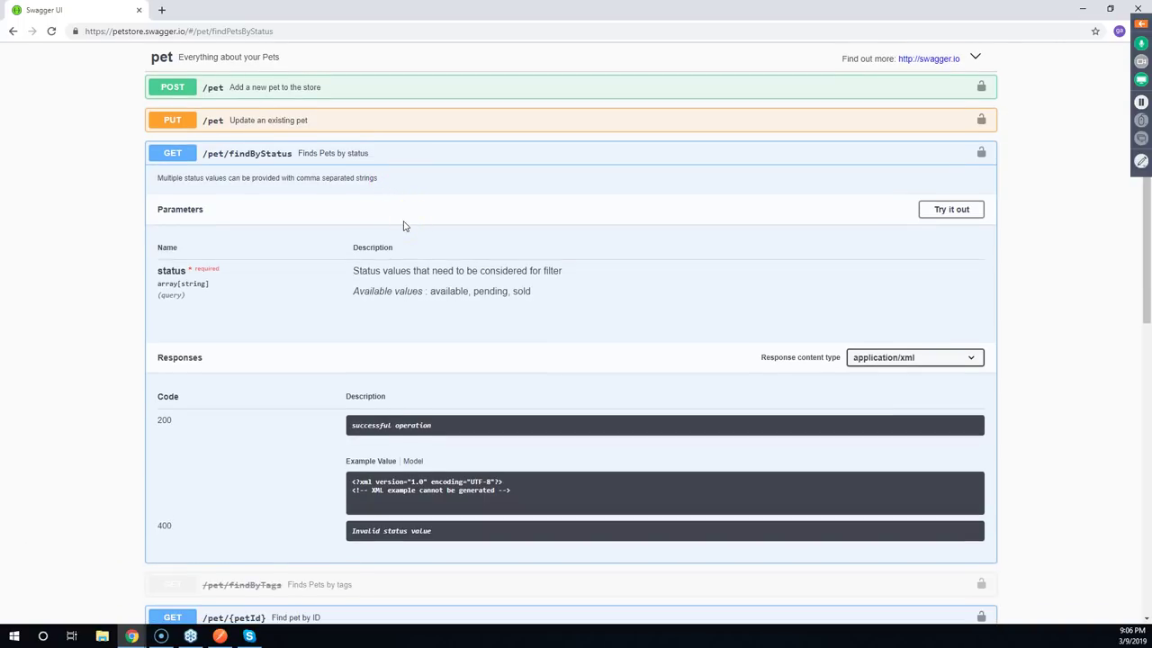
scroll(404, 226, "down", 1)
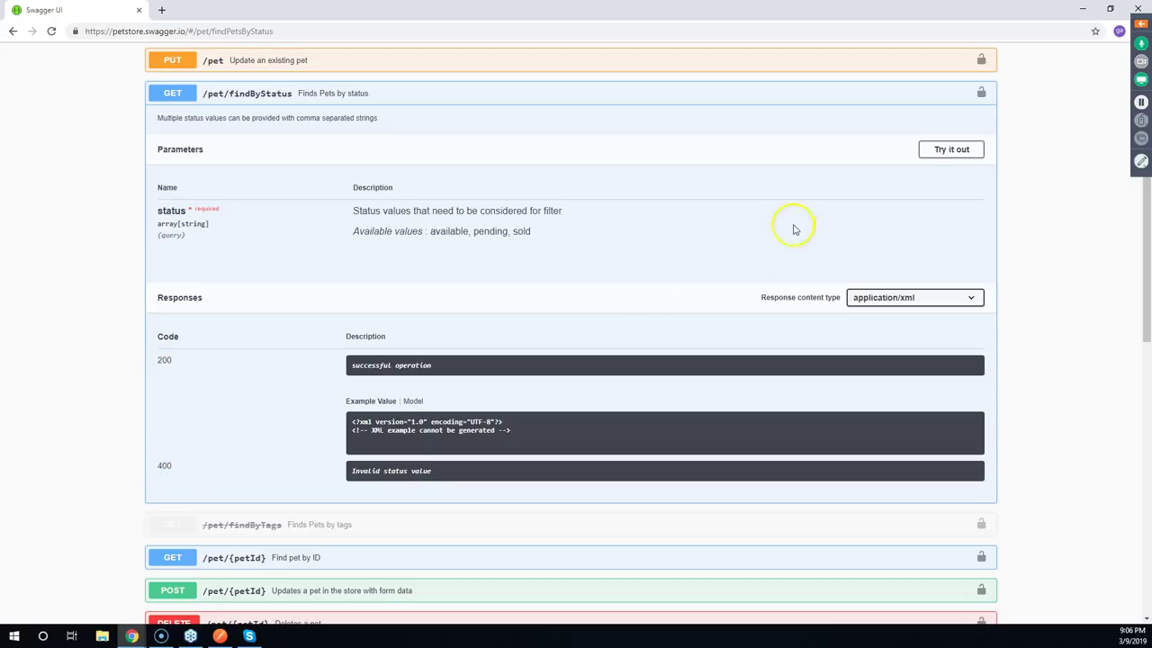
left_click(947, 152)
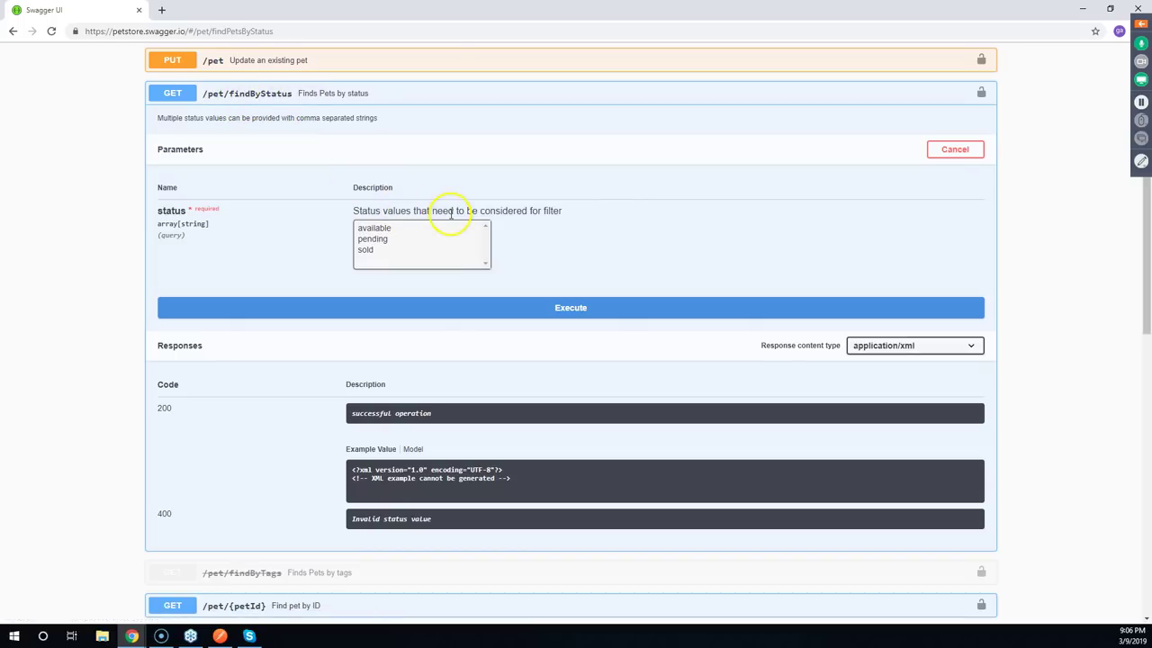
left_click(378, 228)
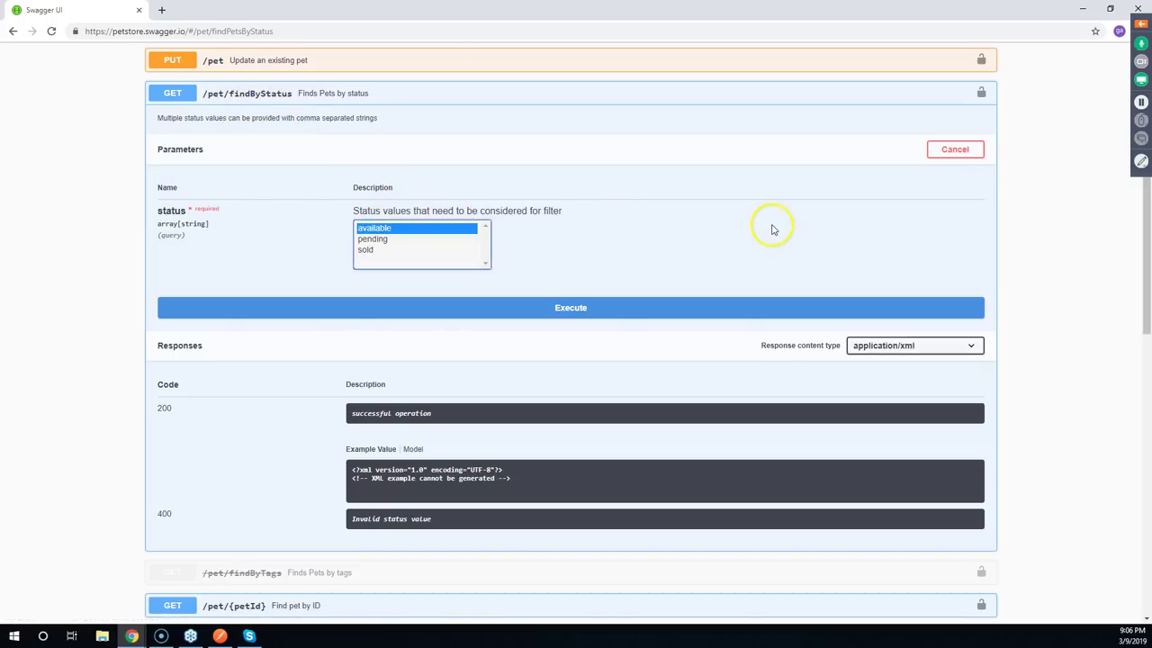
left_click(523, 310)
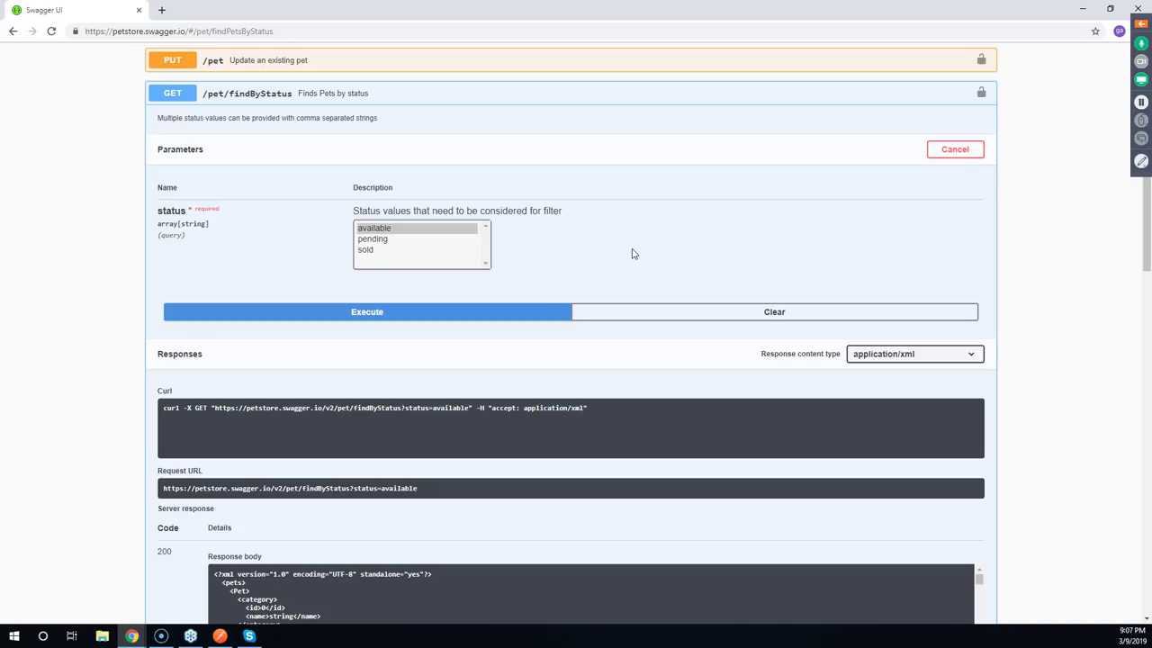
scroll(573, 257, "down", 1)
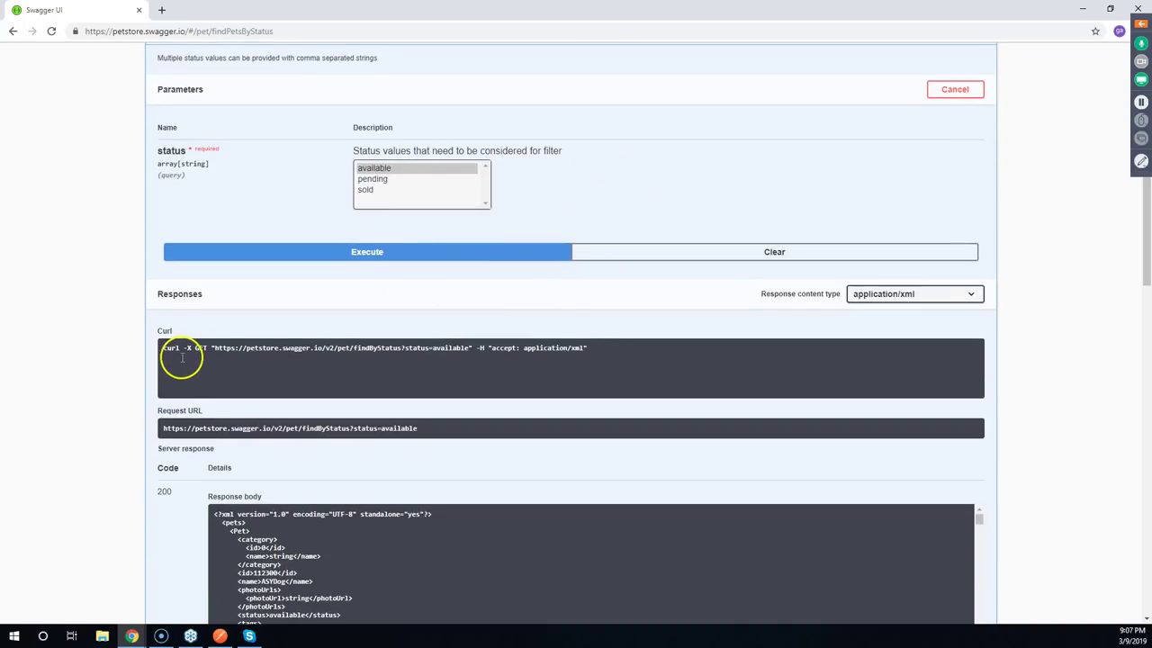
left_click(213, 351)
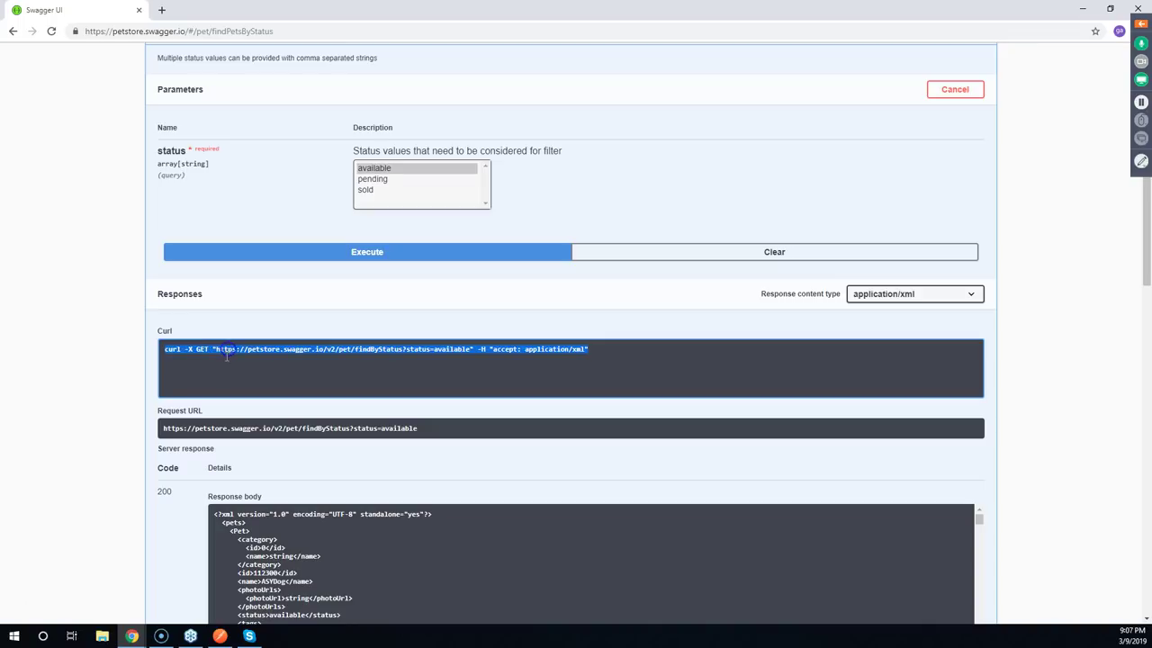
left_click(218, 358)
left_click_drag(216, 351, 406, 351)
left_click(354, 360)
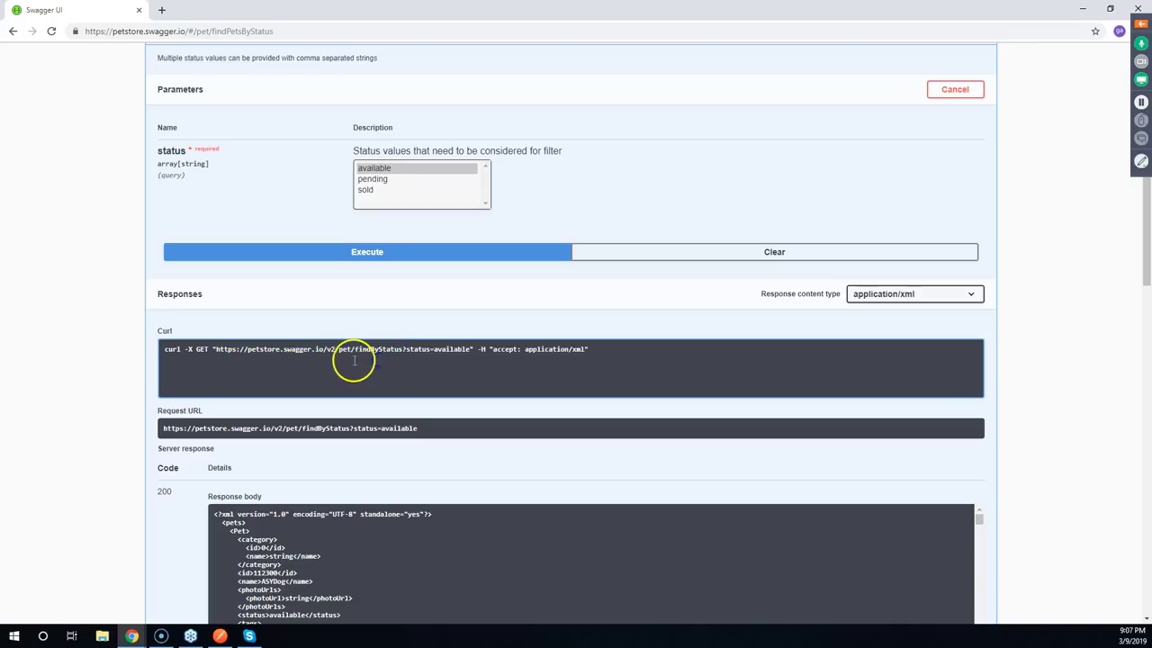
left_click_drag(339, 351, 217, 351)
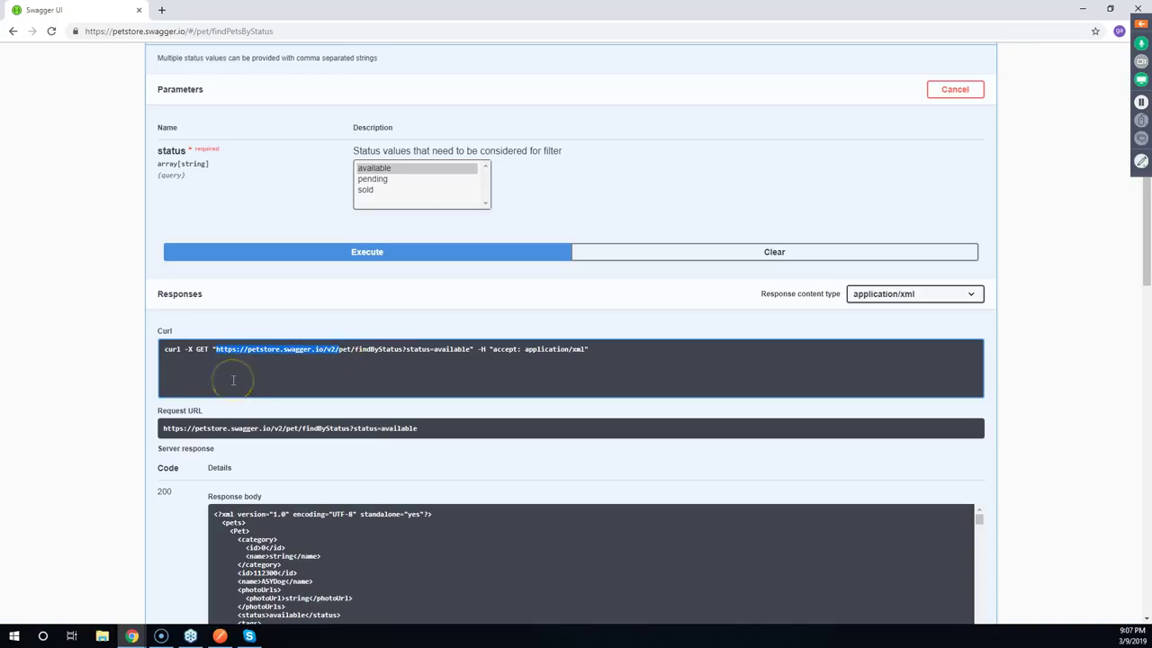
scroll(258, 380, "up", 2)
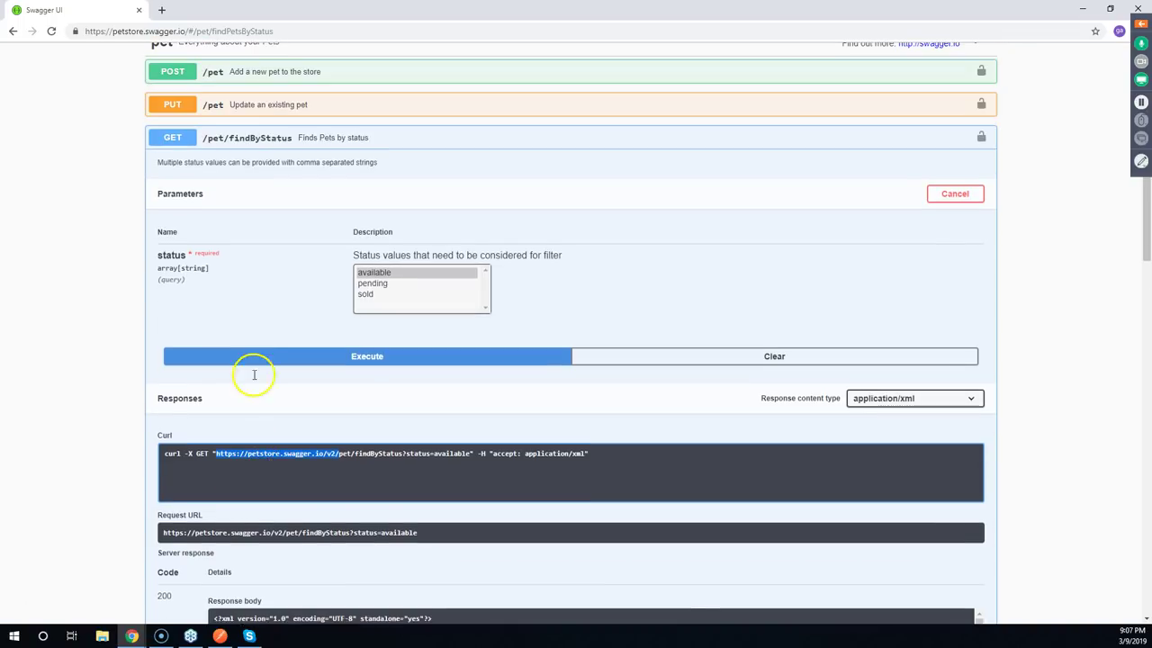
scroll(306, 449, "up", 1)
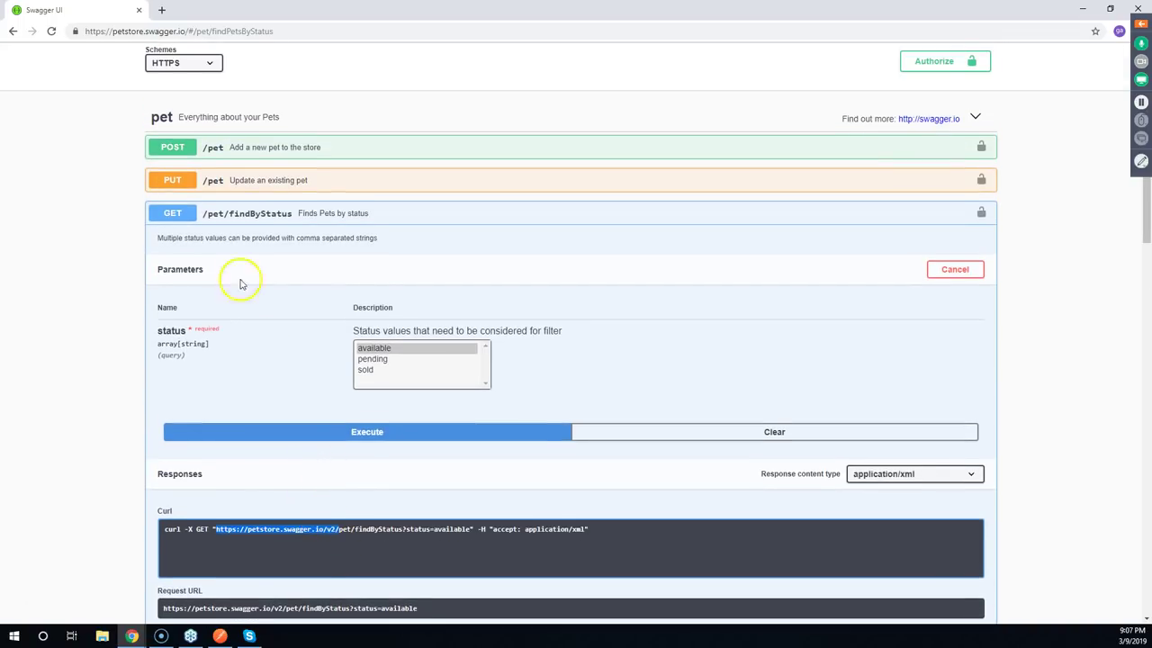
scroll(149, 180, "down", 3)
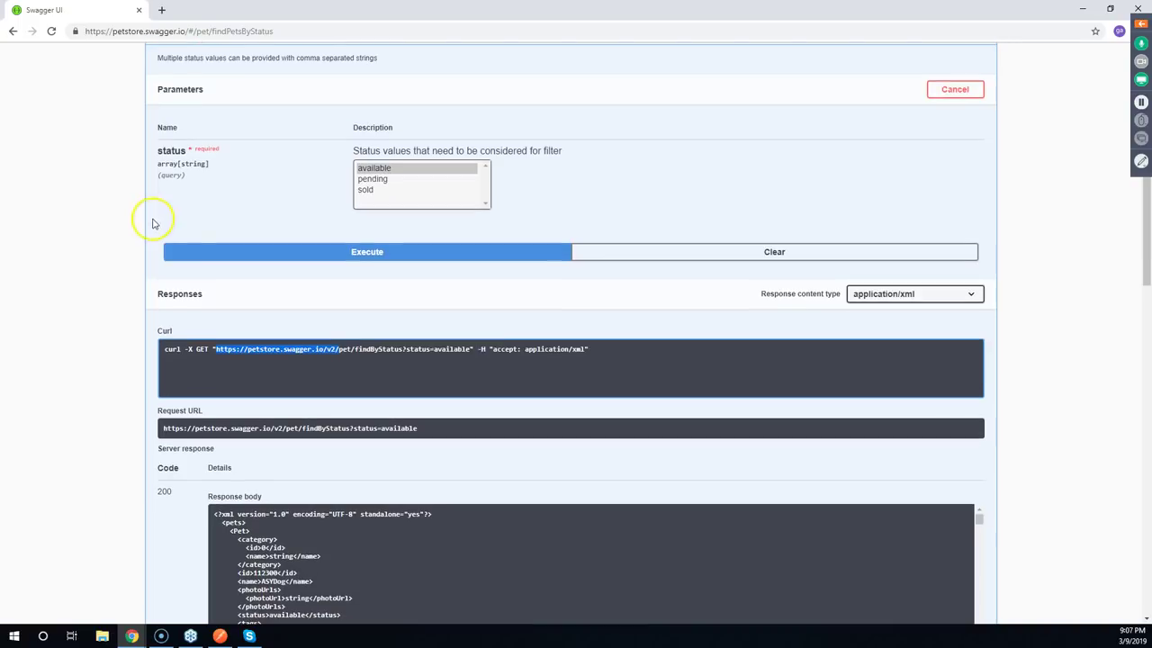
Highlight in turn the base address, the pet/findByStatus path and the status query parameter in the curl command's URL
left_click(359, 354)
left_click_drag(340, 351, 217, 350)
left_click(339, 350)
left_click_drag(341, 351, 407, 347)
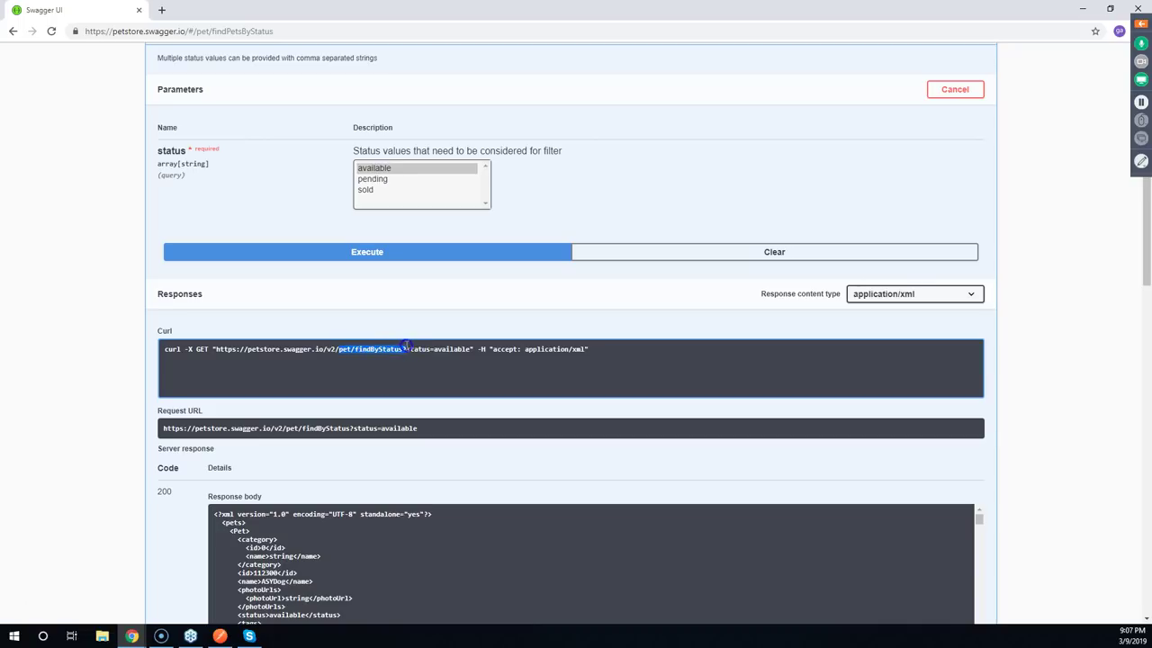
left_click(404, 349)
left_click_drag(407, 350, 457, 350)
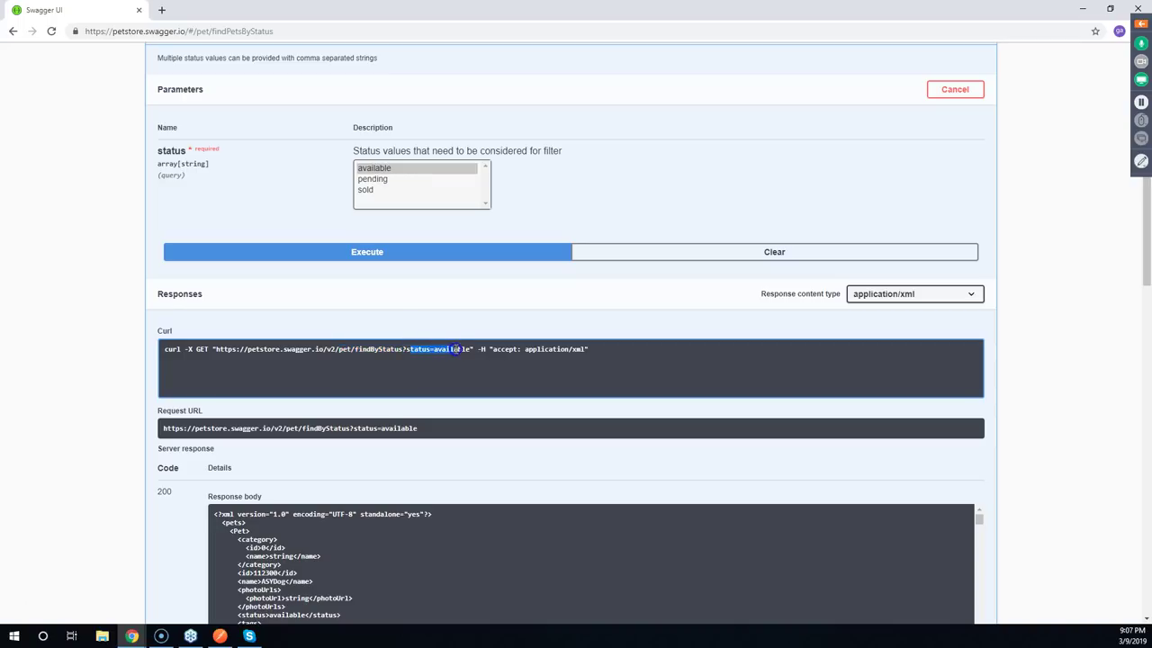
left_click(447, 350)
left_click(394, 175)
left_click_drag(471, 349, 216, 351)
right_click(230, 351)
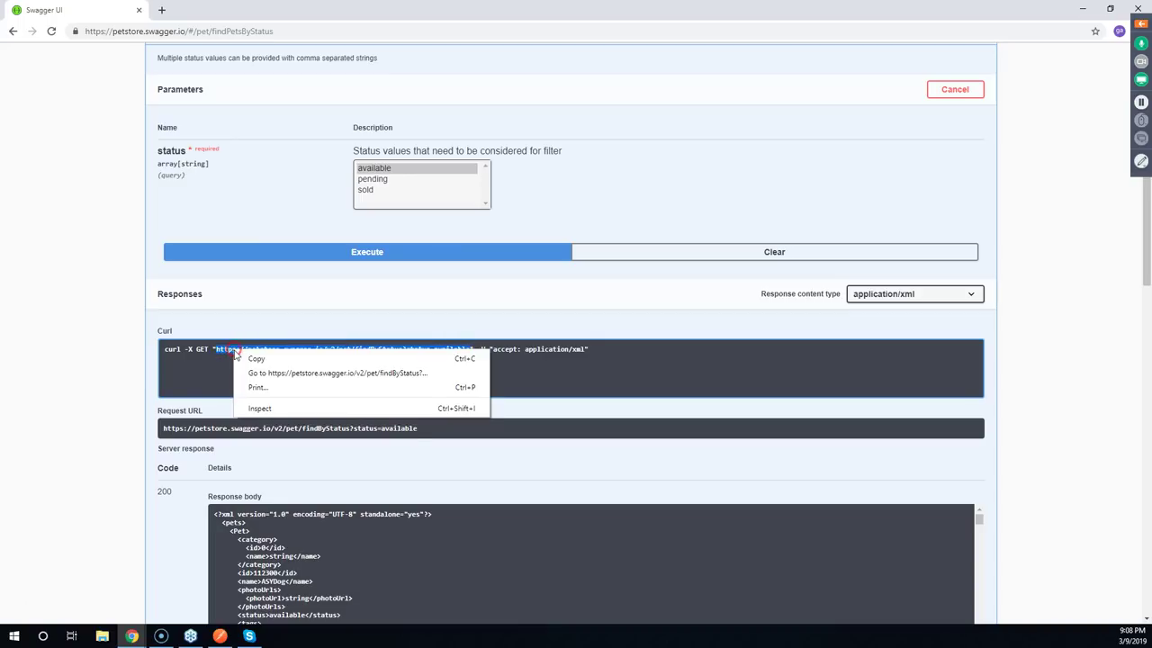
left_click(244, 360)
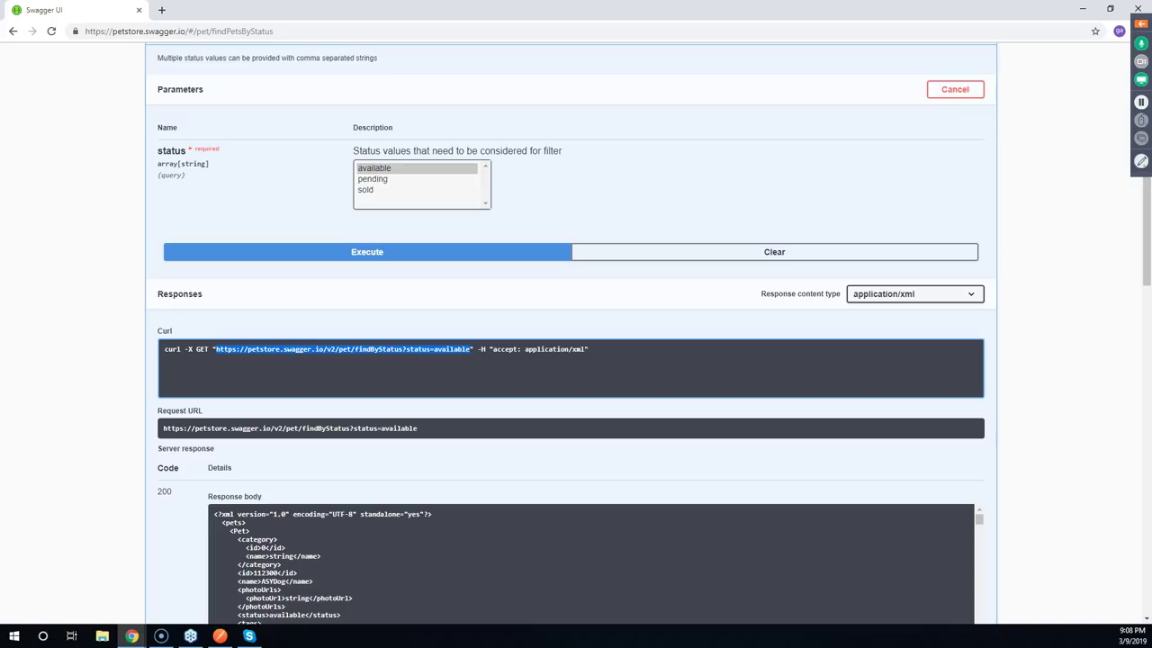
left_click(219, 636)
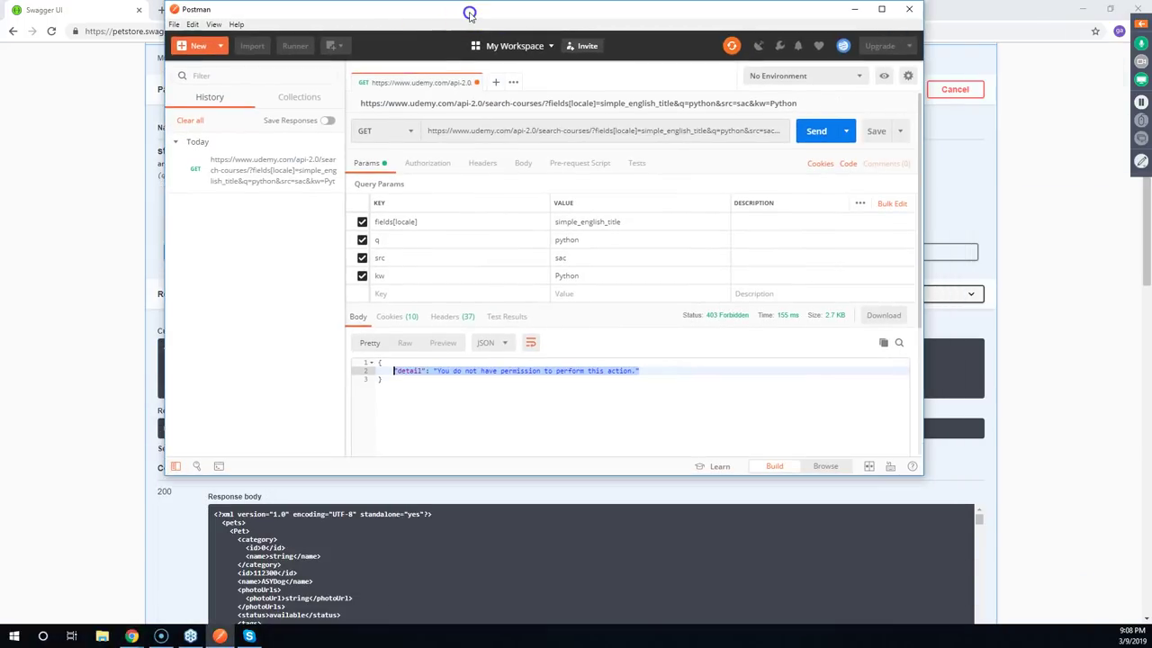
double_click(470, 14)
left_click(676, 123)
key("ctrl+a")
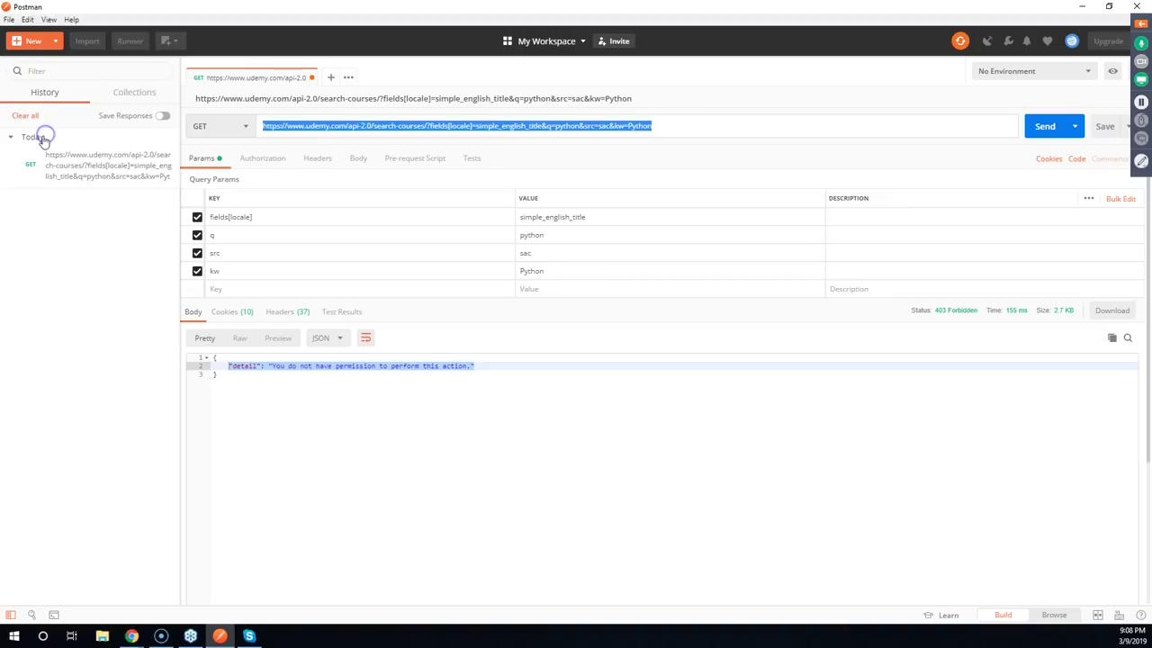
key("ctrl+v")
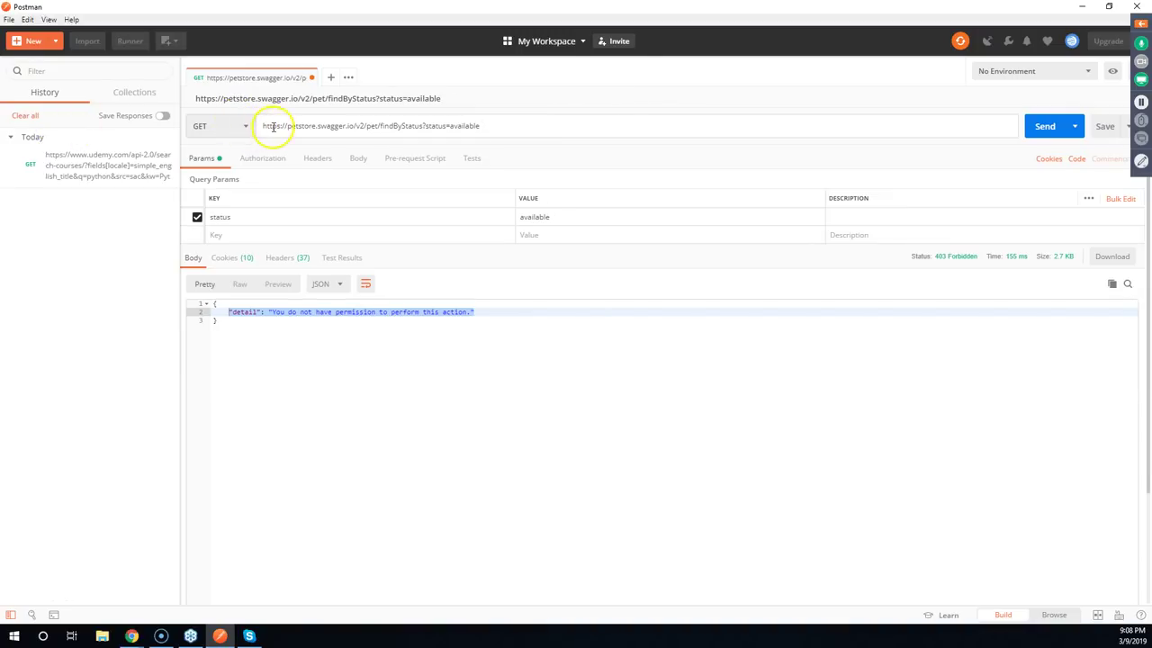
left_click(491, 124)
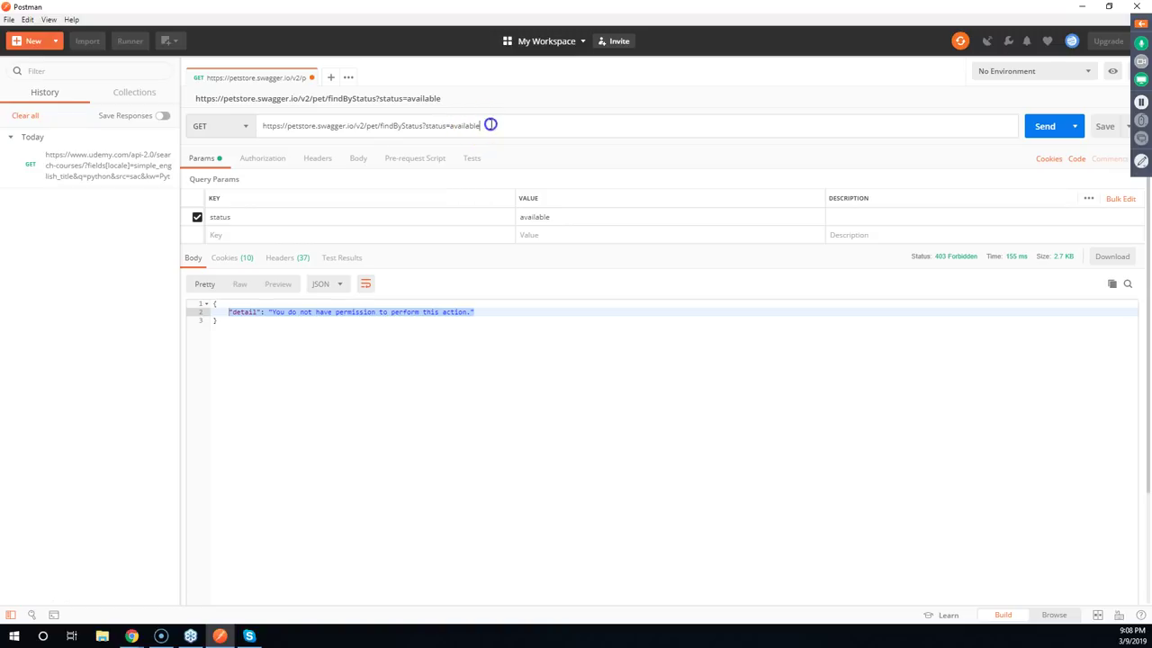
Keep GET as the request method, send the findByStatus request and look through the JSON response body
left_click(248, 126)
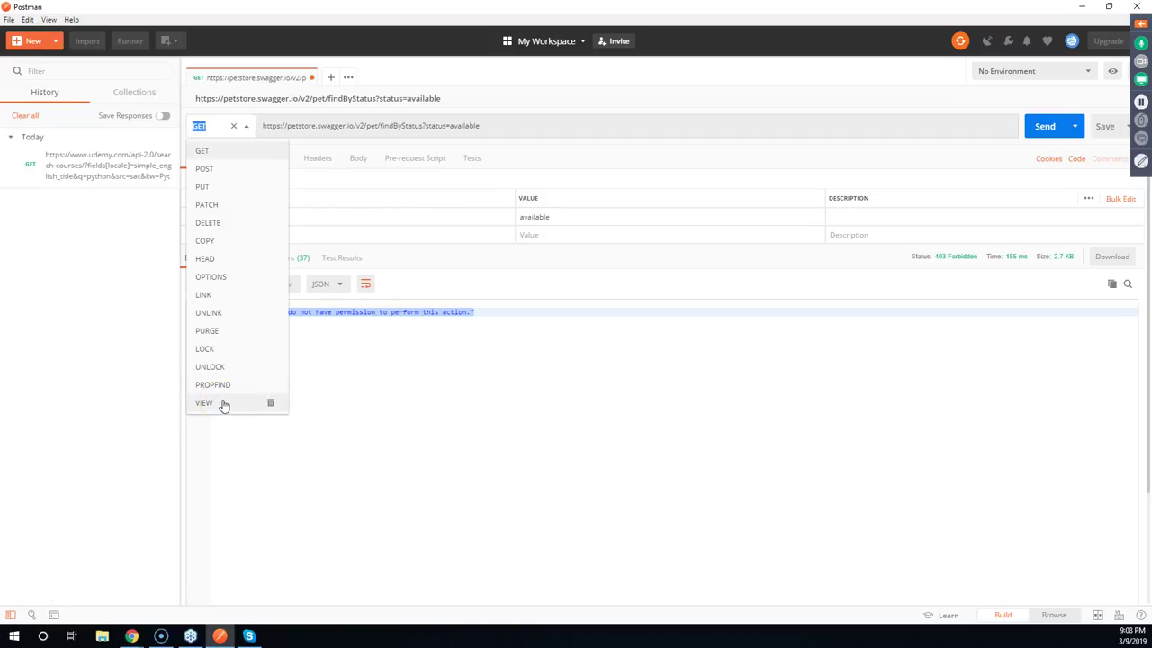
left_click(980, 165)
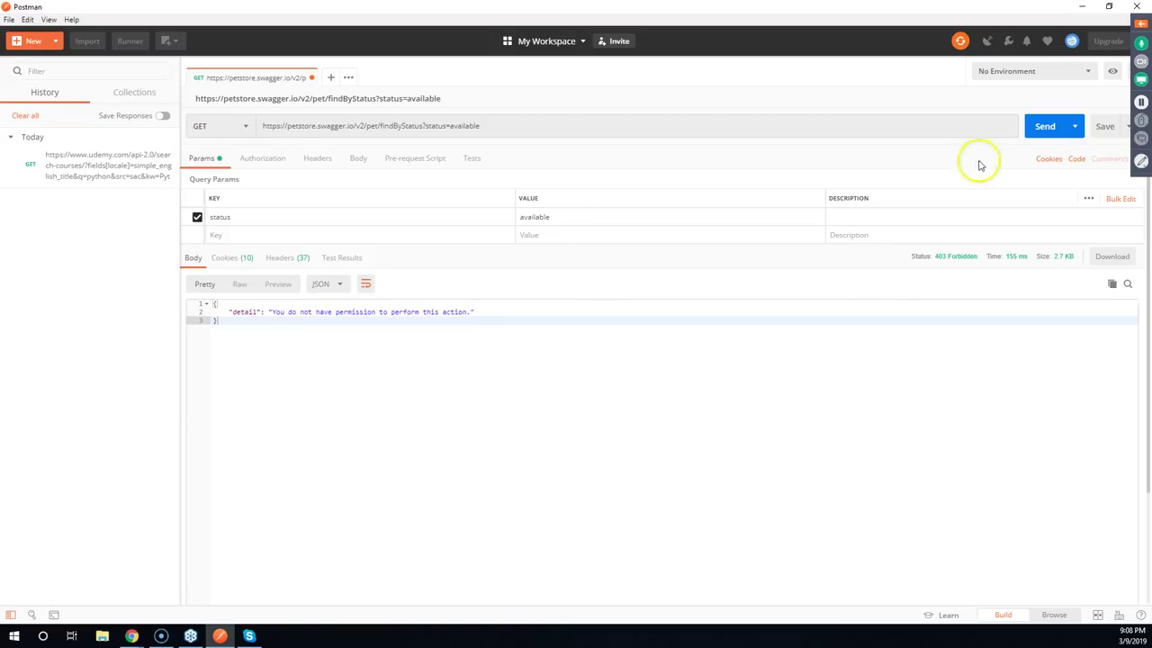
left_click(1046, 129)
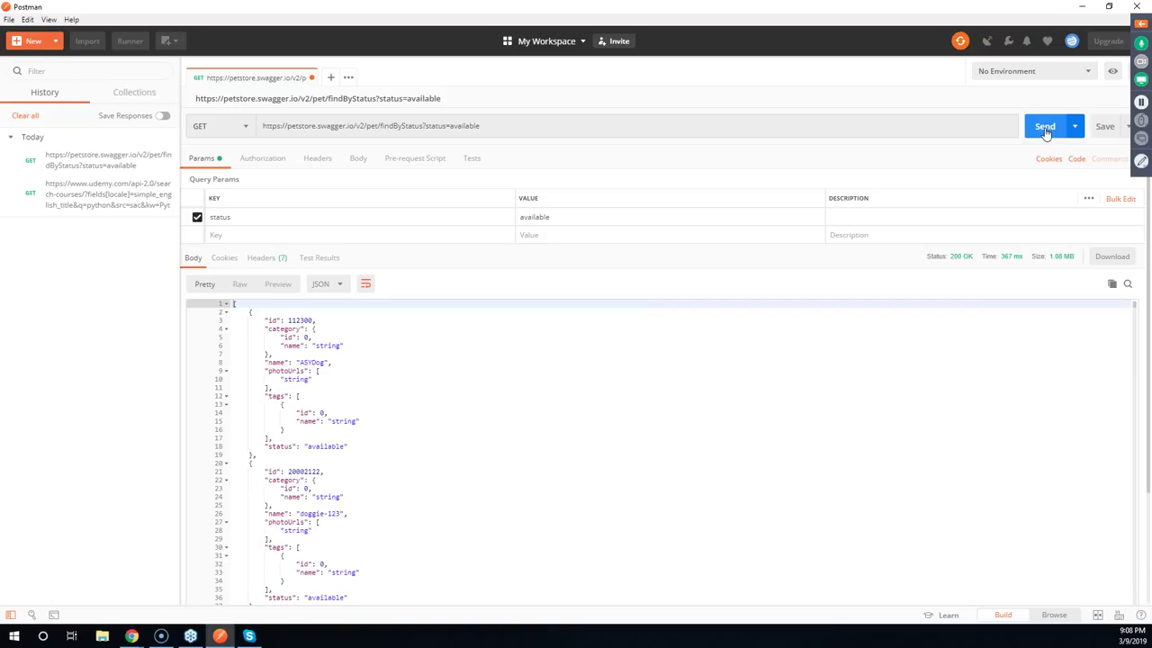
scroll(709, 437, "down", 8)
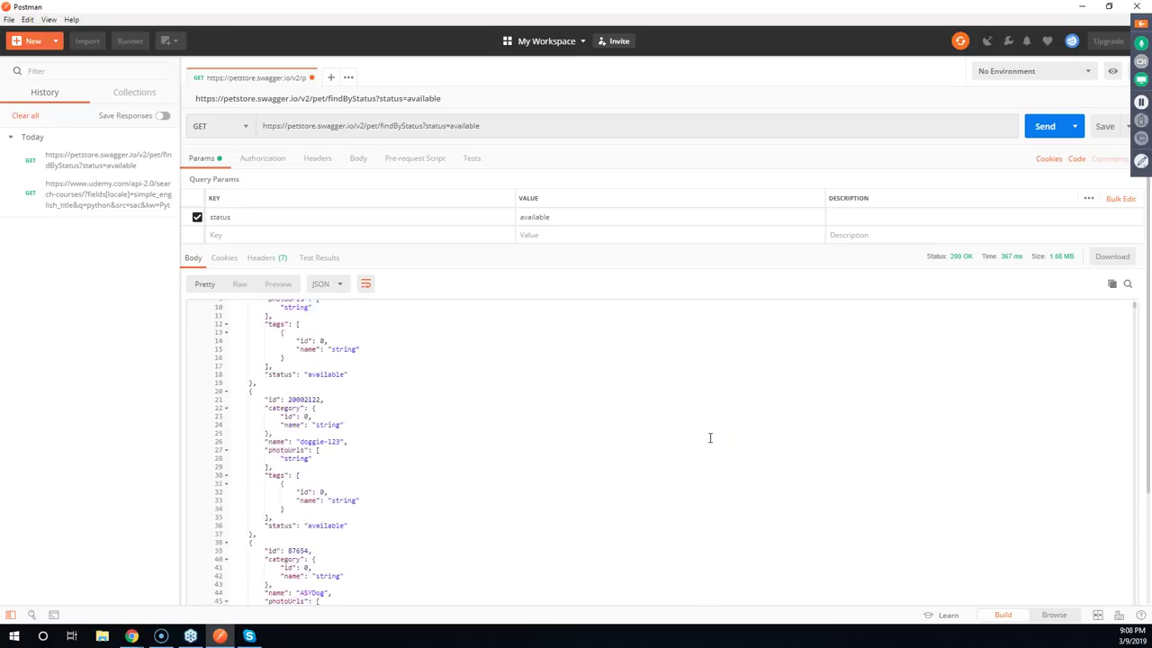
scroll(711, 441, "down", 13)
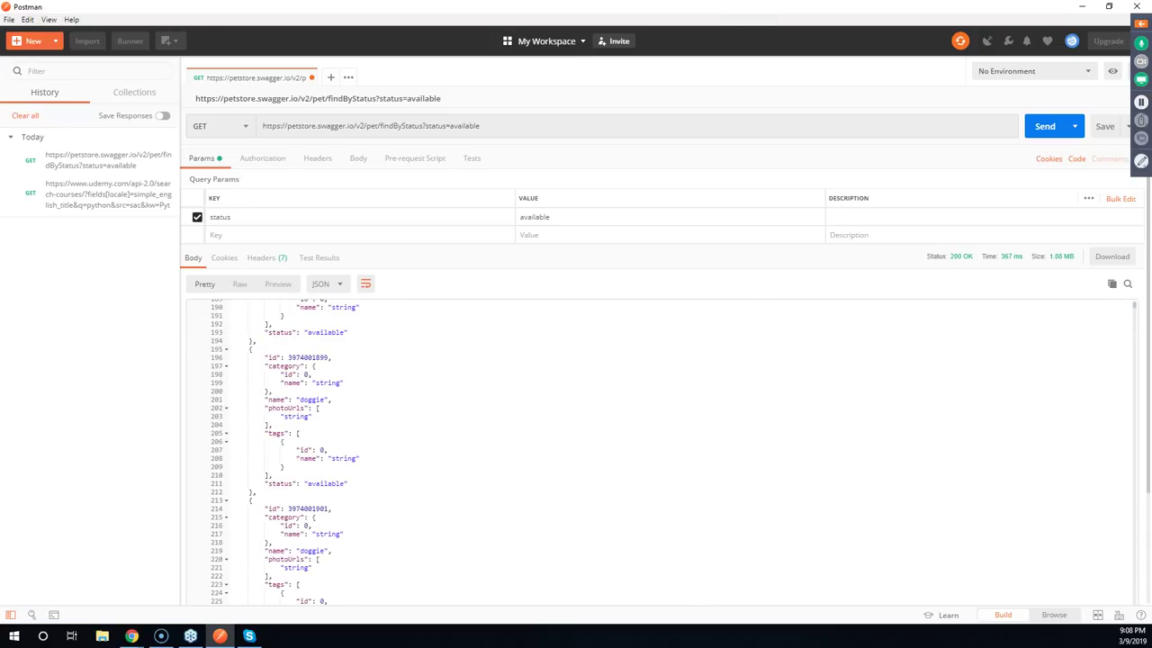
Return to the Swagger UI page in Chrome and check which response content types the findByStatus operation offers
key("alt+Tab")
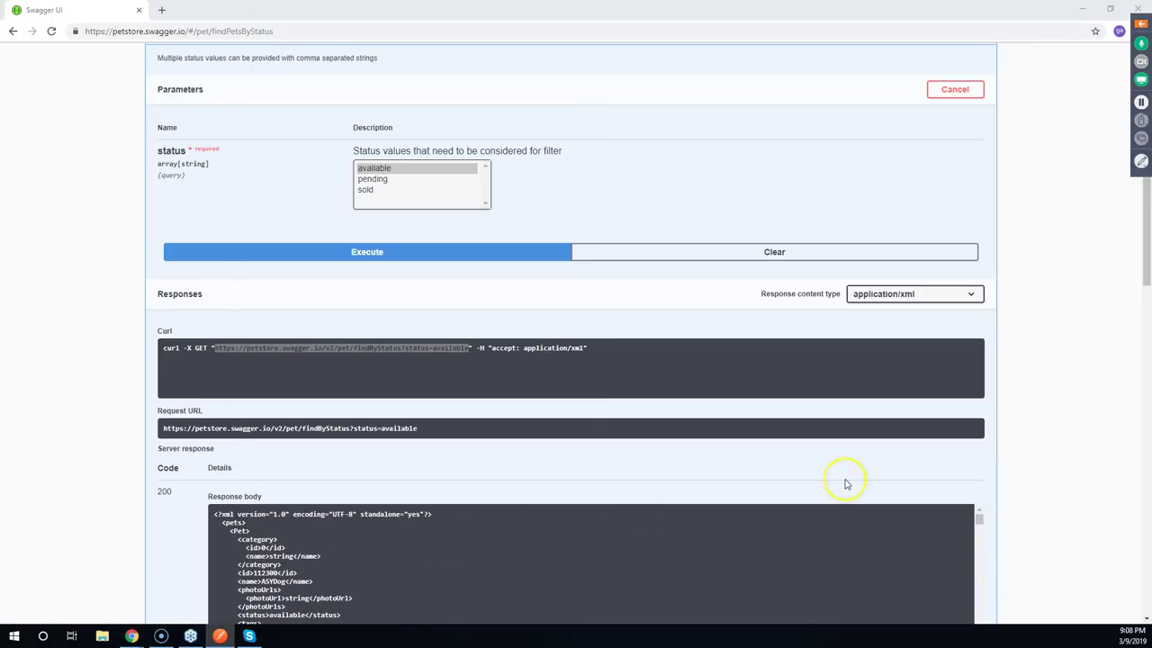
scroll(1058, 405, "down", 3)
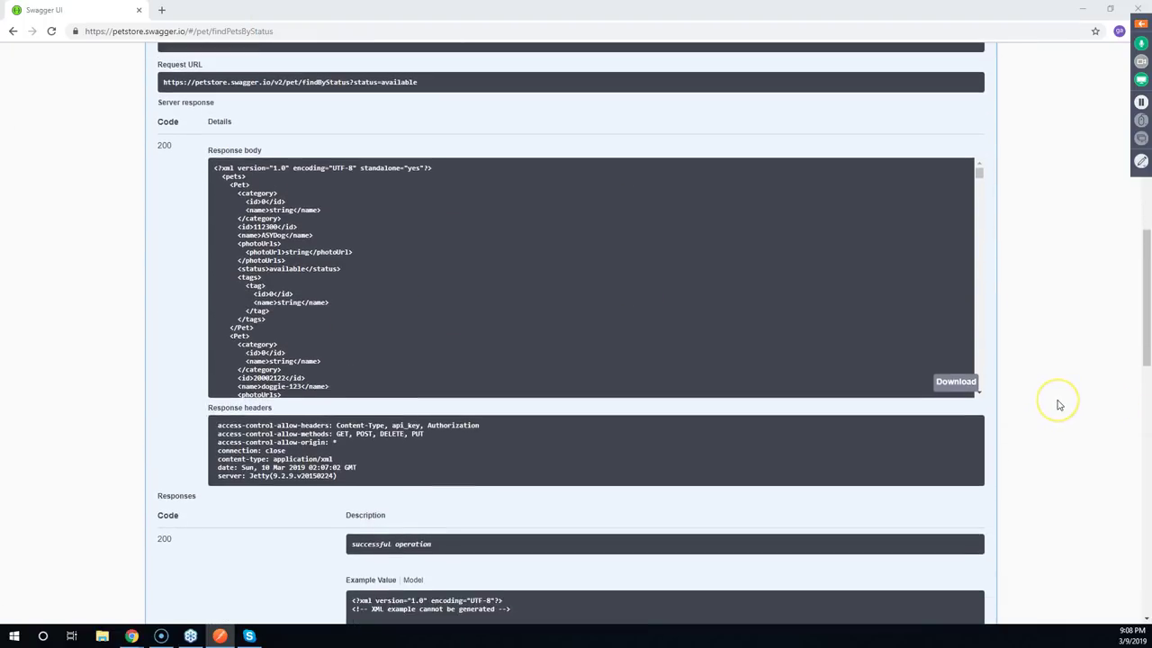
scroll(1058, 405, "up", 2)
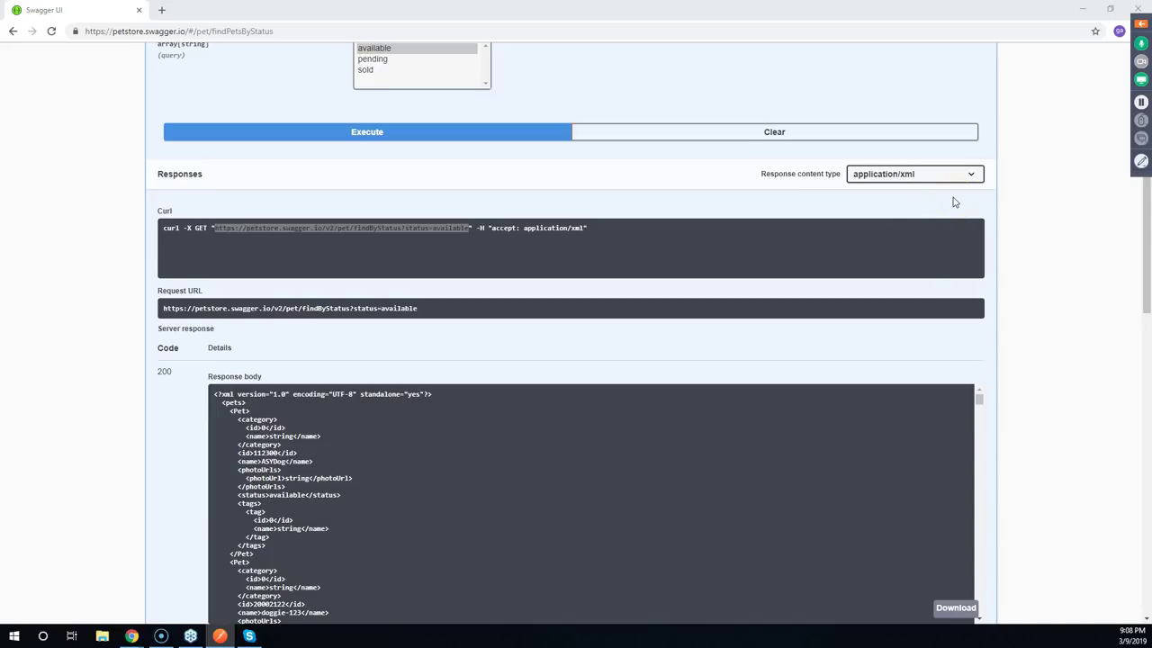
scroll(955, 201, "up", 2)
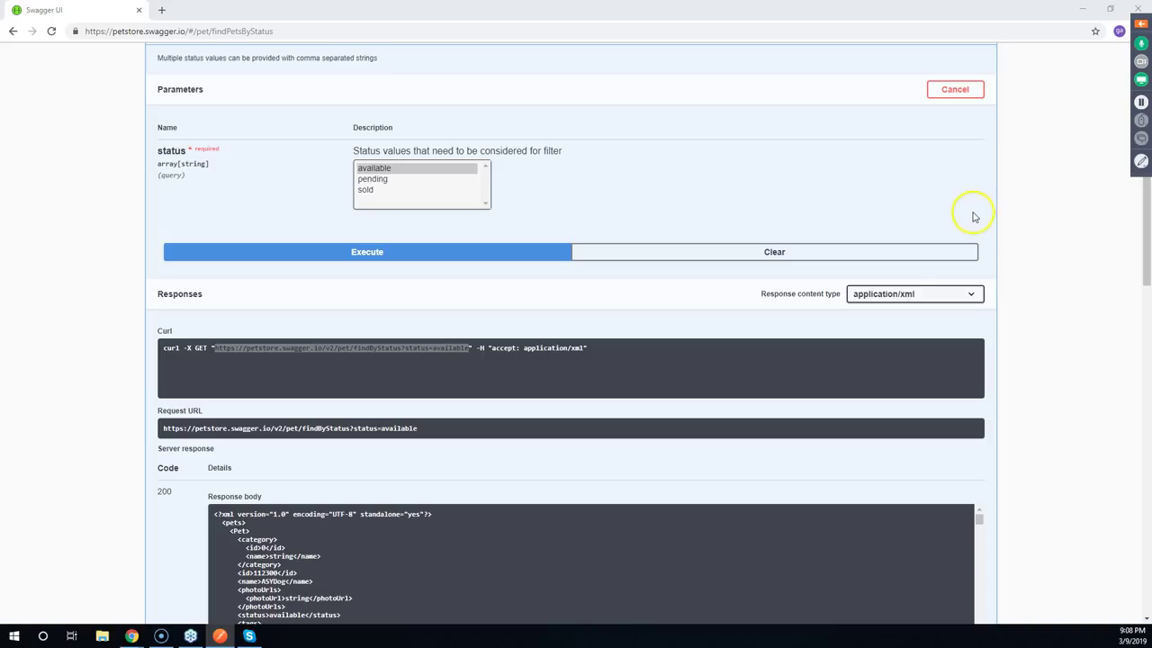
left_click(947, 303)
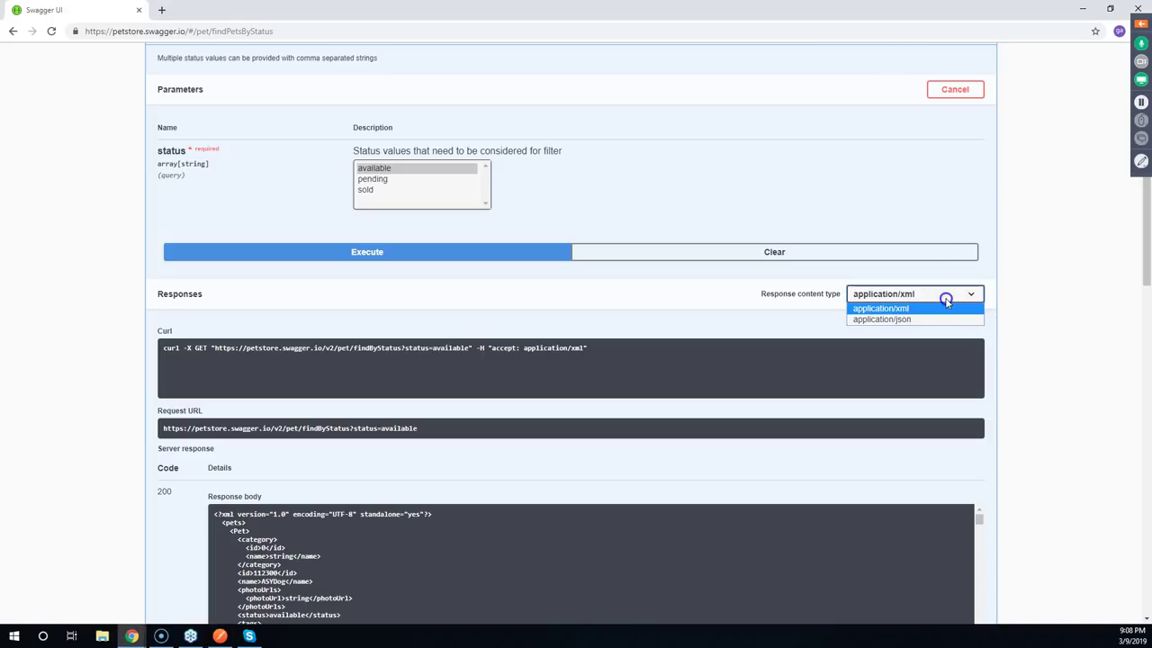
left_click(1023, 300)
Examine the XML response body, highlighting its opening lines with the first pet record and reading through the following pets
scroll(1035, 304, "down", 3)
scroll(1035, 305, "down", 1)
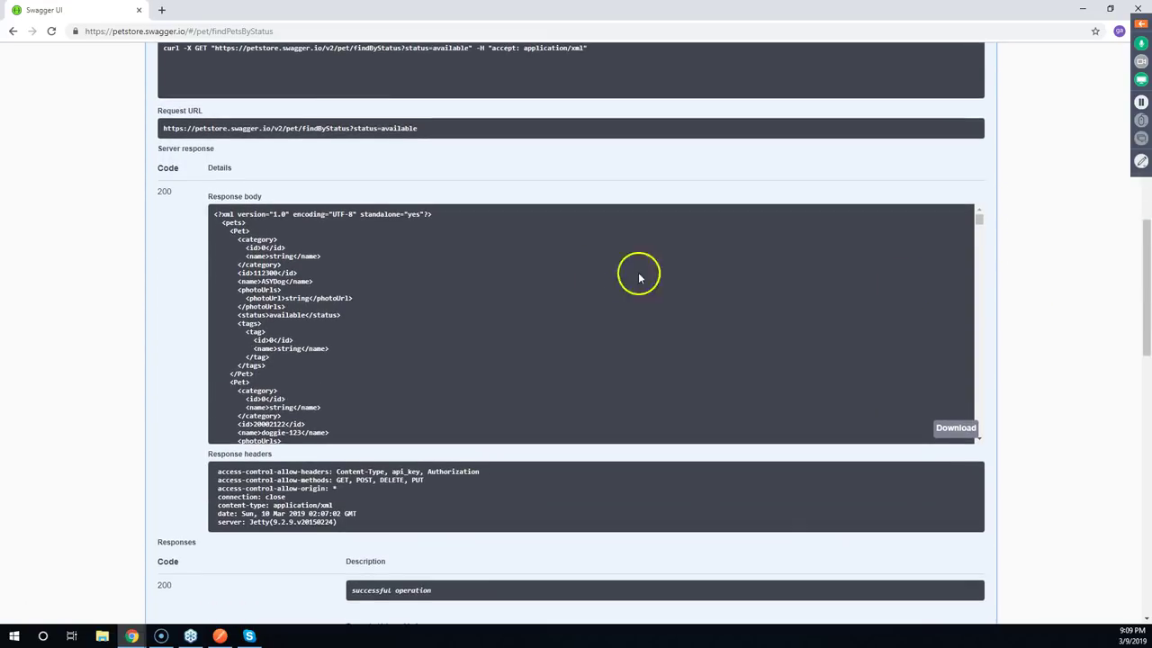
triple_click(214, 215)
left_click_drag(206, 198, 265, 297)
left_click(221, 220)
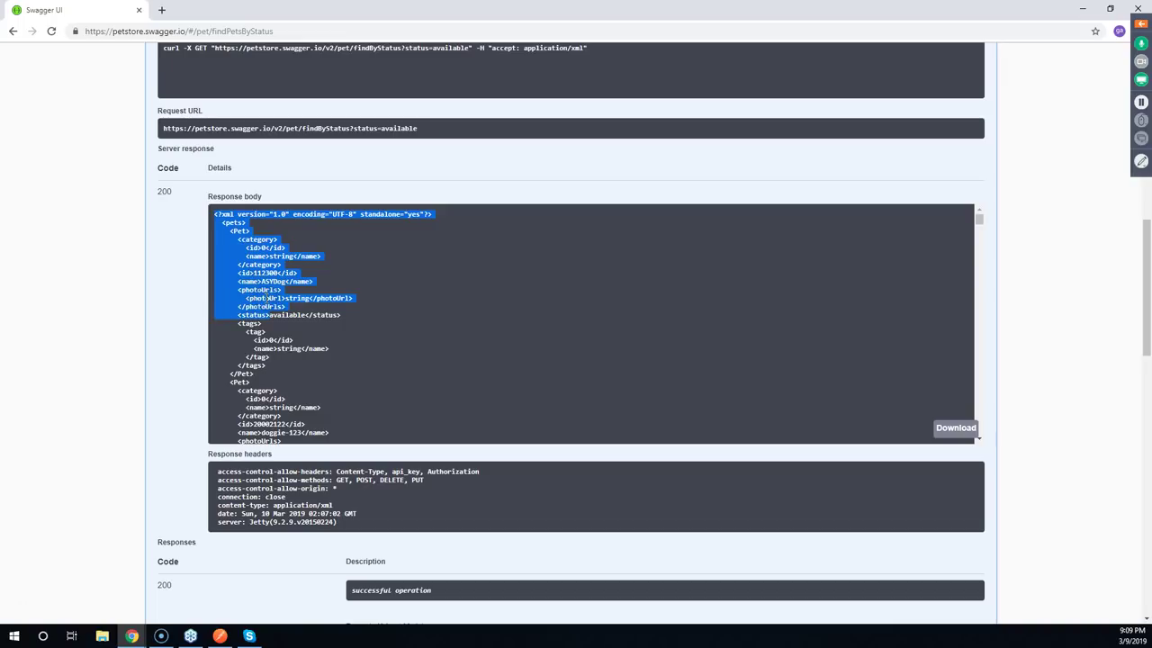
left_click(295, 295)
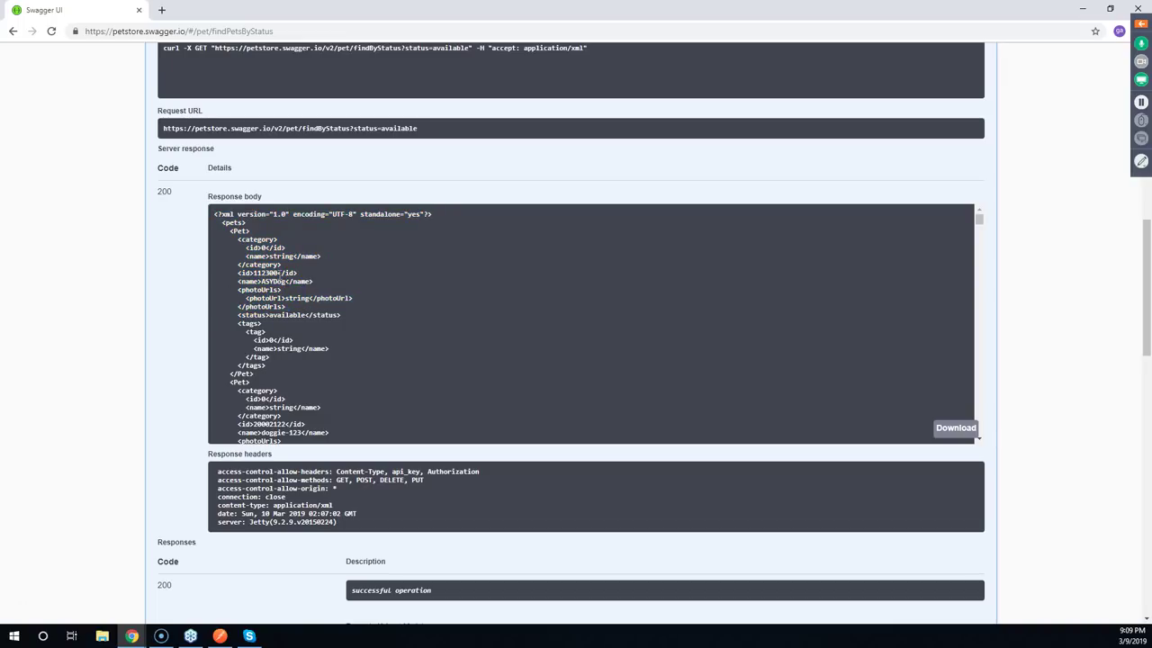
scroll(281, 281, "down", 3)
scroll(283, 288, "down", 8)
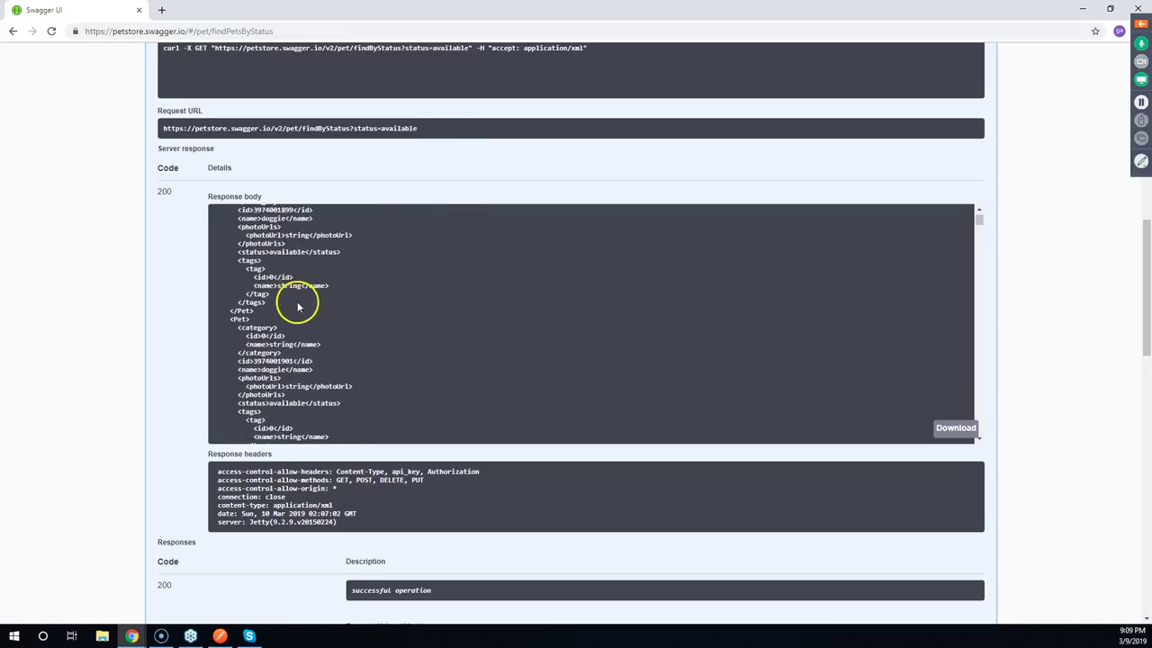
Set the findByStatus response content type to application/json and execute the request again
scroll(1054, 221, "up", 4)
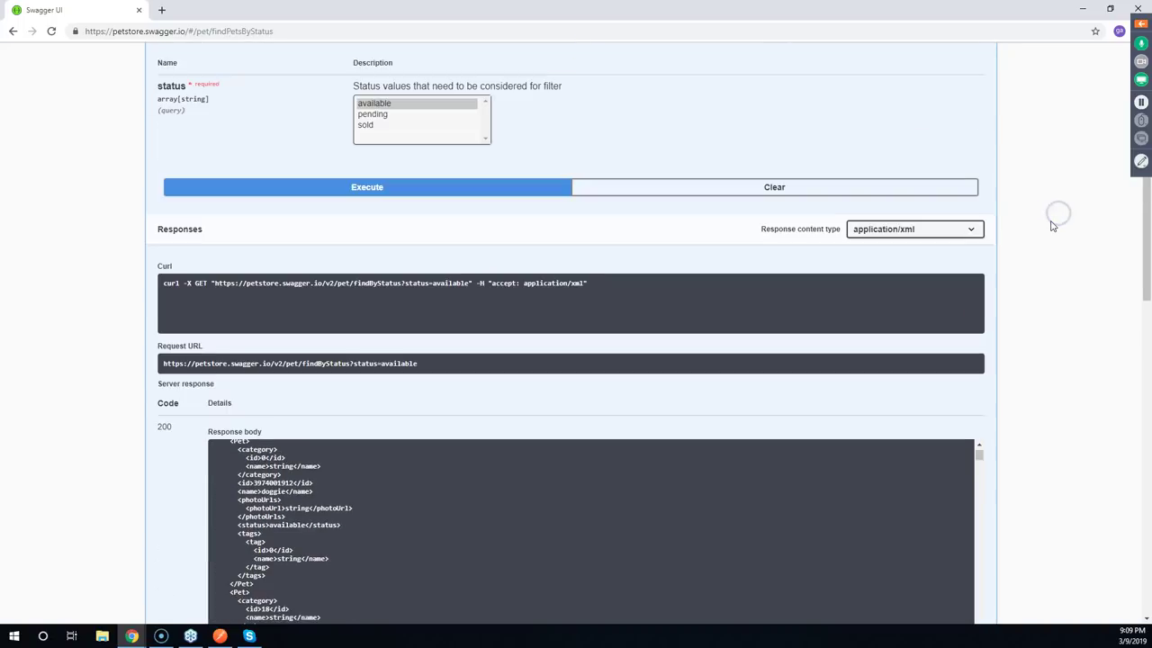
left_click(970, 229)
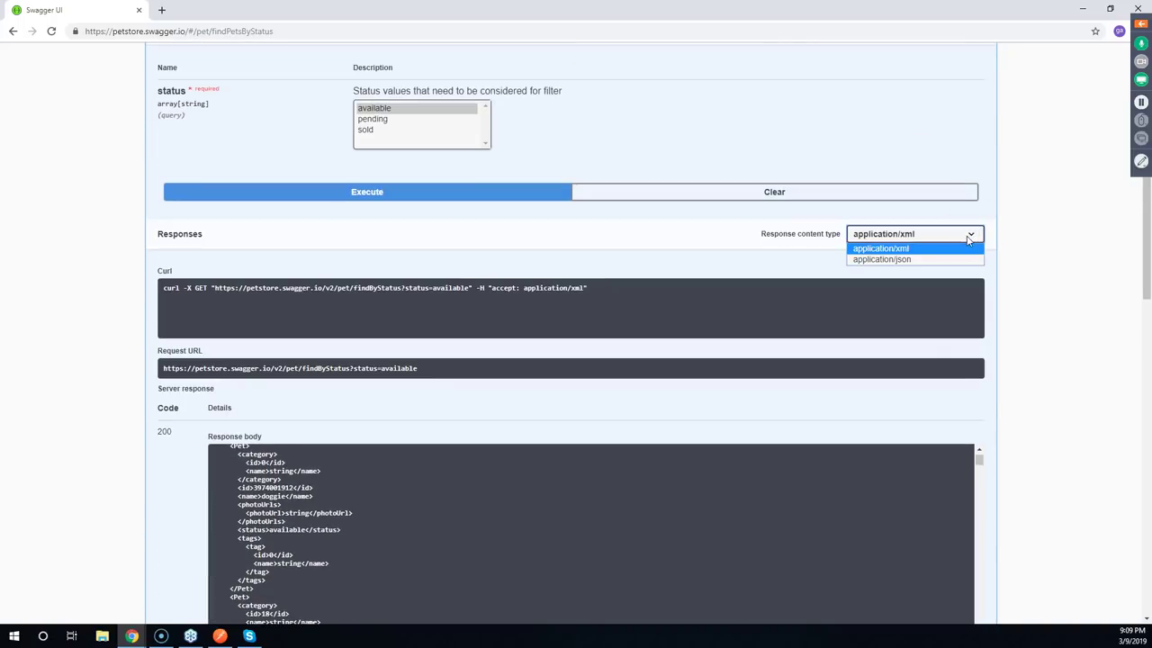
left_click(903, 259)
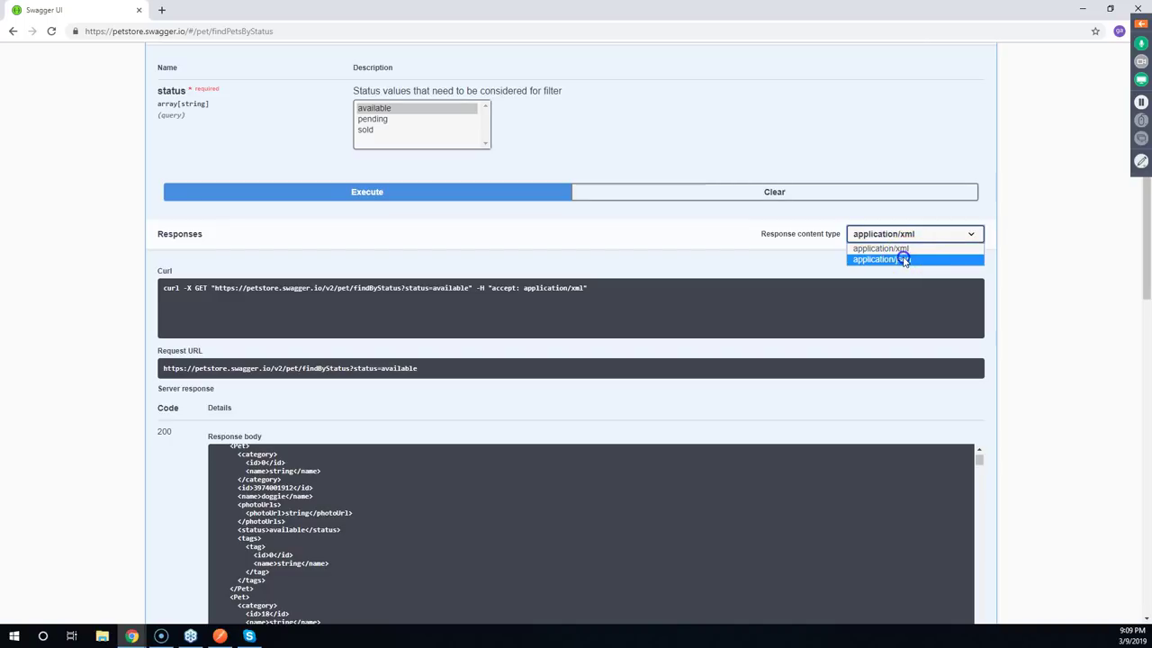
left_click(407, 195)
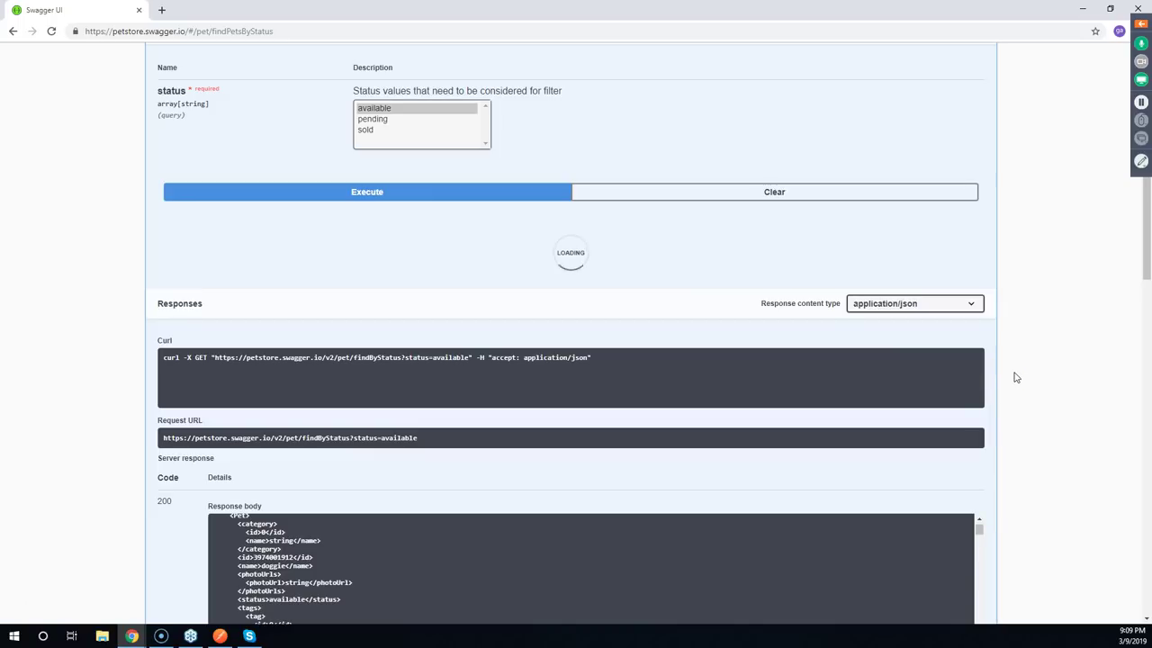
Go to the start of the JSON response body, highlight its opening bracket and compare it with the request settings
scroll(601, 275, "down", 1)
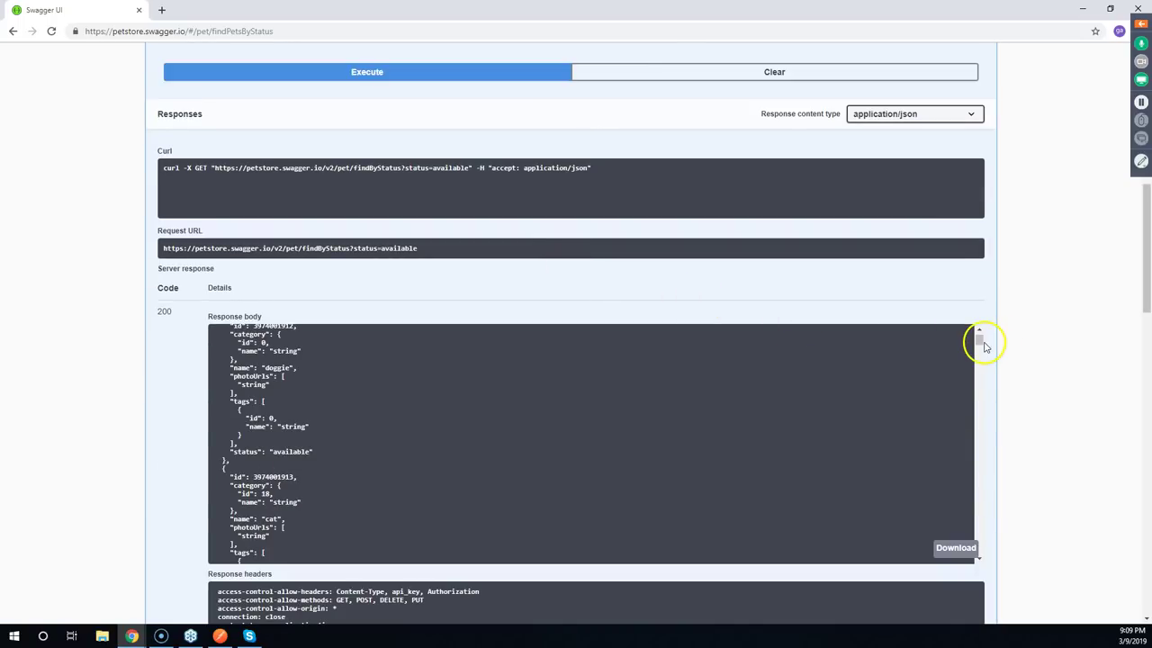
left_click_drag(978, 334, 938, 332)
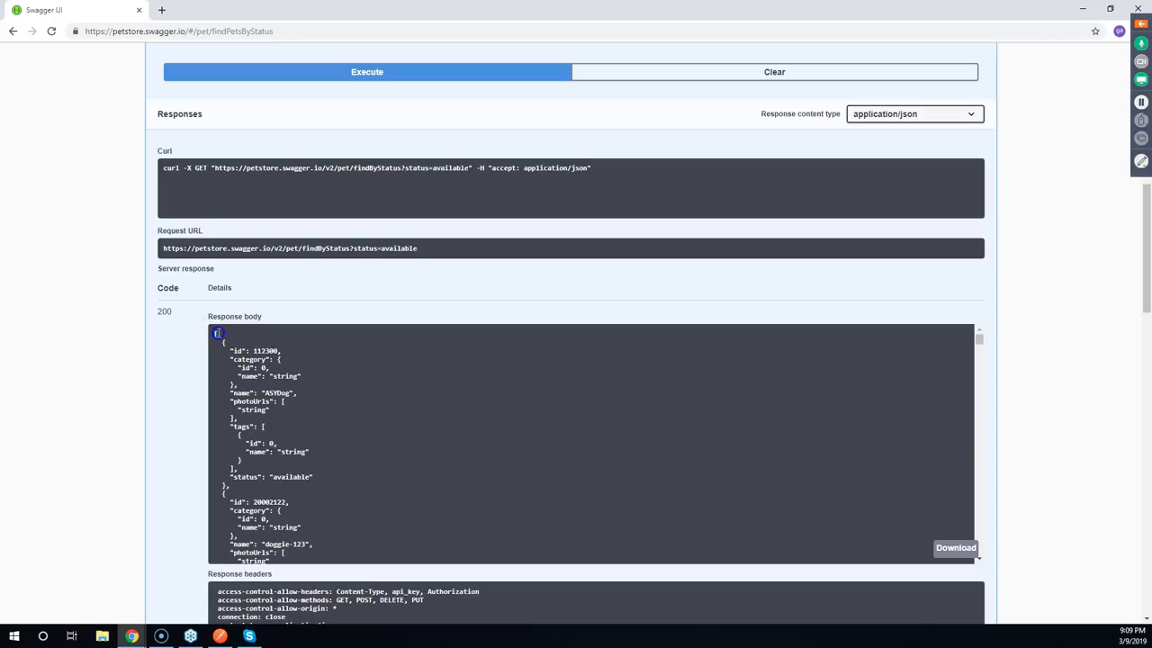
scroll(162, 342, "up", 3)
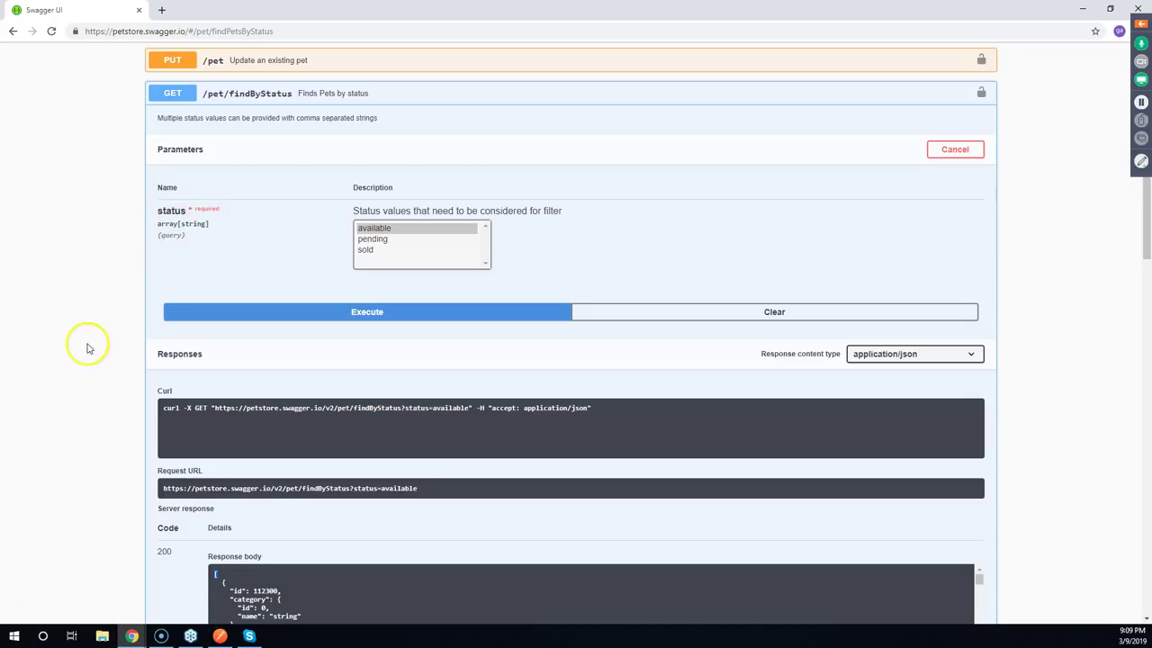
Copy the first complete pet object, from its opening to its closing brace, from the JSON response body
scroll(108, 340, "down", 3)
left_click_drag(221, 280, 224, 426)
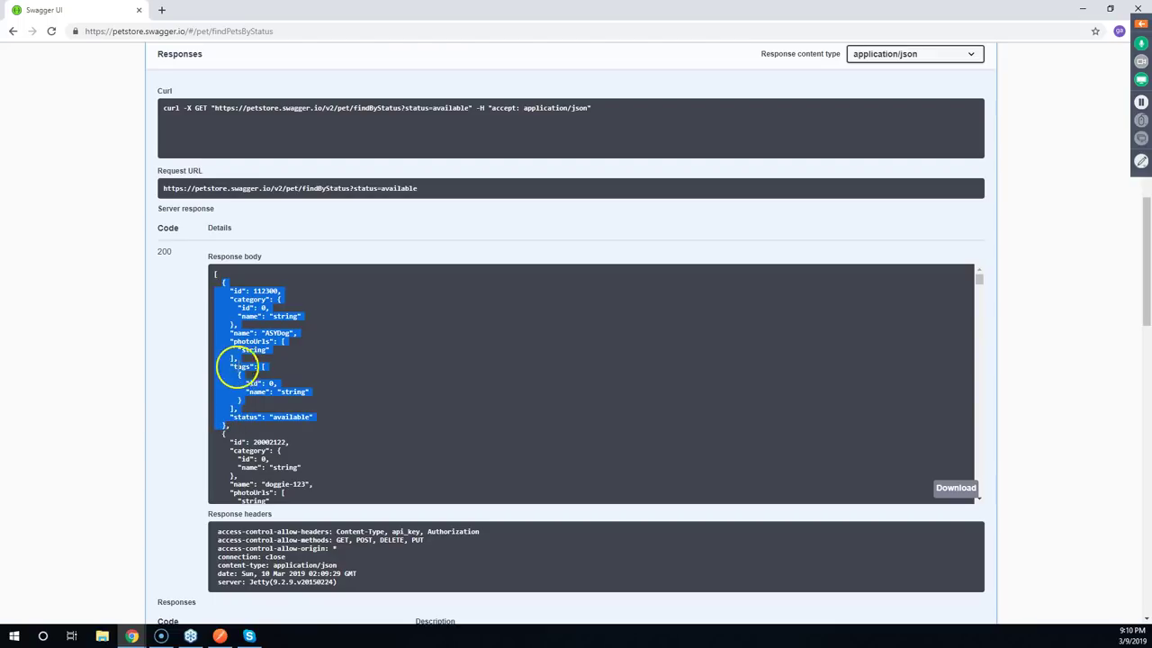
right_click(244, 347)
left_click(256, 354)
Open jsoneditoronline.org in a new browser tab and clear the existing content of its text editor
left_click(162, 9)
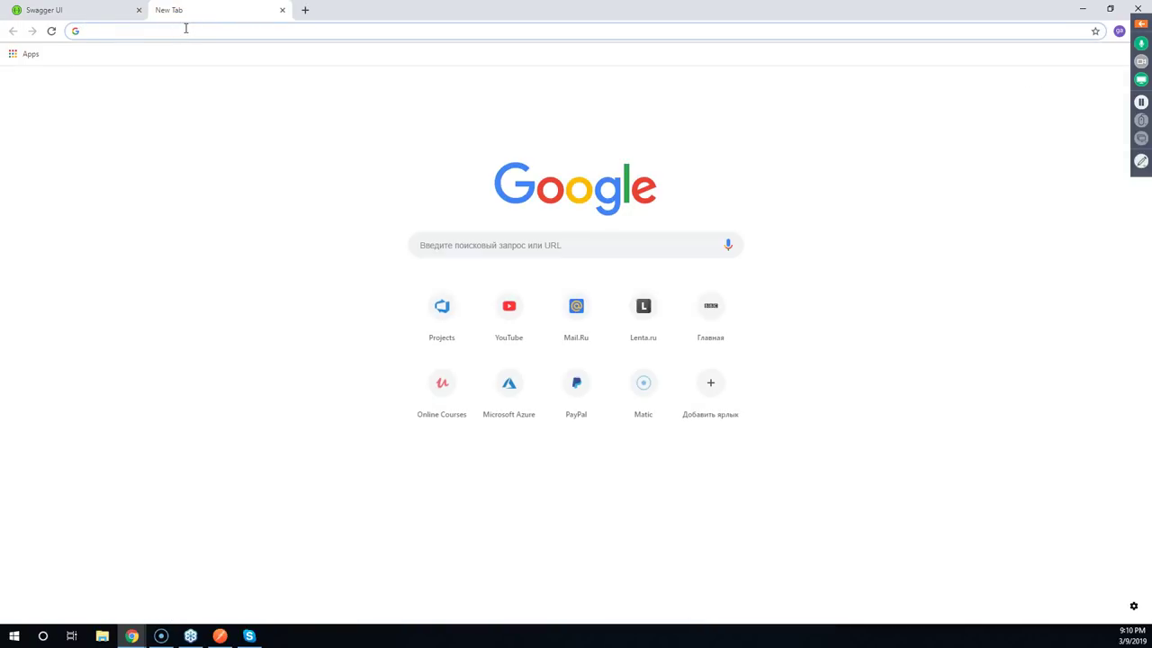
type("jsoneditoronline.org")
key("Return")
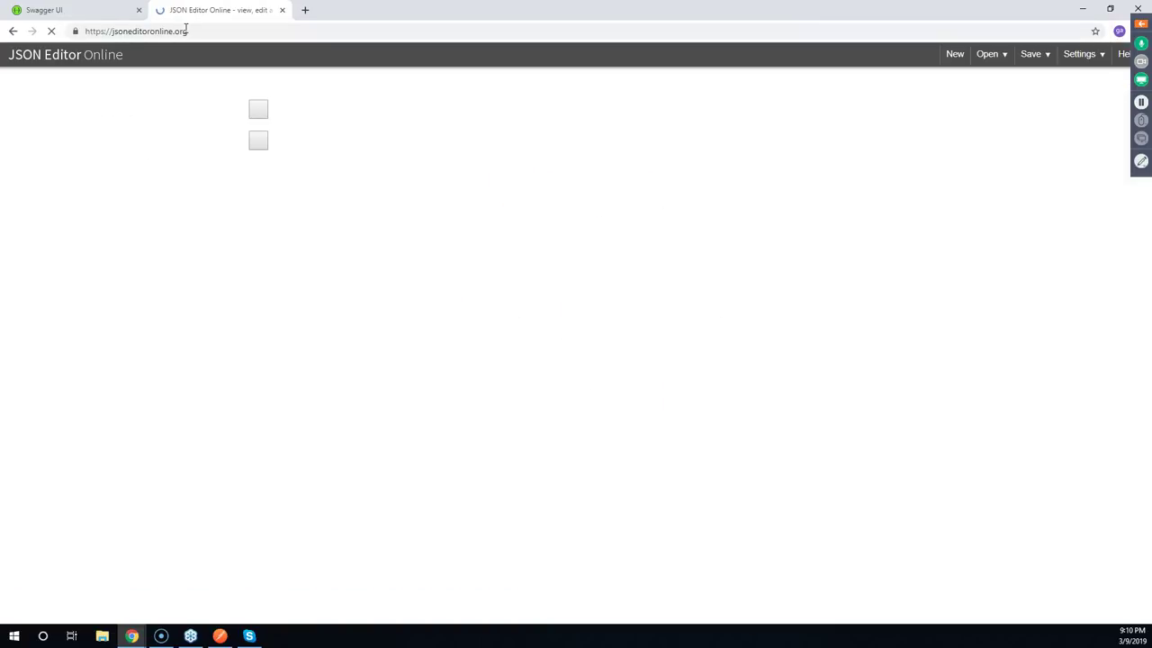
key("ctrl+a")
key("Delete")
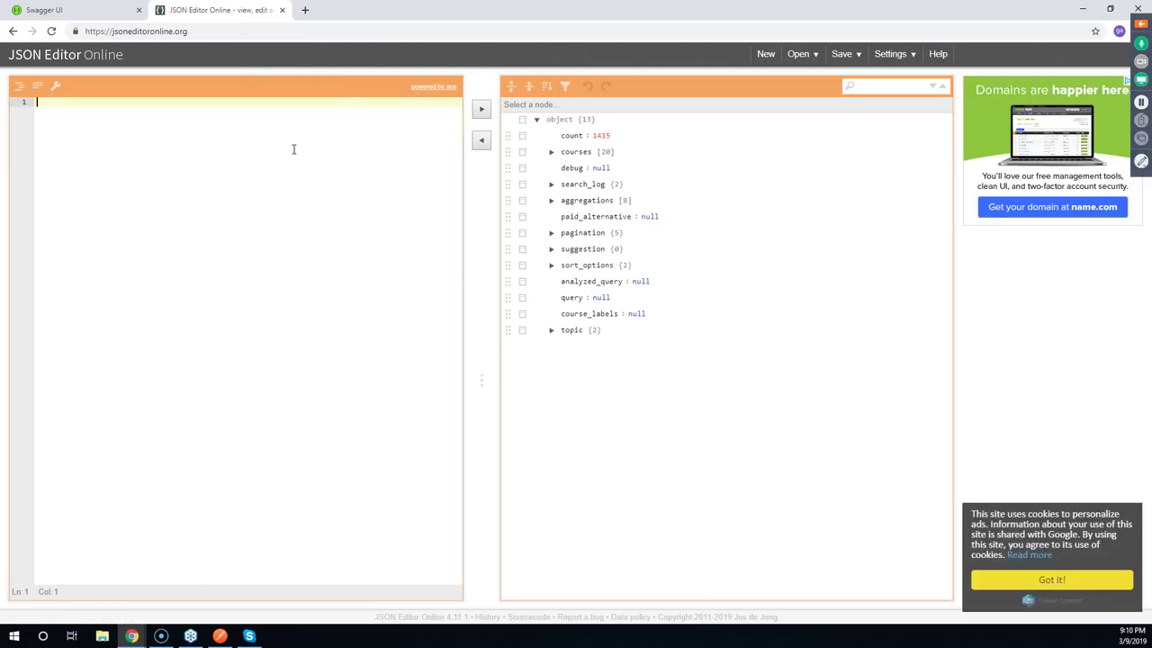
Paste the copied pet object into the text editor, transfer it to the tree view and back to reformat the text
key("ctrl+v")
left_click(483, 110)
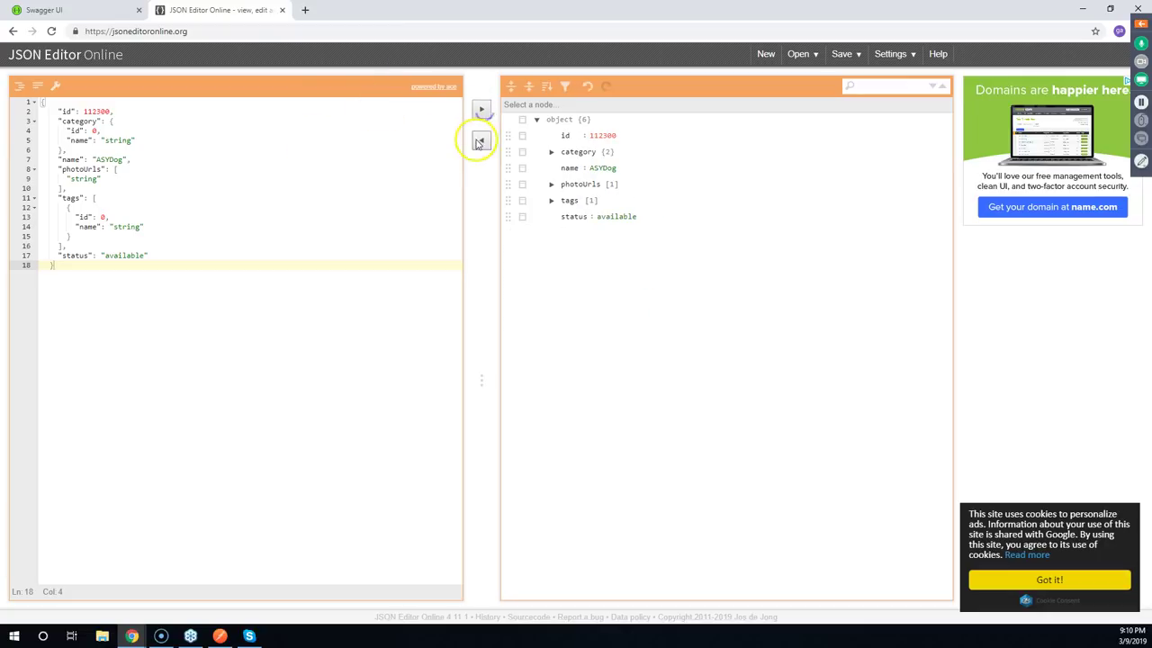
left_click(480, 140)
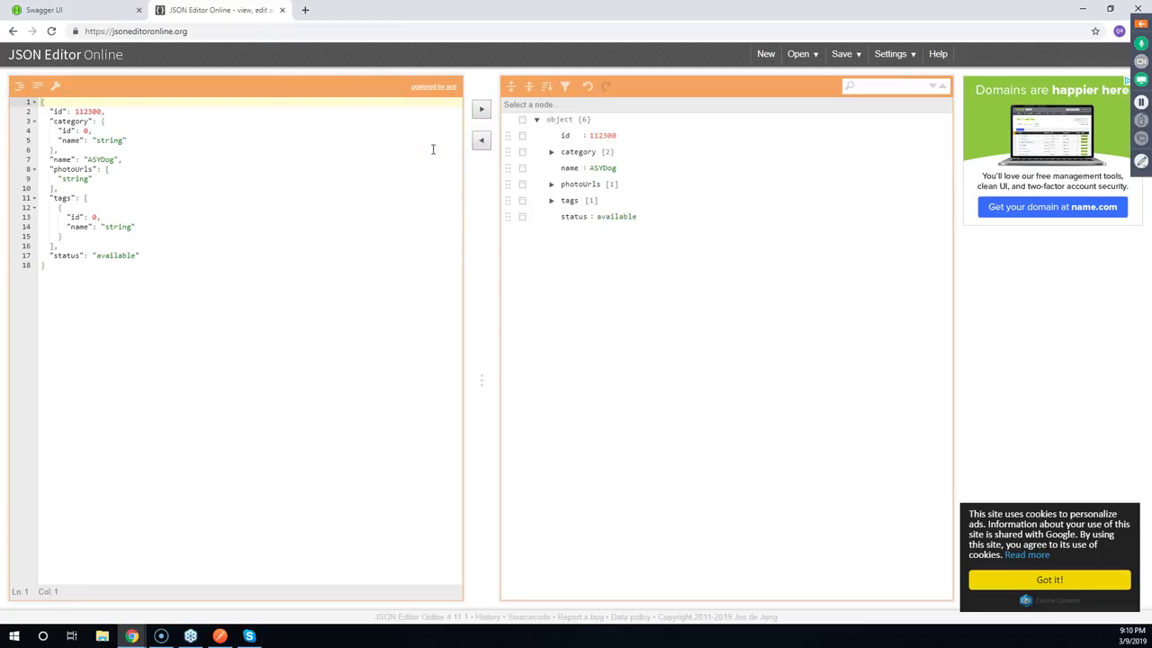
Examine and highlight the whole pet object in the text editor, and return to the findByStatus response in Swagger UI
left_click(95, 111)
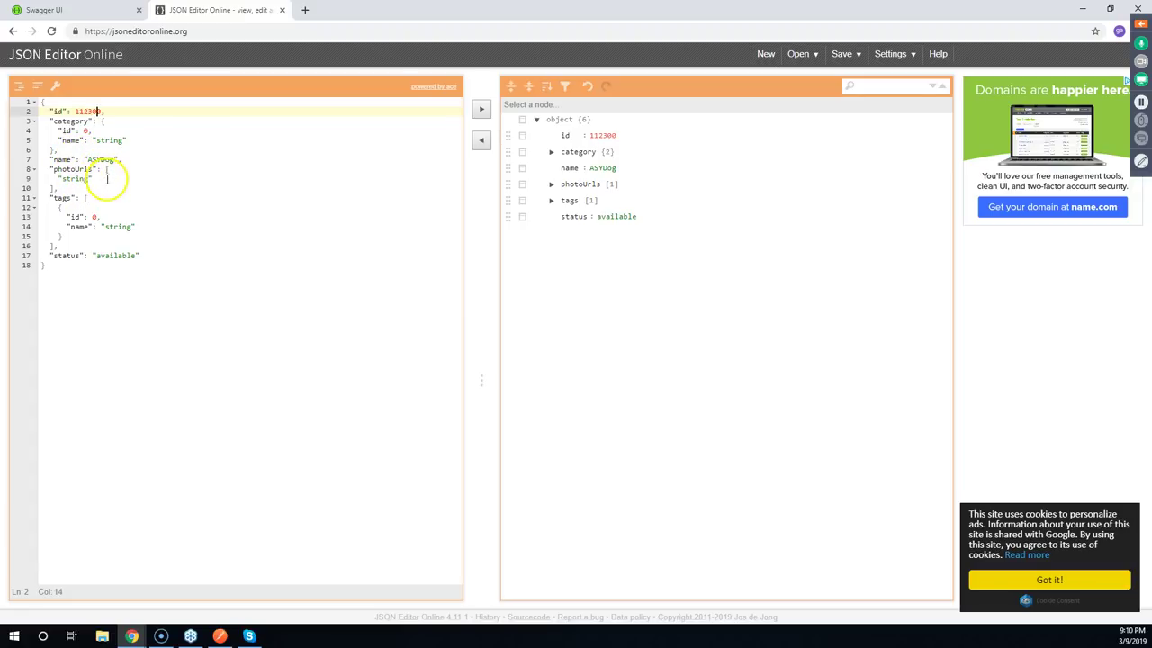
left_click_drag(52, 265, 21, 102)
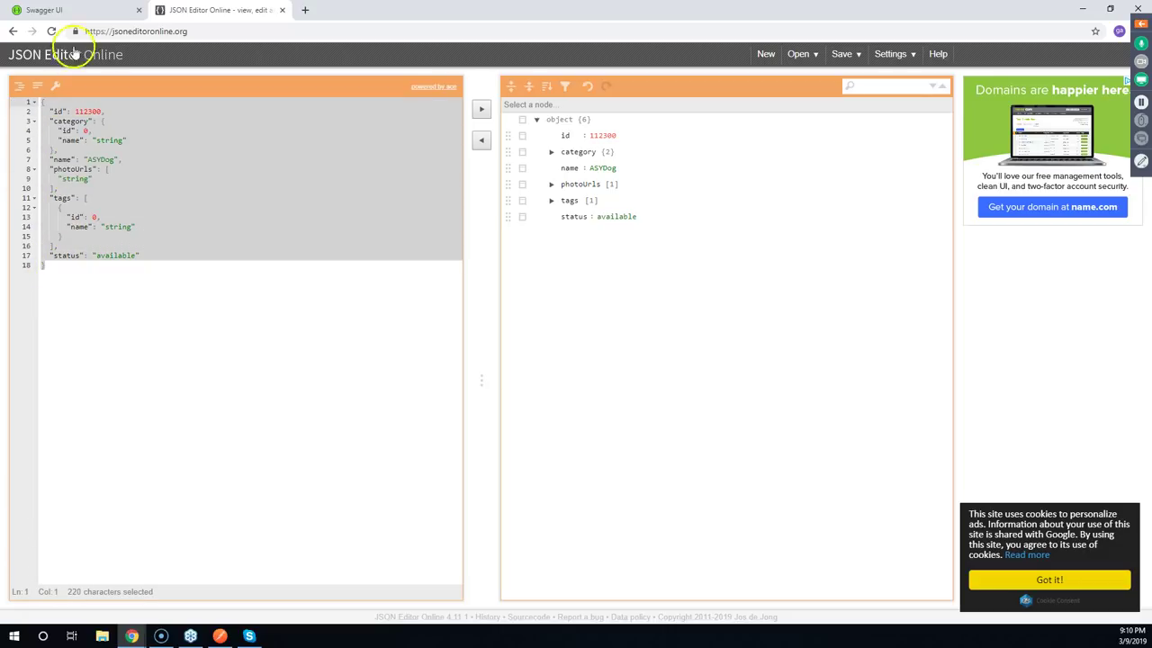
left_click(81, 12)
left_click(79, 171)
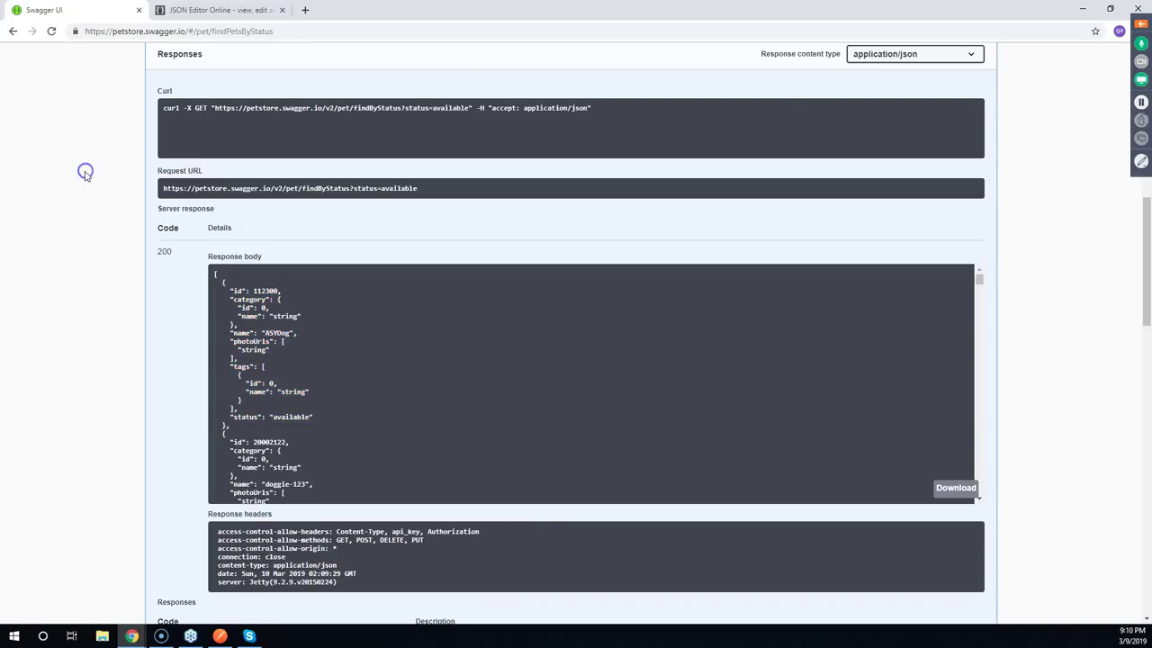
scroll(81, 184, "up", 1)
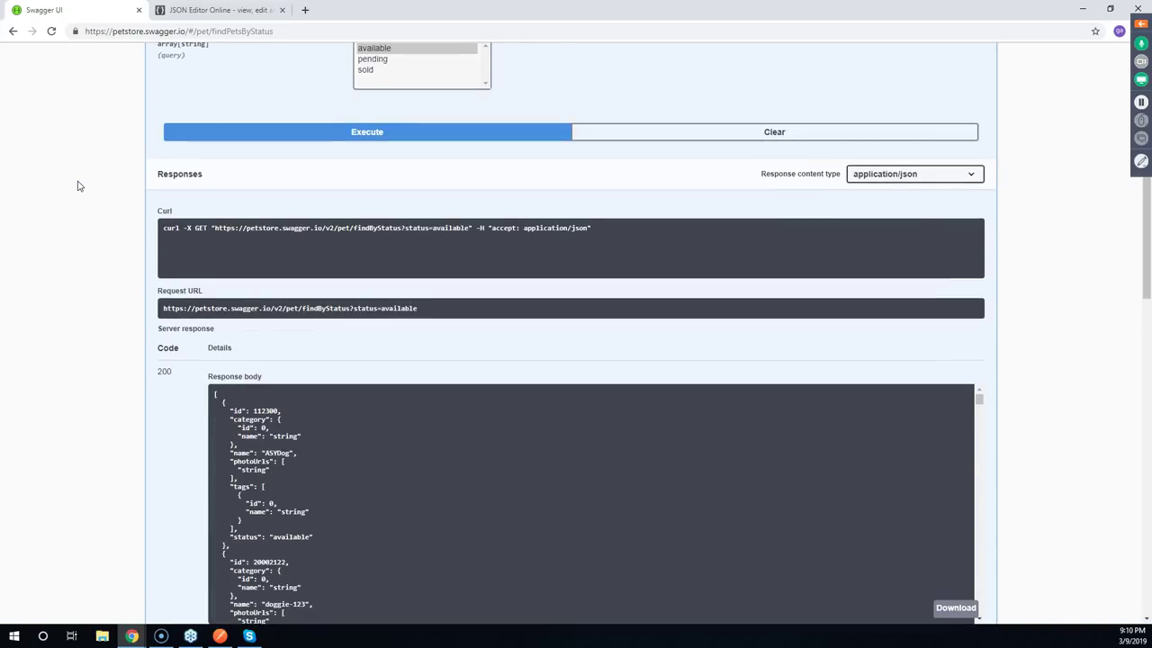
Clear the findByStatus response and collapse the GET /pet/findByStatus operation
scroll(77, 186, "up", 2)
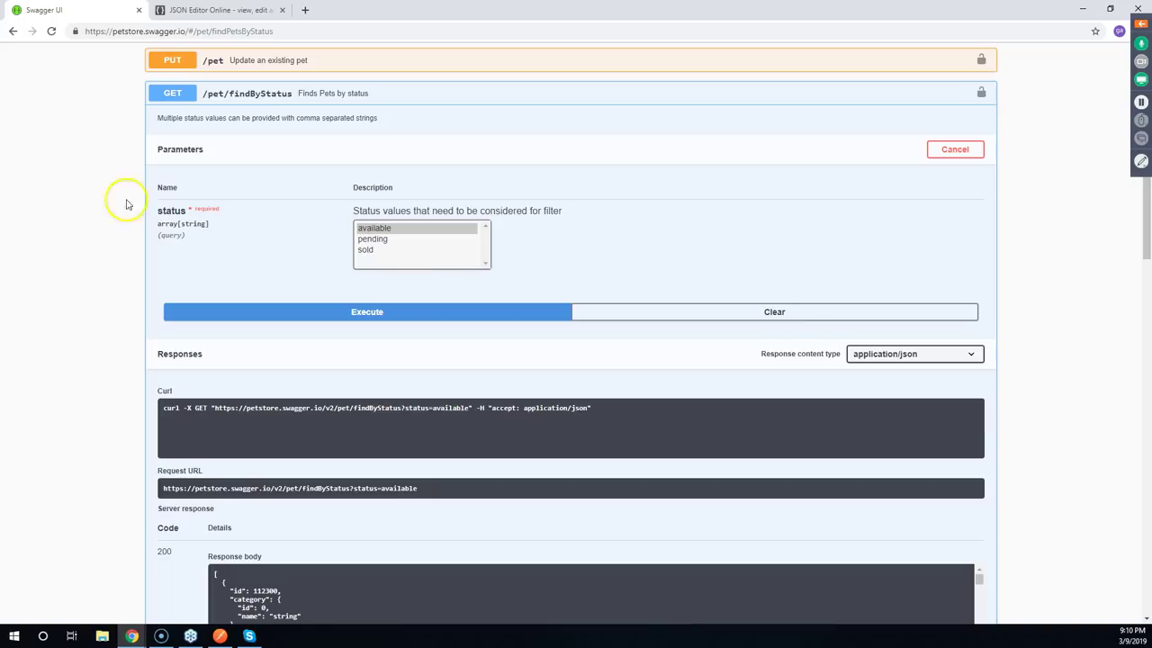
left_click(800, 314)
scroll(55, 263, "up", 1)
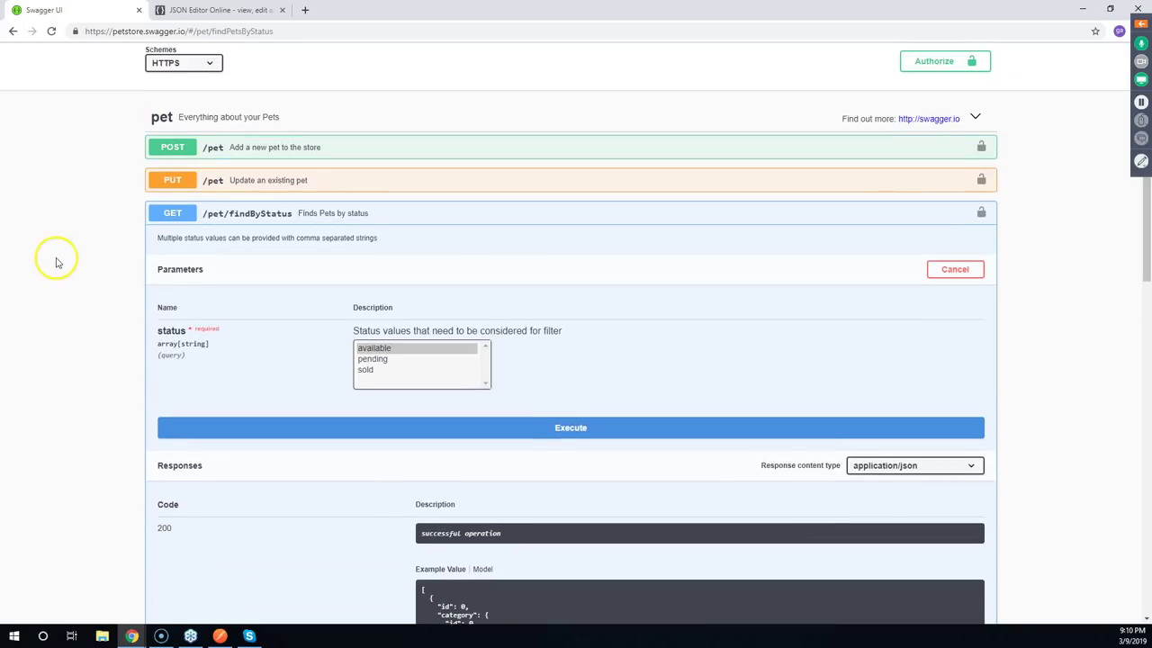
left_click(228, 219)
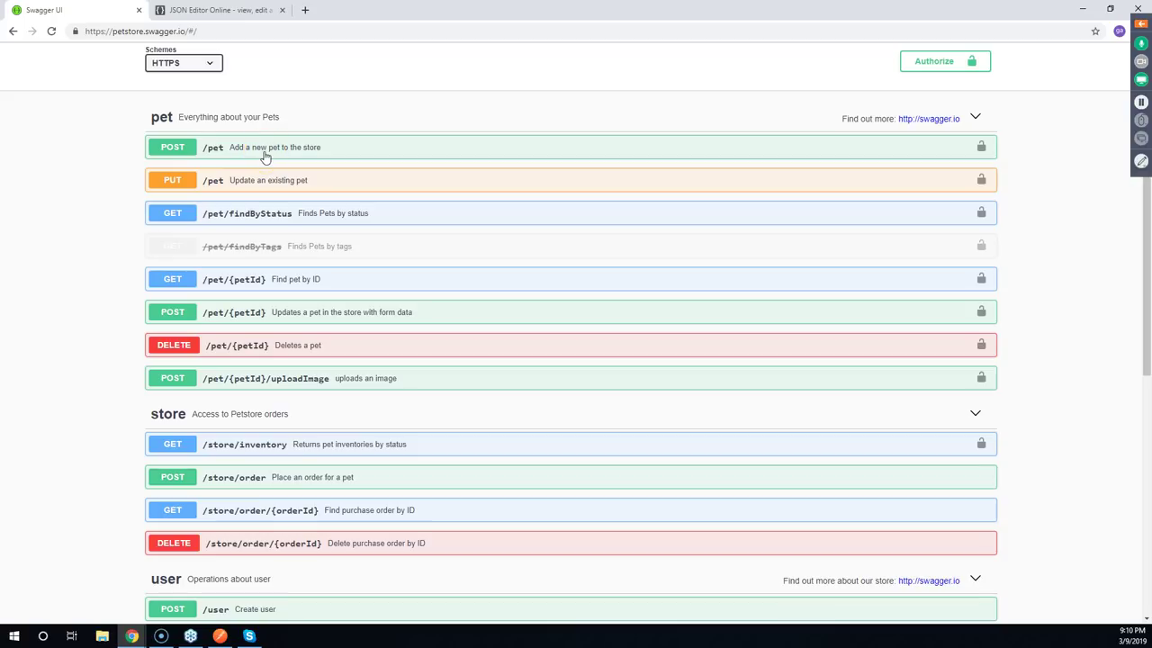
Expand the POST /pet operation and highlight the example pet object and its name value
left_click(265, 152)
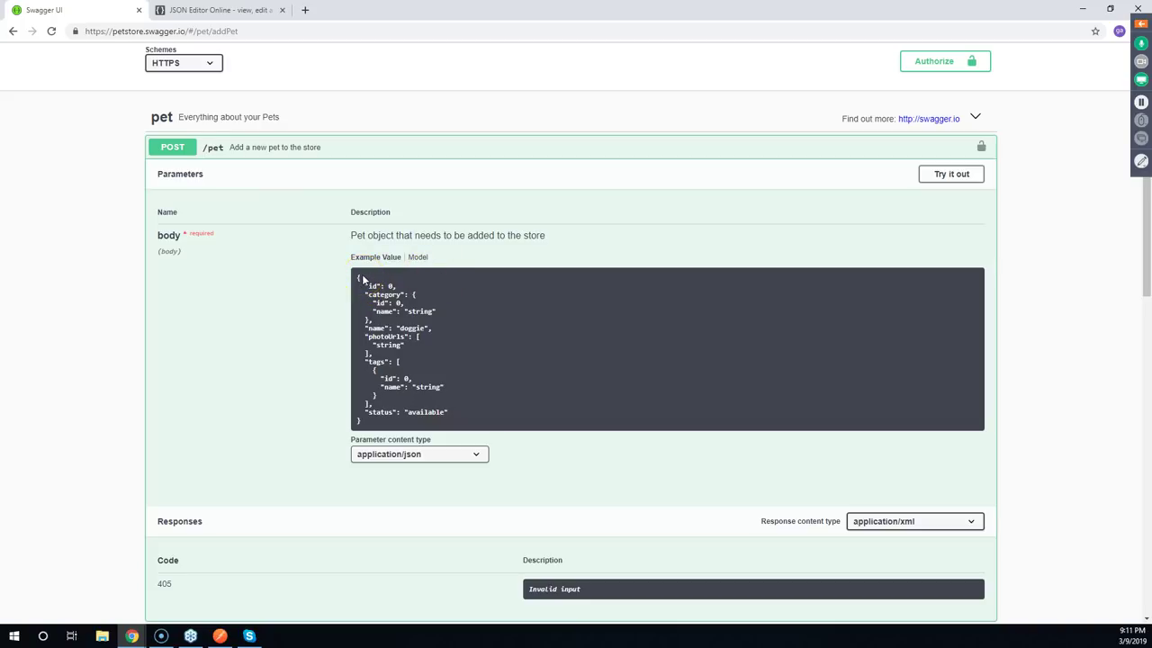
left_click_drag(357, 278, 383, 428)
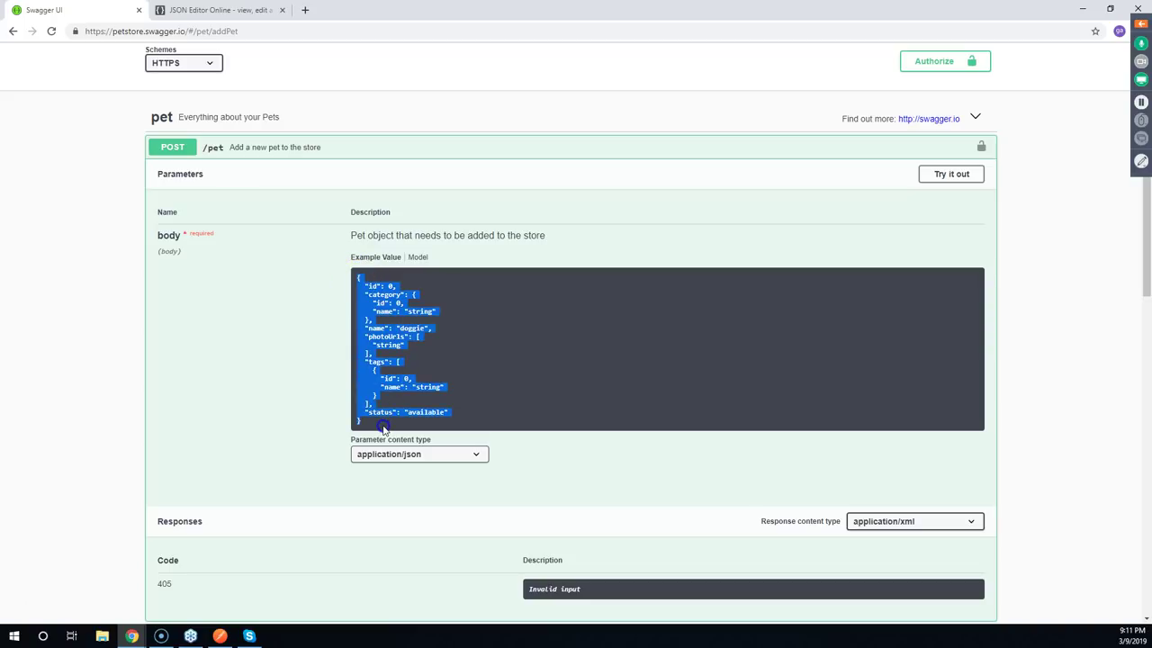
left_click(663, 324)
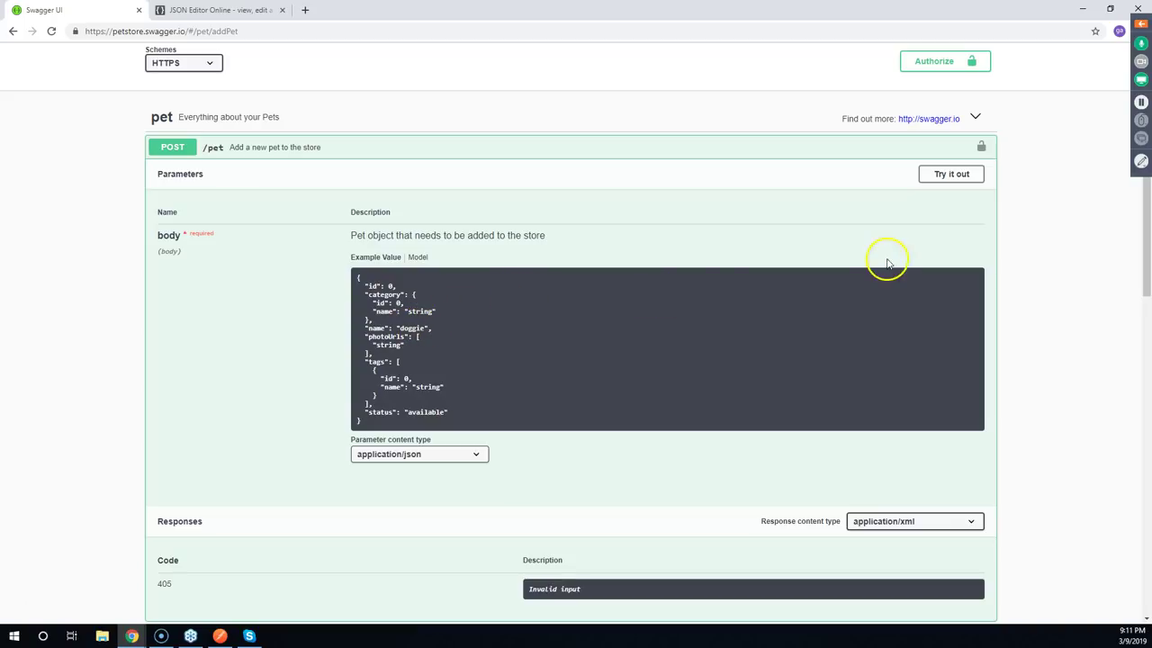
double_click(412, 328)
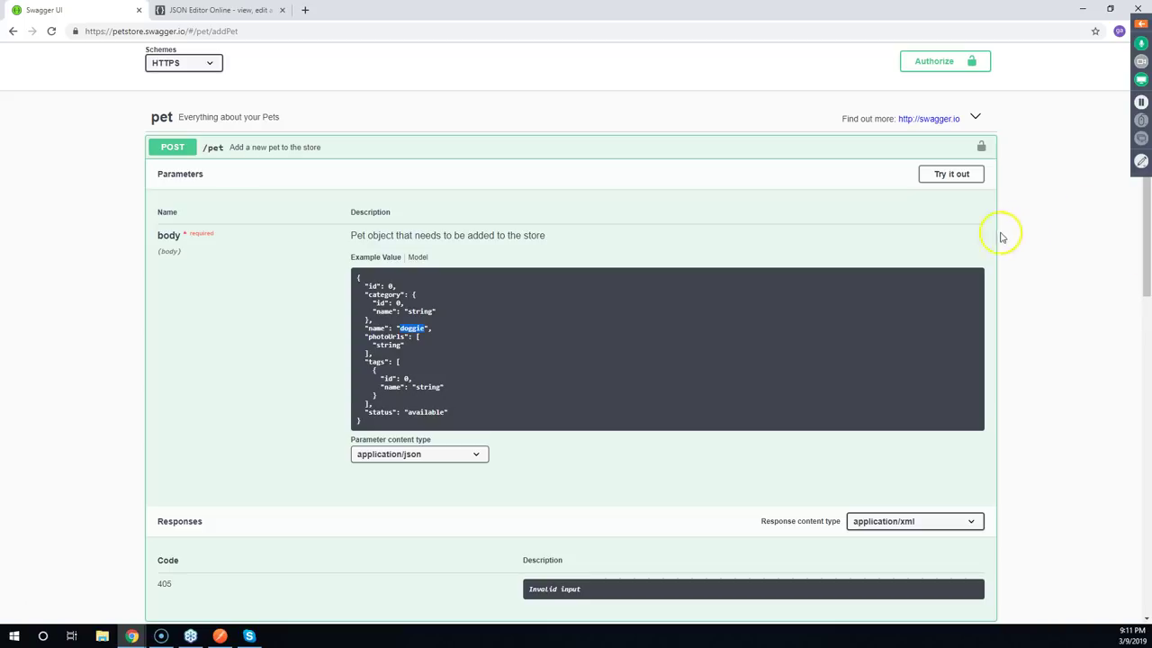
Make the POST /pet request body editable, and set the pet's name to "Snooop Dog 333333" and its top-level id to 555888
left_click(961, 176)
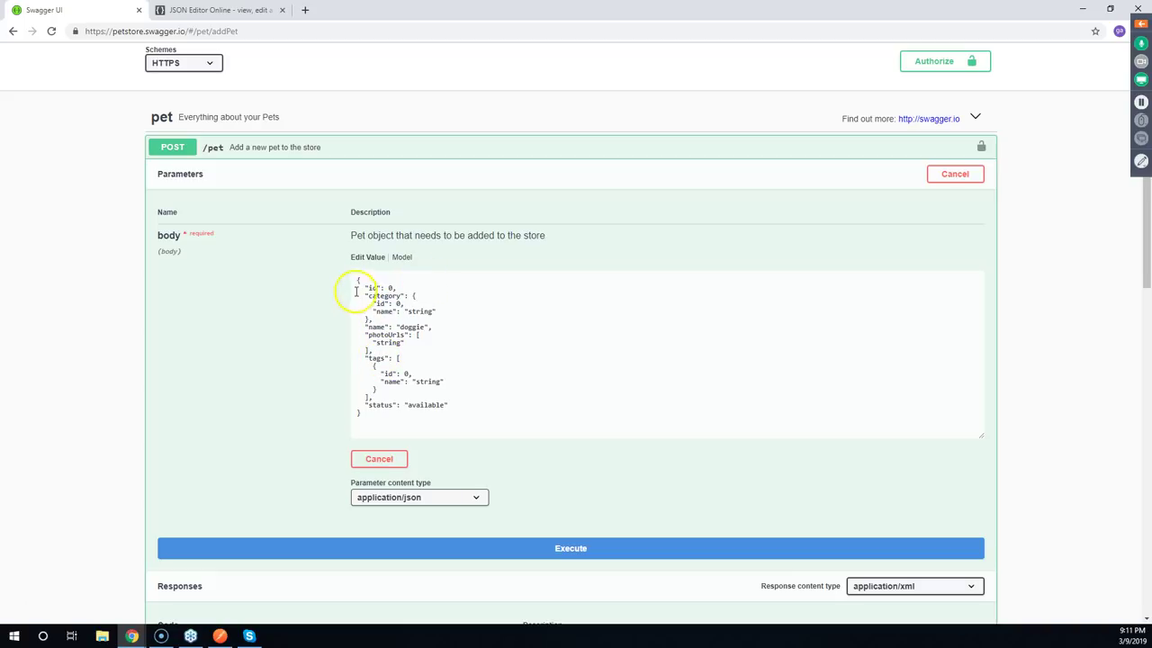
left_click_drag(357, 278, 363, 415)
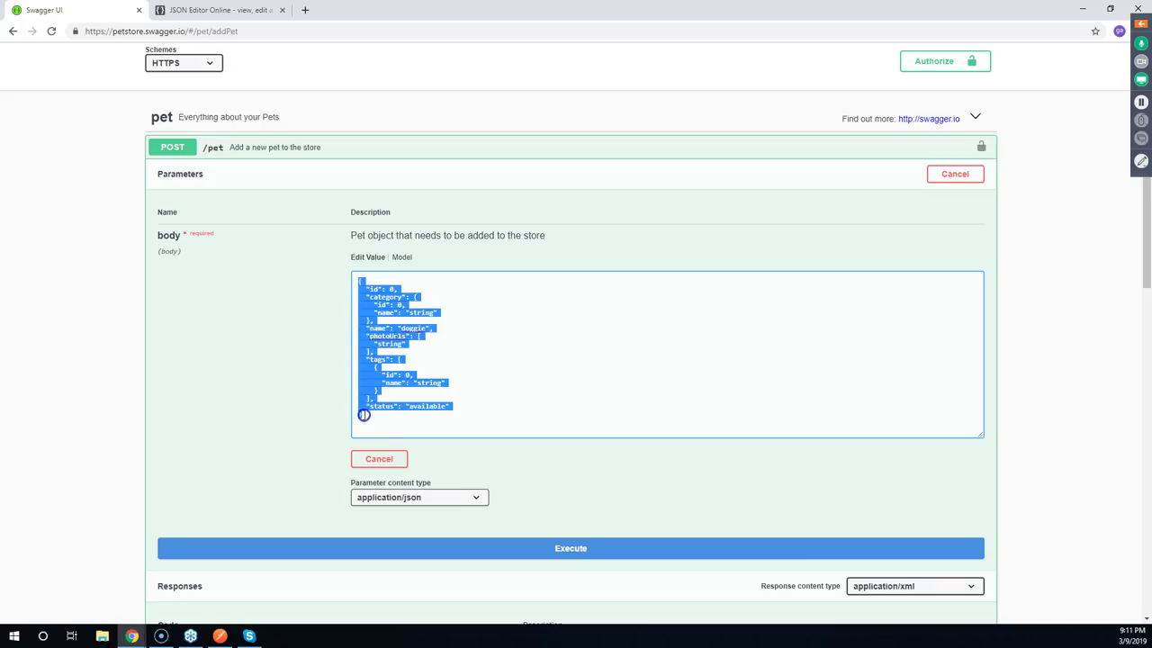
left_click(465, 350)
double_click(412, 327)
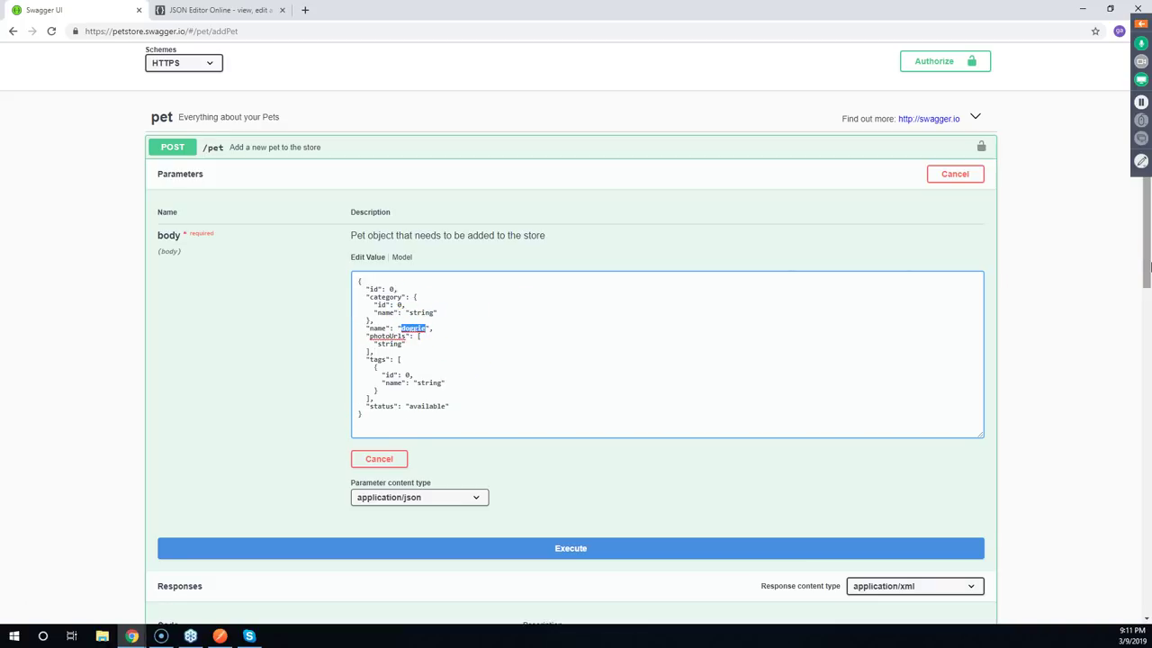
type("S")
type("ni")
type("oop")
key("BackSpace")
key("BackSpace")
type("og")
type("333333")
double_click(390, 288)
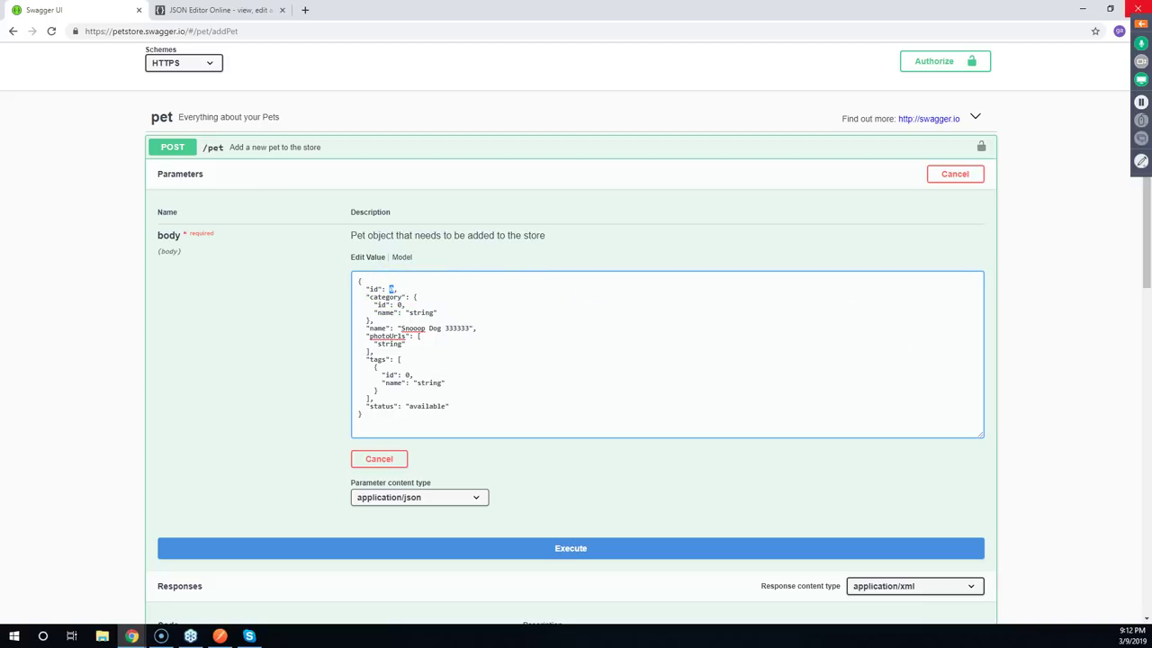
type("555888")
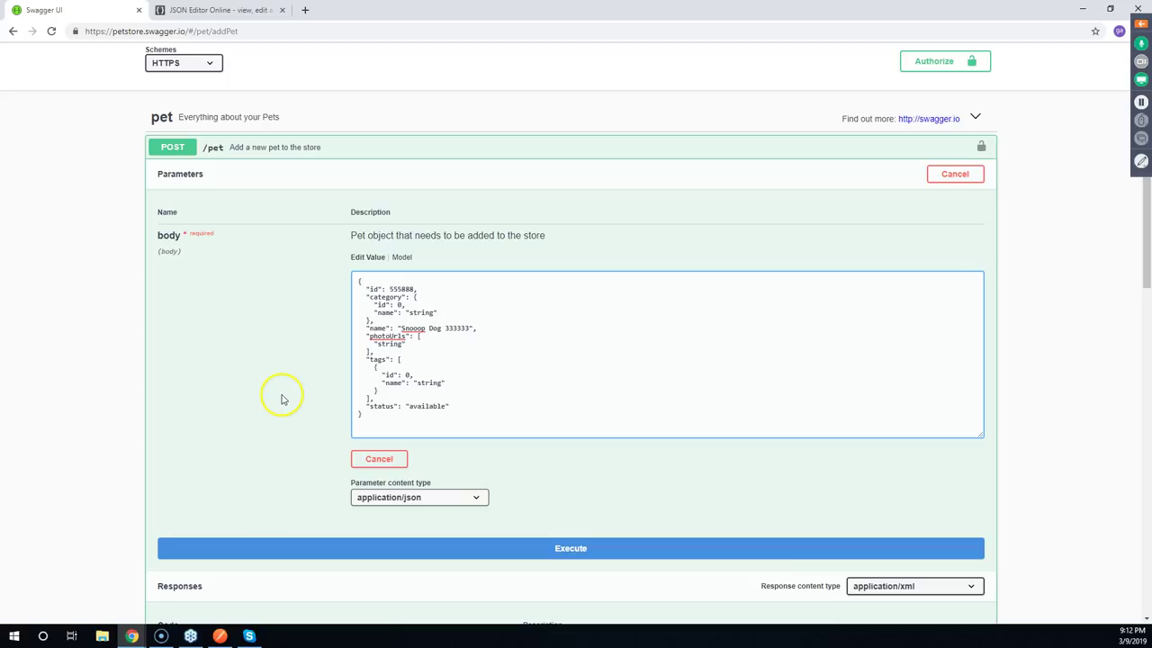
Check the parameter content type options, keeping application/json, and set the response content type to application/json
scroll(280, 397, "down", 1)
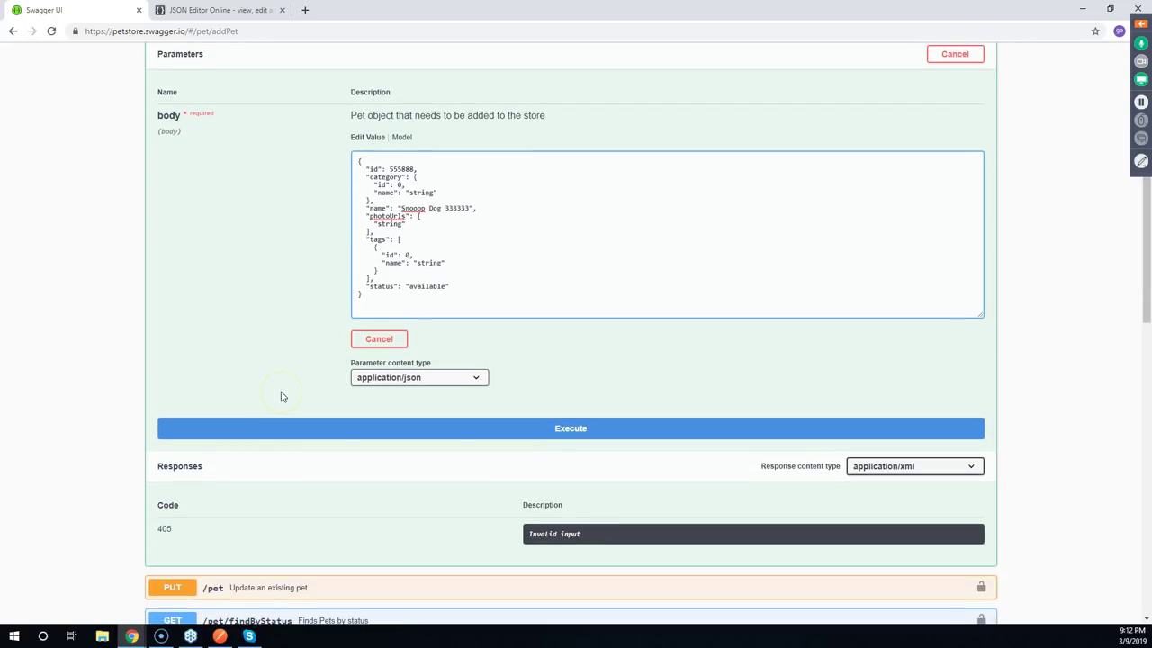
scroll(213, 313, "up", 1)
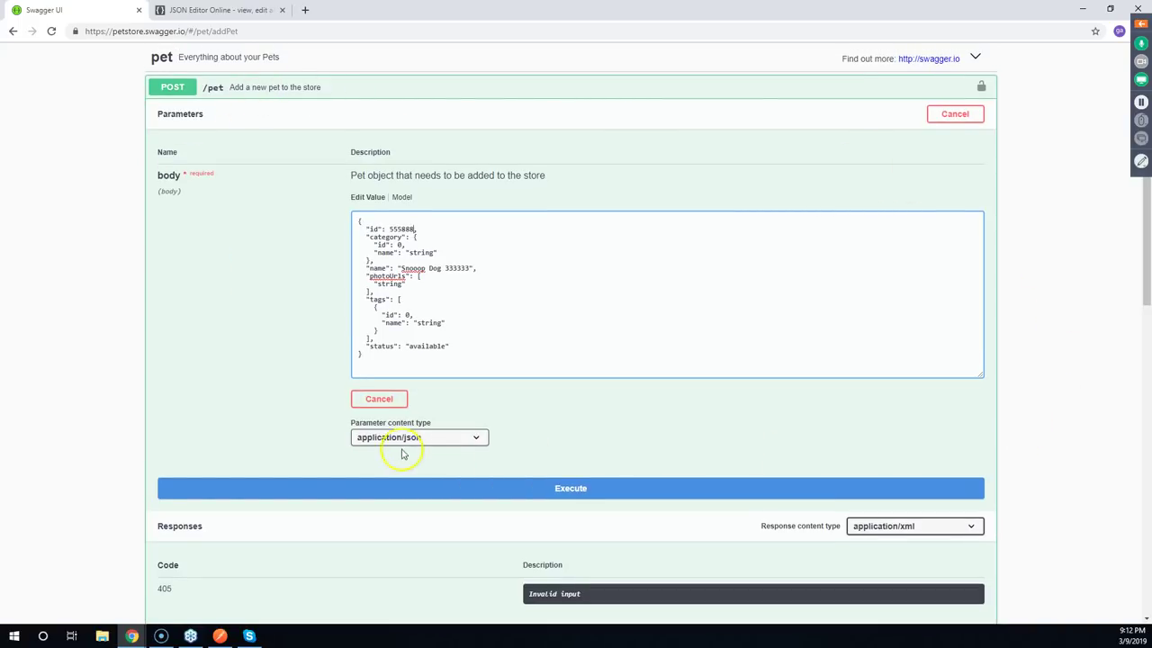
left_click(462, 440)
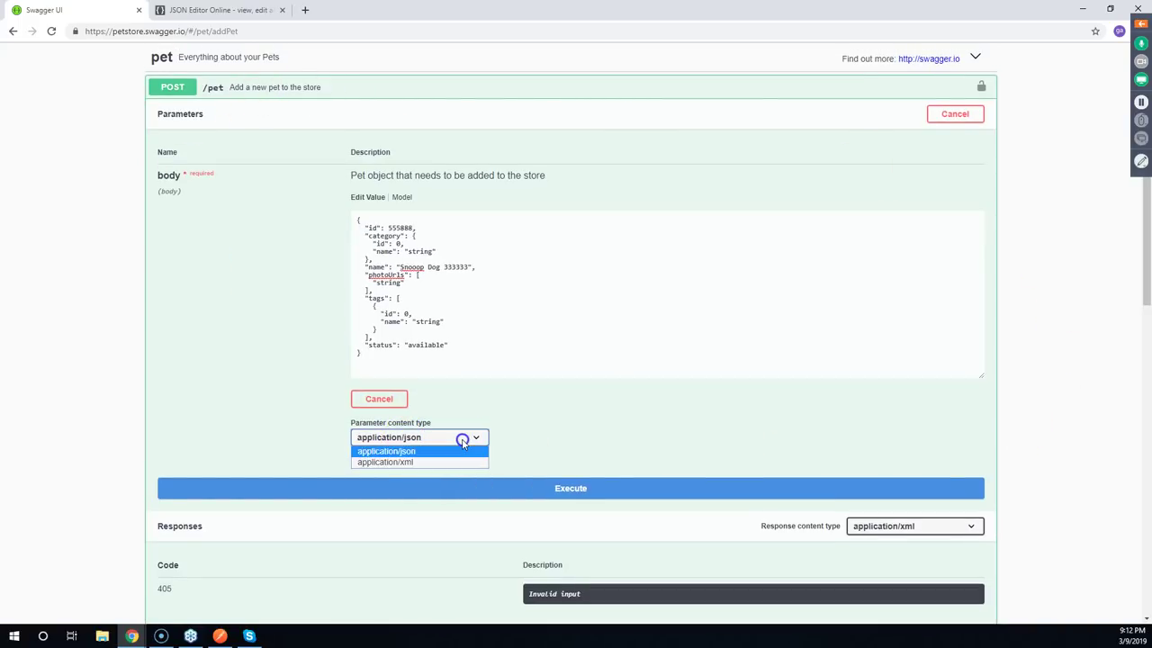
left_click(244, 404)
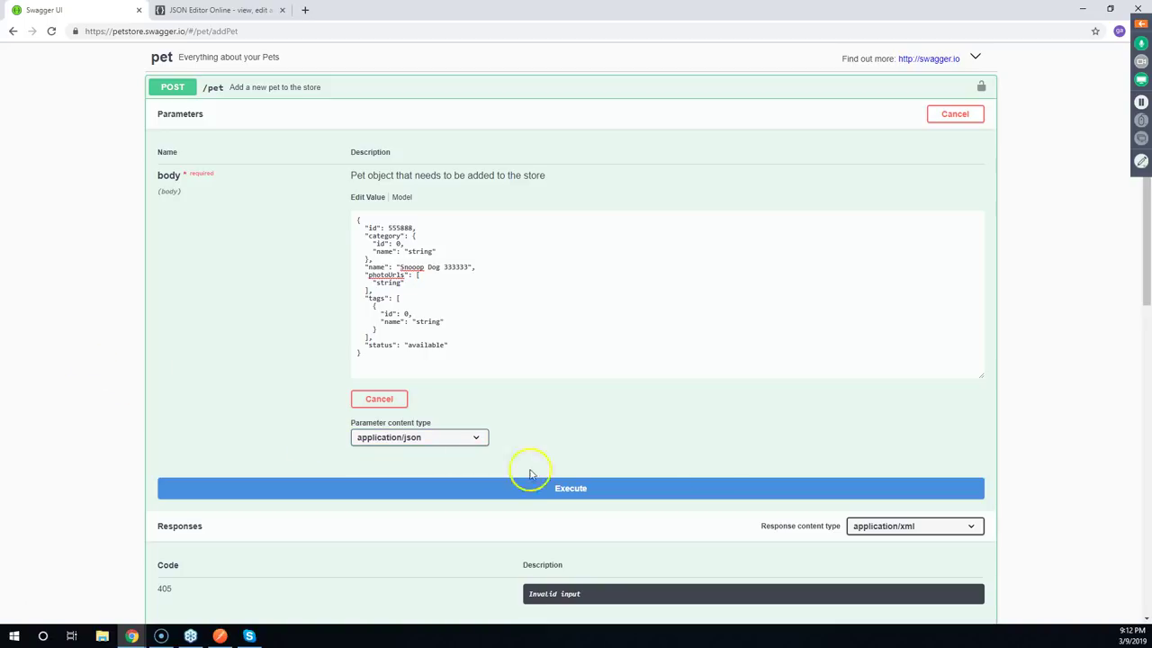
scroll(1053, 439, "down", 1)
left_click(919, 465)
left_click(900, 492)
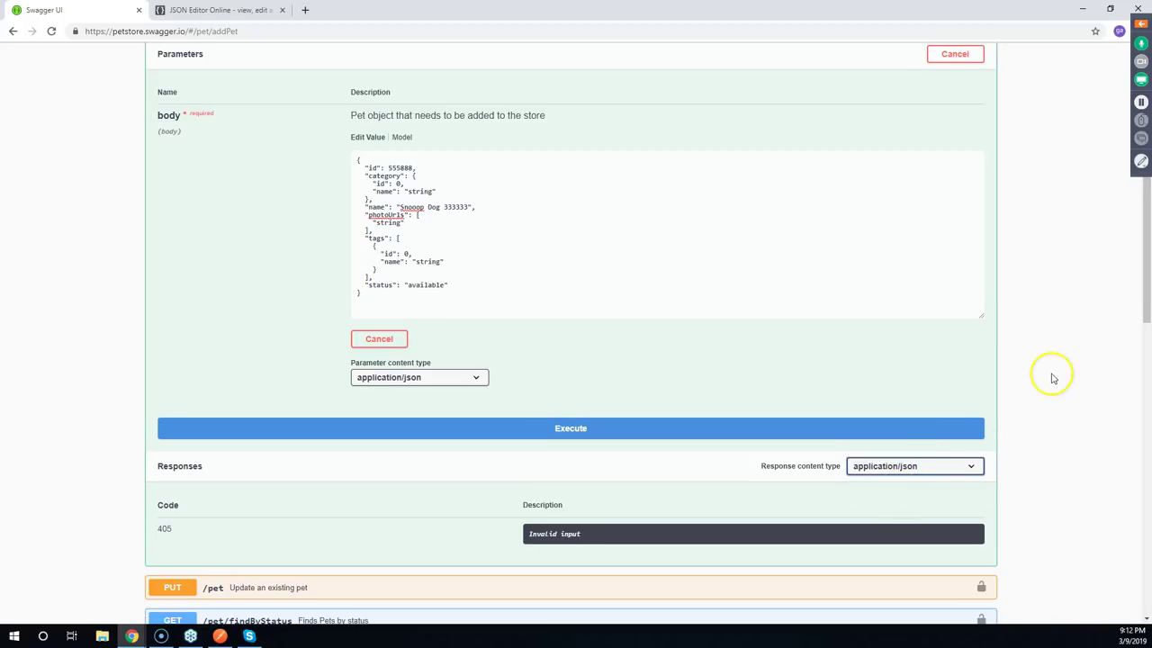
scroll(45, 288, "up", 1)
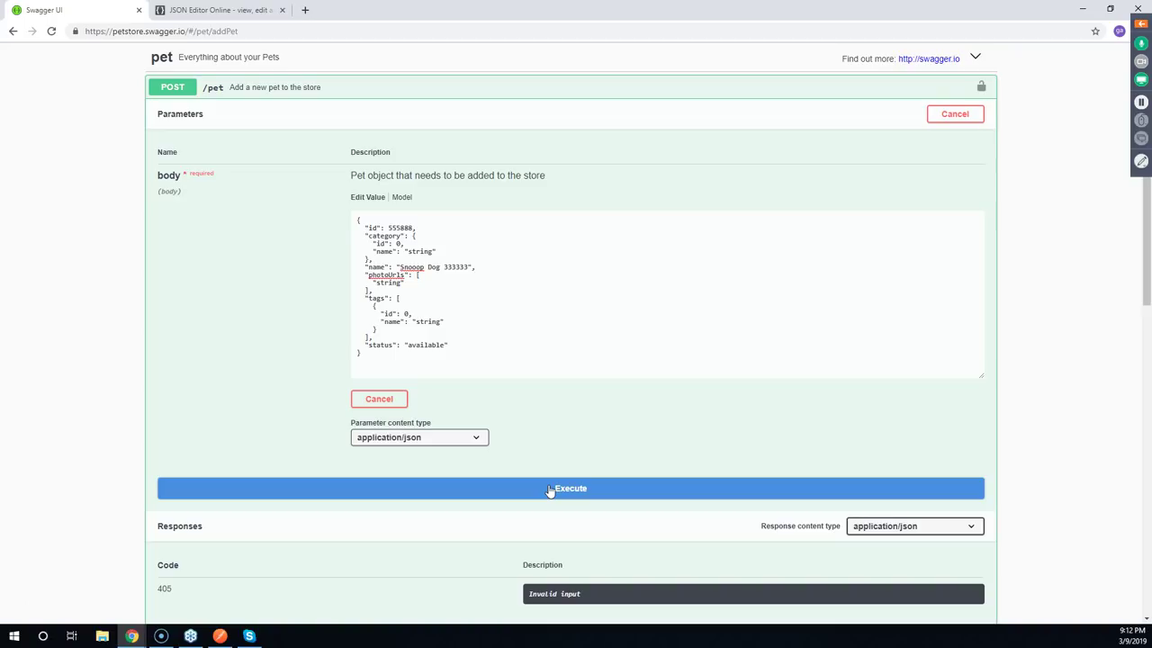
left_click(549, 490)
Search Google for "snoop dogg" in a new browser tab
left_click(304, 10)
type("l")
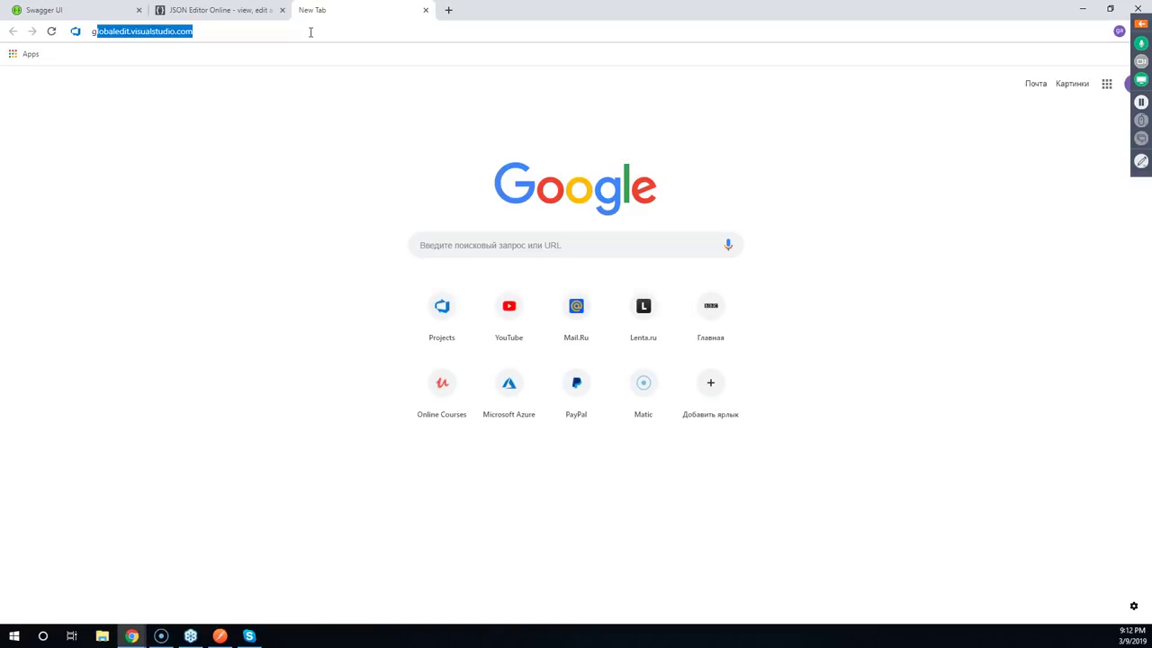
key("BackSpace")
type("s")
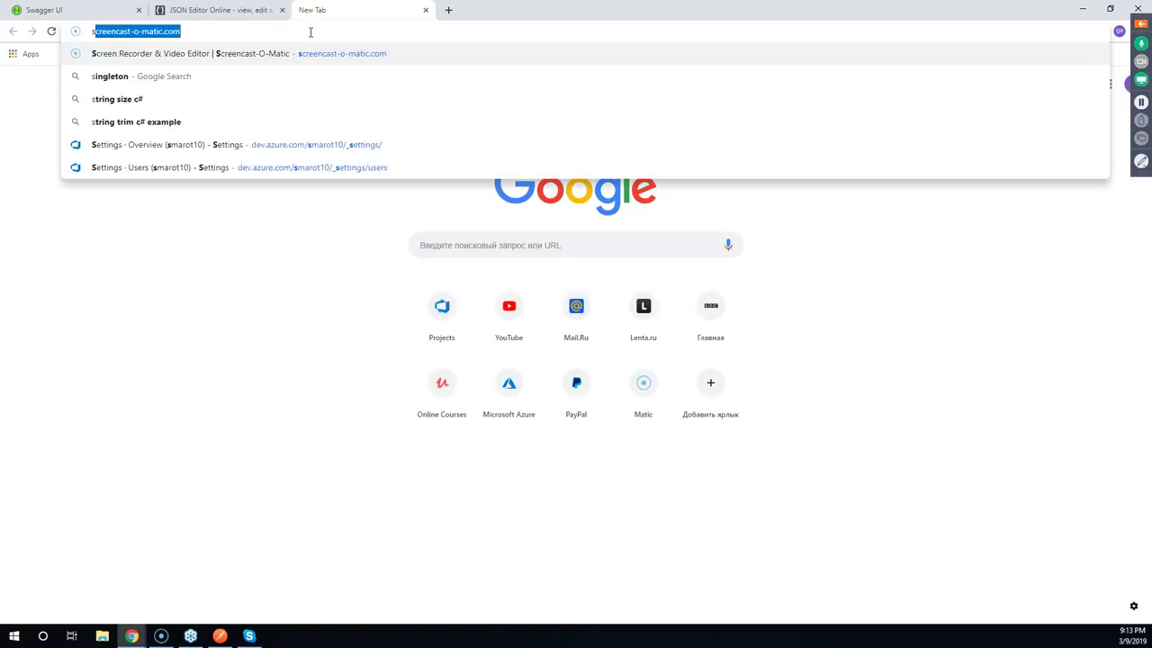
type("noopdog")
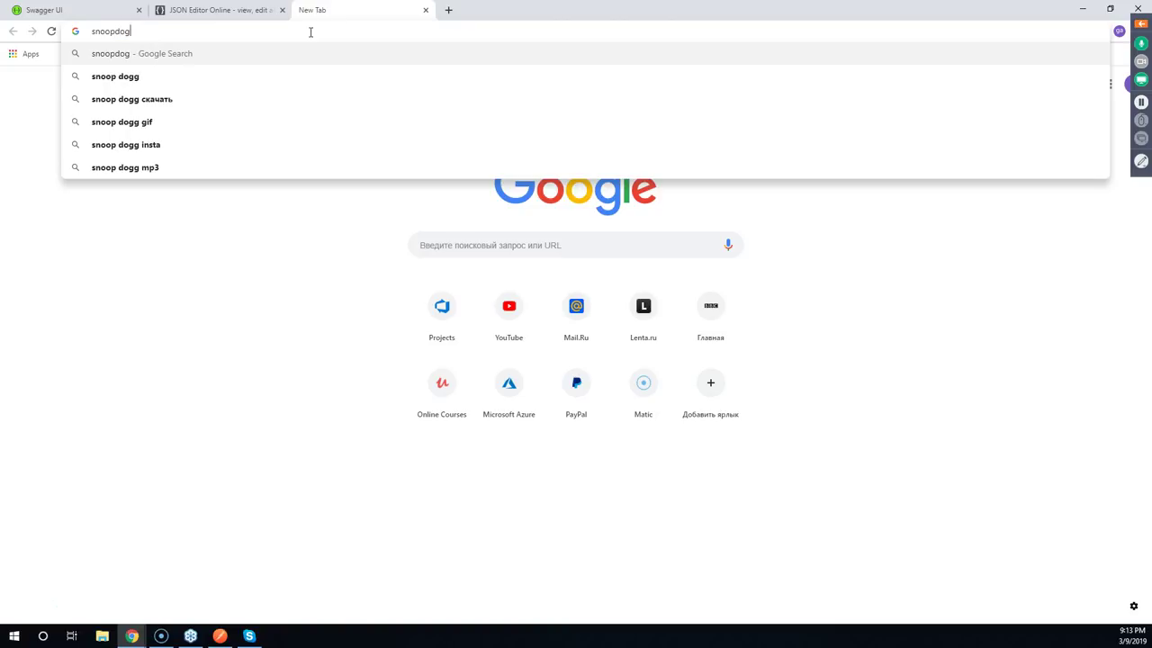
key("Down")
key("Return")
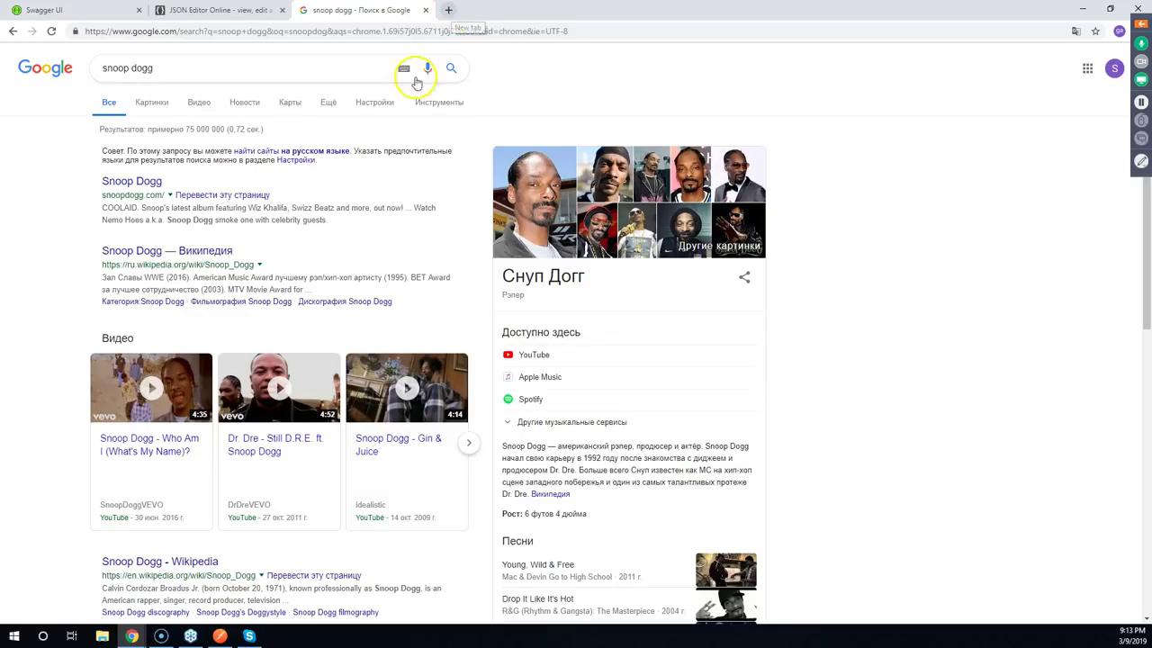
Open the essence.com picture from the image results and copy its image address
left_click(153, 105)
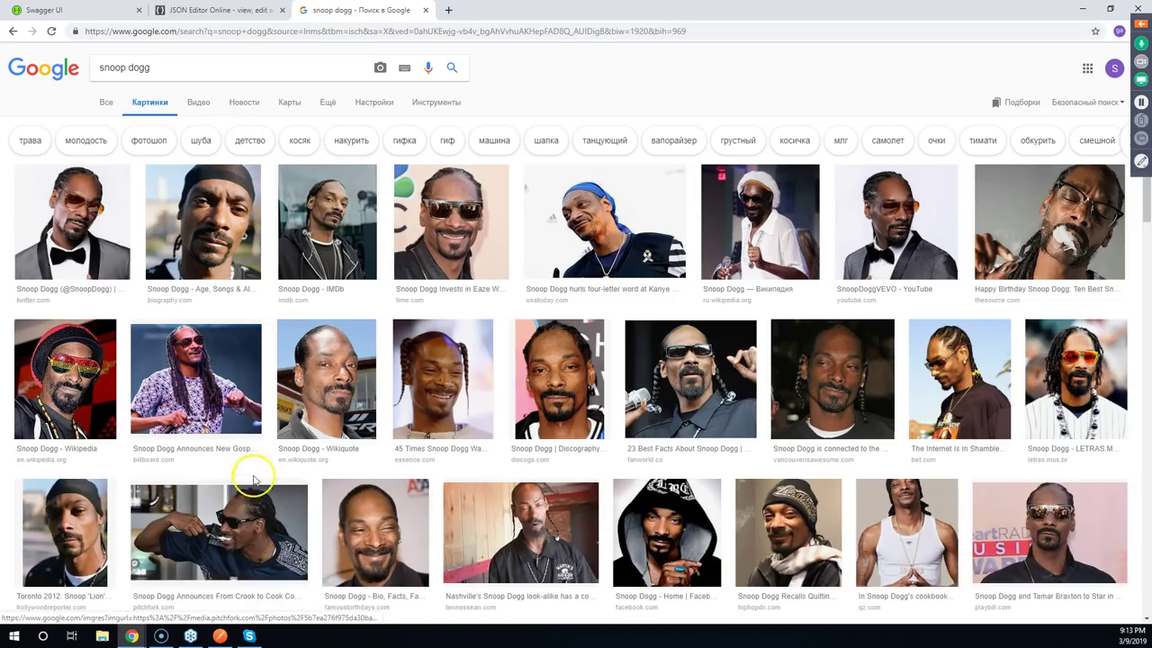
left_click(437, 400)
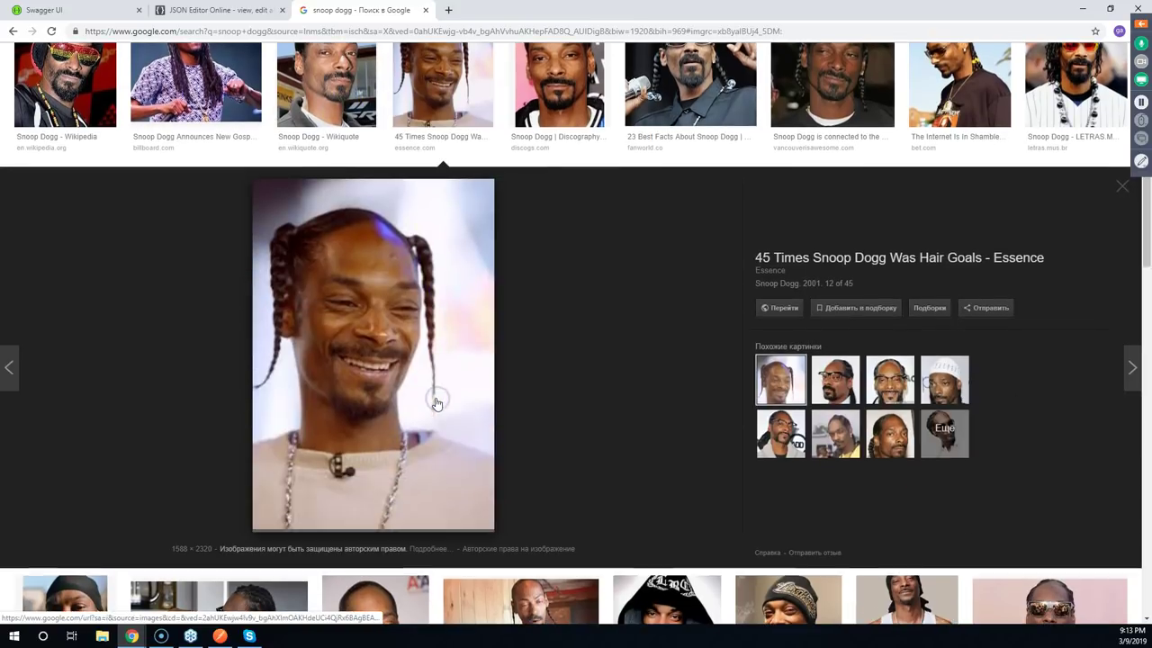
right_click(412, 290)
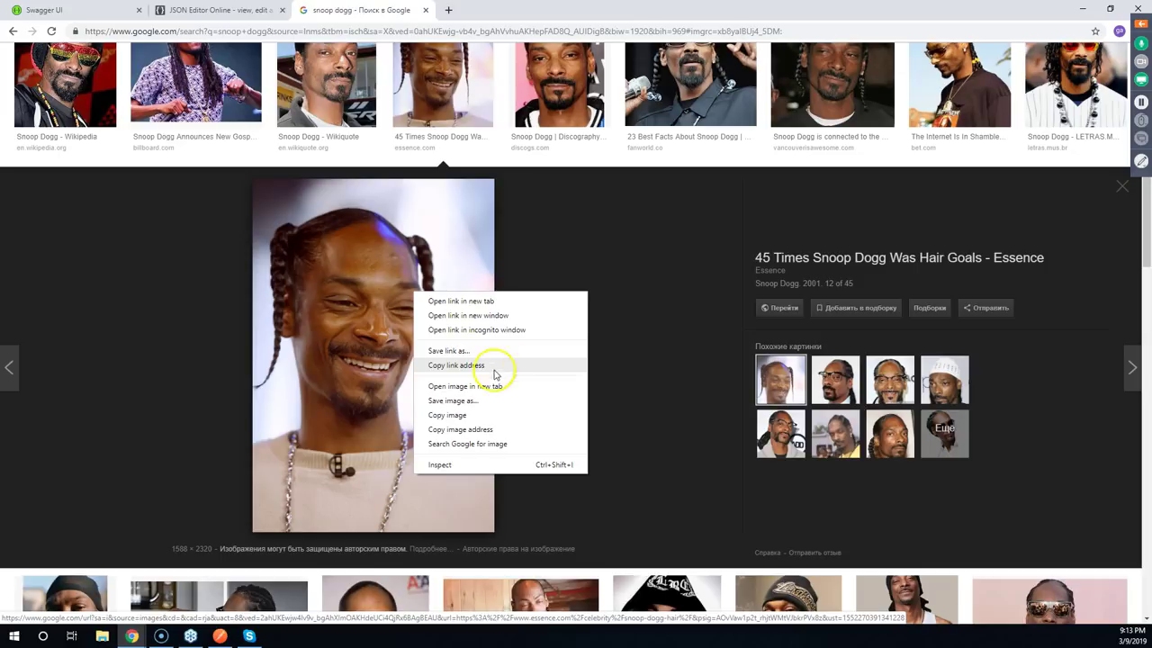
left_click(483, 430)
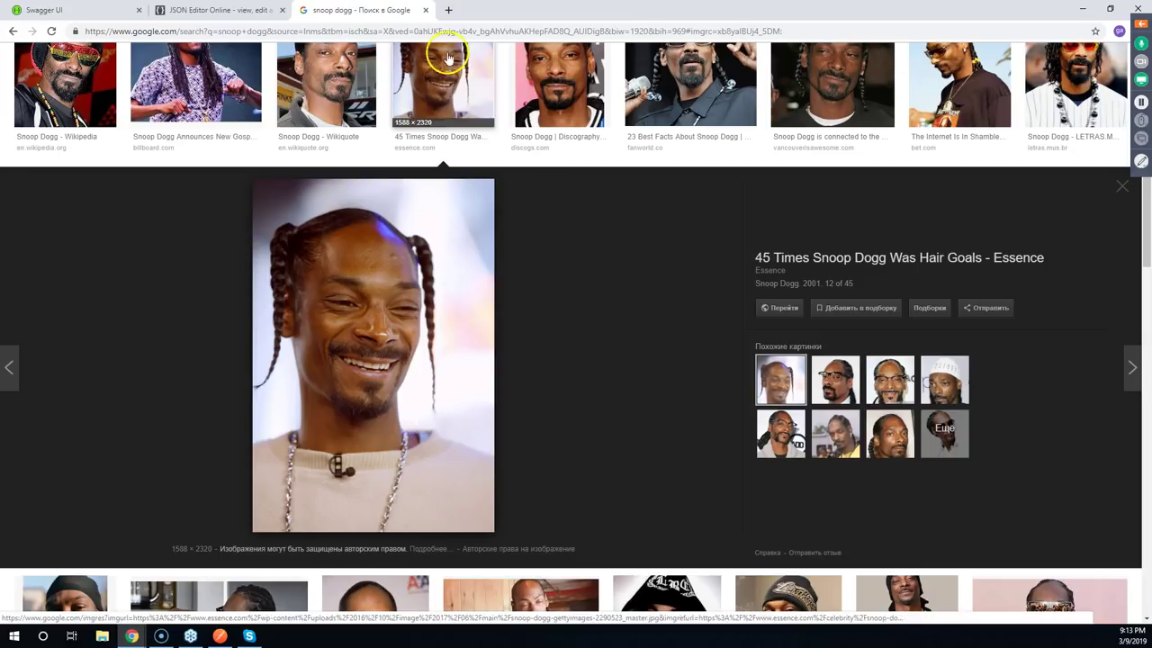
Check the copied image address in a new browser tab and return to the POST /pet request in Swagger UI
left_click(447, 11)
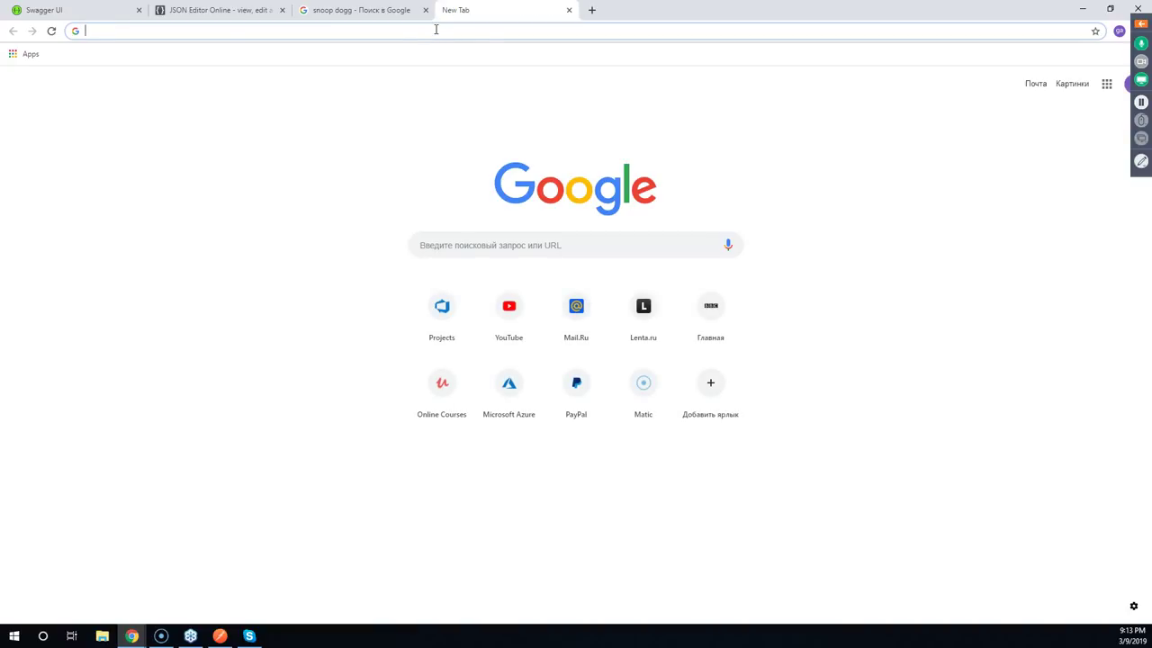
type("https://www.essence.com/wp-content/uploads/2016/10/image/2017/06/main/snoop-dogg-gettyimages-2290523_master.jpg")
key("Return")
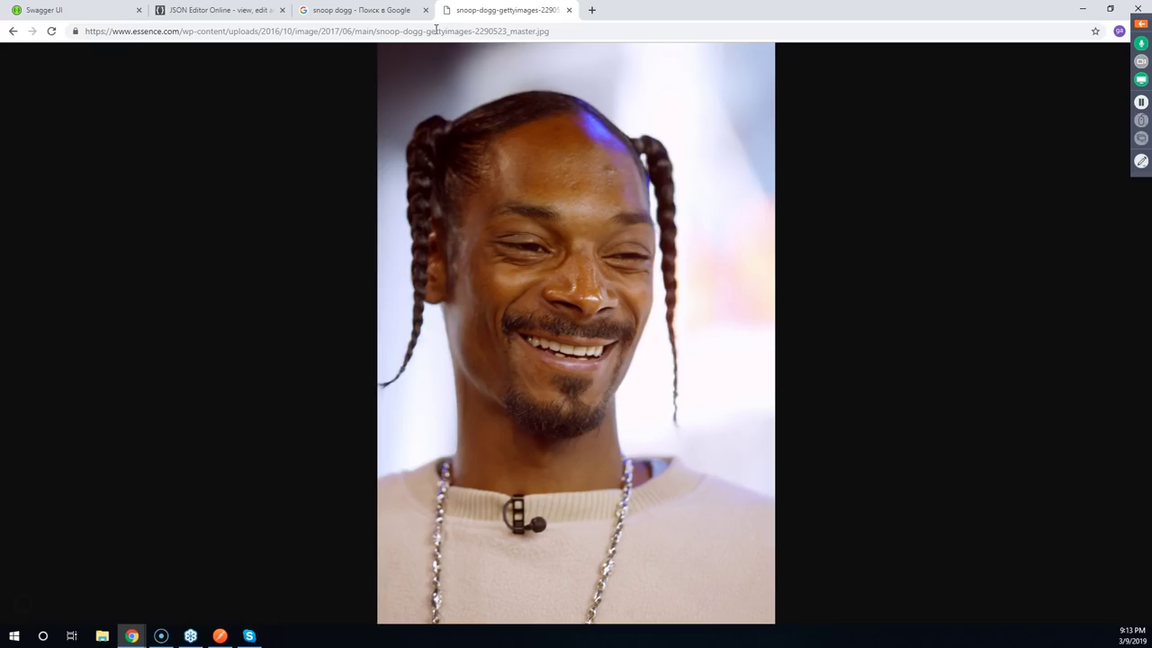
left_click(334, 10)
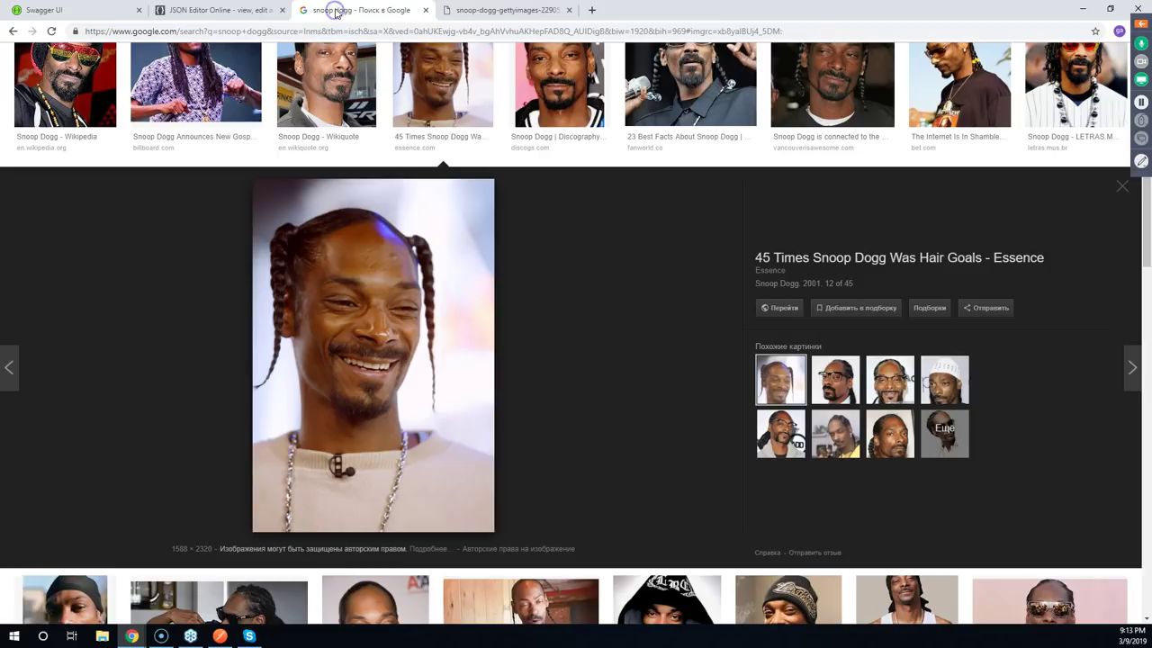
left_click(187, 10)
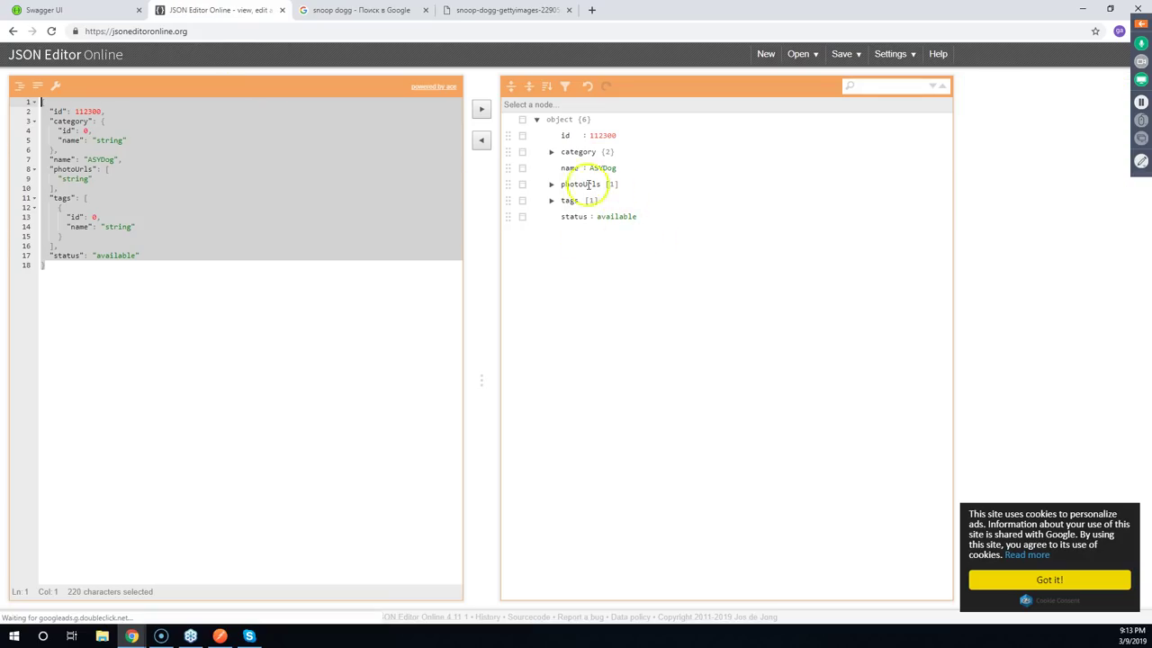
left_click(84, 10)
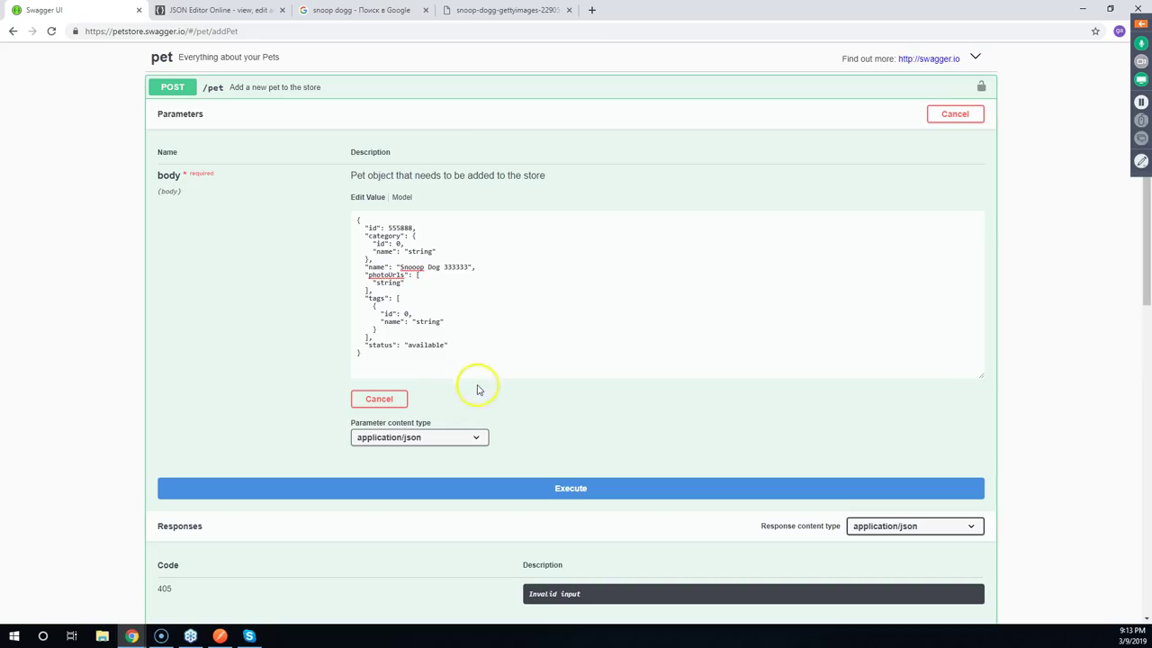
Replace the photoUrls placeholder string with the copied image address and execute the POST /pet request
double_click(387, 276)
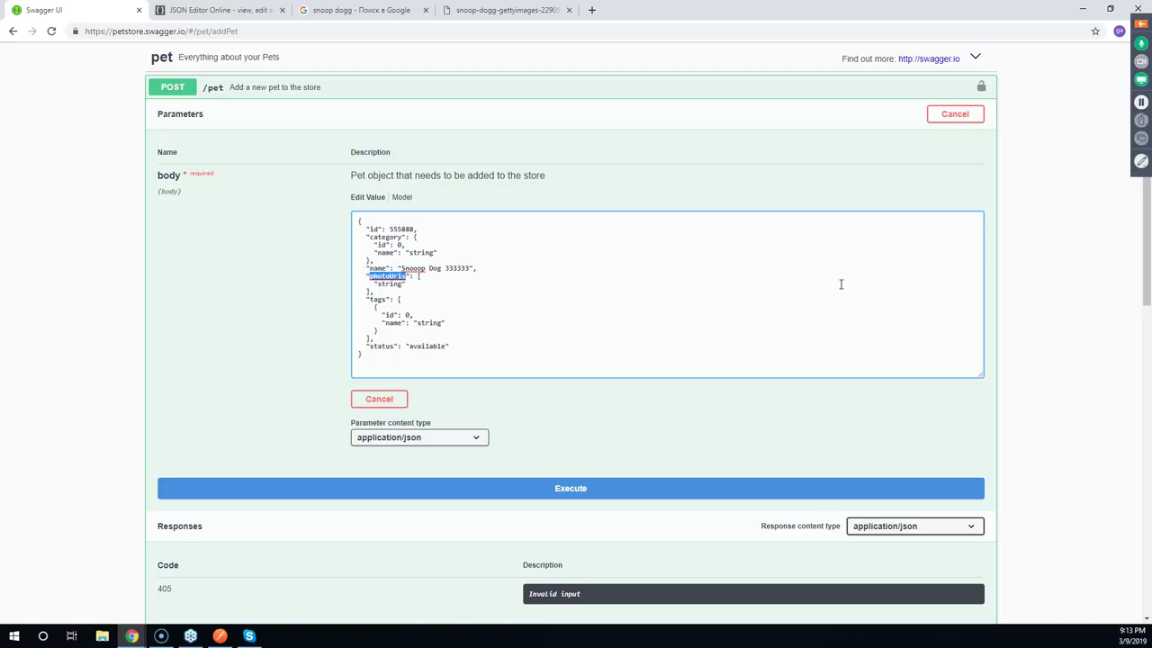
double_click(385, 284)
type("https://www.essence.com/wp-content/uploads/2016/10/image/2017/06/main/snoop-dogg-gettyimages-2290523_master.jpg")
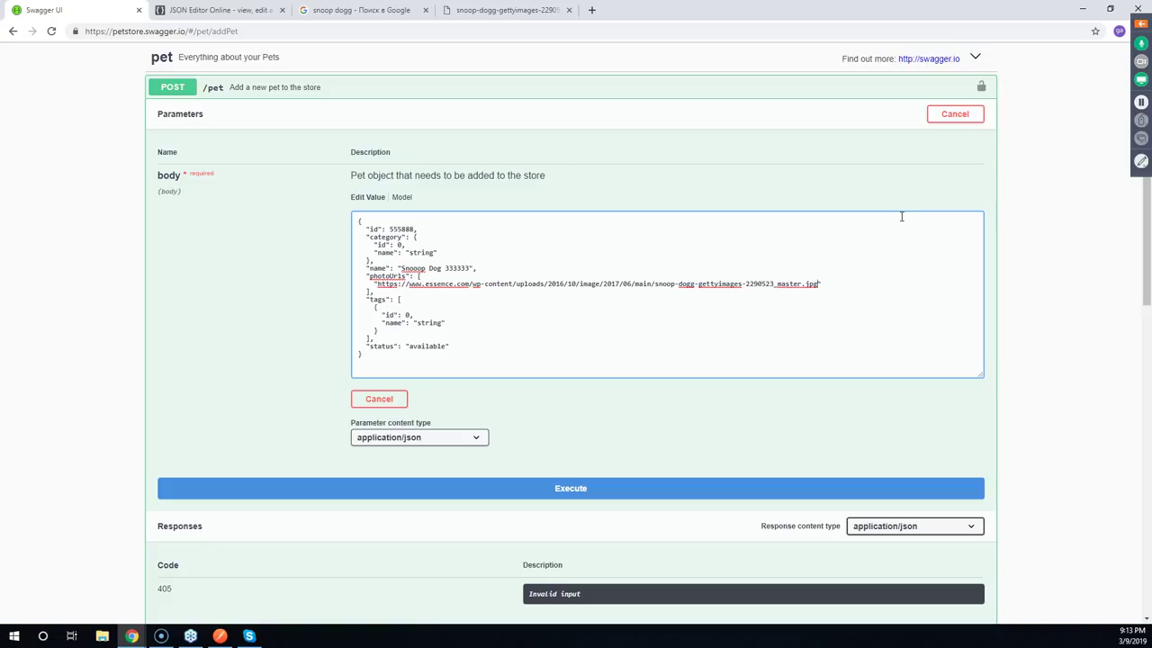
left_click(834, 207)
left_click(647, 487)
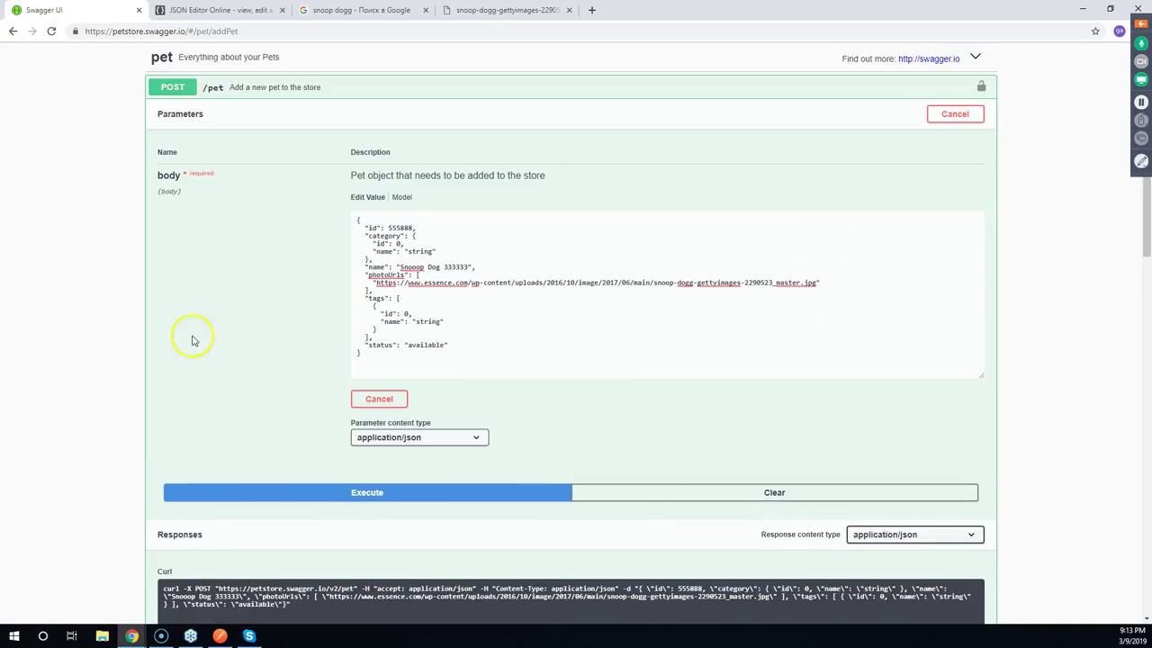
scroll(147, 315, "down", 3)
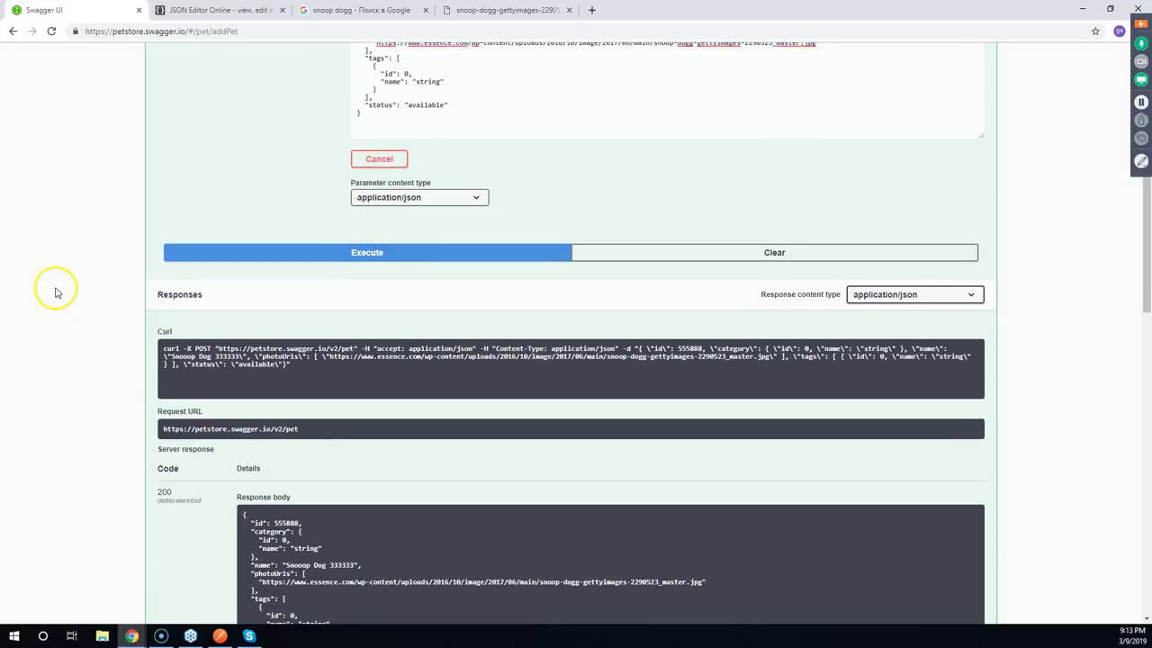
Examine the POST /pet response body and headers and compare them with the submitted request body
scroll(63, 287, "down", 2)
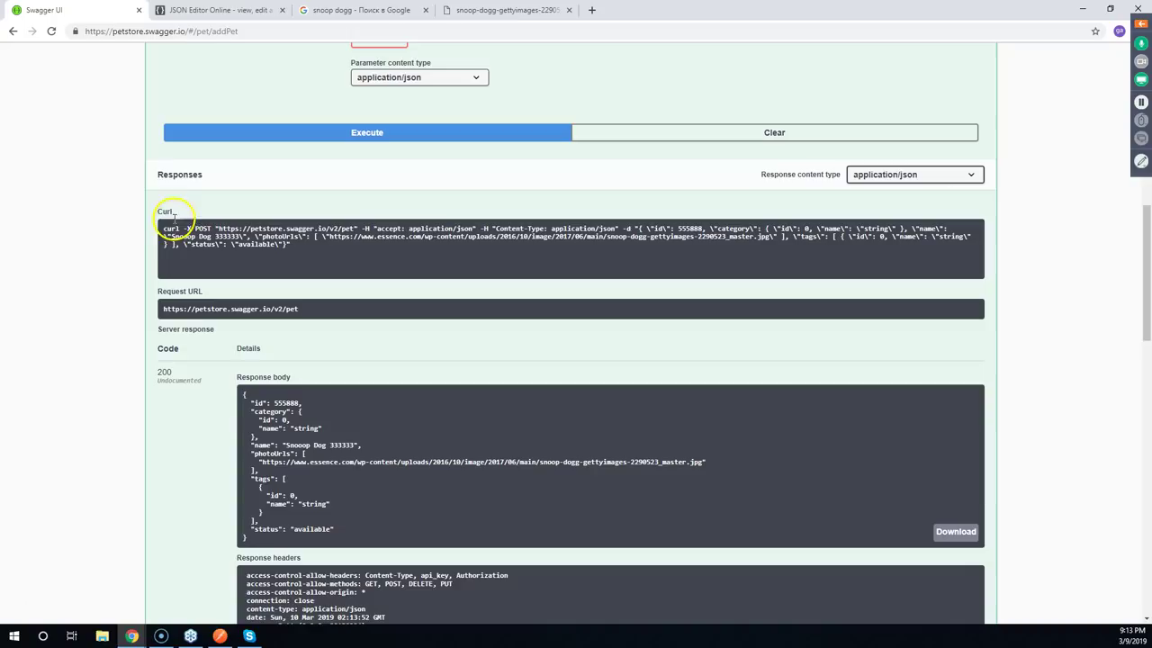
scroll(133, 232, "down", 1)
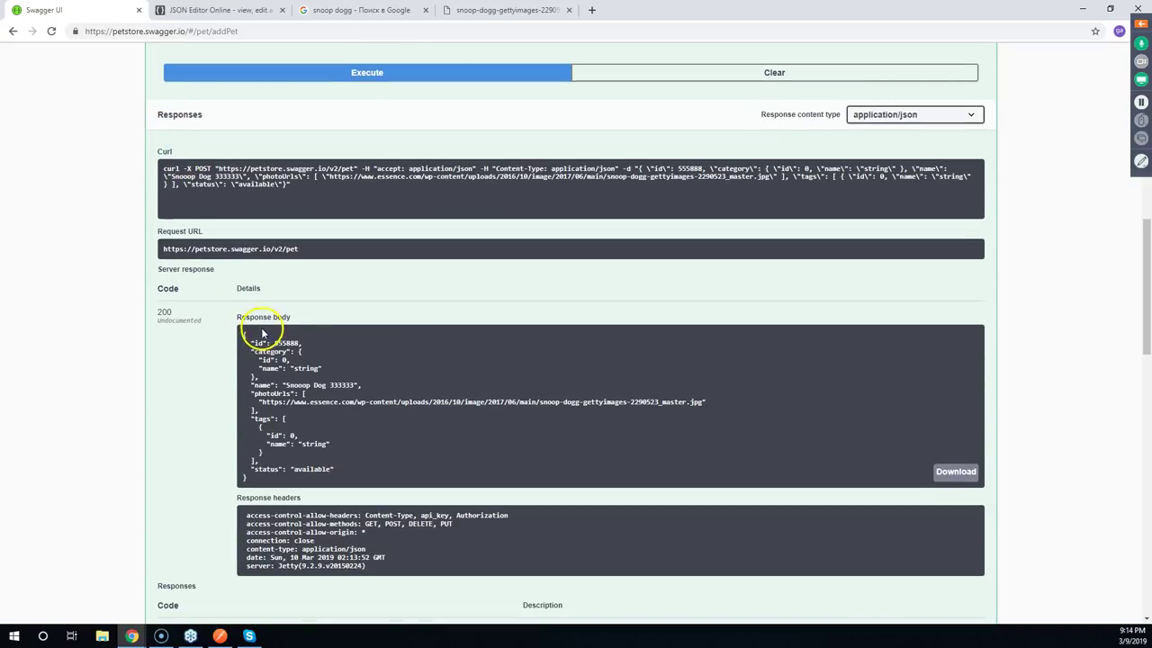
left_click_drag(240, 332, 265, 483)
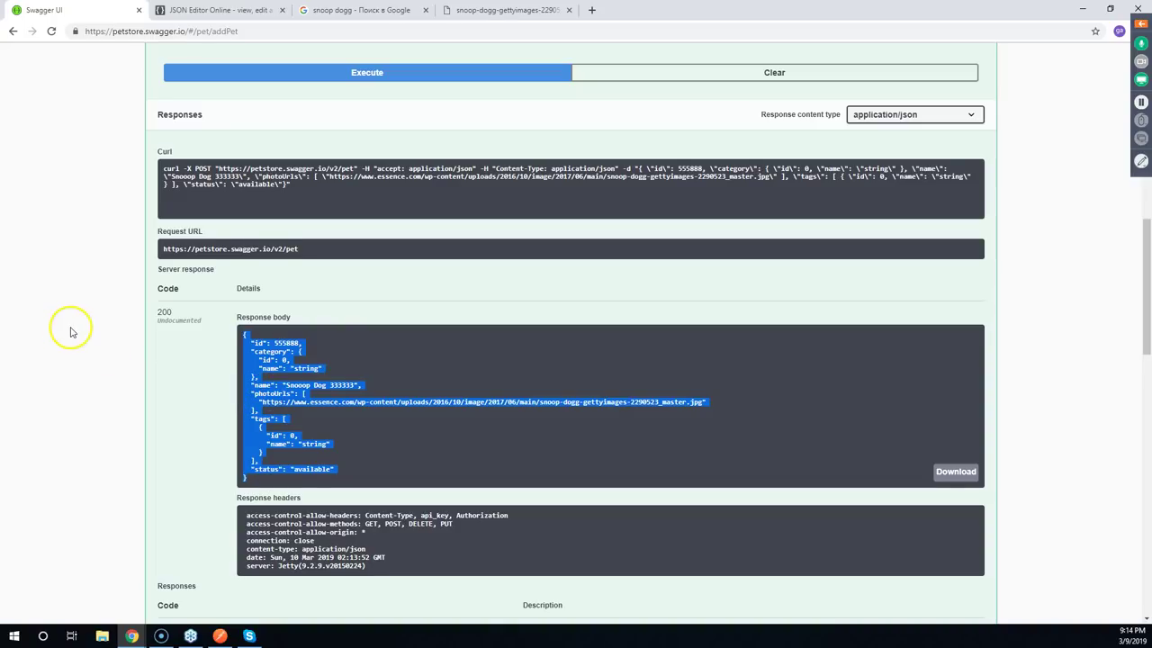
scroll(68, 330, "up", 4)
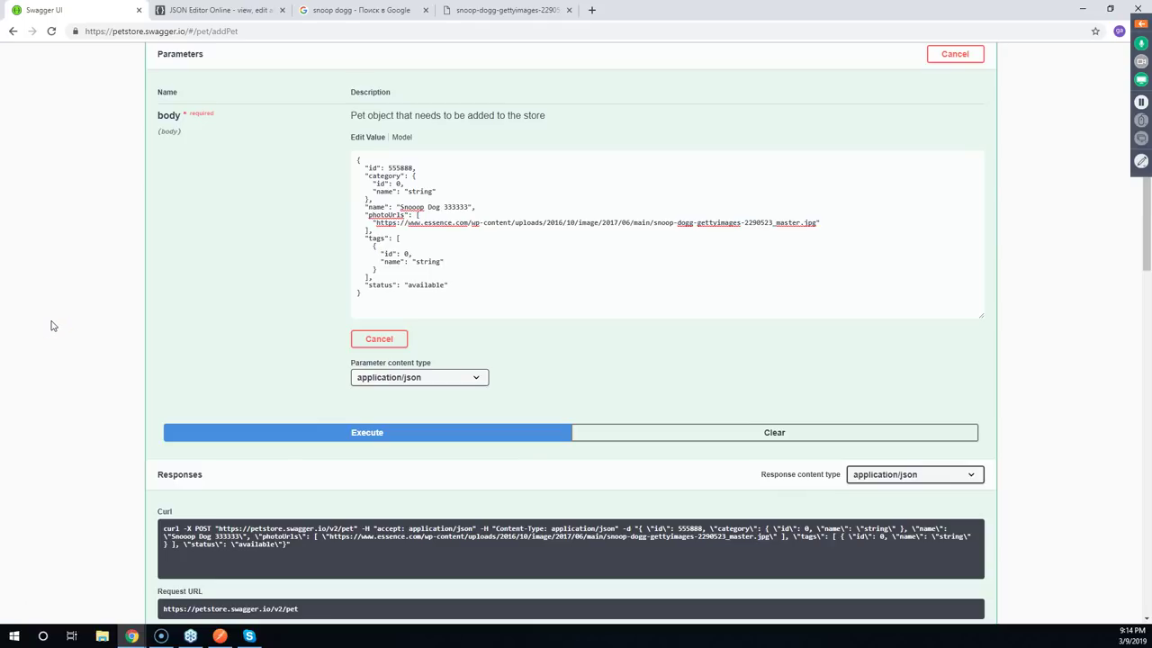
scroll(52, 325, "down", 4)
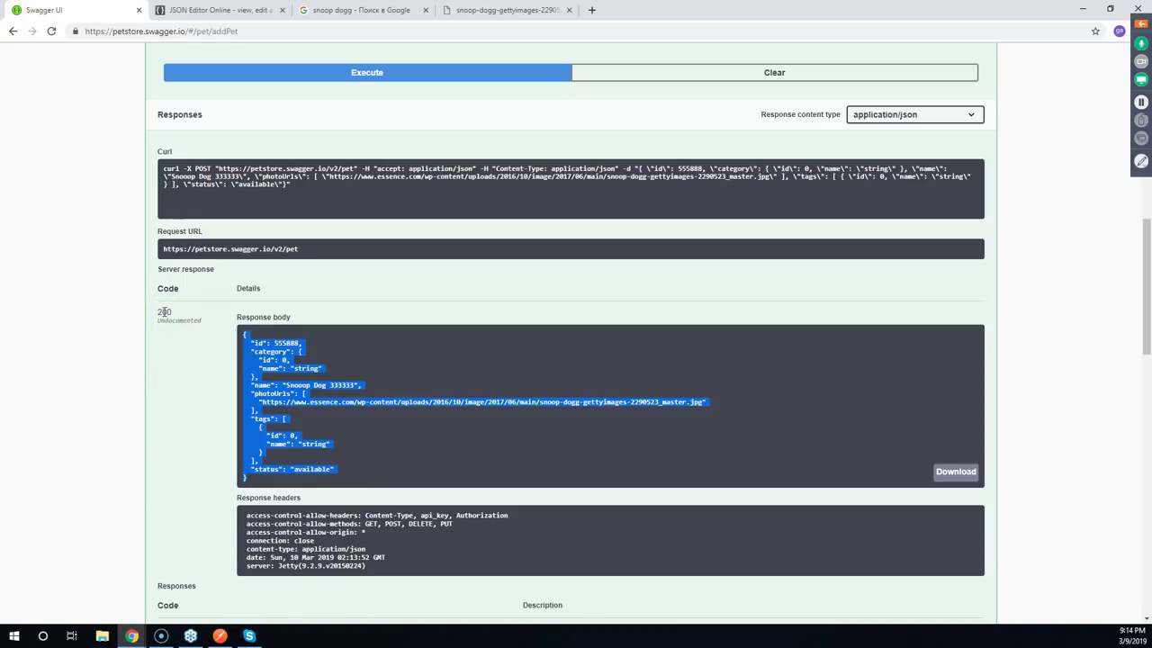
scroll(110, 314, "down", 1)
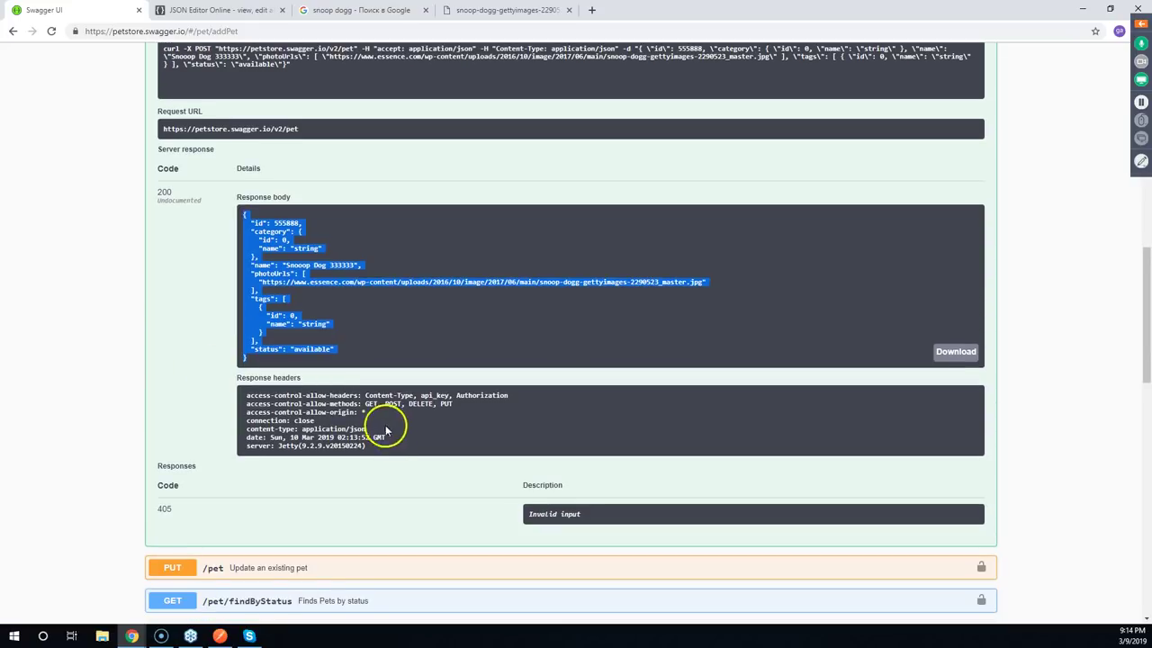
left_click_drag(393, 443, 240, 399)
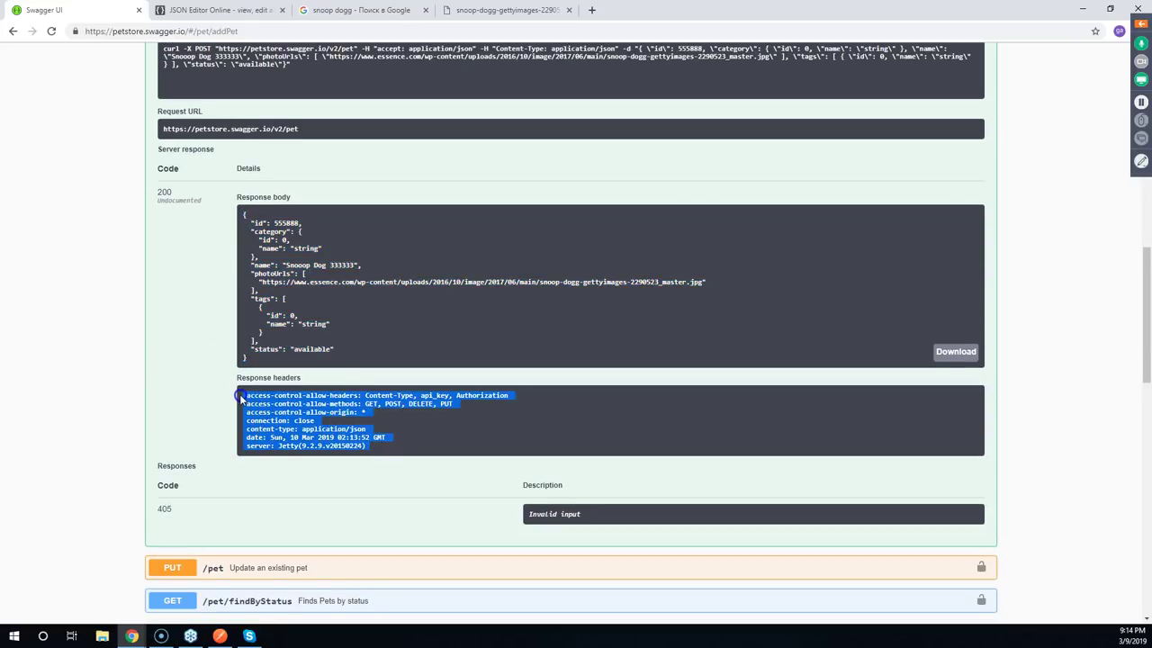
left_click(82, 301)
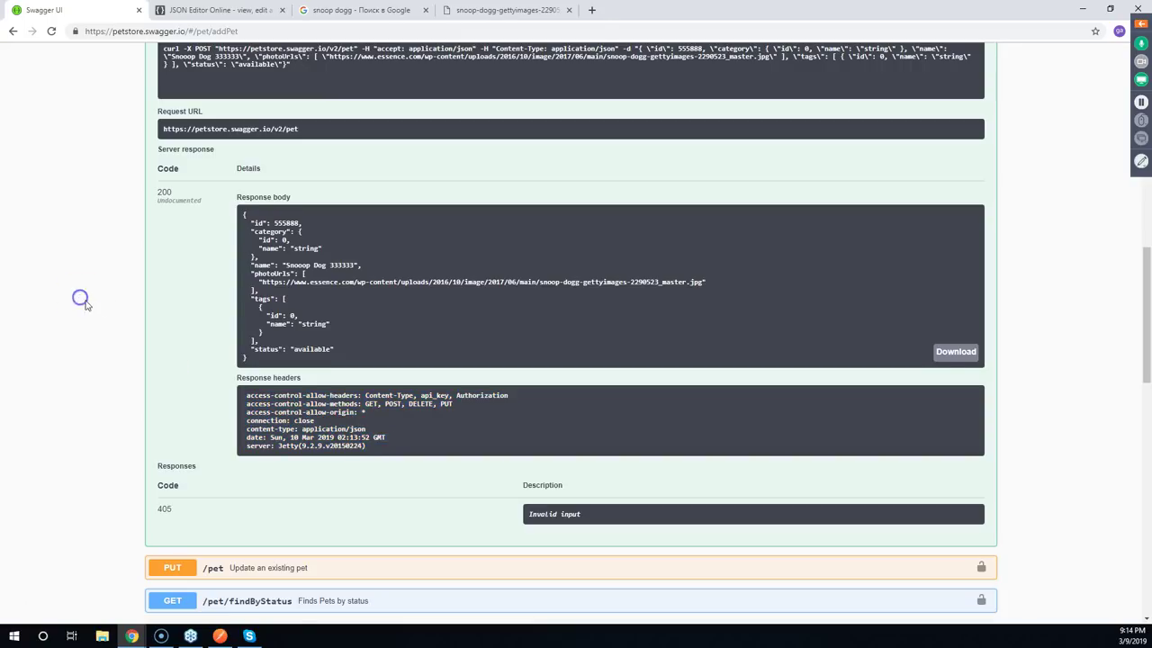
scroll(104, 309, "up", 3)
scroll(103, 309, "up", 3)
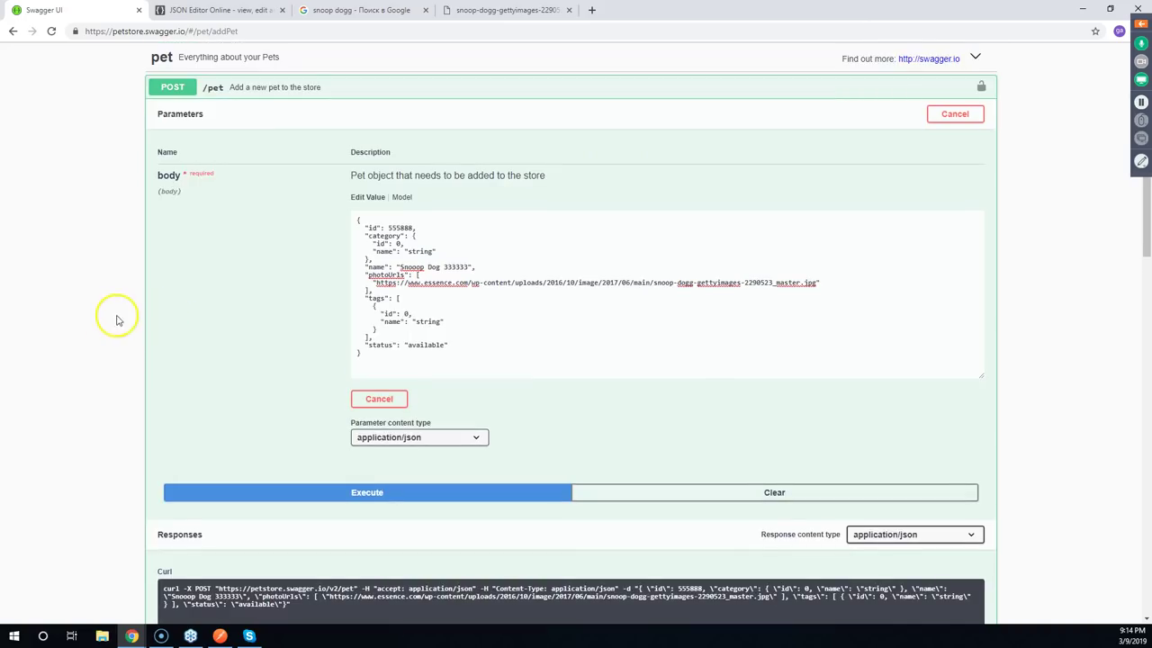
Copy the pet ID 555888 from the POST /pet response body
scroll(101, 319, "down", 5)
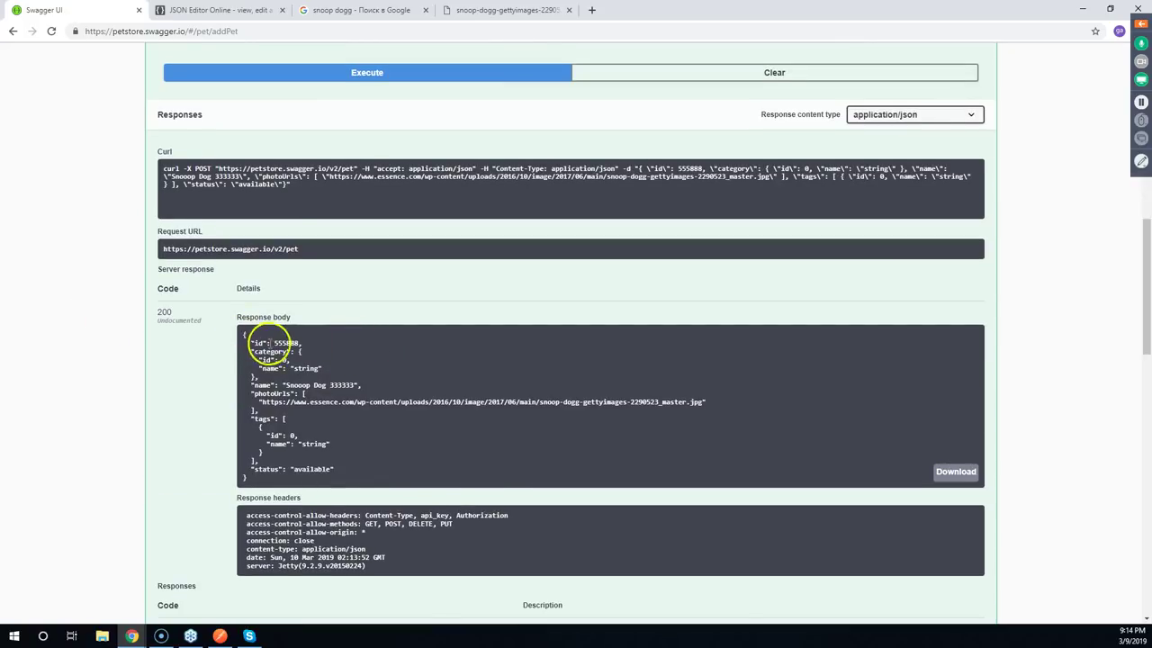
double_click(285, 343)
key("ctrl+c")
left_click(294, 352)
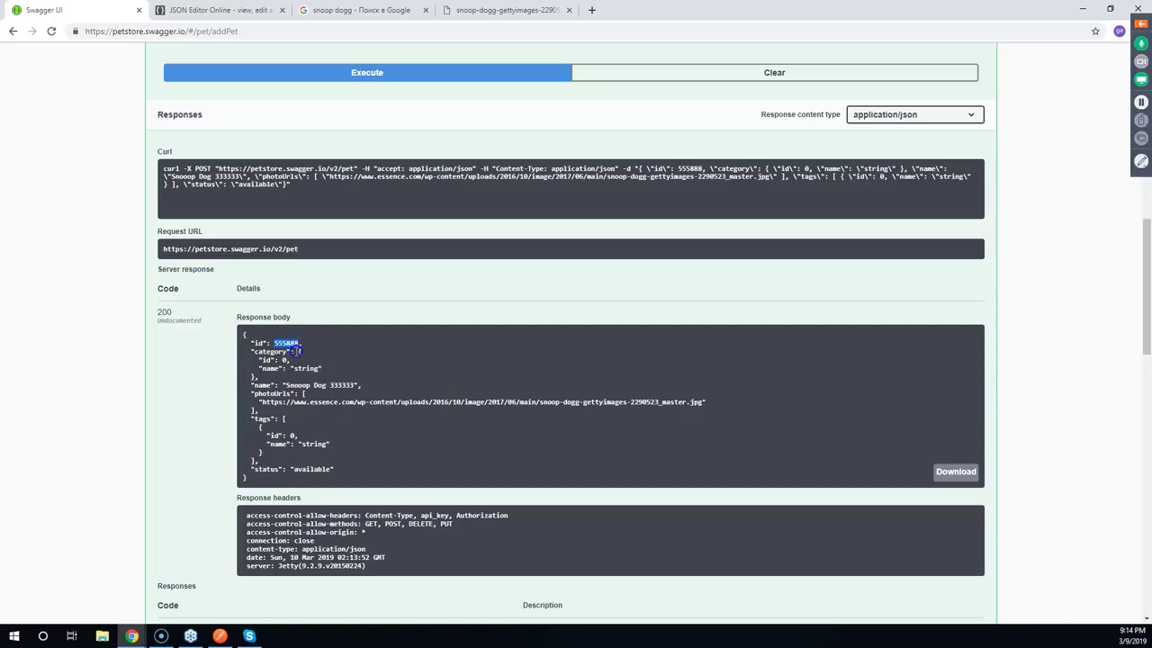
left_click(104, 365)
Open the GET /pet/{petId} operation and make its parameters editable for a trial request
scroll(55, 376, "down", 4)
scroll(144, 337, "up", 2)
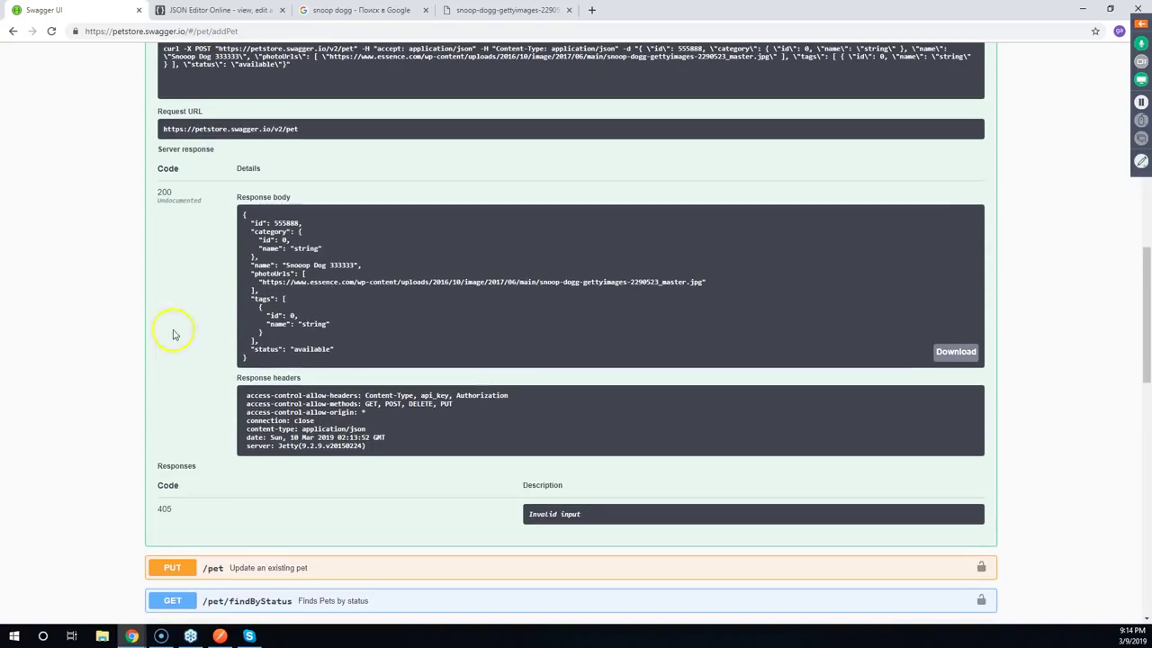
scroll(101, 322, "down", 2)
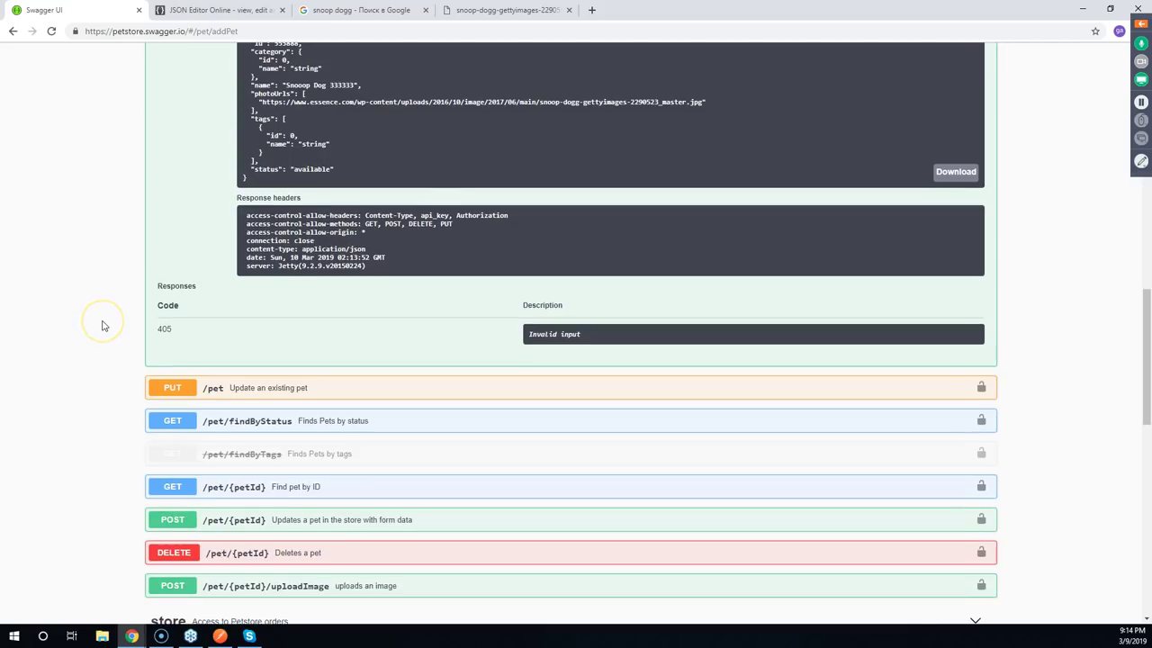
scroll(103, 326, "down", 2)
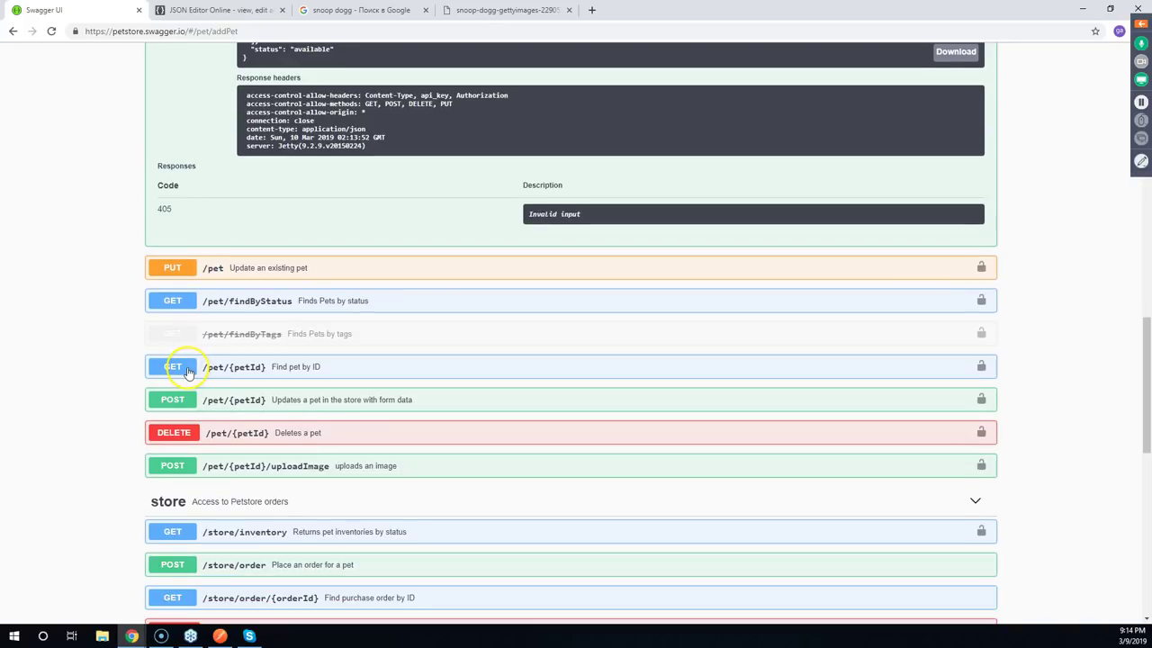
left_click(188, 368)
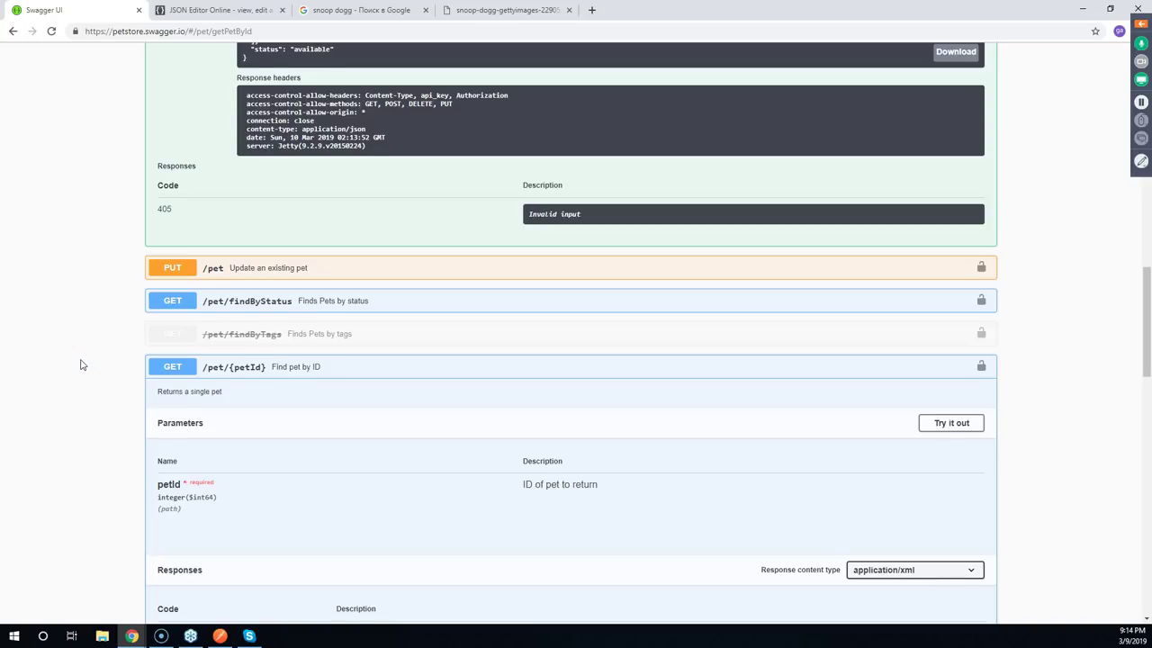
scroll(81, 365, "down", 2)
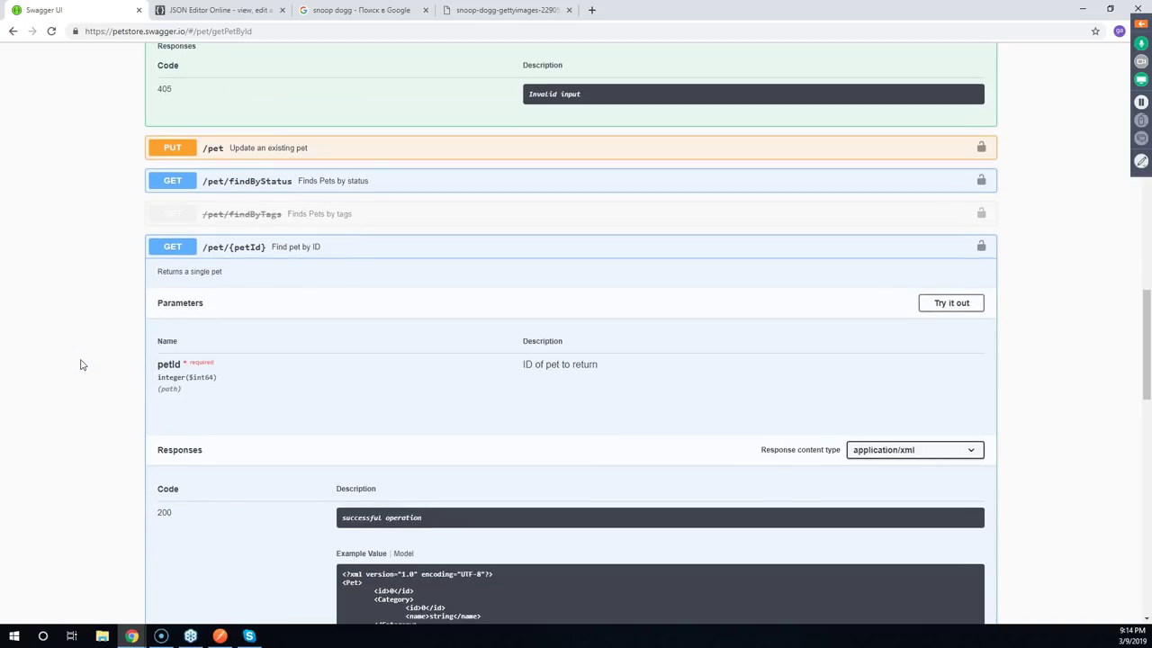
scroll(147, 366, "down", 2)
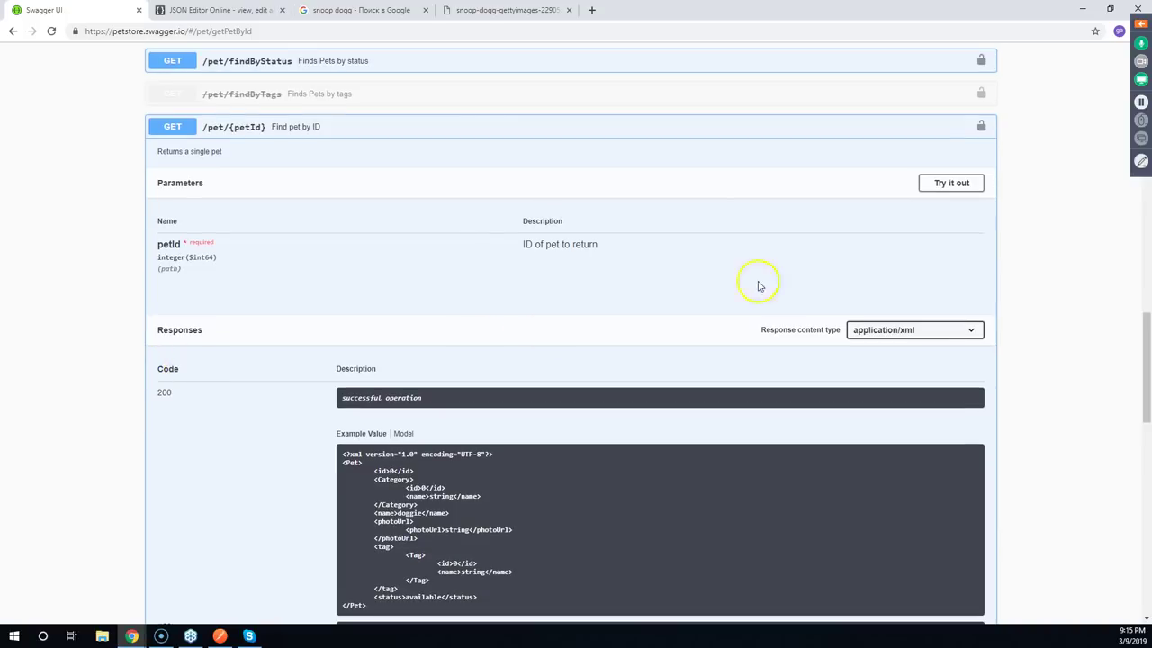
left_click(957, 190)
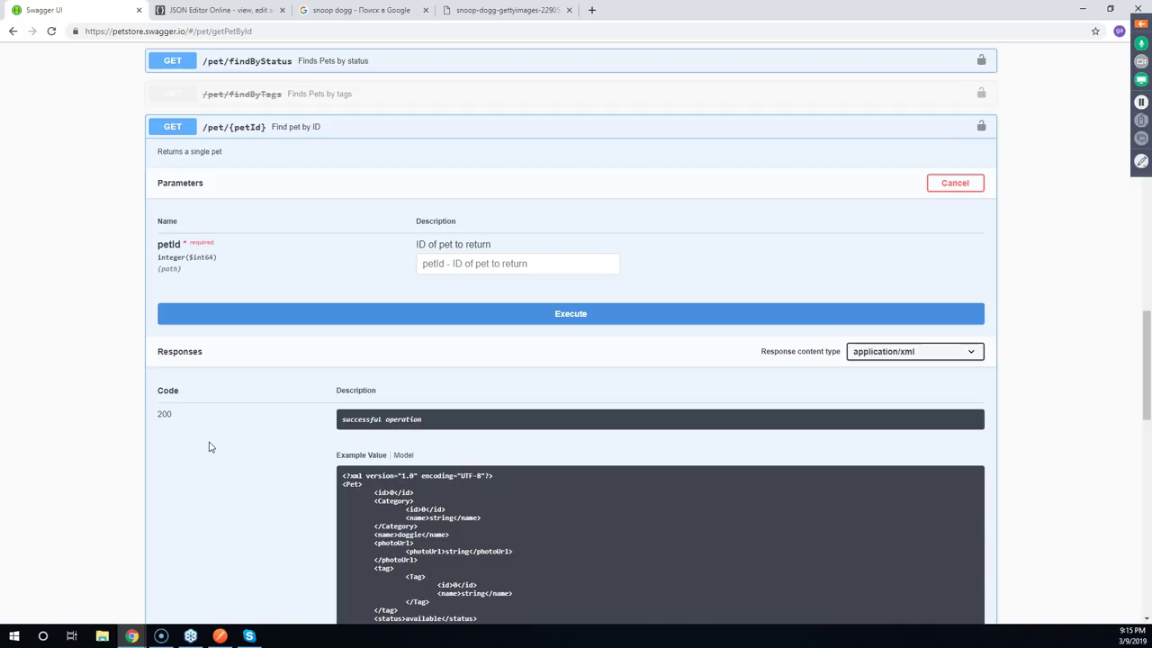
Execute GET /pet/{petId} with the copied ID 555888 as petId and application/json as the response content type
left_click(457, 262)
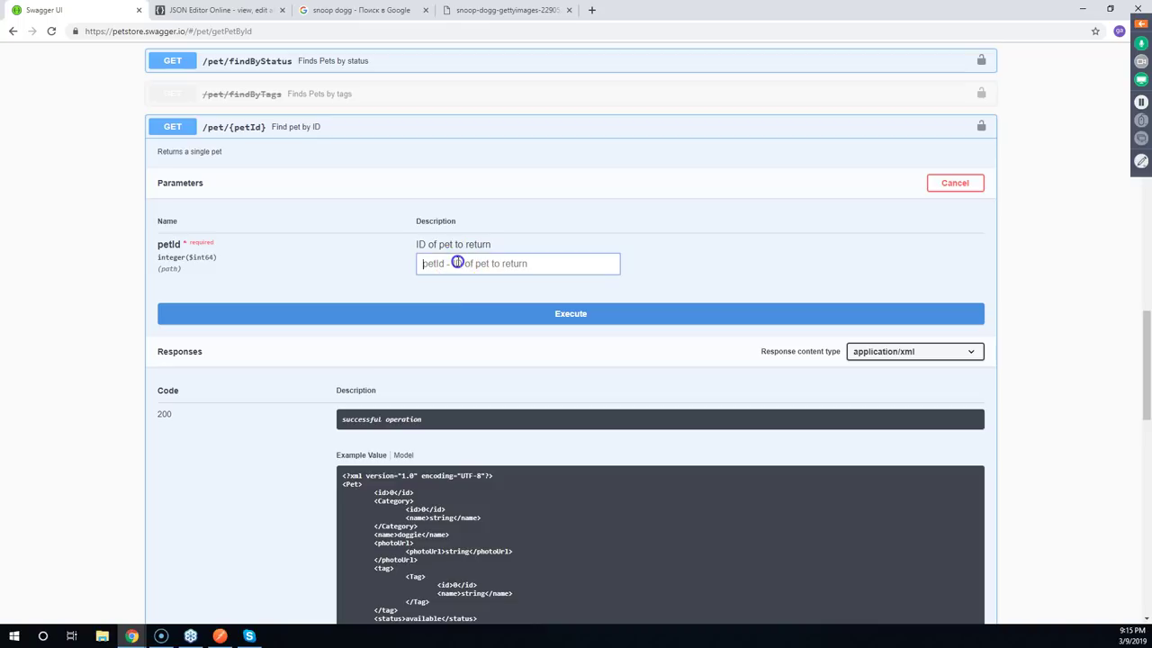
right_click(457, 261)
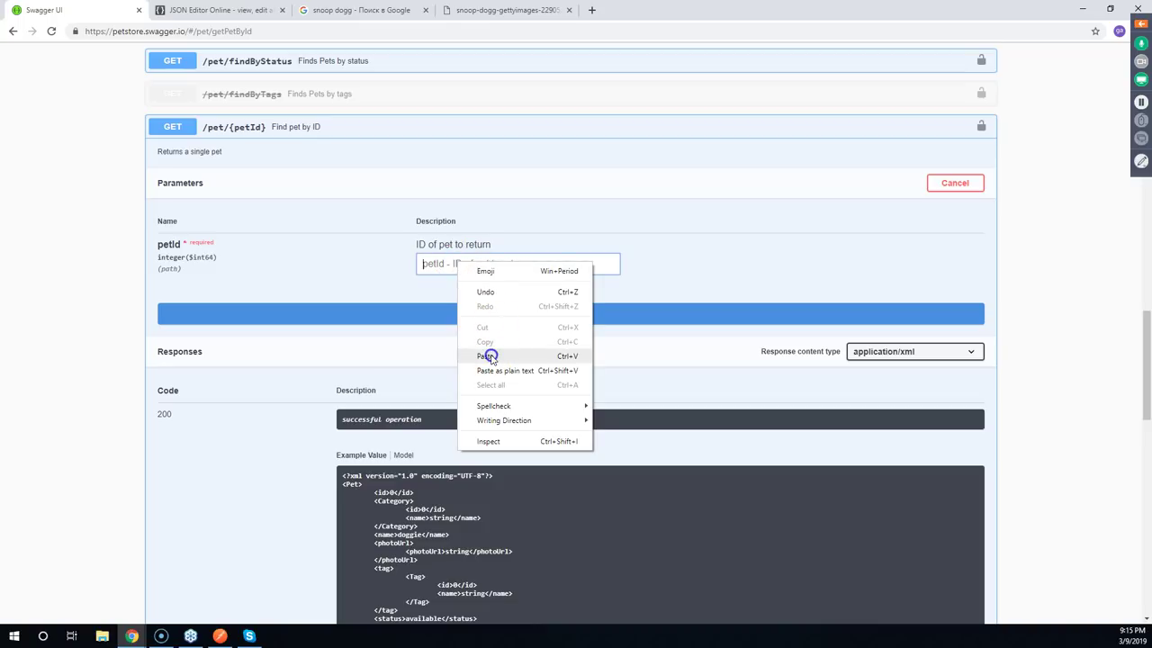
left_click(487, 356)
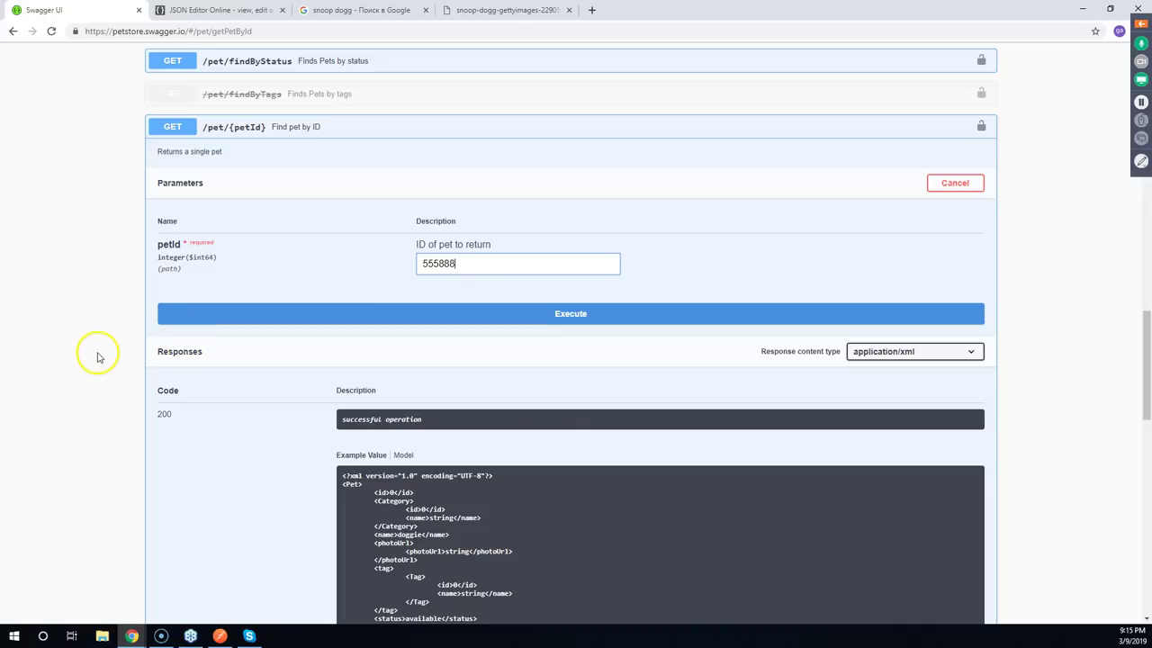
left_click(938, 351)
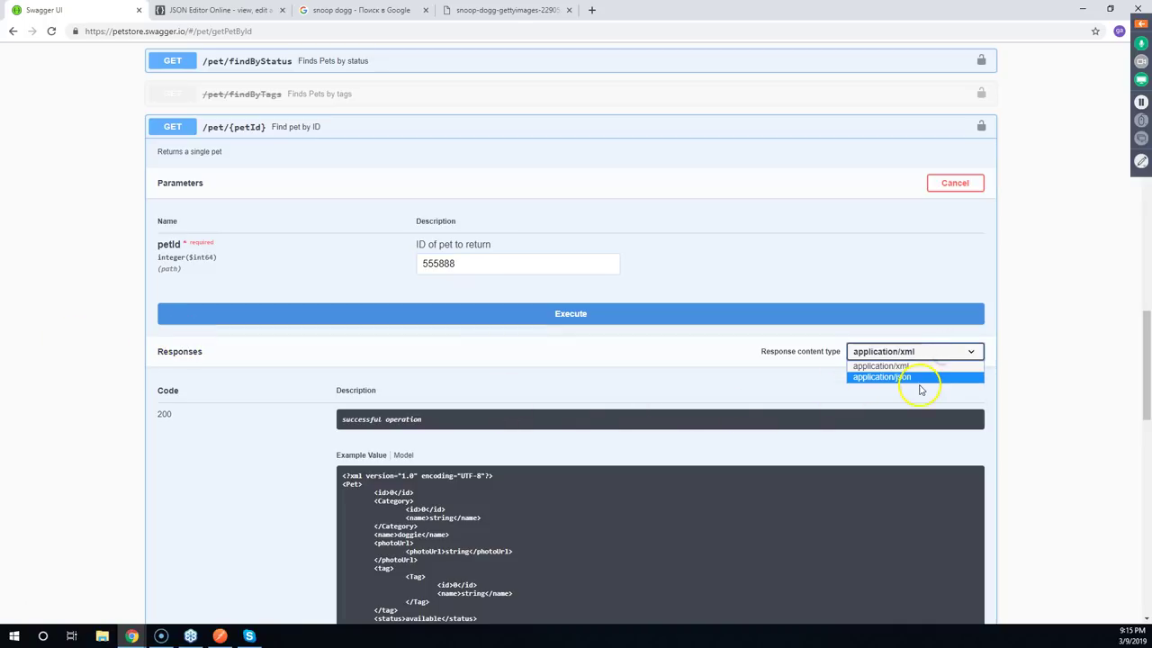
left_click(916, 377)
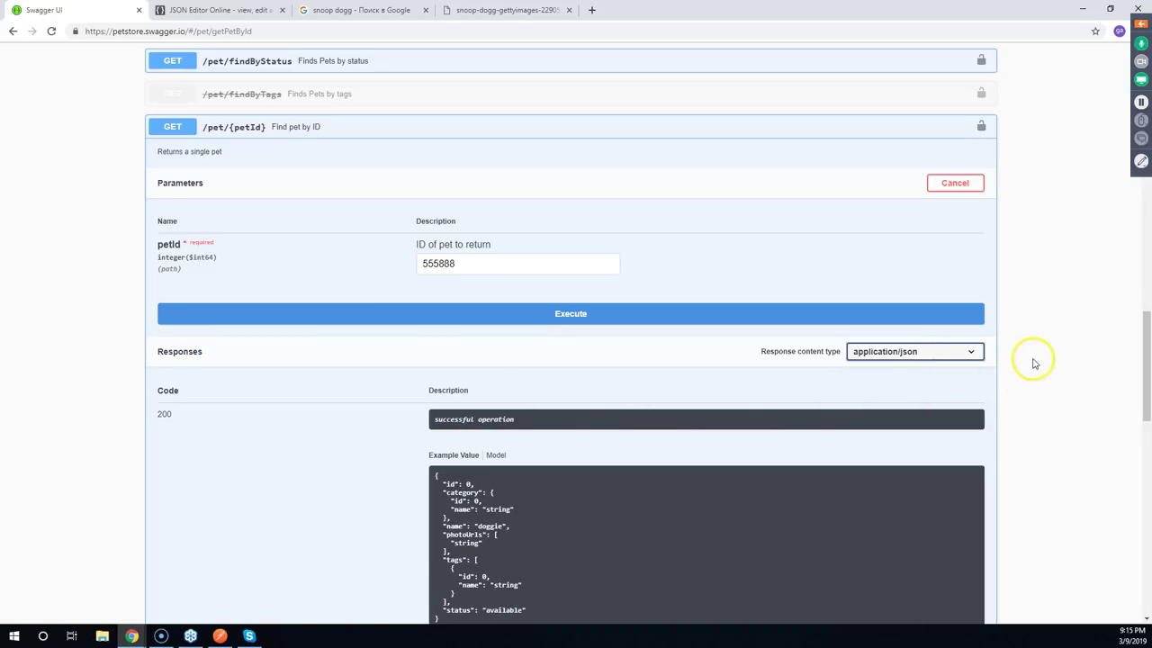
left_click(591, 315)
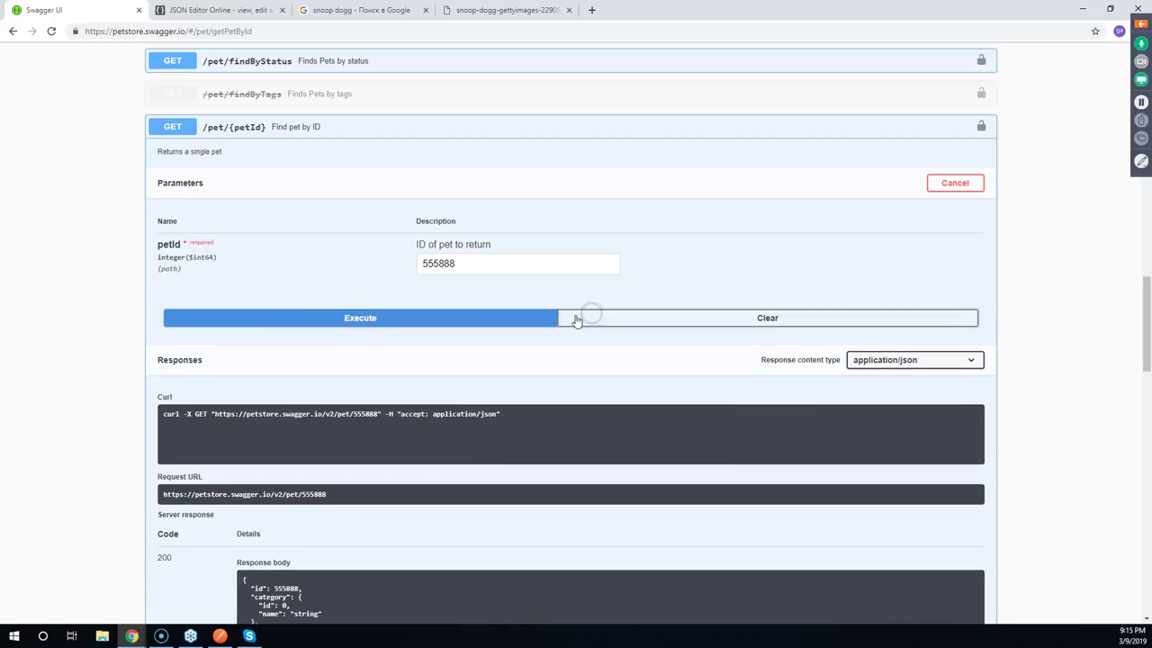
Compare the GET response with the POST /pet response and copy the full JSON body of the GET response
scroll(76, 376, "down", 2)
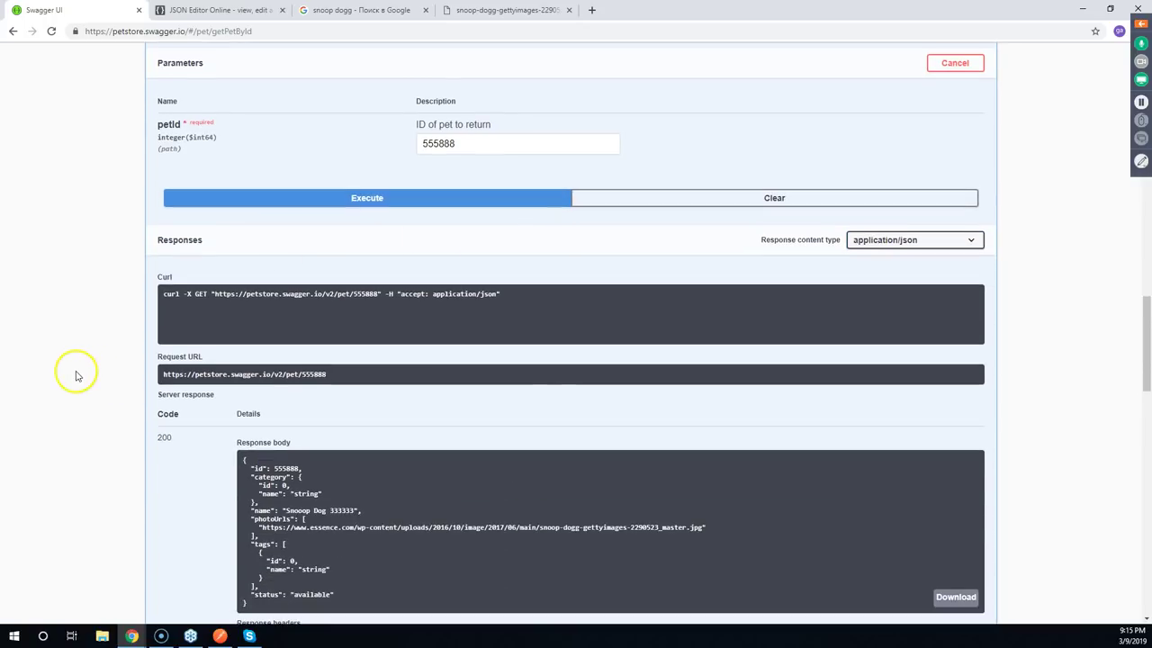
scroll(77, 376, "down", 2)
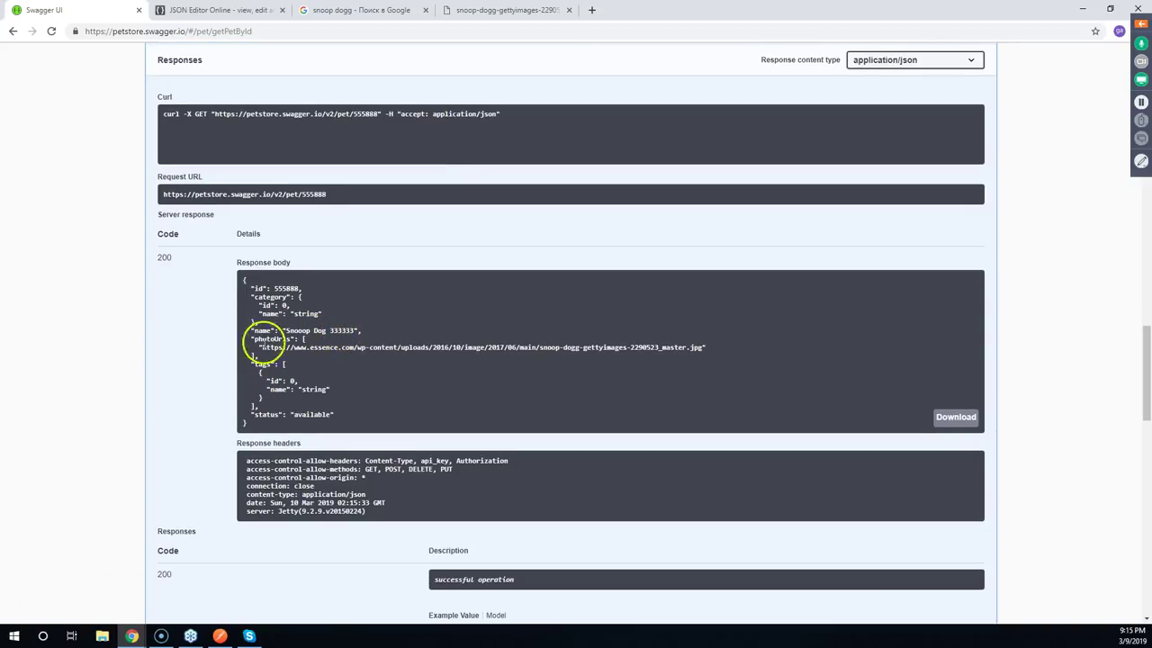
scroll(102, 329, "up", 10)
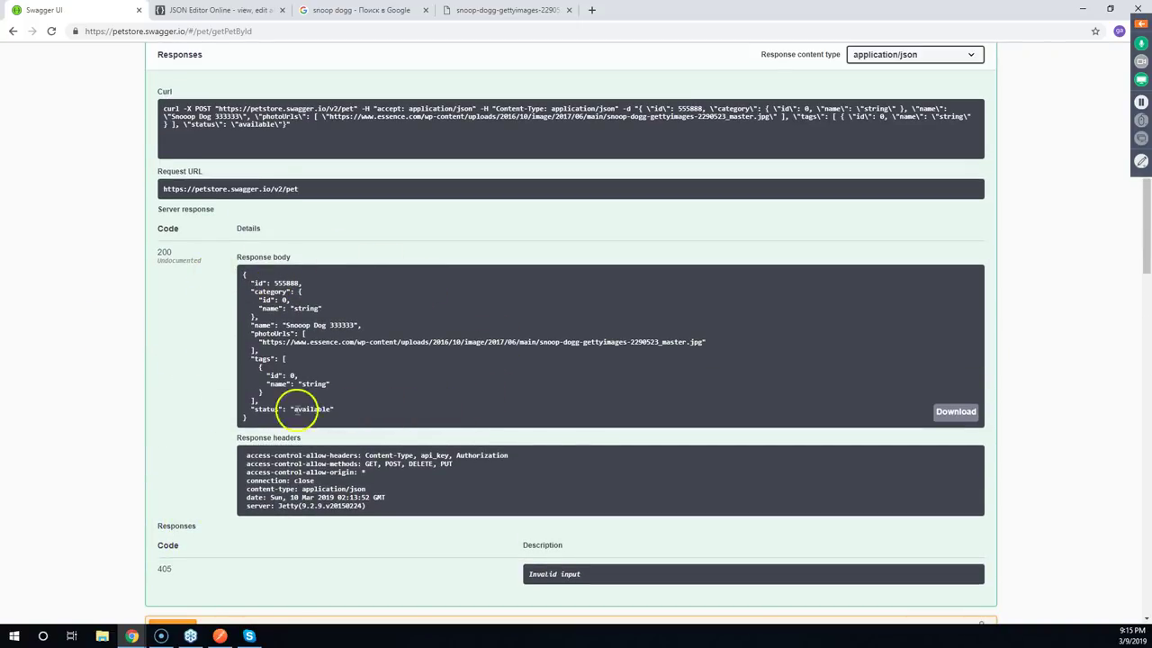
scroll(44, 380, "down", 10)
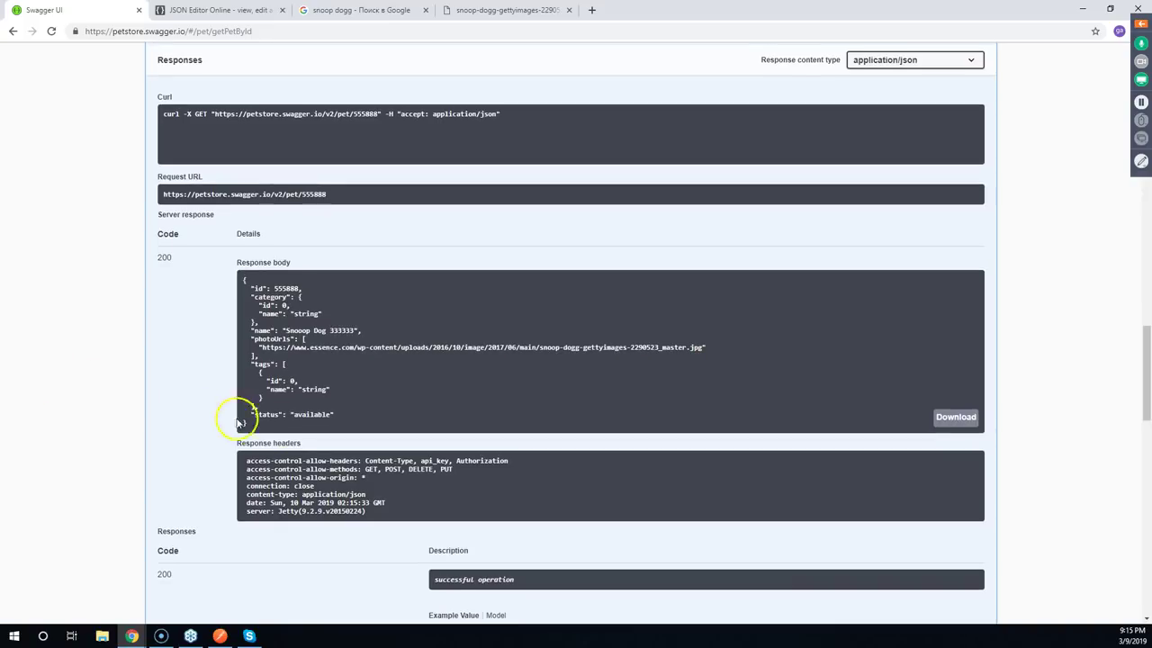
left_click_drag(245, 423, 241, 282)
key("ctrl+c")
right_click(258, 295)
left_click(279, 303)
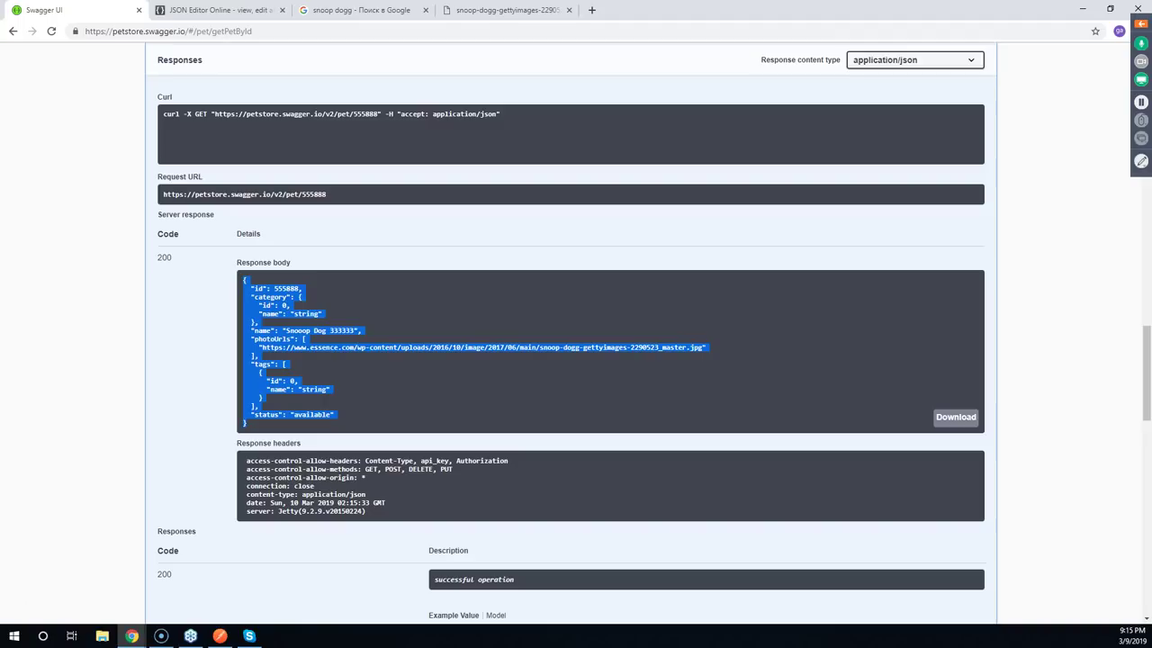
Switch to Postman and maximize its window
key("alt+Tab")
left_click_drag(411, 52, 351, 8)
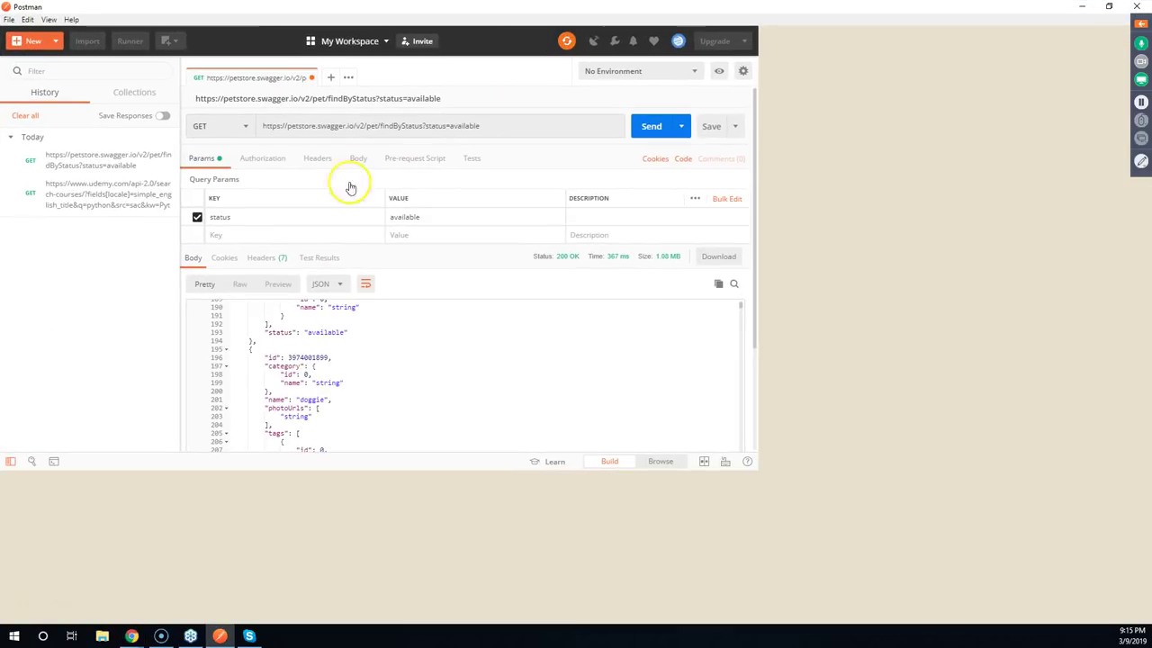
Try replacing the findByStatus request URL with the copied JSON response body, and undo the replacement
left_click(479, 125)
key("ctrl+a")
key("ctrl+v")
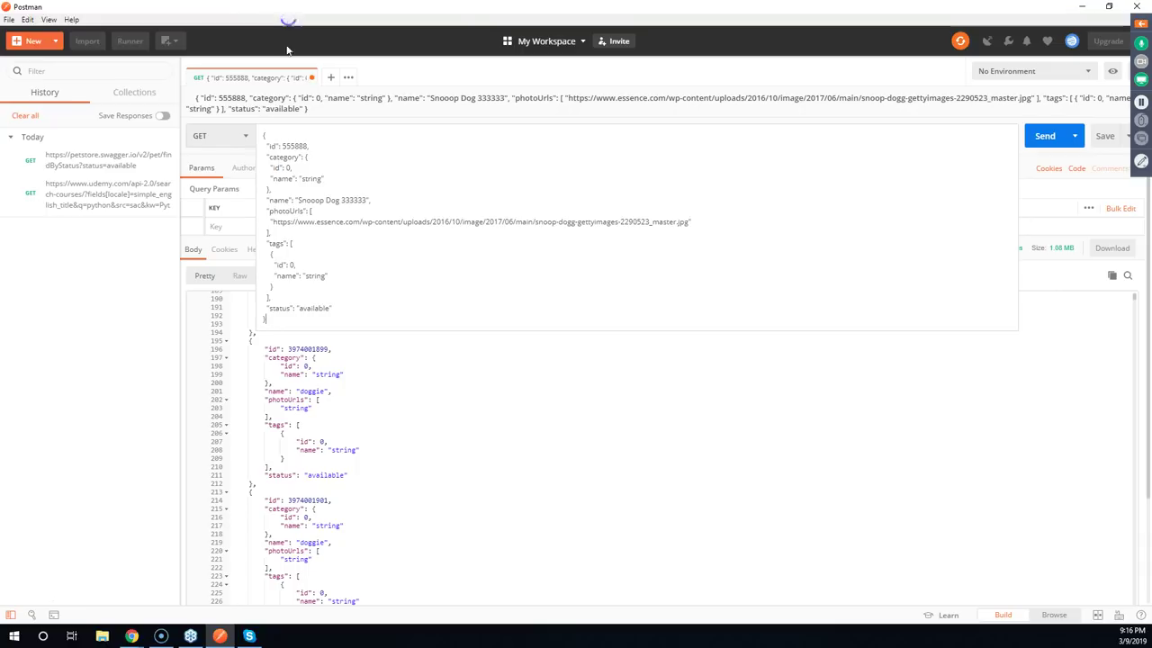
left_click(133, 334)
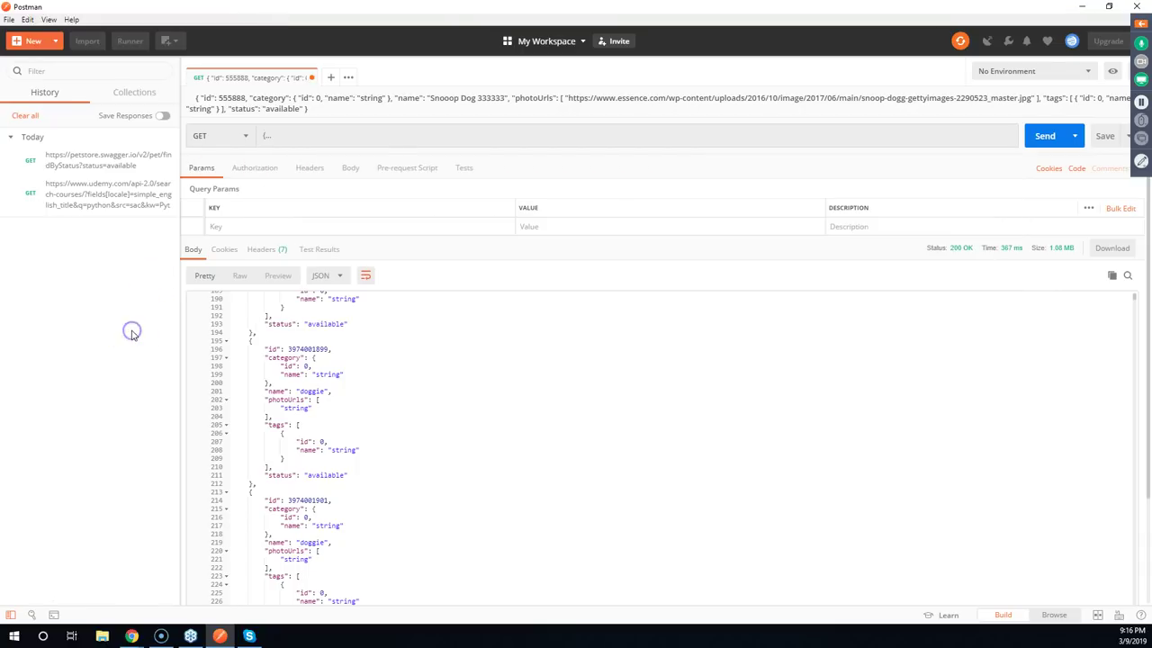
left_click(336, 145)
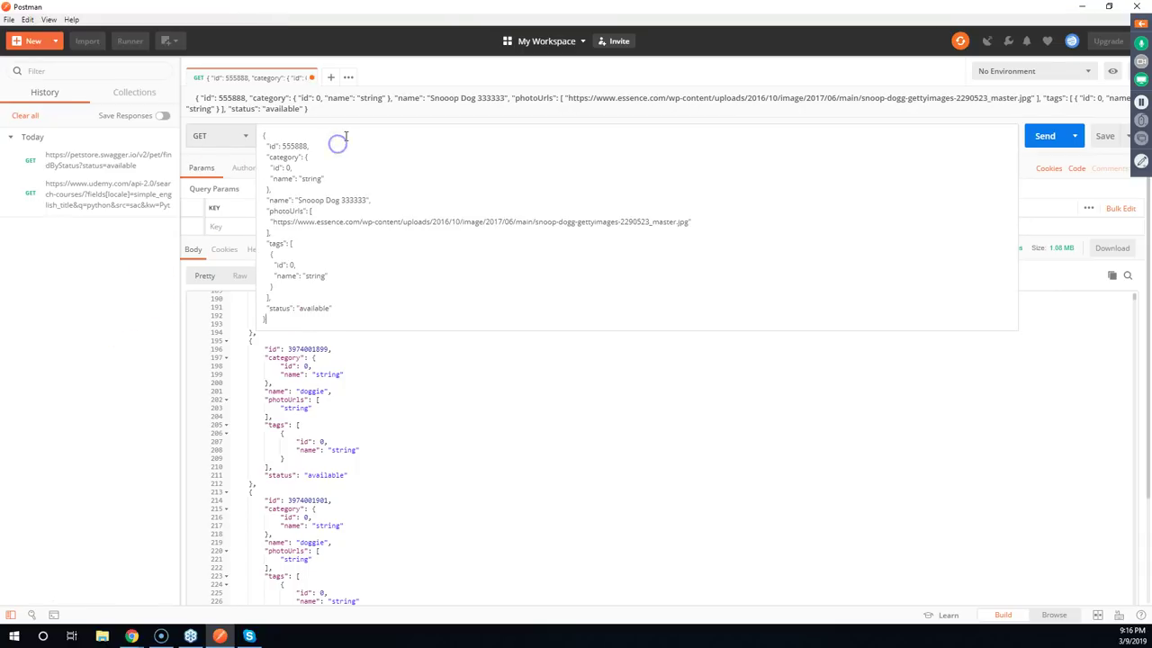
key("ctrl+z")
left_click(463, 147)
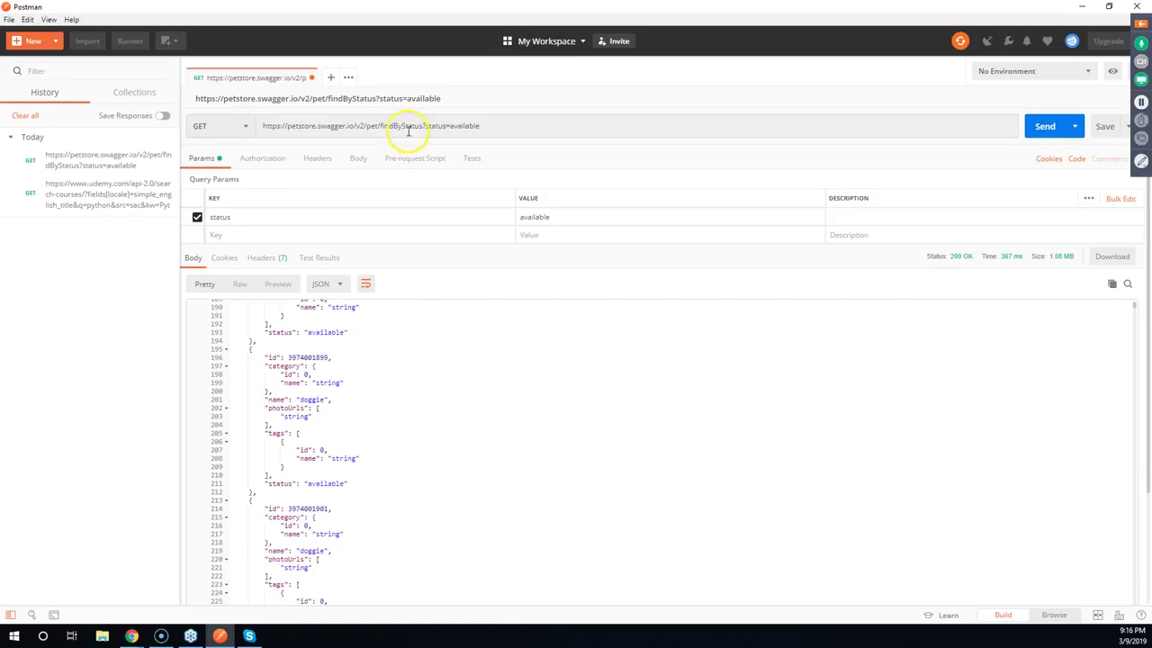
left_click(379, 125)
left_click(549, 129)
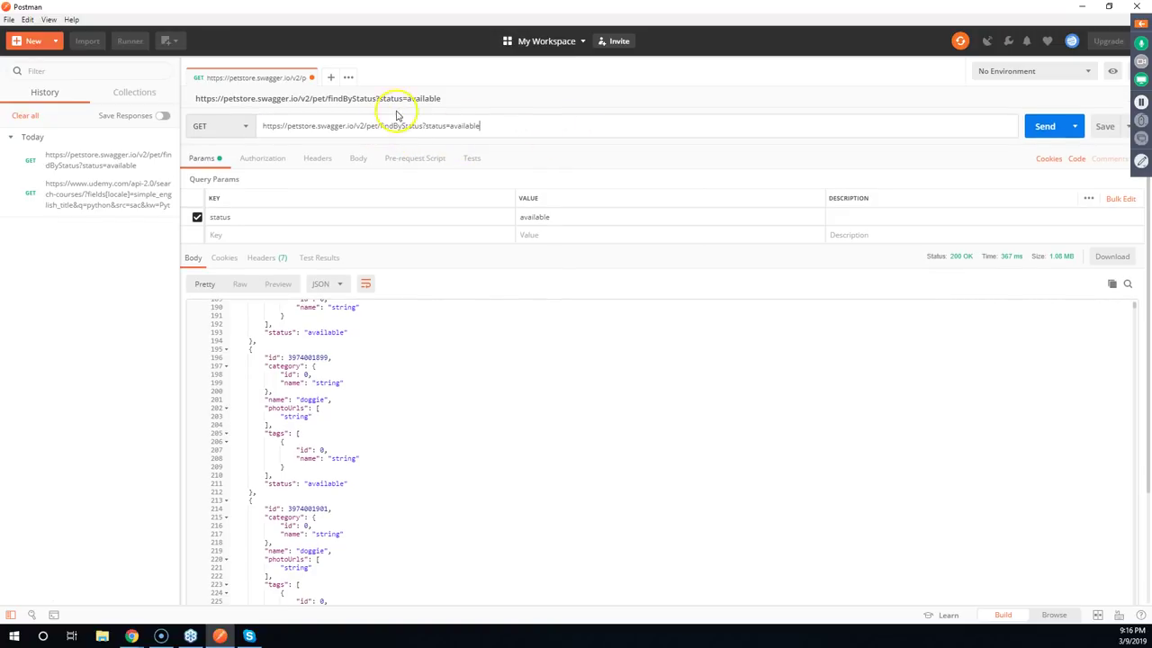
left_click_drag(381, 126, 810, 123)
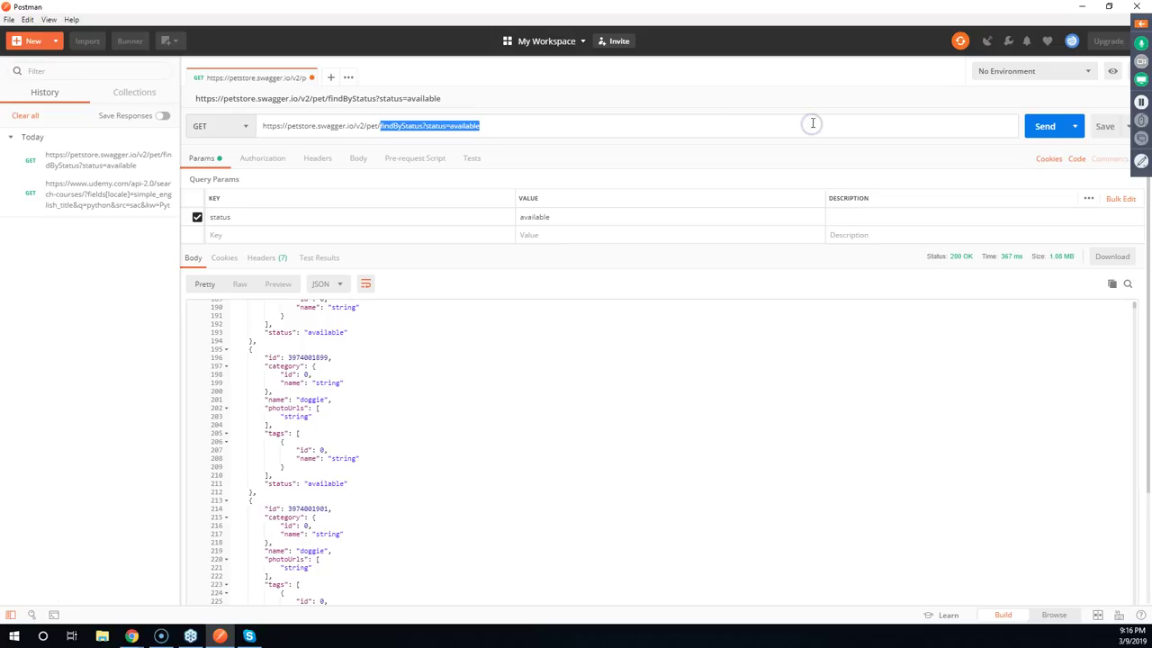
type("5558")
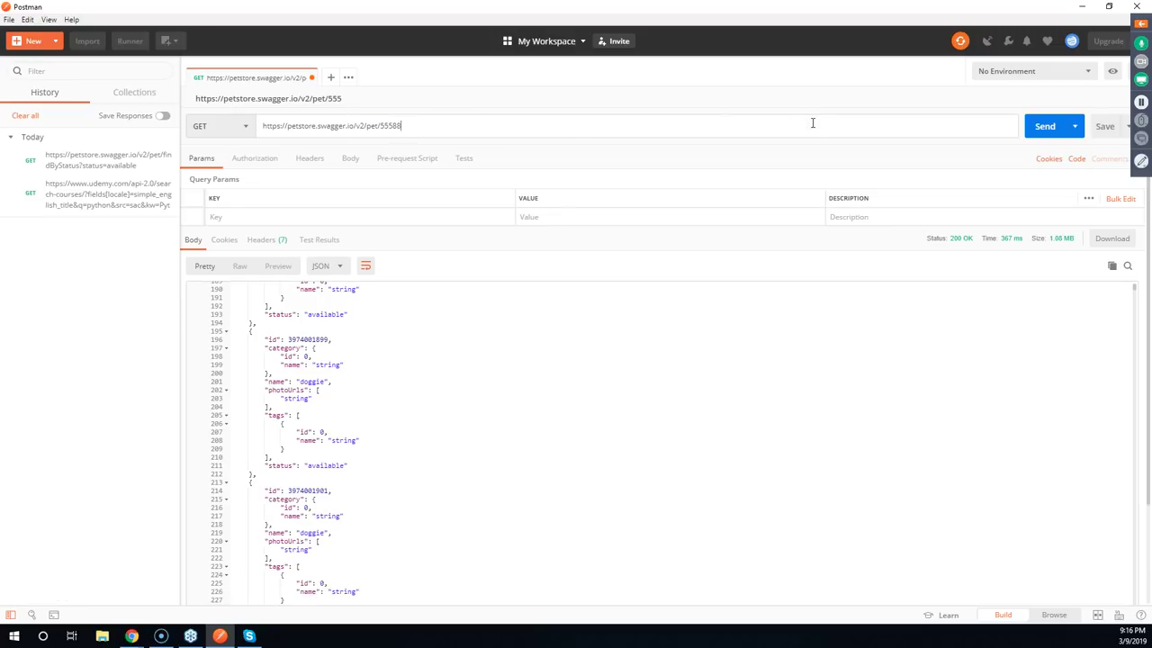
type("88")
left_click(353, 160)
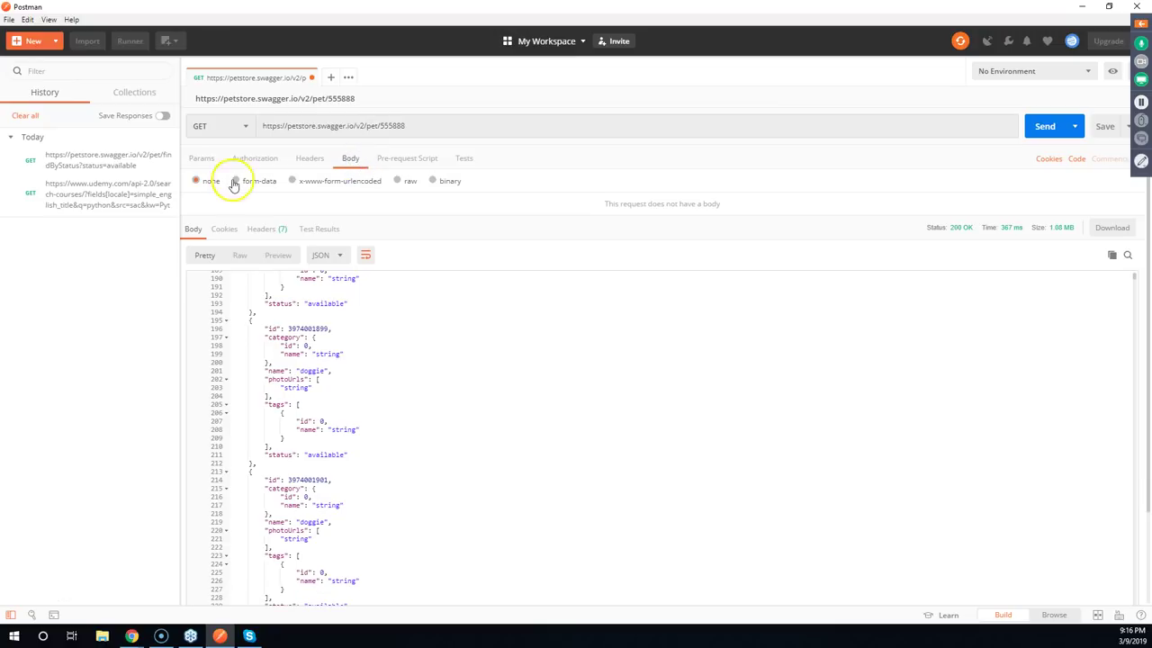
left_click(1041, 127)
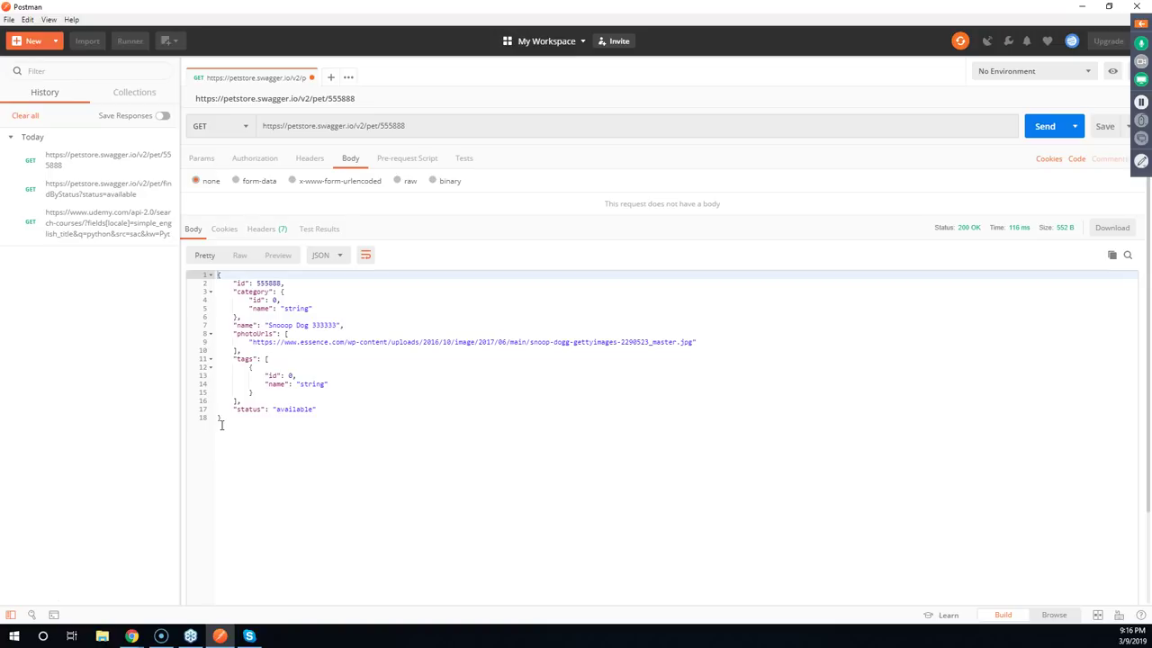
left_click_drag(222, 423, 178, 276)
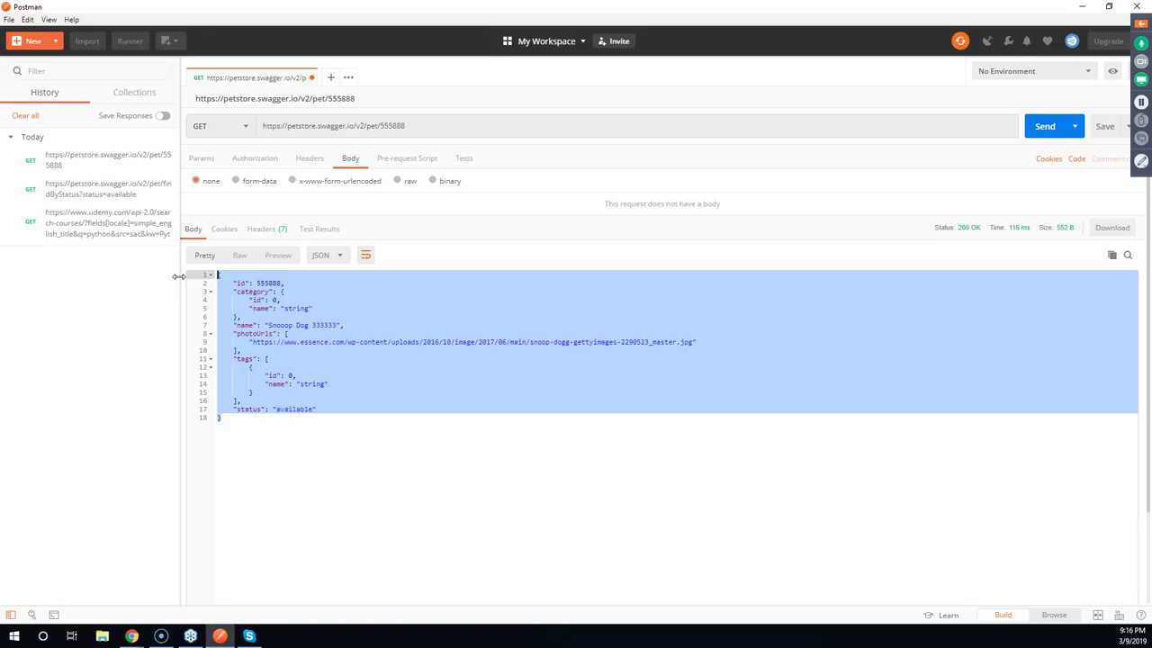
Return to Swagger UI in the browser and expand the Pet model in the Models section
left_click(1081, 7)
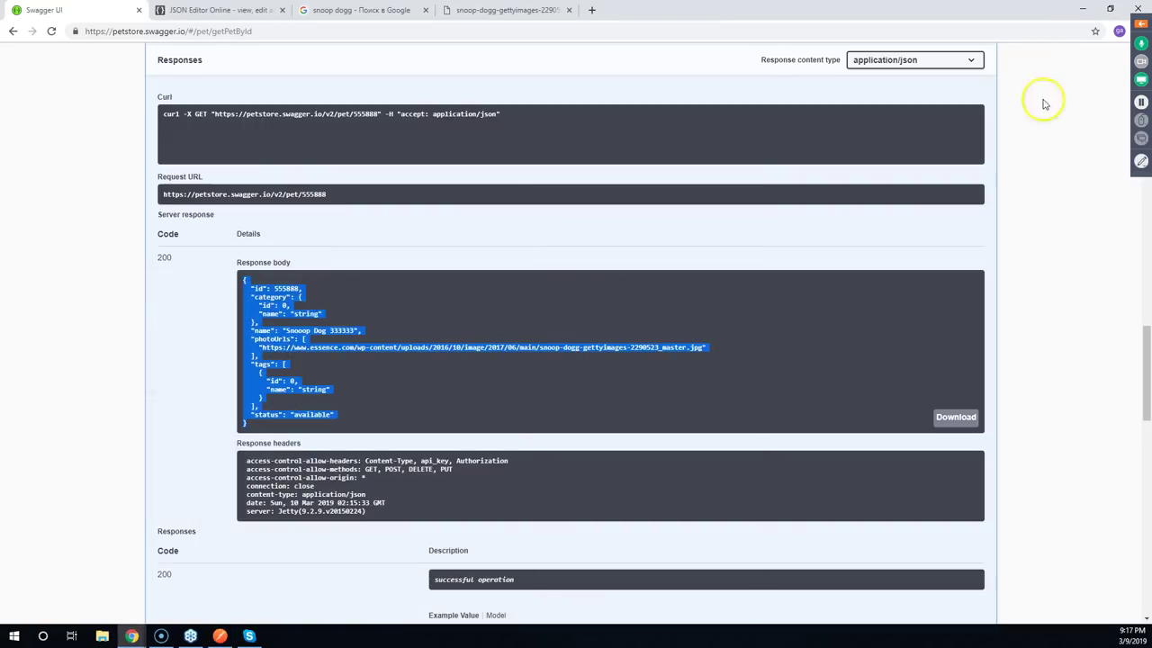
left_click(720, 288)
scroll(72, 304, "down", 5)
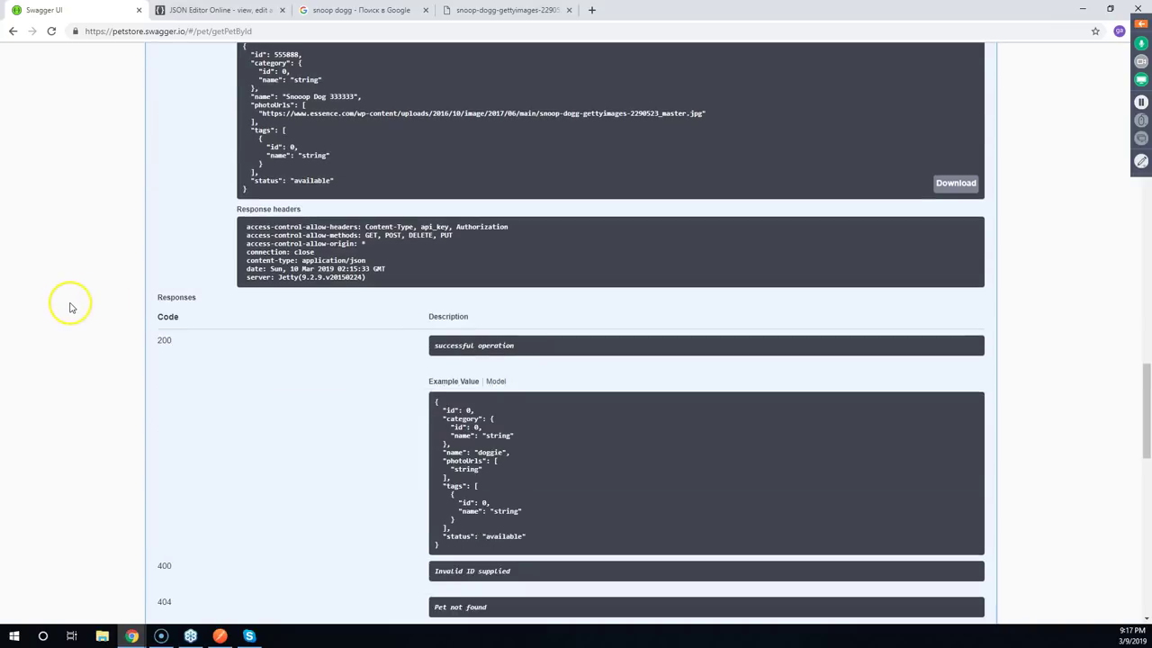
scroll(77, 310, "down", 6)
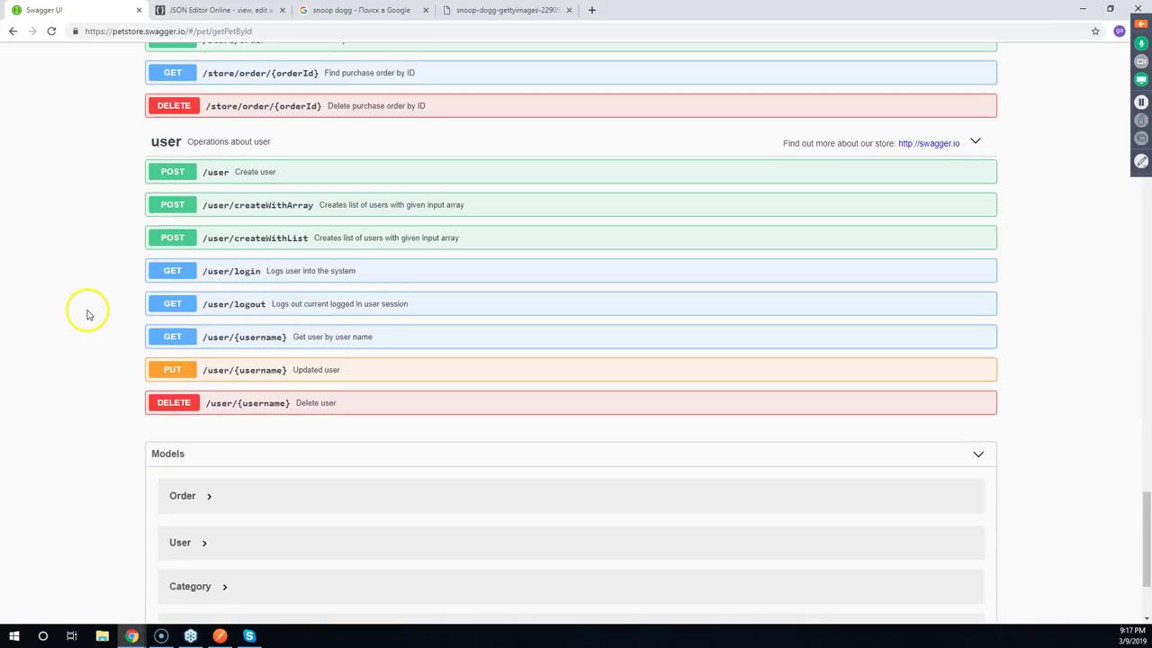
scroll(87, 312, "down", 2)
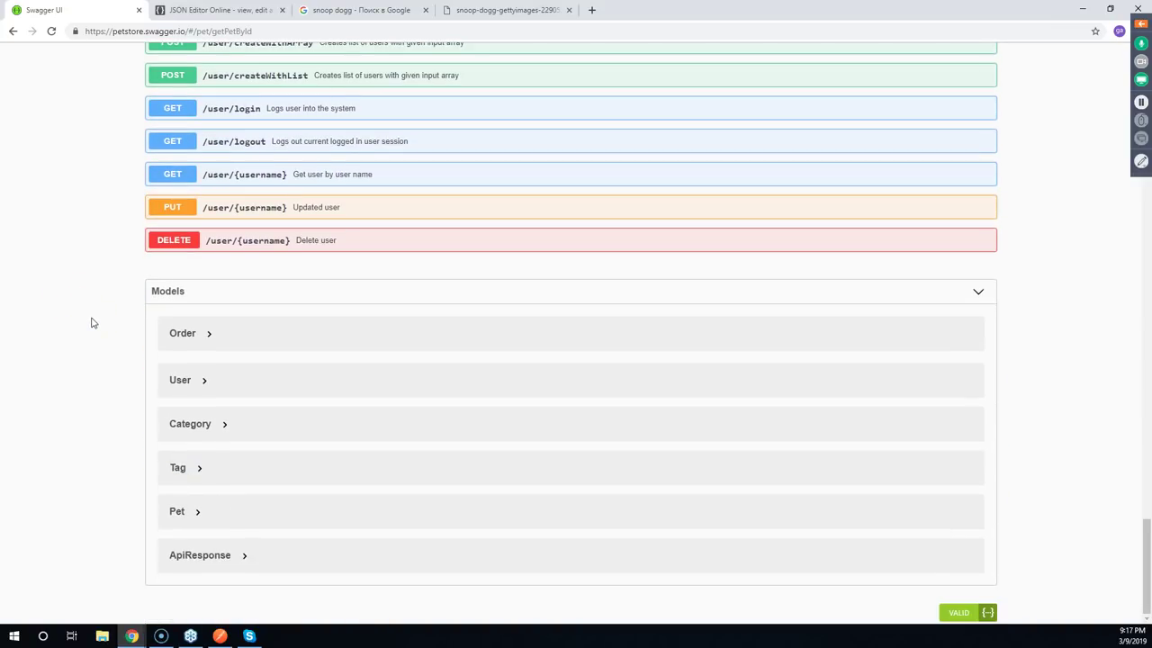
left_click(97, 324)
left_click(197, 511)
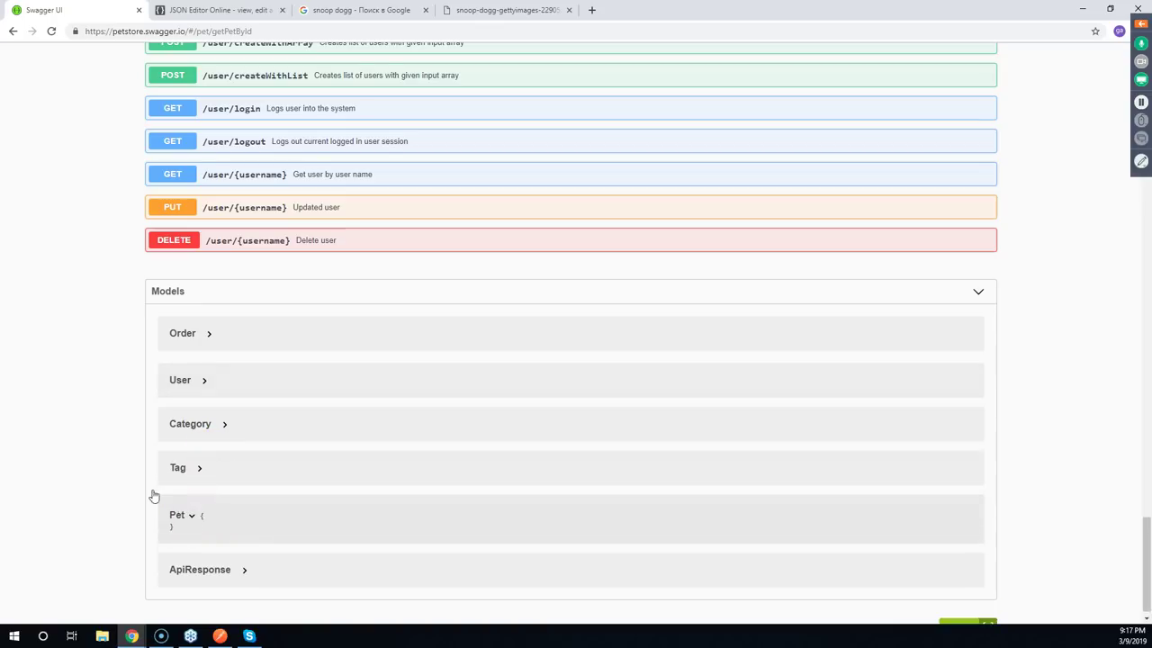
scroll(78, 351, "down", 2)
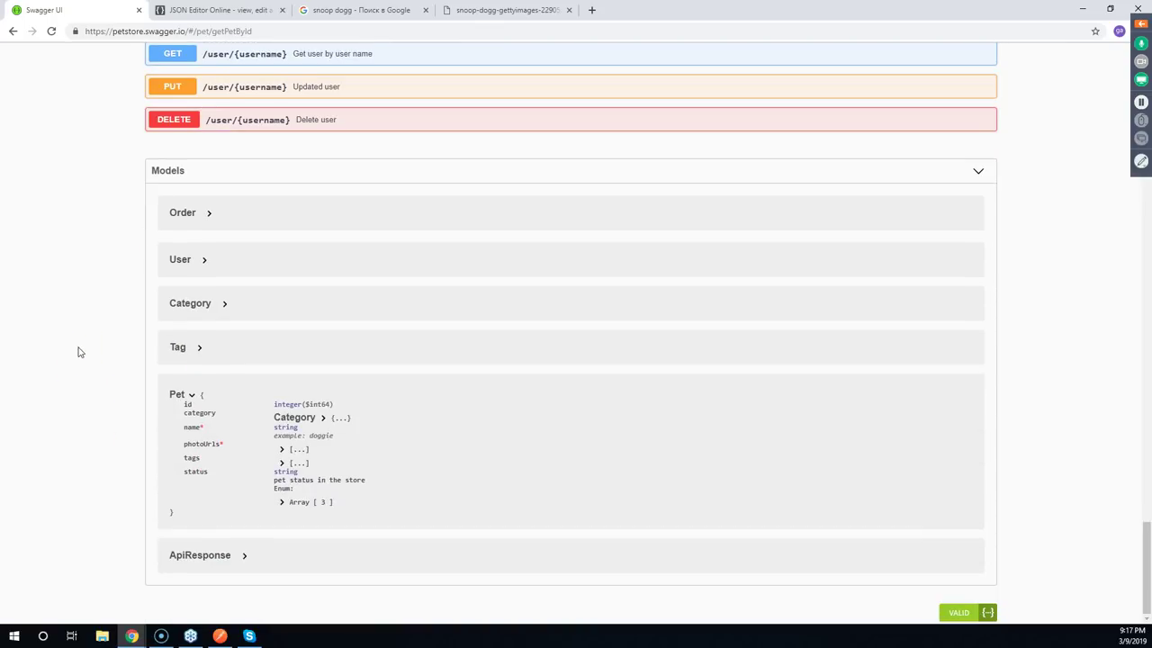
Expand the nested Category definition in the Pet model and examine the data type of the pet's id field
left_click(191, 396)
left_click(198, 509)
left_click(317, 420)
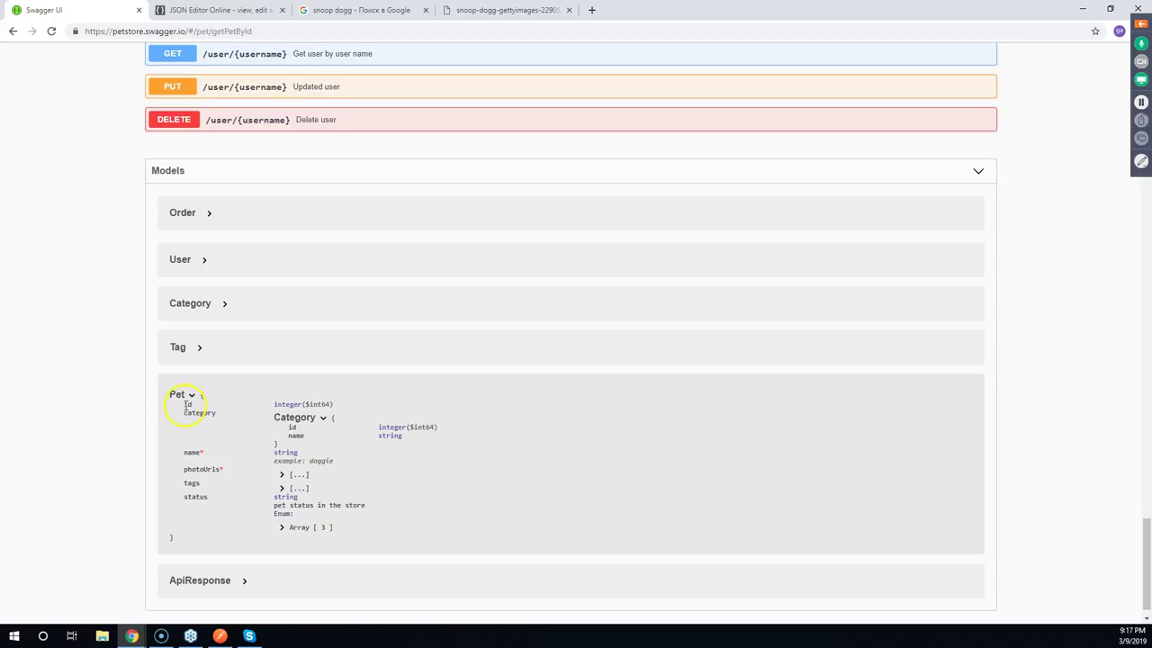
mouse_move(290, 405)
left_mouse_down()
mouse_move(327, 404)
mouse_move(270, 404)
left_mouse_up()
left_click(342, 406)
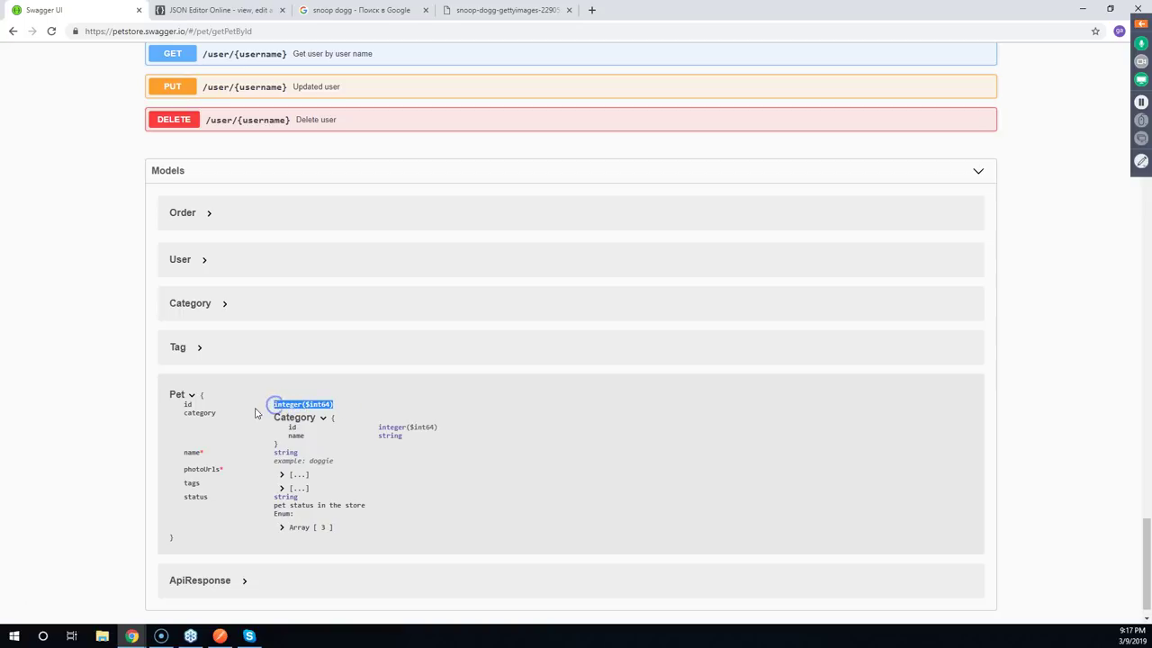
left_click(316, 405)
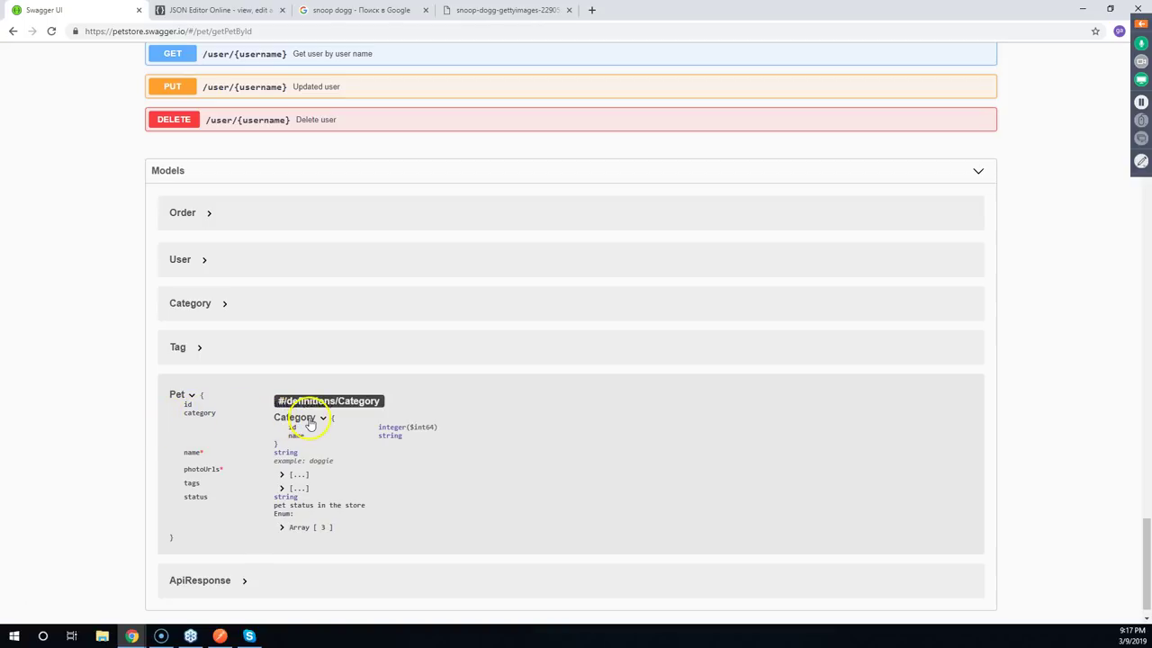
Collapse the GET /pet/{petId} operation
scroll(121, 380, "up", 6)
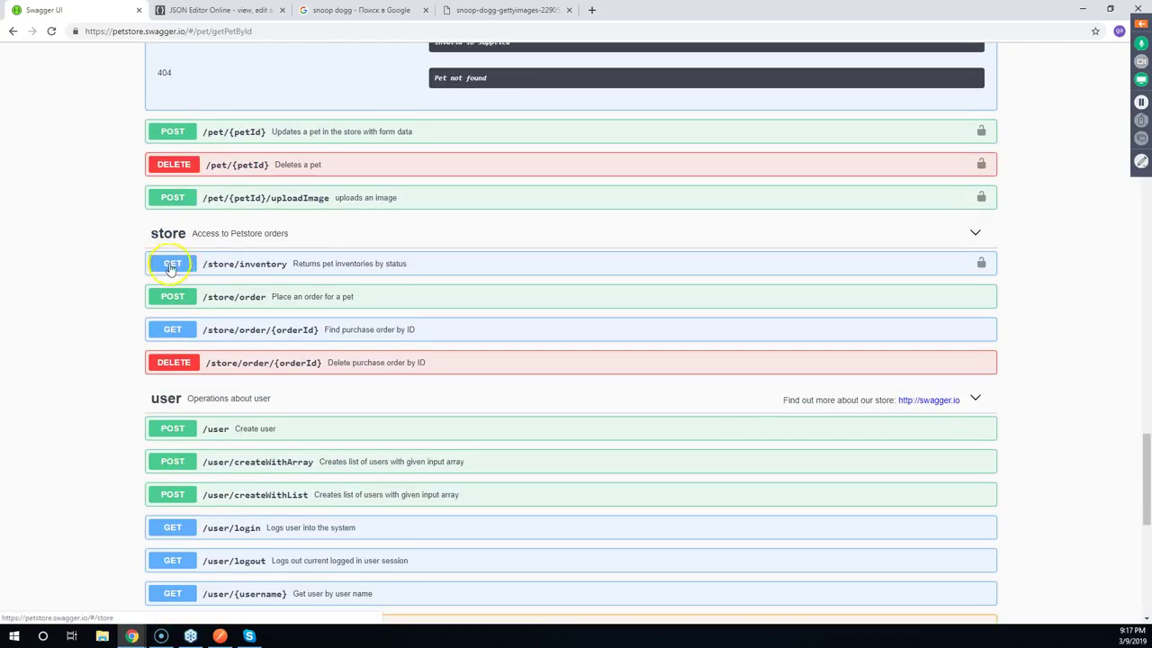
scroll(123, 296, "up", 1)
scroll(126, 300, "up", 10)
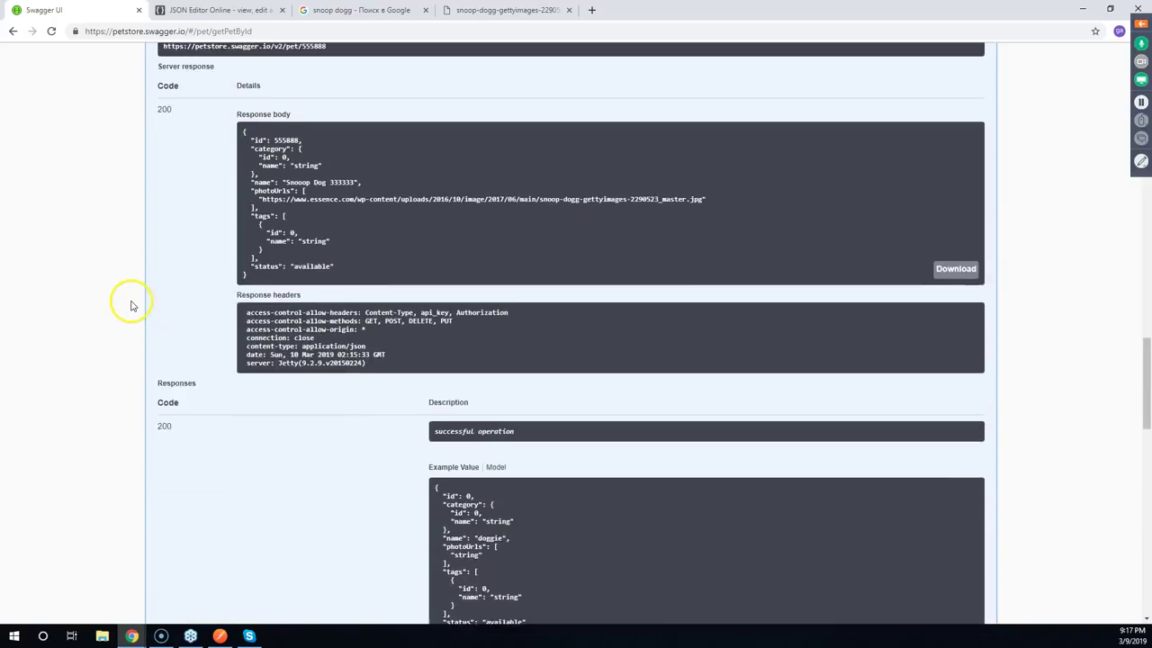
scroll(216, 324, "up", 3)
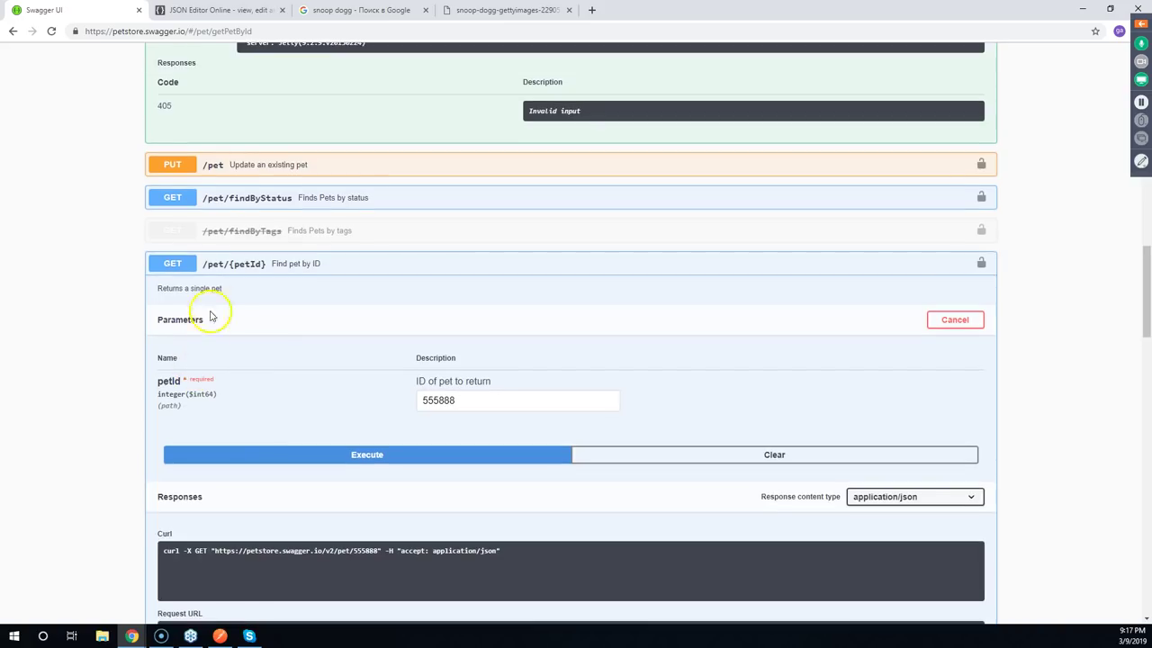
left_click(247, 267)
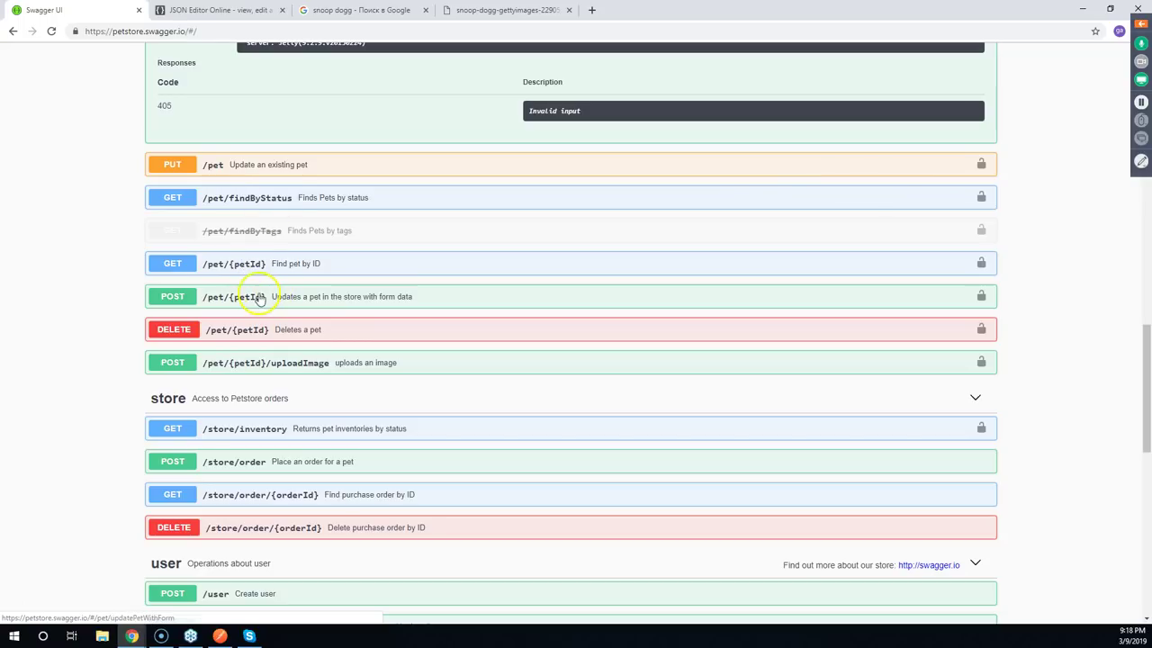
left_click(250, 265)
left_click(252, 266)
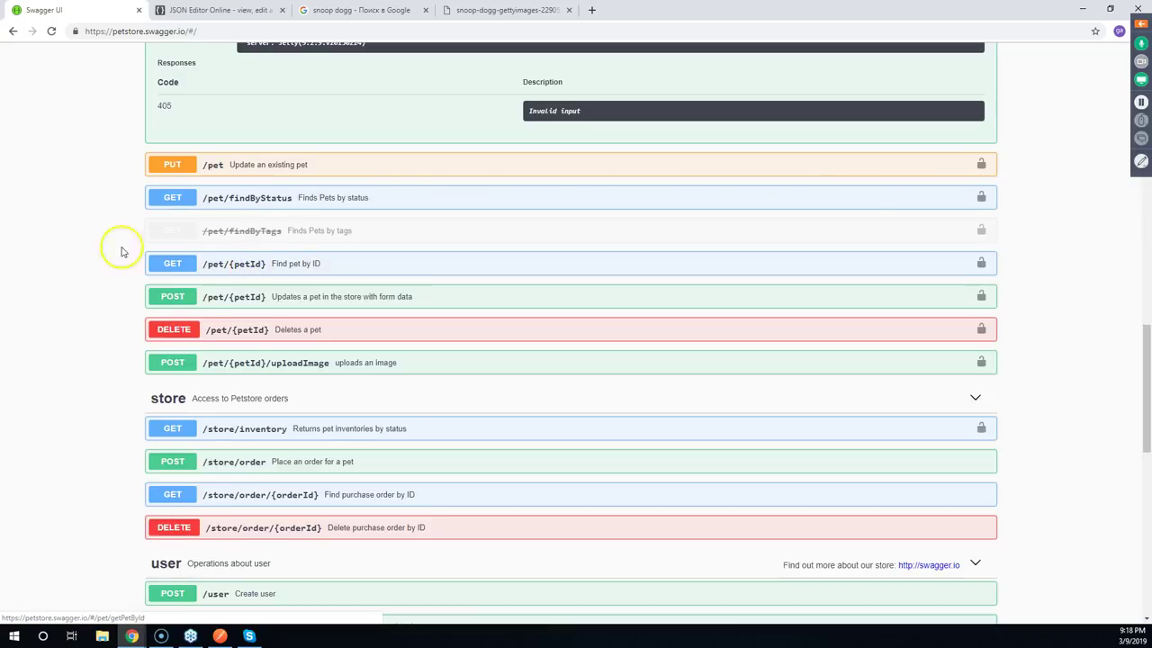
Examine the nested category object in the response body of POST /pet
scroll(102, 239, "up", 4)
scroll(310, 270, "up", 2)
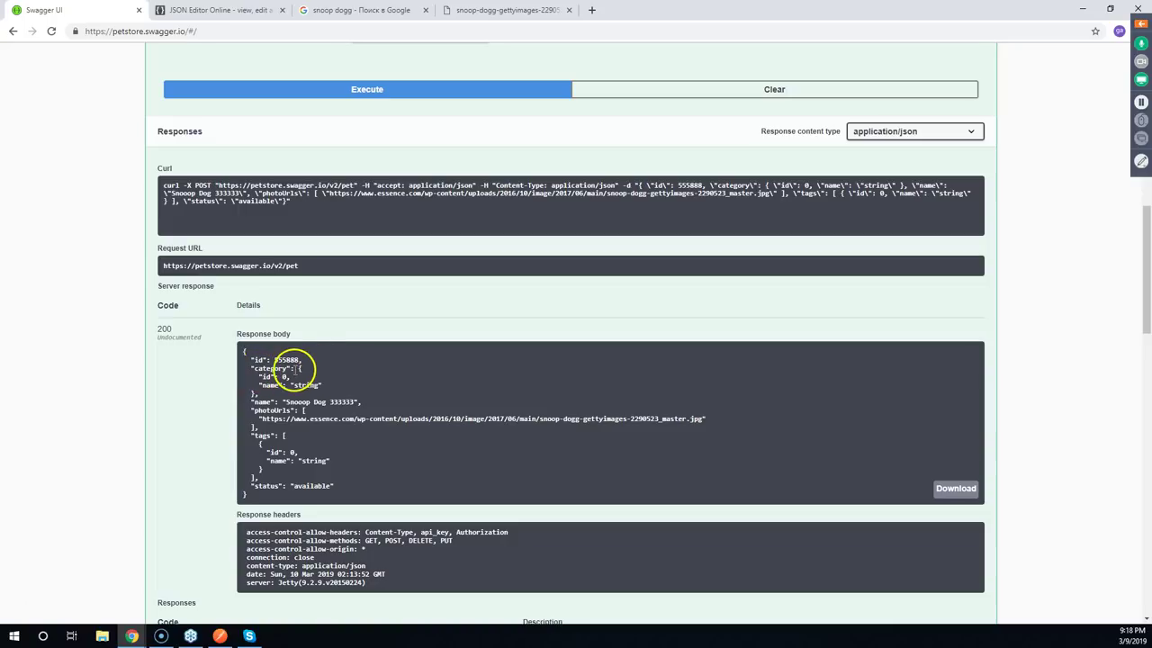
left_click_drag(298, 368, 261, 391)
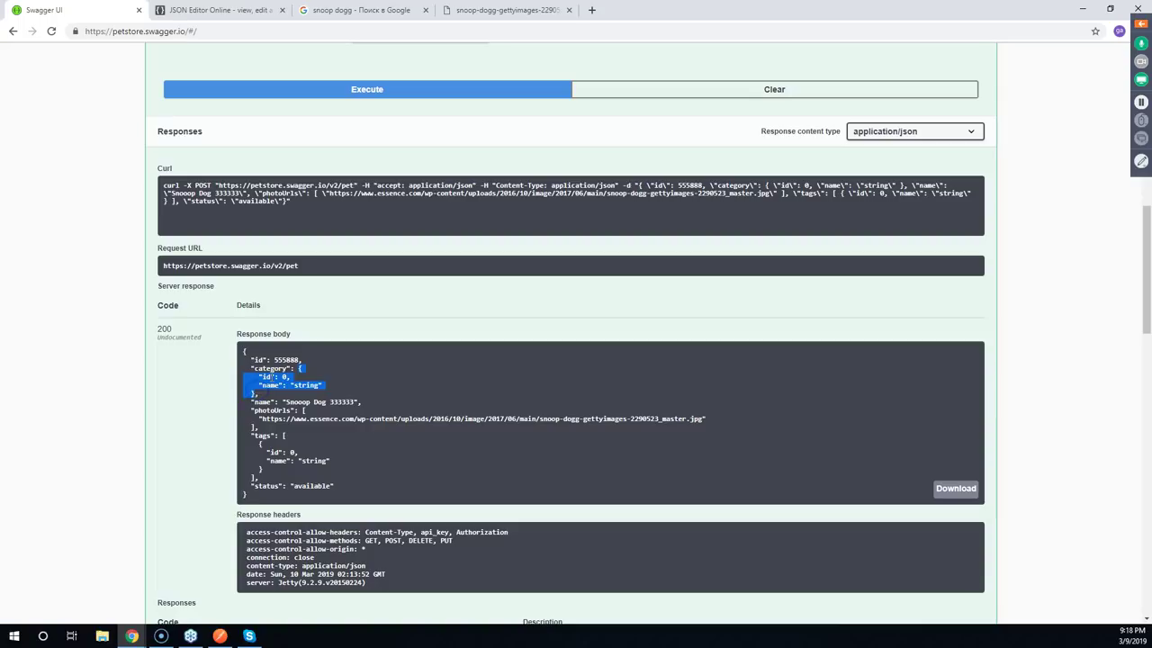
left_click(270, 378)
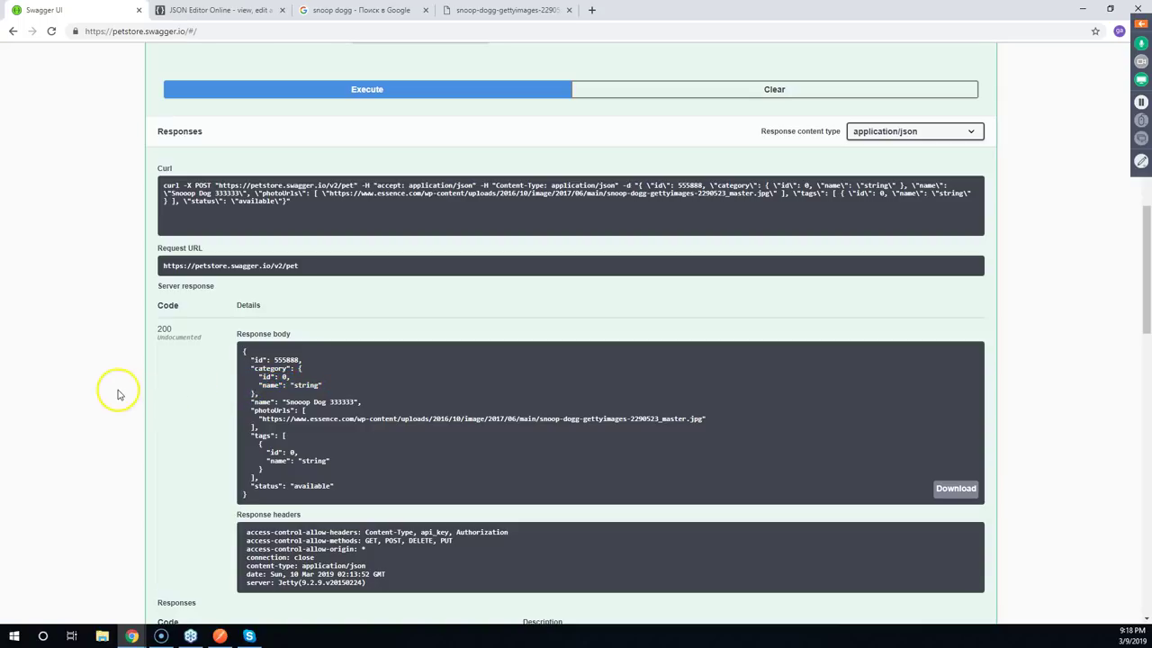
Expand the photoUrls array, the tags array and its nested Tag definition in the Pet model
scroll(124, 394, "down", 4)
scroll(123, 394, "down", 10)
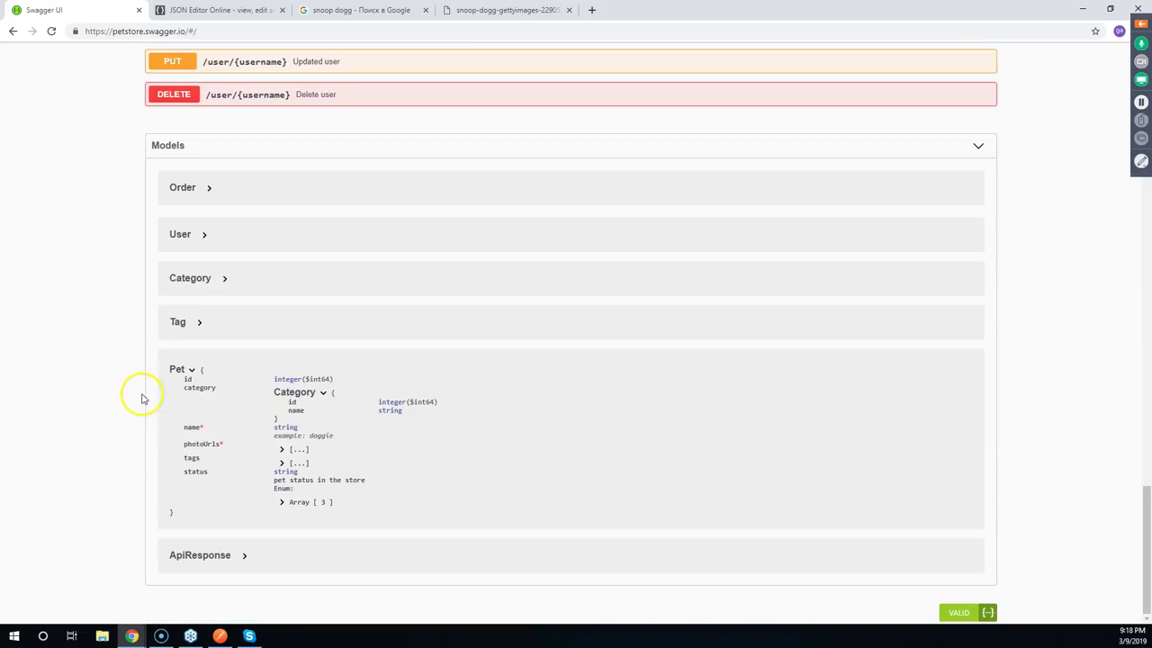
left_click(286, 438)
left_click(280, 449)
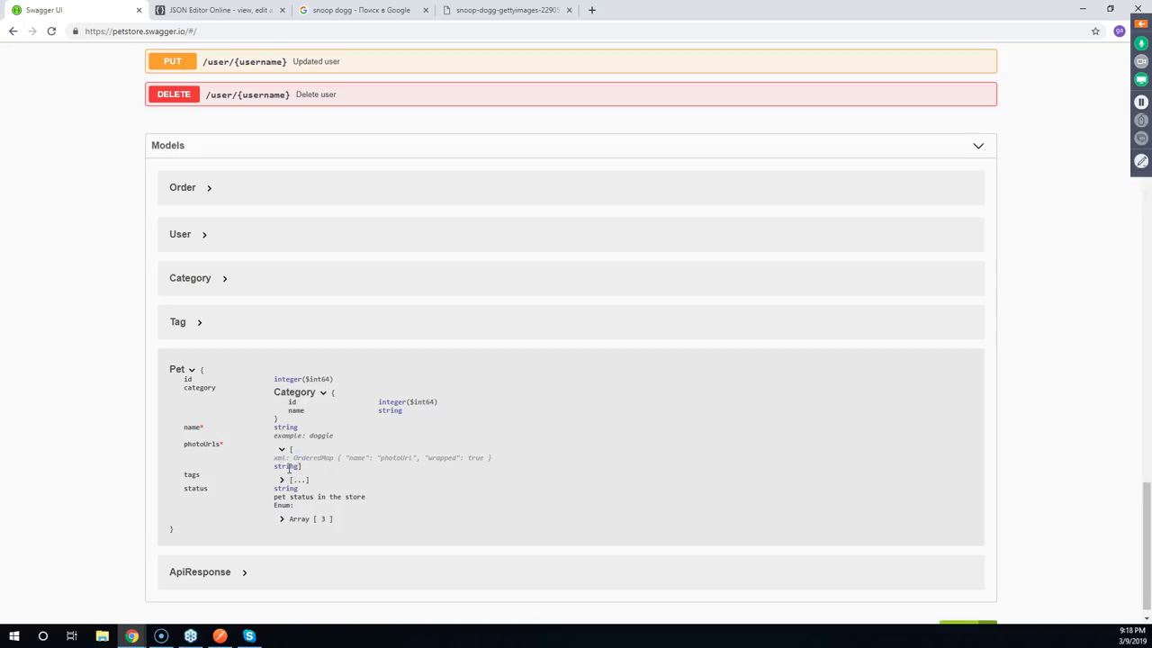
scroll(128, 438, "down", 1)
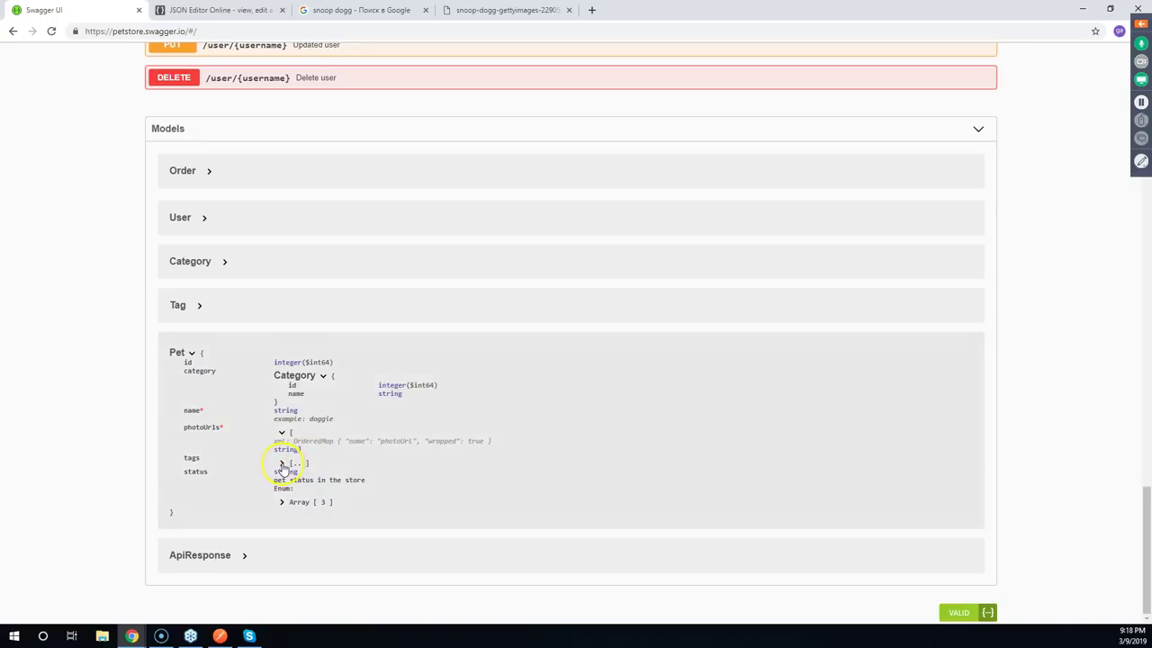
left_click(283, 464)
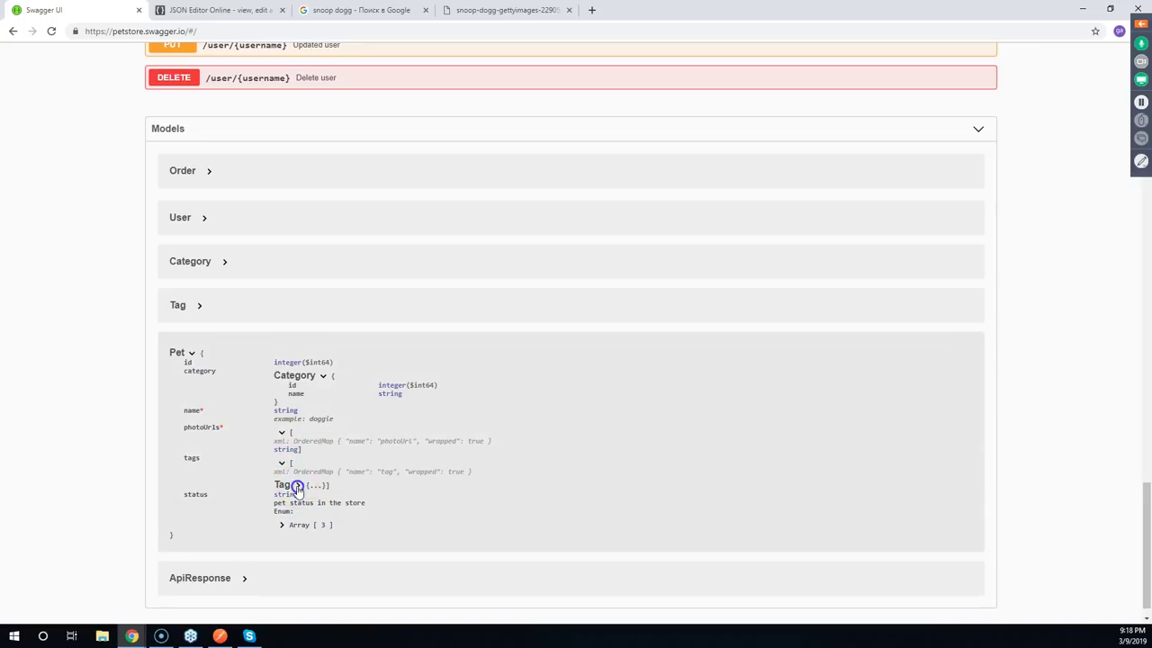
left_click(297, 485)
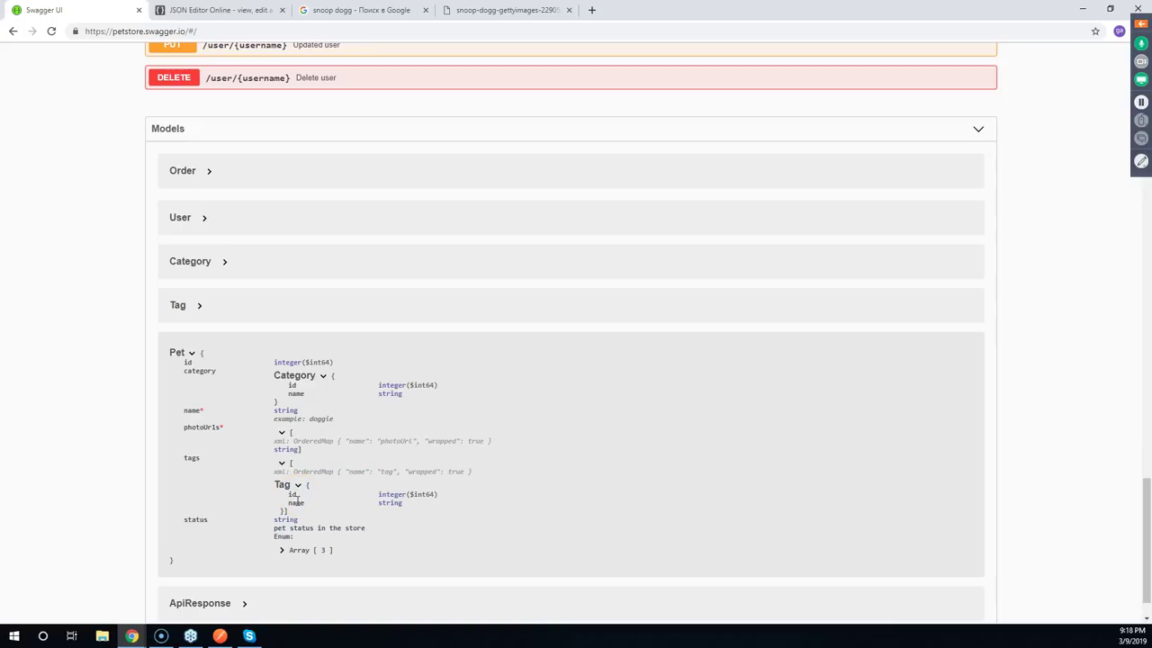
scroll(228, 479, "down", 1)
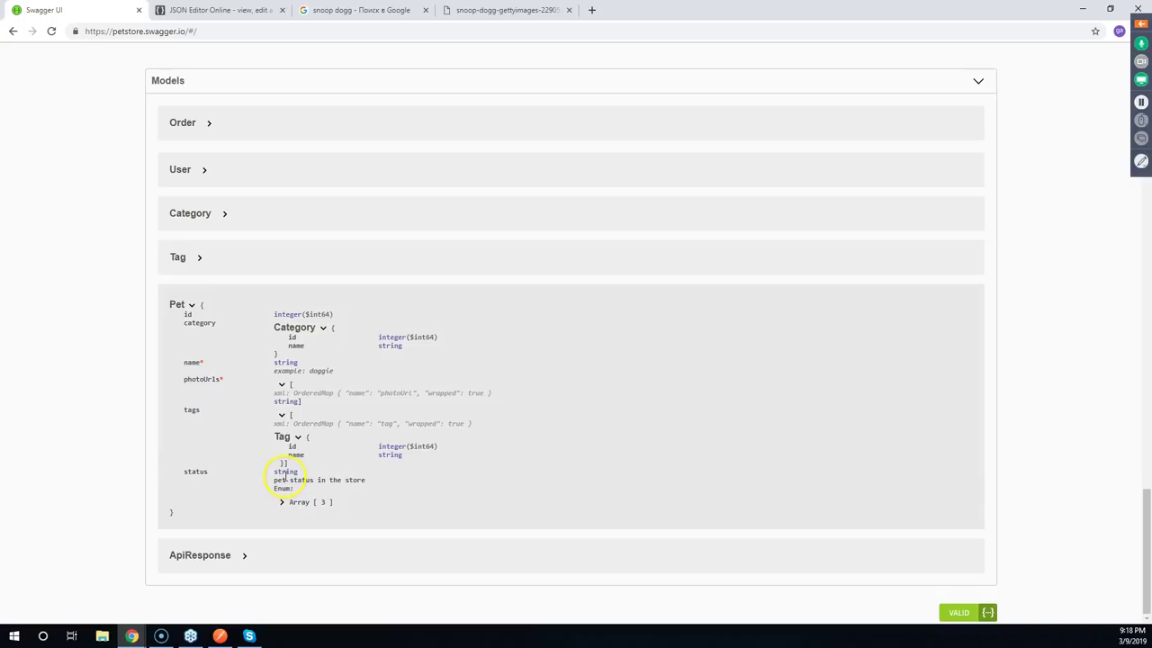
Collapse the POST /pet operation
scroll(116, 447, "up", 12)
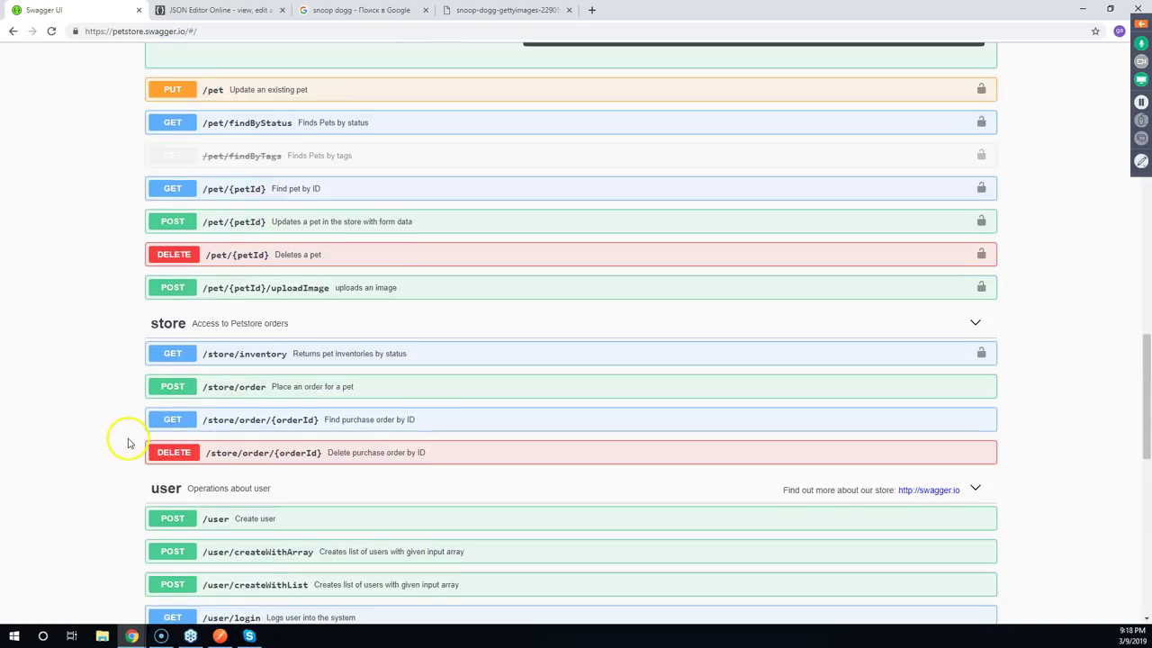
scroll(129, 444, "up", 4)
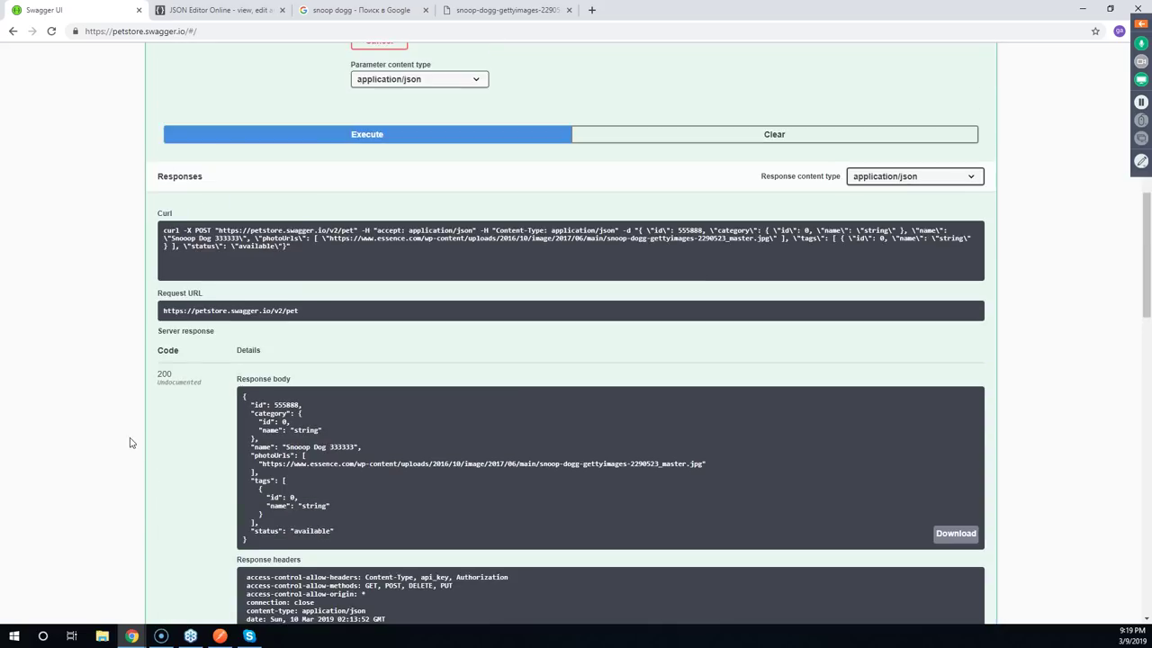
scroll(129, 442, "up", 5)
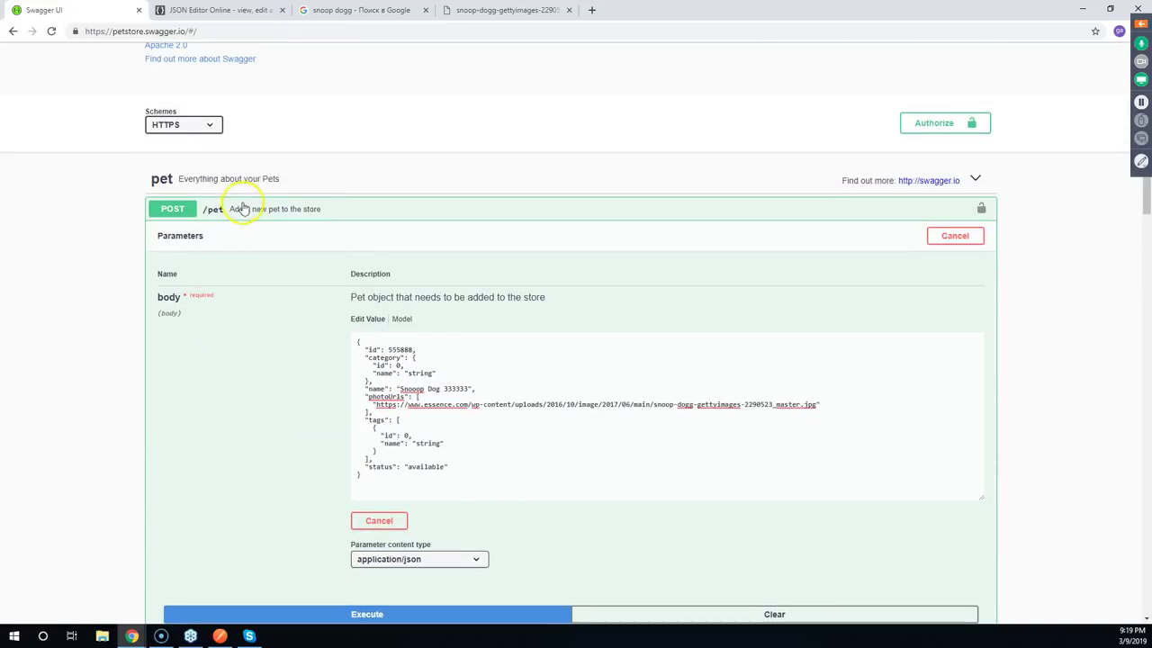
left_click(241, 208)
Expand GET /pet/findByStatus, select pending and finally sold as the status value, and return to the Pet model
left_click(236, 273)
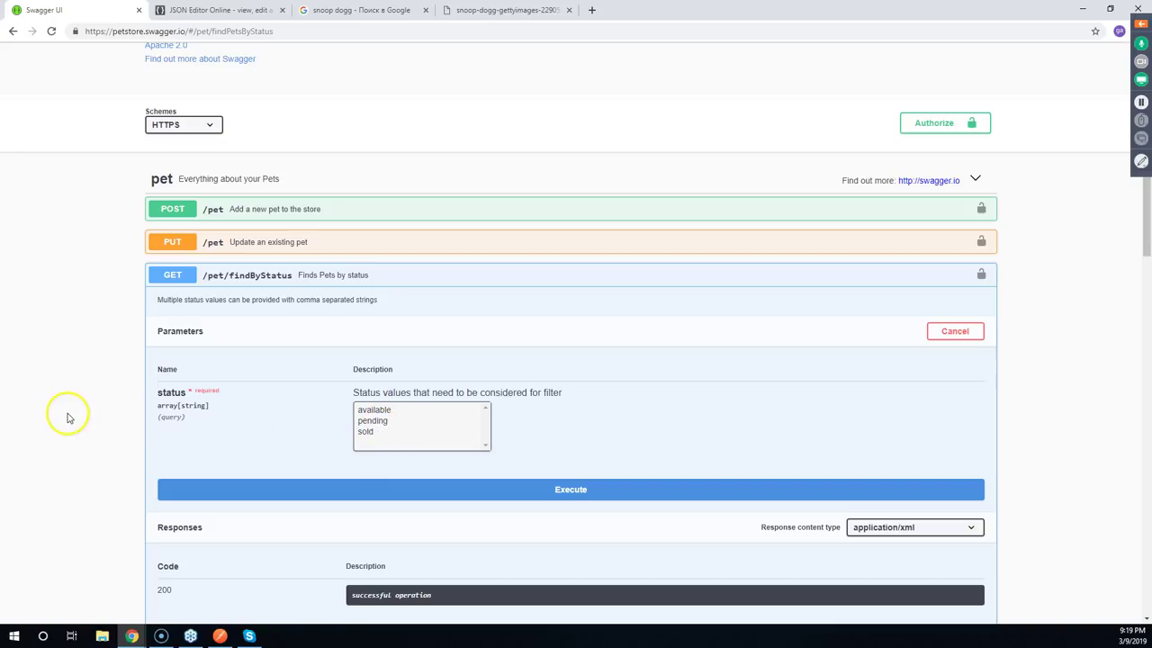
left_click(371, 421)
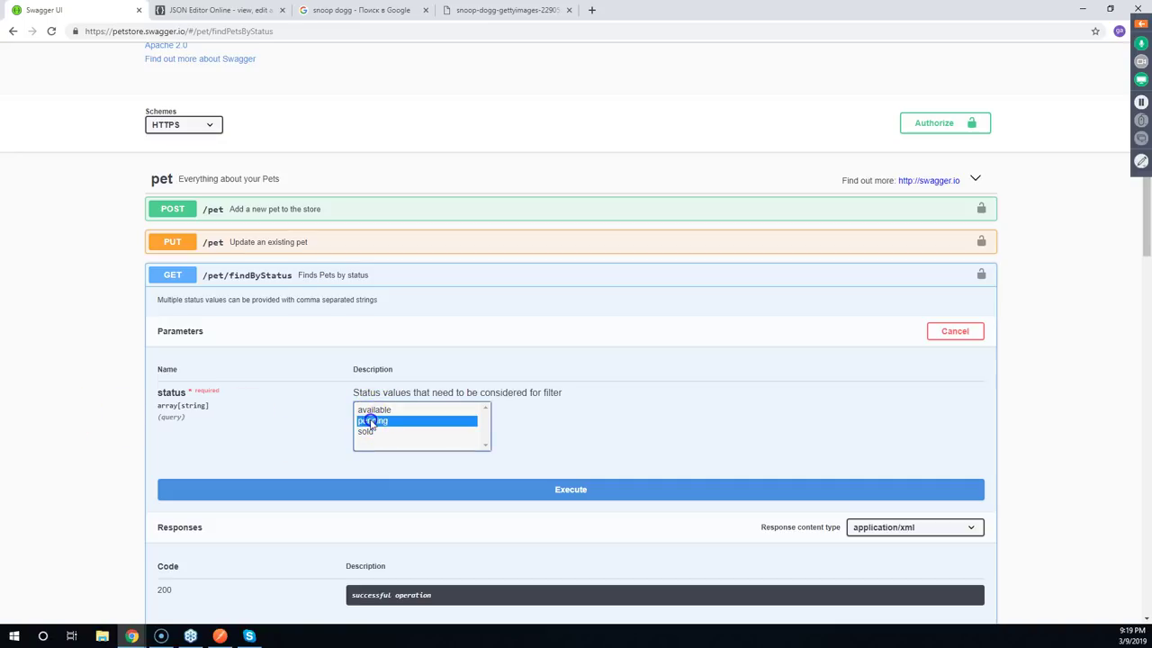
left_click(369, 433)
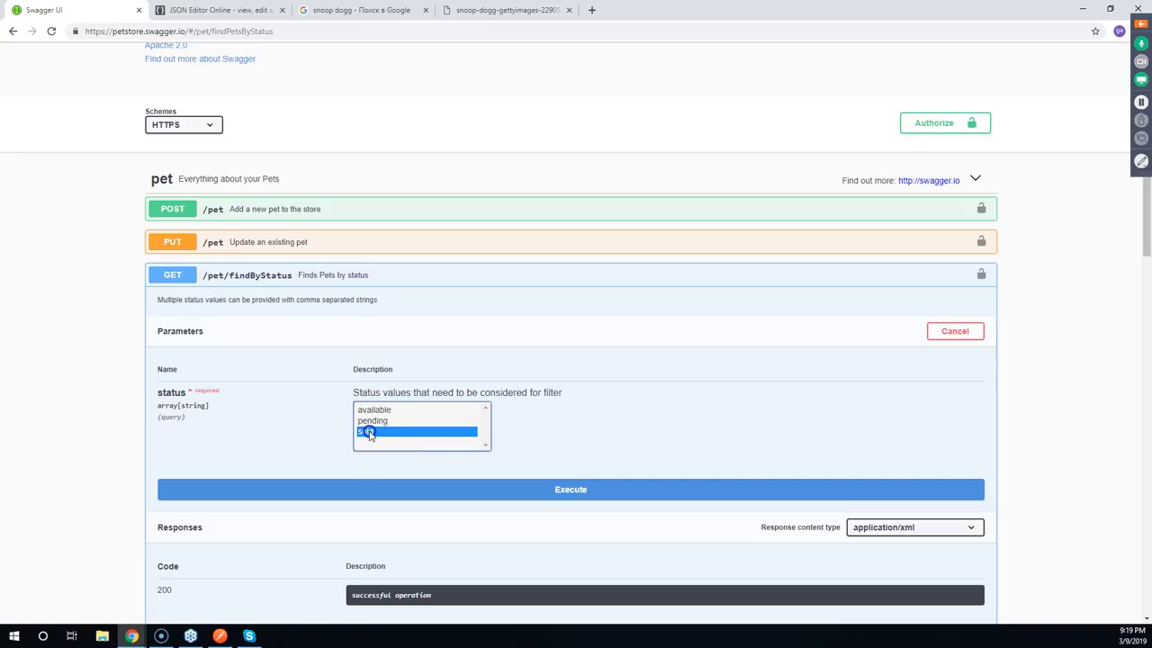
scroll(123, 406, "down", 15)
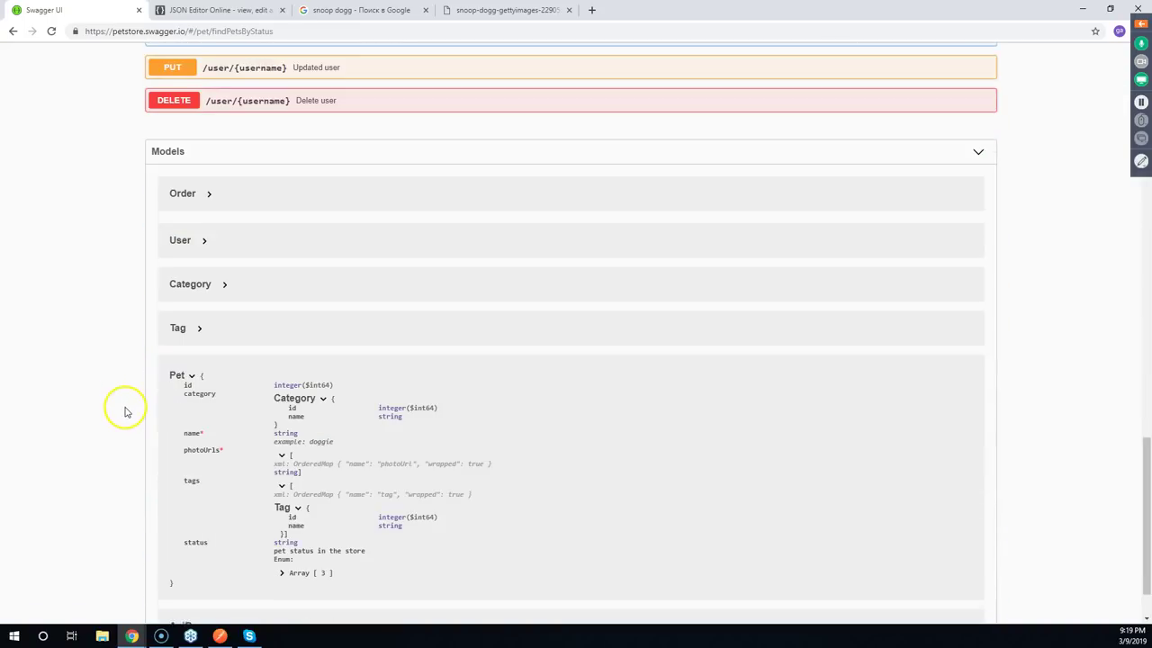
Collapse the expanded Pet model in the Models section
scroll(124, 411, "down", 1)
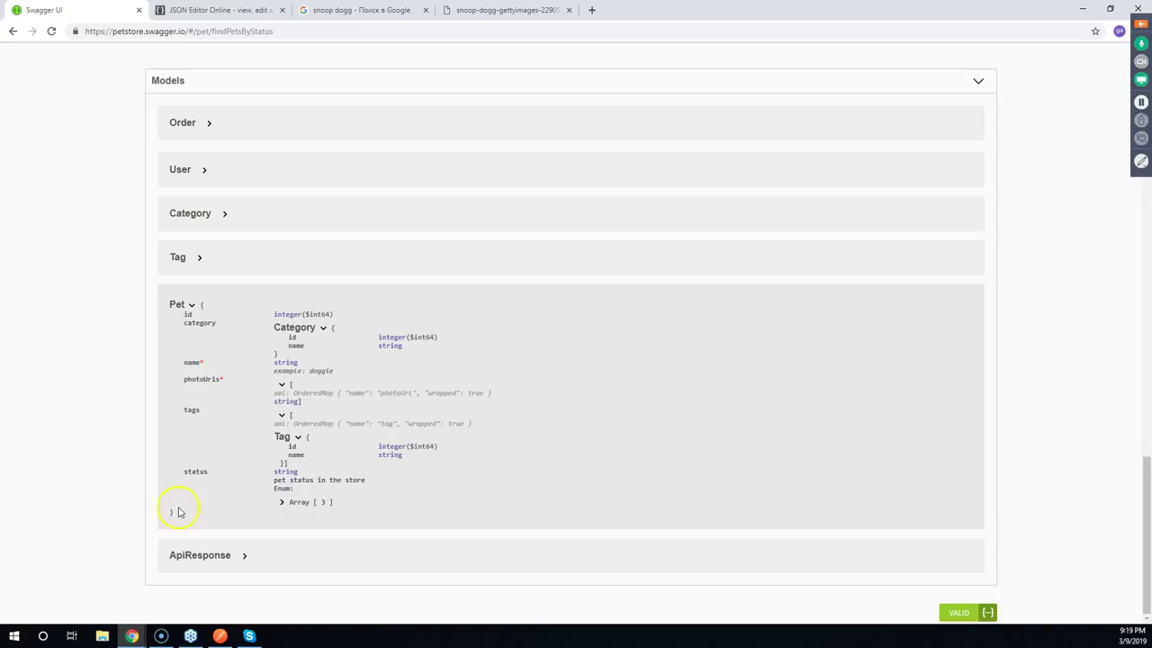
scroll(111, 367, "up", 3)
scroll(126, 369, "down", 3)
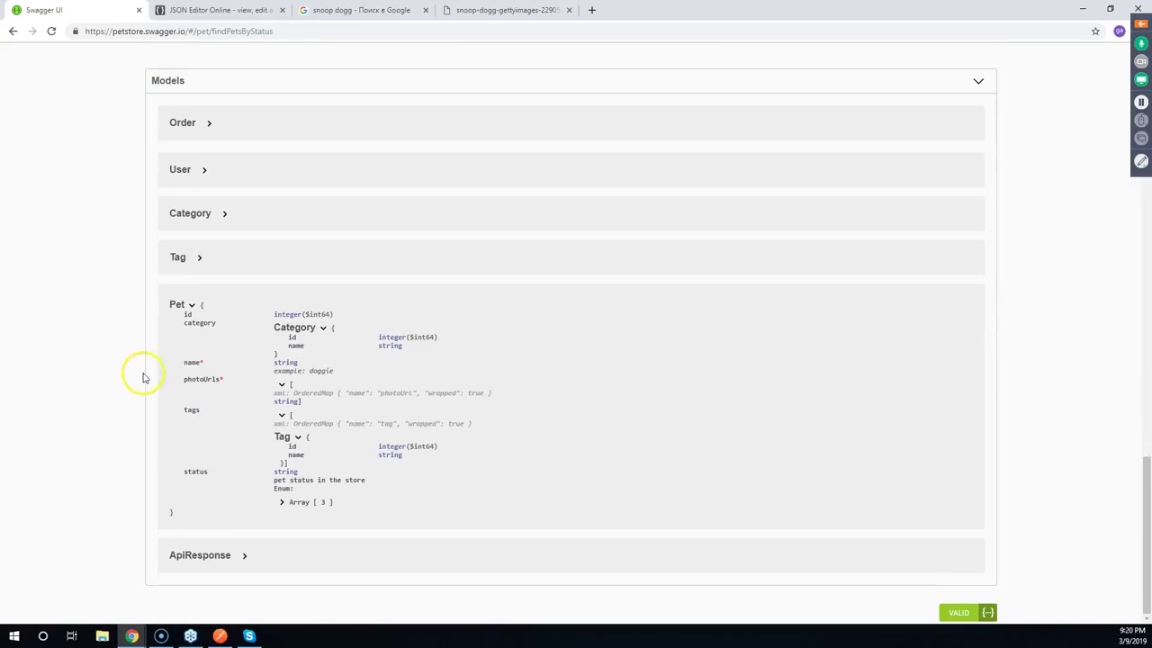
left_click(189, 307)
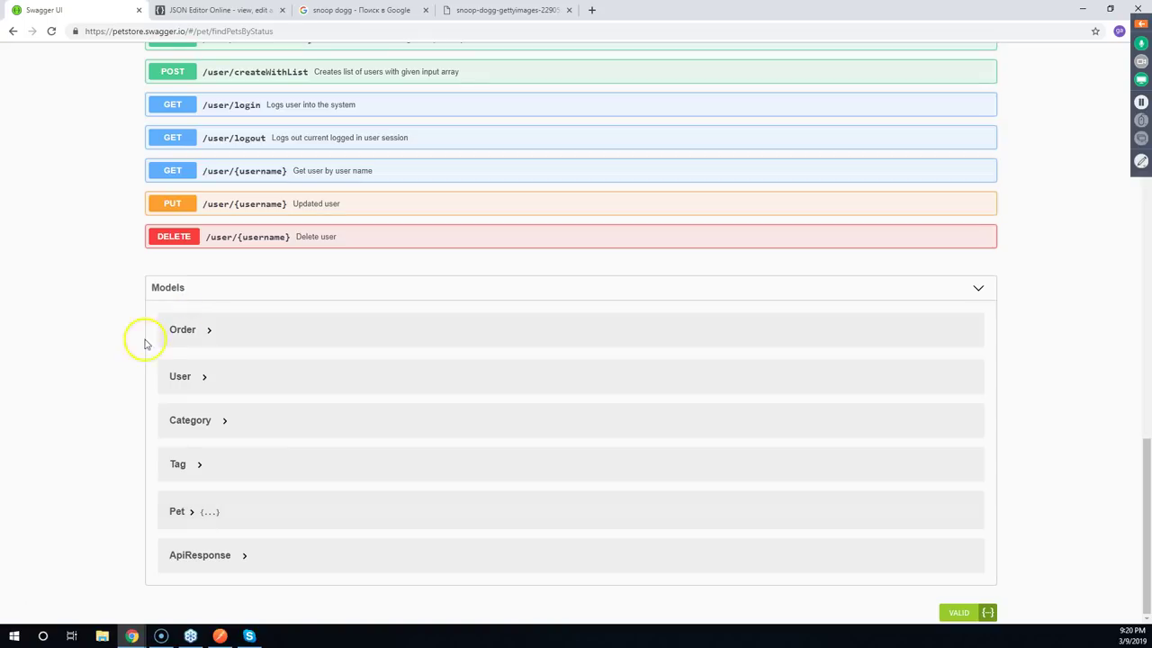
Collapse GET /pet/findByStatus, expand PUT /pet and make its request body editable
scroll(75, 136, "up", 3)
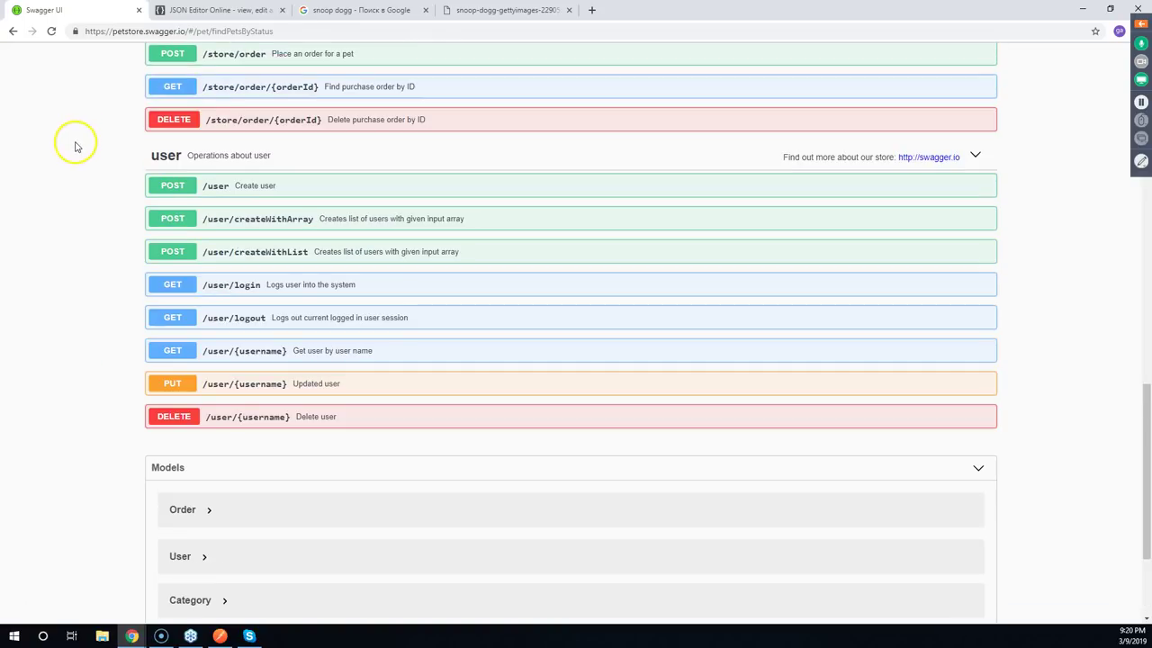
scroll(75, 148, "up", 5)
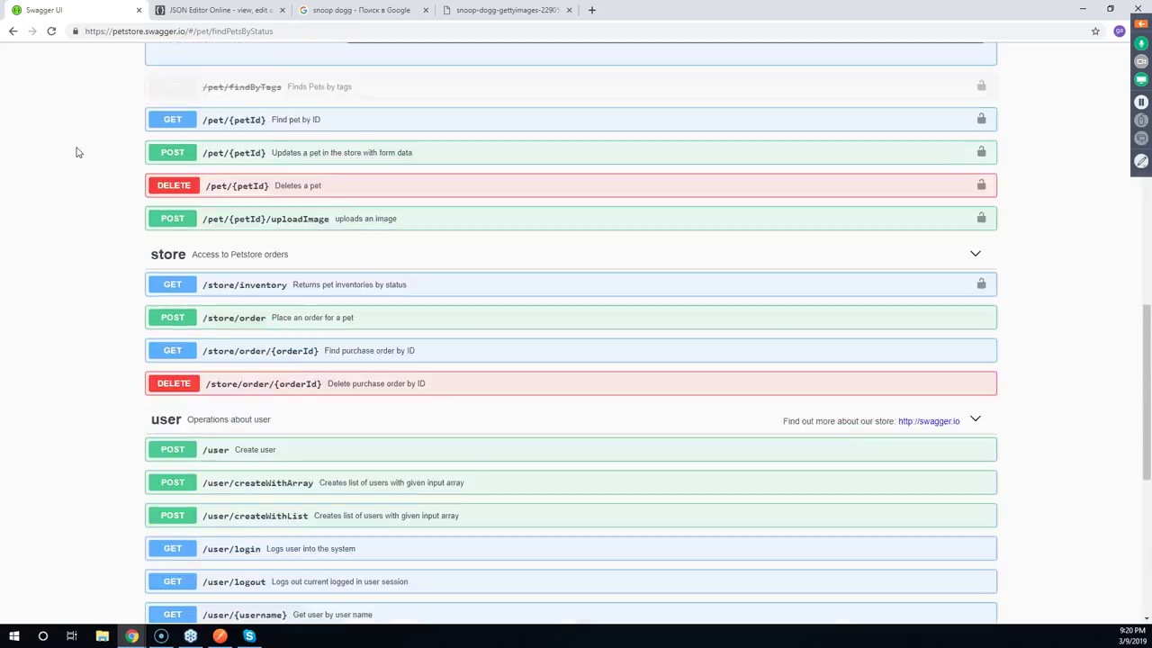
scroll(76, 153, "up", 5)
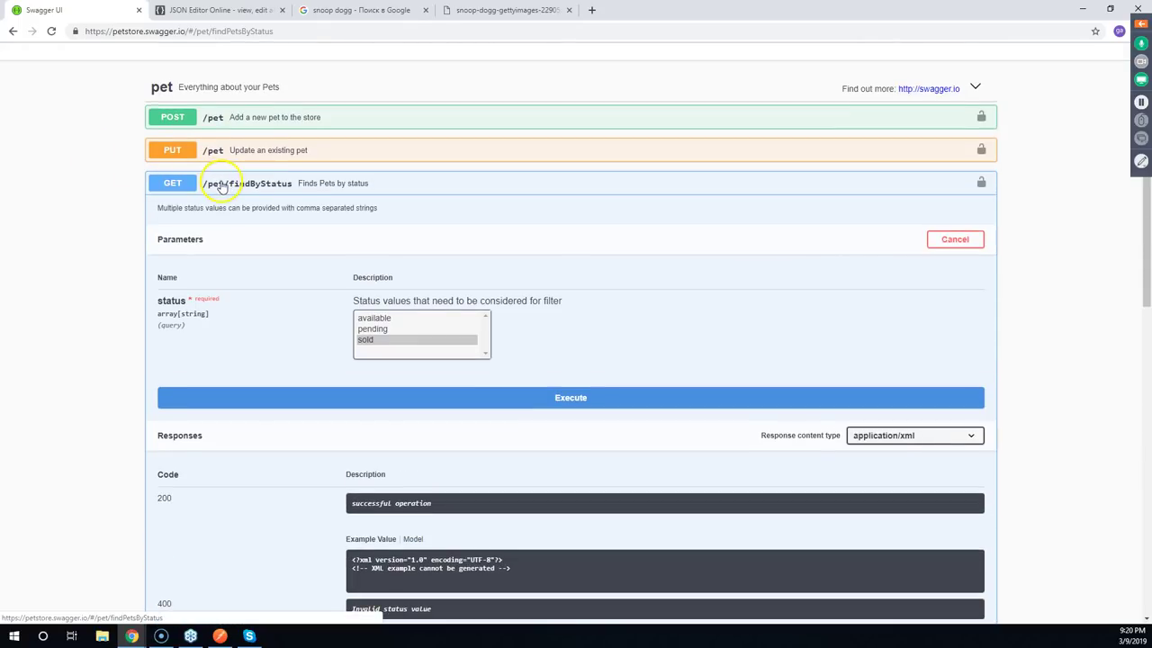
left_click(223, 185)
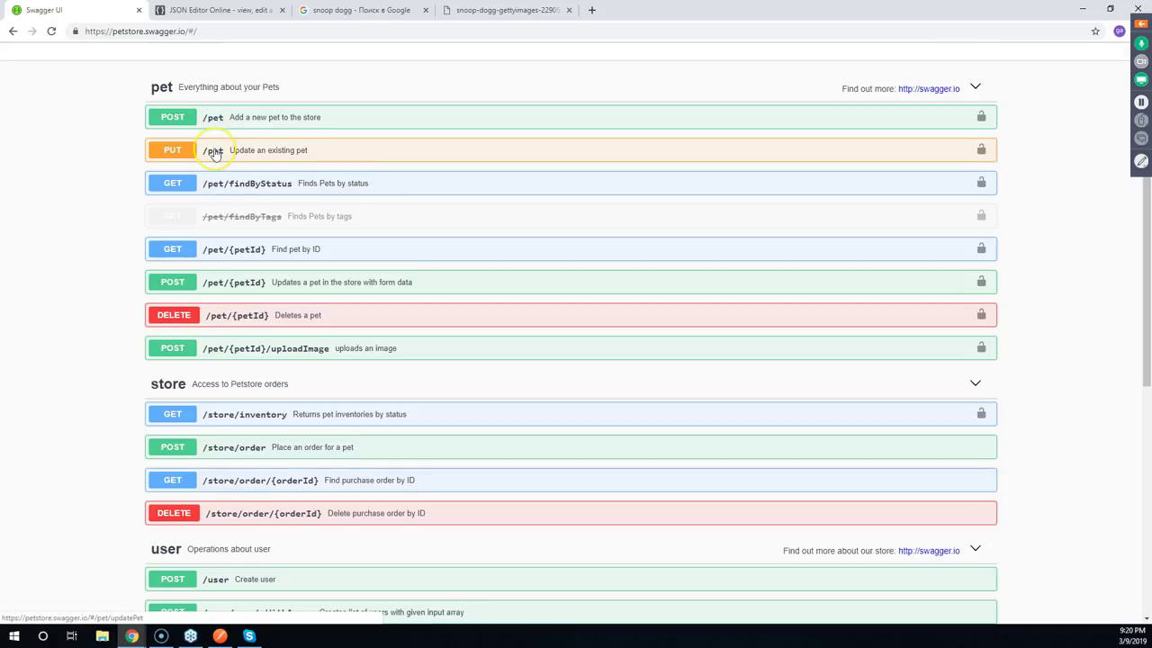
left_click(215, 153)
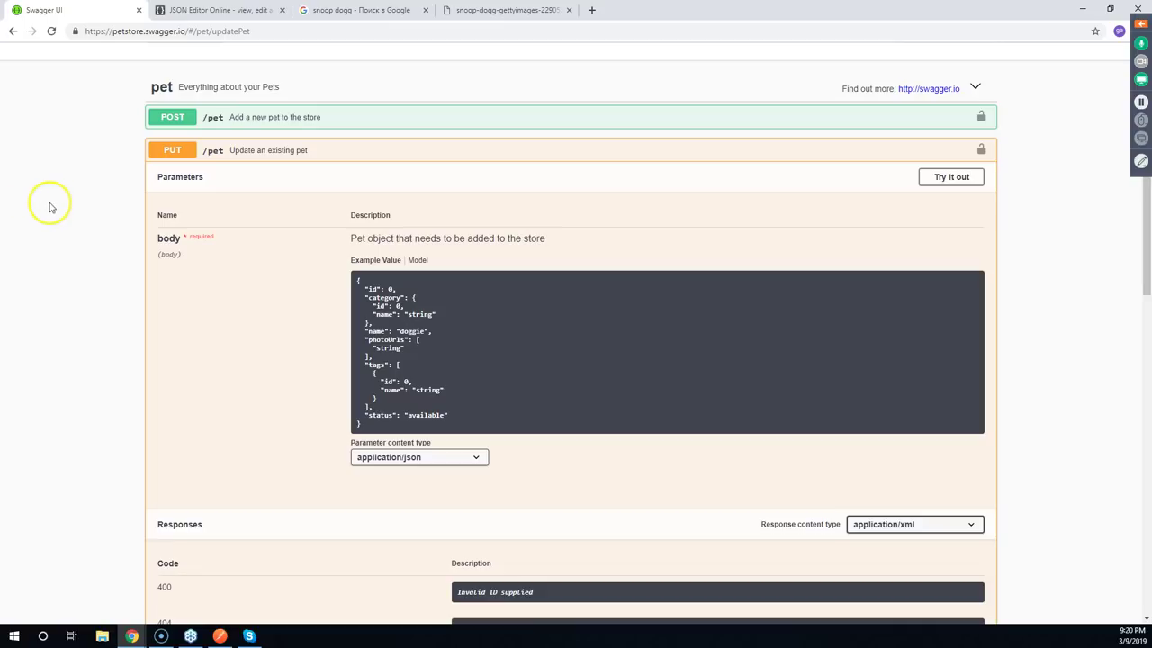
left_click(959, 178)
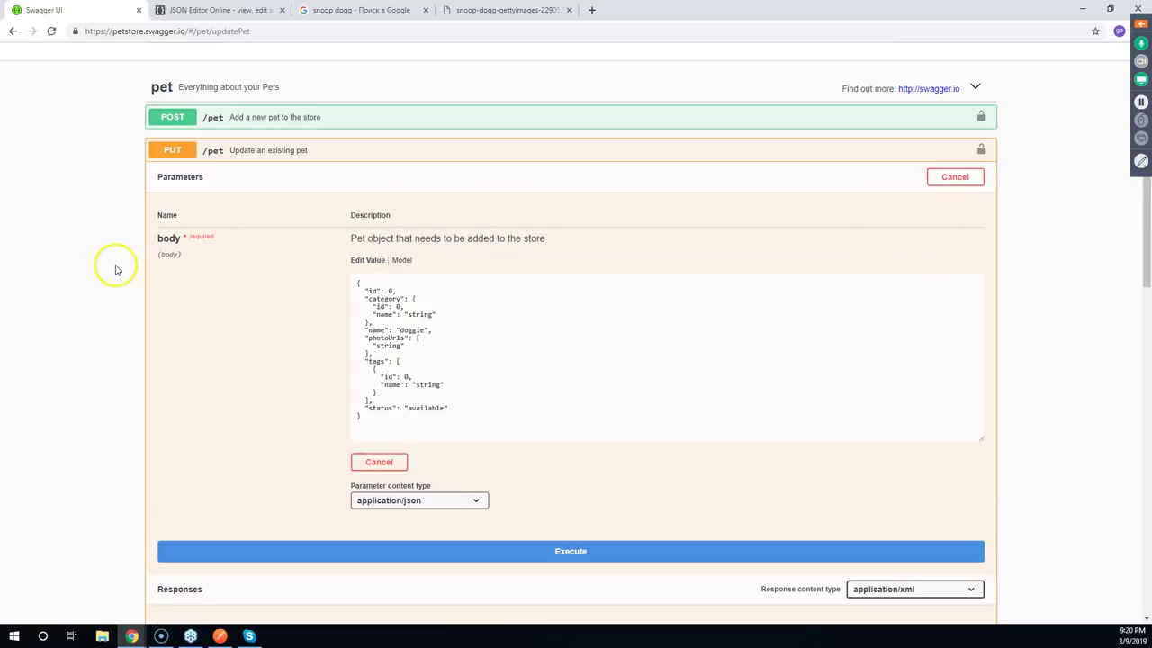
Expand POST /pet, copy its JSON request body with the pet's id, and collapse the operation again
scroll(115, 252, "up", 3)
left_click(241, 357)
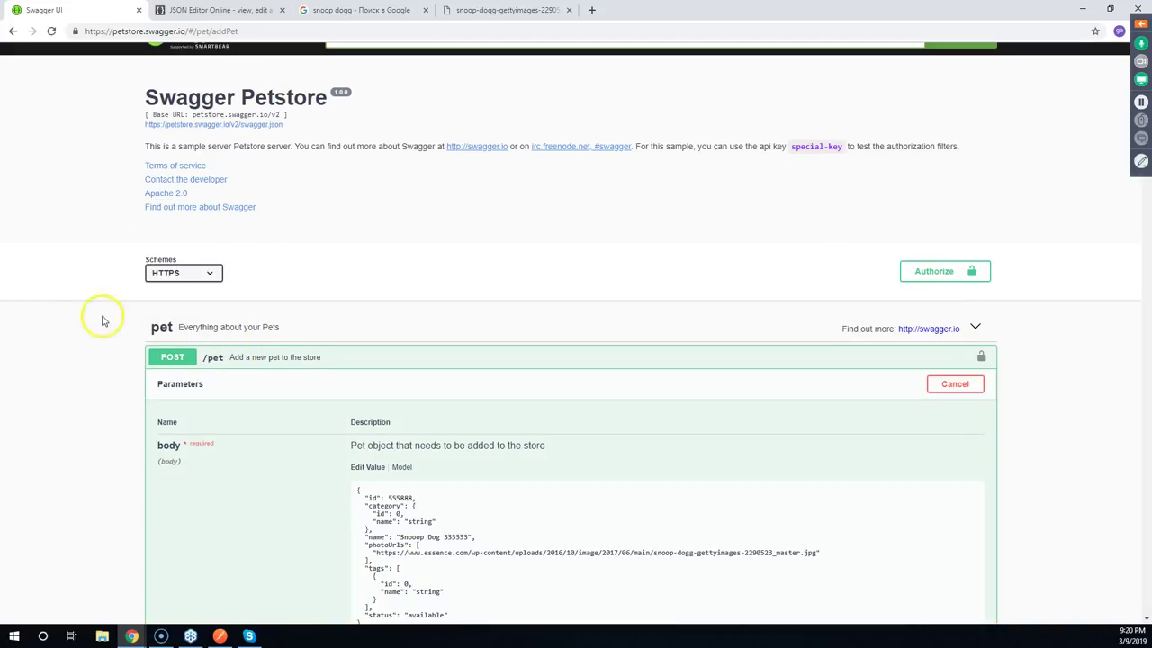
scroll(72, 288, "down", 3)
left_click_drag(367, 323, 309, 192)
right_click(379, 218)
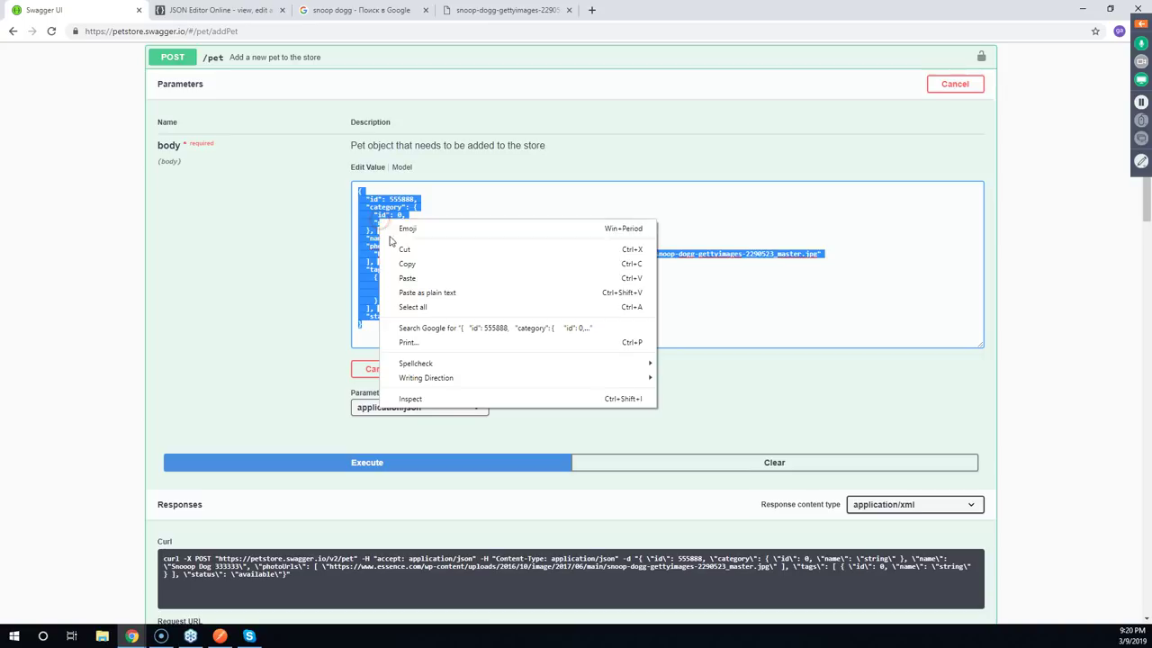
left_click(388, 262)
scroll(47, 274, "down", 3)
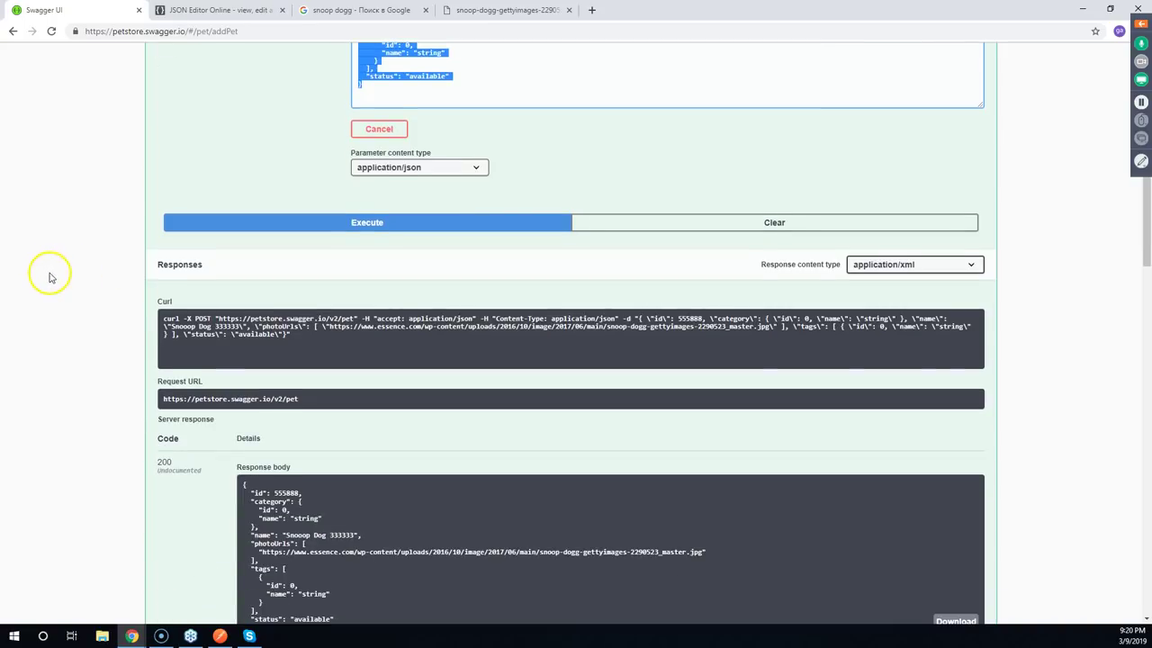
scroll(51, 272, "down", 2)
scroll(61, 280, "up", 5)
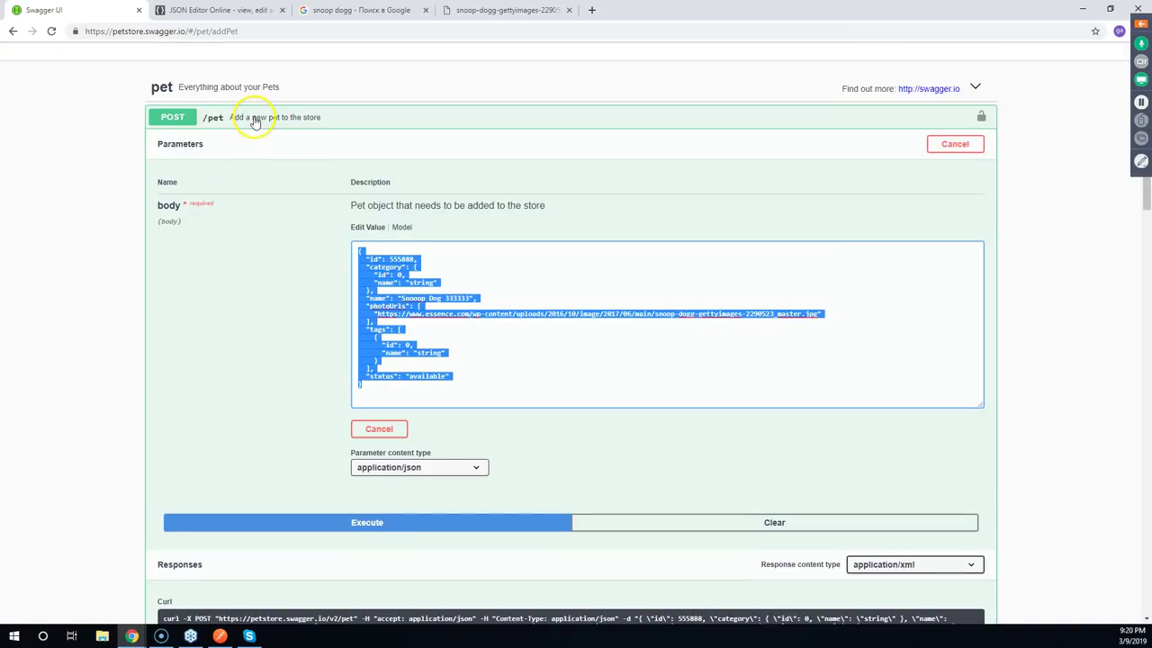
left_click(256, 118)
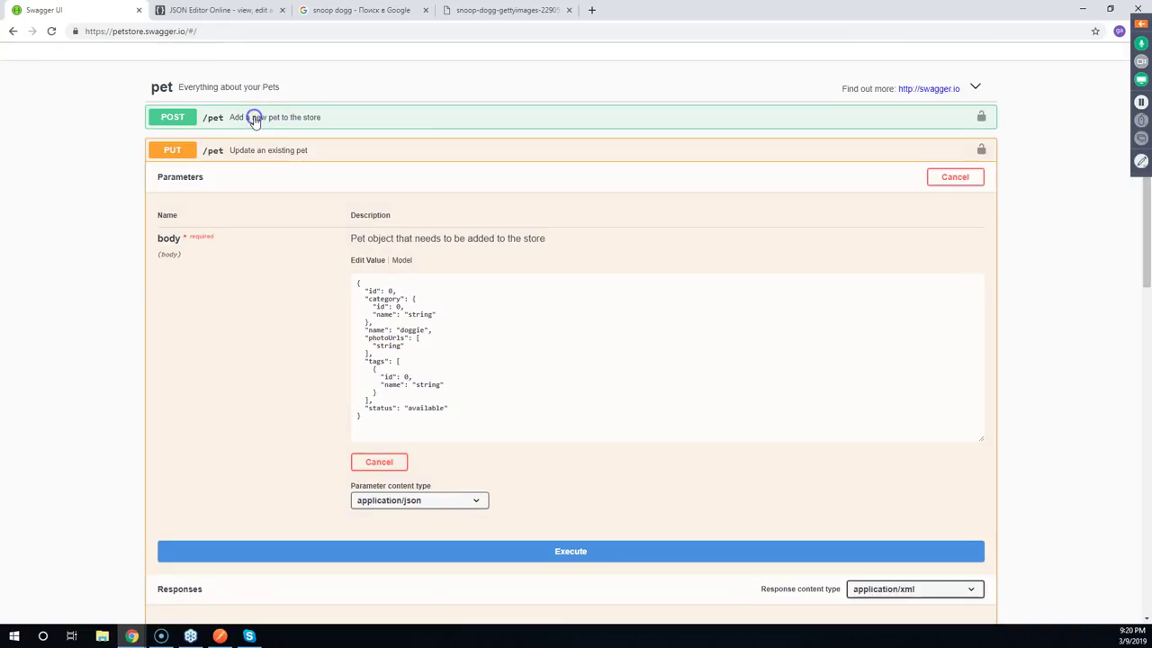
Set the id to 555888 and the name to doggie9999 in the PUT /pet body and execute the request
double_click(391, 292)
type("555888")
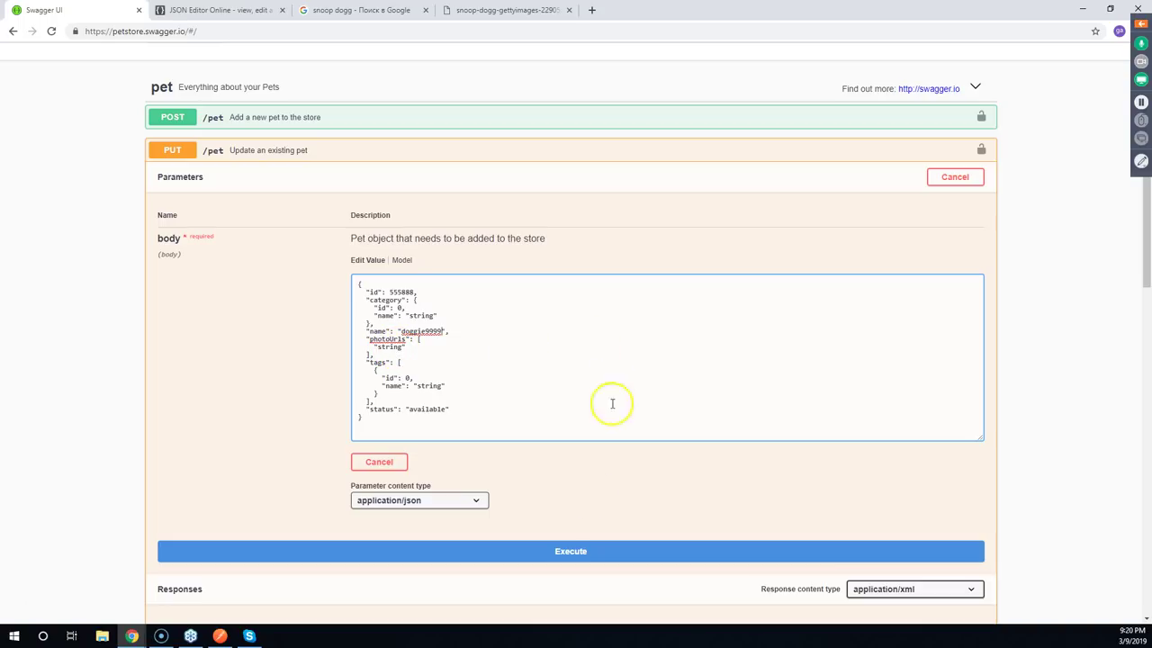
left_click(568, 558)
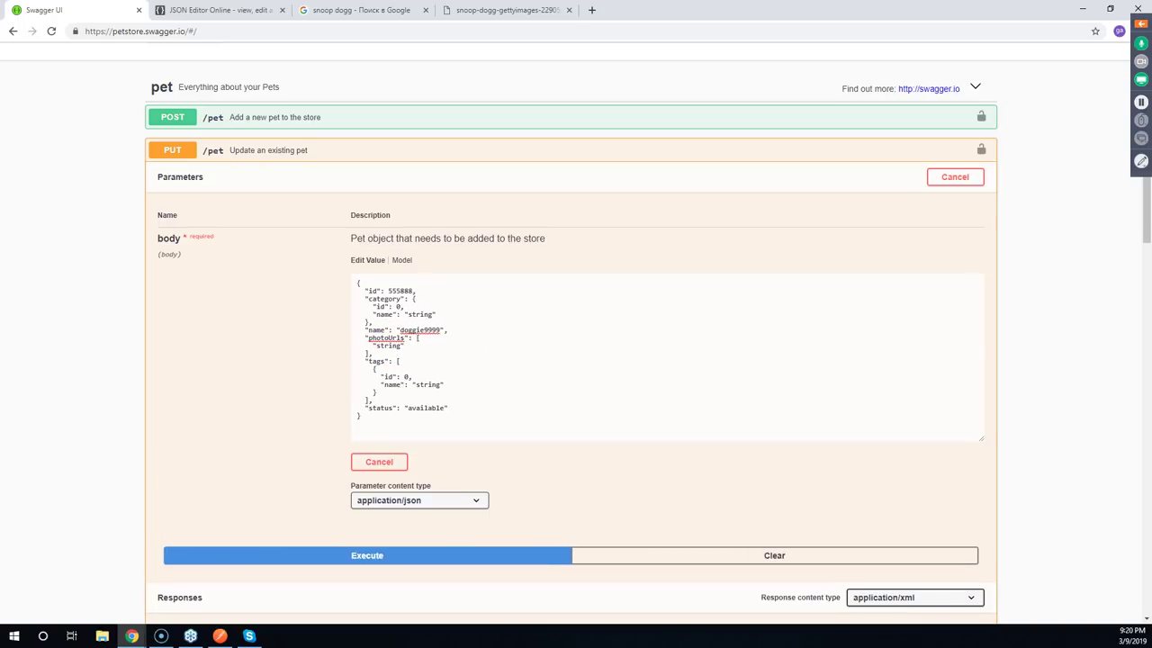
Set the response content type of PUT /pet to application/json and execute the request again
left_click(941, 597)
left_click(915, 586)
scroll(112, 421, "down", 1)
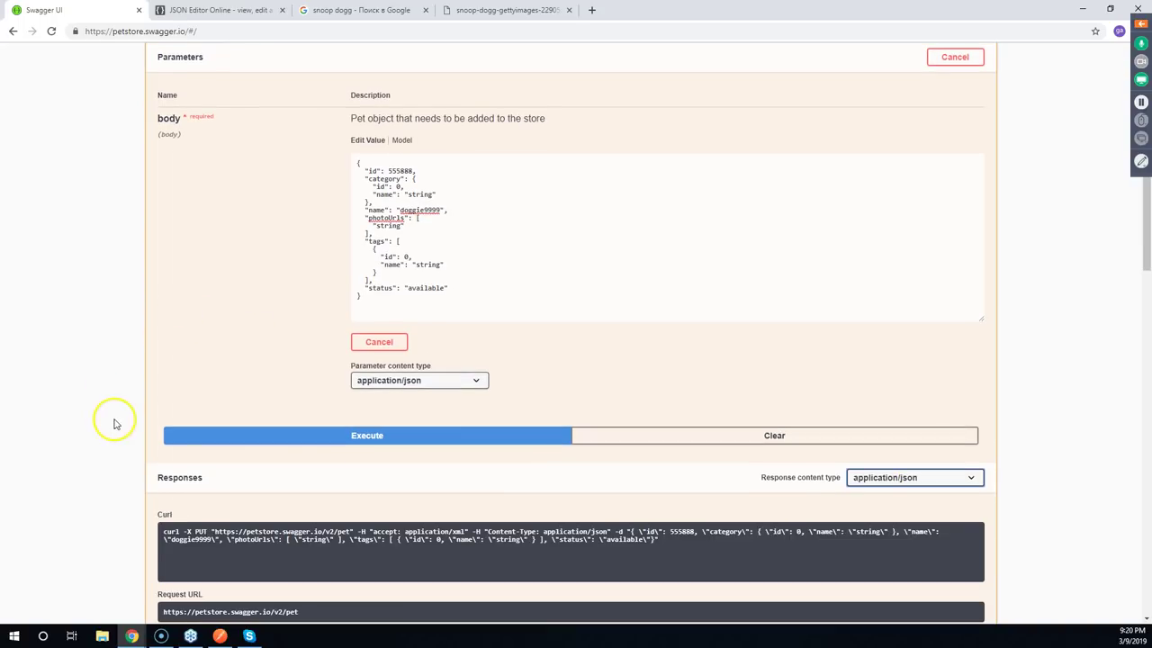
scroll(270, 476, "down", 2)
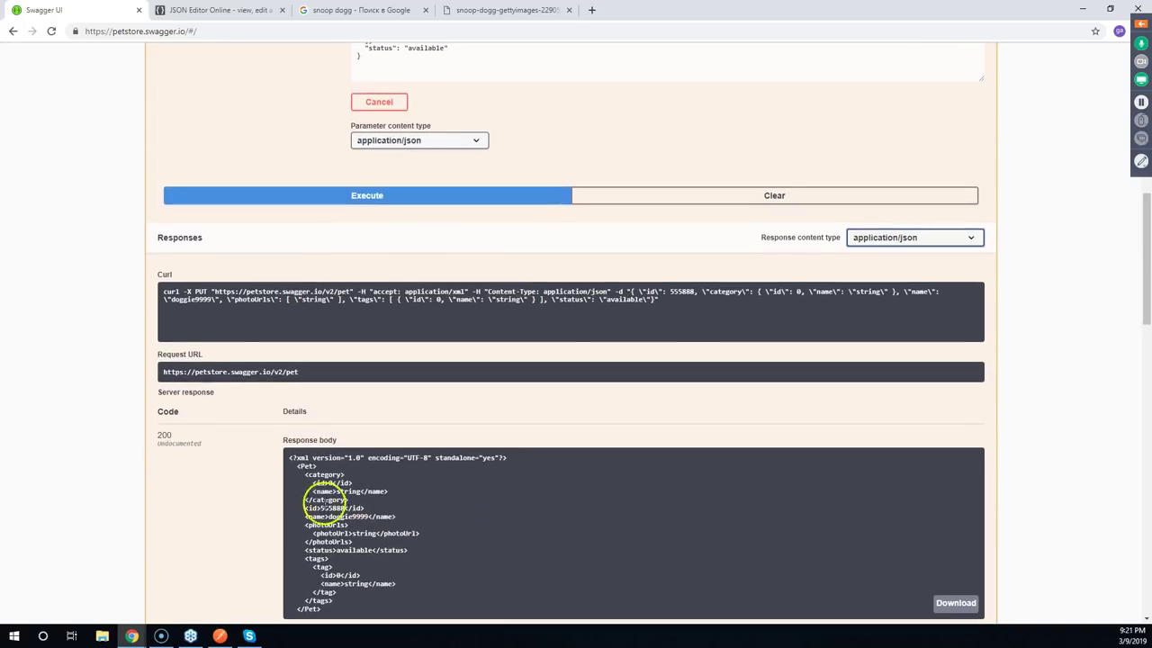
left_click(311, 192)
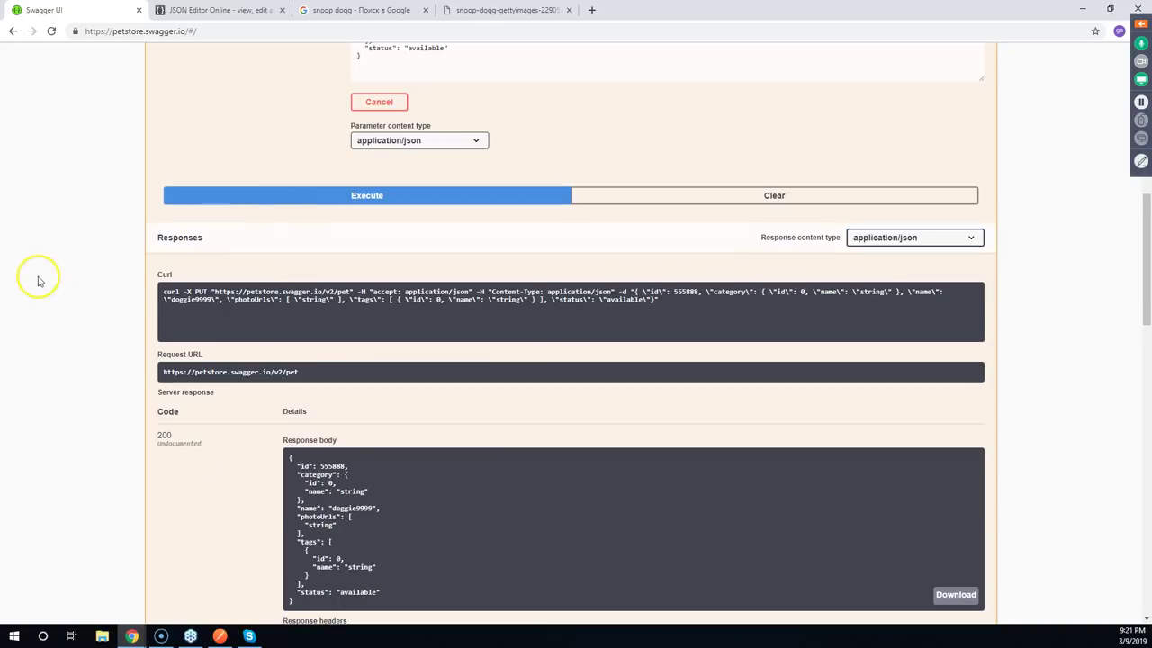
Examine the PUT /pet response body, especially the name, and the documented 400, 404 and 405 response descriptions
scroll(38, 281, "down", 2)
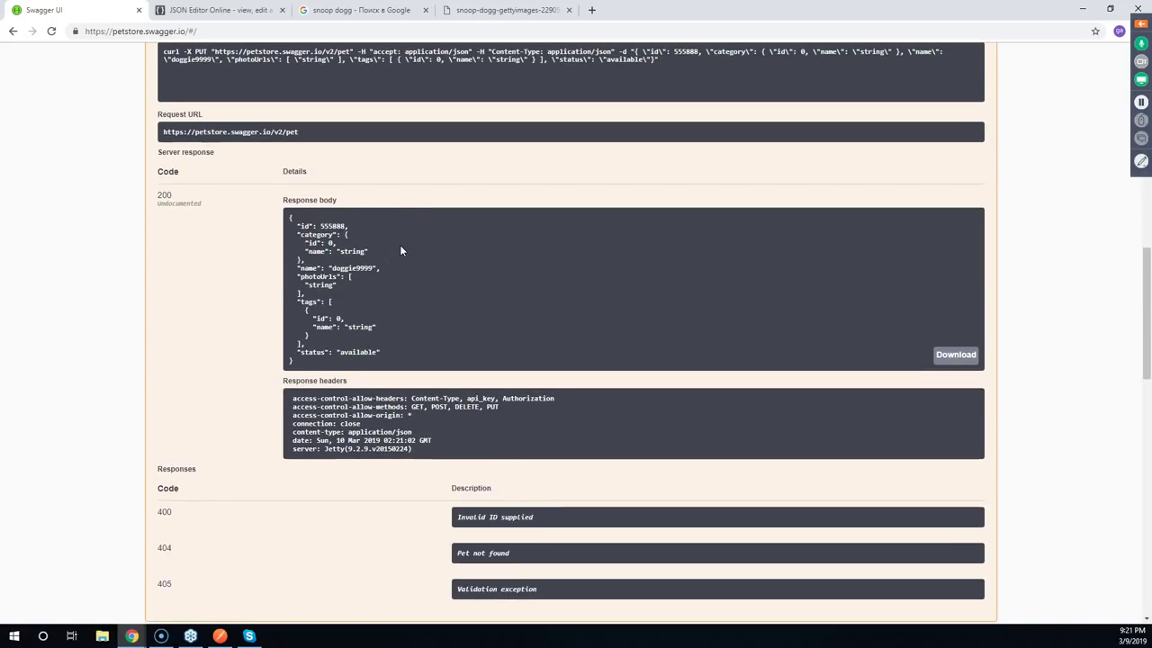
left_click(358, 266)
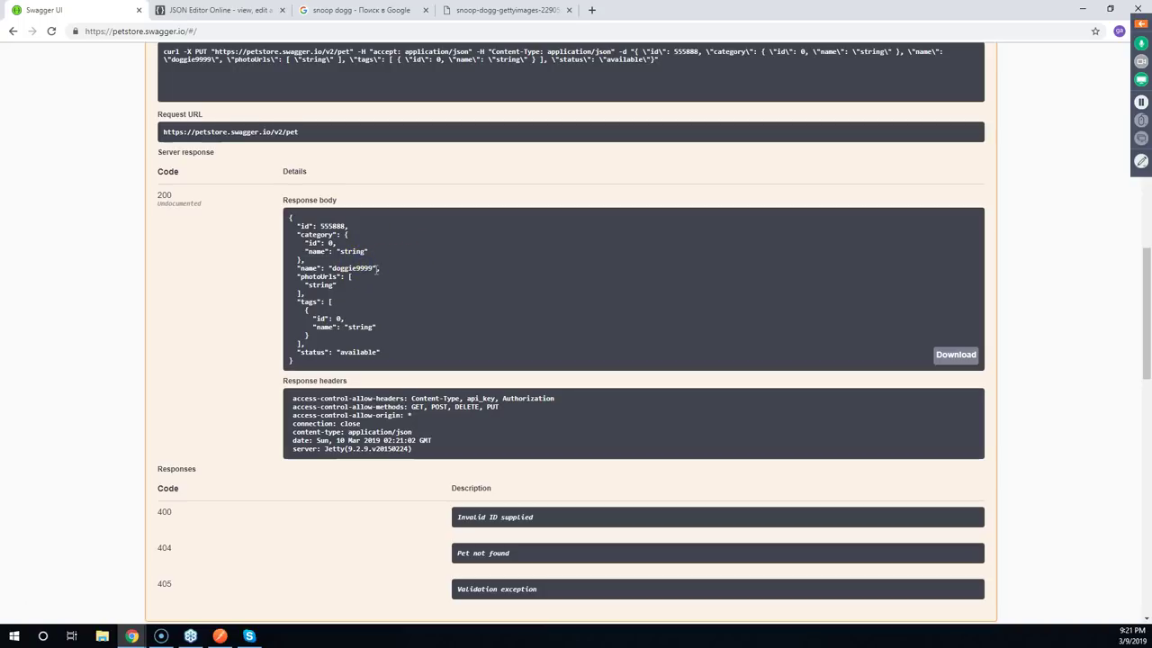
left_click(159, 327)
scroll(189, 387, "down", 3)
left_click_drag(183, 360, 252, 283)
left_click_drag(488, 280, 544, 279)
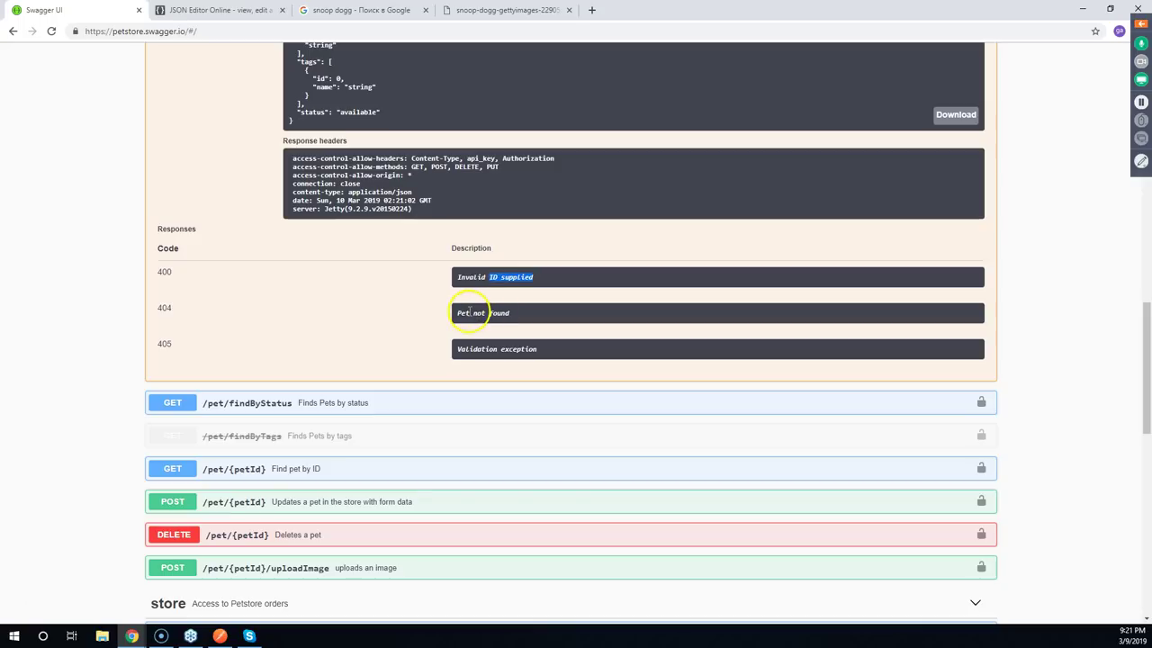
left_click_drag(477, 313, 527, 316)
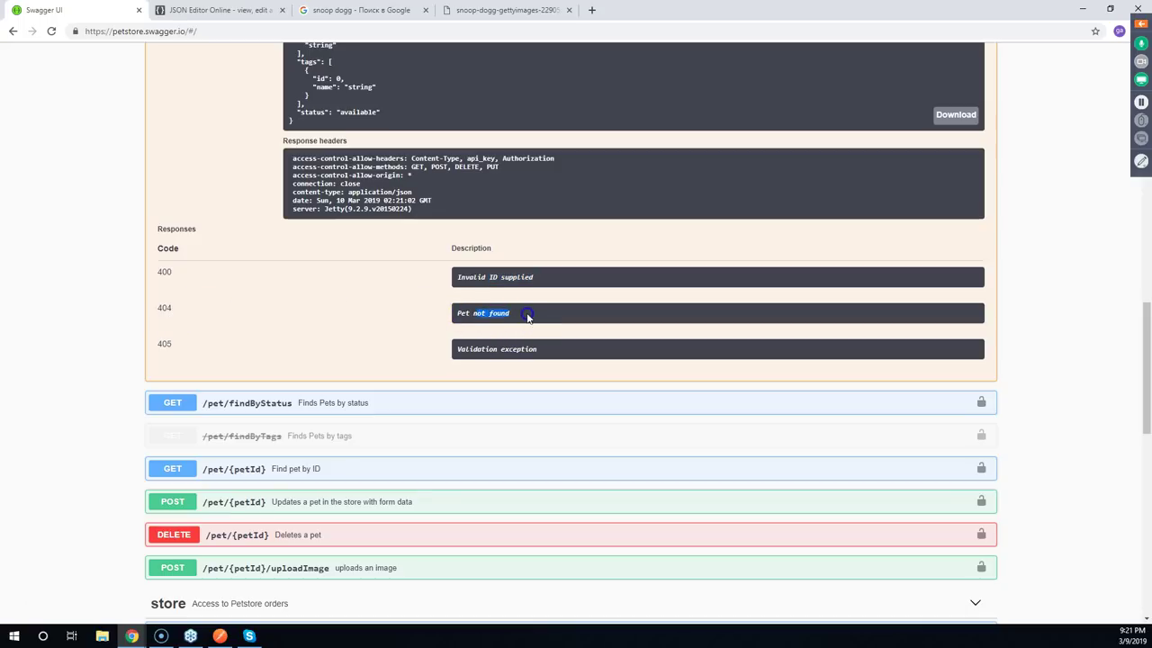
left_click_drag(482, 349, 543, 350)
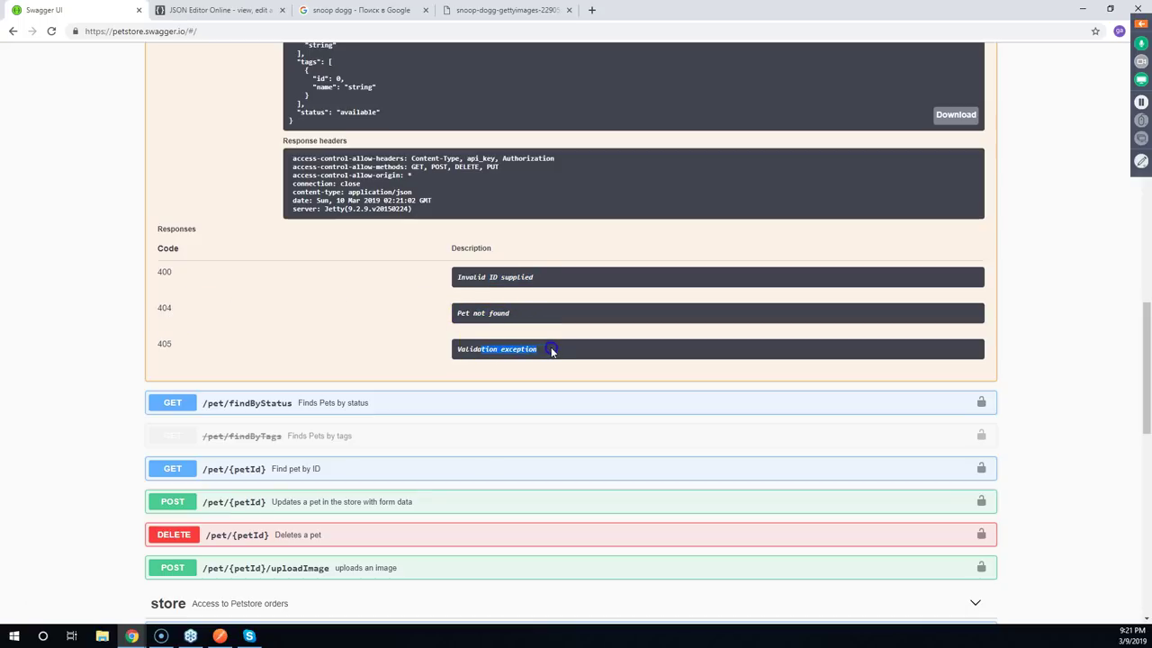
left_click(504, 354)
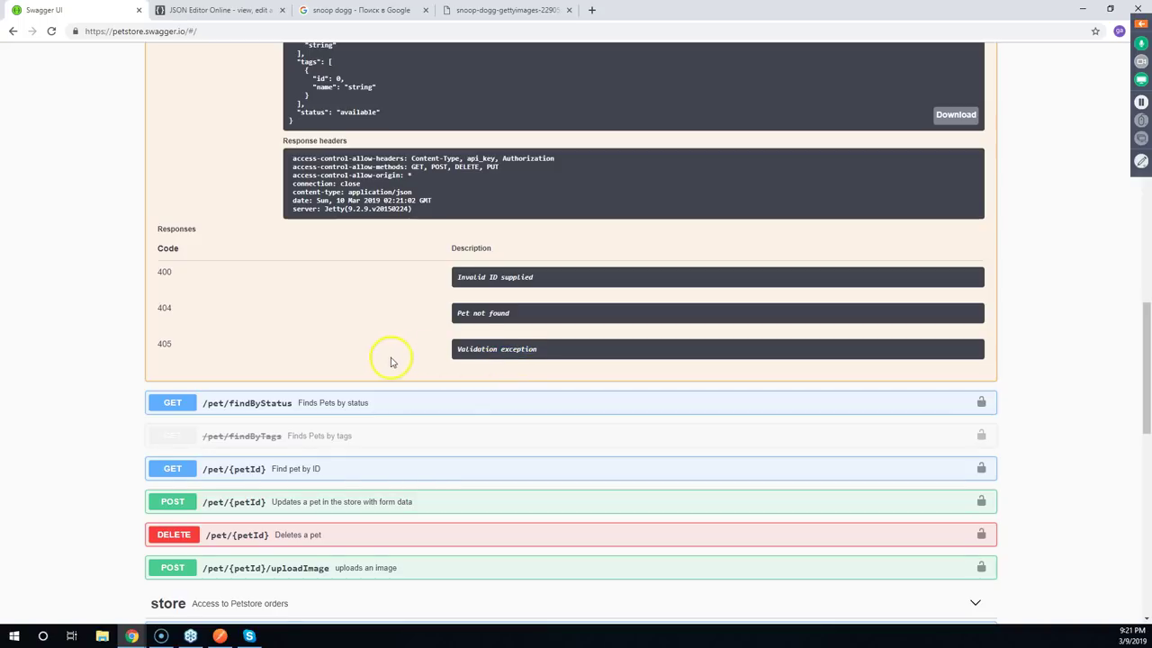
scroll(389, 359, "up", 3)
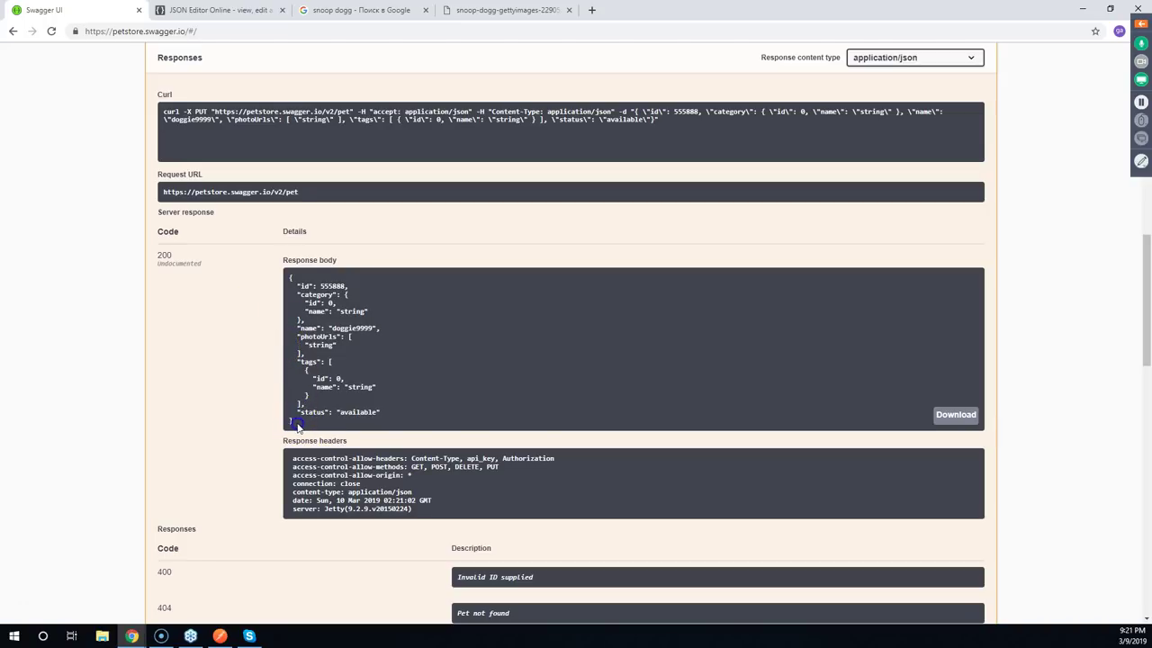
left_click_drag(294, 424, 278, 395)
left_click(387, 324)
Collapse PUT /pet and execute GET /pet/{petId} for pet 555888 with application/json as the response content type
scroll(47, 257, "up", 3)
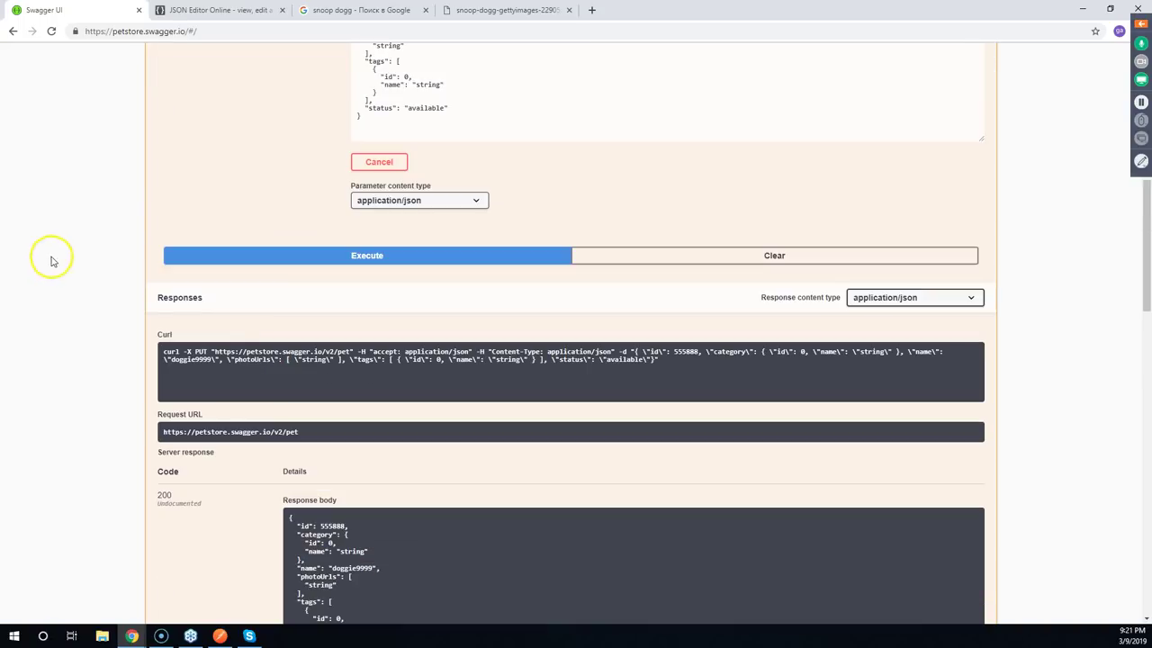
scroll(238, 331, "up", 3)
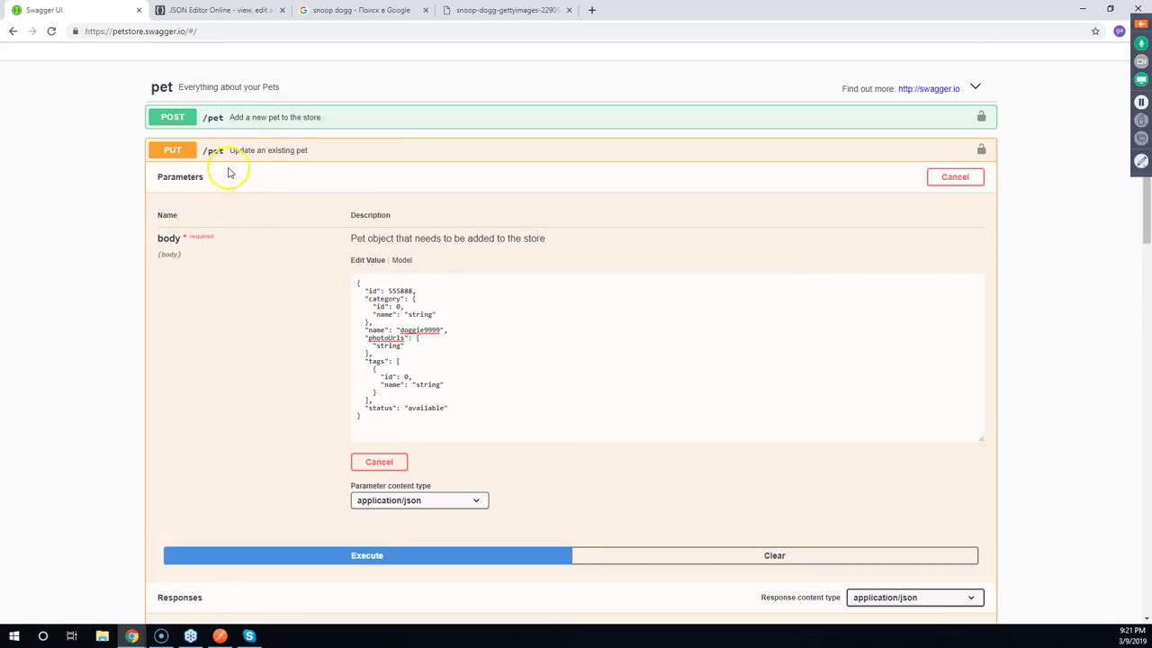
left_click(241, 155)
left_click(244, 249)
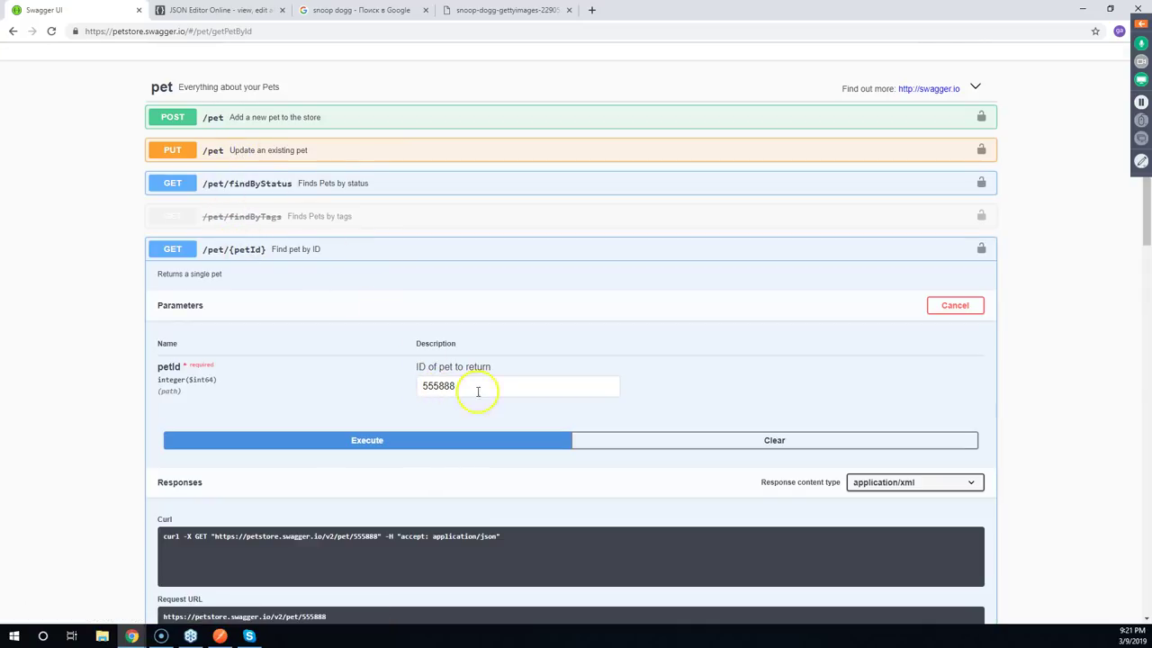
scroll(1025, 403, "down", 1)
left_click(916, 362)
left_click(913, 388)
left_click(364, 317)
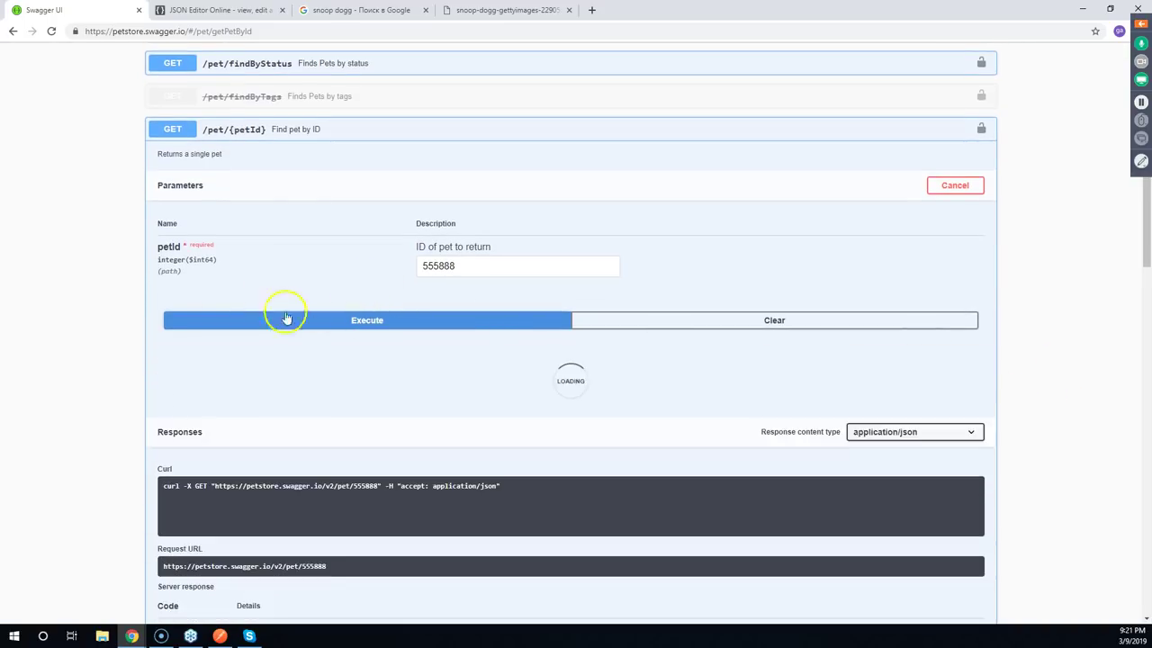
scroll(75, 267, "down", 3)
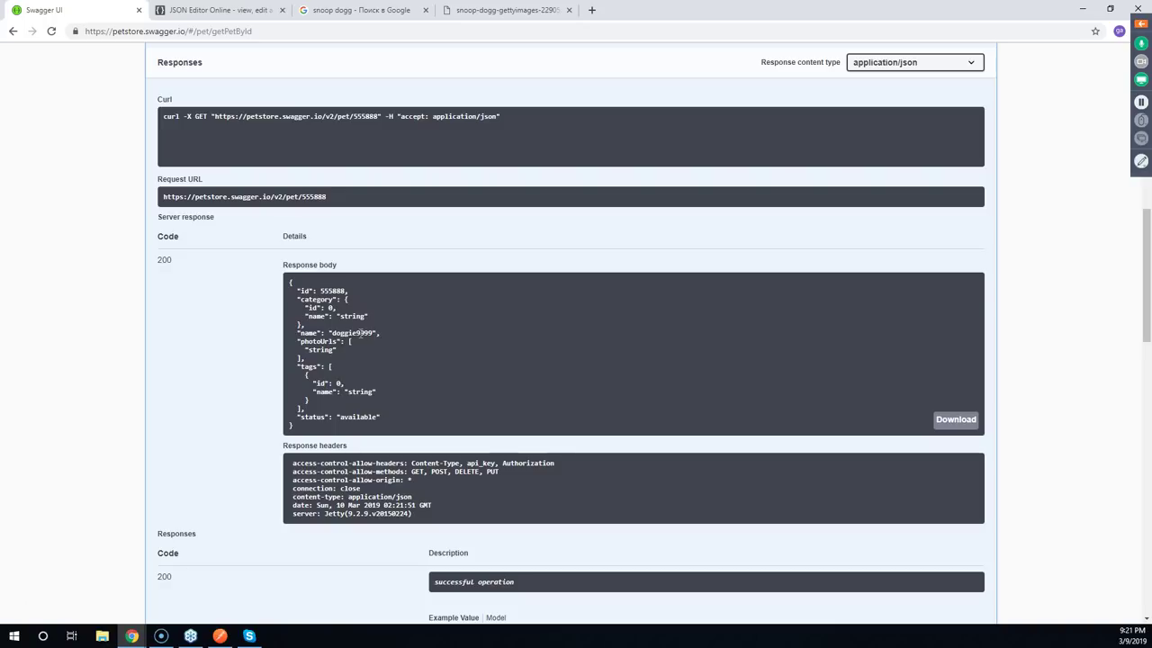
Expand PUT /pet again and review the request body used for the update
scroll(281, 142, "up", 3)
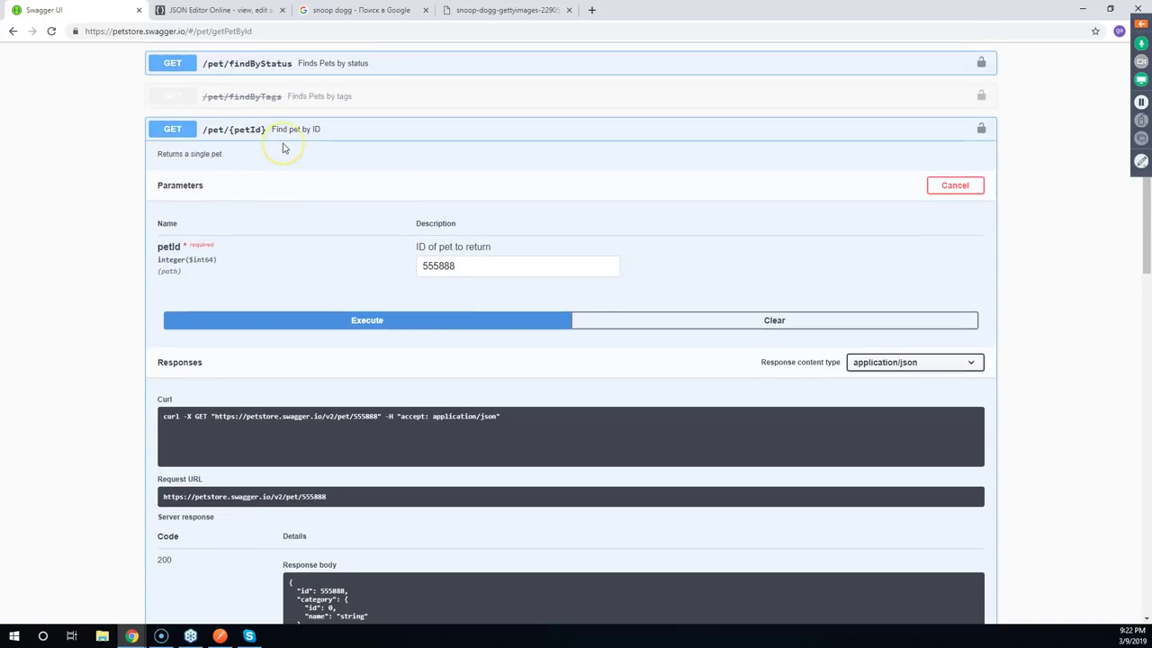
scroll(283, 144, "up", 3)
left_click(219, 274)
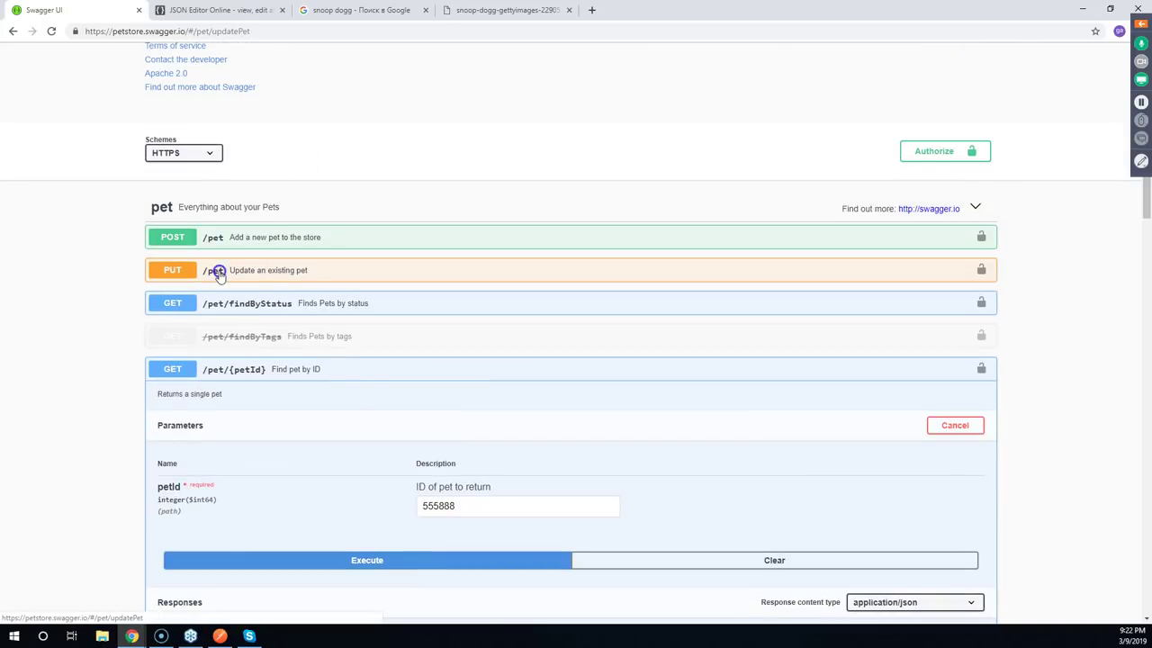
scroll(54, 324, "down", 2)
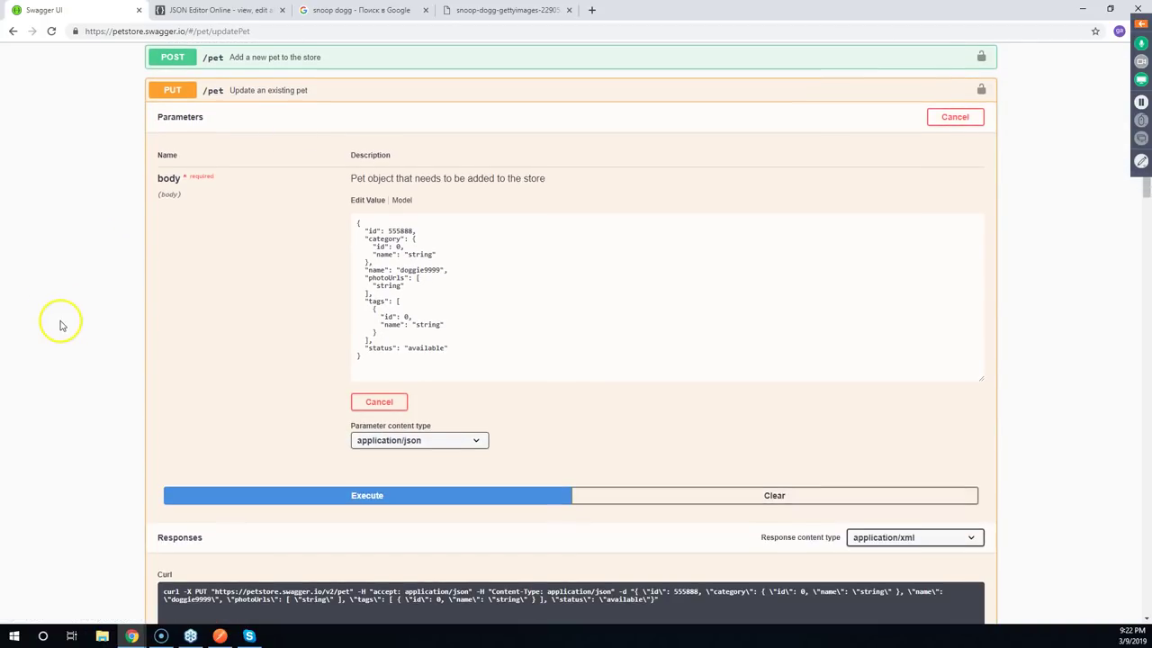
scroll(61, 325, "down", 1)
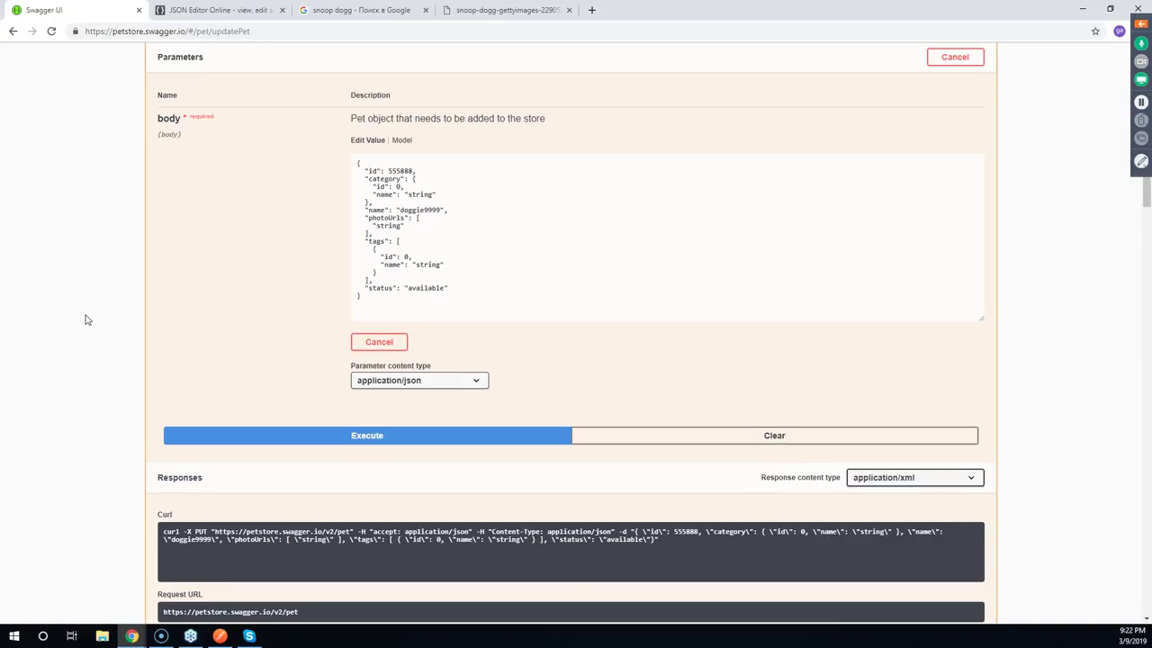
Review the PUT /pet server response and the documented description for code 400, and return to the request body
scroll(85, 320, "down", 5)
scroll(88, 322, "down", 2)
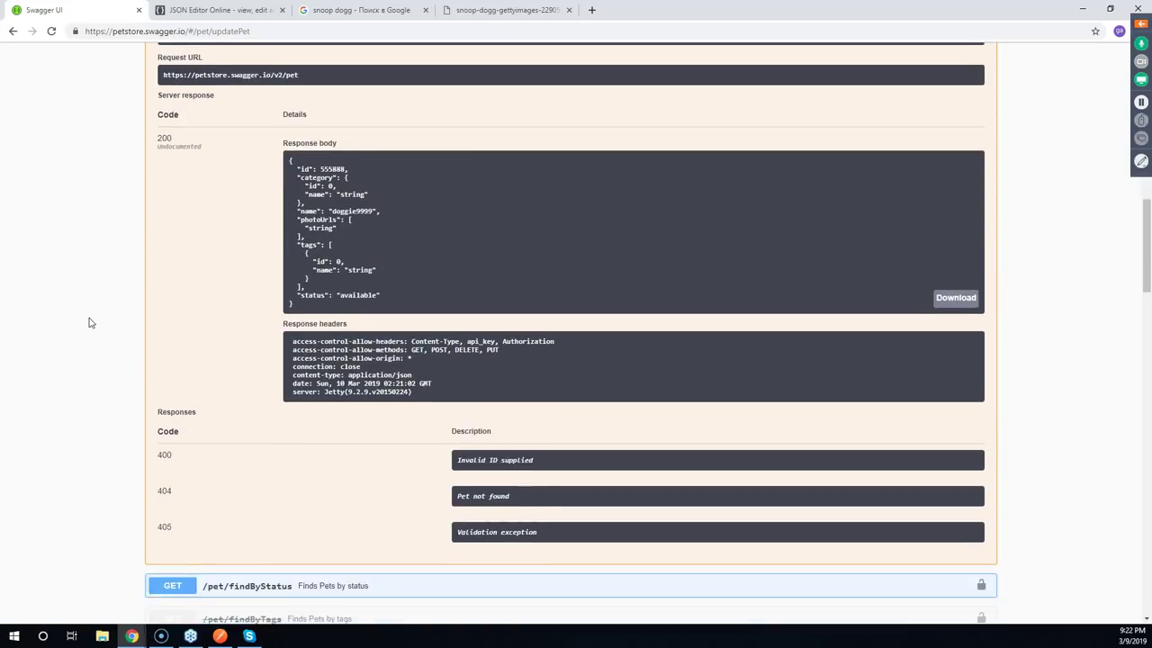
left_click(166, 452)
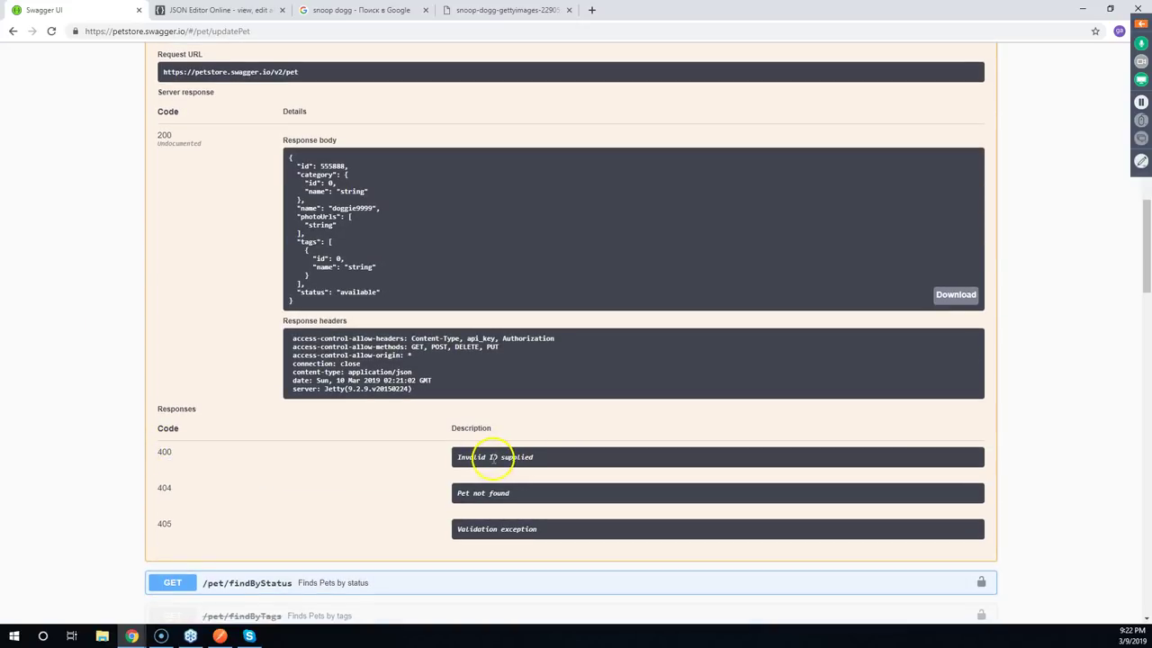
scroll(89, 355, "up", 5)
scroll(108, 356, "up", 1)
scroll(141, 362, "down", 3)
scroll(144, 362, "up", 3)
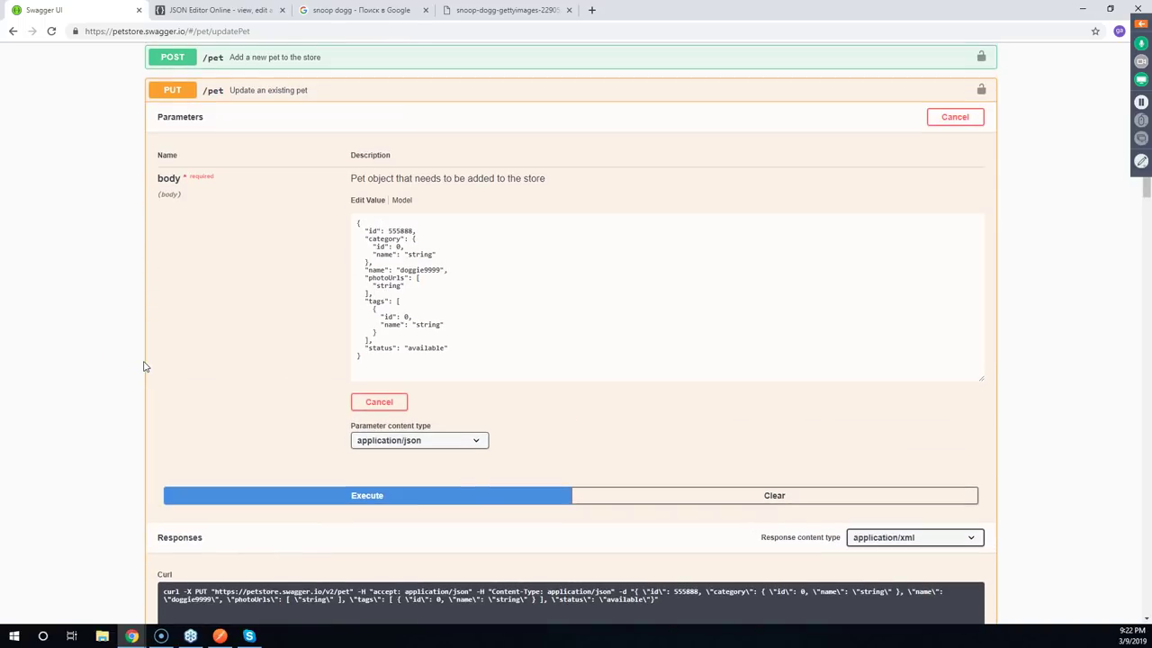
Change the pet id in the PUT /pet request body to the invalid value 55k8 and execute the request
left_click(403, 225)
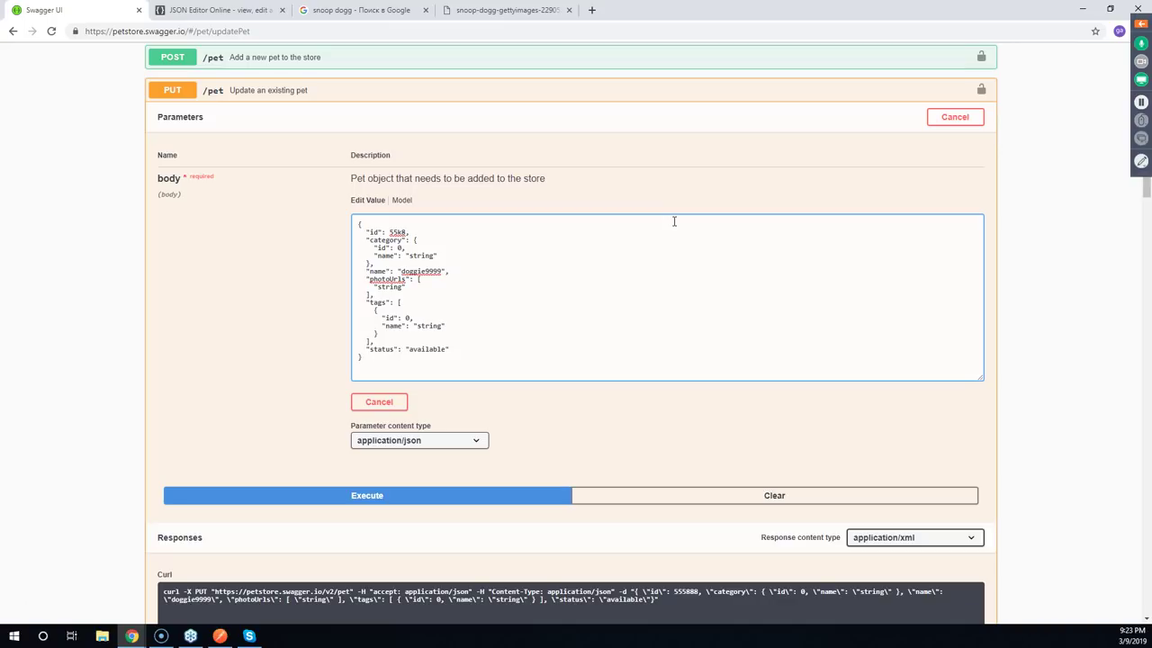
left_click(398, 500)
scroll(94, 402, "down", 3)
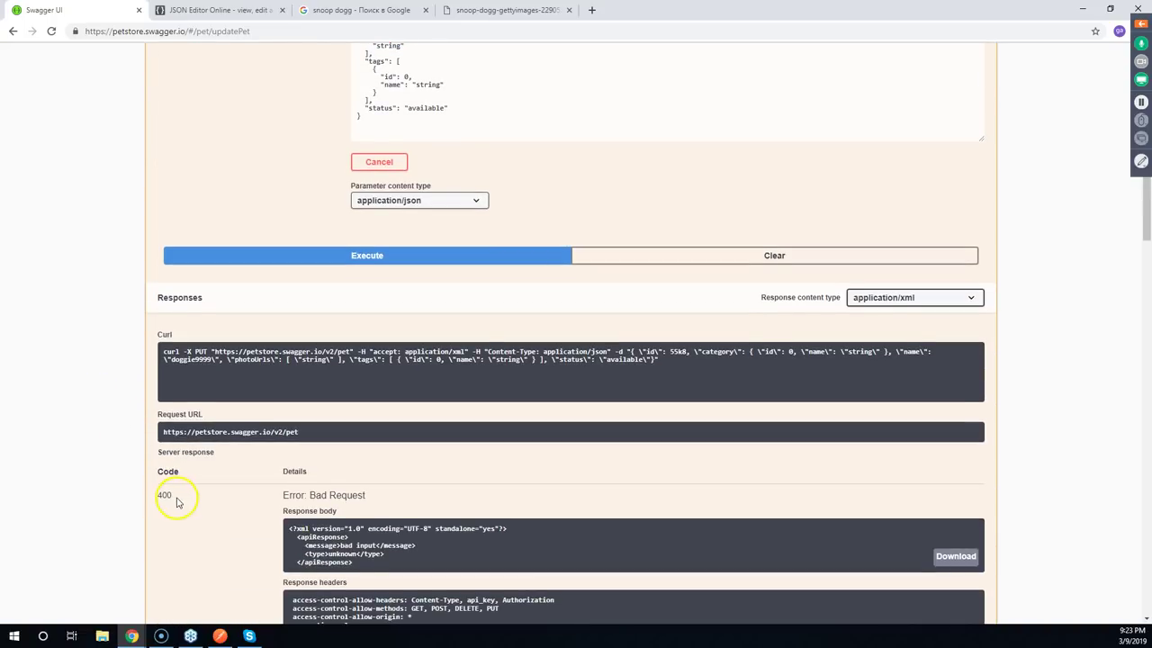
Examine the response code and error text returned by PUT /pet and compare them with the documented response codes
scroll(179, 497, "down", 1)
double_click(163, 435)
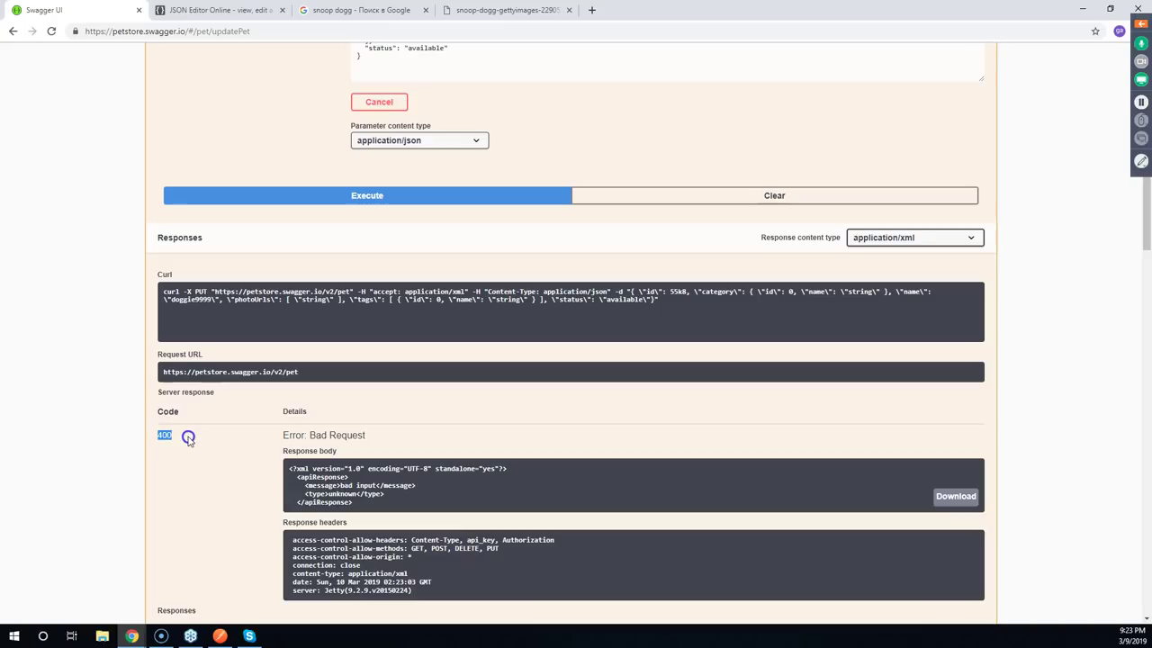
left_click_drag(364, 435, 295, 436)
scroll(333, 439, "down", 5)
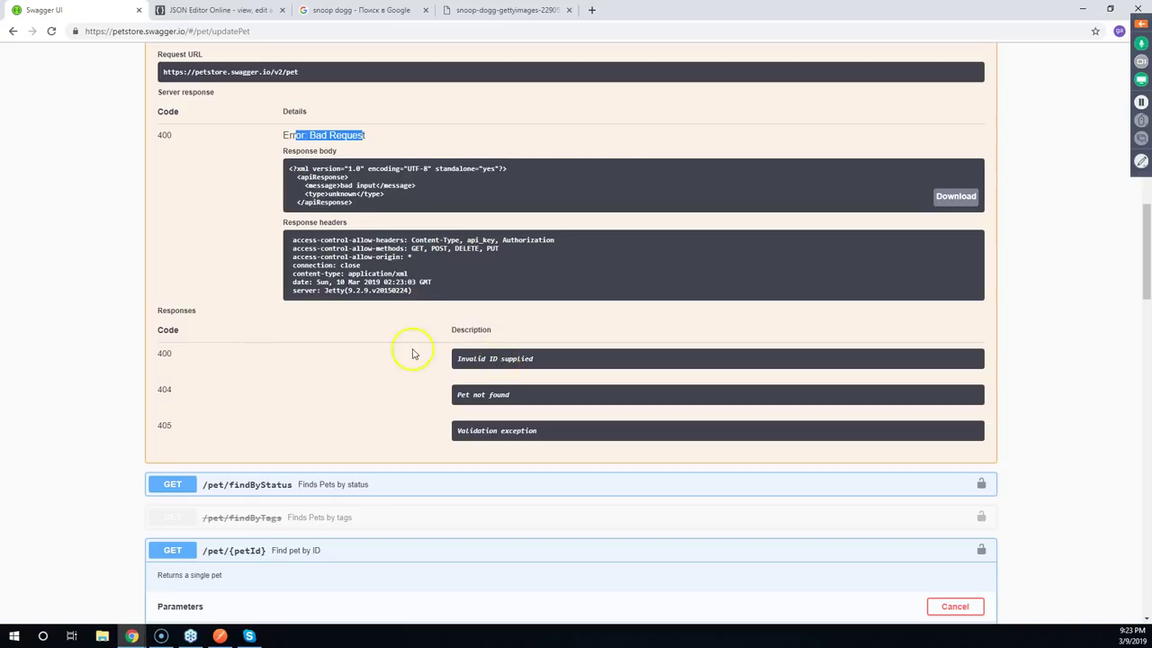
left_click(311, 138)
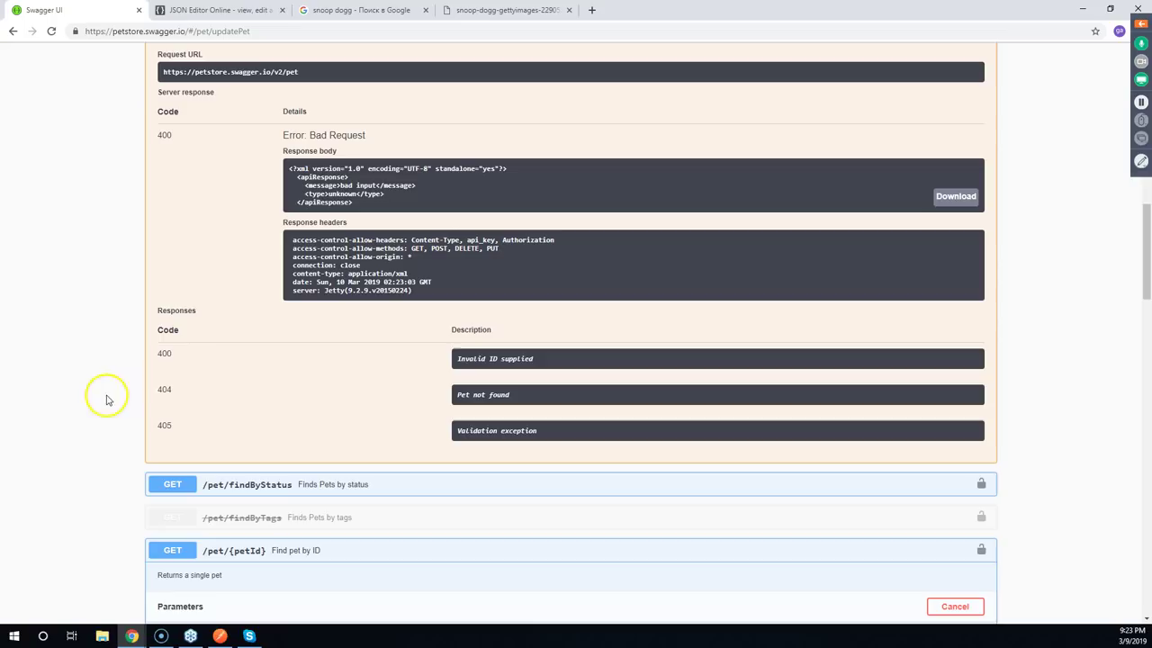
Recheck the id 55k8 in the PUT /pet request body against the server response
scroll(114, 365, "up", 2)
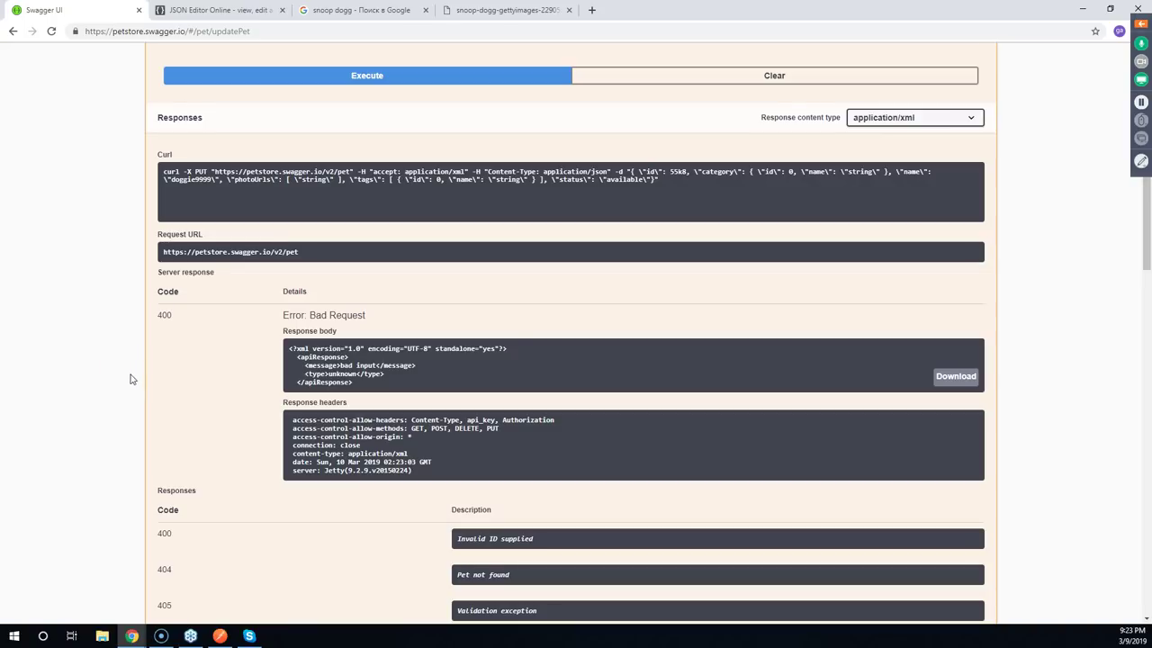
scroll(135, 379, "up", 5)
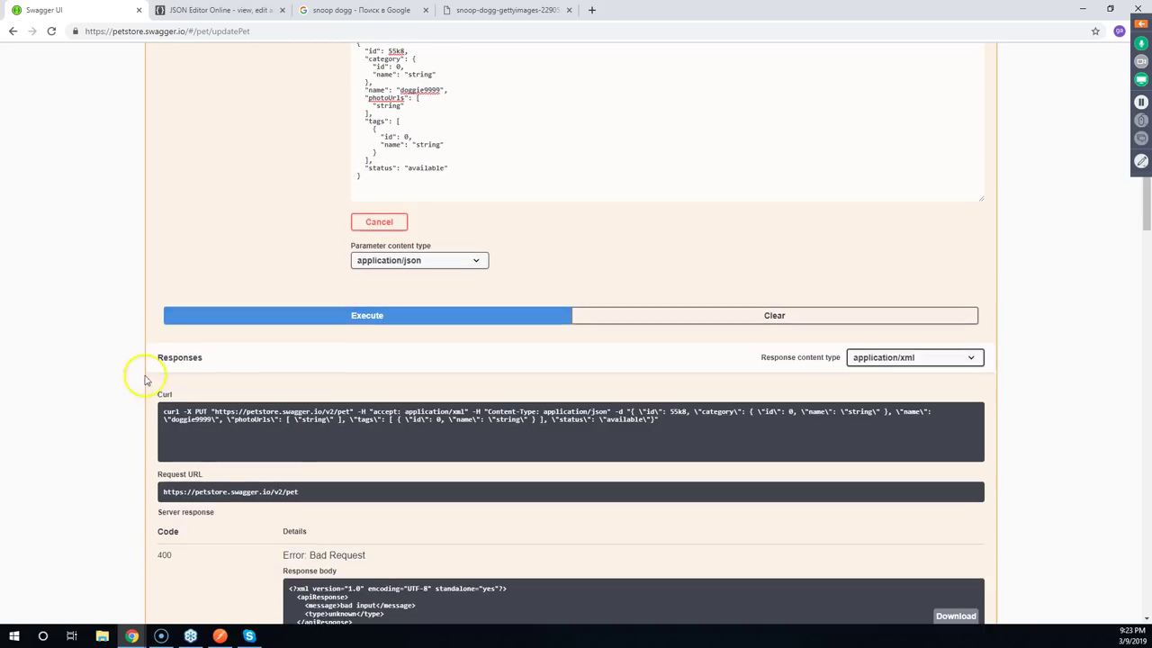
left_click(401, 289)
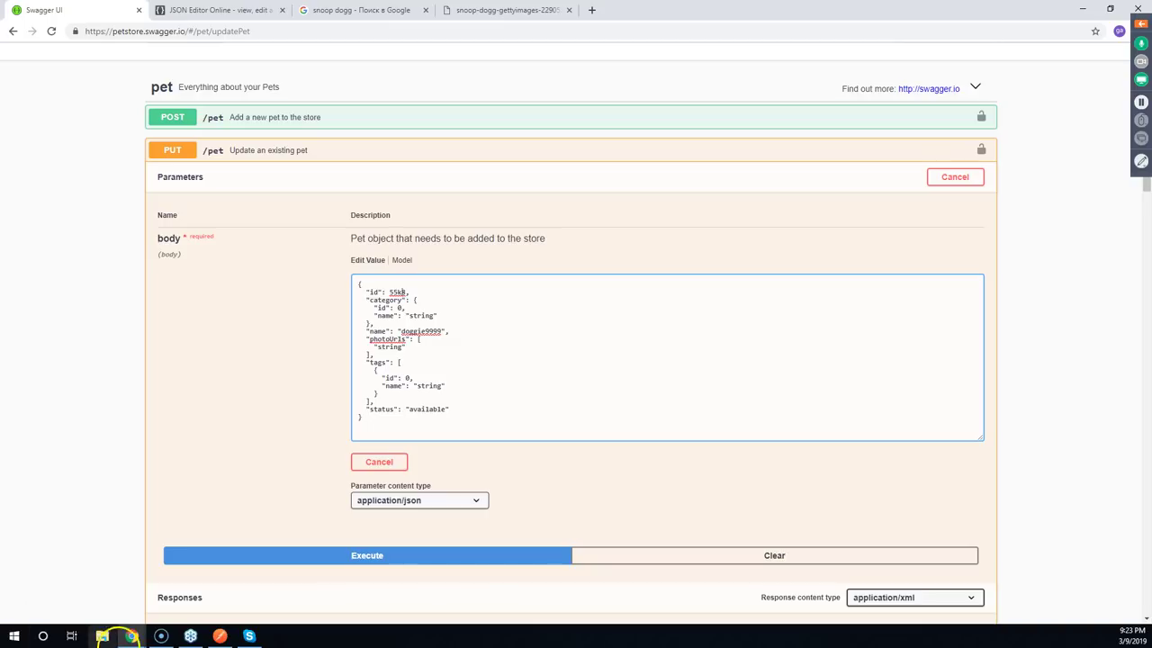
scroll(311, 468, "down", 5)
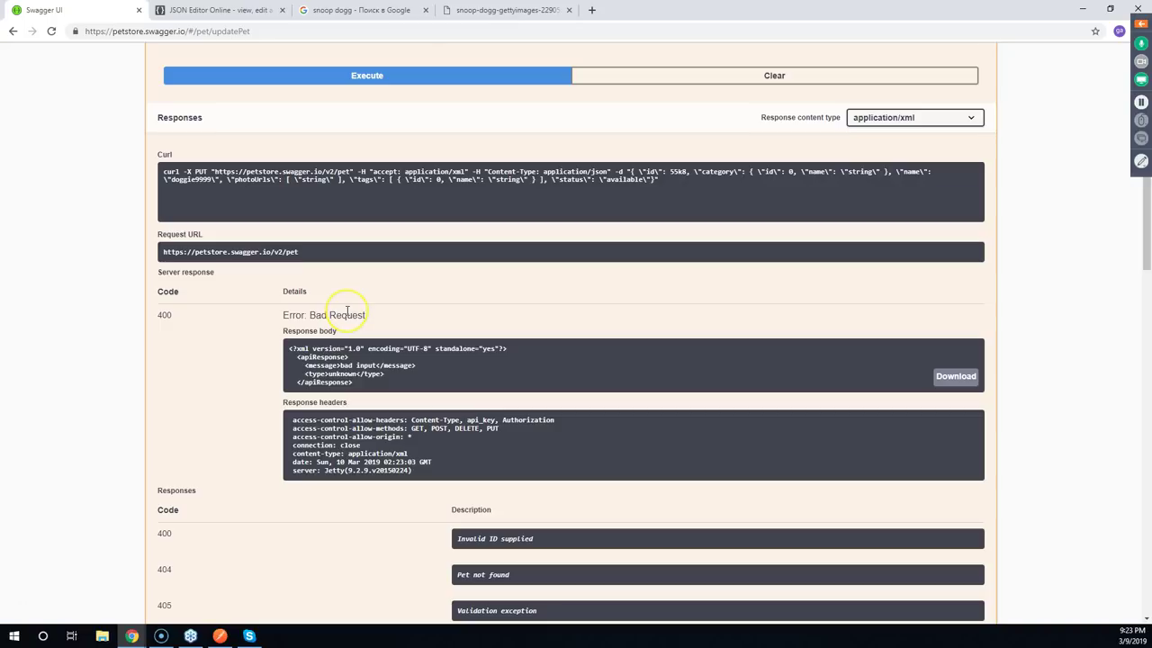
Set the pet id in the PUT /pet request body to 558000 and execute the request
scroll(351, 364, "down", 2)
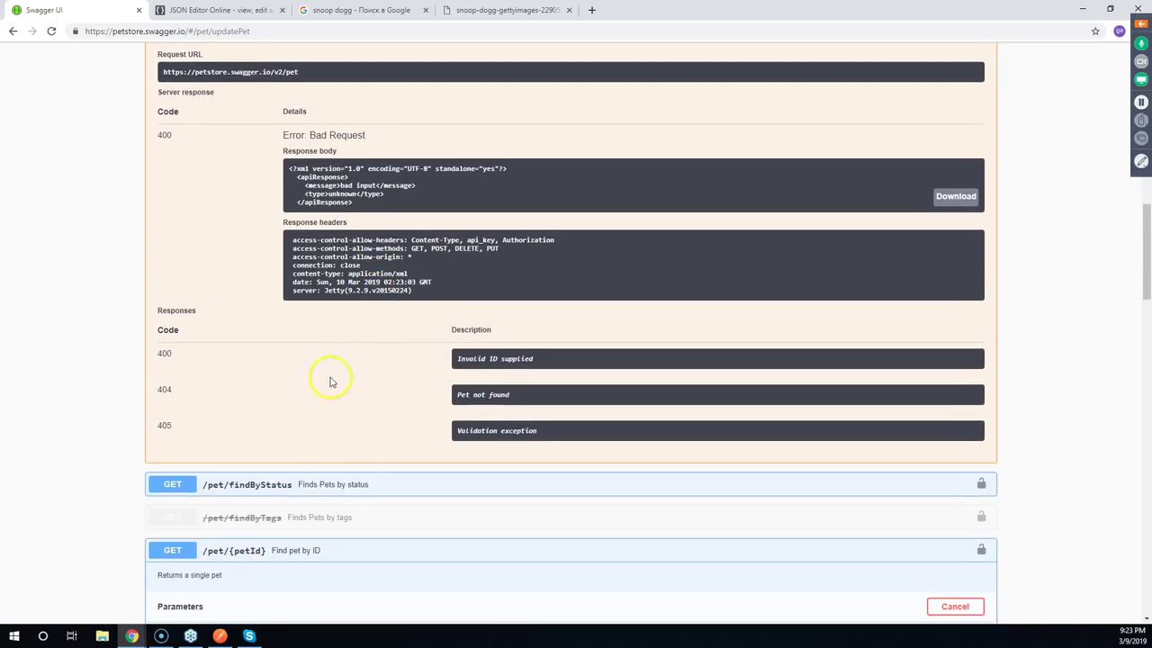
scroll(522, 357, "up", 9)
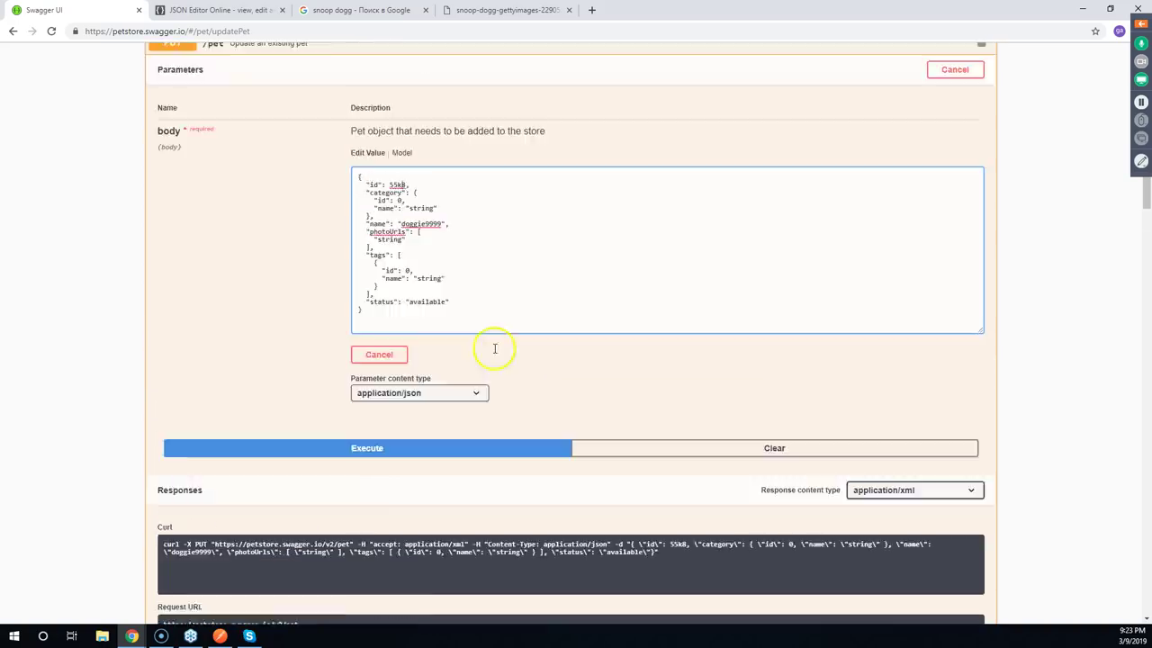
scroll(414, 396, "down", 1)
left_click(399, 351)
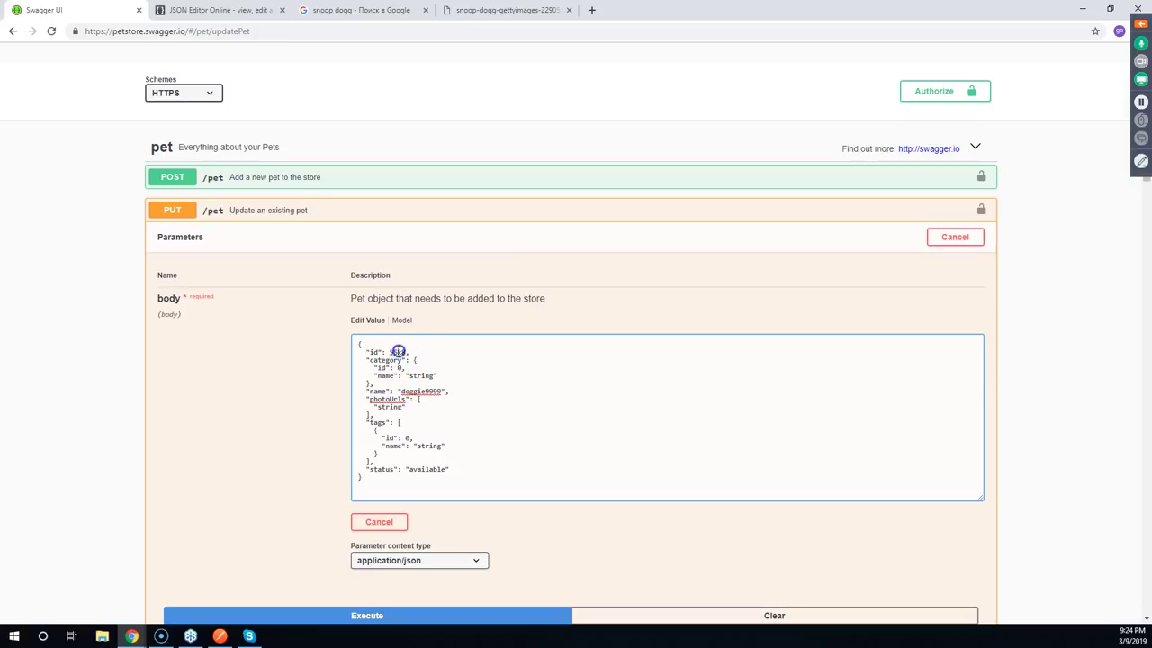
key("BackSpace")
scroll(334, 306, "down", 3)
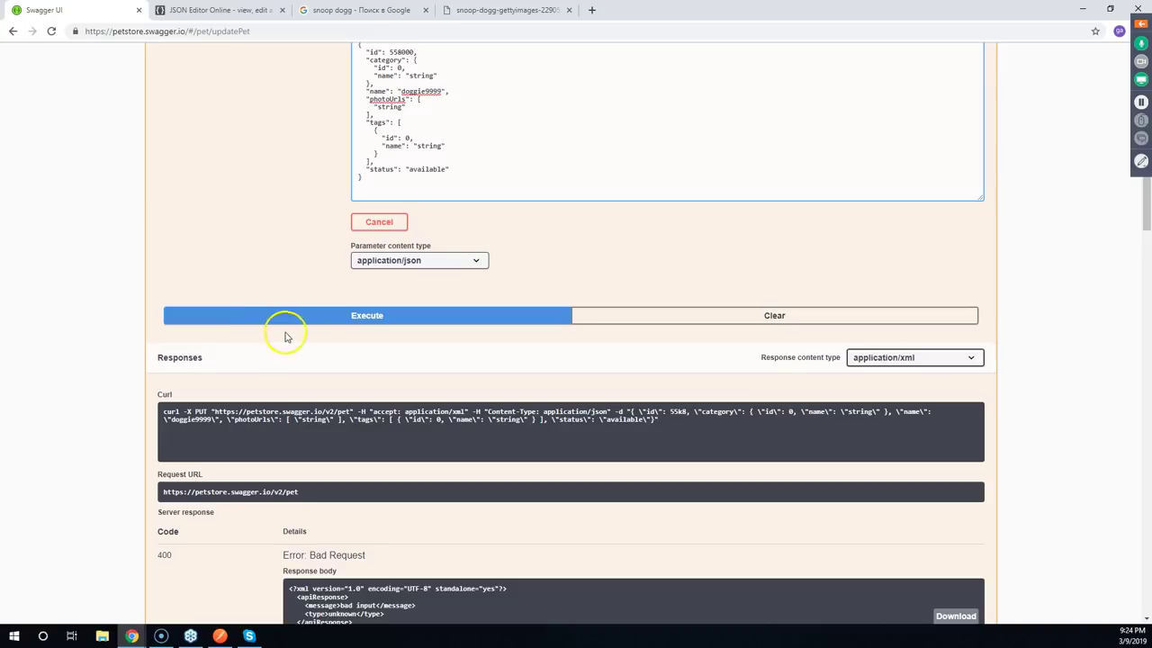
left_click(311, 319)
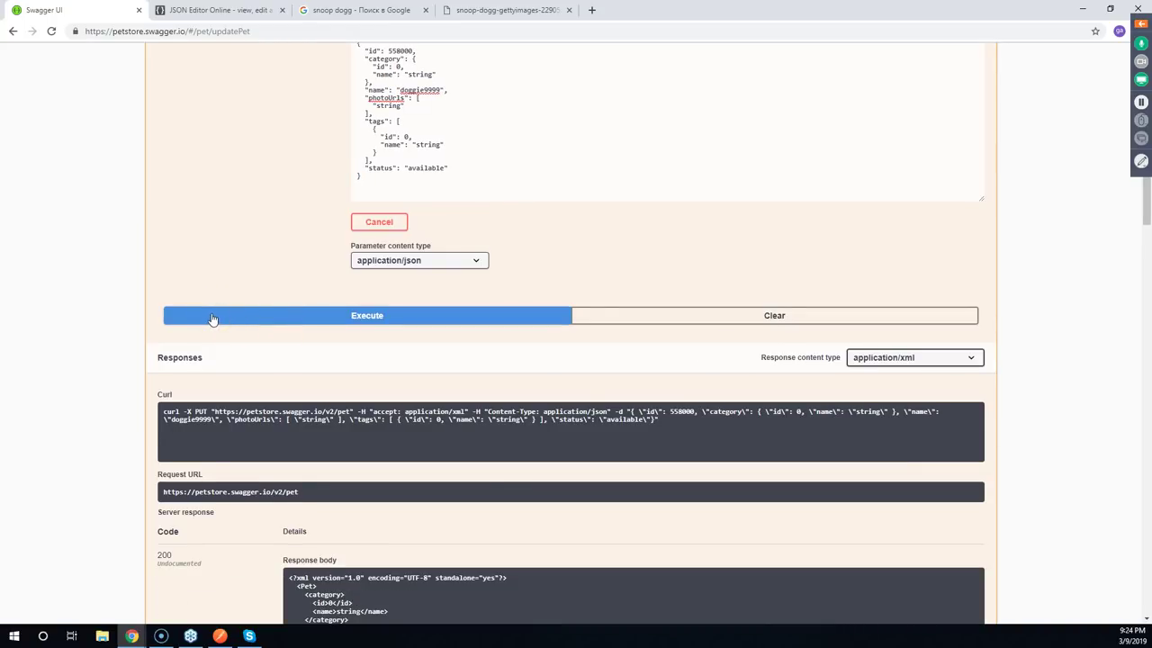
Switch the PUT /pet response content type to application/json, execute the request again and review the JSON response
scroll(216, 316, "down", 1)
left_click(917, 295)
left_click(906, 323)
left_click(506, 258)
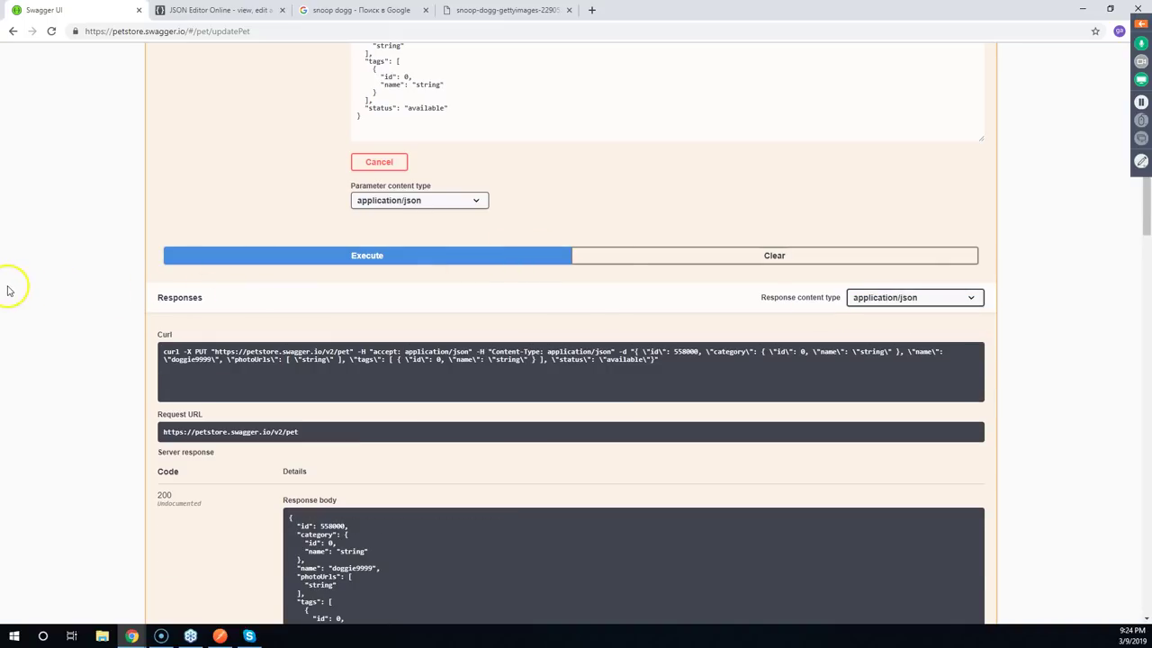
scroll(8, 291, "down", 2)
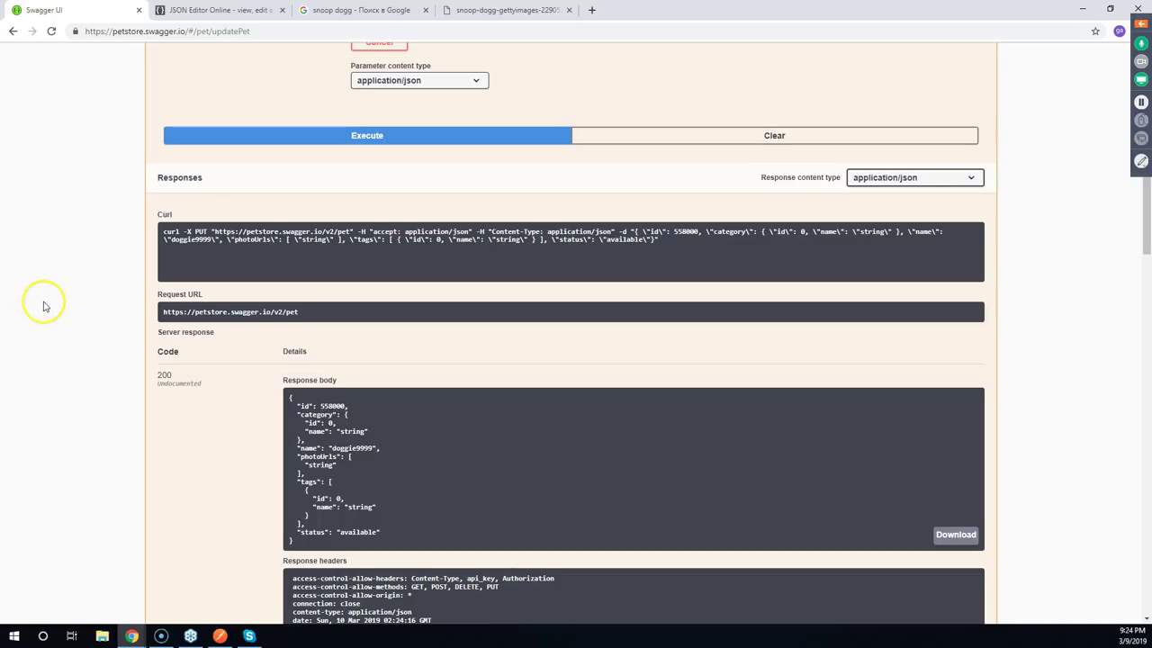
scroll(55, 316, "down", 1)
scroll(54, 316, "down", 3)
scroll(54, 316, "up", 5)
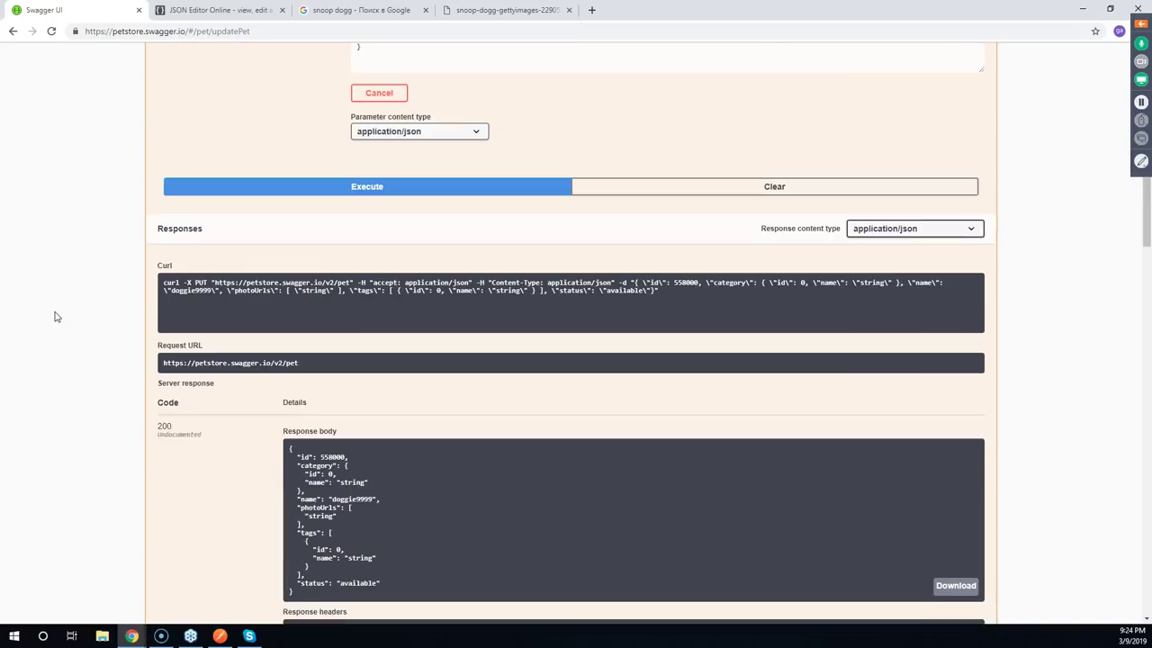
scroll(55, 316, "up", 3)
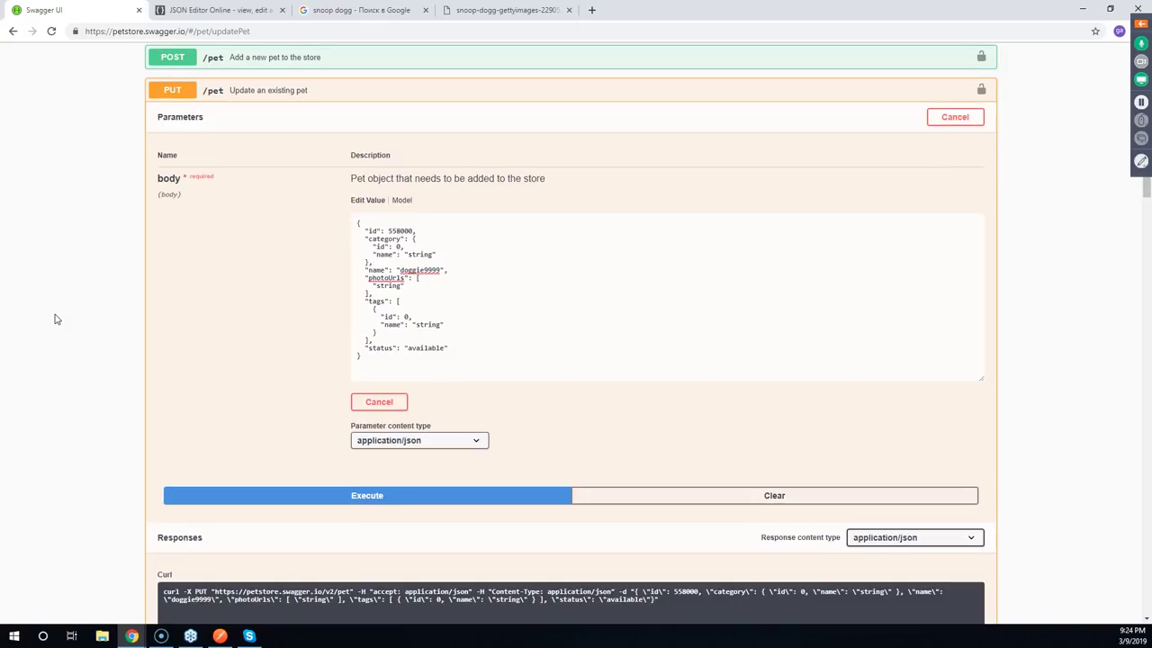
Resend the unchanged PUT request and compare the returned pet and status code with the request body
left_click(38, 310)
scroll(83, 304, "down", 1)
left_click(229, 433)
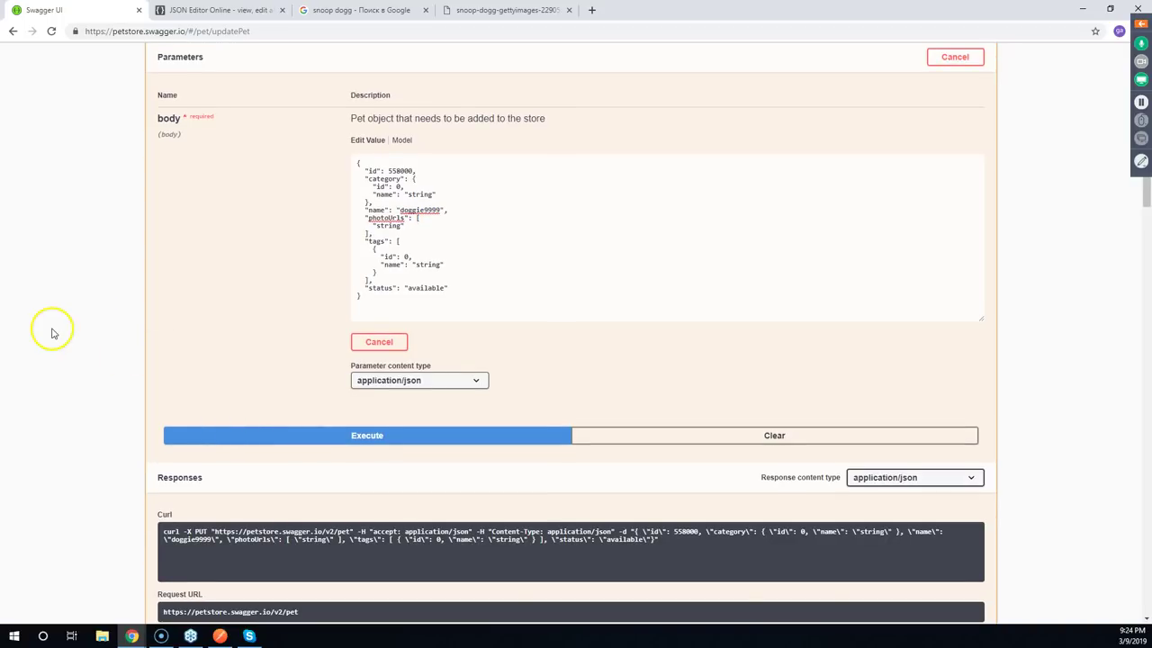
scroll(51, 329, "down", 3)
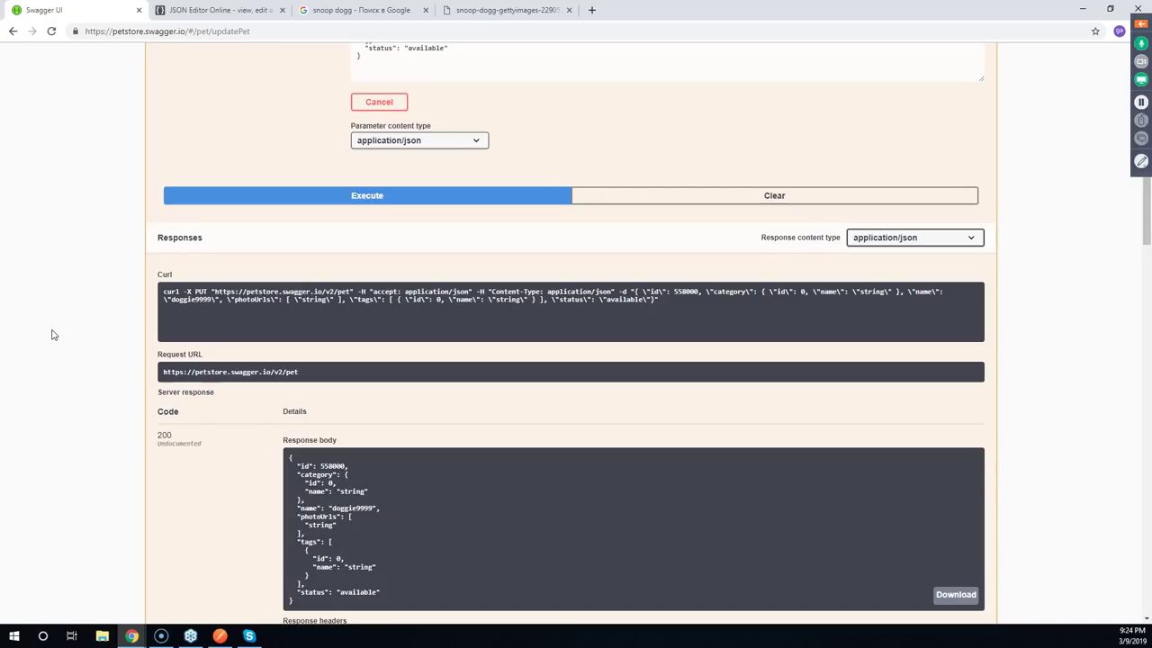
scroll(51, 335, "up", 4)
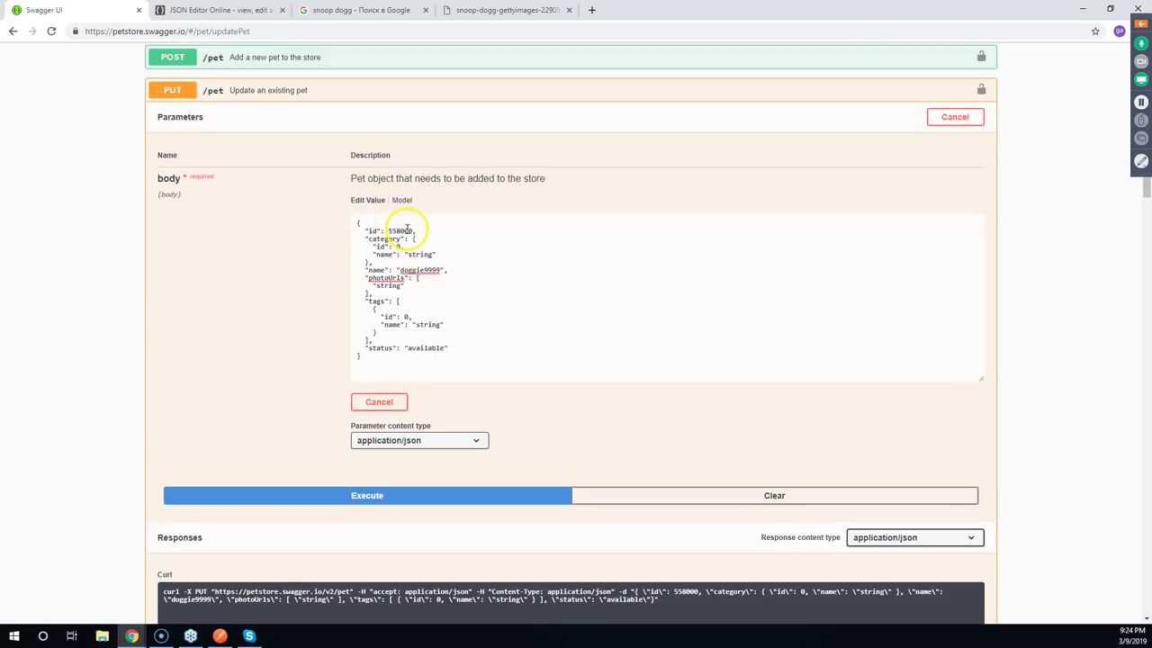
scroll(128, 312, "down", 4)
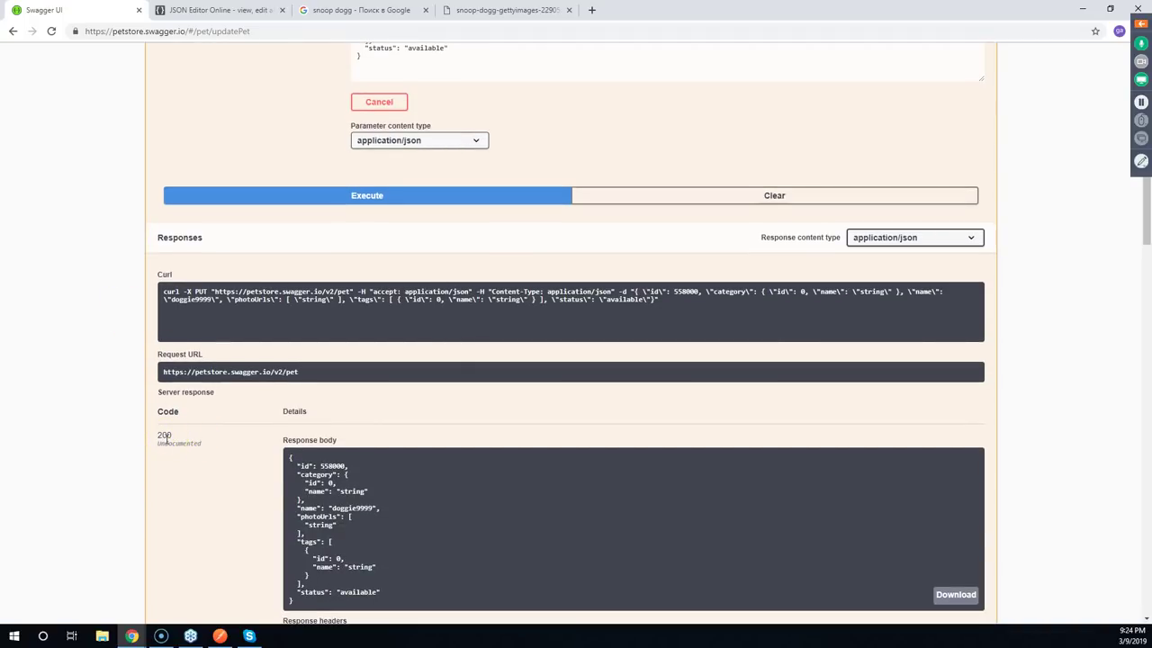
scroll(166, 438, "up", 4)
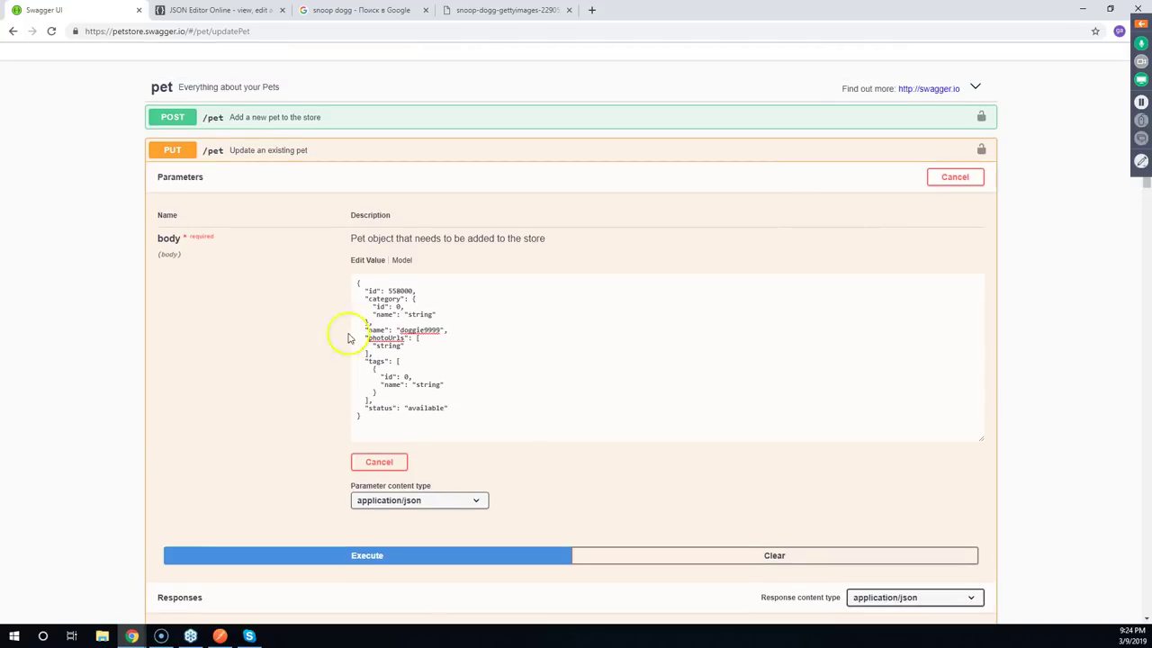
Change the pet id to 55800 and the name to "doggi6e9999" in the request body, and execute the update
left_click(401, 291)
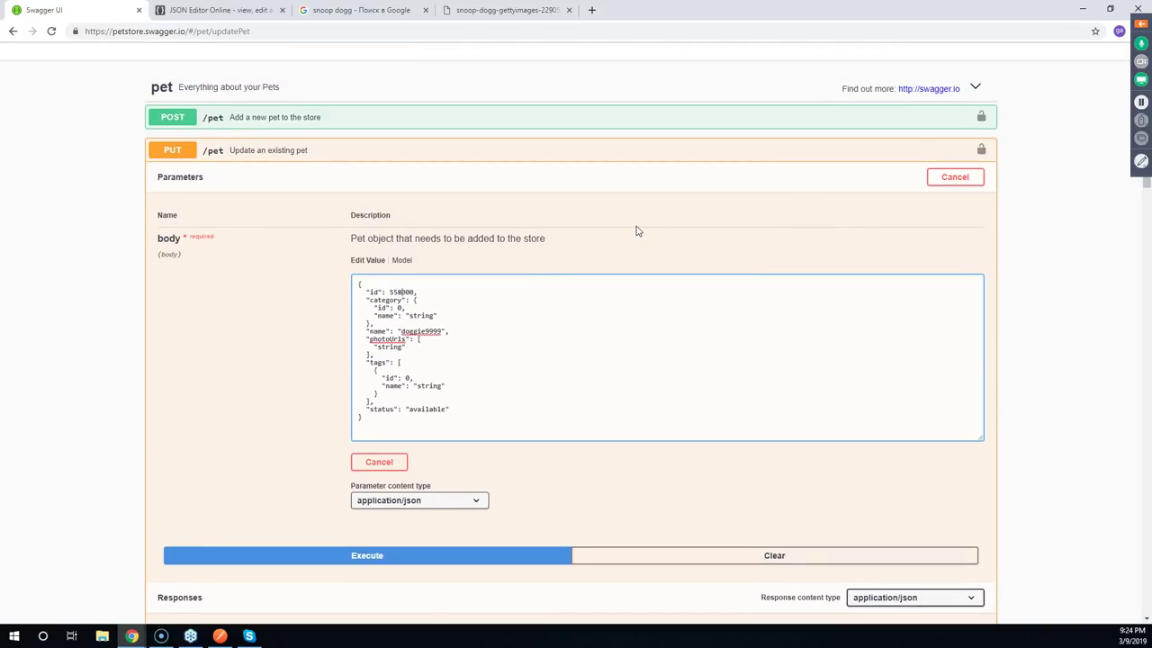
left_click(462, 334)
left_click(518, 291)
type("6")
scroll(283, 462, "down", 2)
left_click(295, 434)
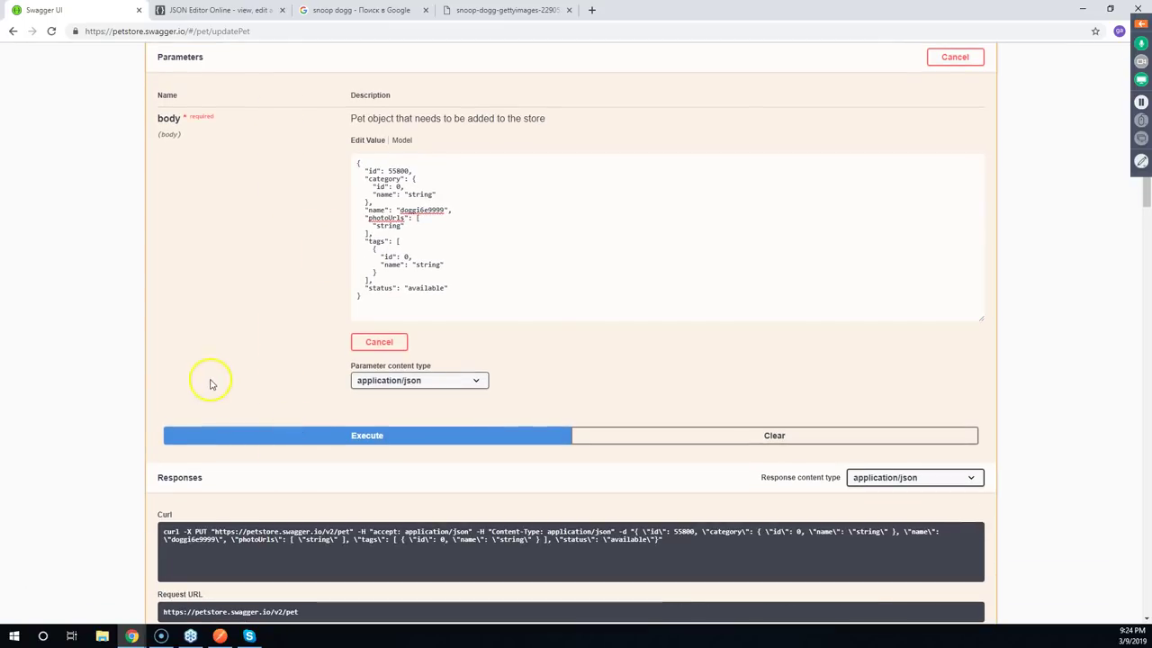
Examine the server response to the edited pet and the documented response codes below it
scroll(208, 381, "down", 3)
scroll(206, 382, "down", 2)
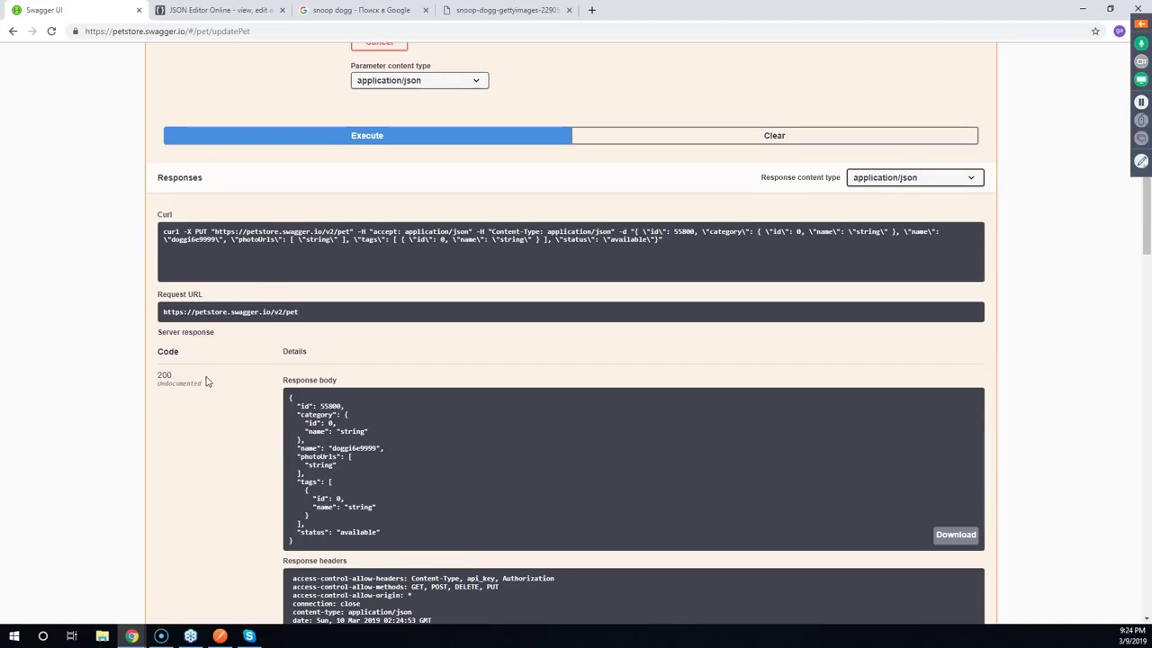
scroll(206, 381, "down", 1)
scroll(206, 382, "down", 2)
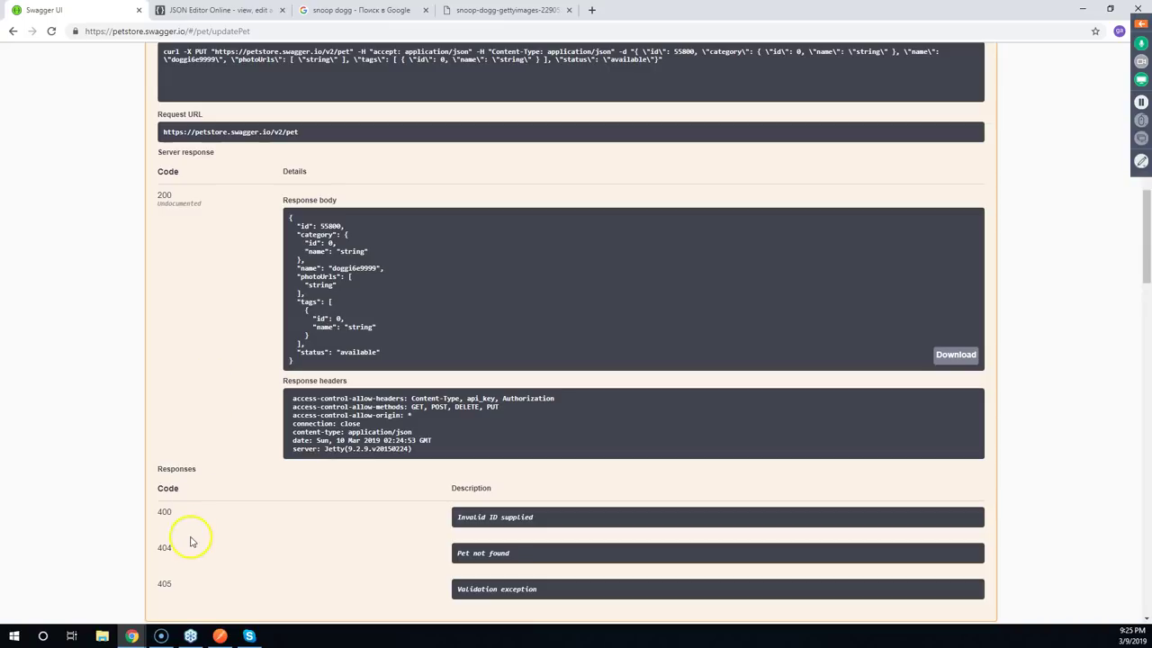
scroll(177, 556, "up", 6)
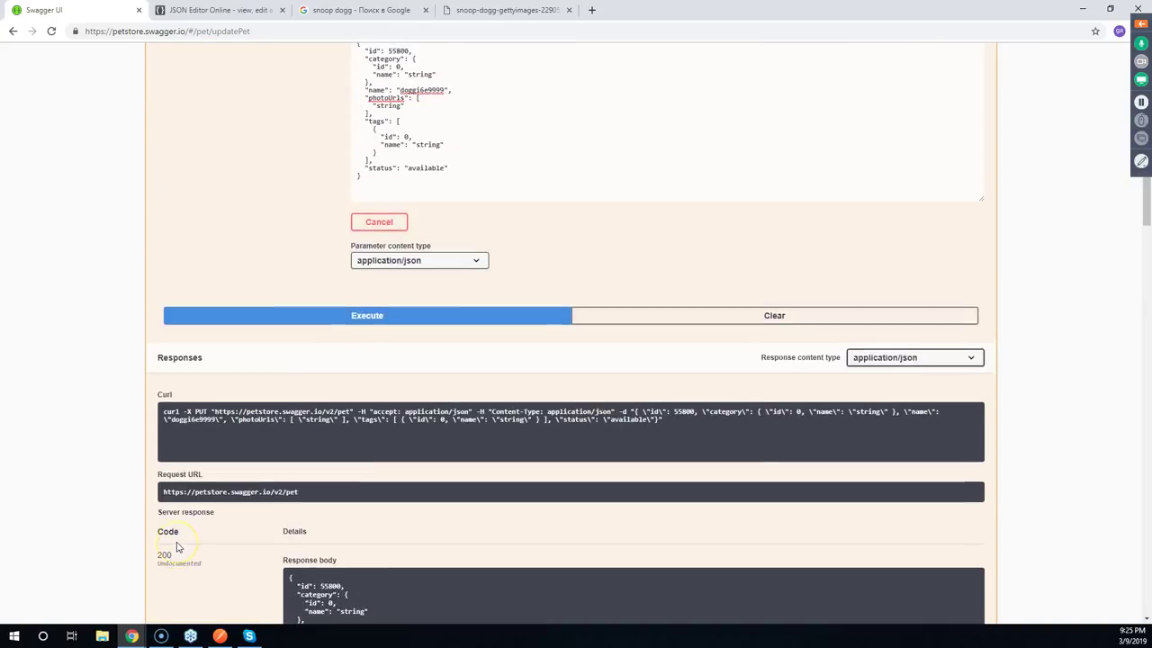
scroll(177, 549, "down", 5)
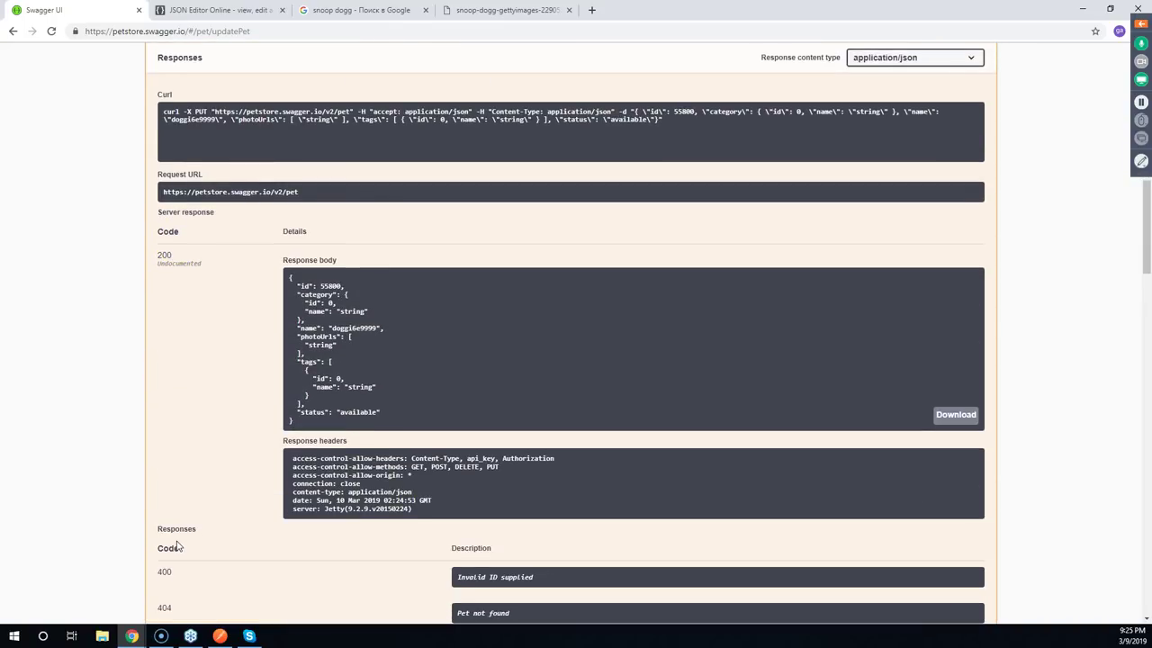
Execute the PUT request again with pet id 55800 and bring up its server response
scroll(185, 478, "up", 10)
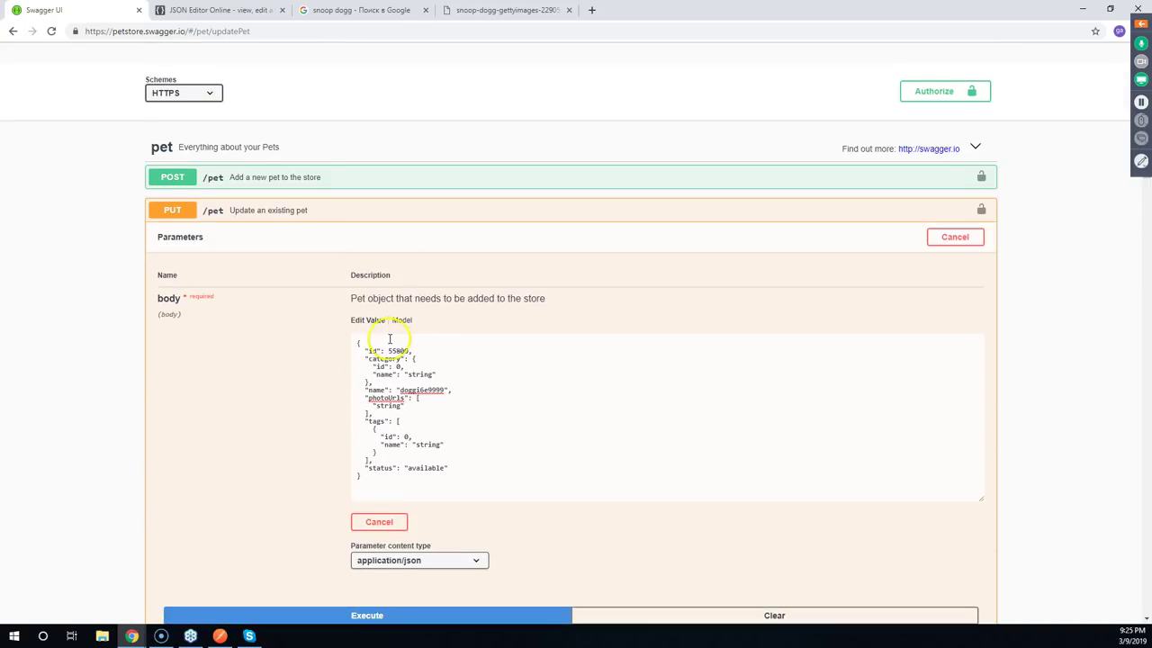
left_click(406, 351)
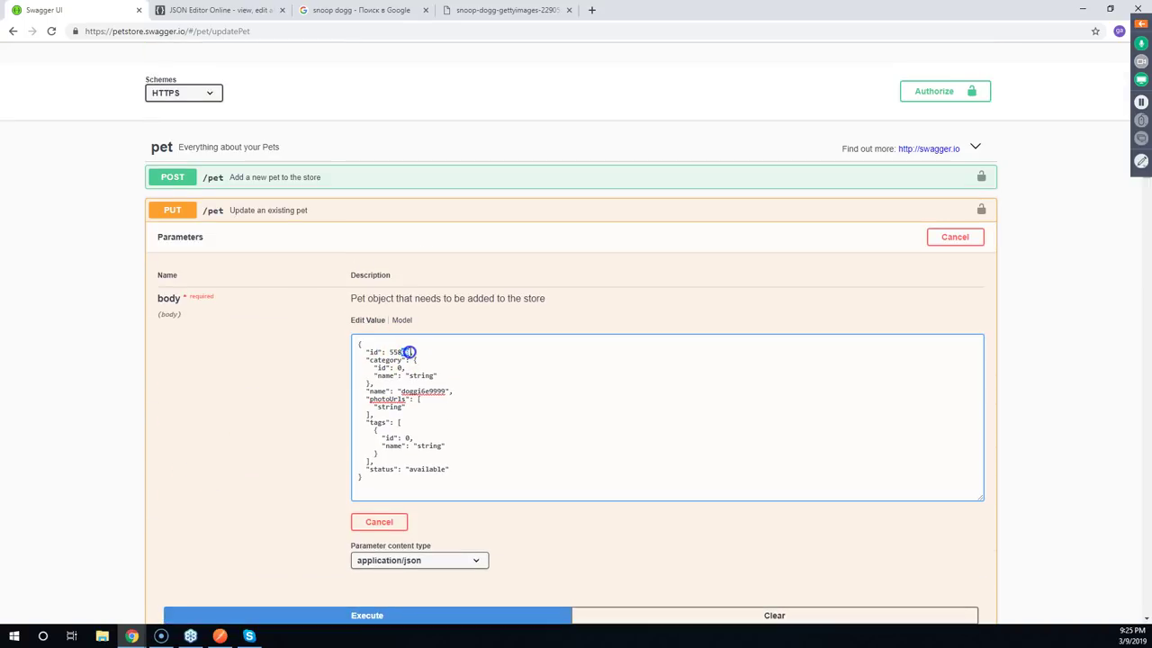
left_click(230, 371)
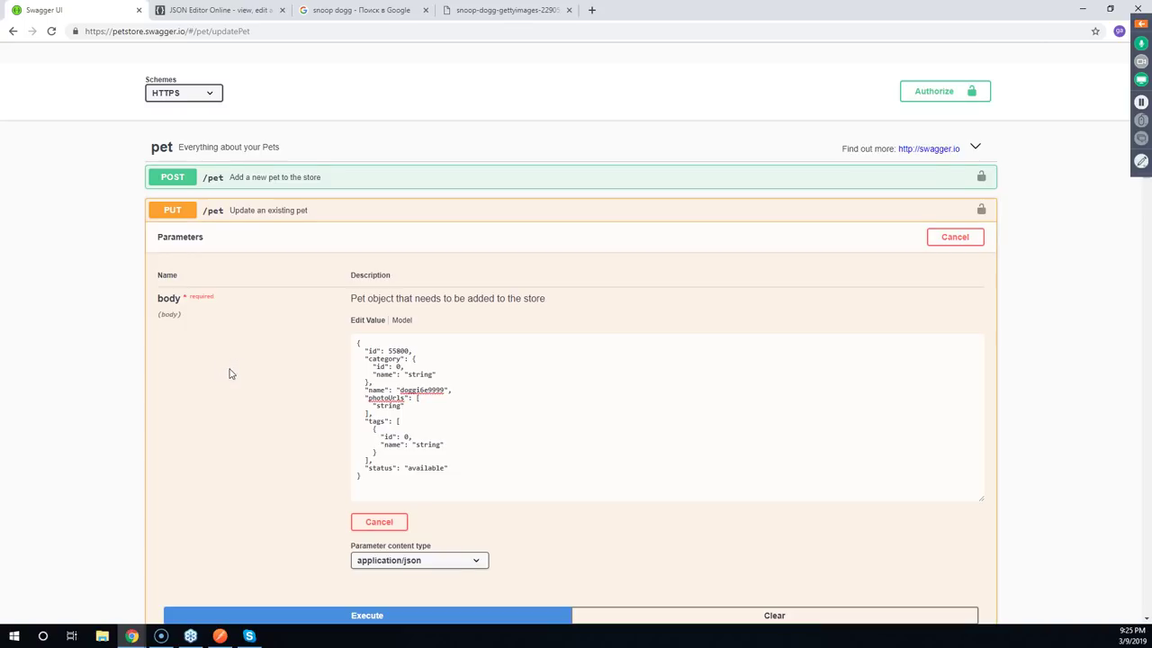
scroll(230, 376, "down", 2)
left_click(257, 436)
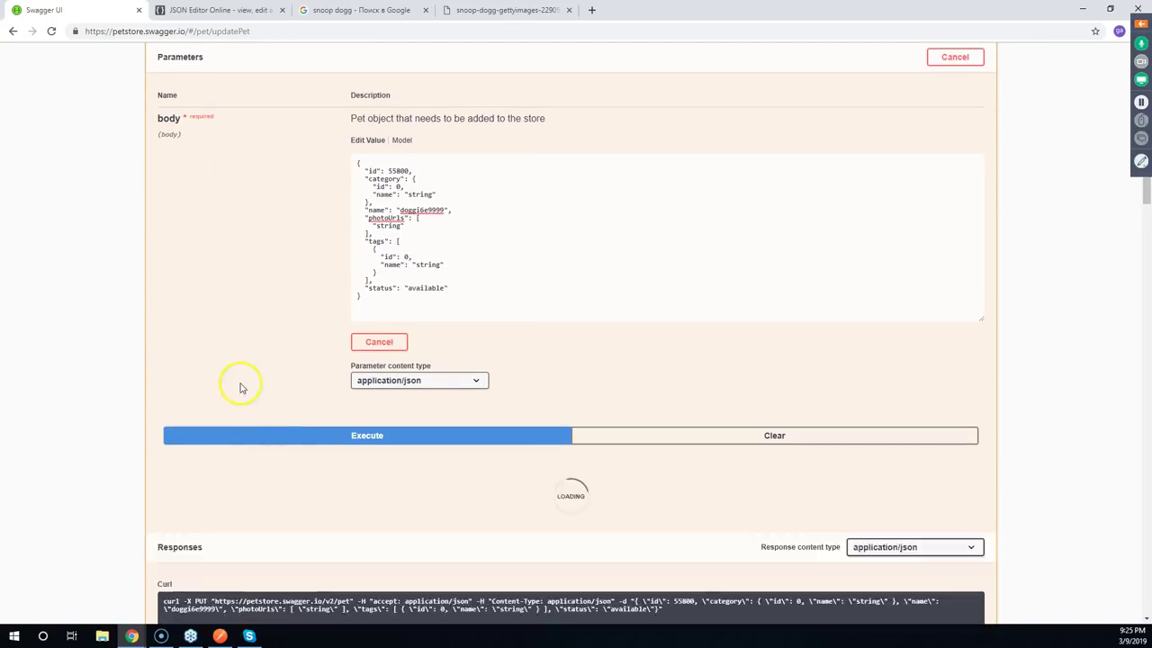
scroll(240, 383, "down", 5)
scroll(237, 378, "down", 1)
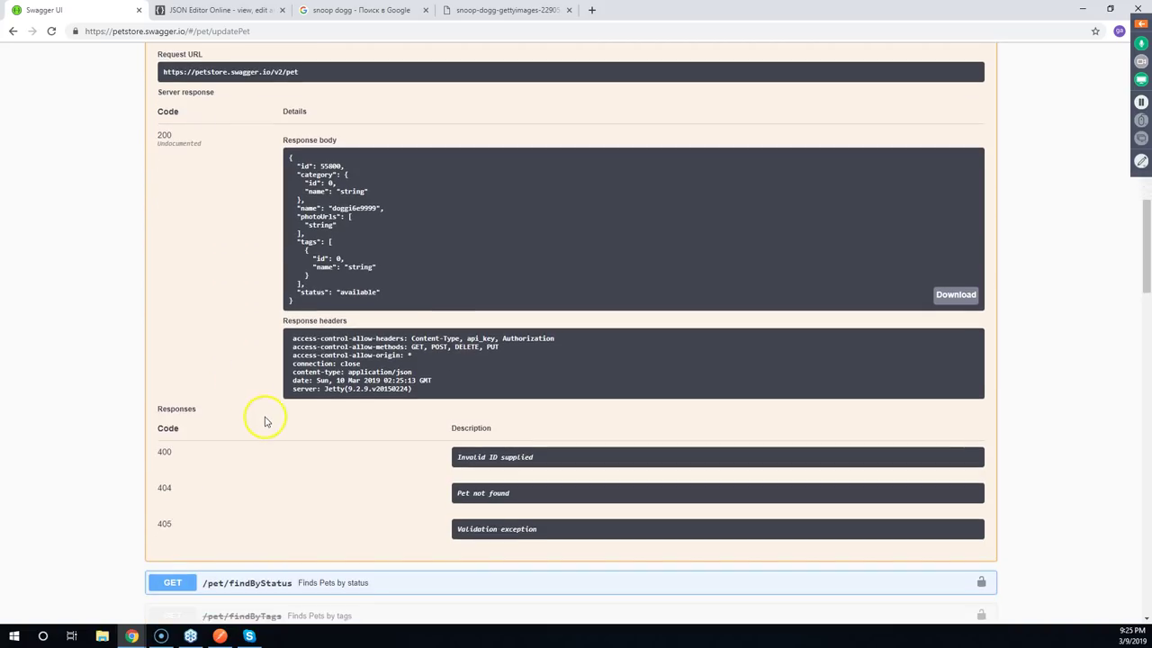
Compare the returned status code with the documented 404 code and the validation exception response
double_click(165, 488)
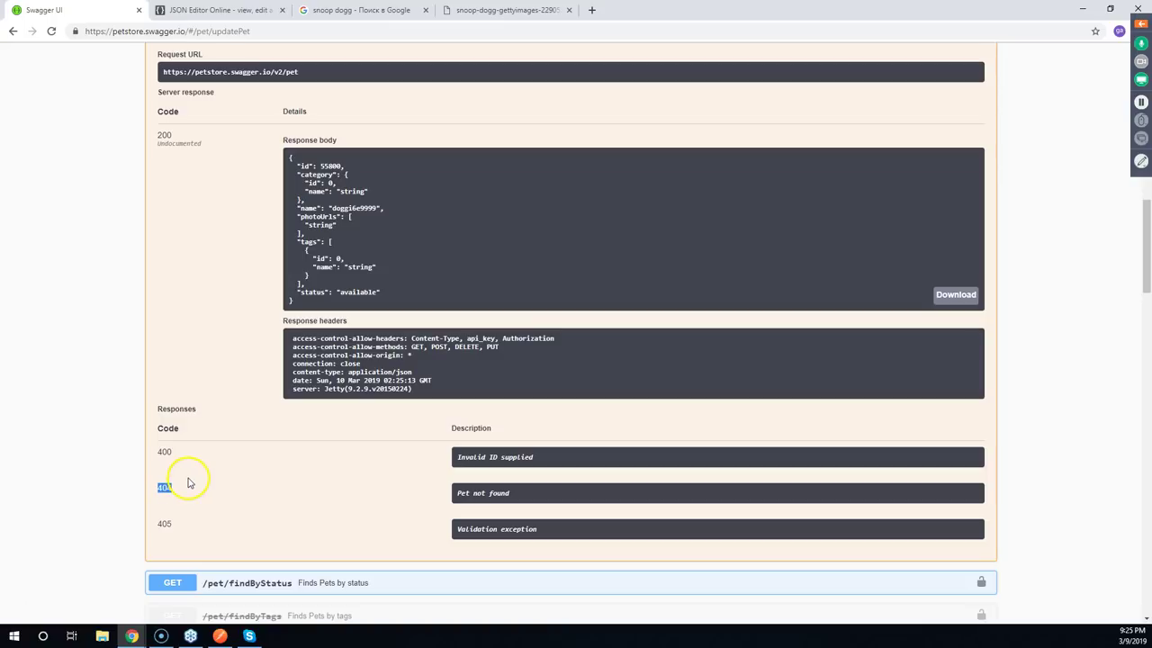
left_click(187, 480)
left_click(195, 190)
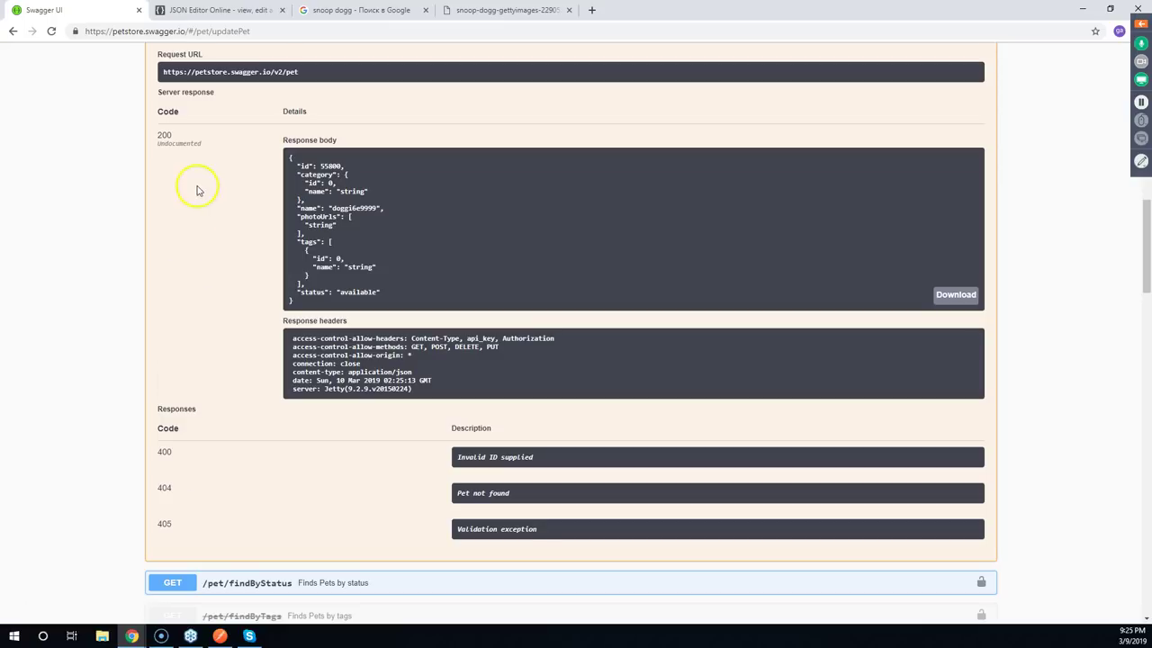
double_click(167, 135)
left_click(115, 211)
double_click(163, 490)
left_click(136, 491)
left_click_drag(425, 535, 531, 531)
Replace the tag name in the request body with the unquoted number 444, execute the update and check the returned tag
scroll(257, 455, "up", 7)
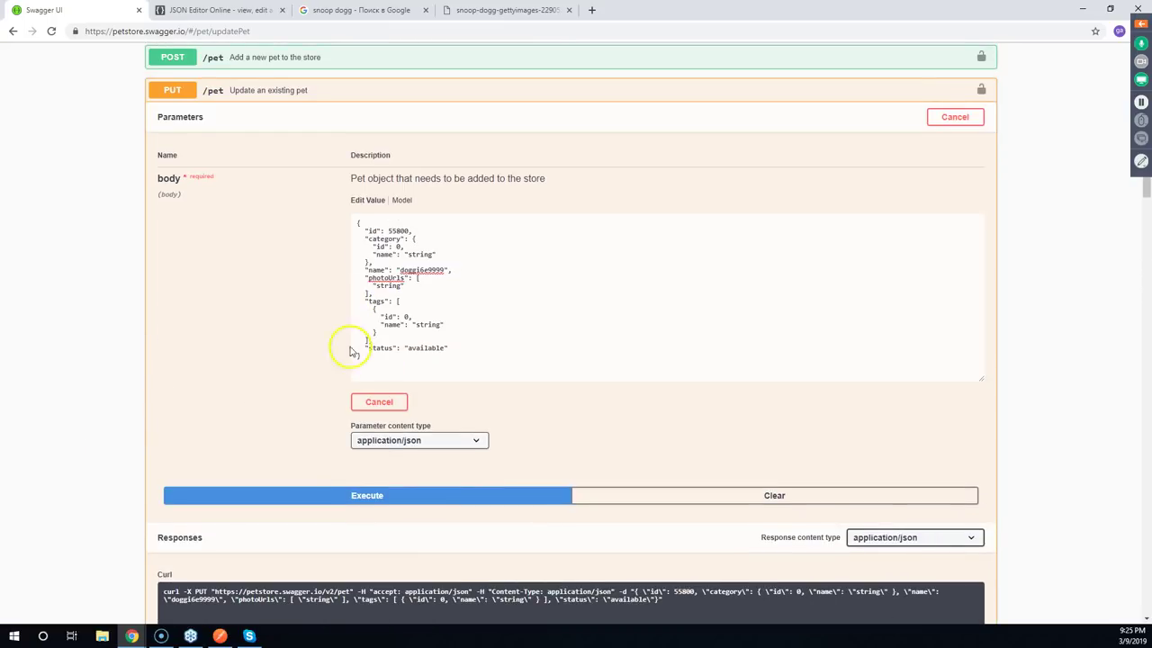
double_click(429, 324)
left_click_drag(428, 325, 446, 324)
type("444")
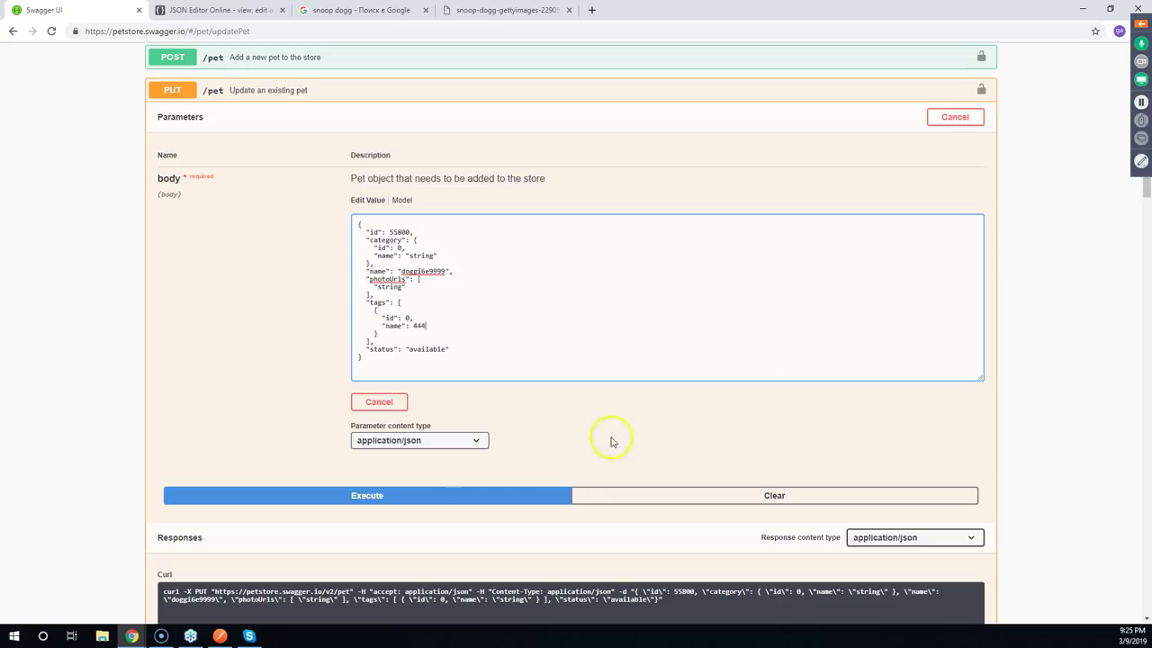
left_click(454, 495)
scroll(65, 378, "down", 3)
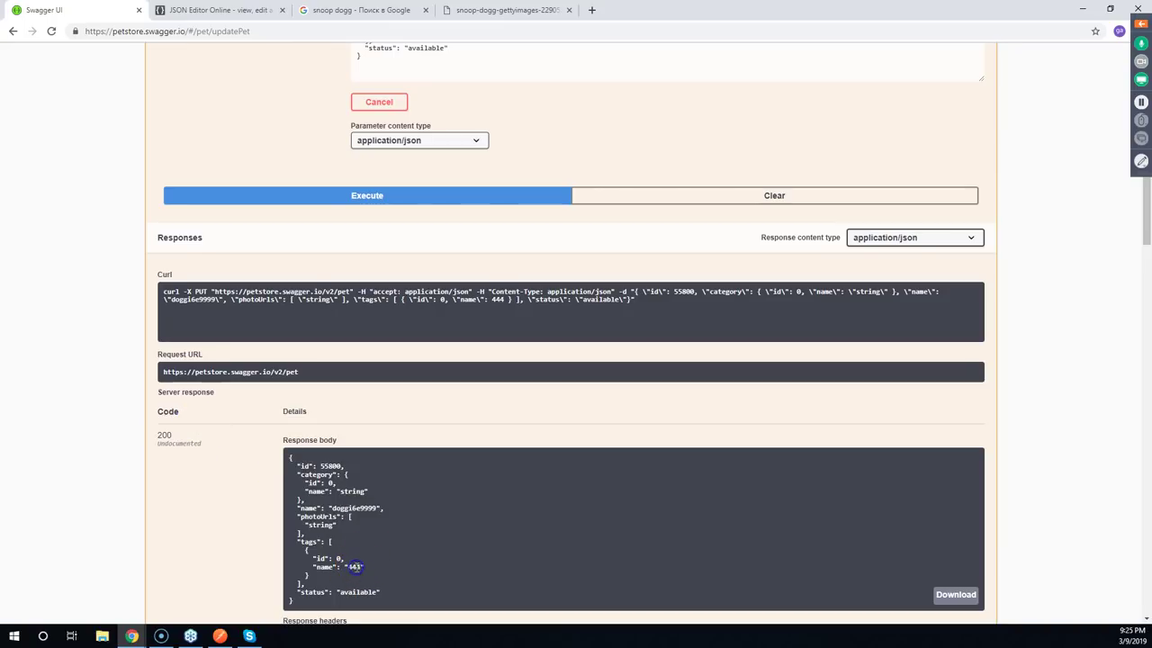
Shorten the pet status in the request body to "avale", execute the update and check the returned pet
scroll(23, 414, "up", 3)
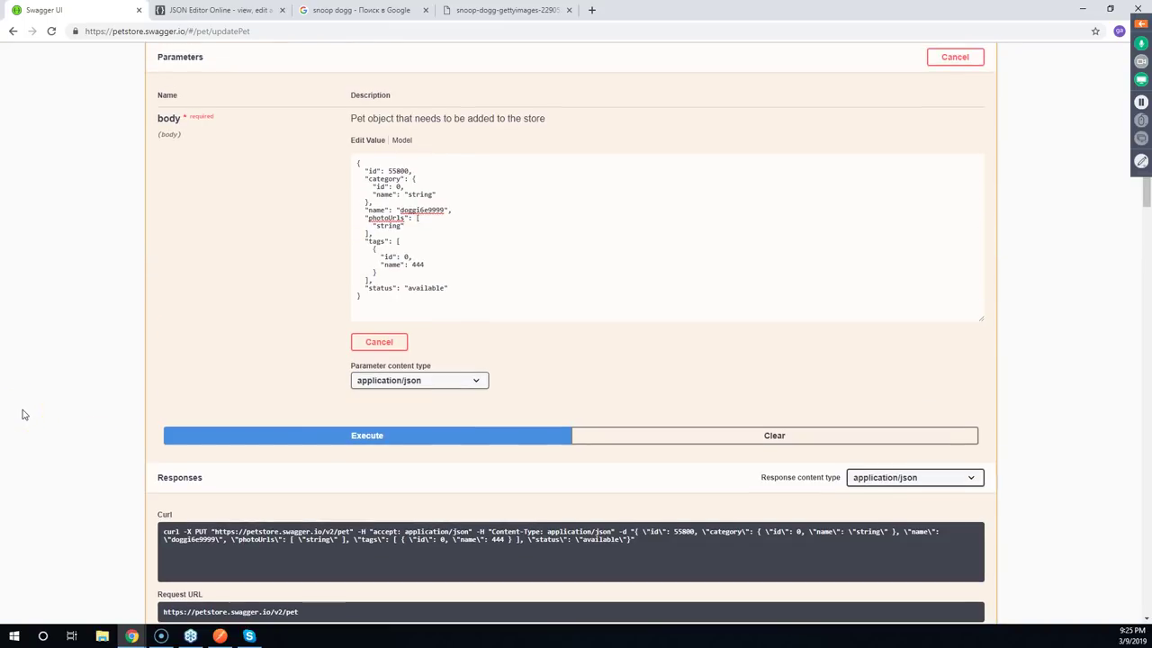
left_click_drag(421, 289, 453, 289)
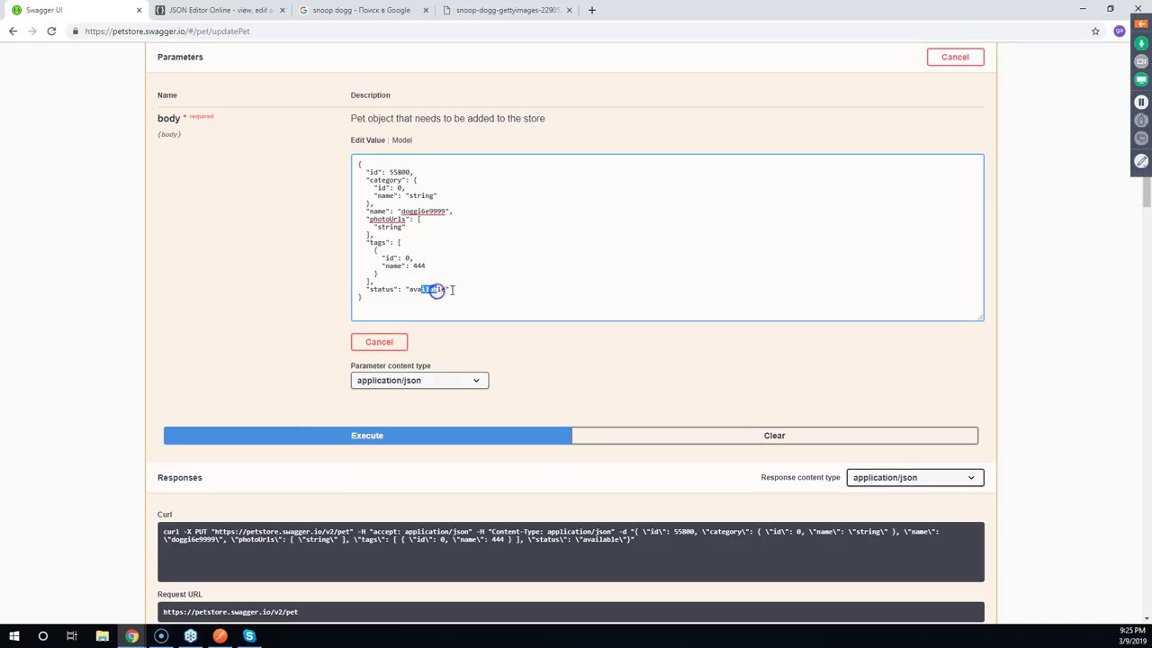
key("BackSpace")
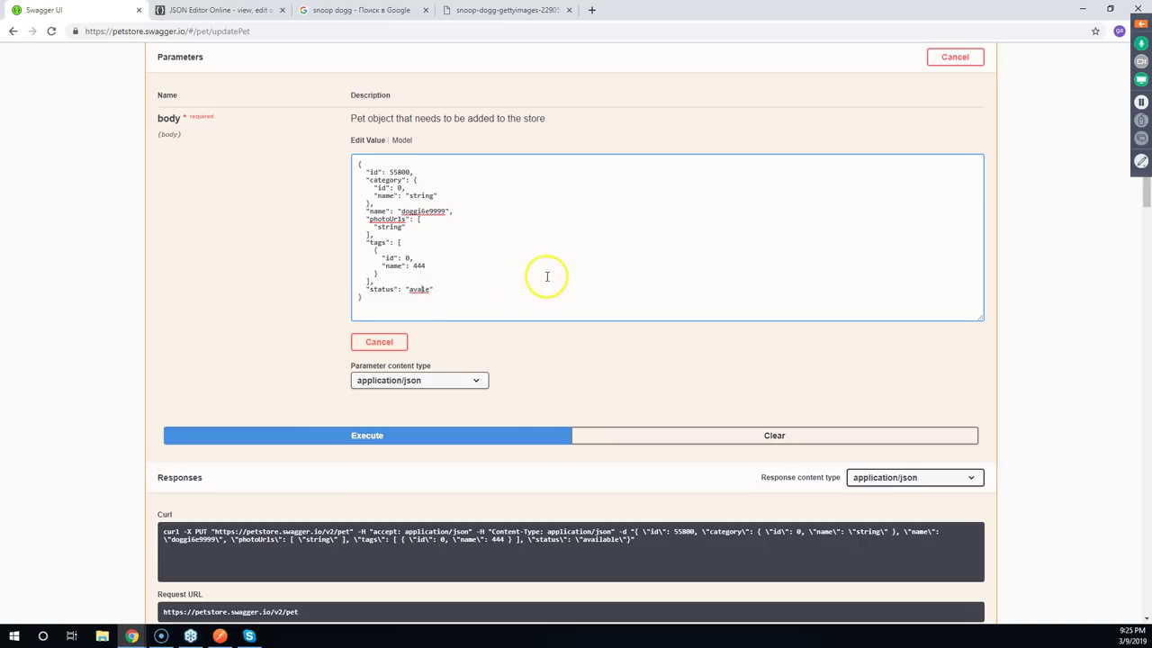
left_click(218, 437)
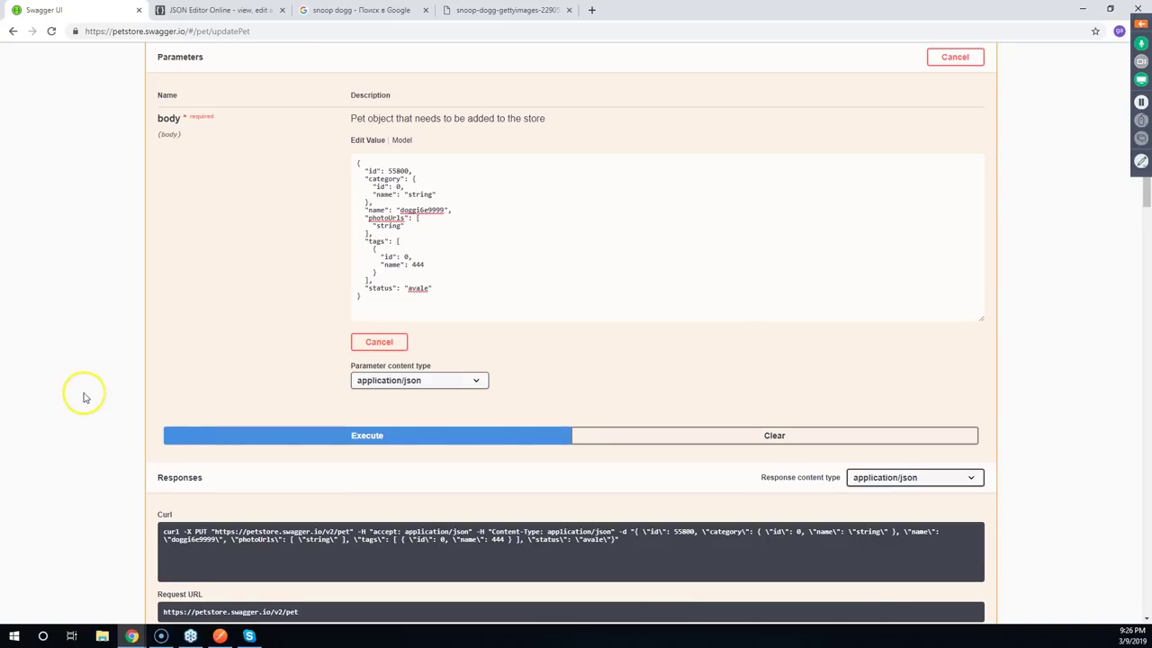
scroll(83, 393, "down", 3)
scroll(83, 398, "down", 1)
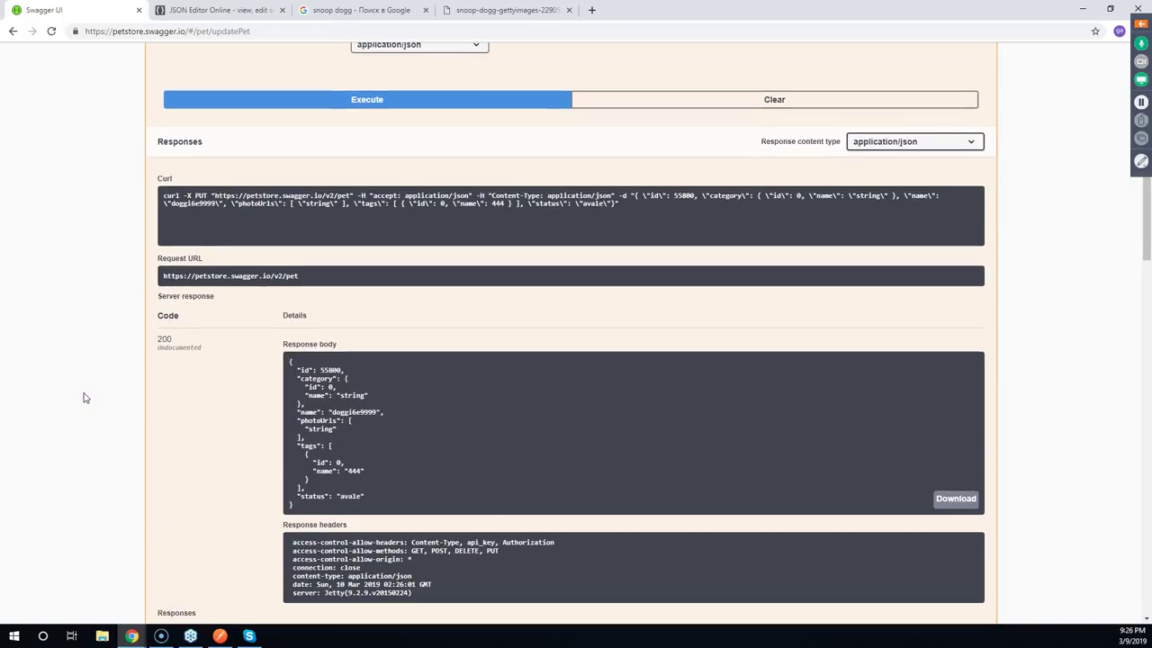
Replace the pet status in the request body with the unquoted number 555, execute the update and check the returned status
left_click_drag(339, 471, 360, 474)
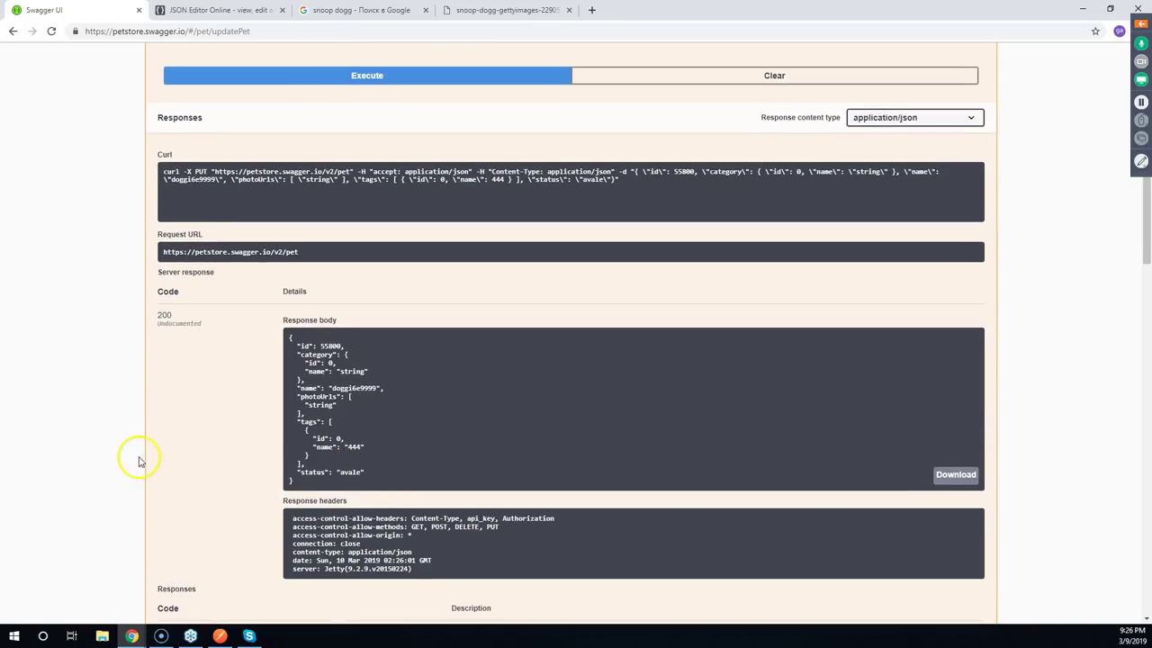
scroll(180, 423, "up", 3)
left_click_drag(406, 289, 433, 291)
type("5")
left_click(324, 436)
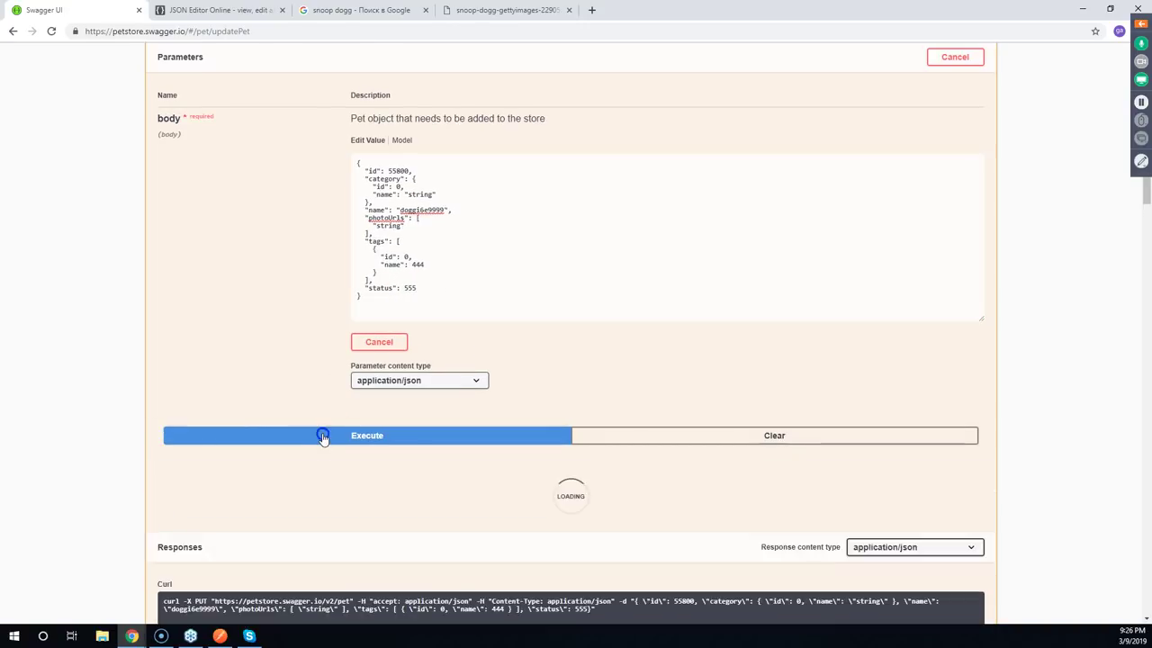
scroll(78, 309, "down", 3)
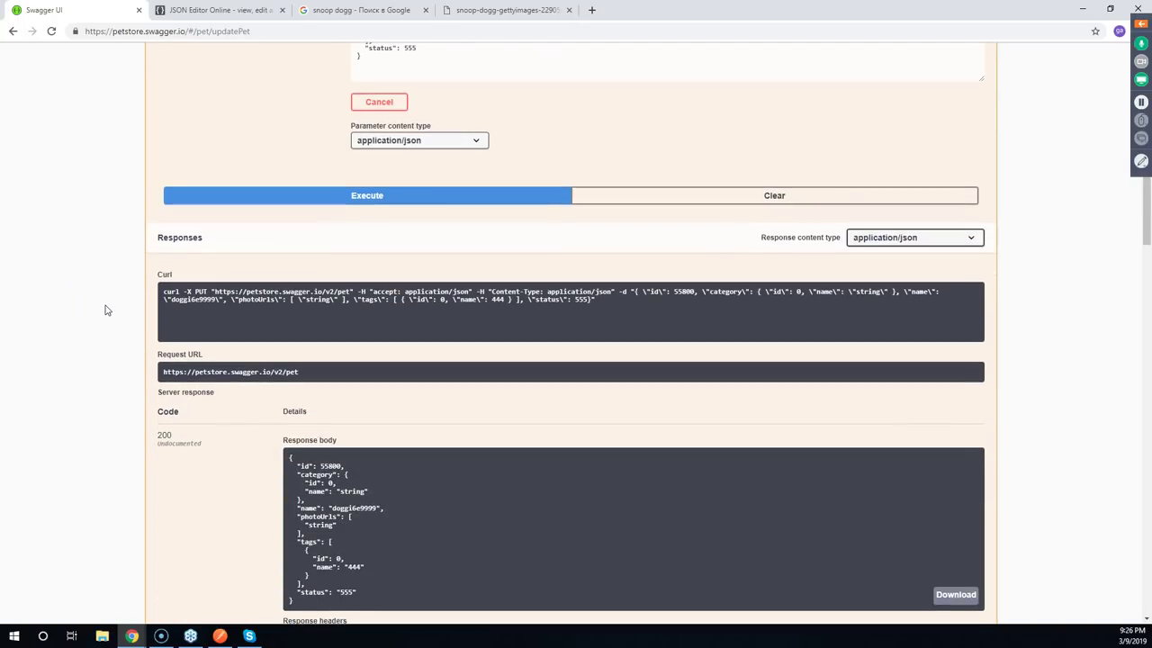
Replace the category id in the request body with the quoted value "545454", execute the update and check the returned category
scroll(105, 311, "up", 4)
left_click(396, 307)
double_click(400, 308)
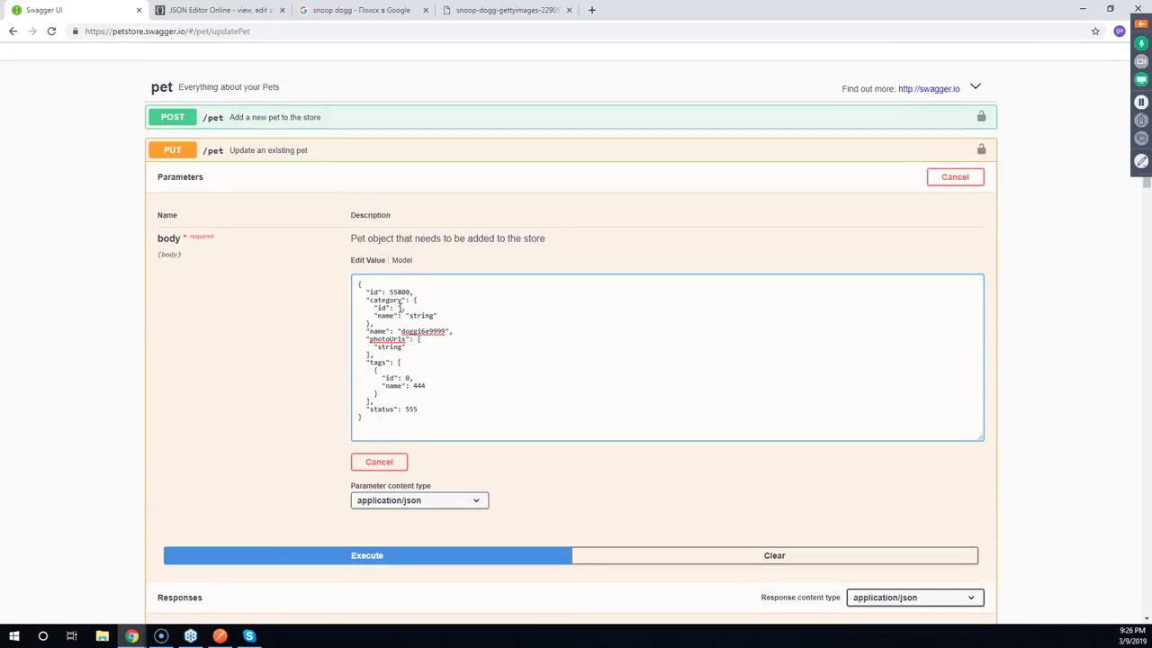
type("\"\"")
left_click(1093, 69)
left_click(362, 549)
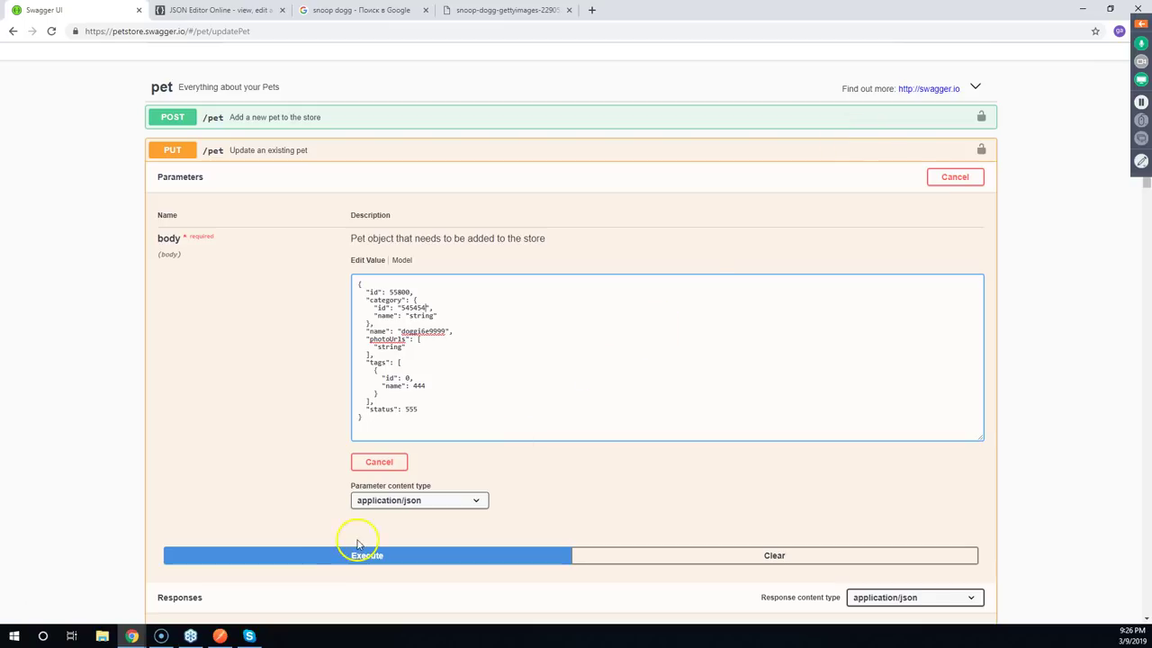
left_click(219, 435)
scroll(218, 436, "down", 5)
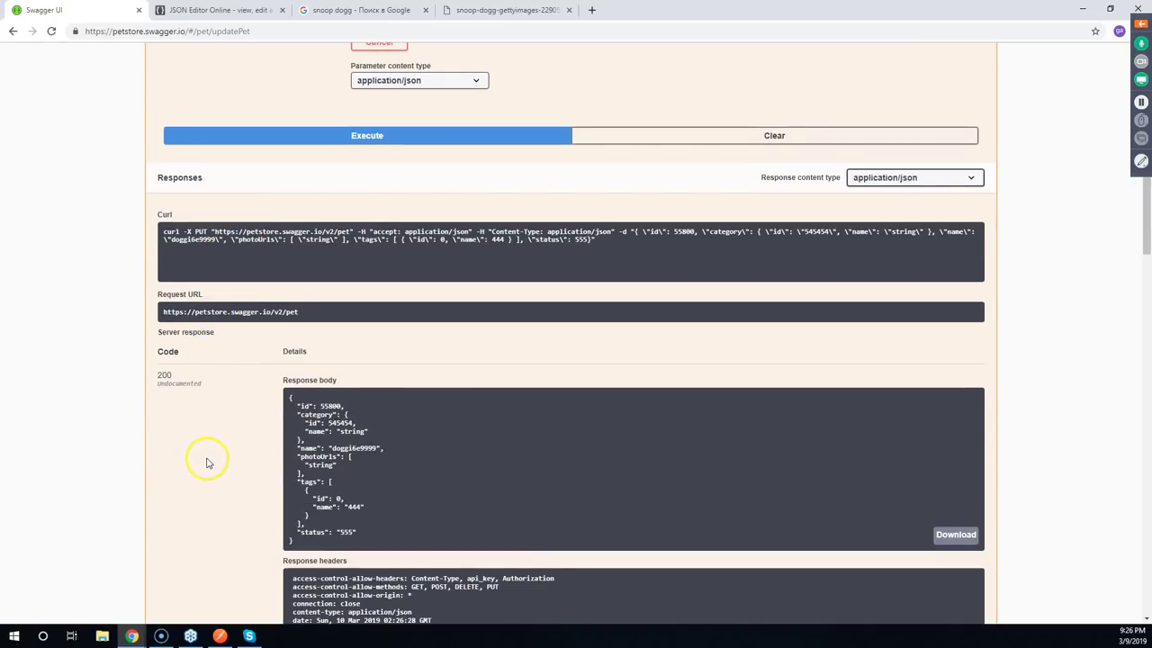
Compare the returned status code and pet data with the documented 400, 404 and 405 responses of the PUT operation
scroll(208, 467, "down", 3)
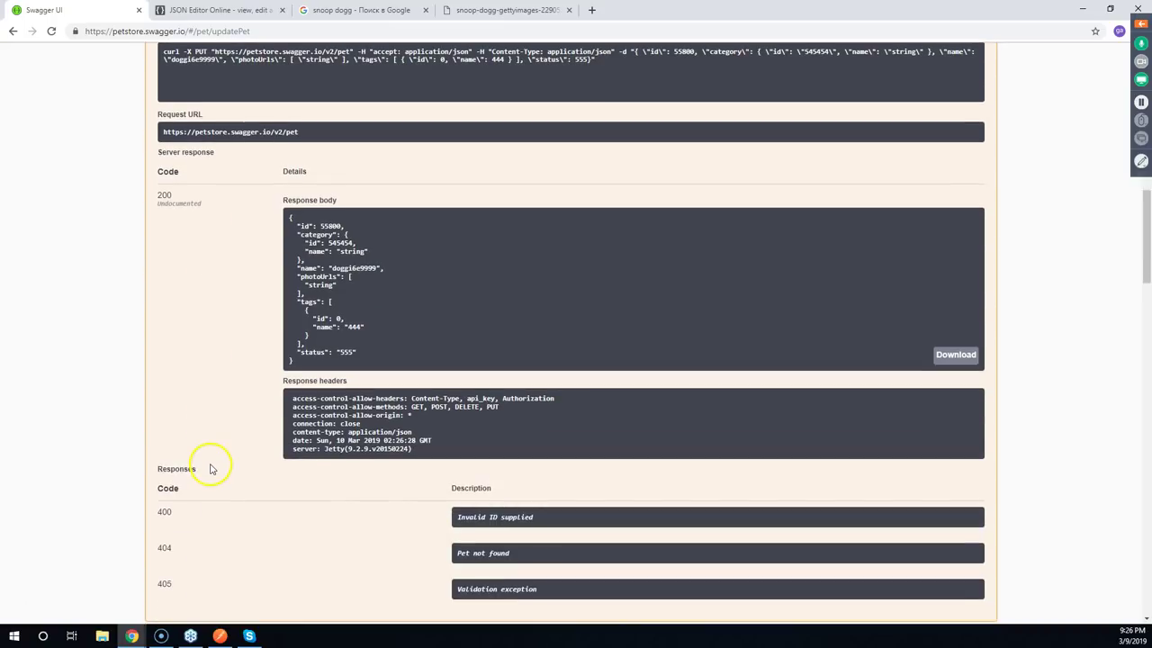
left_click_drag(165, 525, 159, 523)
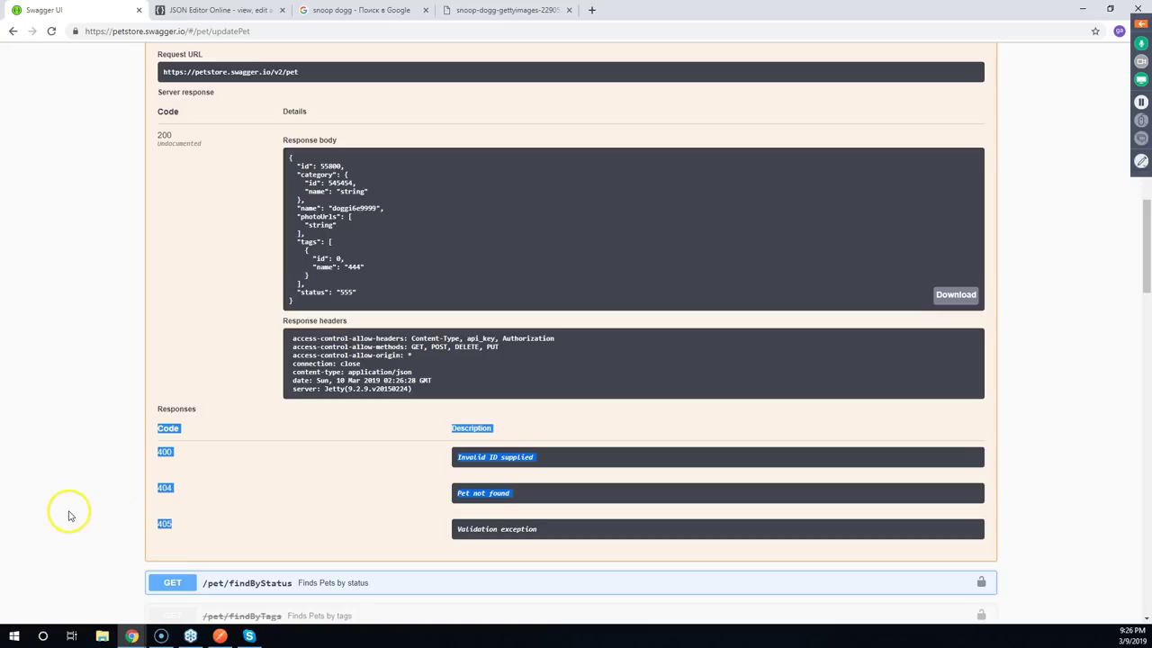
left_click(184, 493)
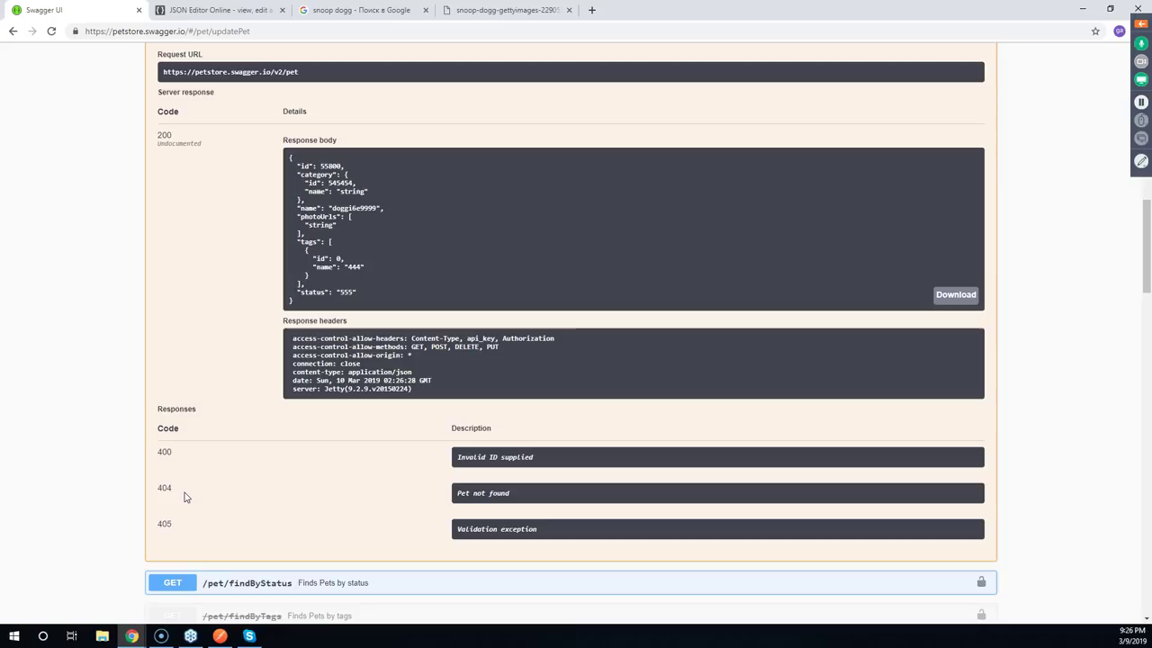
scroll(50, 377, "up", 2)
scroll(47, 375, "up", 4)
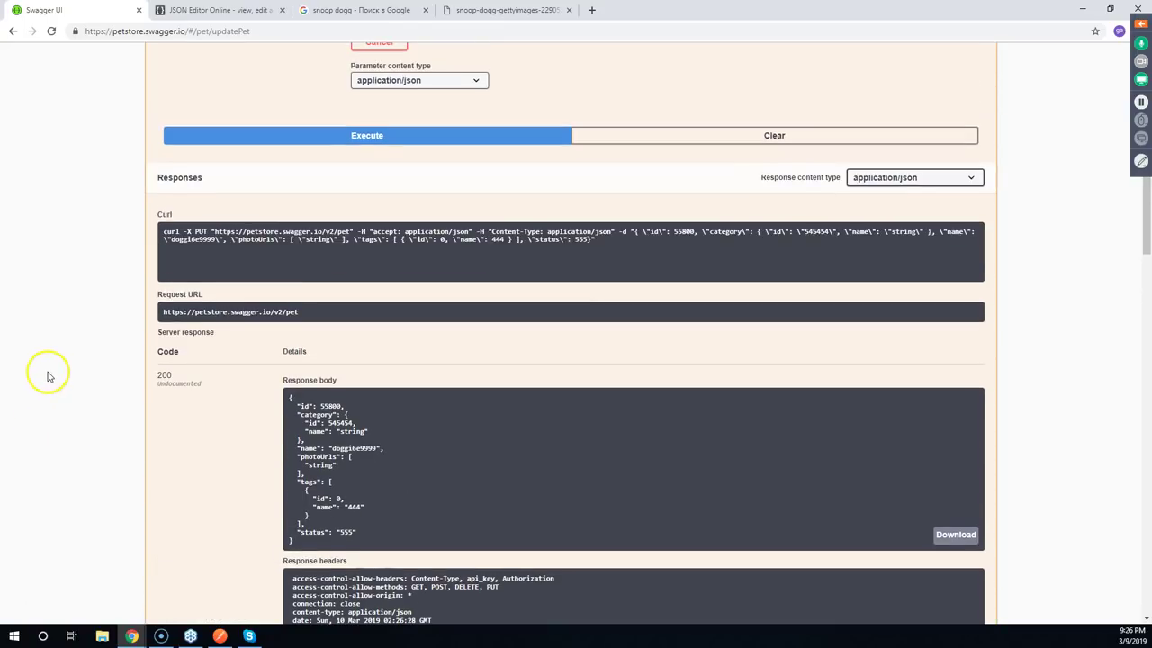
scroll(54, 400, "down", 6)
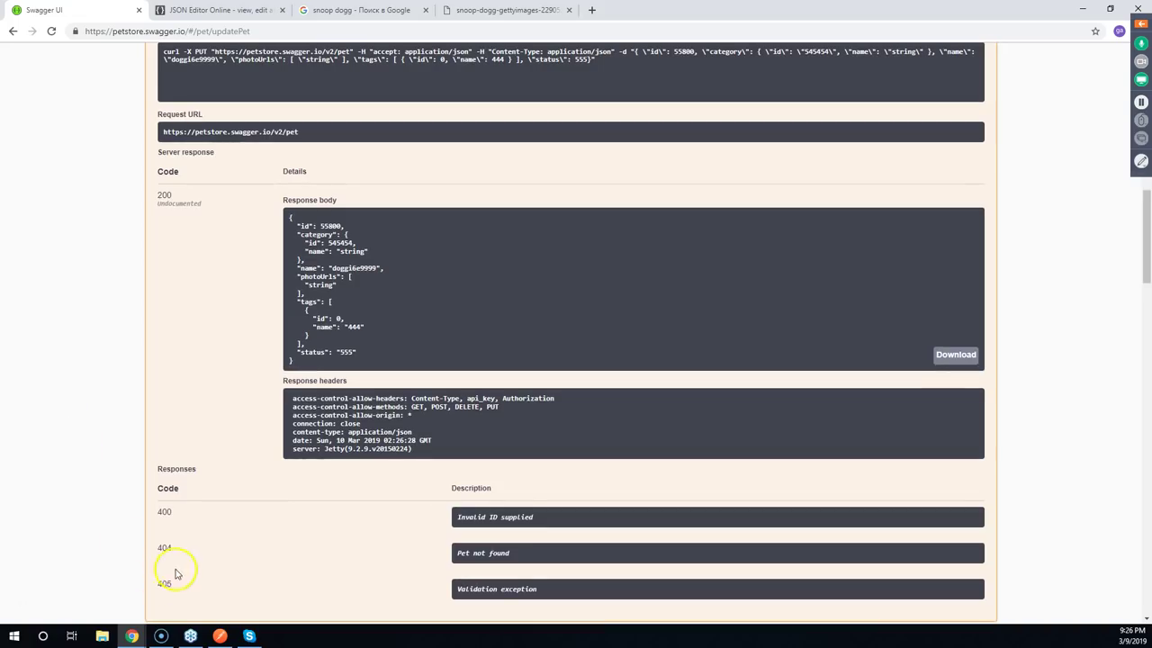
scroll(176, 545, "down", 1)
left_click(162, 393)
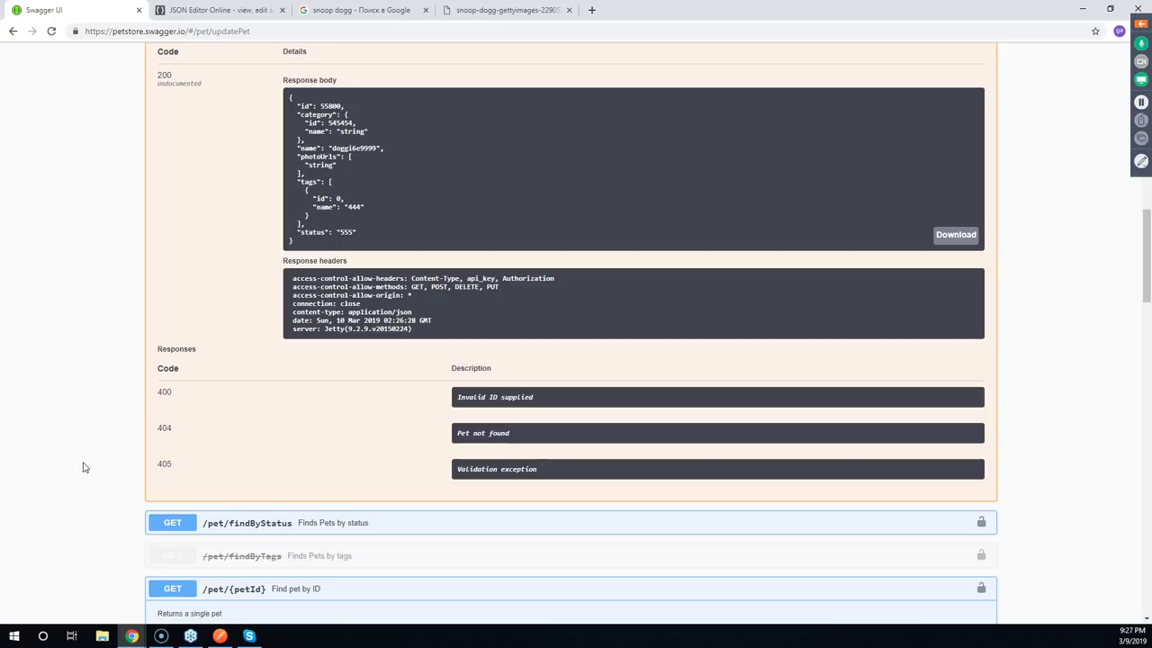
Collapse the PUT /pet and GET /pet/{petId} operations in the pet section
scroll(83, 467, "up", 8)
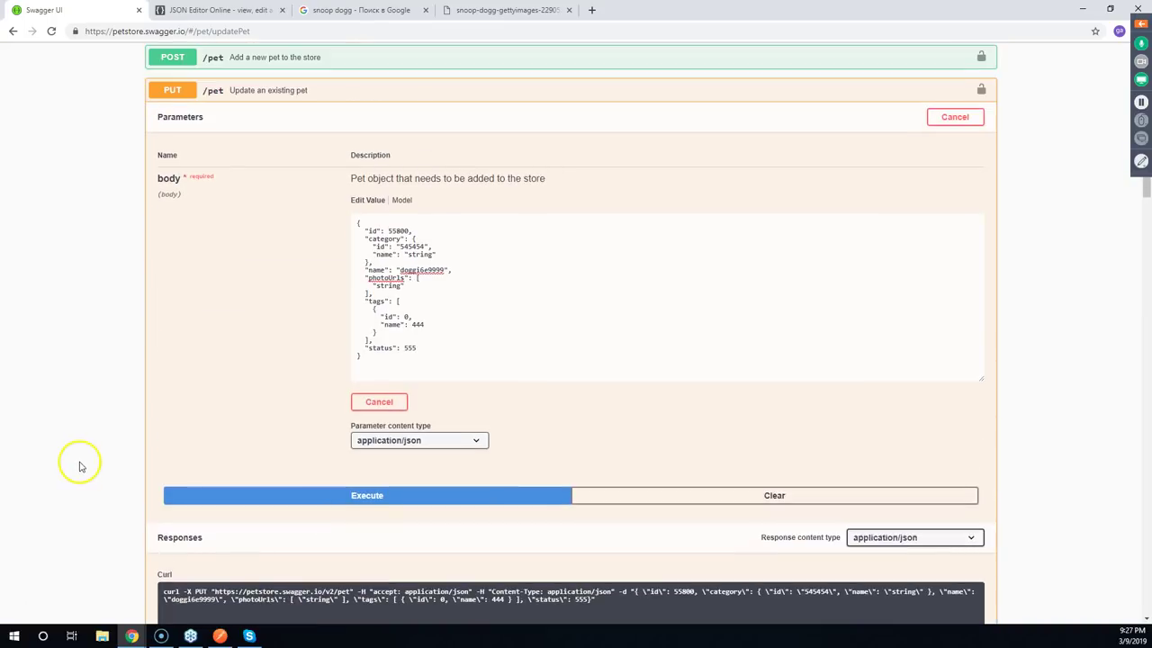
scroll(79, 466, "up", 3)
left_click(278, 333)
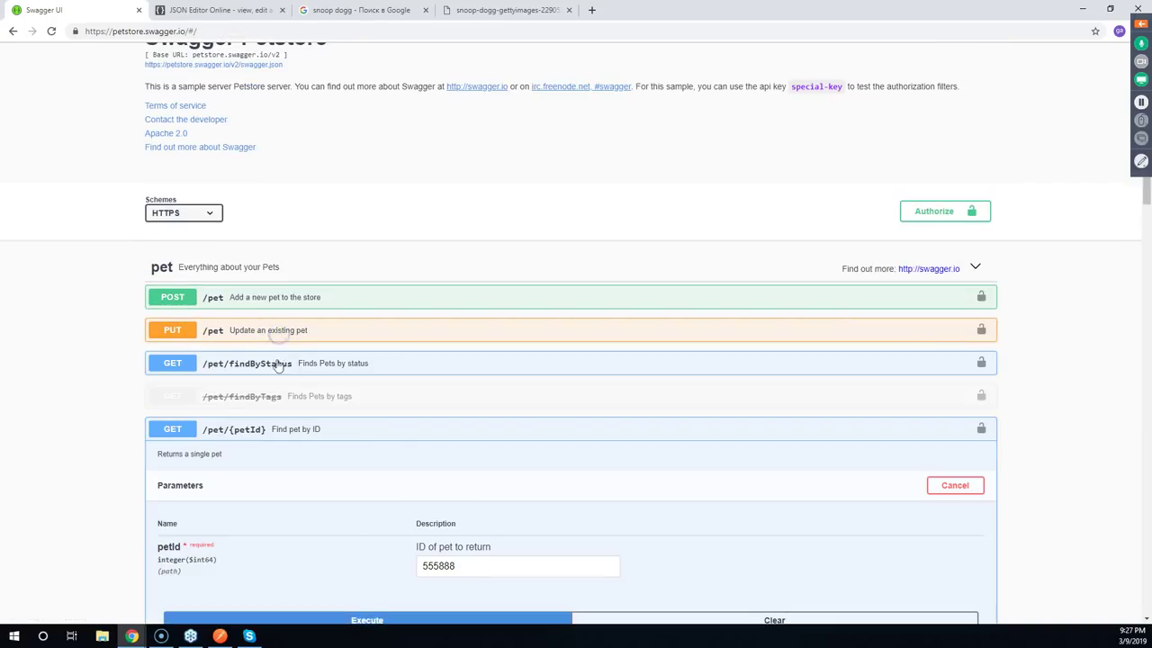
left_click(254, 430)
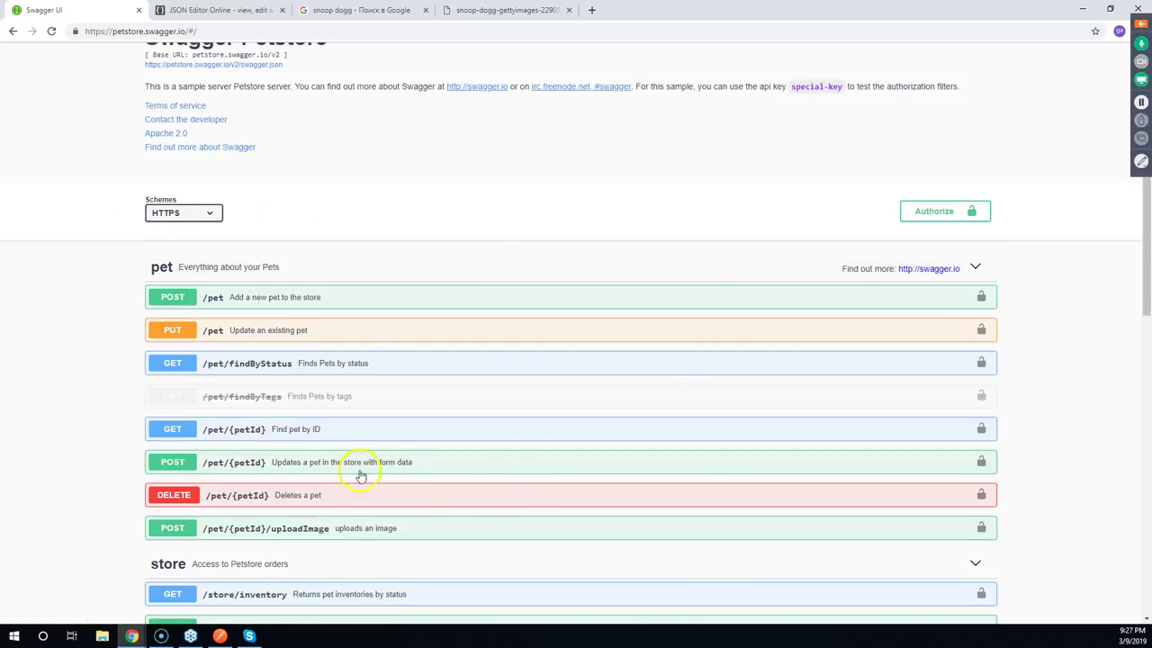
Expand the DELETE /pet/{petId} operation and enable its parameters for trying it out
left_click(231, 495)
scroll(88, 414, "down", 3)
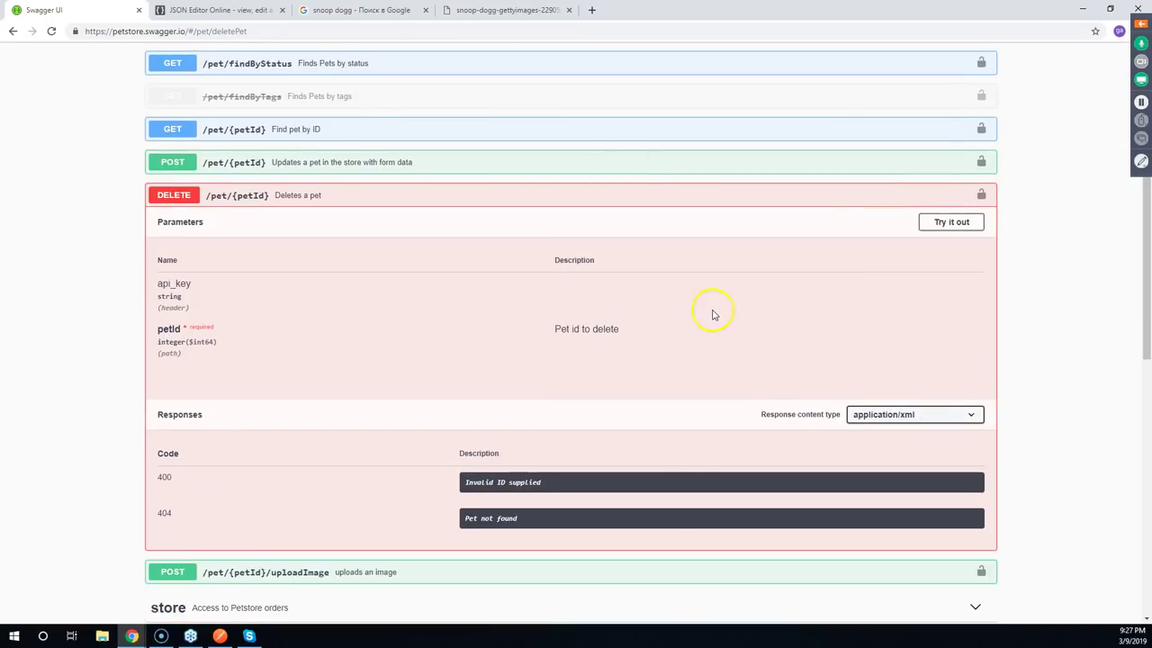
left_click(949, 222)
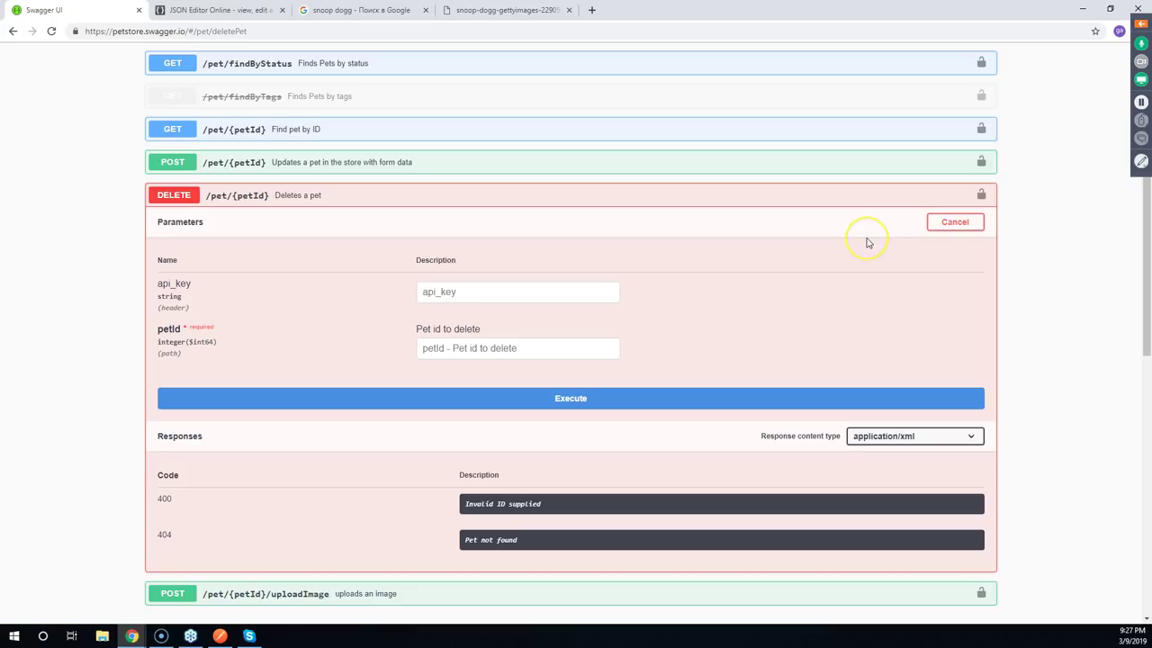
scroll(862, 248, "up", 4)
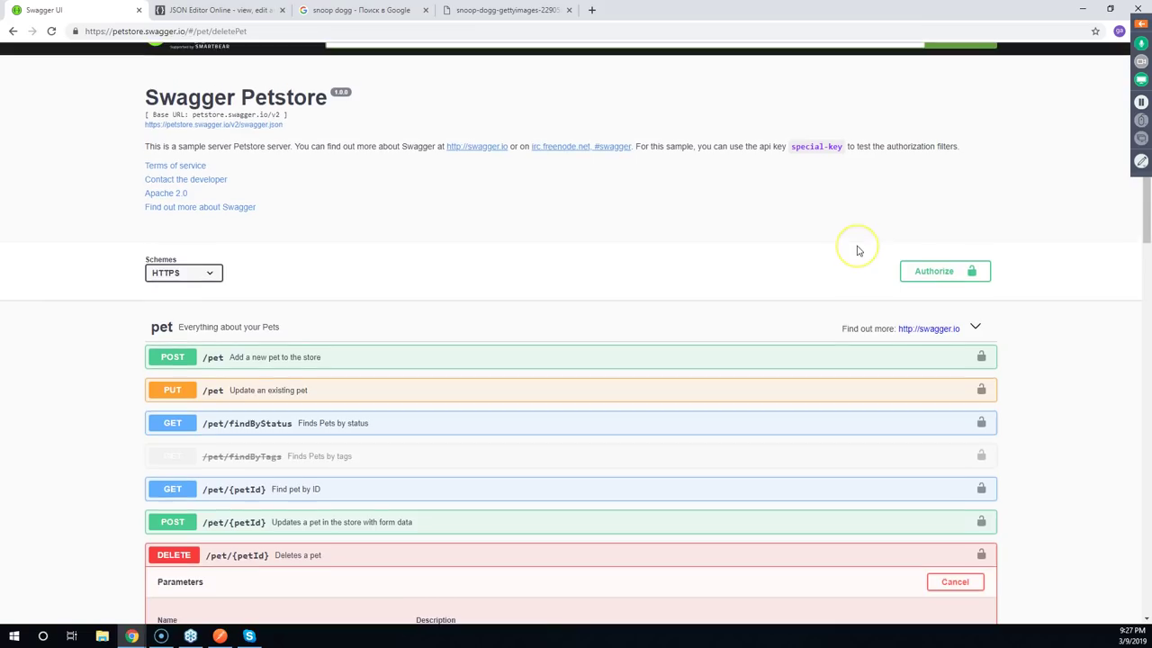
scroll(857, 250, "down", 5)
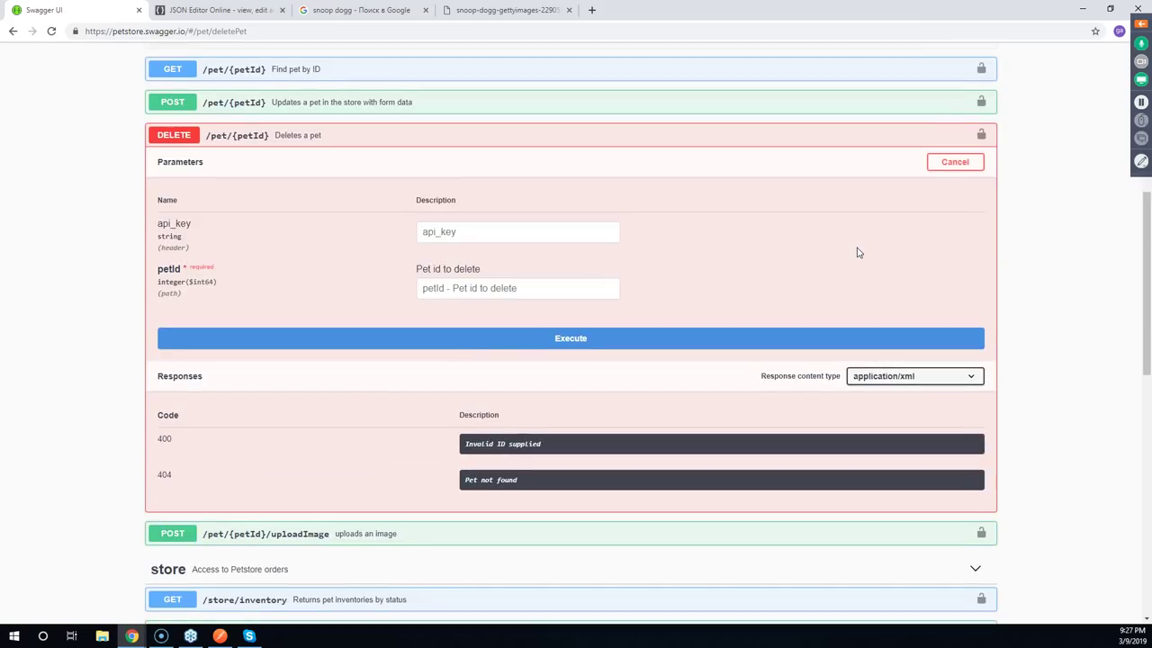
Execute the delete request with pet id 555888 and bring up its server response
left_click(558, 290)
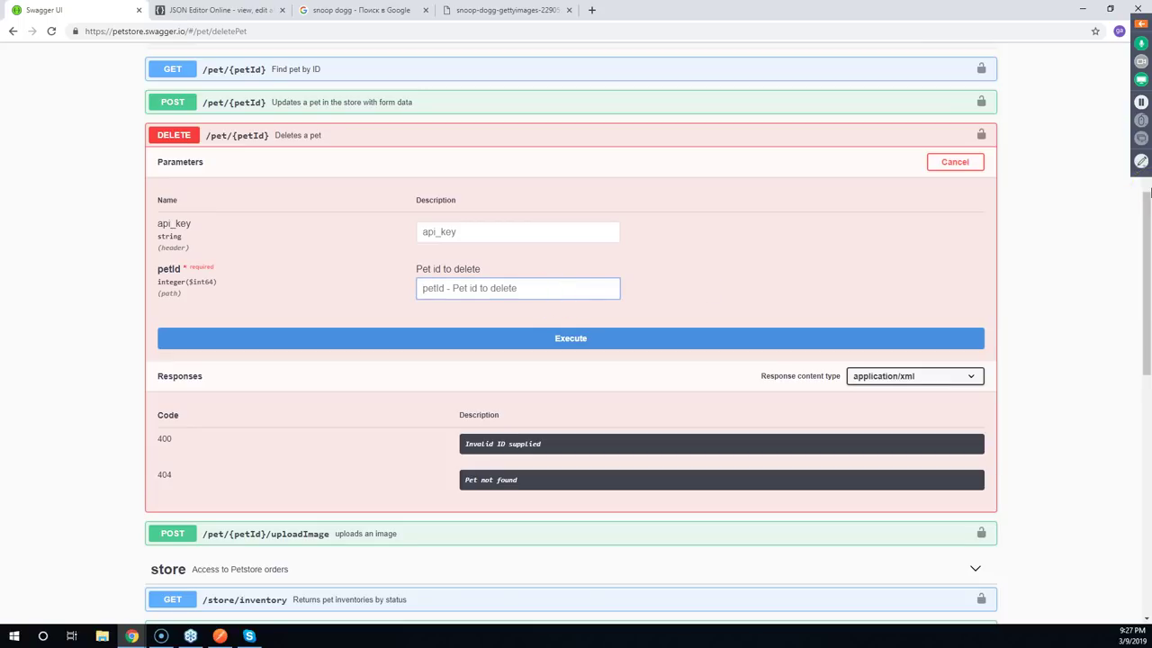
type("555888")
left_click(674, 335)
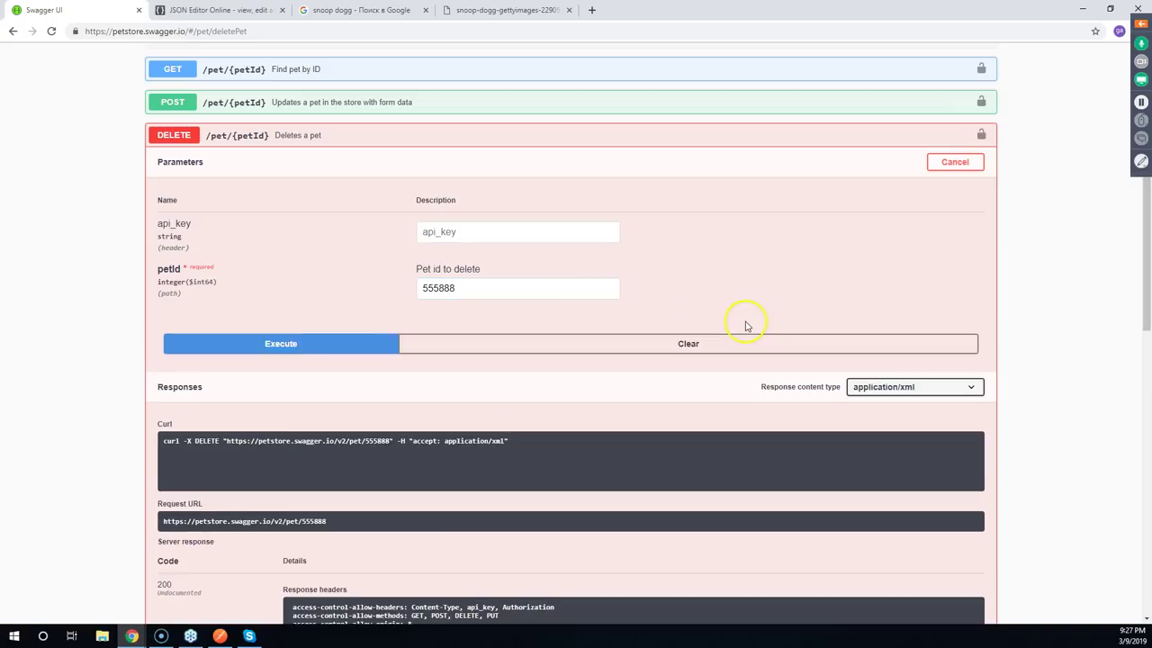
scroll(558, 194, "down", 2)
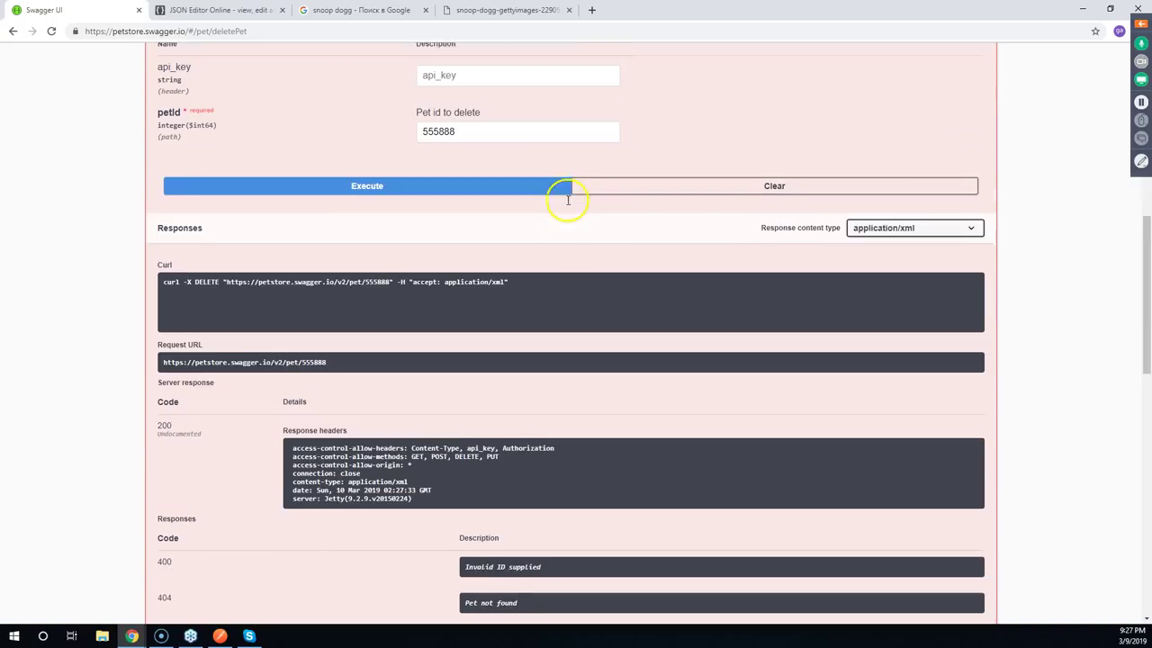
scroll(569, 203, "down", 1)
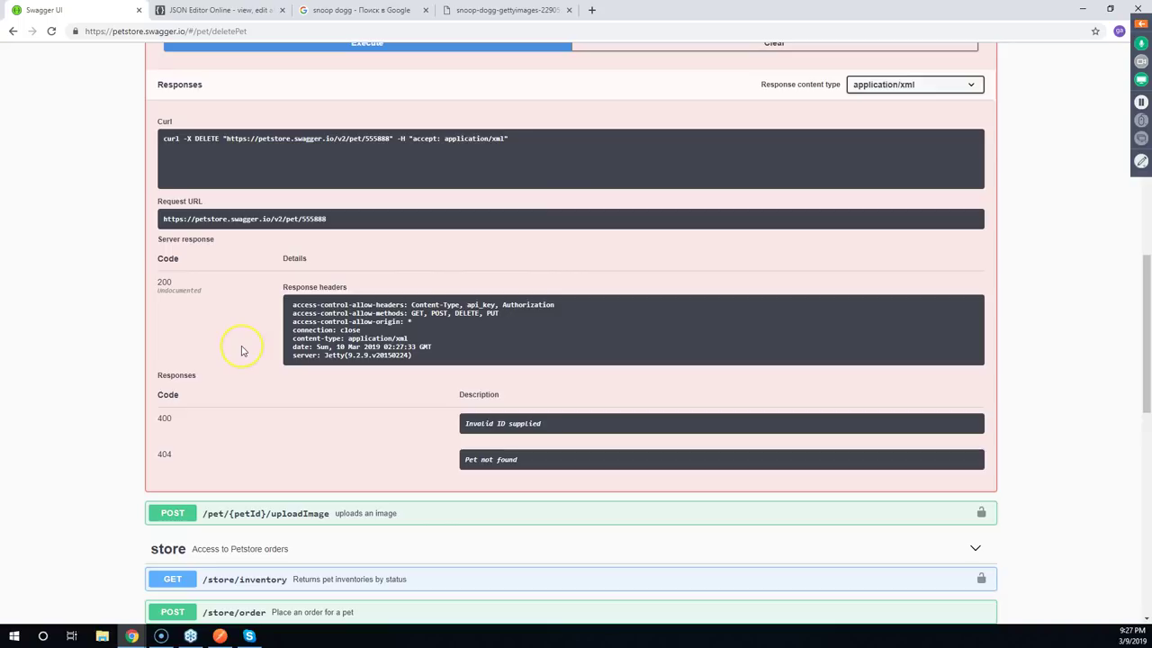
Compare the status code returned for the deletion with the documented "Invalid ID supplied" response
scroll(241, 350, "up", 1)
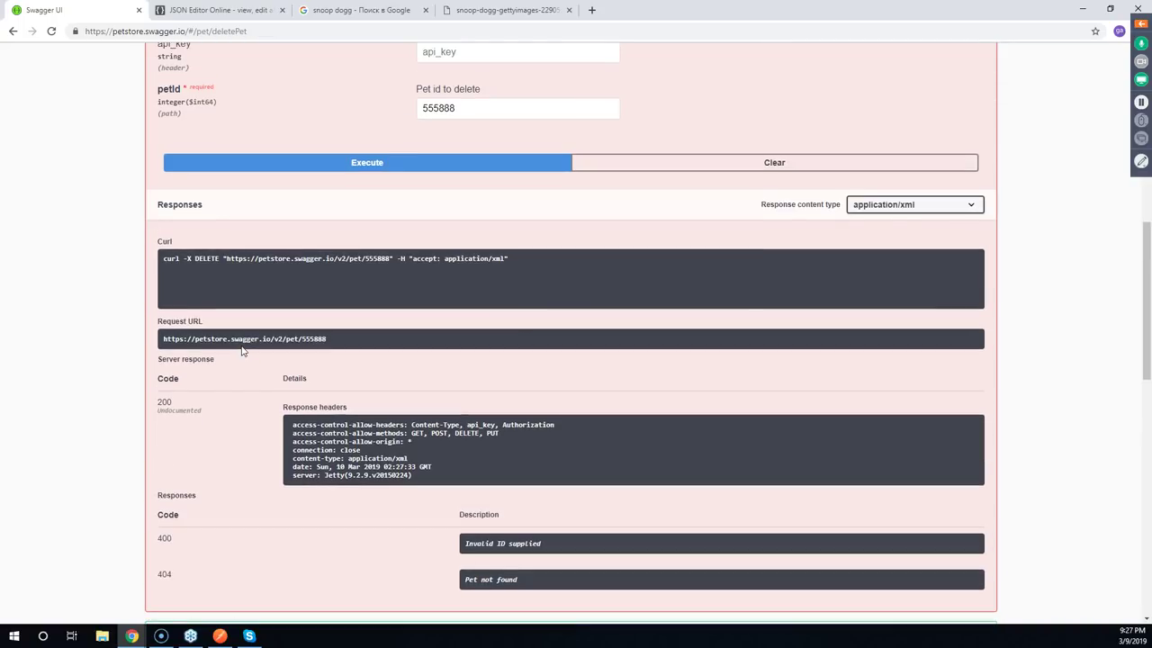
triple_click(167, 405)
double_click(164, 403)
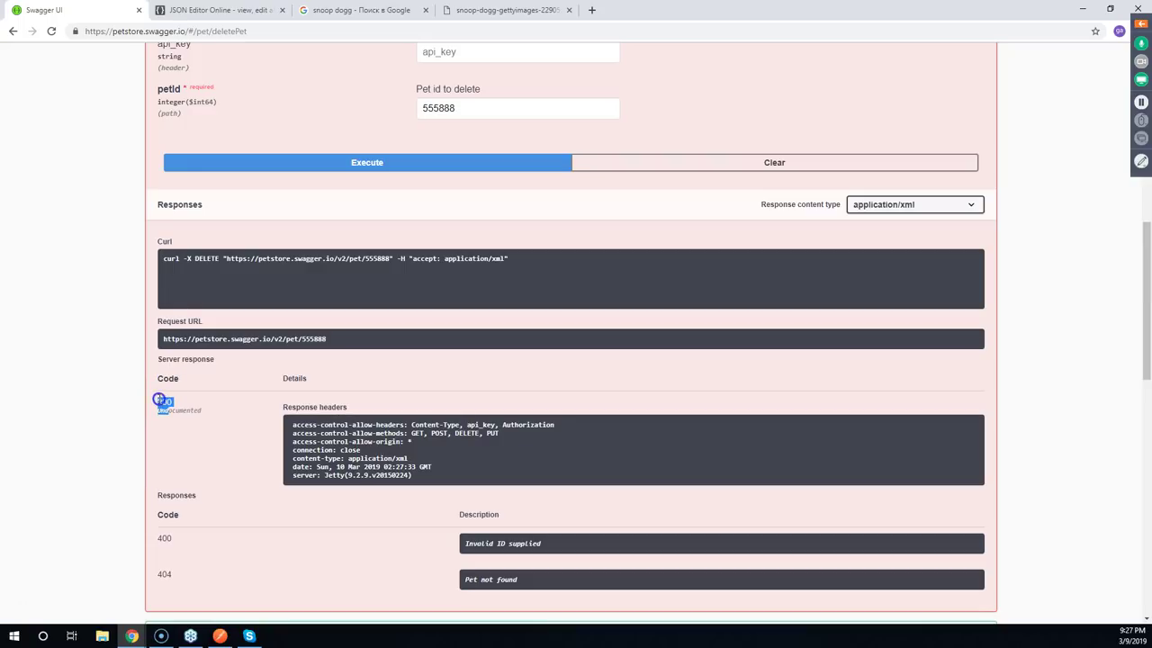
left_click(187, 399)
left_click_drag(541, 544, 467, 540)
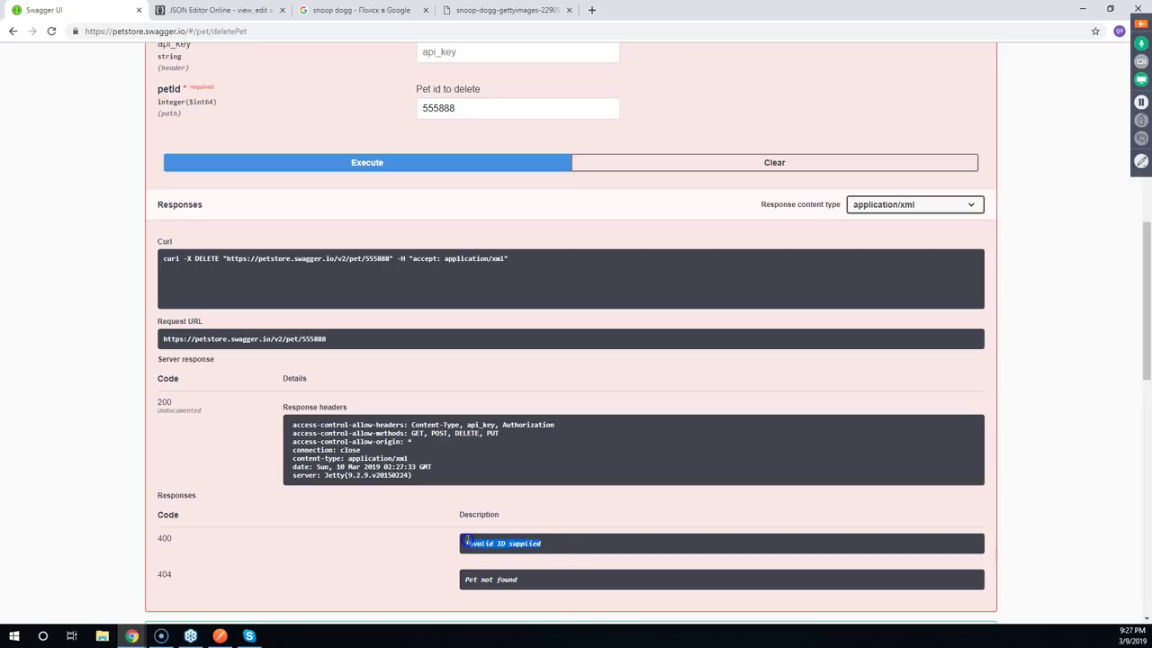
left_click(270, 479)
Try to execute the delete request with a letter inserted in the middle of pet id 555888
scroll(249, 448, "up", 3)
left_click(437, 351)
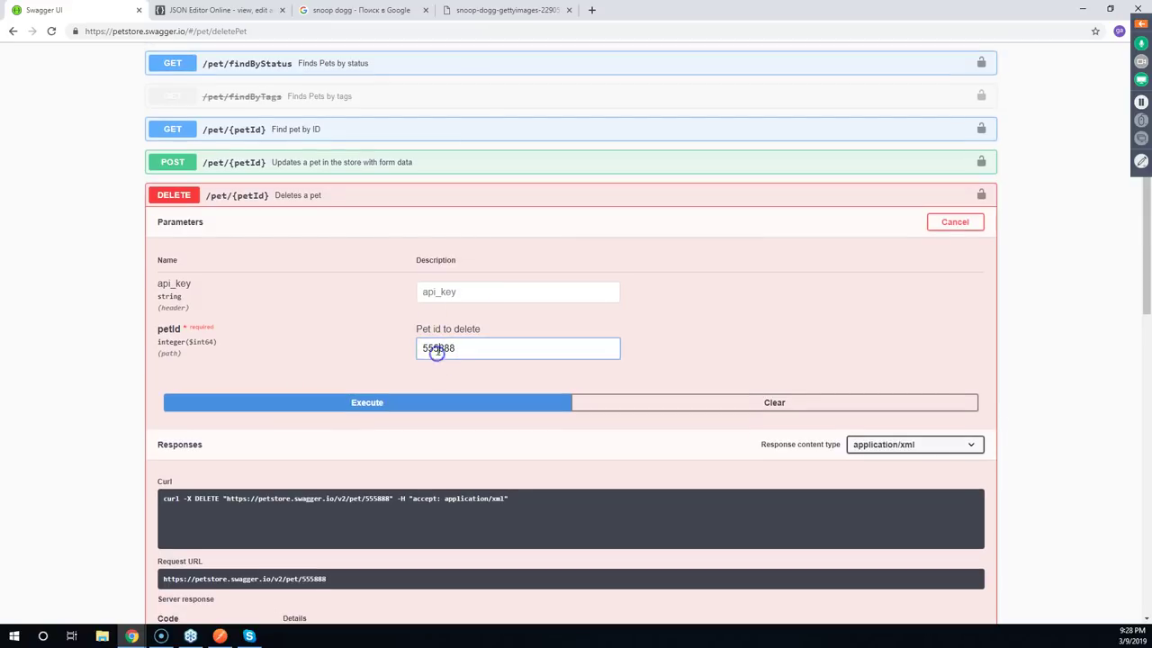
left_click(488, 312)
left_click(488, 404)
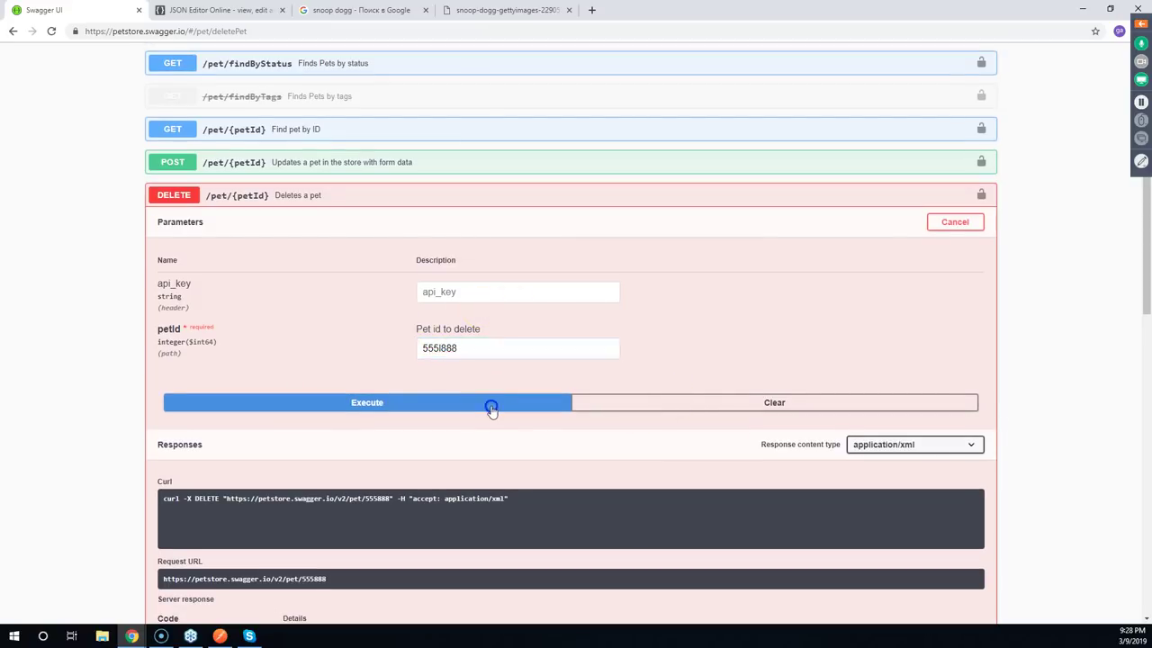
Set the pet id to 55888, execute the delete request and check the returned status code
left_click(439, 347)
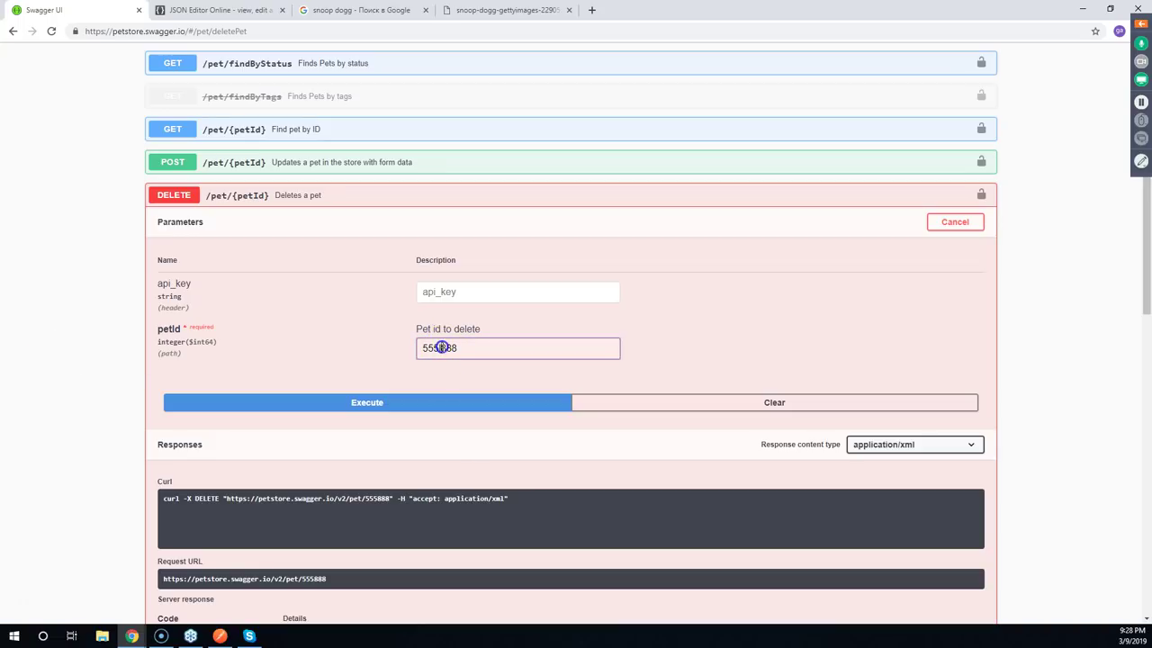
key("BackSpace")
left_click(360, 402)
scroll(27, 333, "down", 3)
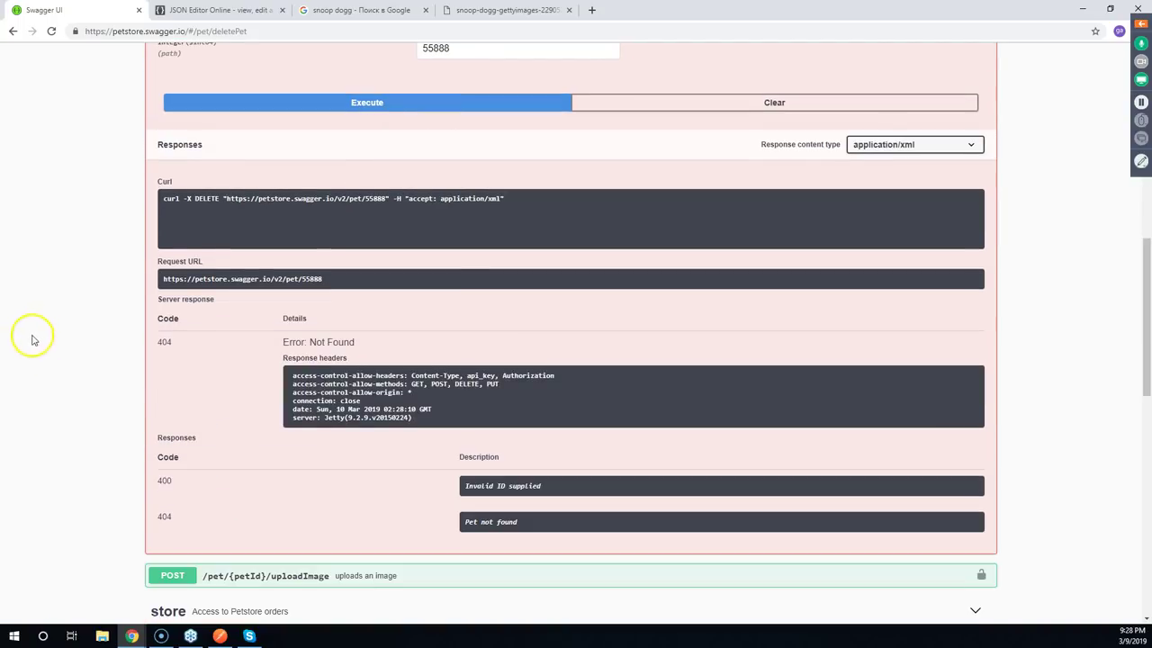
double_click(166, 342)
Execute the delete request again with the same pet id and review its server response
scroll(117, 327, "up", 3)
left_click(464, 344)
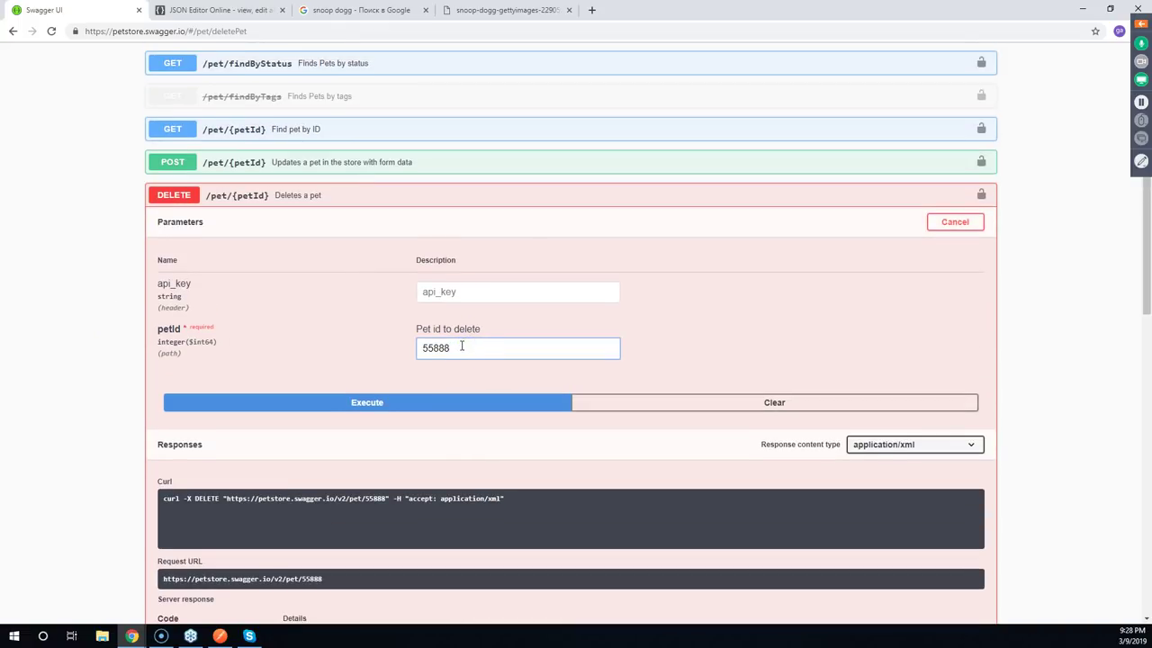
scroll(134, 417, "down", 1)
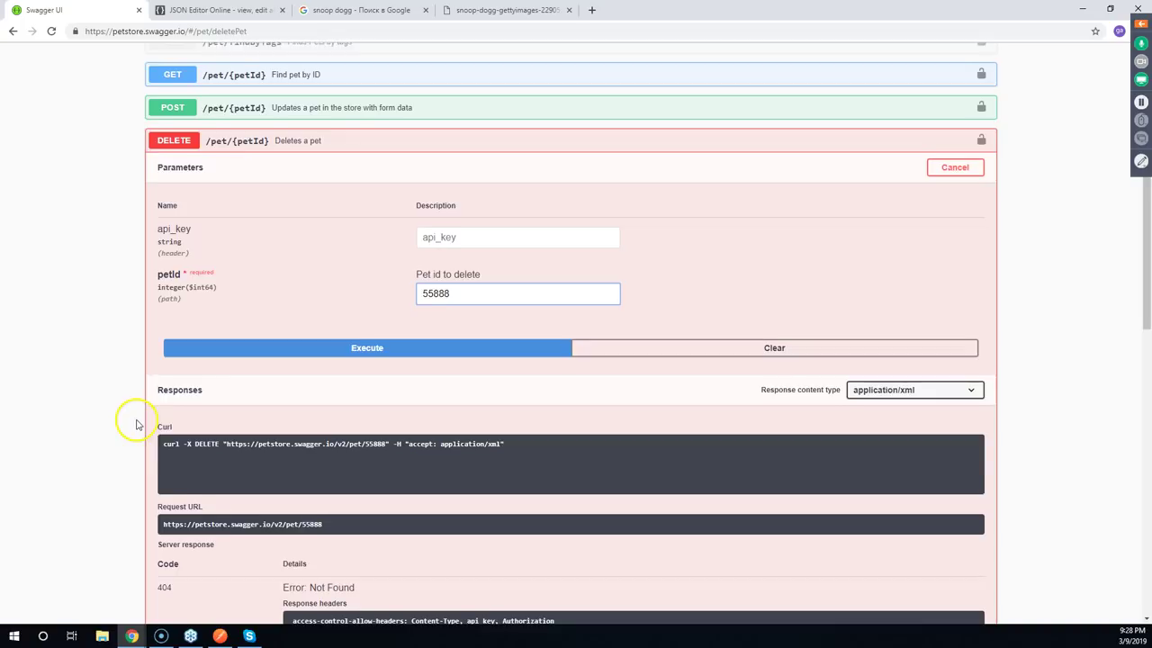
left_click(425, 347)
scroll(198, 405, "down", 3)
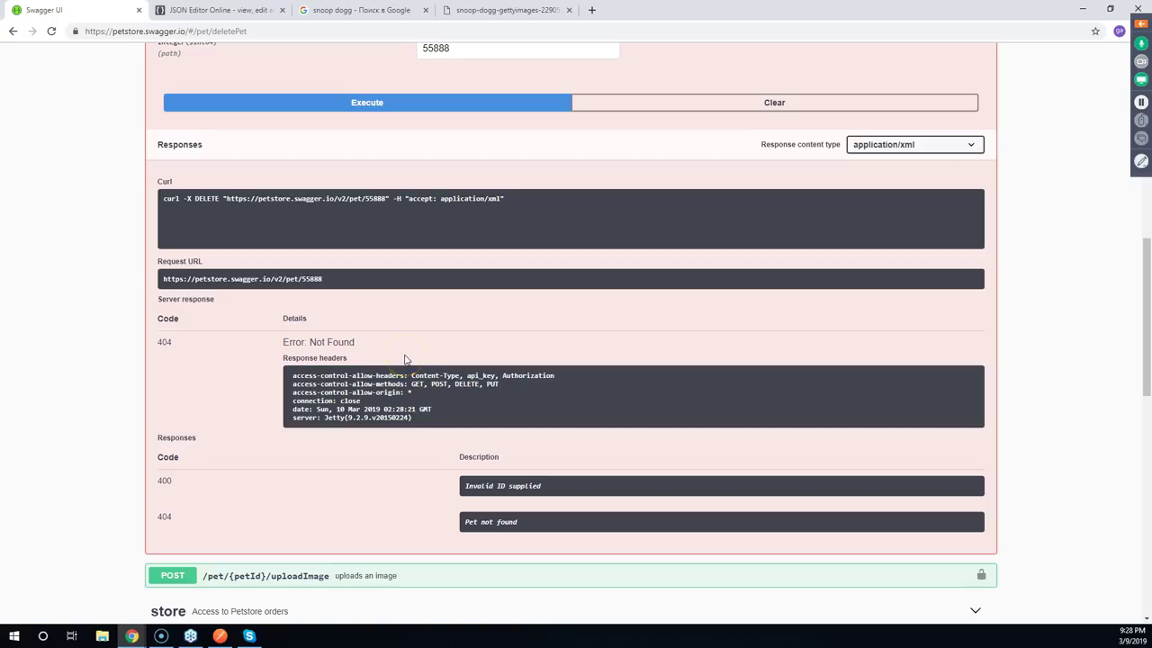
Expand the PUT /pet operation again to show its request body
scroll(77, 340, "up", 4)
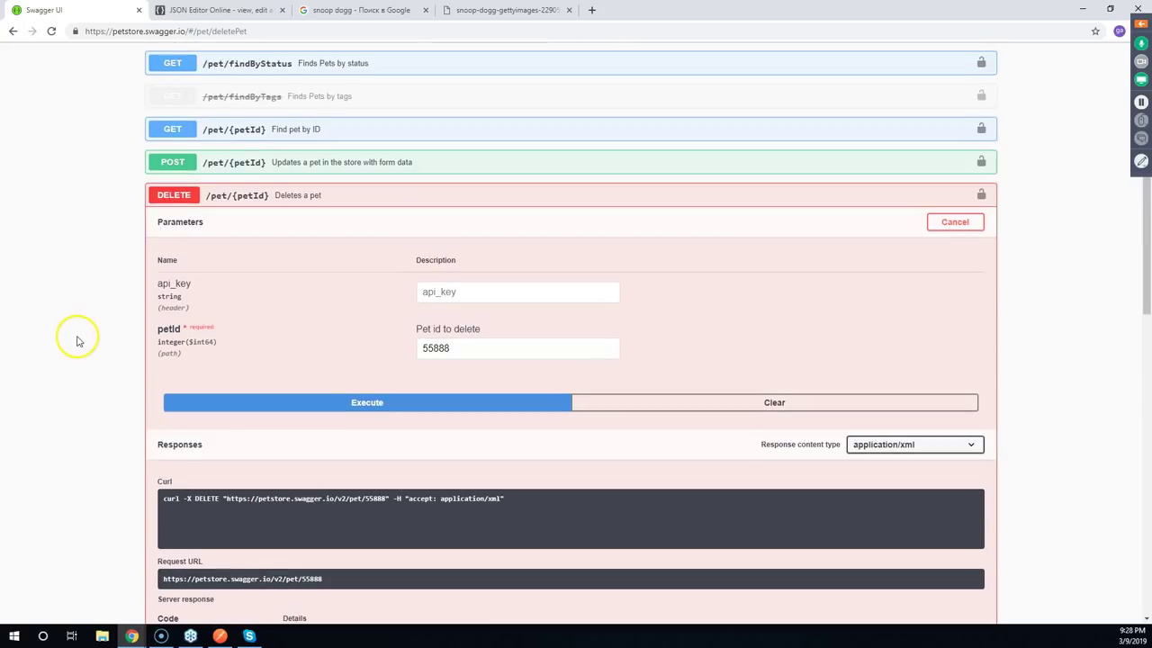
scroll(171, 284, "up", 3)
left_click(251, 212)
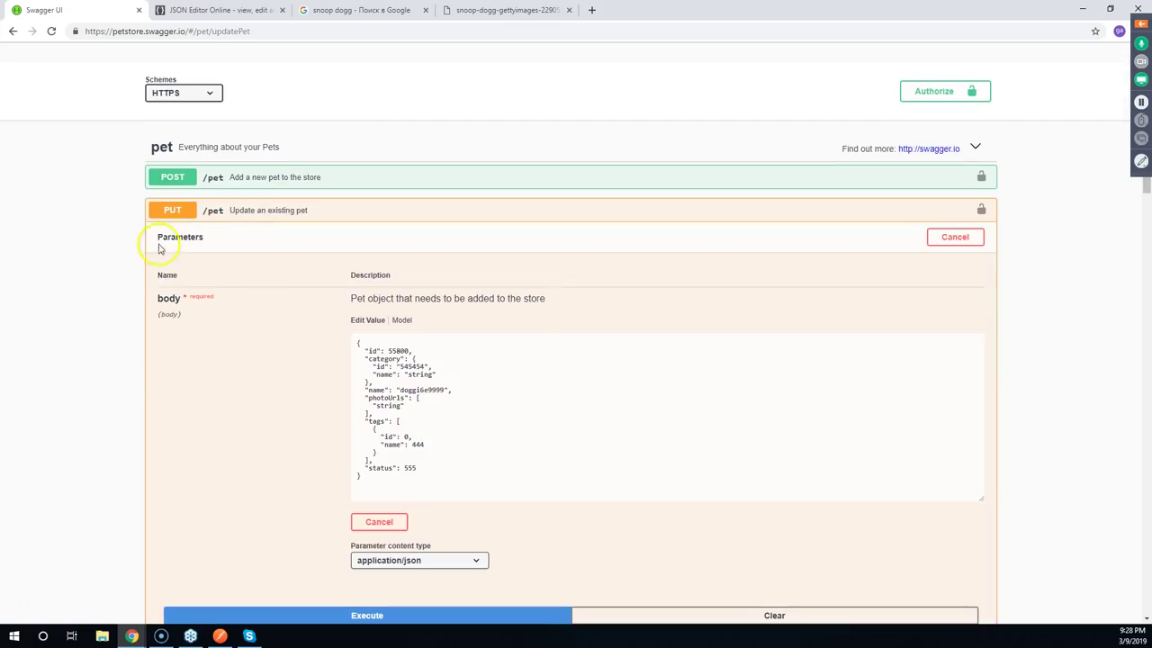
Copy the pet id value 55800 from the PUT /pet request body
left_click(398, 347)
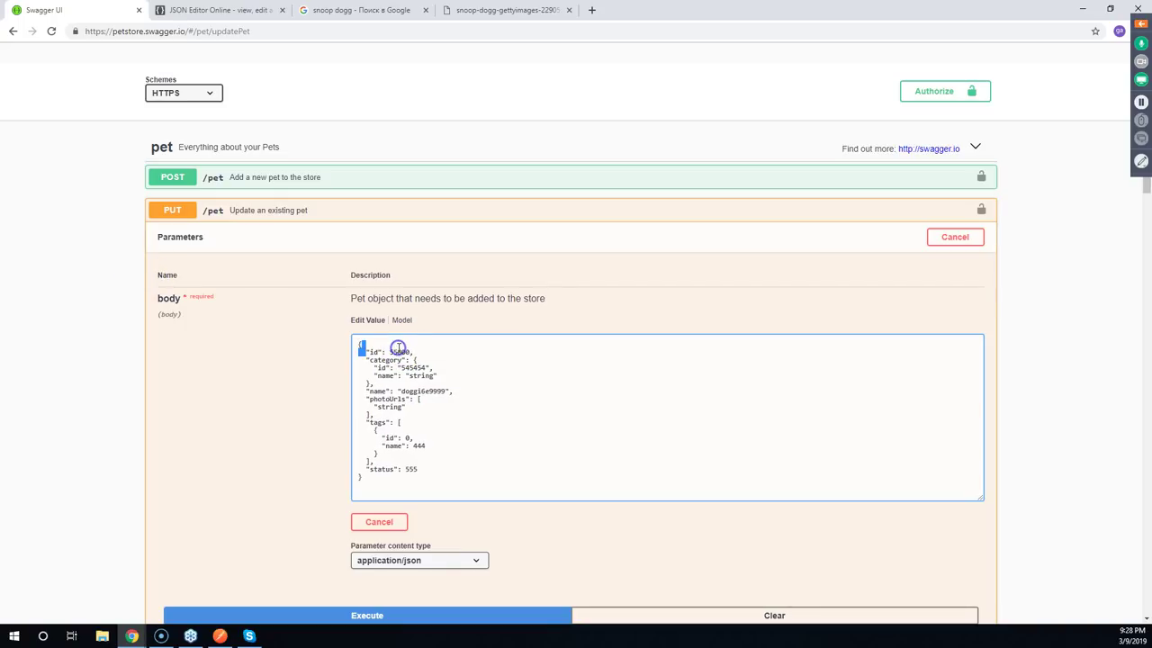
left_click_drag(389, 352, 407, 354)
right_click(406, 352)
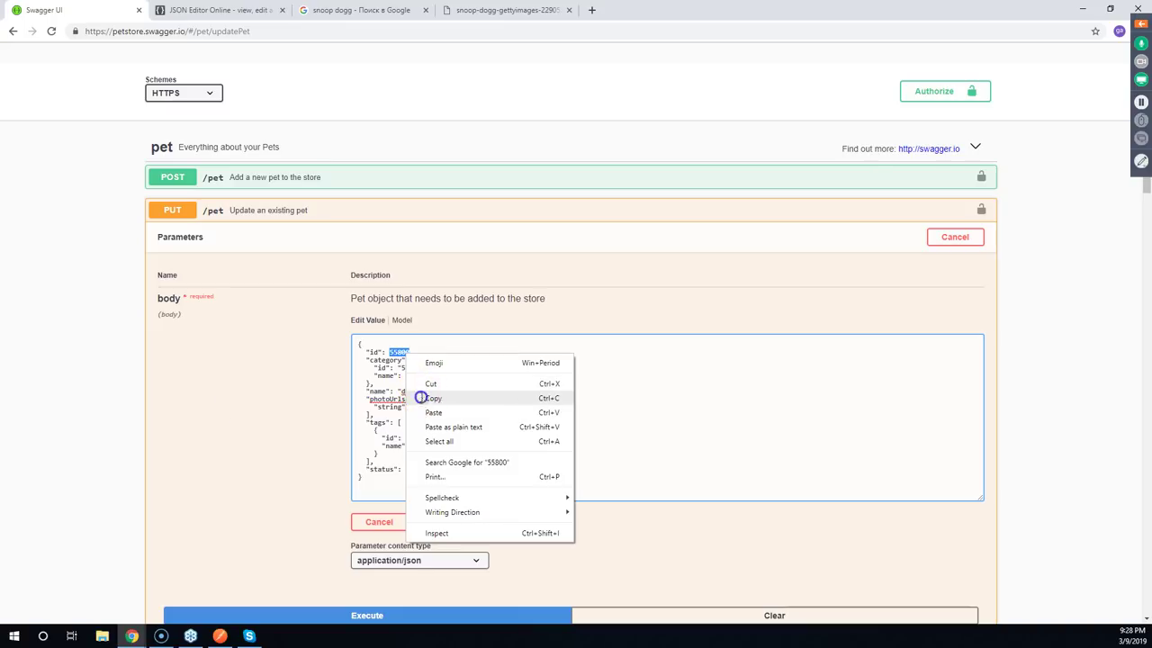
left_click(419, 391)
left_click(87, 379)
Expand the GET /pet/{petId} operation and set its pet id to 55800
scroll(87, 379, "down", 15)
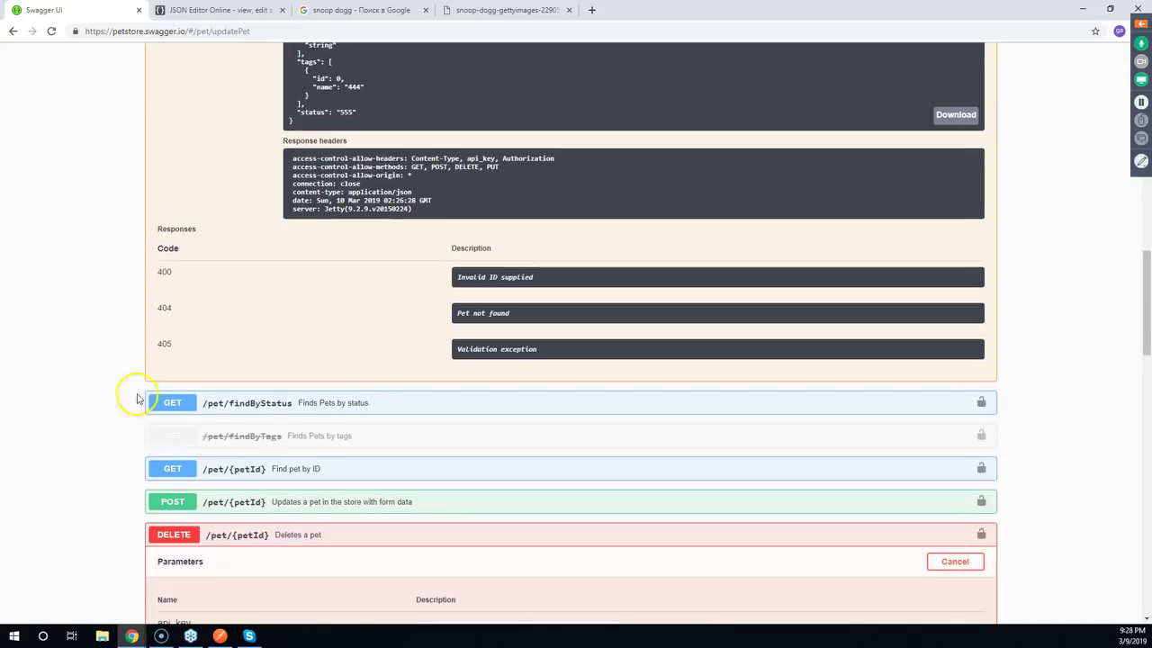
left_click(322, 469)
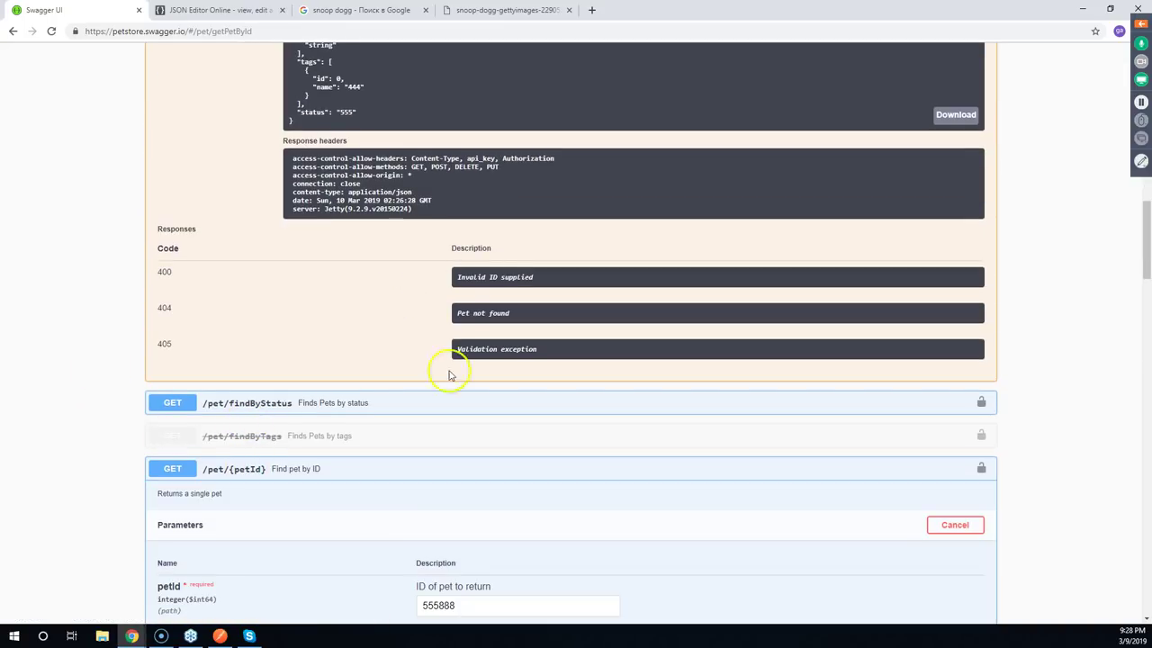
scroll(316, 451, "down", 3)
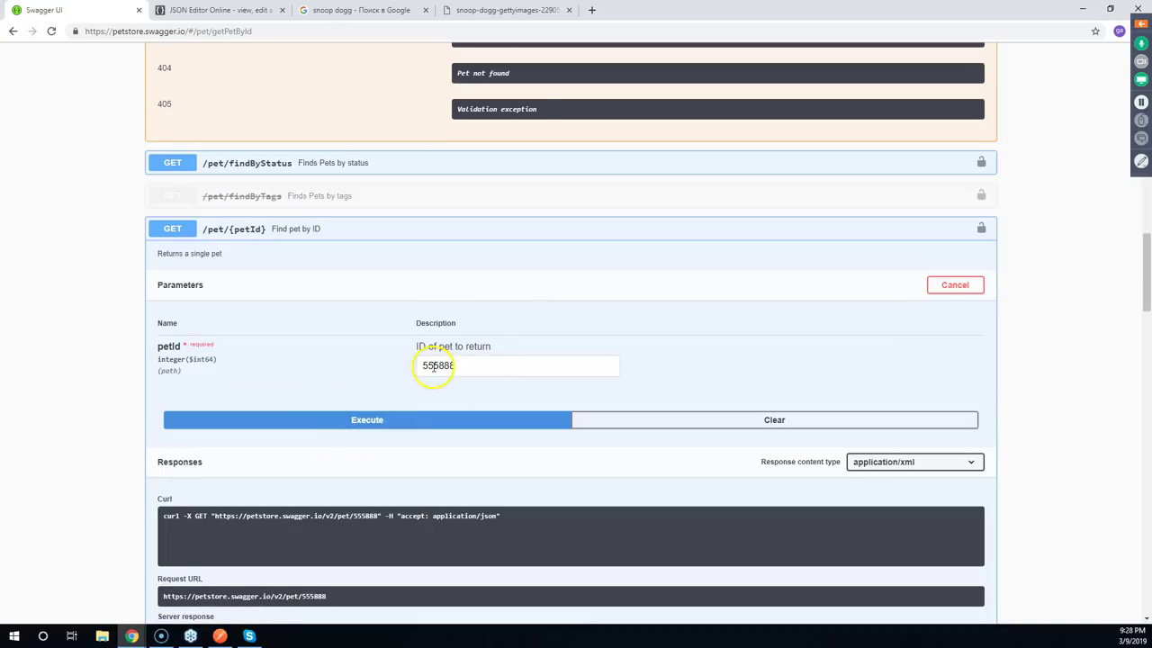
double_click(468, 366)
type("55800")
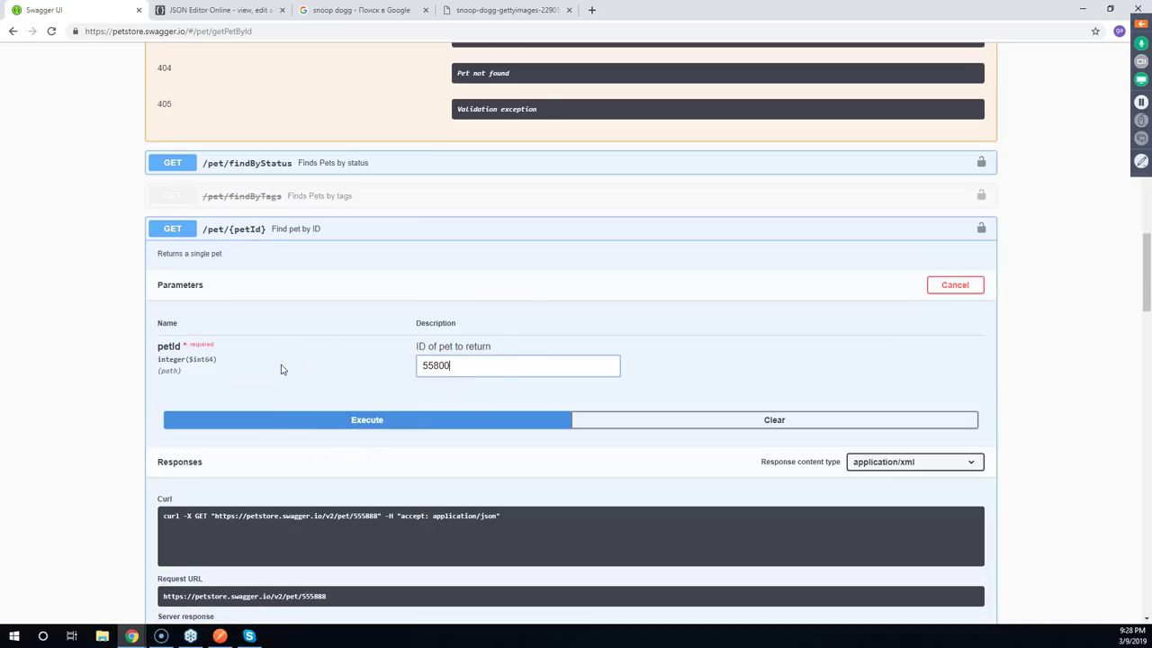
Set the GET response content type to application/json, execute the request and review the returned response body
left_click(887, 463)
left_click(880, 485)
left_click(455, 421)
scroll(108, 380, "down", 3)
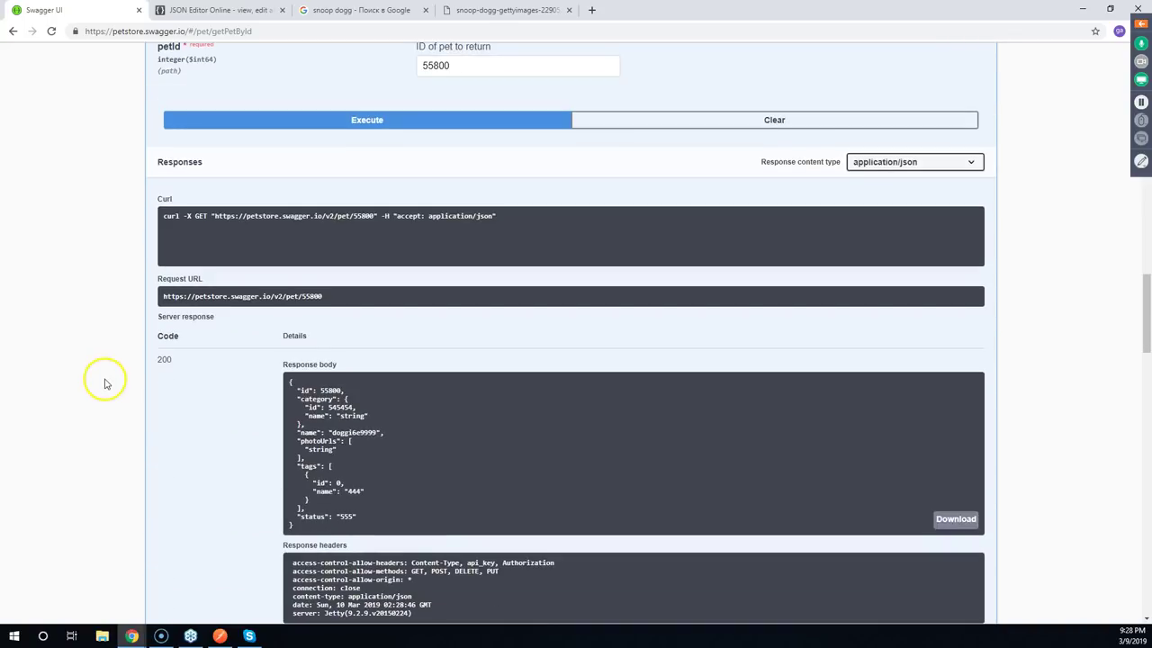
scroll(144, 391, "down", 1)
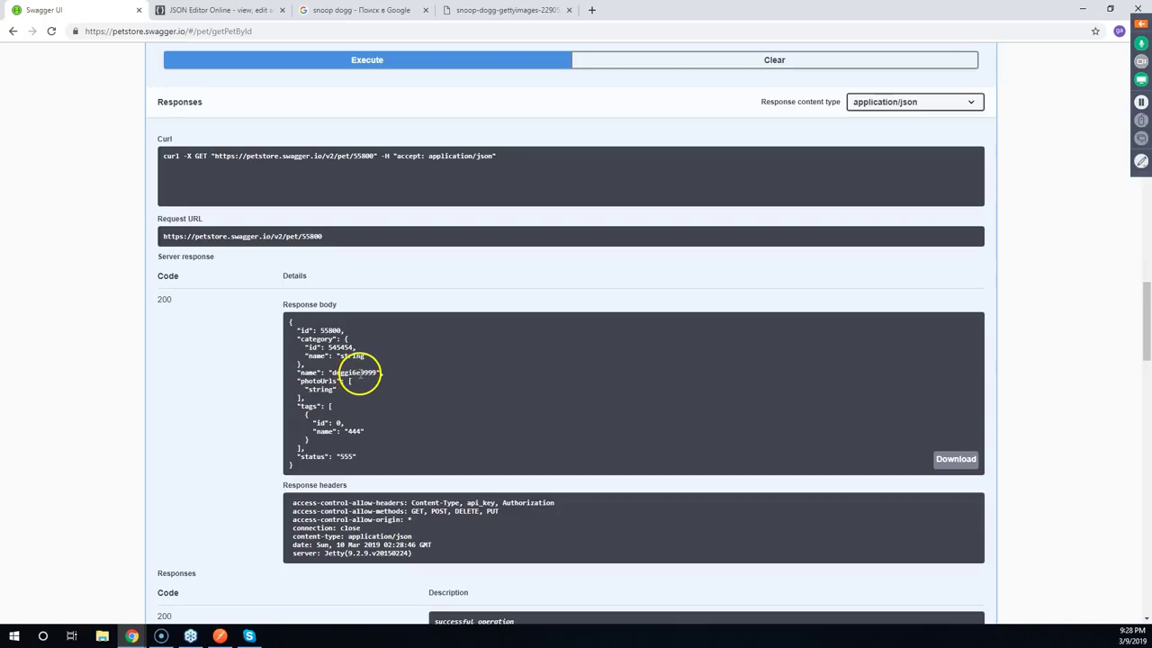
Compare the PUT /pet request body, server response and documented codes with the response of the GET /pet/{petId} request
scroll(216, 377, "up", 3)
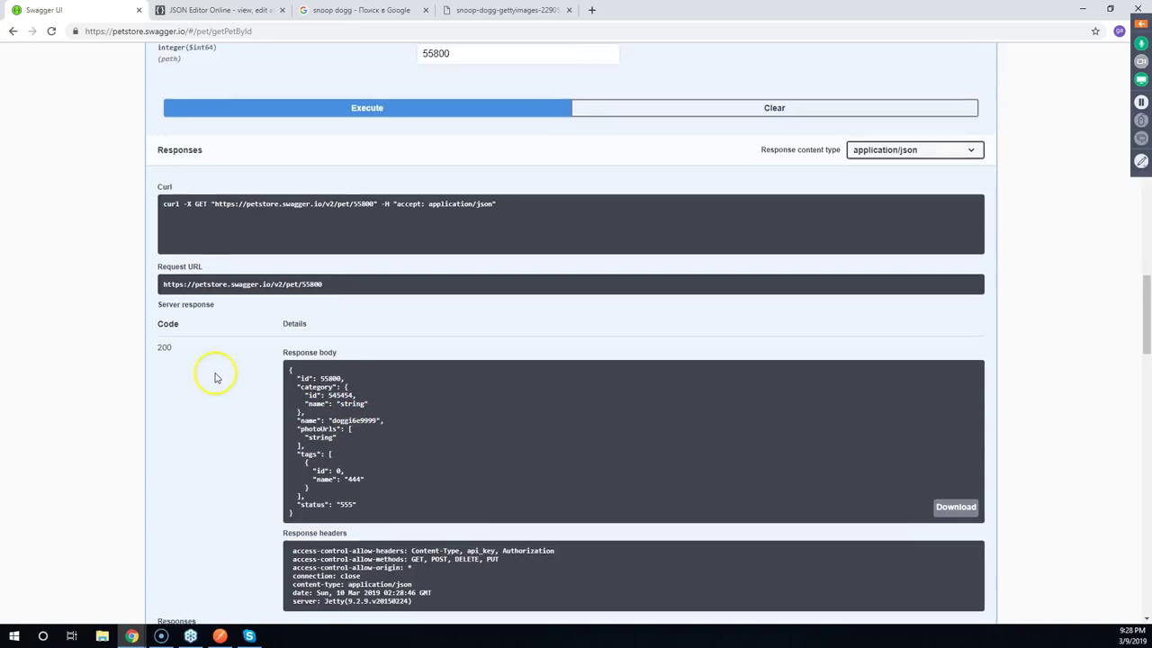
scroll(216, 378, "up", 4)
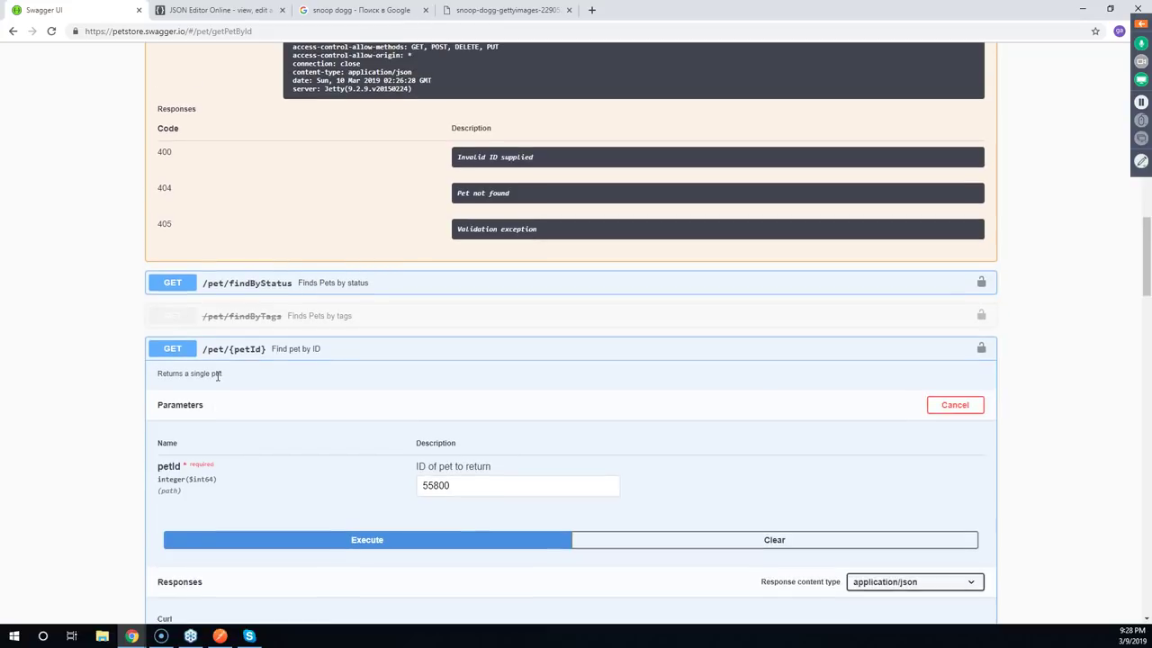
scroll(225, 382, "up", 2)
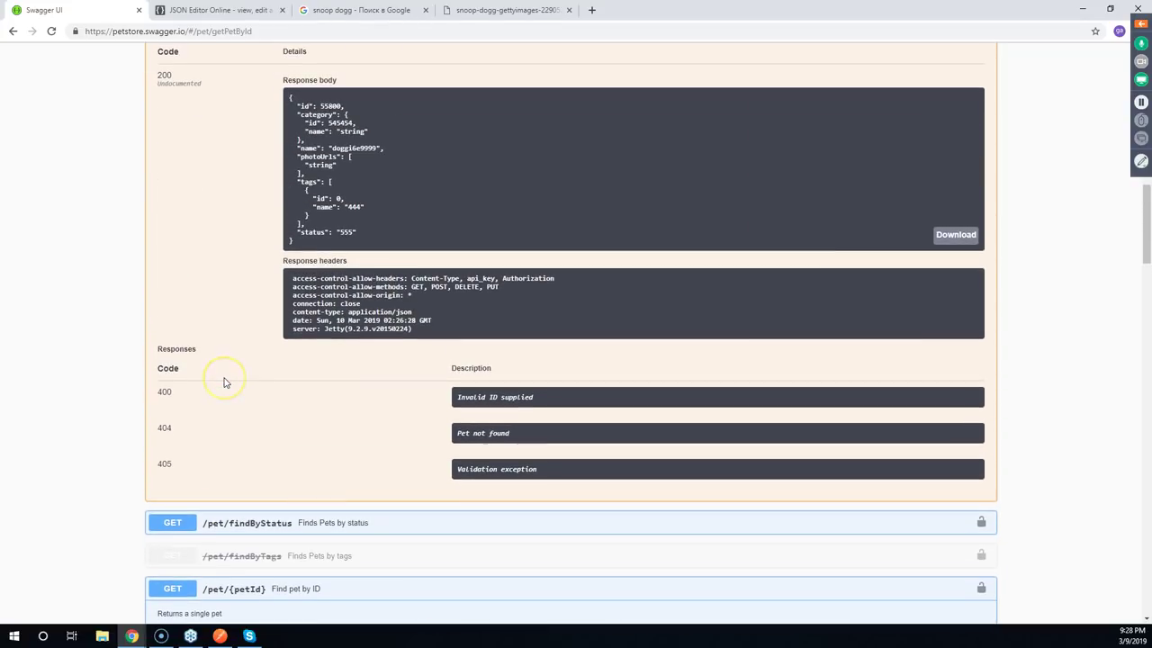
scroll(225, 382, "up", 2)
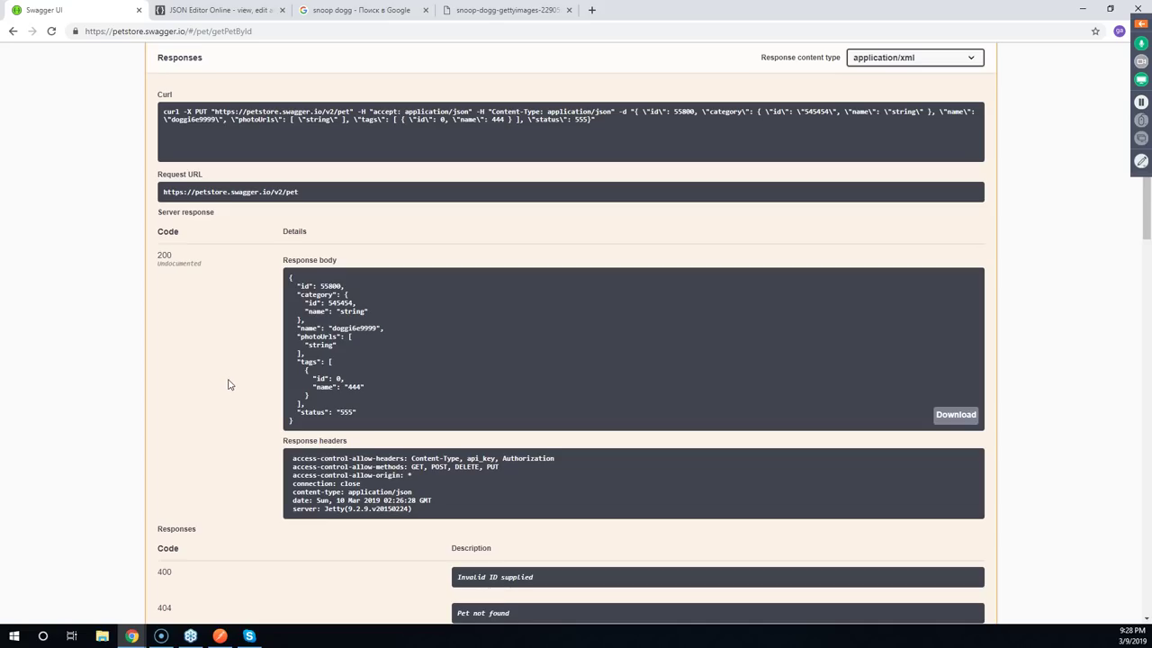
scroll(228, 384, "up", 2)
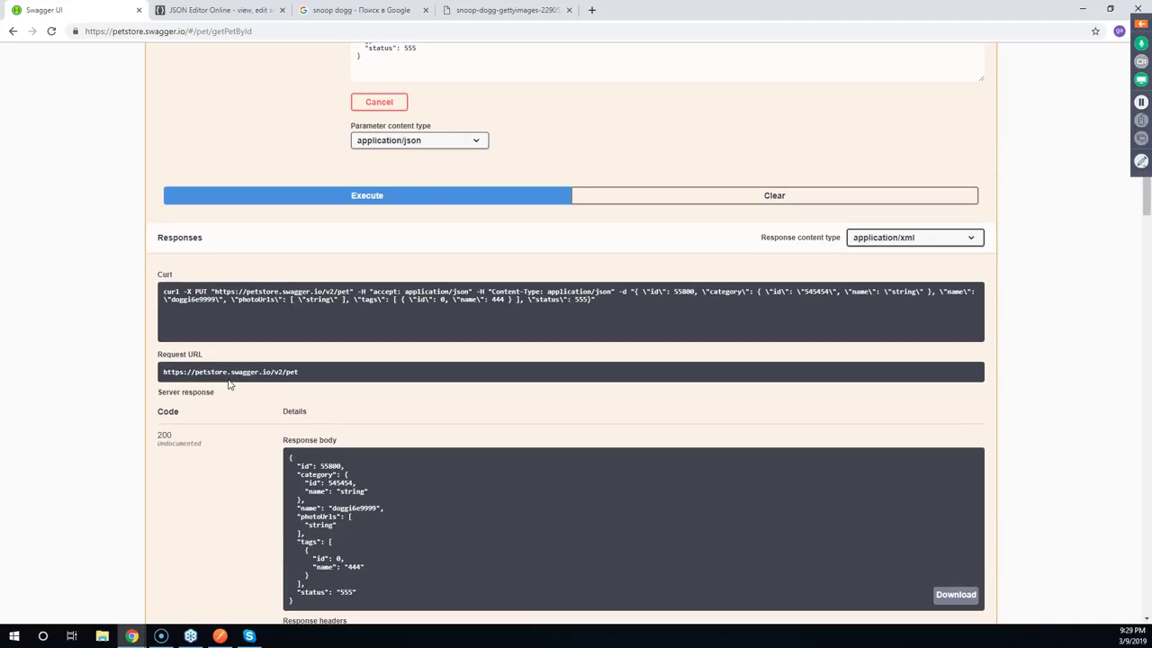
scroll(228, 384, "up", 3)
scroll(234, 383, "down", 3)
scroll(206, 374, "up", 5)
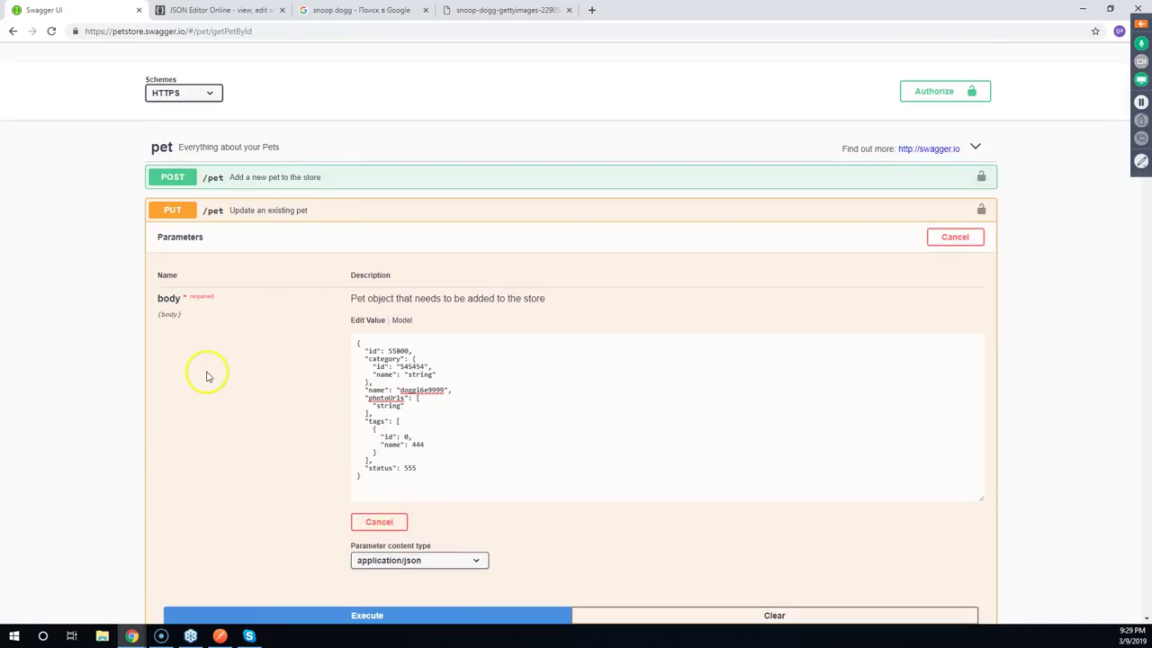
scroll(206, 374, "down", 12)
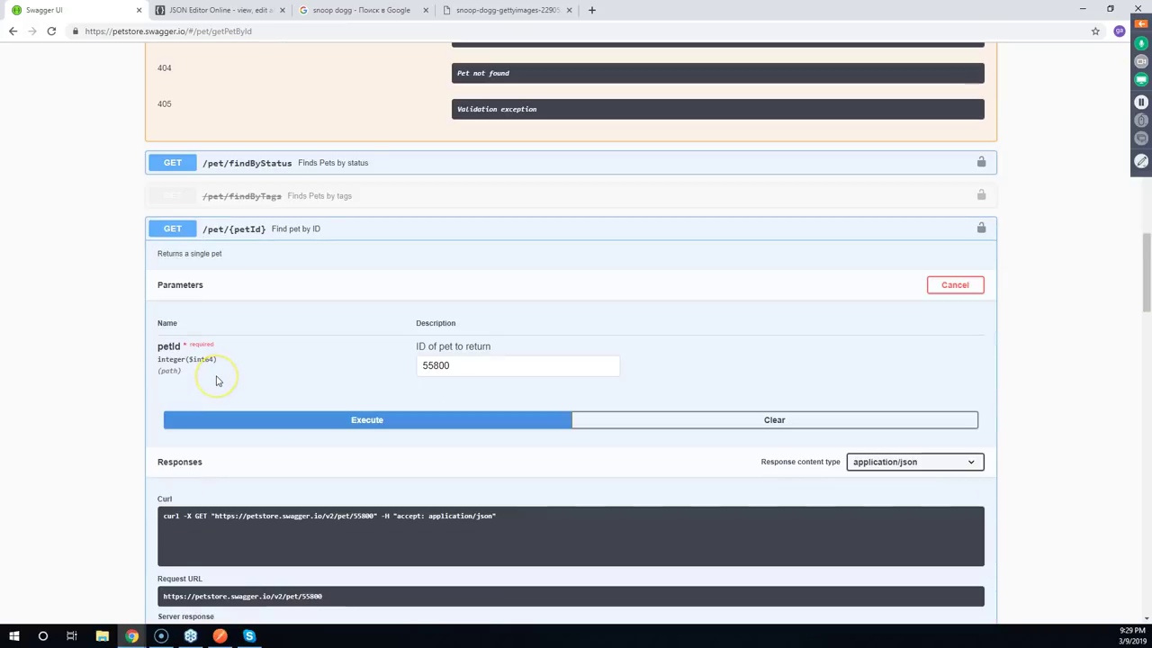
scroll(216, 381, "down", 4)
scroll(216, 381, "up", 8)
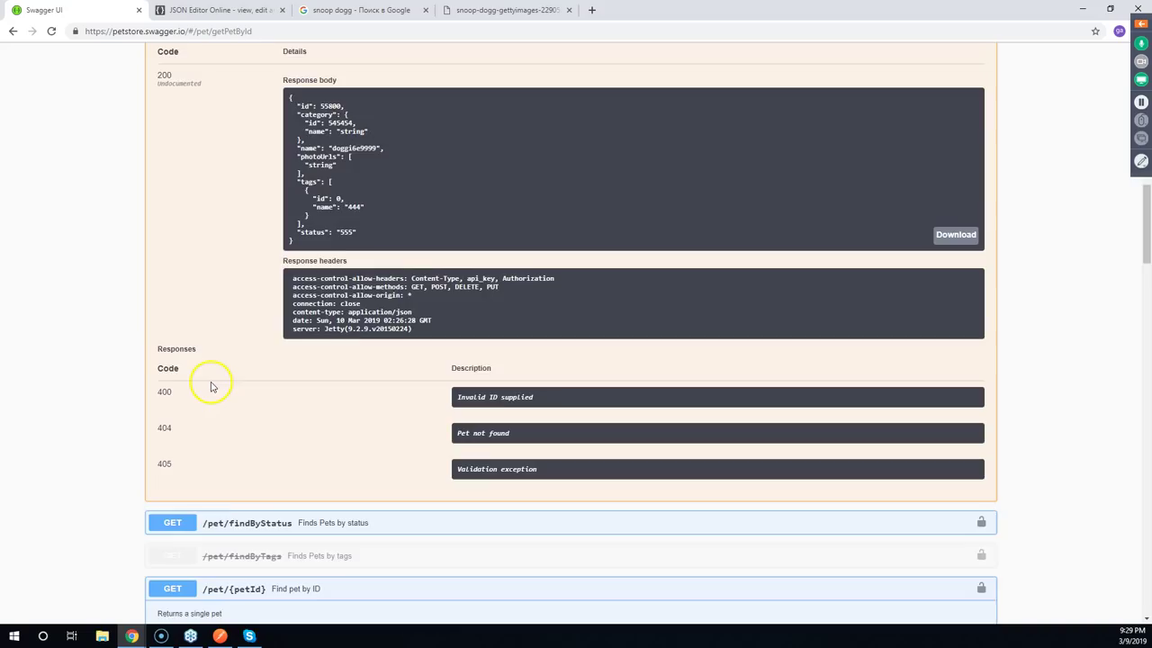
scroll(211, 387, "up", 15)
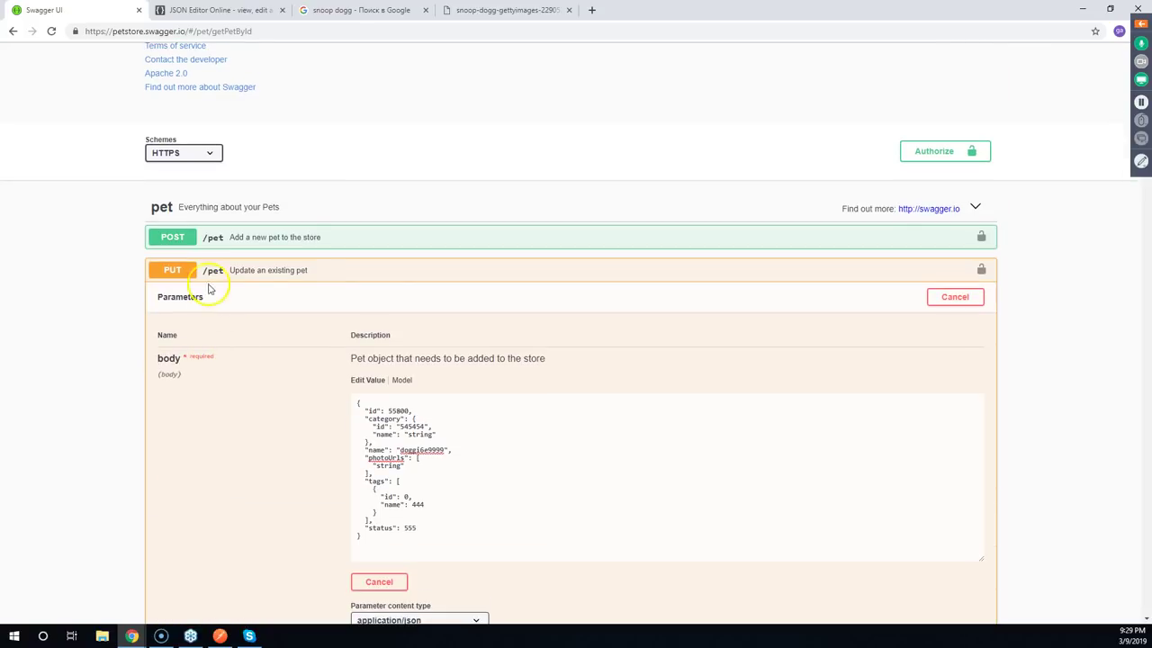
Collapse the PUT /pet and GET /pet/{petId} operations, and execute the delete request with pet id 55800
left_click(225, 271)
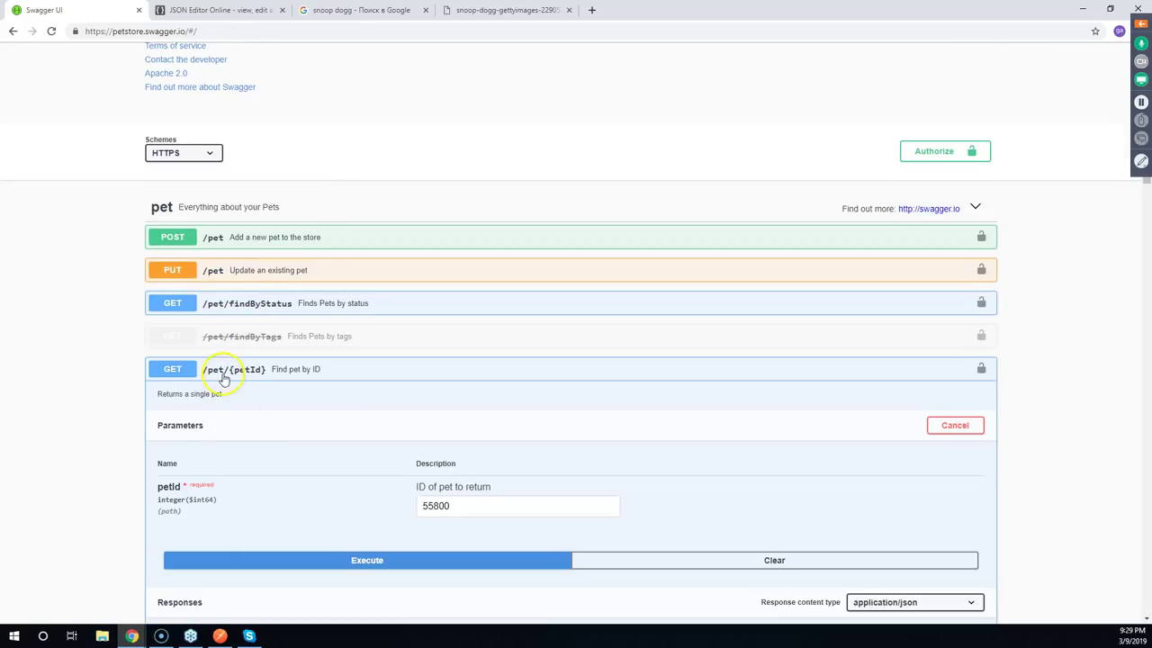
left_click(225, 376)
scroll(333, 470, "down", 3)
double_click(482, 288)
type("55800")
left_click(347, 342)
scroll(114, 337, "down", 2)
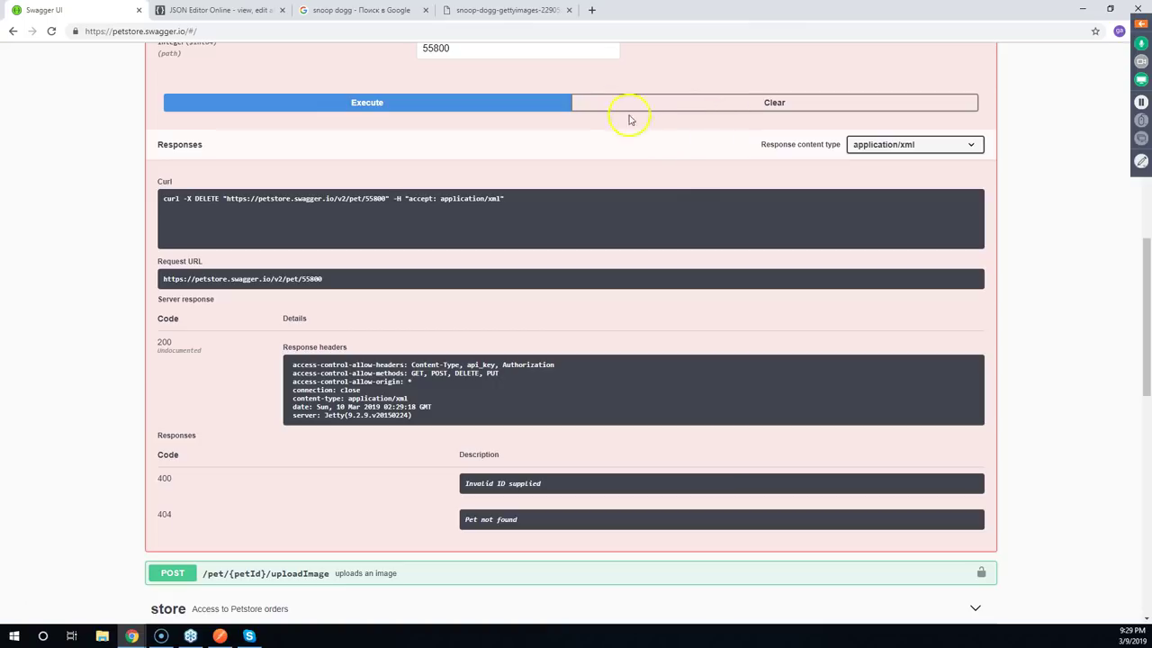
Search the web for "http response codes" in place of the open image page
left_click(536, 13)
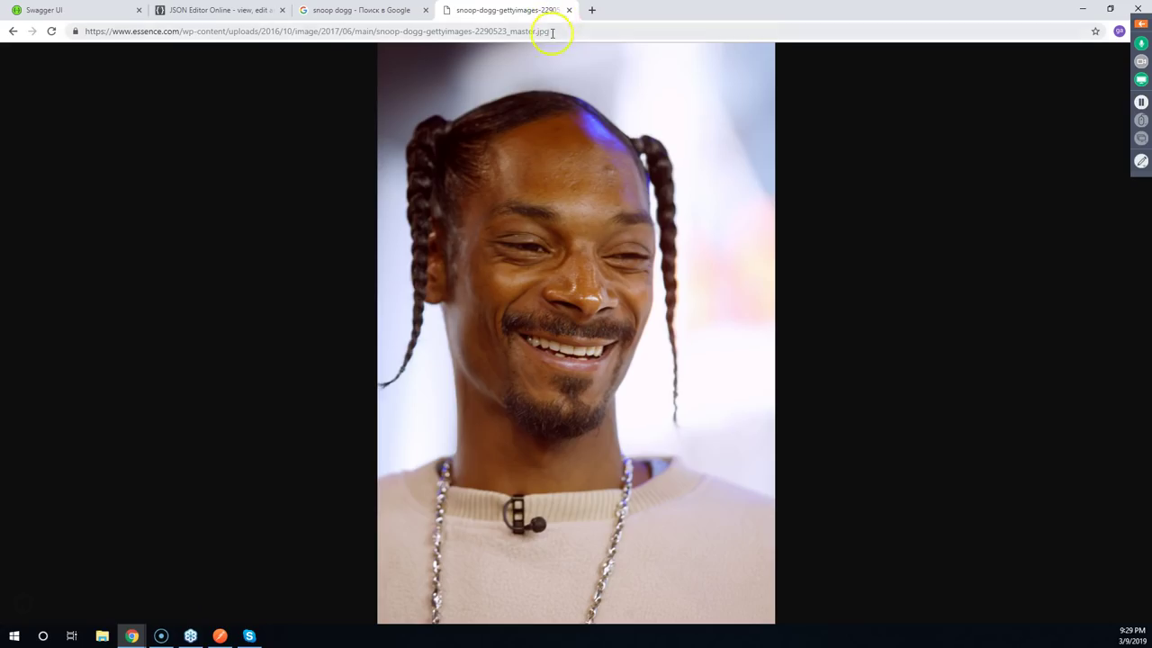
left_click(548, 32)
type("h")
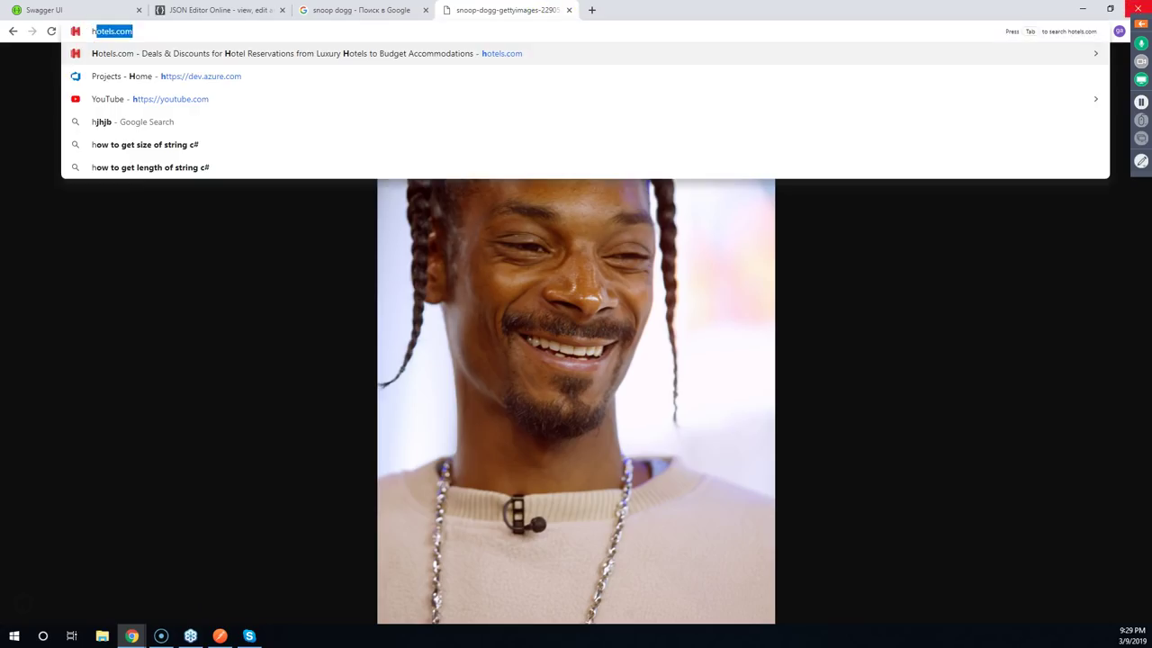
type("ttp rs")
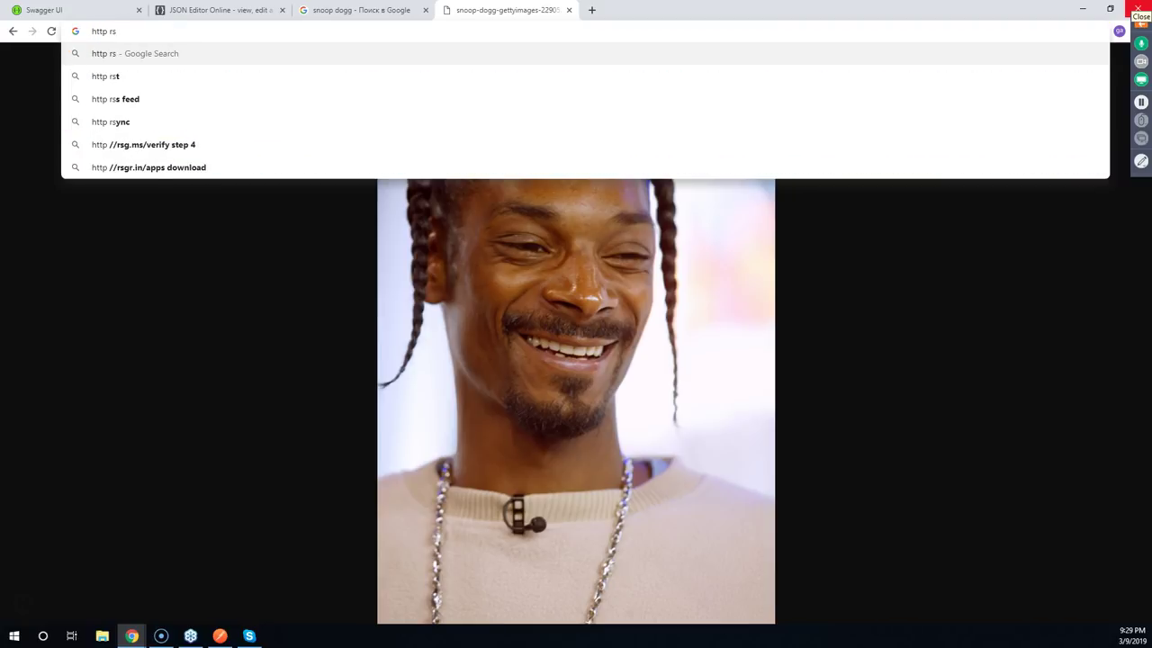
key("BackSpace")
type("es")
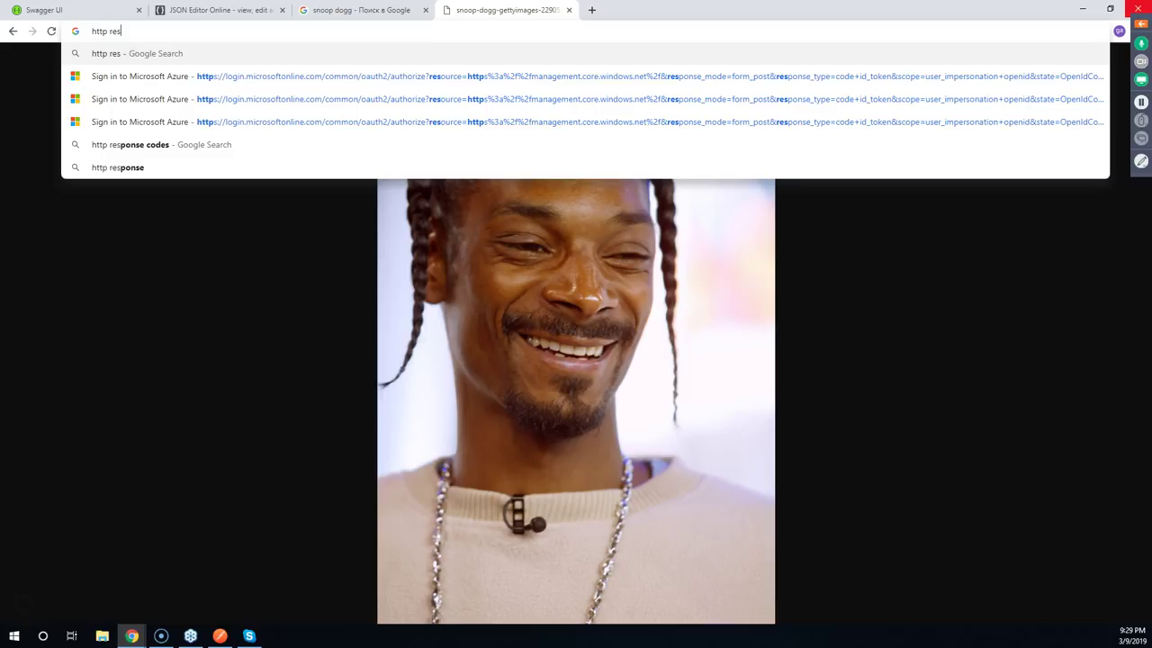
type("ponse")
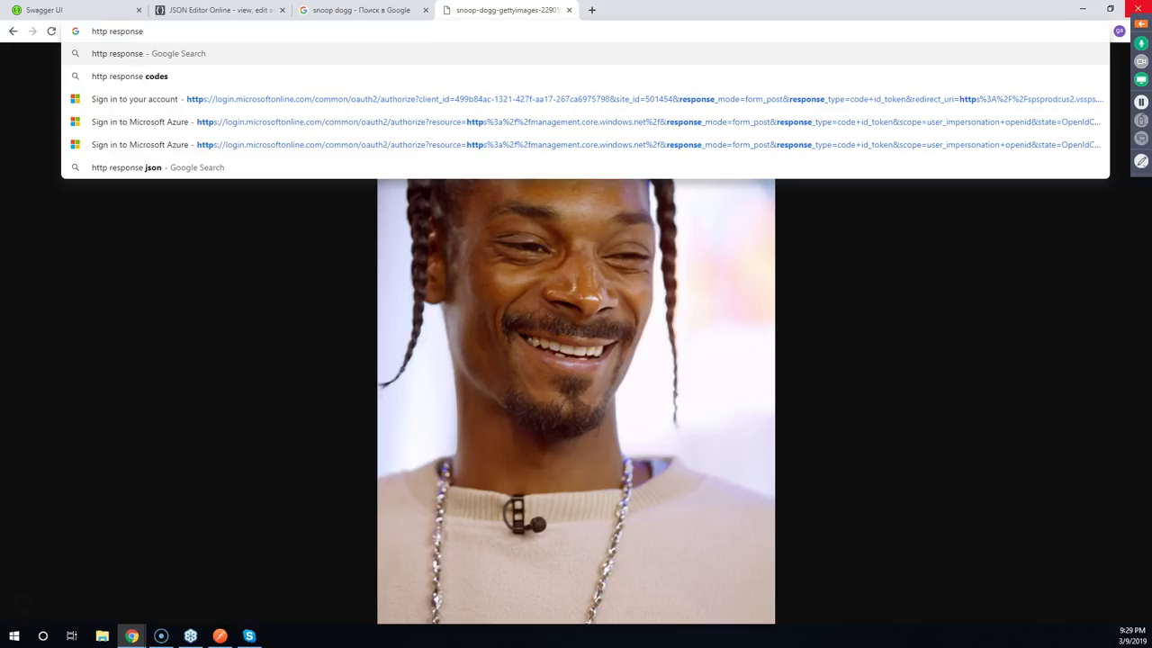
type(" codes")
key("Return")
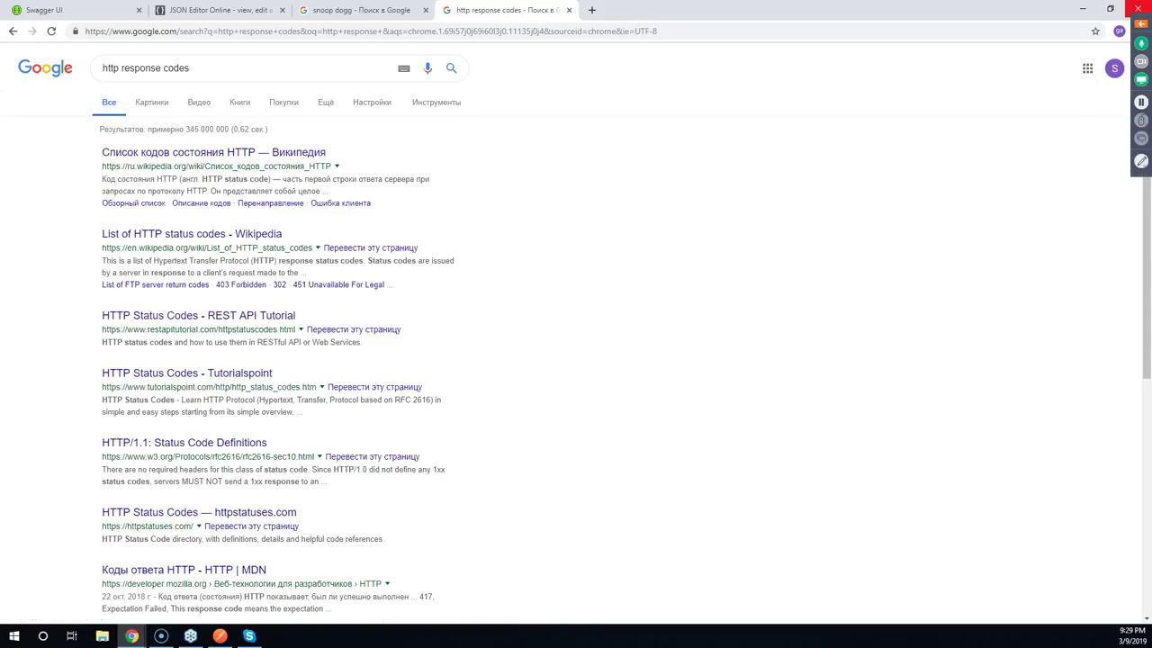
Open Wikipedia's List of HTTP status codes and read through to the 2xx Success section
left_click(149, 238)
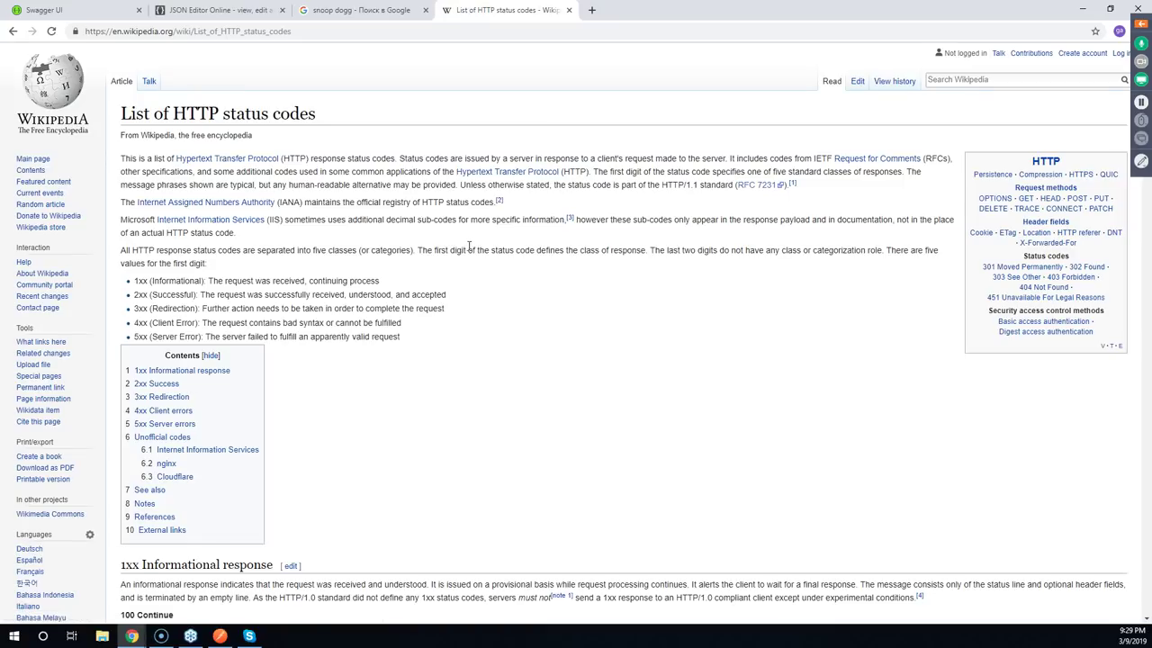
scroll(472, 248, "down", 4)
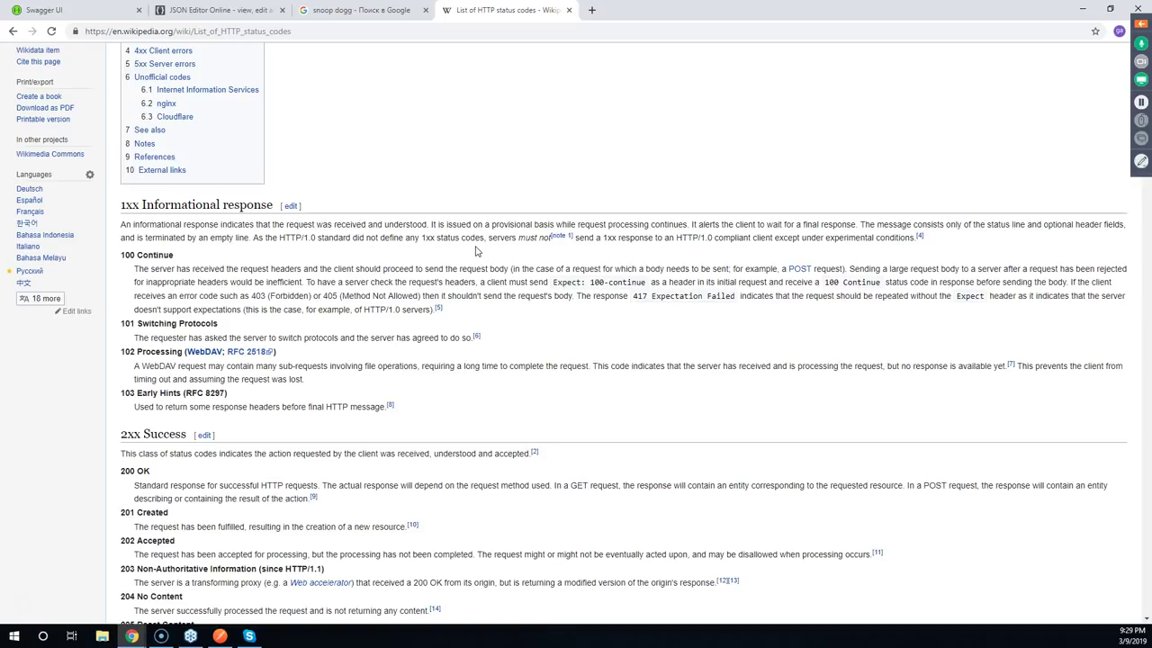
scroll(477, 255, "down", 3)
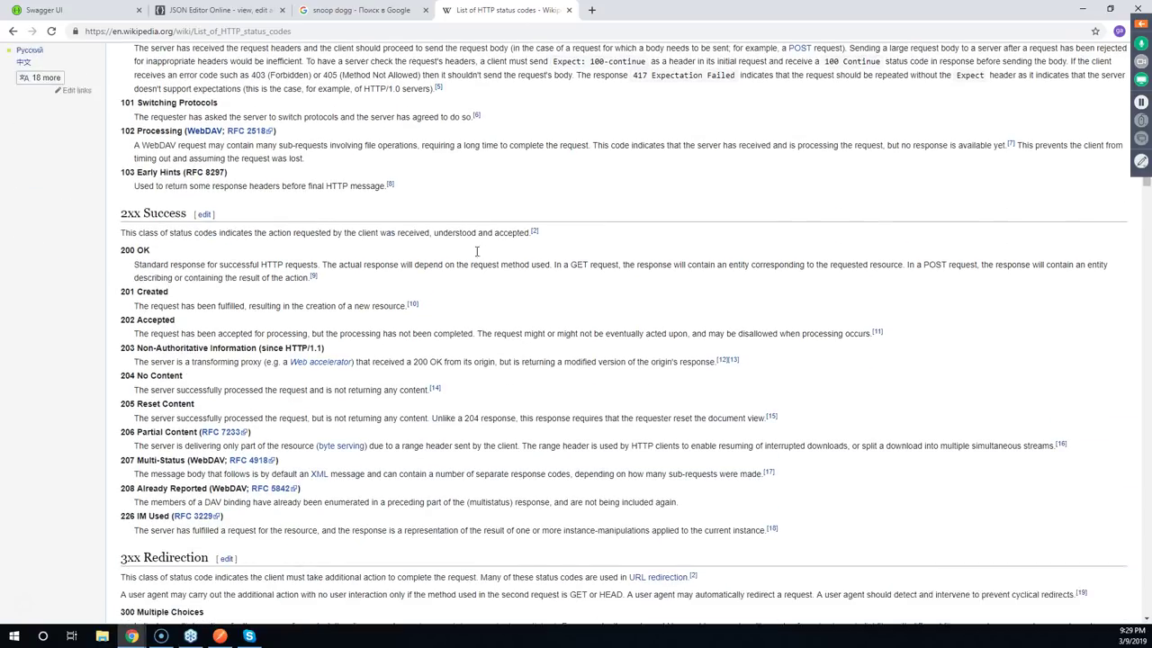
left_click(471, 258)
left_click(244, 263)
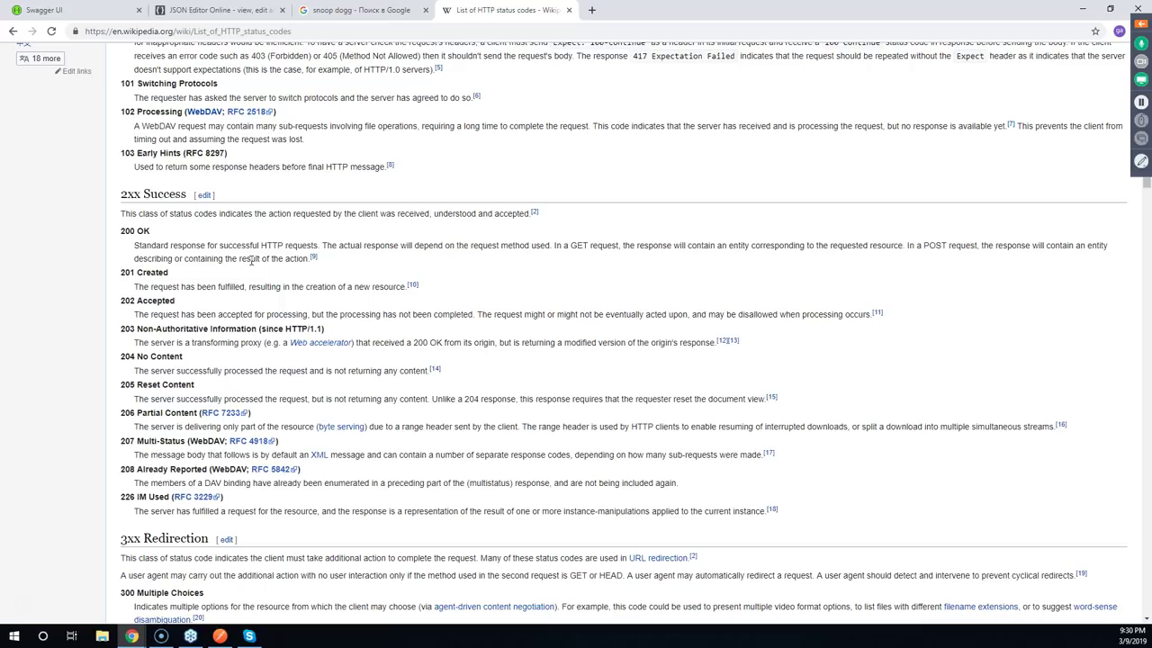
Return to Swagger UI and collapse the DELETE /pet/{petId} operation to view the list of pet endpoints
left_click(80, 11)
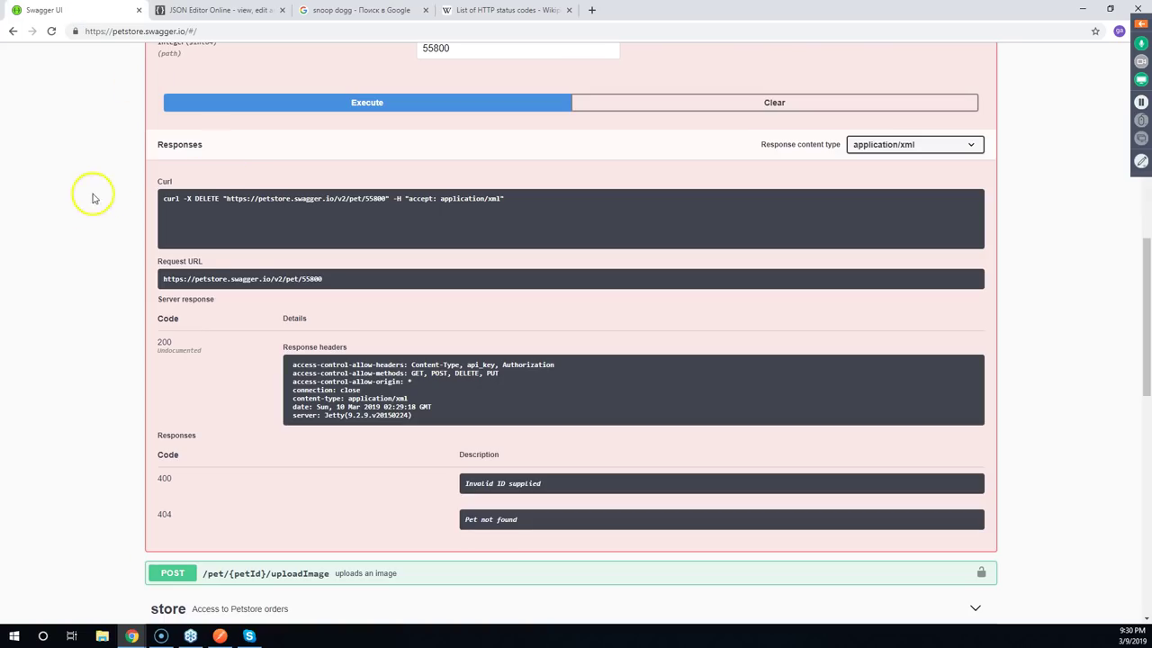
scroll(270, 231, "up", 3)
left_click(270, 195)
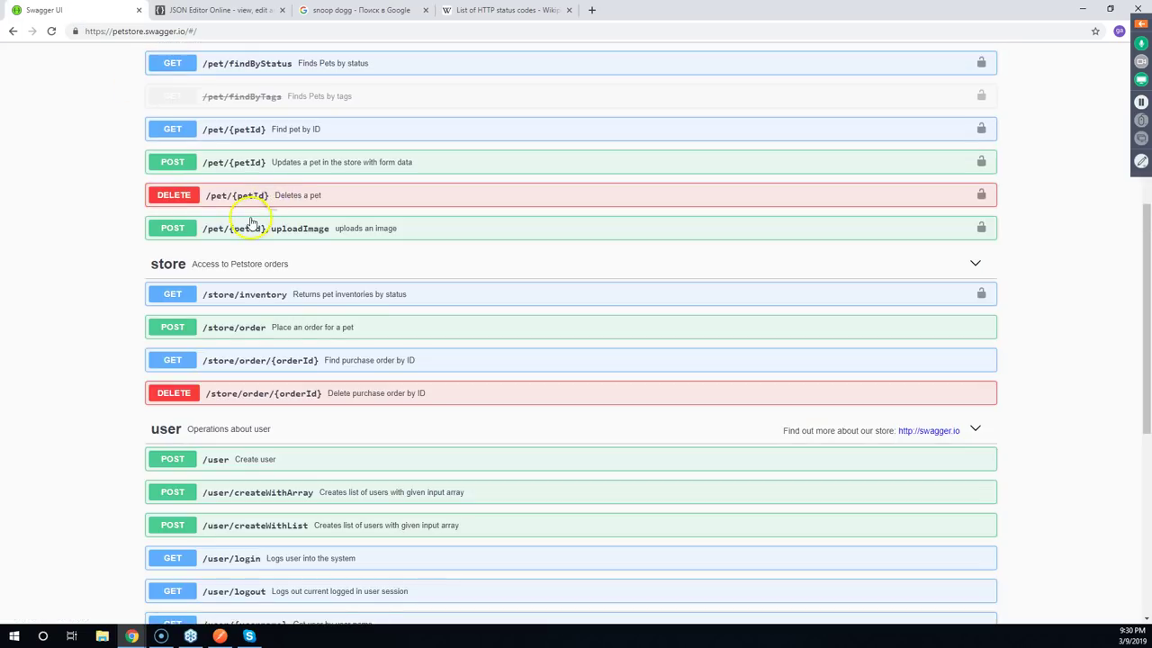
scroll(252, 222, "up", 2)
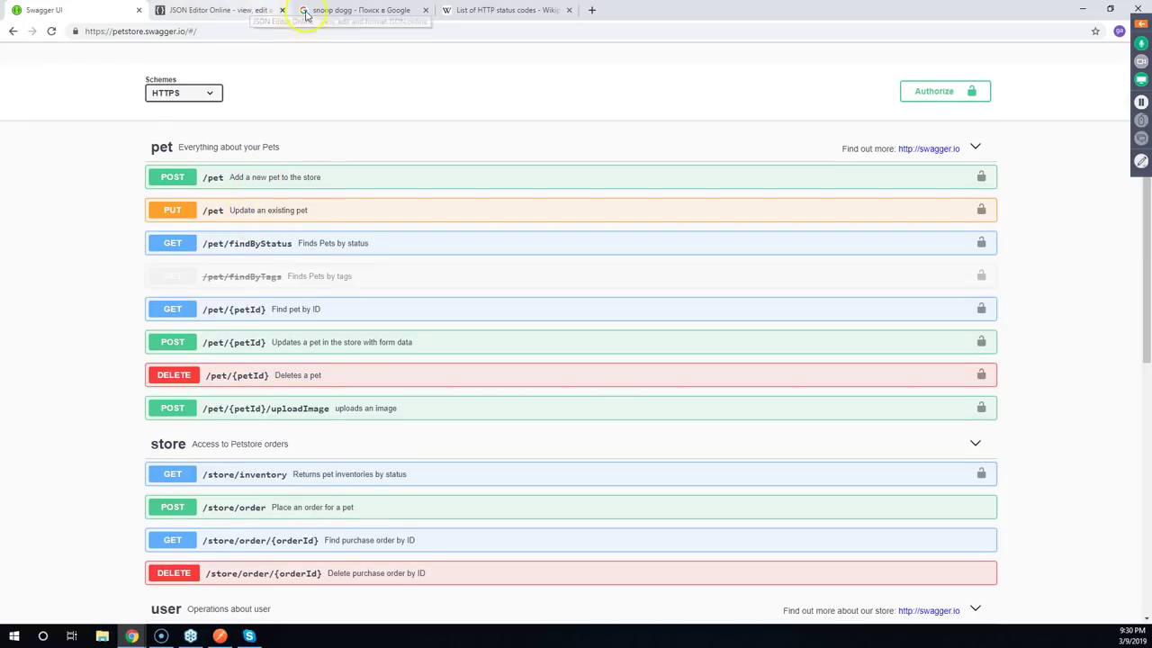
Go back to the Wikipedia status code list, highlight the 201 Created entry and examine the other 2xx codes
left_click(463, 10)
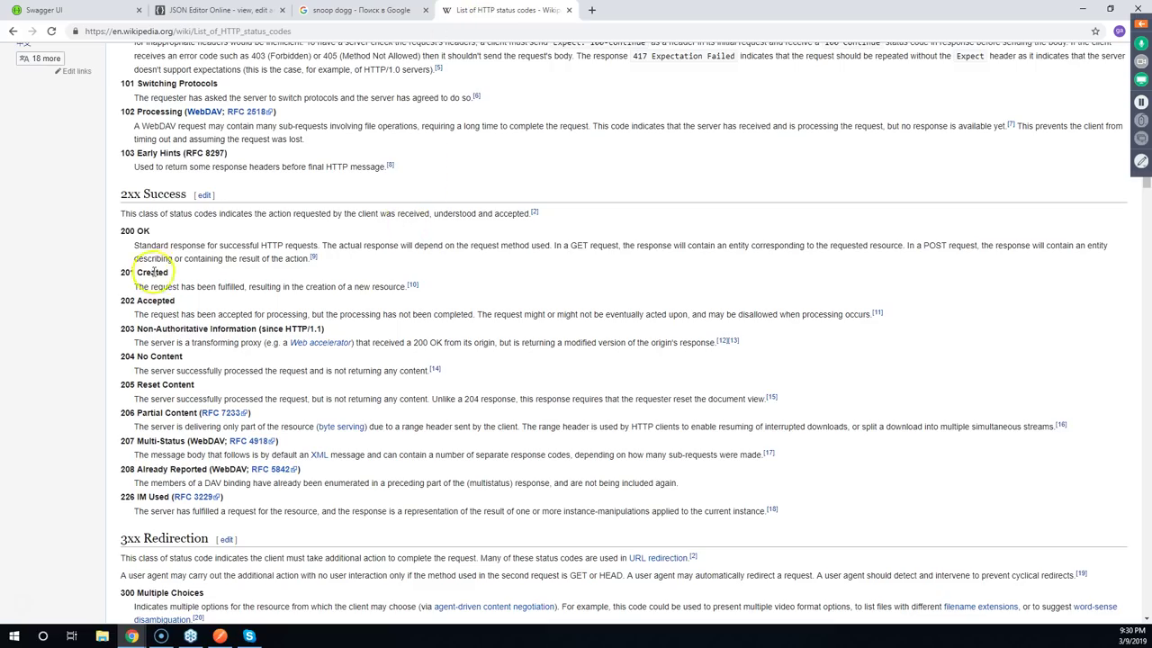
left_click_drag(170, 272, 121, 272)
left_click(122, 272)
left_click_drag(116, 271, 171, 276)
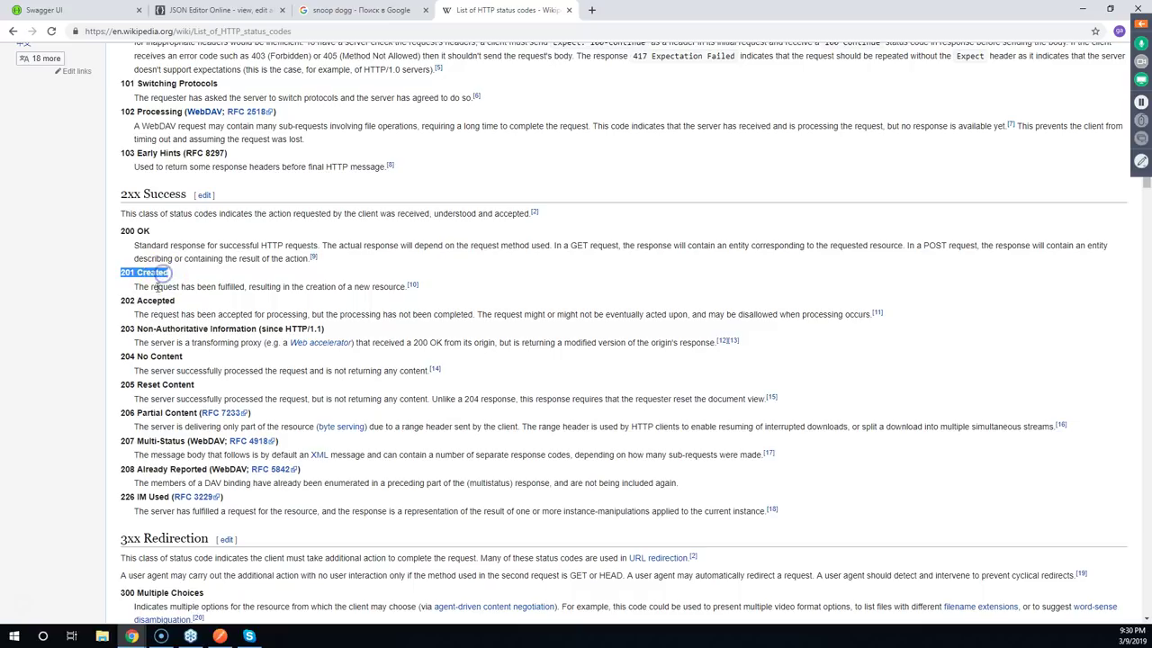
left_click(141, 356)
left_click(136, 343)
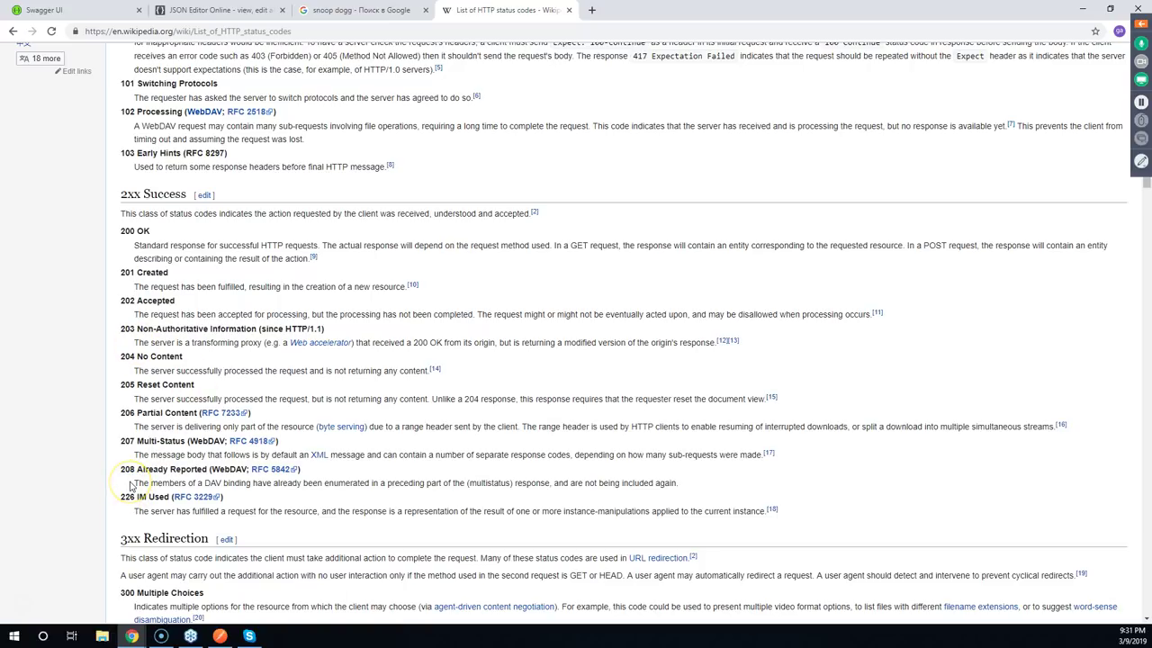
Highlight the 204 No Content entry in the 2xx Success section of the Wikipedia status code list
left_click(149, 389)
left_click_drag(161, 371, 121, 356)
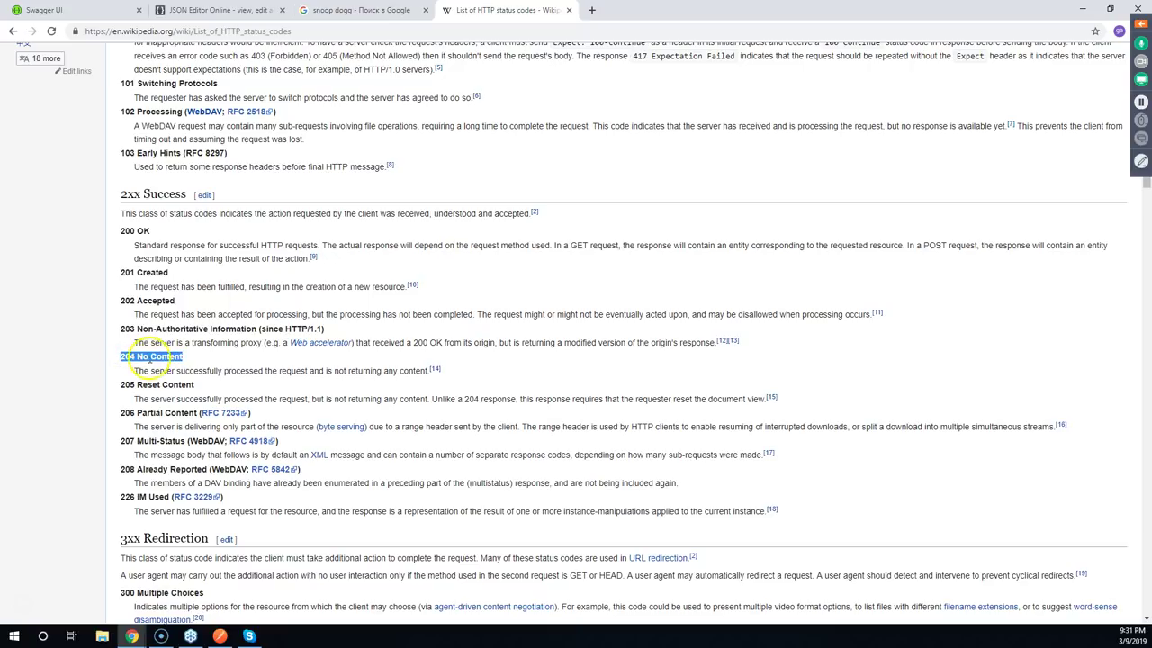
left_click(427, 457)
Read through the 3xx Redirection codes to the 4xx Client errors and preview the linked 403 Forbidden article
scroll(437, 300, "down", 2)
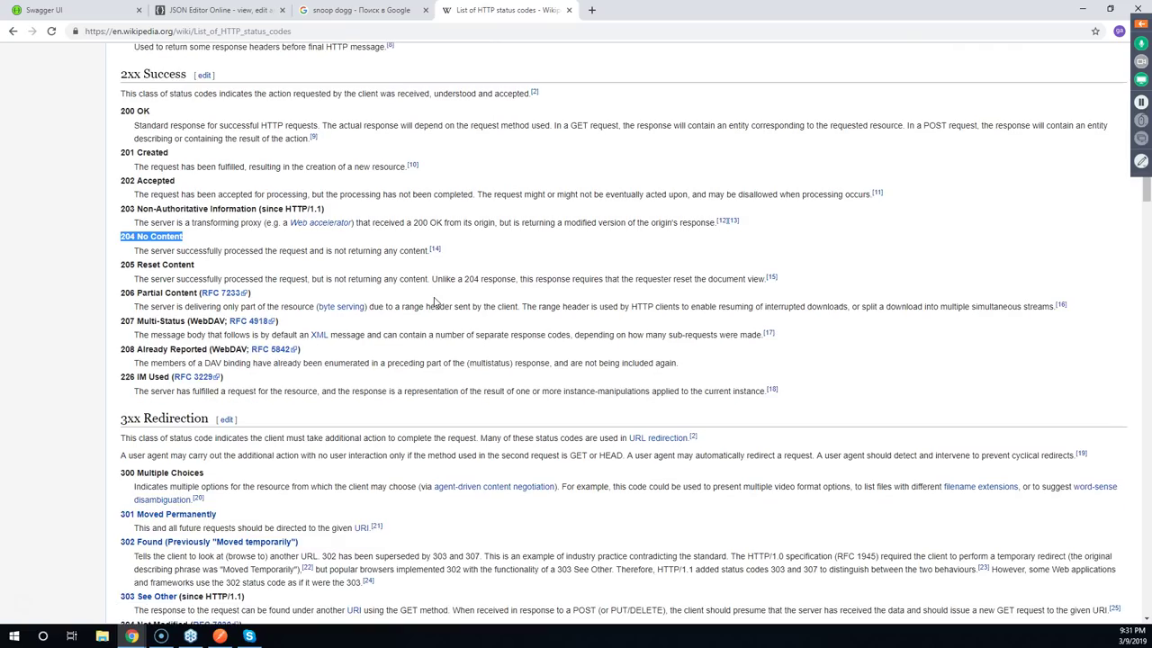
scroll(435, 302, "down", 5)
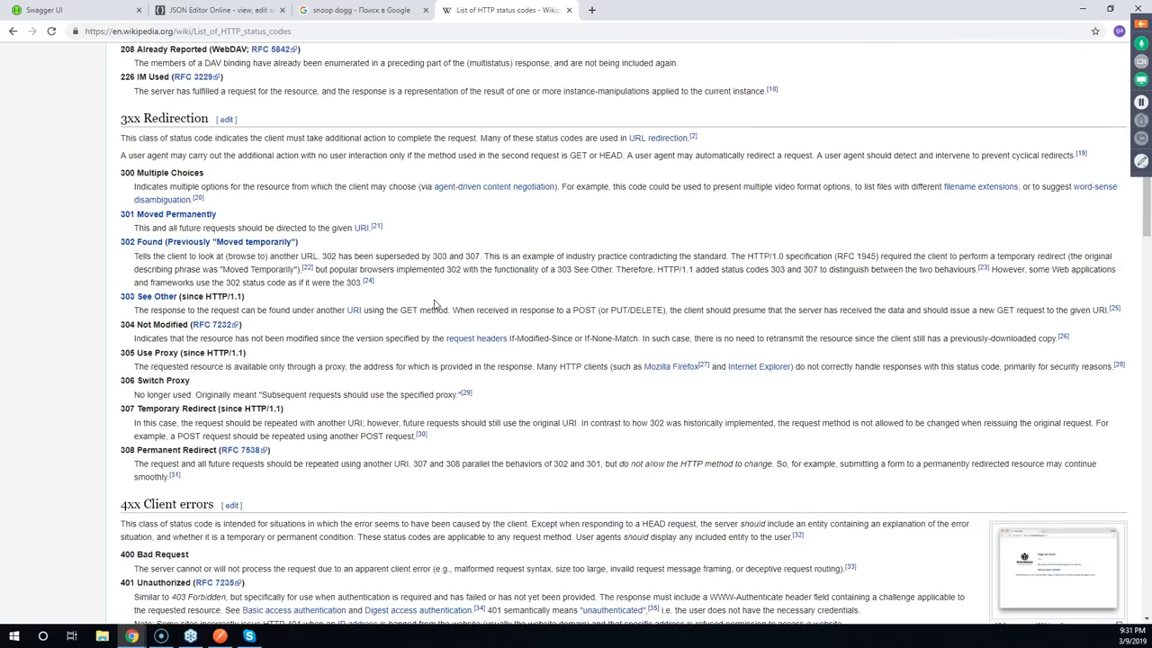
scroll(434, 300, "down", 2)
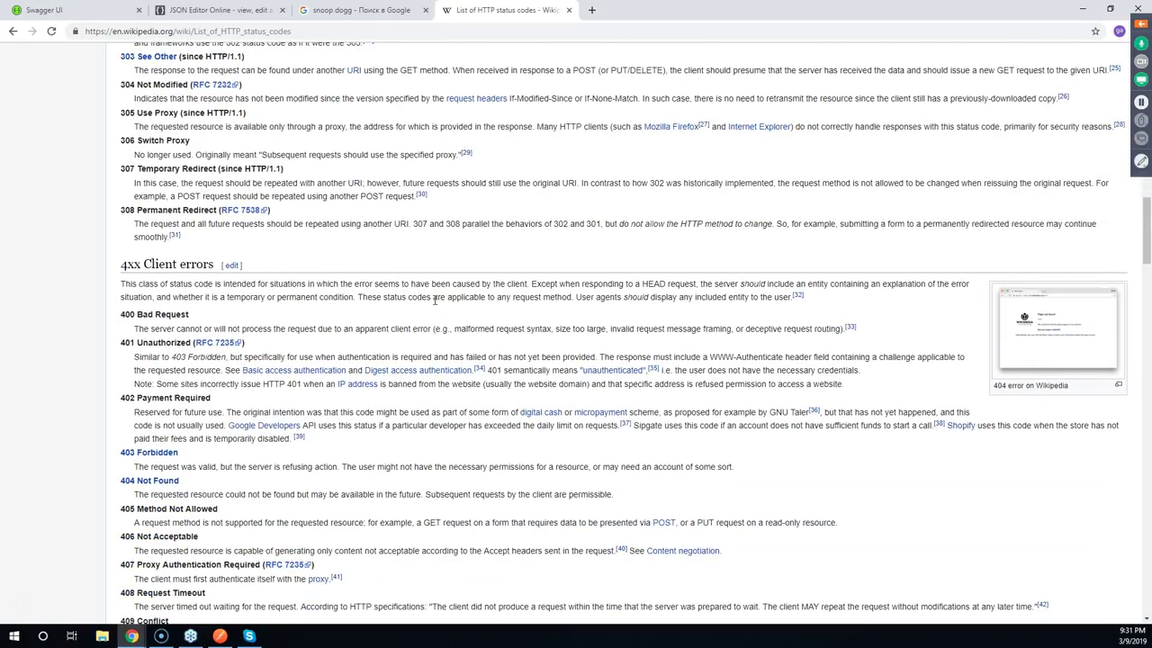
scroll(435, 299, "down", 2)
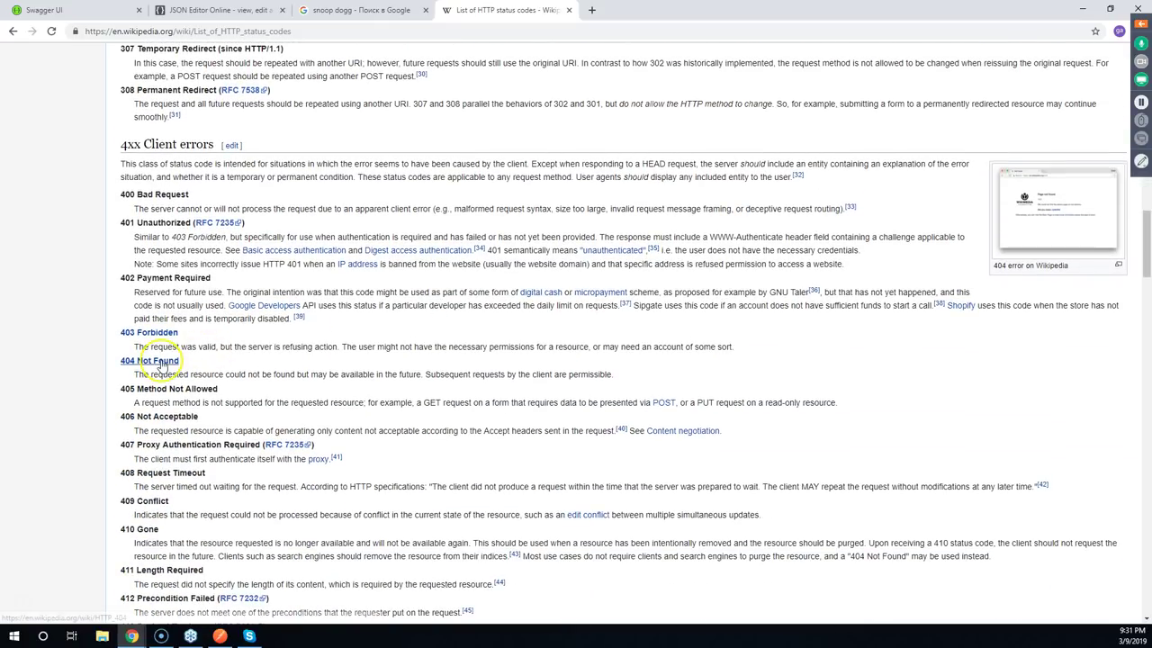
mouse_move(162, 364)
mouse_move(136, 339)
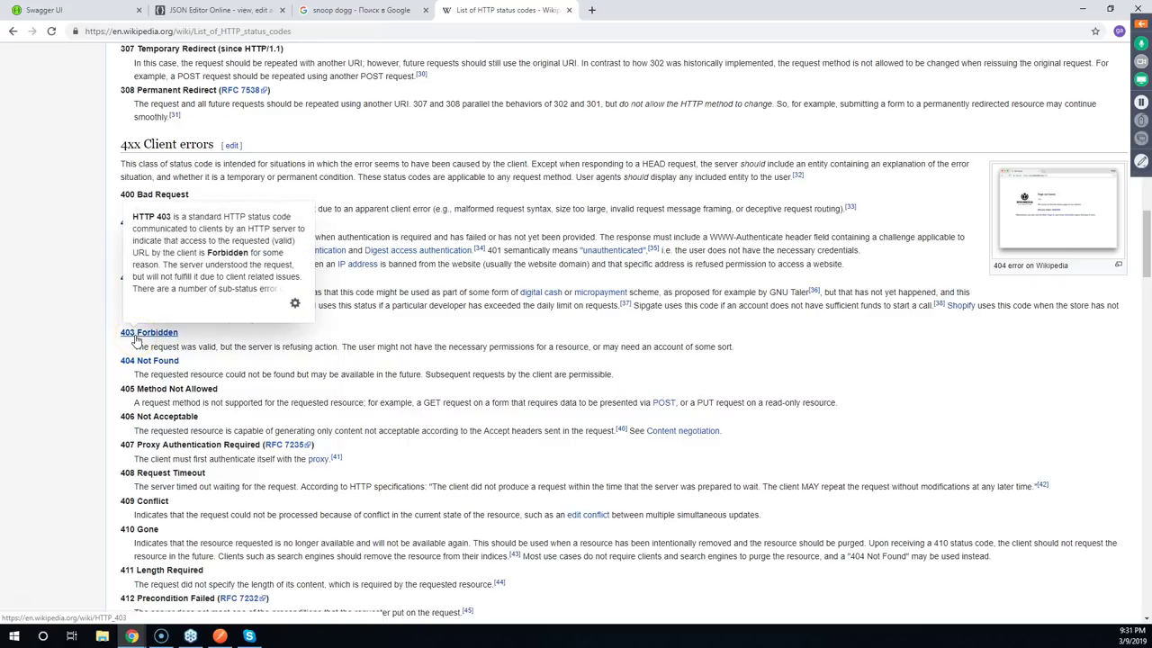
Return to Swagger UI and review the list of pet endpoints
left_click(81, 10)
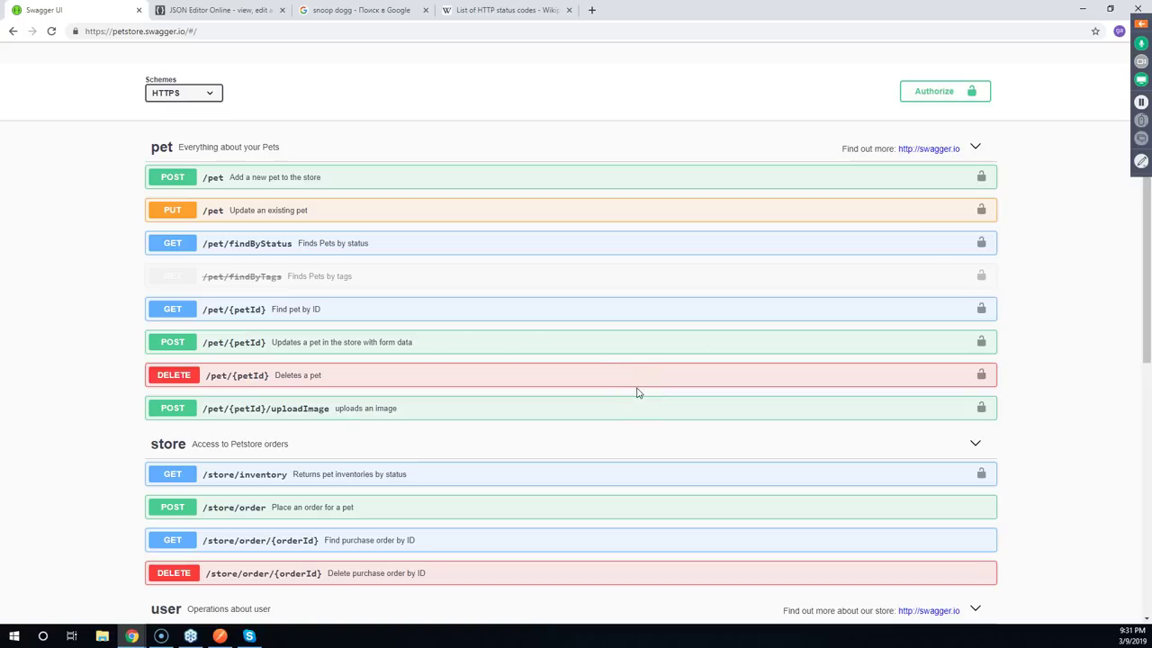
left_click(222, 336)
left_click_drag(85, 339, 27, 342)
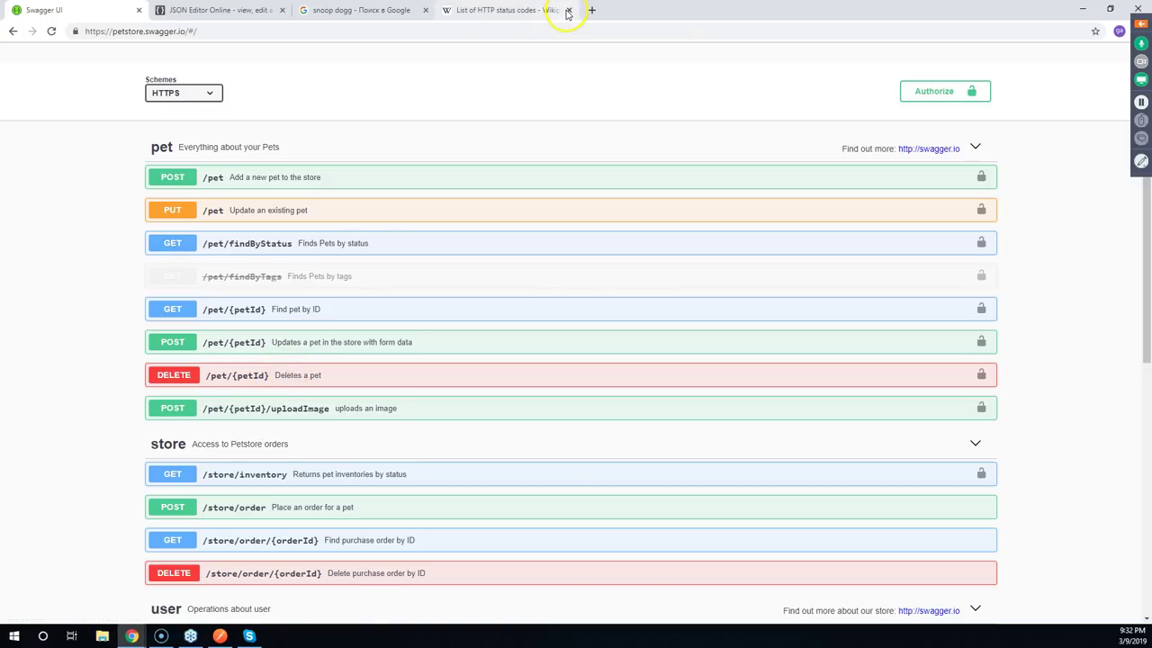
Go back to the Wikipedia status code list and examine the remaining 4xx Client errors and the 5xx Server errors
left_click(530, 11)
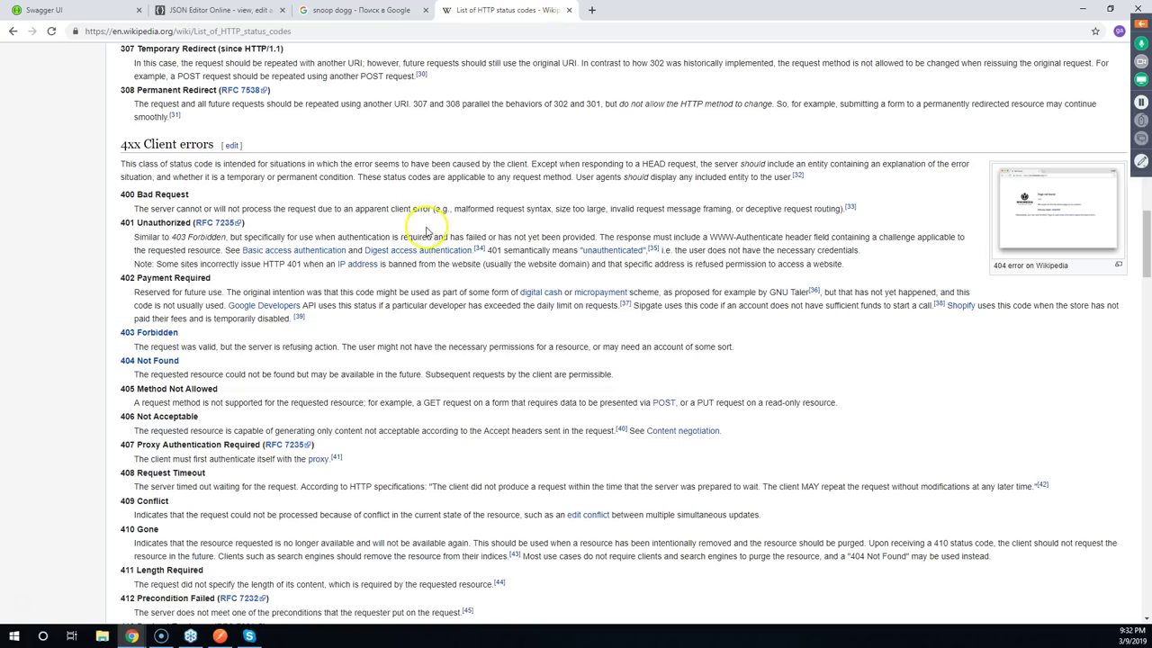
scroll(427, 232, "down", 3)
scroll(429, 234, "down", 4)
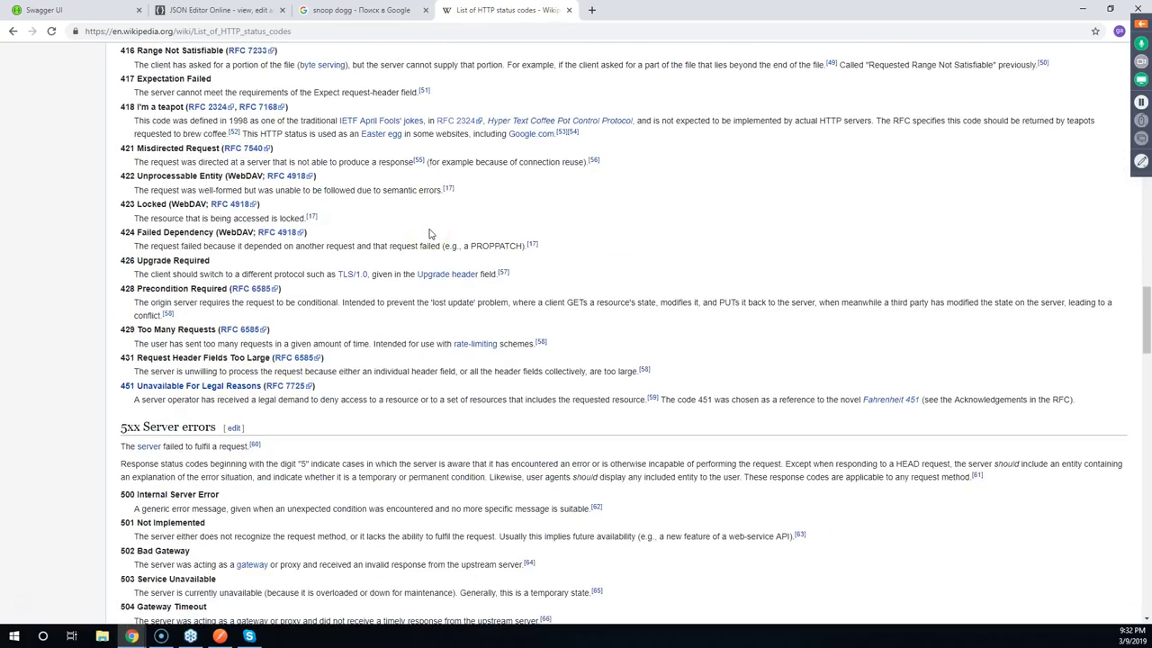
scroll(429, 234, "up", 3)
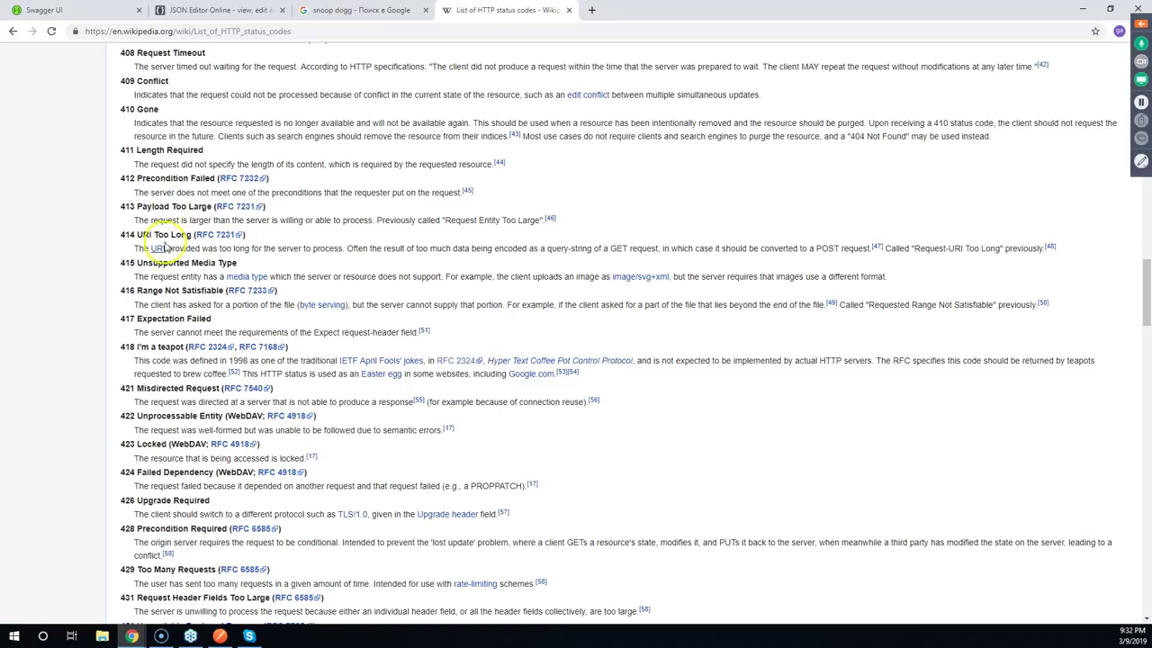
scroll(162, 270, "down", 5)
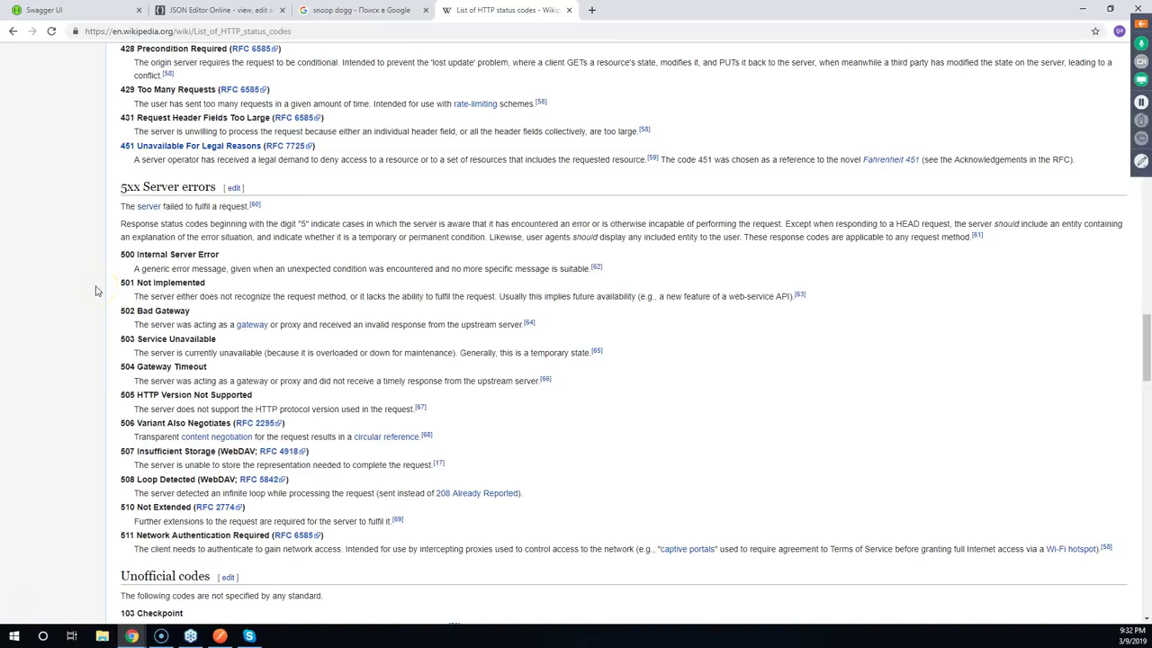
scroll(101, 284, "up", 5)
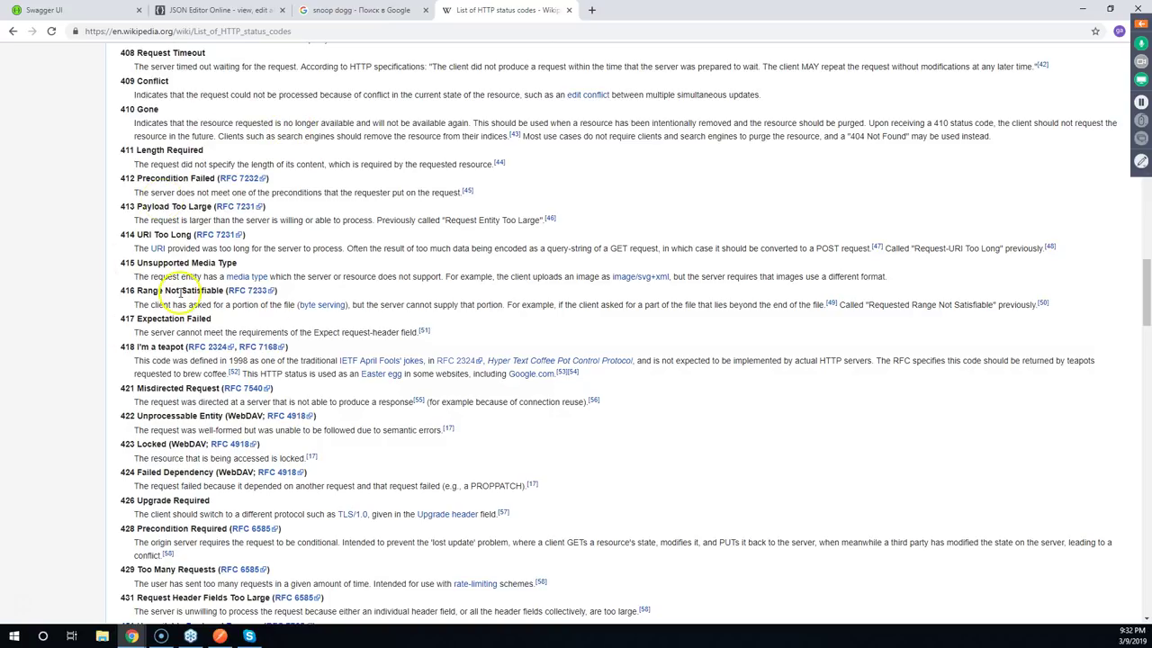
scroll(180, 297, "down", 4)
scroll(180, 297, "down", 1)
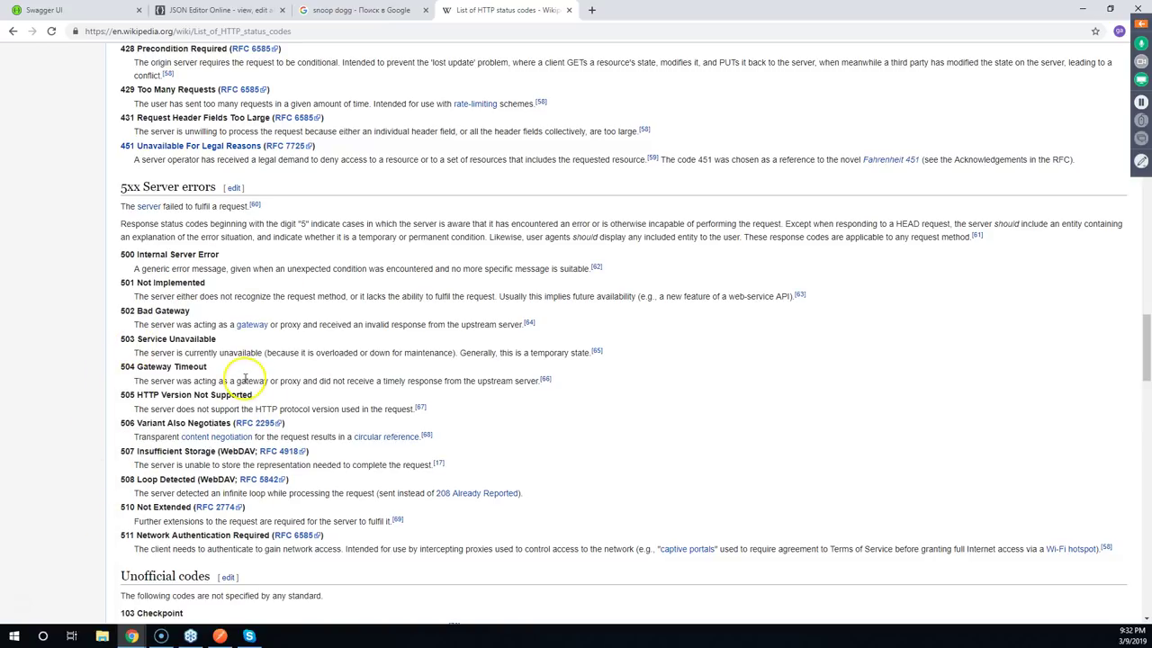
scroll(244, 374, "down", 1)
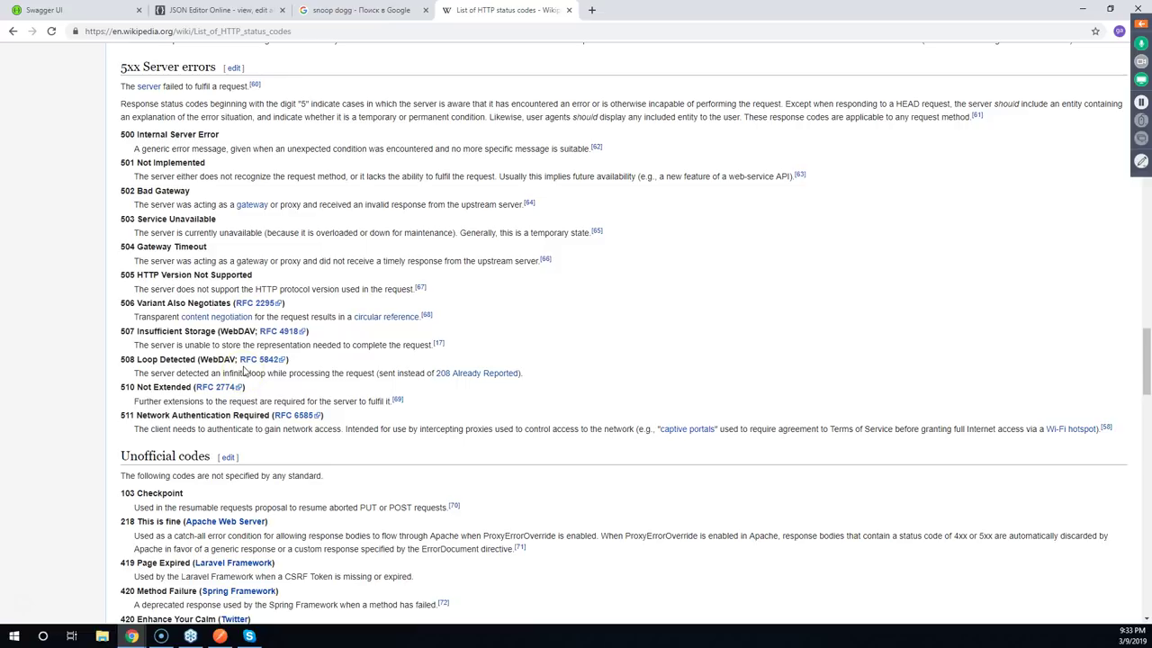
scroll(244, 374, "up", 6)
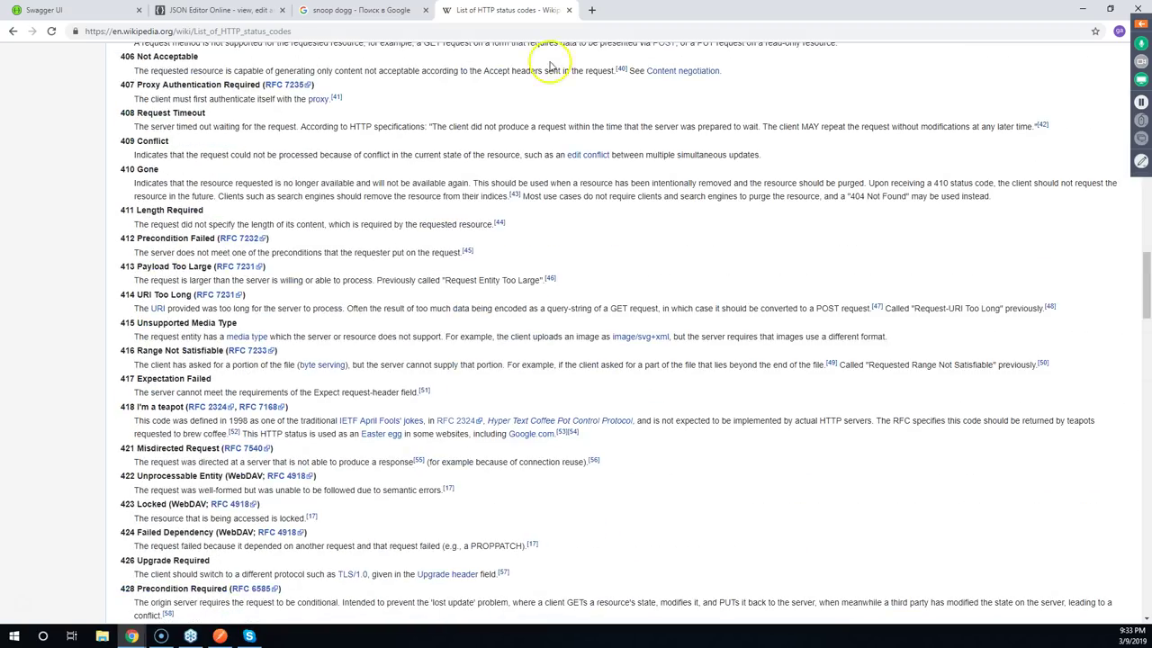
Close the Wikipedia and Google image search pages and look over the store, user and Models sections in Swagger UI
left_click(570, 10)
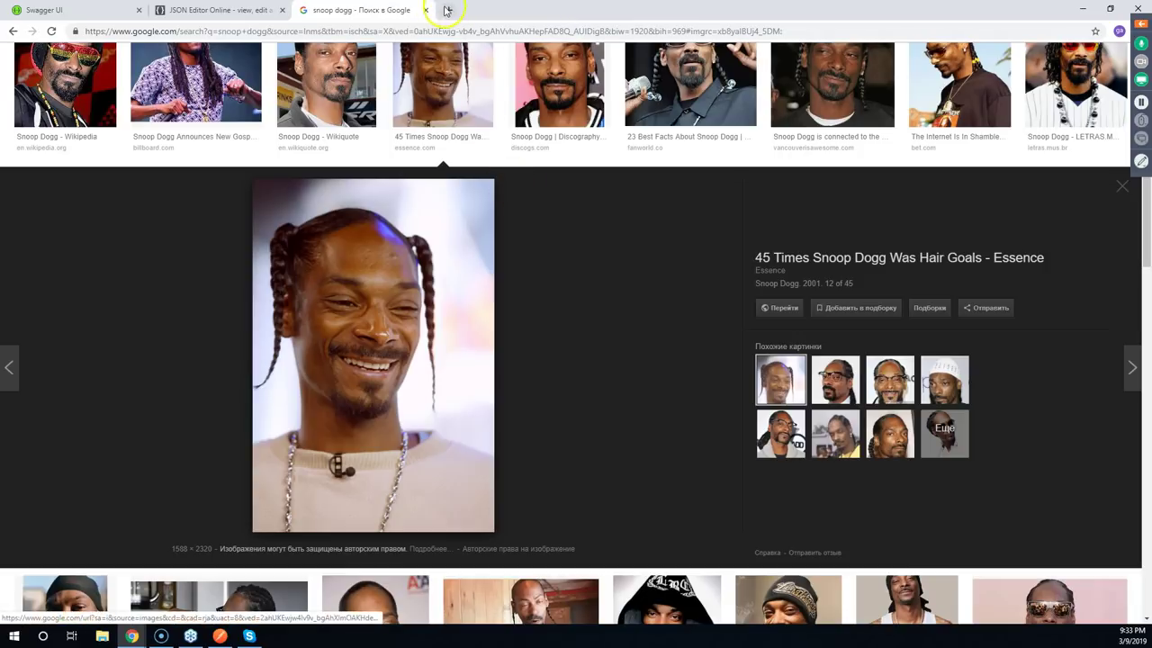
left_click(427, 10)
left_click(97, 10)
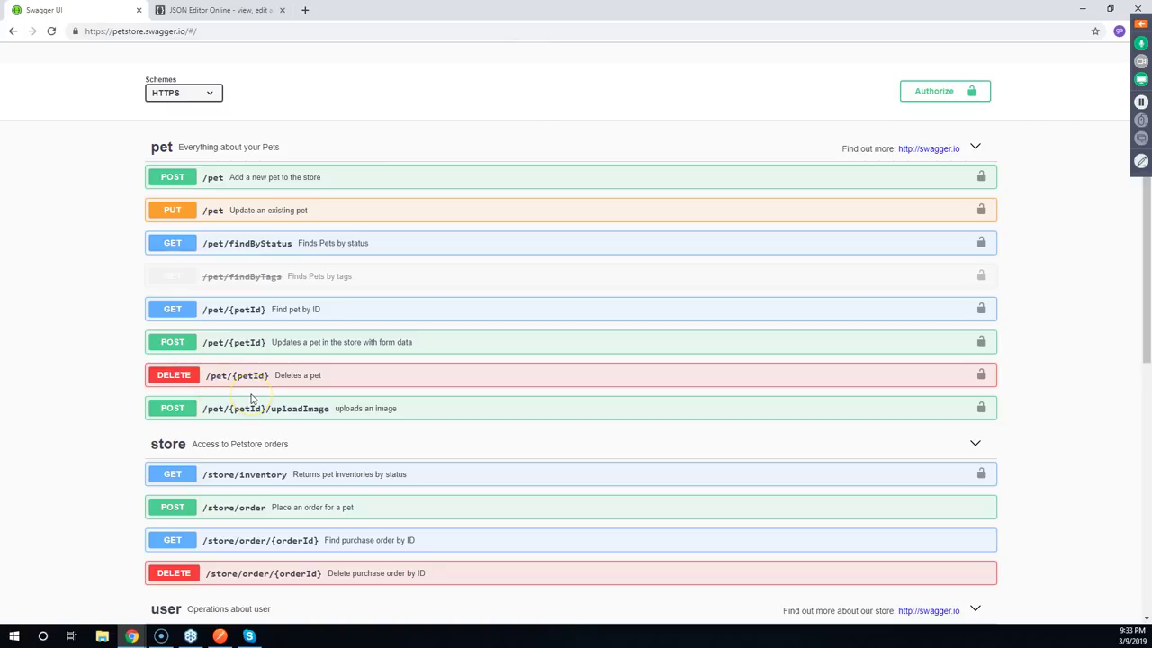
scroll(252, 399, "down", 7)
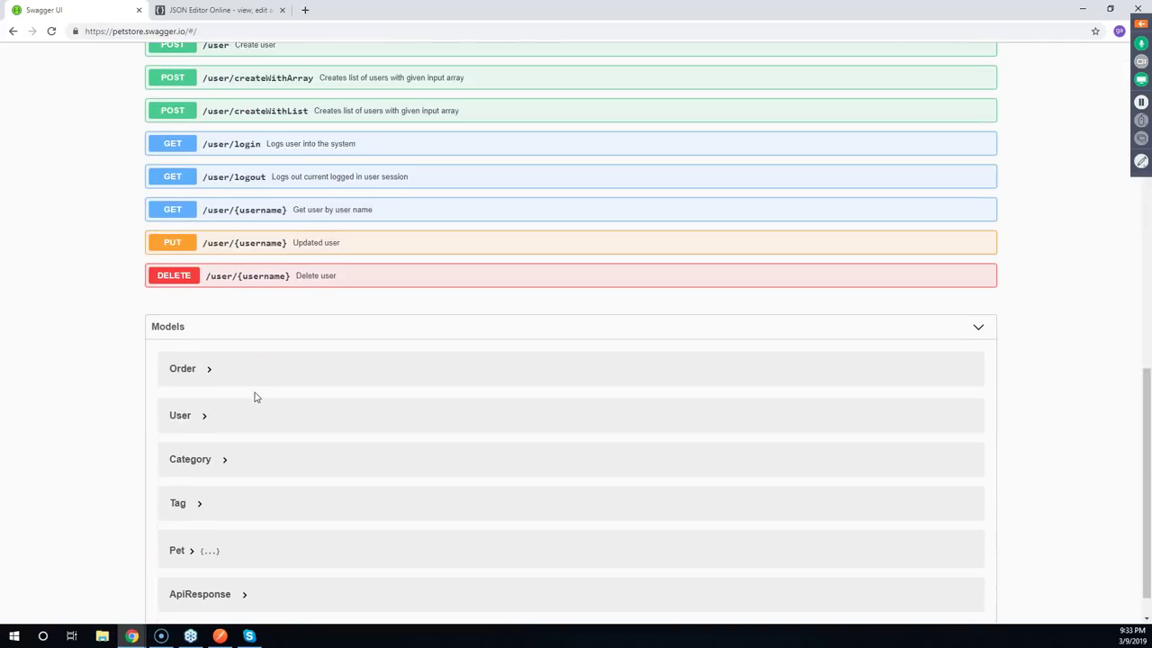
scroll(255, 397, "up", 3)
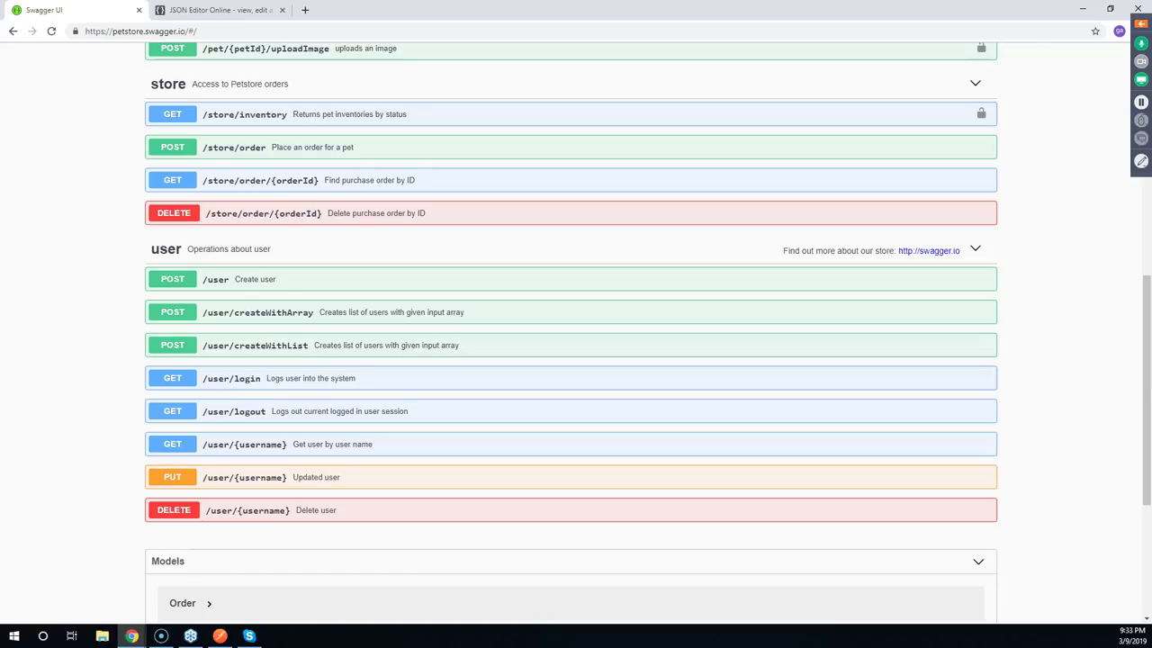
Expand the GoToWebinar control panel to check the session and attendees, and collapse it again
key("alt+Tab")
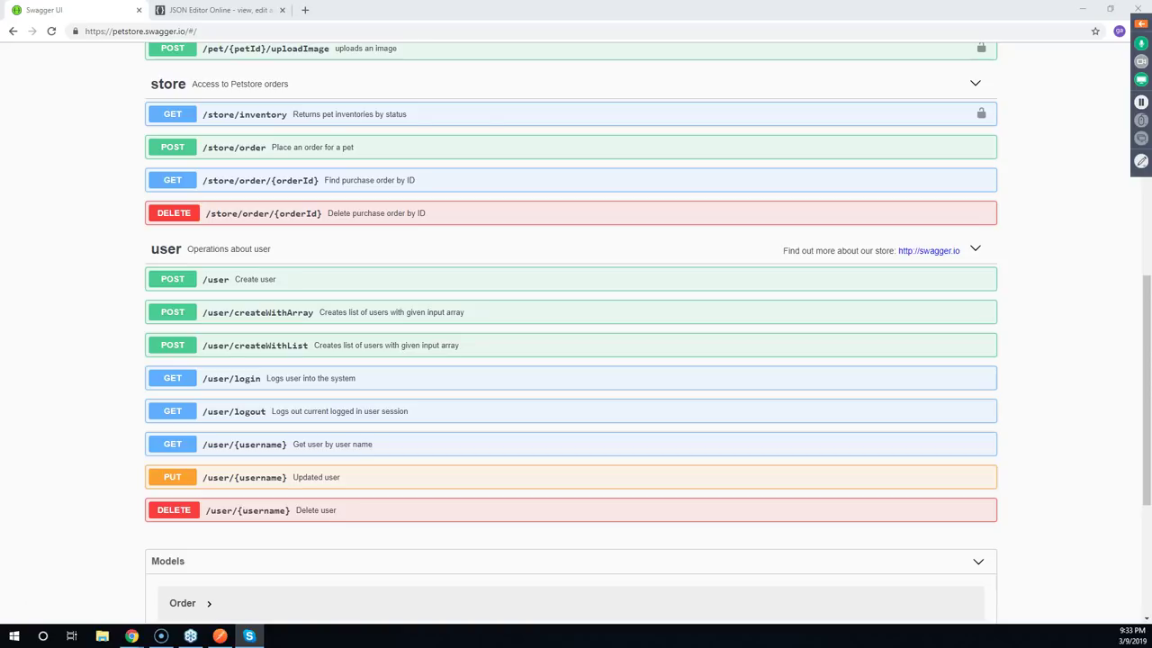
left_click(1140, 25)
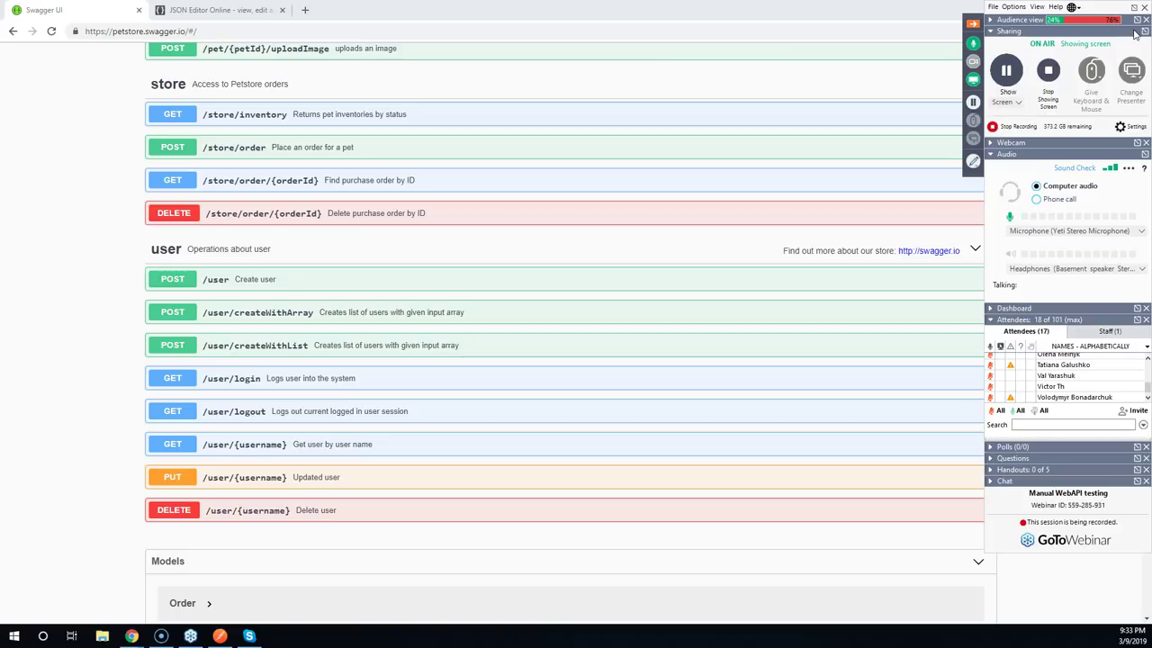
left_click(973, 27)
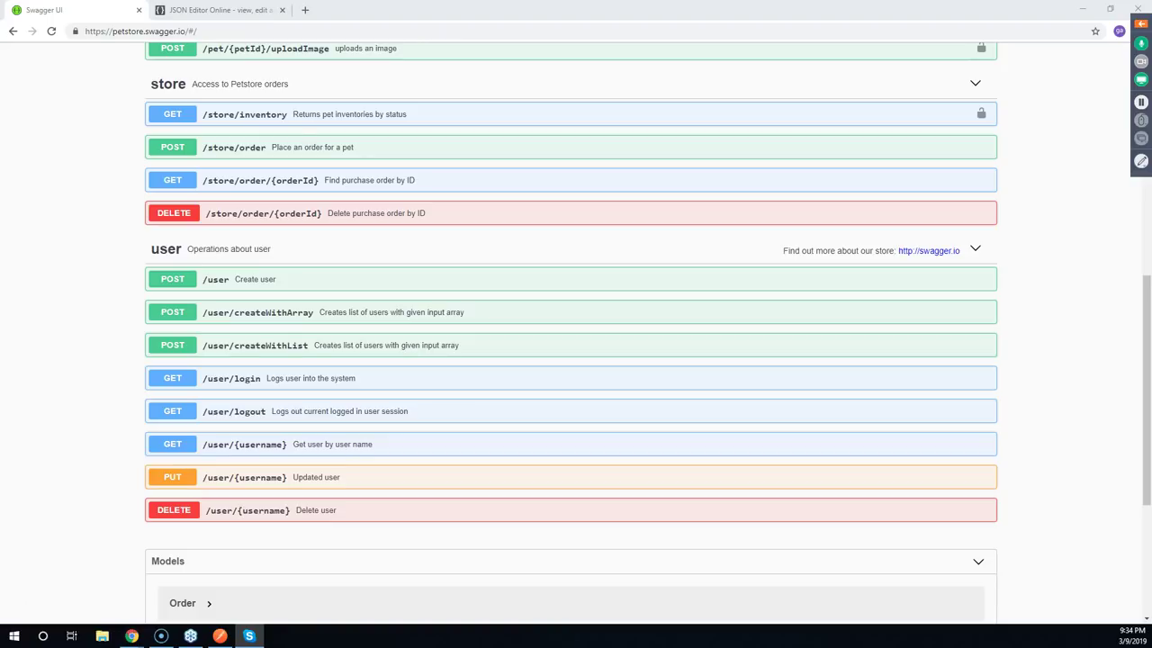
Open a blank browser tab and return to the Swagger Petstore page to view its pet and store endpoints
scroll(445, 406, "up", 6)
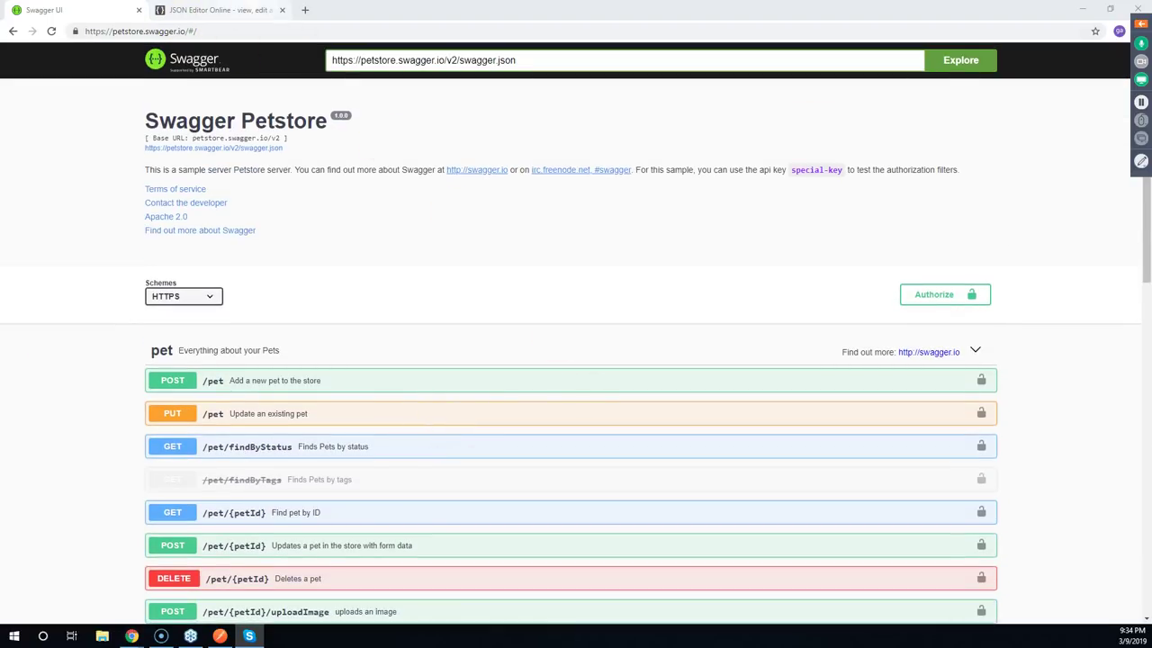
left_click(283, 13)
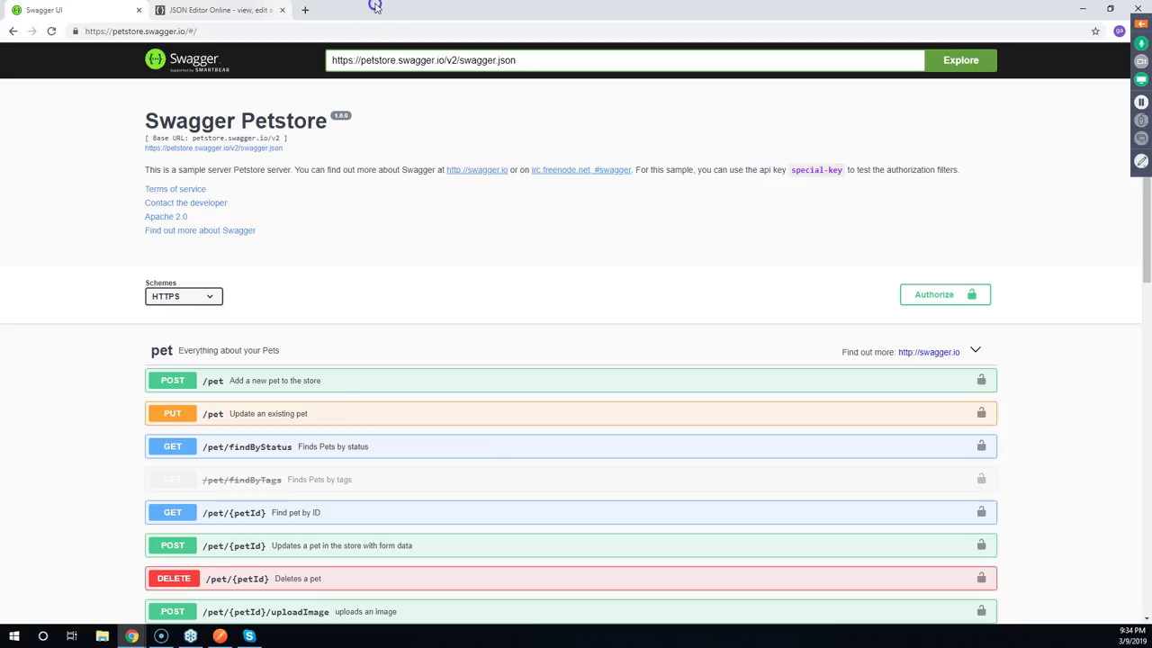
left_click(305, 10)
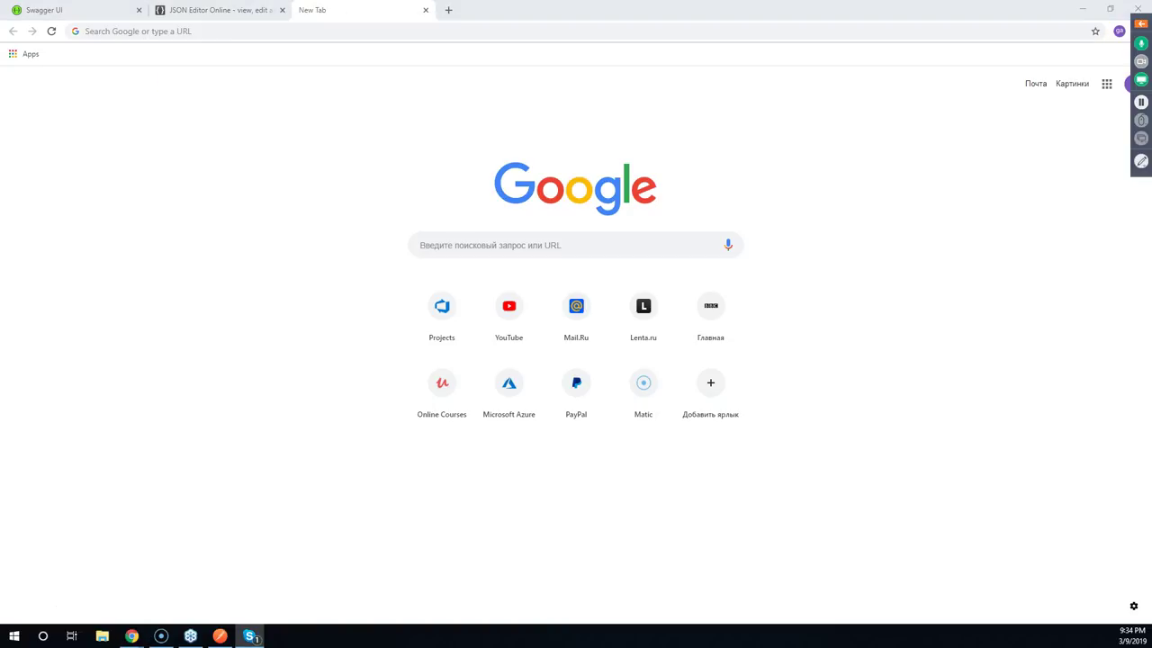
left_click(74, 14)
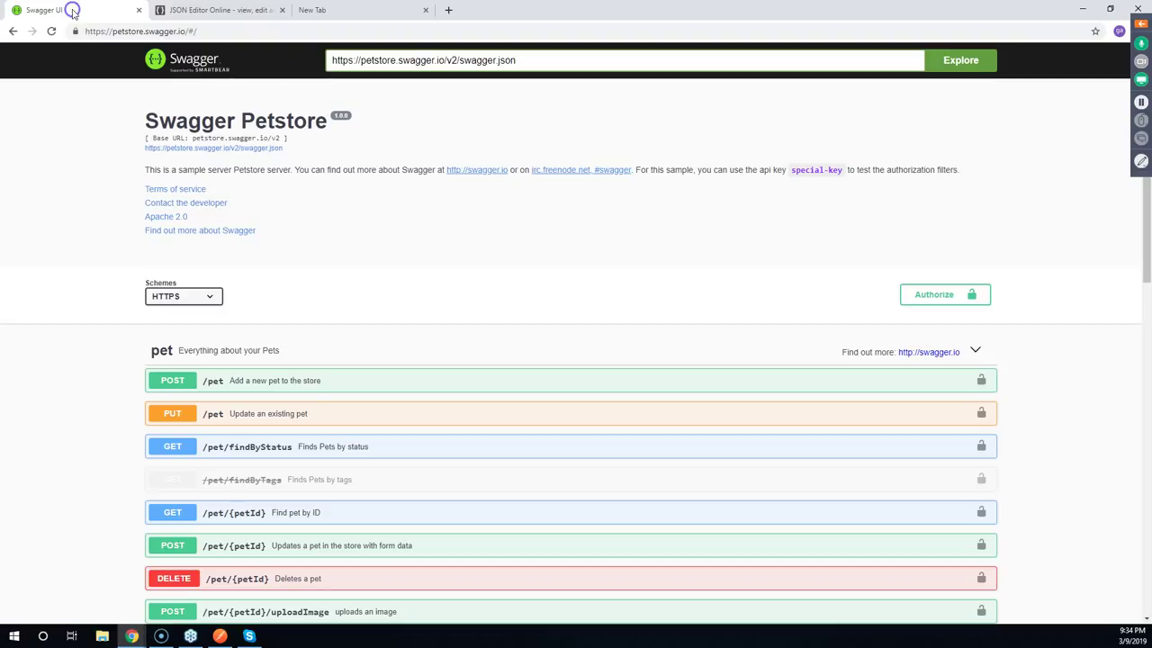
scroll(81, 192, "down", 3)
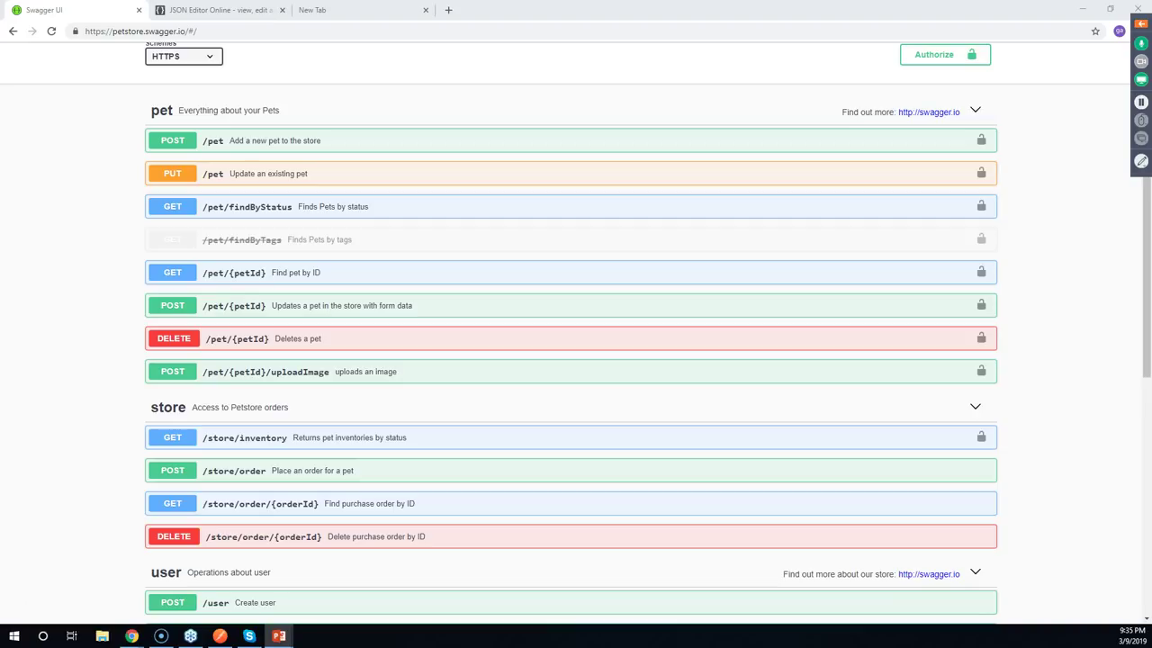
Switch to the WebAPI PowerPoint slideshow and advance to the Architecture of Web Applications slide
key("alt+Tab")
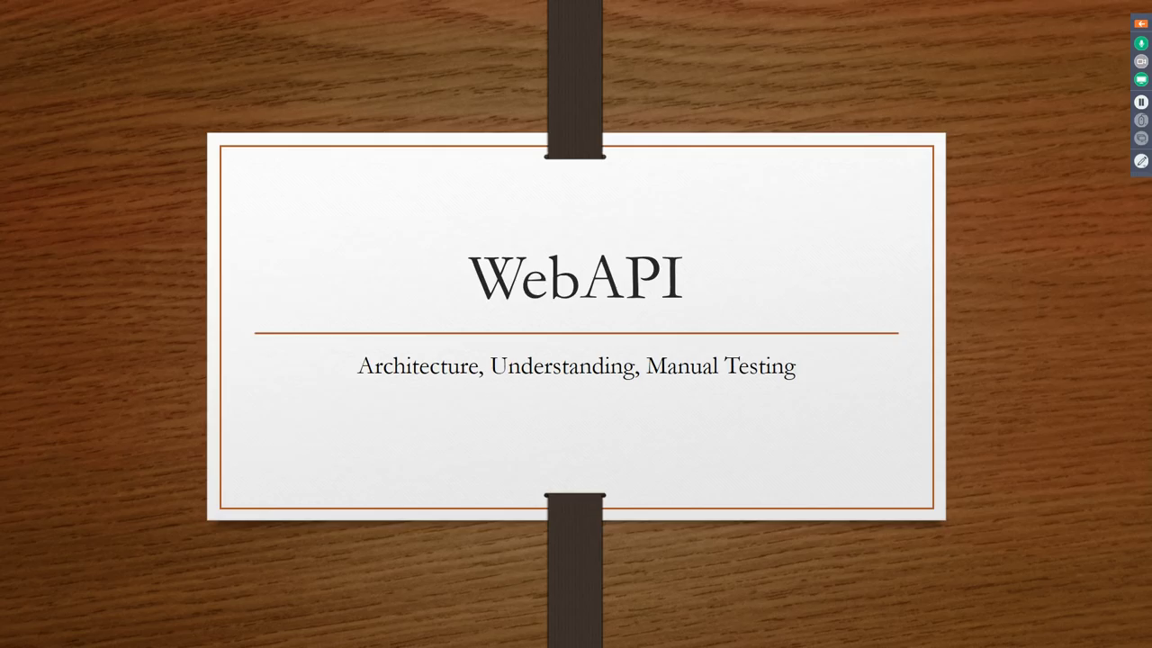
left_click(156, 560)
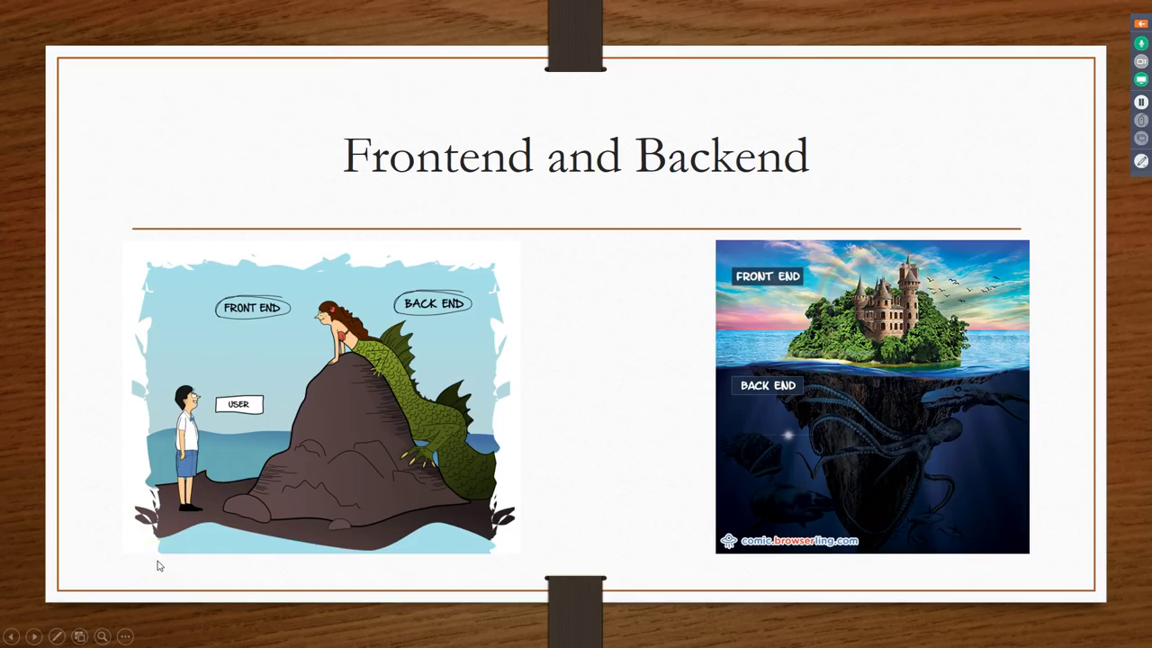
left_click(157, 564)
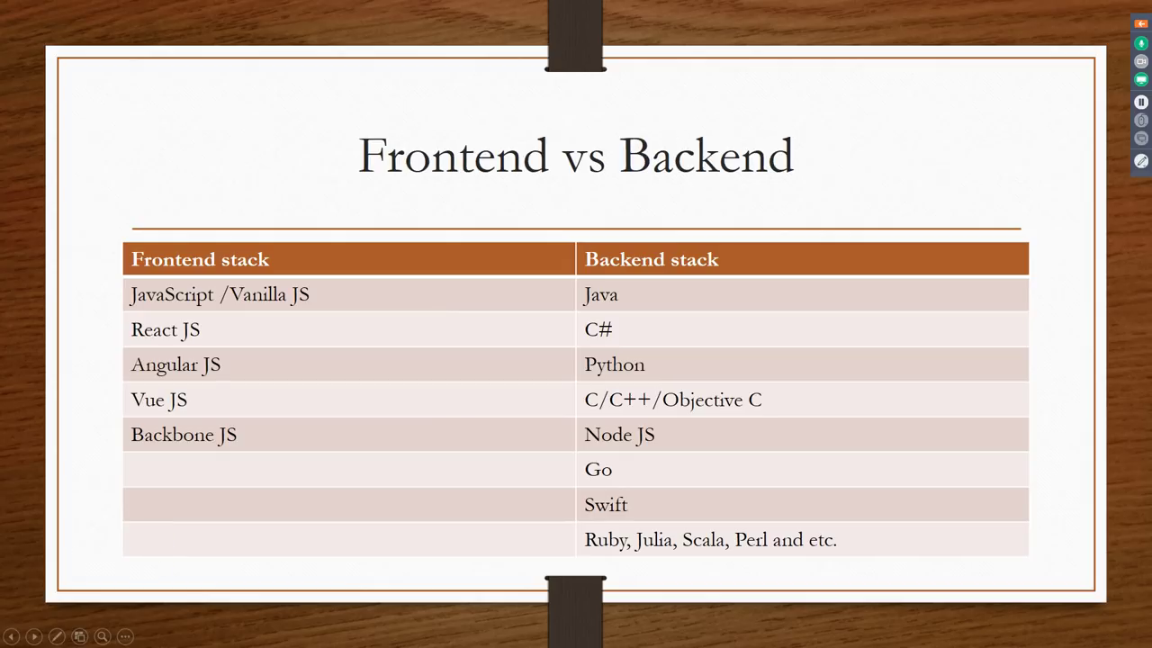
key("Right")
key("Right")
key("Left")
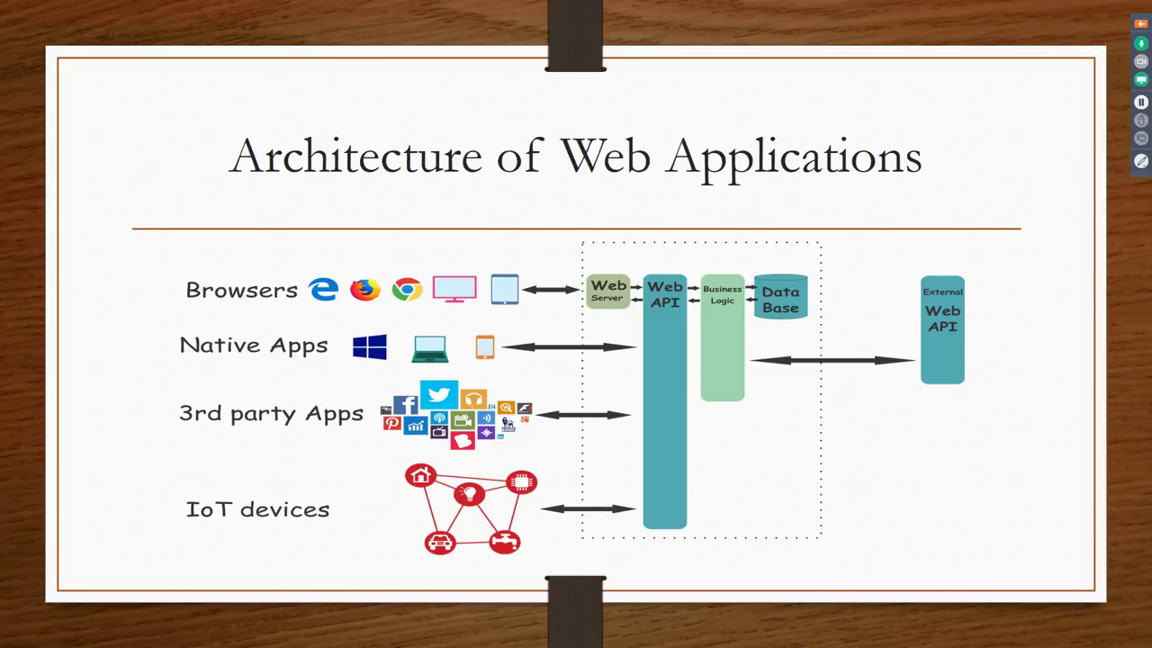
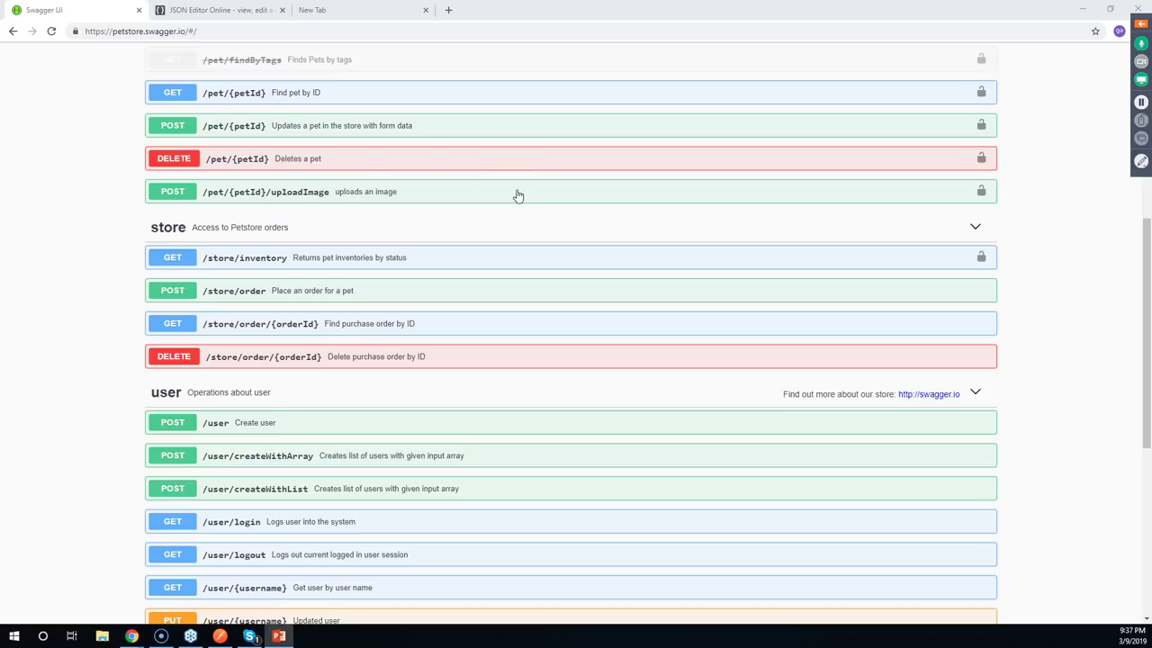
Examine the store and user operations in Swagger UI, including the login and logout endpoints
scroll(315, 148, "up", 3)
scroll(316, 148, "down", 6)
scroll(325, 166, "up", 1)
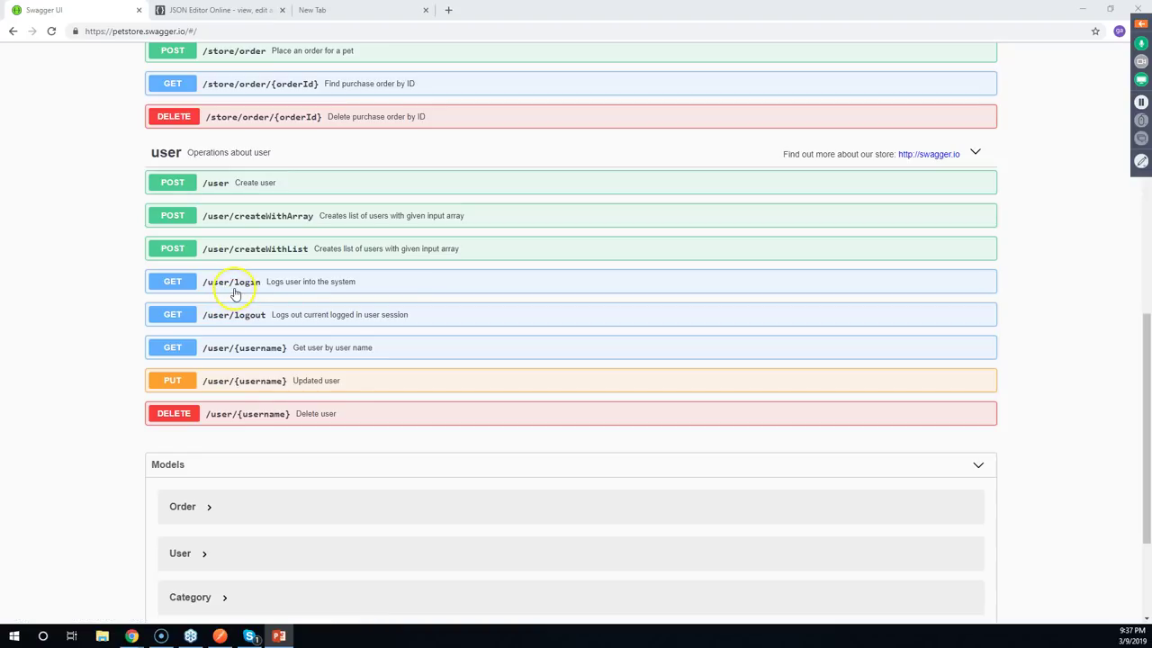
scroll(229, 302, "up", 1)
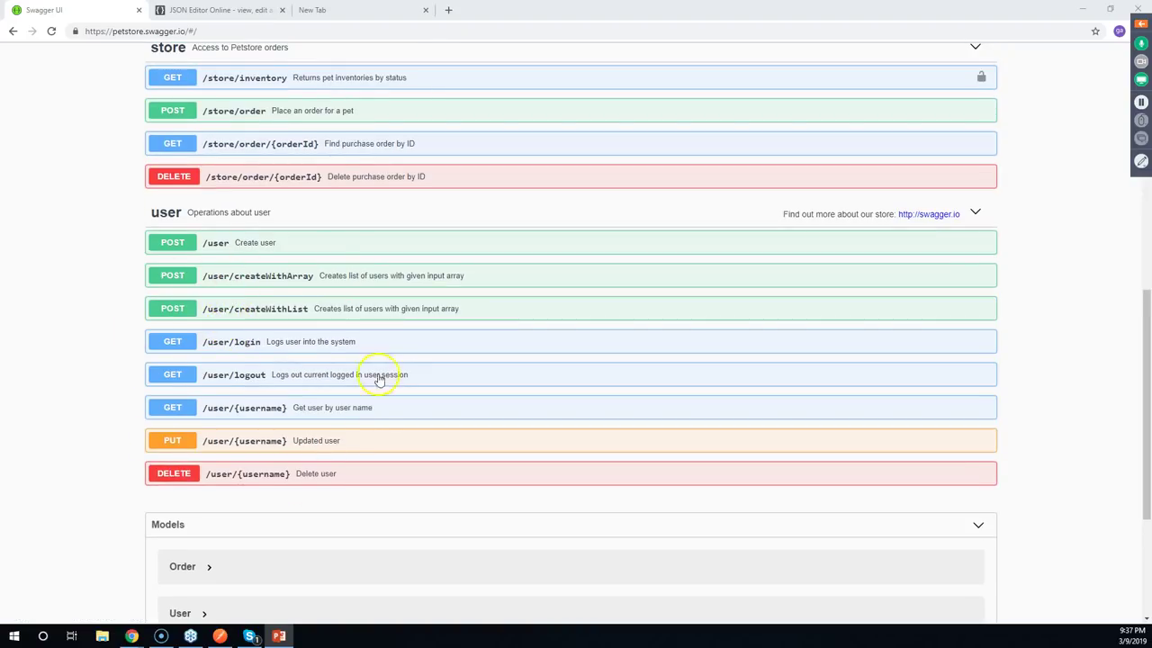
Expand the POST /user operation to view its body parameter and responses, and collapse it again
left_click(256, 250)
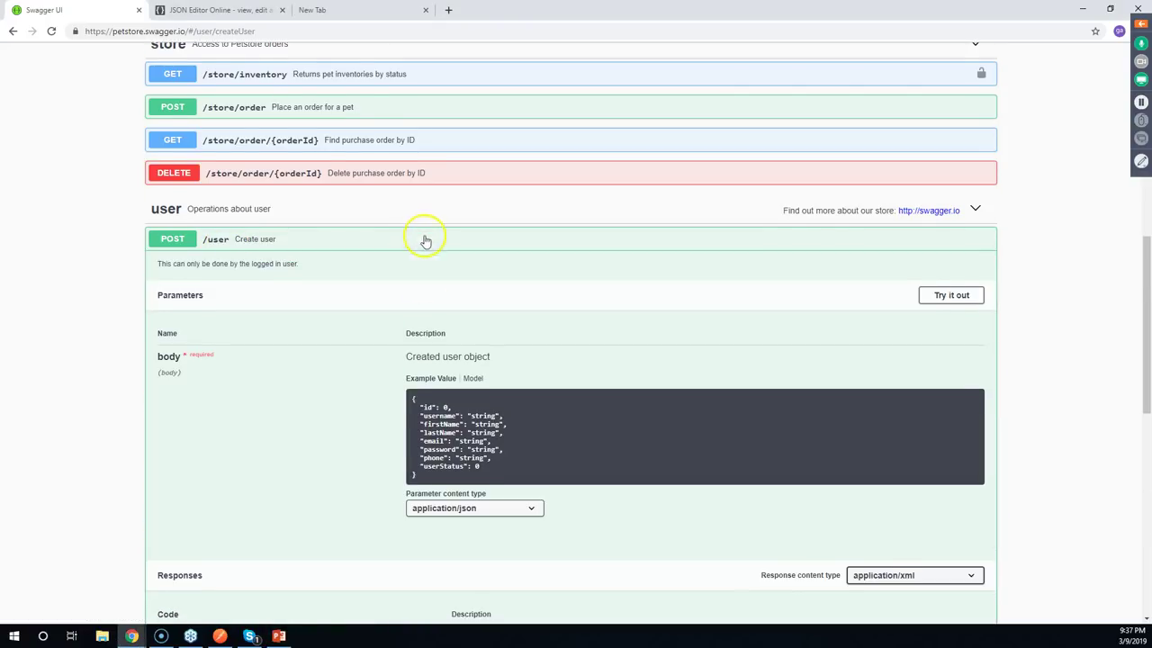
scroll(424, 234, "down", 3)
scroll(424, 232, "up", 1)
scroll(424, 236, "up", 1)
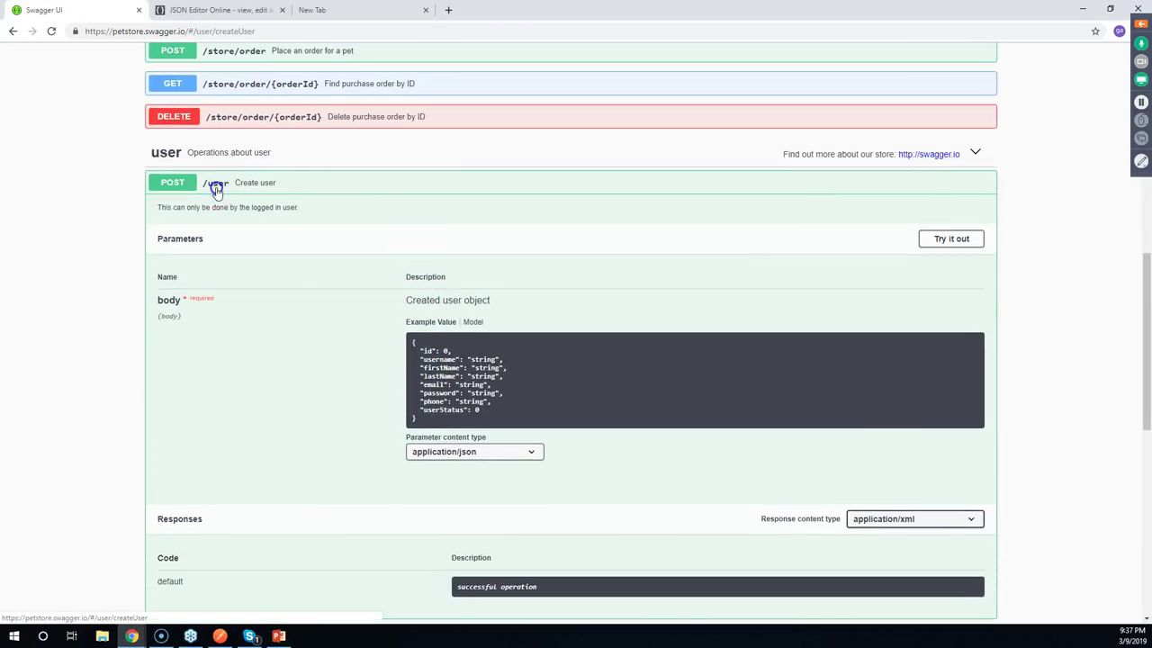
left_click(216, 187)
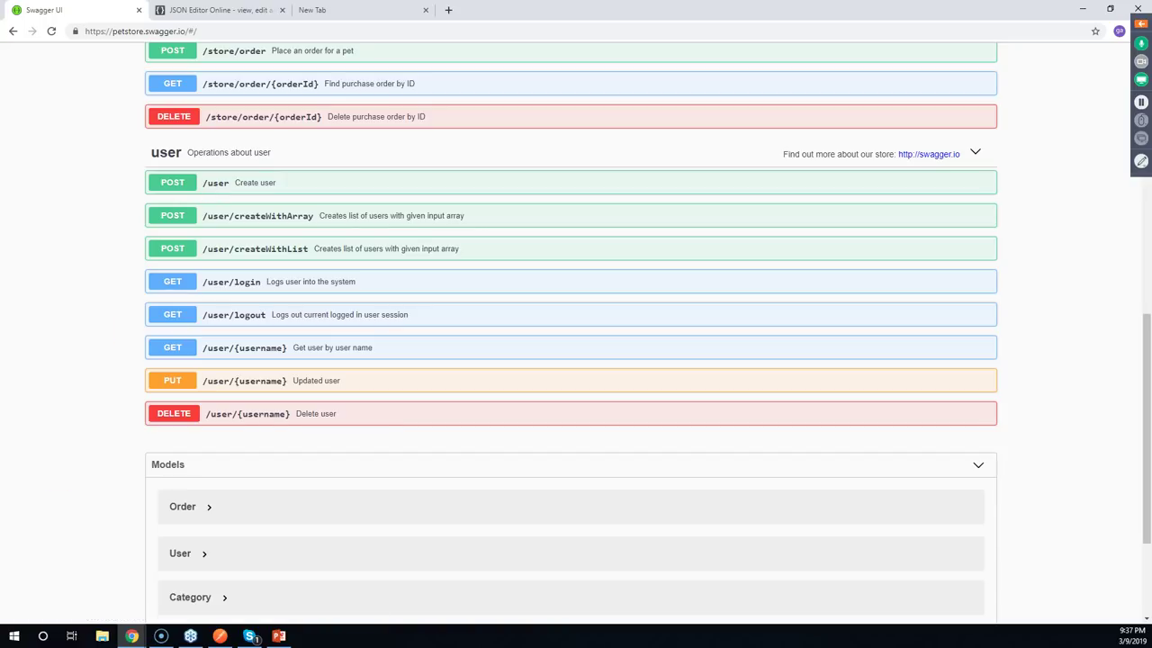
key("alt+Tab")
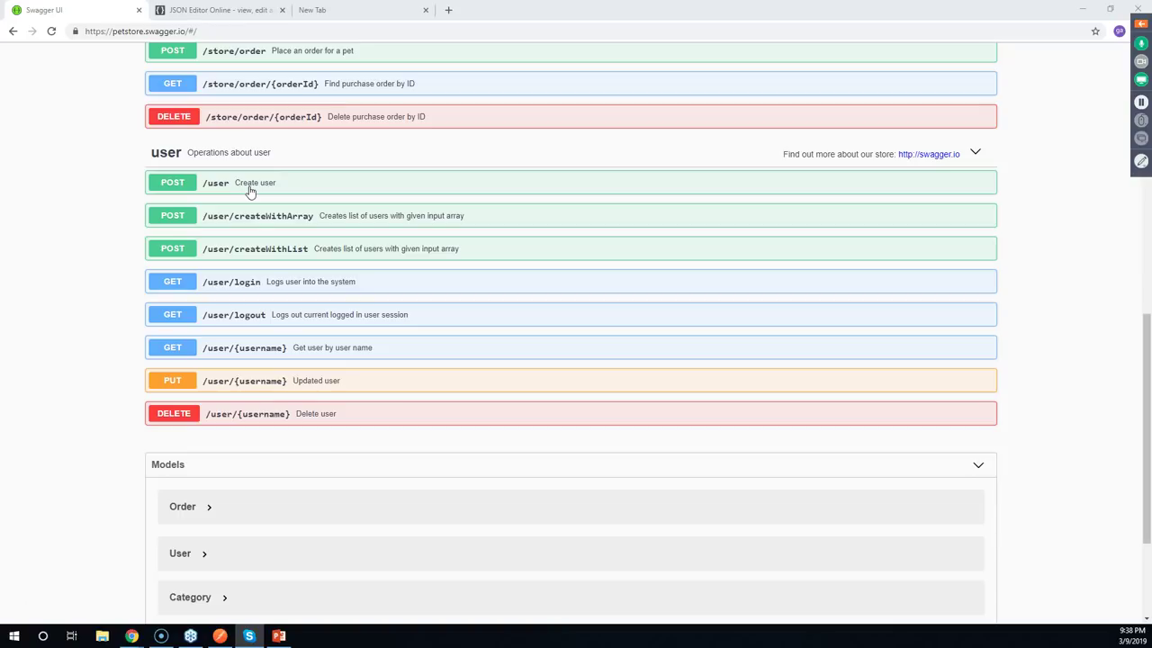
Expand the Pet model in the Models section and compare its fields with the listed operations
scroll(310, 378, "down", 2)
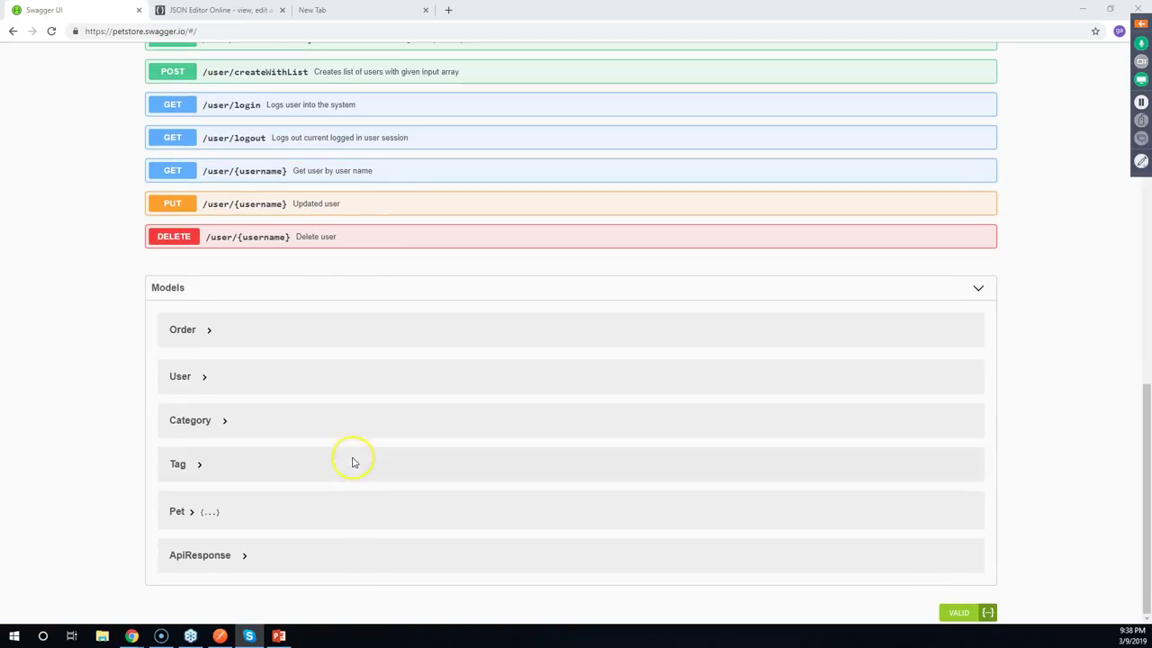
scroll(180, 473, "up", 4)
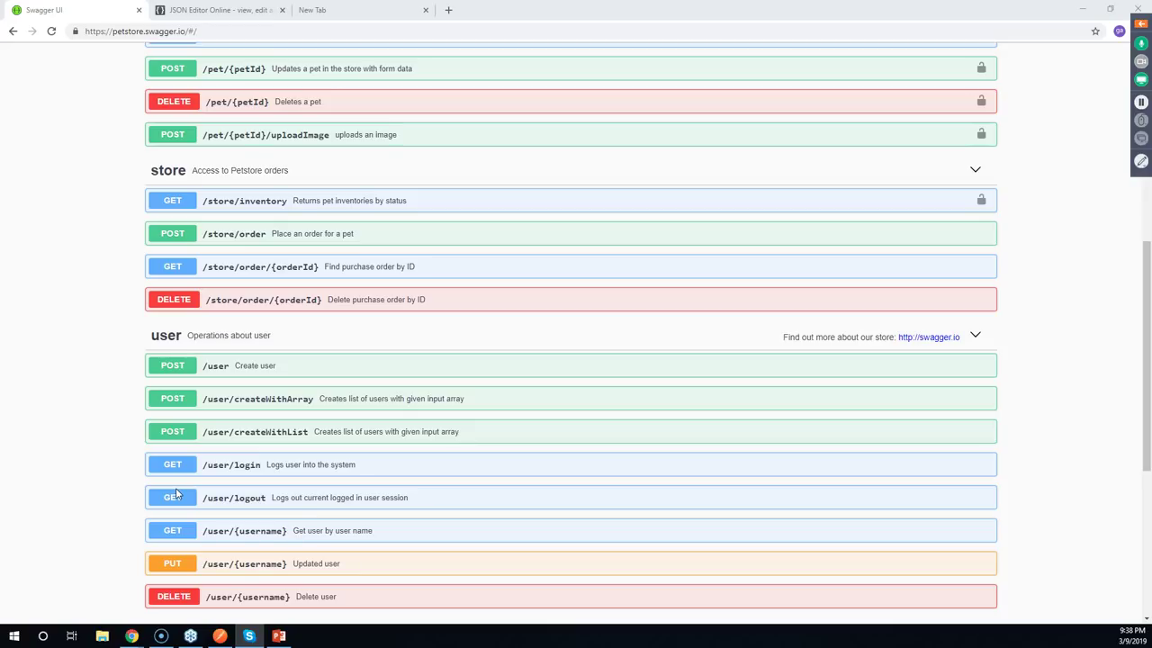
scroll(250, 478, "down", 4)
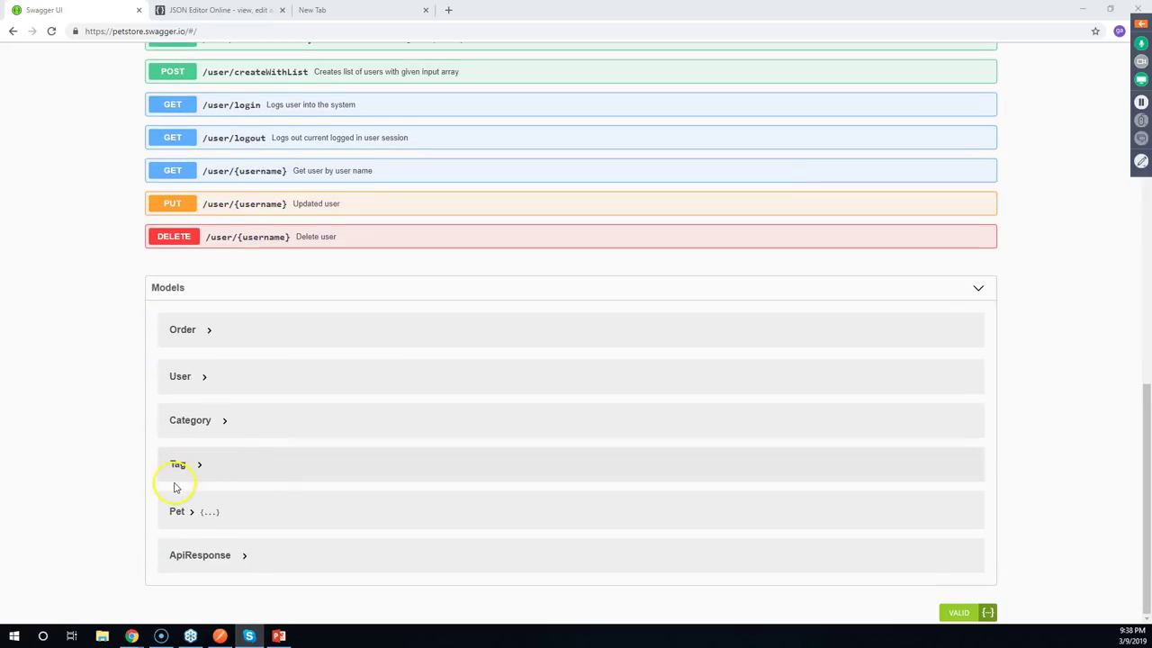
left_click(180, 511)
scroll(344, 429, "down", 2)
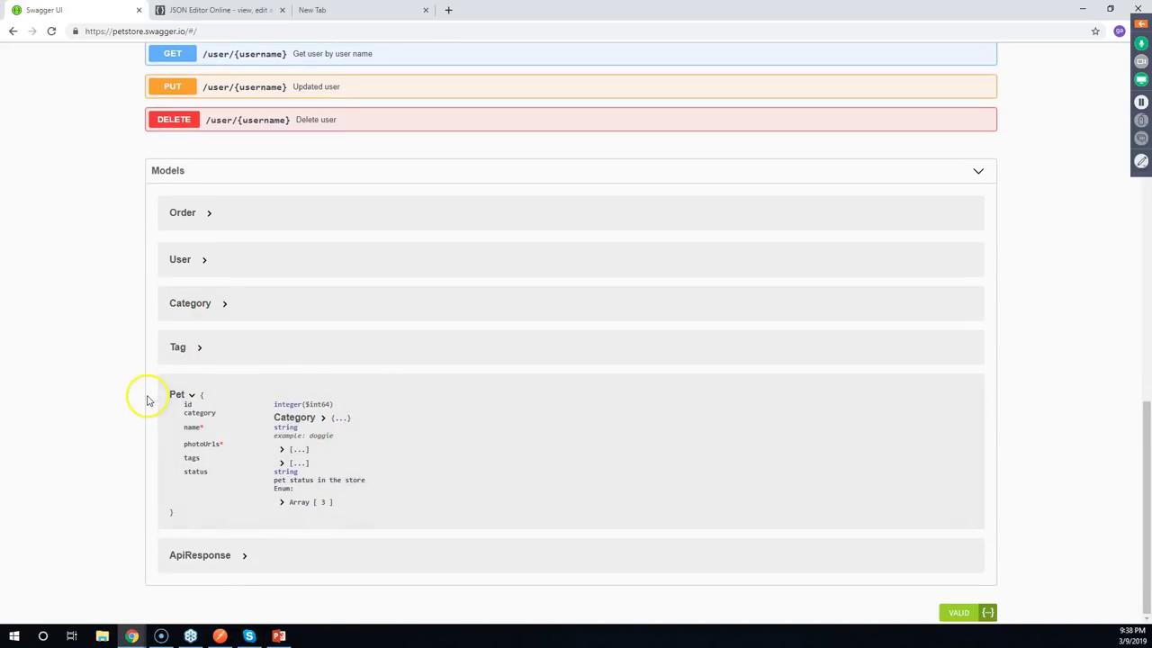
scroll(368, 433, "up", 2)
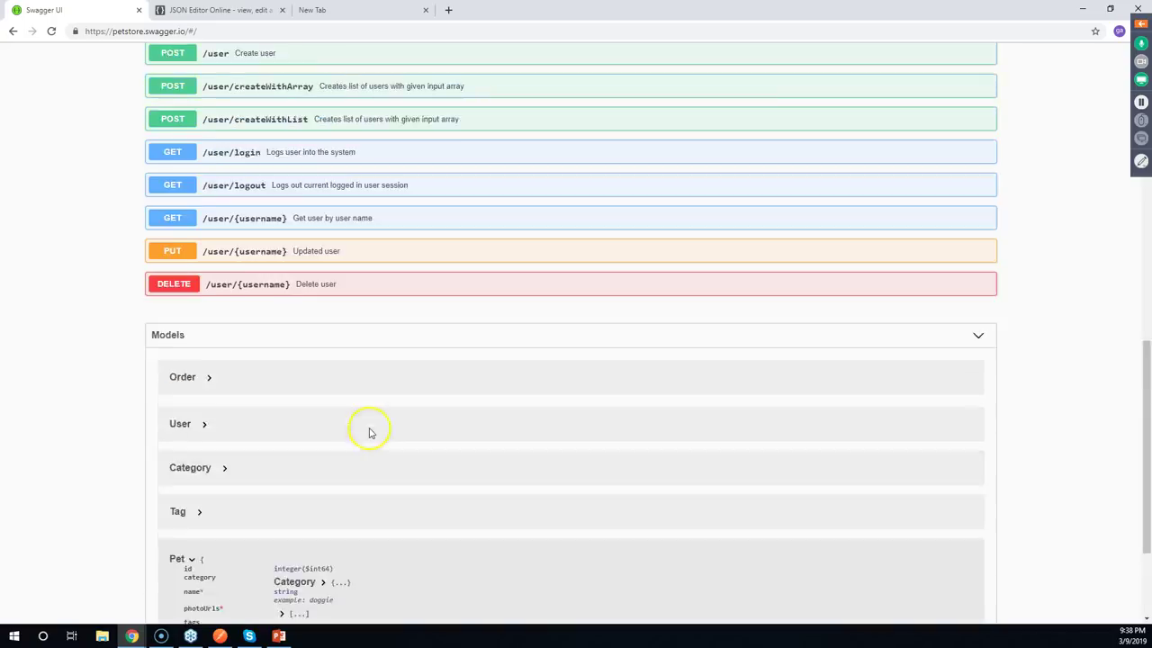
scroll(368, 433, "up", 4)
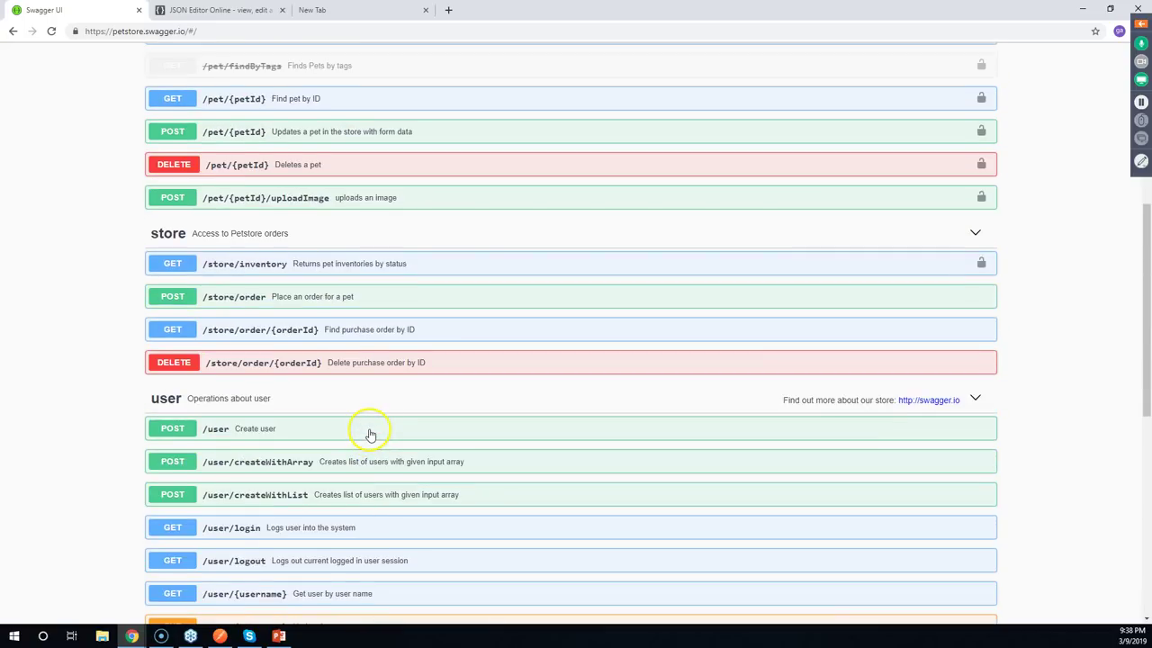
Expand the POST /user operation and review its description and required body parameter
scroll(370, 434, "down", 1)
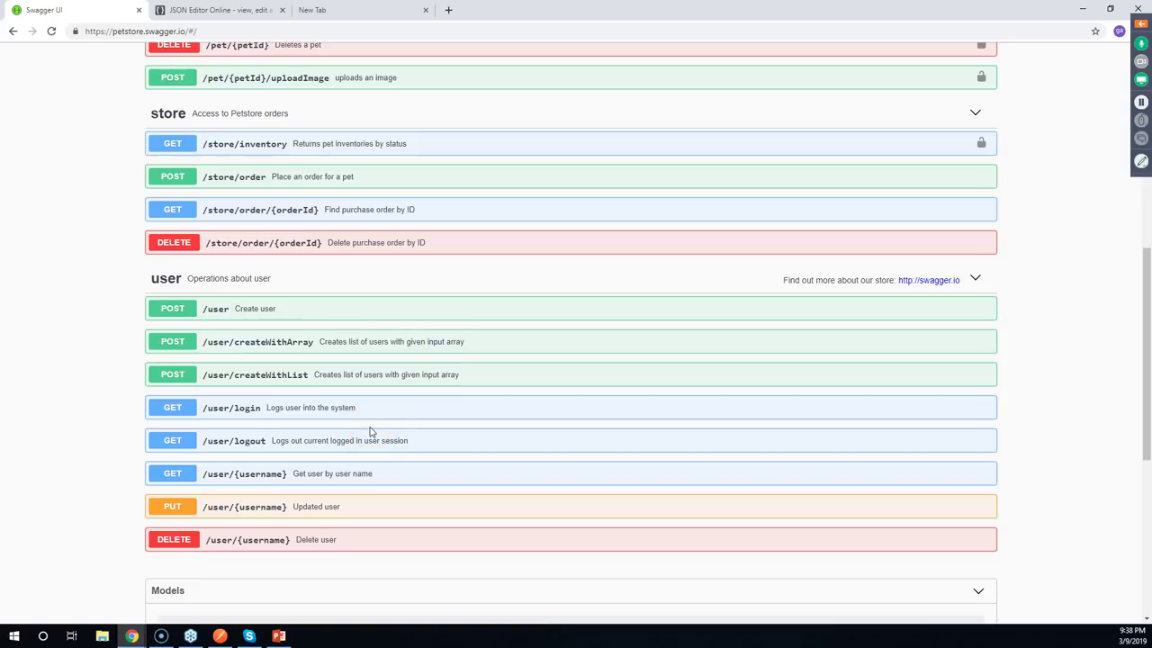
left_click(219, 310)
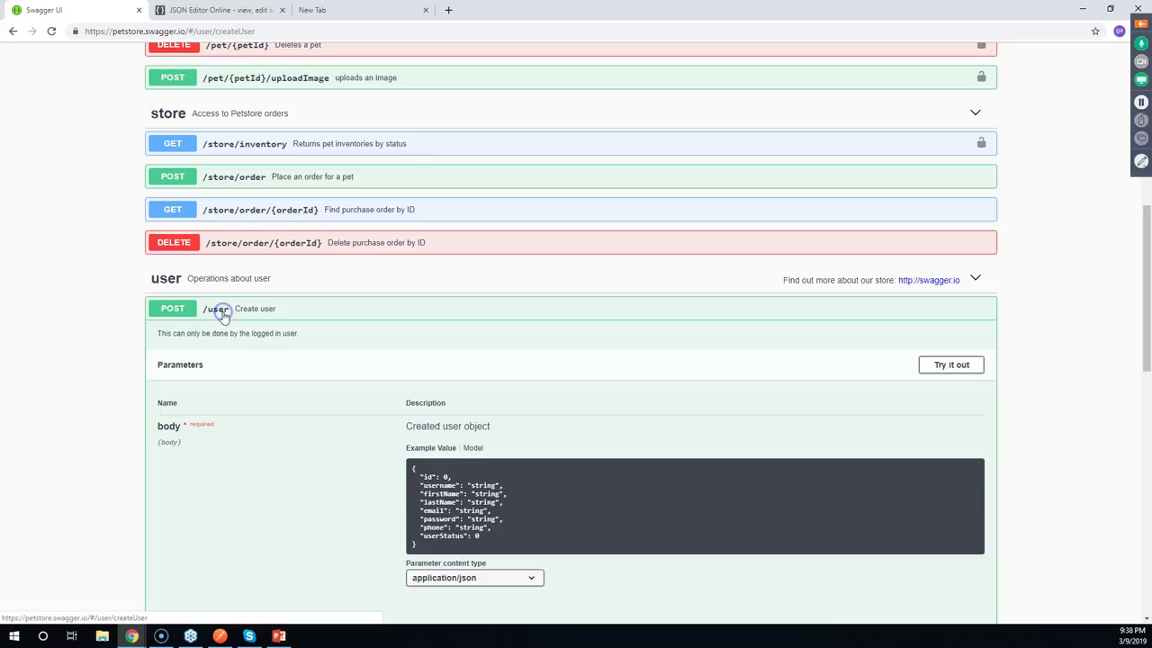
scroll(306, 410, "down", 2)
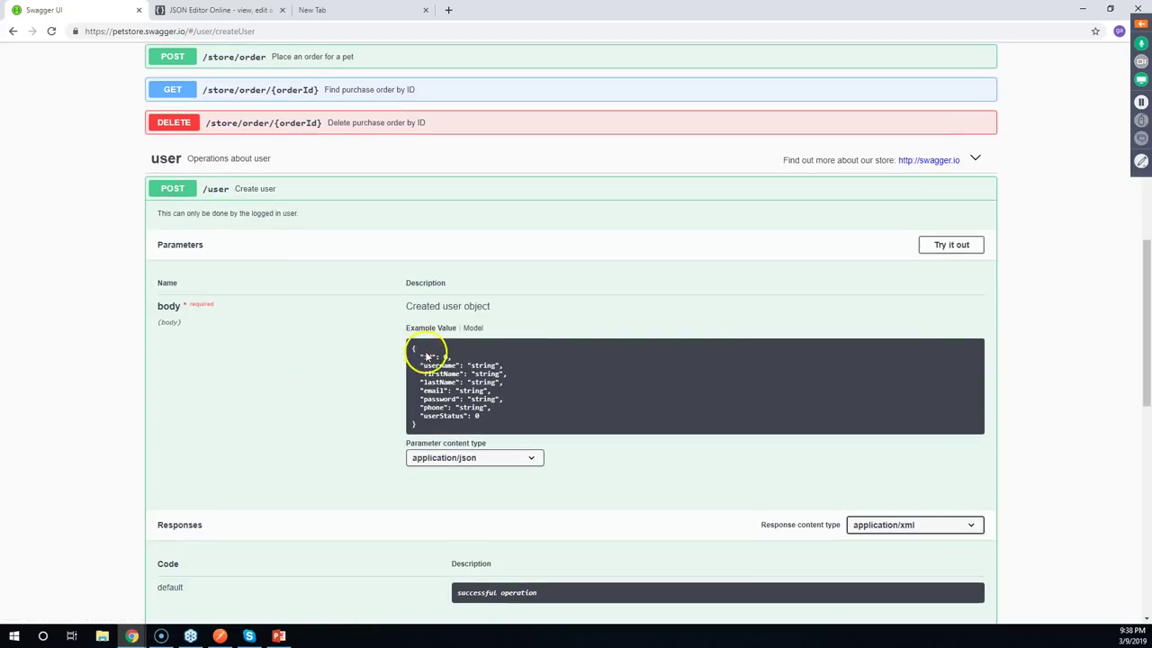
scroll(256, 400, "up", 1)
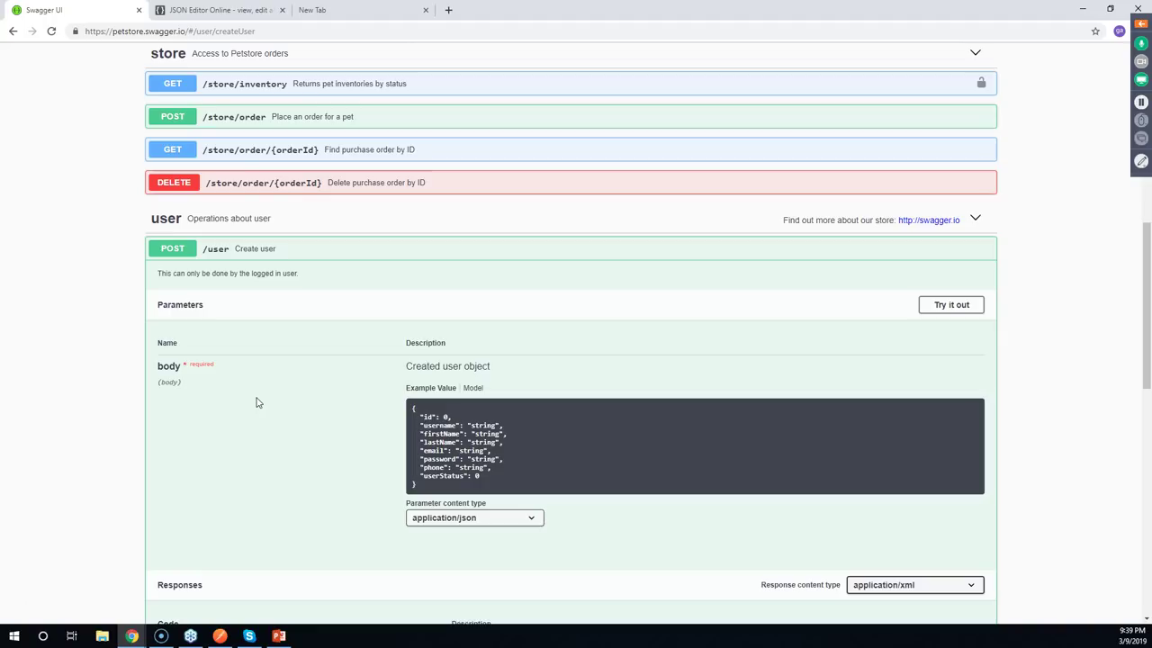
scroll(257, 402, "up", 2)
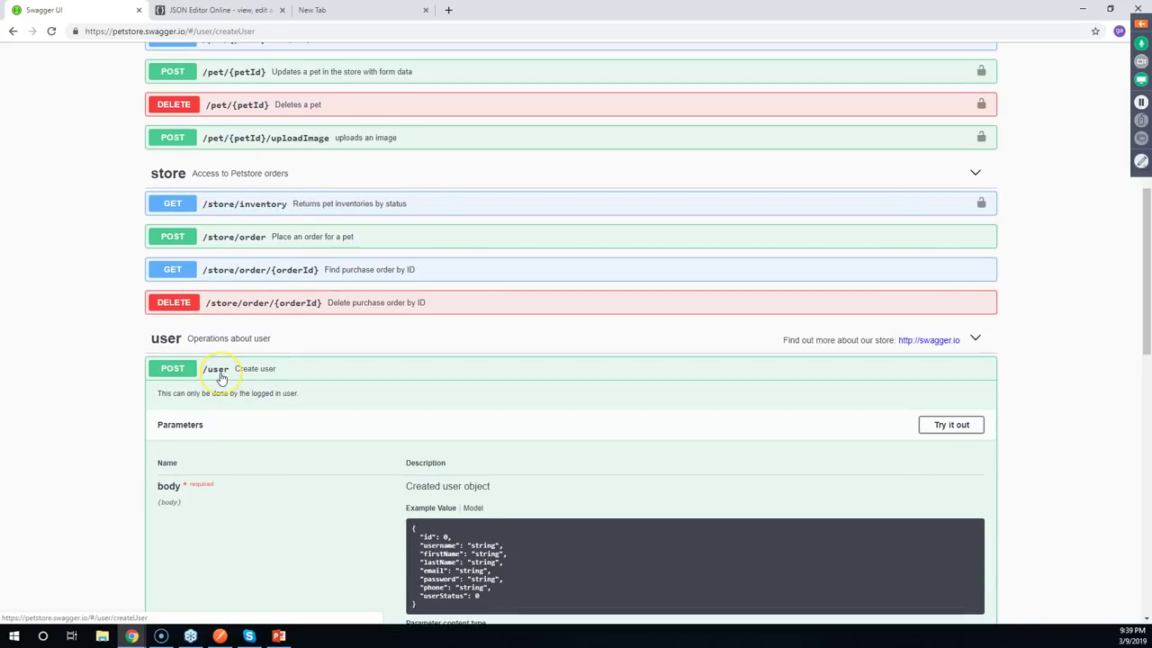
scroll(225, 382, "down", 1)
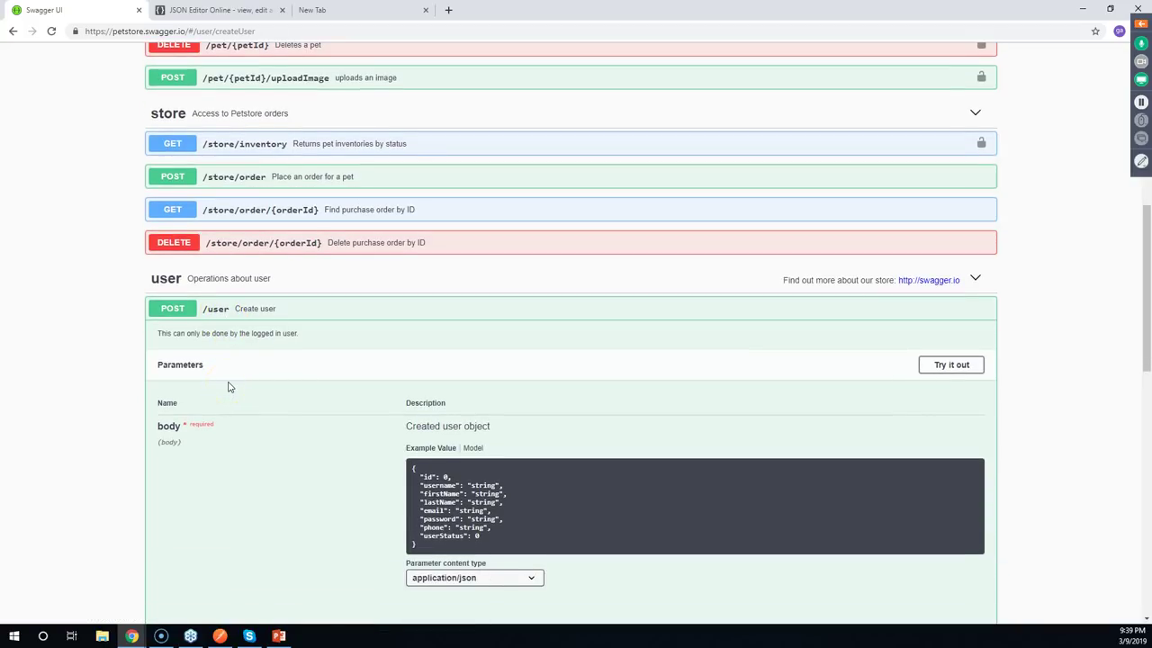
Examine the fields of the example user object for POST /user, highlighting the id, email and password lines
left_click(427, 457)
left_click_drag(459, 477, 419, 478)
left_click(507, 483)
scroll(262, 424, "down", 2)
scroll(262, 423, "up", 2)
scroll(465, 426, "down", 1)
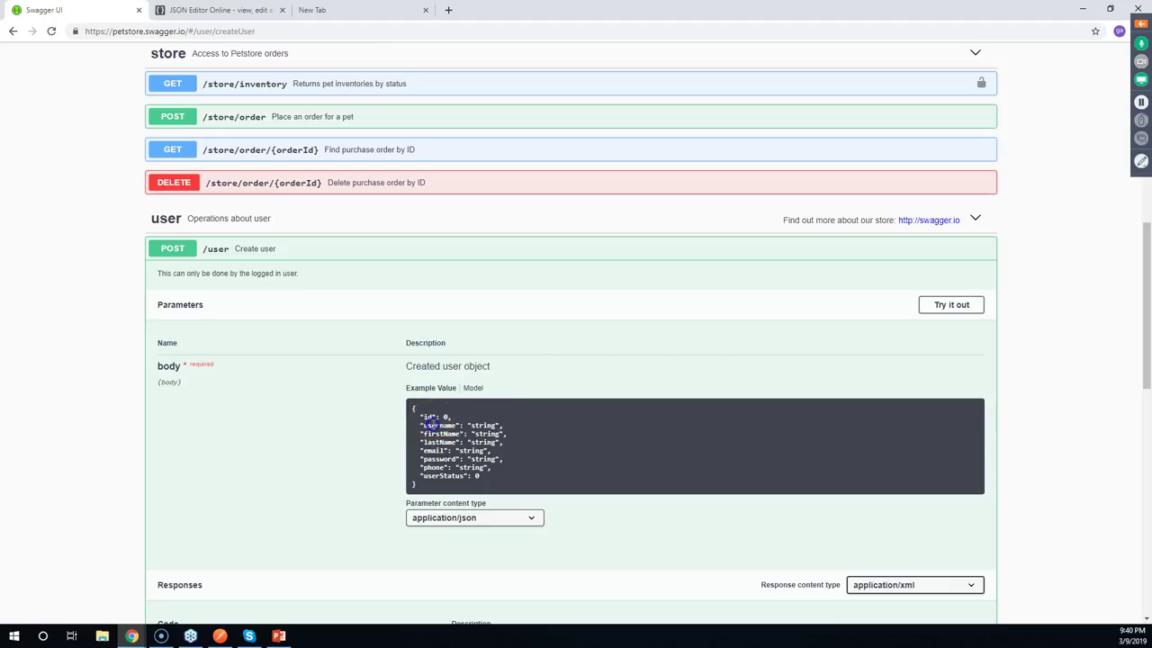
left_click_drag(432, 433, 447, 458)
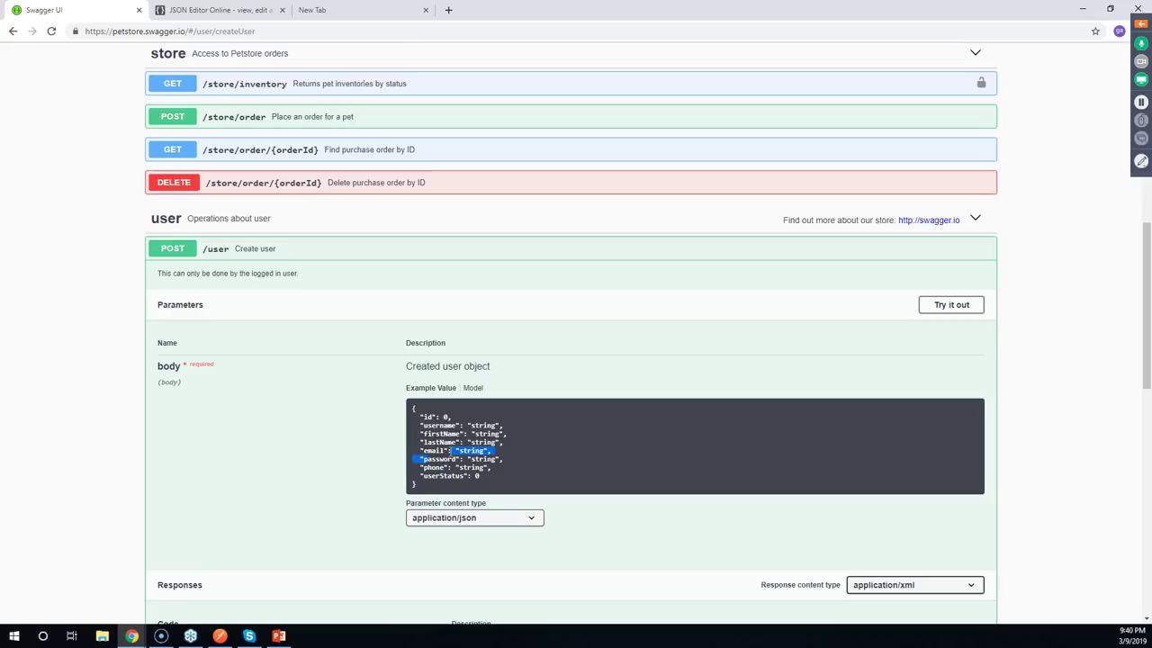
left_click(462, 428)
Switch to PowerPoint, start the WebAPI slideshow from the beginning and advance to the Architecture of Web Applications slide
key("alt+Tab")
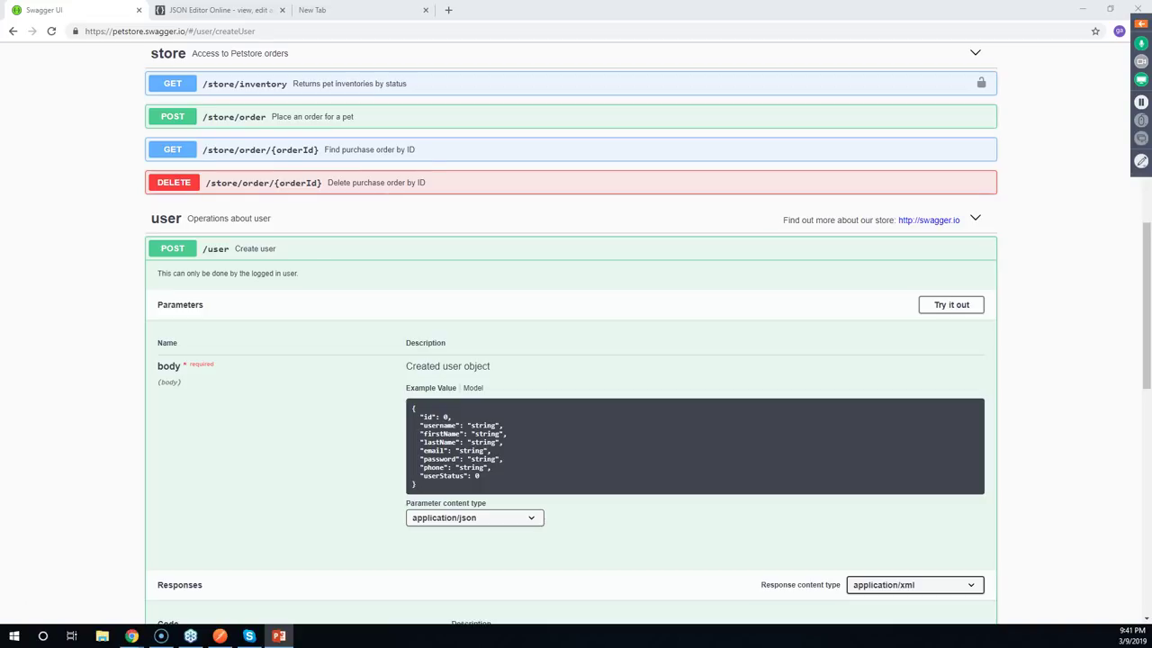
key("F5")
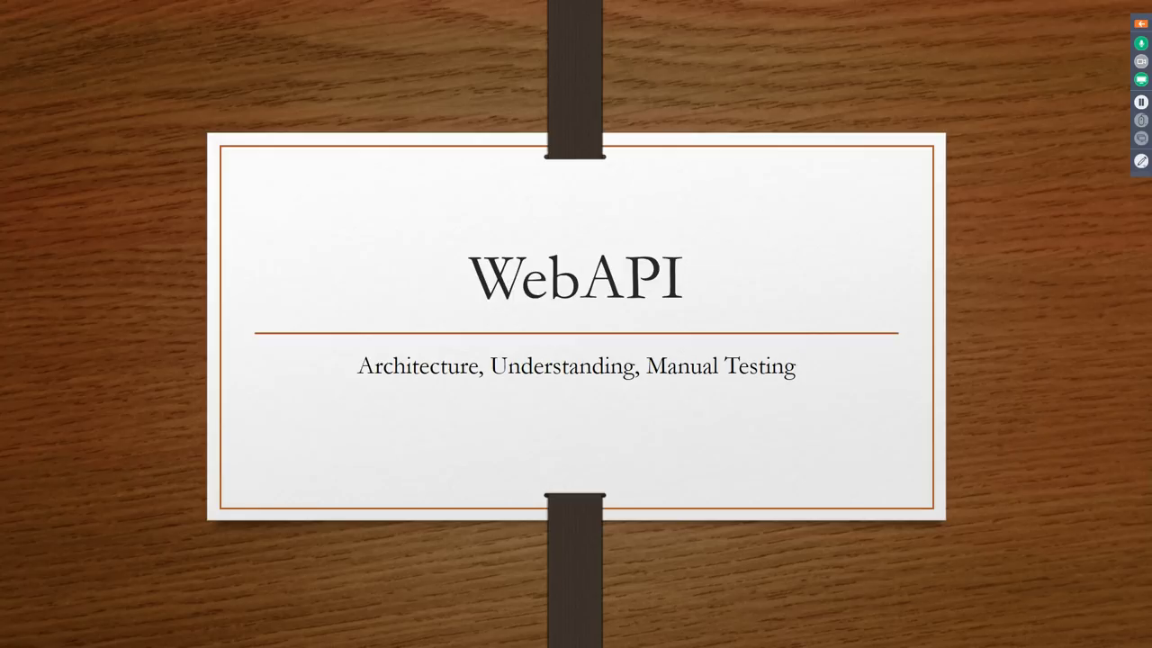
key("Right")
key("Right")
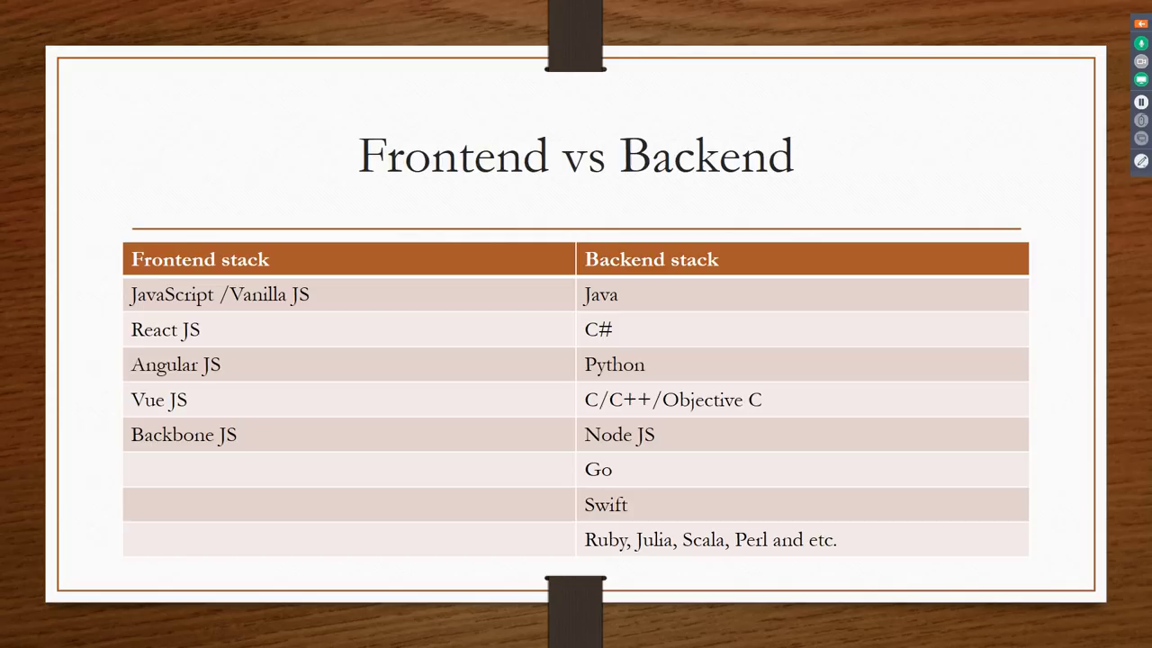
key("Right")
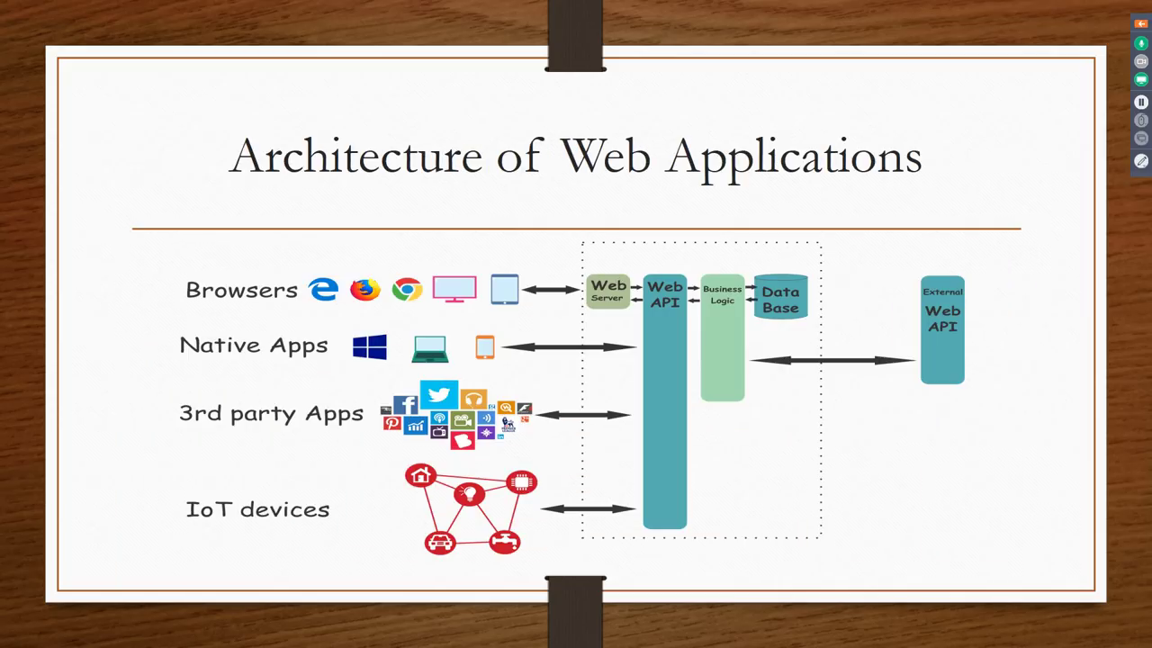
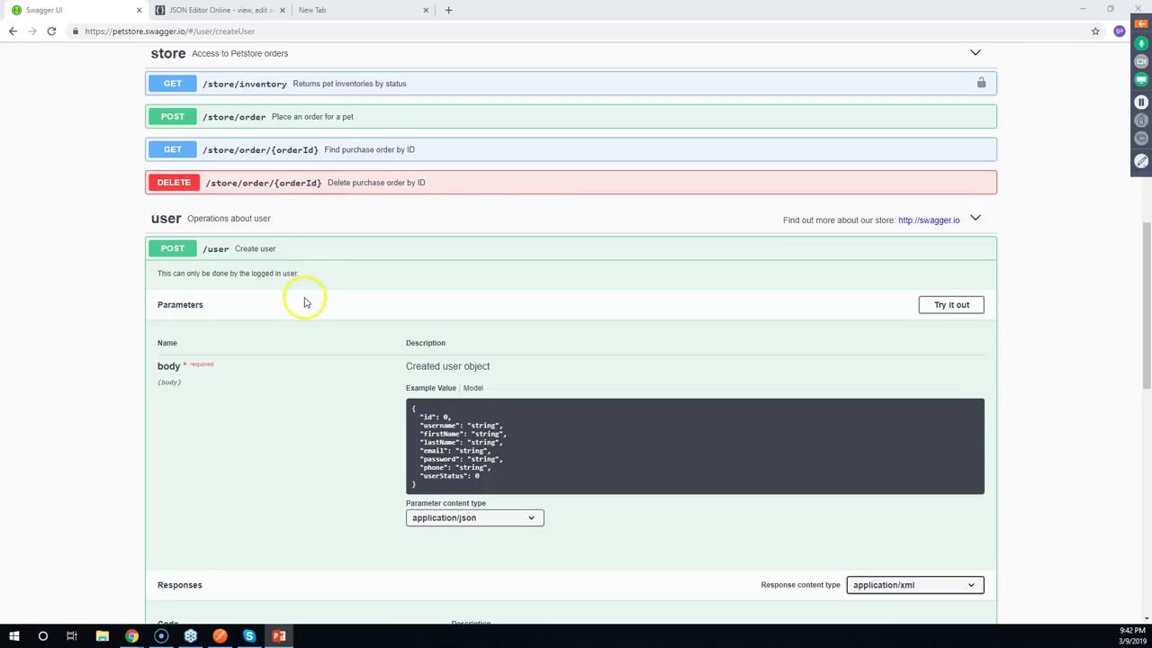
Back in Swagger UI, collapse POST /user and expand GET /user/{username} to review its parameters and responses
left_click(238, 251)
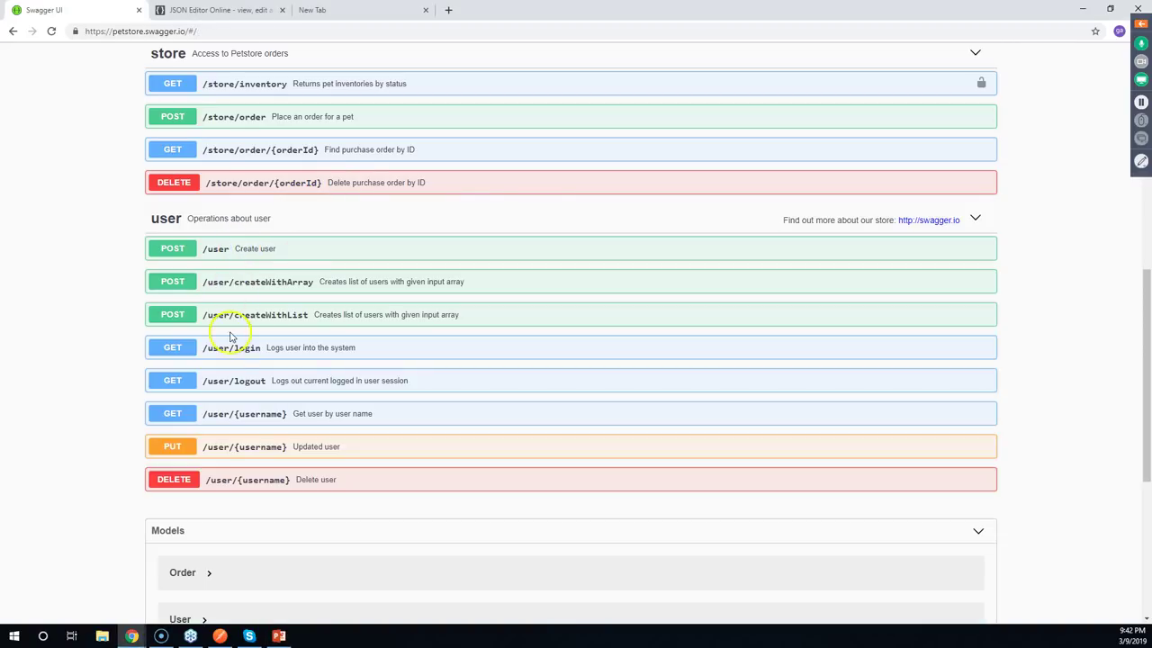
left_click(225, 413)
scroll(430, 380, "down", 2)
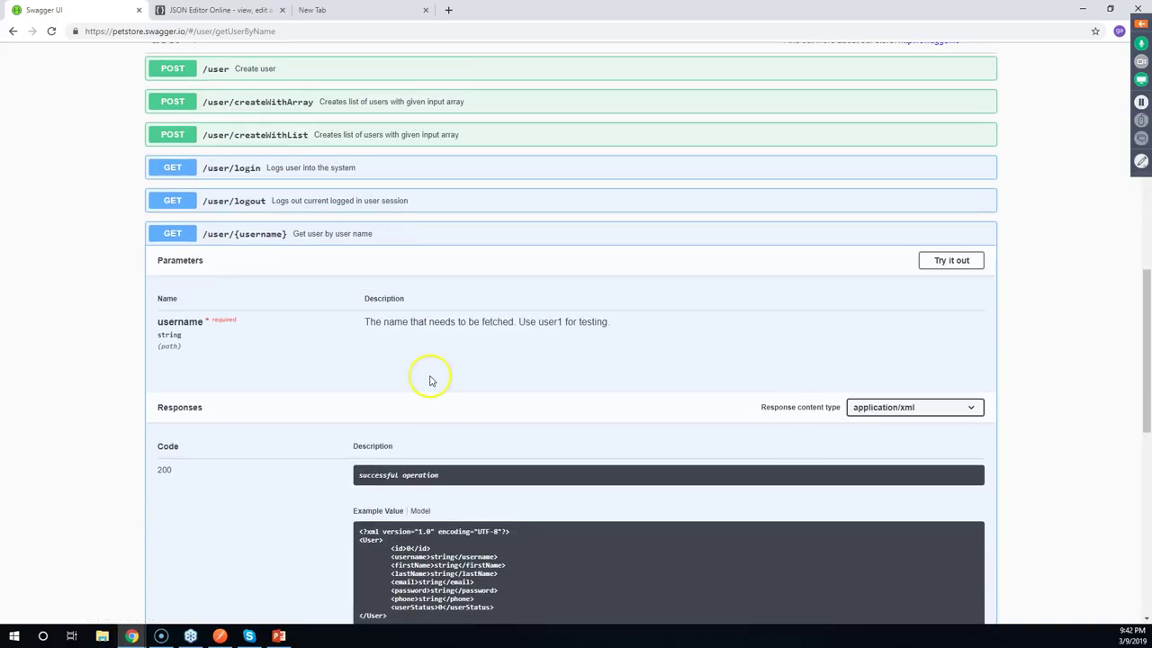
left_click(238, 235)
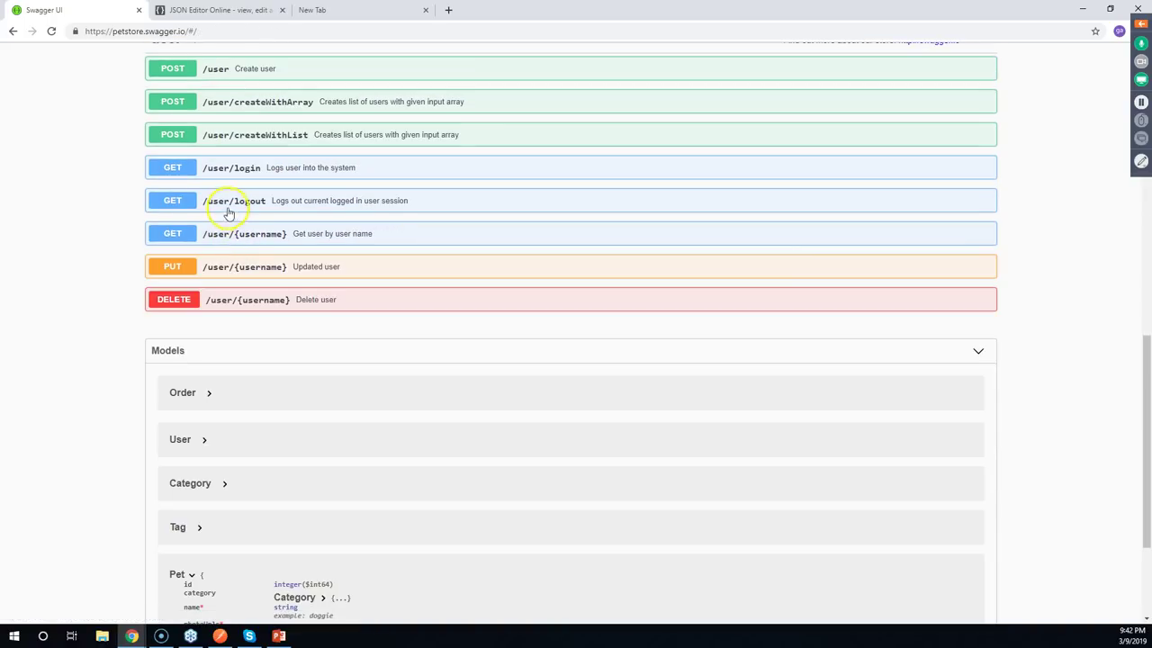
left_click(228, 234)
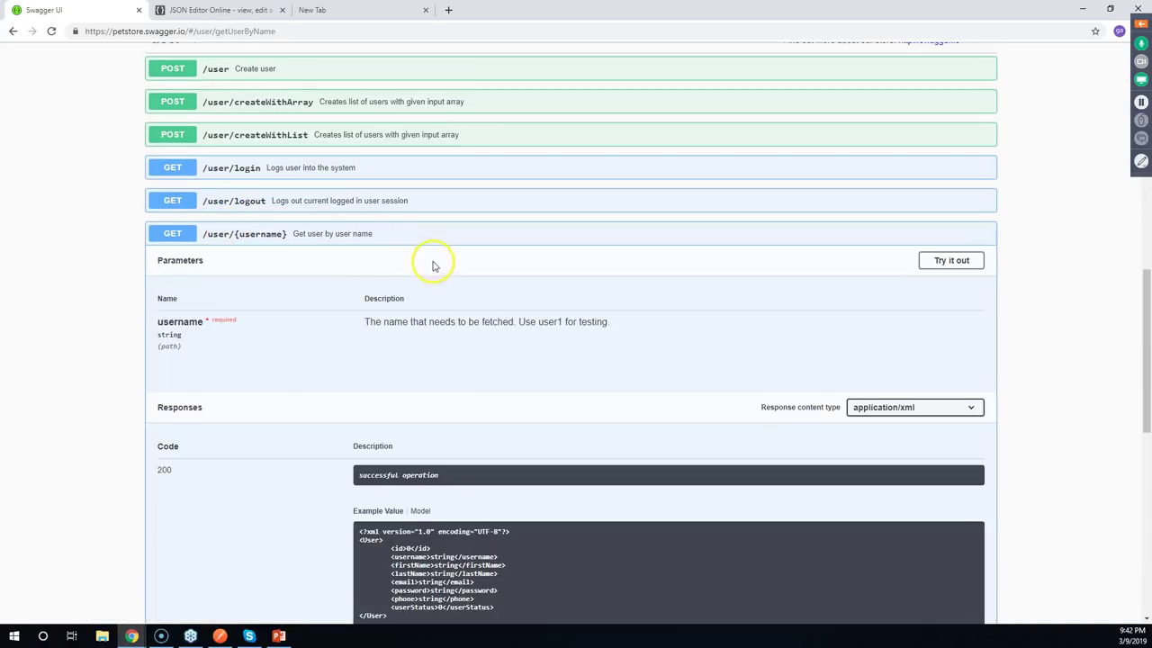
scroll(432, 262, "down", 3)
scroll(413, 263, "up", 2)
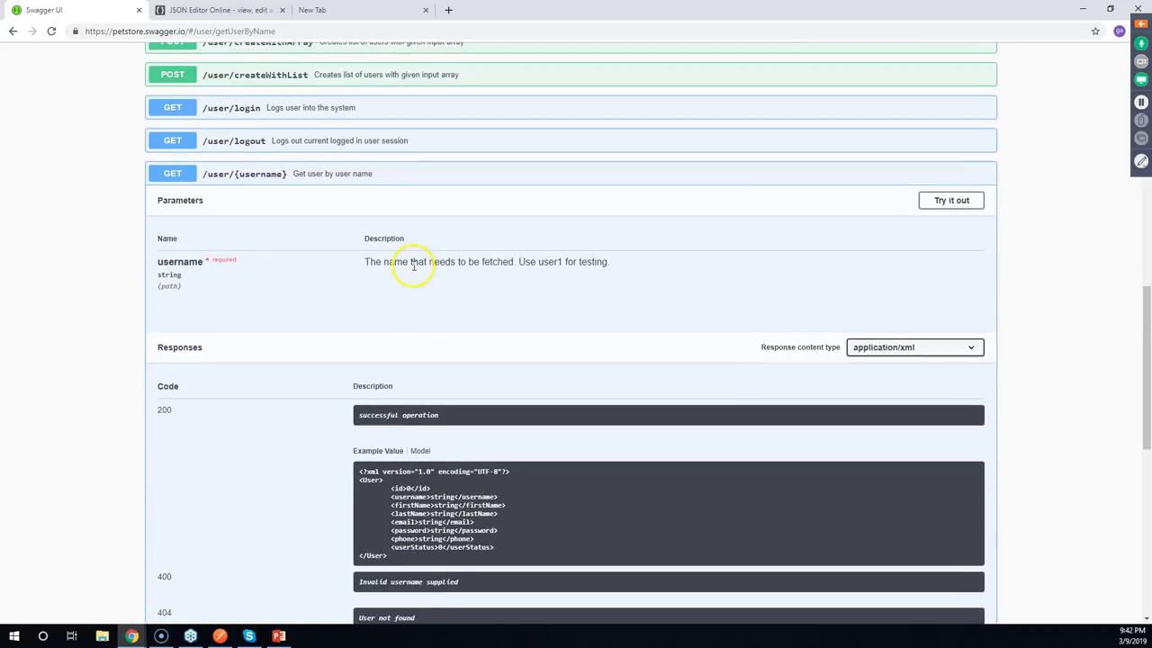
Set the response content type of GET /user/{username} to application/json
scroll(413, 264, "down", 2)
left_click(906, 168)
left_click(889, 192)
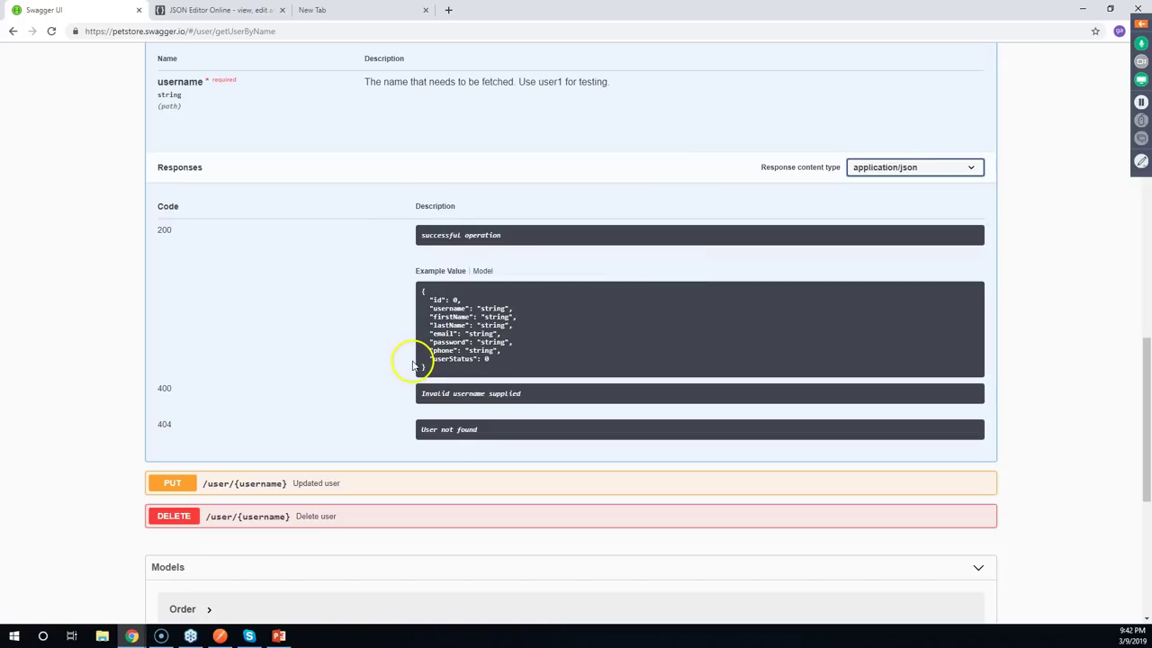
Highlight the example JSON user object in the 200 response of GET /user/{username}, and collapse the operation
left_click_drag(421, 367, 417, 285)
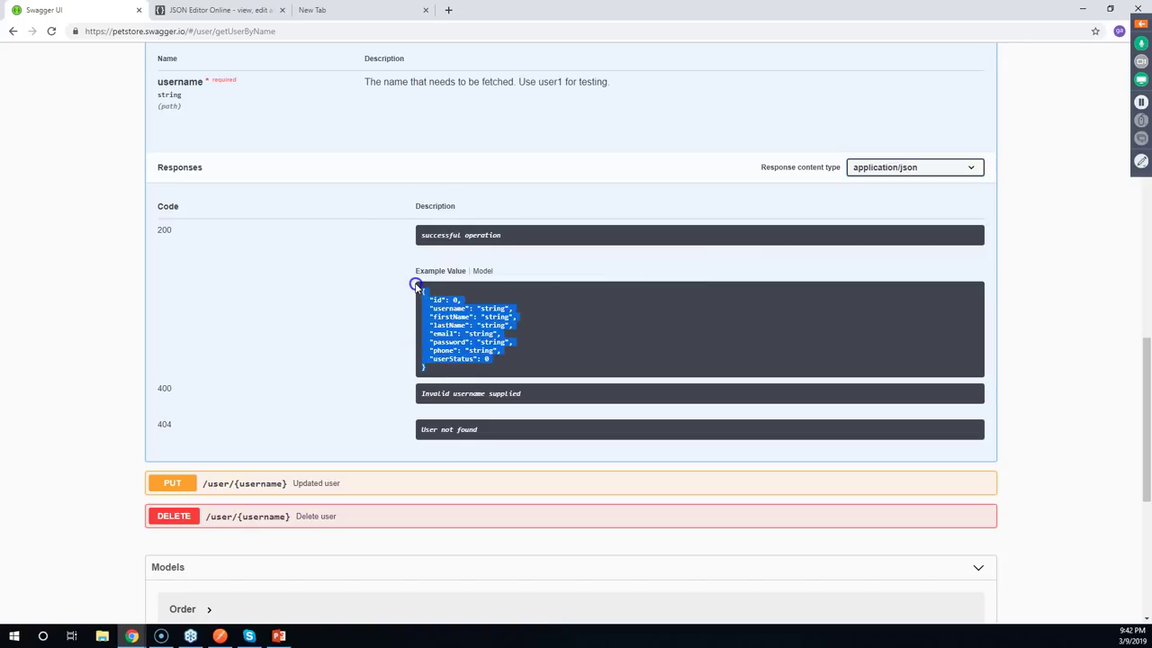
left_click(271, 339)
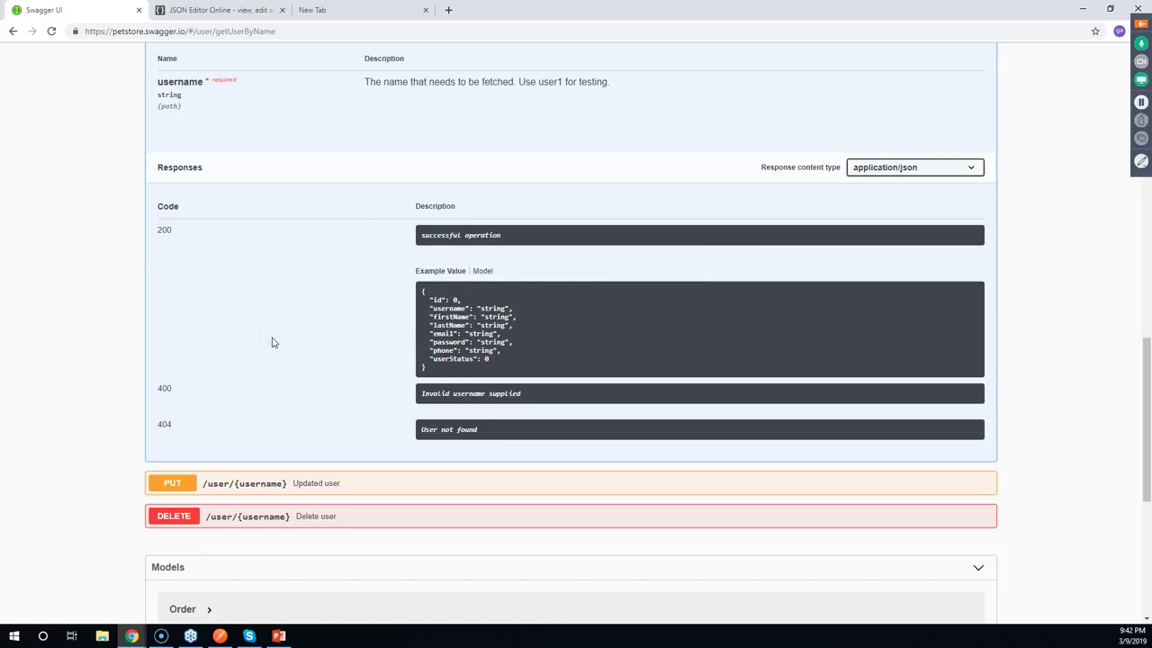
scroll(272, 342, "up", 1)
left_click_drag(424, 351, 424, 429)
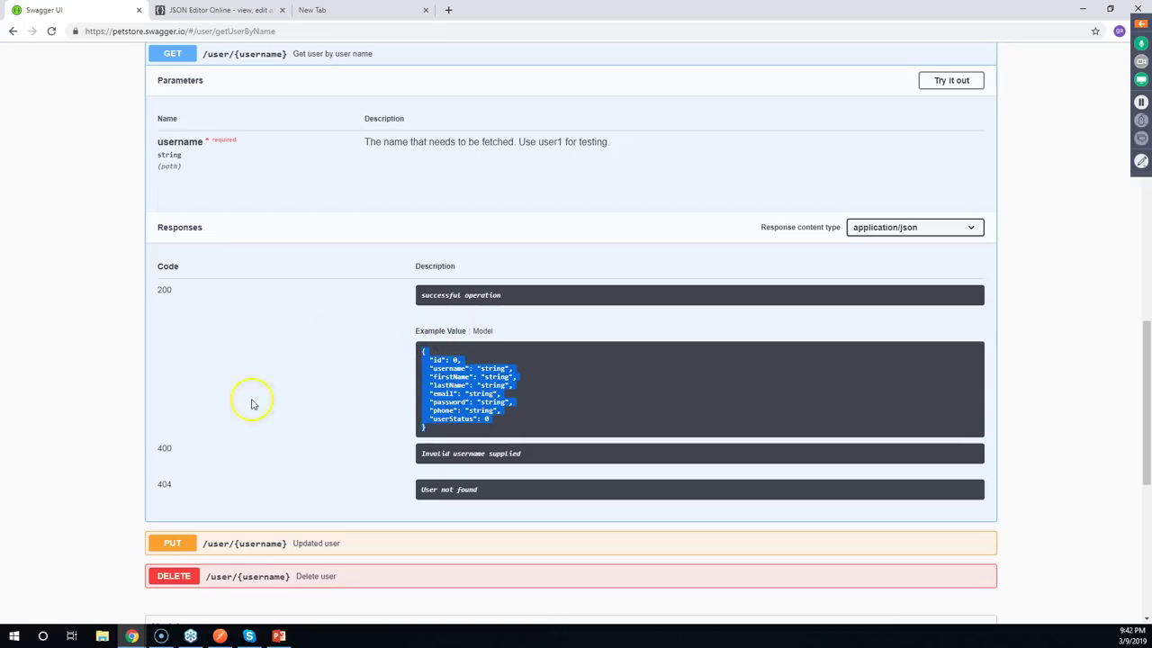
left_click(124, 372)
scroll(80, 192, "up", 2)
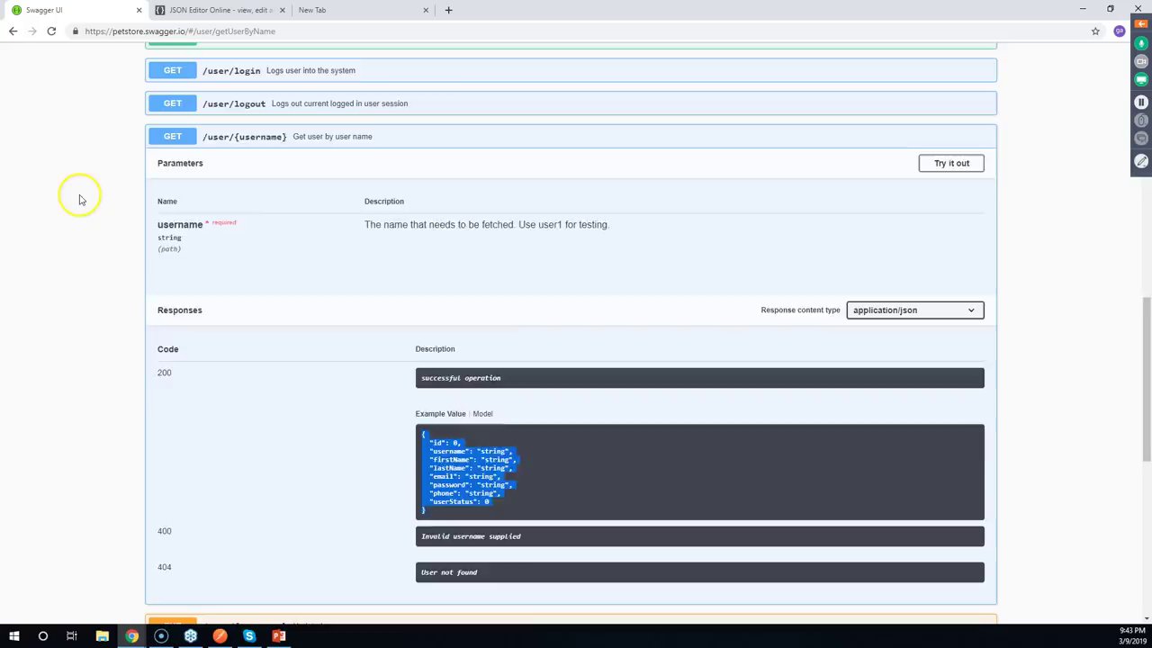
left_click(297, 242)
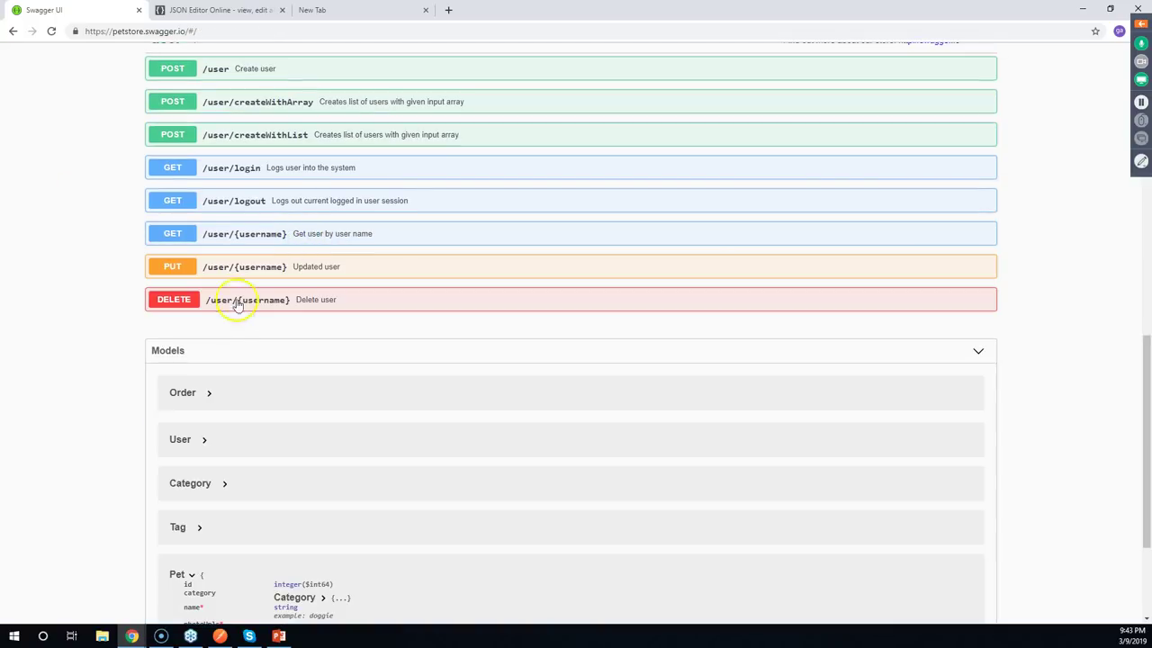
scroll(237, 314, "up", 2)
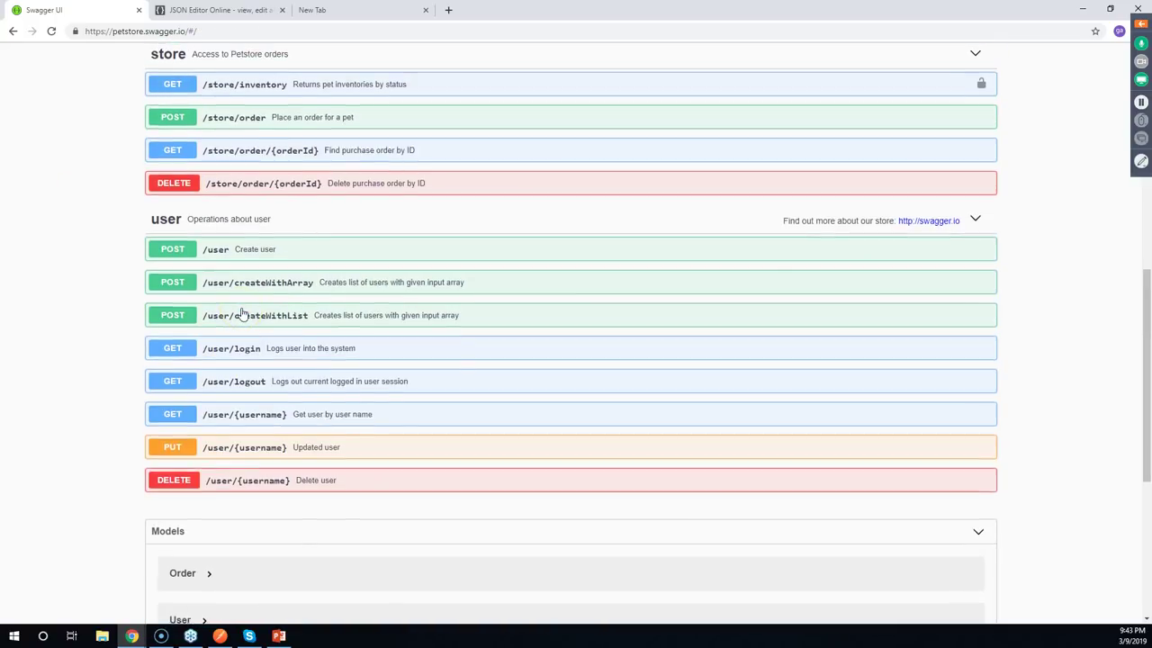
Return to the pet section and expand POST /pet to review its request body, and collapse it
scroll(241, 313, "up", 1)
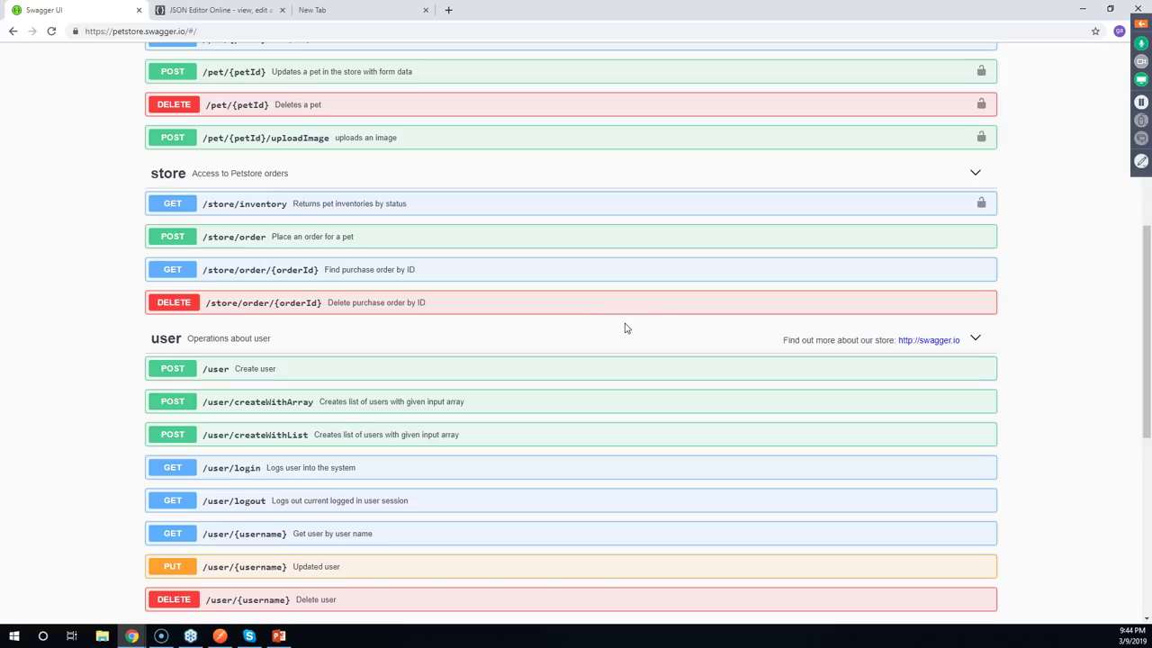
scroll(612, 315, "up", 3)
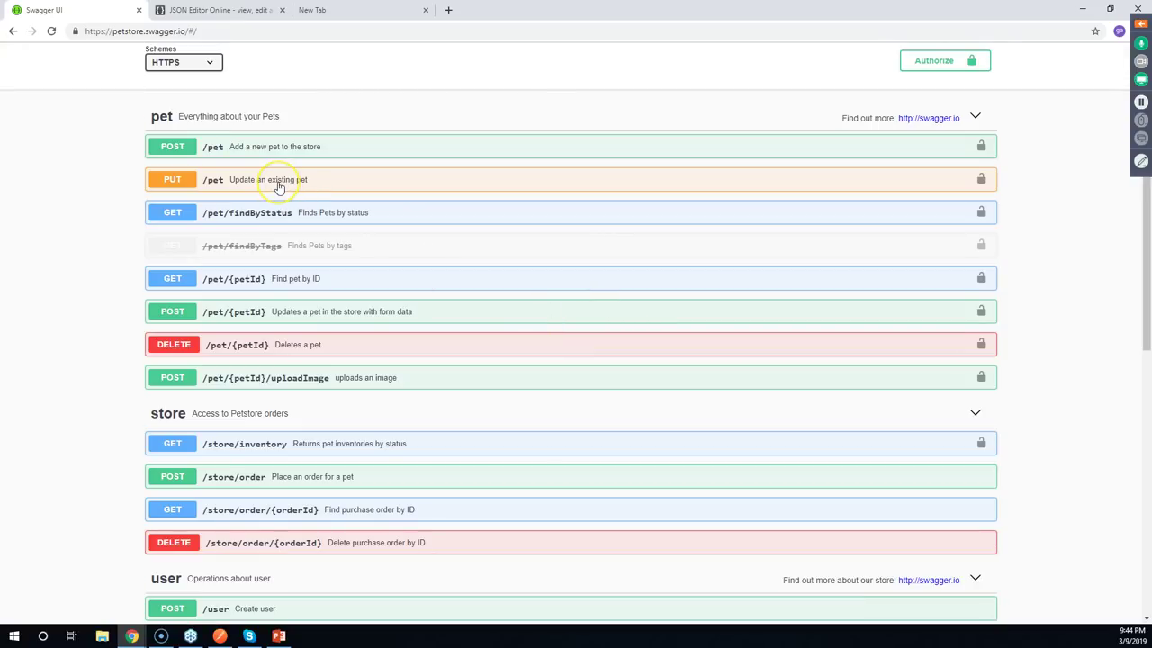
left_click(663, 294)
left_click(752, 447)
left_click(217, 153)
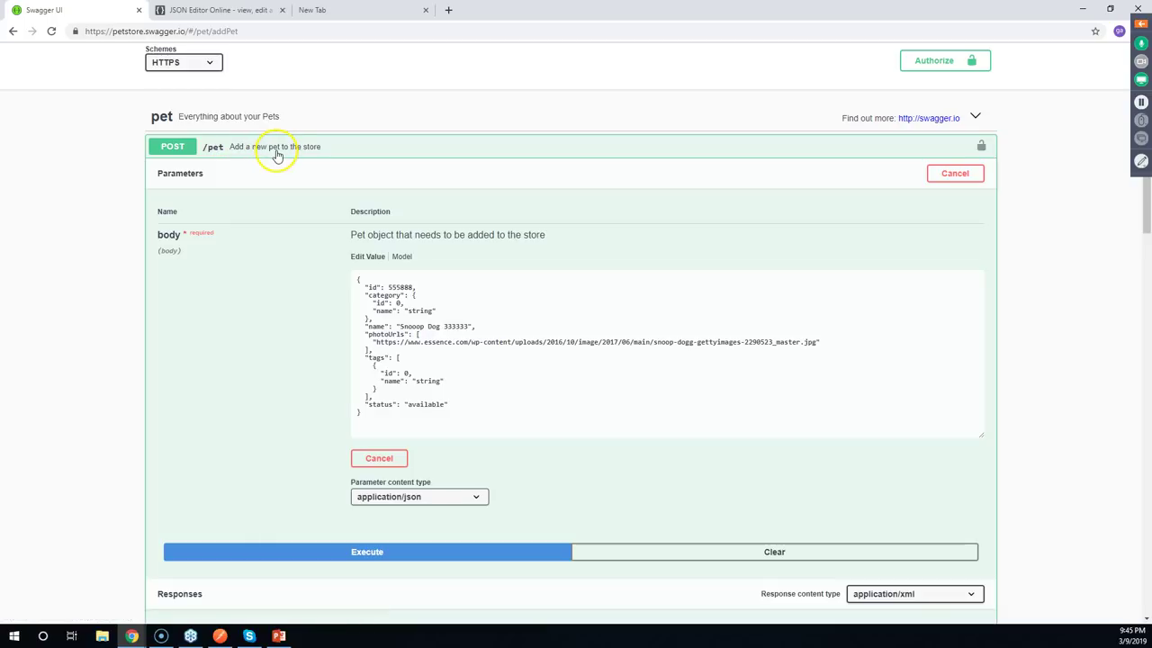
left_click(226, 147)
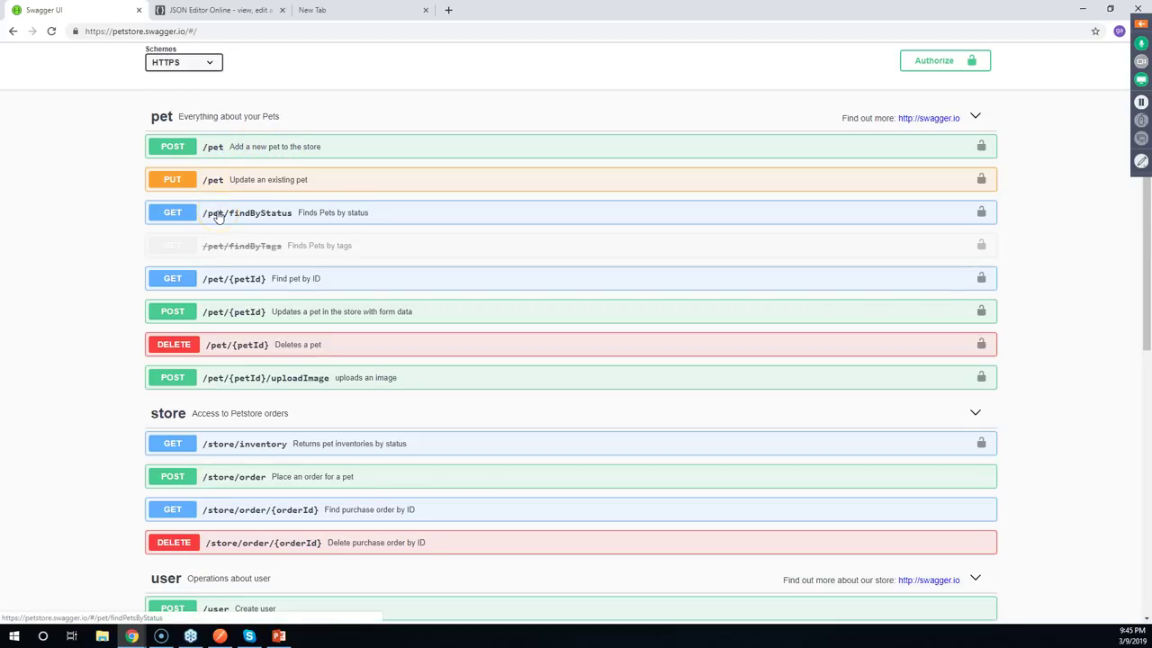
Expand GET /pet/{petId} and compare it with POST /pet by briefly expanding and collapsing the latter
left_click(223, 279)
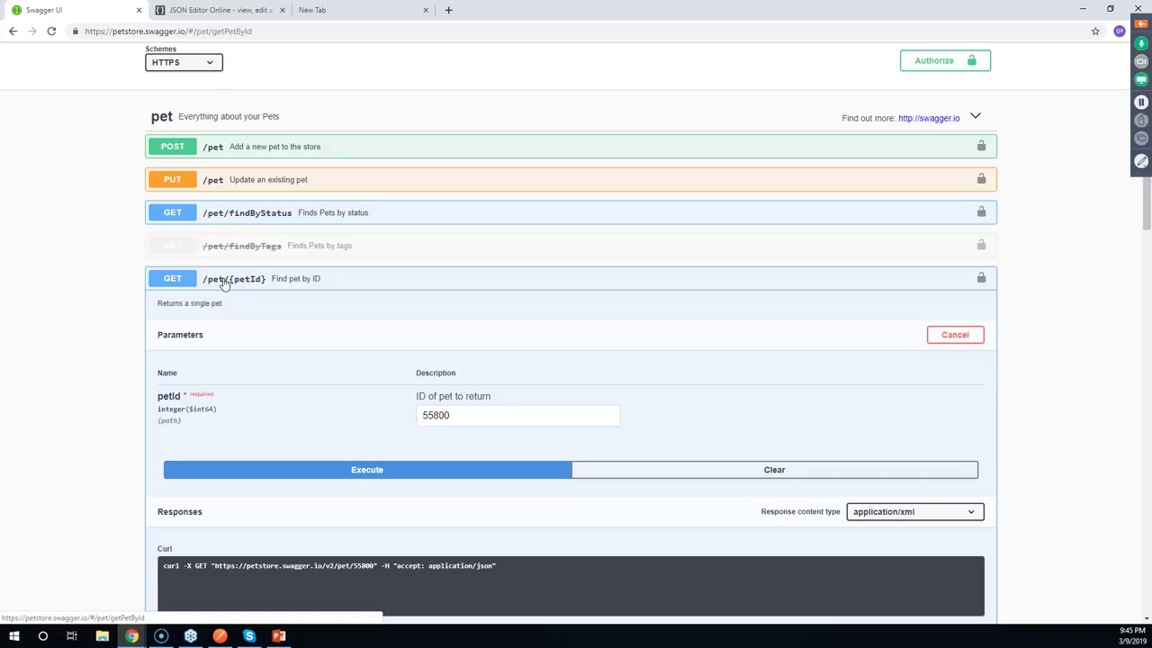
left_click(212, 148)
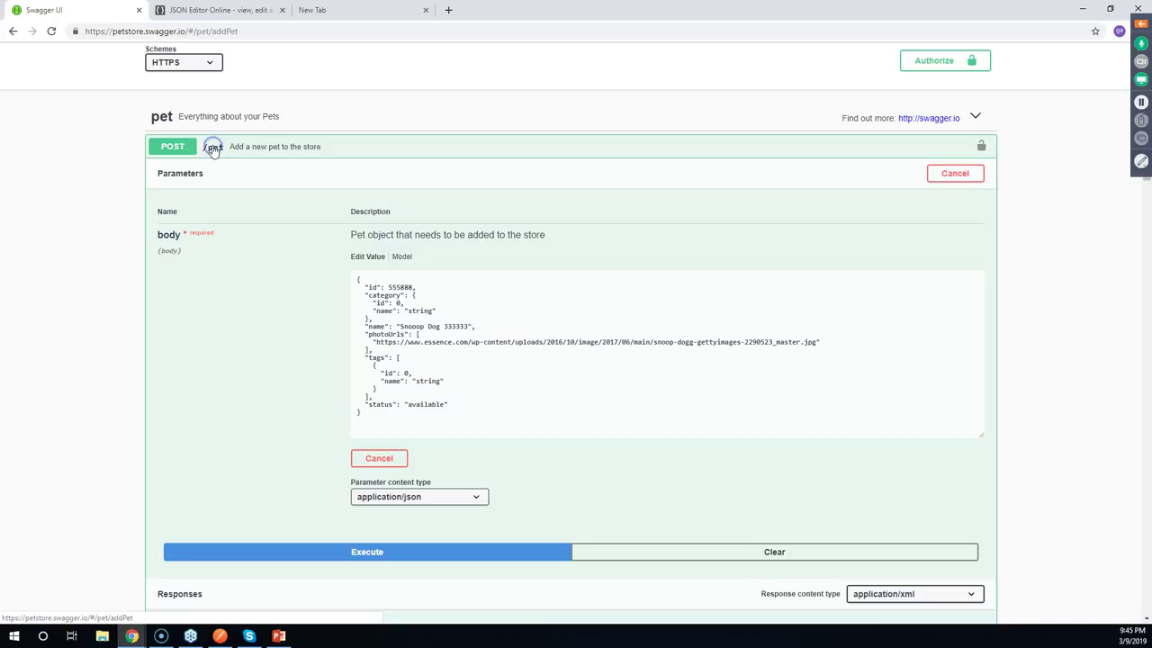
left_click(212, 148)
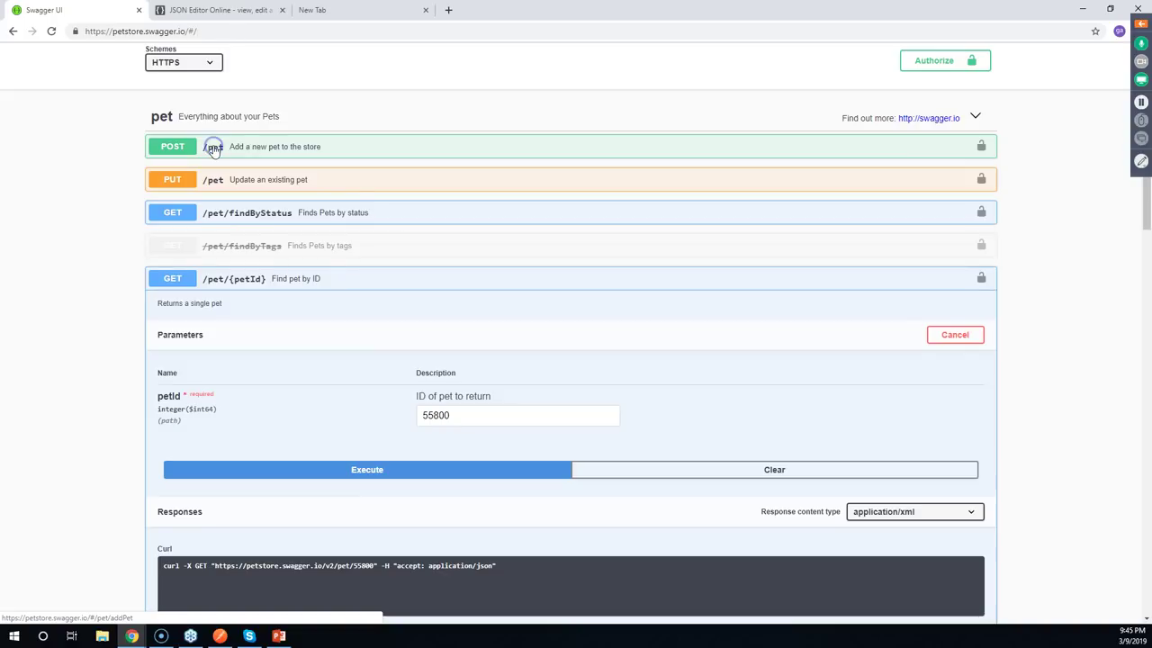
scroll(102, 149, "down", 2)
scroll(101, 150, "up", 2)
left_click(211, 151)
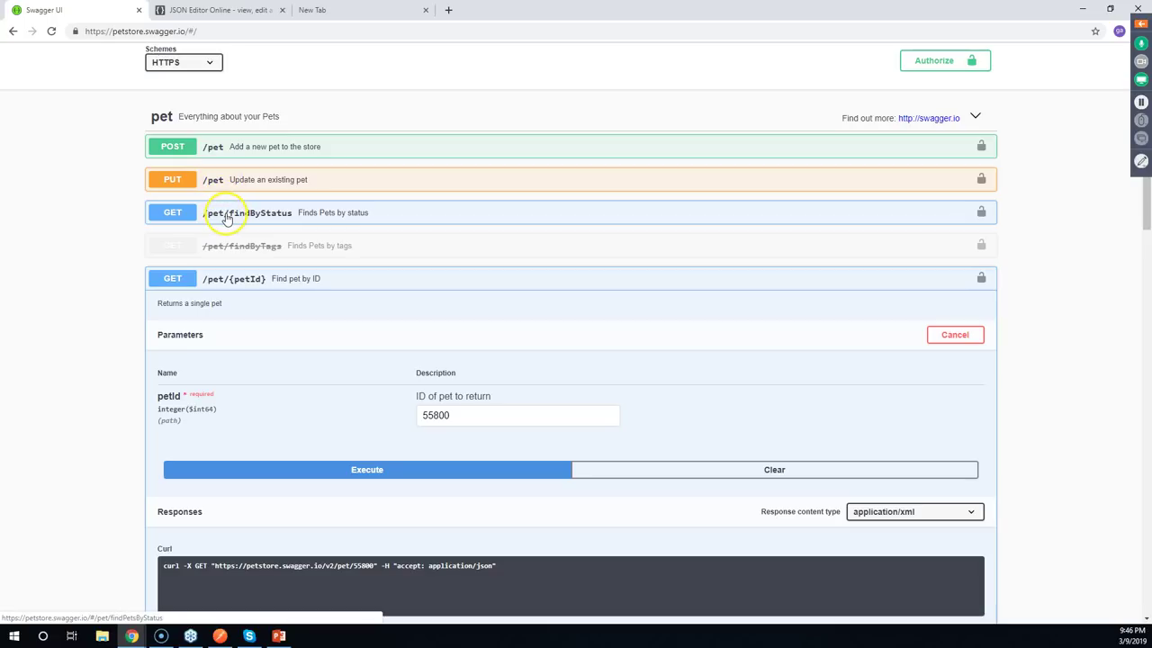
Review the responses of GET /pet/{petId}, collapse the operation and return to the start of the pet section
left_click(114, 178)
scroll(114, 178, "down", 12)
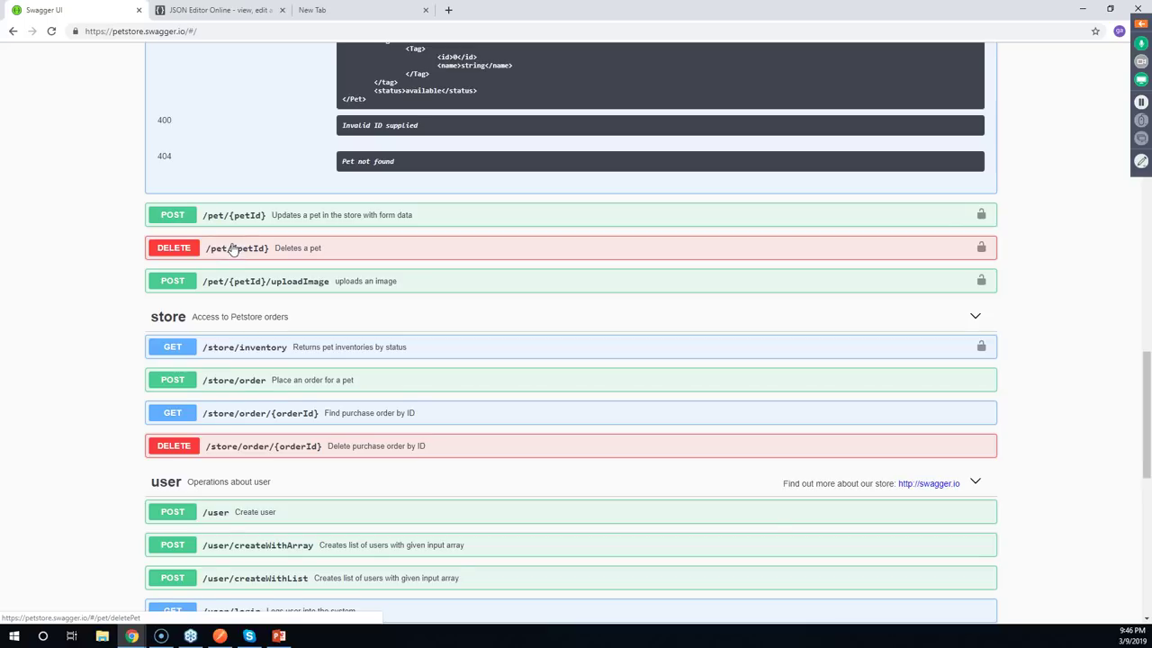
scroll(232, 248, "up", 4)
left_click(236, 234)
scroll(237, 234, "up", 8)
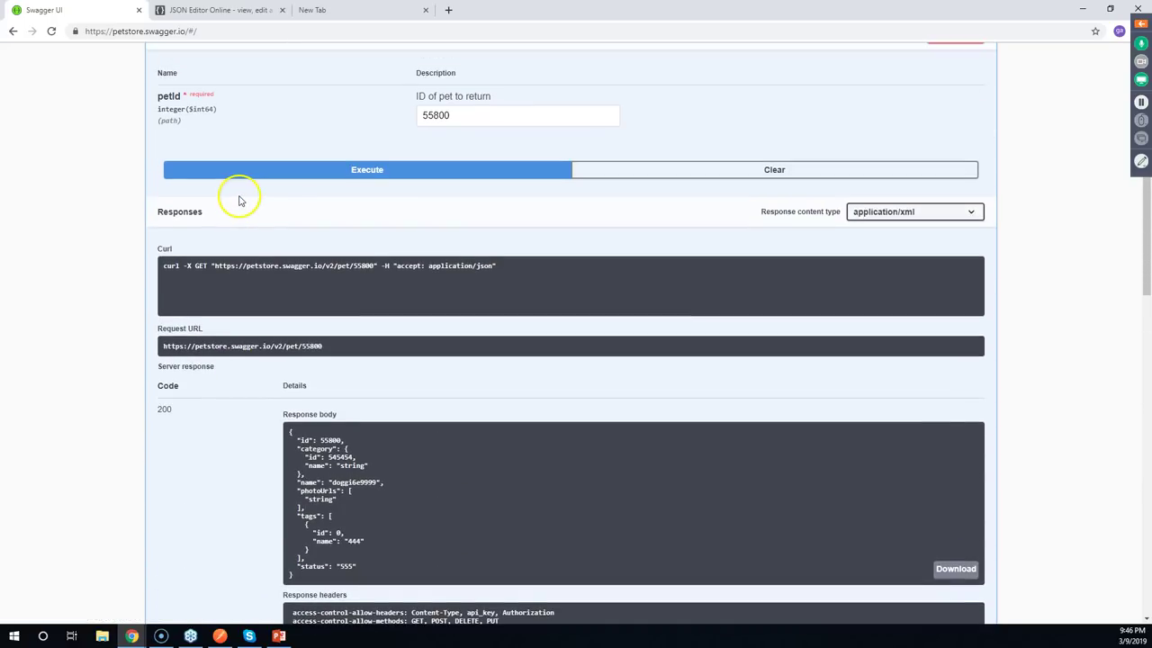
left_click(234, 161)
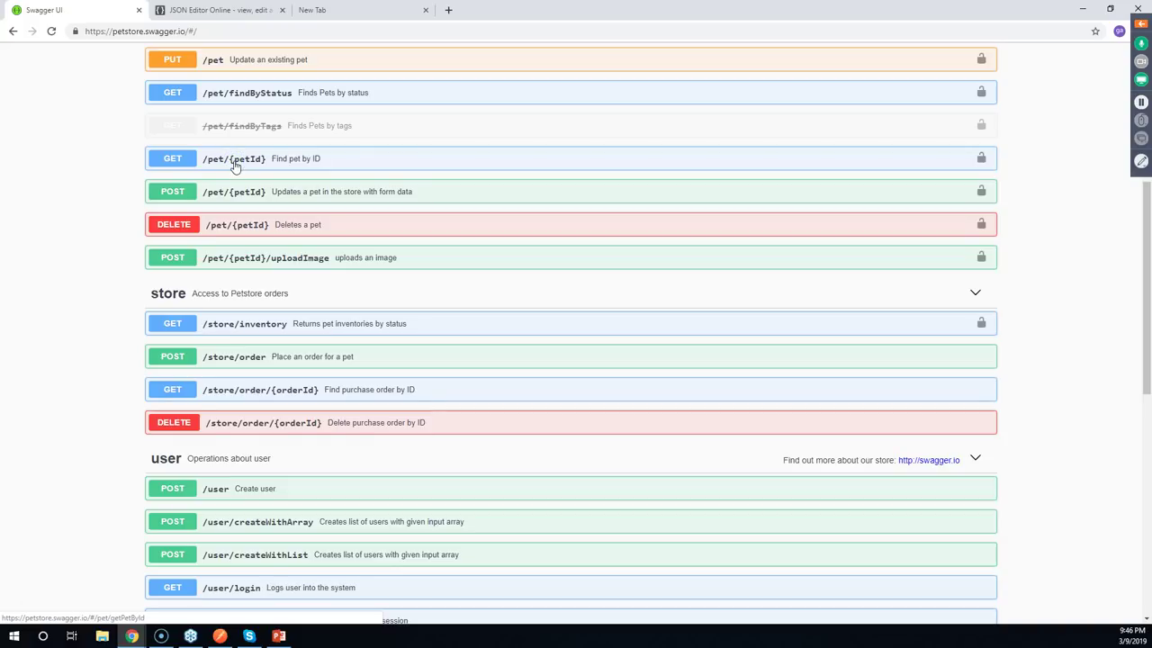
scroll(234, 165, "up", 2)
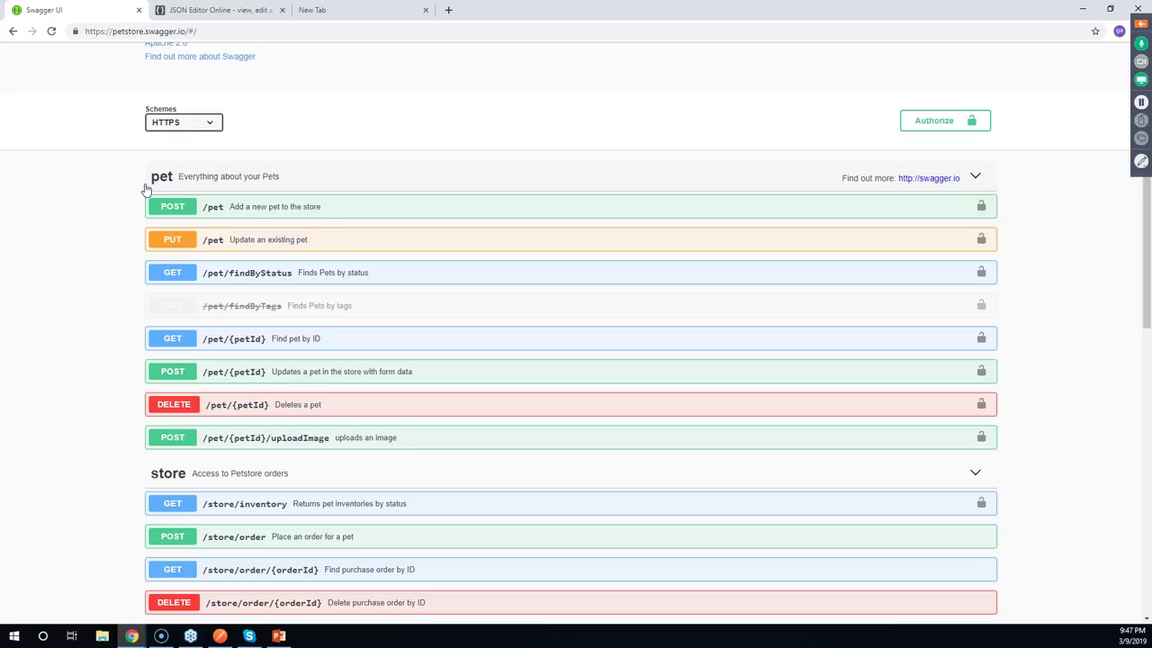
Switch to Postman, maximize its window and clear the selection in the response body
left_click(222, 637)
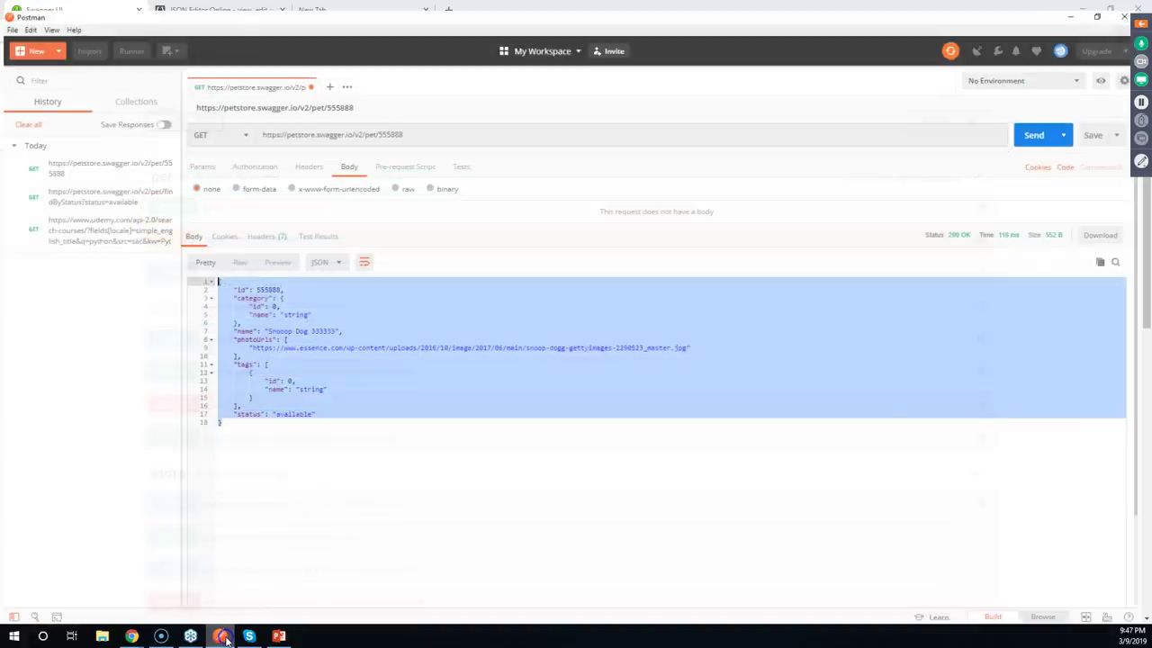
left_click_drag(602, 13, 623, 96)
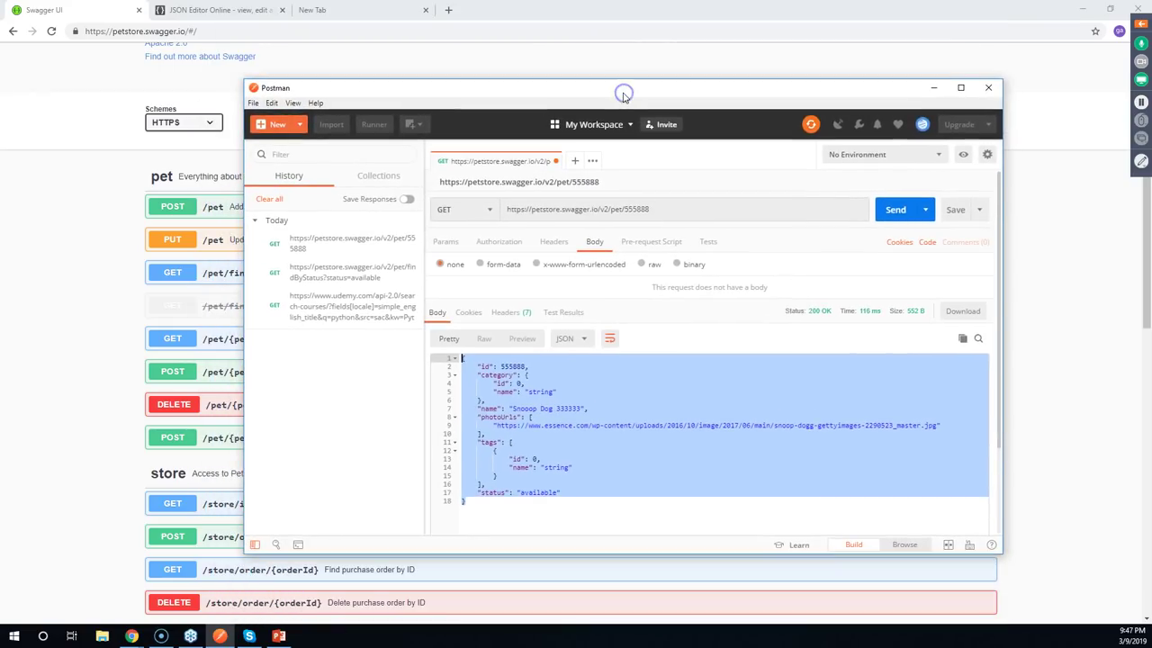
double_click(623, 94)
left_click(312, 438)
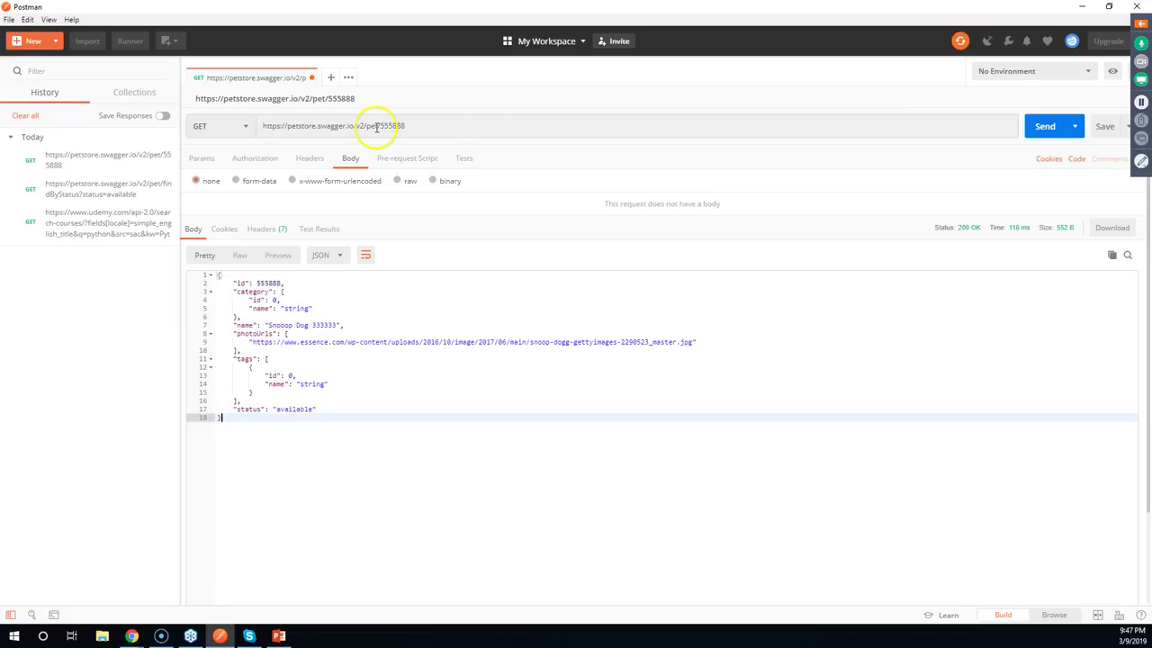
left_click(1039, 125)
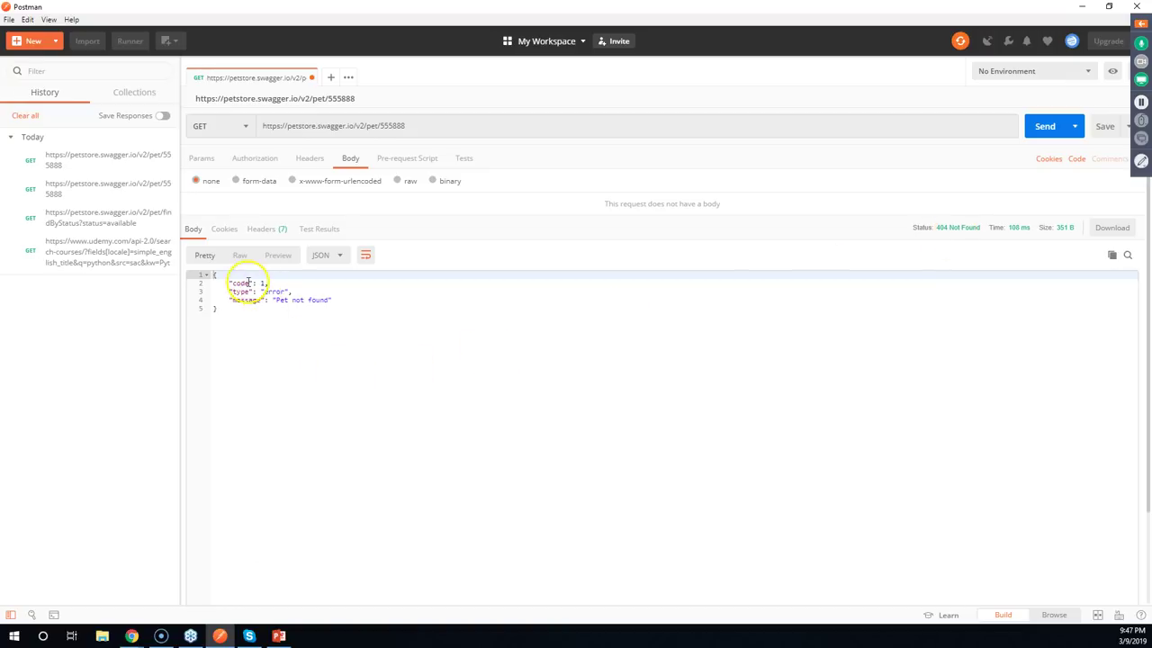
left_click_drag(214, 274, 218, 313)
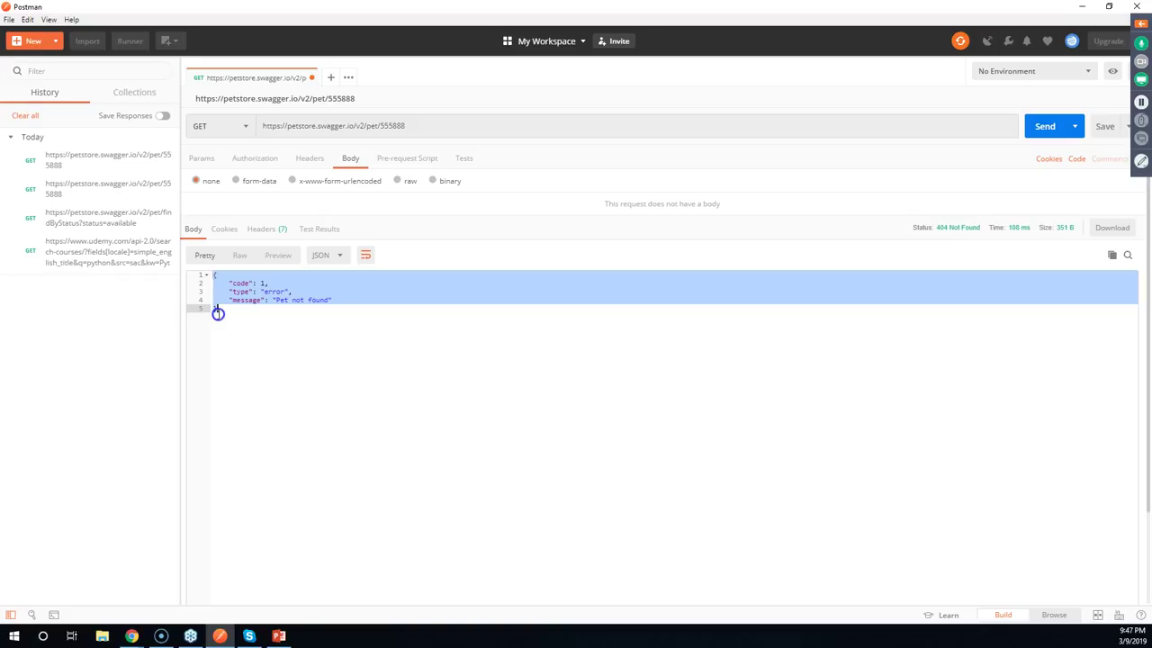
left_click(275, 300)
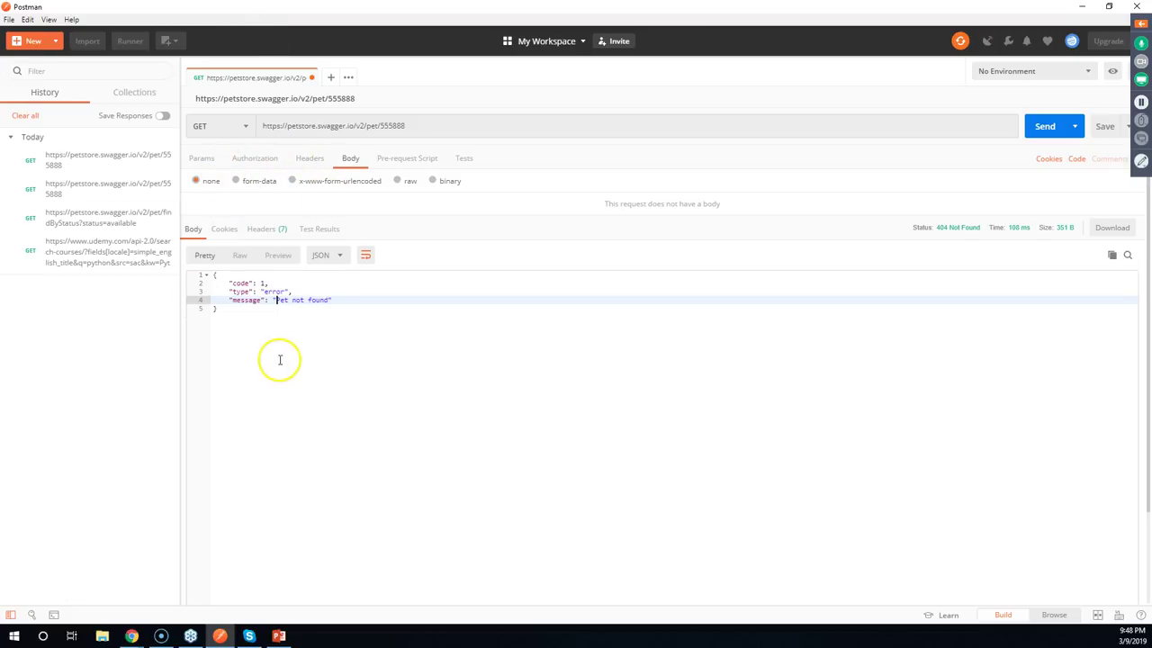
Open the most recent pet/555888 request from the history in a new tab and set its body type to raw
left_click(78, 157)
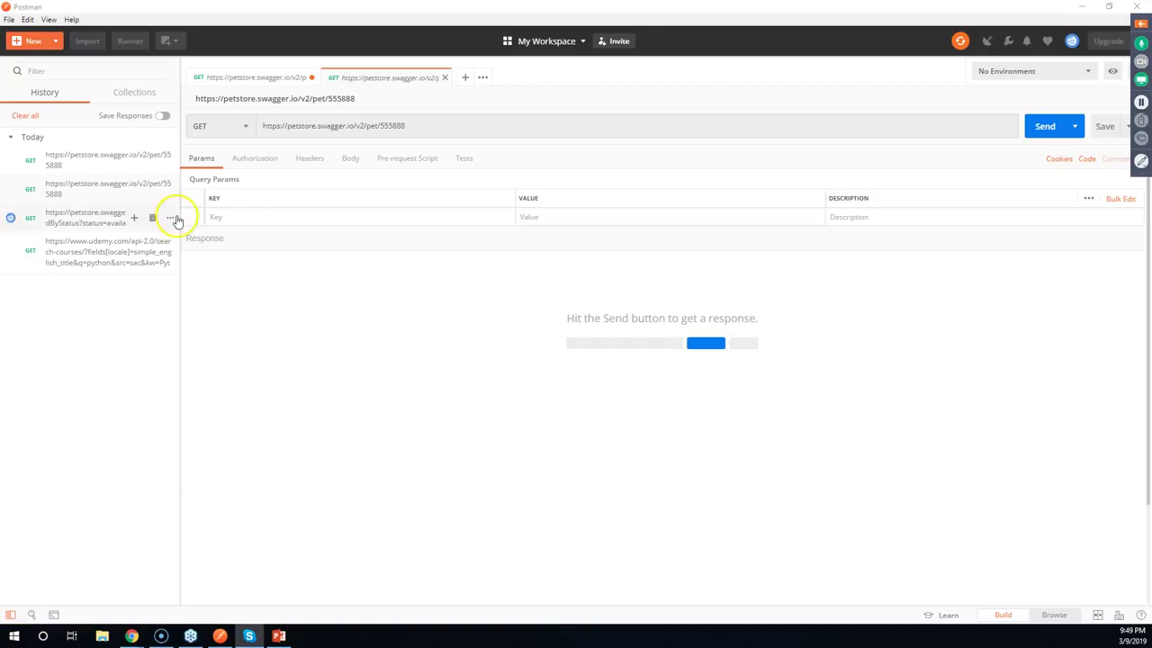
left_click(35, 265)
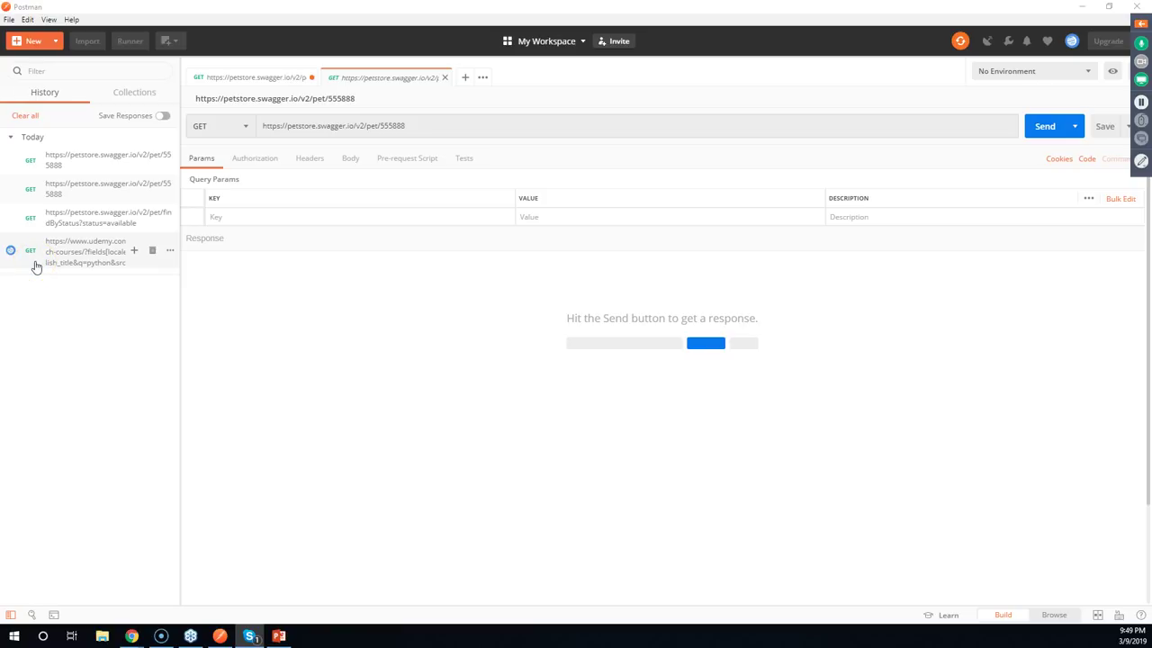
left_click(132, 29)
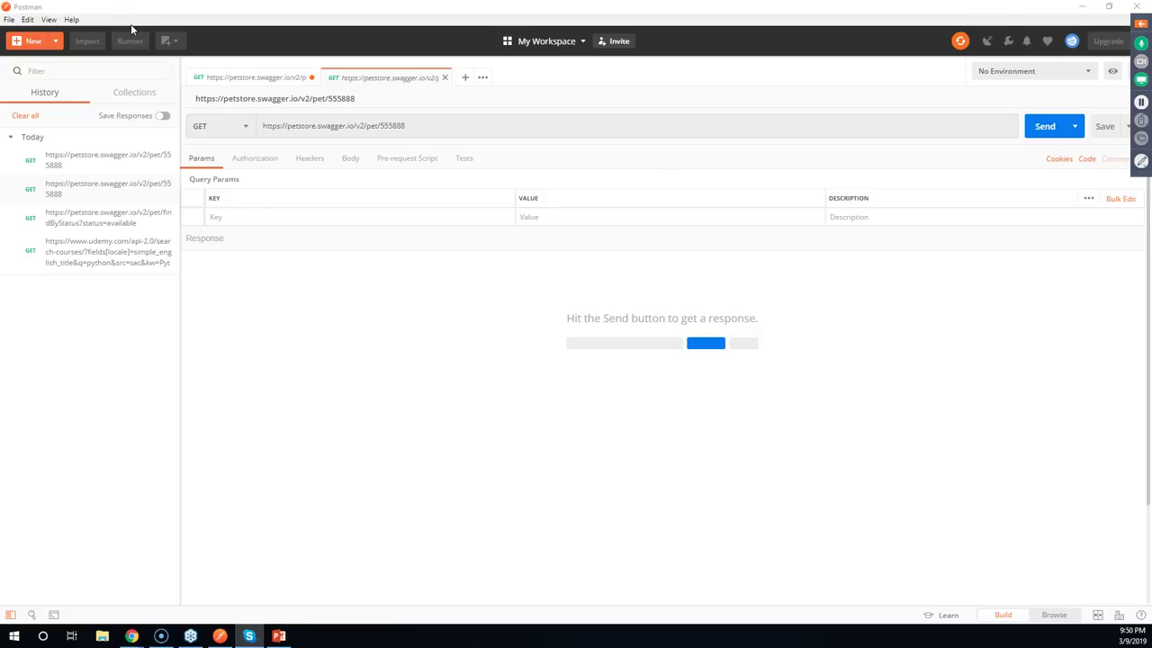
left_click(351, 159)
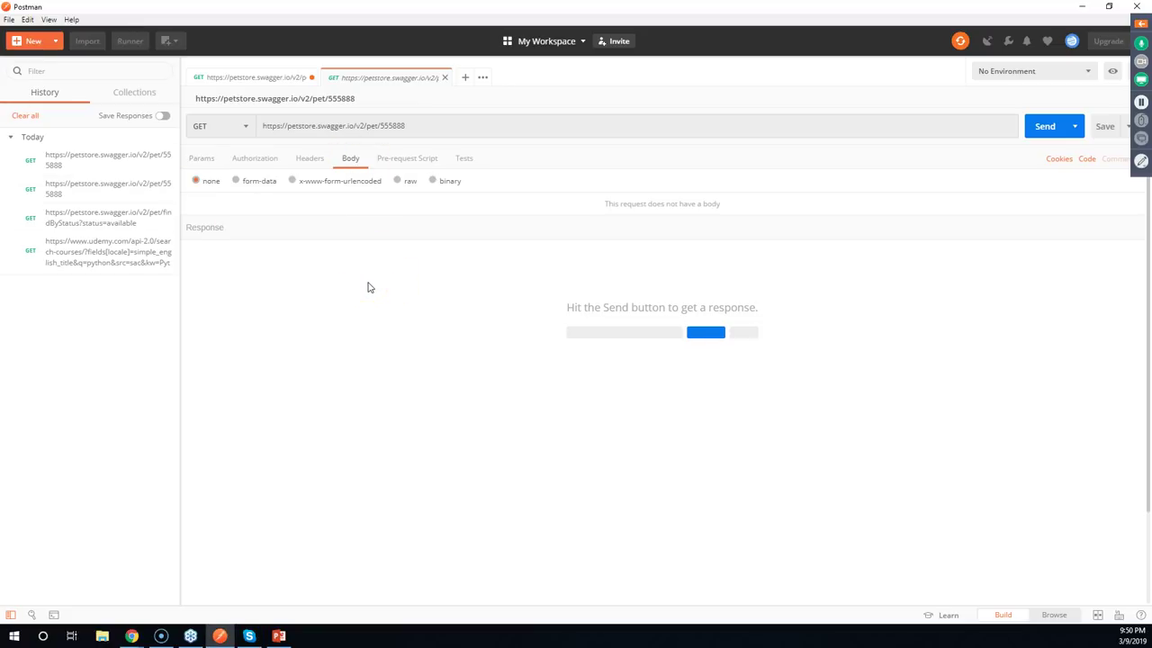
left_click(399, 275)
left_click(398, 182)
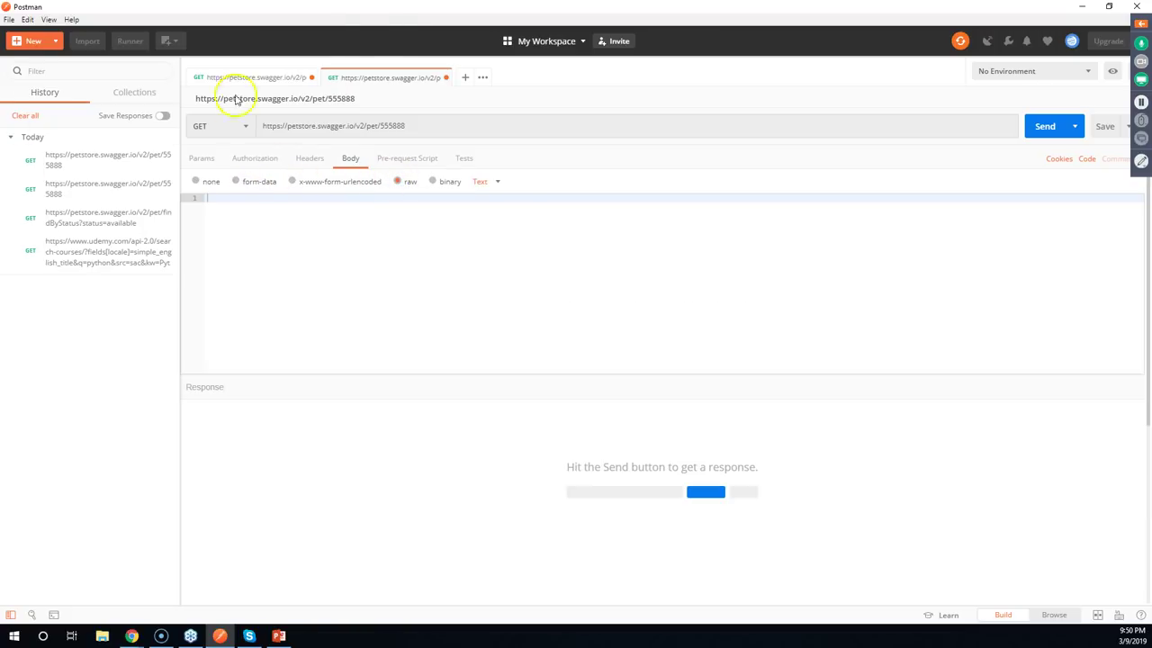
Switch to Swagger UI in Chrome, expand POST /pet and copy its entire JSON request body
left_click_drag(476, 8, 406, 144)
left_click(708, 77)
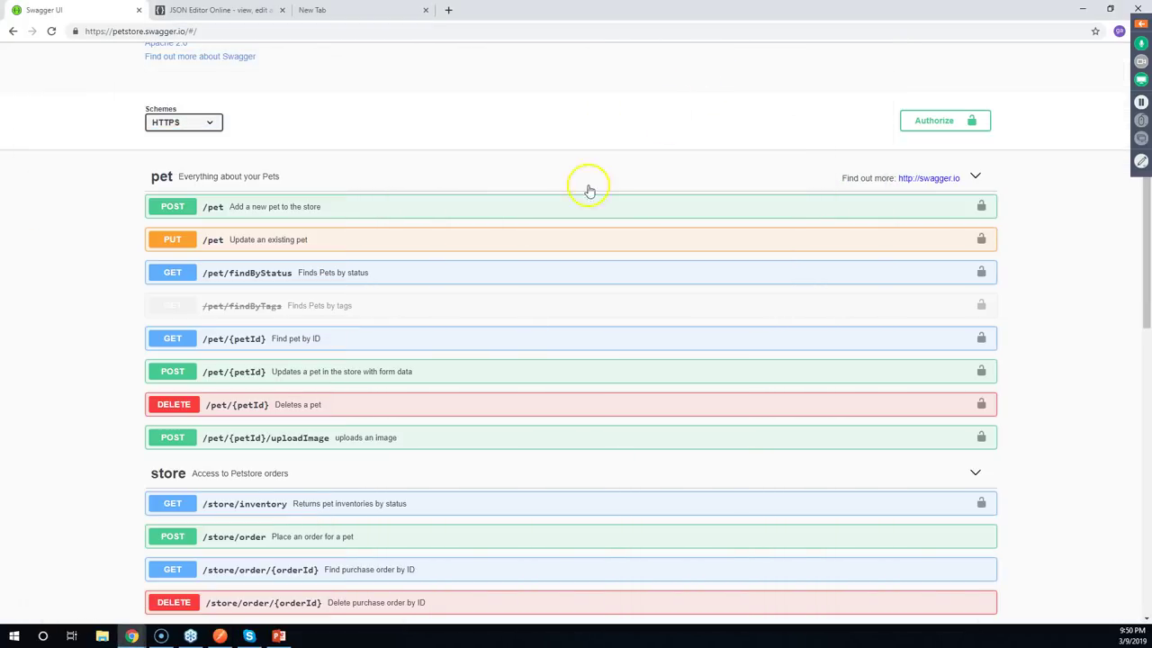
left_click(225, 209)
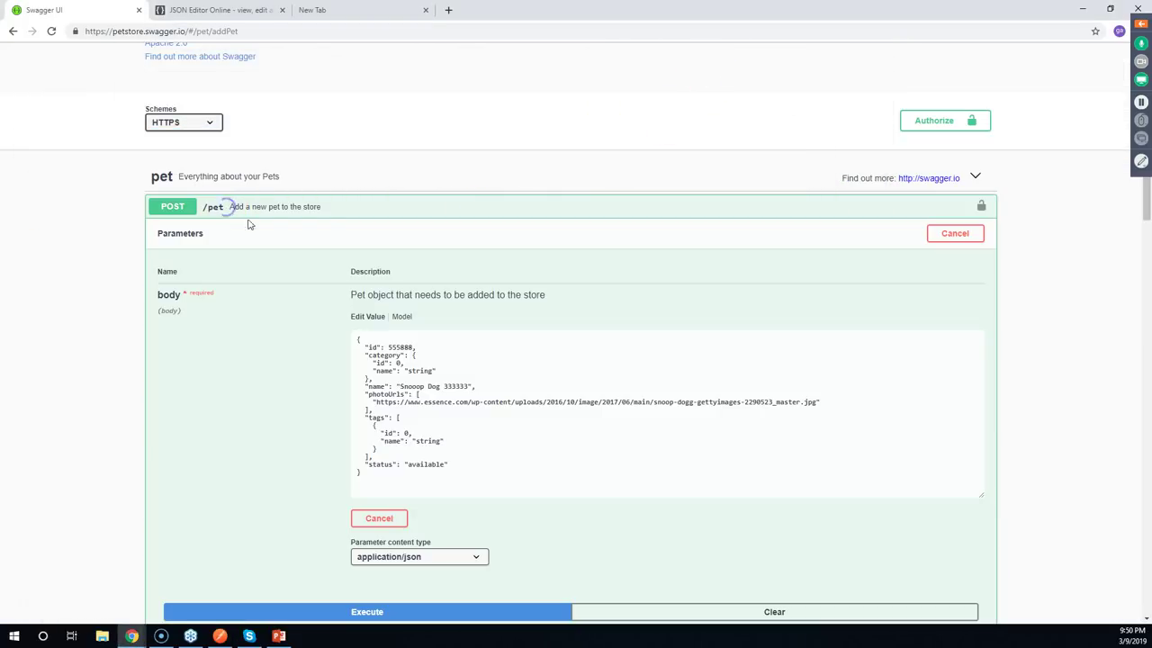
left_click_drag(367, 474, 321, 341)
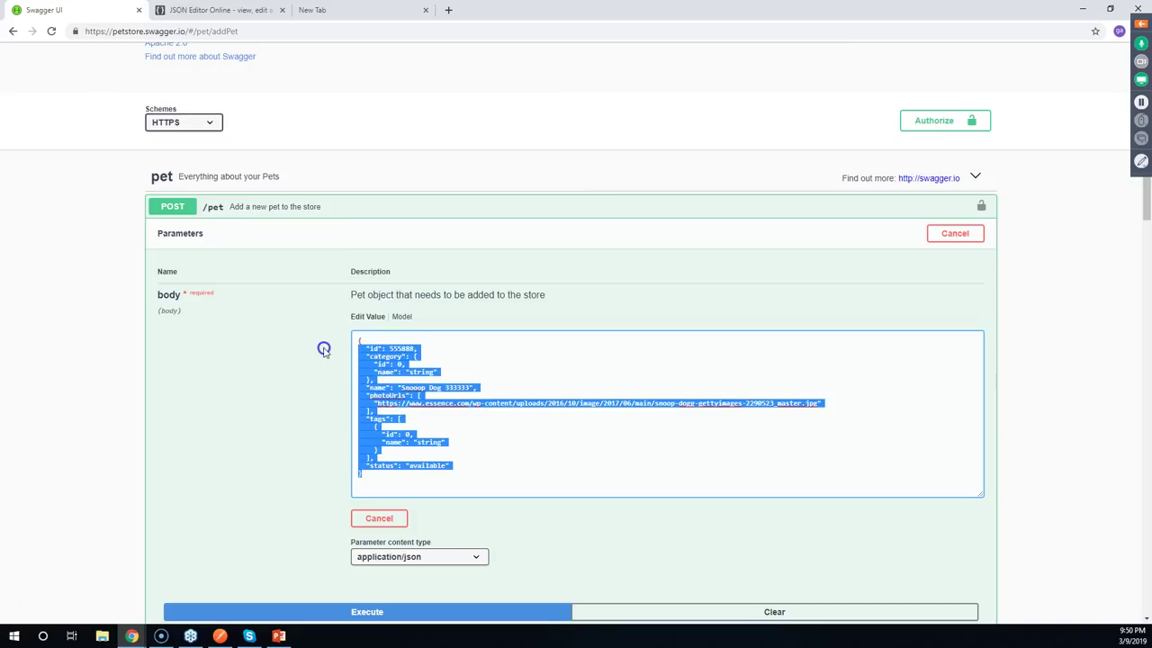
right_click(395, 350)
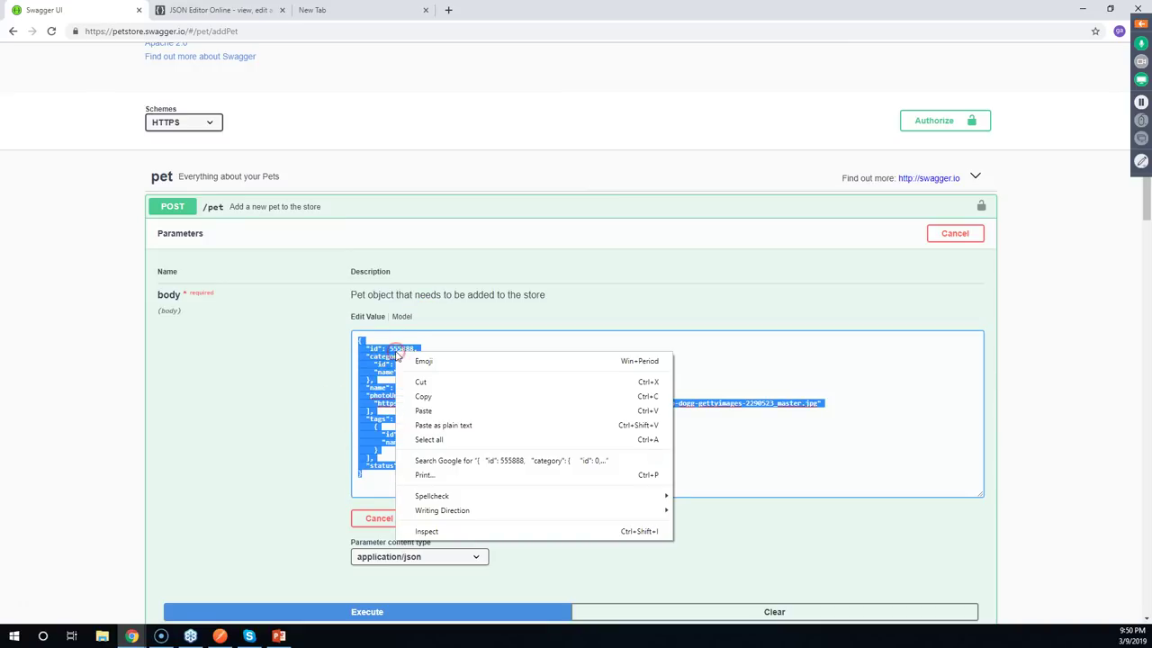
left_click(415, 396)
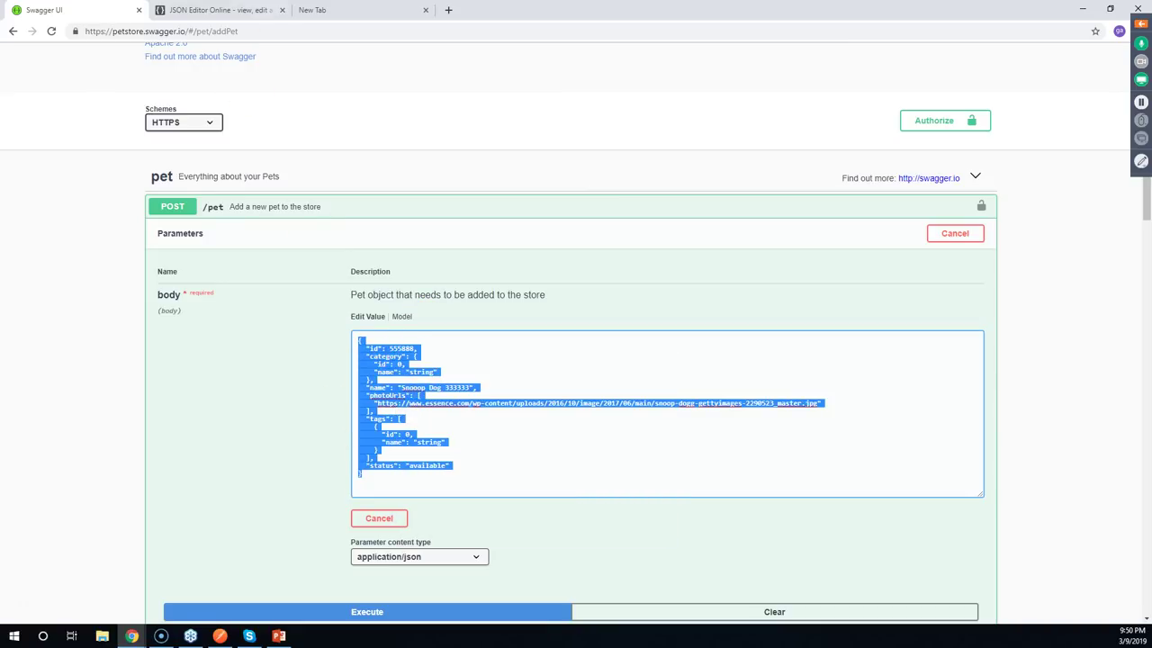
left_click(1082, 9)
double_click(493, 149)
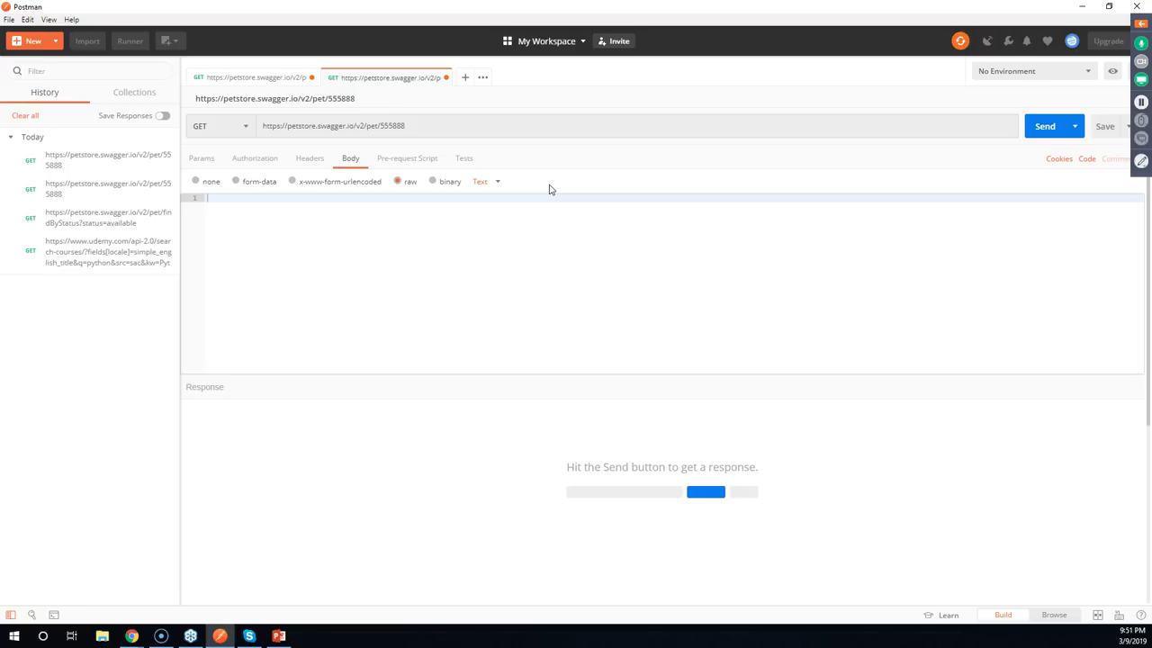
left_click(241, 129)
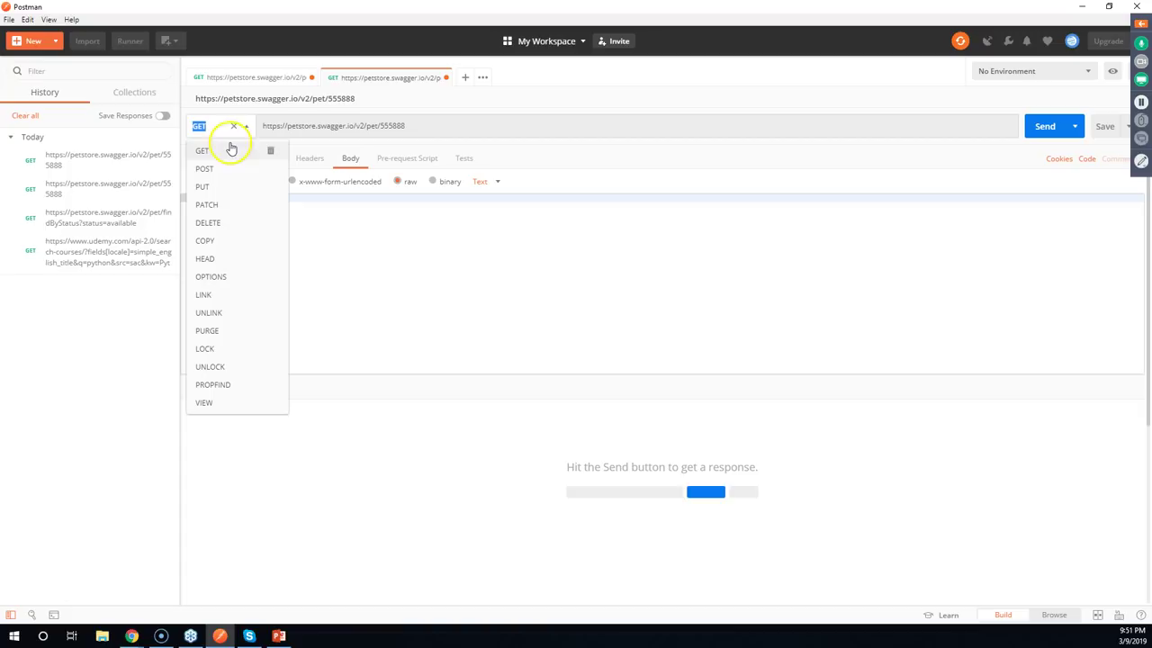
left_click(226, 169)
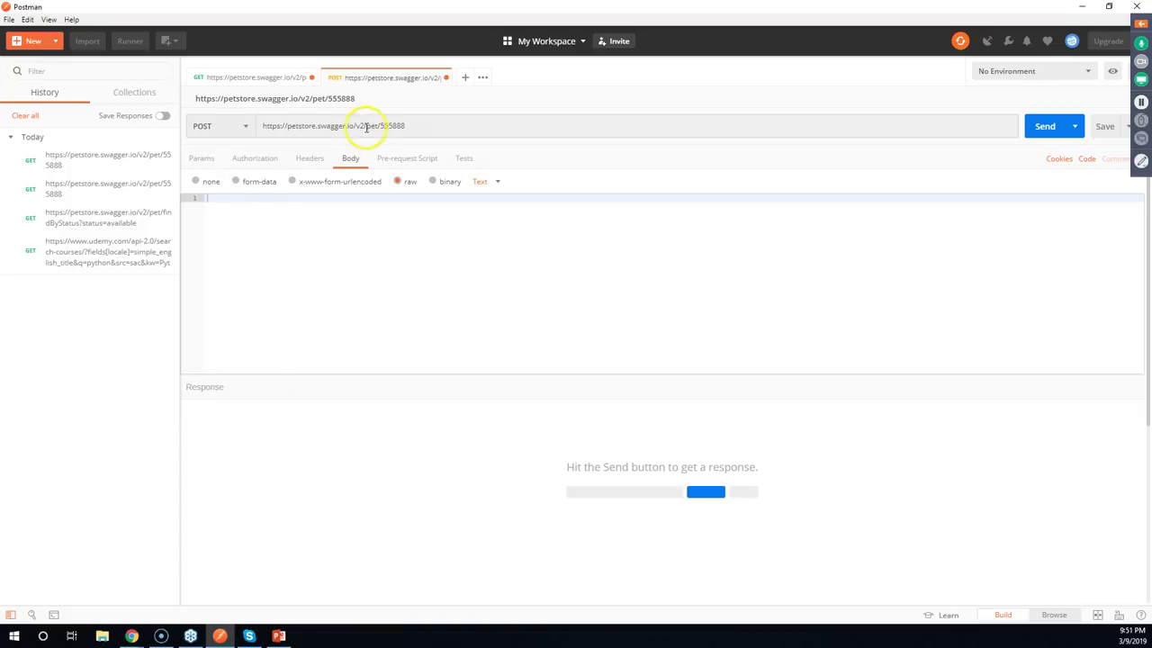
left_click_drag(379, 126, 532, 114)
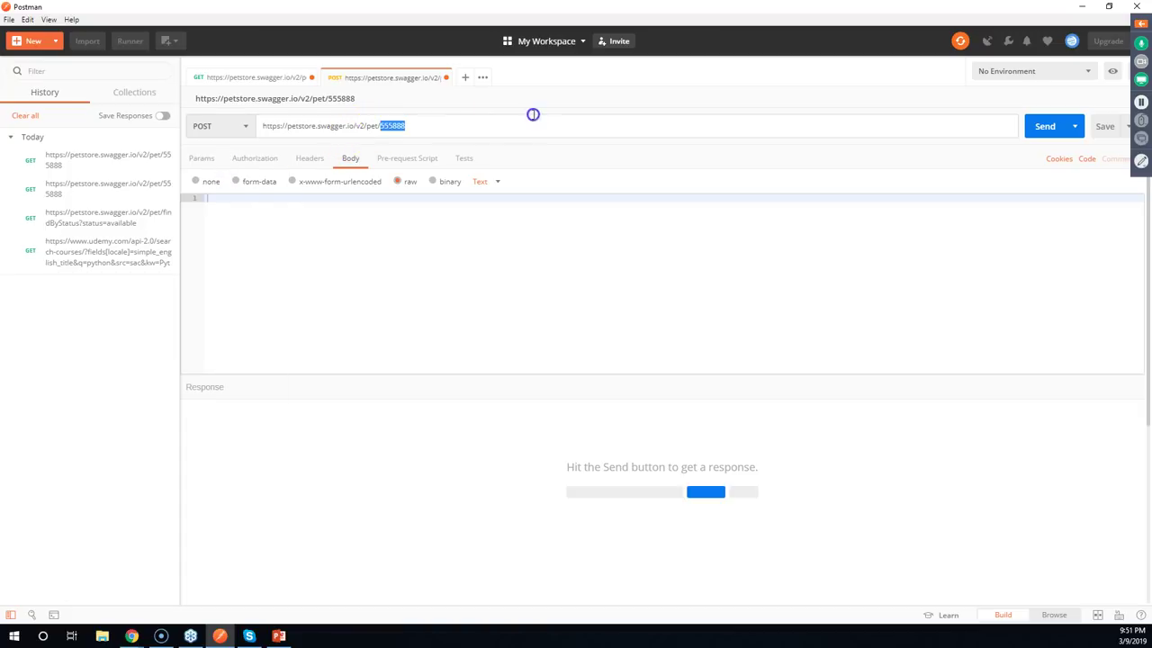
key("BackSpace")
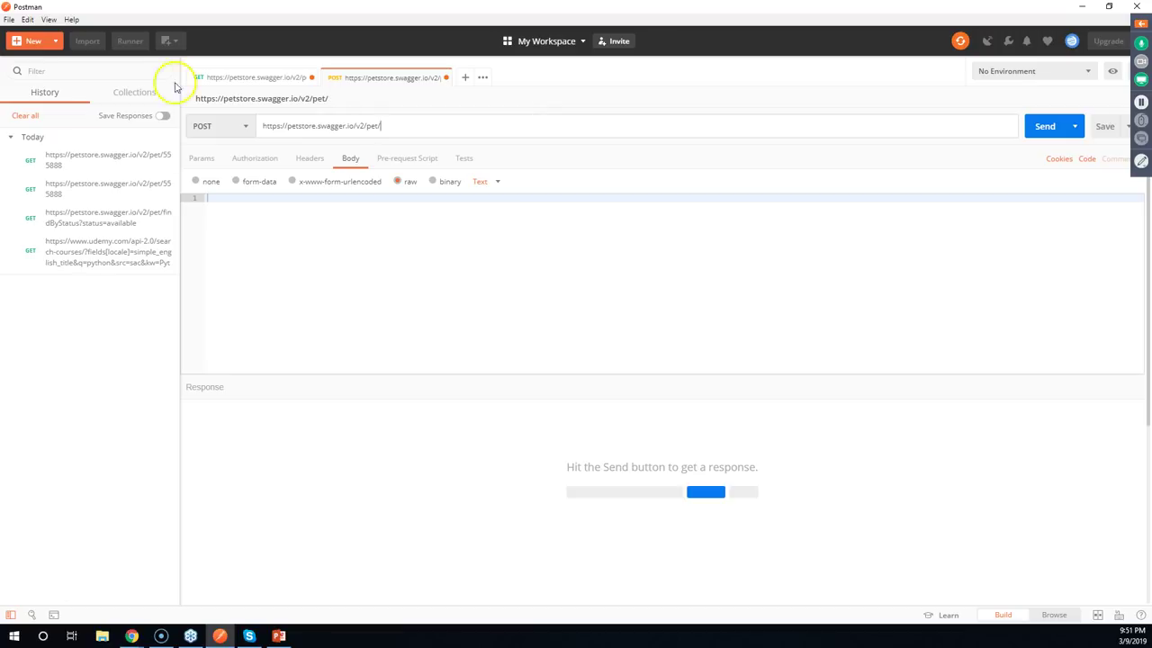
Paste the copied pet JSON into the raw body of the POST request
left_click(211, 198)
right_click(219, 205)
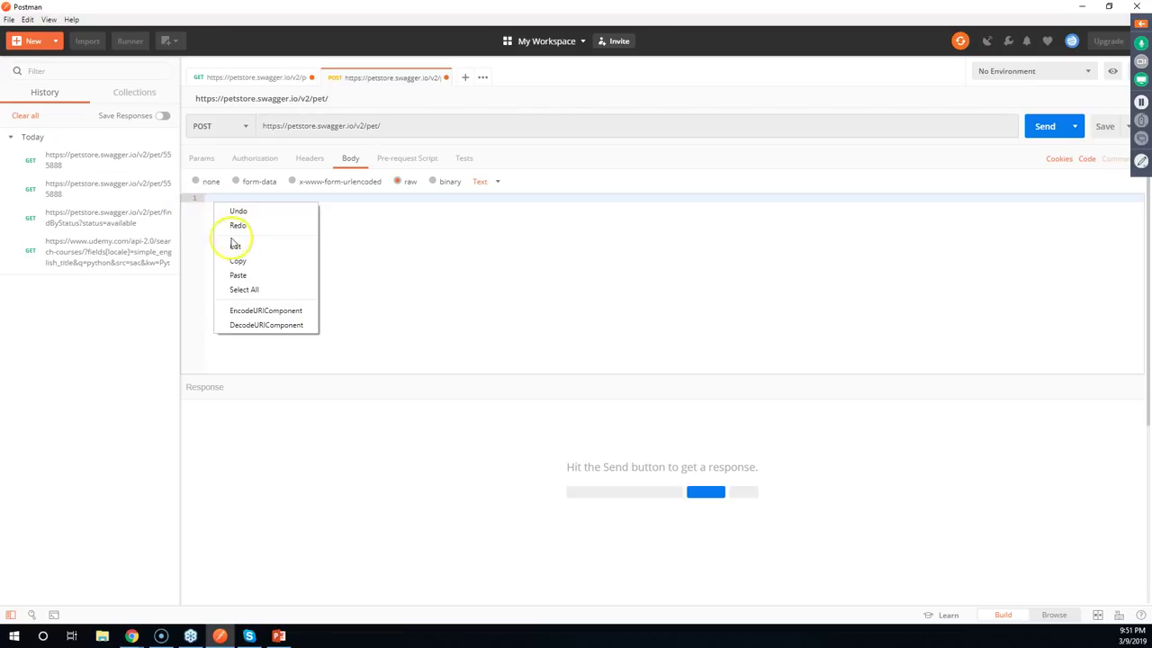
left_click(232, 272)
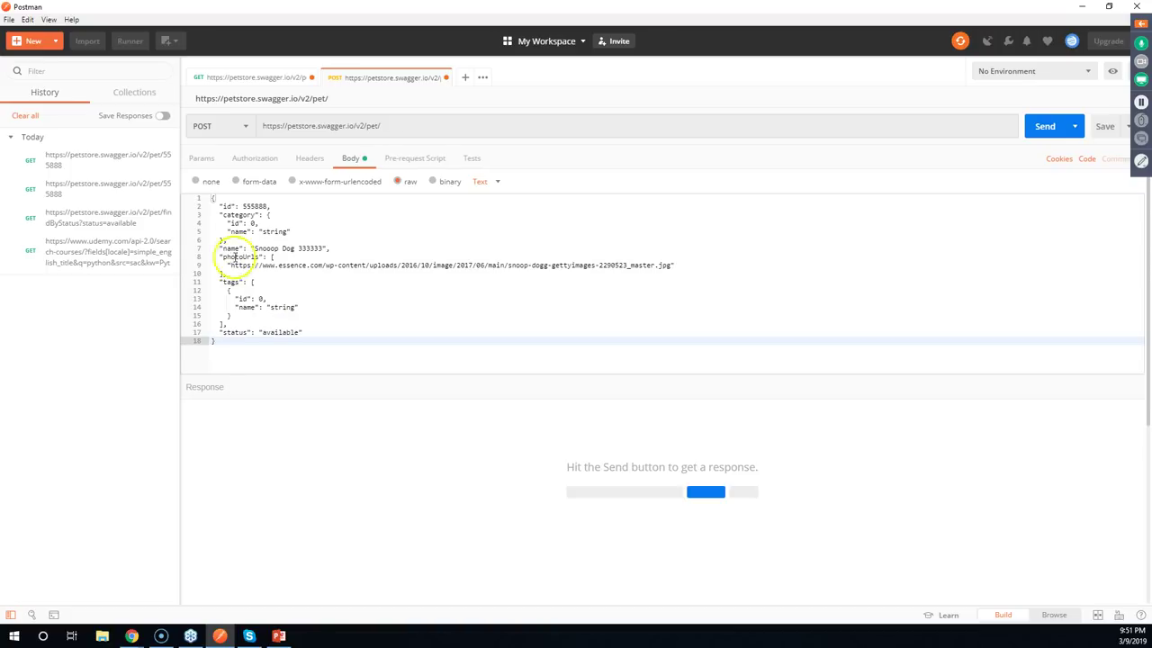
In the request body, set the pet's id to 555888000 and its name to "Happy Dog"
left_click(267, 206)
type("000")
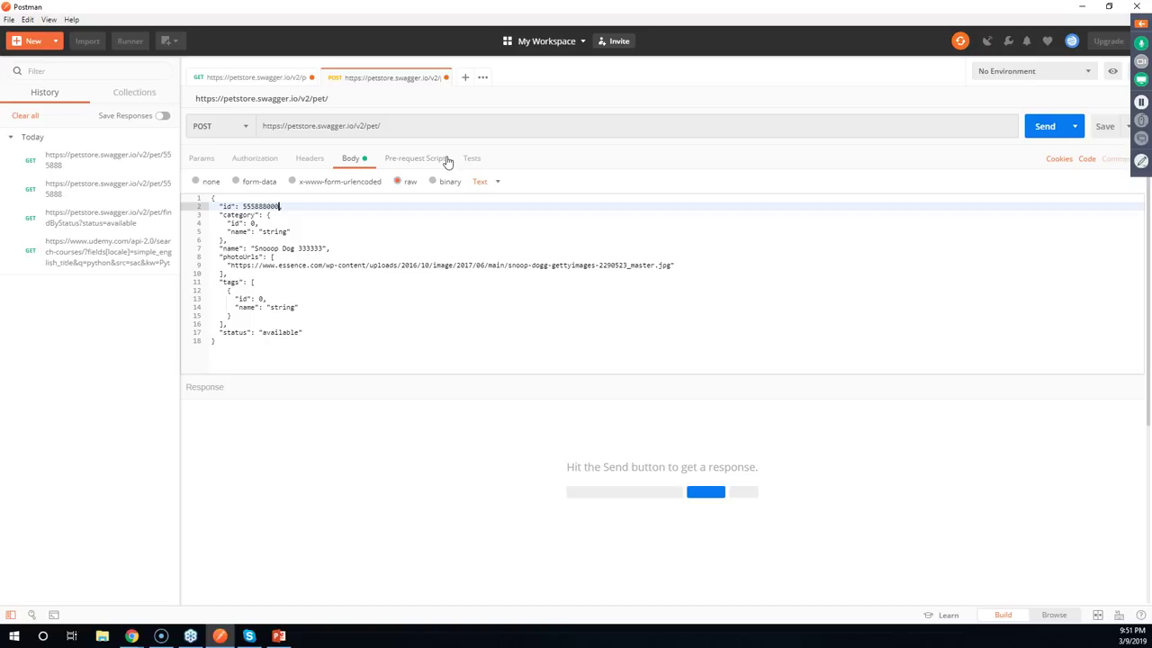
double_click(274, 248)
left_click_drag(274, 246, 327, 247)
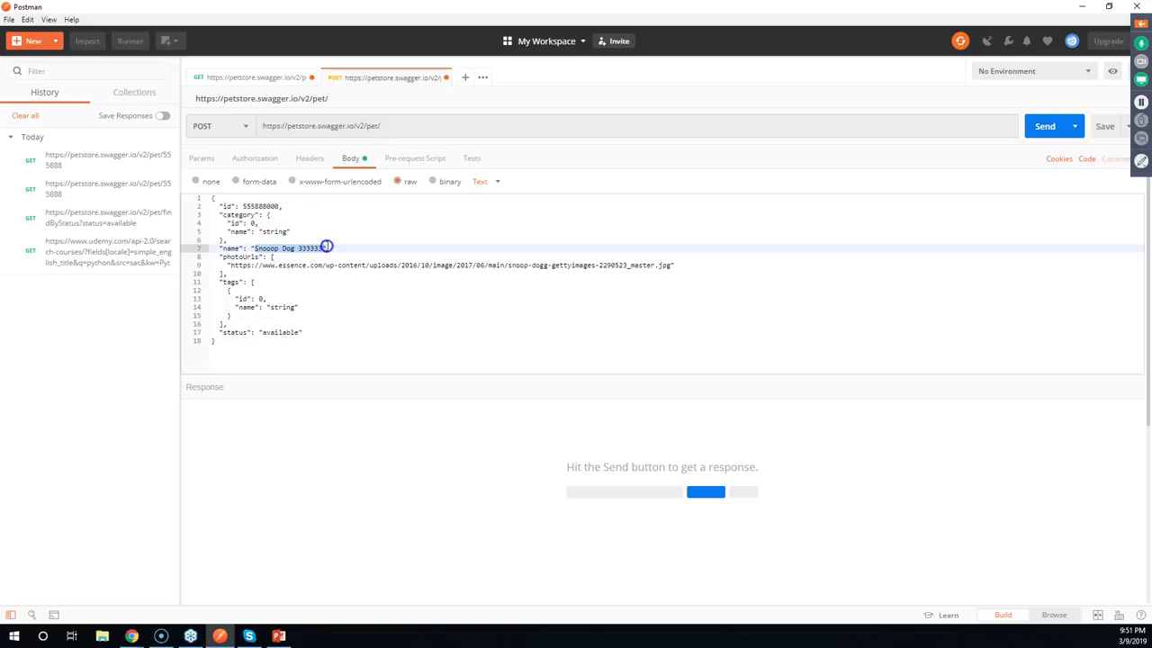
type("Happy")
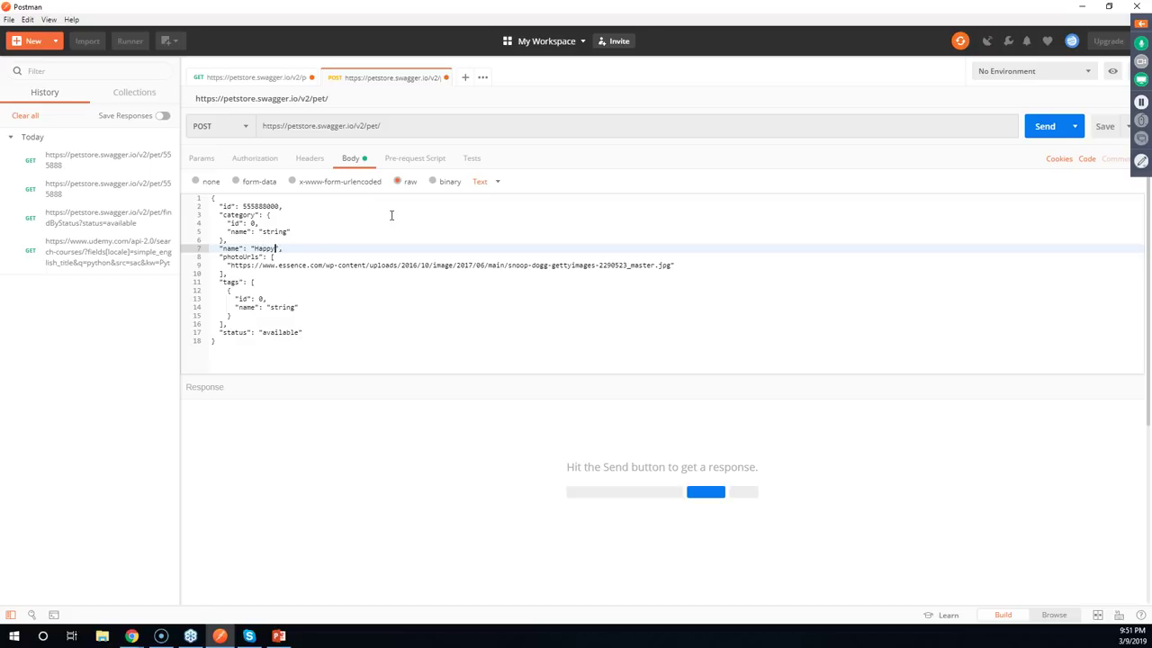
type(" Dog")
Set the category's id to 555 and its name to "Snoops" in the pet JSON
left_click(256, 224)
type("555")
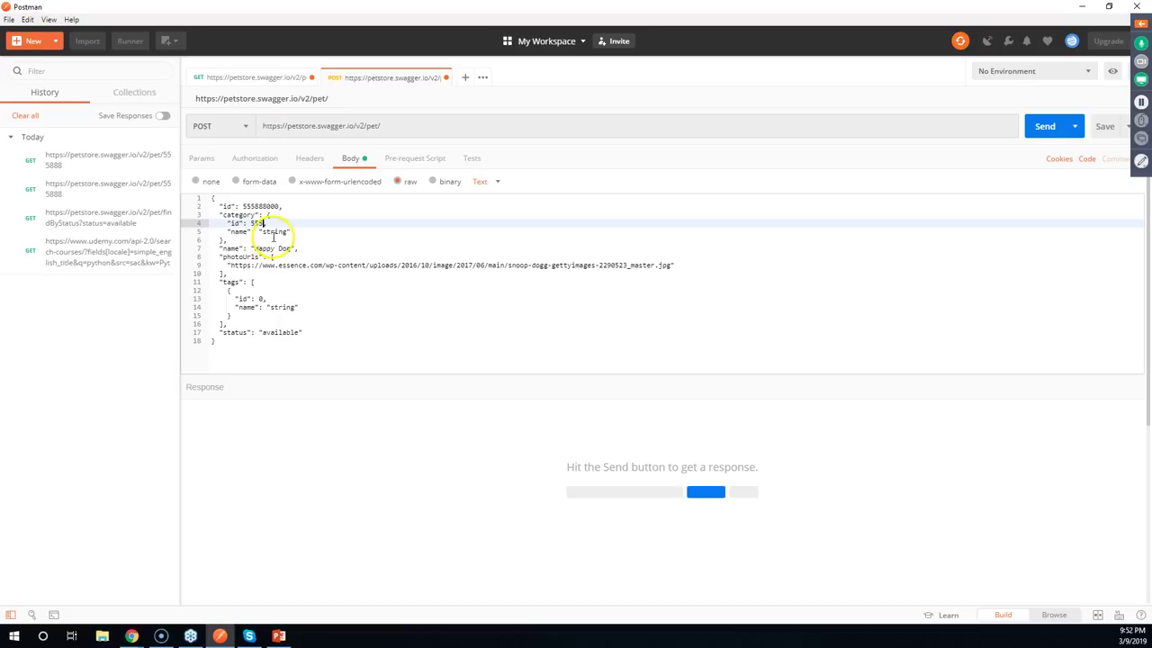
double_click(273, 232)
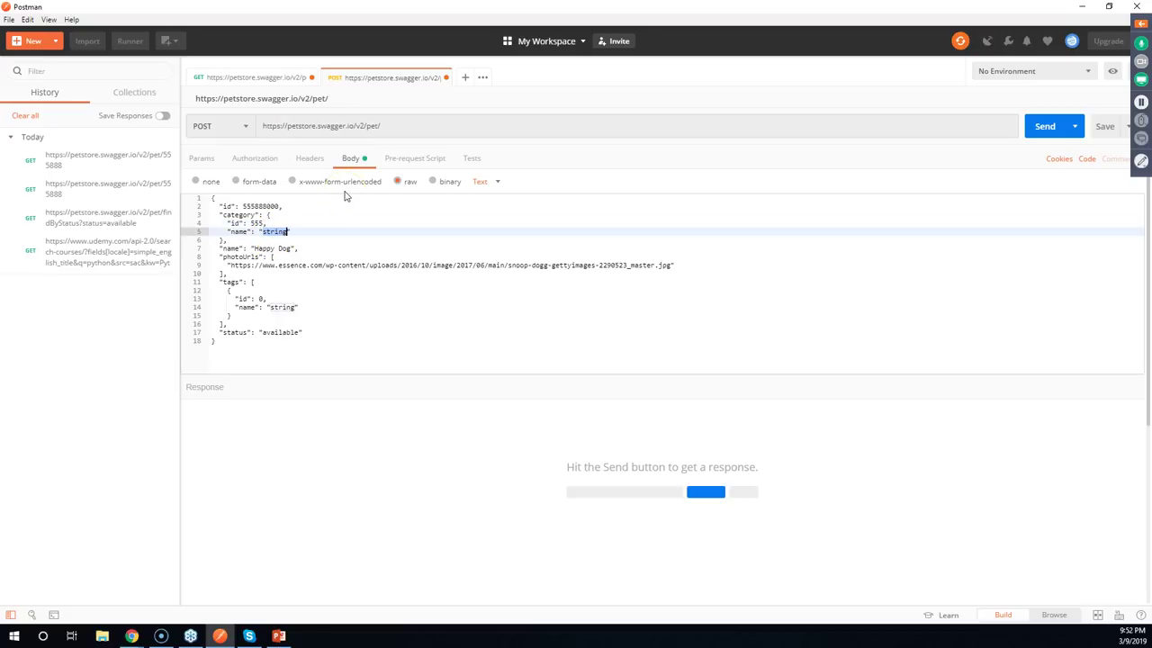
type("Snoops")
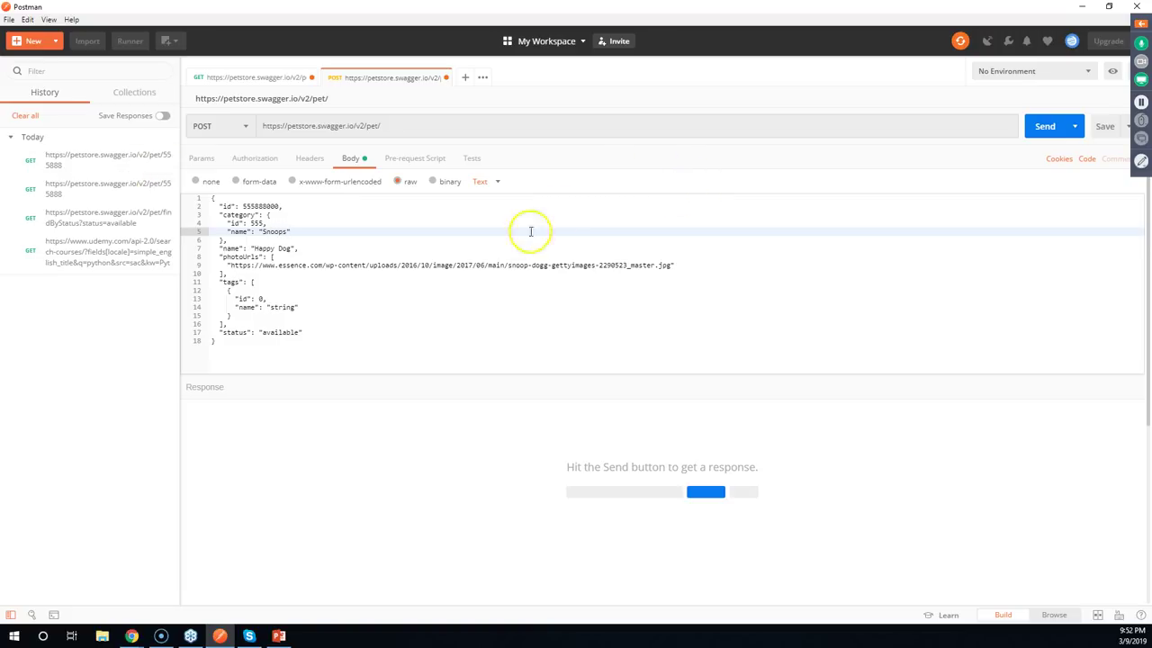
Set the tag's id to 2 and its name to "dogs" in the pet JSON
left_click(260, 298)
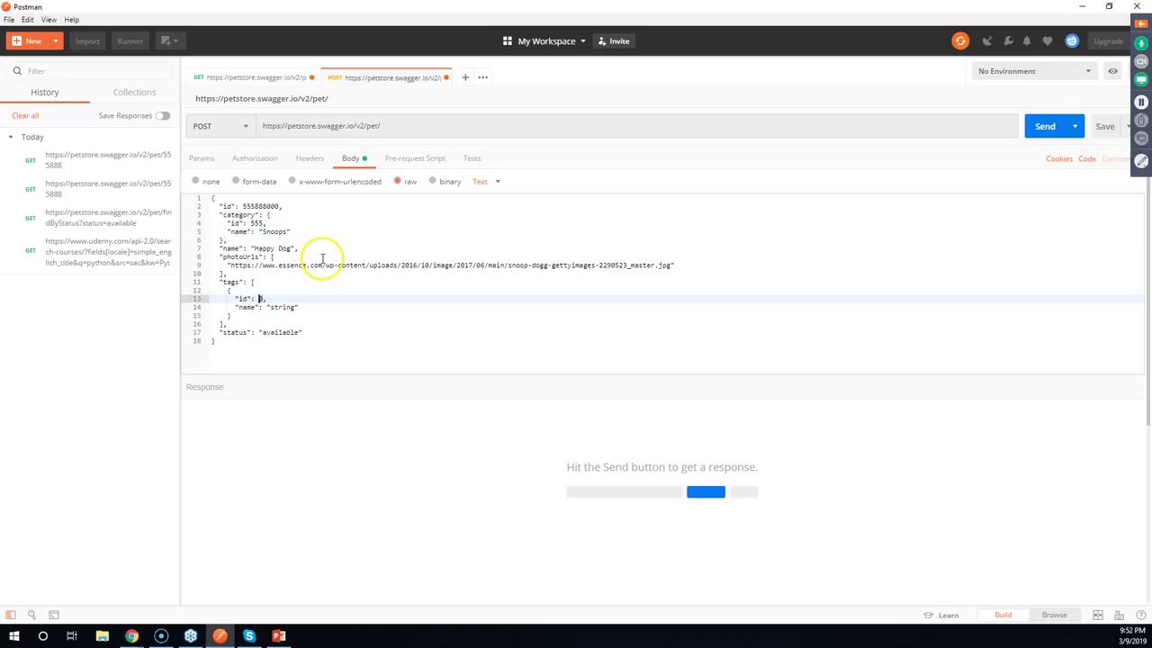
type("2")
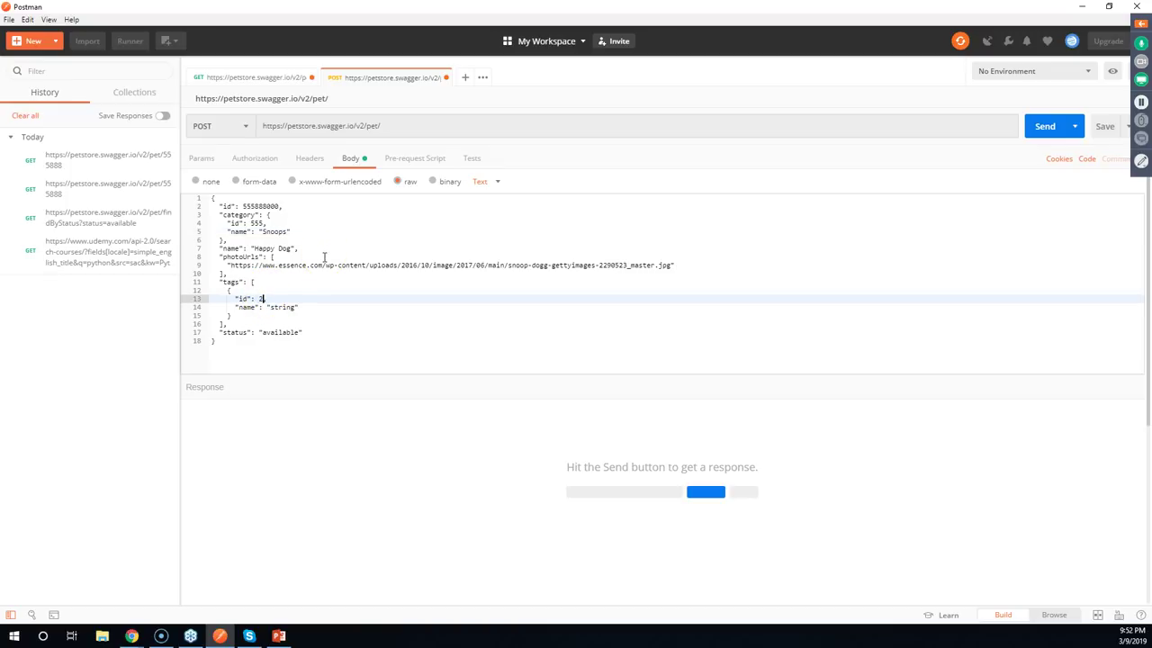
double_click(281, 307)
type("dogs")
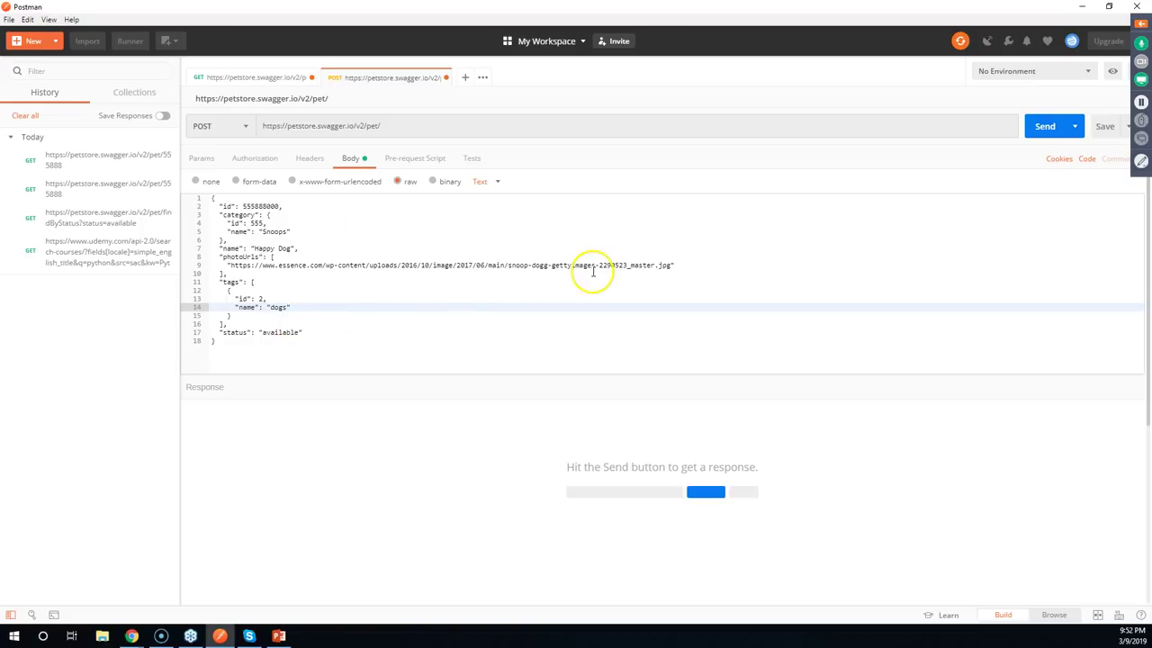
Look over the edited pet JSON and send the POST request with the body format left as Text
left_click_drag(234, 355, 157, 193)
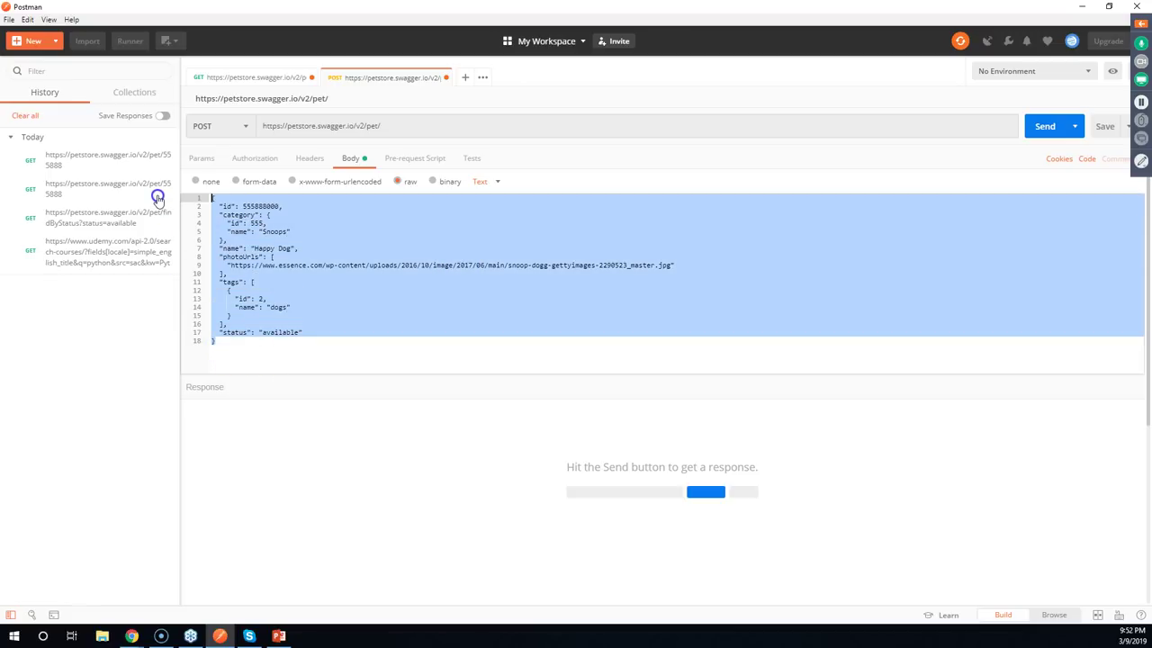
left_click(266, 224)
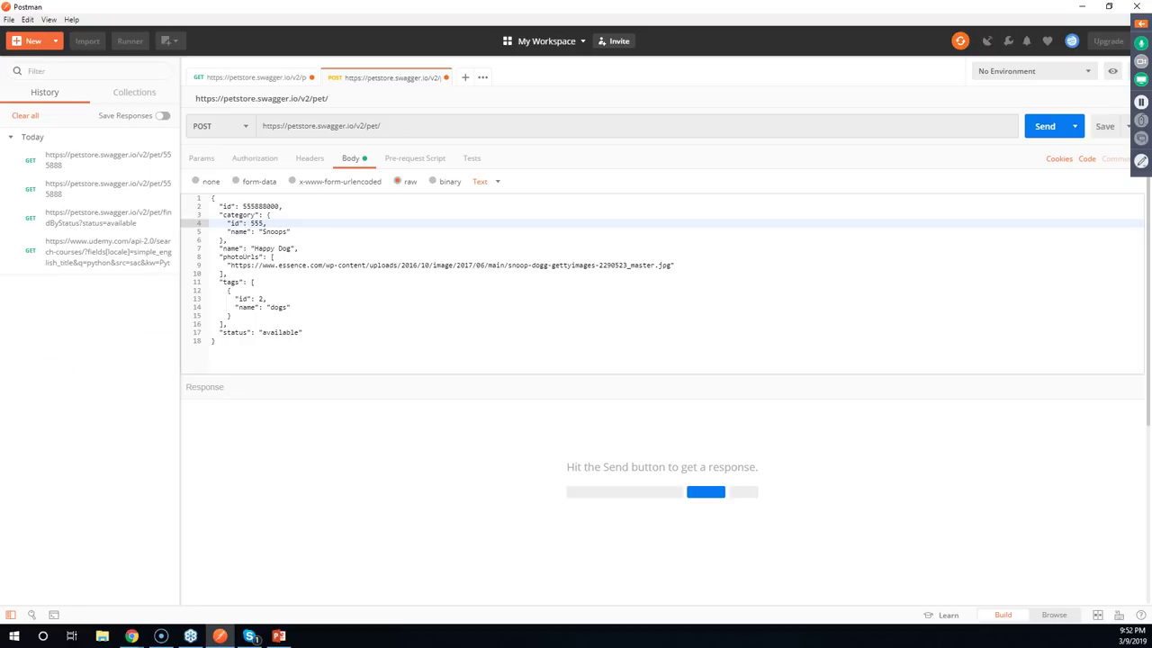
left_click(338, 340)
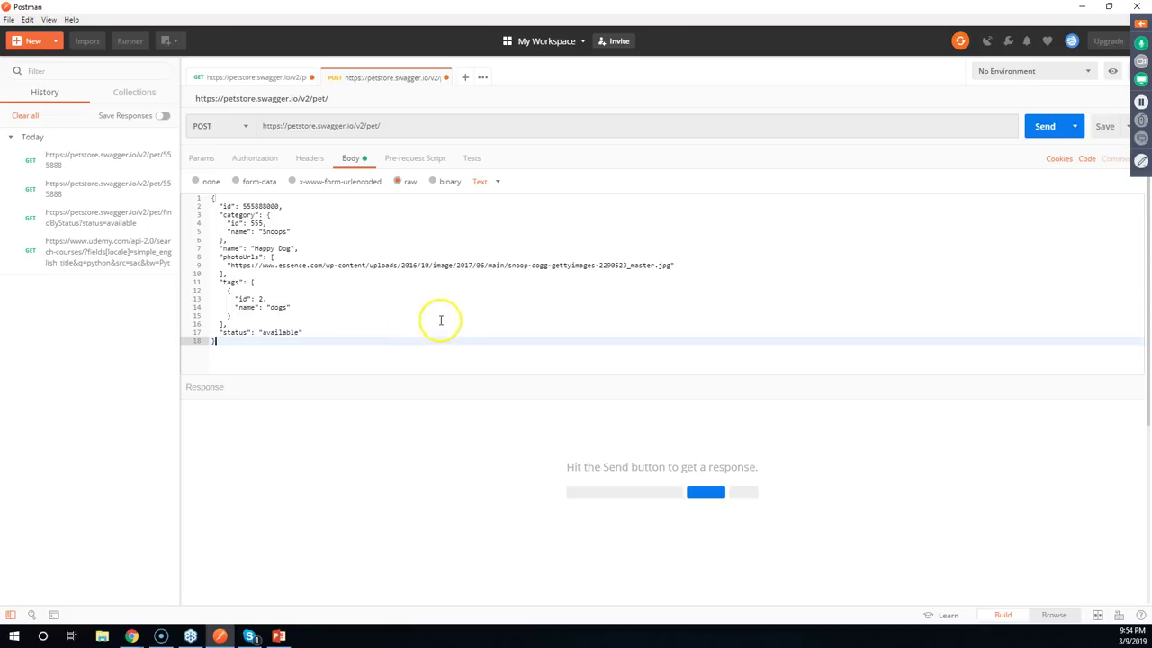
left_click(1041, 128)
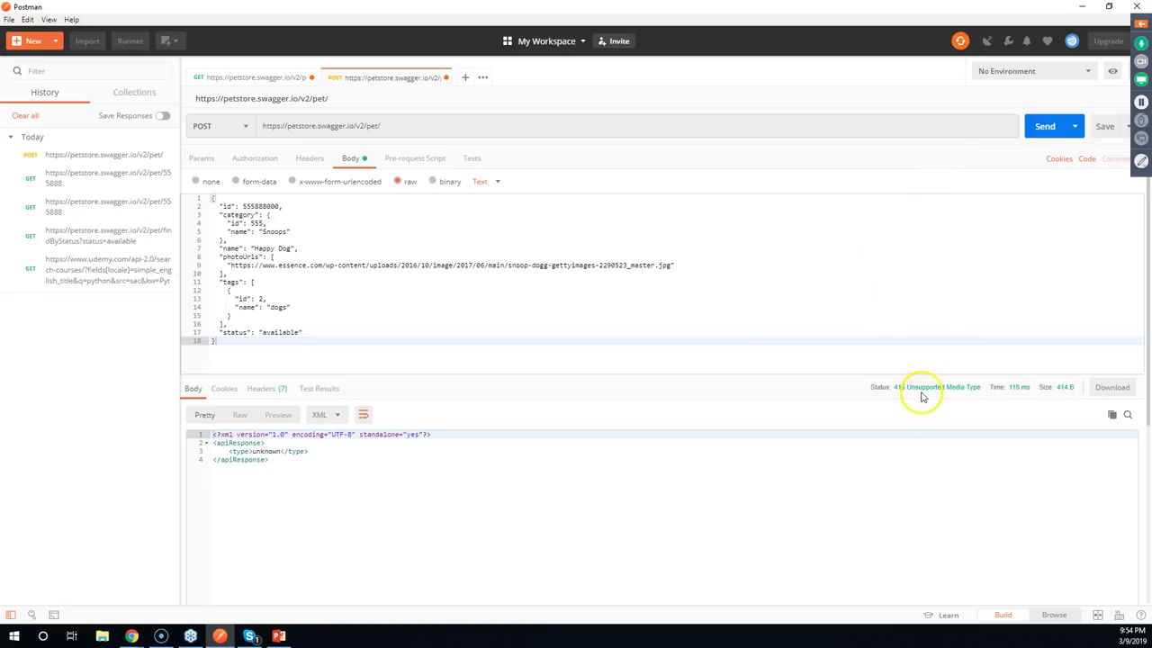
mouse_move(919, 394)
Change the raw body format to JSON (application/json) and resend the POST request
left_click(499, 184)
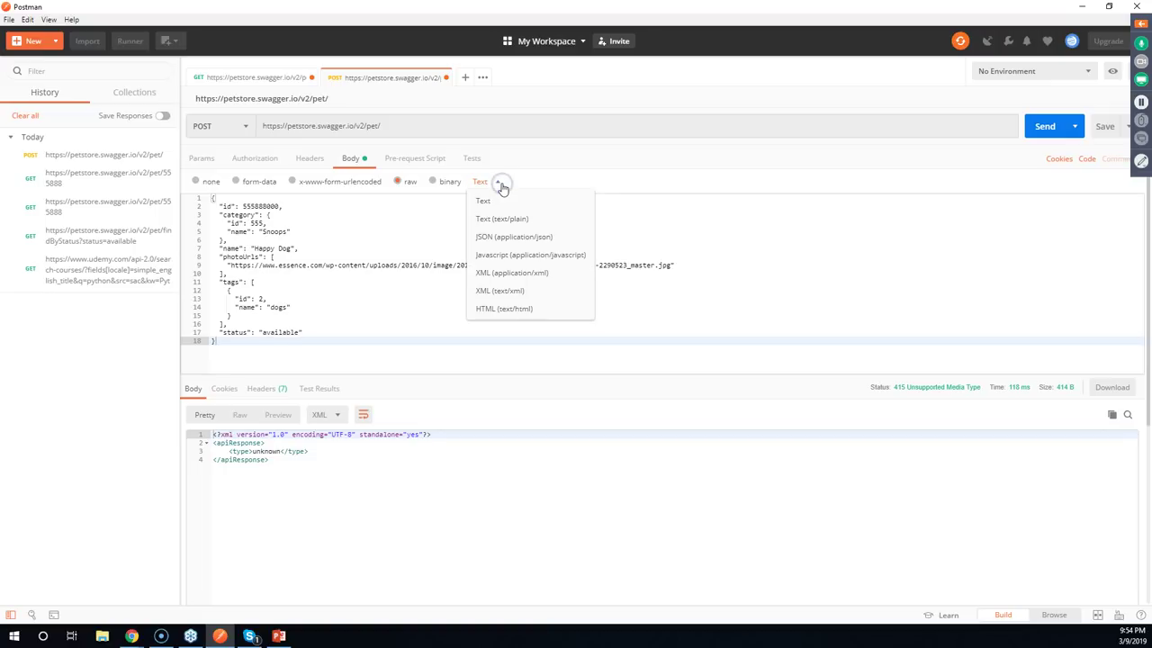
left_click(508, 235)
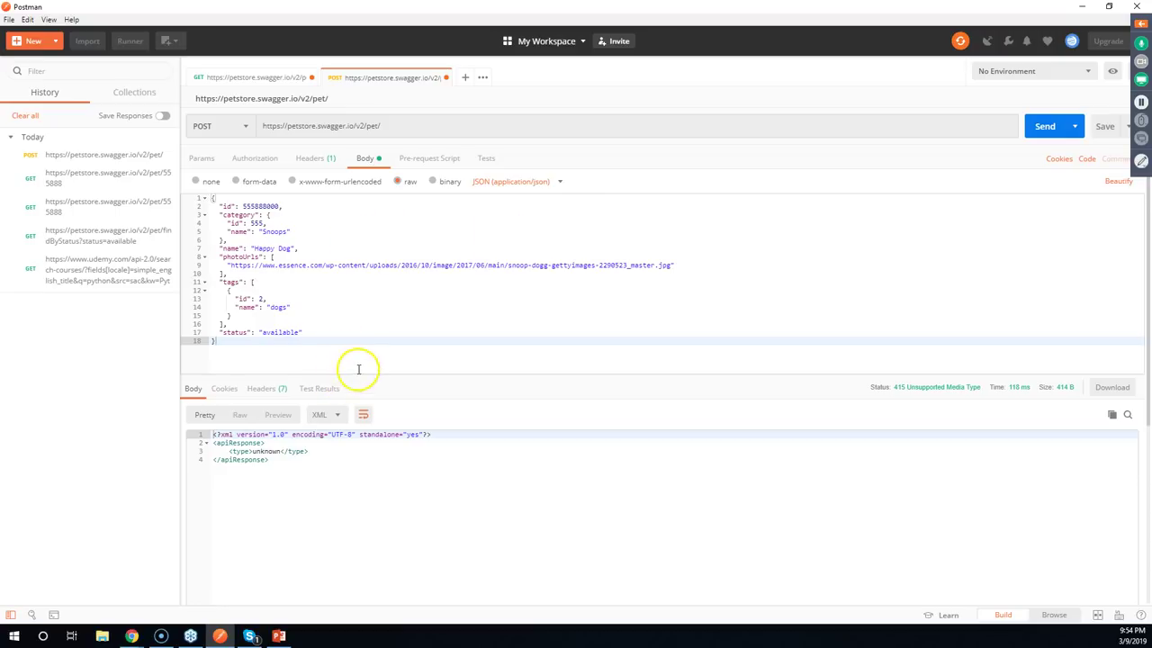
left_click_drag(358, 369, 356, 446)
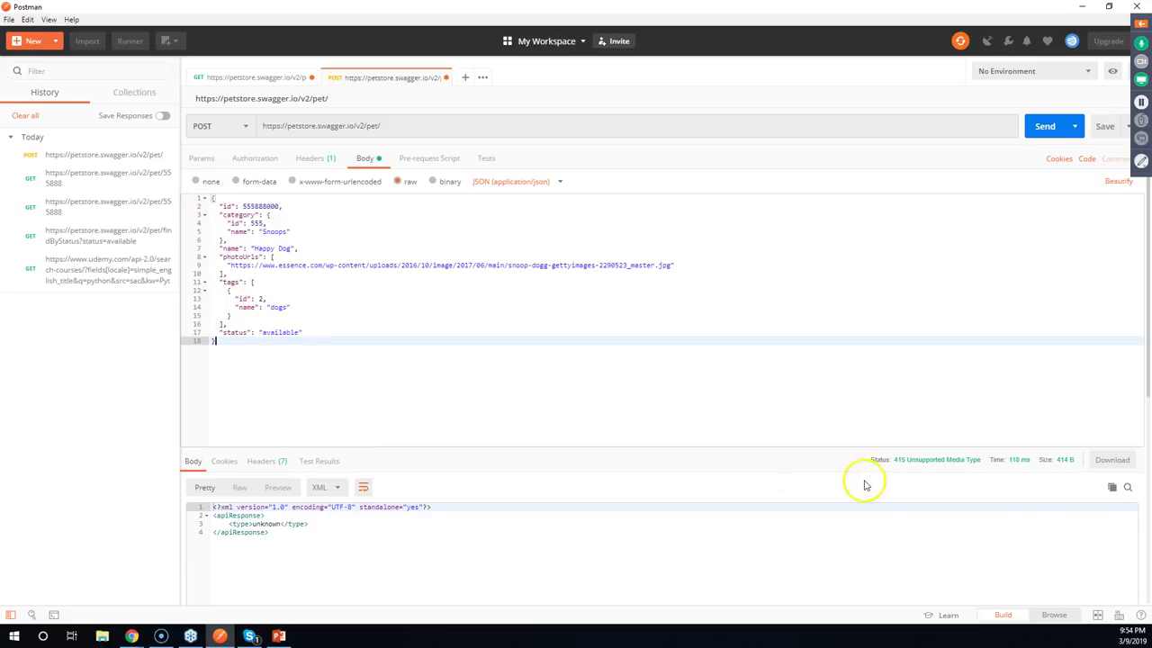
mouse_move(901, 466)
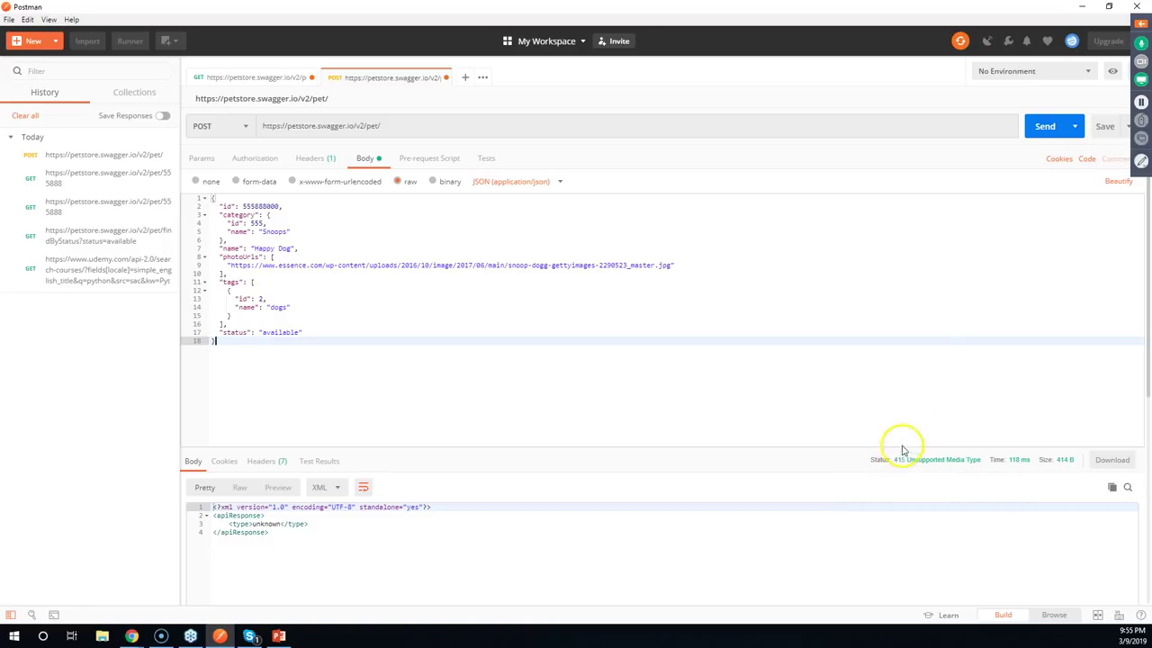
left_click(1045, 127)
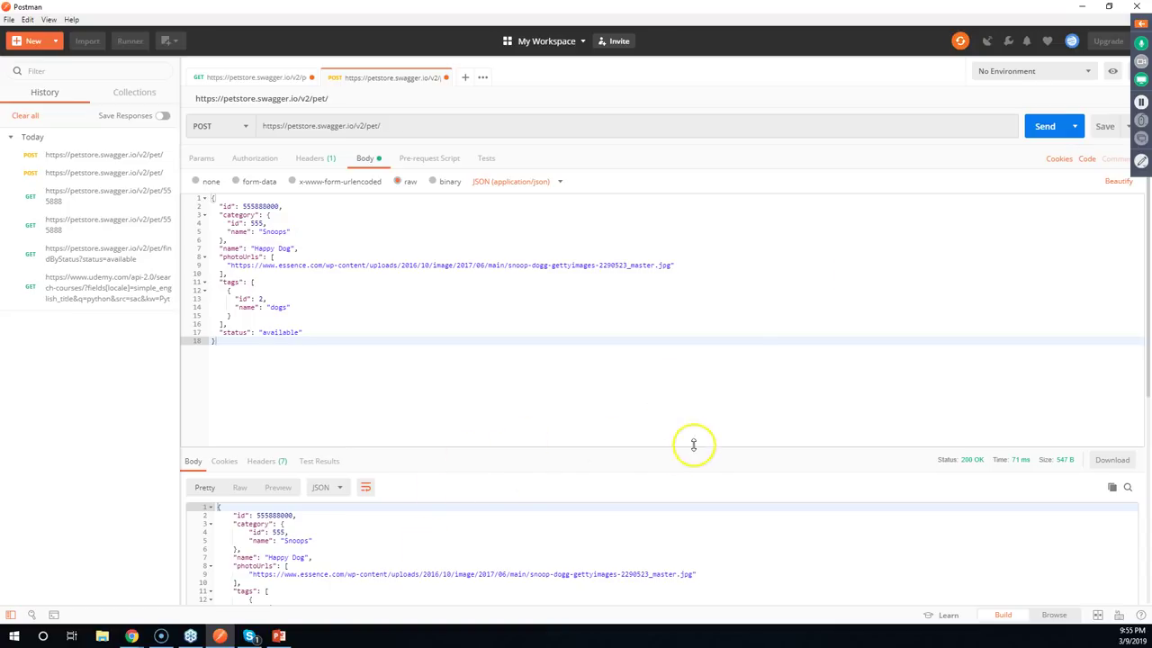
Enlarge the response area and review the response headers, the request headers and the returned body
left_click_drag(686, 444, 543, 356)
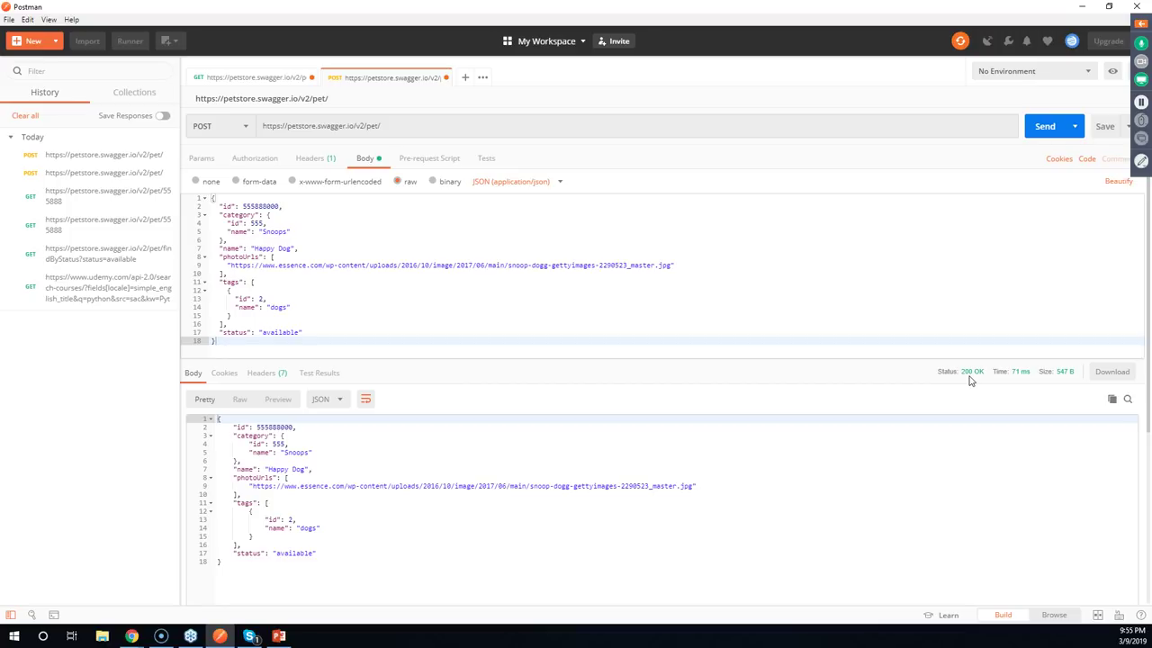
left_click(259, 373)
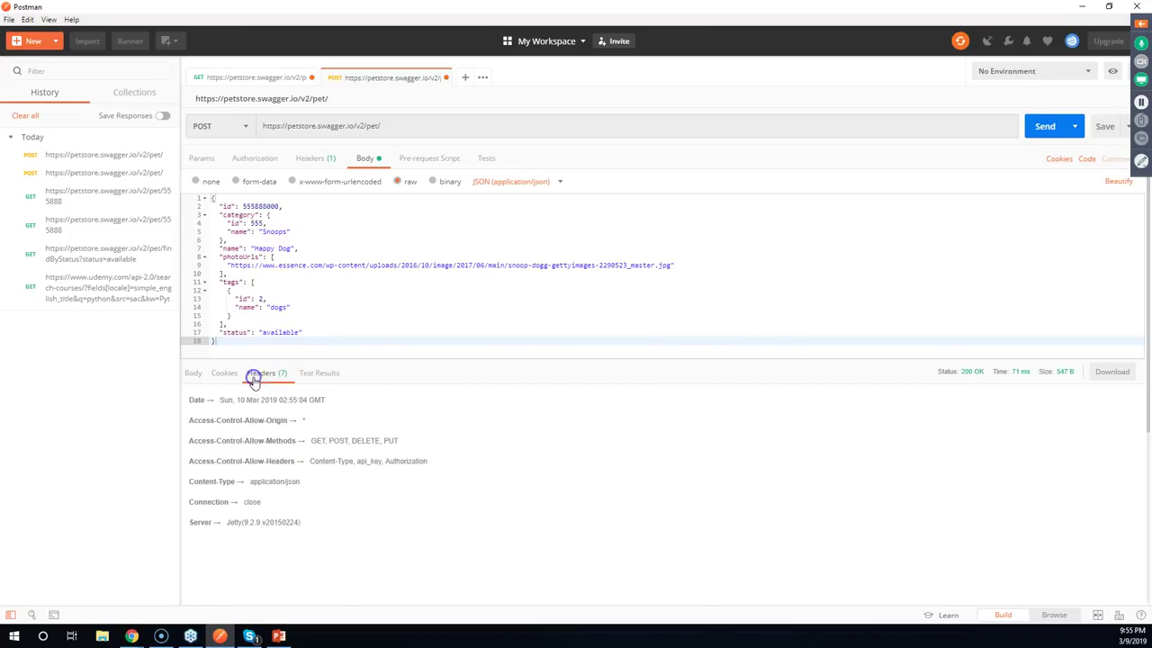
left_click(312, 160)
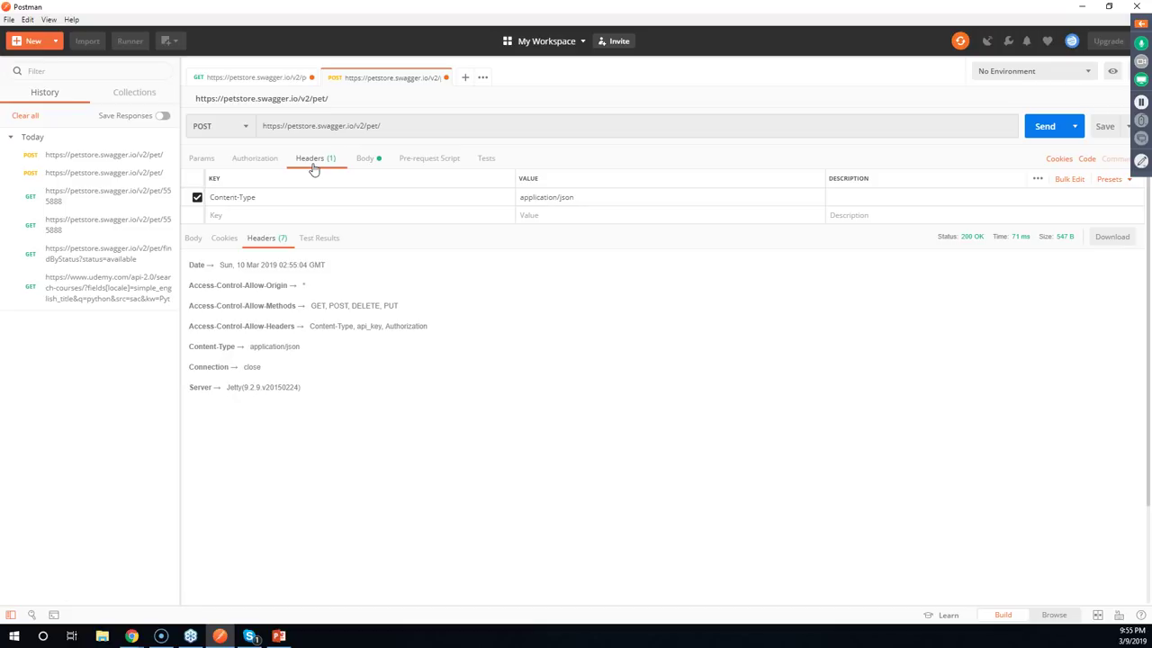
left_click(363, 160)
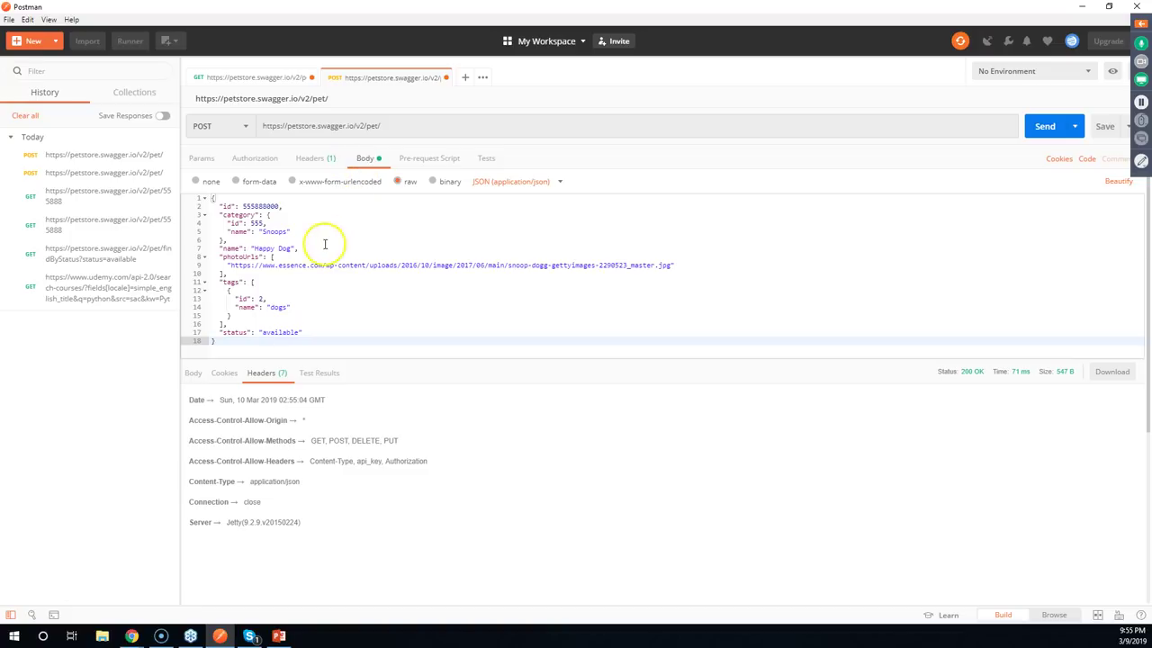
left_click(193, 372)
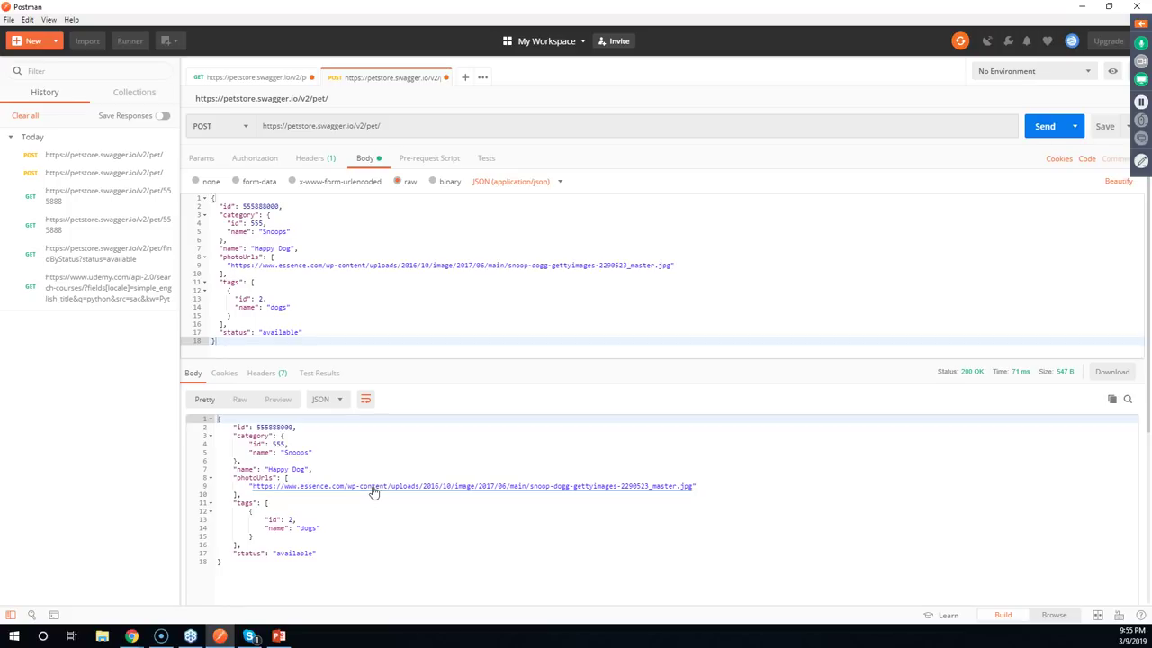
Compare the JSON returned in the response with the pet JSON sent in the request body
left_click(398, 308)
scroll(399, 308, "down", 2)
scroll(398, 308, "up", 2)
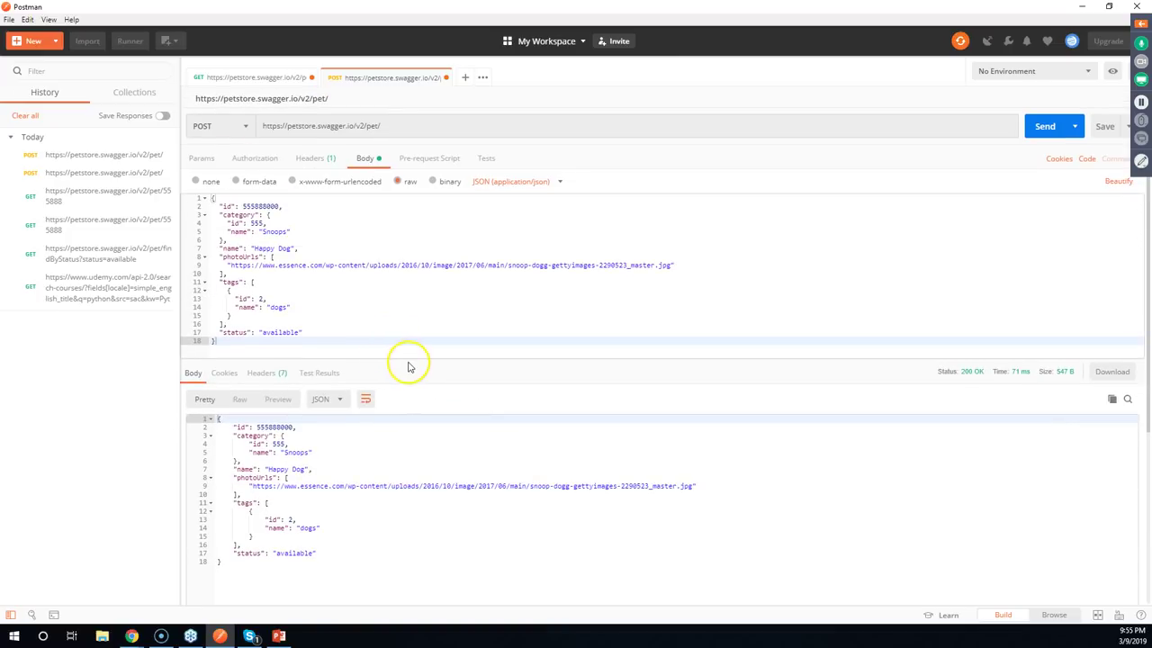
left_click_drag(416, 356, 416, 386)
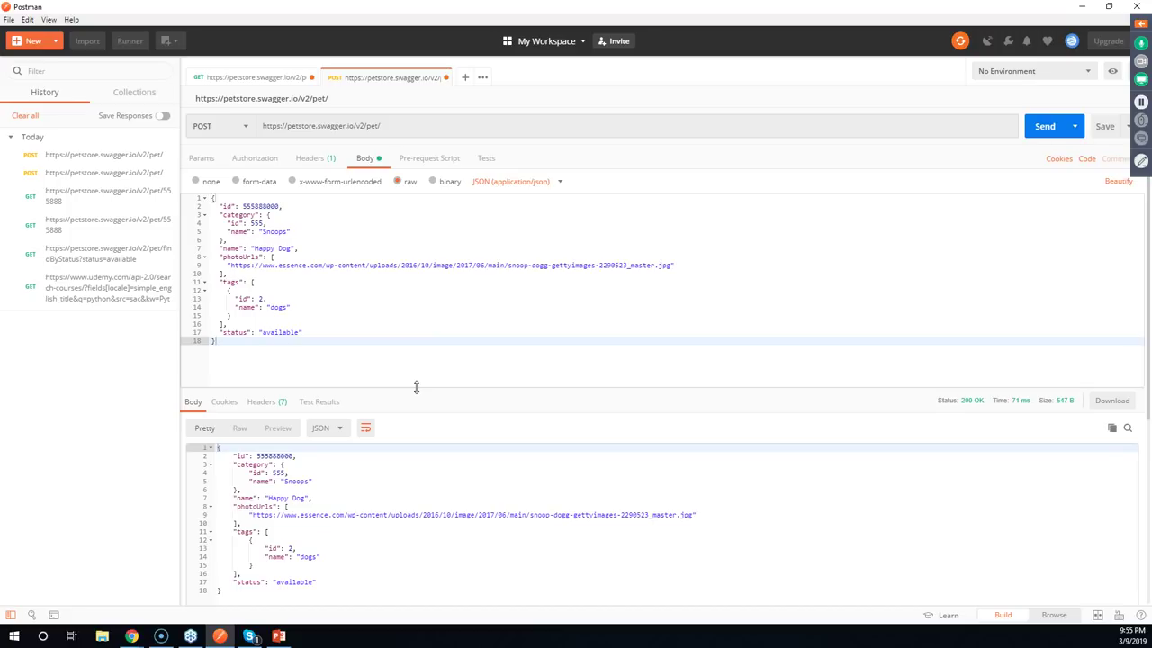
left_click(378, 418)
scroll(355, 414, "down", 1)
left_click(275, 396)
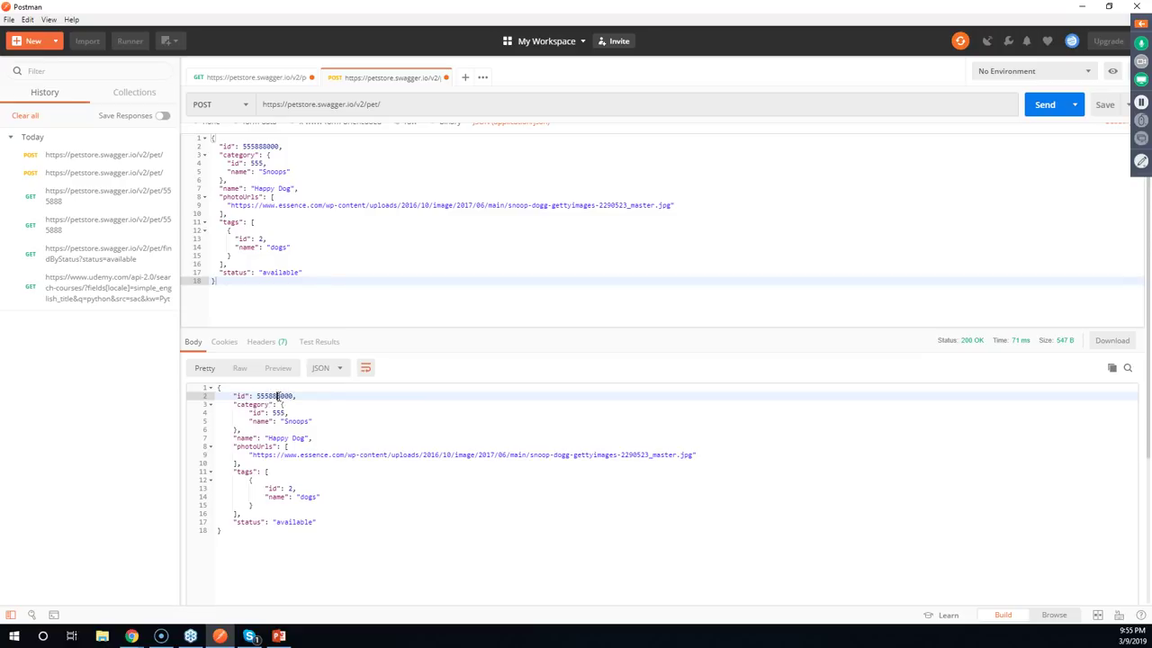
left_click_drag(222, 530, 159, 389)
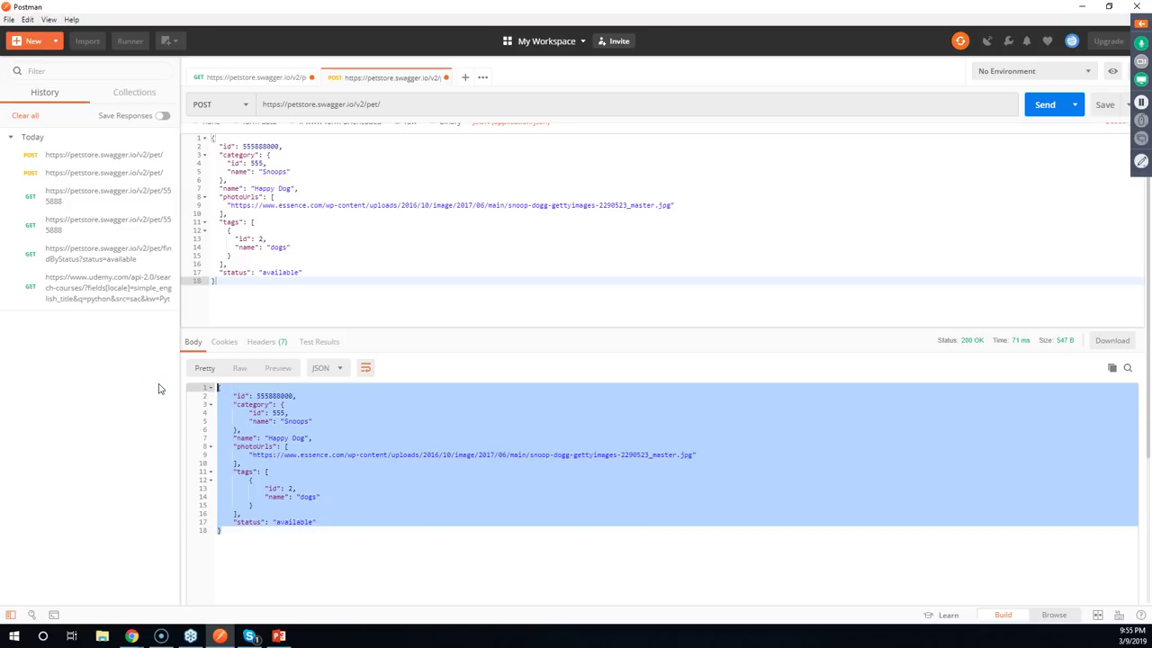
left_click(286, 453)
left_click_drag(247, 532, 216, 389)
Cut the entire JSON out of the request body and set the body type to none
left_click_drag(225, 281, 192, 141)
right_click(266, 171)
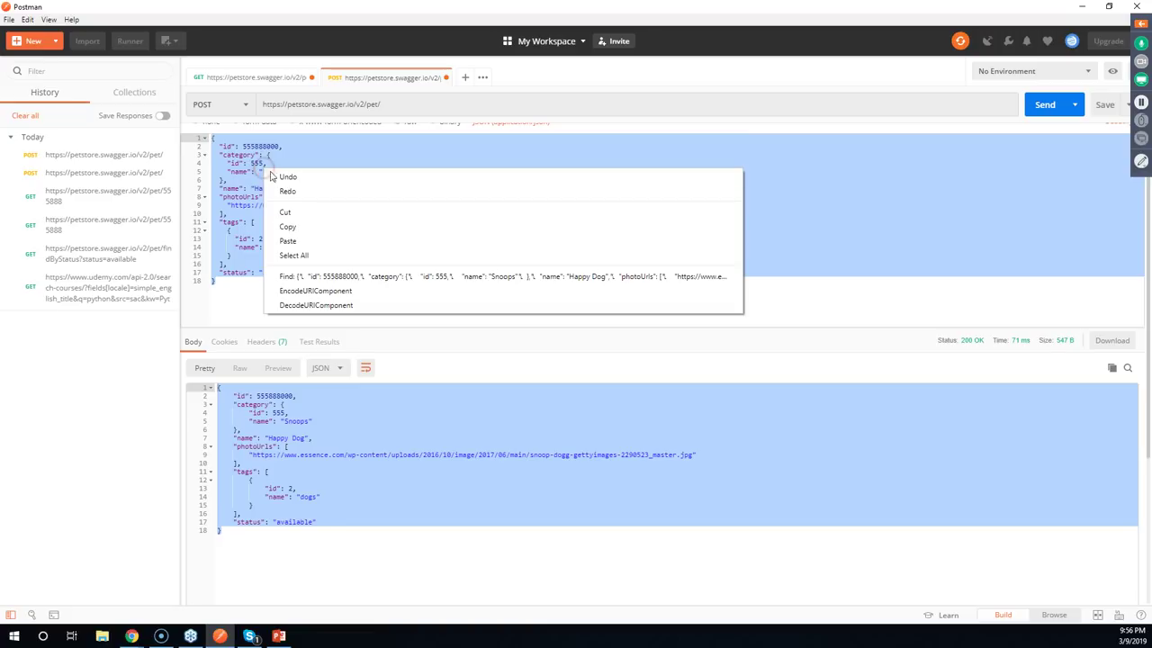
left_click(286, 213)
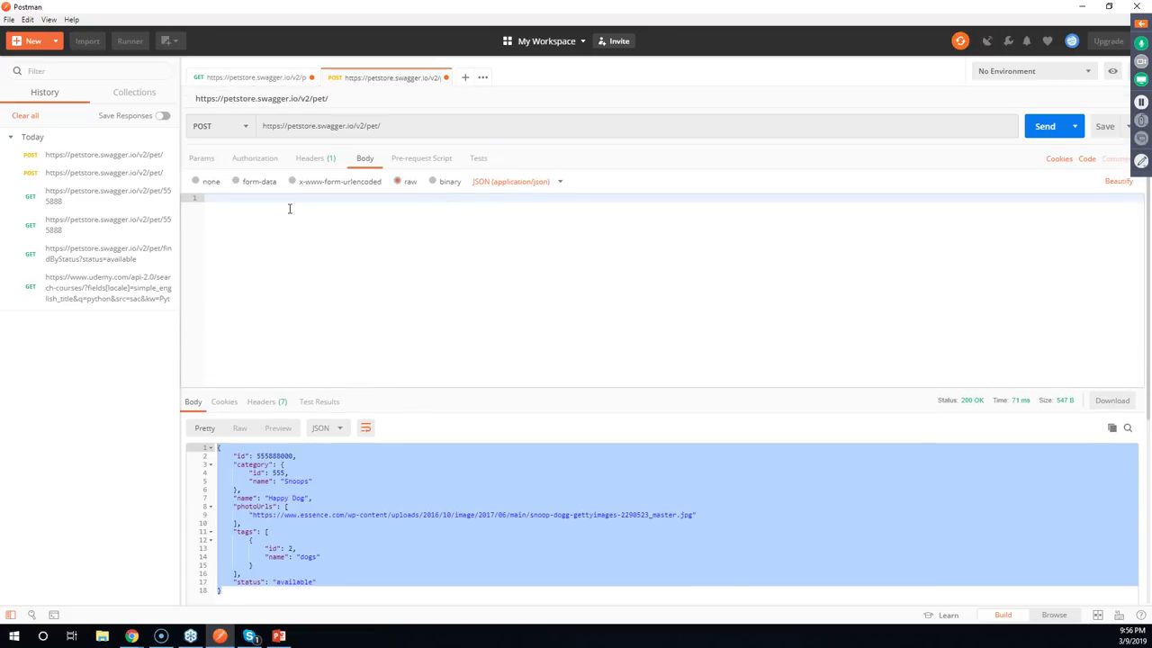
left_click(200, 186)
left_click(198, 182)
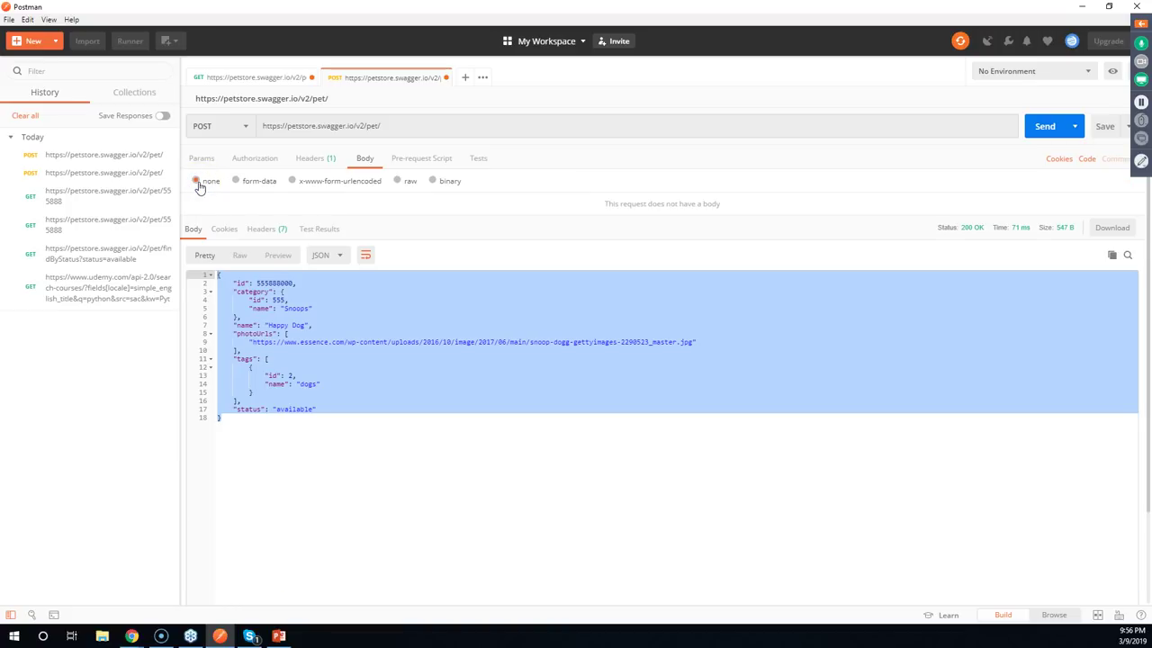
Change the method to GET, add pet ID 555888000 to the end of the URL and send the request
left_click(245, 127)
left_click(231, 150)
left_click(440, 126)
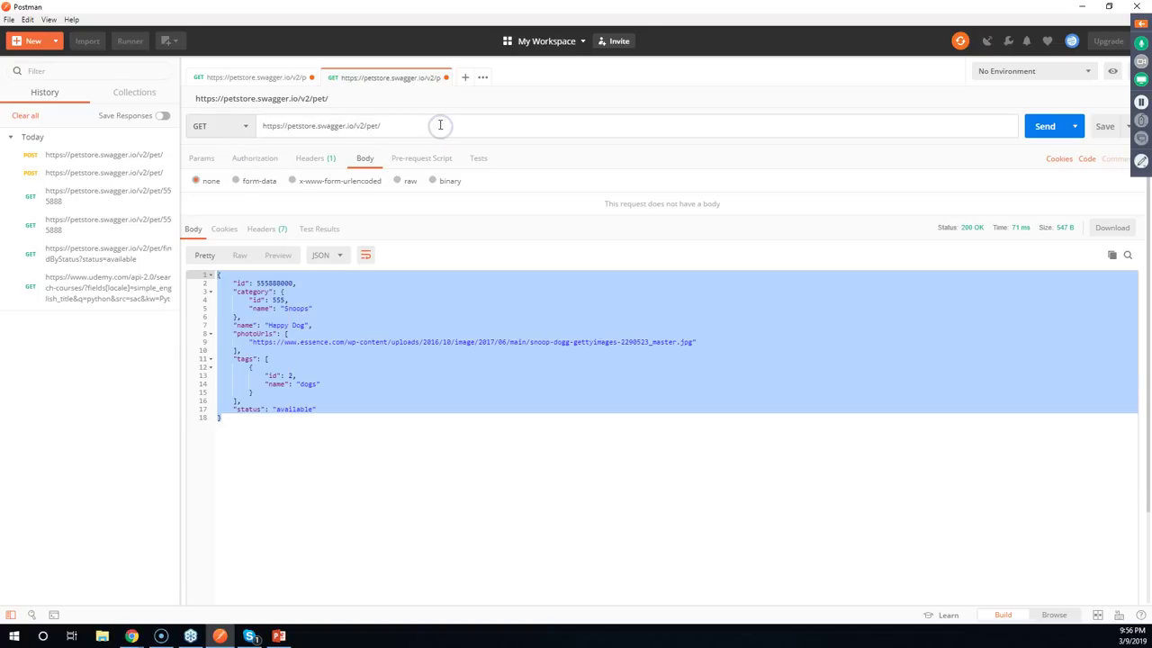
type("555")
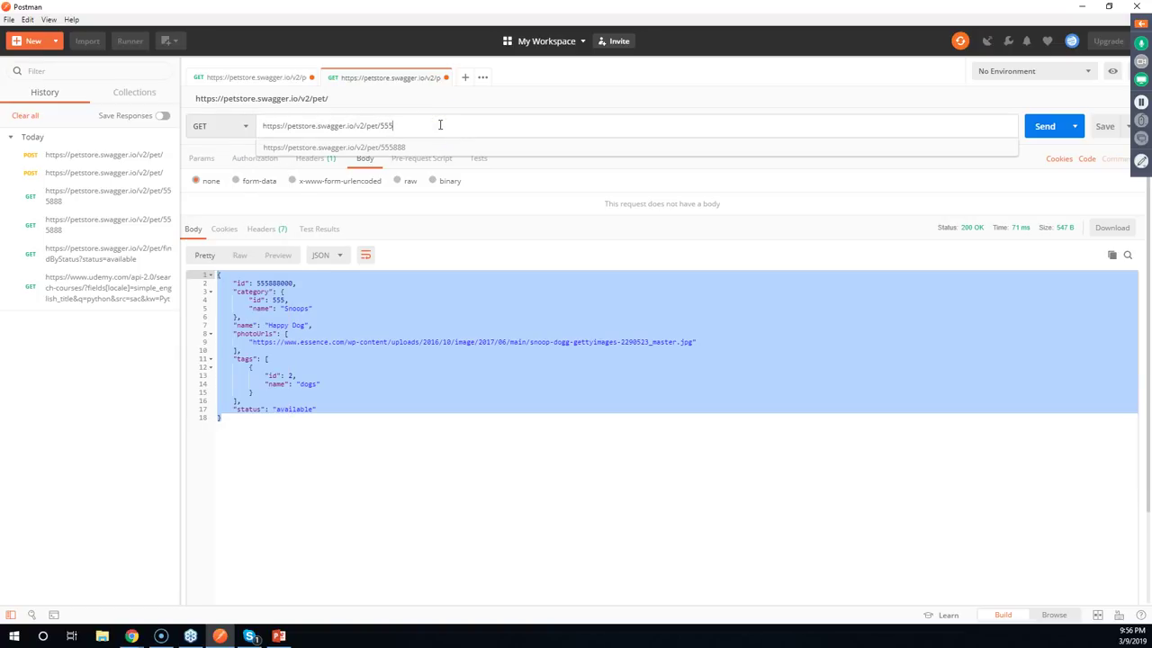
type("888000")
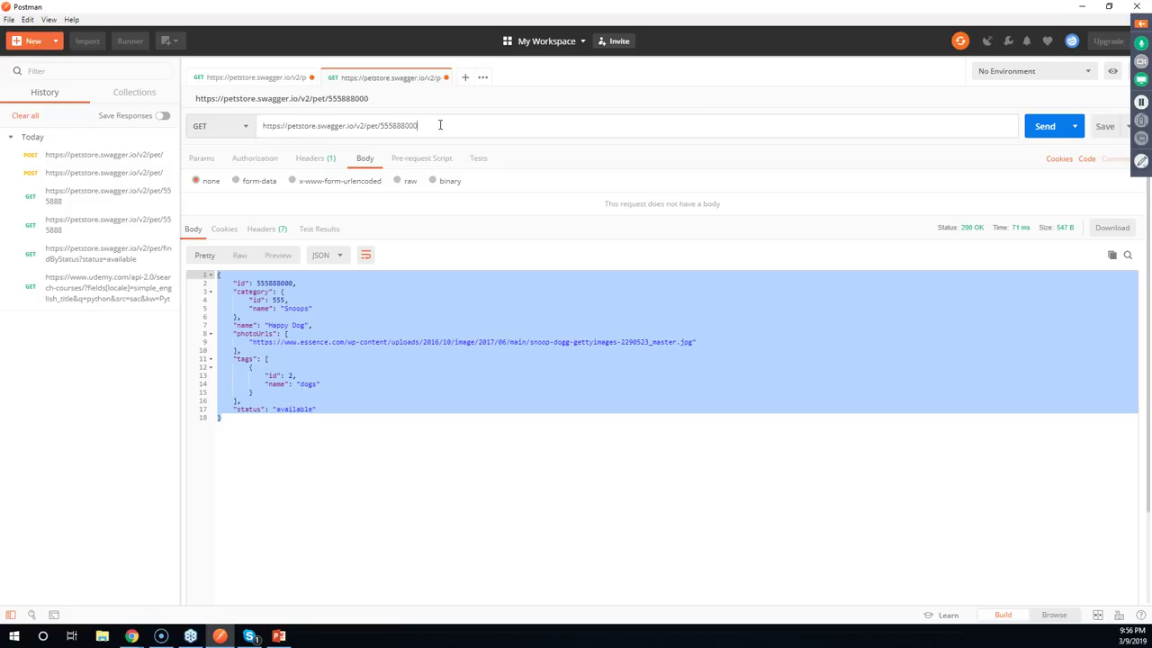
left_click(1035, 128)
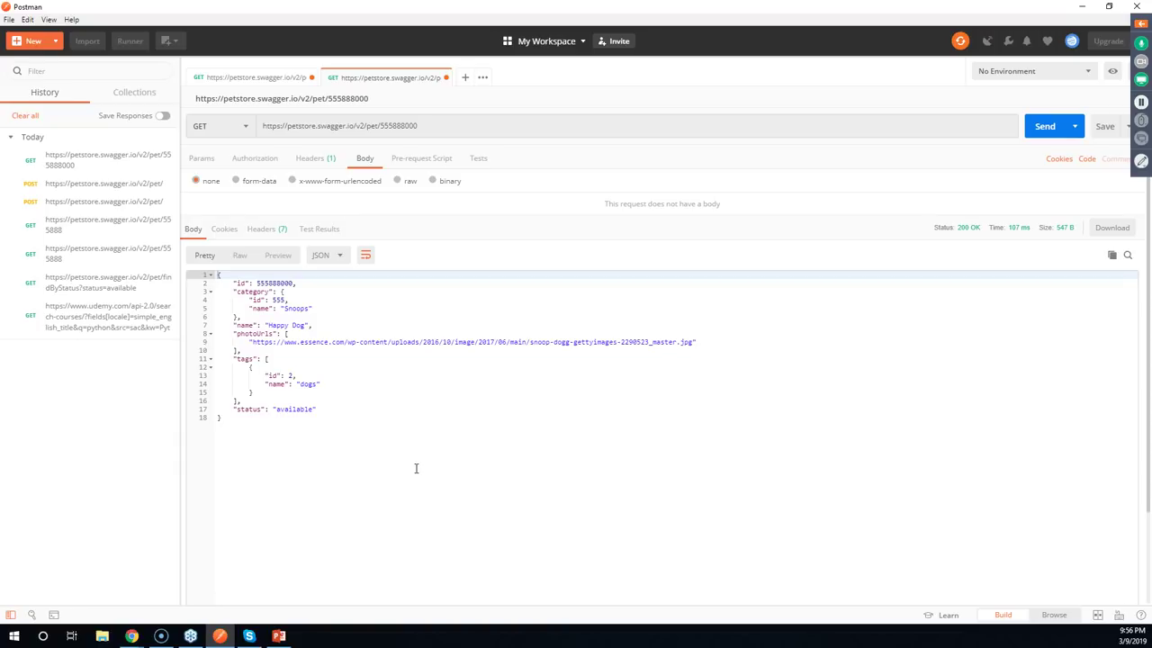
mouse_move(965, 231)
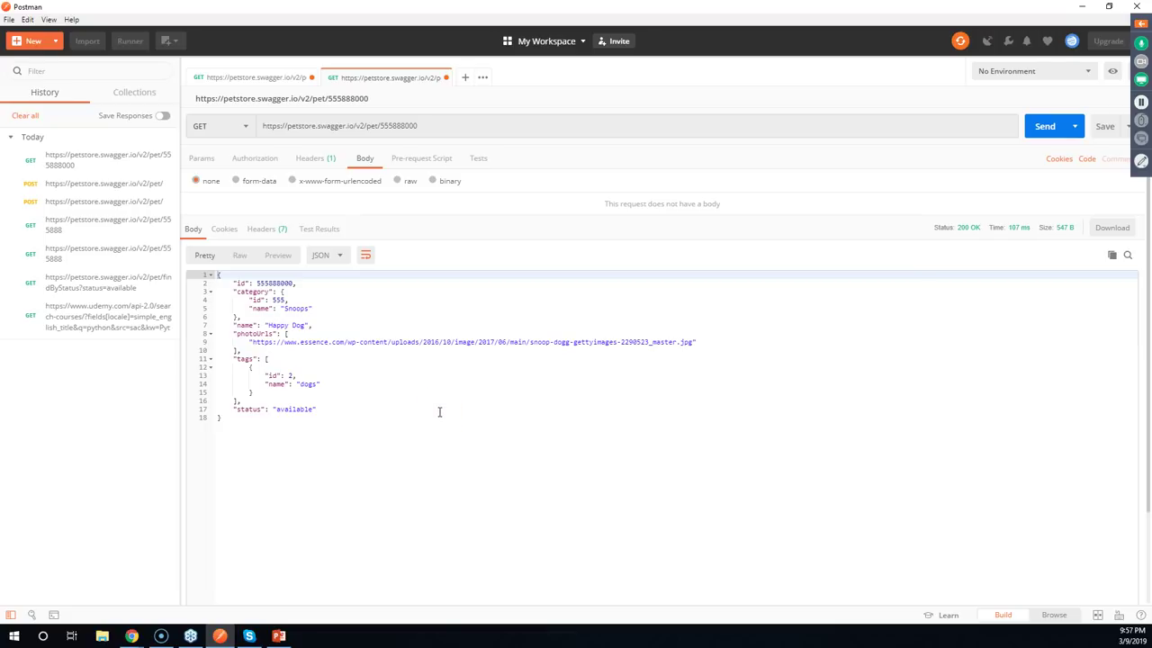
Look at the request history and the collections list, and return to the history
left_click(70, 164)
left_click(133, 91)
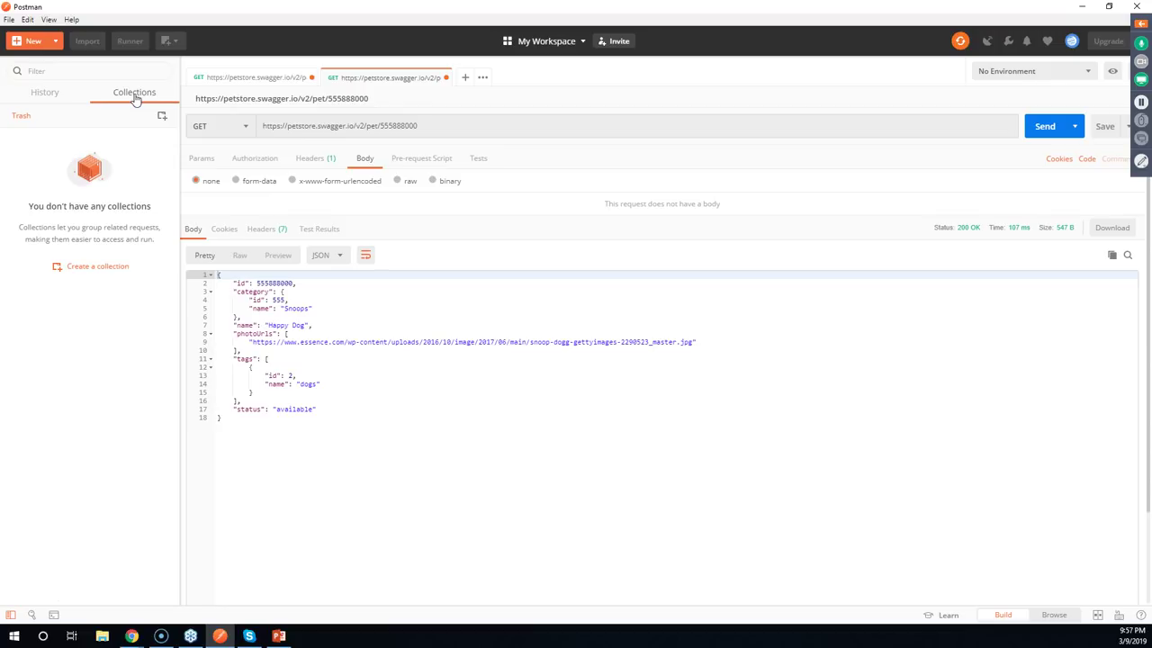
left_click(45, 94)
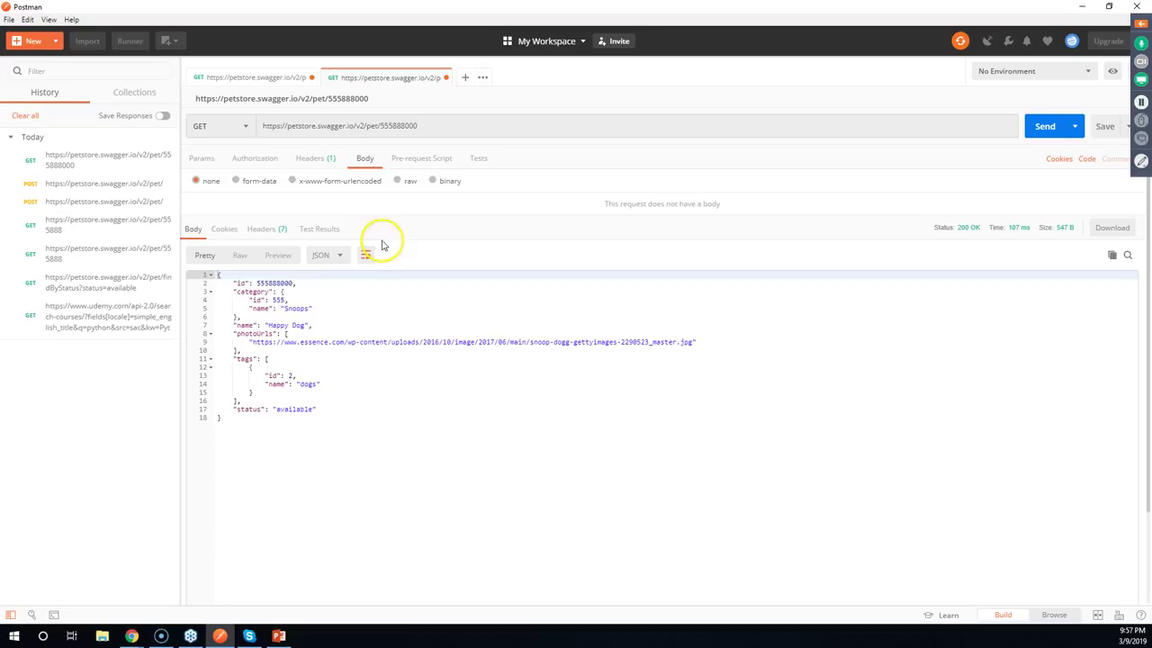
Remove the pet ID from the end of the request URL and change the method to PUT
left_click_drag(379, 127, 524, 118)
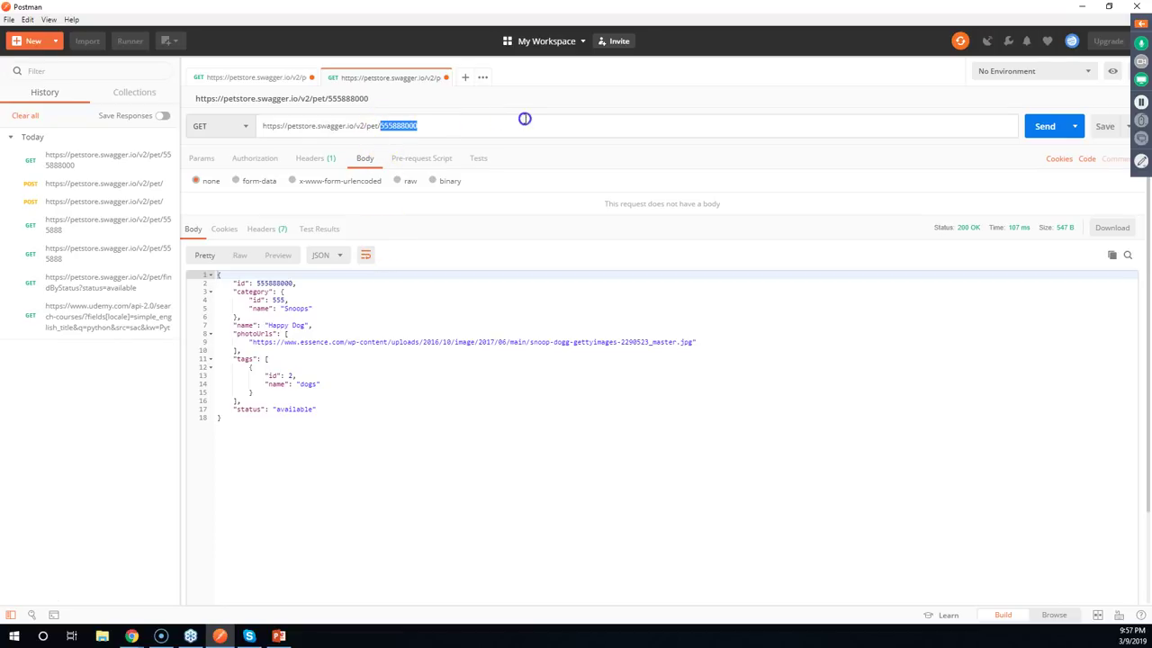
key("BackSpace")
left_click(246, 133)
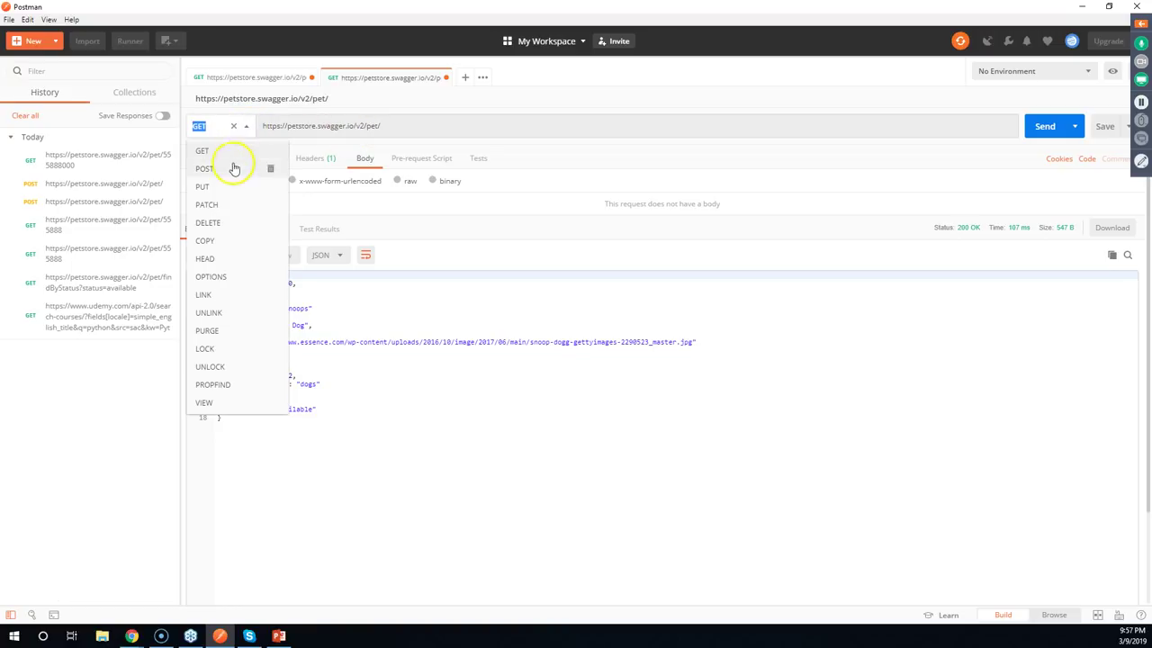
left_click(221, 188)
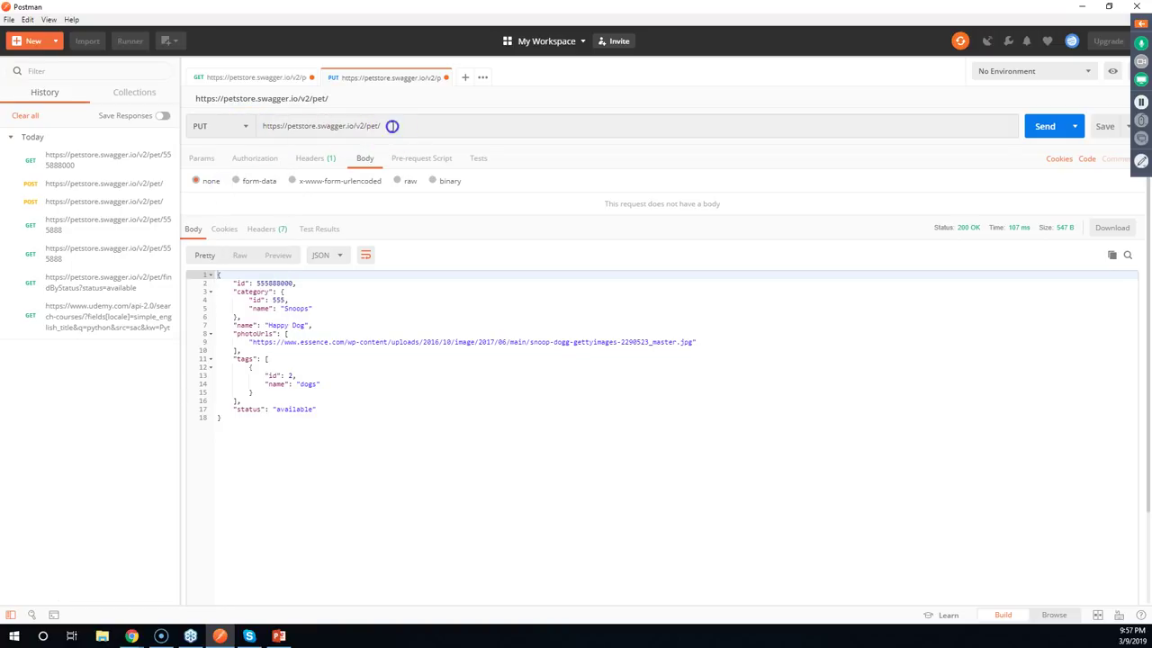
left_click(431, 125)
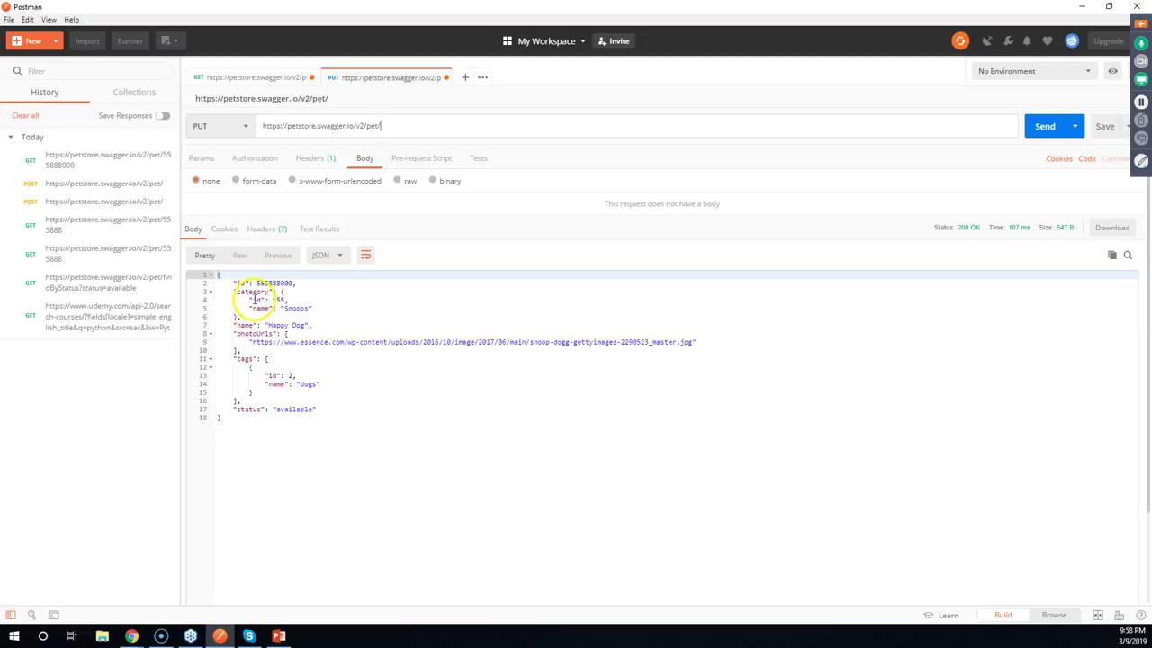
Set the request body type to raw and paste the JSON of pet 555888000 into it
left_click(259, 283)
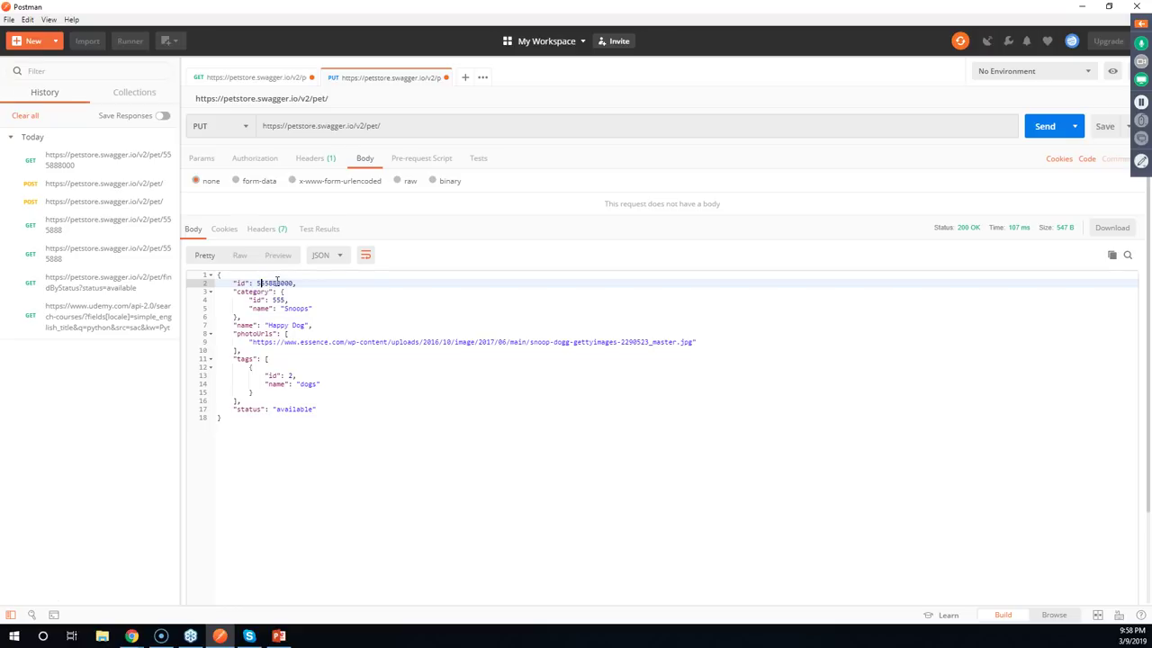
left_click(306, 324)
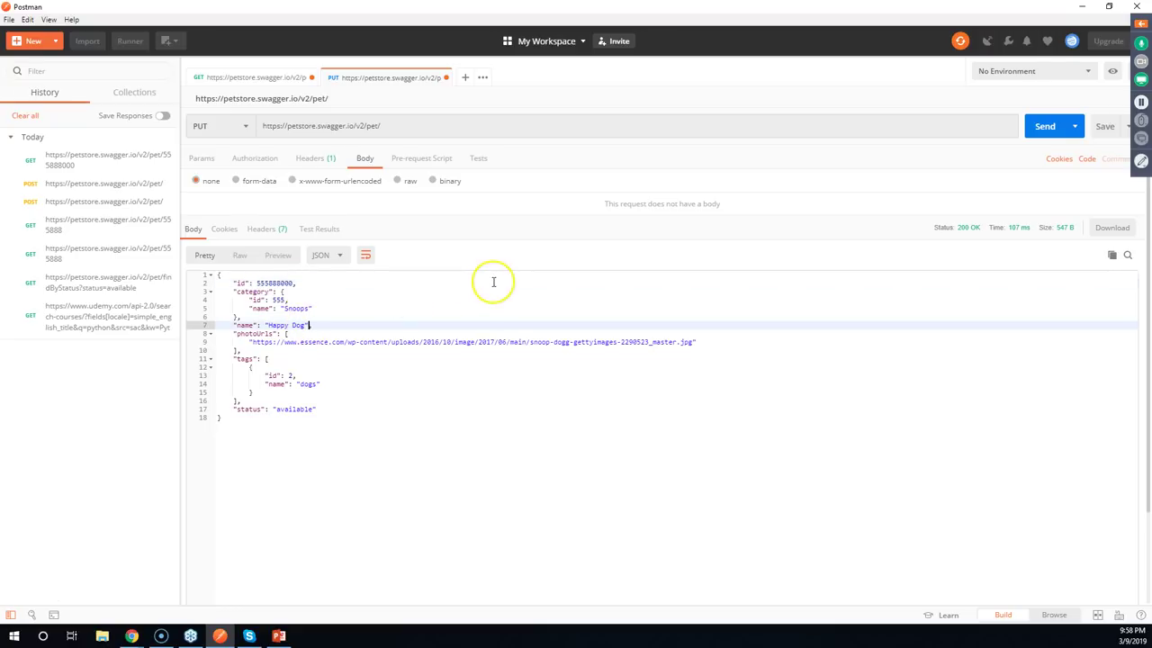
left_click(292, 307)
double_click(291, 308)
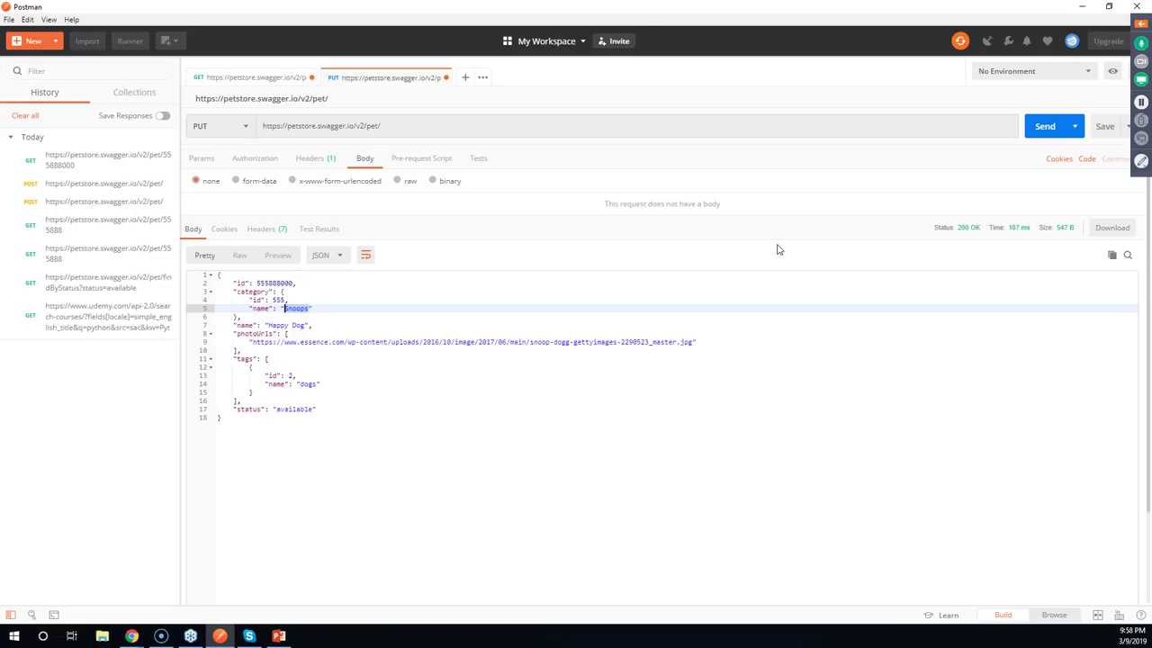
left_click(396, 183)
left_click(247, 217)
right_click(246, 217)
left_click(274, 290)
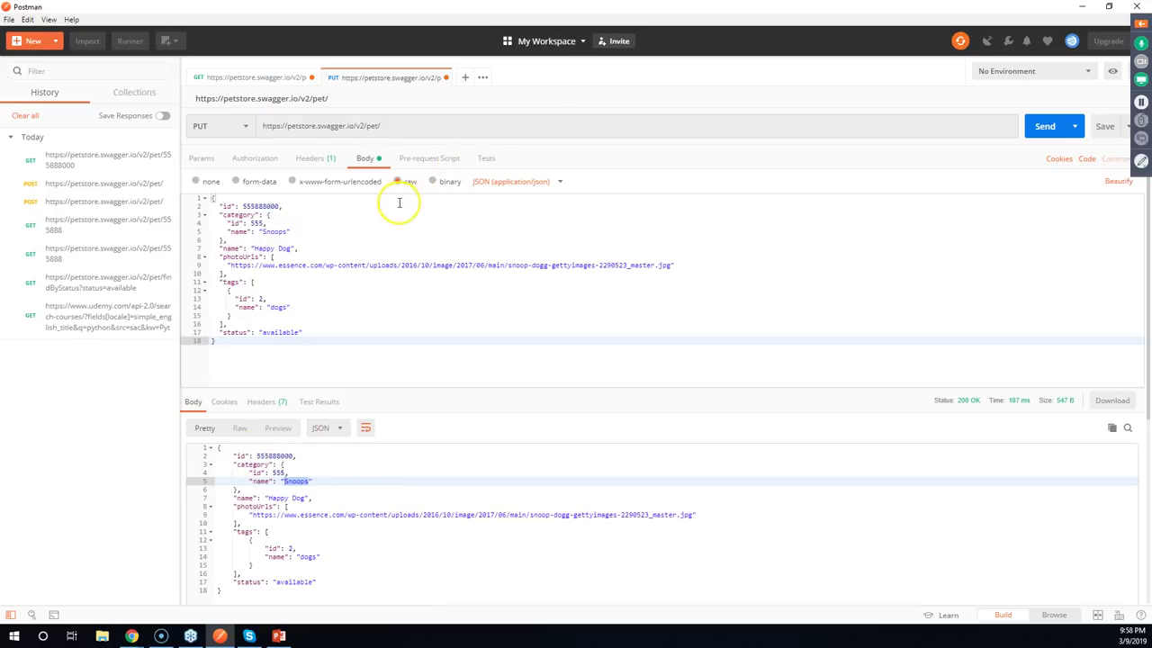
Change the category name to "Shepard" and the category ID to 441 in the request body, and send the PUT request
double_click(274, 231)
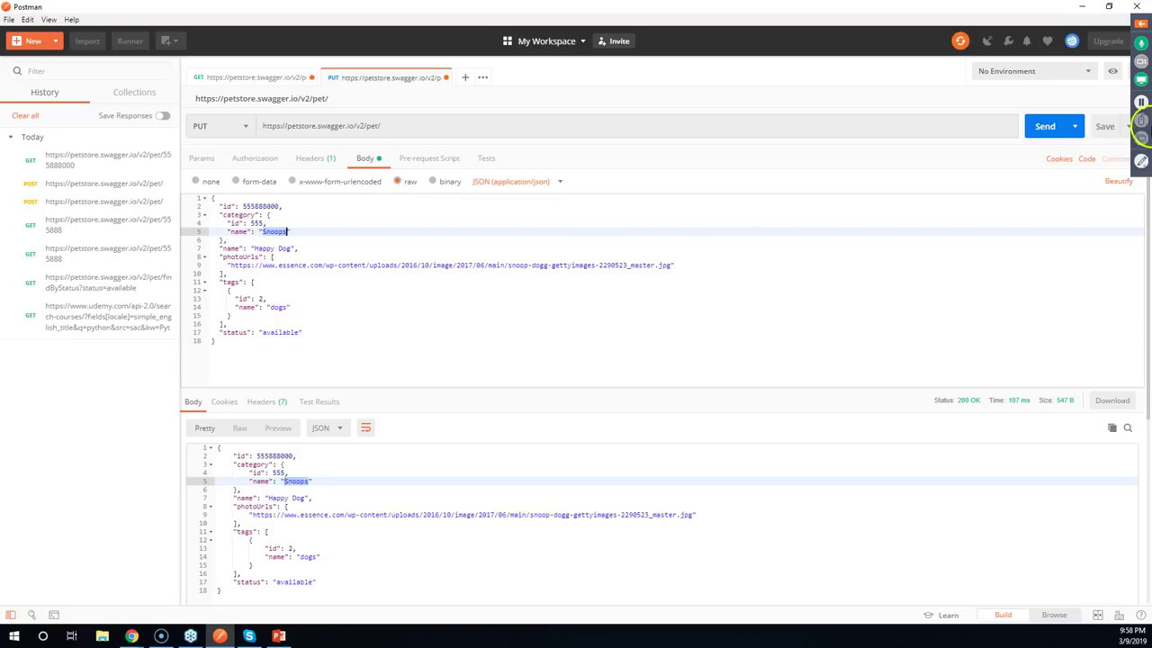
type("Sn")
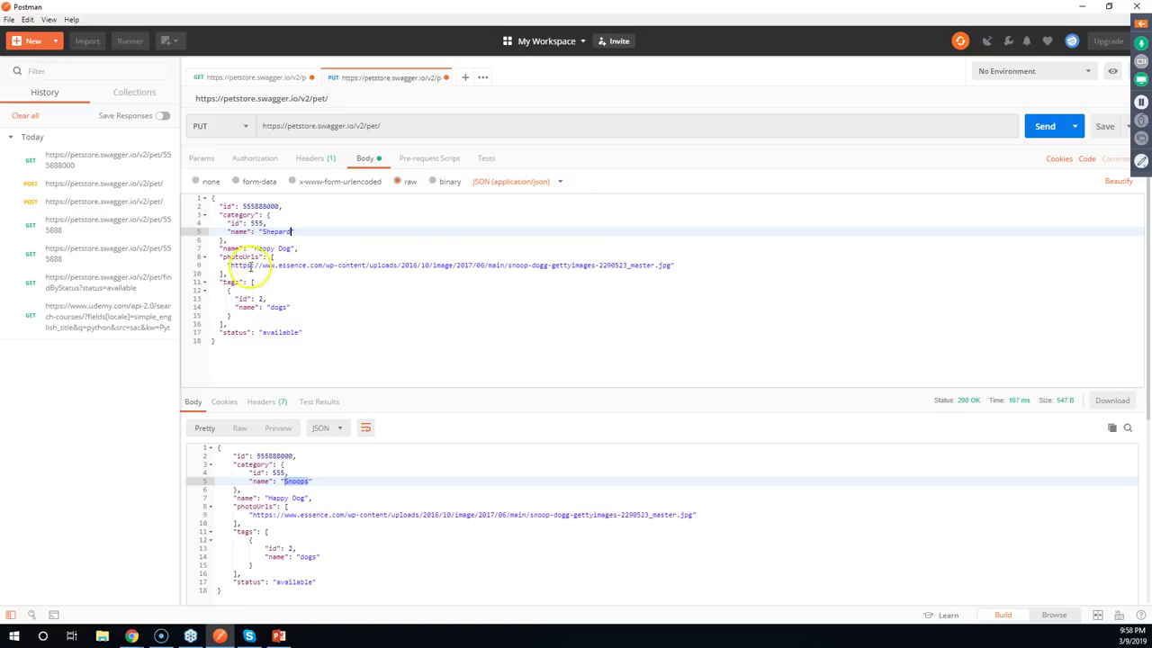
double_click(257, 222)
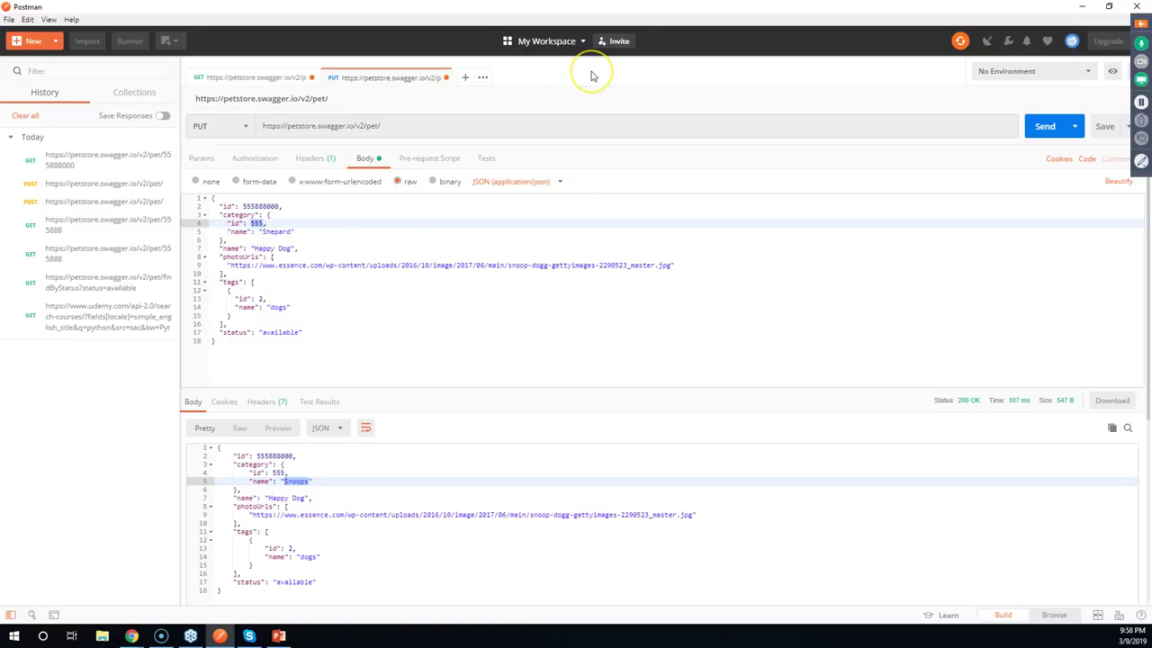
type("441")
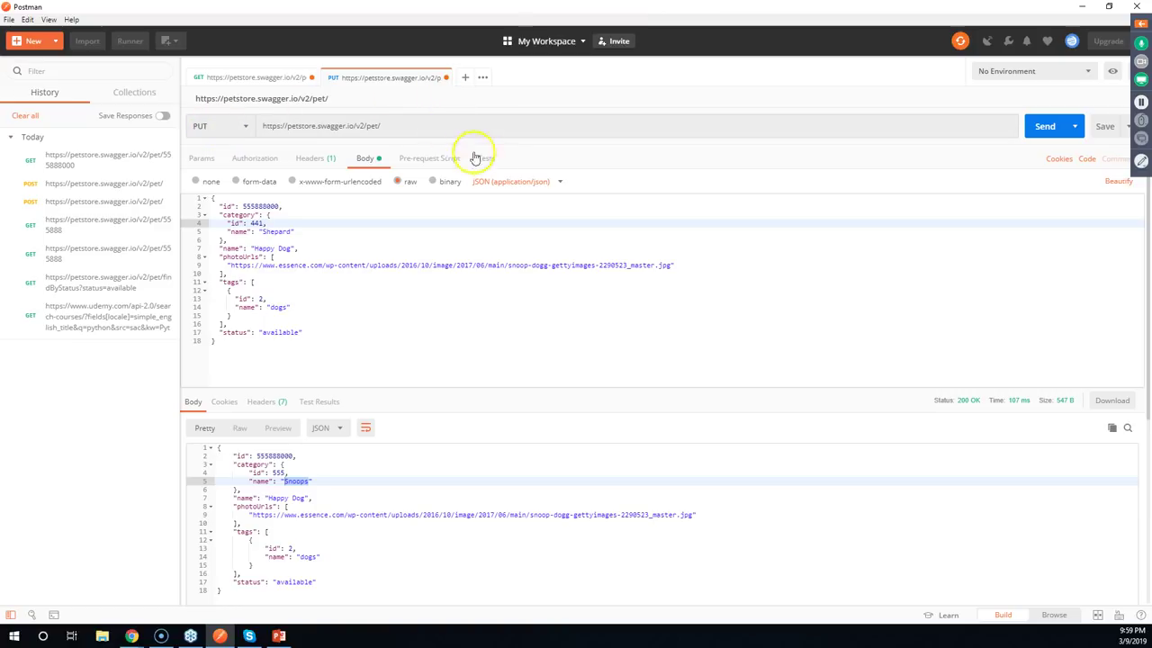
left_click(1044, 126)
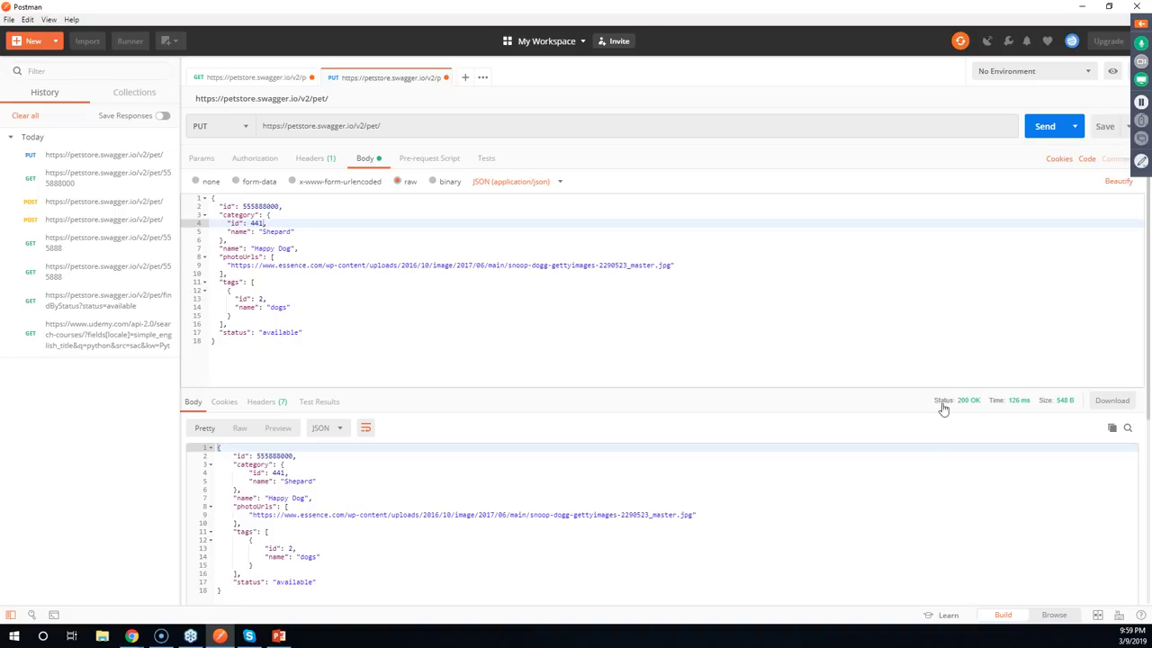
Change the method to GET and complete the request URL with pet ID 555888000
left_click(244, 129)
left_click(233, 149)
left_click(386, 125)
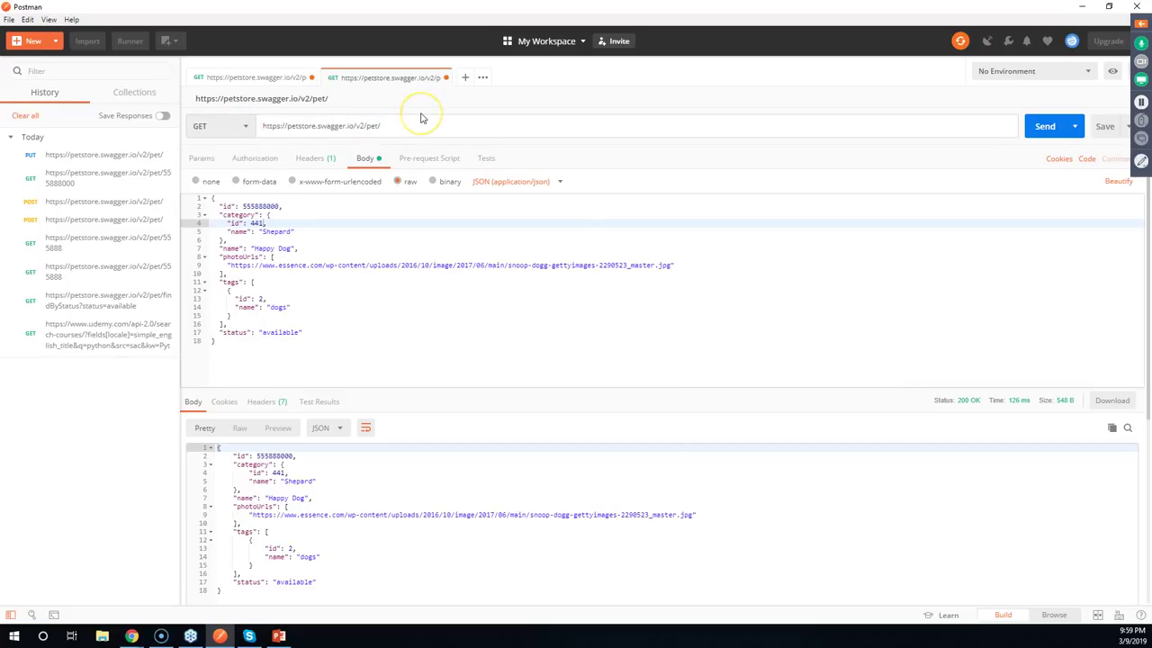
type("555")
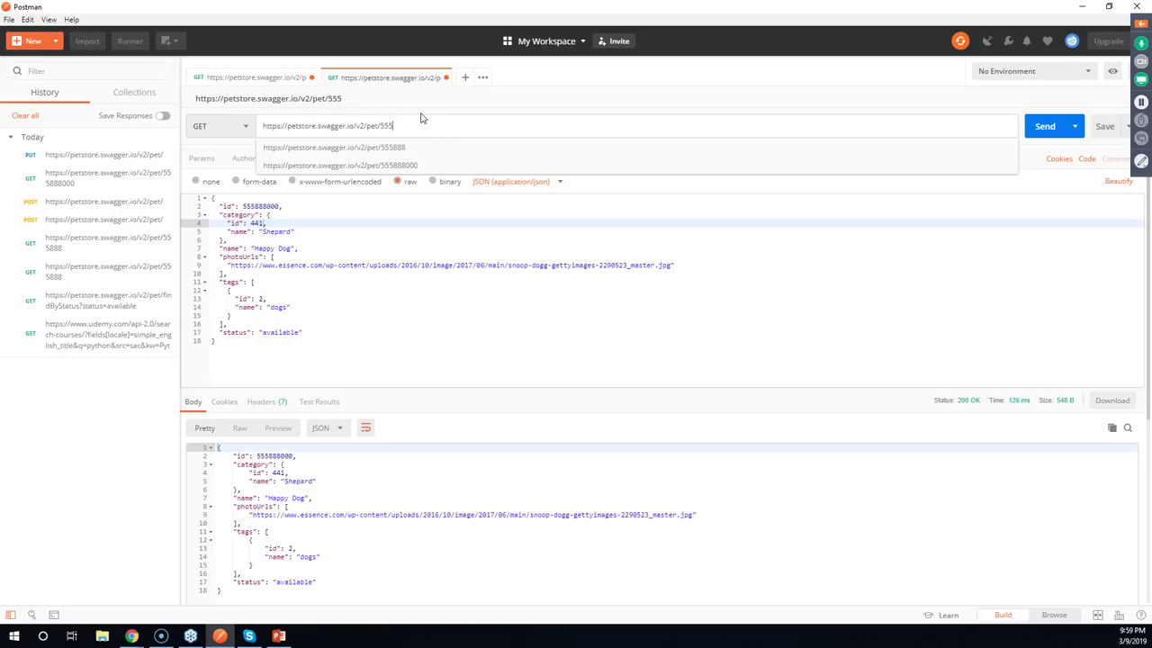
left_click(402, 165)
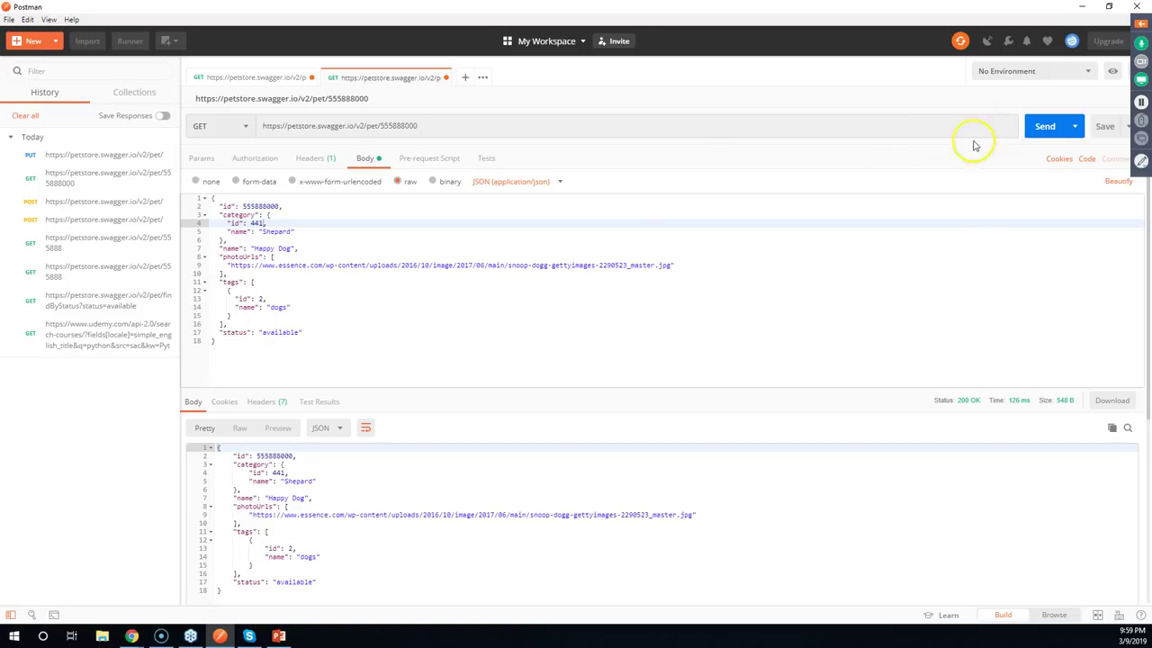
Send the GET request with the JSON body, set the body type to none and send it again
left_click(274, 232)
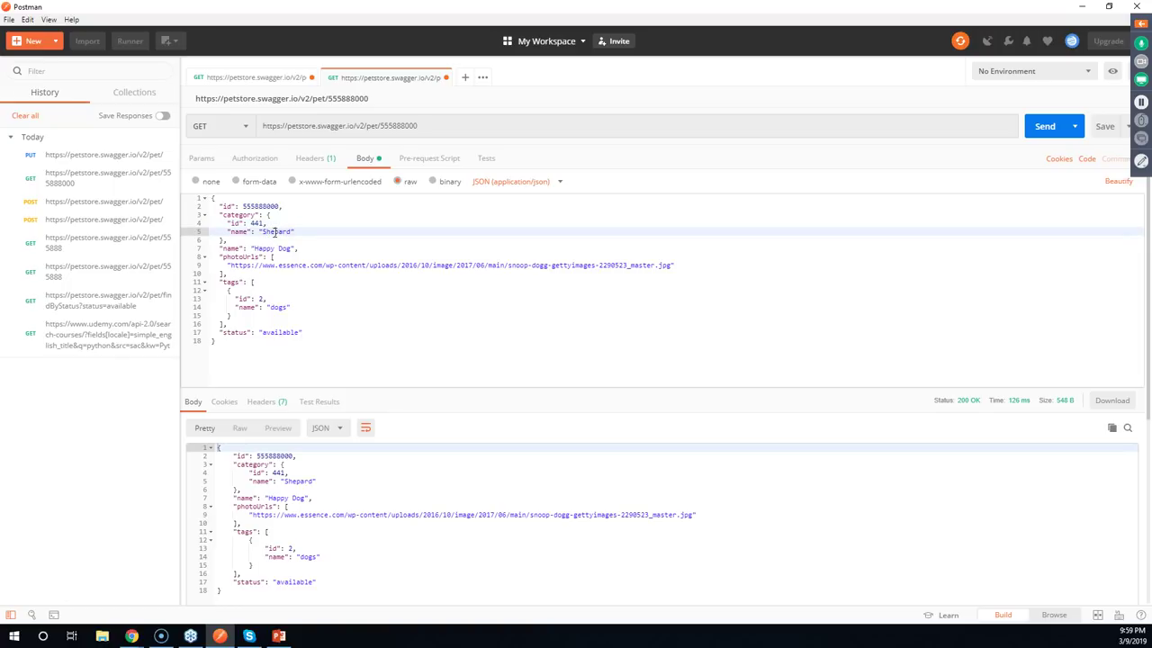
left_click(1043, 126)
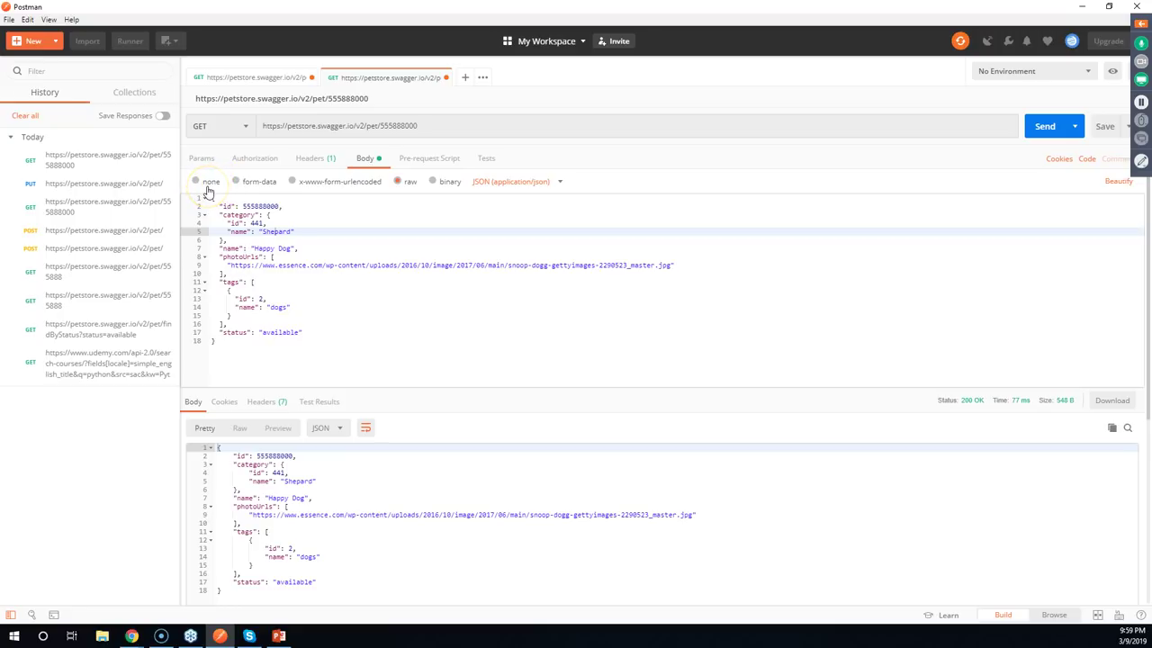
left_click(208, 185)
left_click(1030, 127)
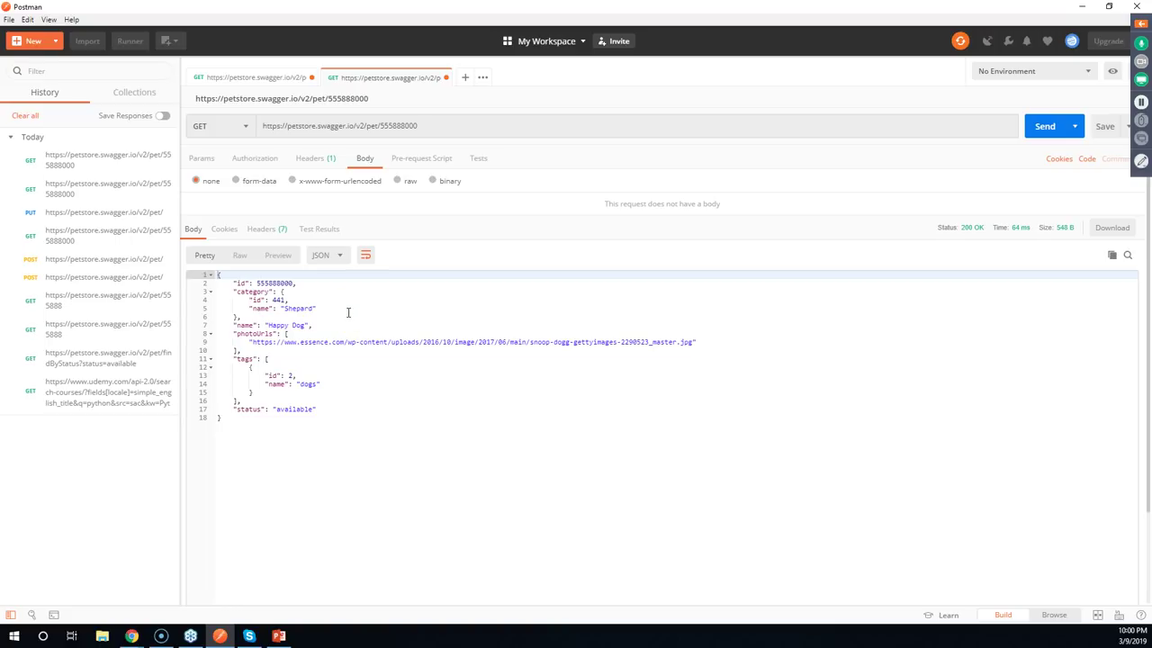
Change the method to DELETE and send the request to delete pet 555888000
left_click(241, 129)
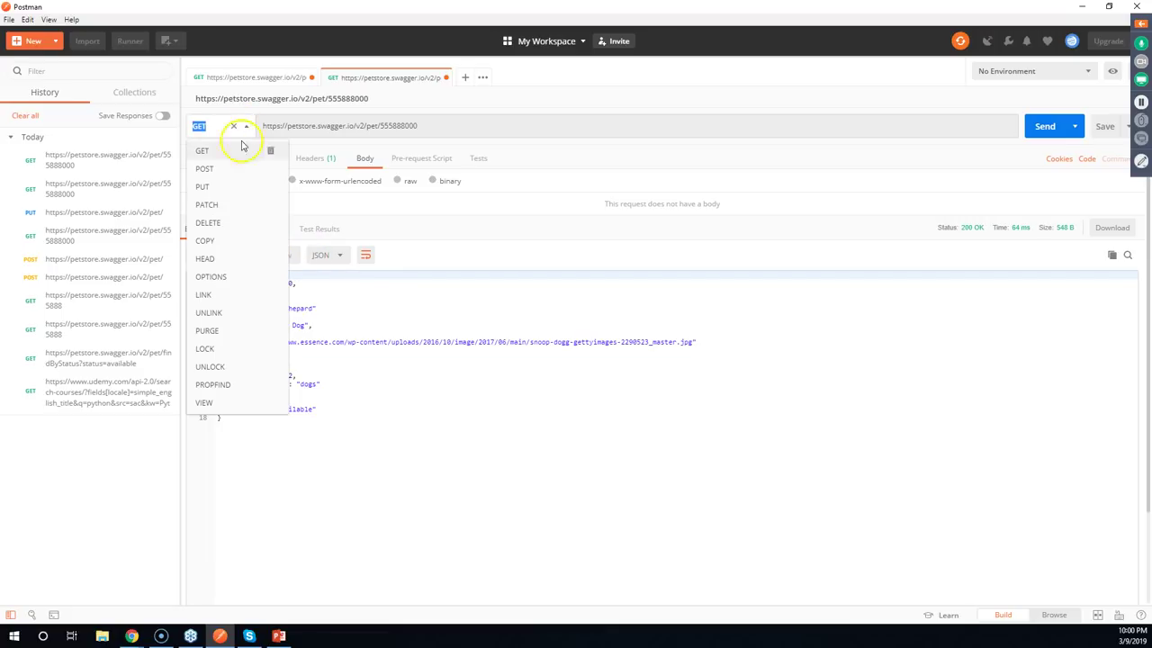
left_click(228, 222)
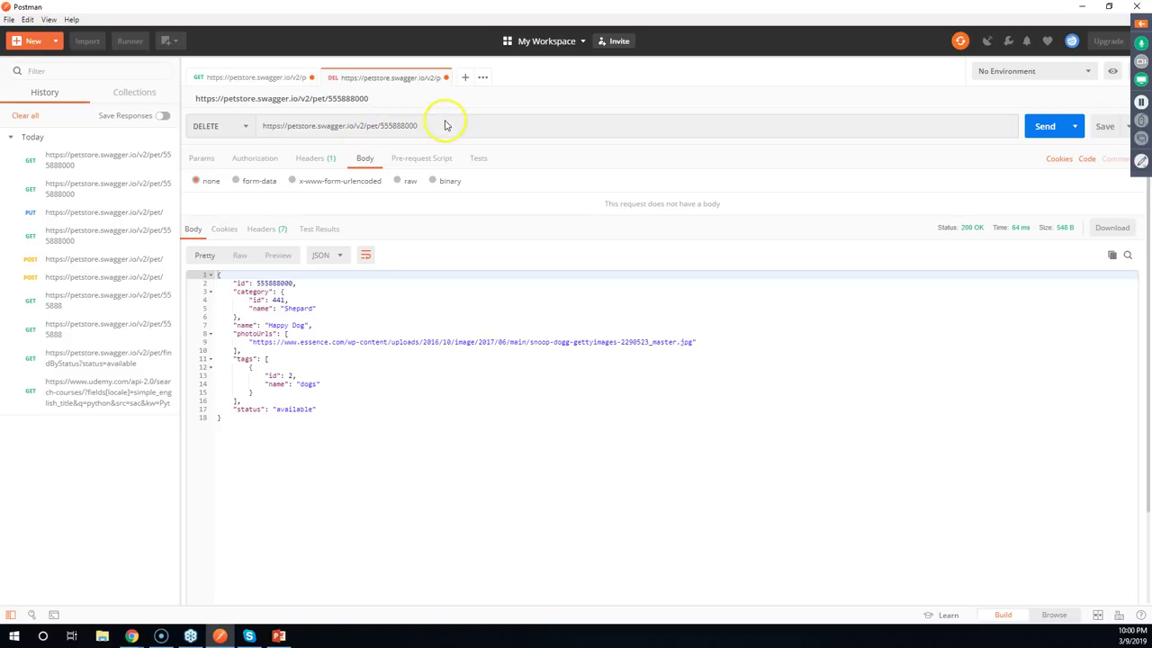
left_click(1054, 128)
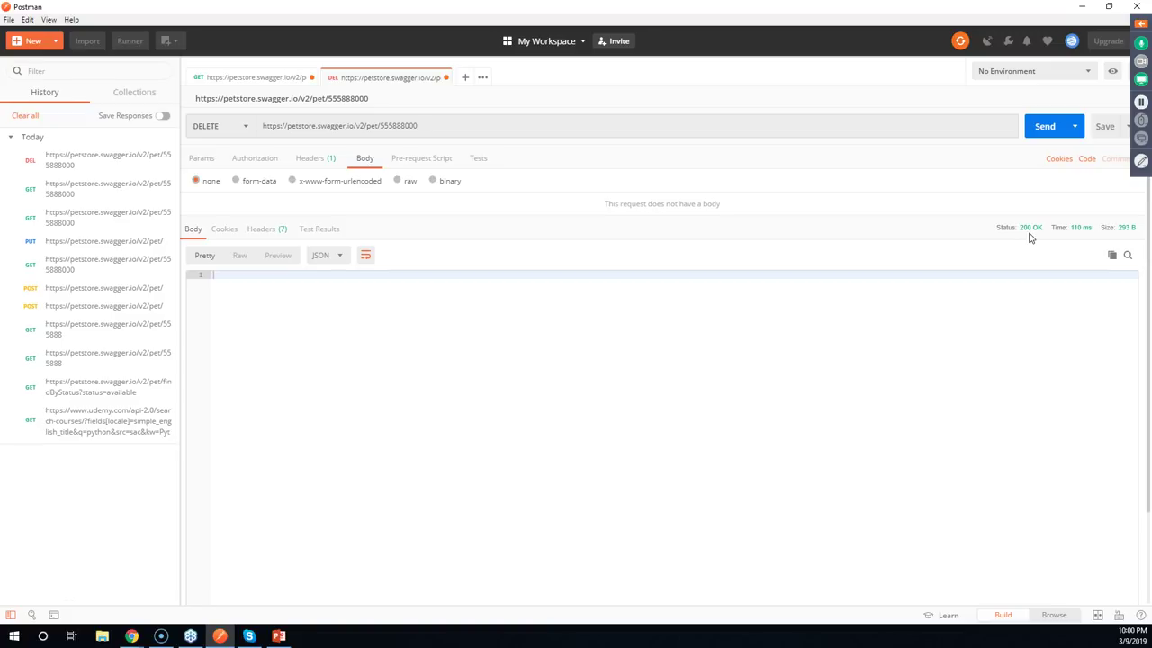
Change the method back to GET and request the deleted pet 555888000
left_click(244, 127)
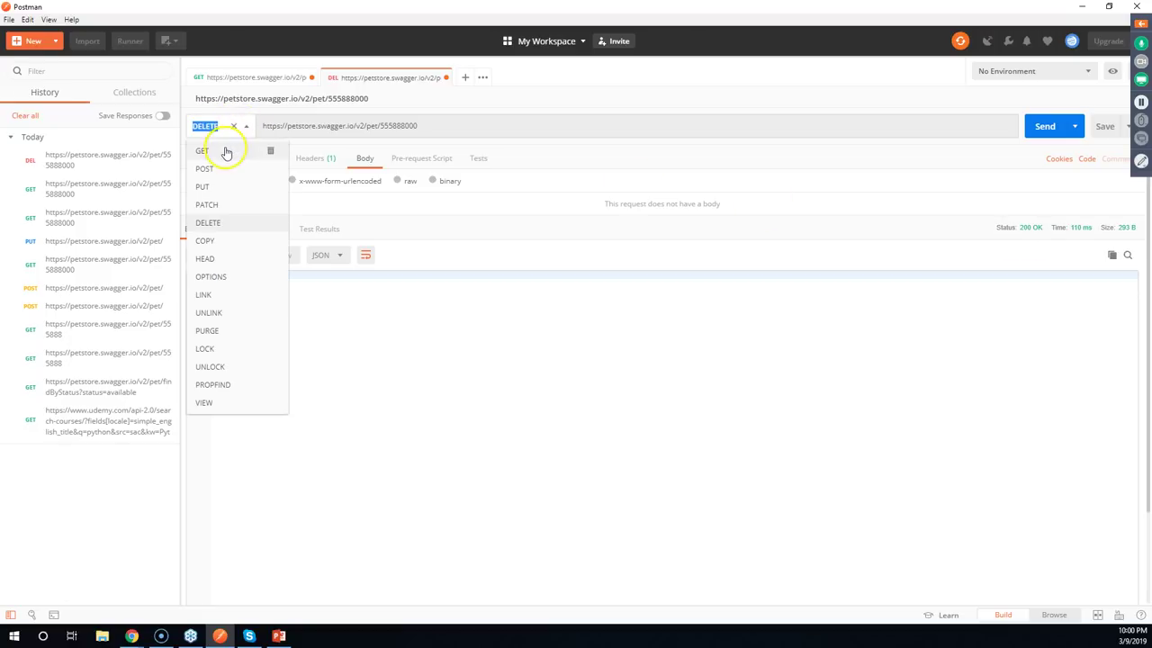
left_click(222, 151)
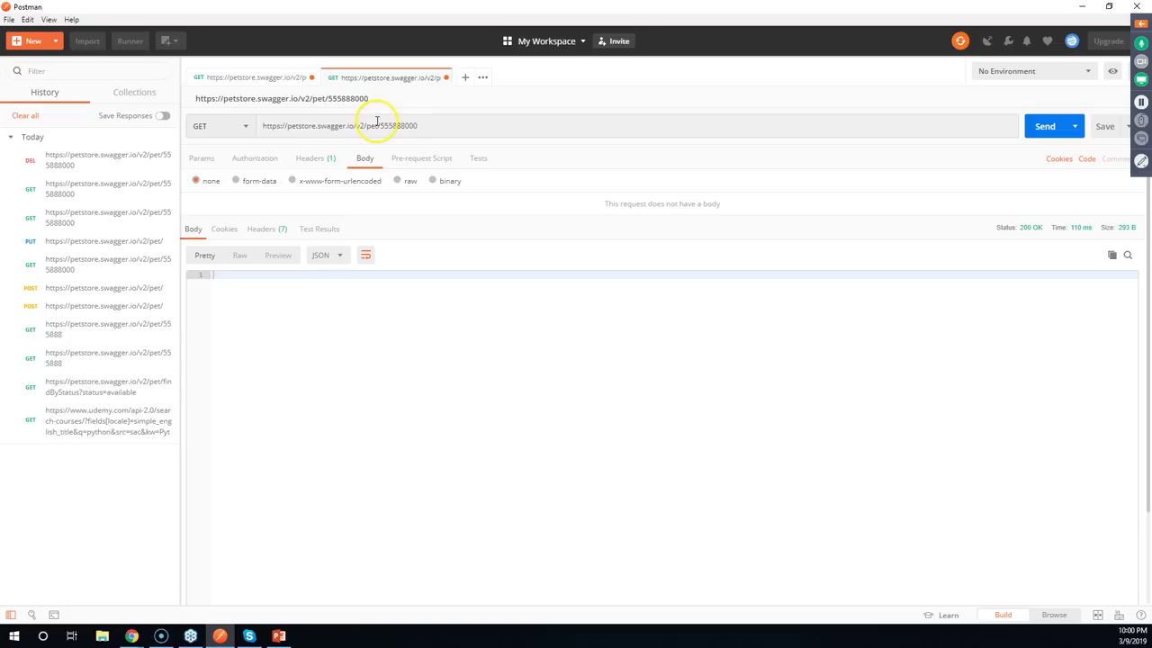
left_click(1024, 120)
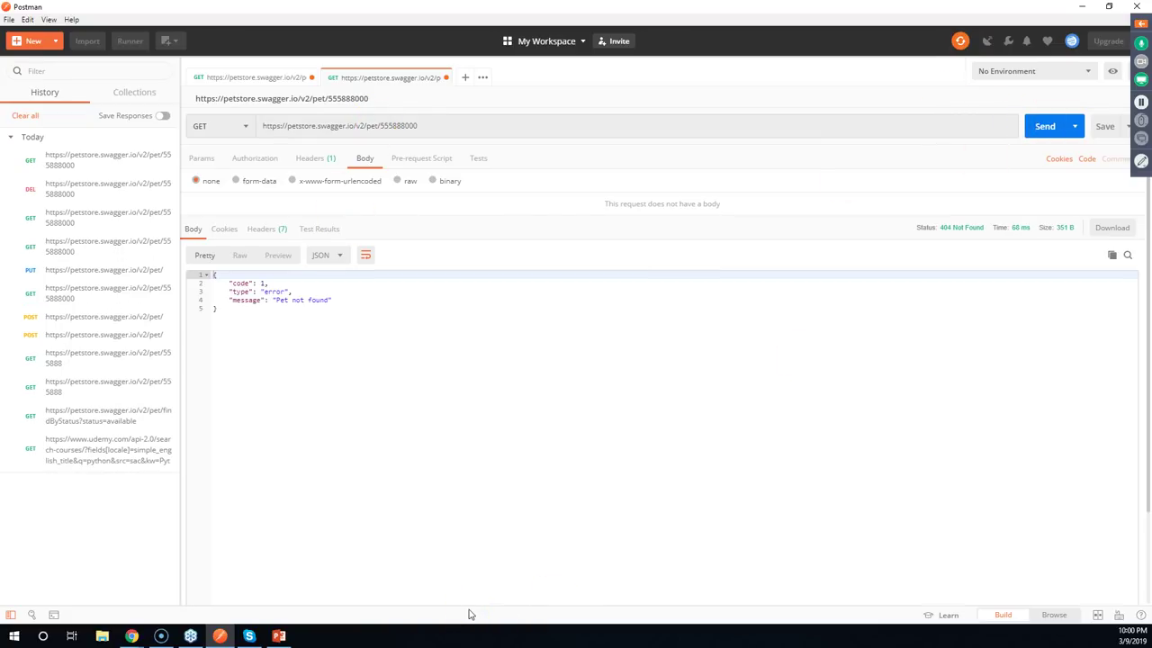
Examine the message in the returned body and the explanation of the response status code
left_click(435, 128)
left_click(288, 319)
left_click(295, 304)
left_click(303, 306)
left_click(1108, 7)
double_click(553, 135)
mouse_move(162, 429)
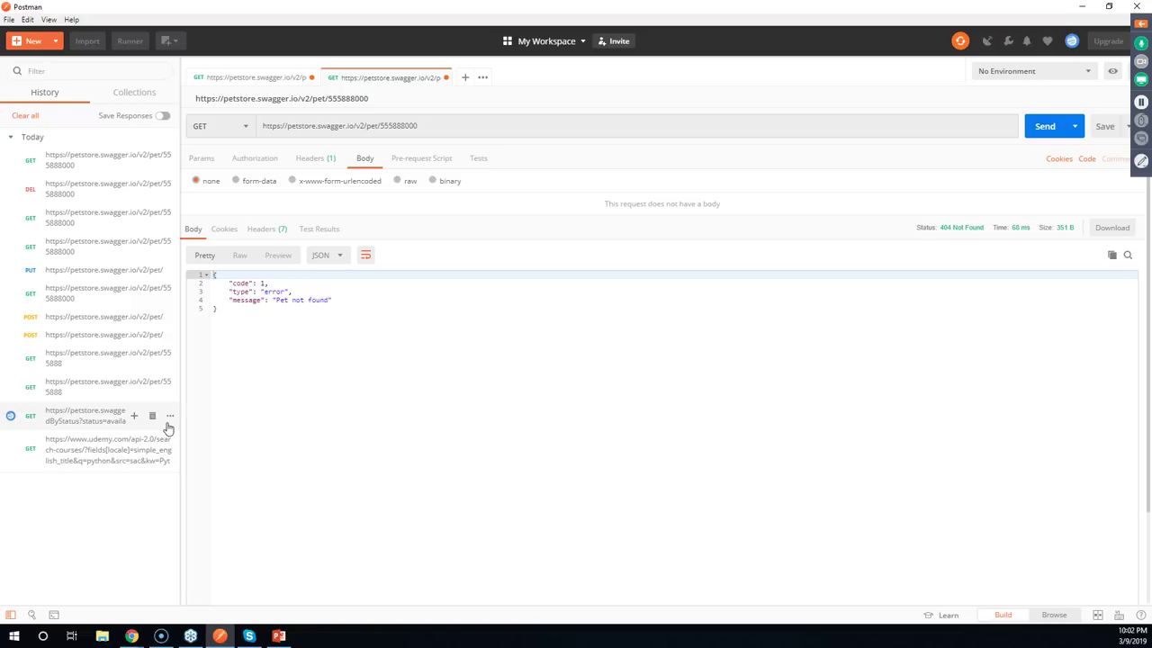
left_click(1109, 8)
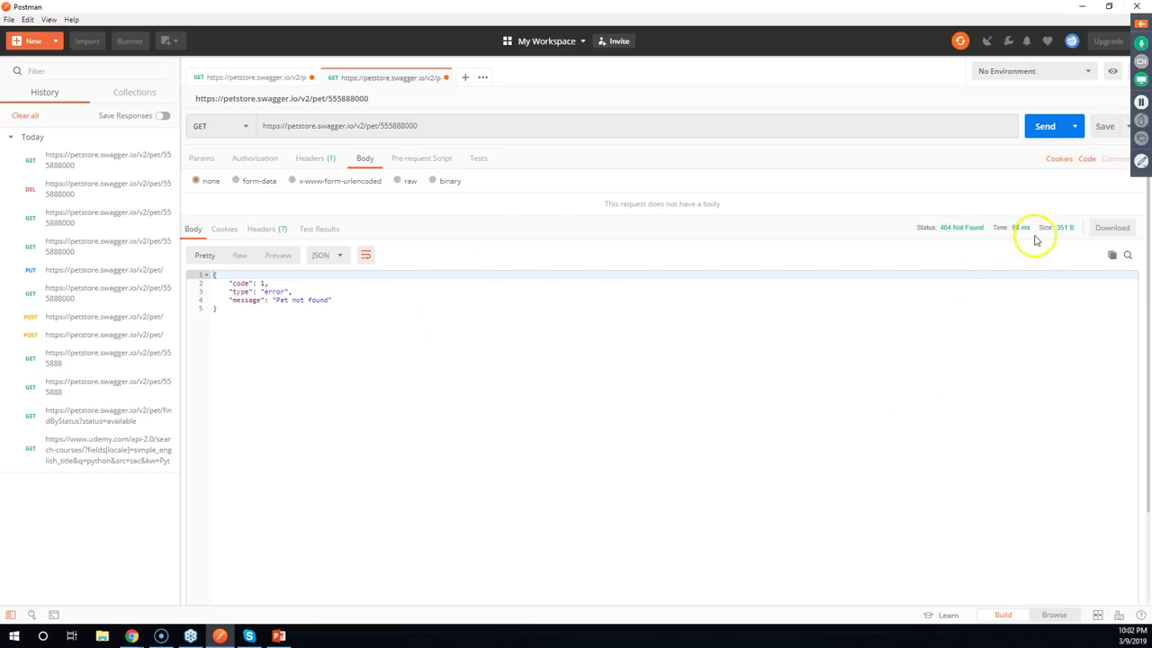
left_click(986, 228)
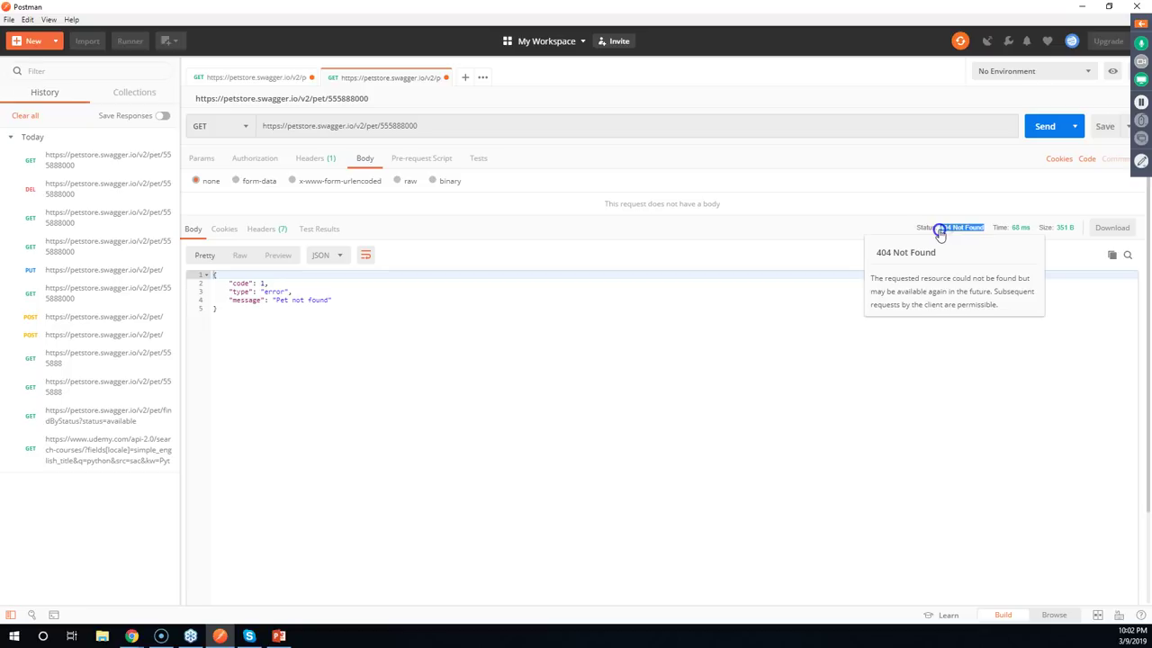
left_click(461, 407)
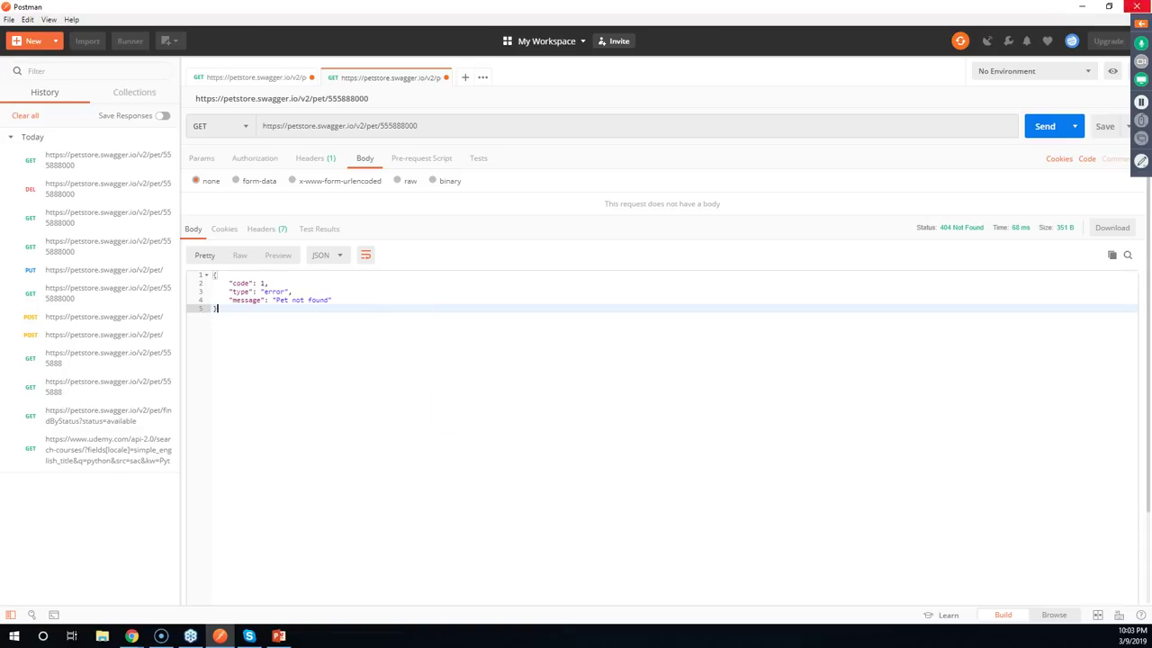
Switch to Swagger UI in Chrome and collapse the POST /pet endpoint to see the full list of pet endpoints
left_click(1082, 7)
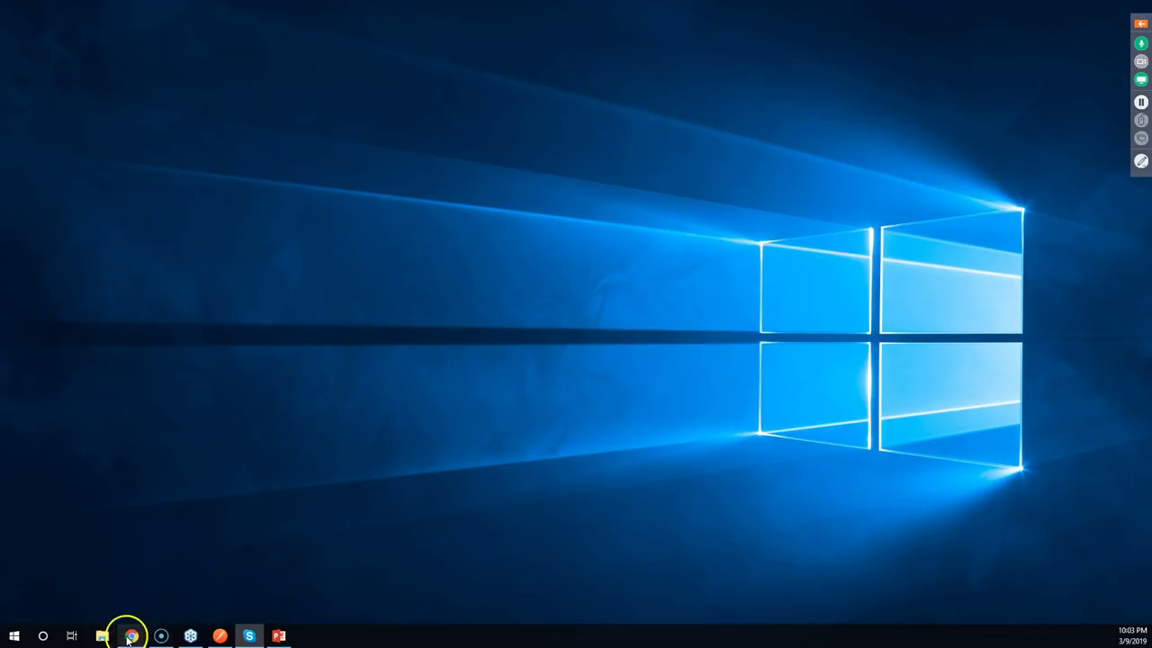
mouse_move(131, 629)
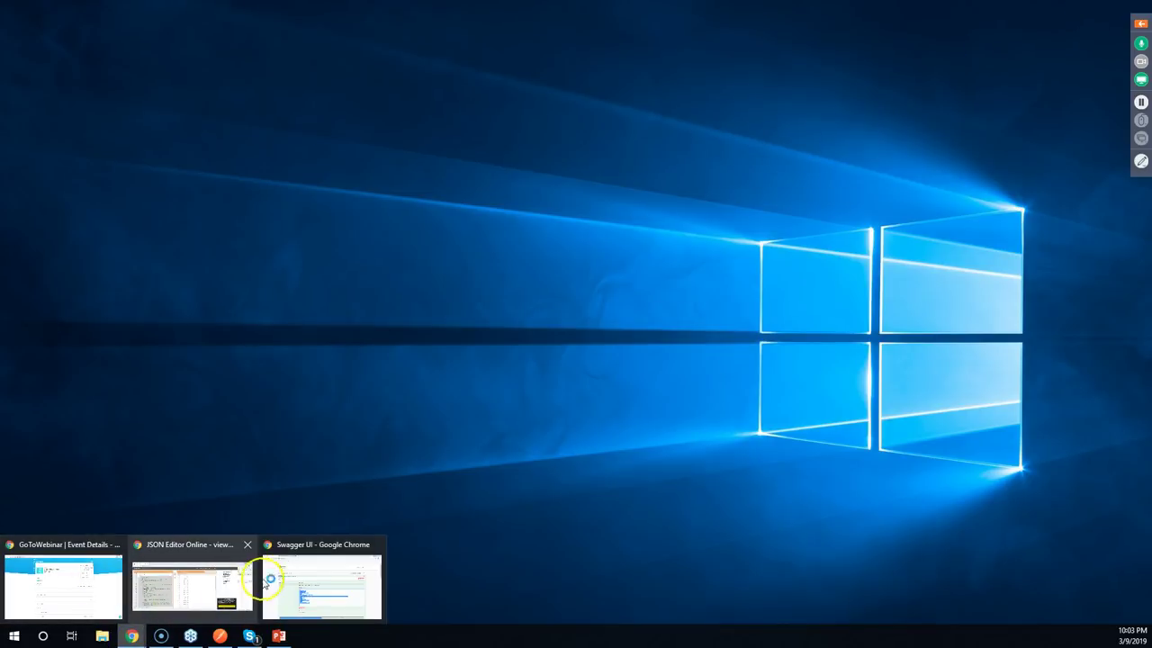
left_click(306, 581)
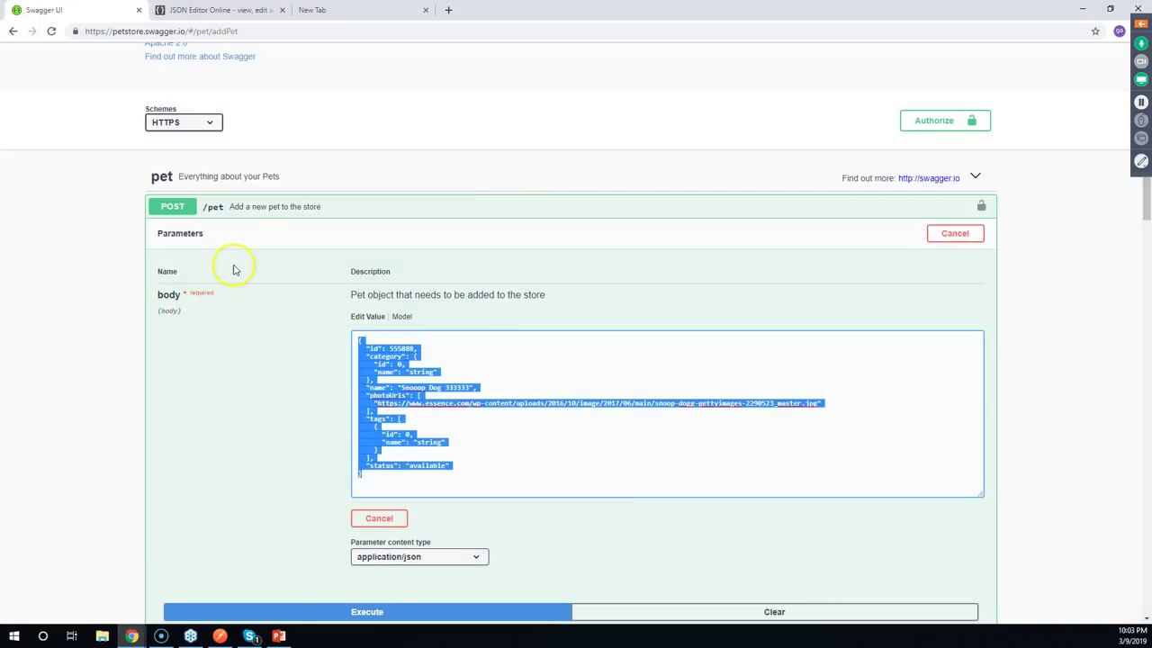
left_click(265, 209)
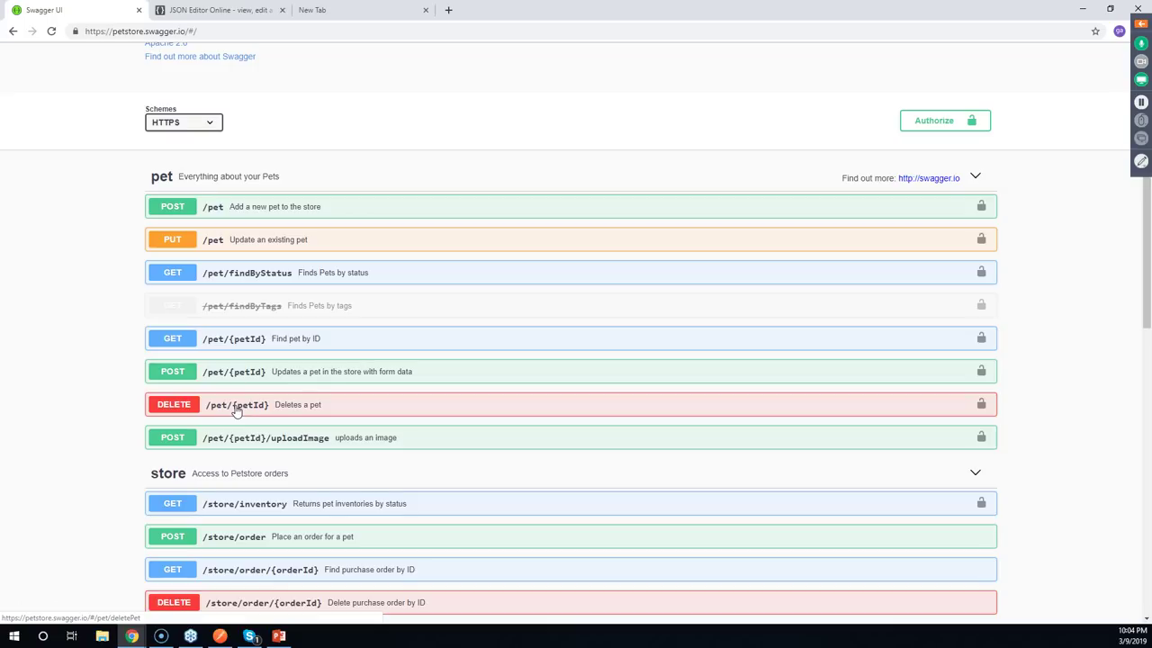
Open aviasales.com in the empty browser tab and look over the flight search form and popular destinations
left_click(98, 387)
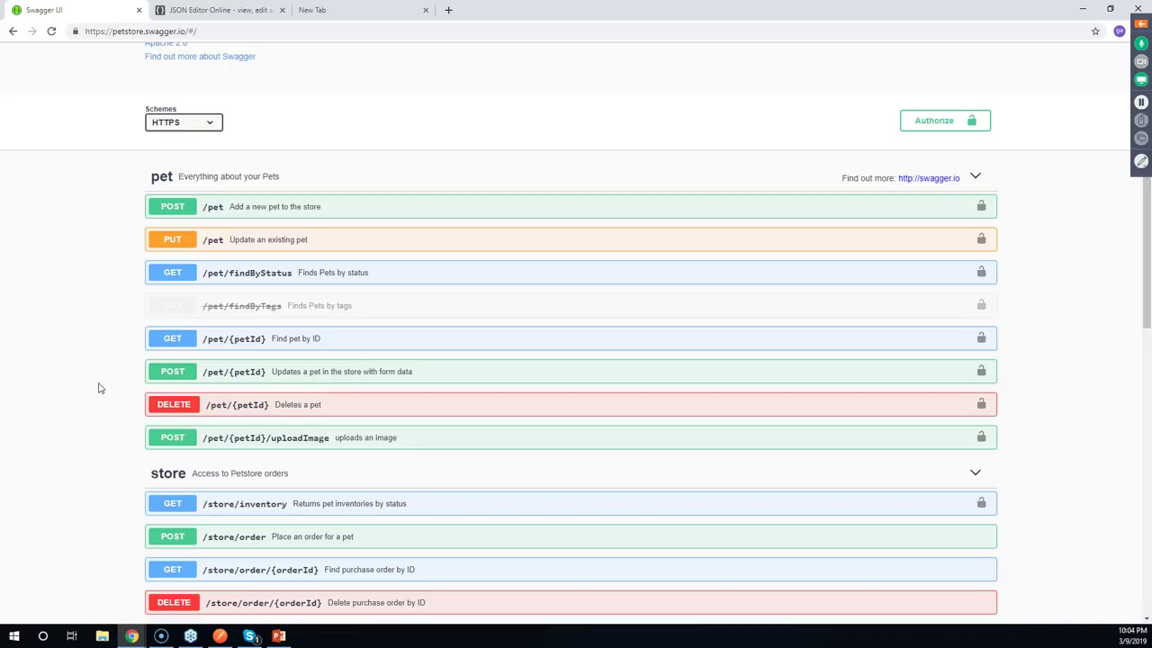
left_click(332, 10)
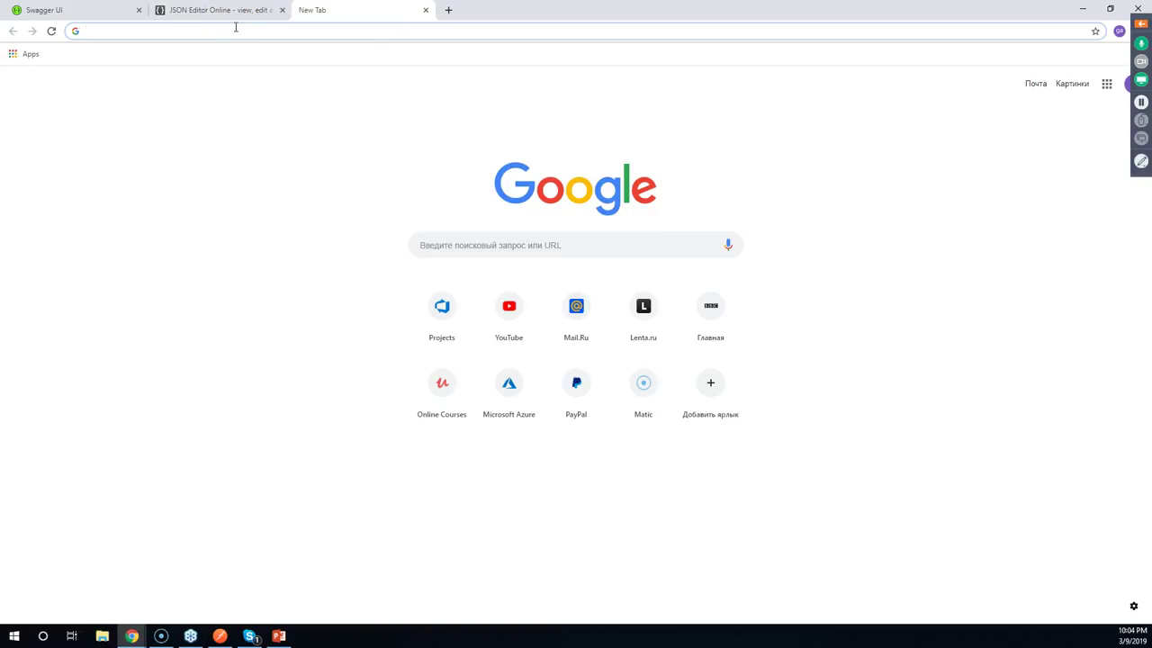
type("av")
key("Return")
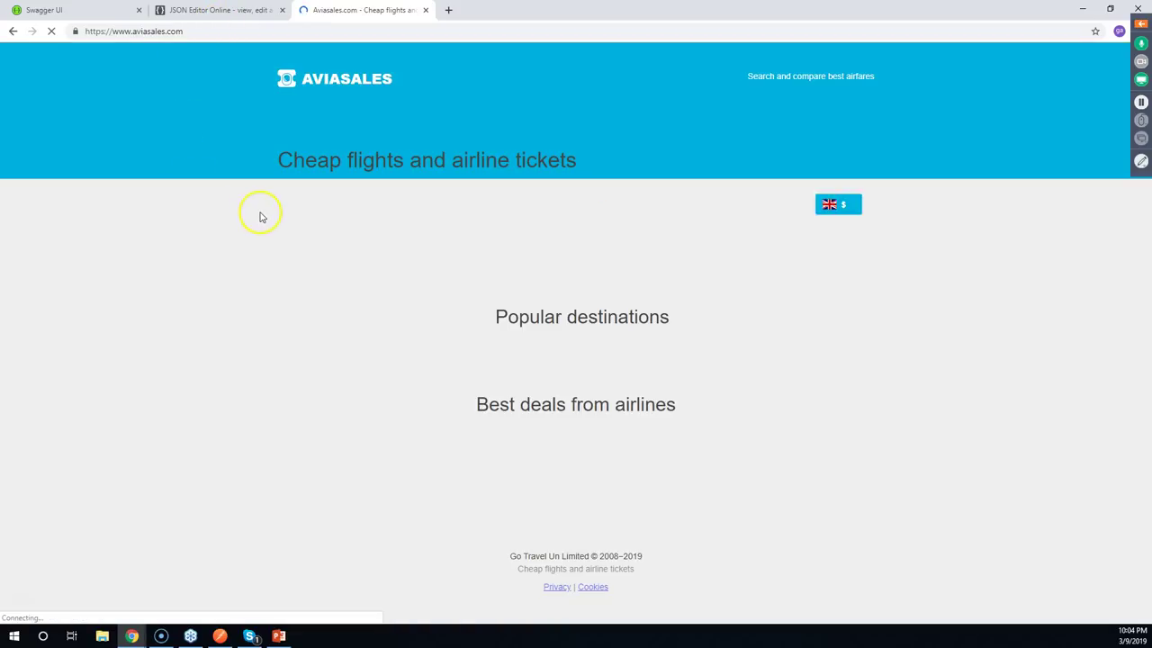
scroll(297, 228, "down", 2)
scroll(298, 229, "up", 2)
scroll(298, 228, "down", 1)
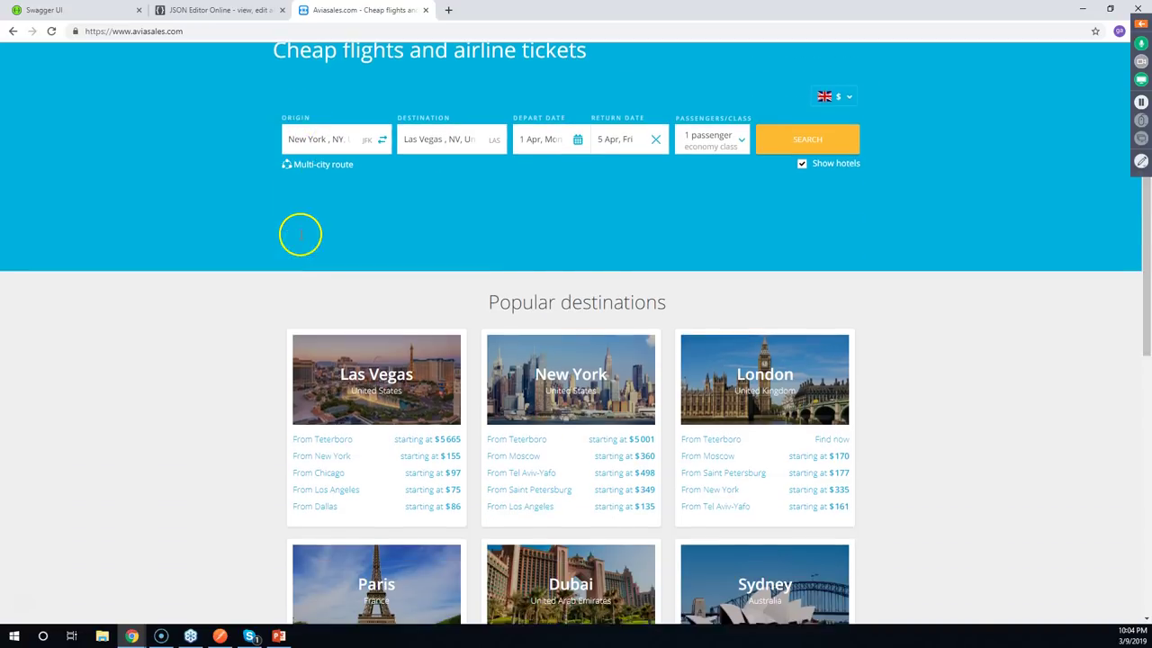
scroll(300, 235, "down", 1)
scroll(301, 237, "up", 2)
scroll(316, 252, "down", 2)
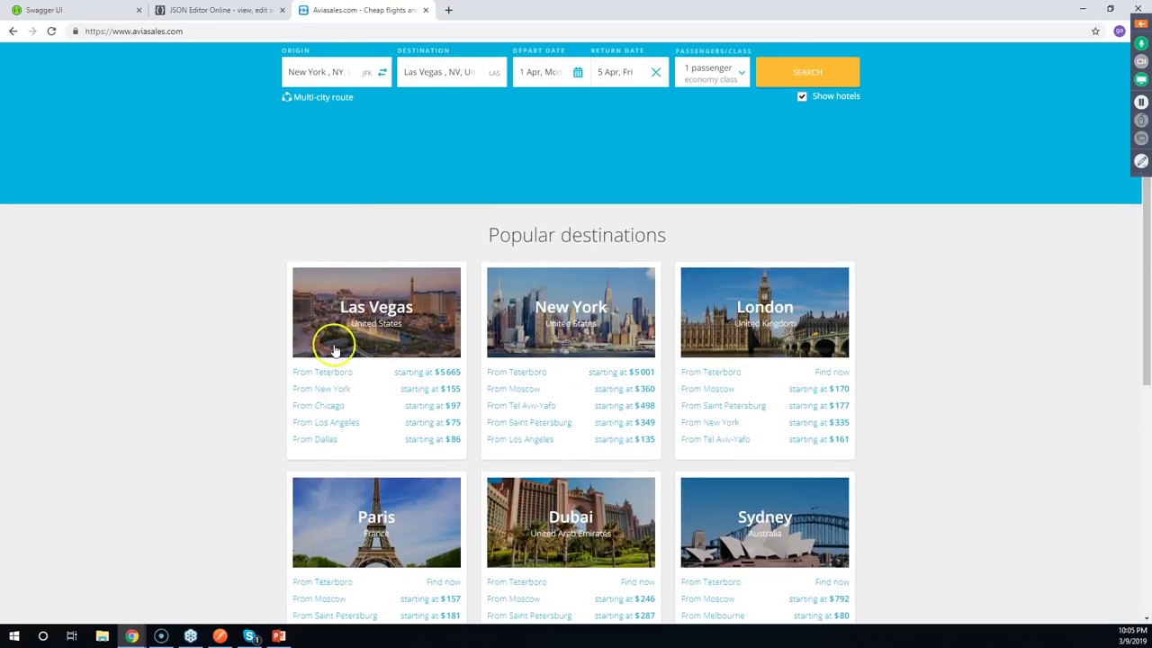
Open the Las Vegas flight offers from Teterboro on Aviasales
left_click(319, 372)
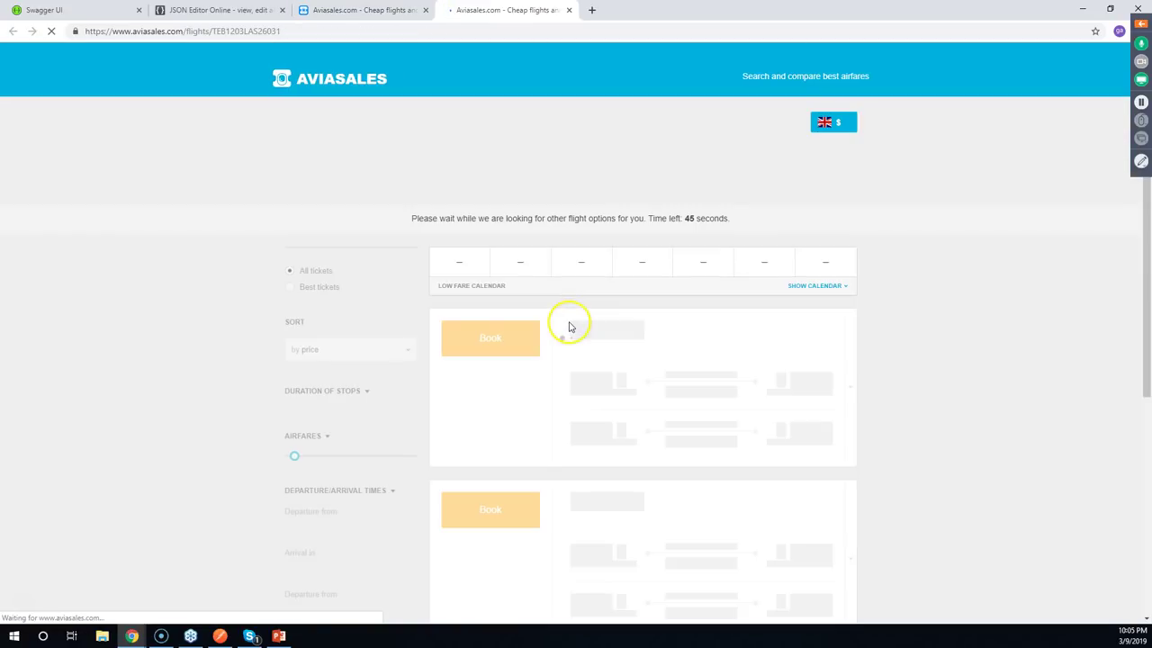
scroll(351, 351, "down", 1)
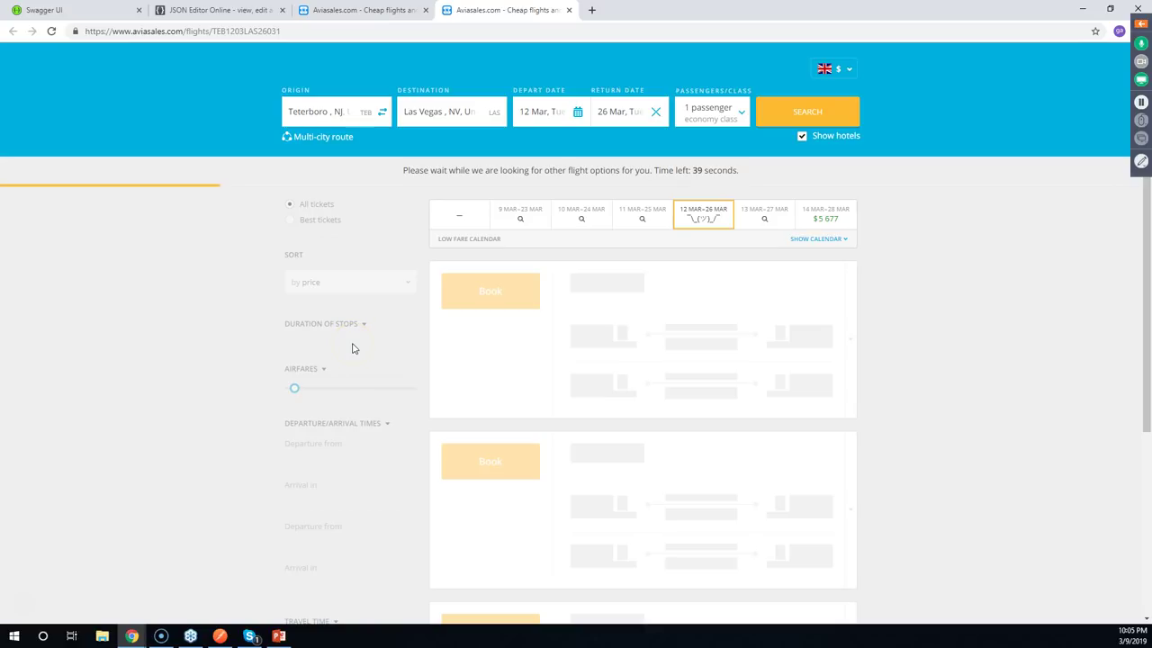
scroll(353, 347, "up", 1)
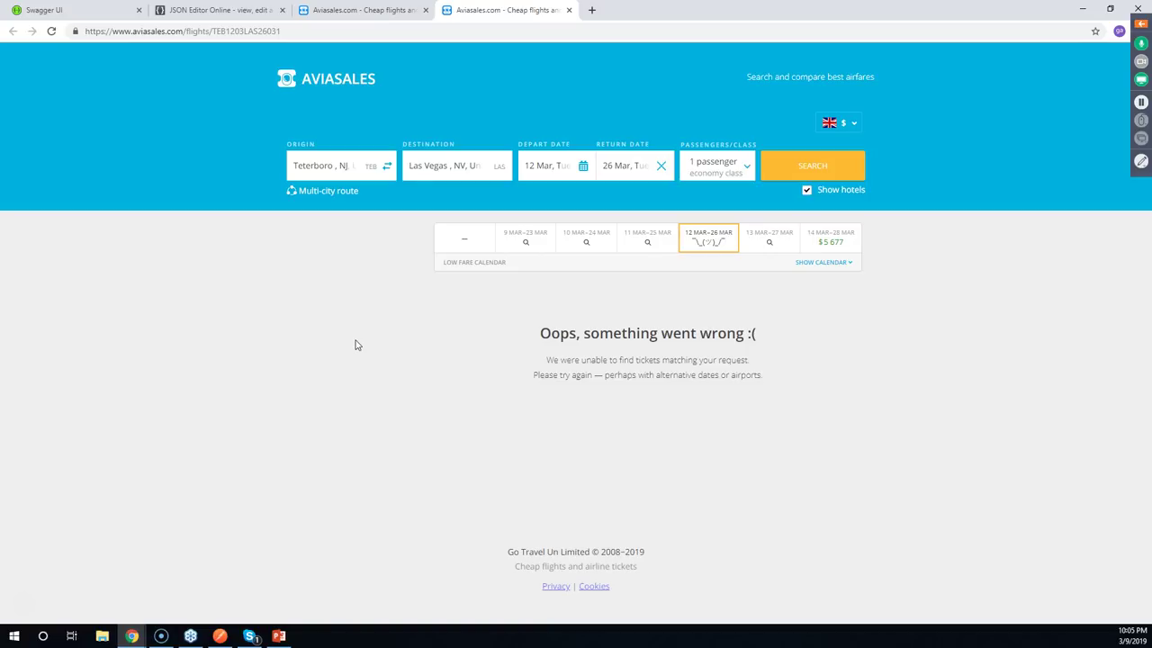
Set the travel dates to 10 March and 17 April 2019 and search for Teterboro to Las Vegas flights again
left_click(368, 342)
left_click(433, 227)
double_click(333, 165)
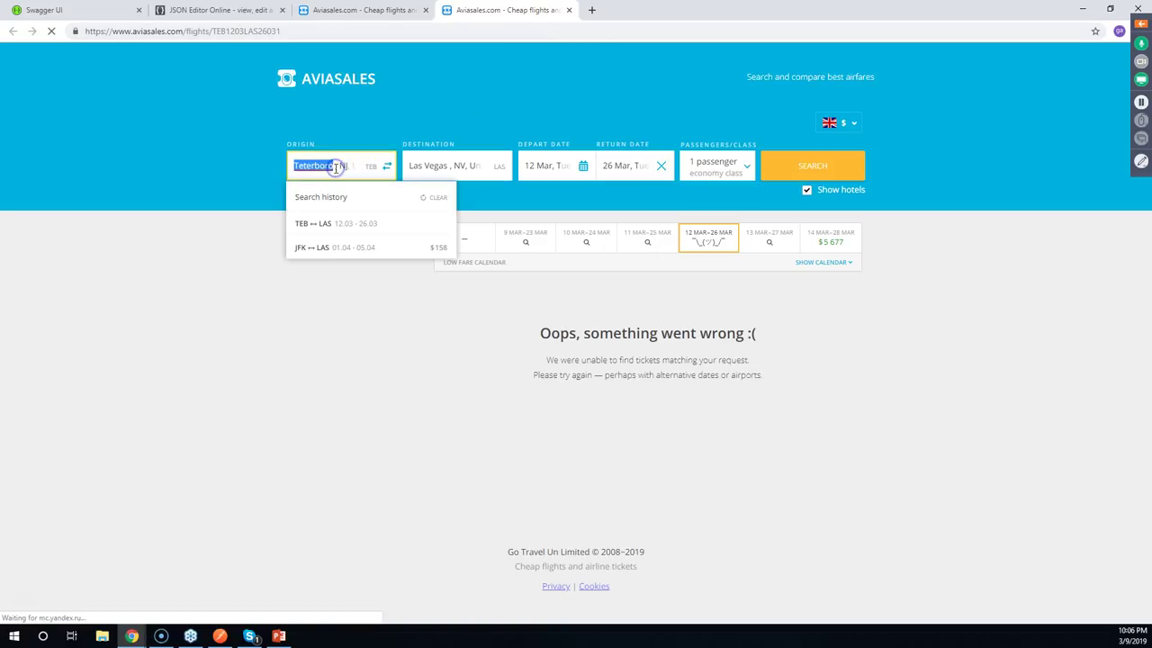
left_click(443, 165)
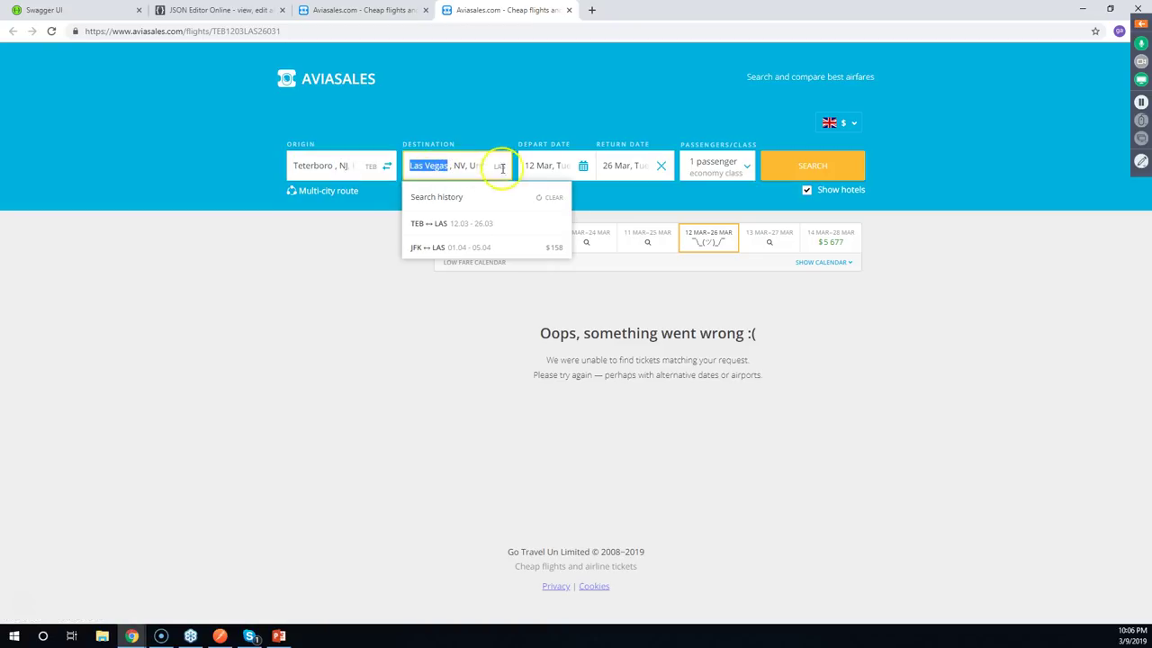
left_click(543, 171)
left_click(668, 243)
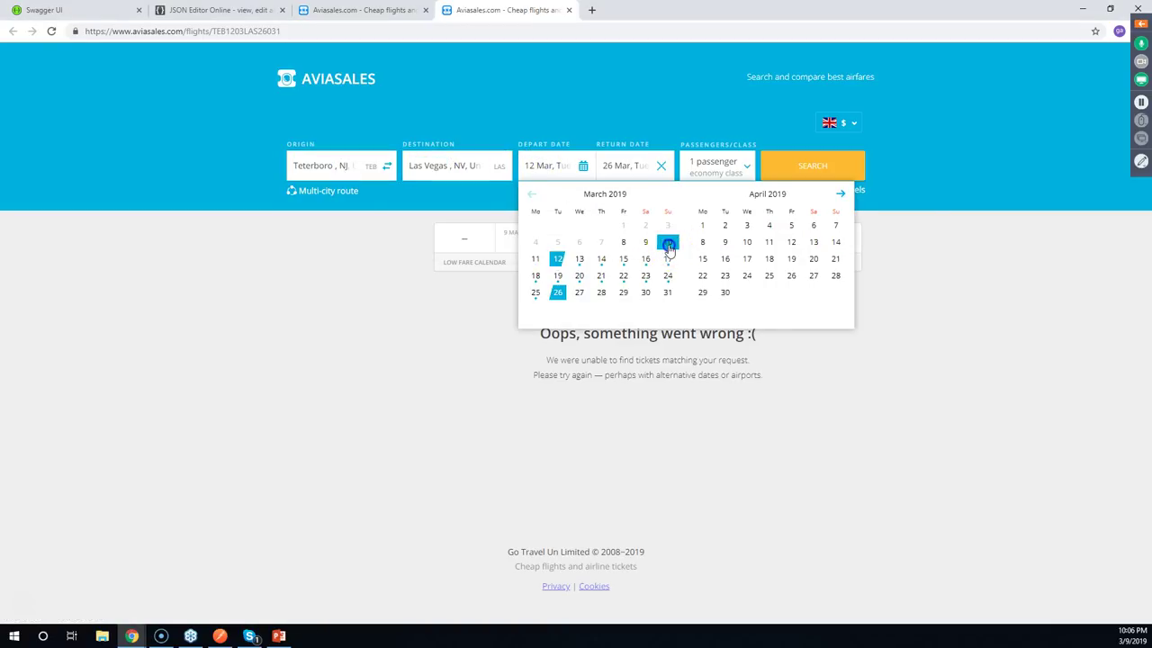
left_click(825, 260)
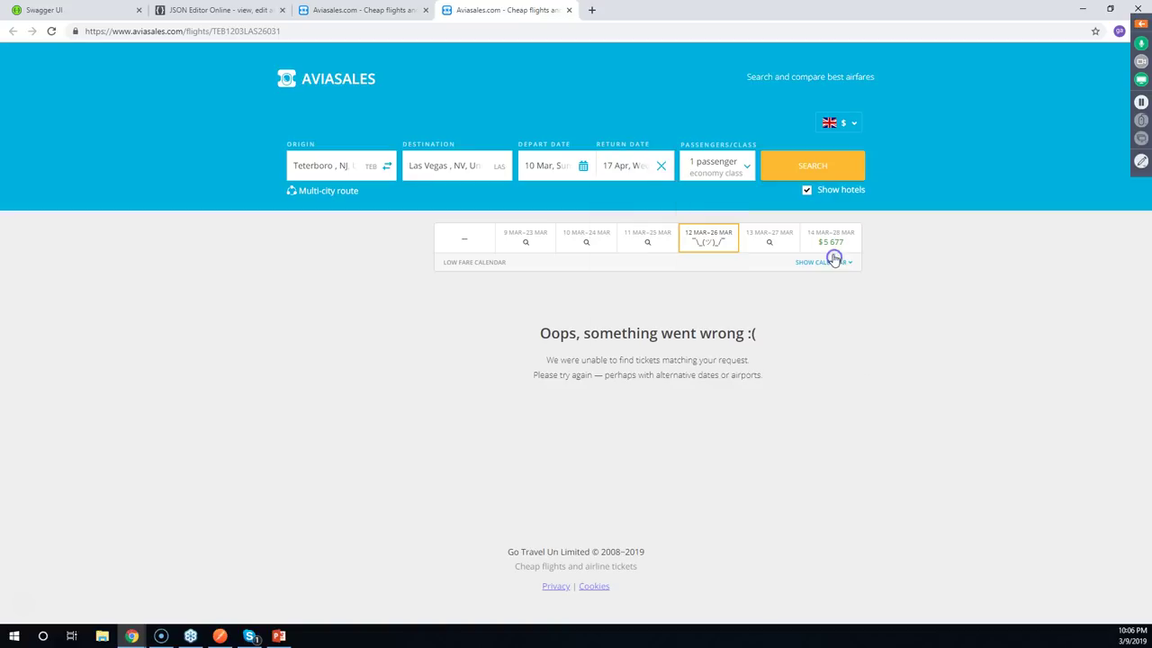
left_click(810, 168)
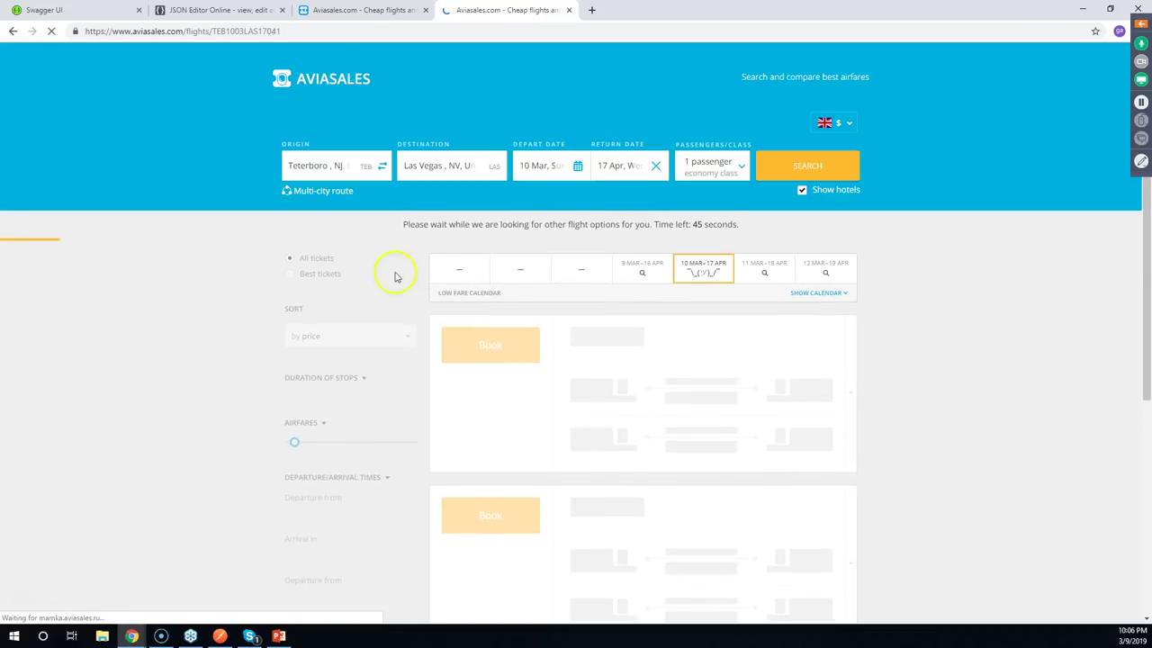
scroll(630, 396, "down", 1)
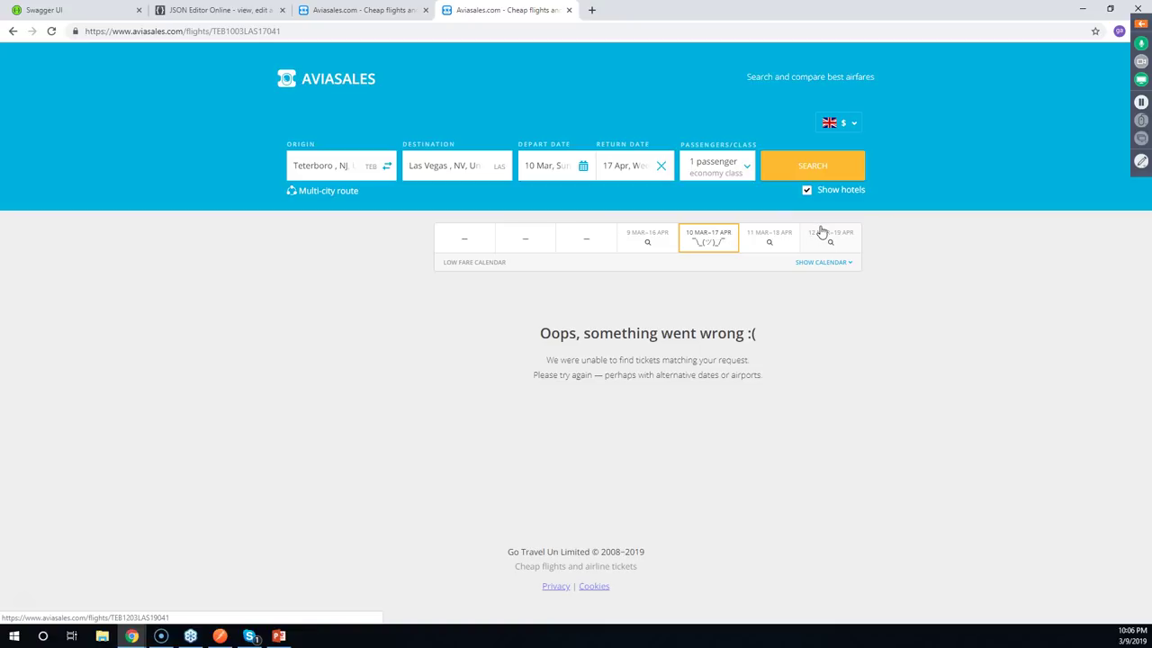
left_click(818, 233)
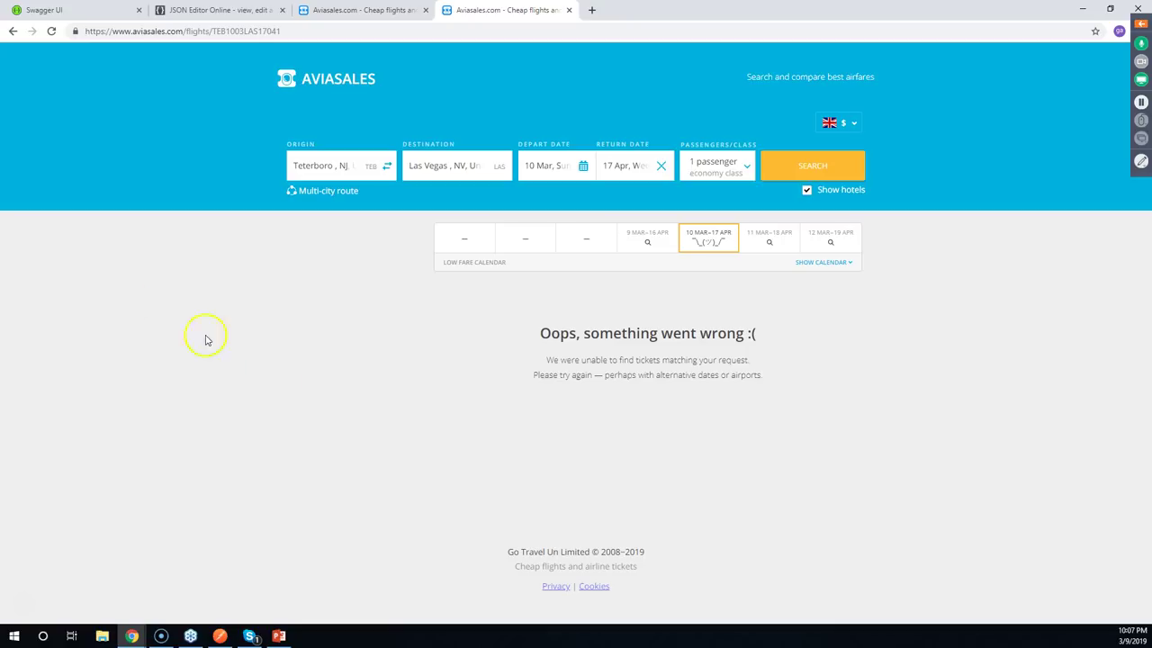
Open the developer tools console beside the Aviasales results page and rerun the flight search
left_click(83, 10)
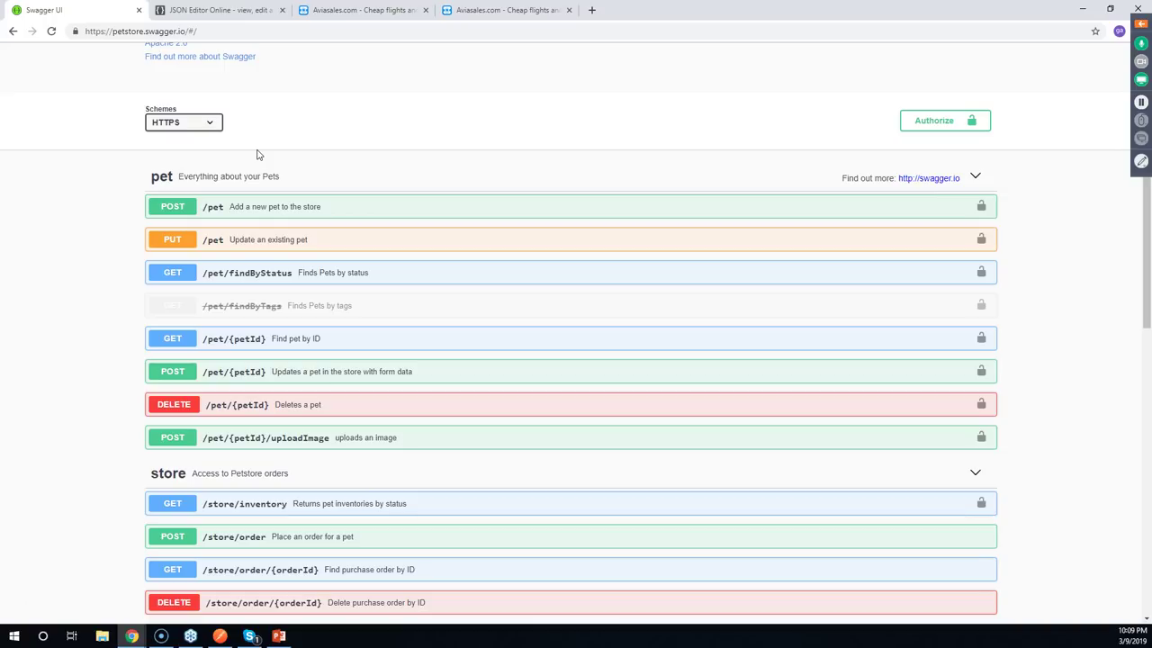
left_click(500, 12)
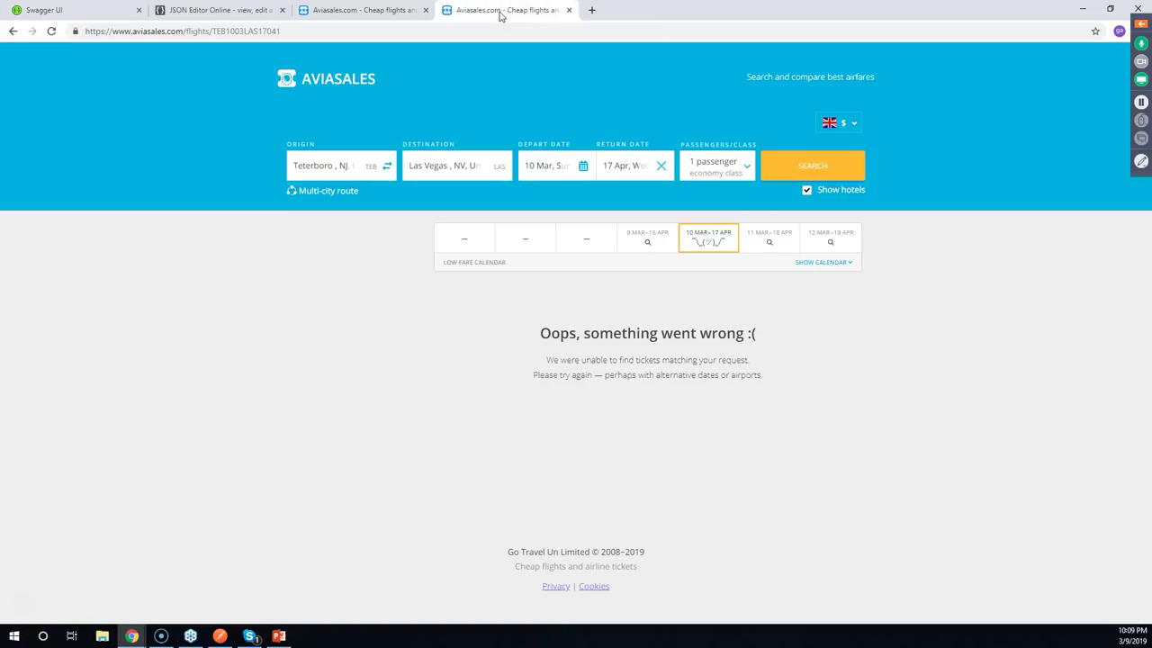
key("F12")
left_click(470, 12)
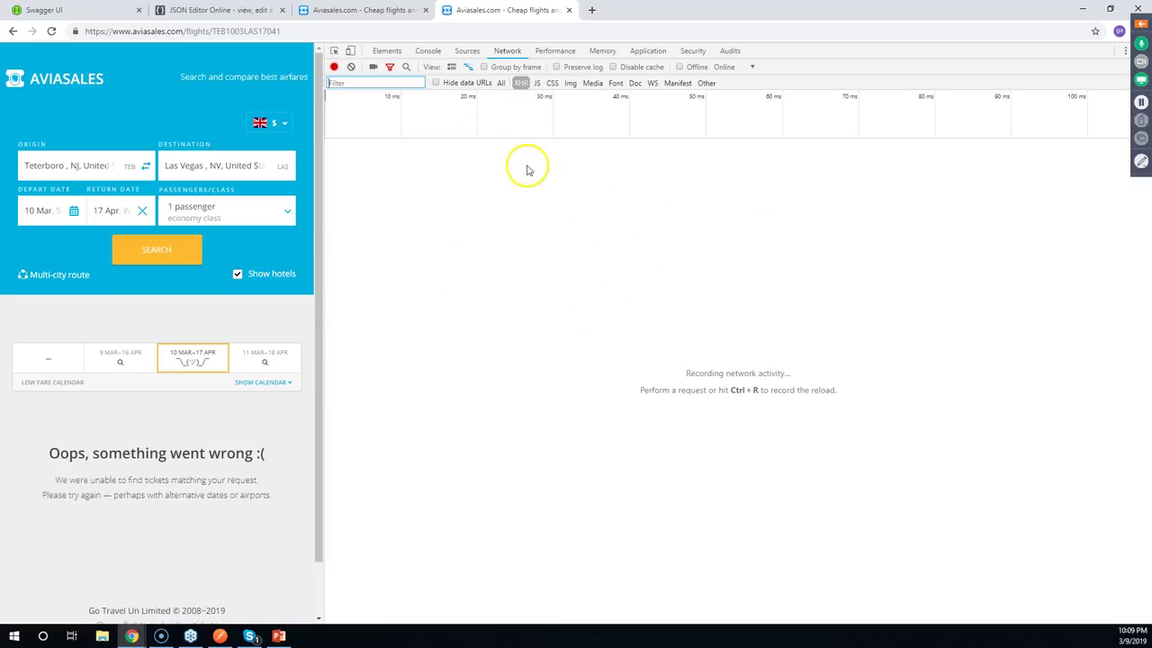
left_click(429, 57)
left_click(162, 251)
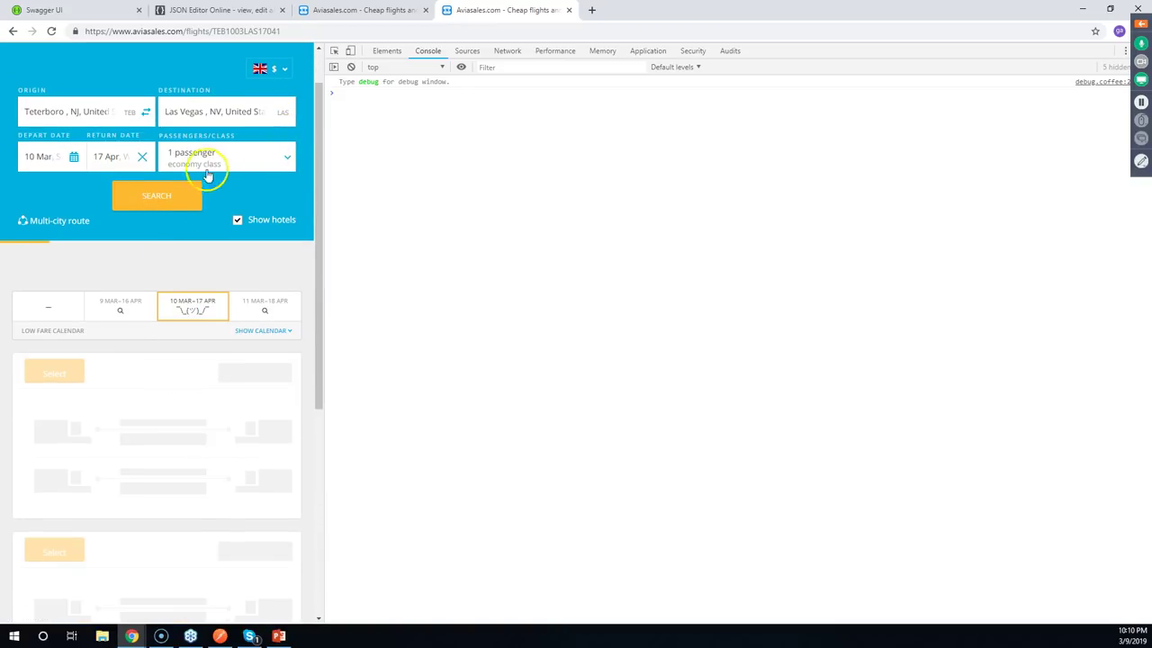
scroll(99, 130, "up", 1)
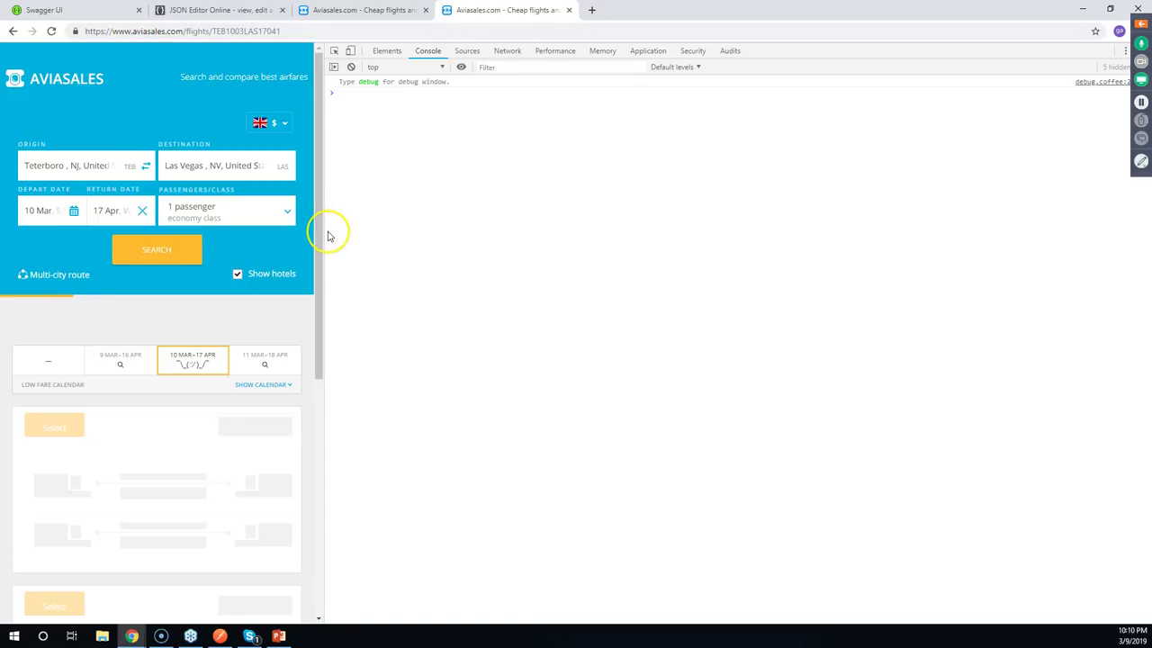
left_click_drag(324, 235, 368, 235)
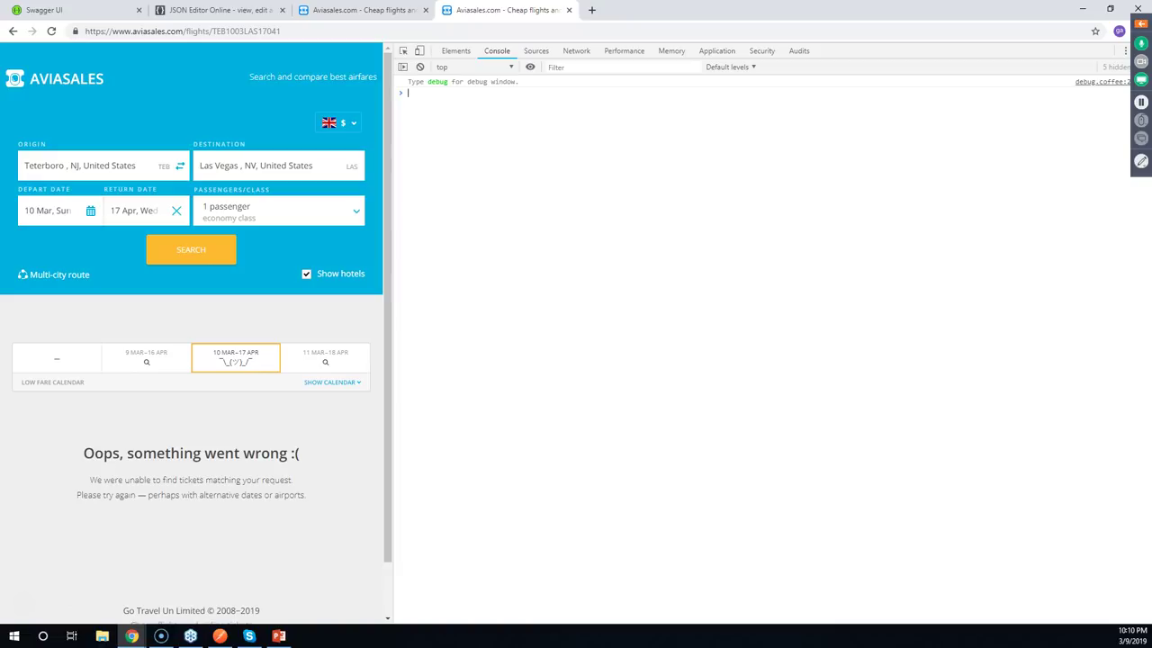
Load the BBC Russian news site in the same tab and dismiss the page translation offer
left_click(263, 31)
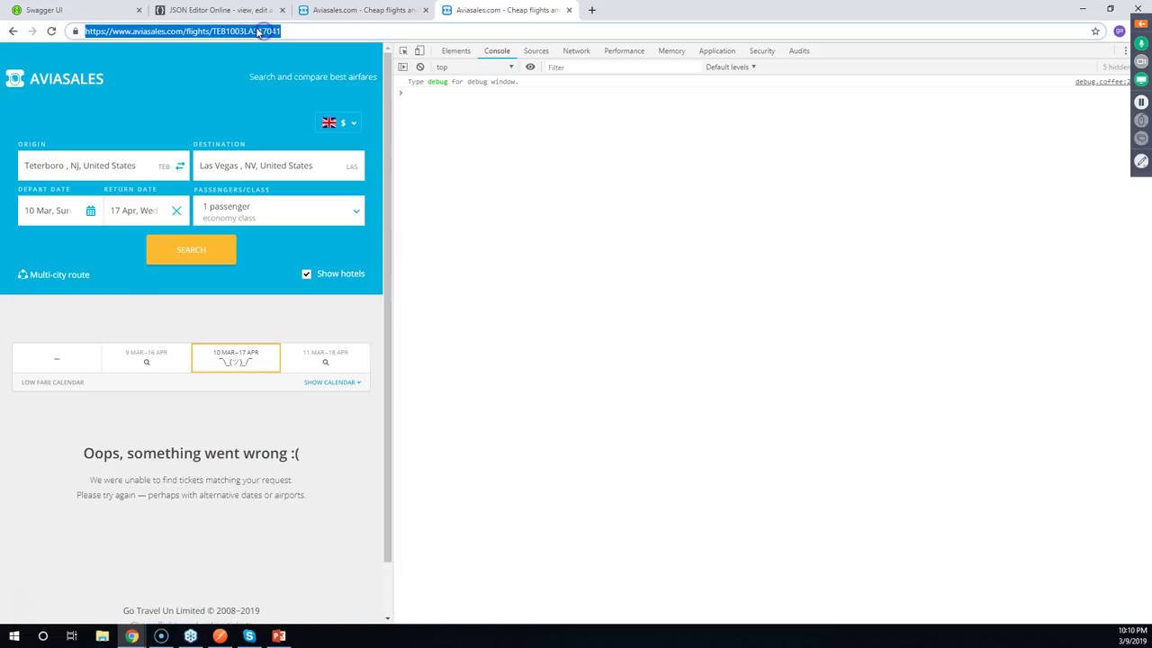
type("bb")
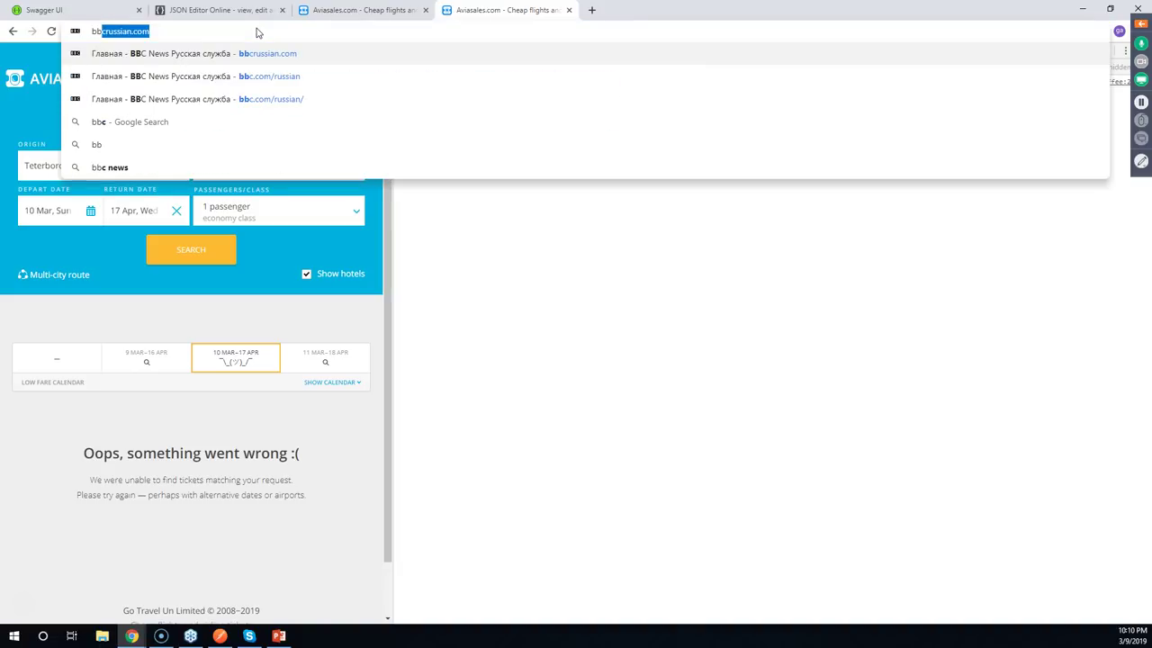
key("Return")
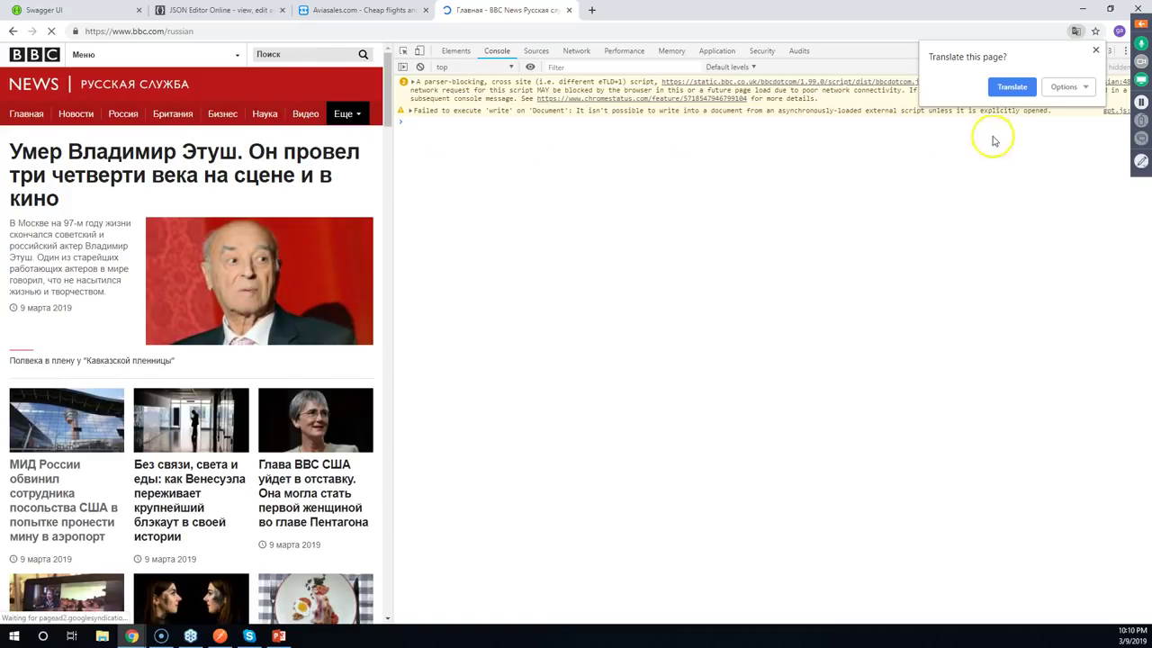
left_click(1095, 51)
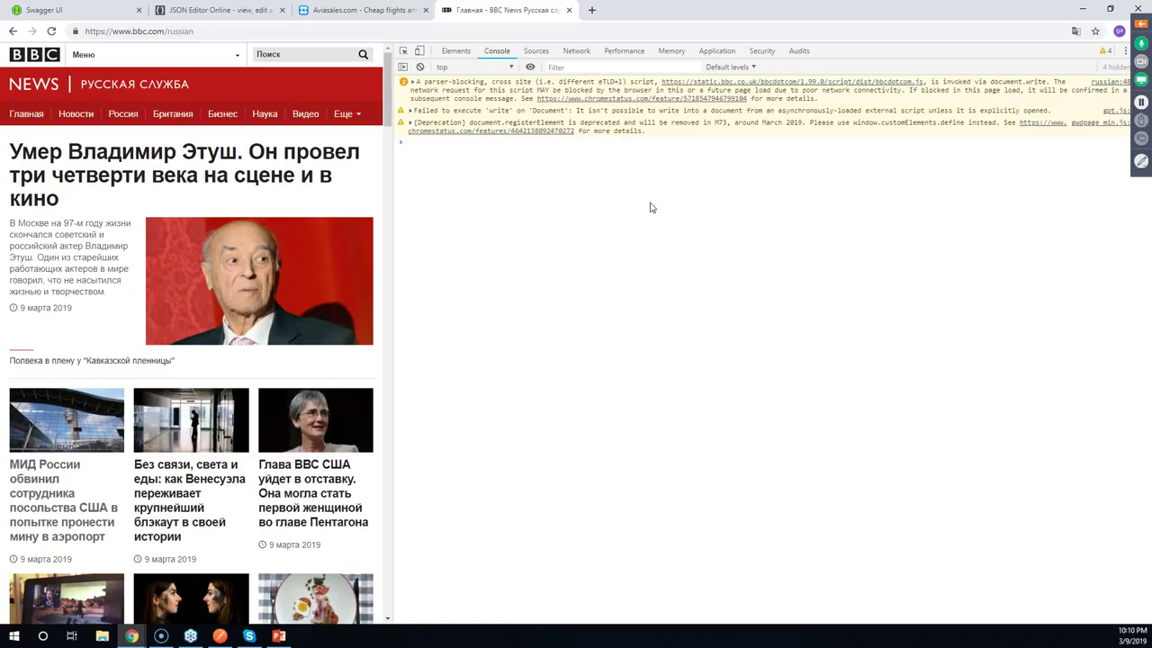
Examine the BBC page's elements, source files and the full list of network requests with their status codes
left_click(455, 50)
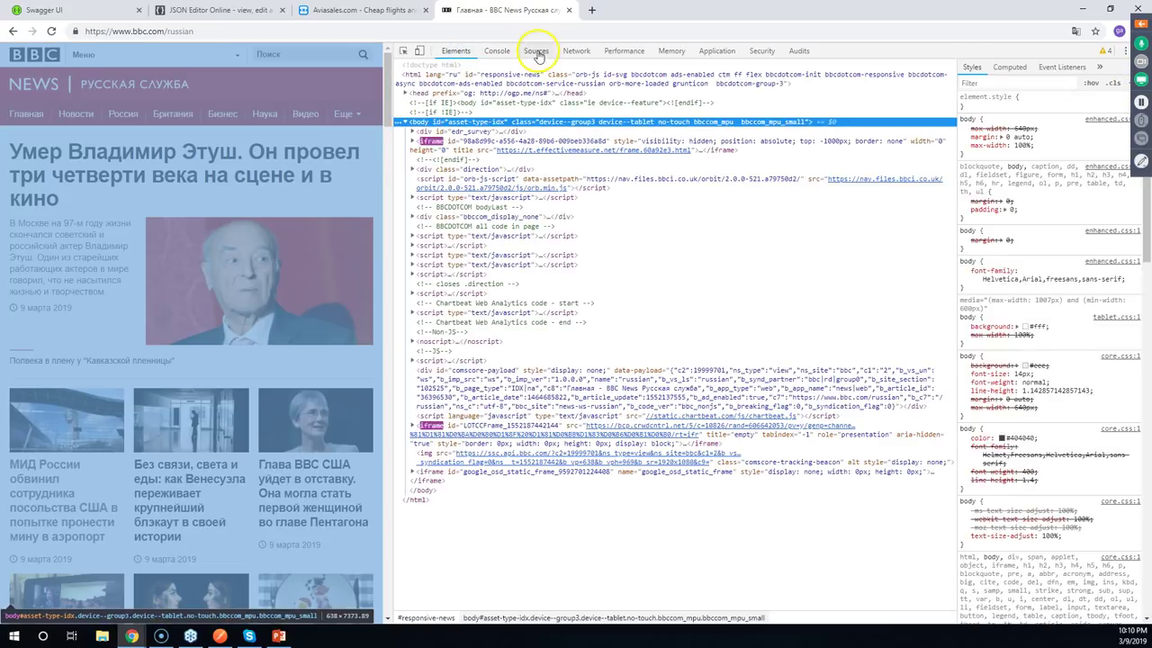
left_click(536, 53)
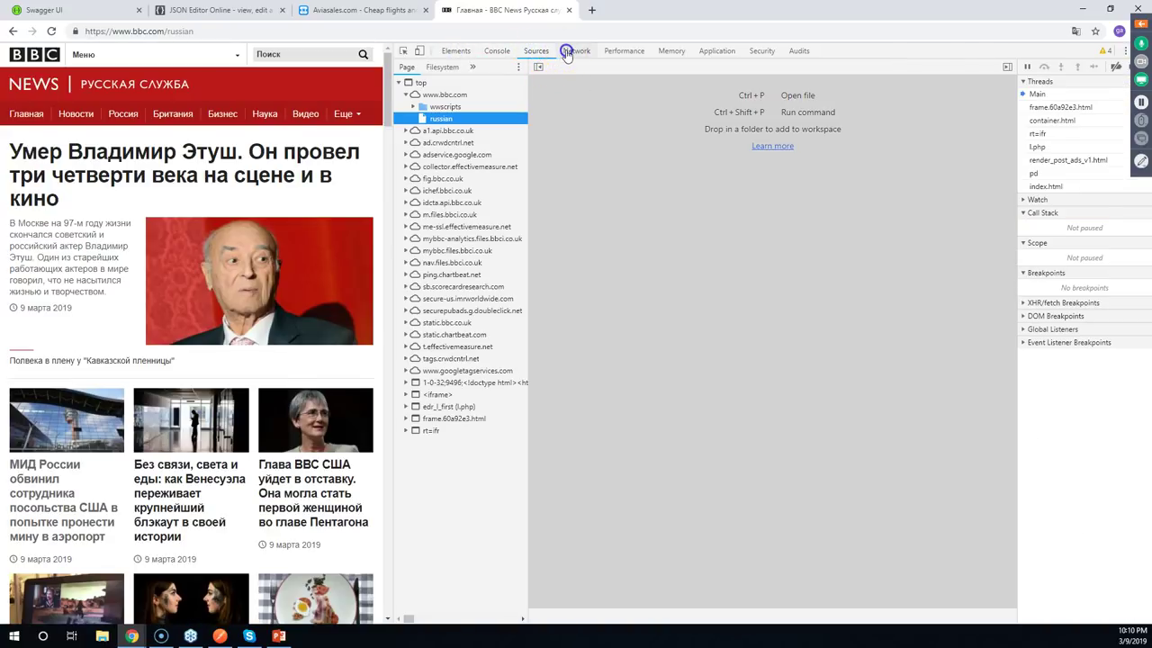
left_click(566, 51)
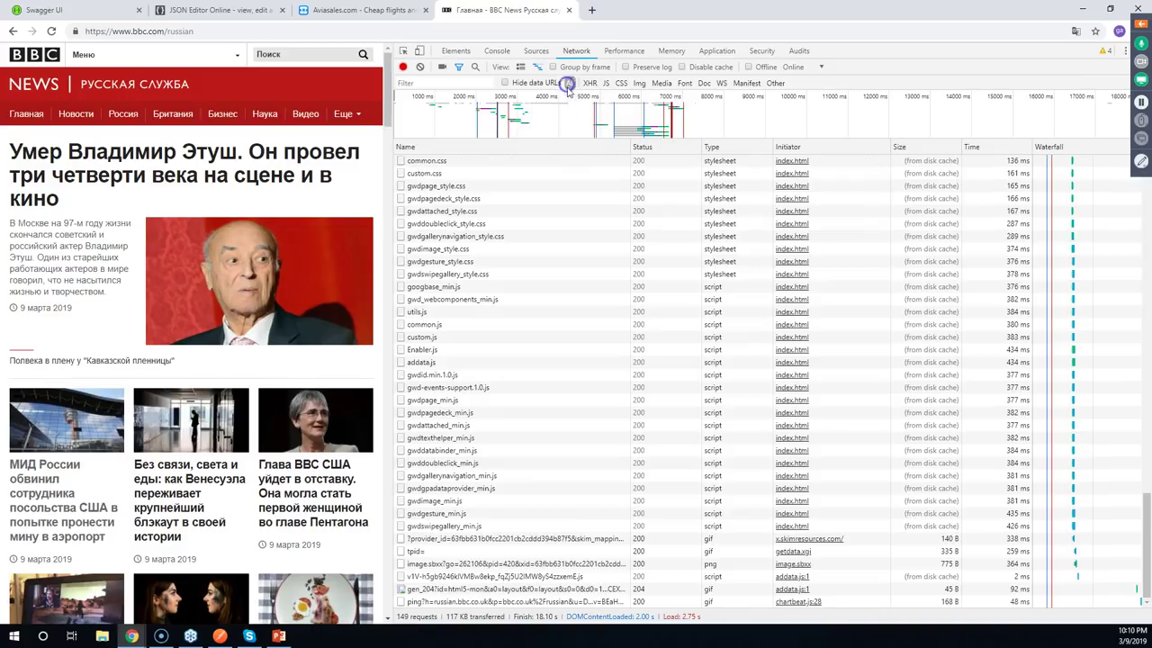
scroll(591, 278, "up", 5)
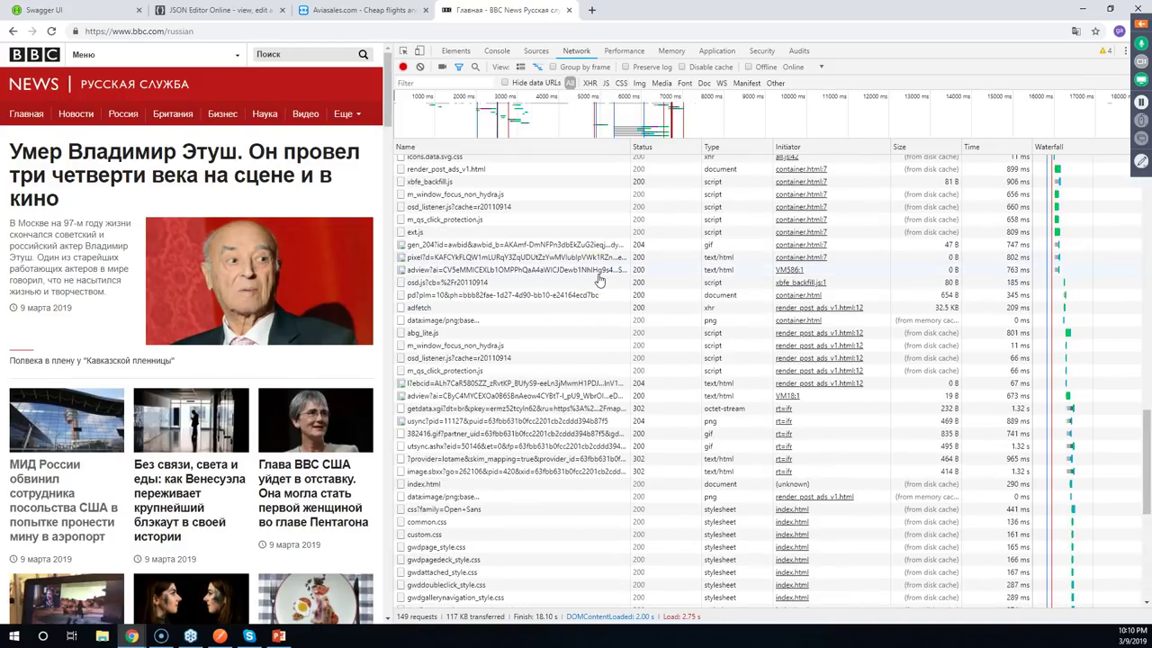
scroll(599, 280, "up", 10)
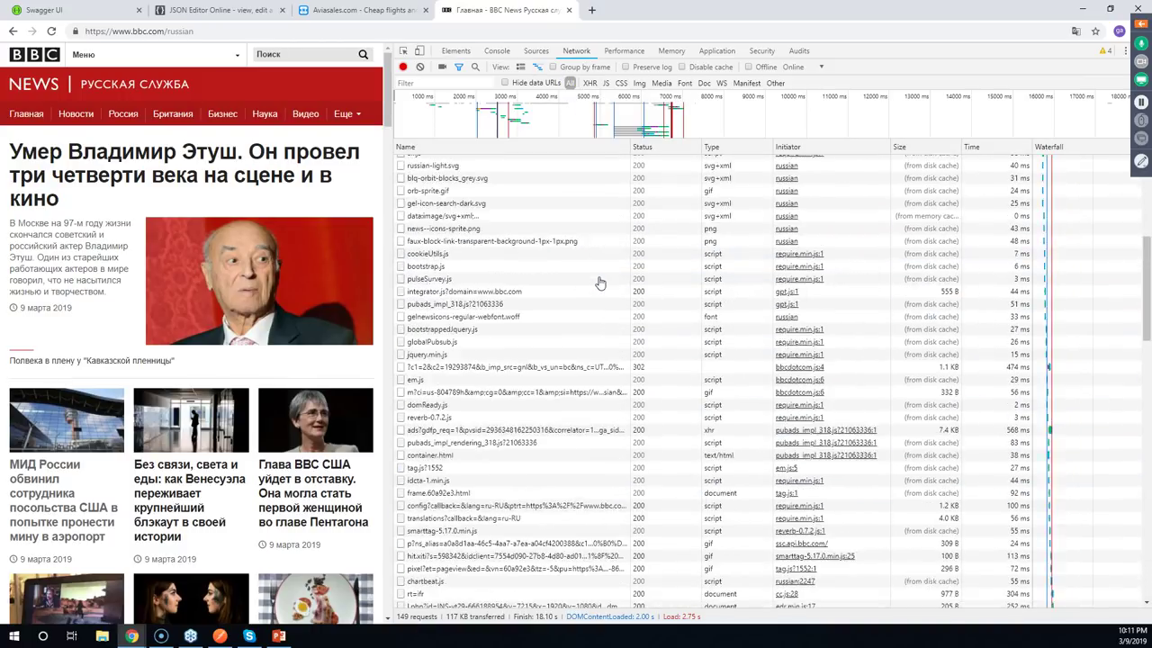
scroll(600, 283, "down", 2)
scroll(601, 286, "down", 10)
scroll(603, 287, "down", 3)
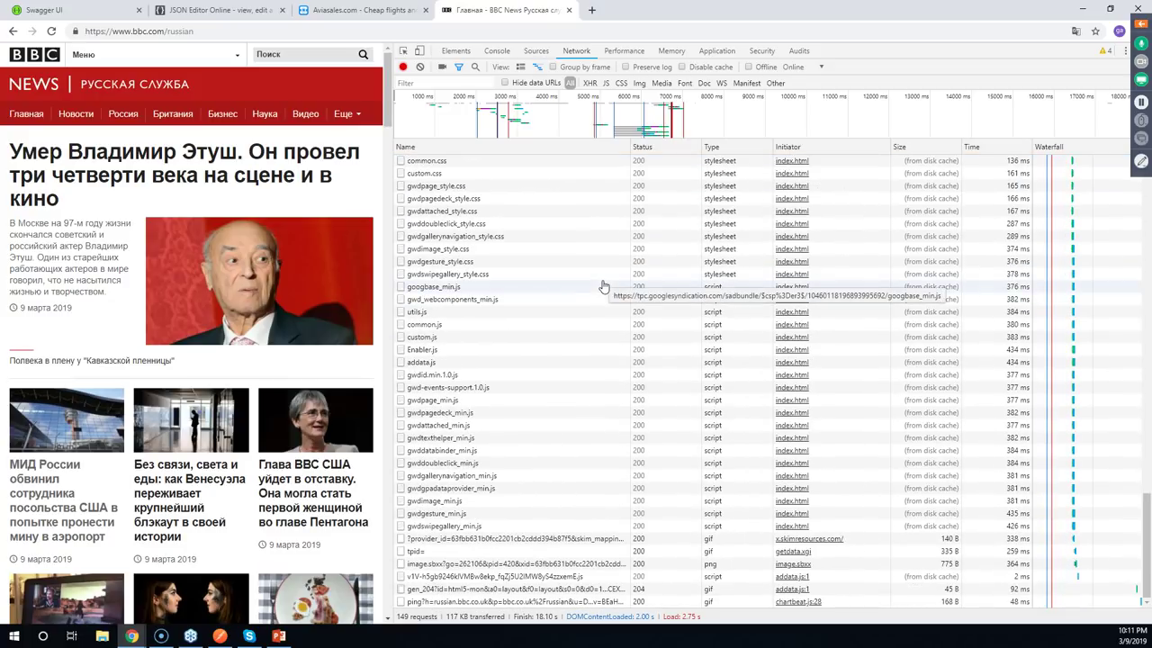
Load hotels.com in the same tab and show the start of its network request list
left_click(180, 33)
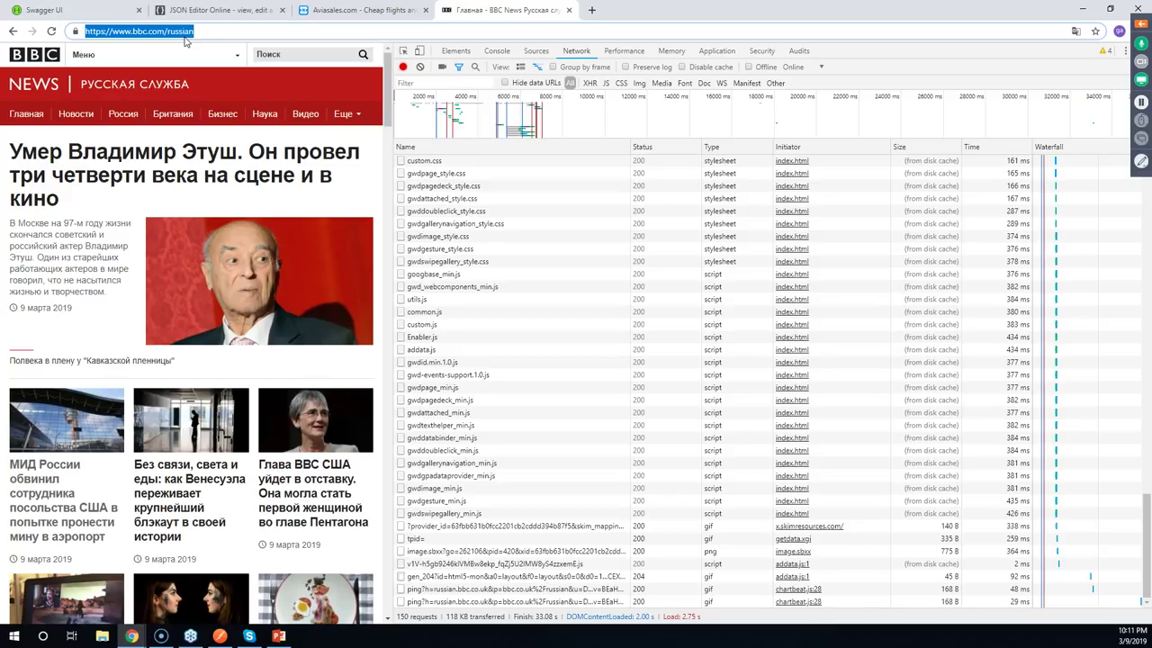
type("hotels.com")
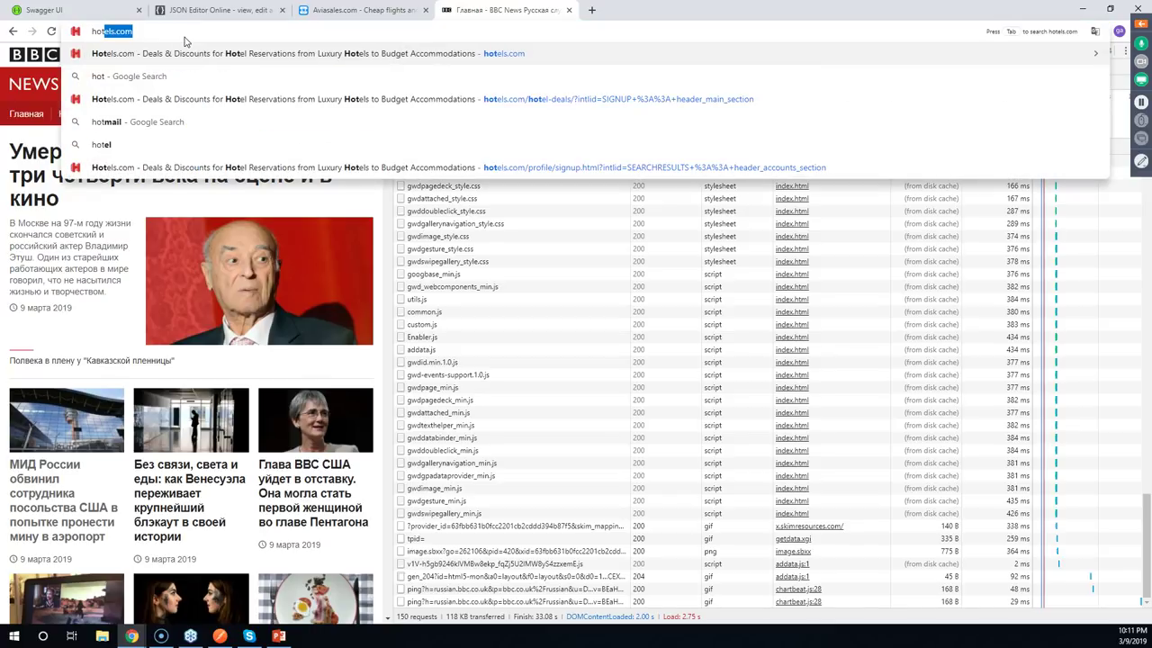
key("Return")
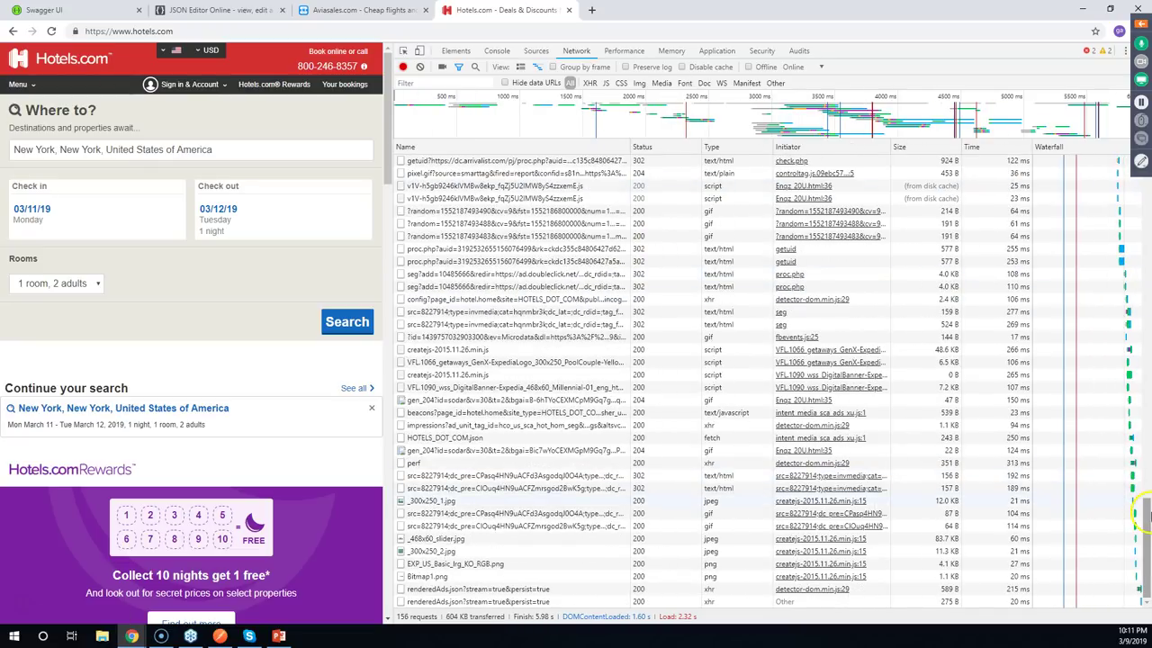
left_click_drag(1144, 517, 1147, 173)
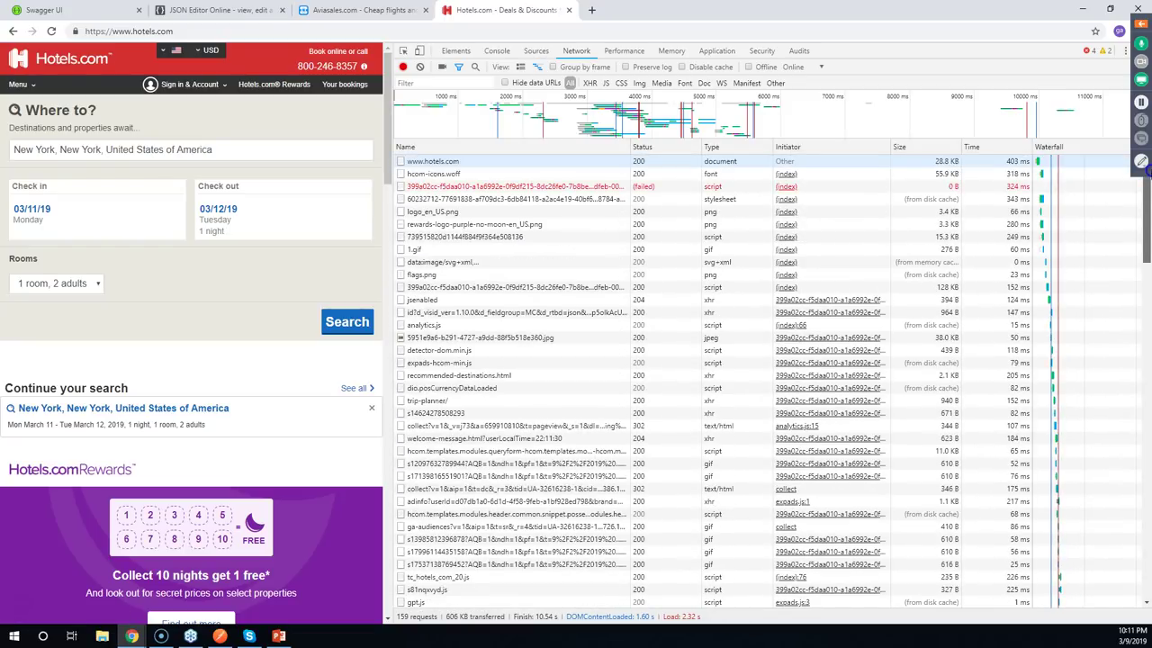
Examine the failed script request's headers, preview and timing in the hotels.com request list, widening the list column slightly
left_click(485, 189)
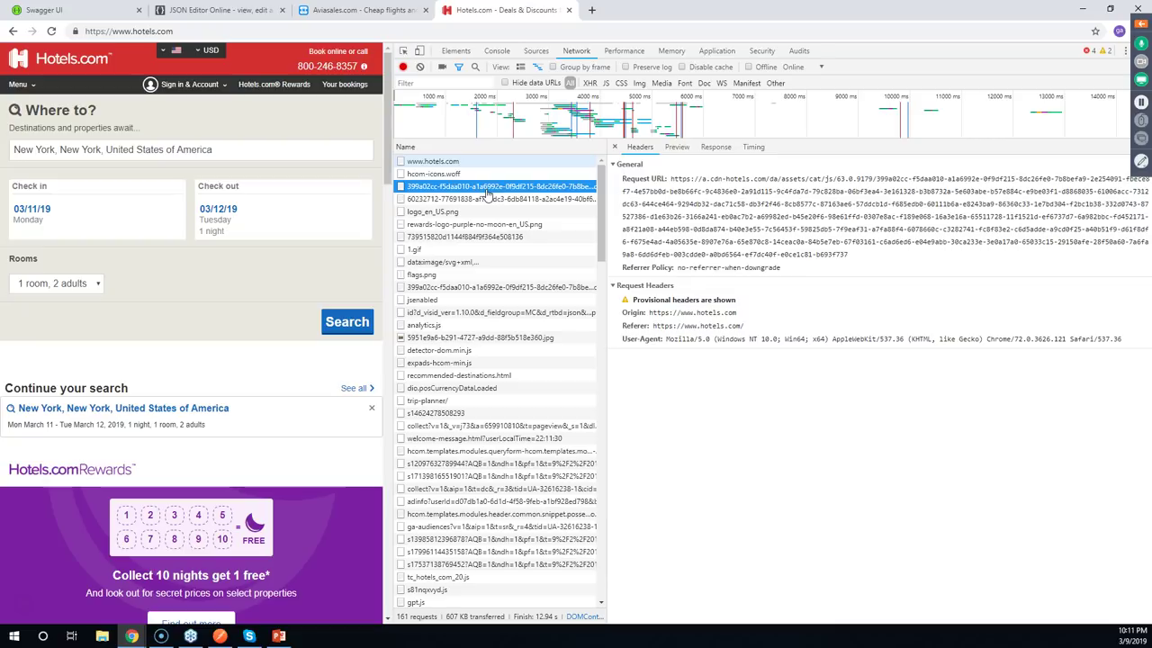
left_click_drag(609, 326, 635, 328)
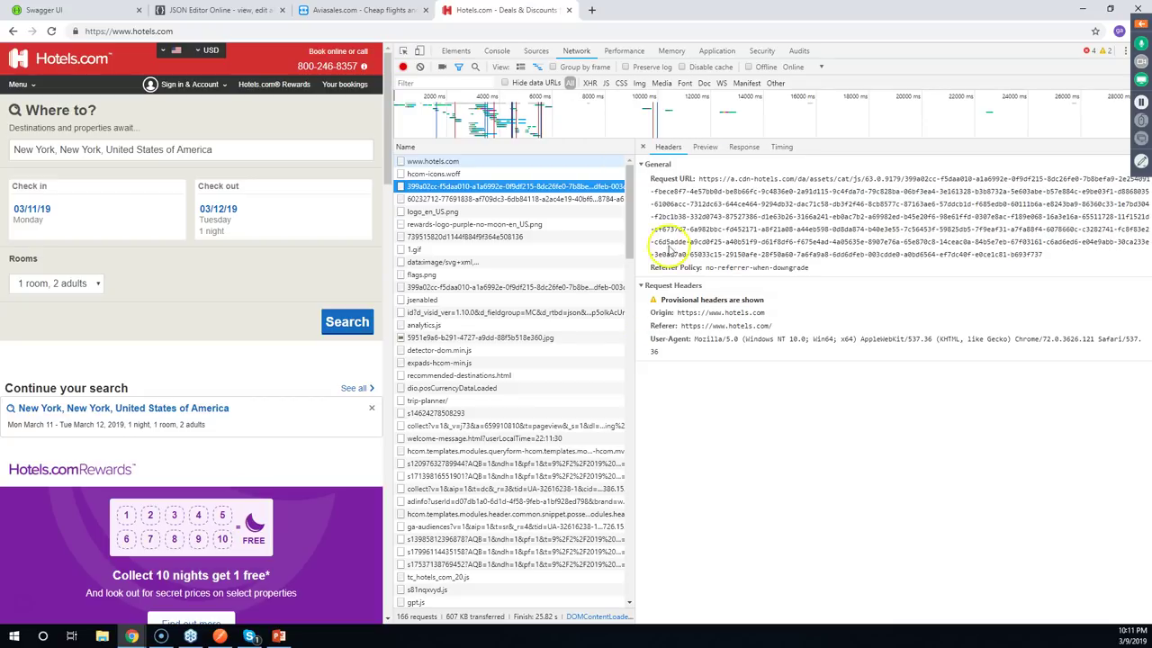
left_click(702, 149)
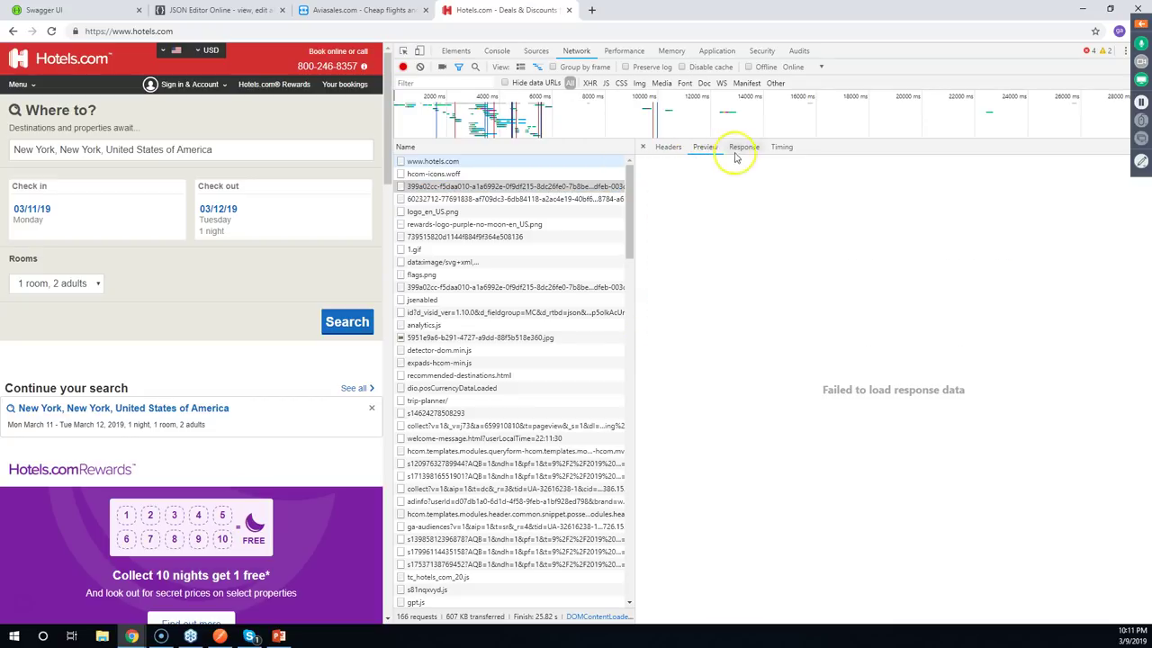
left_click(779, 147)
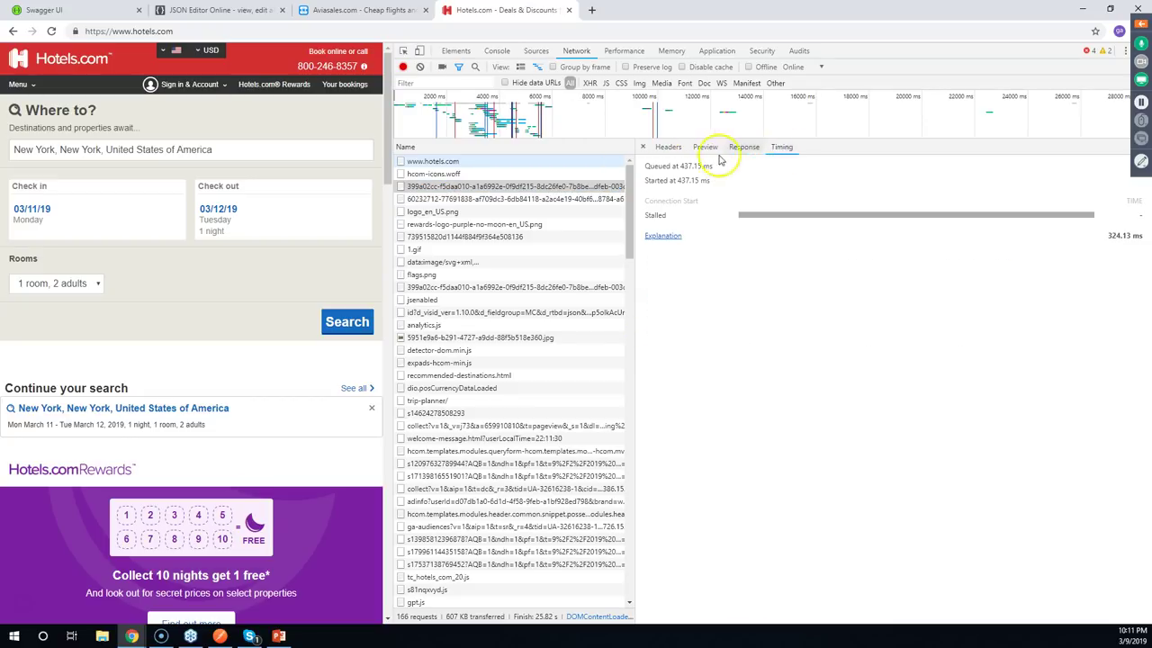
Compare the headers of the stylesheet request with those of the failed script request, and close the request details
left_click(668, 146)
left_click(459, 200)
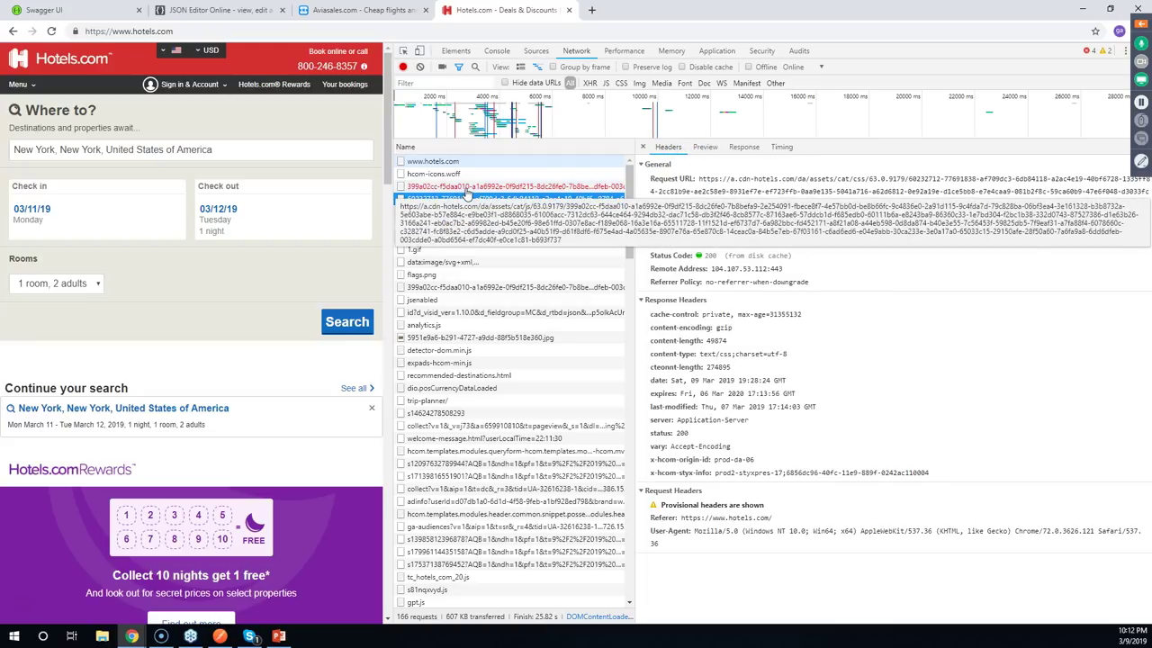
left_click(468, 186)
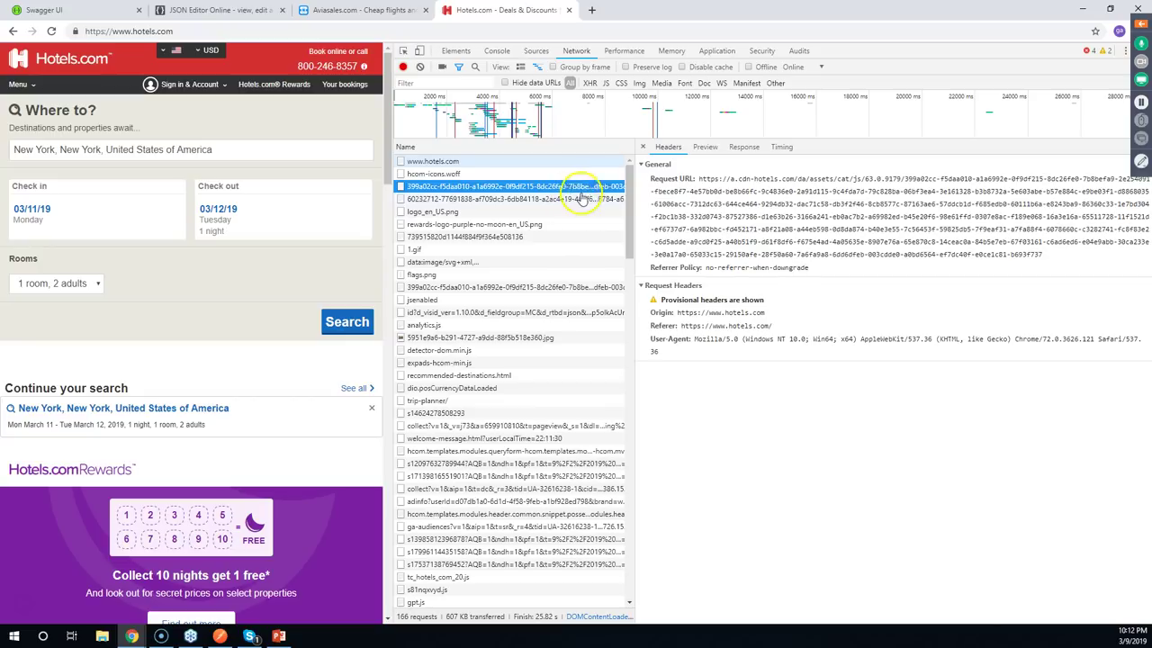
left_click(643, 147)
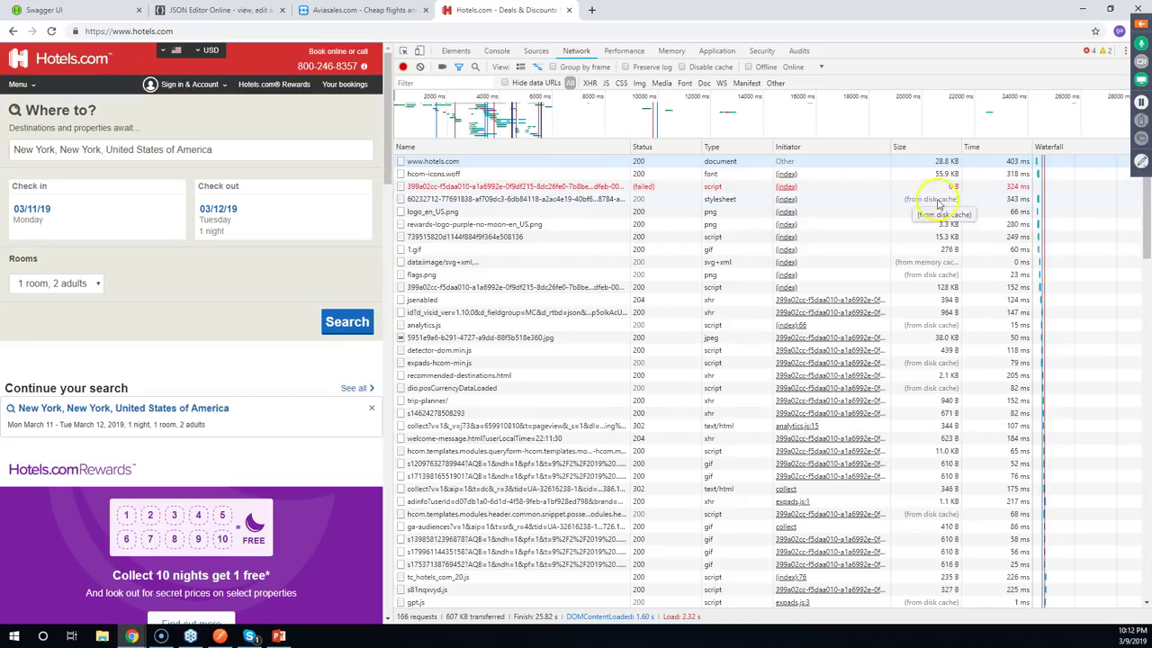